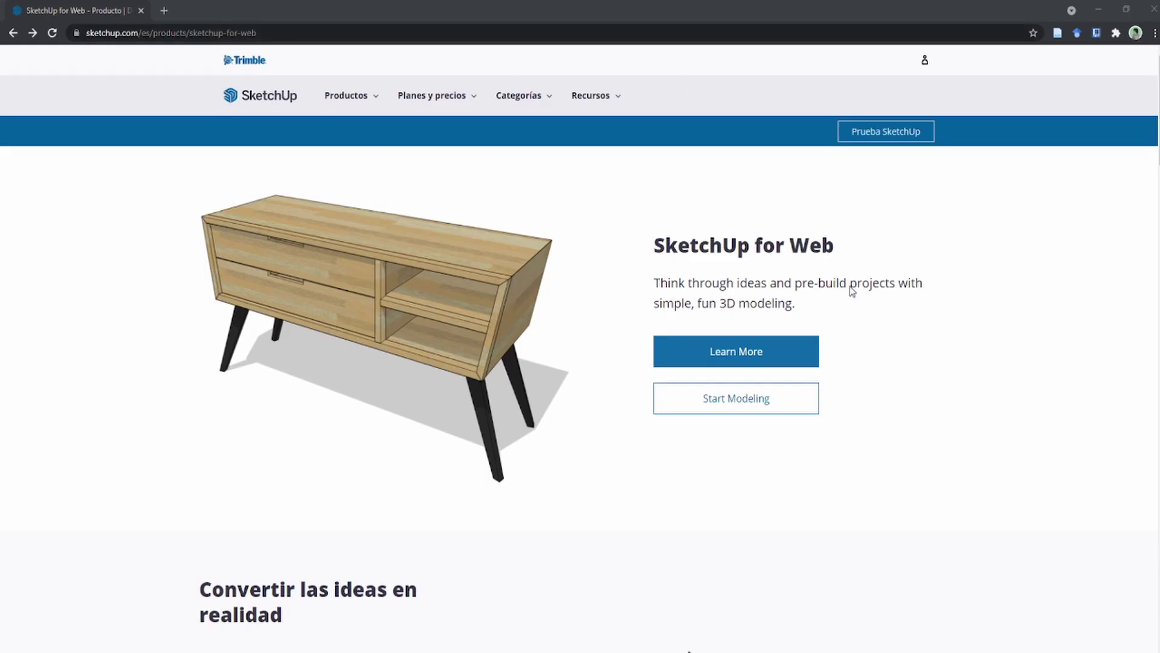
Start a new untitled SketchUp for Web model using the Decimal - Meters template.
click(264, 31)
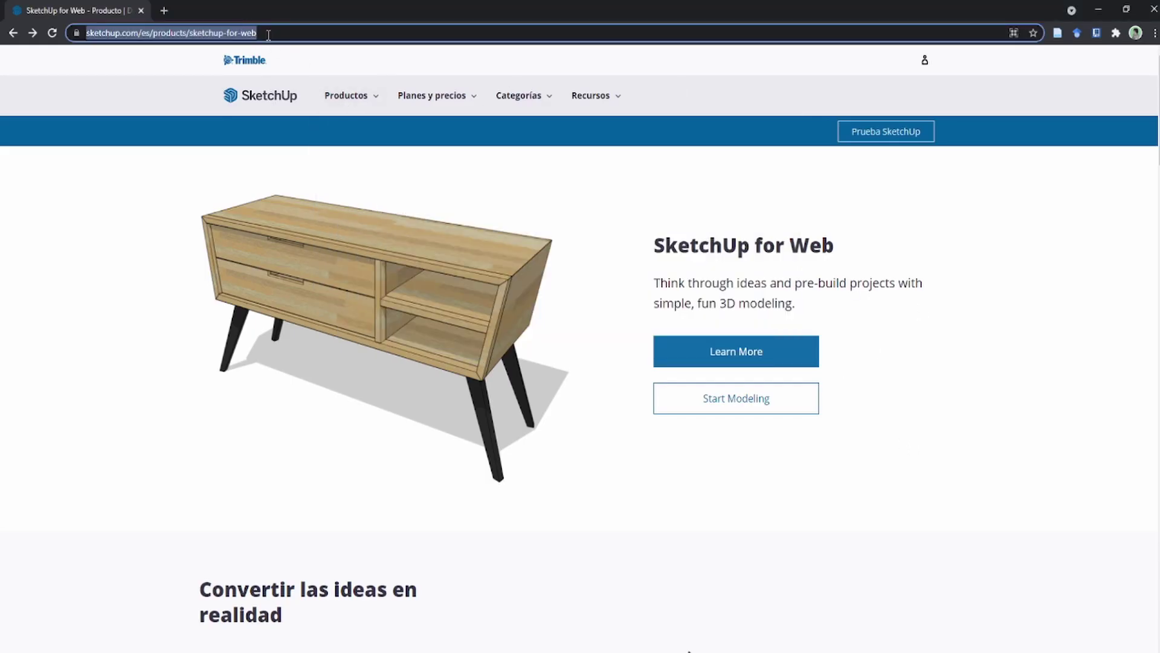
click(1071, 420)
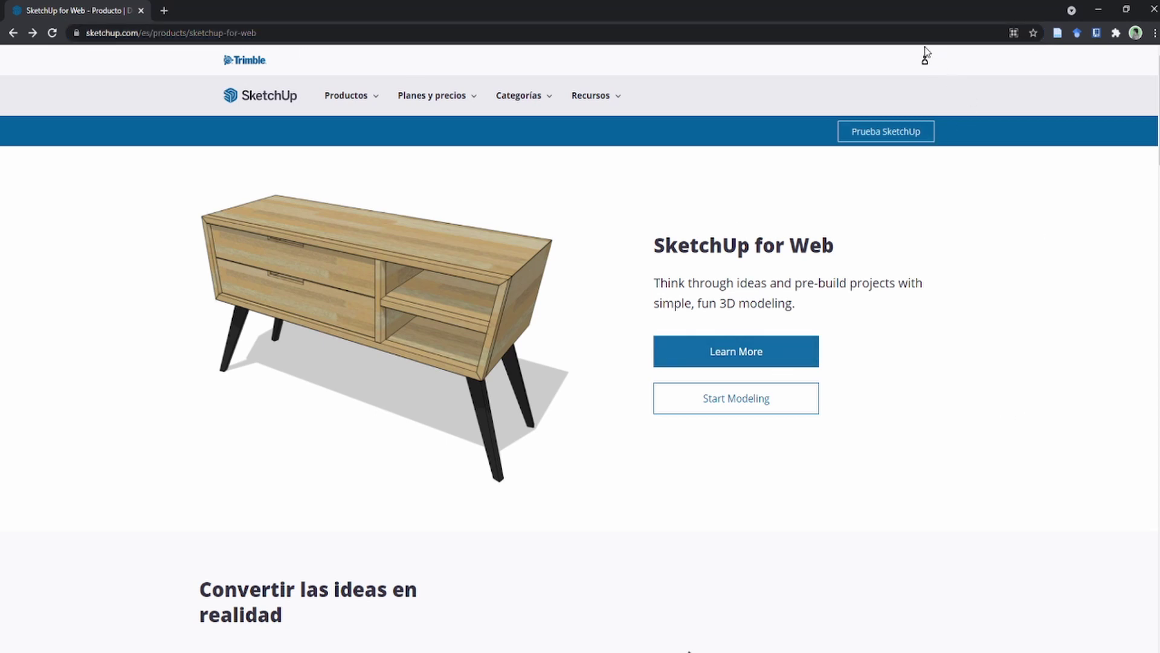
click(719, 403)
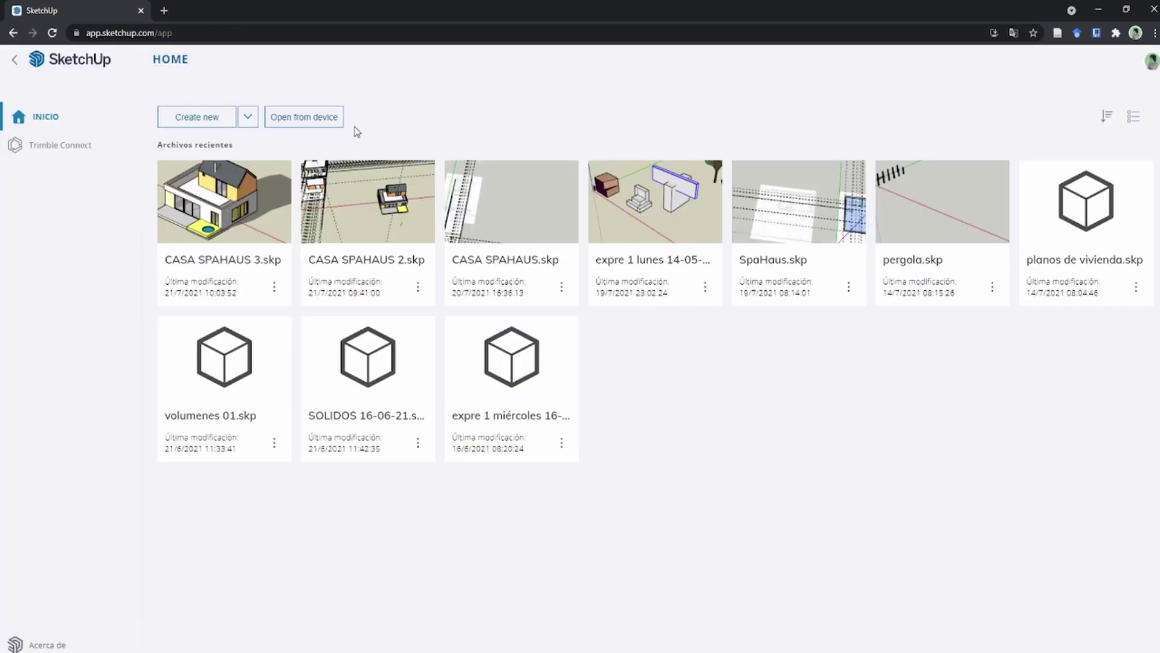
click(247, 118)
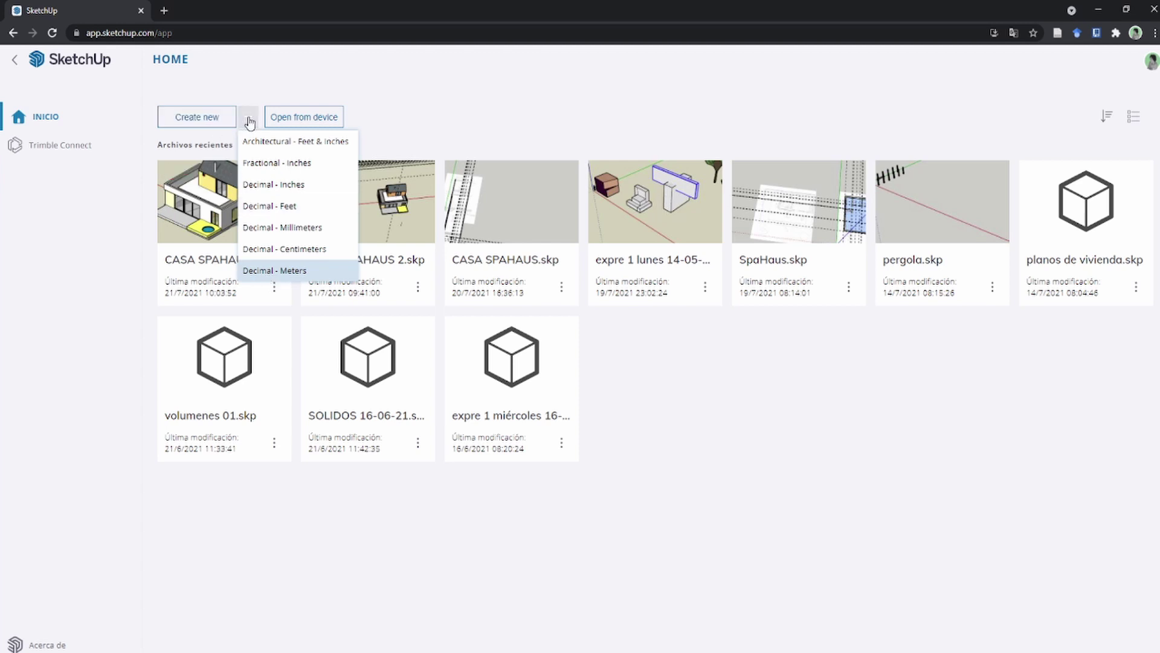
click(278, 271)
scroll(362, 417, down, 3)
Save the model as 'MODELO VIVIENDA RUSA' in the Proyectos > SketchUp folder.
scroll(383, 396, up, 4)
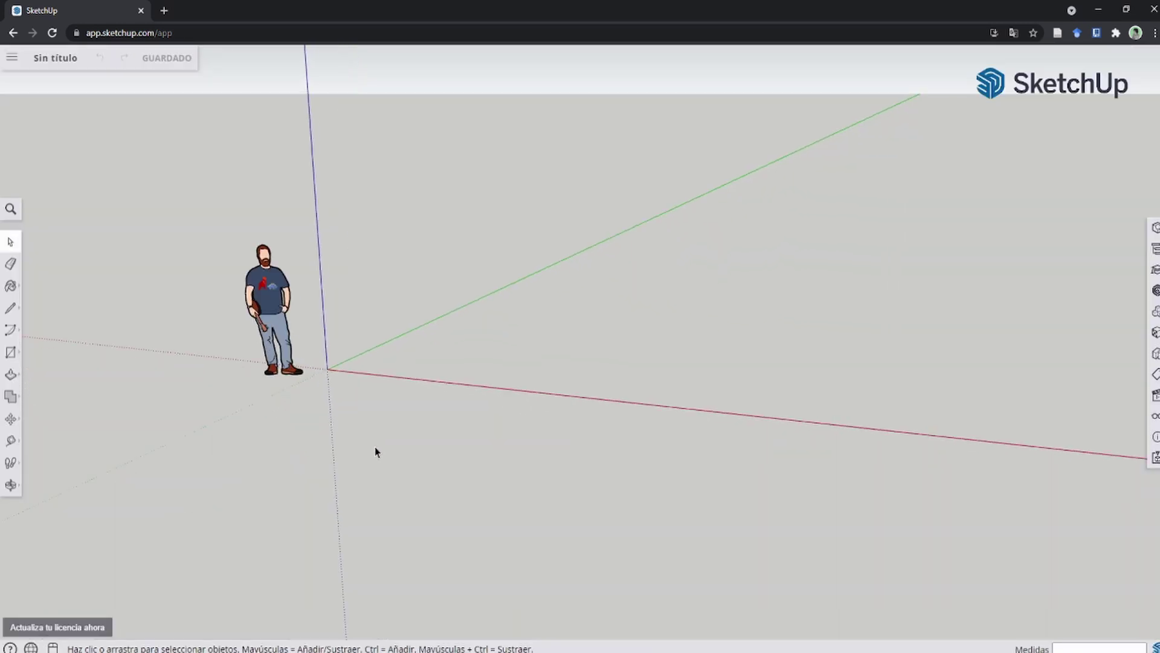
mouse_move(375, 447)
shift+middle_down()
mouse_move(312, 333)
mouse_move(362, 389)
shift+middle_up()
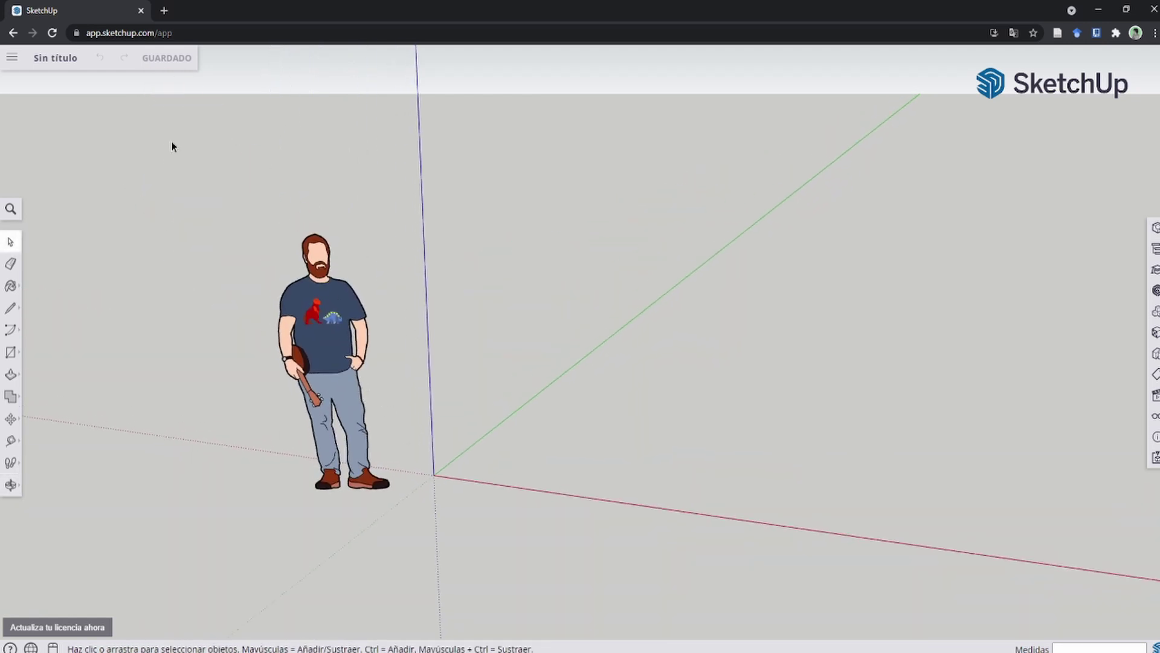
click(326, 331)
scroll(314, 331, up, 1)
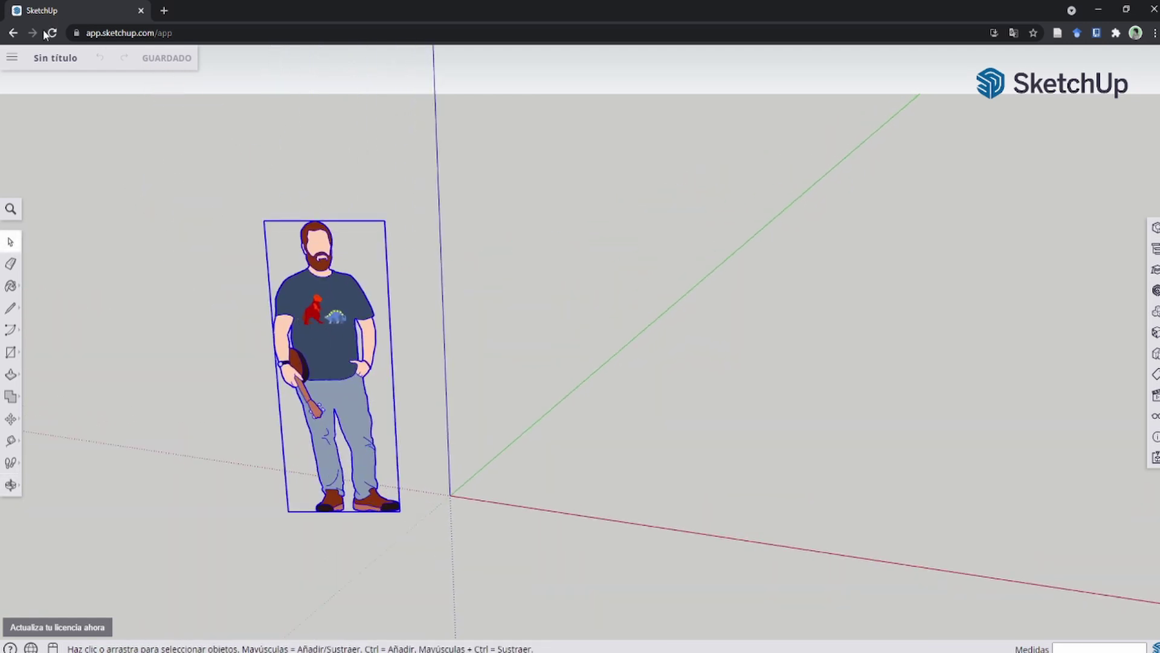
key(ctrl+s)
text(MODELO VIVIENDA)
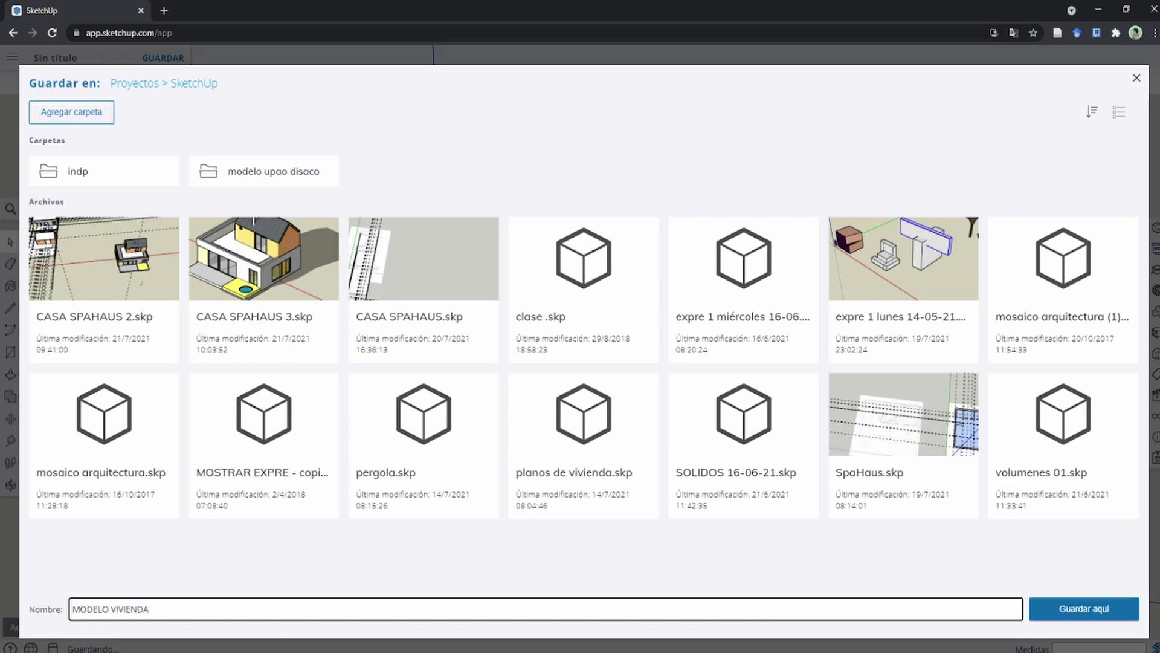
click(1085, 609)
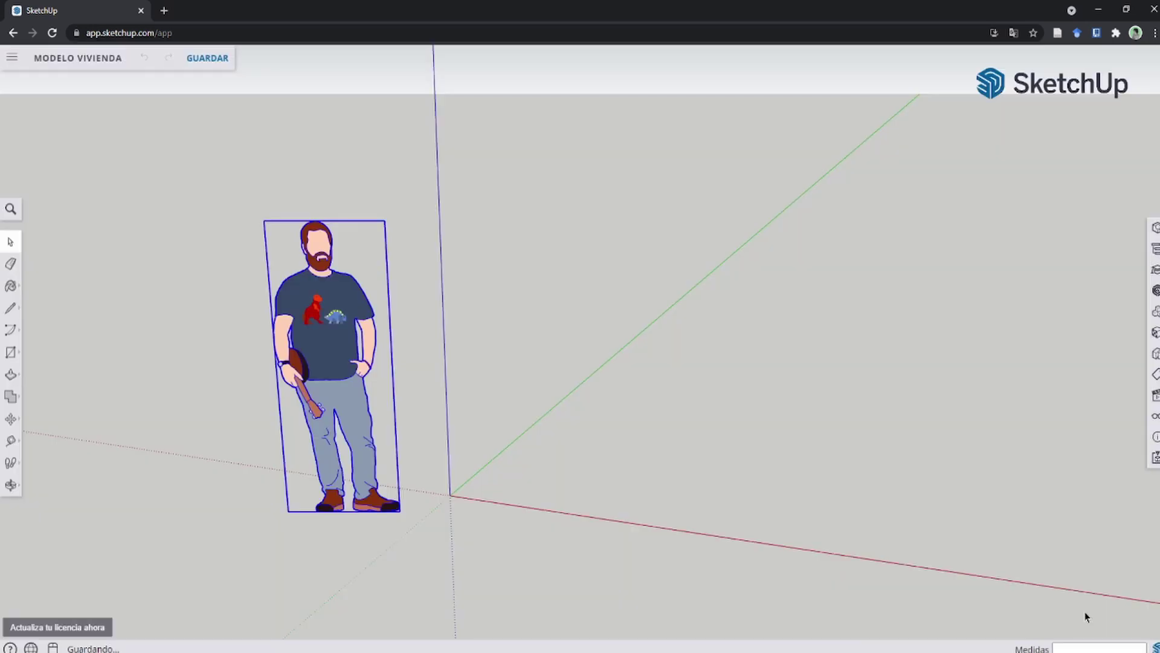
text(RUSA)
key(Return)
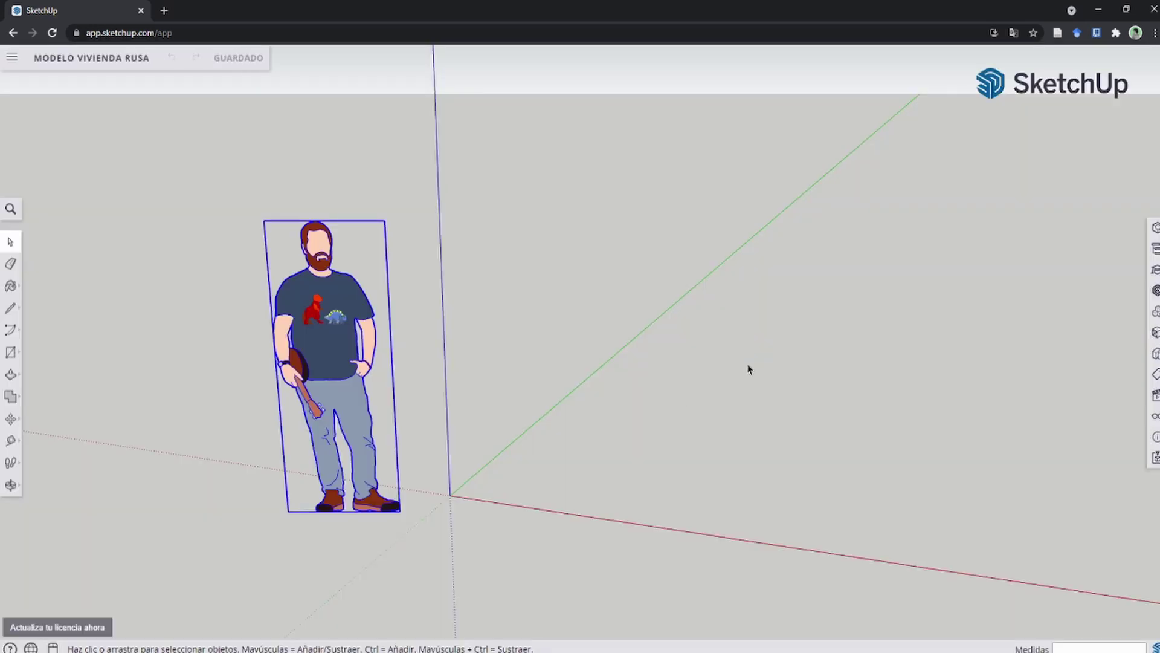
Zoom around the guest-house board in Photos, then shrink the viewer to reveal SketchUp.
key(alt+Tab)
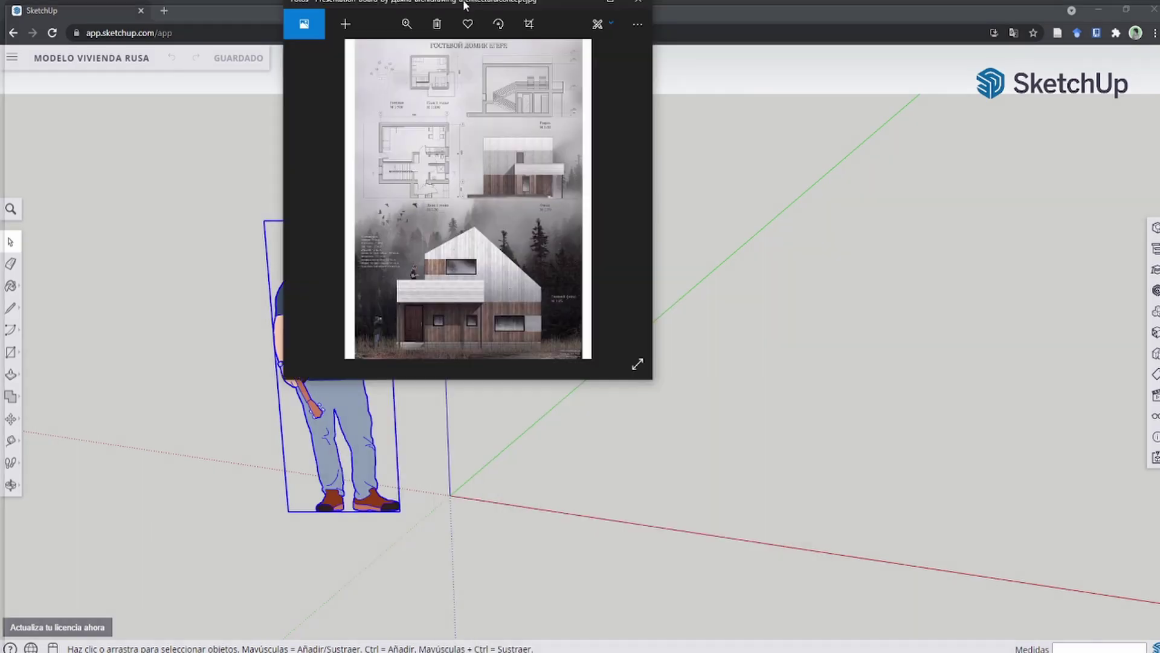
scroll(527, 162, up, 3)
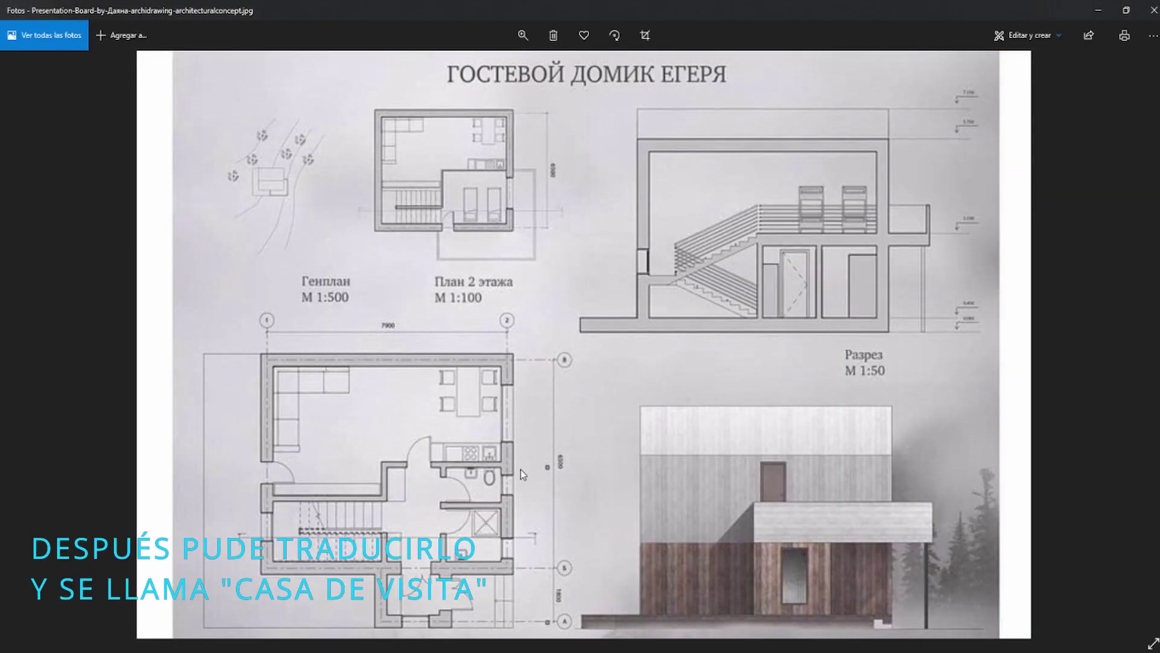
scroll(520, 469, down, 3)
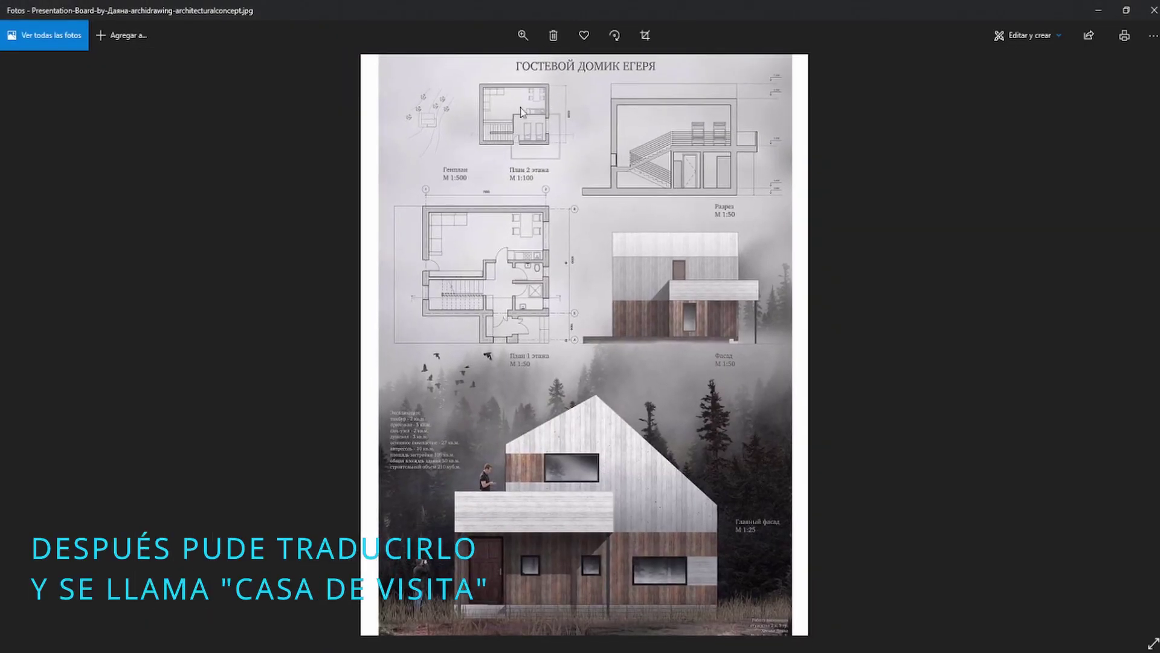
scroll(529, 365, up, 2)
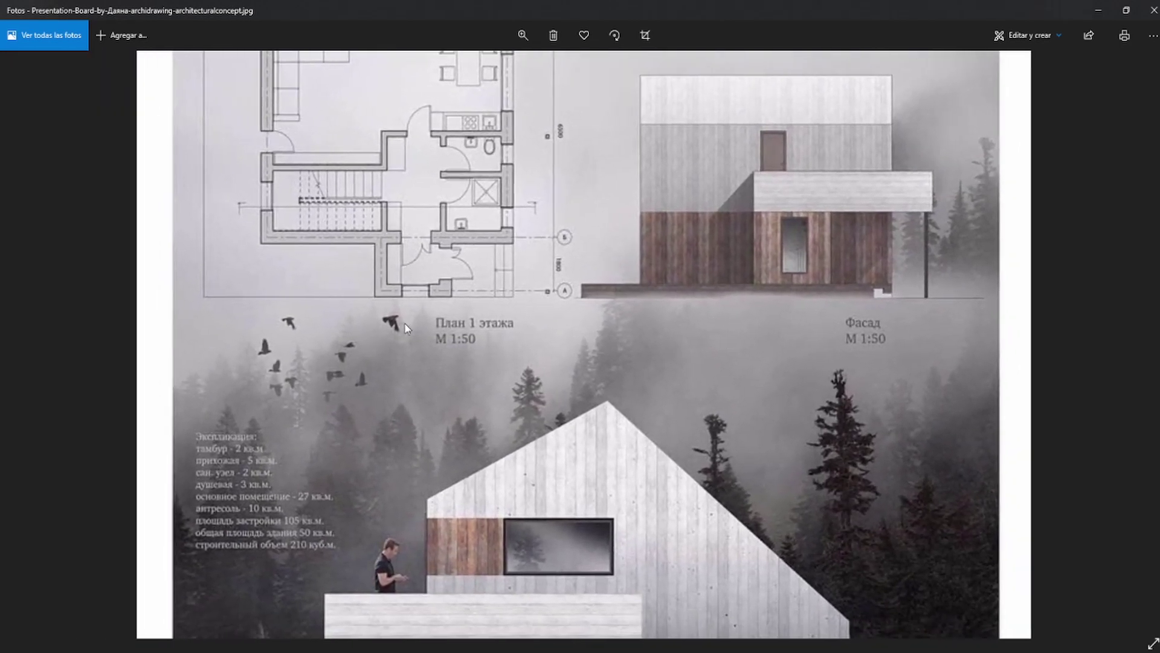
scroll(773, 493, up, 5)
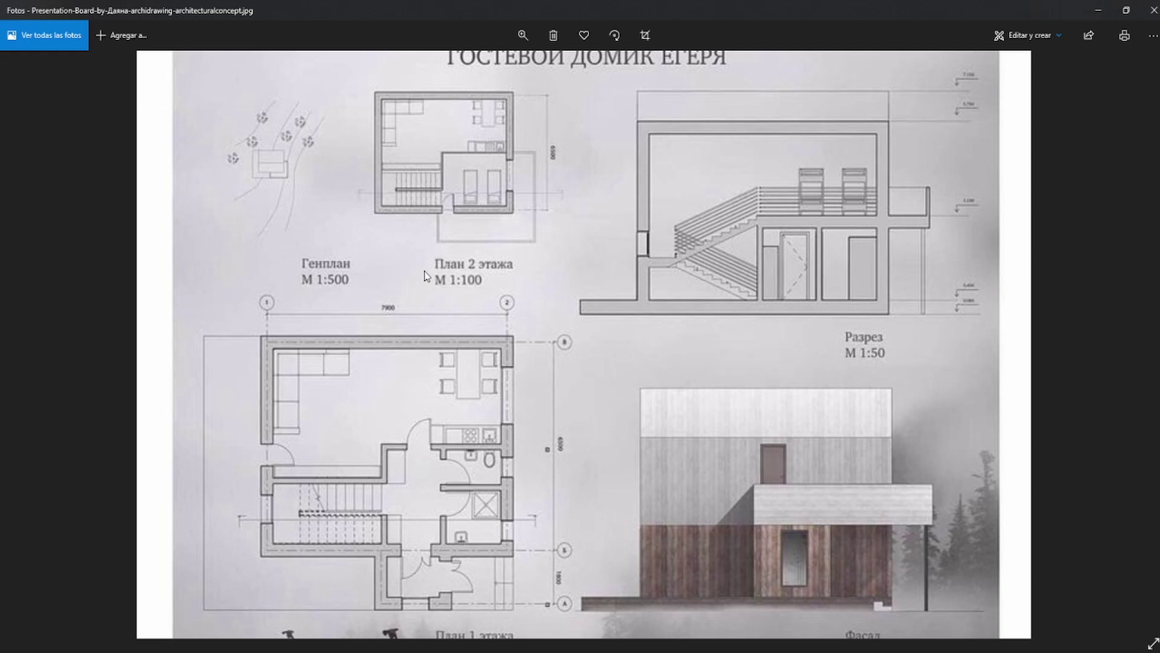
scroll(459, 268, down, 10)
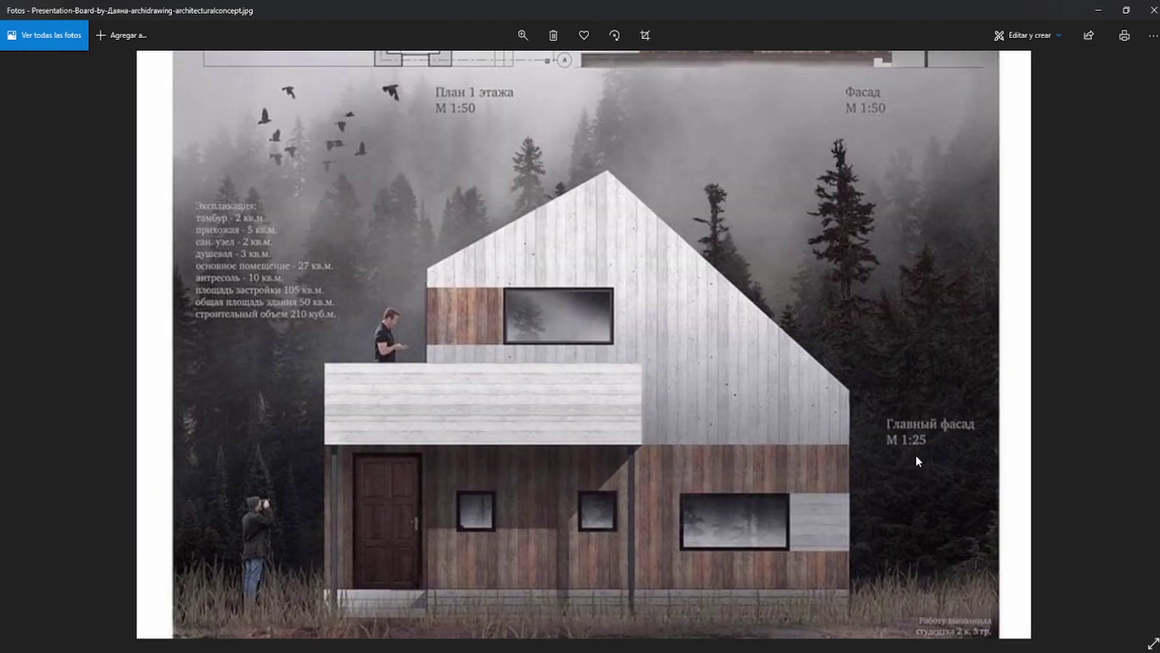
scroll(645, 414, up, 1)
ctrl+scroll(564, 231, down, 5)
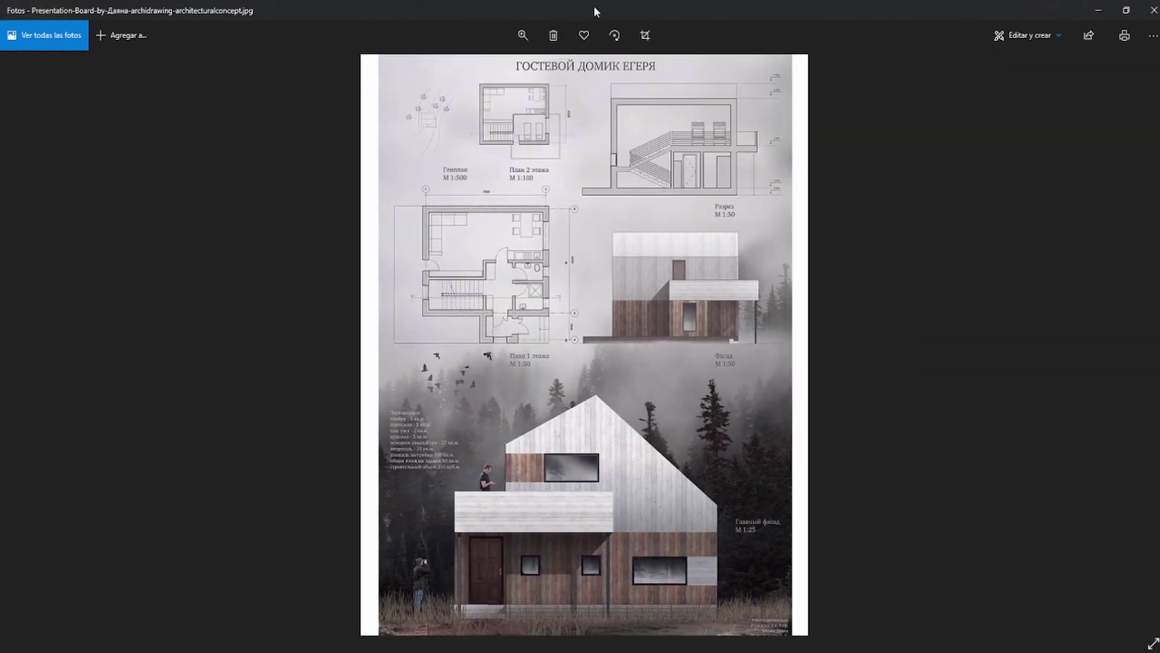
drag(254, 11, 1, 48)
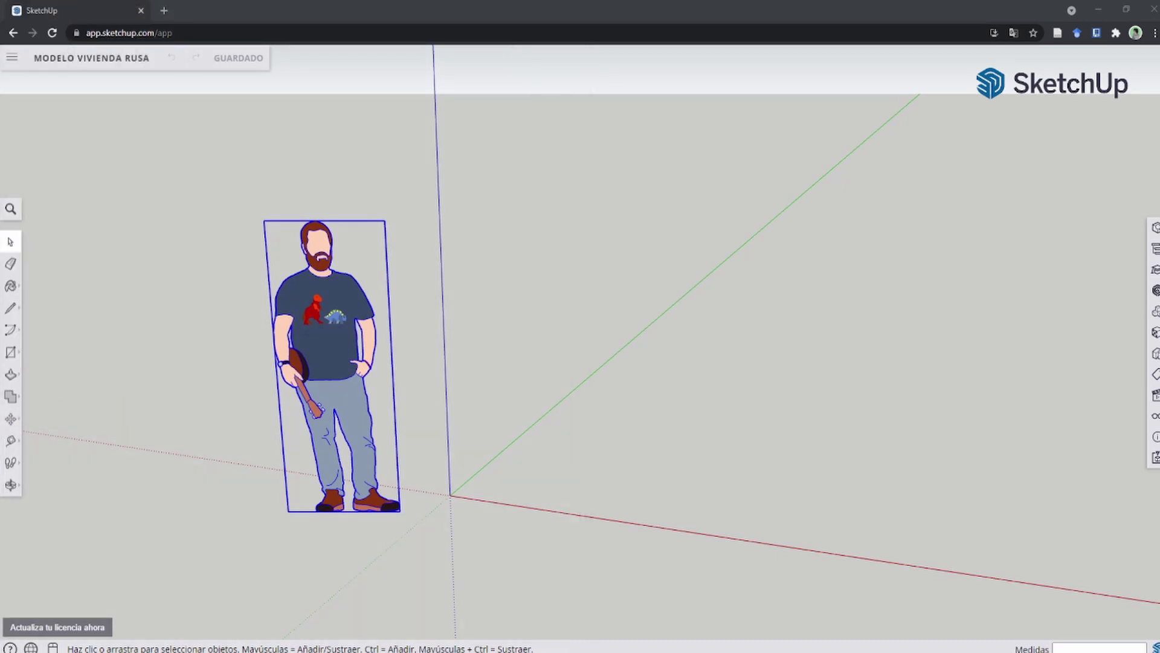
Import the presentation board JPG as an image laid flat from the origin.
key(alt+Tab)
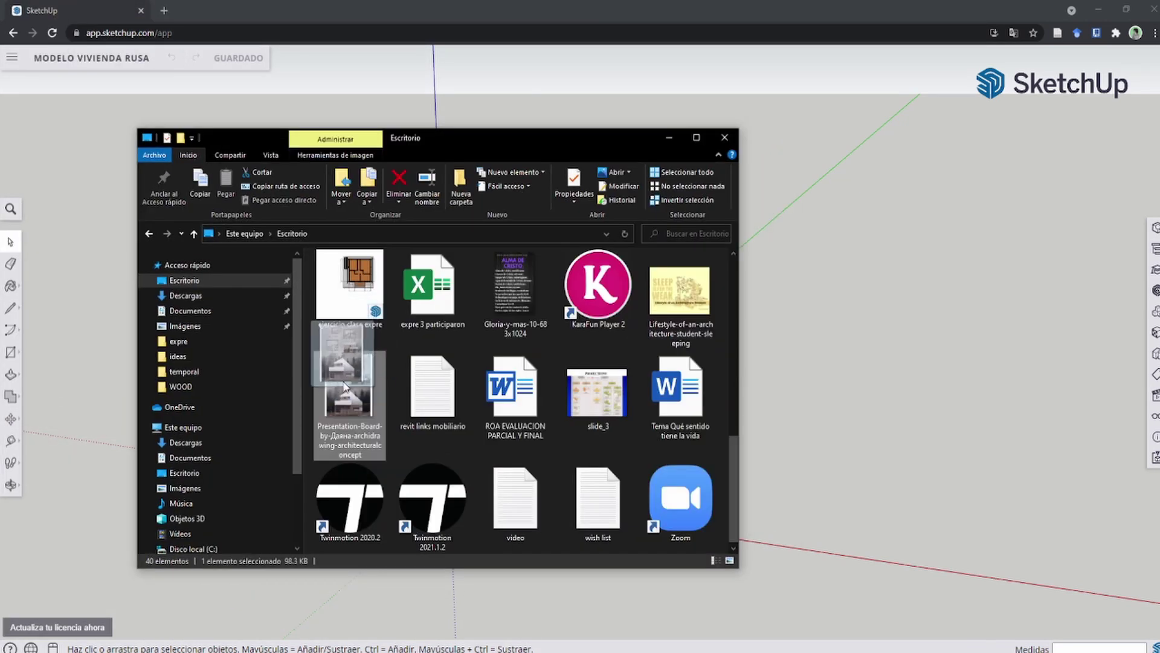
mouse_move(350, 390)
mouse_down()
mouse_move(911, 378)
mouse_move(868, 362)
mouse_up()
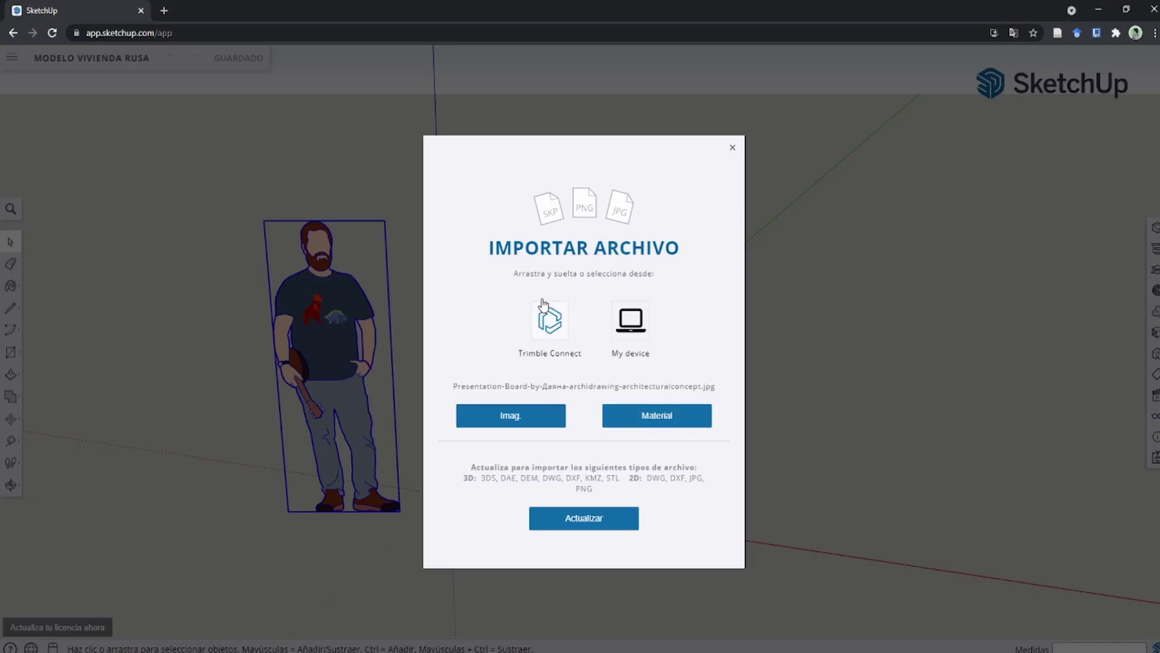
click(512, 421)
click(450, 495)
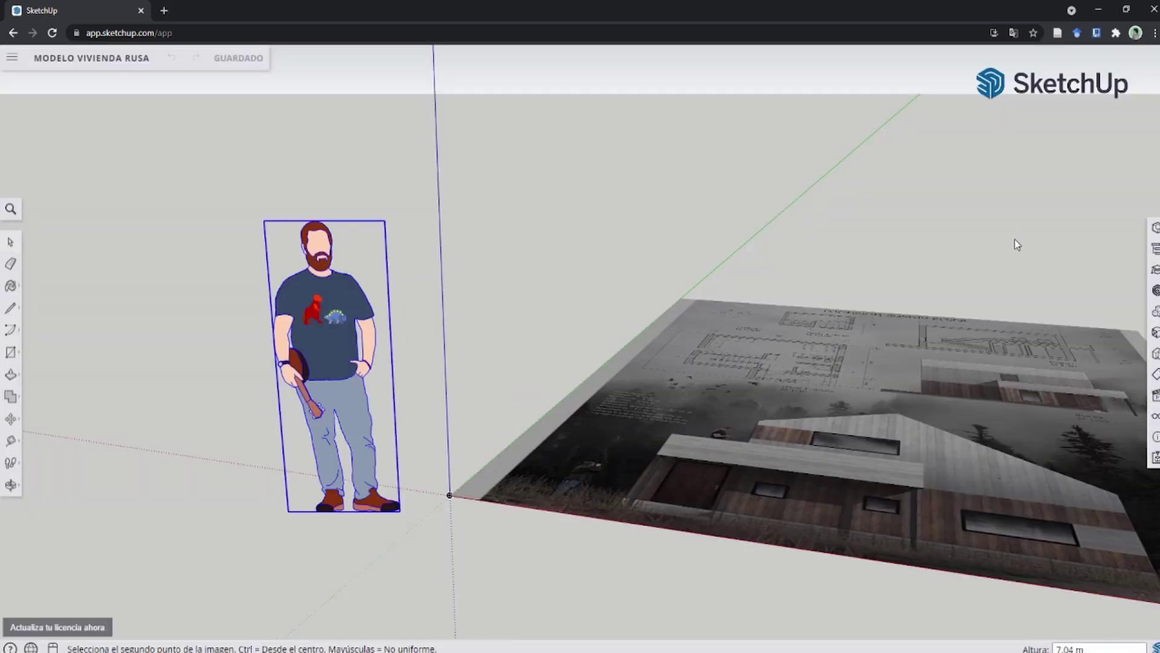
click(977, 253)
Orbit and zoom to frame the plans on the placed board.
scroll(725, 363, down, 5)
scroll(605, 363, down, 2)
scroll(574, 370, up, 3)
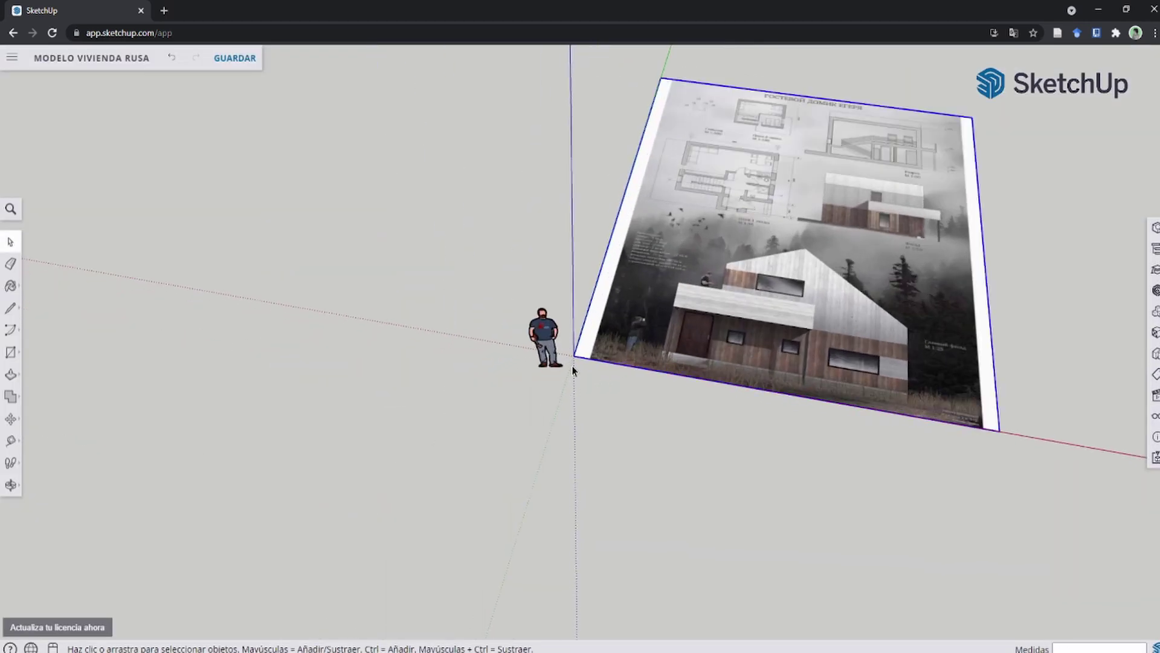
scroll(573, 370, down, 3)
scroll(786, 245, up, 3)
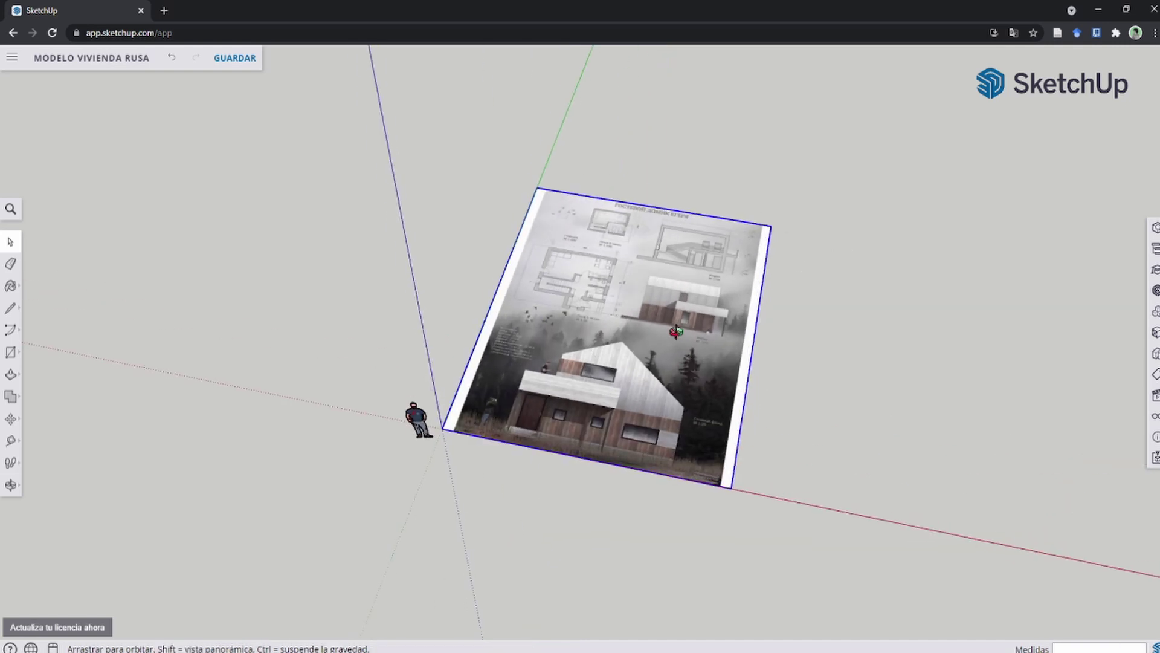
scroll(653, 393, down, 4)
scroll(619, 332, up, 6)
scroll(619, 330, up, 2)
scroll(617, 332, down, 5)
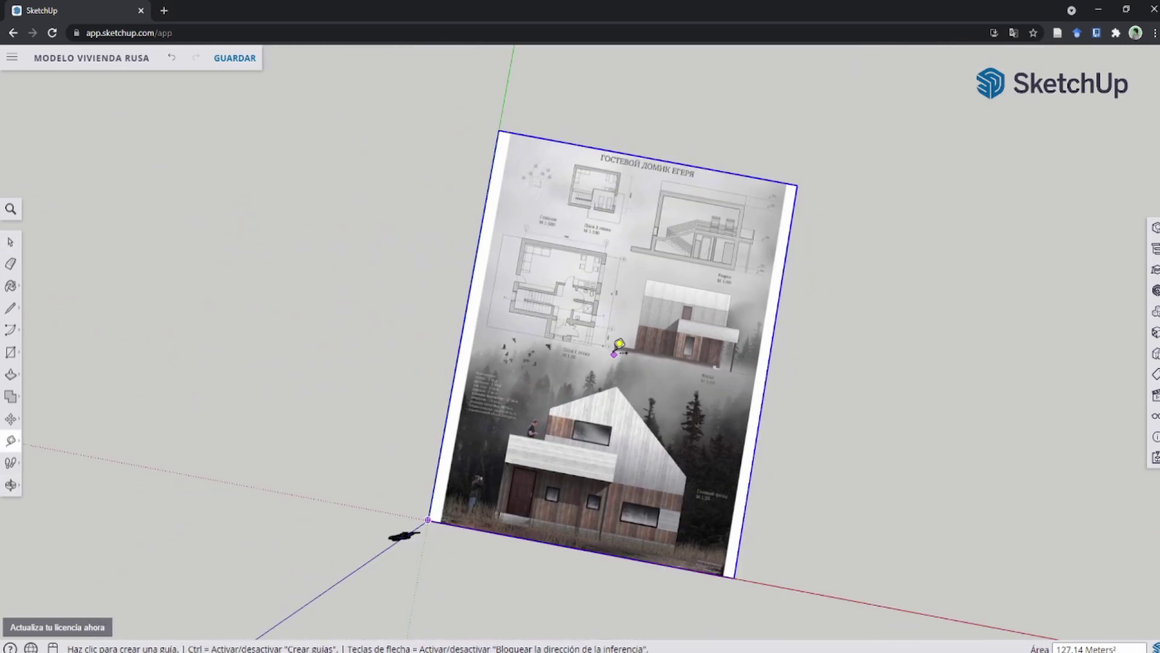
scroll(605, 314, down, 3)
scroll(579, 291, up, 2)
middle_drag(579, 291, 553, 262)
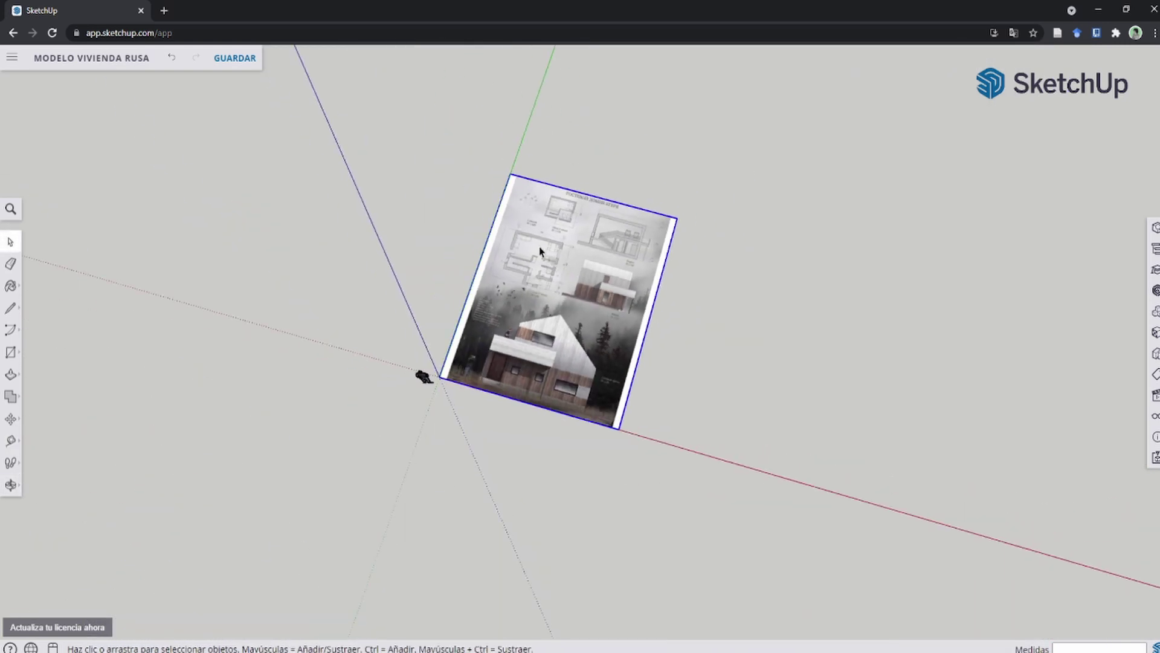
scroll(540, 250, up, 1)
scroll(474, 277, up, 3)
scroll(529, 312, up, 2)
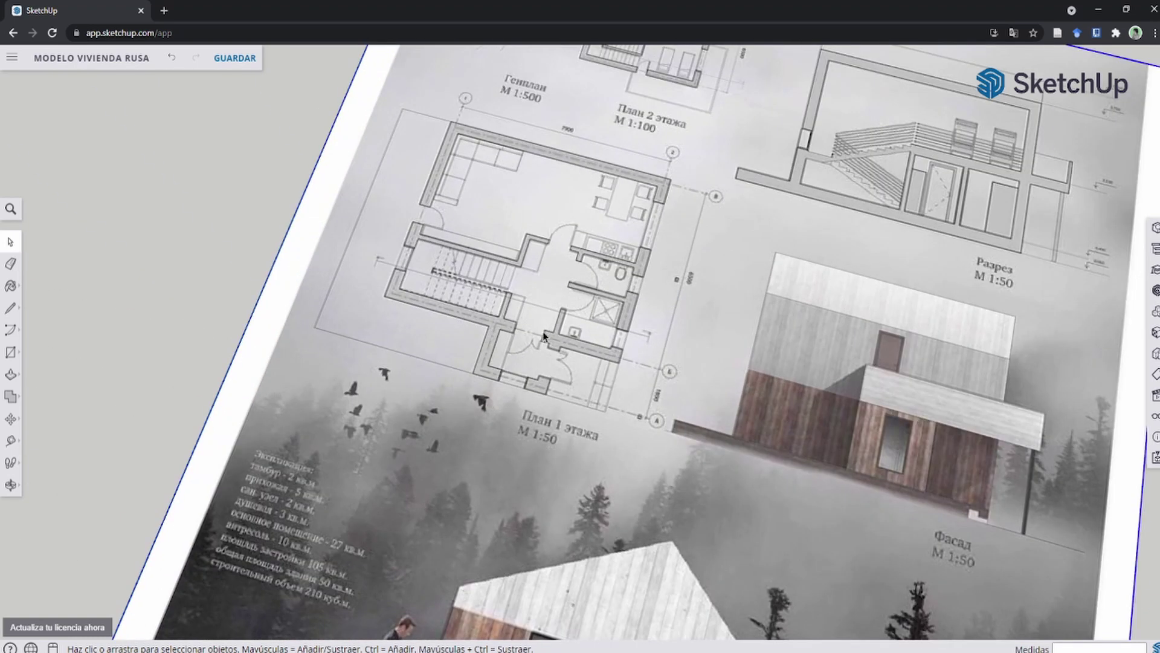
scroll(543, 331, down, 2)
mouse_move(543, 332)
middle_down()
mouse_move(557, 355)
mouse_move(616, 385)
middle_up()
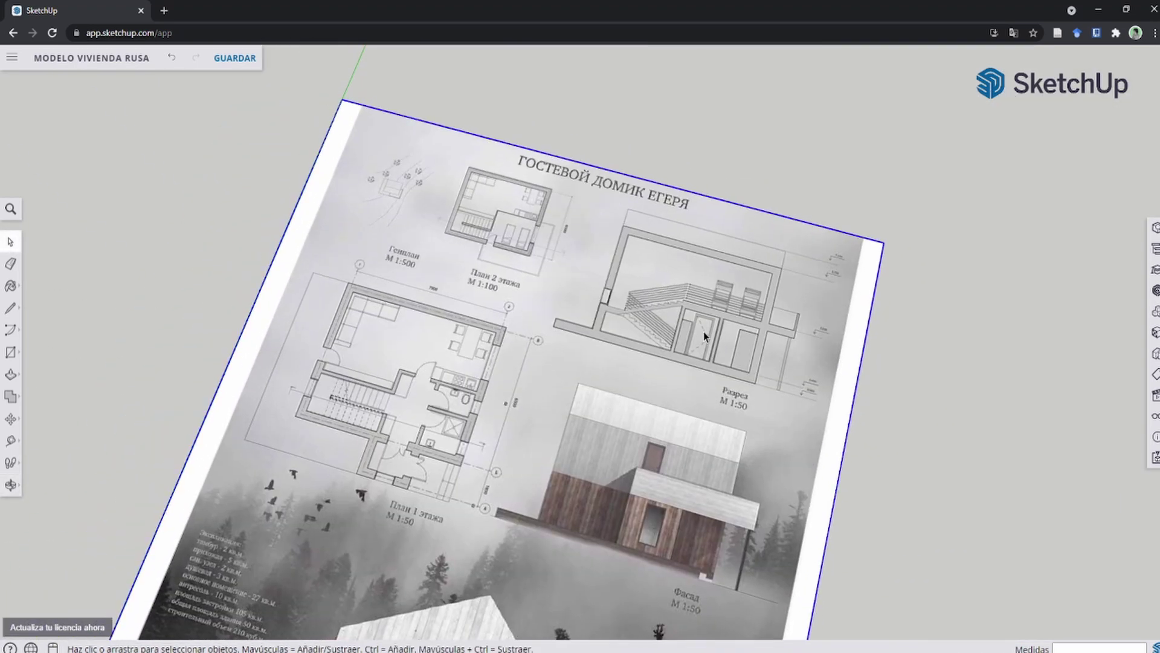
scroll(604, 315, up, 1)
scroll(544, 302, up, 1)
scroll(567, 302, up, 3)
scroll(567, 303, down, 5)
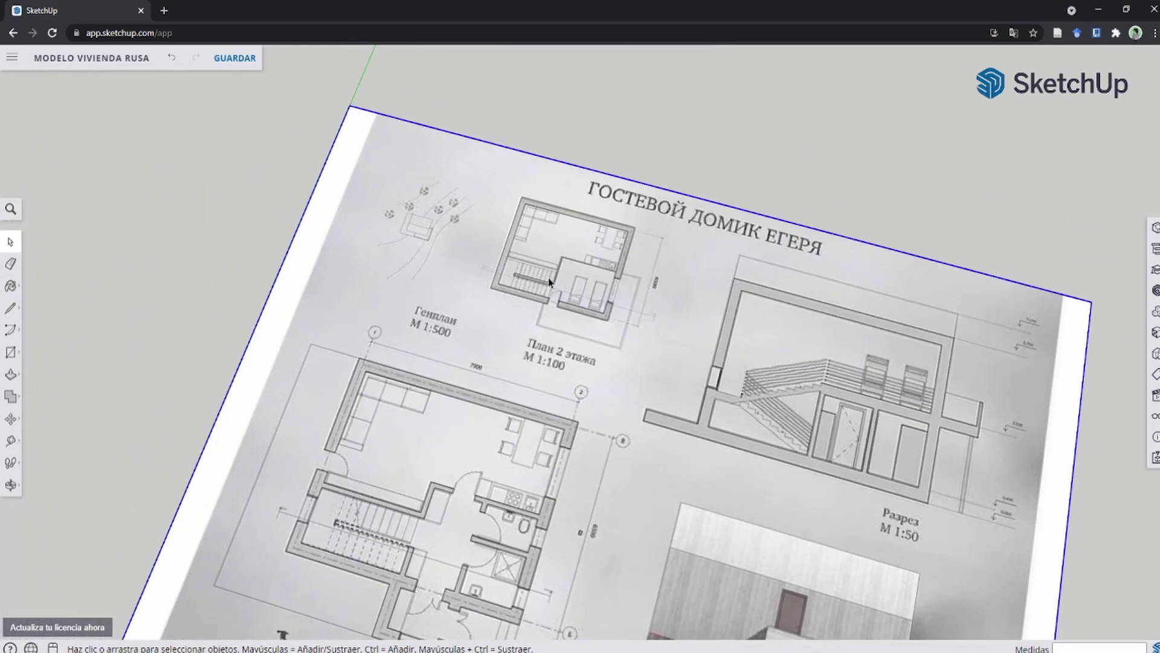
middle_drag(552, 275, 552, 329)
scroll(552, 330, up, 2)
scroll(524, 299, up, 3)
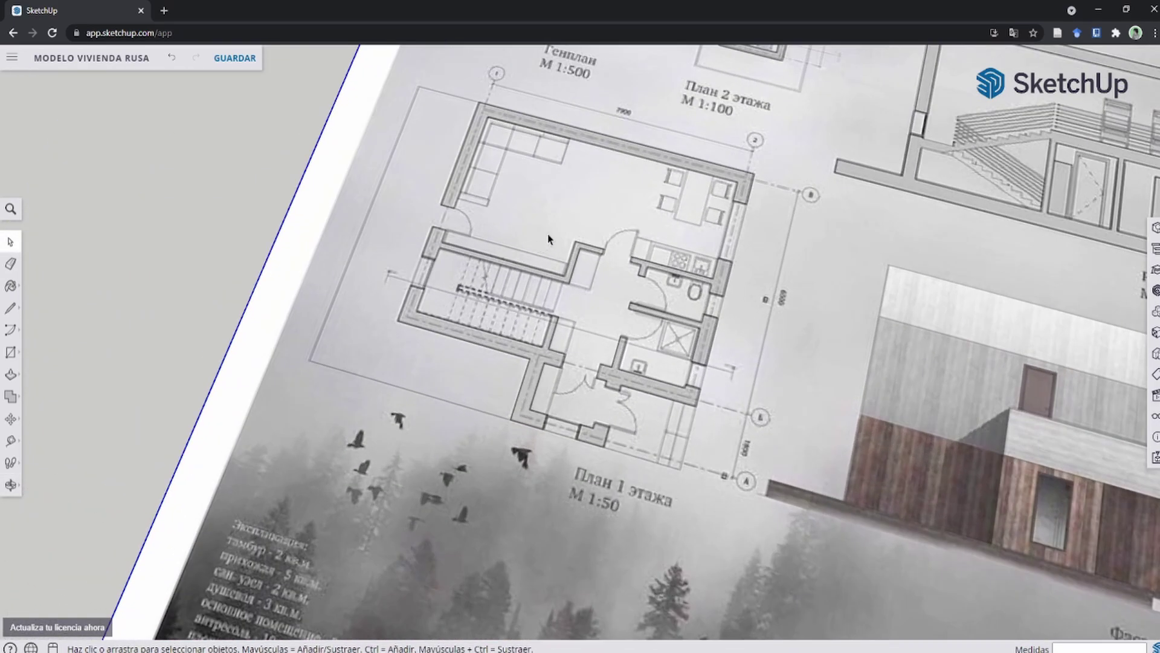
scroll(549, 239, down, 4)
scroll(523, 262, up, 4)
scroll(524, 262, up, 2)
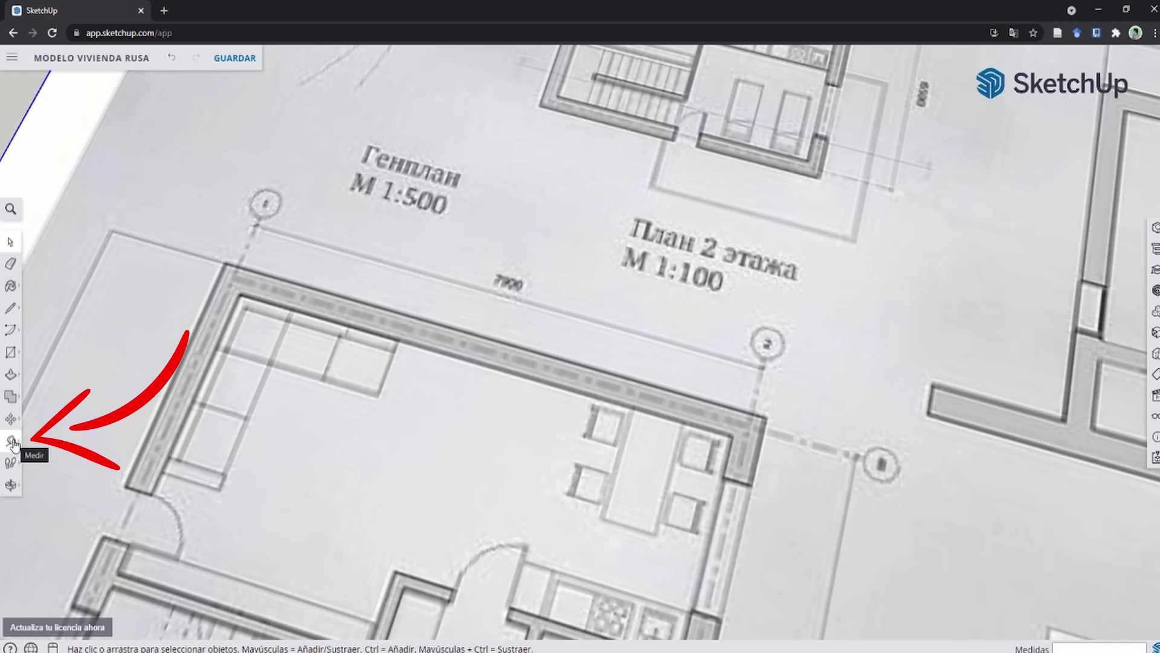
With the Tape Measure, start a measurement at the grid axis 1 bubble.
click(12, 443)
scroll(254, 228, up, 5)
scroll(254, 227, up, 2)
scroll(261, 223, down, 2)
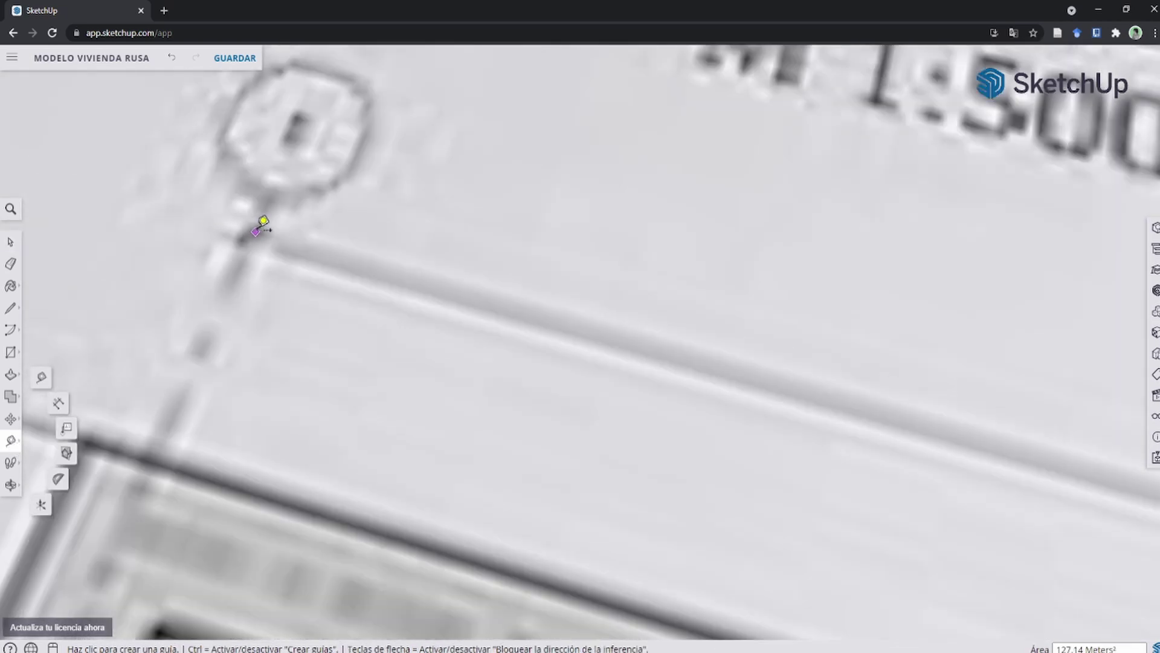
scroll(277, 288, down, 3)
click(277, 289)
scroll(272, 266, up, 3)
scroll(280, 248, down, 4)
scroll(280, 249, down, 2)
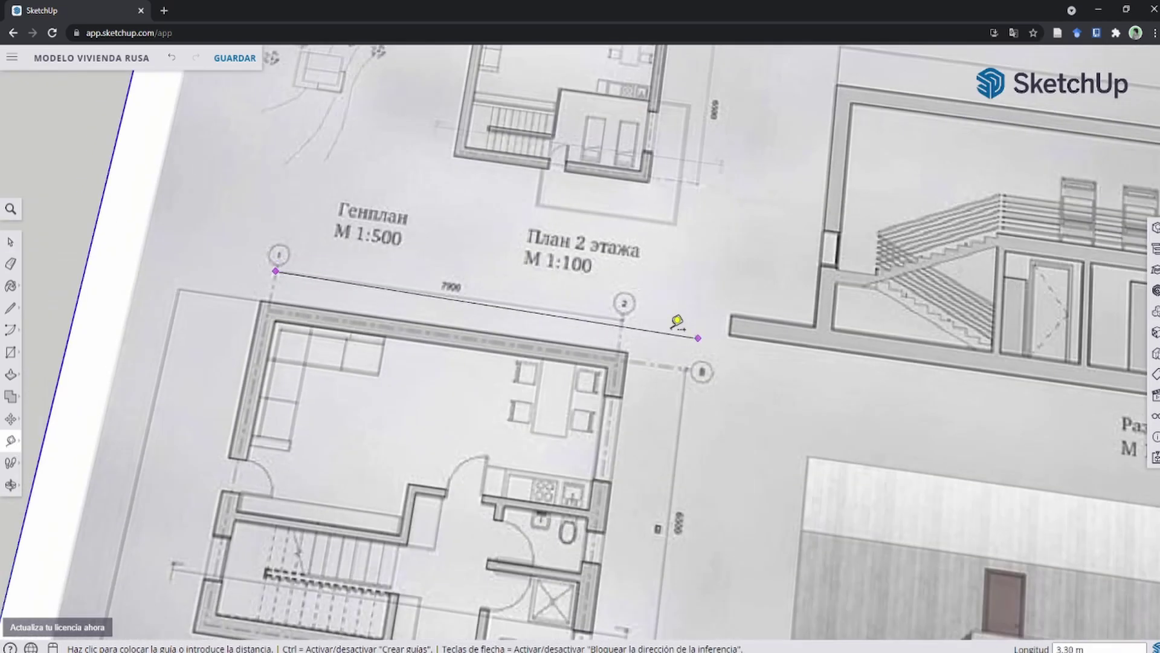
scroll(665, 320, up, 5)
scroll(632, 319, up, 3)
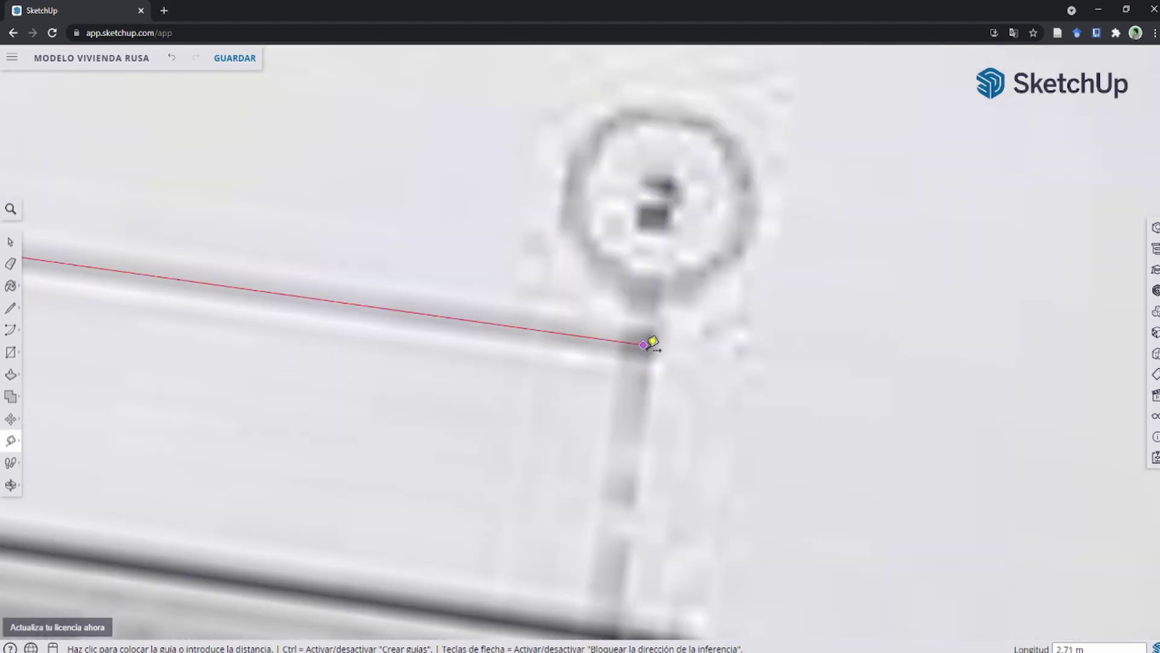
Measure to grid axis 2 and resize the whole model so that distance is 7.9 m.
click(652, 342)
scroll(653, 341, down, 6)
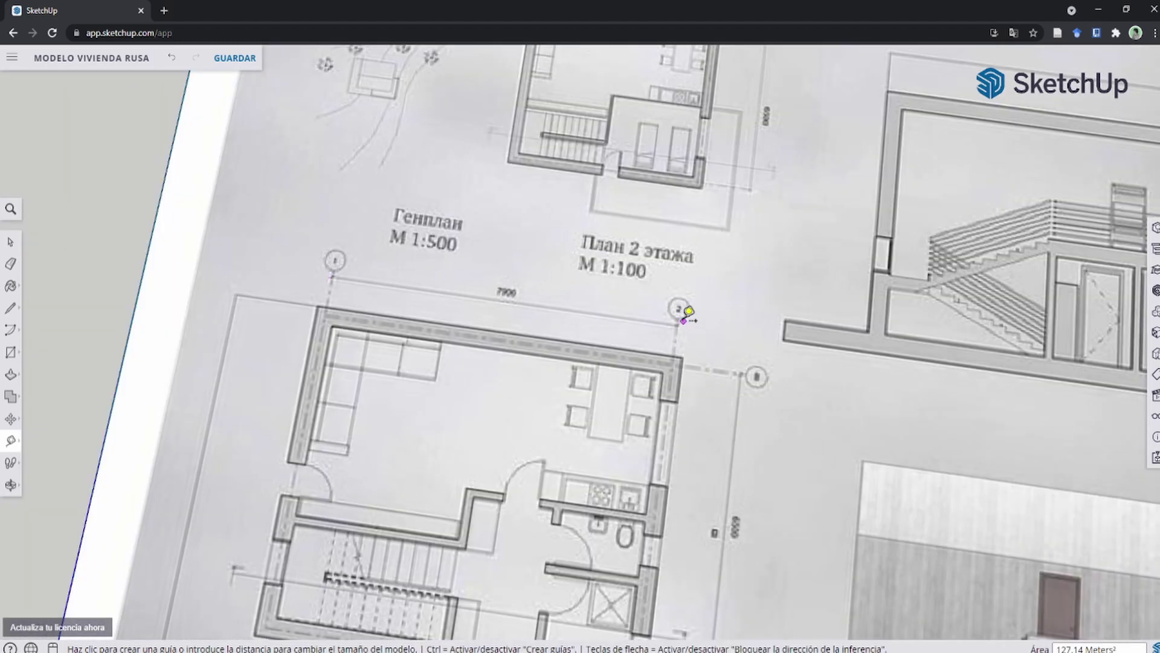
scroll(687, 313, up, 2)
scroll(695, 312, down, 3)
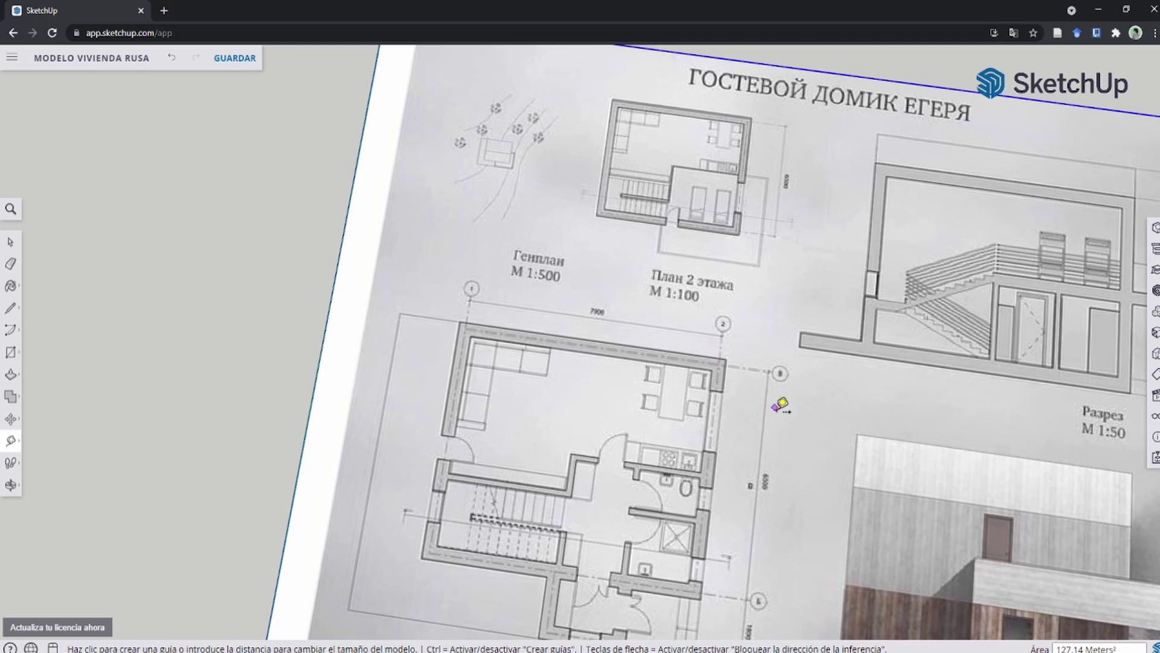
scroll(780, 404, up, 2)
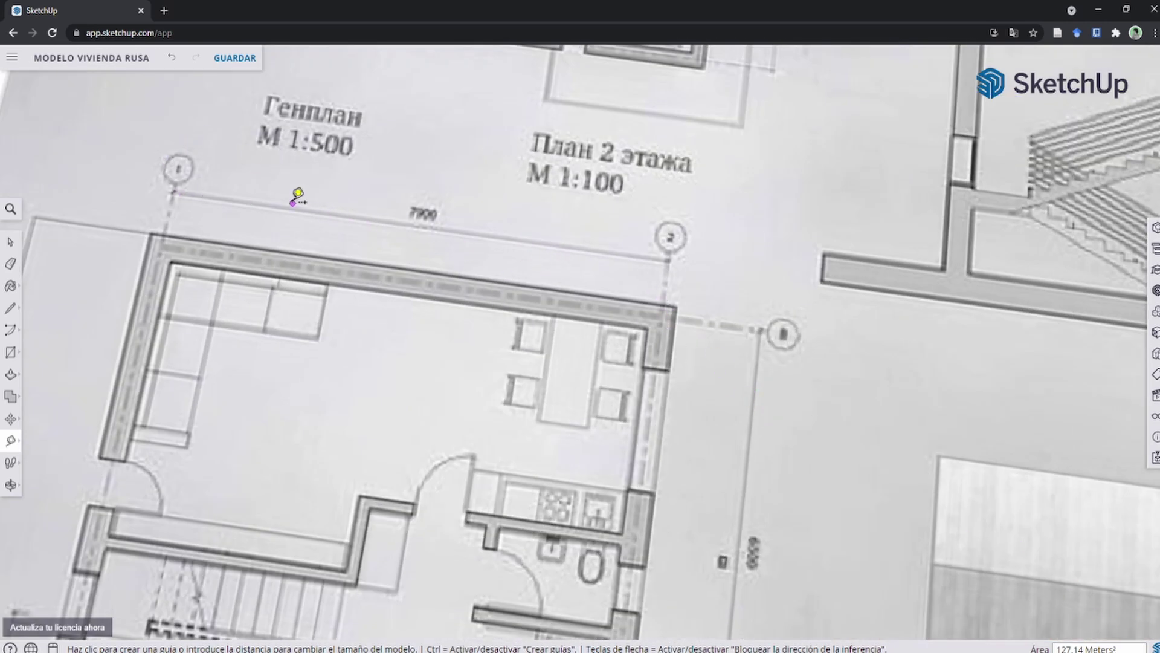
text(7.9)
key(Return)
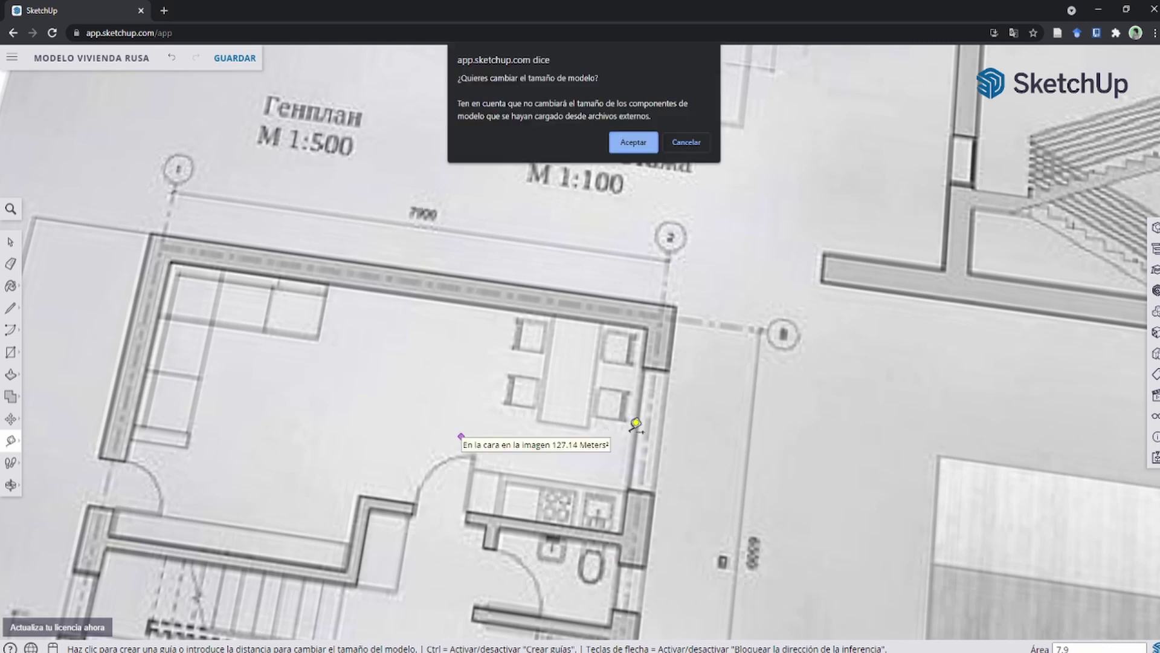
click(634, 143)
scroll(182, 259, up, 3)
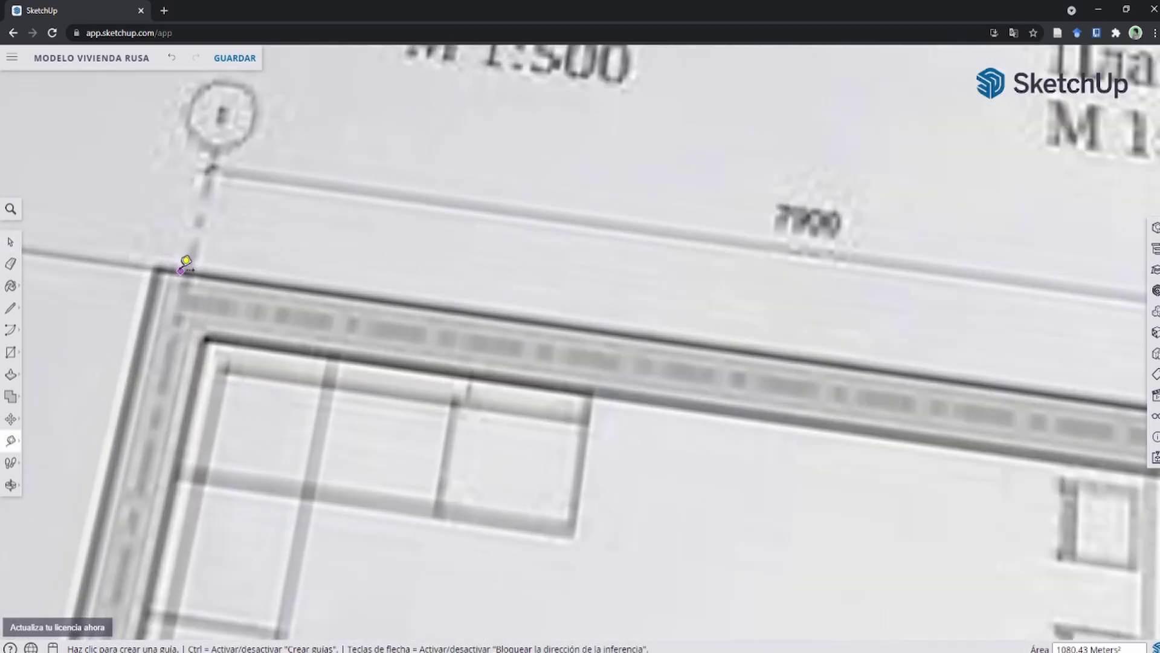
scroll(200, 264, up, 3)
scroll(191, 259, down, 3)
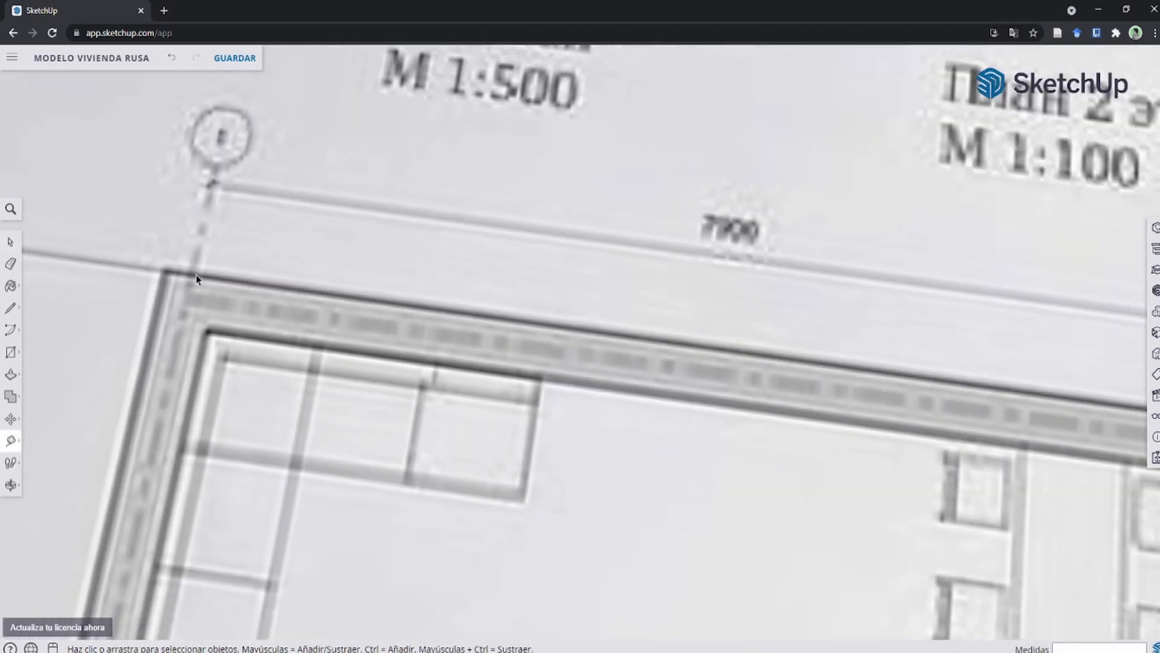
click(222, 161)
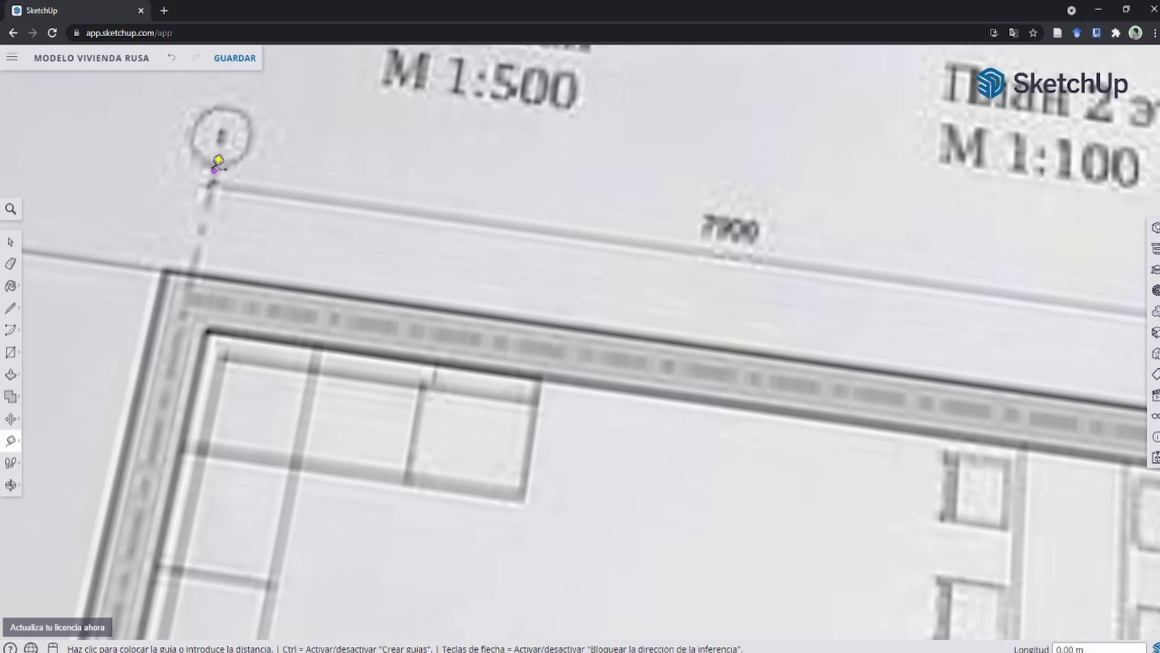
scroll(275, 209, down, 3)
scroll(747, 278, up, 2)
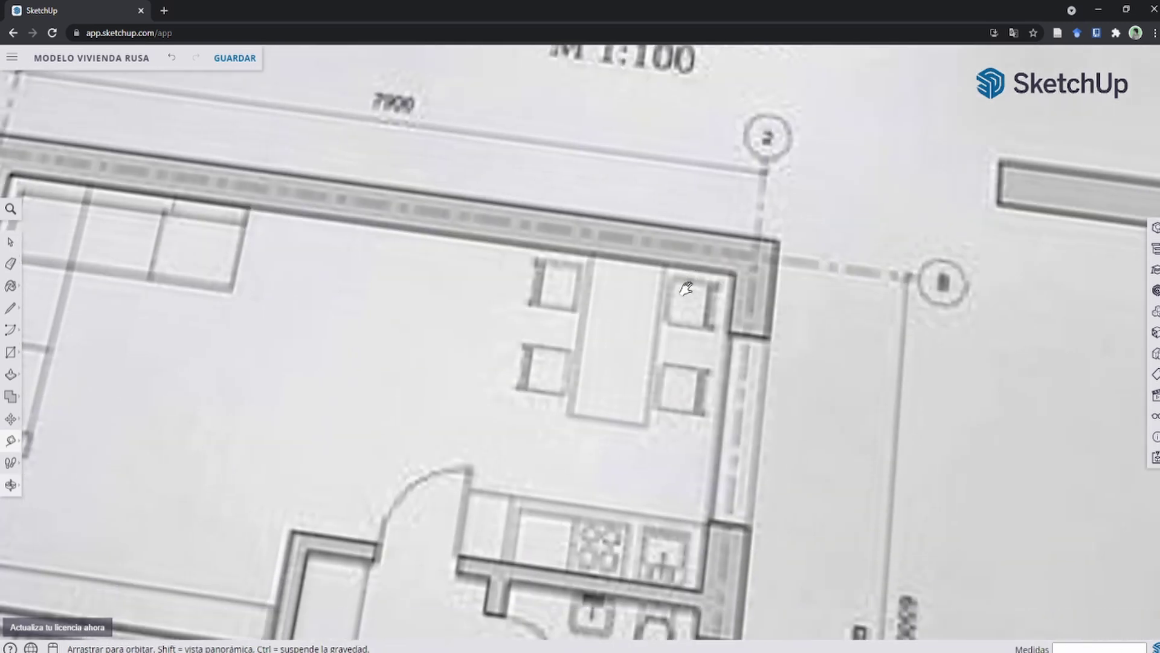
scroll(678, 409, up, 3)
scroll(705, 332, up, 2)
scroll(705, 332, down, 1)
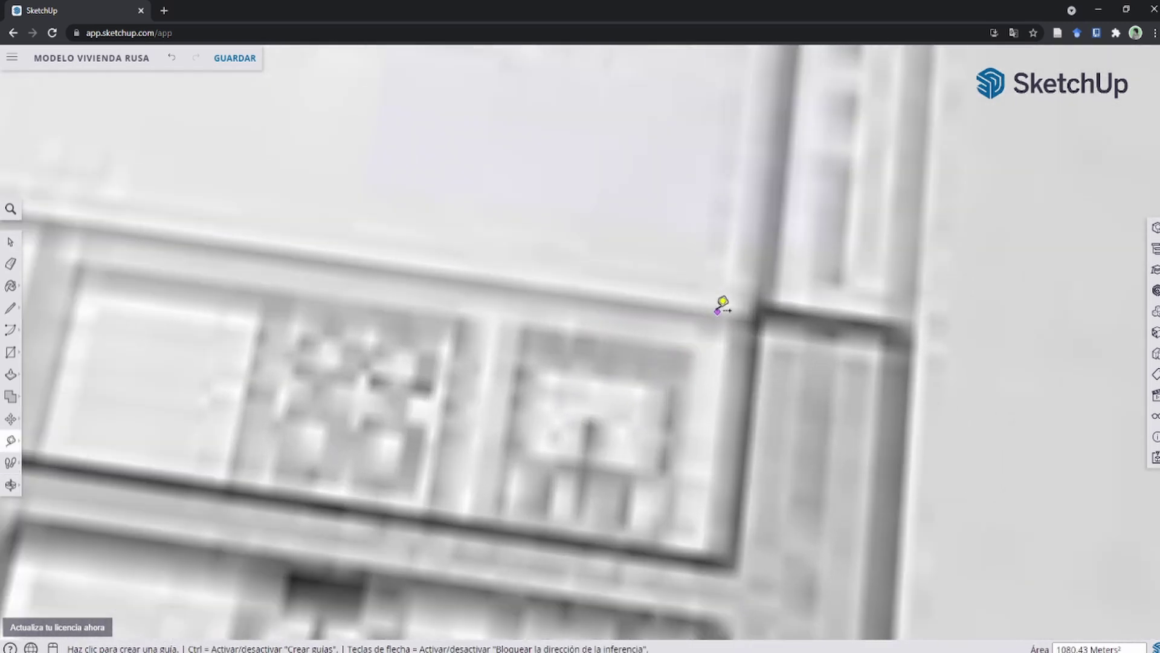
click(725, 304)
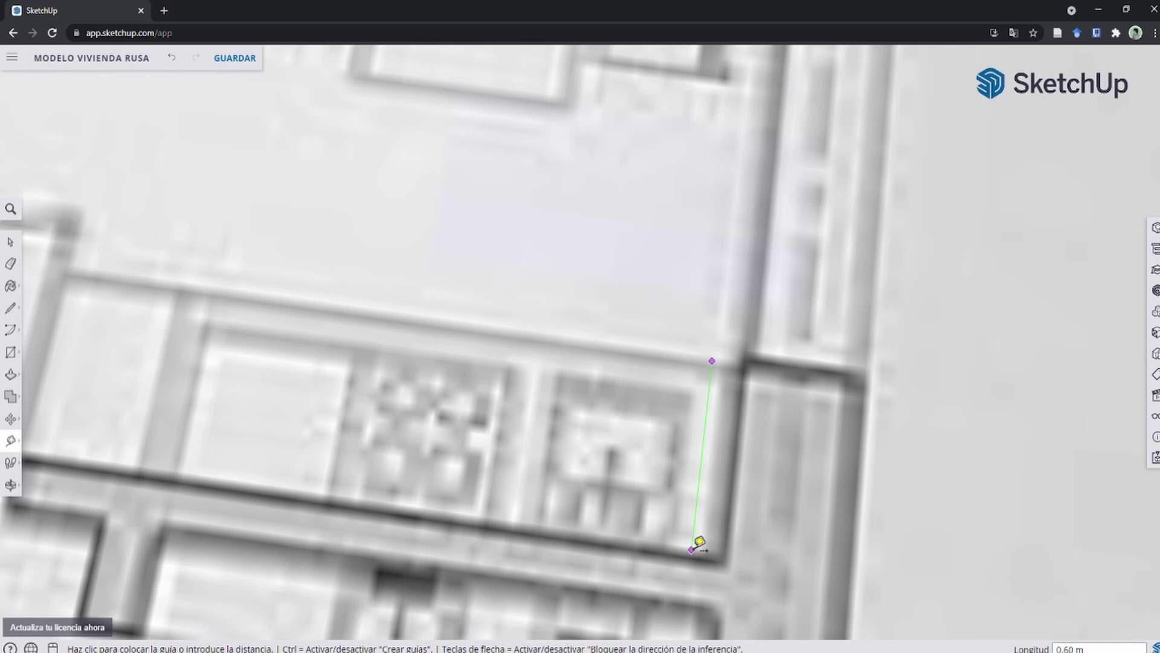
scroll(645, 407, down, 3)
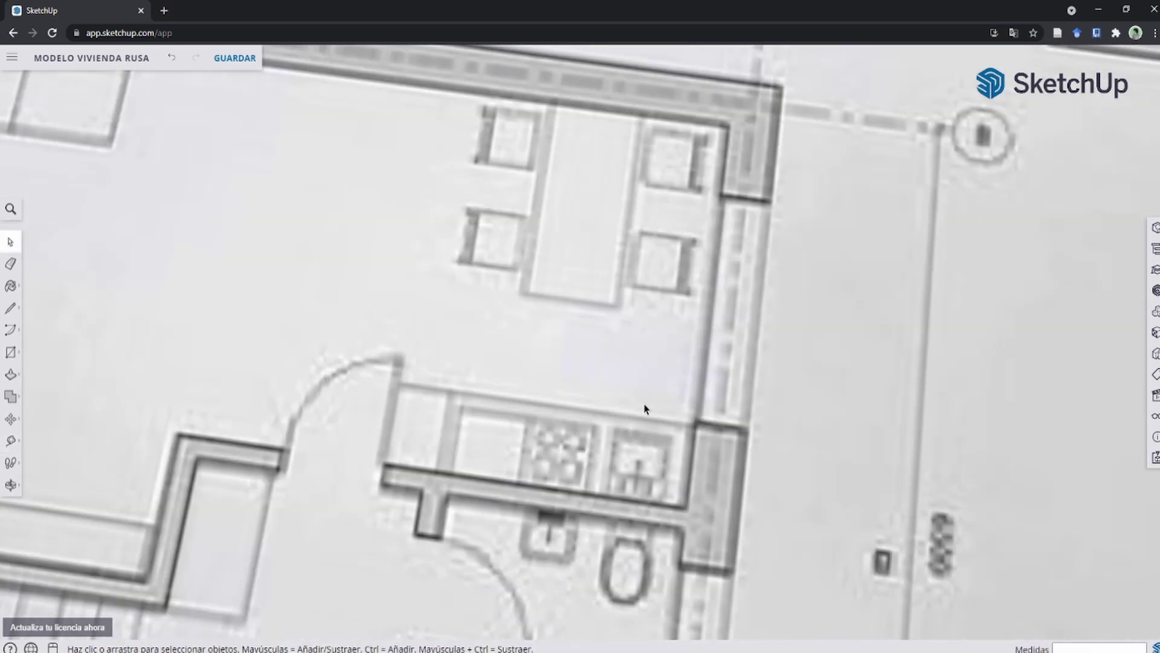
scroll(640, 407, down, 3)
scroll(694, 441, down, 2)
mouse_move(693, 442)
middle_down()
mouse_move(582, 295)
mouse_move(370, 466)
middle_up()
scroll(621, 298, up, 3)
scroll(587, 355, up, 2)
scroll(587, 355, down, 3)
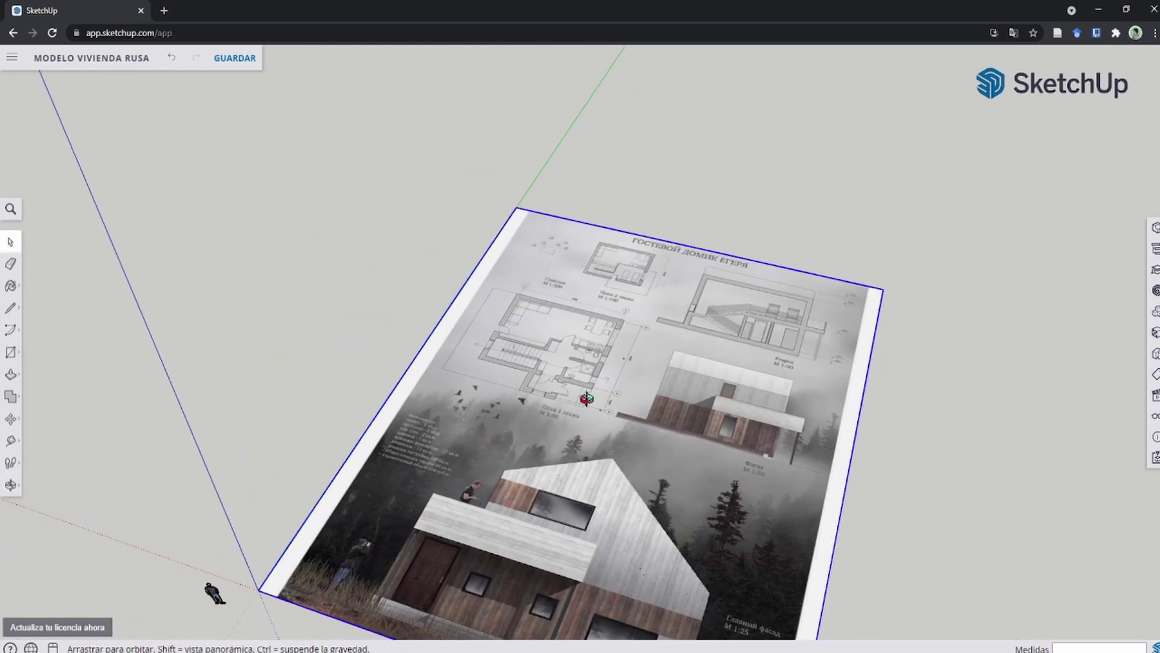
scroll(585, 402, up, 3)
scroll(531, 355, up, 2)
mouse_move(531, 355)
middle_down()
mouse_move(670, 508)
mouse_move(729, 196)
mouse_move(619, 313)
mouse_move(435, 407)
middle_up()
scroll(598, 302, up, 3)
scroll(649, 284, down, 5)
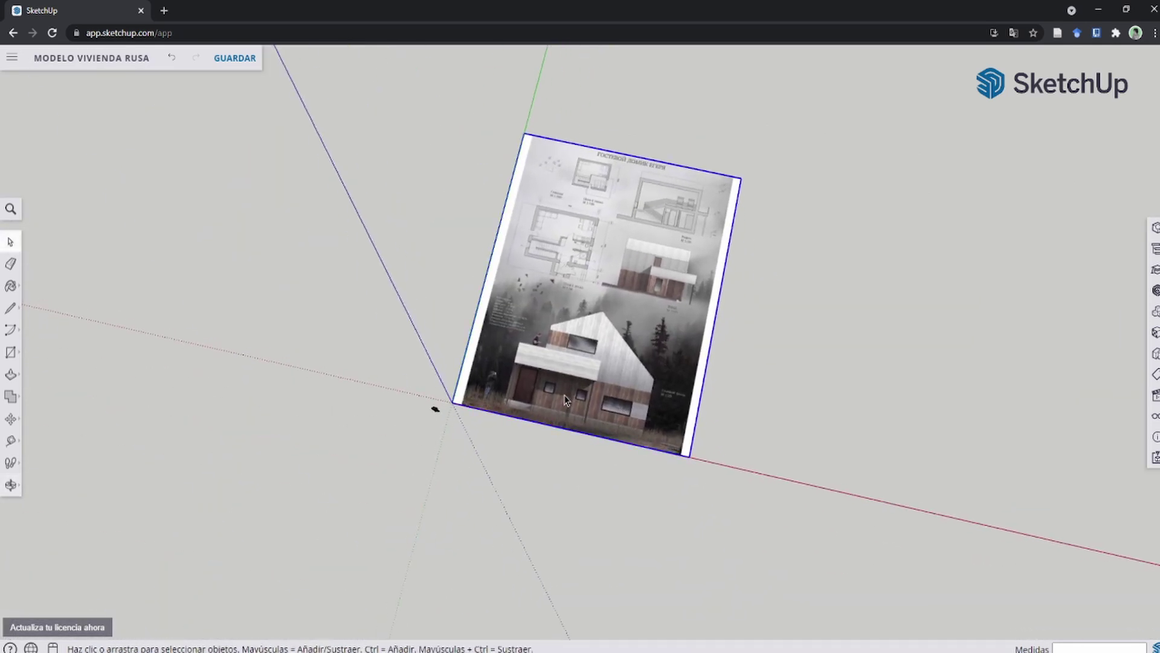
middle_drag(566, 400, 614, 332)
scroll(613, 332, up, 5)
key(r)
scroll(459, 254, up, 2)
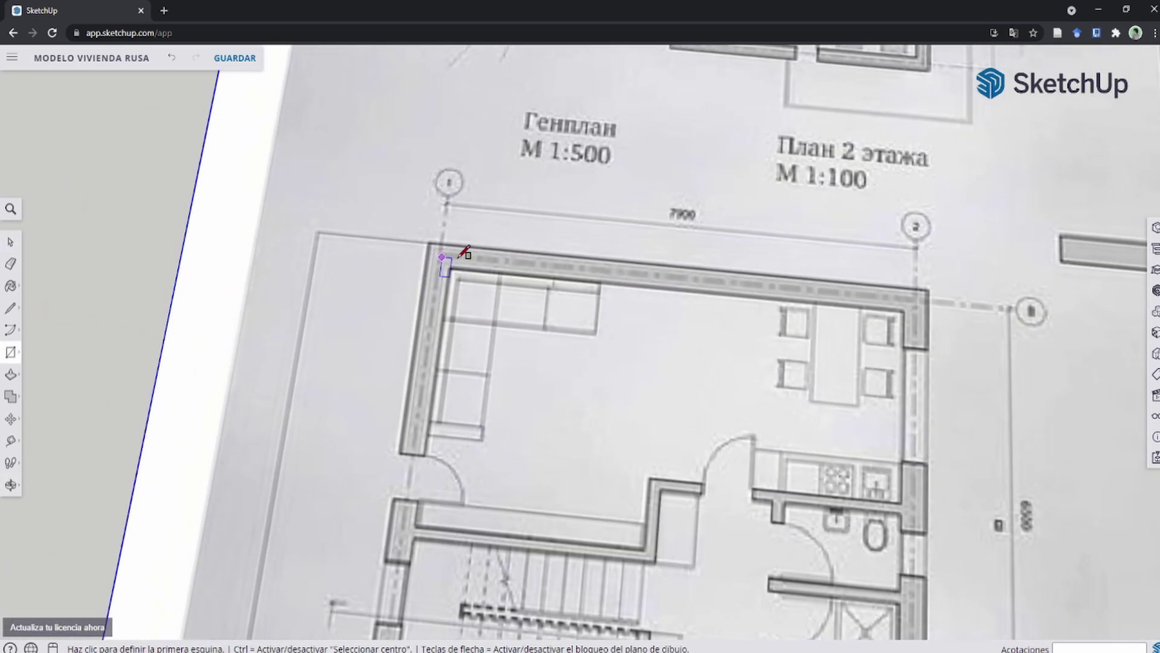
scroll(604, 266, down, 3)
key(l)
scroll(544, 254, up, 3)
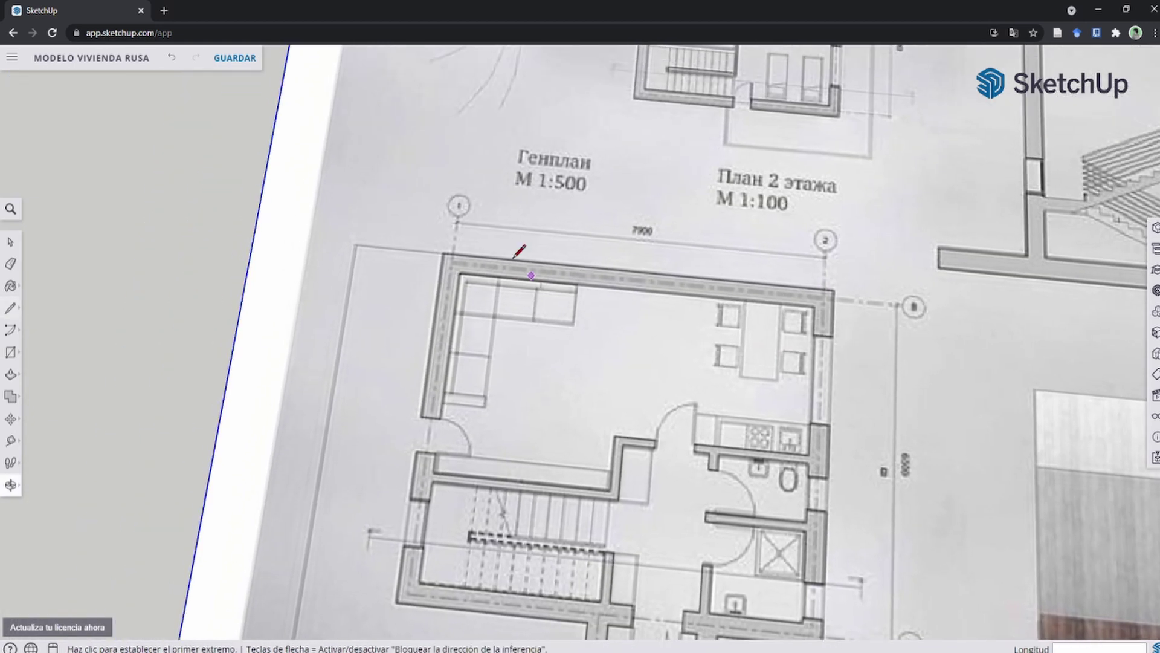
scroll(640, 254, up, 2)
key(r)
scroll(408, 253, up, 3)
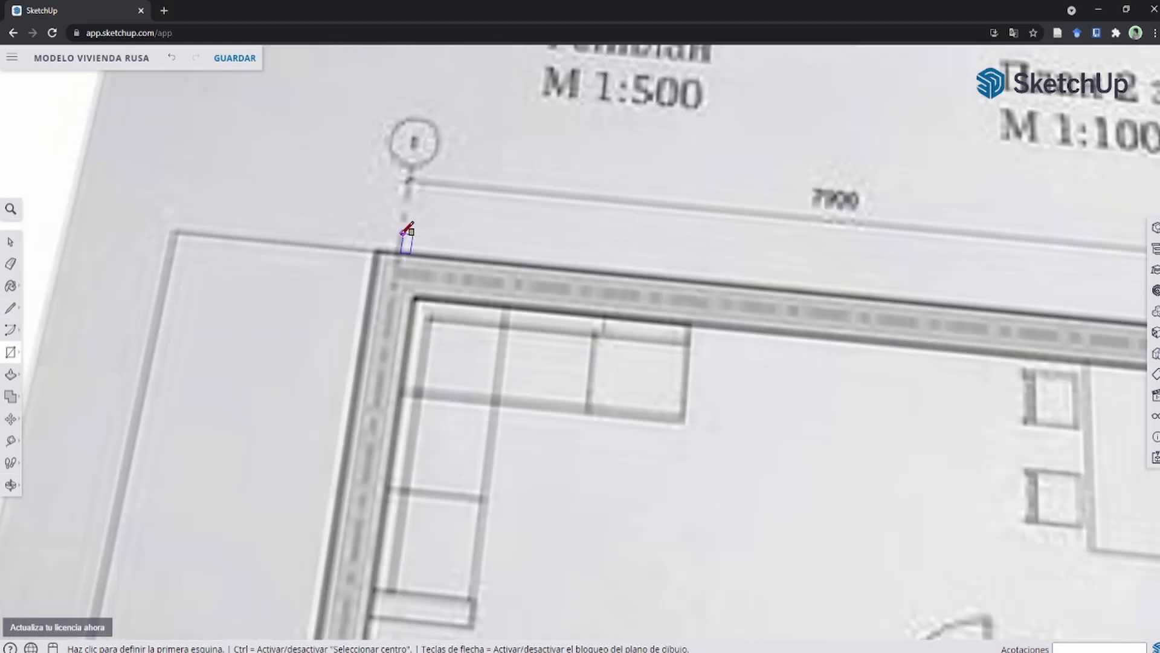
key(space)
scroll(404, 256, down, 3)
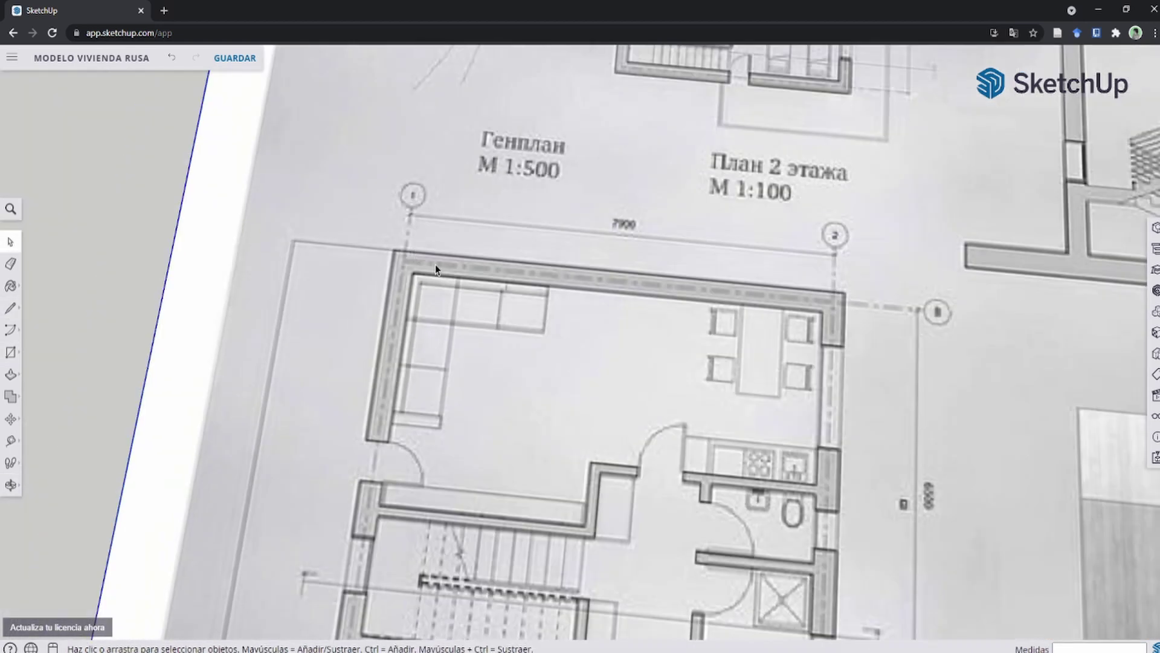
Place guides along grid axes 1 and 2 of the first-floor plan.
click(17, 437)
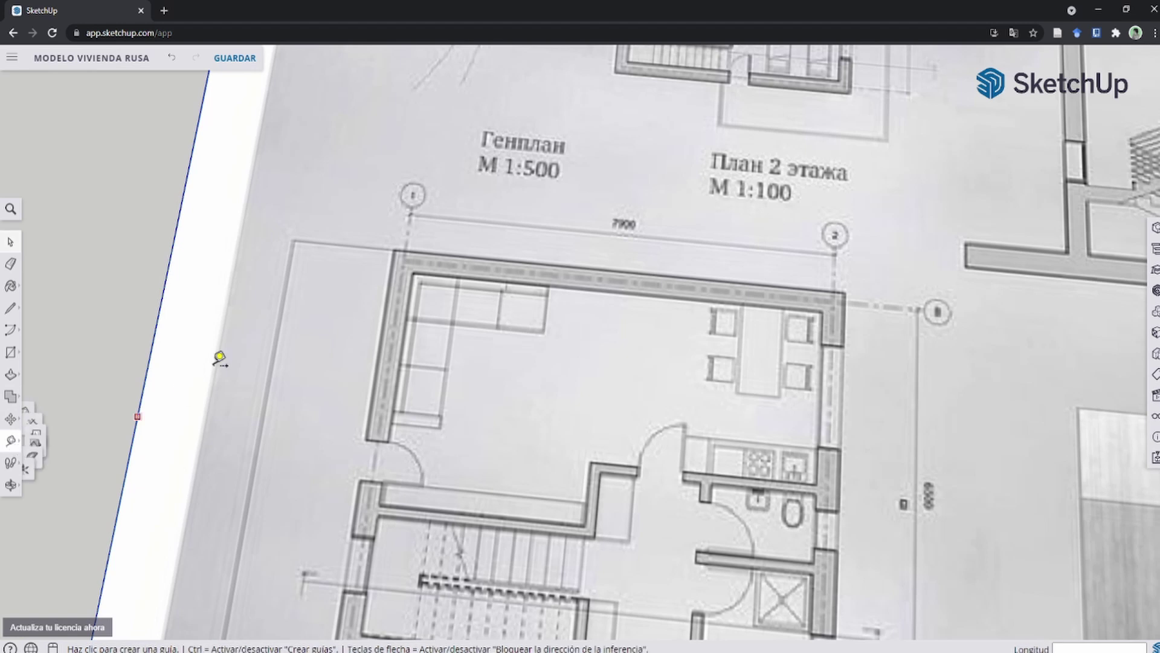
click(173, 260)
scroll(402, 246, up, 2)
scroll(446, 253, up, 2)
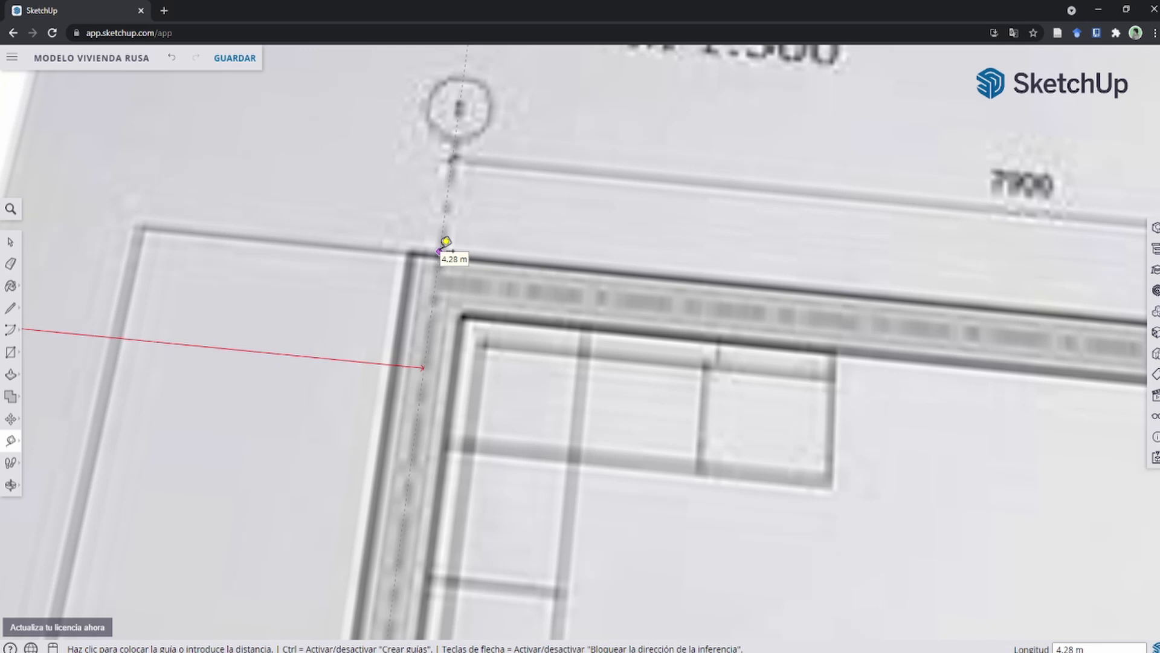
click(446, 242)
scroll(384, 221, down, 3)
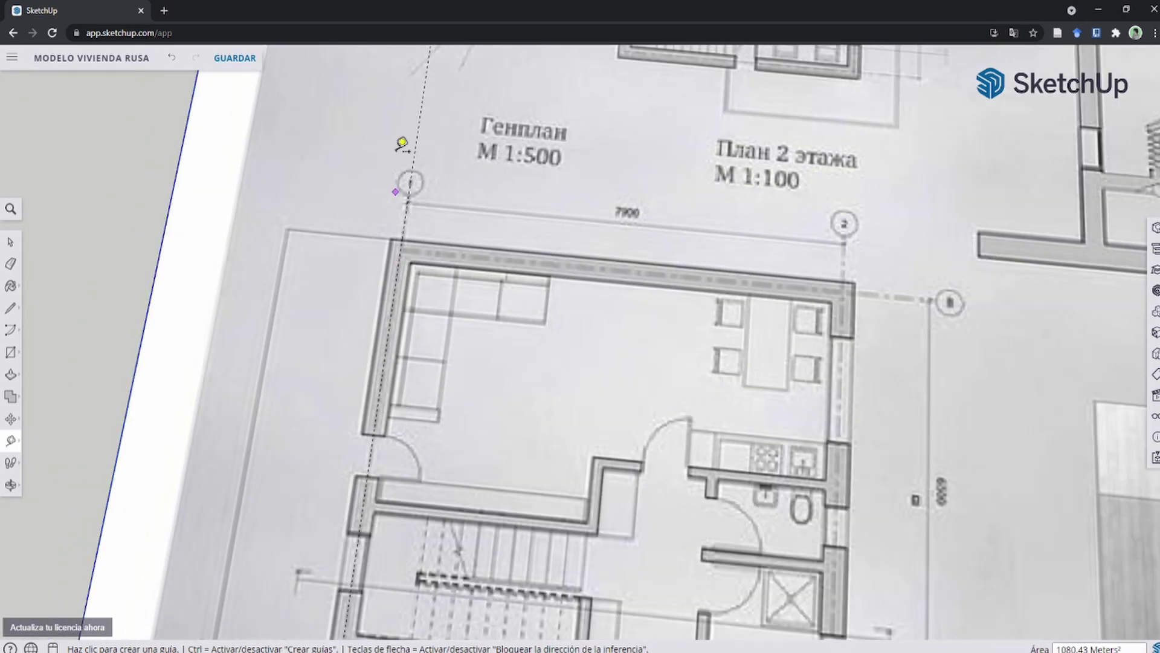
click(410, 210)
scroll(840, 227, up, 2)
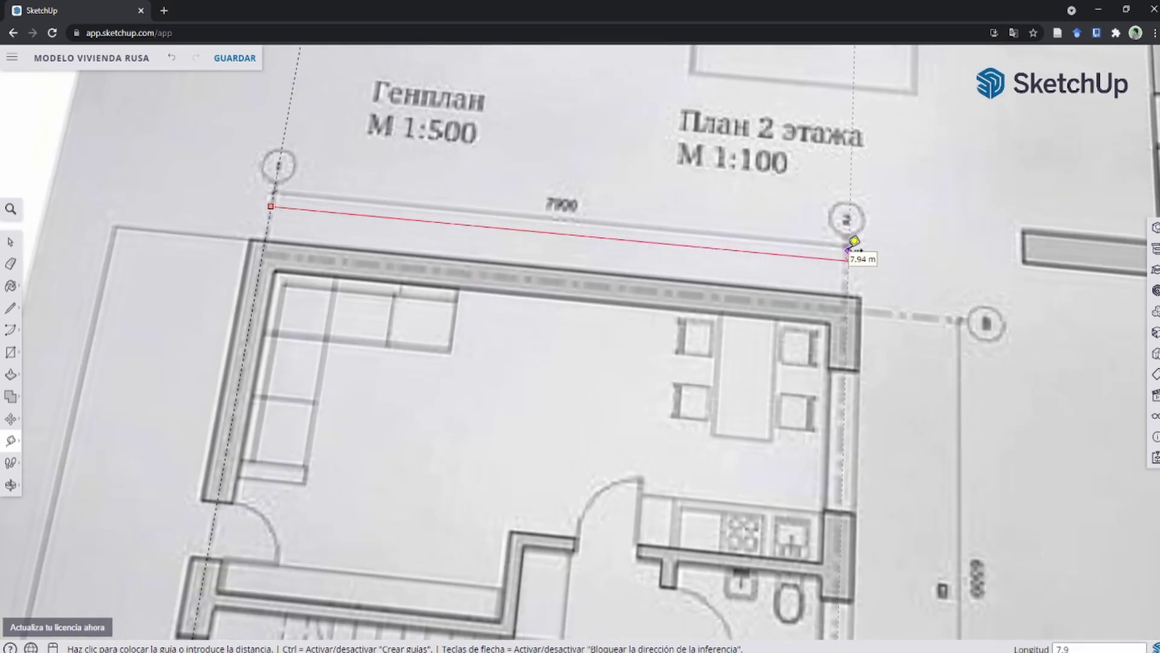
click(854, 241)
scroll(583, 158, down, 5)
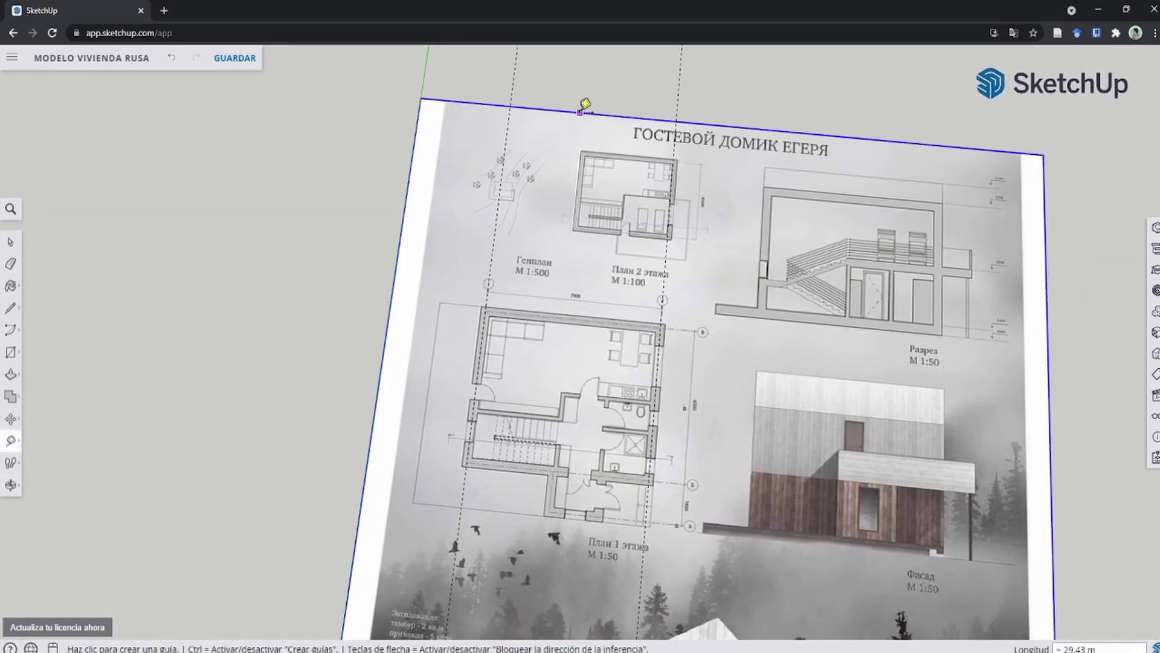
Add a guide from the image's top edge along the lower wall at 6.60 m.
click(586, 104)
scroll(638, 228, up, 1)
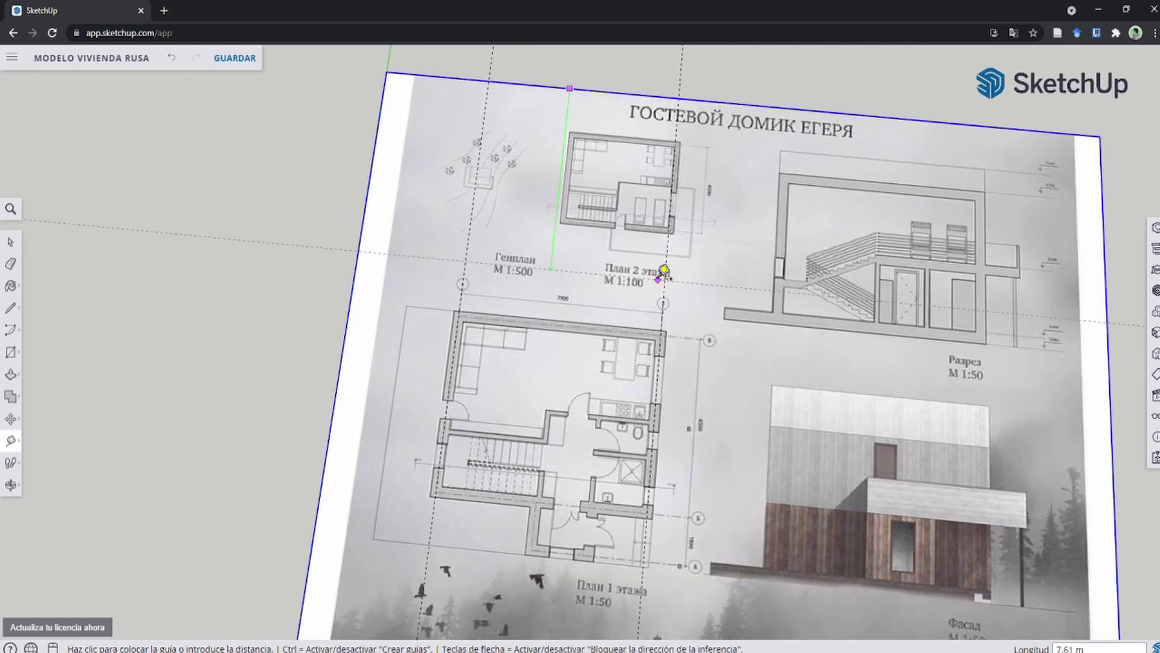
scroll(663, 267, up, 4)
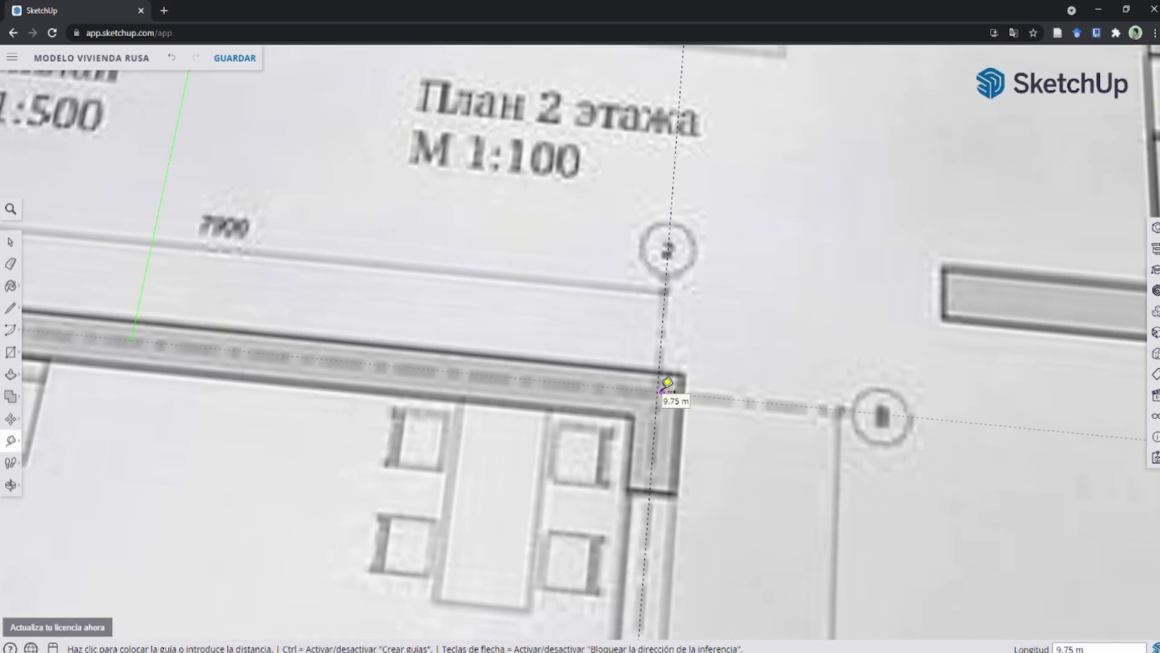
scroll(665, 423, down, 2)
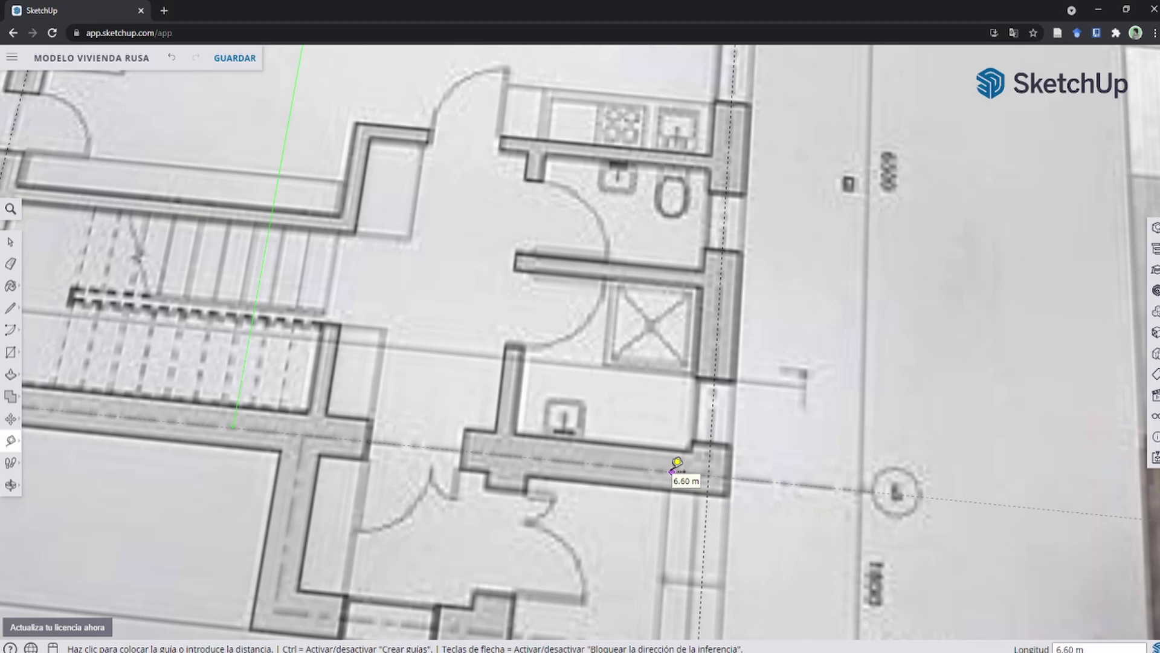
click(677, 464)
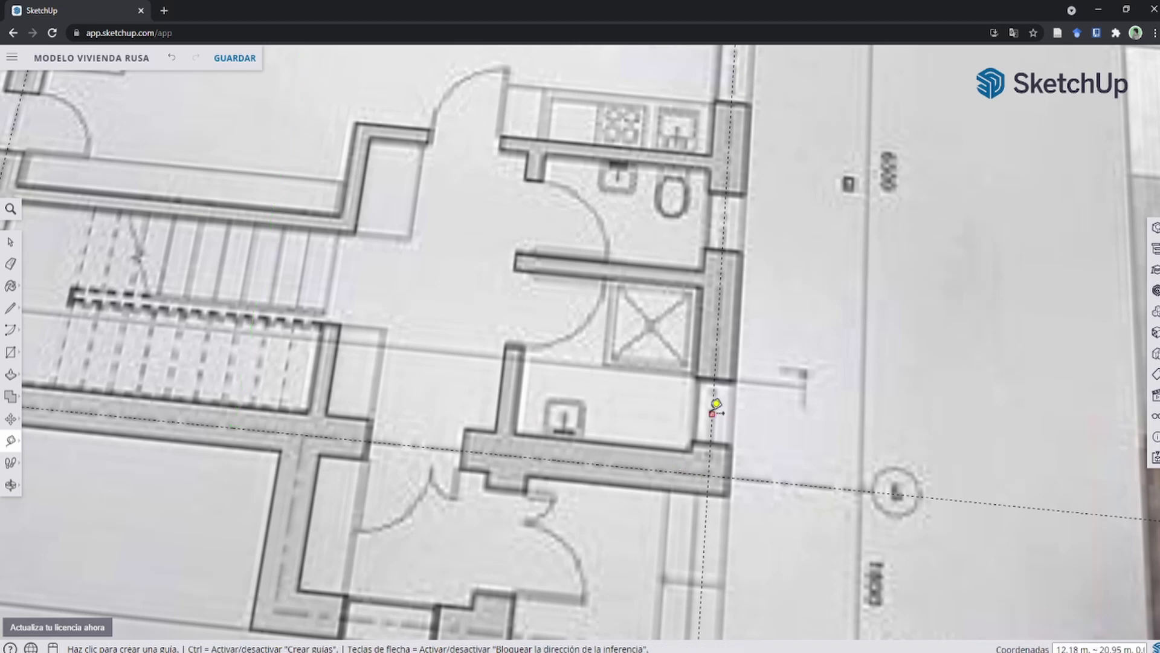
Zoom and pan across the sheet to bring the first-floor plan label into view.
scroll(710, 406, down, 3)
scroll(635, 450, down, 1)
scroll(635, 450, down, 1)
scroll(718, 422, down, 1)
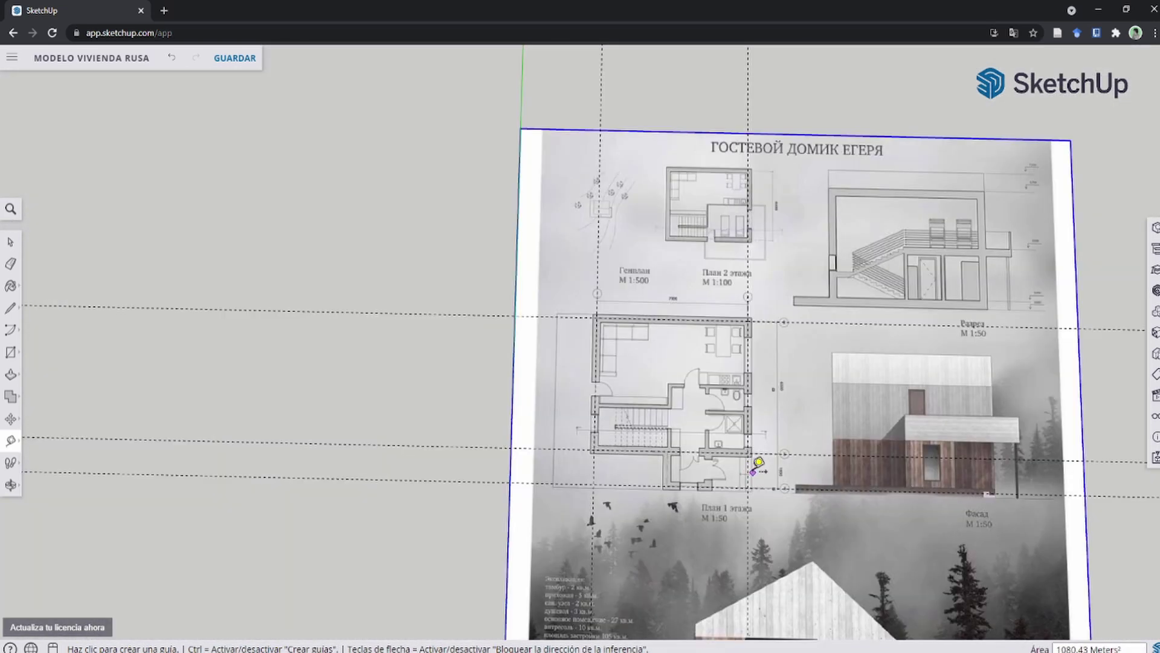
scroll(759, 466, up, 2)
scroll(751, 456, up, 3)
scroll(771, 440, down, 2)
scroll(808, 346, down, 2)
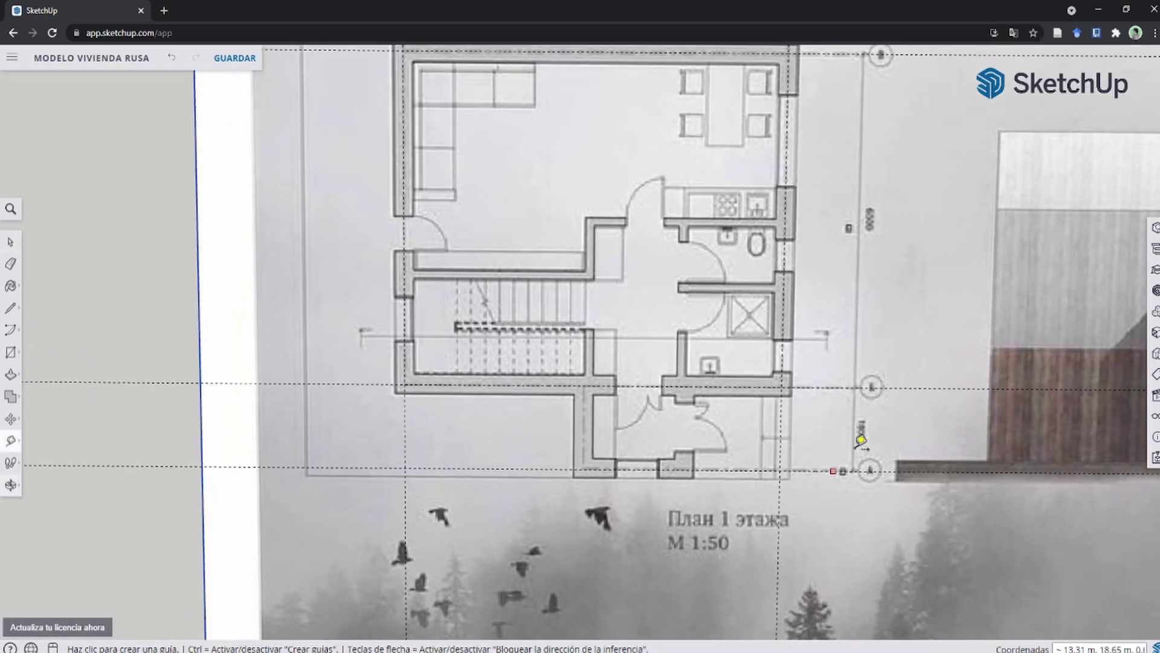
scroll(854, 435, up, 3)
scroll(876, 399, up, 2)
scroll(870, 396, down, 2)
scroll(681, 407, down, 2)
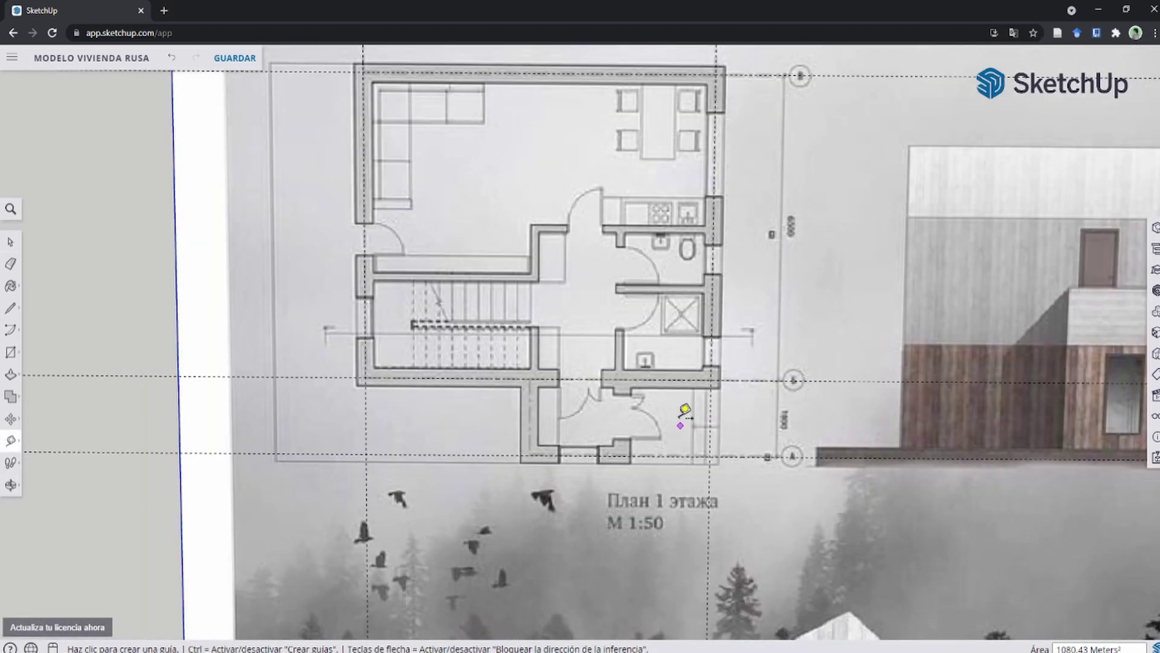
scroll(668, 393, down, 2)
scroll(695, 411, up, 4)
shift+middle_drag(721, 432, 729, 356)
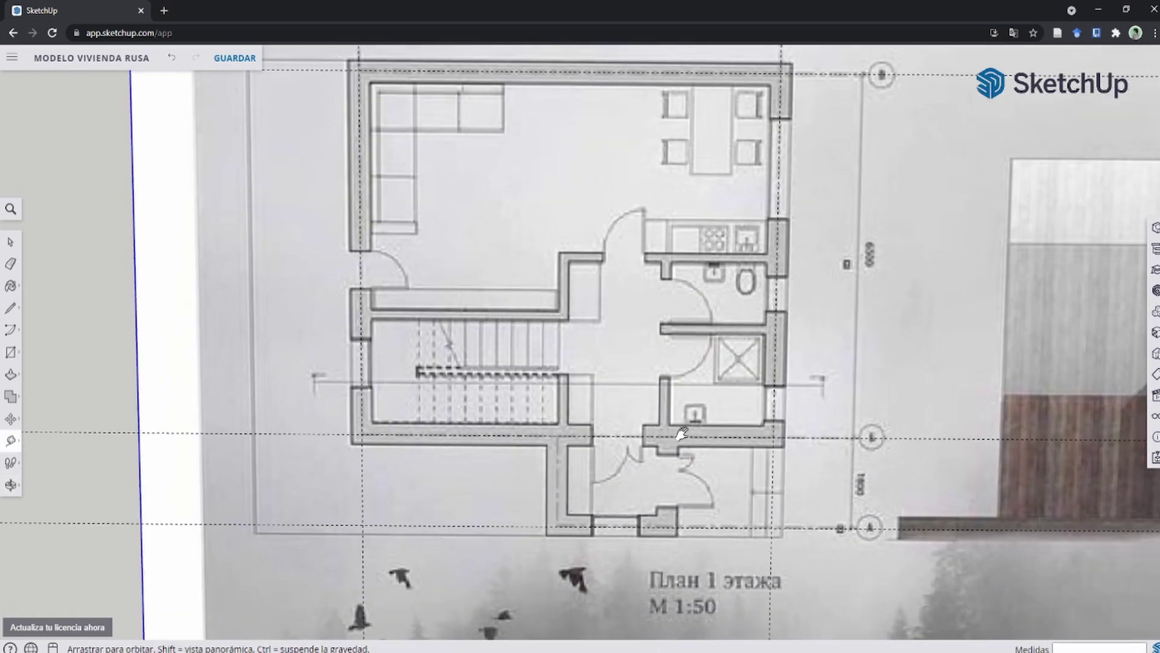
mouse_move(709, 412)
shift+middle_down()
mouse_move(705, 324)
mouse_move(748, 394)
shift+middle_up()
scroll(765, 336, down, 1)
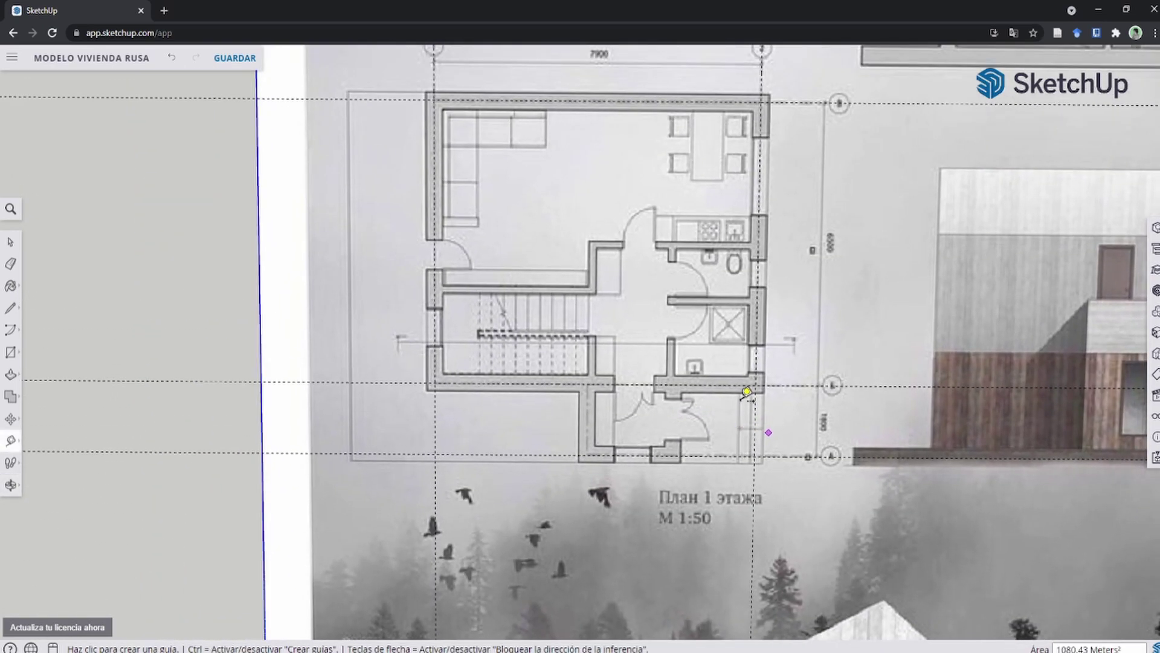
shift+middle_drag(665, 290, 647, 371)
scroll(487, 366, down, 3)
Save over the newer version, then start a guide from the entrance wall face.
key(Return)
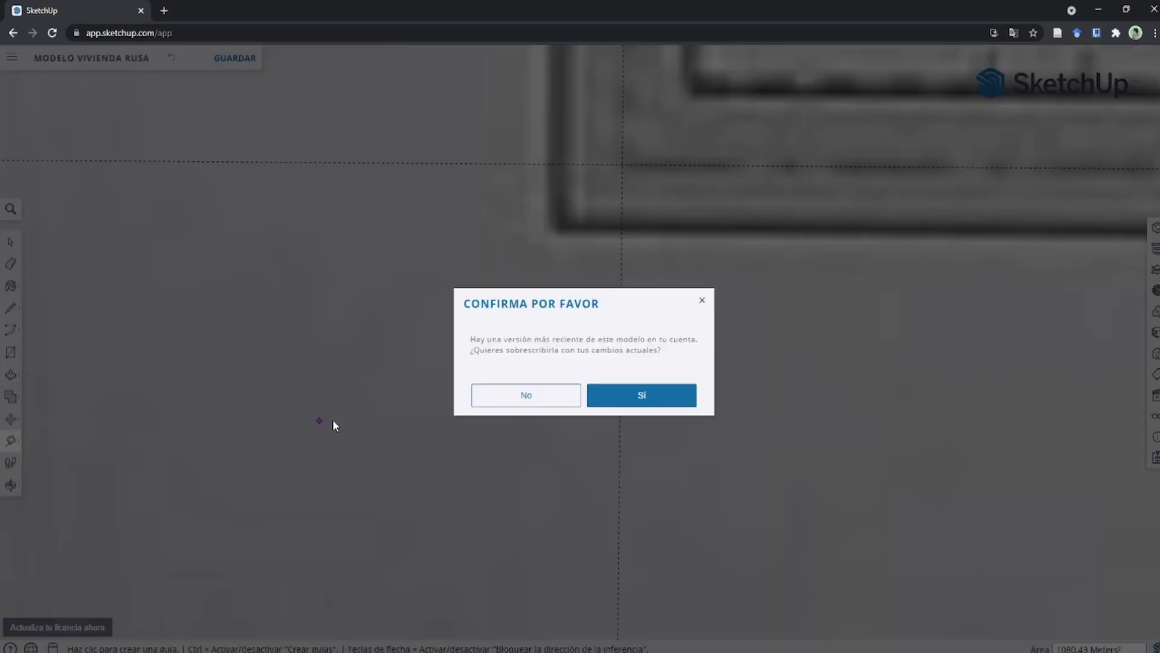
click(623, 394)
scroll(695, 380, down, 5)
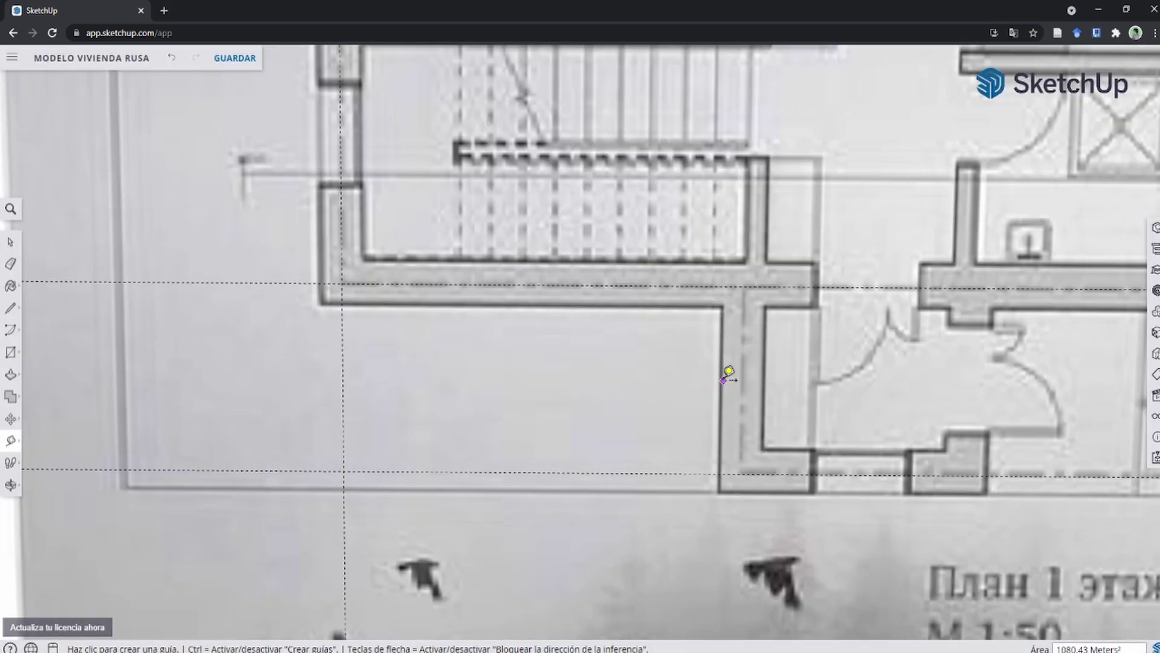
scroll(877, 374, down, 2)
scroll(967, 369, up, 2)
click(1000, 361)
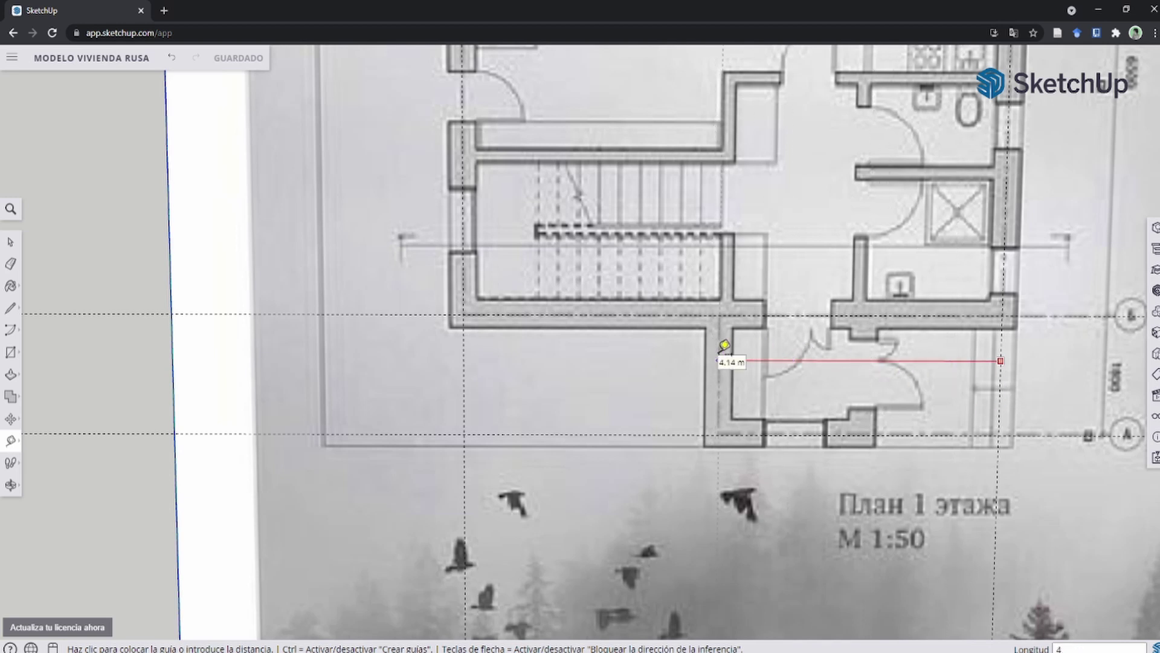
Place a guide on the top wall's face, offset from the top axis guide.
scroll(724, 346, up, 5)
scroll(423, 316, down, 3)
scroll(428, 357, down, 2)
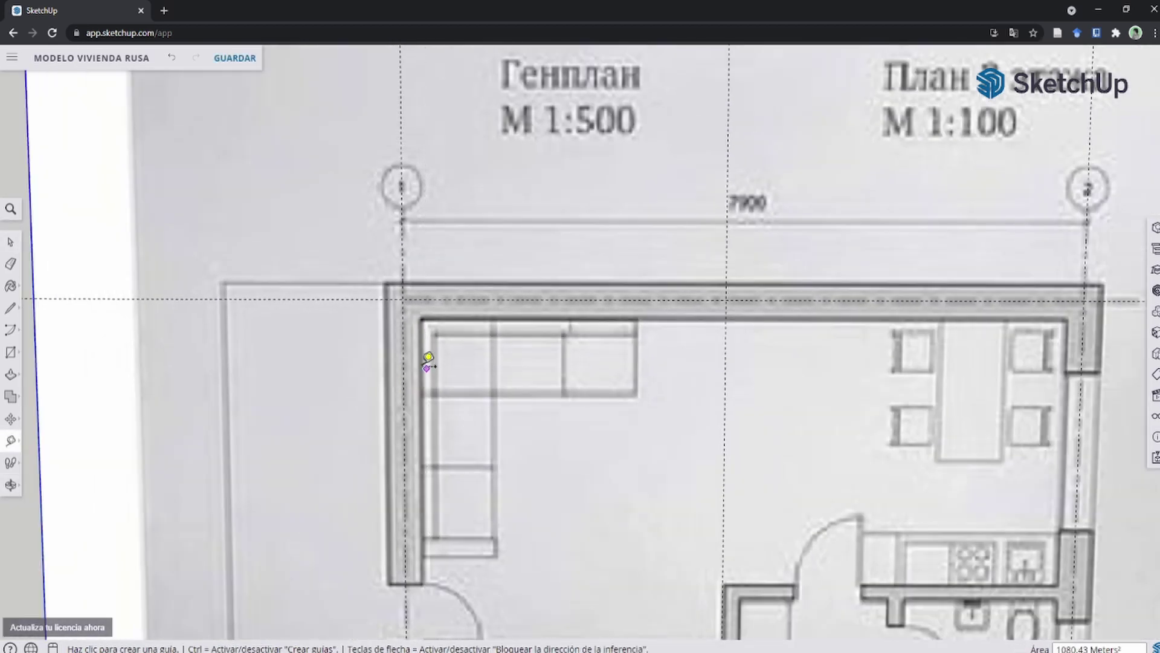
middle_drag(428, 358, 426, 330)
scroll(426, 329, up, 2)
scroll(433, 269, up, 3)
scroll(414, 295, down, 3)
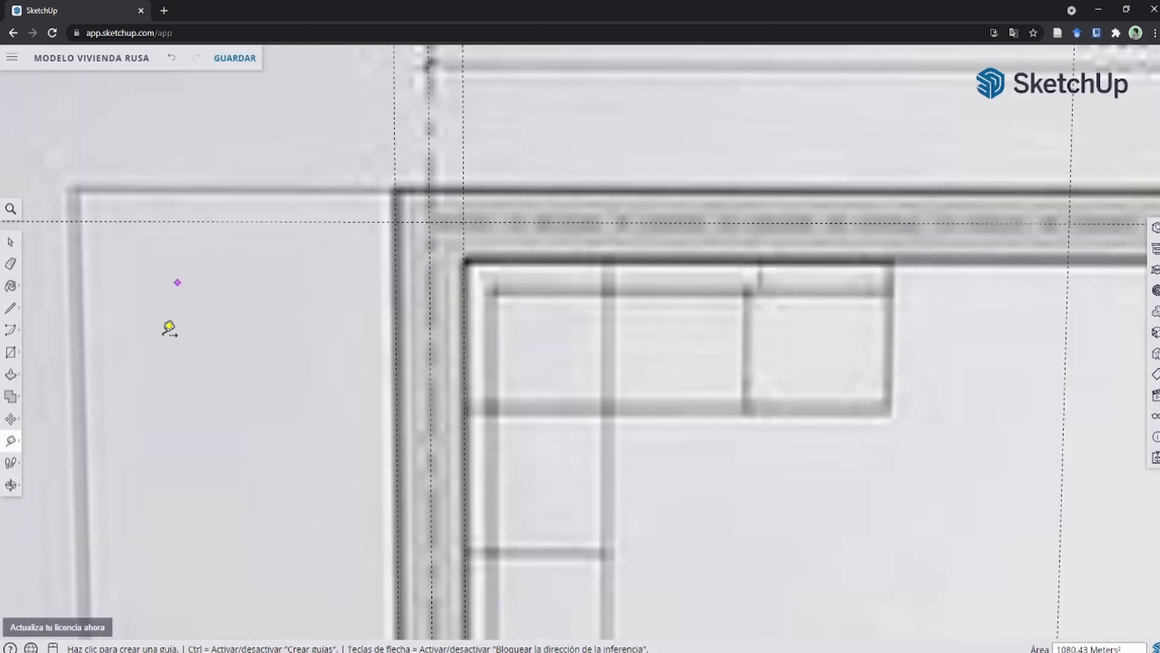
click(536, 222)
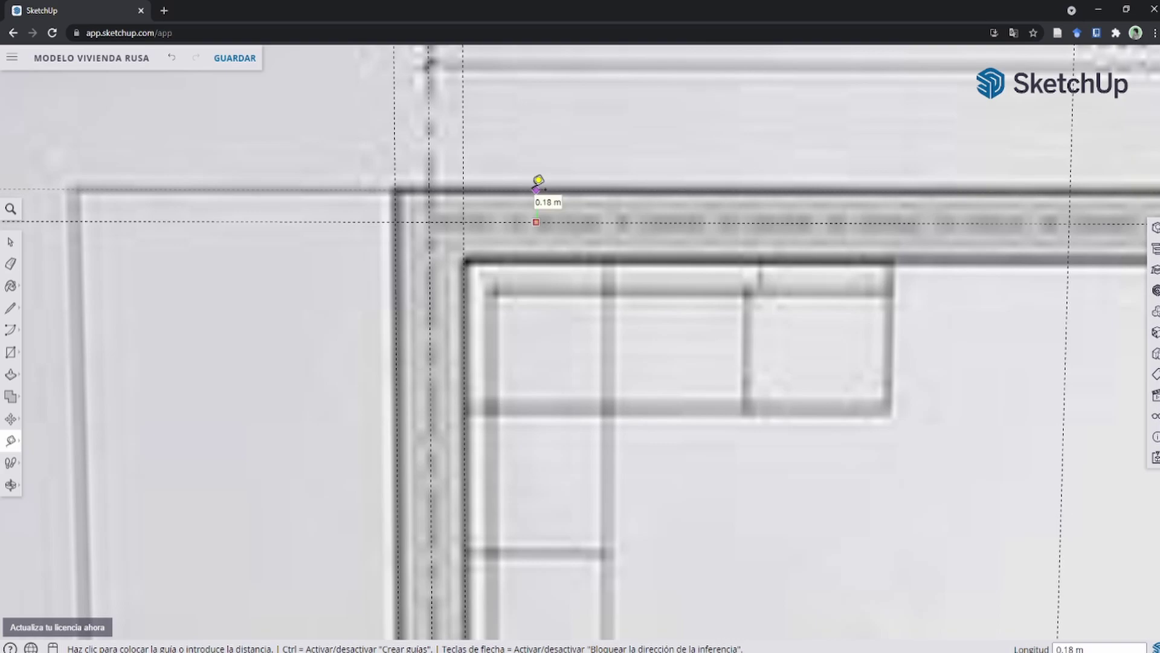
scroll(311, 175, down, 3)
scroll(487, 189, down, 2)
scroll(421, 184, up, 3)
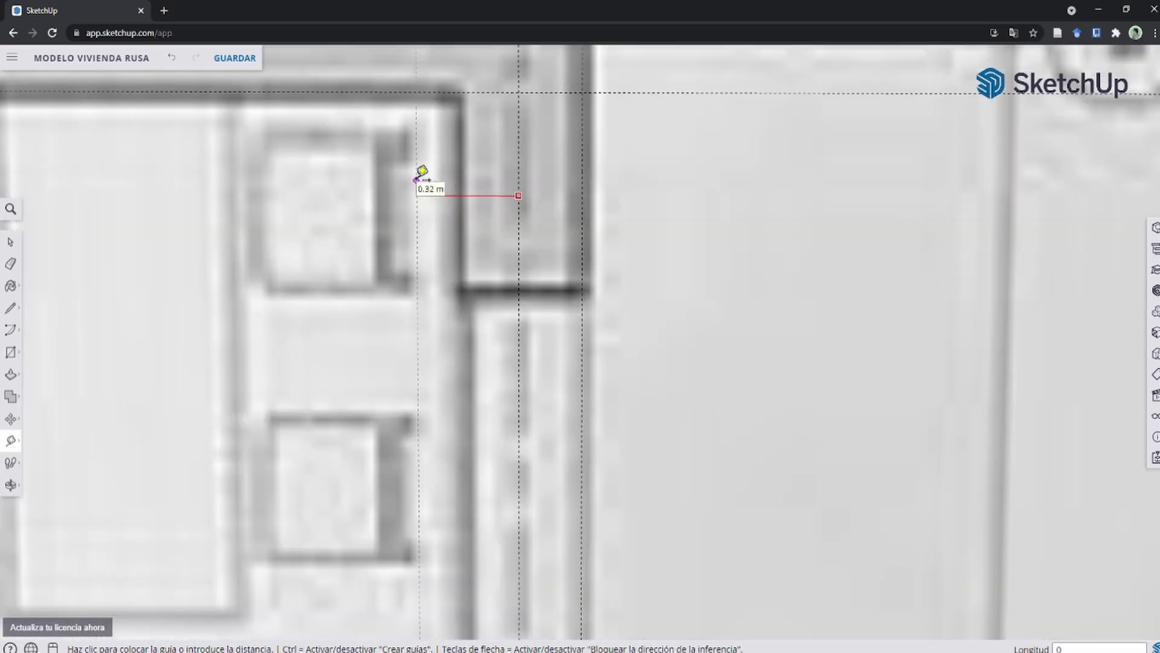
scroll(530, 226, down, 2)
click(530, 225)
Pull a guide from the horizontal axis guide onto the adjacent wall face.
scroll(262, 161, down, 2)
scroll(632, 277, down, 2)
scroll(611, 363, up, 5)
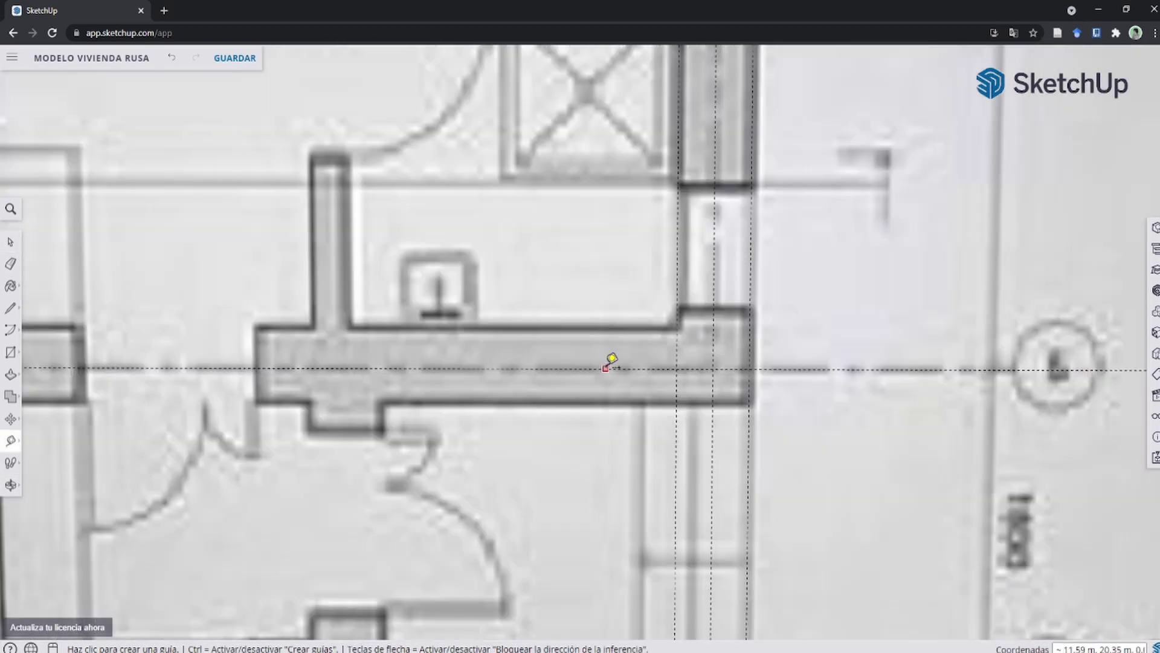
click(634, 368)
scroll(790, 337, down, 3)
scroll(766, 239, up, 3)
scroll(692, 254, up, 1)
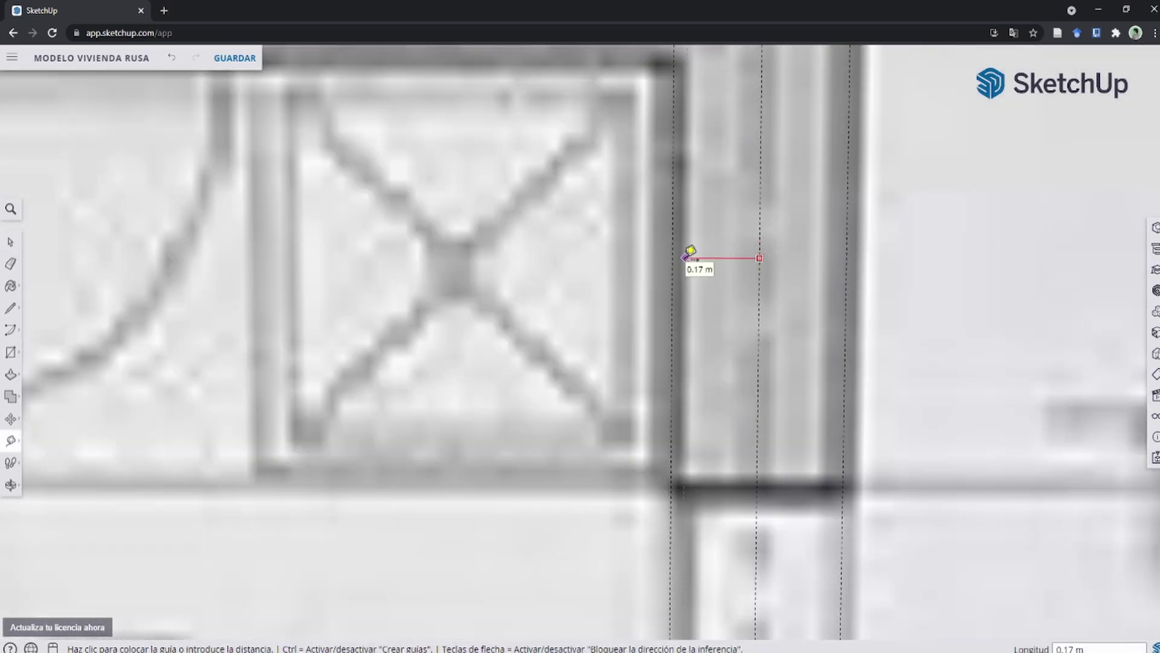
key(e)
scroll(721, 256, down, 1)
scroll(721, 256, down, 3)
scroll(770, 252, up, 3)
scroll(760, 238, down, 3)
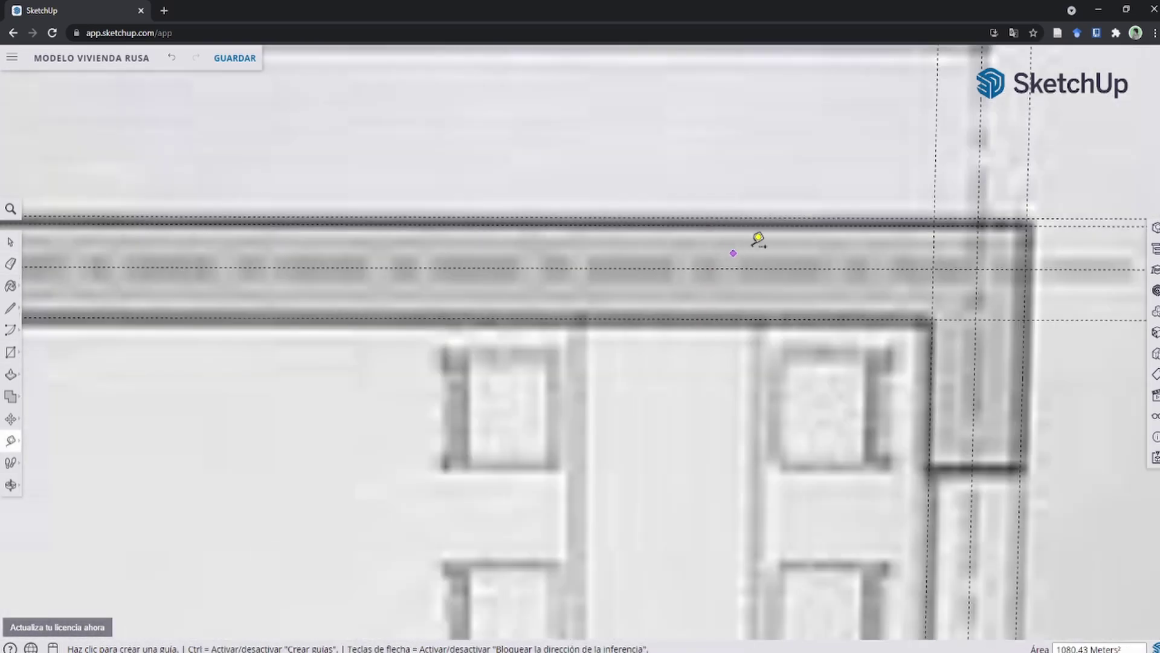
scroll(806, 169, up, 3)
click(805, 169)
scroll(811, 155, down, 3)
scroll(485, 316, up, 3)
scroll(485, 317, down, 5)
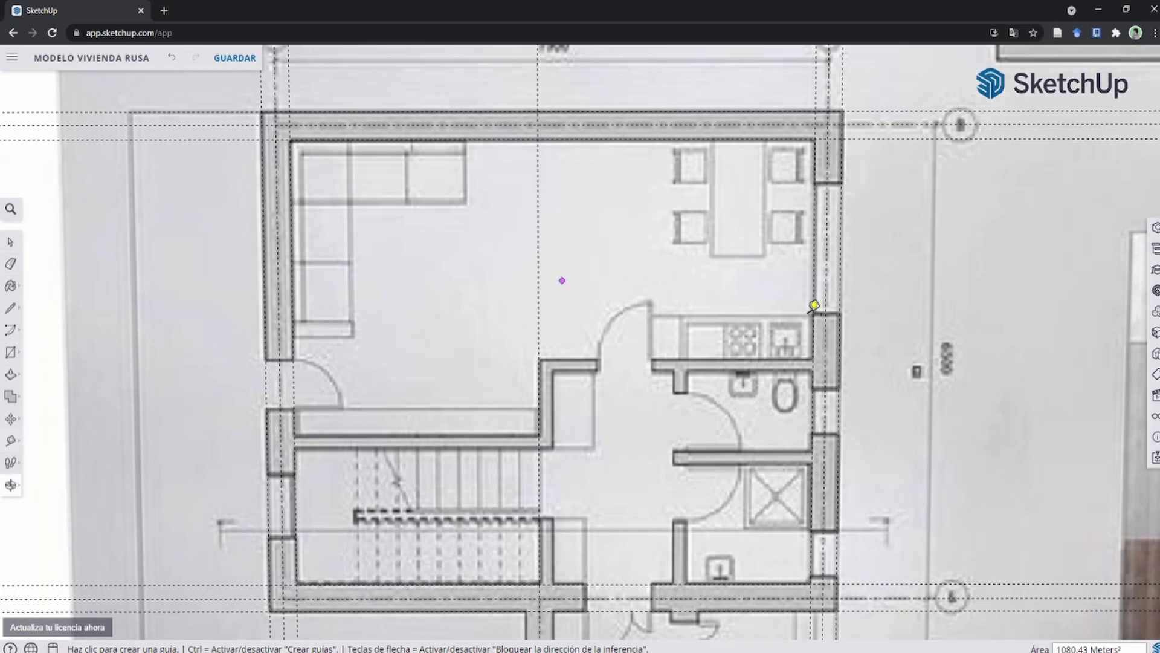
scroll(814, 302, up, 4)
scroll(767, 278, down, 2)
scroll(695, 347, up, 3)
scroll(423, 280, down, 3)
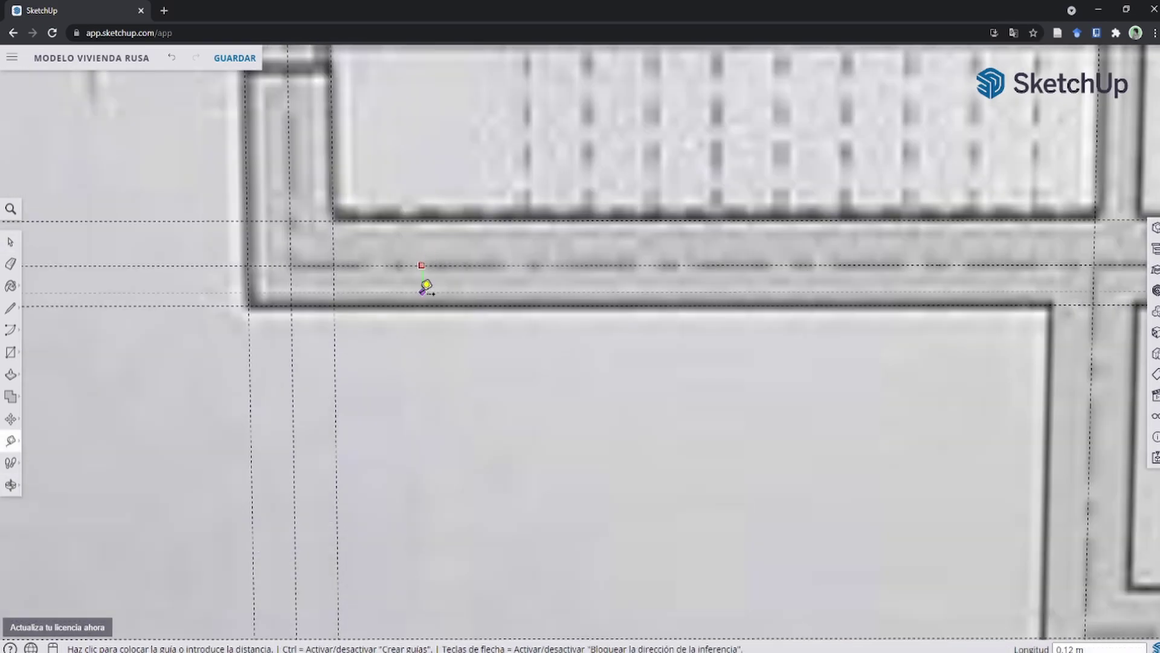
scroll(723, 301, down, 2)
scroll(777, 303, up, 4)
Add guides on a wall edge and on the wall's inner face above the lower axis.
click(753, 299)
click(811, 287)
scroll(811, 288, down, 2)
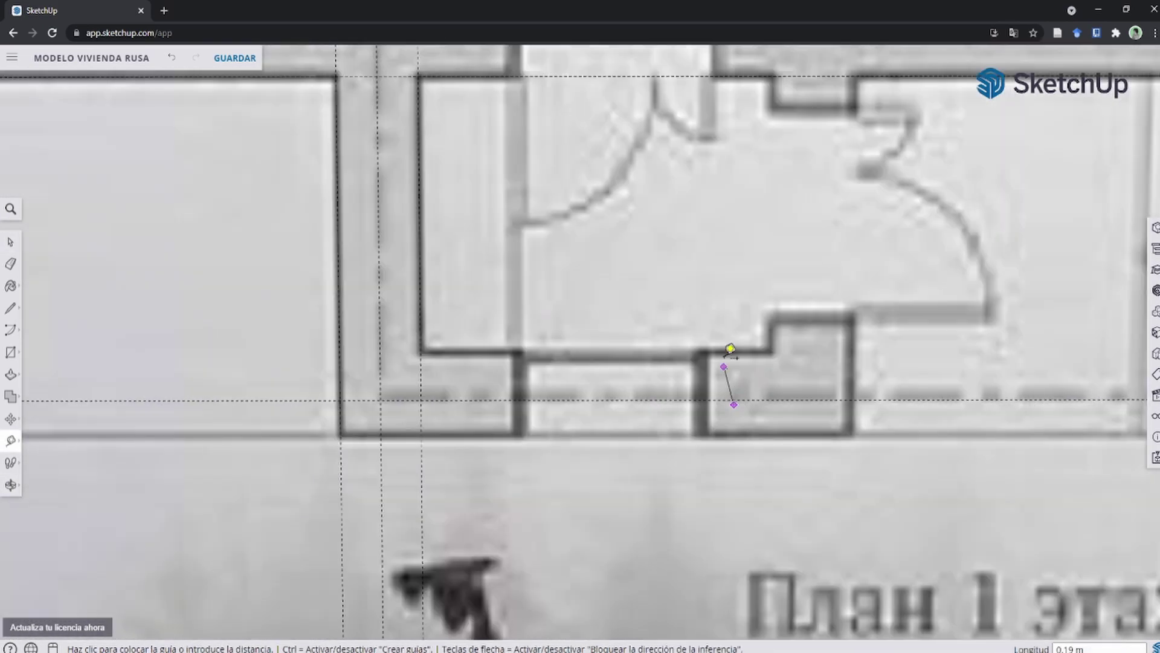
click(601, 399)
scroll(617, 356, up, 2)
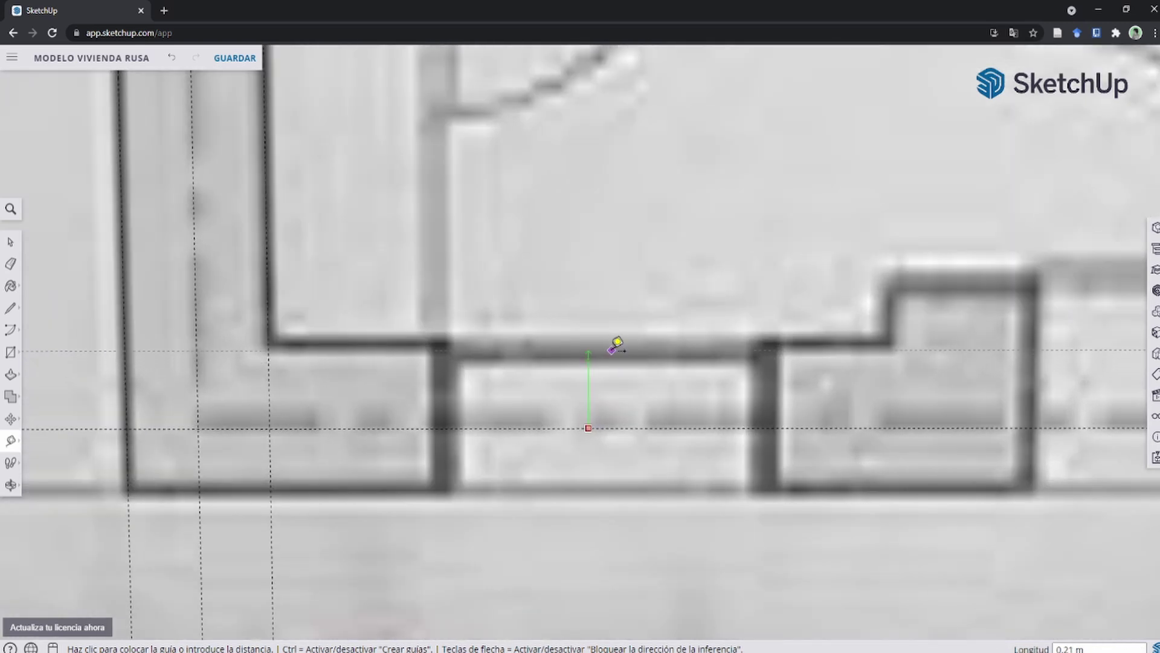
click(617, 343)
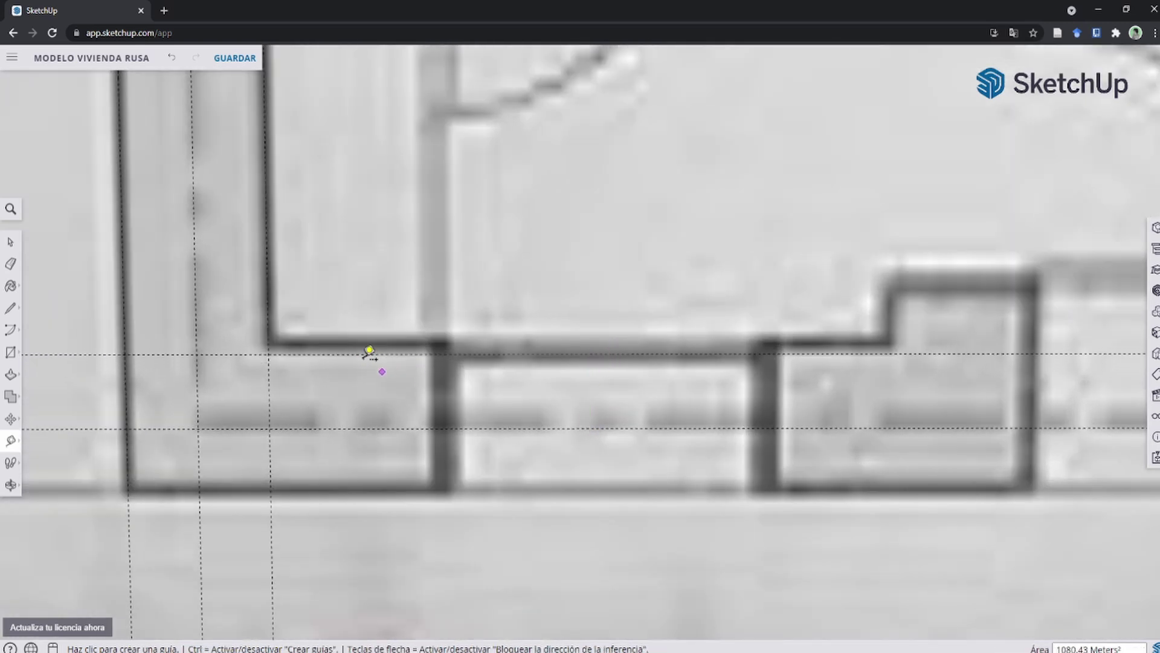
Place a 0.22 m guide from the lower axis guide onto the entrance wall face.
click(376, 428)
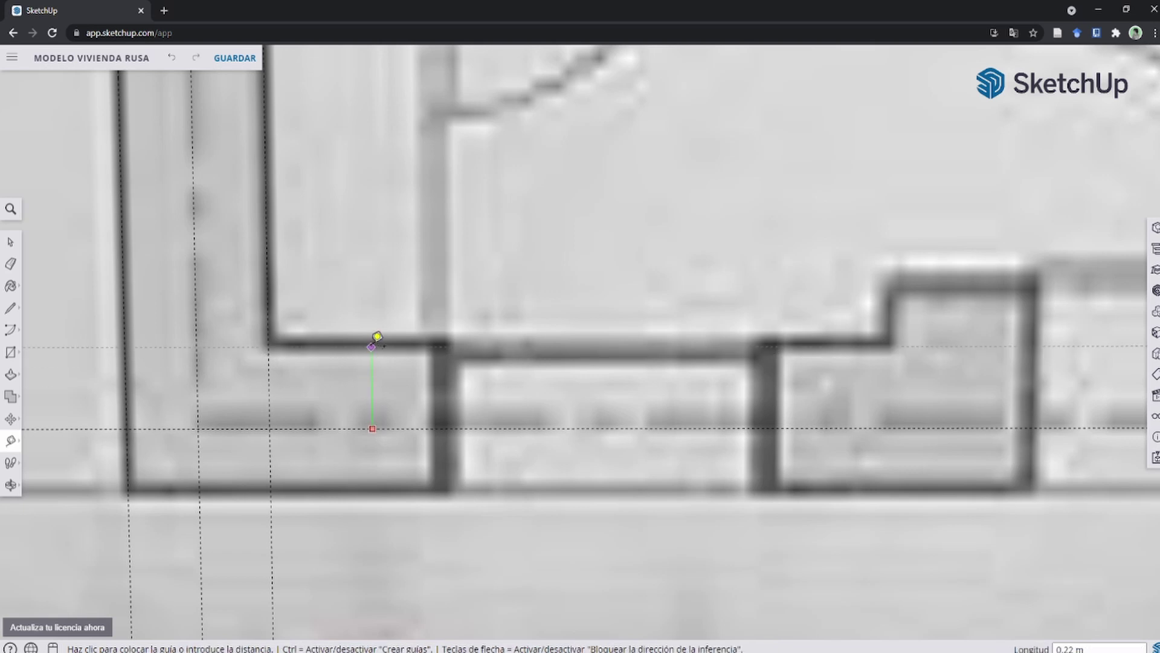
scroll(376, 337, up, 1)
click(380, 336)
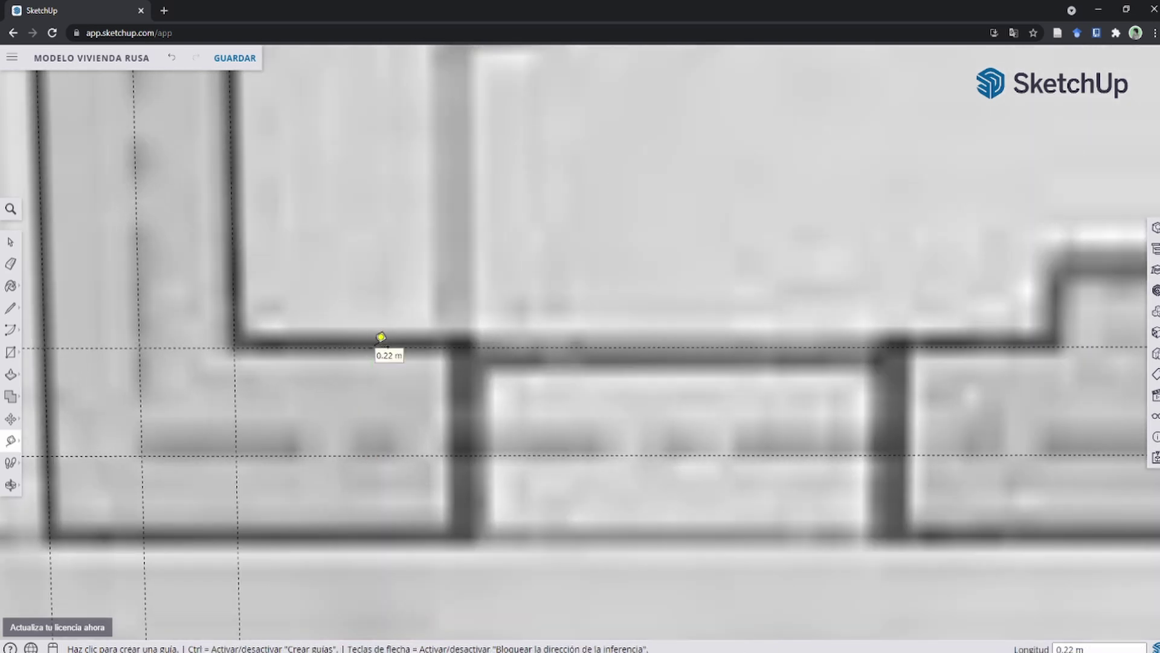
click(397, 455)
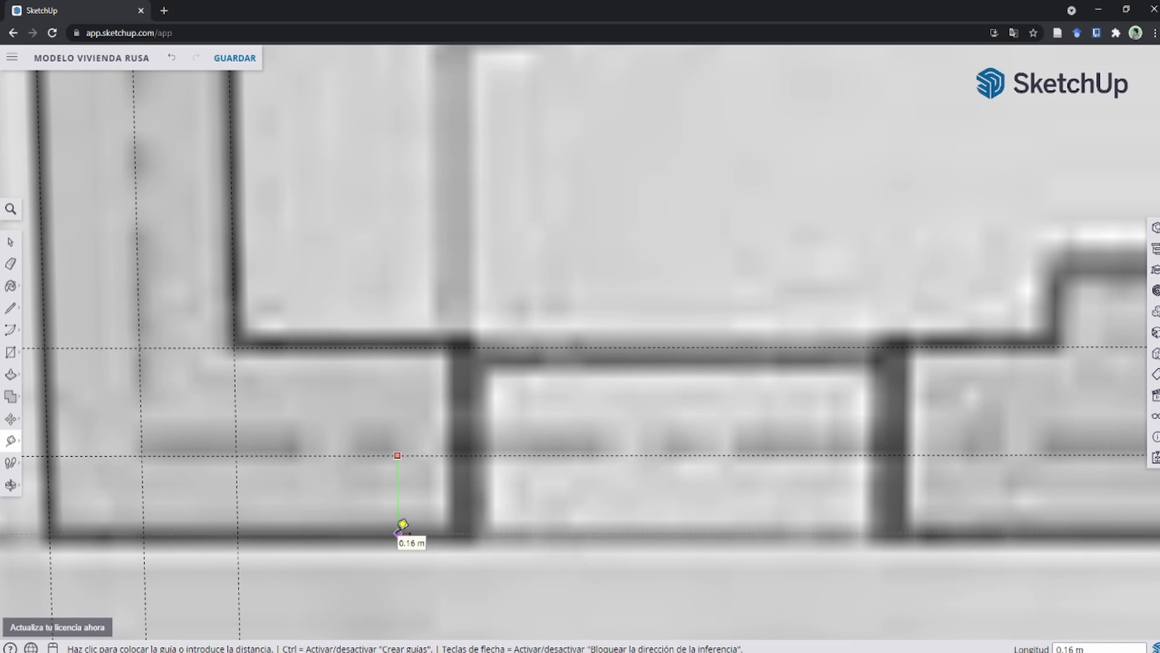
Finish the 0.16 m guide on the entrance wall's outer face.
click(403, 526)
scroll(638, 345, down, 3)
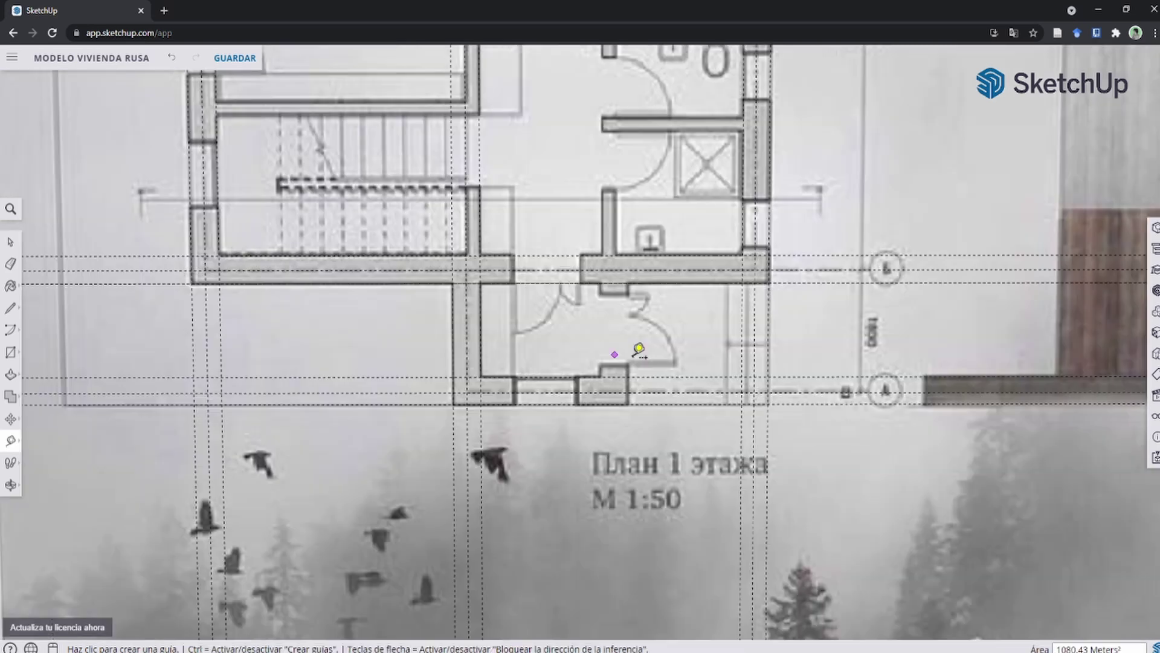
scroll(753, 389, up, 1)
scroll(754, 389, up, 2)
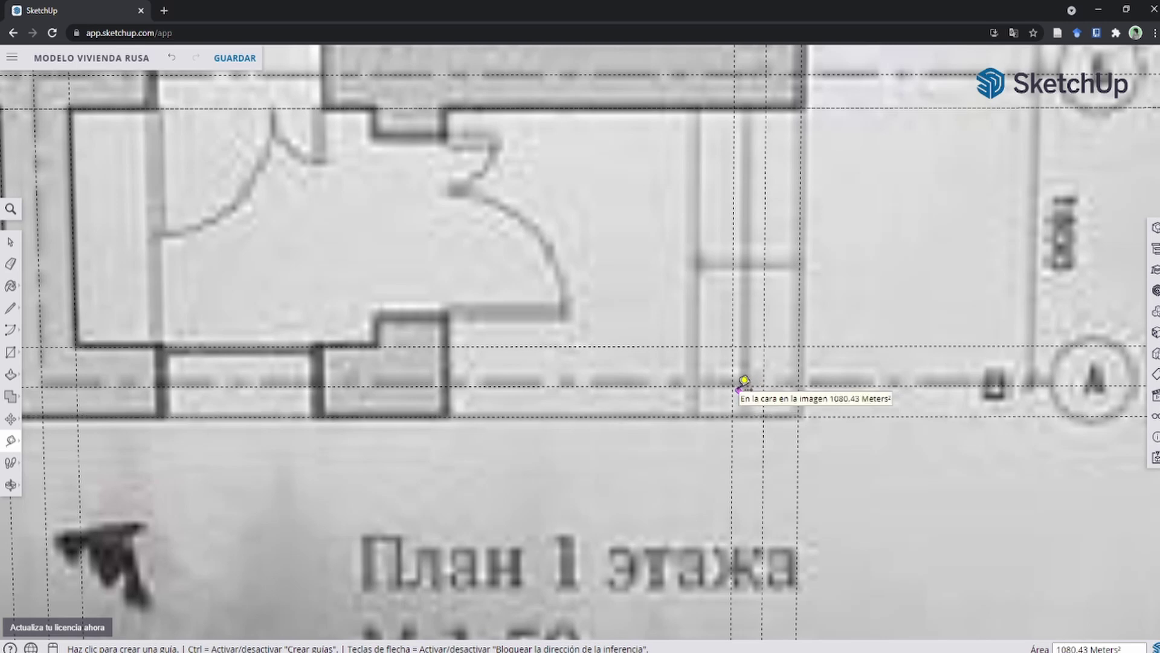
scroll(744, 381, down, 3)
scroll(771, 207, up, 3)
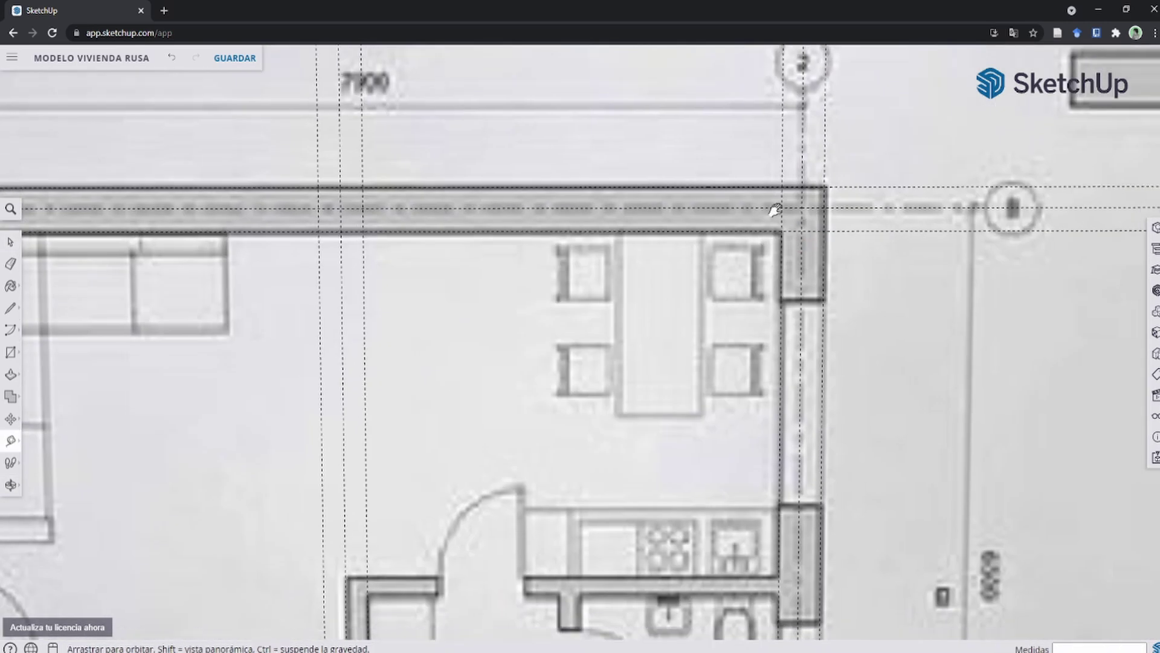
scroll(798, 163, up, 2)
Add guides along the right-hand kitchen-side exterior wall.
click(803, 154)
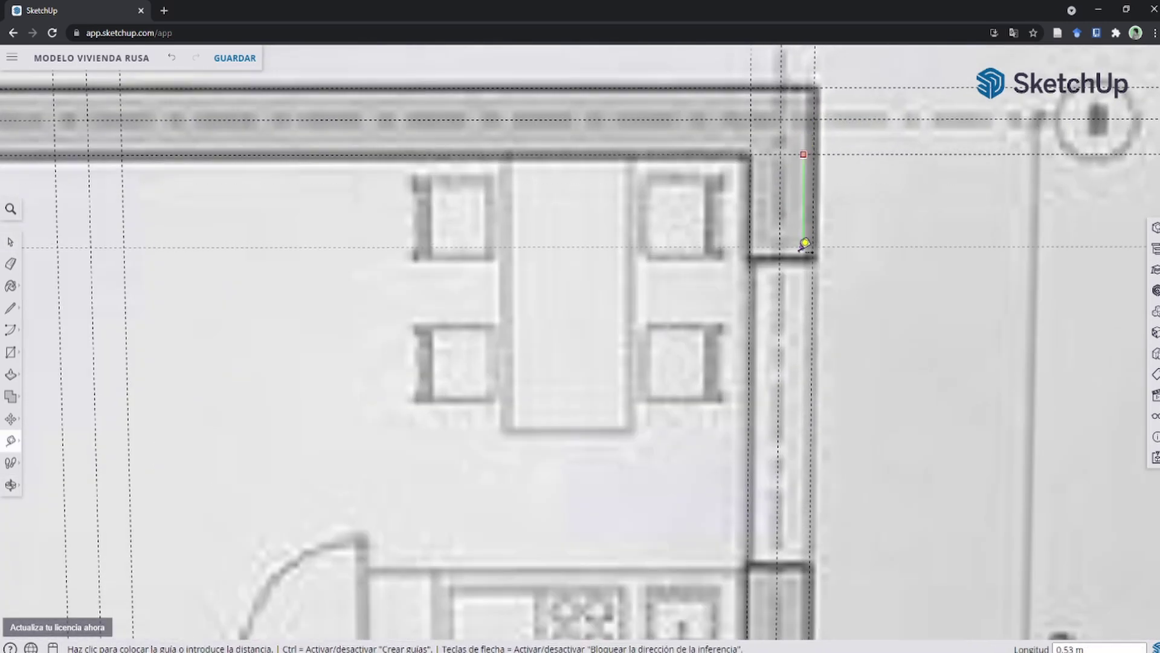
click(804, 566)
shift+middle_drag(756, 427, 705, 297)
scroll(689, 218, up, 1)
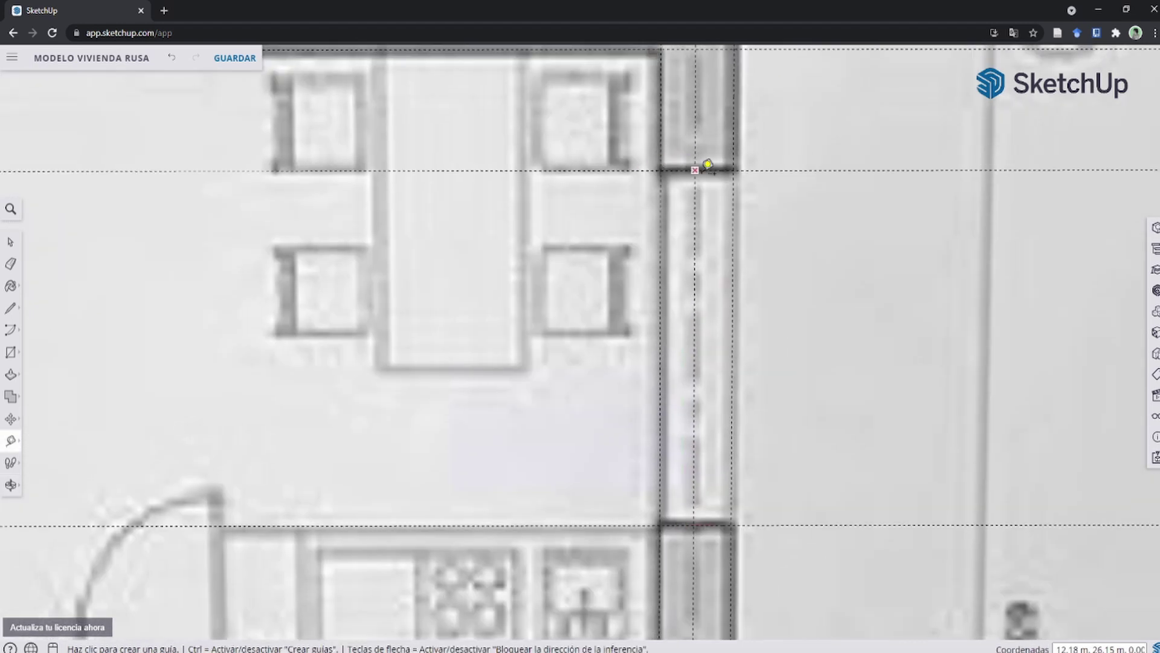
scroll(687, 220, down, 1)
scroll(689, 238, down, 1)
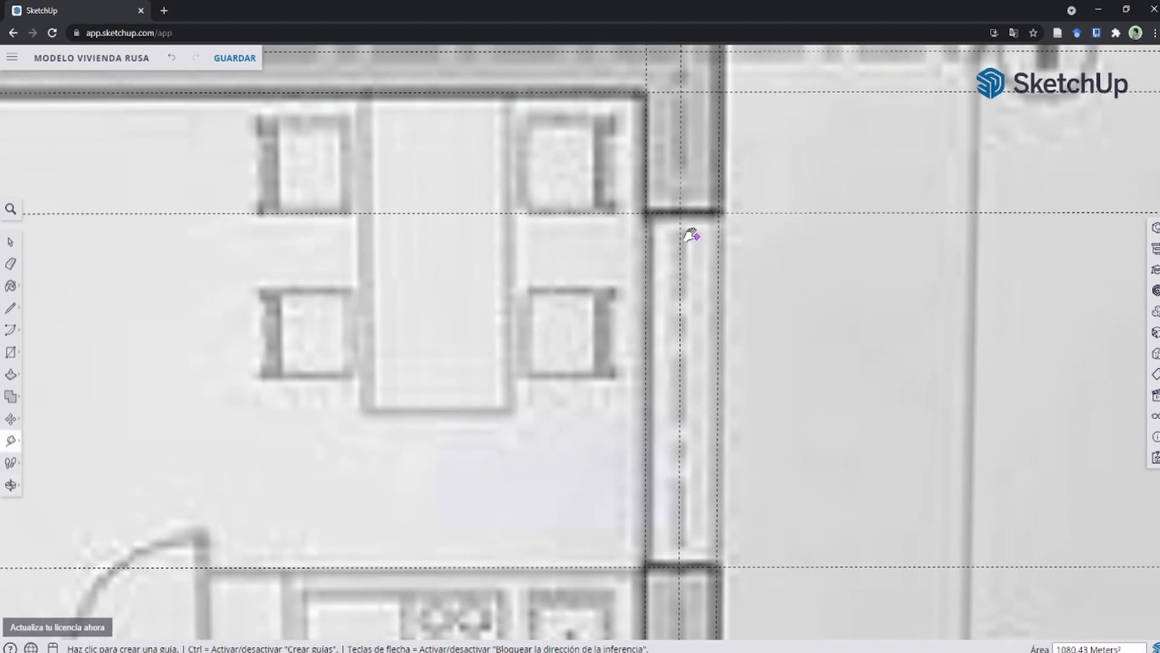
scroll(695, 194, down, 1)
scroll(713, 180, down, 1)
click(719, 183)
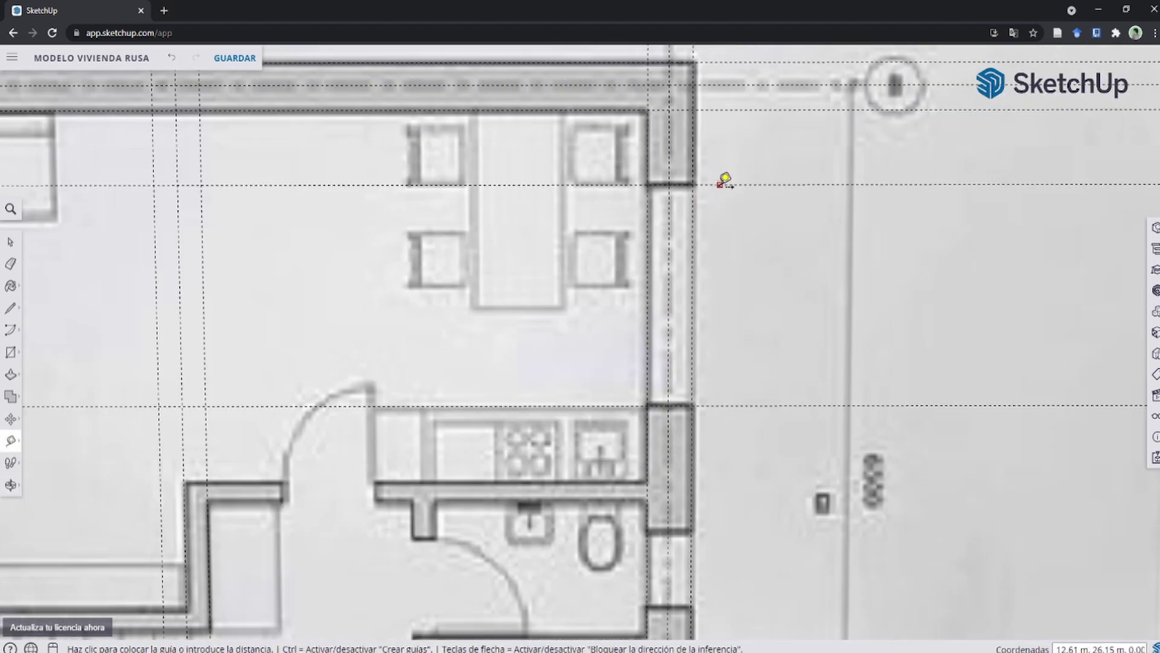
click(719, 404)
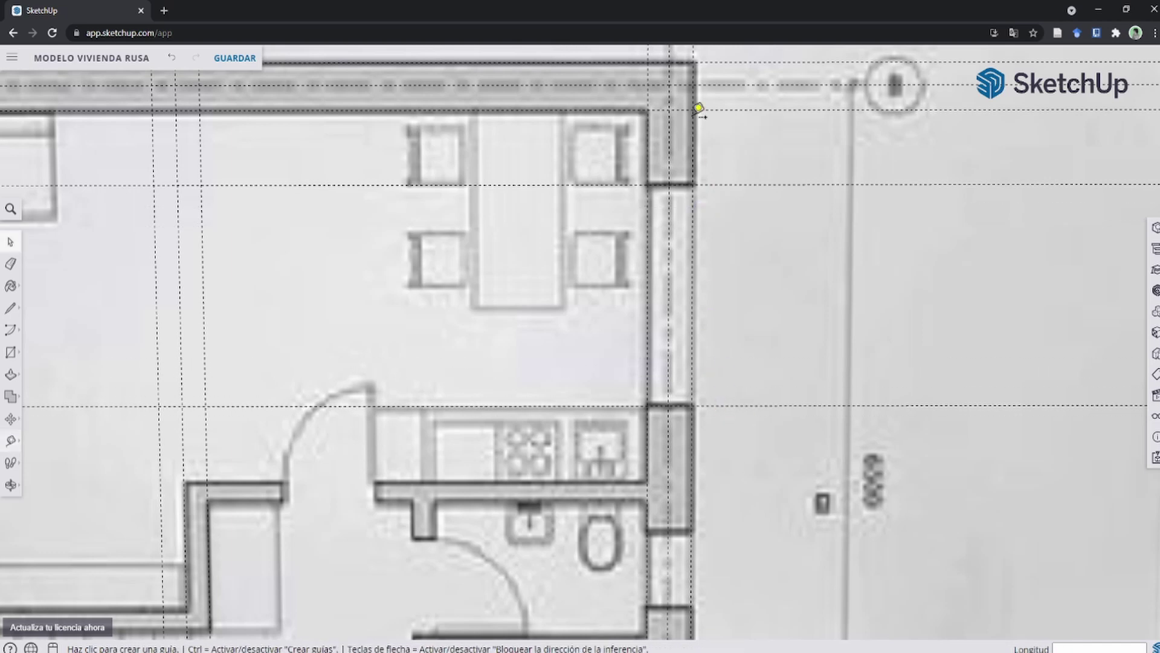
Add guides on the bathroom partition's faces and the stub wall's edge.
click(709, 110)
scroll(710, 280, down, 2)
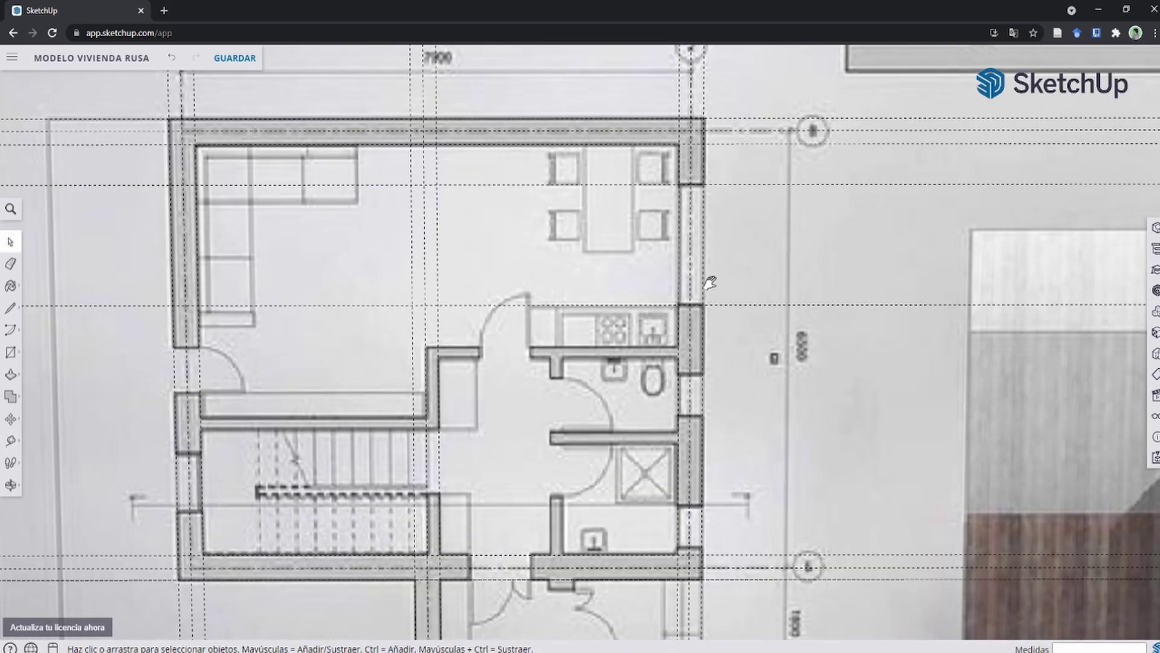
scroll(653, 286, up, 2)
scroll(652, 284, up, 3)
scroll(651, 285, up, 1)
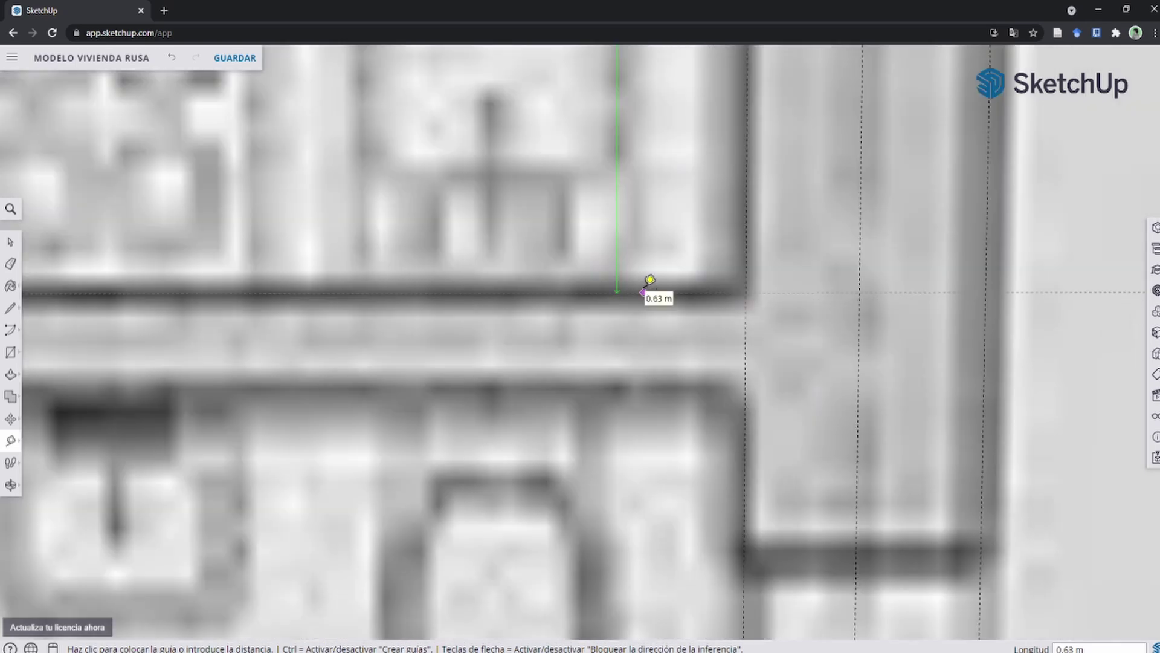
click(712, 360)
scroll(713, 360, down, 1)
scroll(816, 285, down, 2)
scroll(604, 220, up, 1)
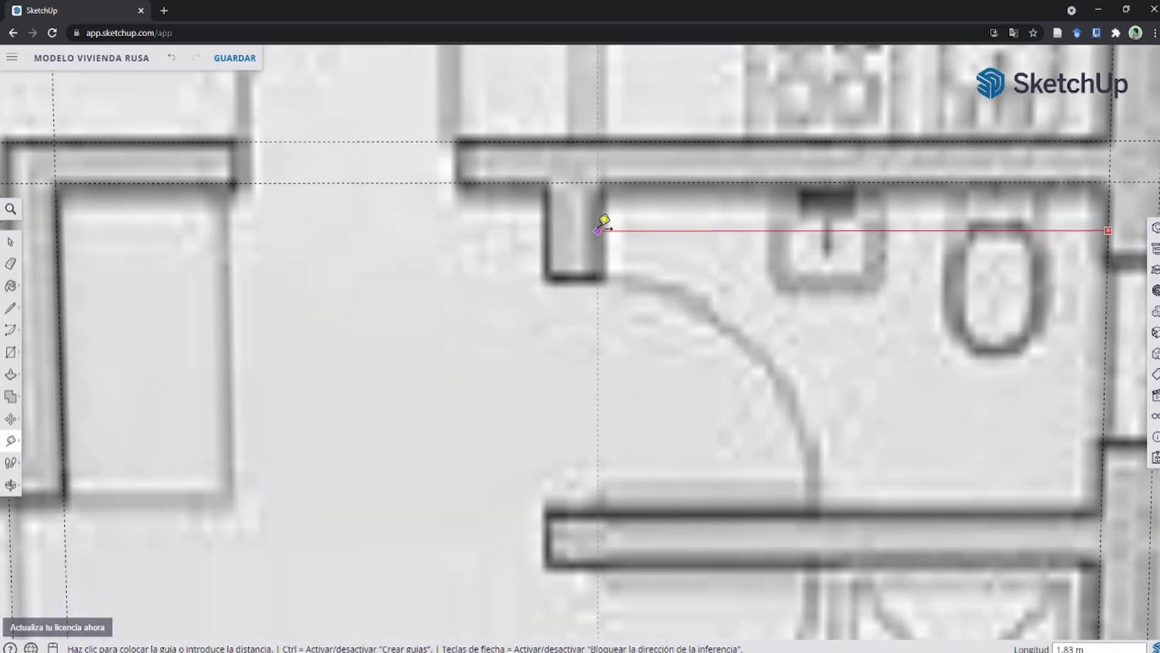
click(608, 220)
scroll(614, 225, down, 1)
scroll(604, 213, up, 1)
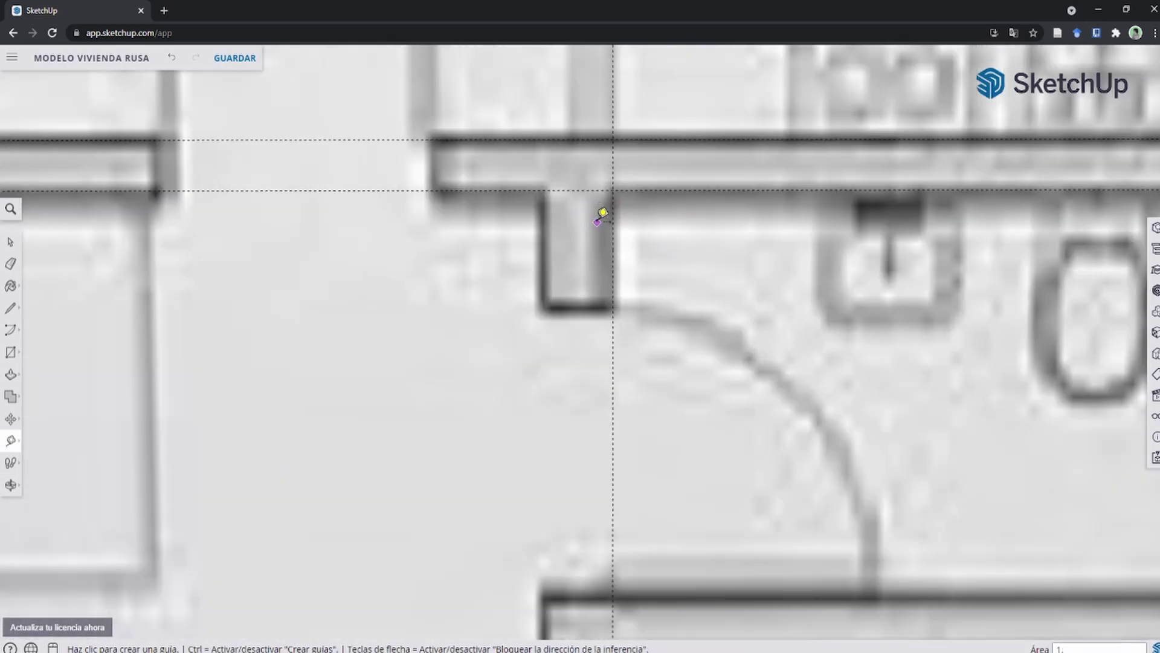
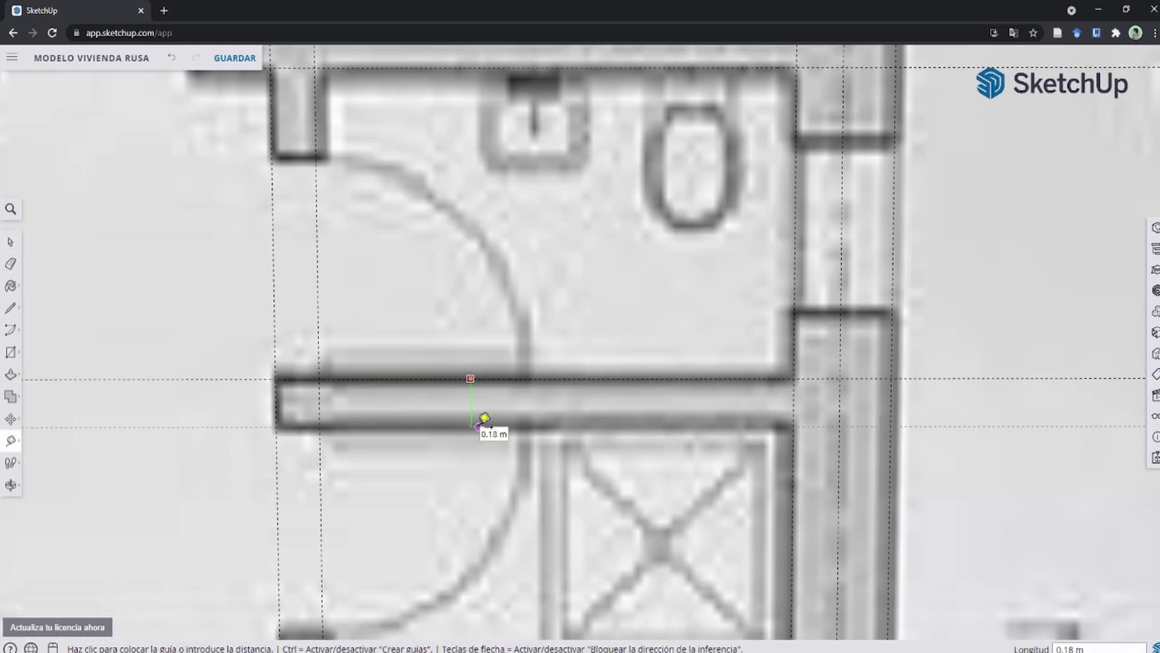
Place Tape Measure guides at the first door opening edge and across the wall opening.
scroll(603, 189, down, 2)
scroll(582, 397, up, 2)
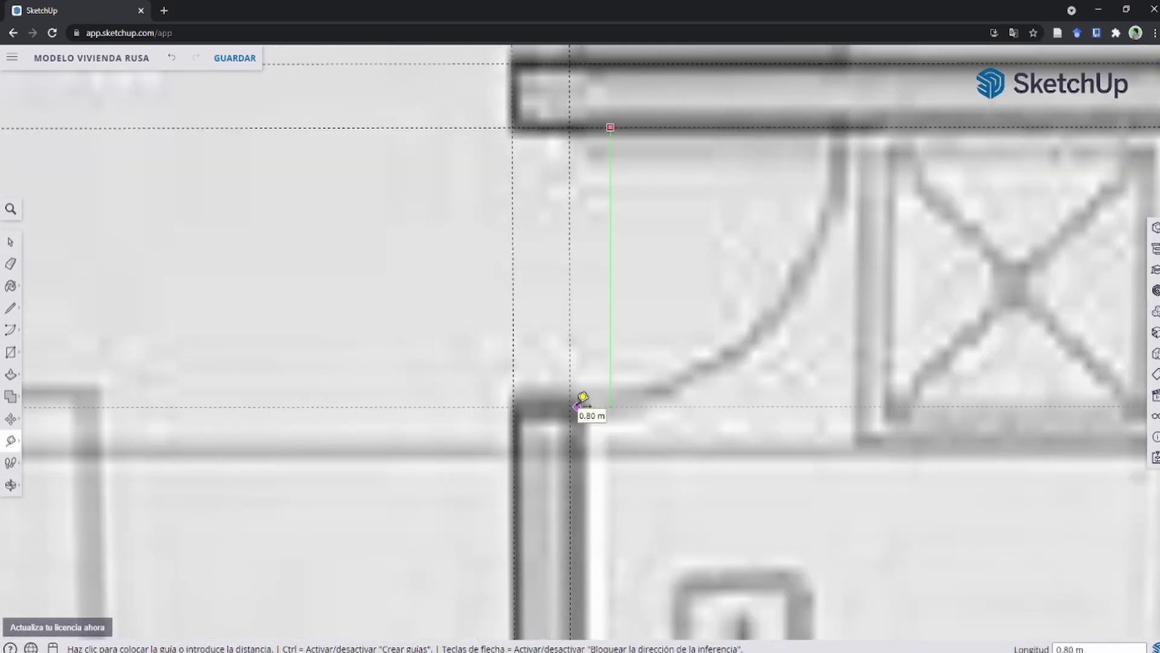
click(583, 397)
scroll(653, 293, down, 2)
scroll(778, 259, up, 2)
click(772, 311)
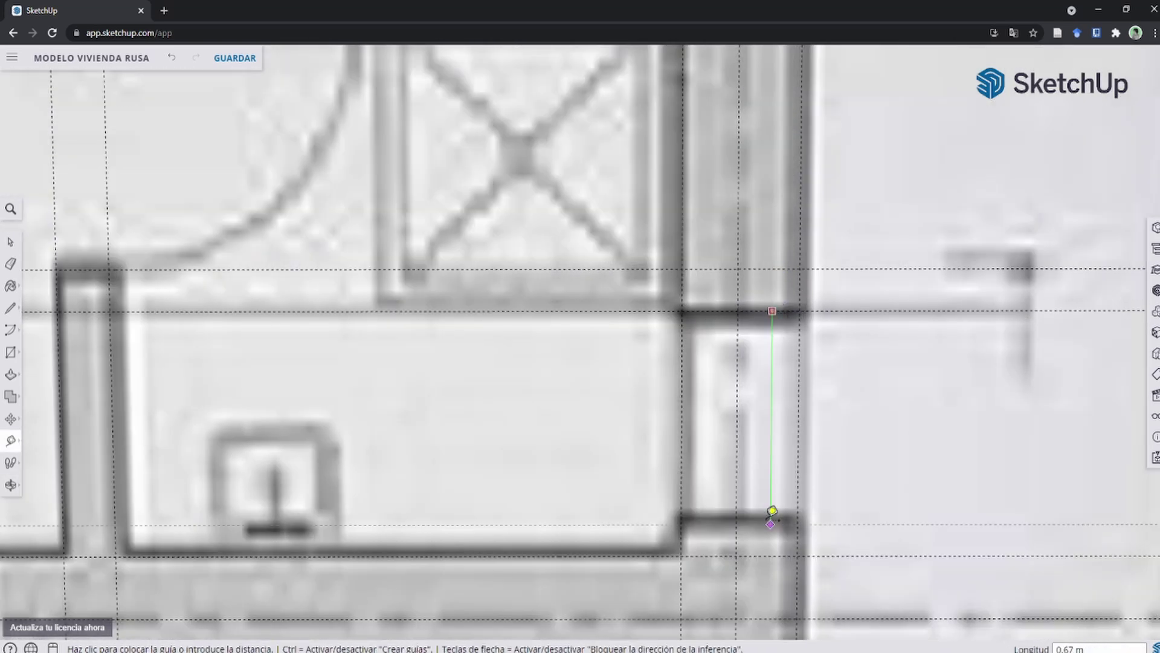
click(773, 507)
scroll(804, 430, down, 3)
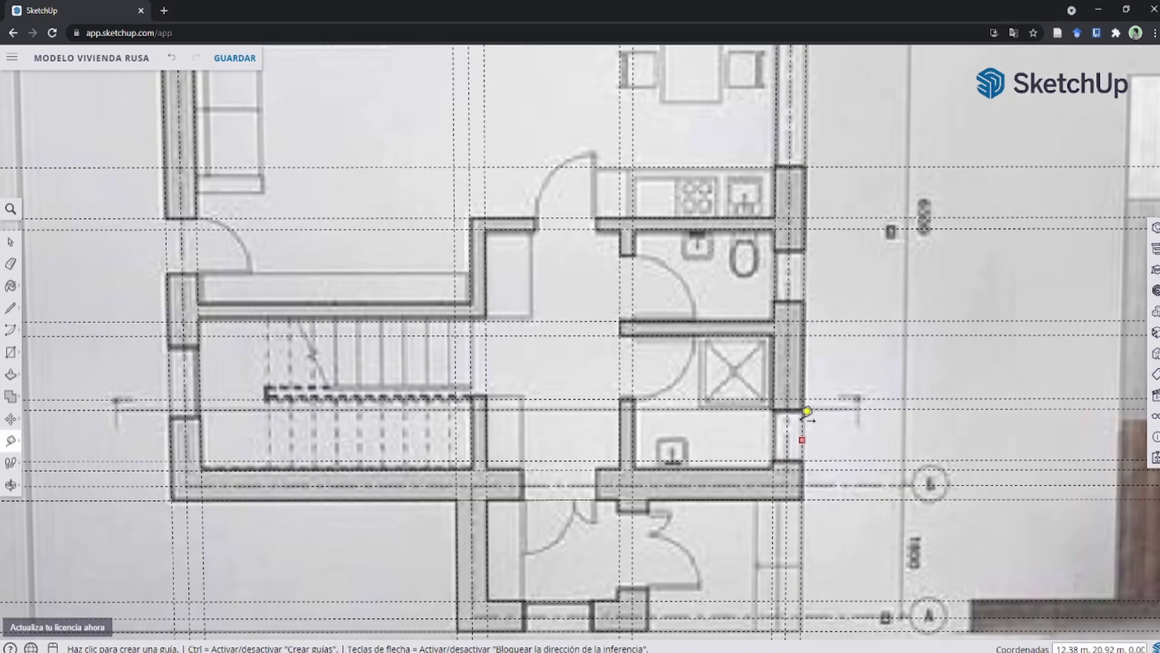
scroll(674, 350, up, 2)
scroll(479, 291, up, 2)
scroll(580, 451, down, 2)
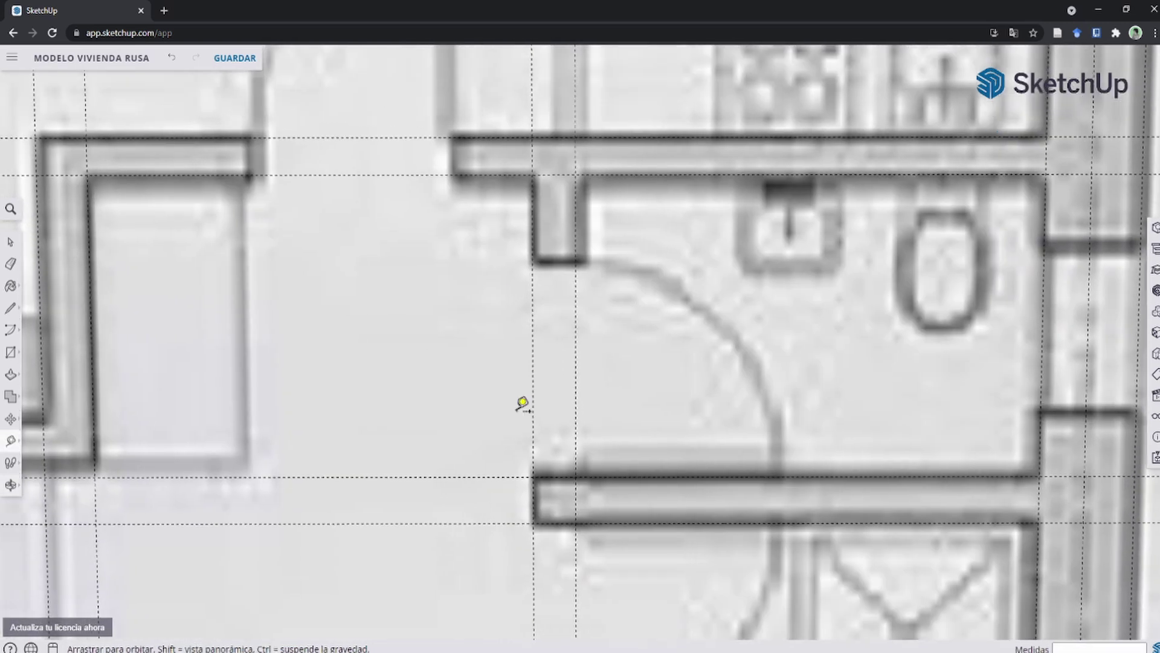
scroll(553, 264, up, 2)
Measure from a wall edge to place a guide at the stair wall edge.
click(559, 479)
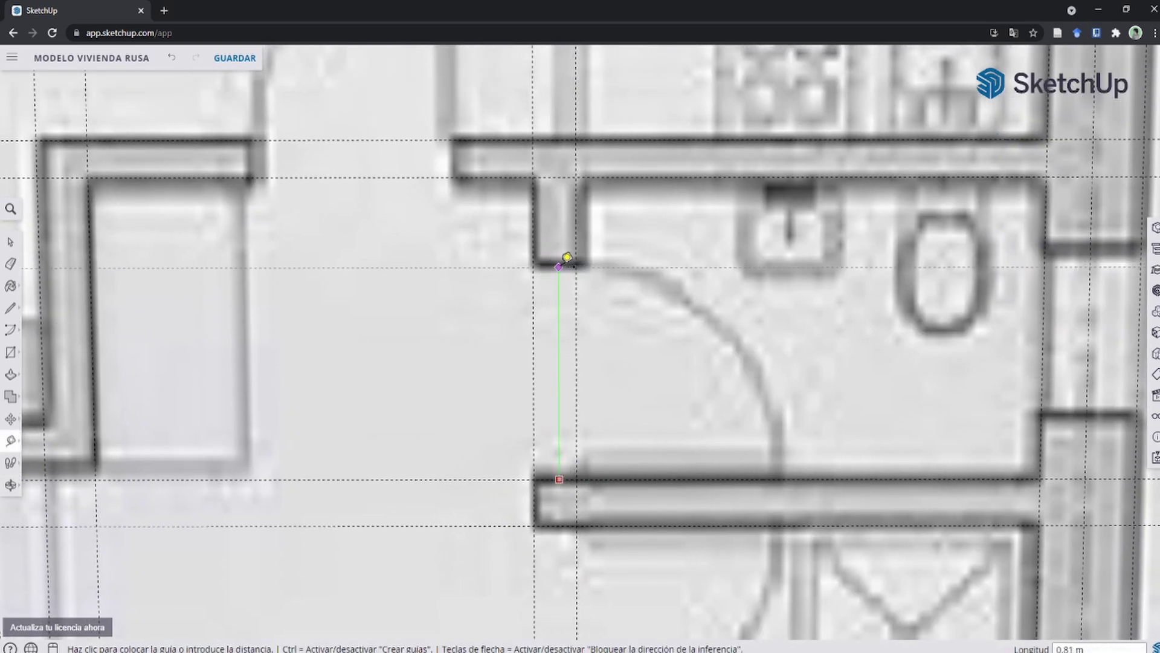
scroll(684, 259, down, 3)
scroll(625, 207, up, 3)
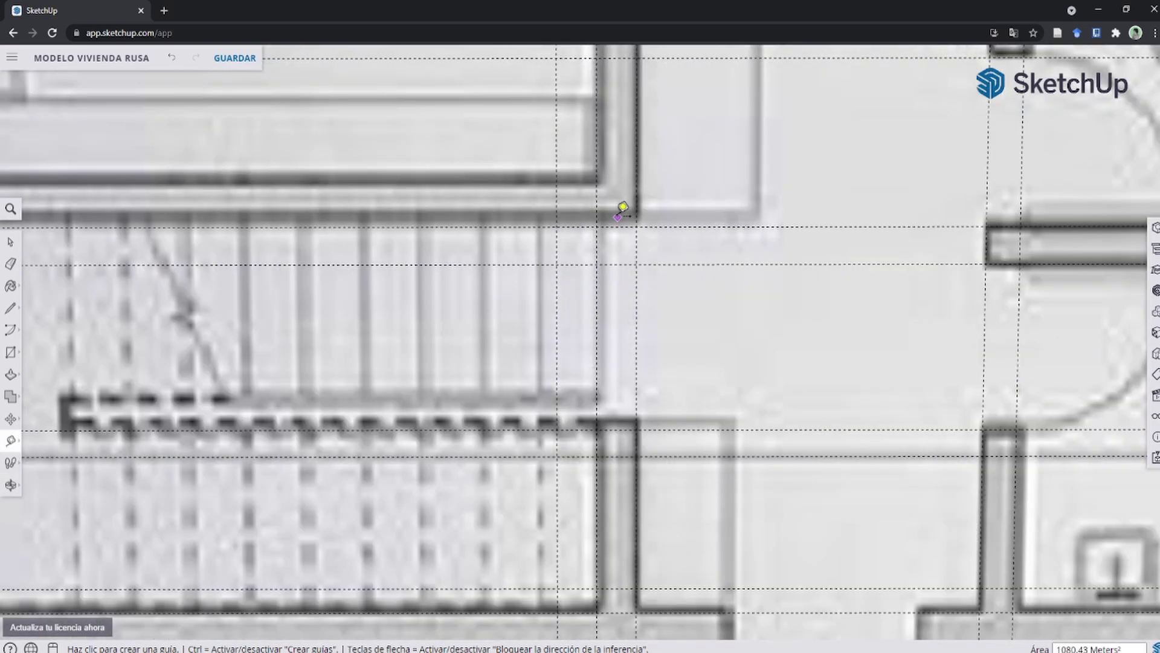
scroll(539, 342, up, 2)
scroll(513, 330, up, 1)
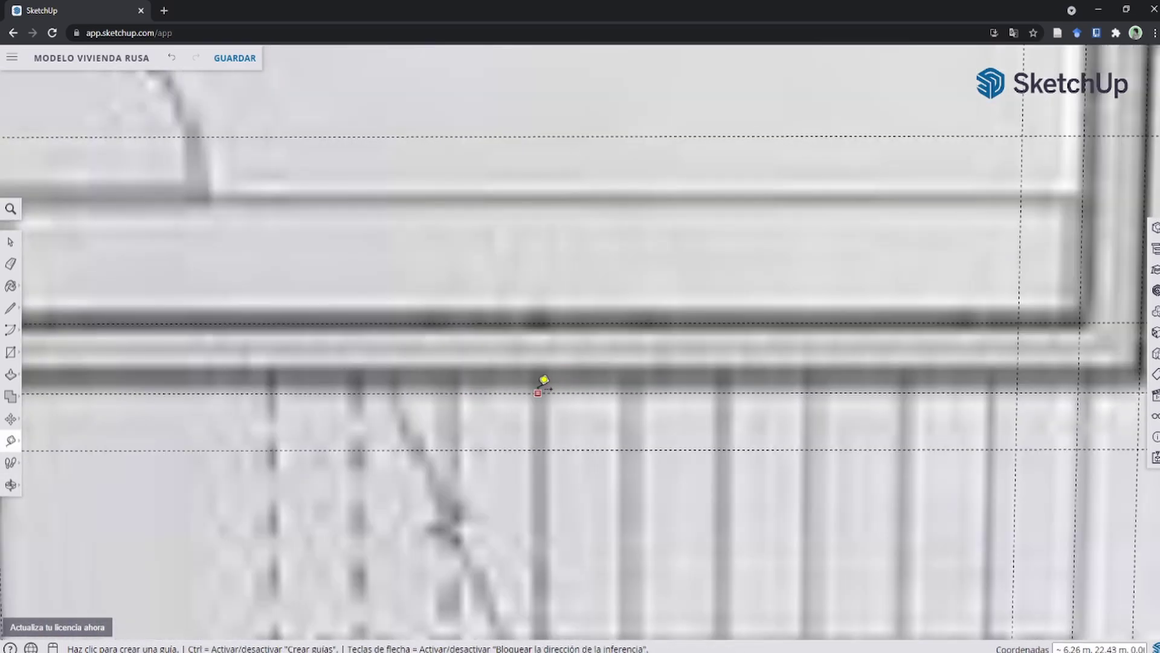
scroll(552, 363, down, 2)
middle_drag(724, 279, 420, 487)
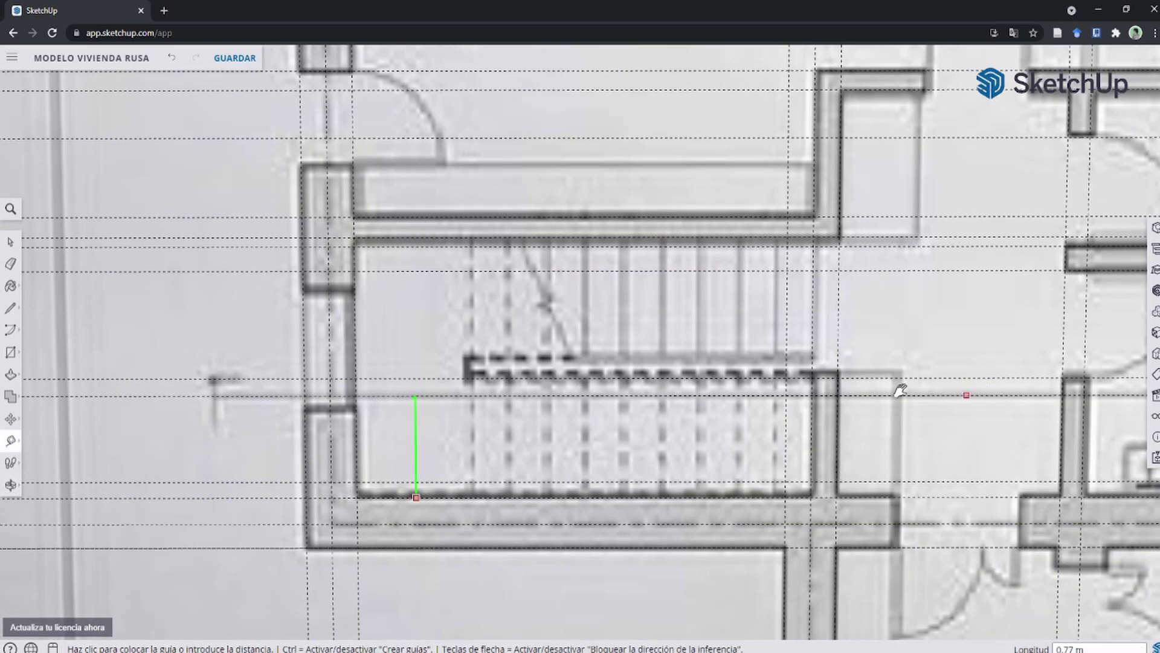
scroll(899, 389, up, 1)
scroll(719, 426, up, 3)
click(723, 422)
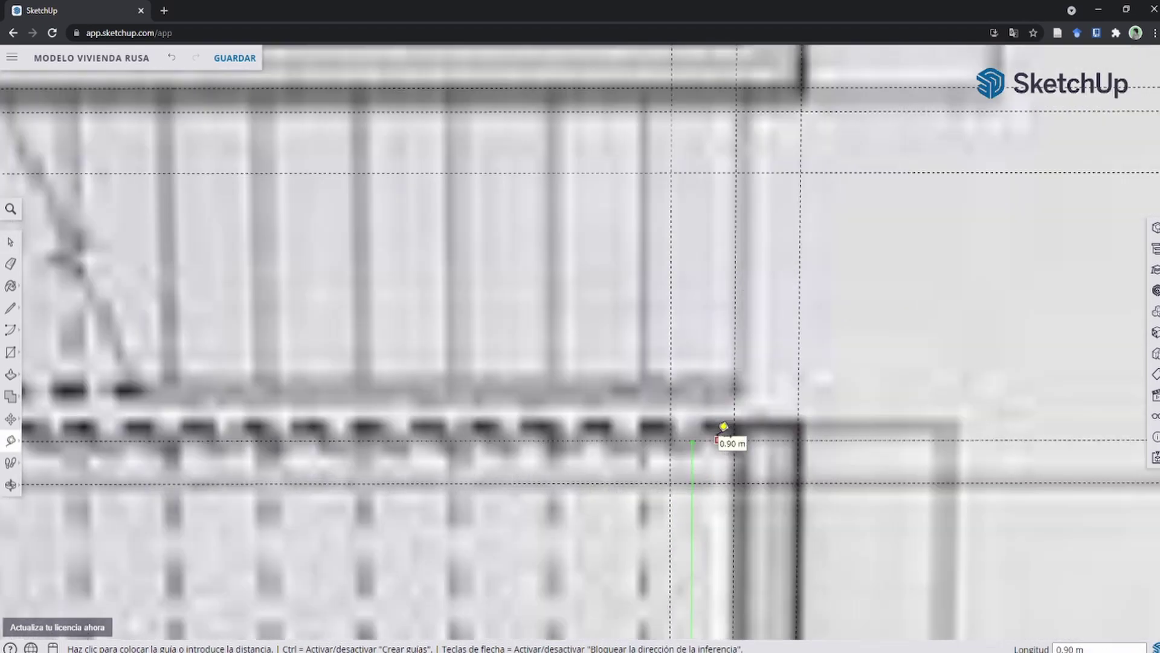
scroll(710, 423, down, 3)
scroll(712, 441, up, 3)
scroll(699, 435, down, 2)
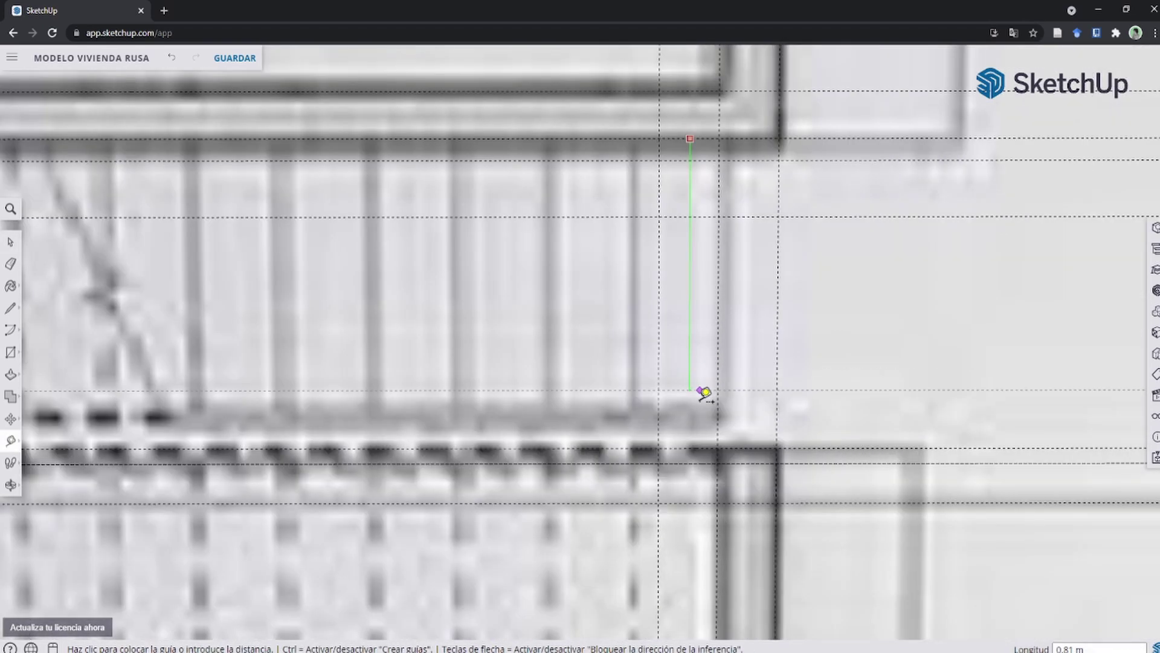
scroll(701, 423, down, 3)
scroll(606, 228, up, 2)
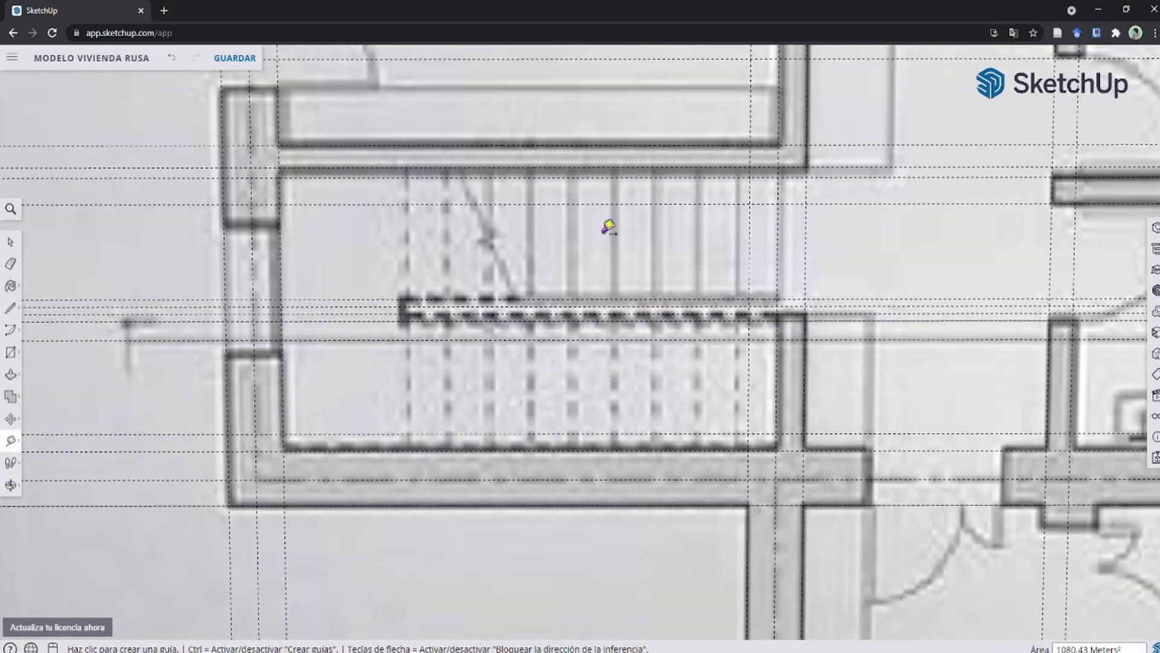
scroll(593, 218, down, 2)
scroll(633, 265, up, 1)
scroll(472, 300, up, 2)
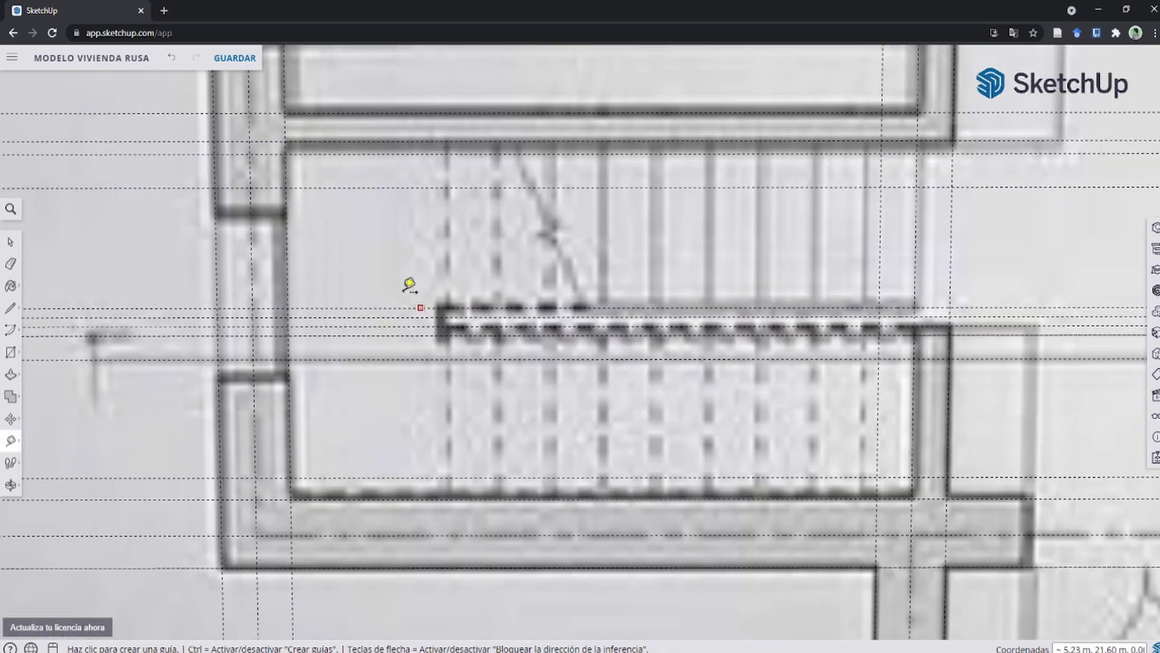
Add guides along the left wall and across the nearby wall openings.
click(303, 249)
scroll(375, 314, up, 2)
scroll(380, 308, up, 2)
scroll(375, 338, up, 2)
click(399, 413)
scroll(424, 375, down, 3)
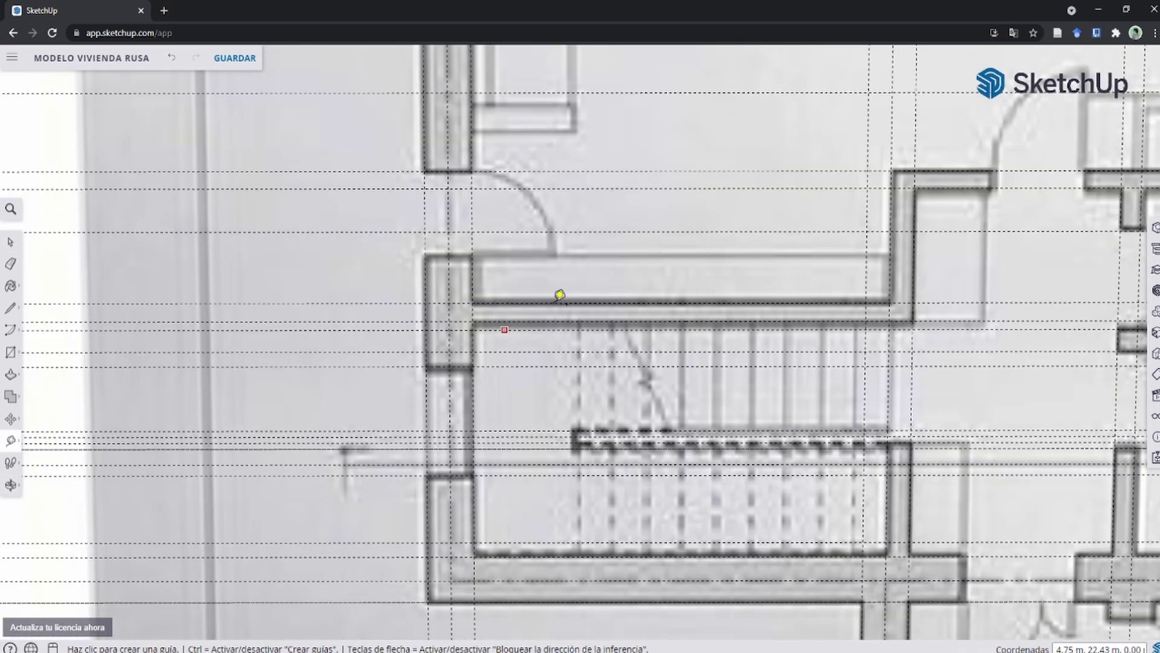
scroll(501, 479, up, 3)
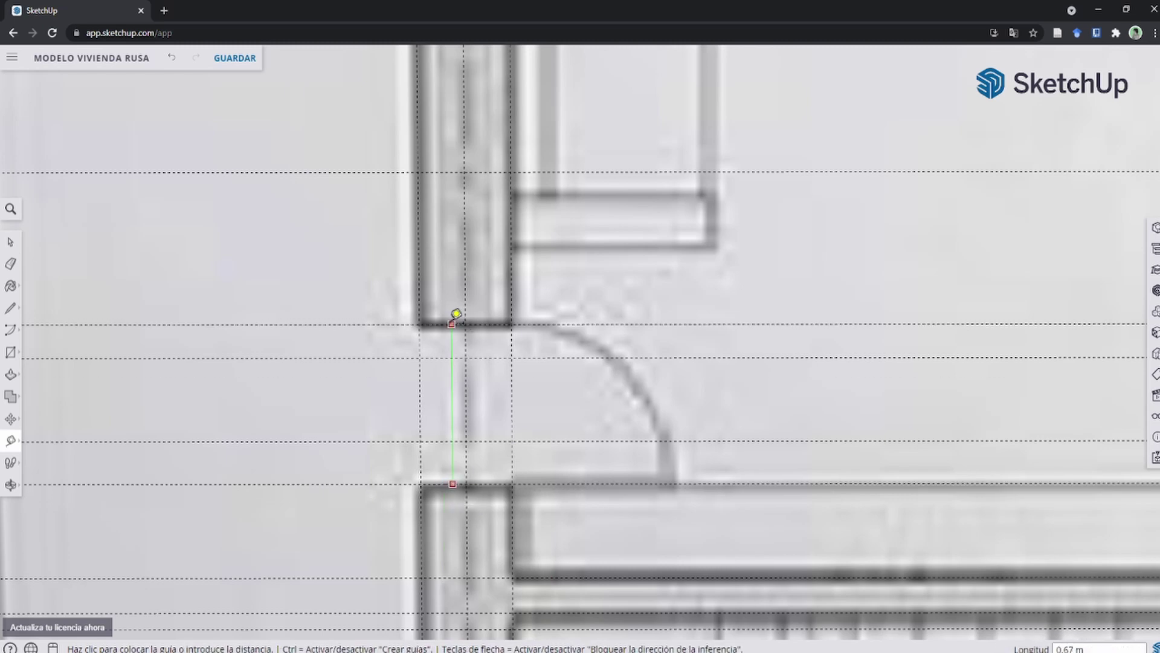
click(458, 331)
scroll(484, 411, down, 1)
click(459, 468)
scroll(515, 375, down, 2)
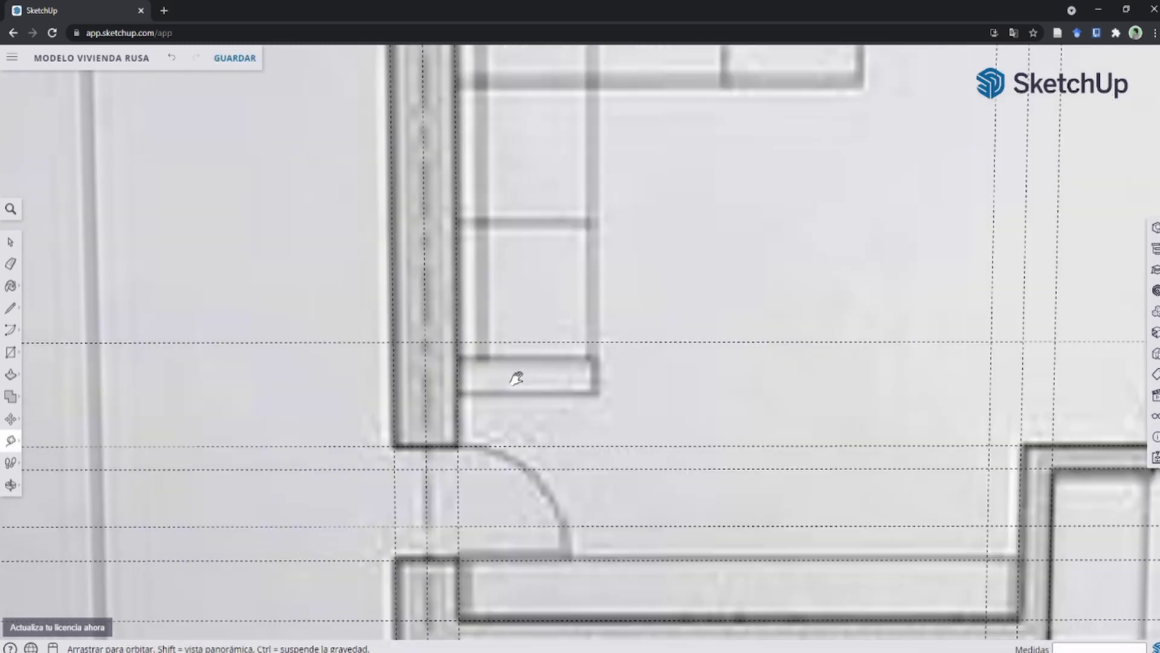
scroll(834, 328, up, 3)
scroll(640, 344, up, 1)
click(639, 352)
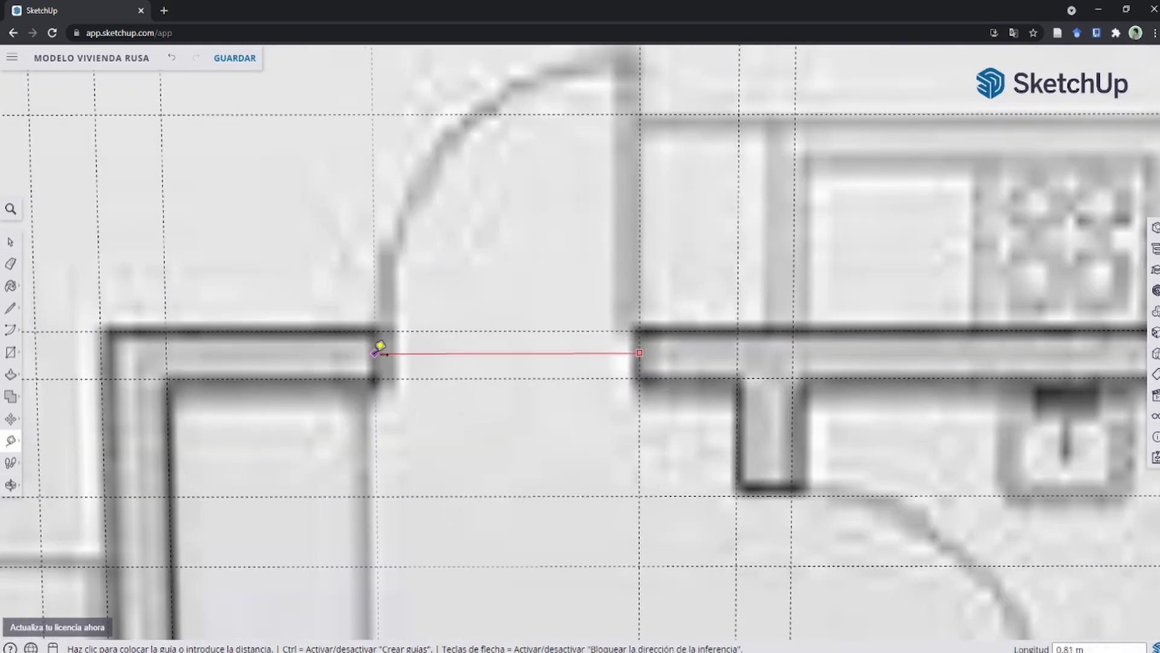
click(384, 349)
scroll(387, 350, down, 3)
scroll(716, 182, up, 3)
Add guides at the remaining wall end, the wall notch and the next opening.
click(715, 134)
scroll(718, 423, up, 1)
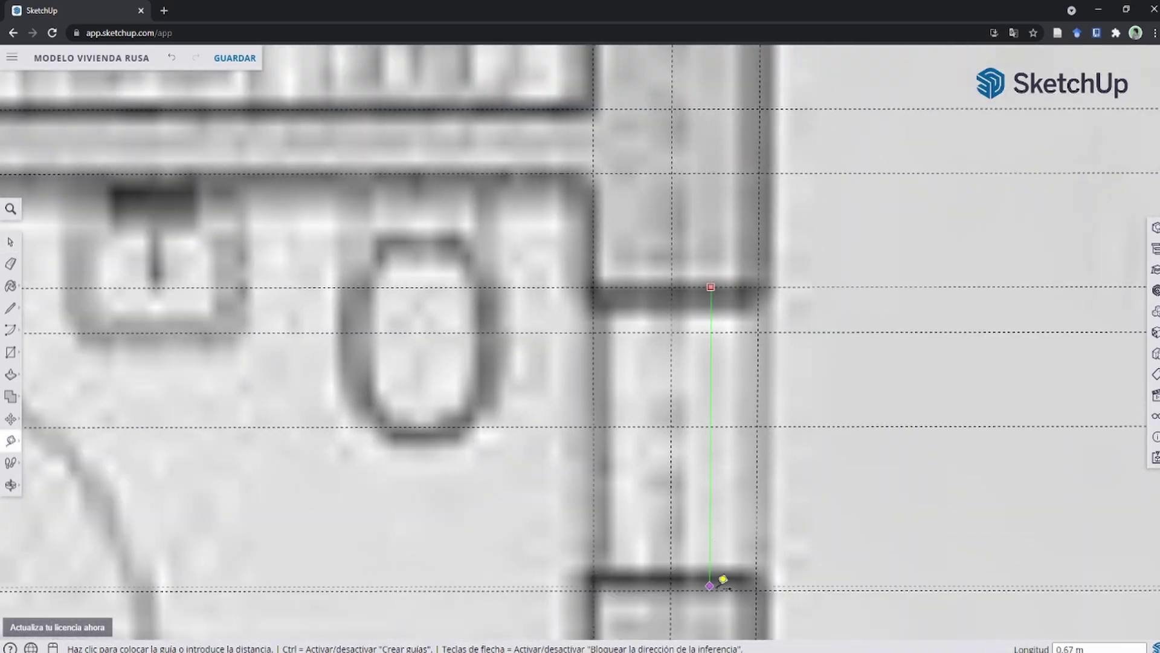
click(663, 351)
scroll(876, 261, down, 2)
scroll(803, 415, up, 2)
scroll(728, 446, down, 2)
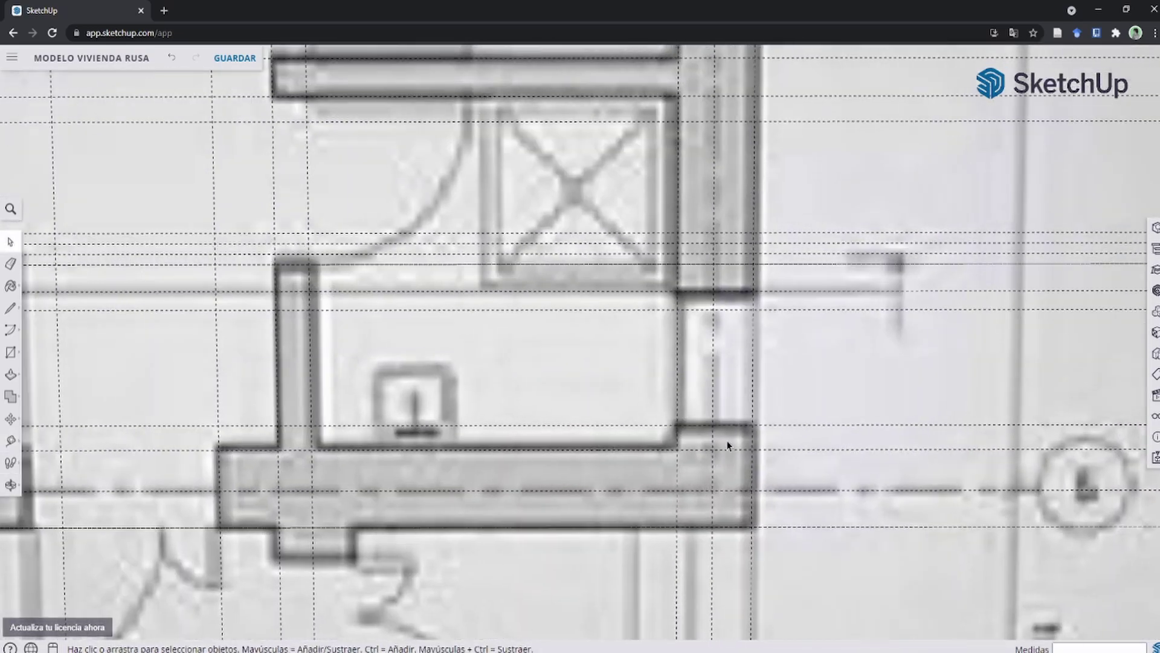
scroll(691, 350, up, 2)
scroll(691, 351, up, 1)
click(659, 355)
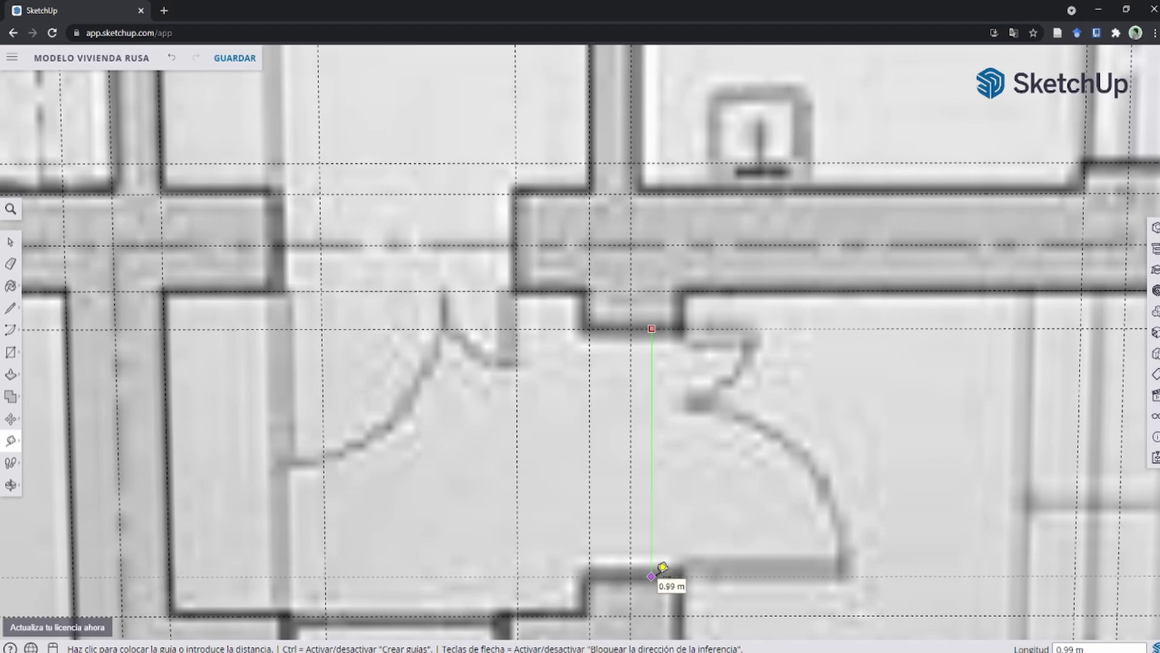
click(663, 567)
scroll(663, 567, down, 2)
scroll(544, 349, up, 3)
click(476, 224)
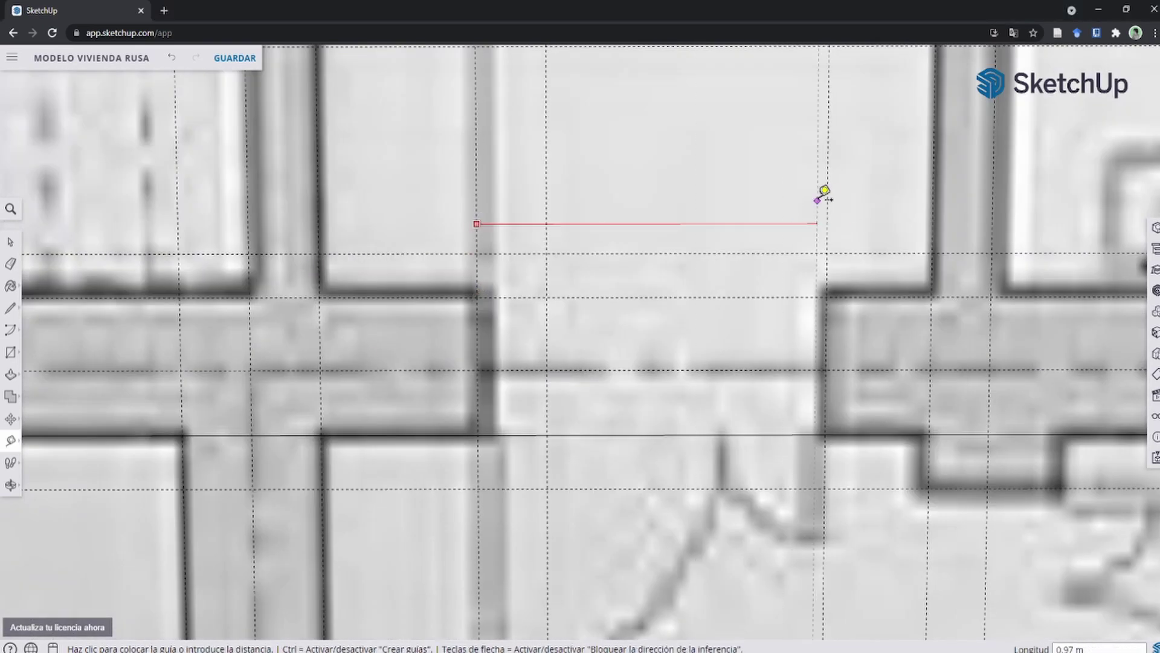
scroll(686, 459, down, 2)
scroll(754, 481, down, 1)
scroll(776, 444, up, 3)
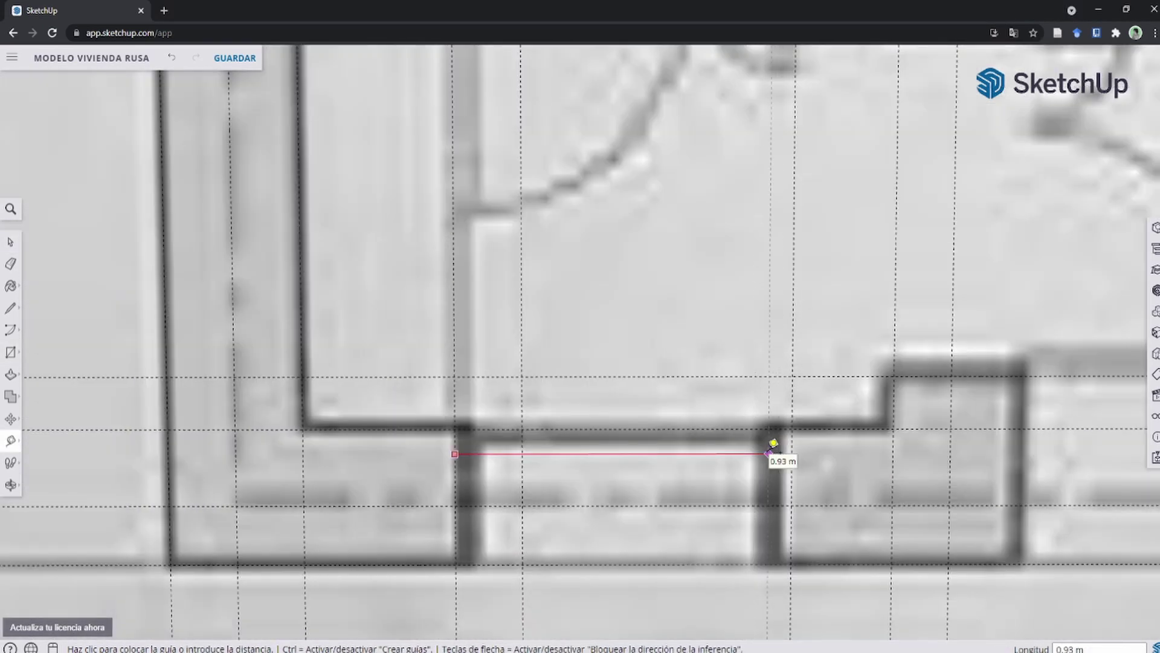
scroll(770, 450, down, 5)
Return to Select and bring the second-floor plan into a flat frontal view.
scroll(592, 429, down, 2)
scroll(604, 431, up, 2)
key(space)
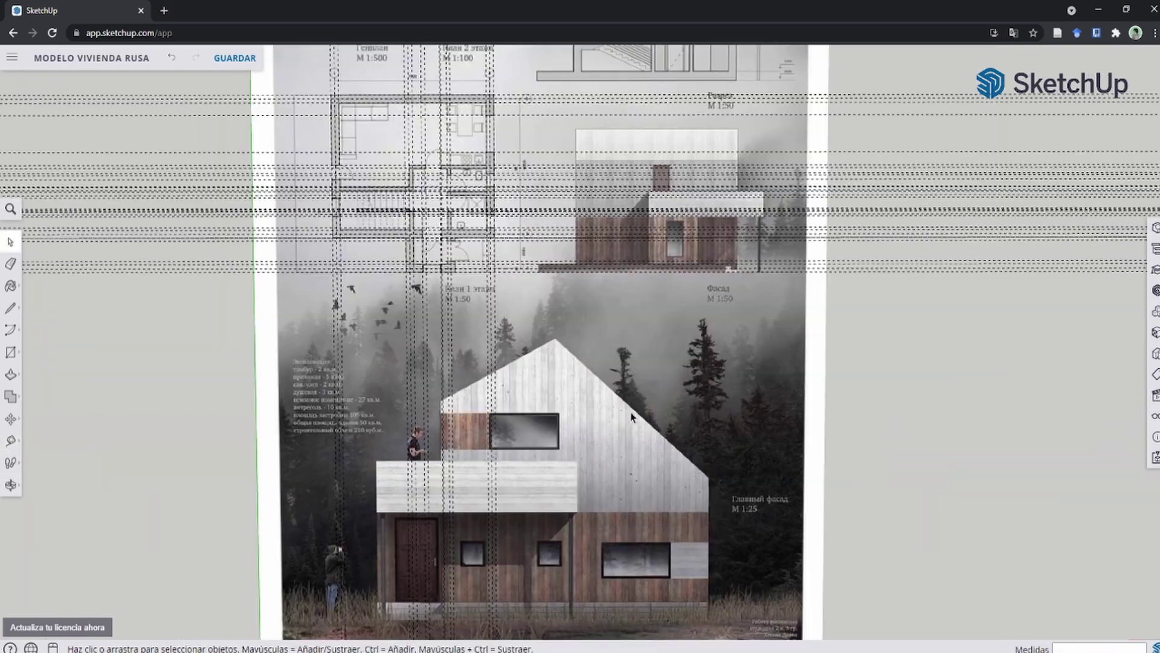
scroll(472, 232, up, 4)
scroll(480, 248, down, 3)
scroll(496, 259, down, 3)
scroll(437, 214, up, 2)
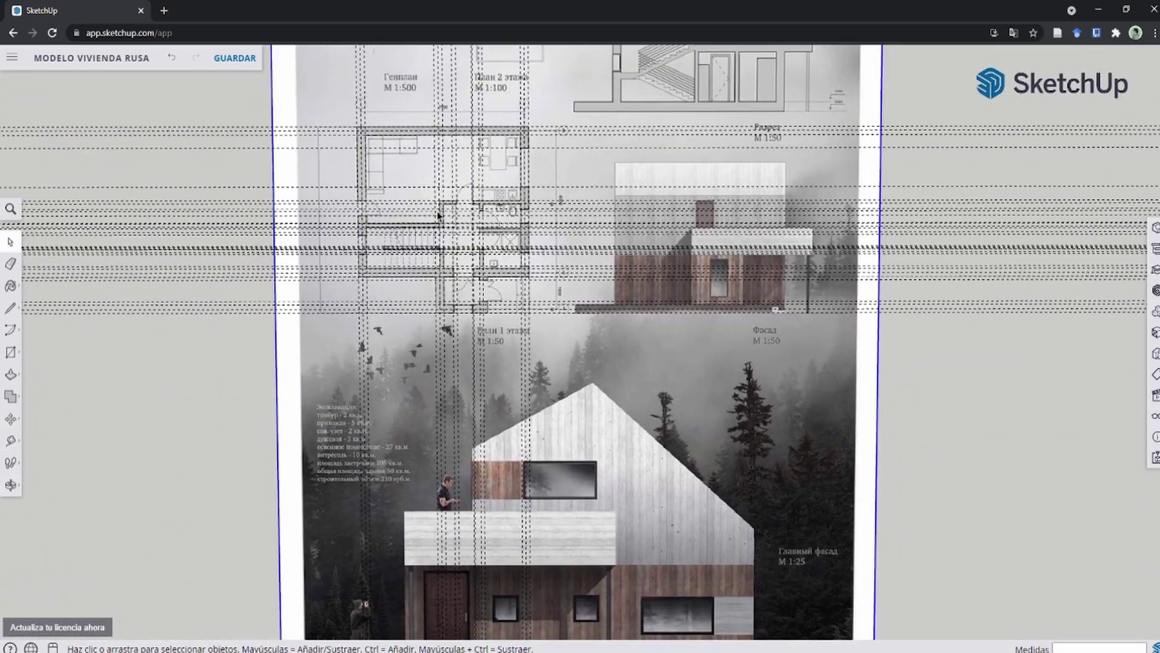
scroll(438, 214, down, 2)
scroll(500, 307, down, 2)
mouse_move(500, 307)
middle_down()
mouse_move(782, 324)
mouse_move(794, 339)
mouse_move(791, 329)
middle_up()
scroll(793, 338, down, 3)
scroll(792, 329, up, 3)
scroll(665, 326, up, 3)
scroll(580, 329, up, 2)
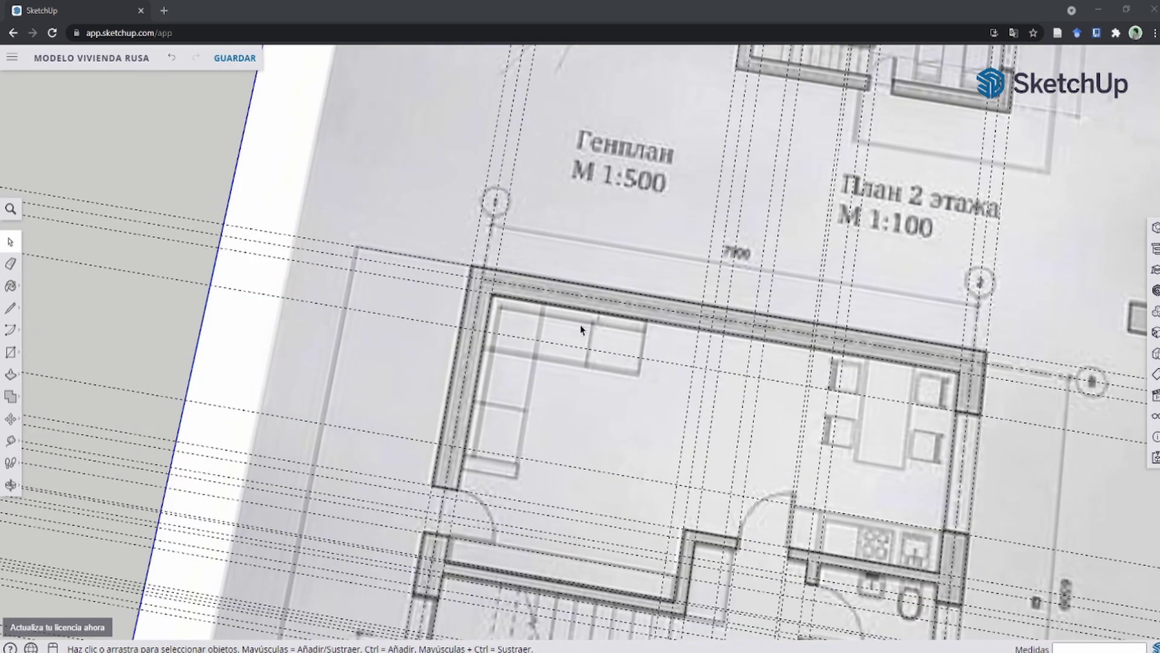
scroll(580, 329, down, 1)
middle_drag(531, 306, 532, 344)
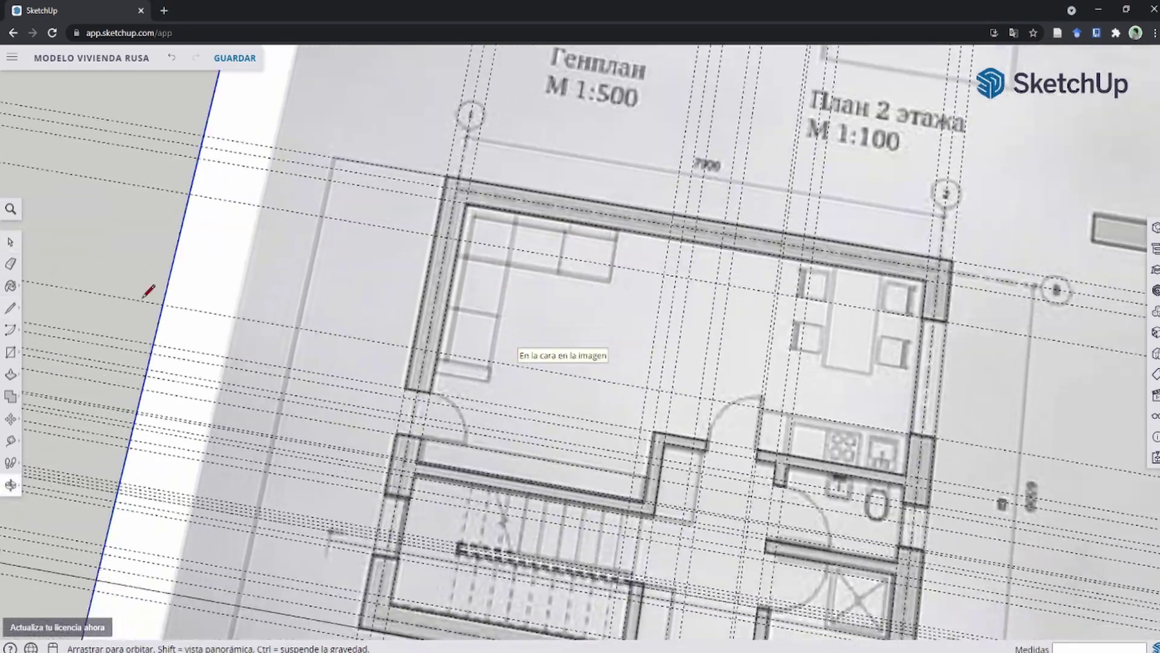
mouse_move(148, 291)
middle_down()
mouse_move(12, 320)
mouse_move(414, 401)
middle_up()
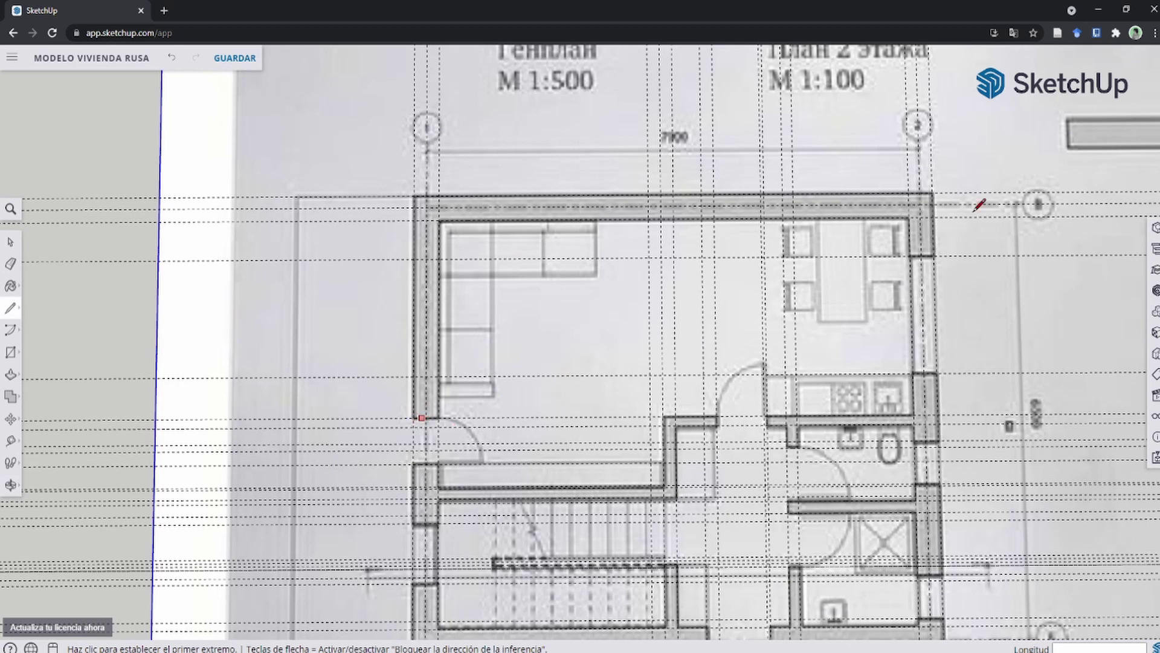
shift+middle_drag(898, 305, 840, 293)
Trace the top wall's outer and inner edges with left return, closing them into a face.
click(876, 244)
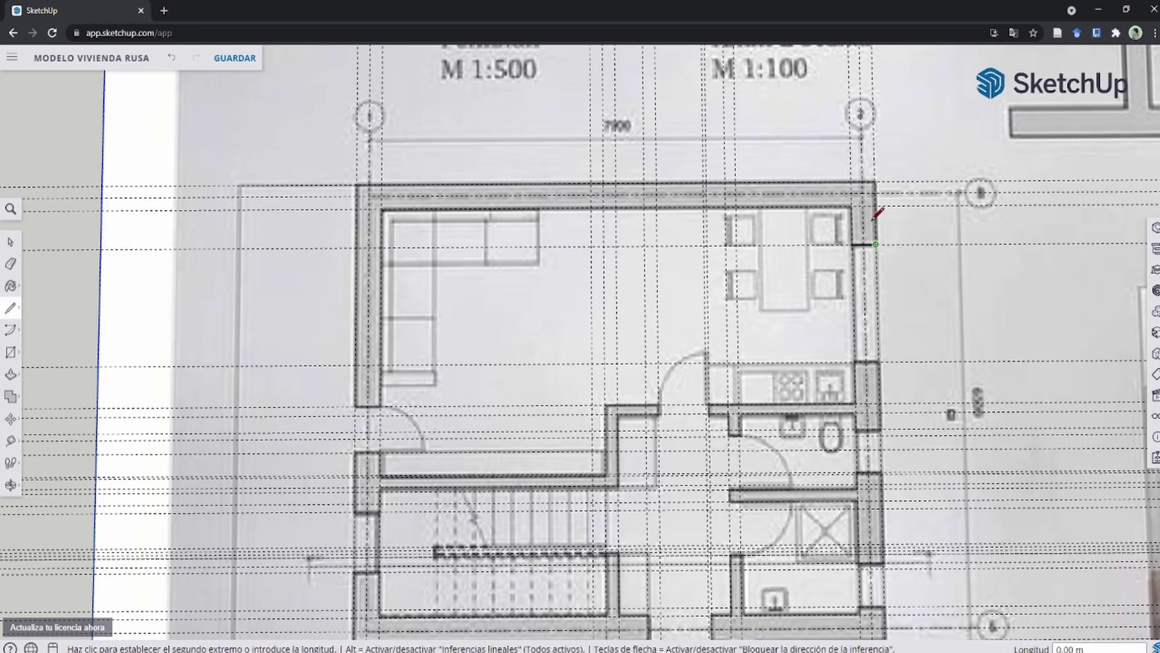
click(876, 183)
click(359, 184)
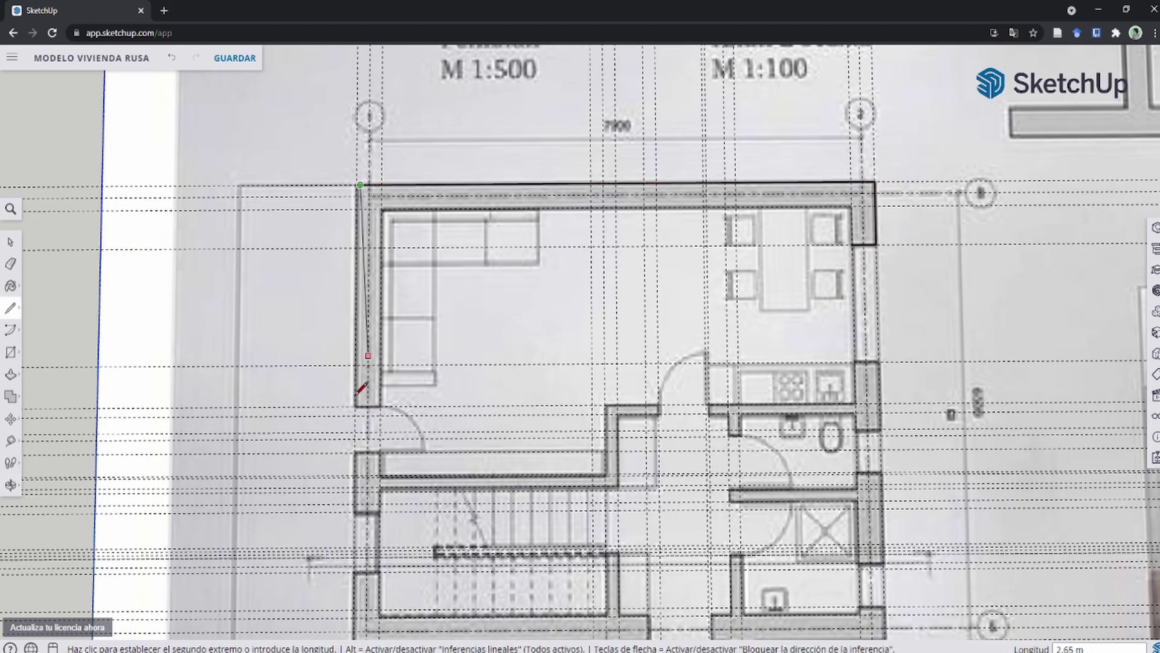
click(355, 406)
click(382, 208)
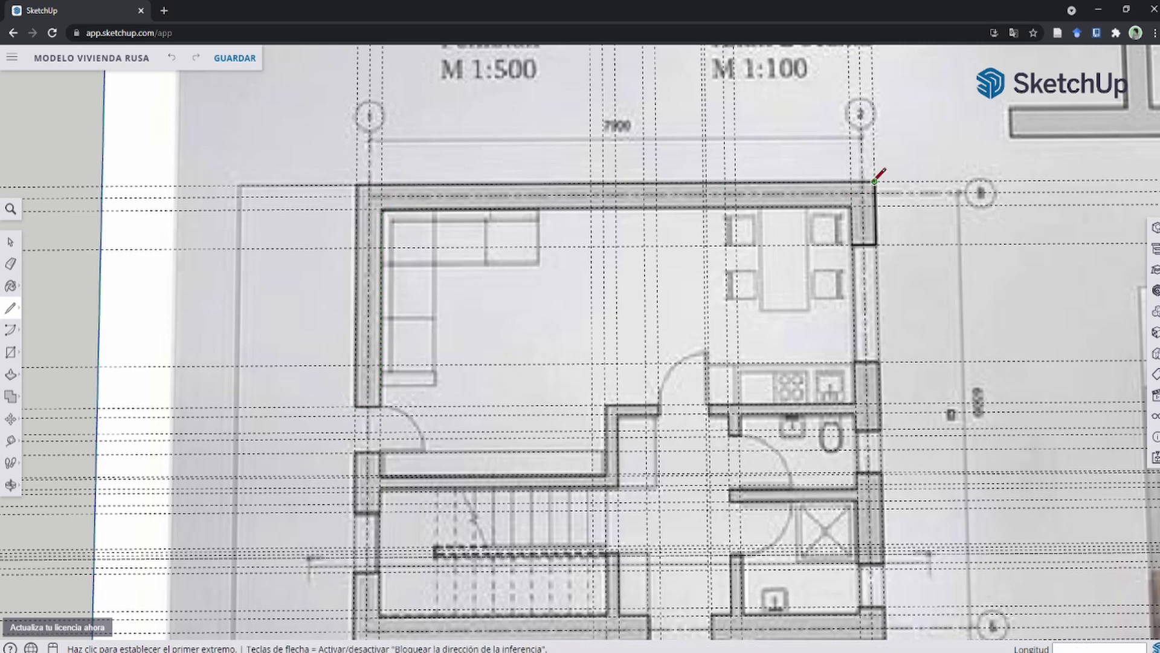
click(355, 185)
click(355, 407)
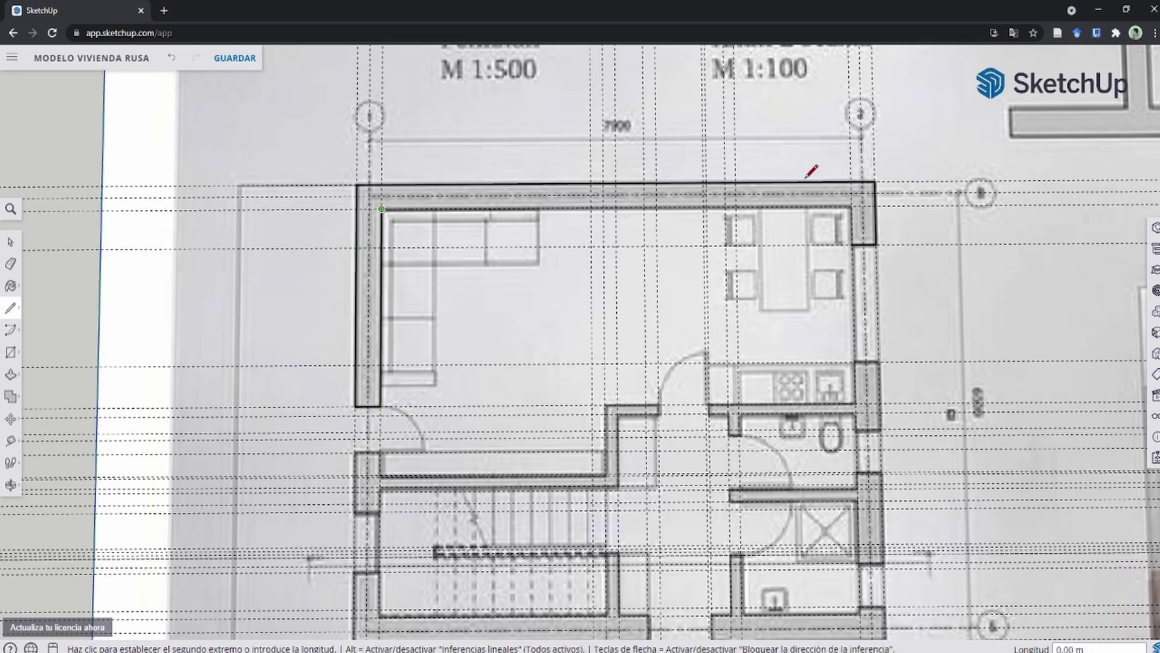
click(853, 206)
key(space)
Paint the upper wall face with a pale yellow swatch from the Colores material collection.
mouse_move(870, 220)
middle_down()
mouse_move(753, 129)
mouse_move(858, 253)
middle_up()
key(b)
scroll(877, 263, up, 3)
scroll(779, 215, down, 2)
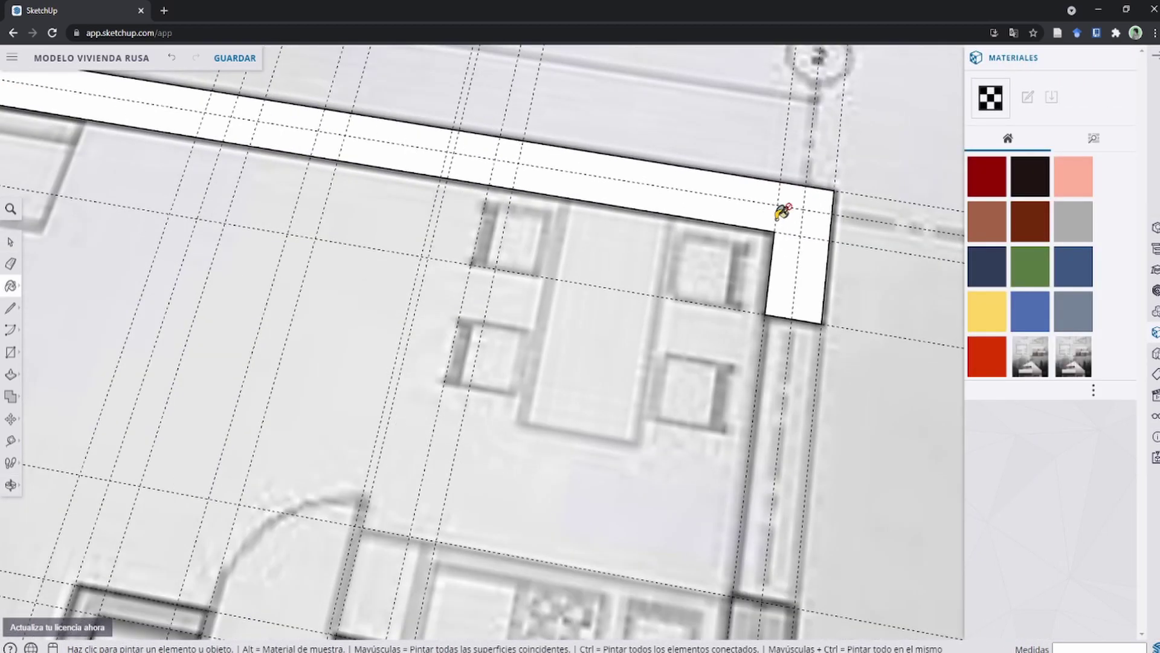
scroll(785, 204, down, 1)
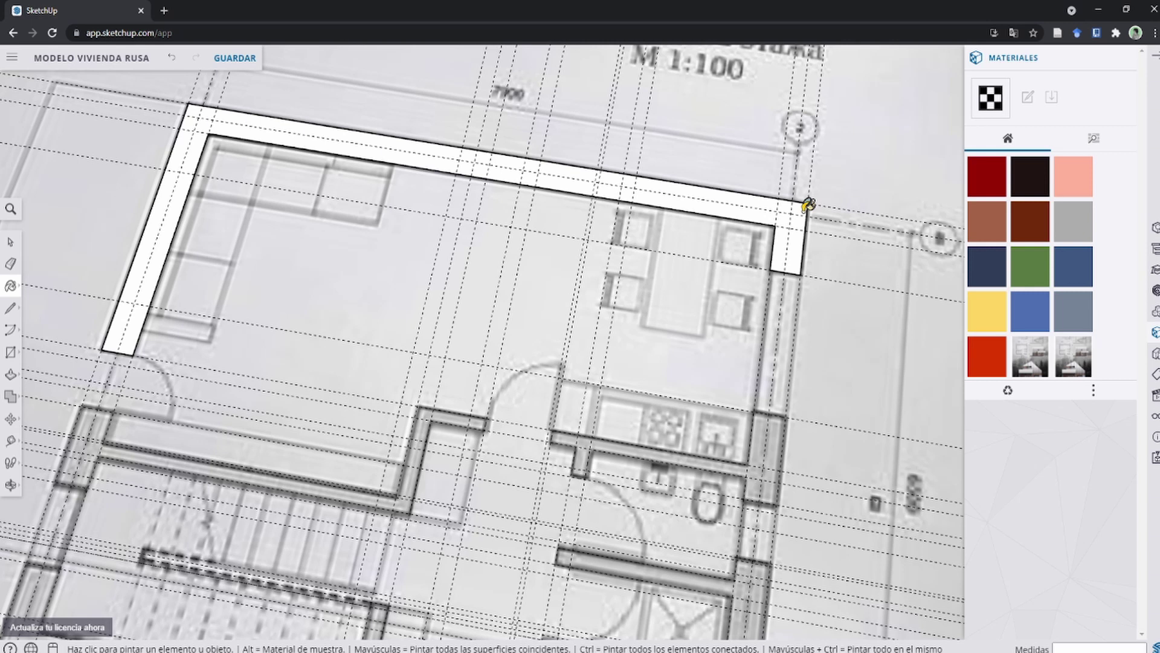
click(1095, 139)
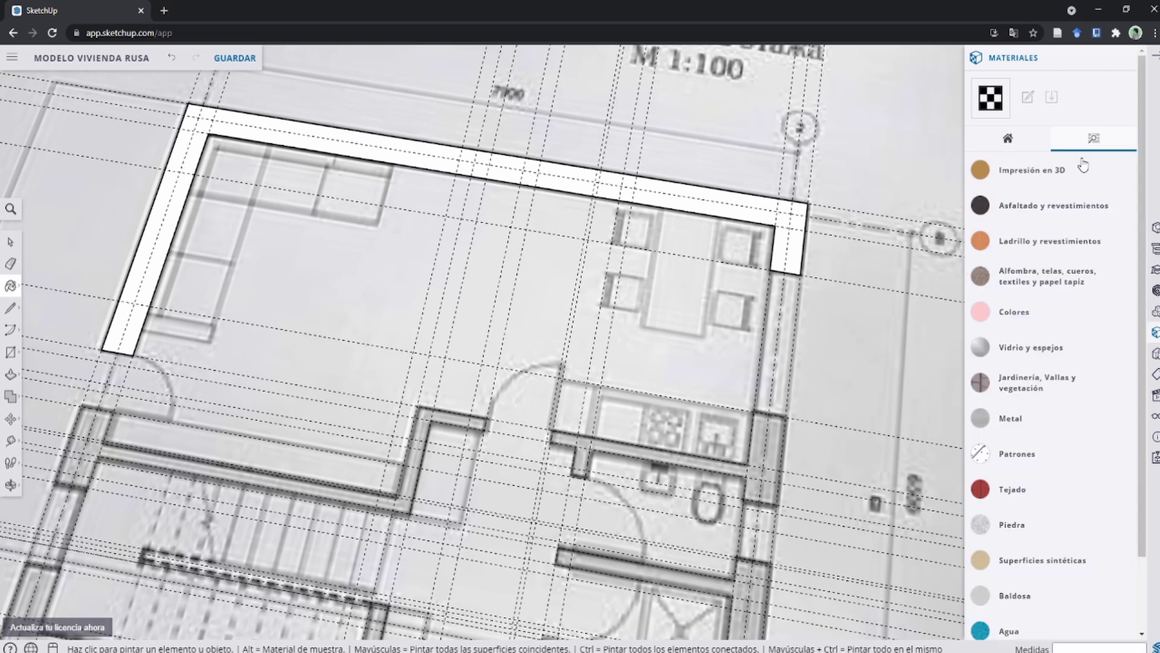
scroll(1047, 225, down, 2)
click(1058, 226)
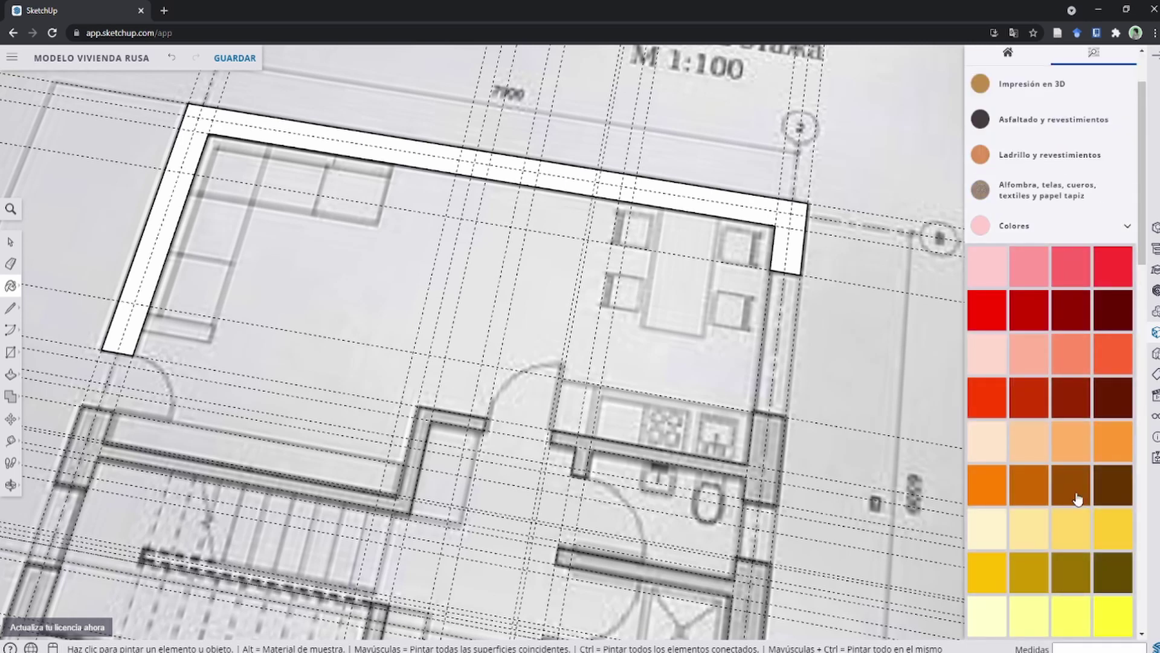
scroll(1079, 498, down, 4)
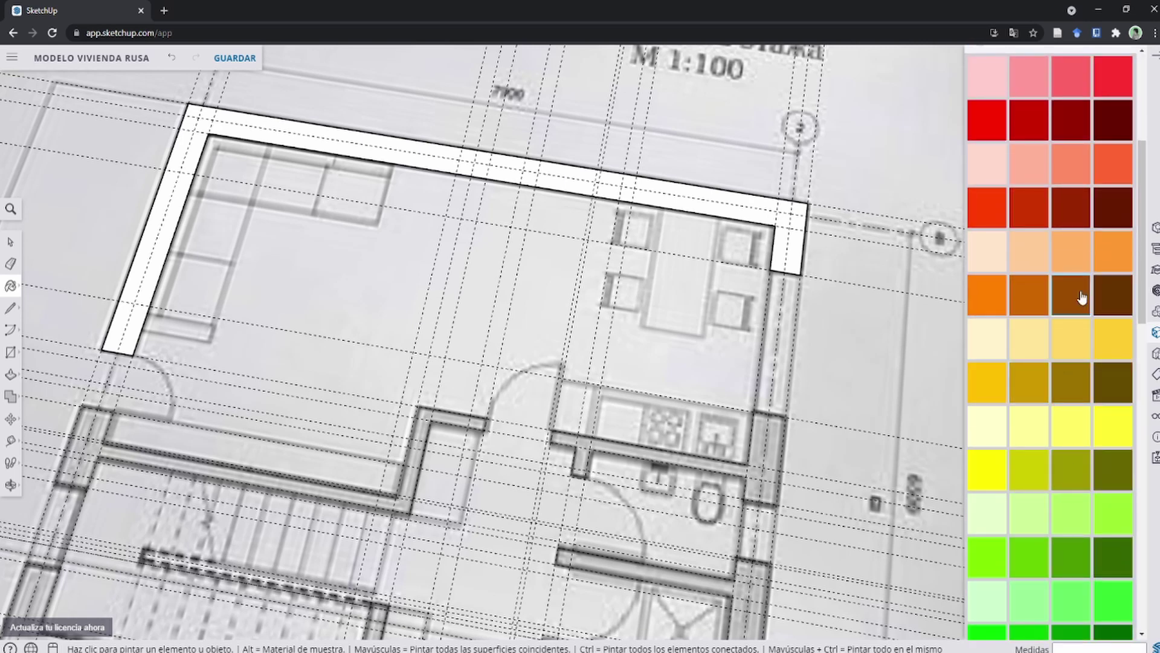
click(759, 252)
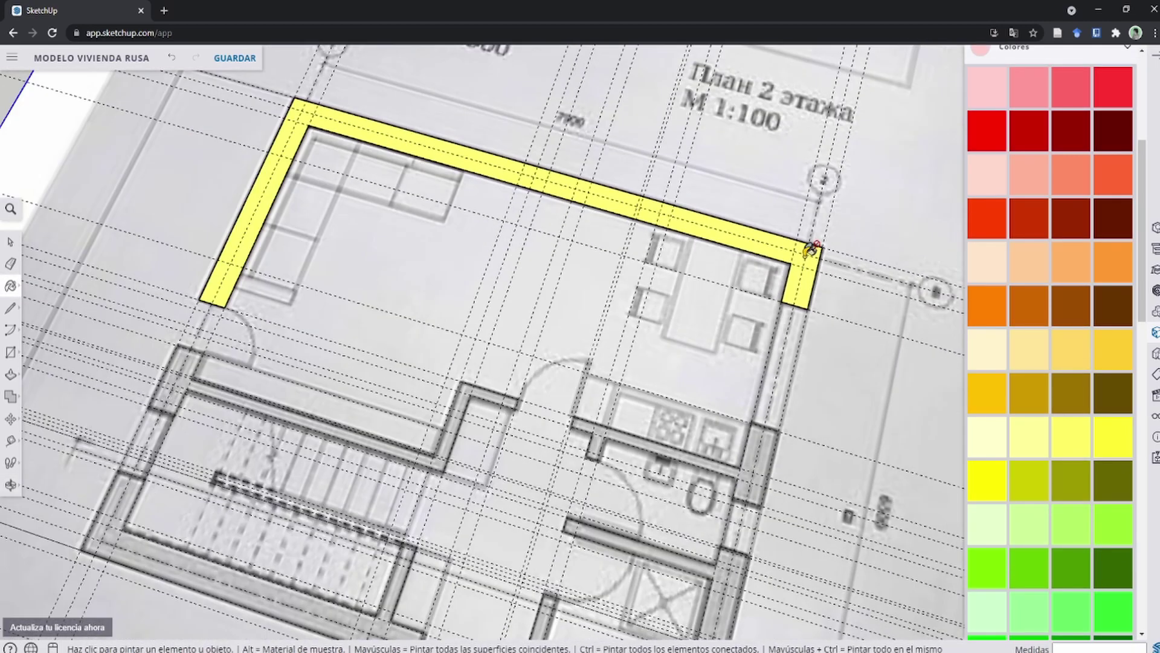
Draw a rectangle from the lower wall corner up to the yellow wall's inner corner.
key(space)
key(l)
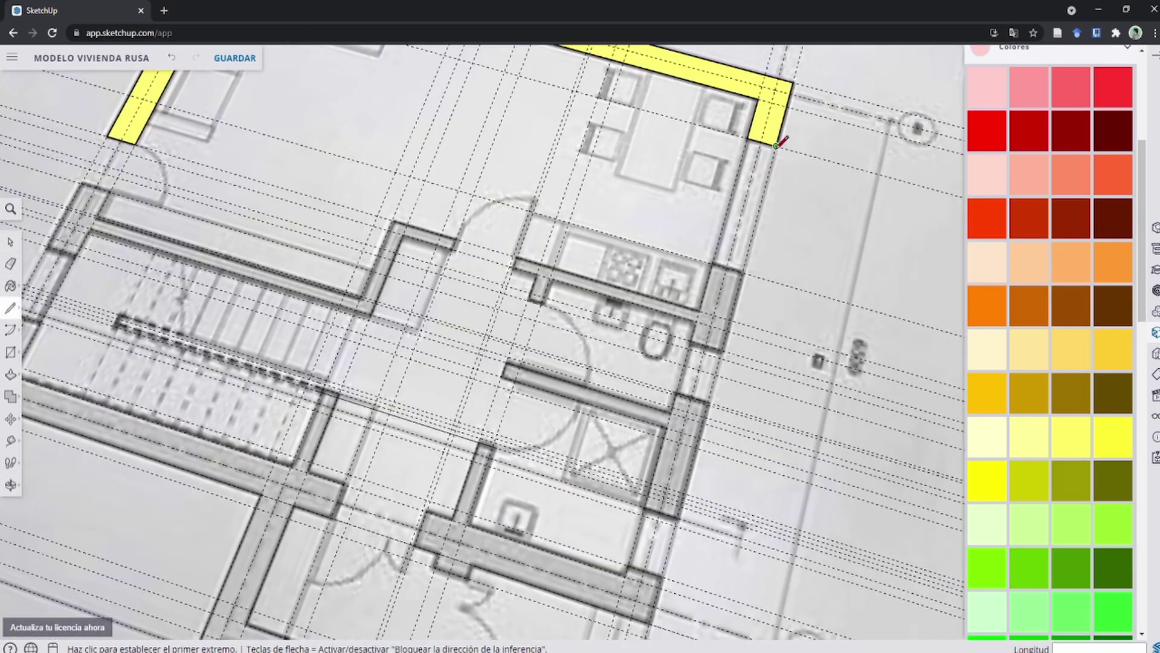
click(776, 155)
scroll(727, 406, down, 2)
scroll(727, 406, up, 2)
scroll(716, 420, up, 2)
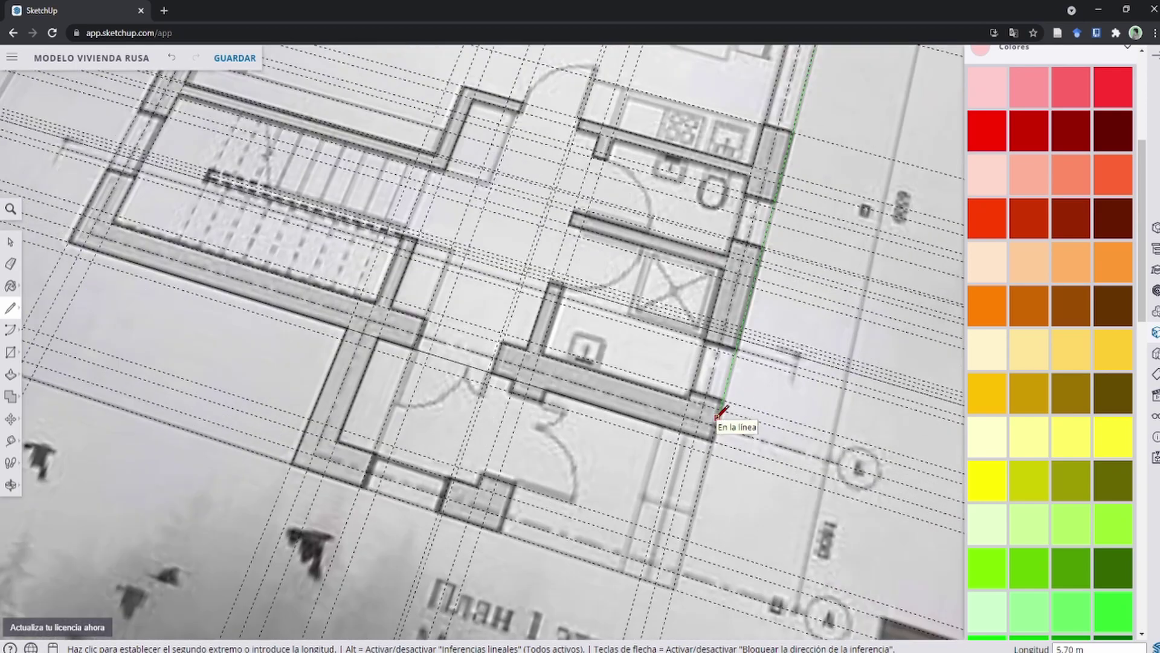
scroll(716, 447, up, 2)
key(r)
click(711, 452)
scroll(704, 411, down, 2)
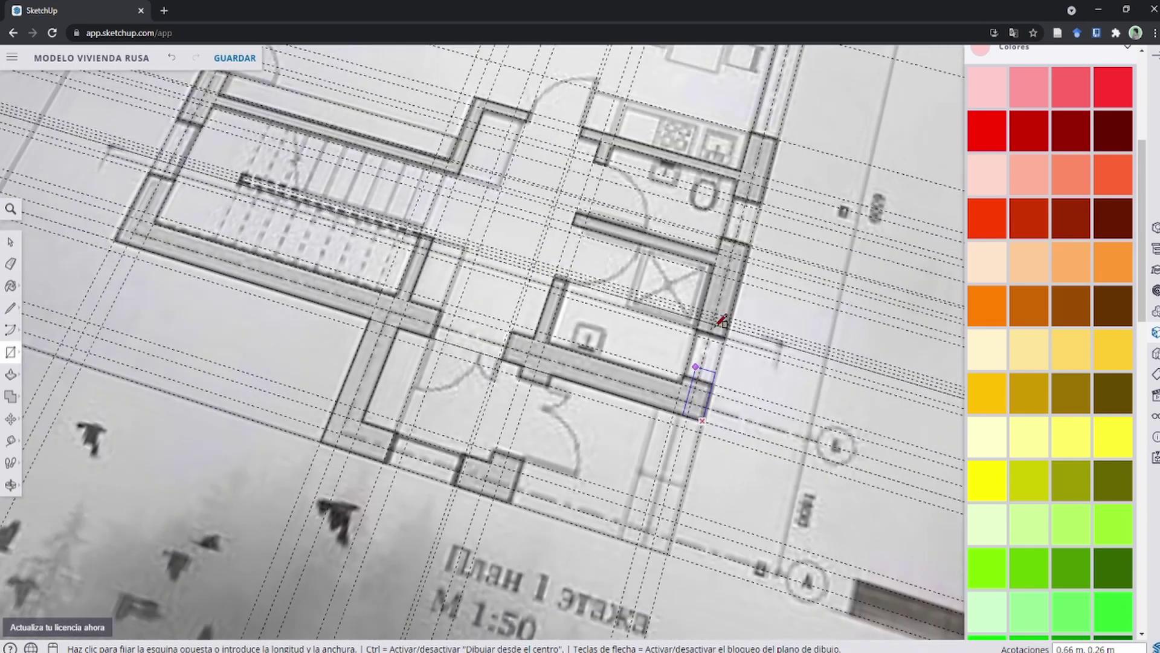
scroll(716, 338, down, 2)
scroll(710, 346, down, 2)
scroll(726, 302, up, 2)
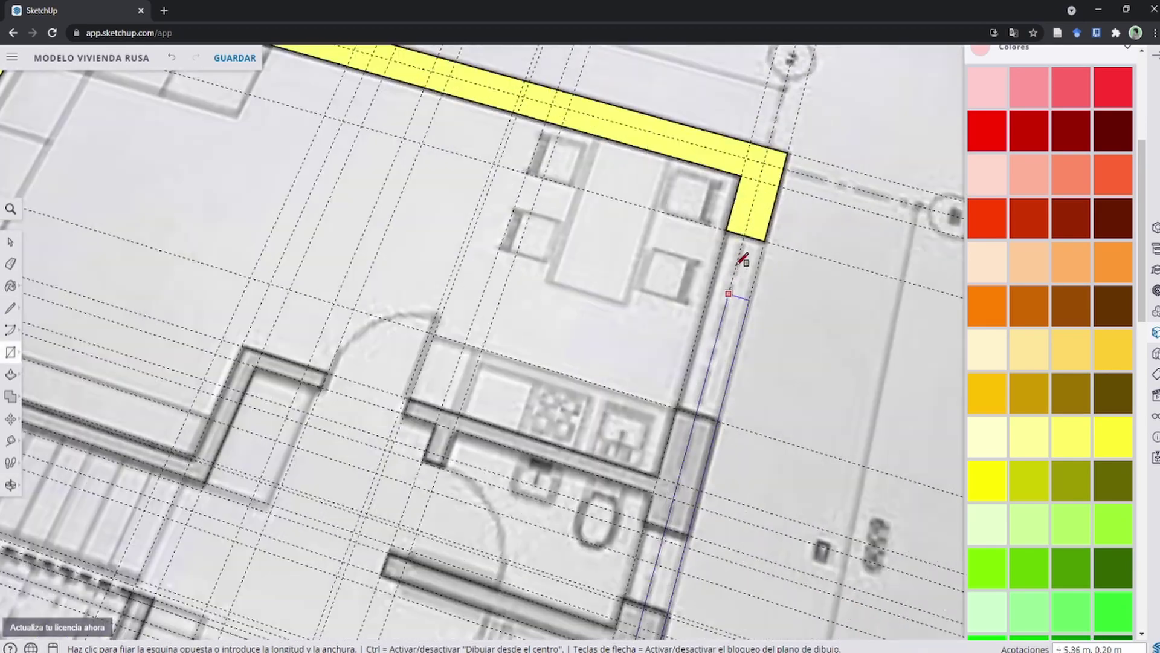
click(742, 223)
scroll(704, 399, down, 2)
scroll(766, 393, down, 1)
scroll(707, 324, up, 3)
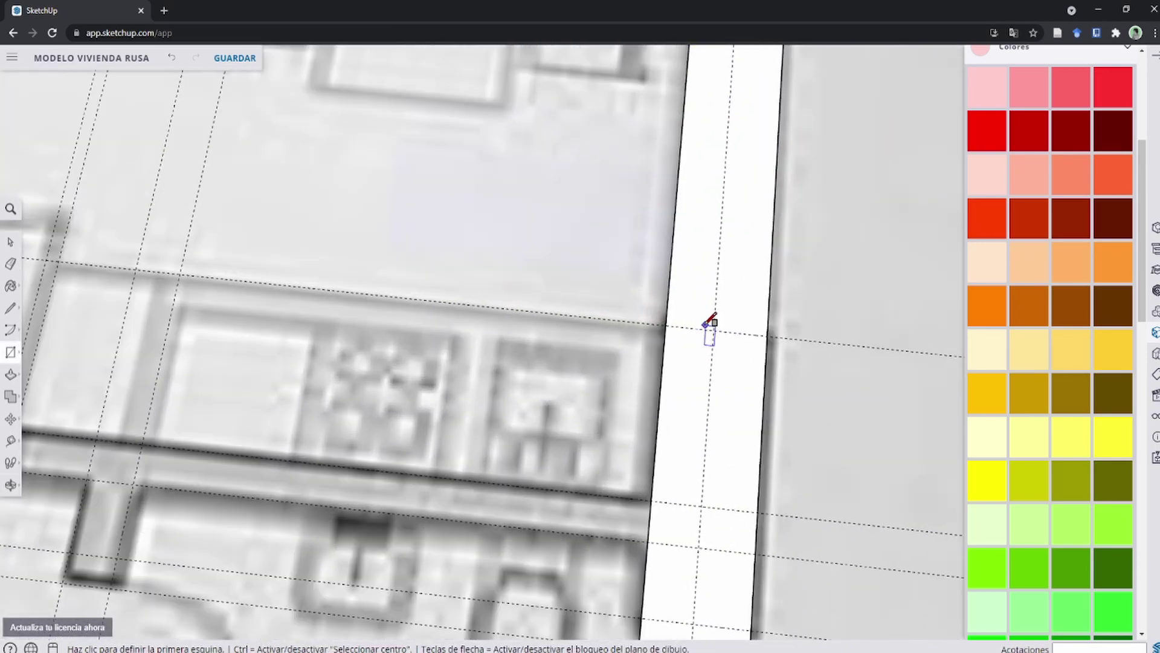
scroll(707, 329, down, 2)
key(space)
scroll(719, 344, down, 2)
scroll(719, 339, up, 1)
Assign the X shortcut to Rayos X and leave X-ray mode switched on.
scroll(715, 312, down, 2)
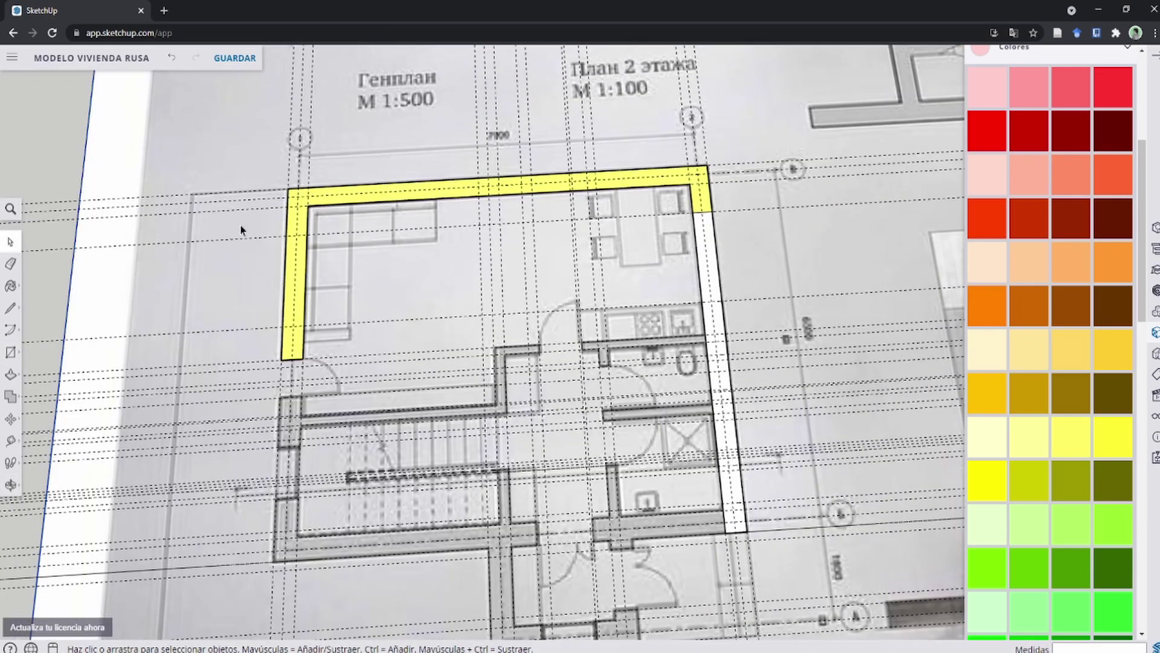
click(12, 209)
text(x)
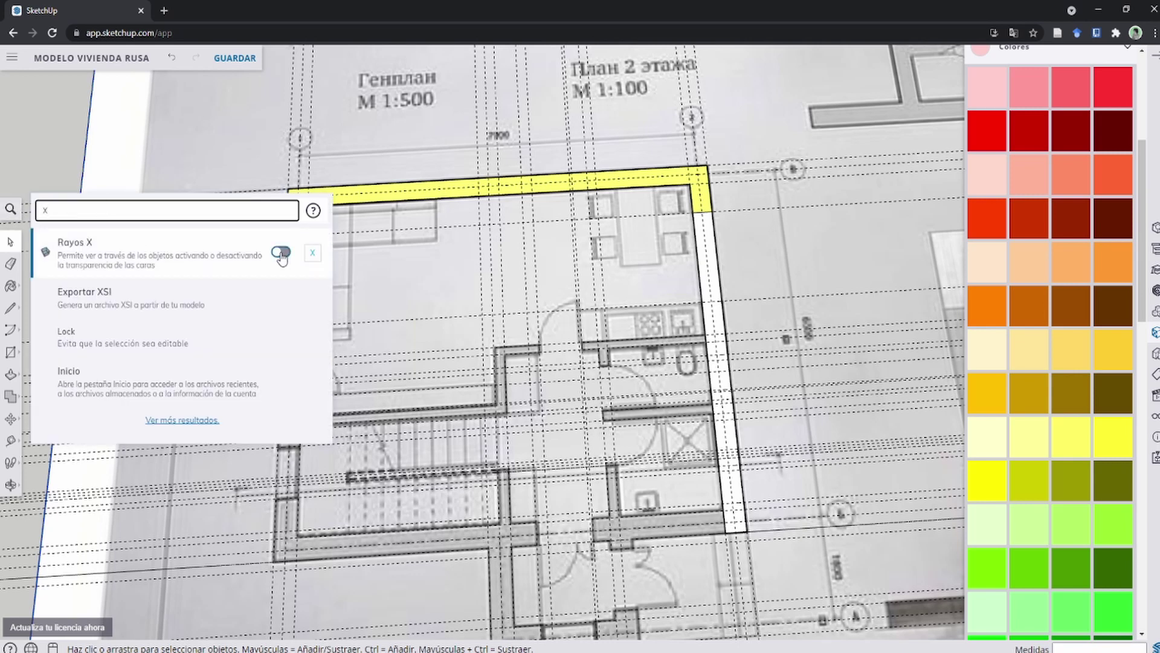
click(315, 253)
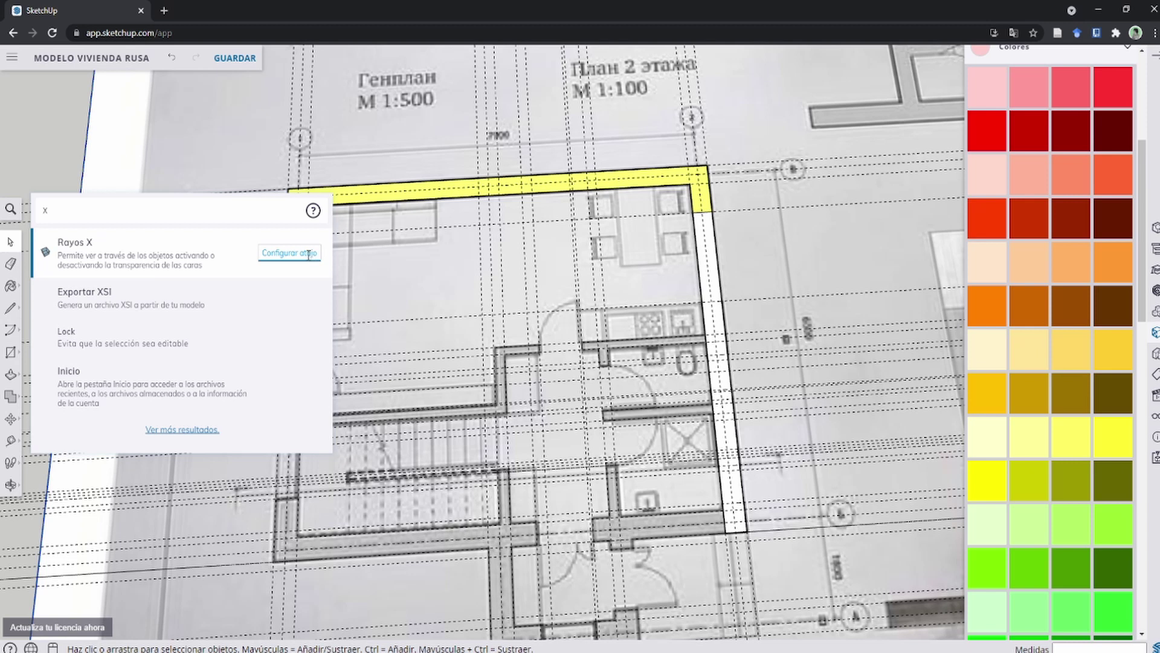
click(297, 252)
text(X)
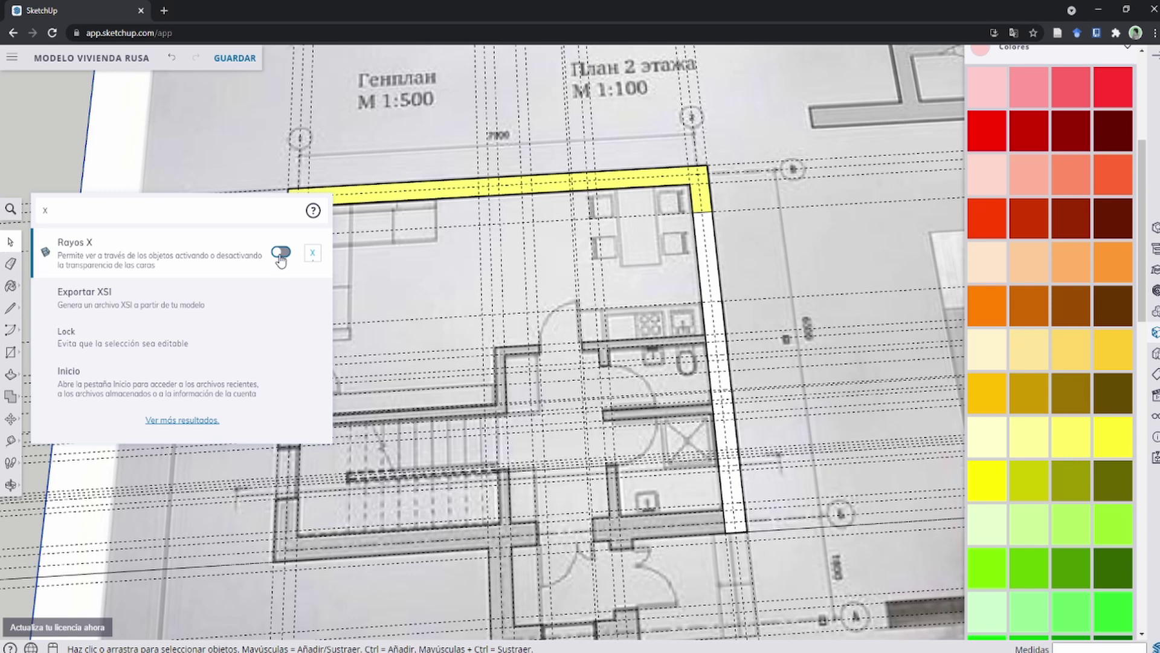
click(281, 253)
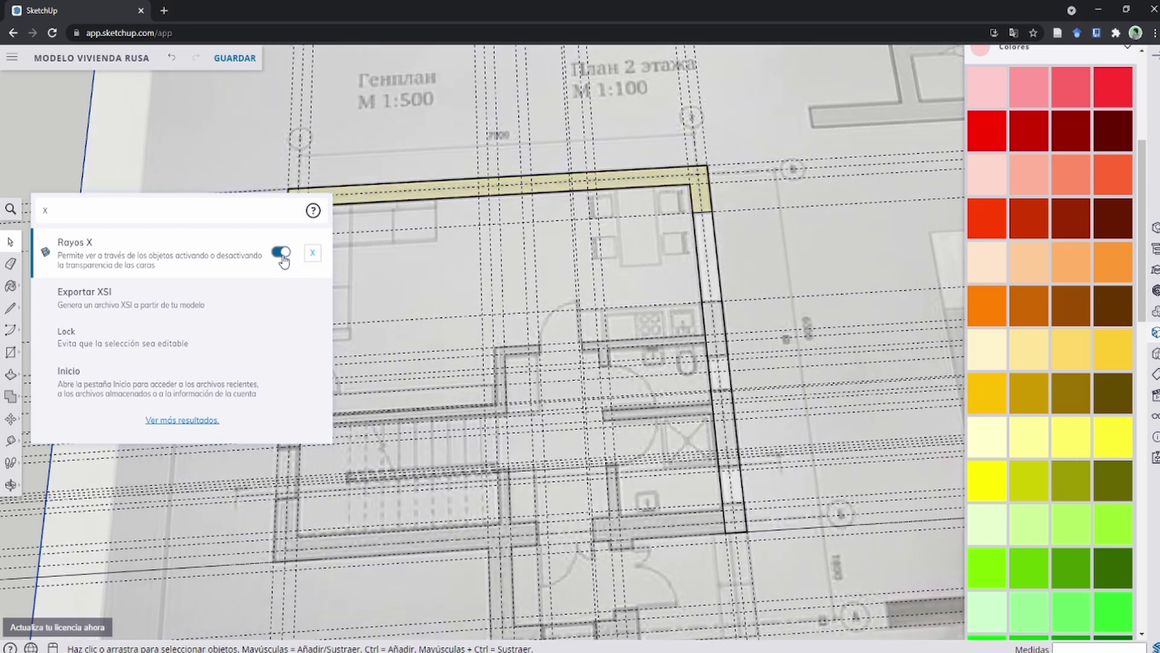
click(282, 253)
click(282, 253)
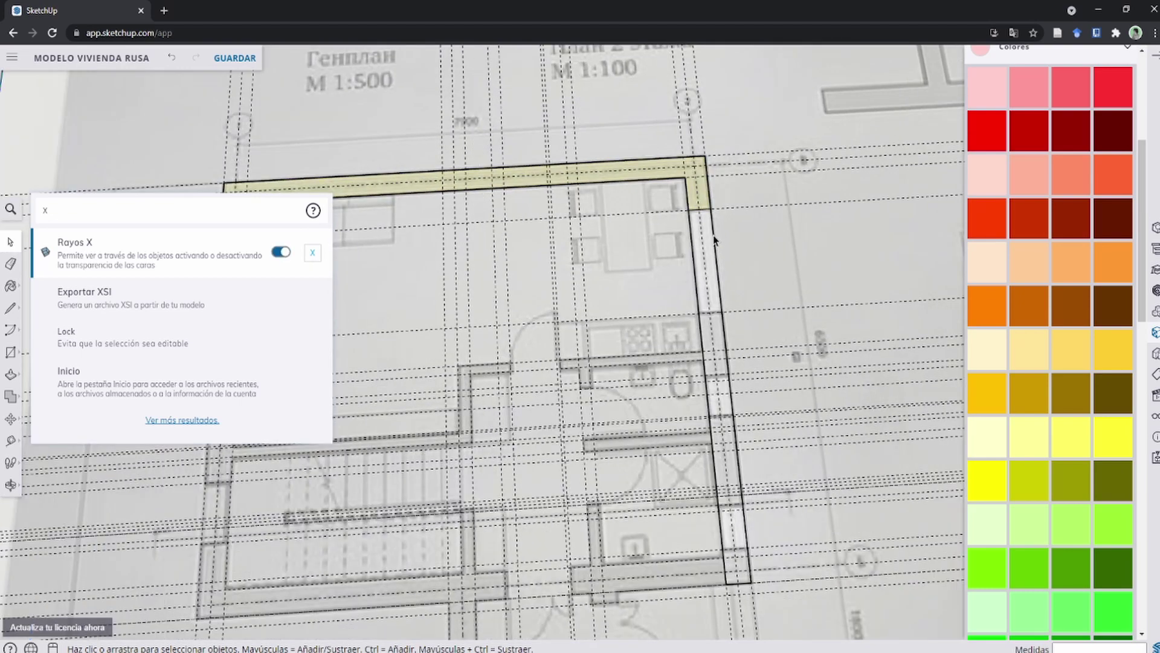
Bring the lower rooms into view; a guide from the right wall corner is started, then cancelled.
scroll(701, 237, up, 5)
scroll(688, 238, up, 3)
scroll(652, 284, up, 3)
scroll(606, 356, down, 5)
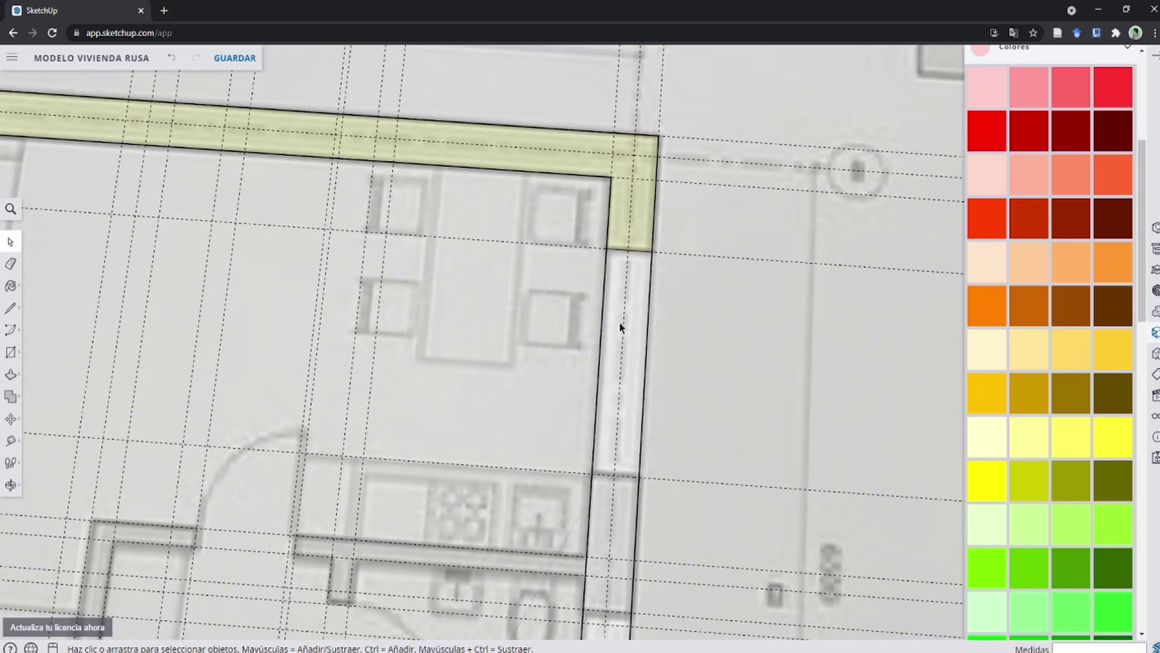
scroll(622, 324, up, 3)
key(l)
key(space)
scroll(617, 356, down, 3)
scroll(608, 339, down, 3)
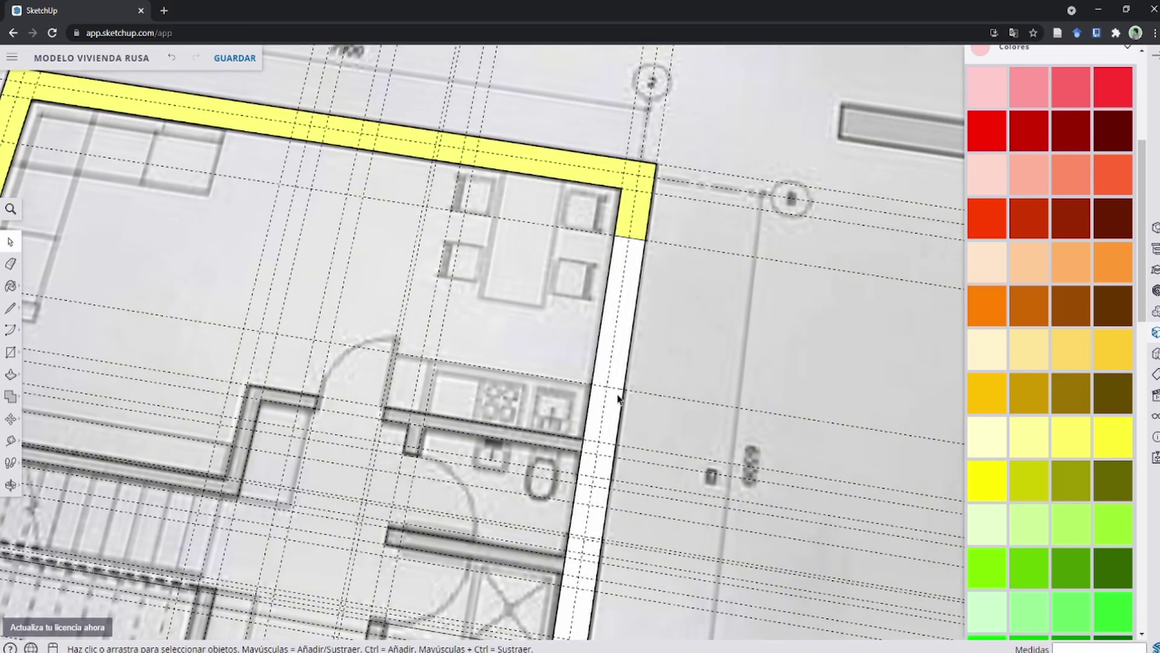
key(l)
scroll(621, 390, up, 3)
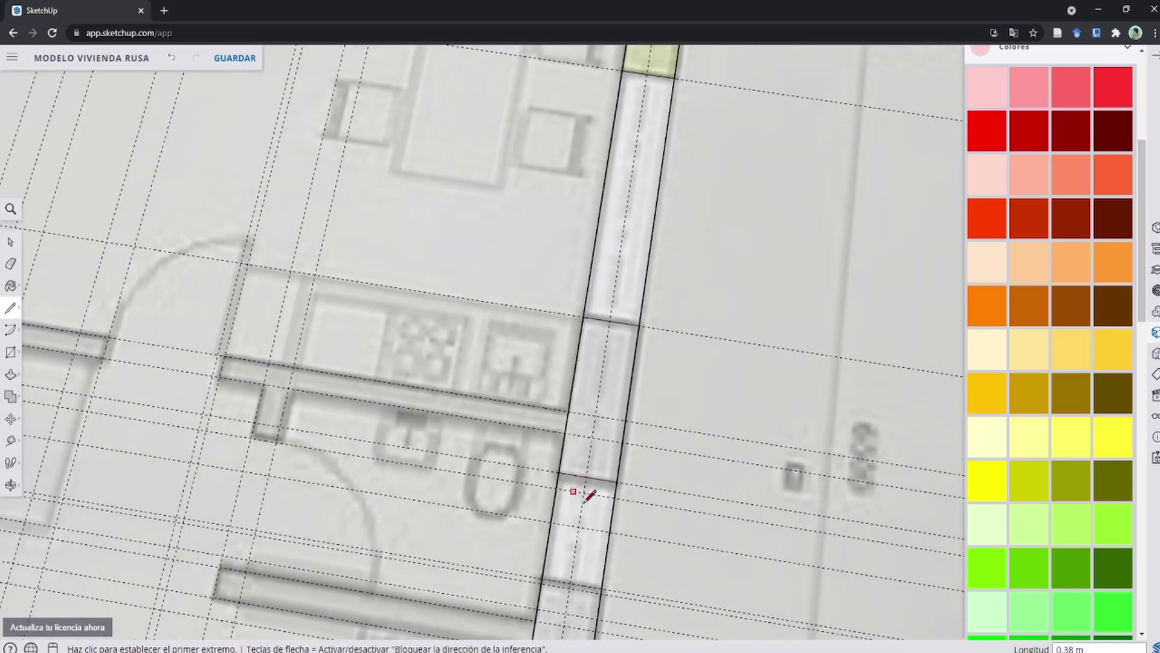
shift+middle_drag(589, 495, 614, 352)
key(t)
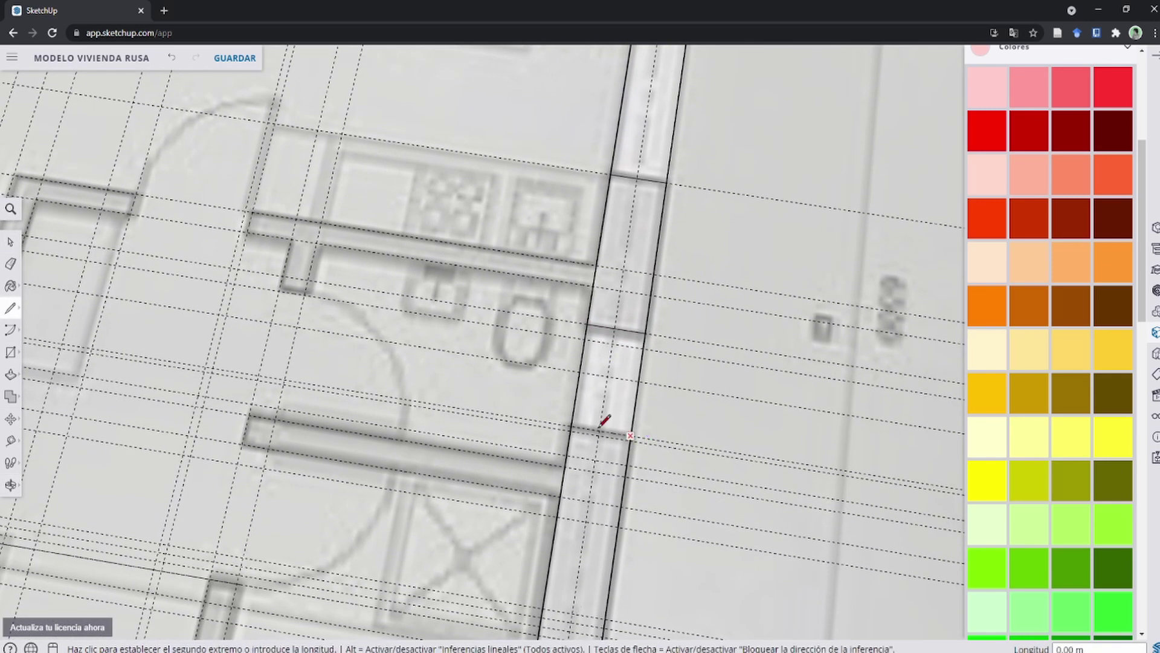
click(645, 333)
scroll(629, 441, up, 3)
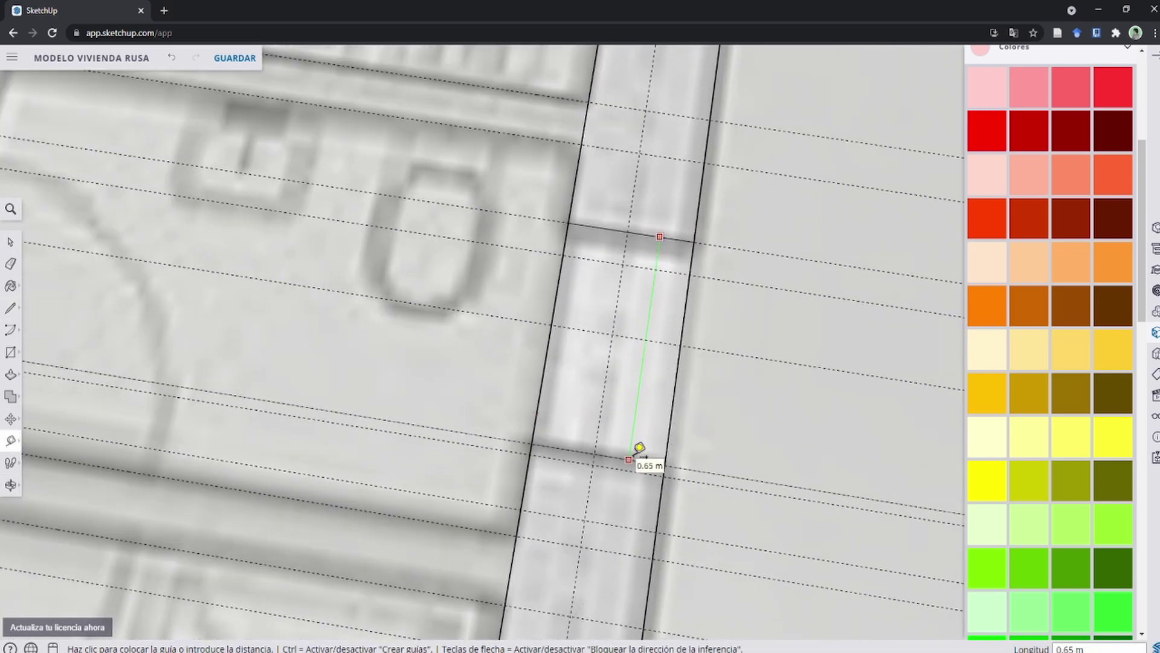
scroll(639, 447, down, 5)
key(space)
Draw cross lines dividing the right wall.
scroll(584, 338, up, 2)
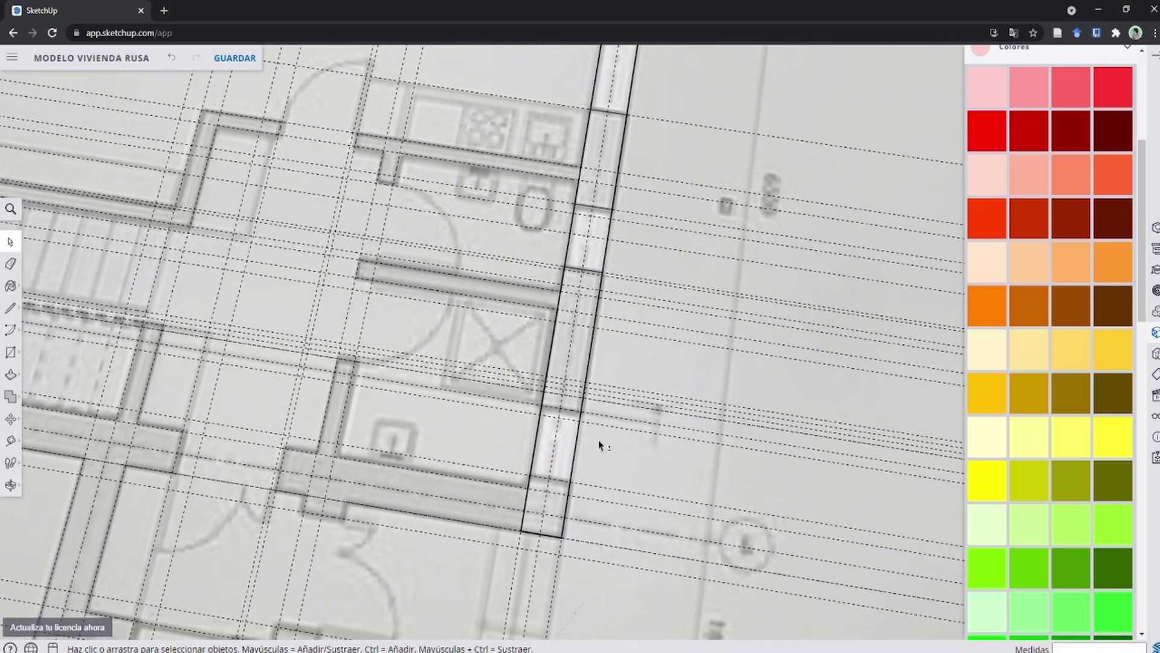
scroll(574, 362, up, 2)
key(l)
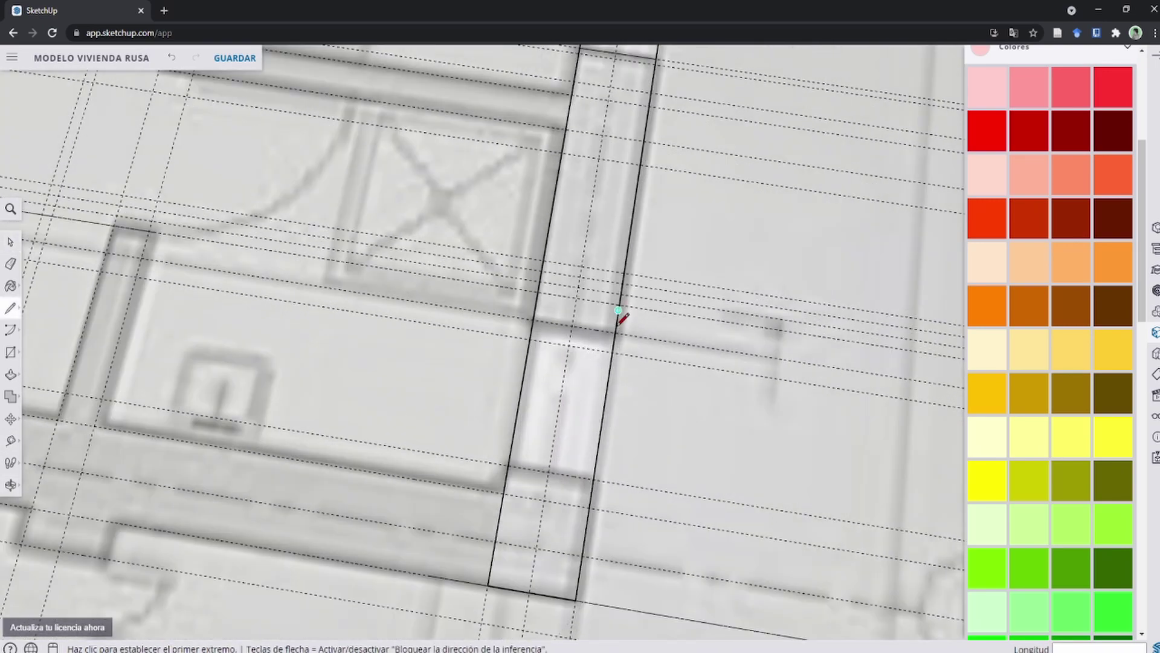
click(616, 332)
click(534, 321)
click(601, 474)
Trace the column beside the bathroom as a rectangle.
key(r)
shift+middle_drag(601, 474, 745, 482)
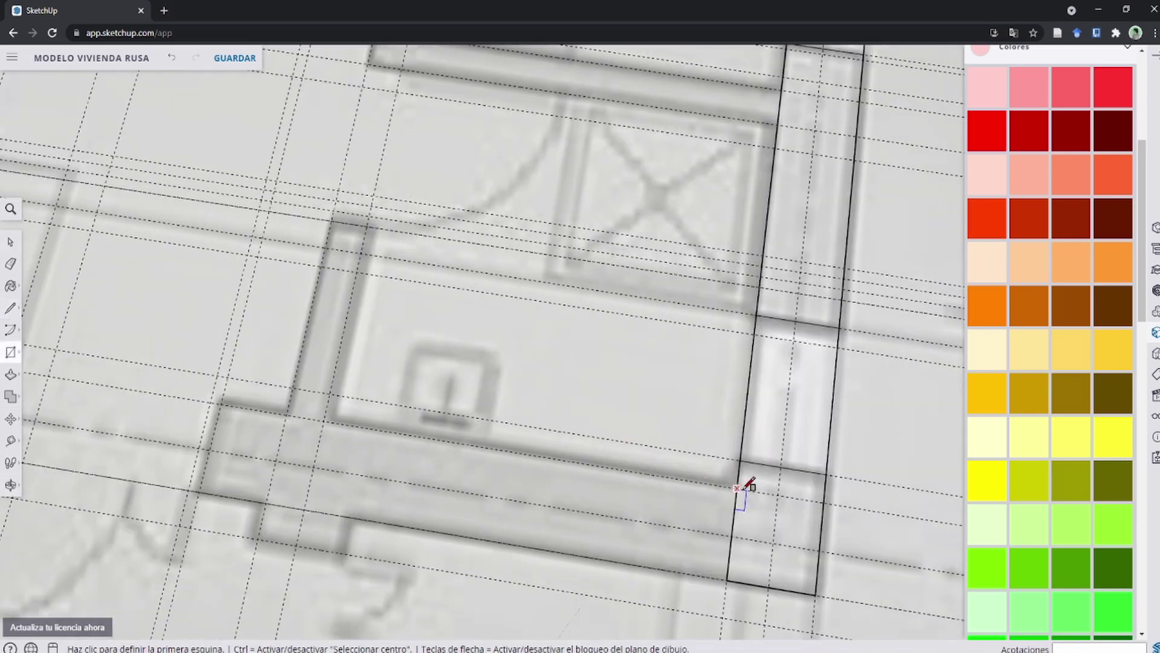
click(289, 416)
click(366, 225)
shift+middle_drag(366, 225, 469, 418)
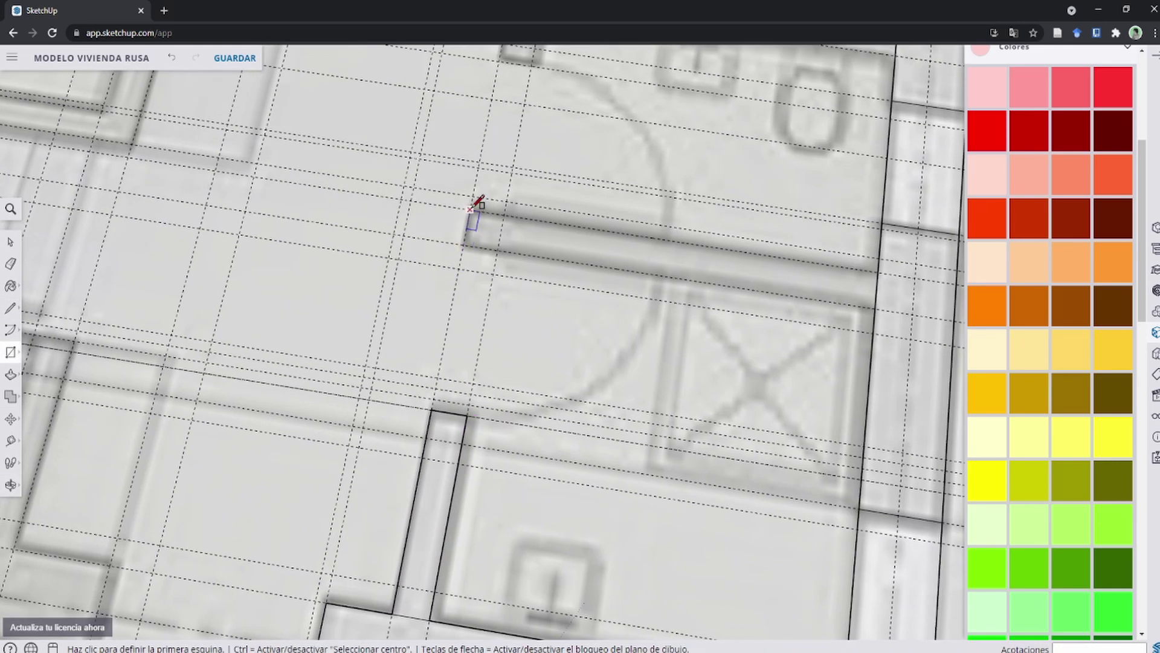
Trace the inner horizontal partition wall and the connecting short vertical wall as rectangles.
click(472, 208)
click(878, 306)
middle_drag(878, 306, 863, 247)
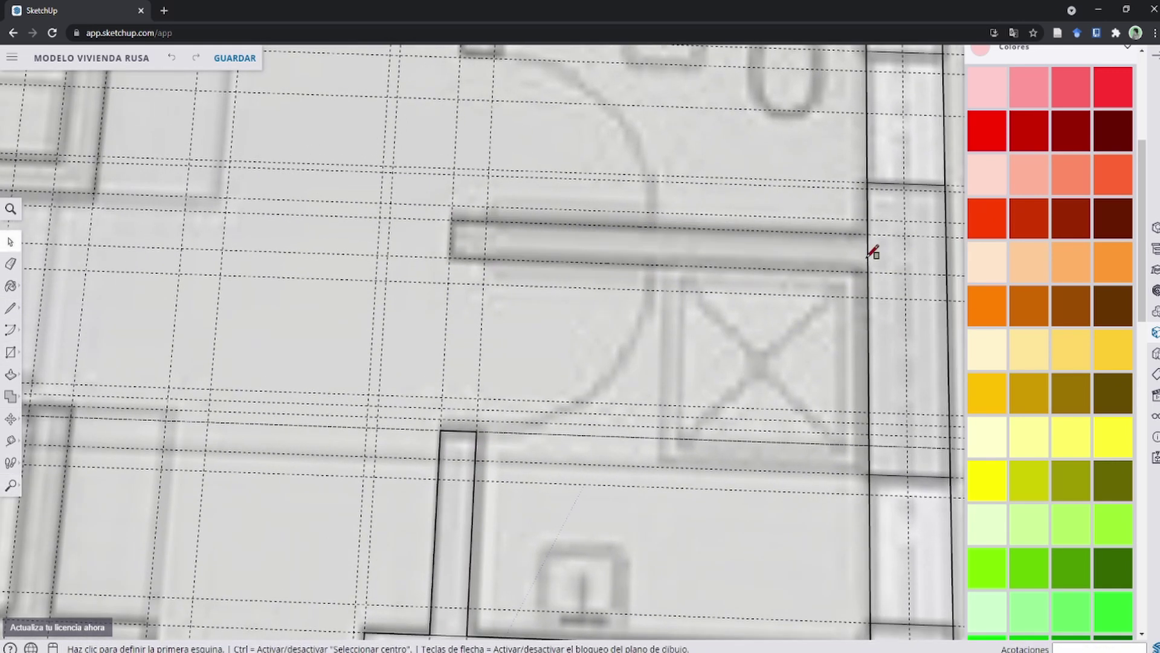
click(868, 233)
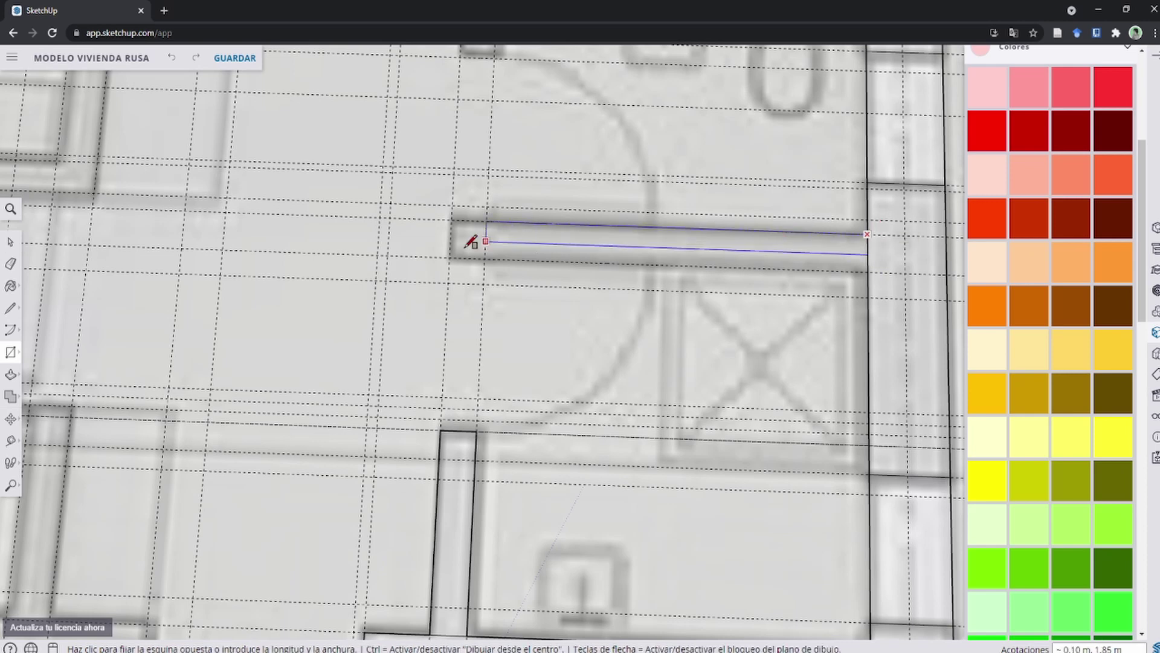
click(449, 257)
click(449, 258)
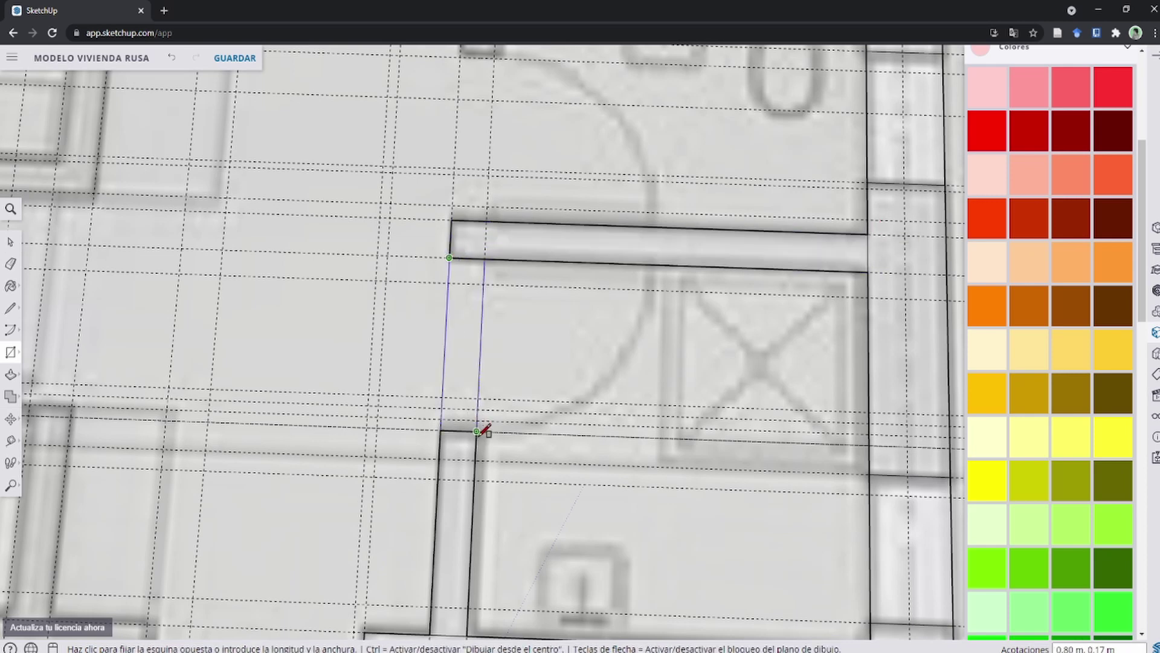
click(477, 431)
scroll(484, 423, up, 2)
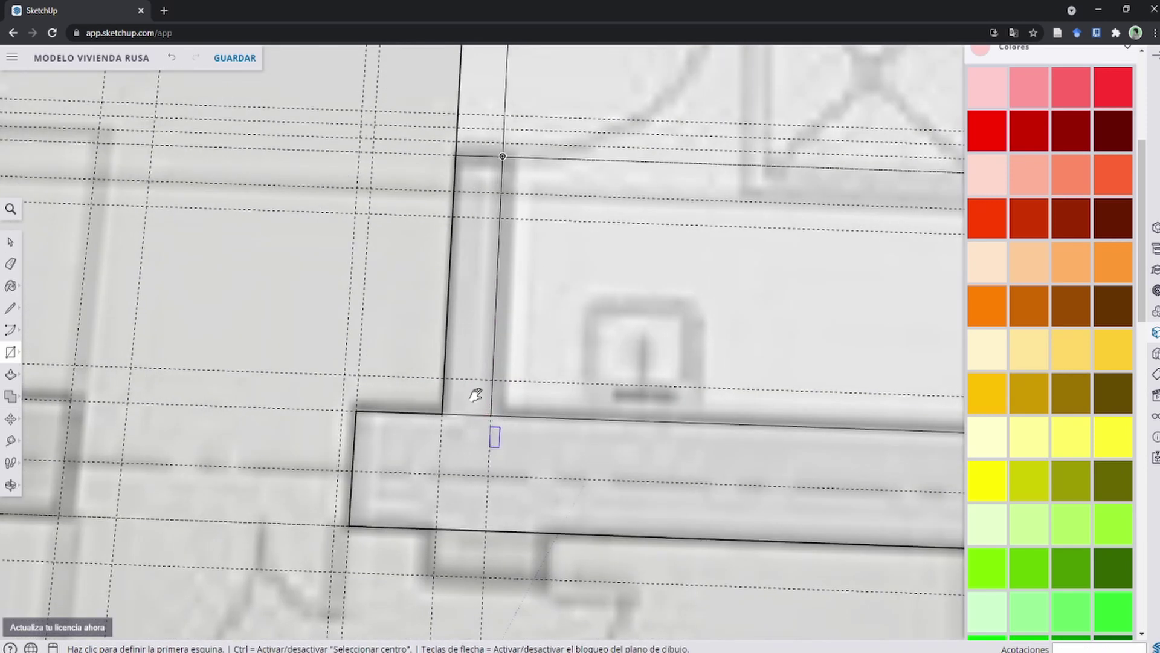
shift+middle_drag(476, 394, 461, 324)
scroll(456, 362, down, 3)
Trace the vertical wall under the partition and the long lower wall as rectangles.
key(t)
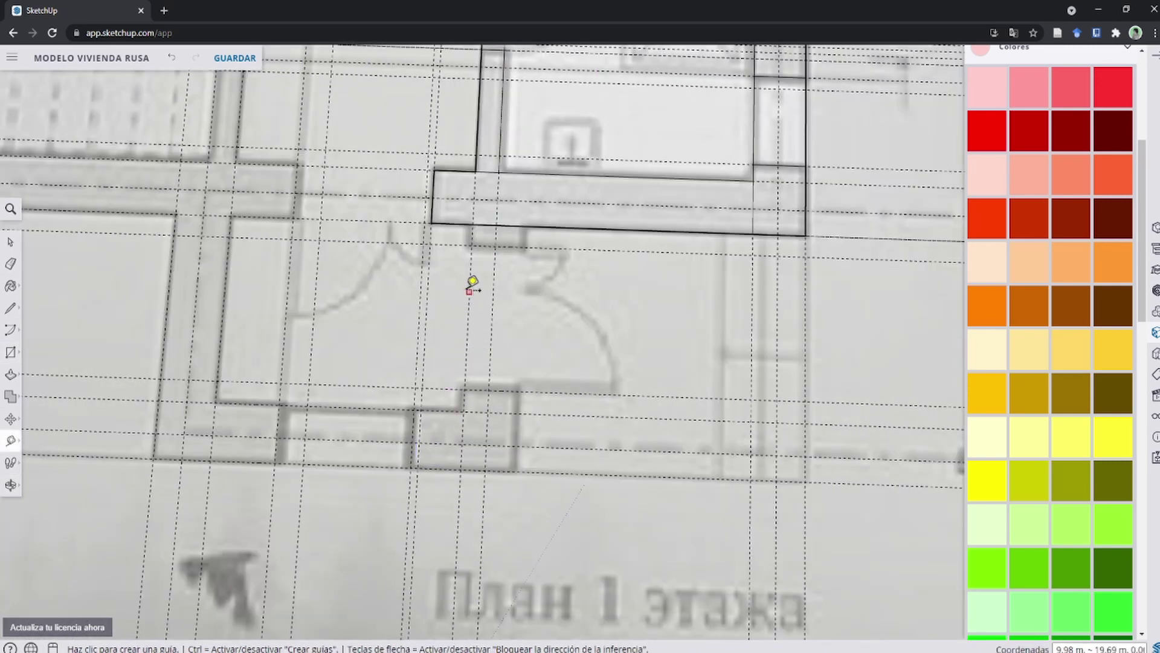
click(470, 291)
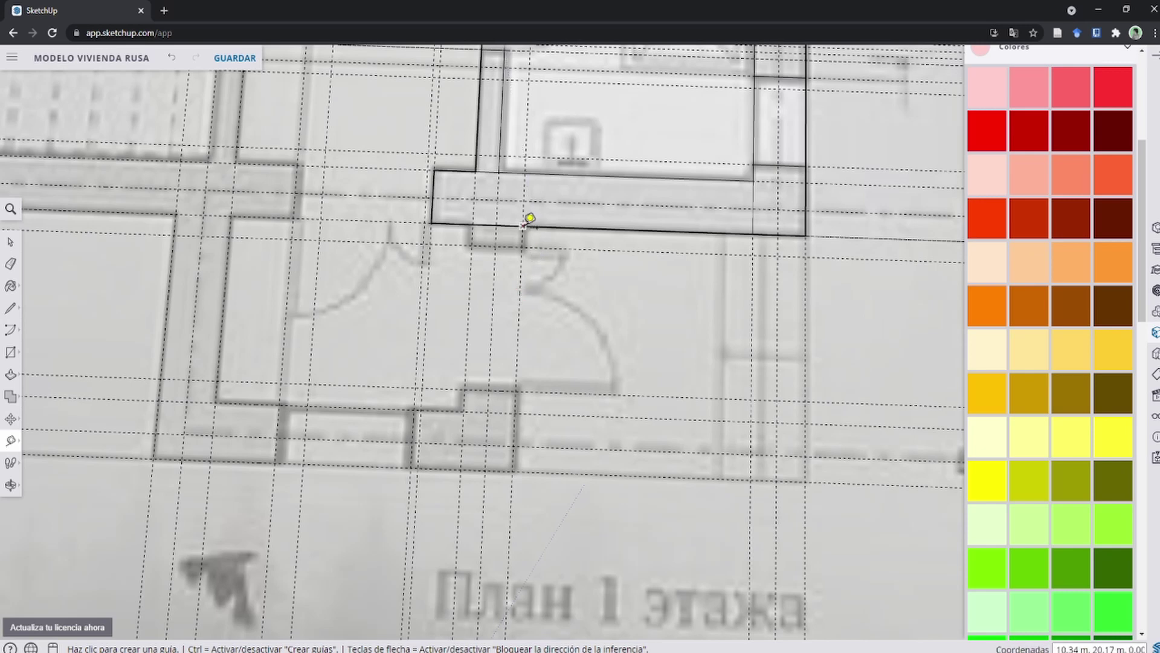
click(461, 471)
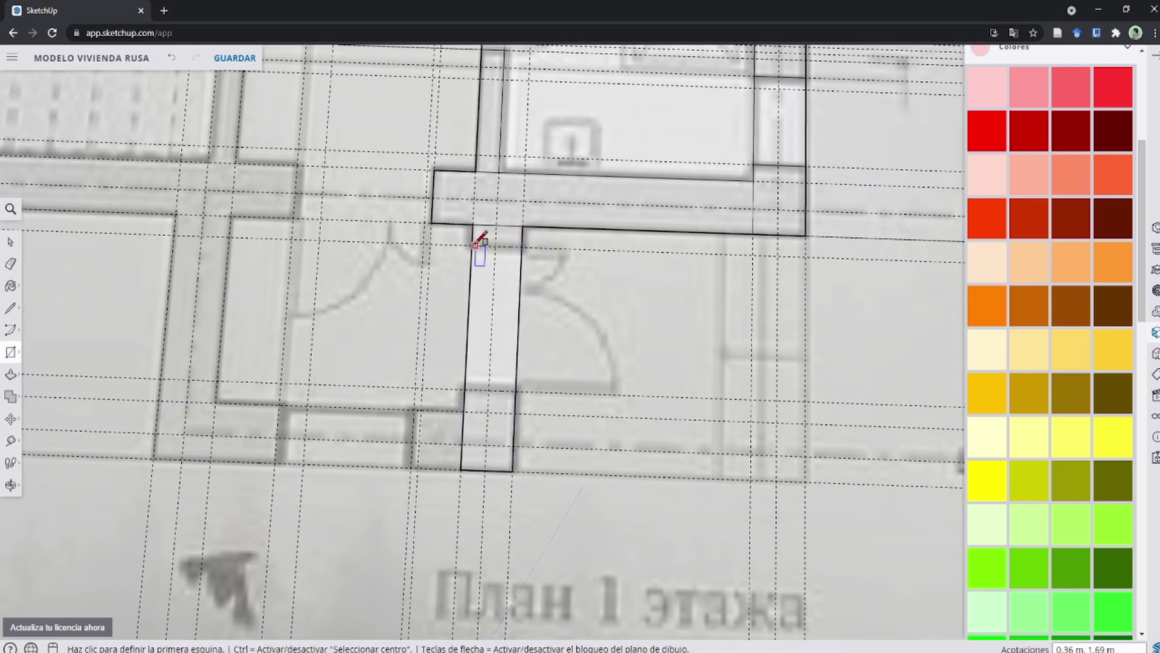
click(156, 451)
shift+middle_drag(535, 494, 822, 350)
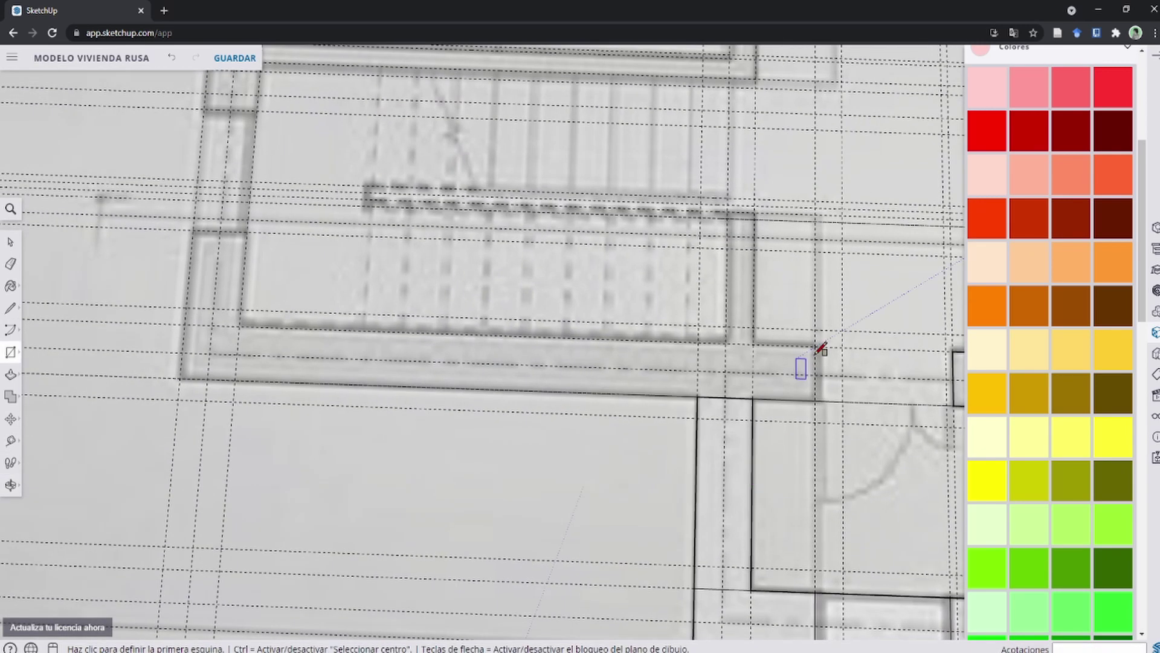
click(184, 372)
mouse_move(258, 77)
shift+middle_down()
mouse_move(427, 202)
mouse_move(396, 384)
shift+middle_up()
scroll(397, 245, down, 3)
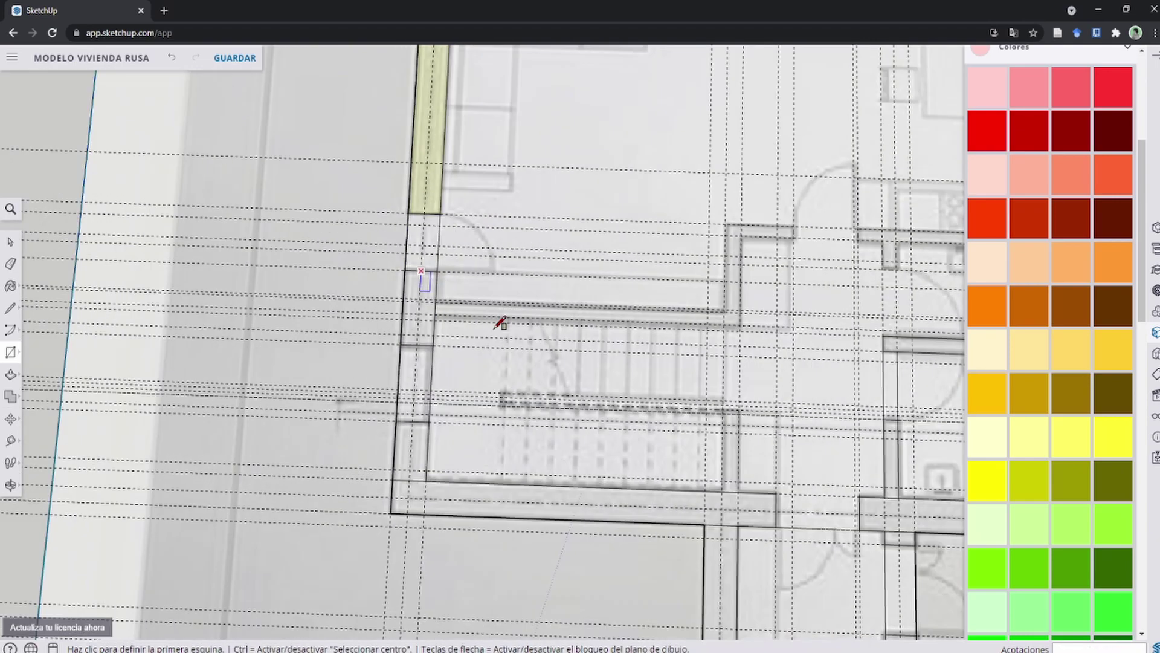
scroll(125, 292, up, 4)
Trace the remaining short vertical wall segment as a rectangle.
shift+middle_drag(658, 355, 415, 403)
click(612, 384)
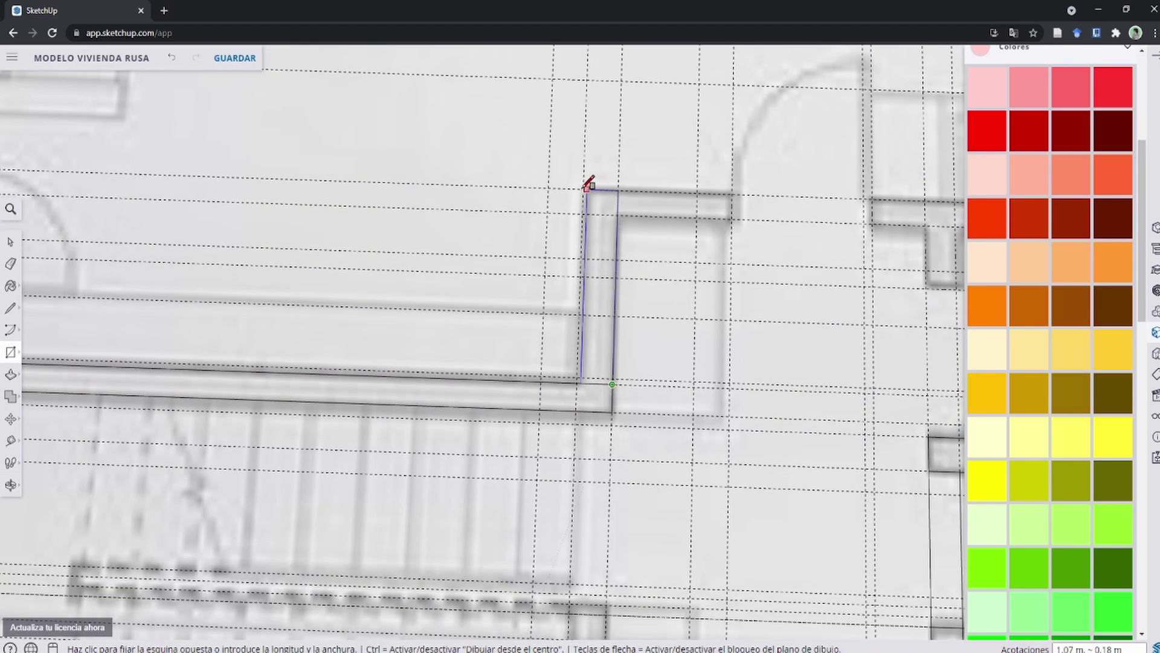
click(736, 217)
shift+middle_drag(735, 217, 325, 222)
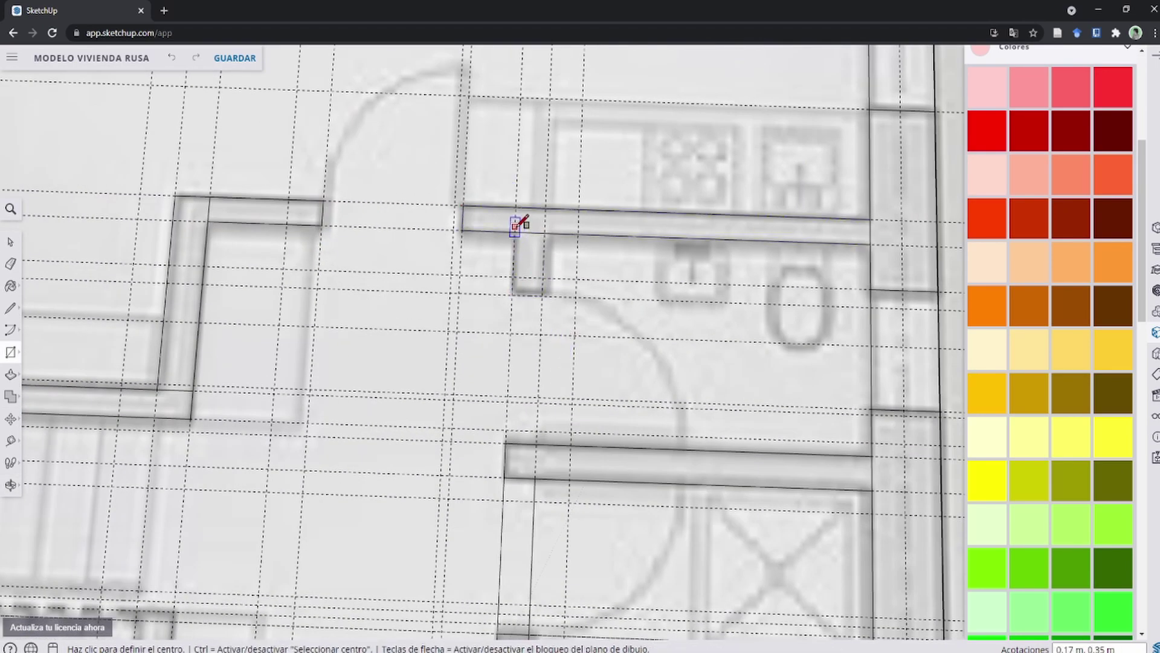
scroll(469, 404, down, 5)
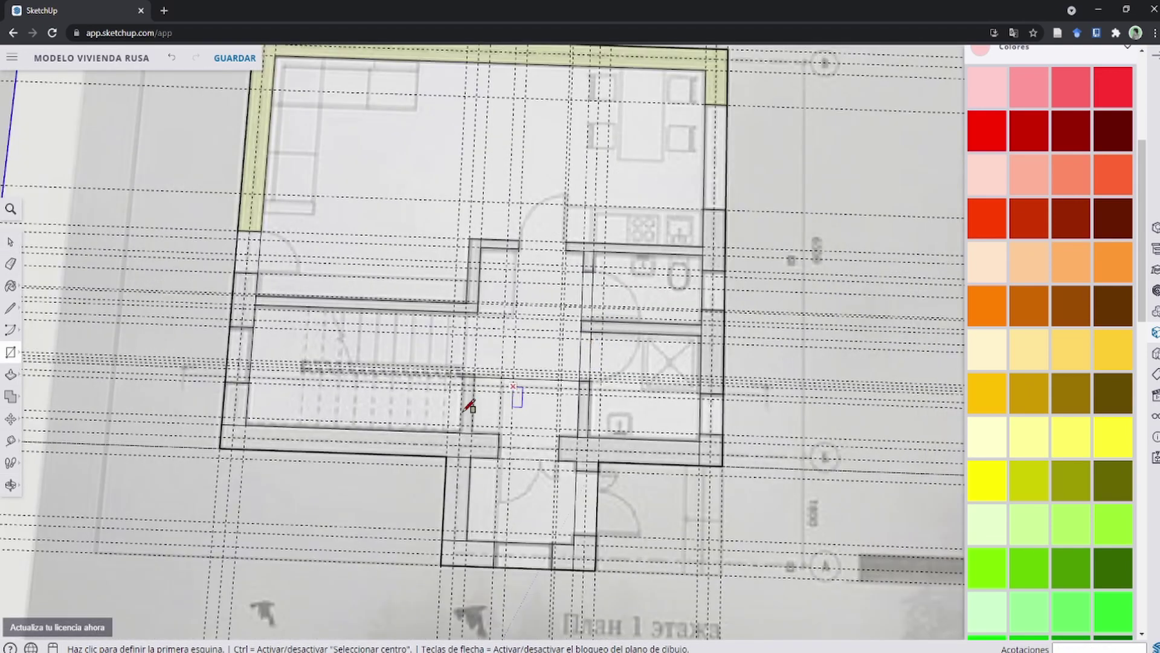
scroll(492, 290, up, 6)
Paint the right wall segments and the long lower wall in Color D03.
scroll(466, 432, down, 2)
scroll(466, 433, down, 3)
key(b)
click(725, 252)
scroll(669, 308, up, 2)
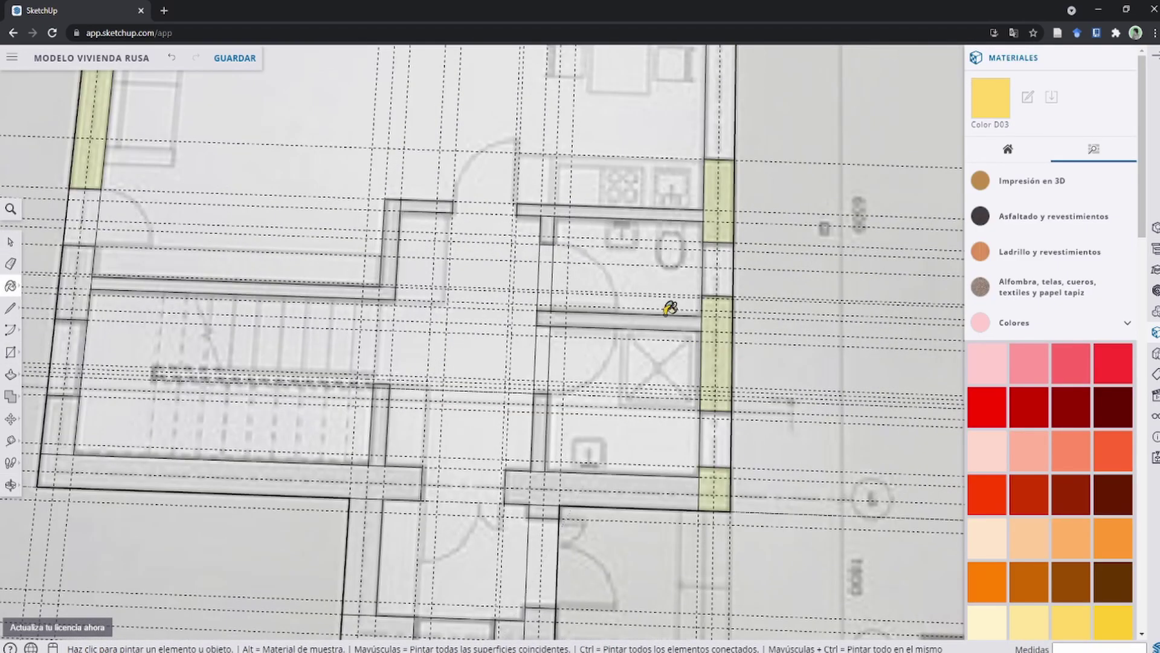
shift+middle_drag(554, 482, 608, 341)
click(401, 314)
shift+middle_drag(401, 314, 607, 381)
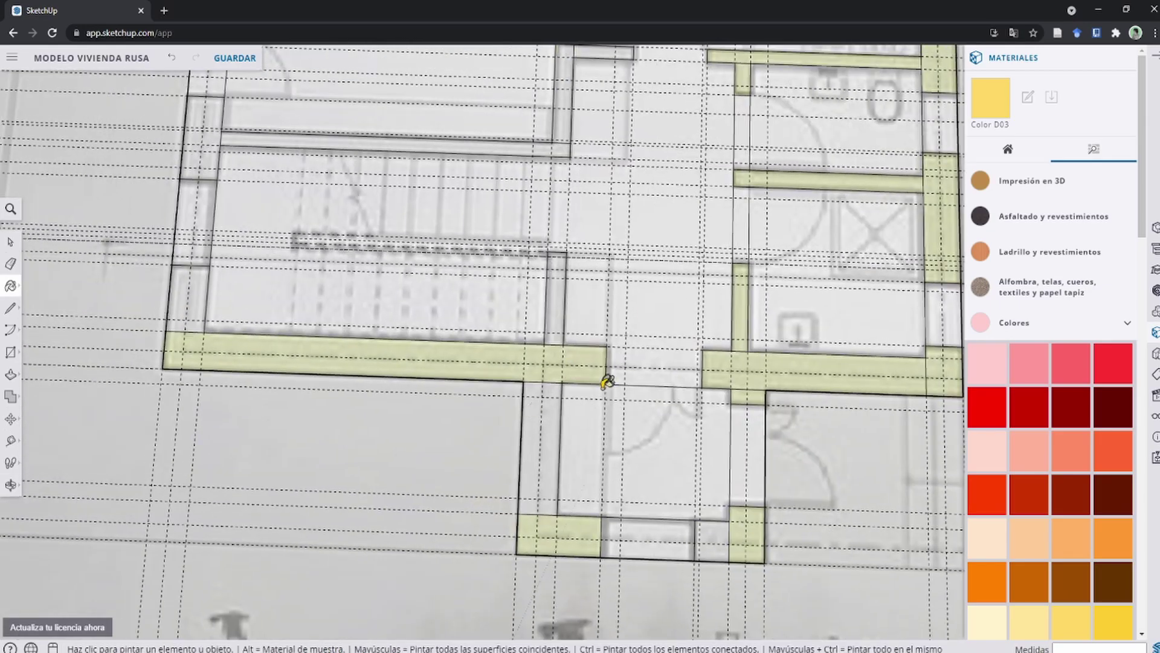
shift+middle_drag(564, 308, 676, 177)
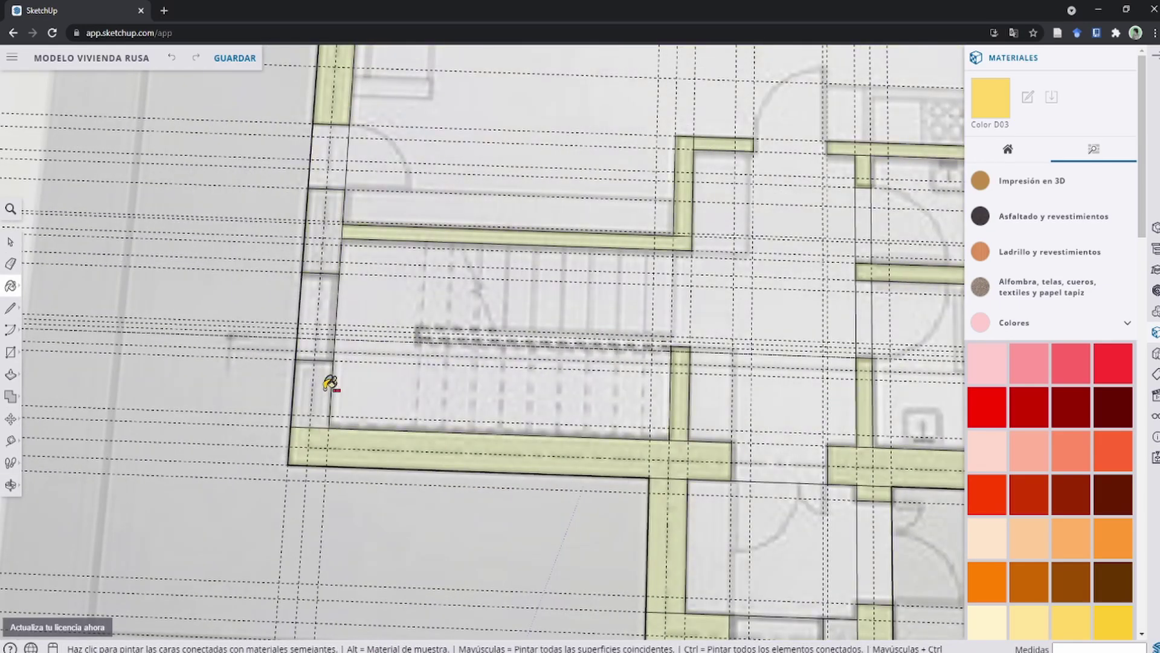
scroll(423, 339, down, 3)
middle_drag(518, 293, 570, 337)
scroll(508, 427, up, 4)
Cancel a stray rectangle and orbit to review the fully painted wall plan.
key(r)
scroll(532, 387, up, 2)
click(556, 369)
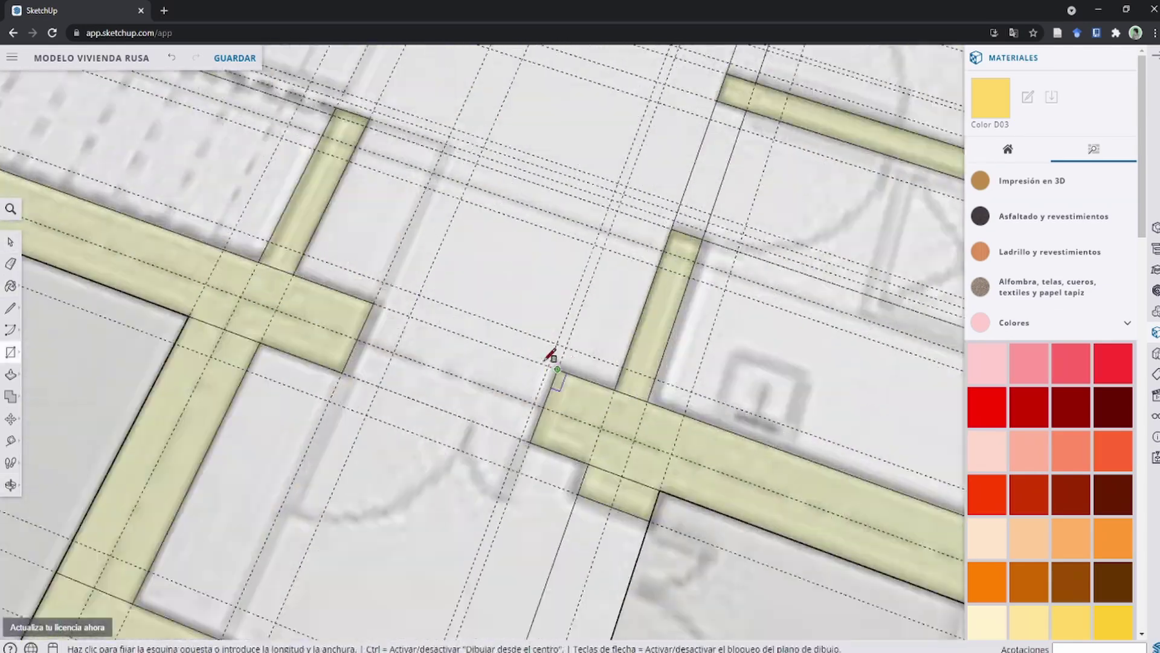
key(Escape)
scroll(552, 357, down, 3)
scroll(629, 270, up, 3)
key(b)
scroll(617, 260, down, 3)
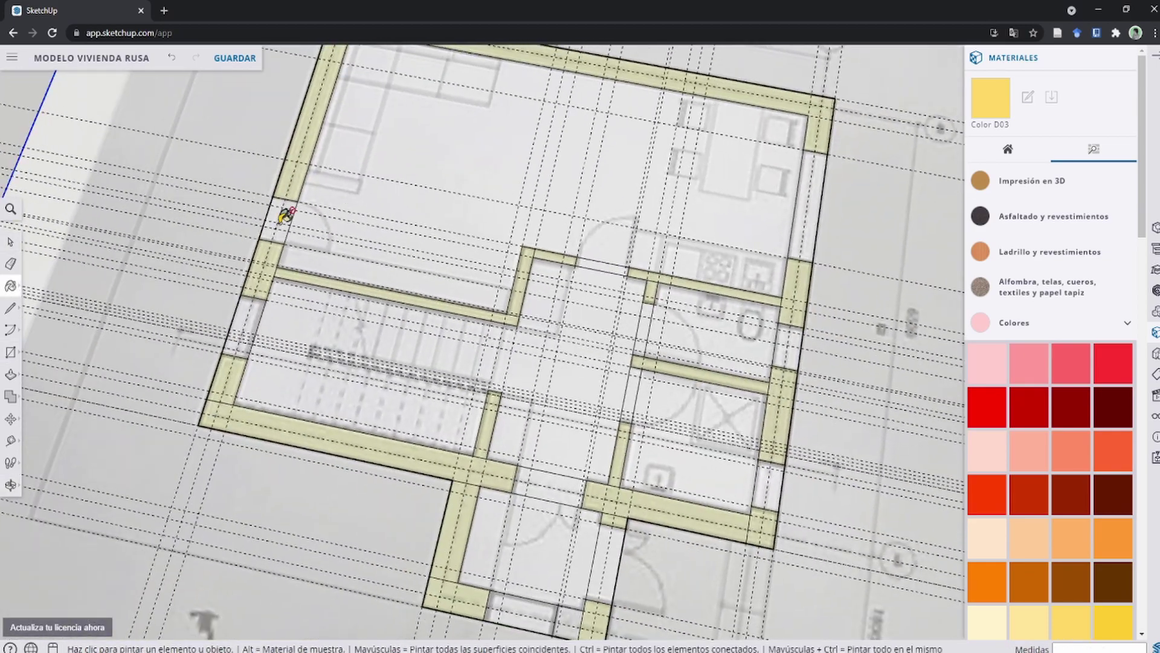
scroll(560, 544, down, 3)
mouse_move(565, 500)
middle_down()
mouse_move(552, 383)
mouse_move(572, 303)
middle_up()
scroll(559, 324, down, 2)
key(space)
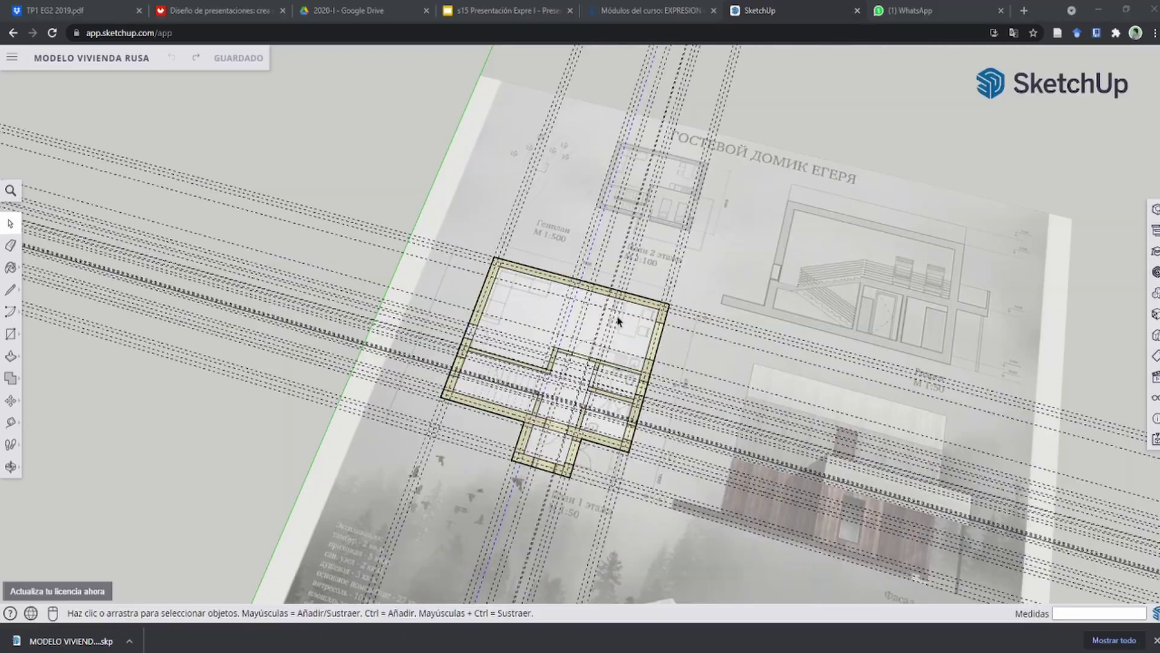
Tilt the view into perspective over the plan and the stair section drawing.
scroll(628, 332, up, 3)
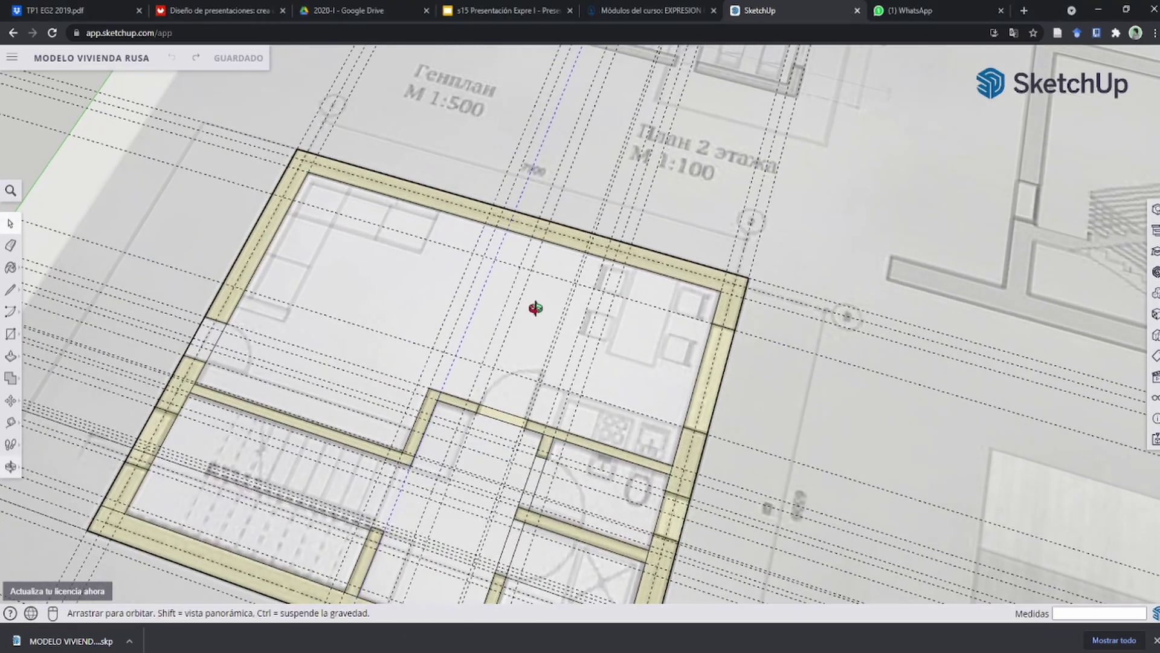
middle_drag(614, 311, 550, 287)
scroll(550, 288, down, 3)
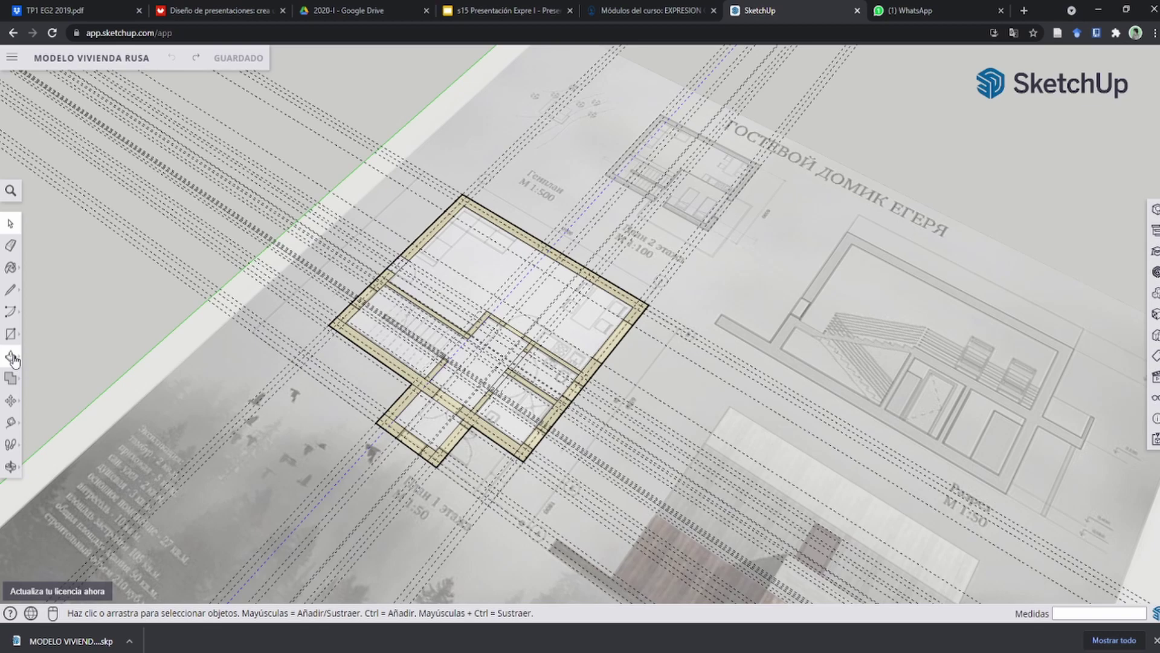
scroll(631, 217, down, 3)
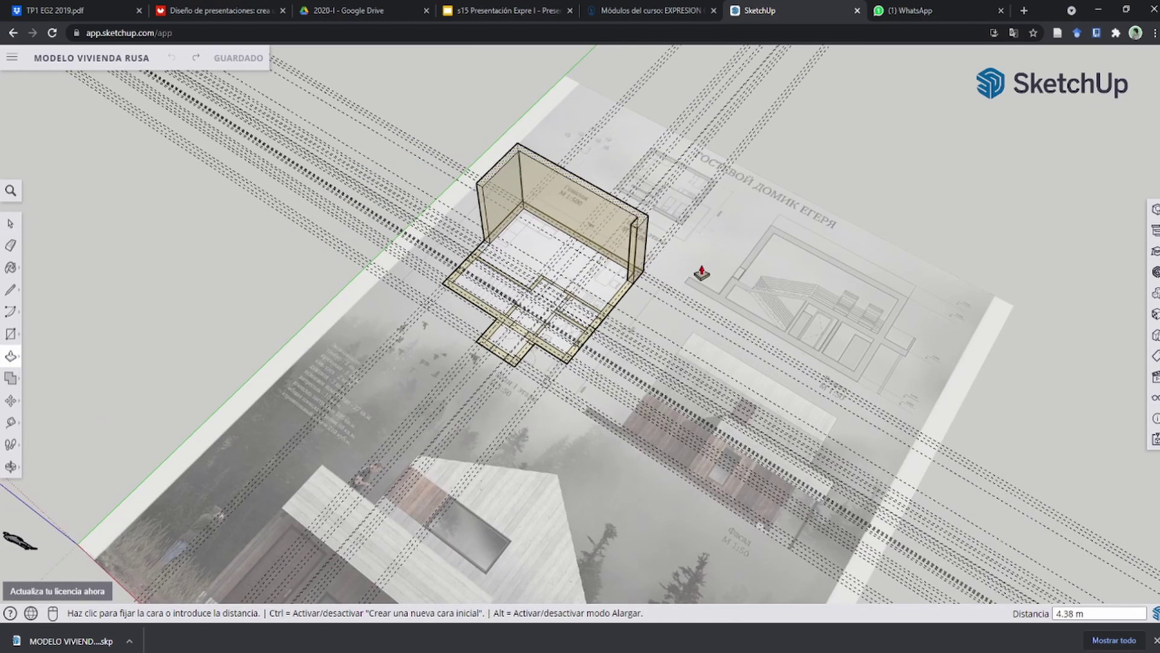
middle_drag(701, 274, 806, 246)
scroll(713, 290, up, 3)
middle_drag(770, 312, 650, 267)
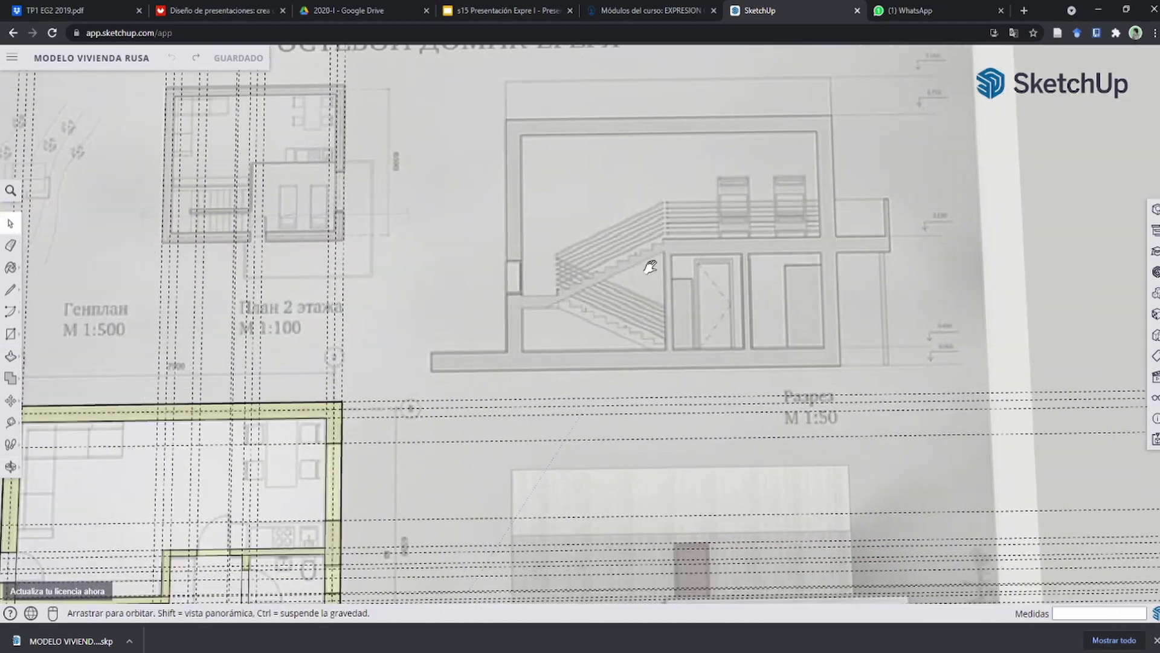
scroll(657, 181, up, 3)
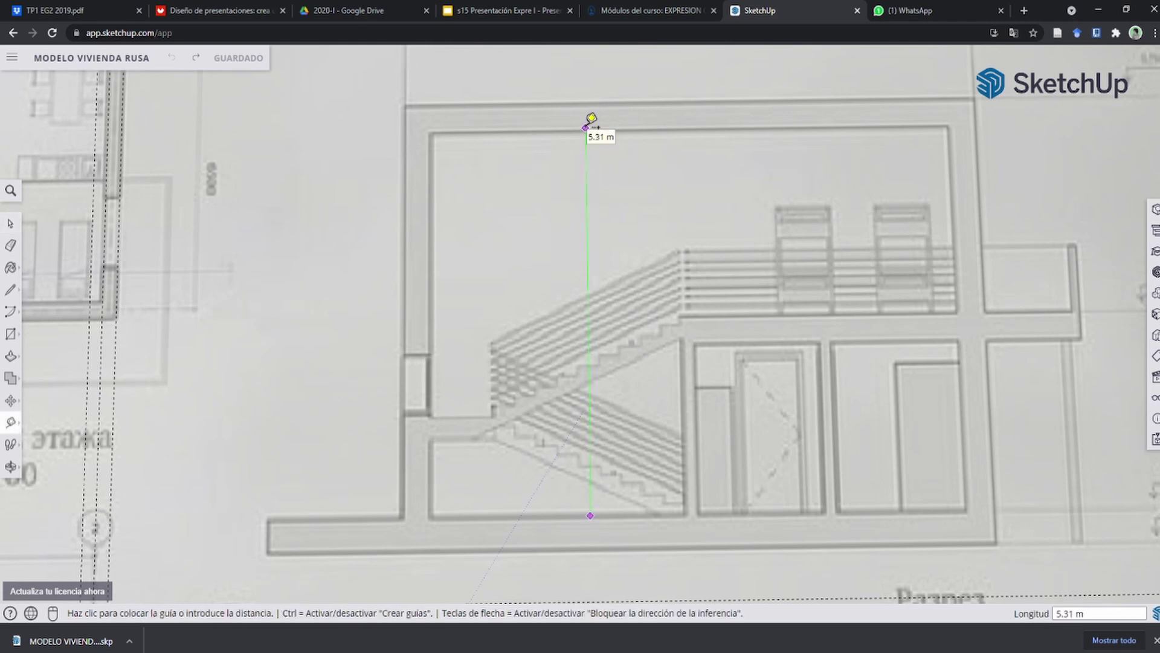
scroll(721, 205, down, 5)
Raise the back wall outline to 5.30 m.
mouse_move(738, 344)
middle_down()
mouse_move(598, 208)
mouse_move(528, 229)
middle_up()
key(p)
click(604, 267)
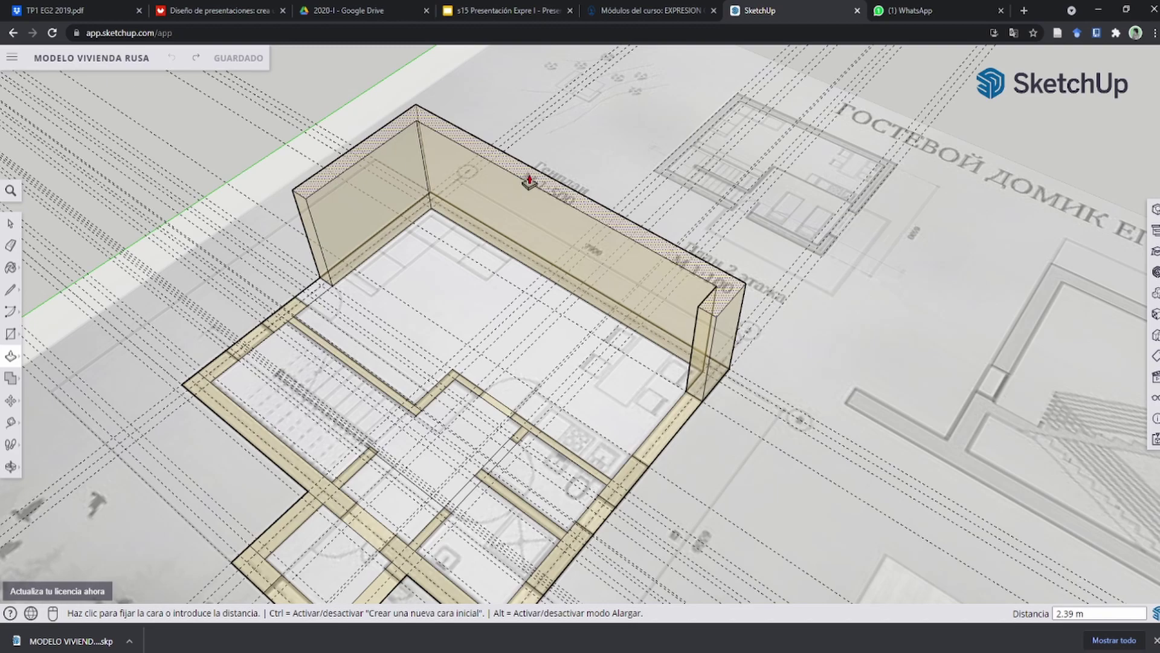
text(5.3)
key(Return)
scroll(650, 386, up, 3)
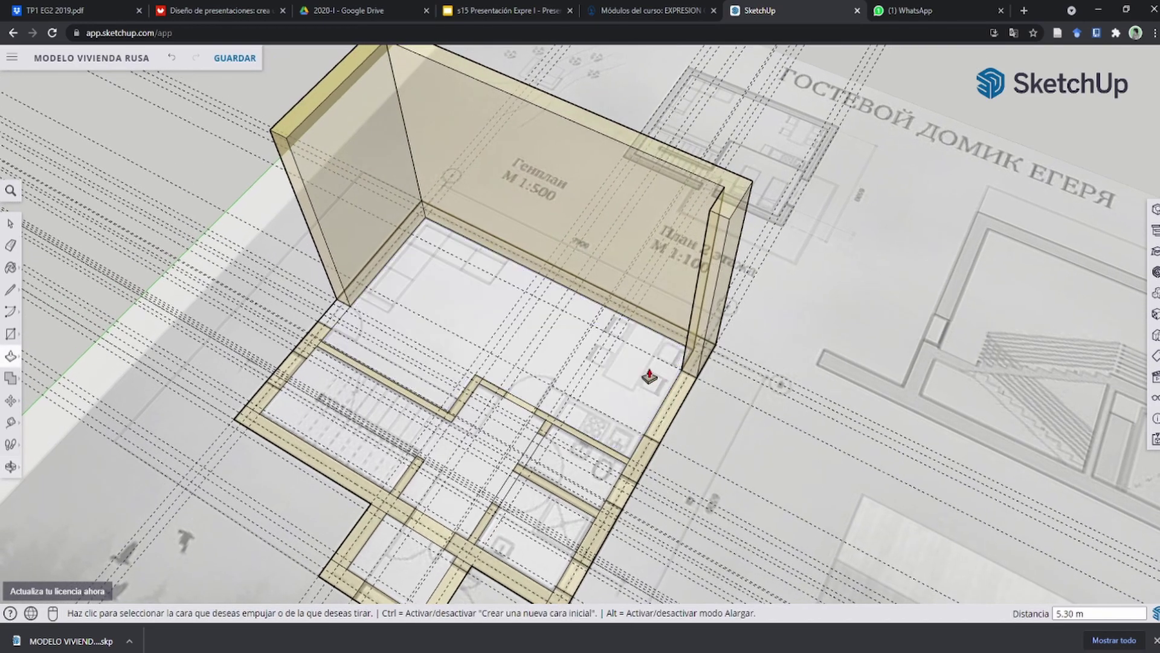
scroll(640, 378, up, 3)
Pull the small pier face up to 2.15 m.
key(space)
scroll(552, 345, down, 3)
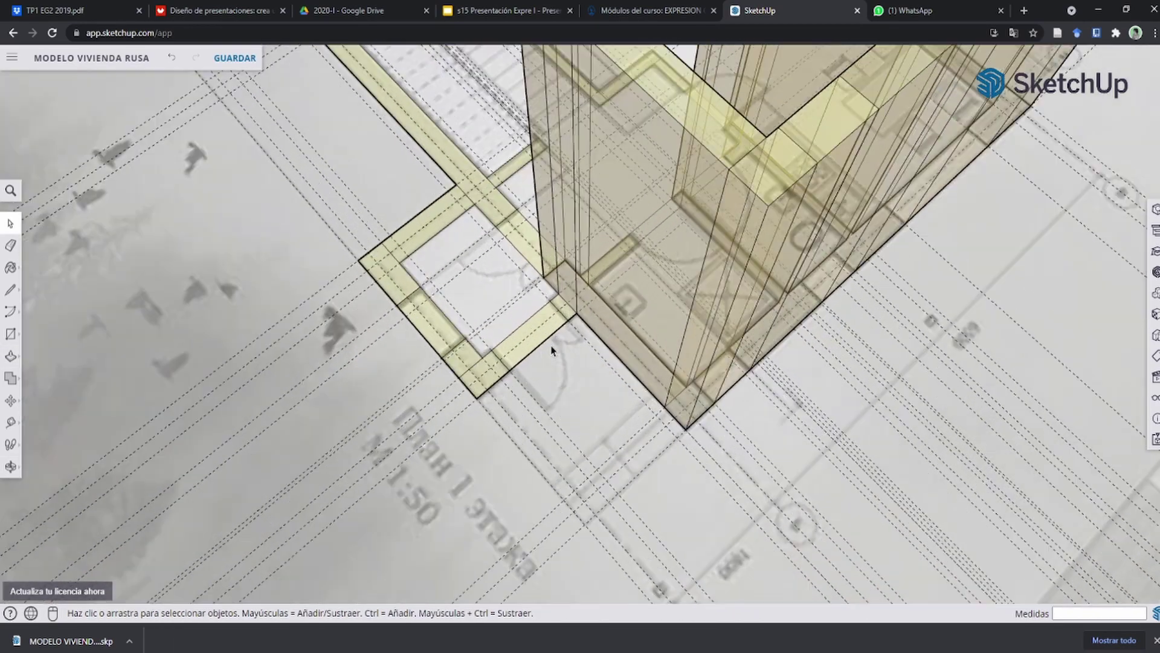
scroll(598, 332, down, 2)
scroll(624, 303, down, 3)
scroll(647, 307, down, 2)
scroll(648, 308, up, 1)
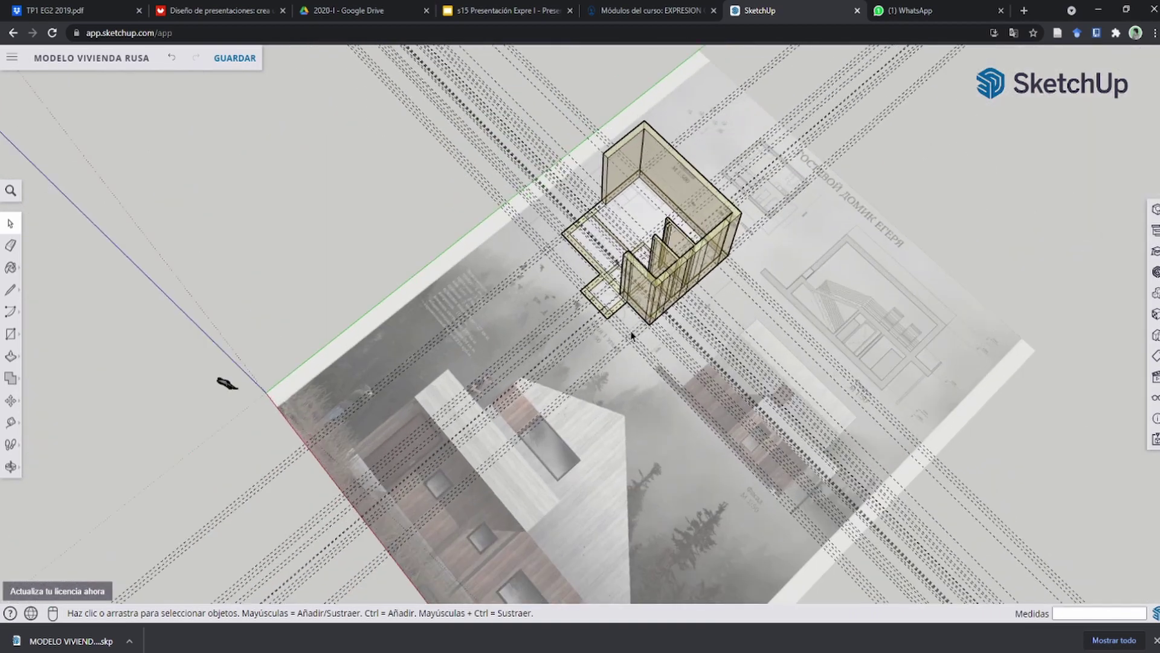
scroll(595, 305, up, 3)
scroll(600, 269, up, 2)
scroll(615, 252, up, 2)
scroll(623, 284, down, 2)
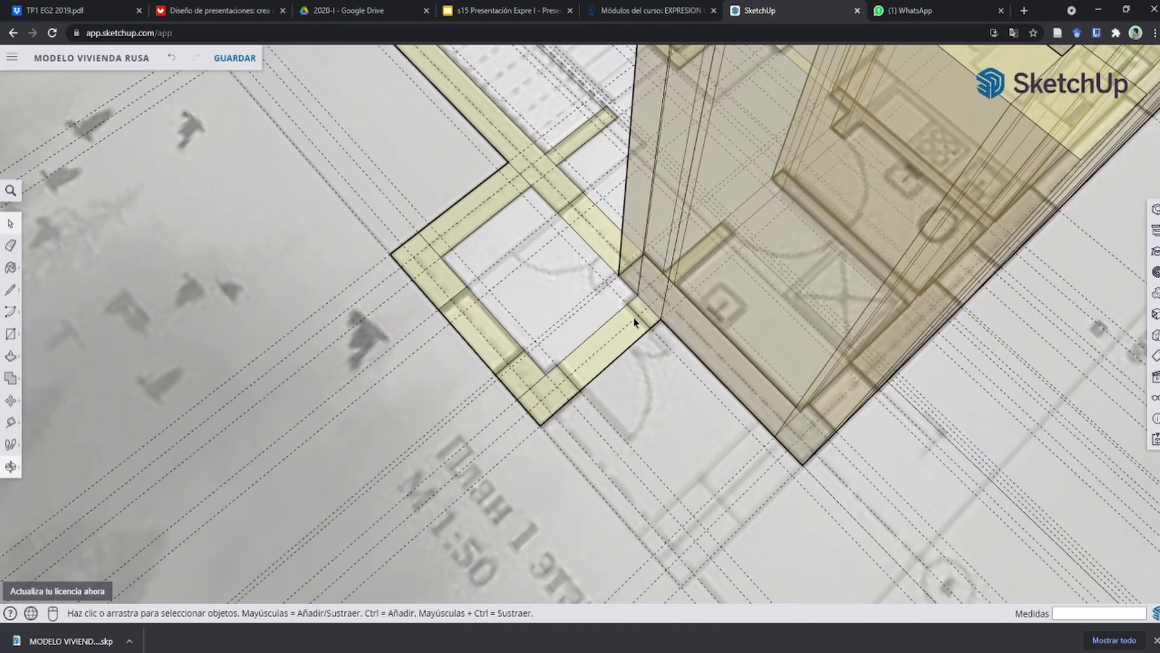
scroll(695, 326, up, 3)
key(p)
click(11, 193)
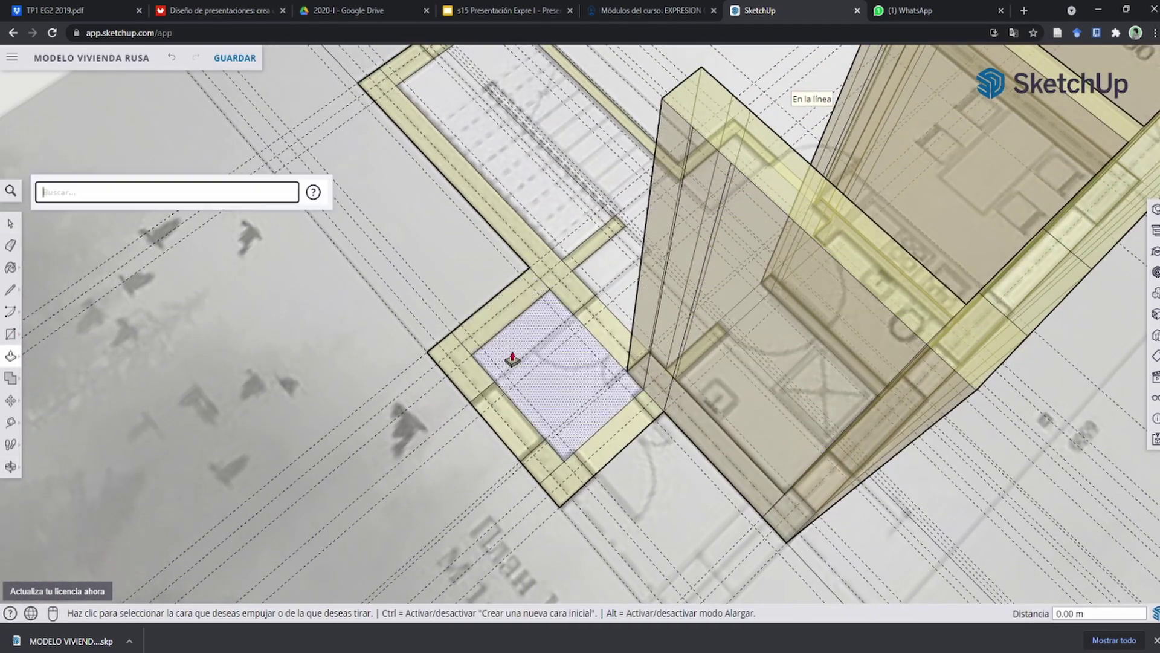
click(517, 345)
mouse_move(518, 342)
middle_down()
mouse_move(630, 336)
mouse_move(623, 303)
middle_up()
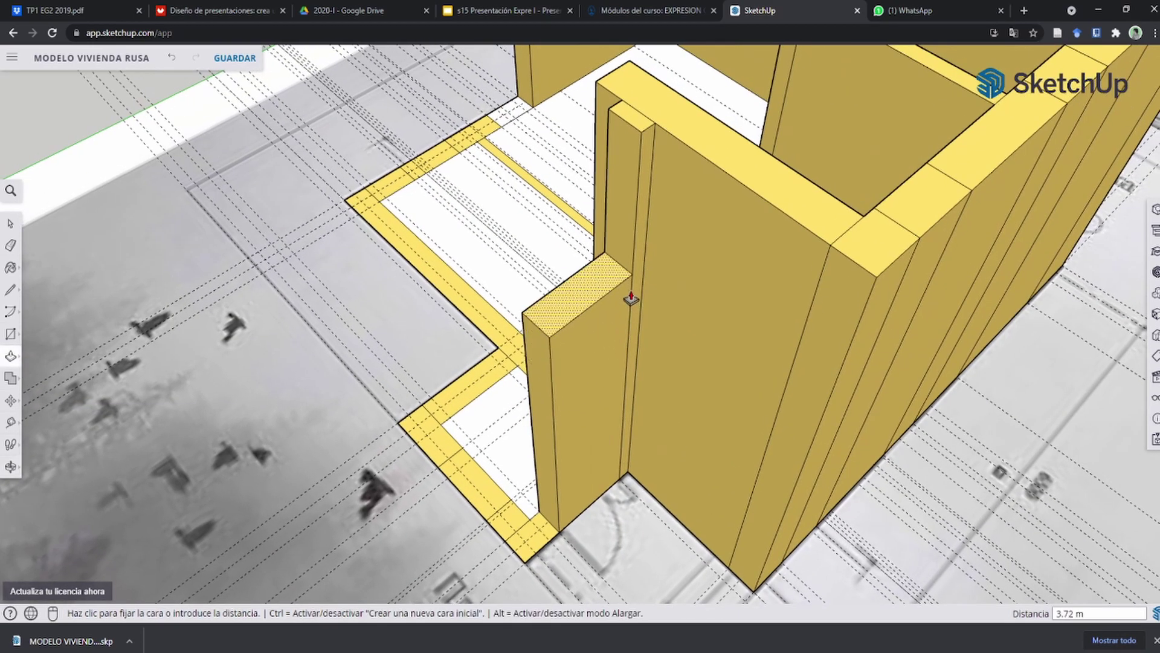
key(Return)
Raise the pier's top to the wall top and orbit around the building.
mouse_move(611, 400)
middle_down()
mouse_move(568, 321)
mouse_move(596, 317)
mouse_move(601, 491)
mouse_move(622, 388)
middle_up()
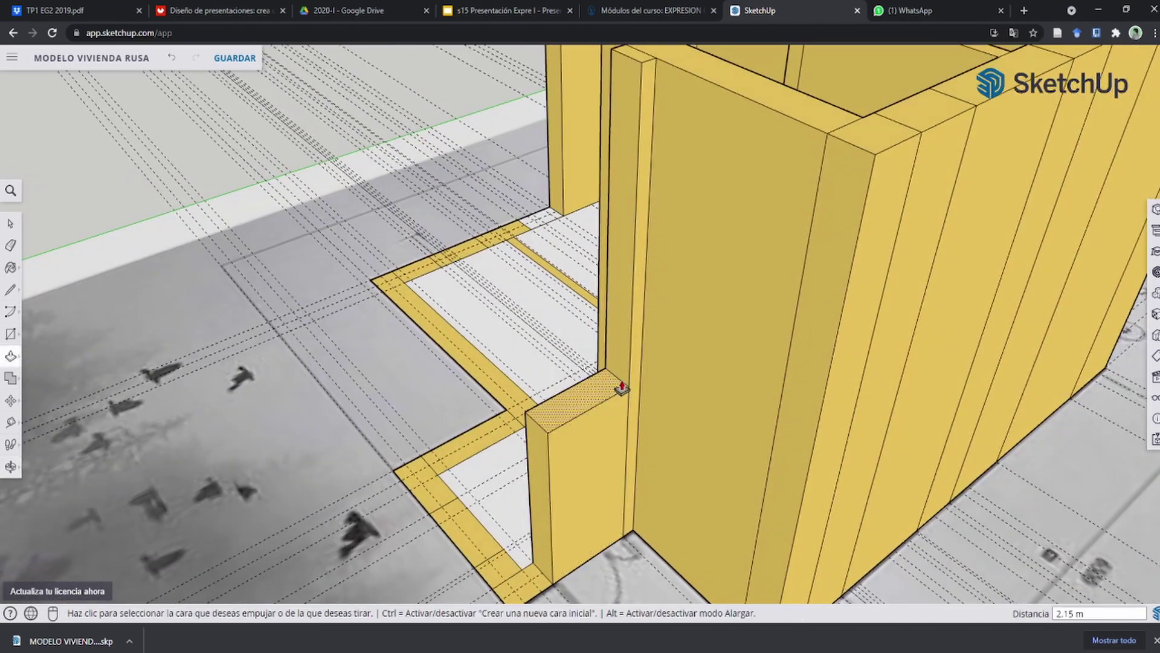
click(605, 391)
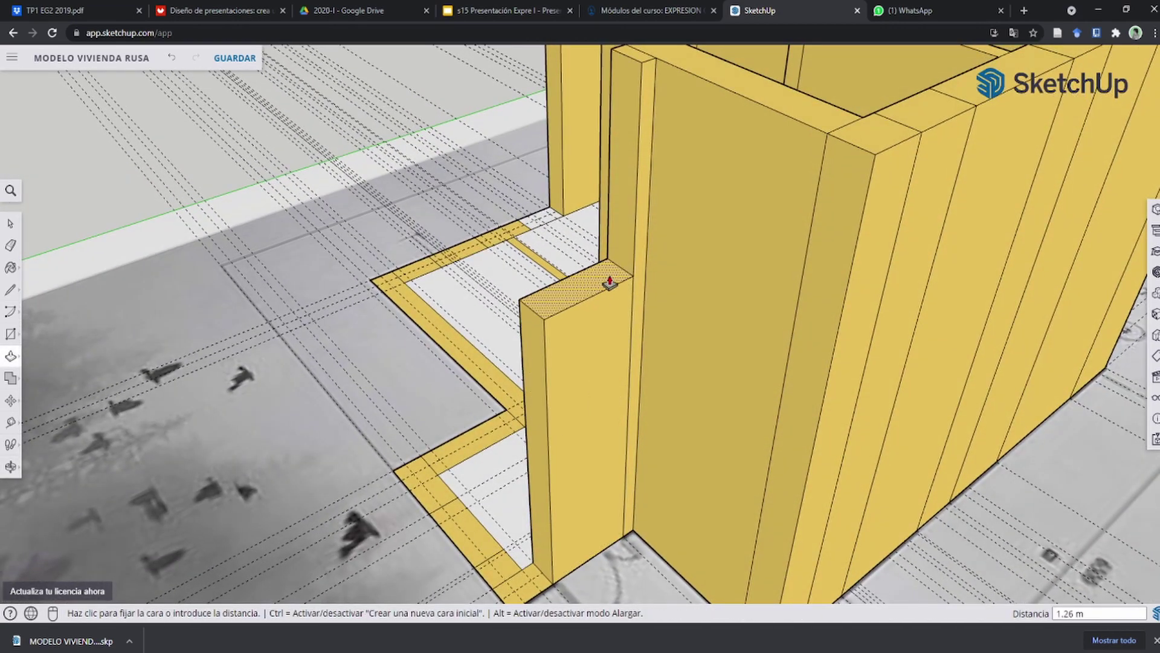
click(654, 64)
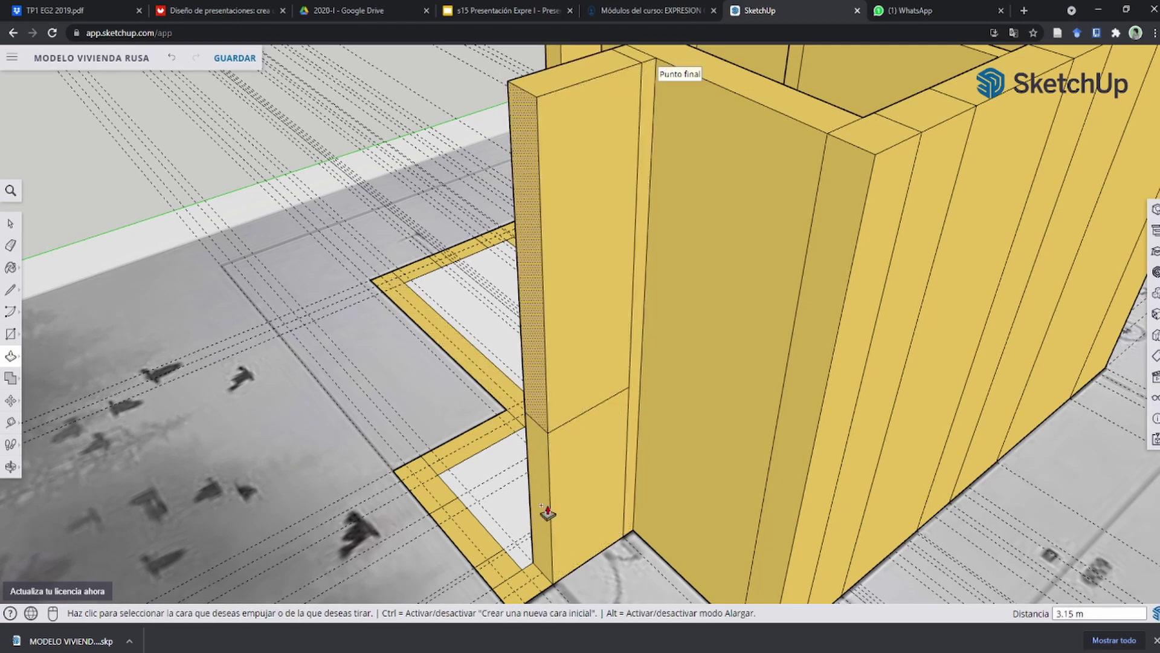
scroll(548, 513, down, 10)
middle_drag(537, 428, 492, 370)
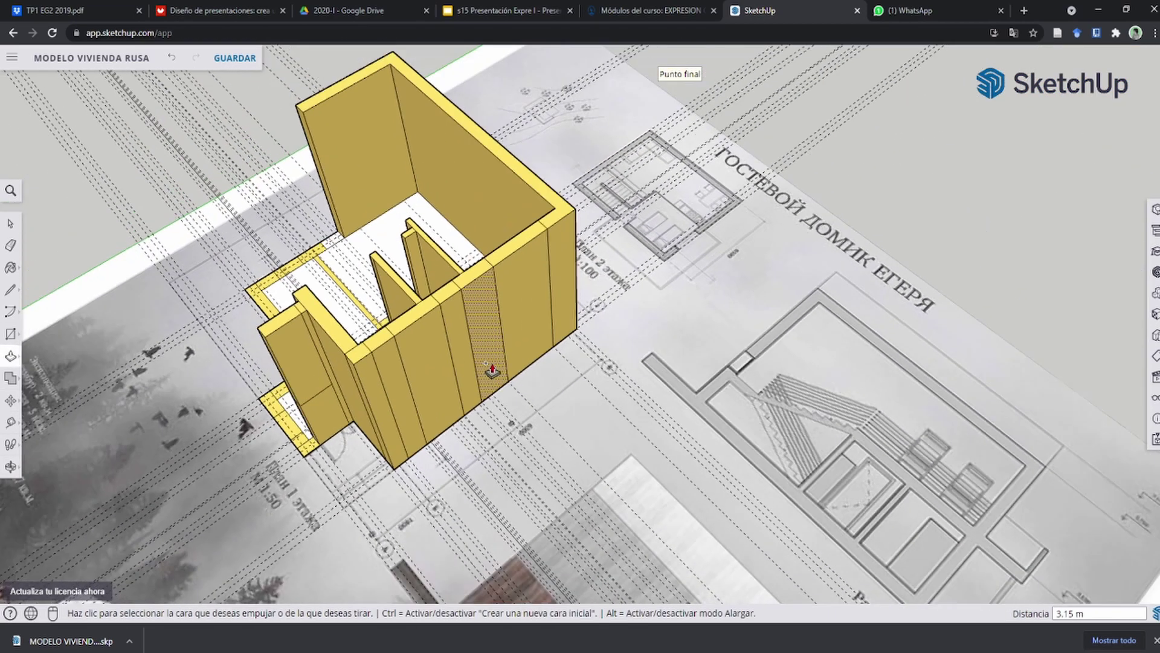
scroll(492, 370, down, 2)
scroll(480, 400, up, 5)
middle_drag(394, 469, 406, 183)
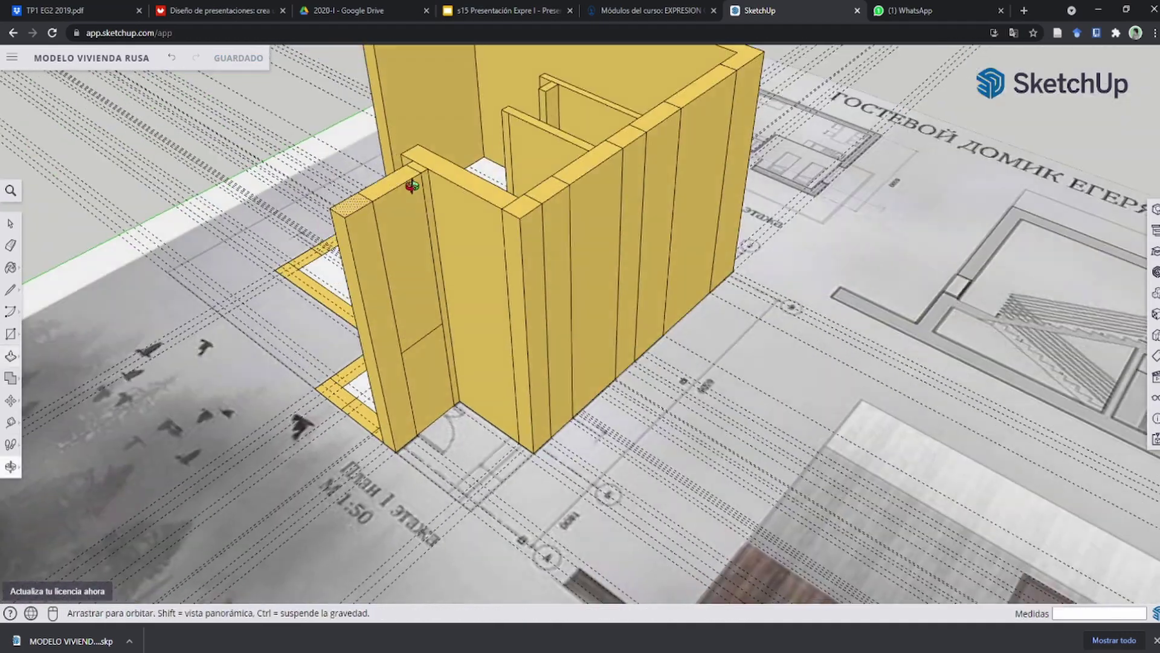
Place Tape Measure guides from the window positions on the yellow wall facade.
middle_drag(510, 446, 549, 358)
key(t)
scroll(751, 430, up, 5)
scroll(565, 461, up, 5)
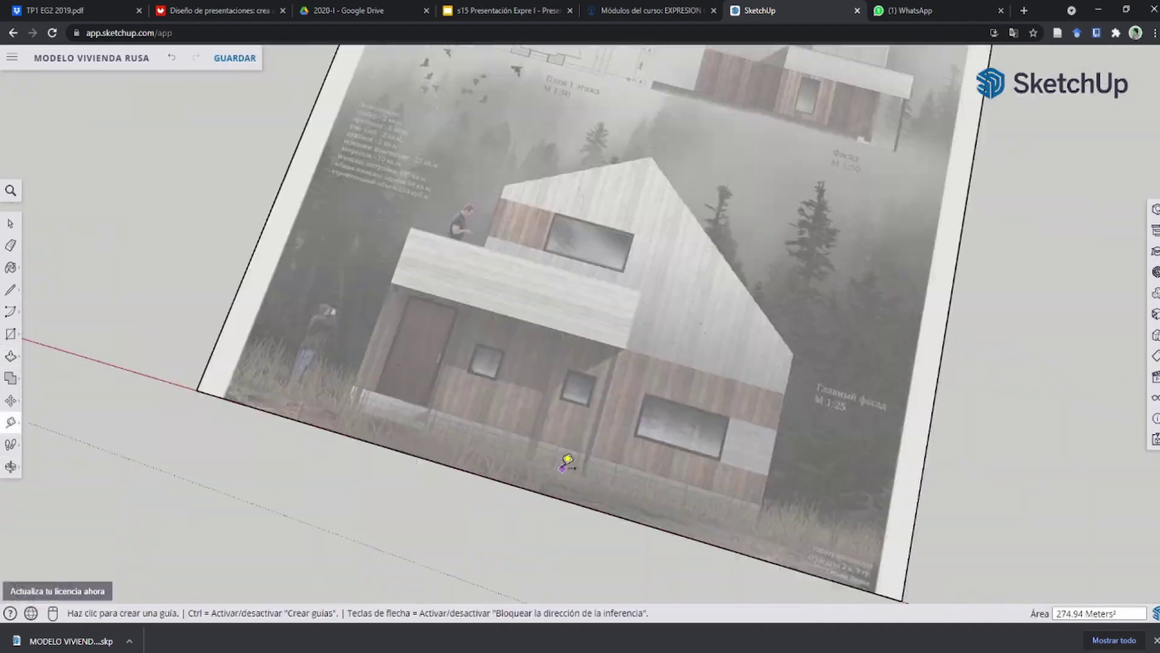
scroll(443, 458, up, 5)
click(449, 444)
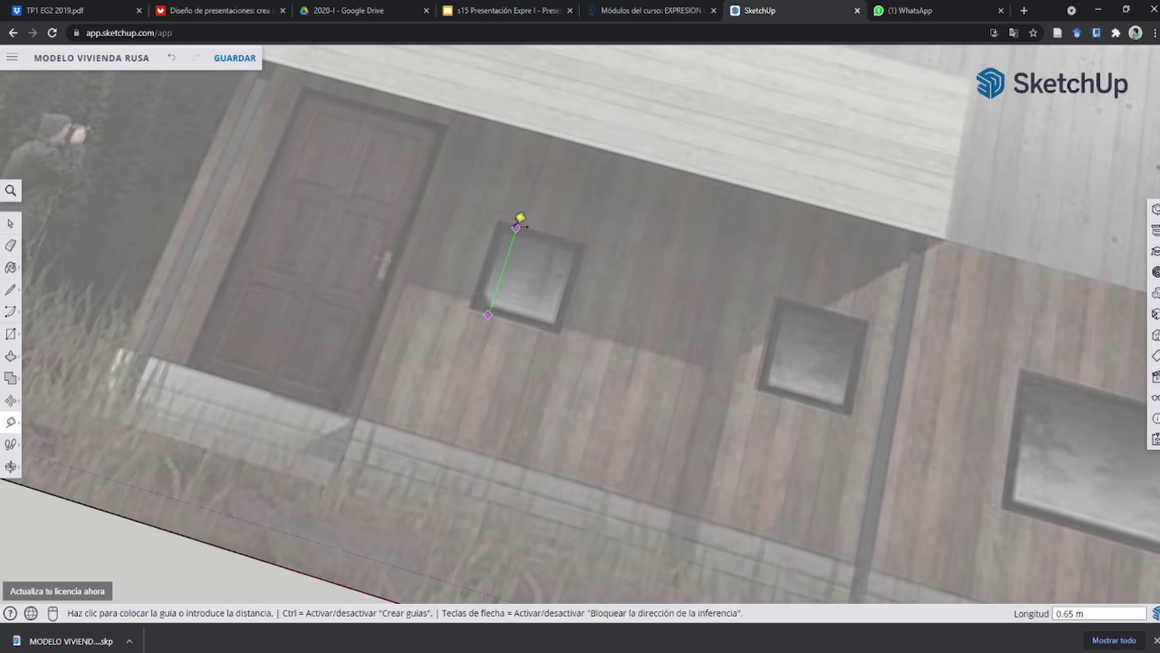
scroll(521, 218, down, 2)
scroll(549, 273, down, 5)
middle_drag(549, 273, 511, 209)
scroll(511, 209, down, 3)
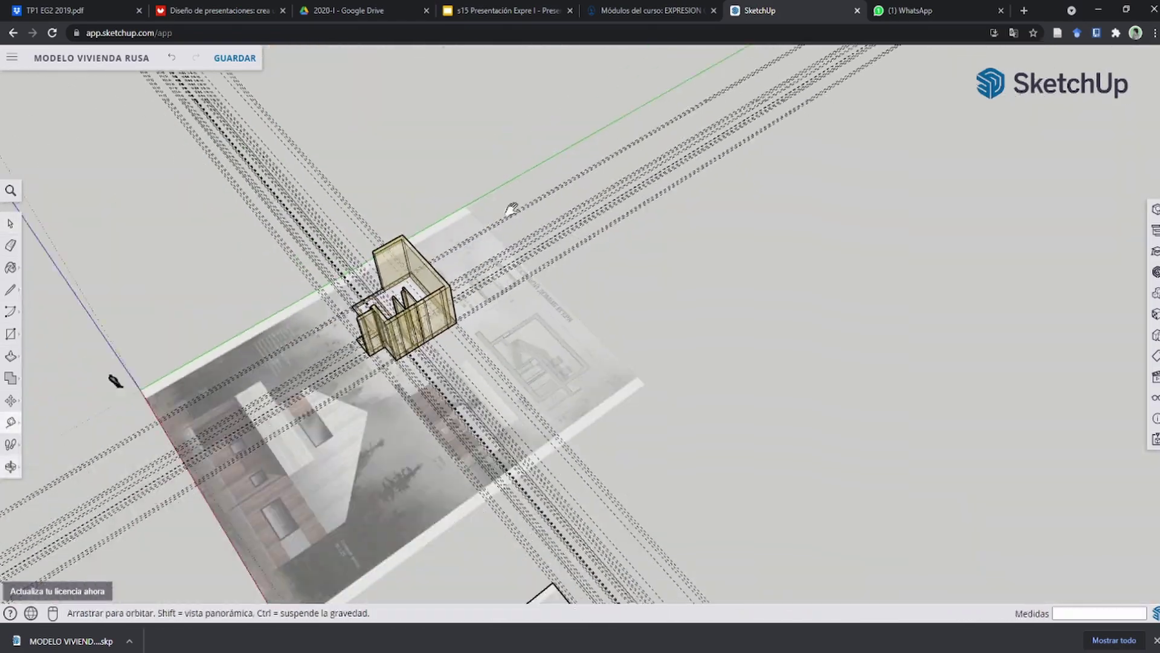
scroll(511, 209, up, 8)
scroll(441, 362, up, 3)
scroll(440, 336, up, 2)
scroll(472, 326, up, 2)
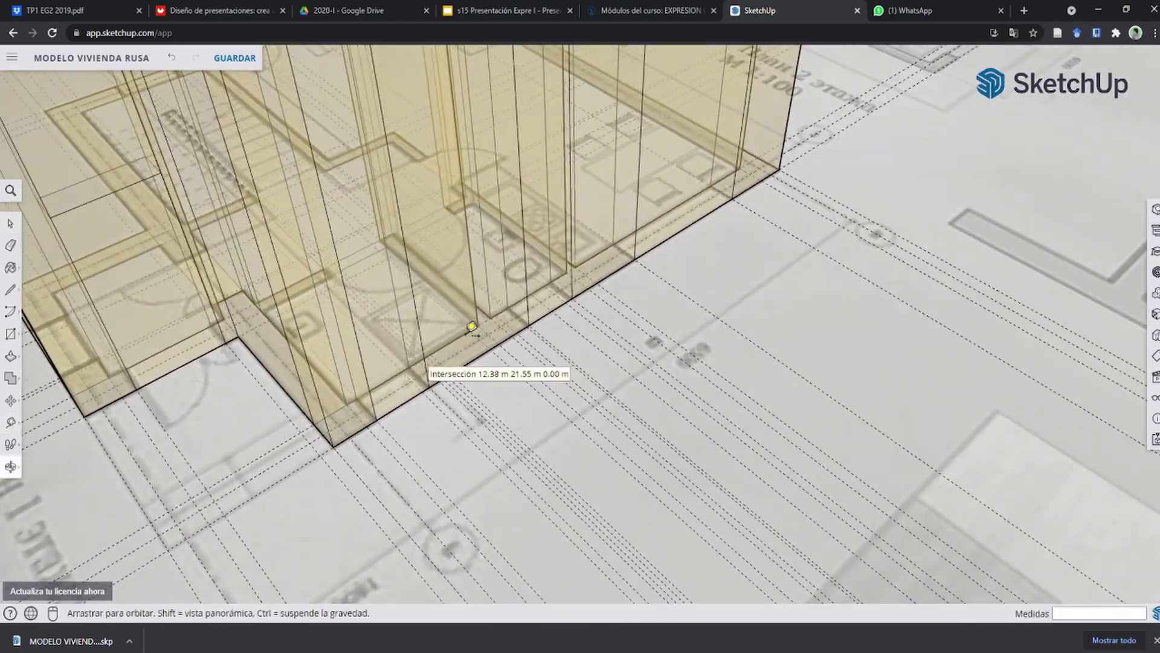
scroll(445, 242, up, 2)
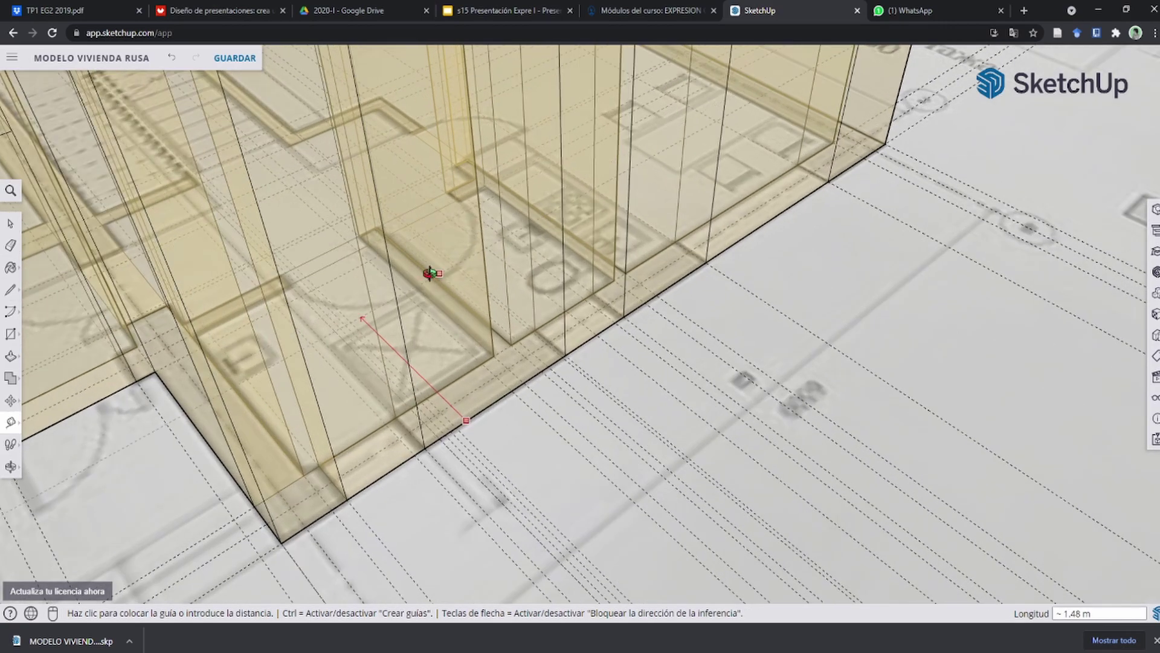
Face the yellow wall and set the first corner of a 0.65 m square window rectangle.
middle_drag(428, 265, 453, 177)
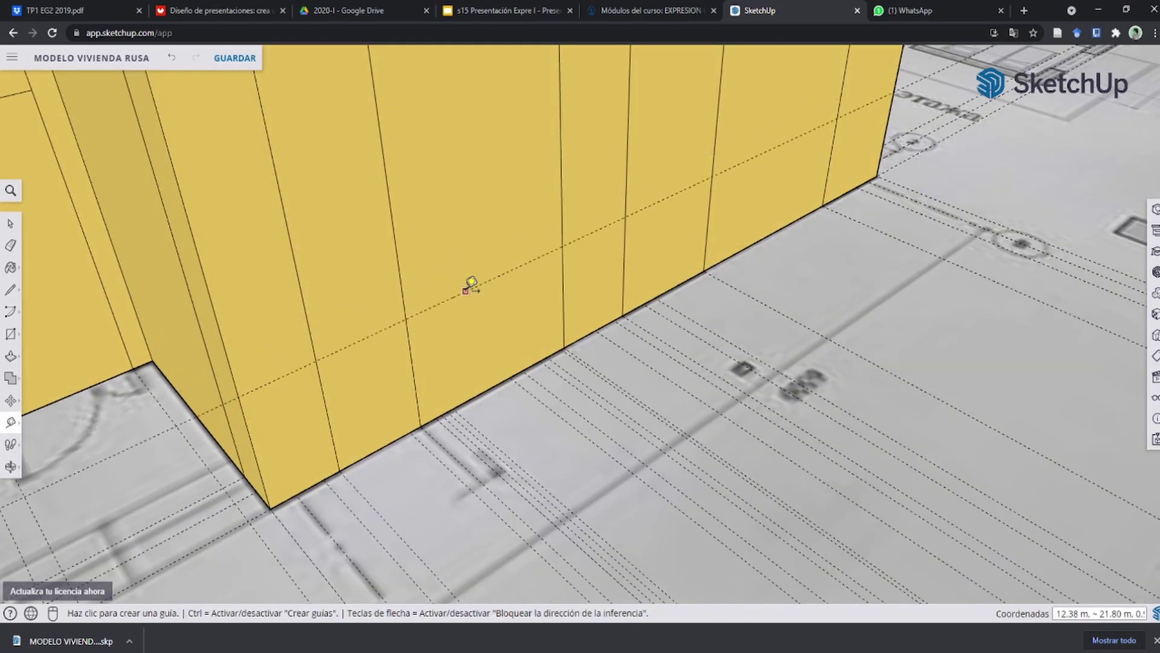
scroll(488, 208, down, 6)
middle_drag(492, 238, 494, 326)
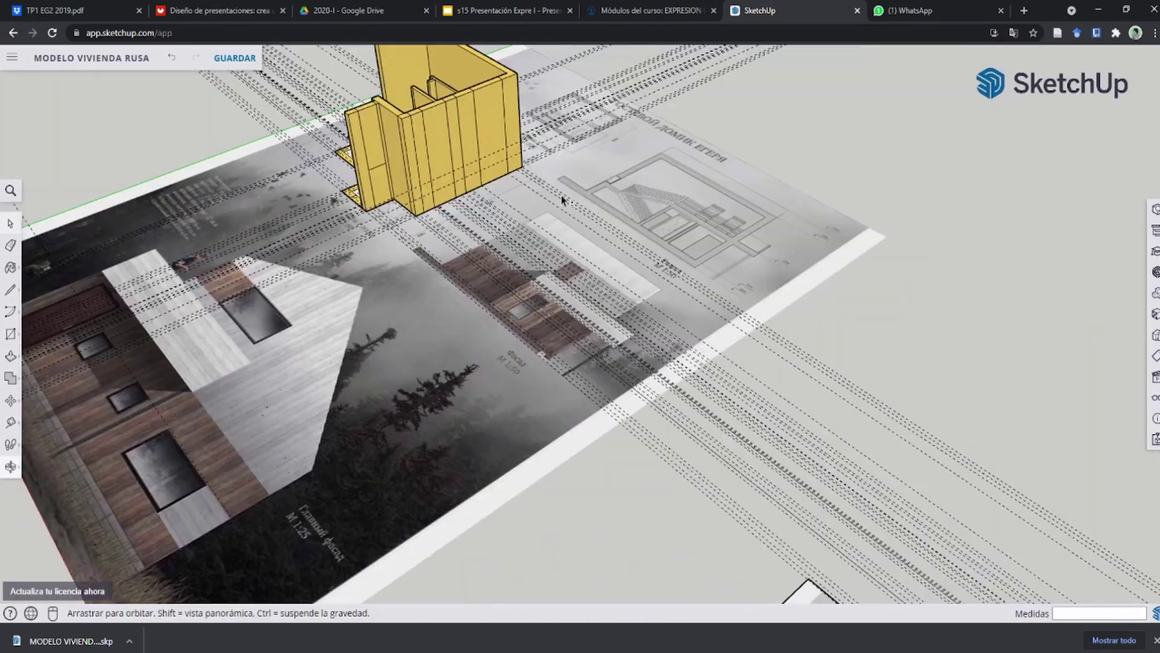
scroll(494, 327, up, 5)
scroll(461, 461, up, 4)
scroll(562, 249, up, 3)
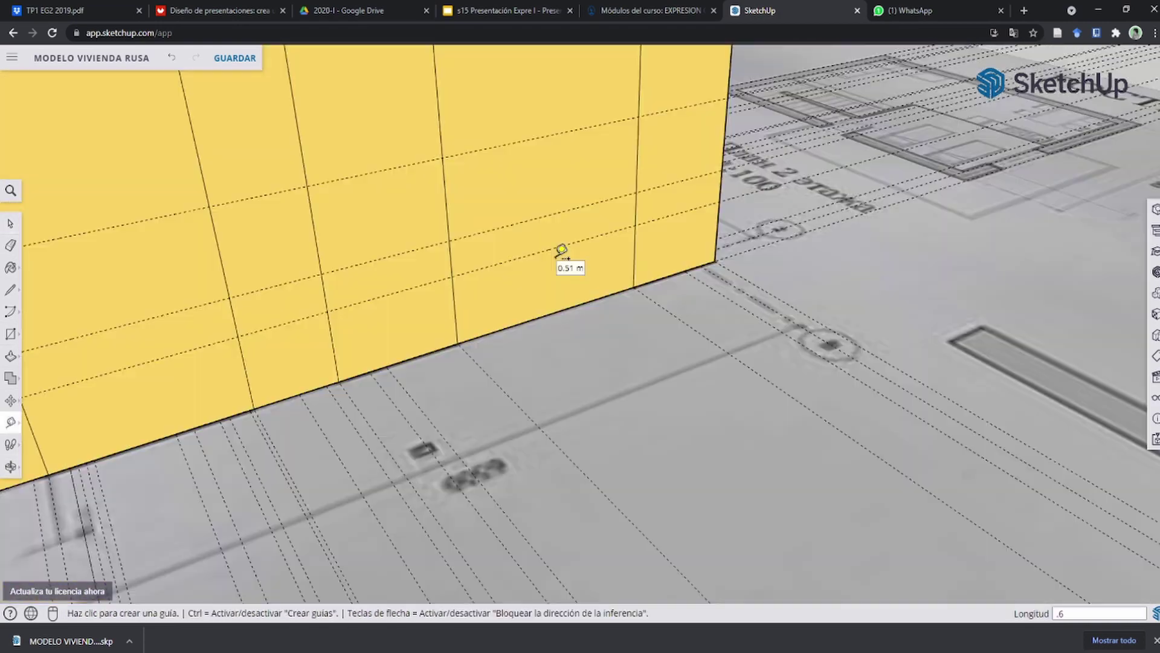
middle_drag(568, 210, 578, 248)
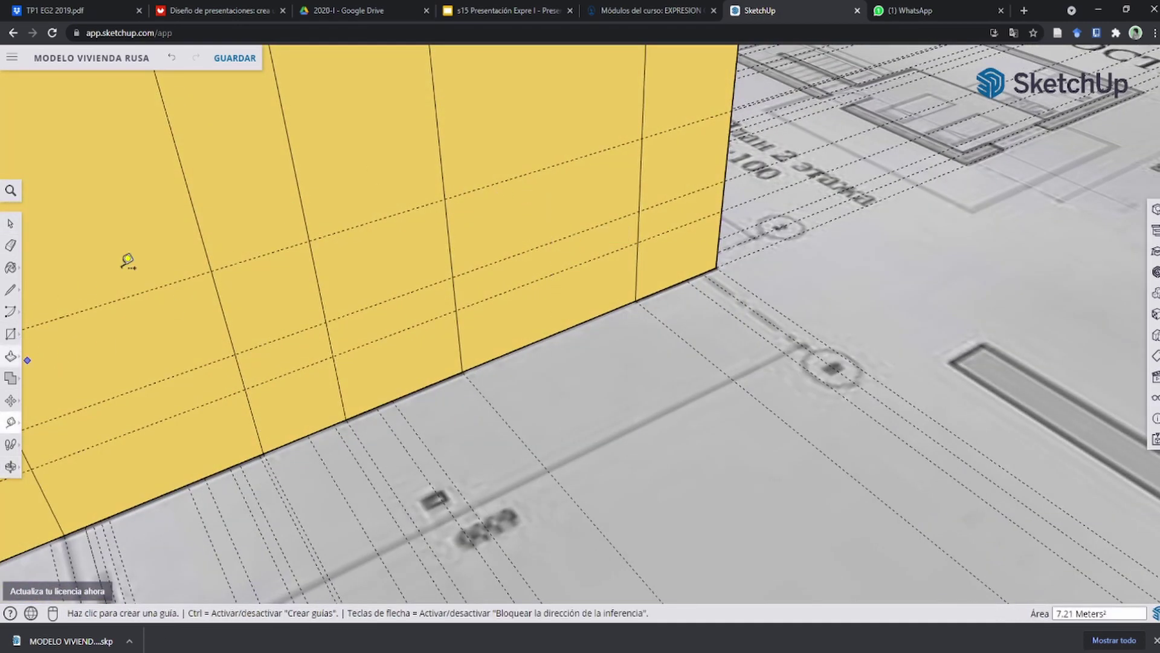
middle_drag(549, 265, 597, 200)
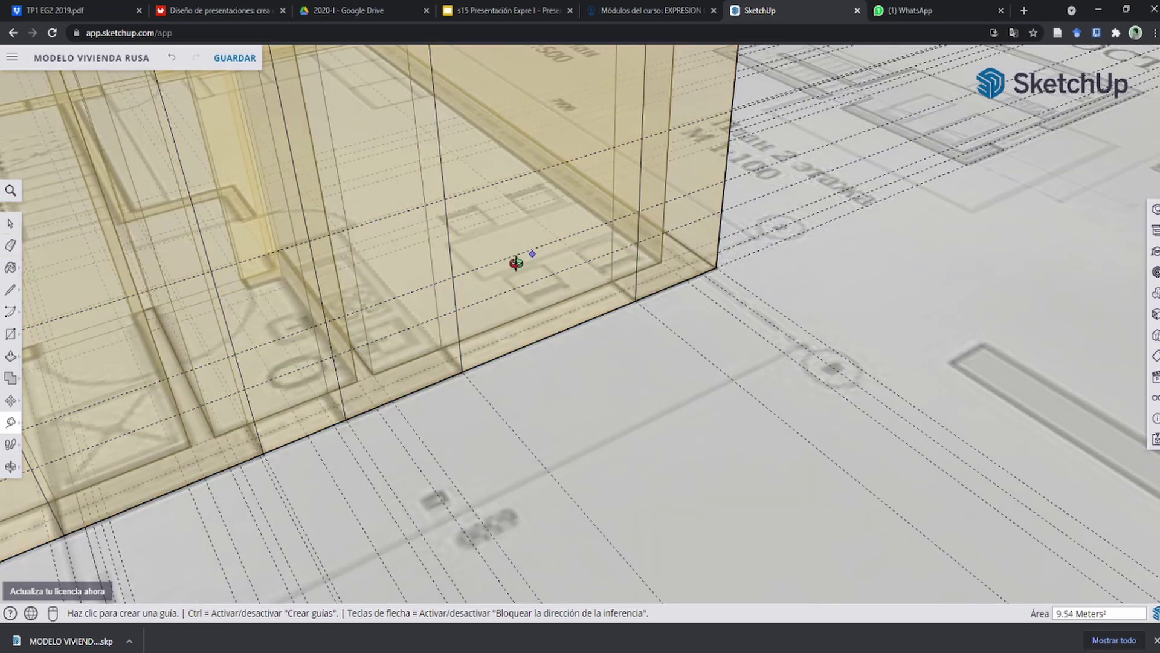
key(r)
click(427, 319)
mouse_move(426, 319)
middle_down()
mouse_move(540, 251)
mouse_move(462, 181)
mouse_move(459, 129)
mouse_move(448, 163)
mouse_move(335, 269)
mouse_move(336, 324)
mouse_move(446, 270)
mouse_move(474, 233)
mouse_move(429, 194)
middle_up()
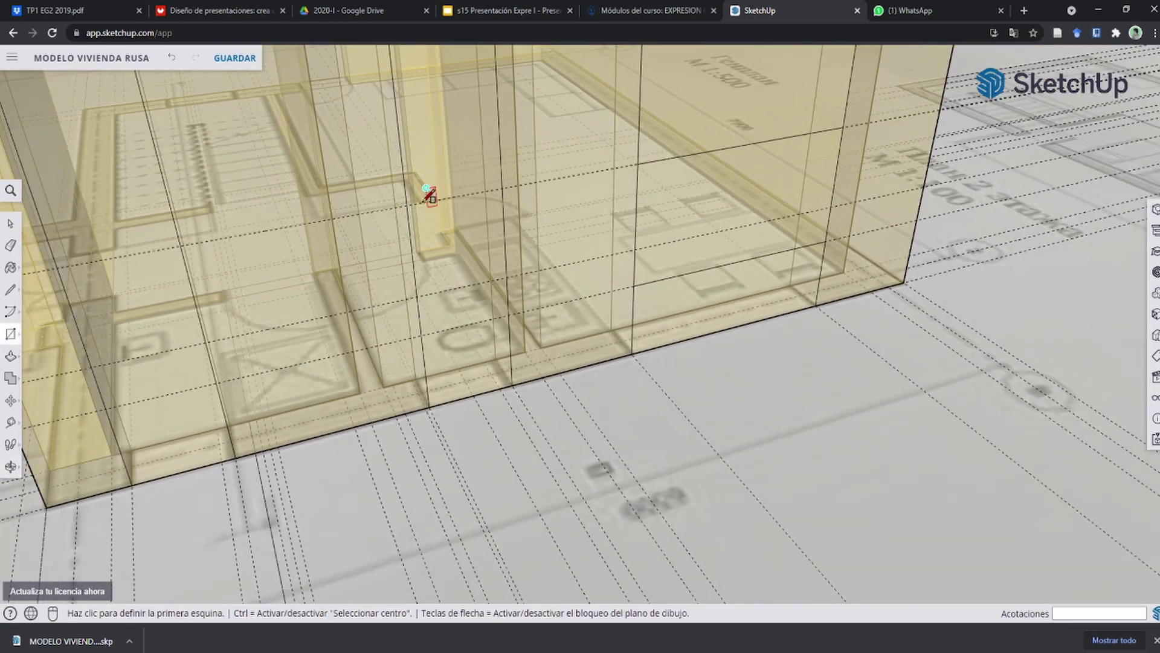
Complete the 0.65 m × 0.65 m square window outline on the wall.
click(508, 276)
middle_drag(507, 277, 357, 272)
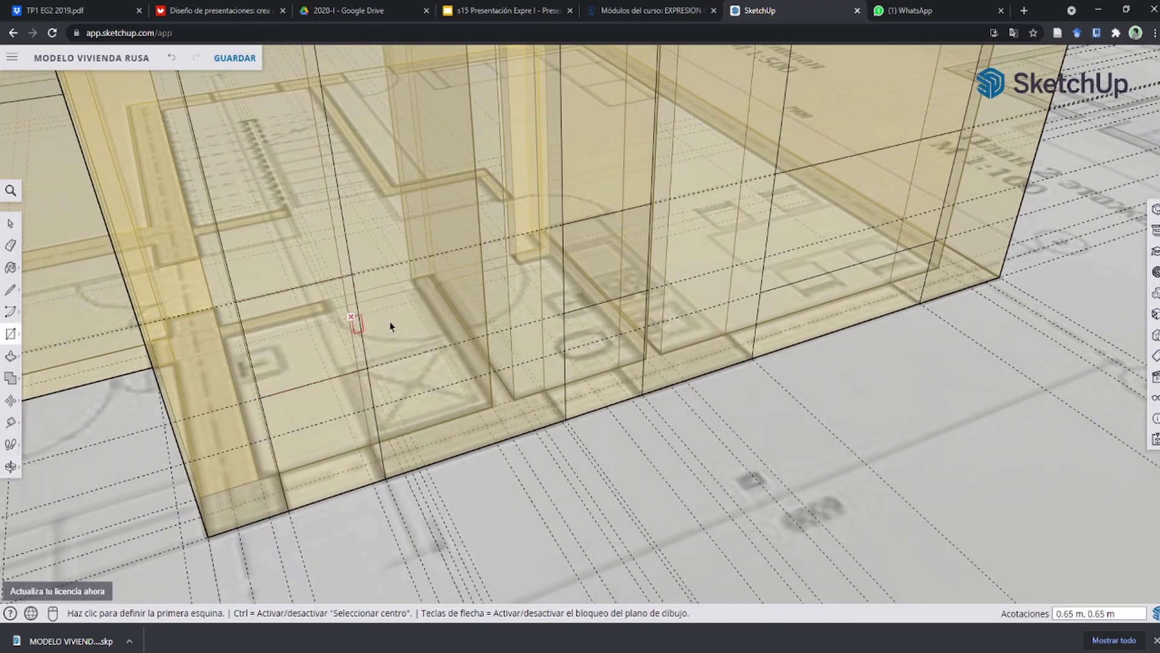
key(space)
Push the first window face through the yellow wall with Push/Pull.
middle_drag(390, 326, 546, 398)
scroll(681, 259, up, 5)
mouse_move(682, 264)
middle_down()
mouse_move(683, 278)
mouse_move(653, 289)
middle_up()
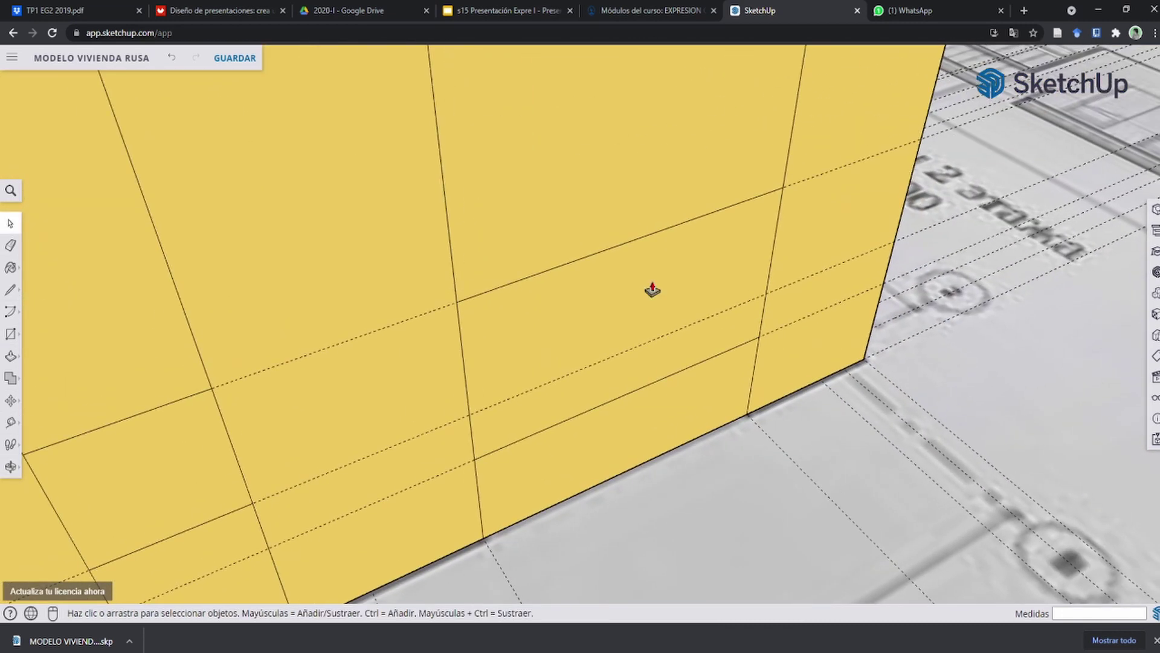
key(p)
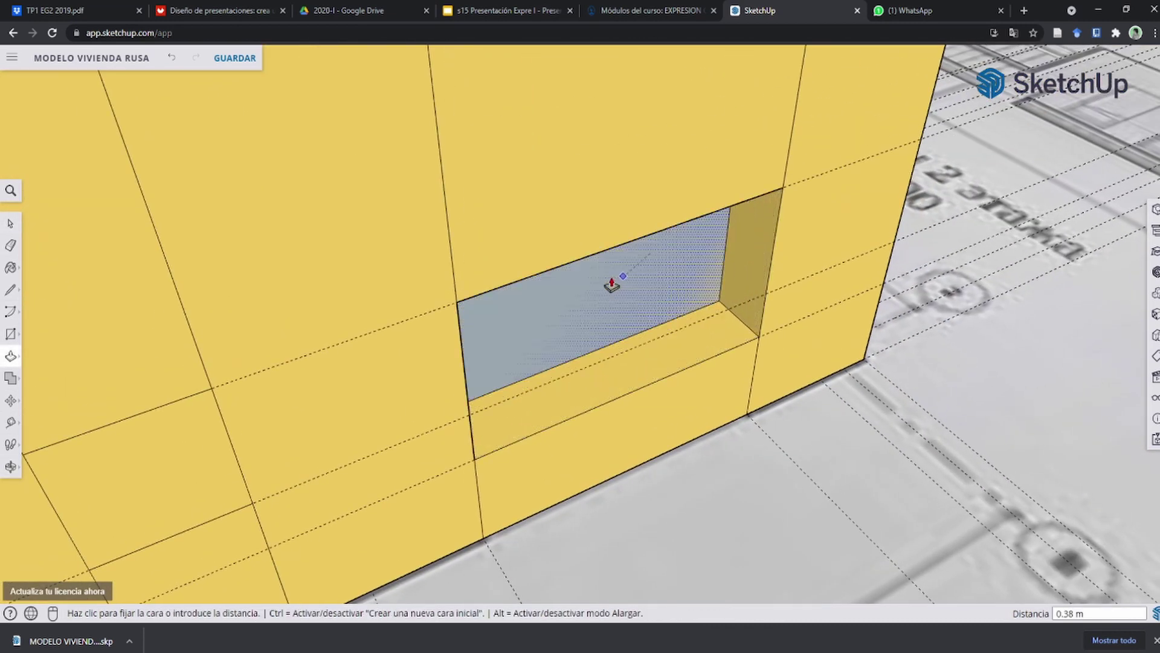
click(607, 283)
mouse_move(581, 332)
middle_down()
mouse_move(552, 390)
mouse_move(551, 345)
mouse_move(414, 245)
mouse_move(881, 552)
mouse_move(611, 248)
middle_up()
scroll(610, 248, down, 3)
scroll(631, 295, down, 3)
scroll(631, 295, down, 3)
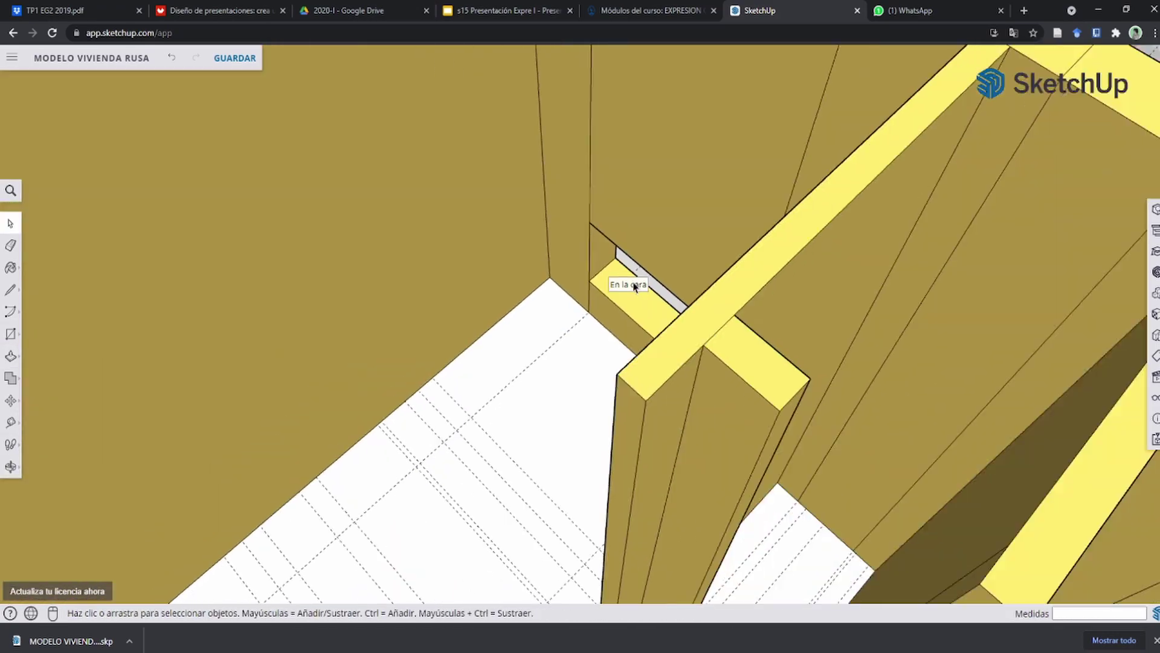
mouse_move(631, 295)
middle_down()
mouse_move(459, 350)
mouse_move(500, 321)
mouse_move(562, 427)
middle_up()
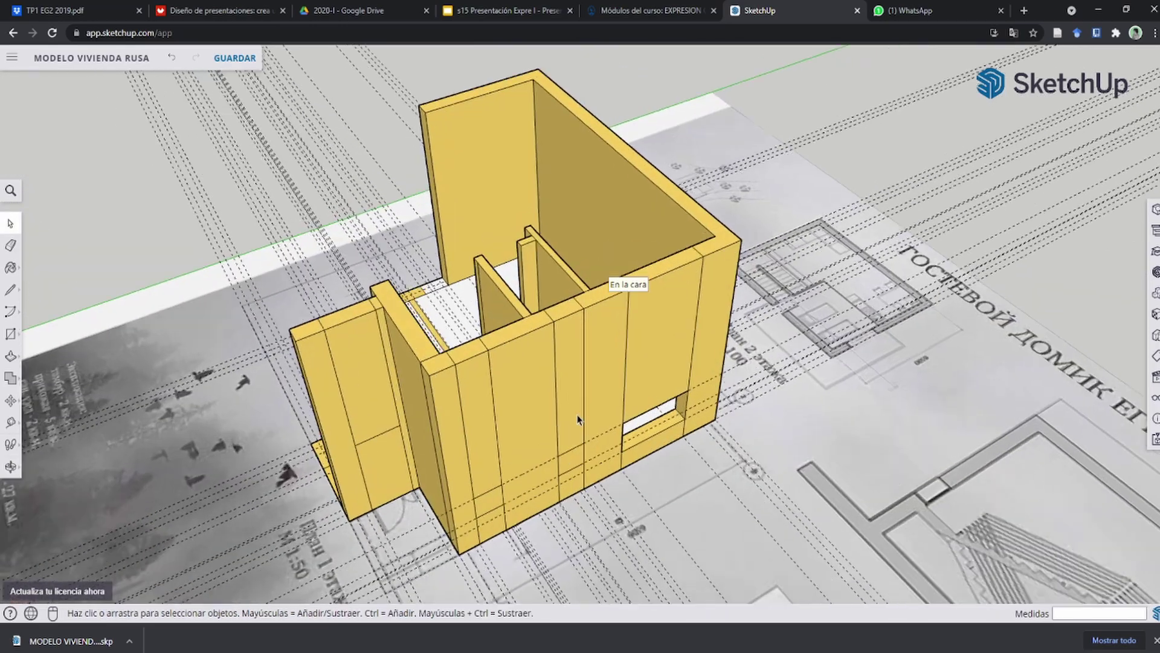
scroll(567, 510, up, 5)
scroll(594, 413, down, 2)
Push the next, recessed window face through the wall and return to Select.
click(493, 434)
middle_drag(494, 434, 238, 358)
scroll(238, 358, up, 3)
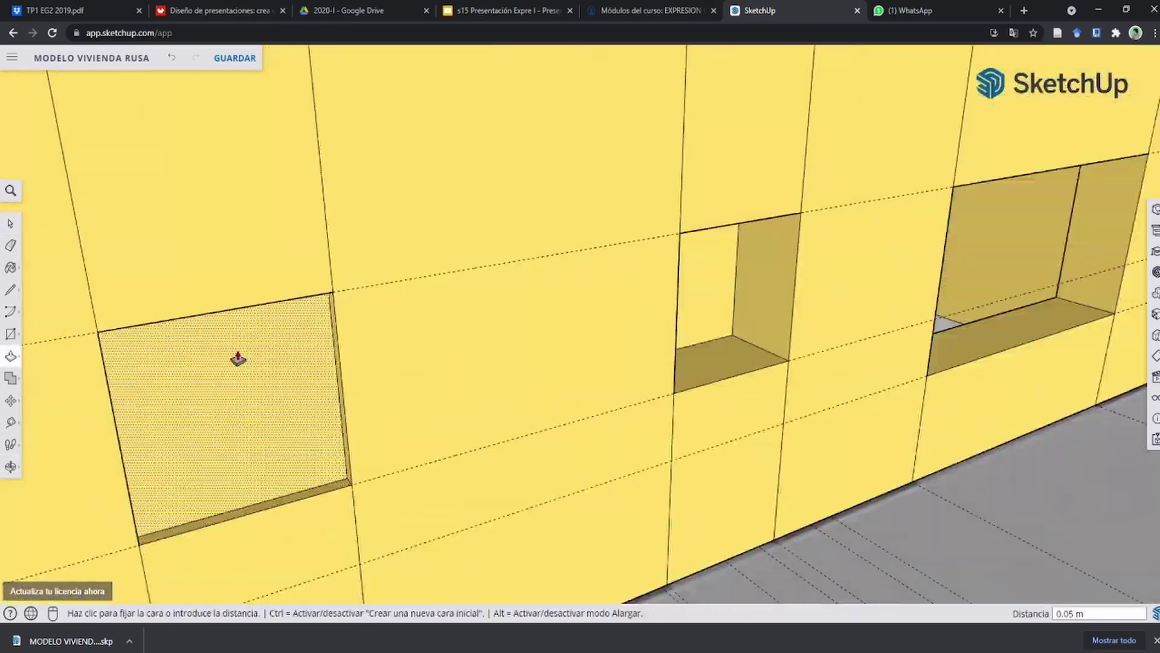
click(233, 358)
mouse_move(556, 354)
middle_down()
mouse_move(574, 387)
mouse_move(459, 284)
middle_up()
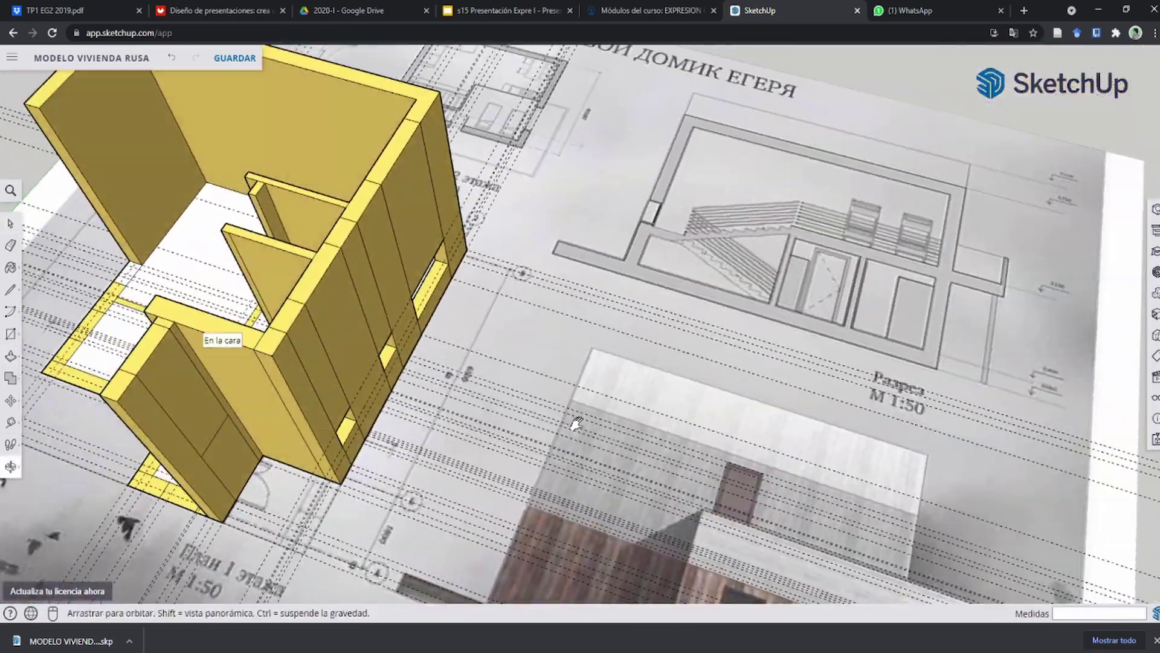
scroll(448, 272, up, 3)
key(space)
From a near top-down view, start measuring a 0.33 m guide on the facade drawing.
scroll(447, 271, down, 10)
middle_drag(387, 236, 398, 242)
scroll(398, 242, up, 3)
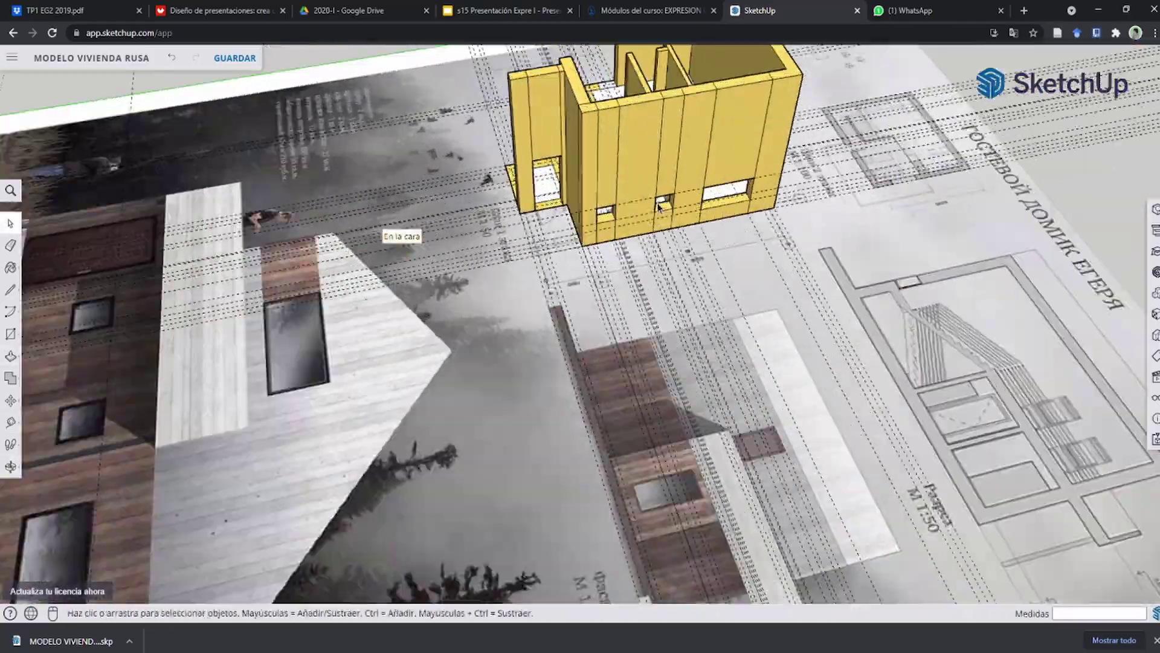
scroll(652, 254, down, 3)
scroll(605, 290, up, 3)
mouse_move(651, 254)
middle_down()
mouse_move(604, 290)
mouse_move(544, 297)
mouse_move(581, 345)
middle_up()
scroll(574, 290, up, 3)
key(t)
scroll(544, 297, up, 5)
Measure the window sill height on the facade image with Tape Measure guides.
click(556, 313)
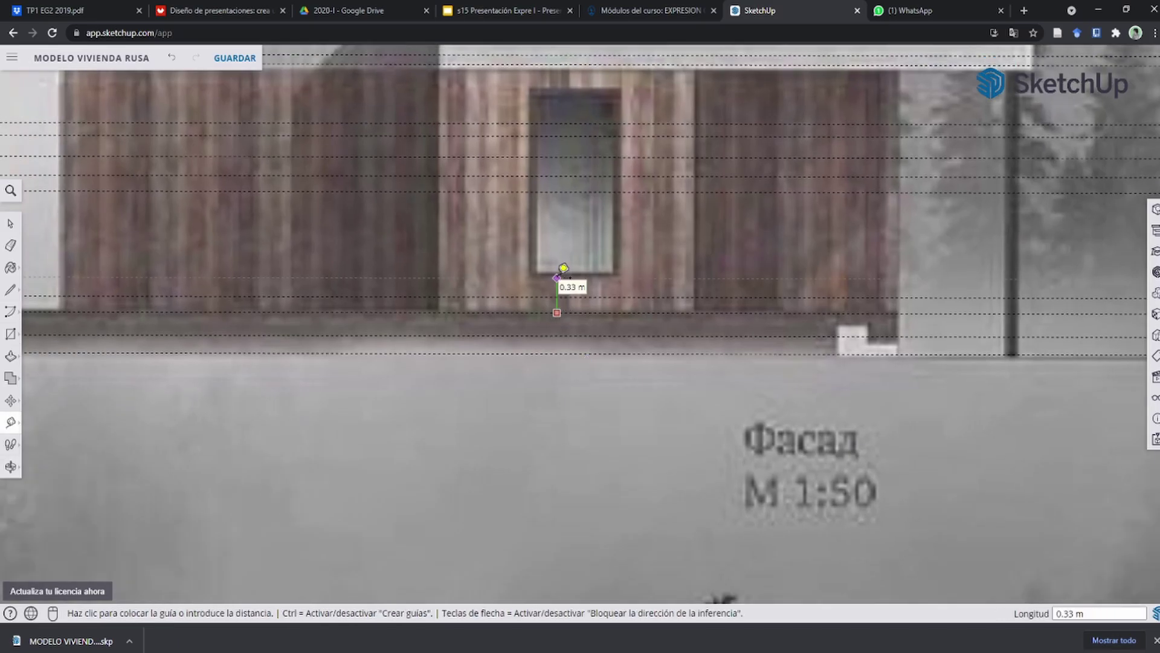
key(space)
scroll(440, 245, down, 5)
mouse_move(440, 244)
middle_down()
mouse_move(519, 284)
mouse_move(745, 196)
middle_up()
scroll(532, 287, up, 2)
scroll(745, 196, up, 3)
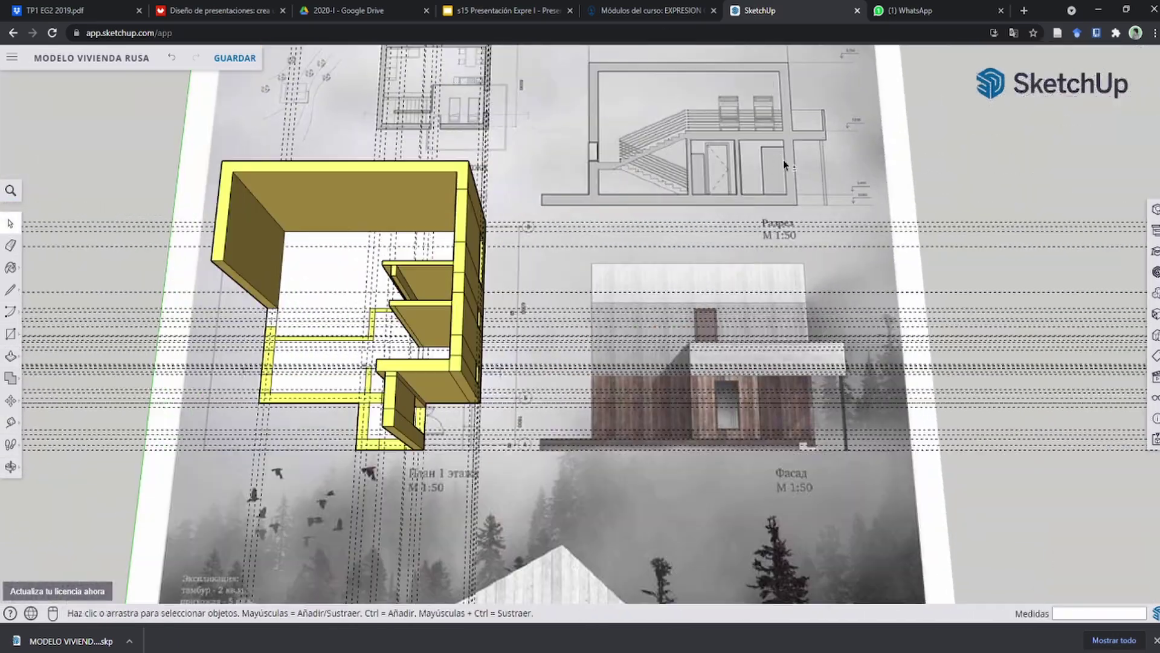
scroll(784, 160, up, 2)
scroll(770, 343, up, 2)
scroll(770, 343, up, 1)
scroll(734, 452, up, 2)
key(t)
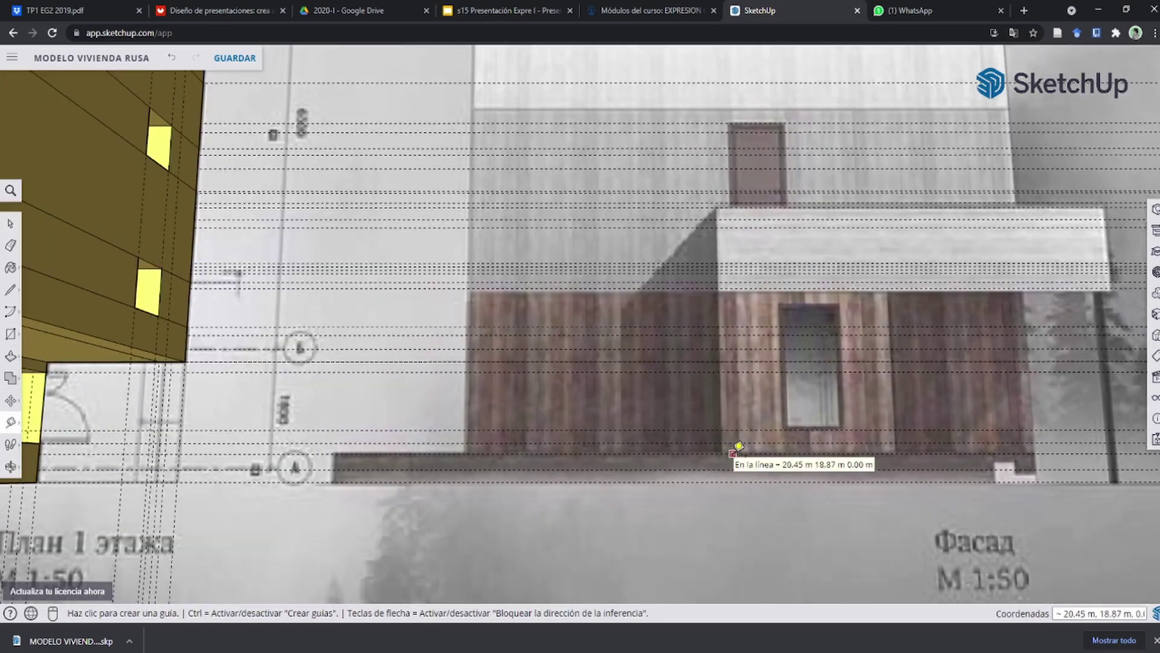
scroll(715, 259, up, 2)
key(space)
scroll(715, 259, down, 10)
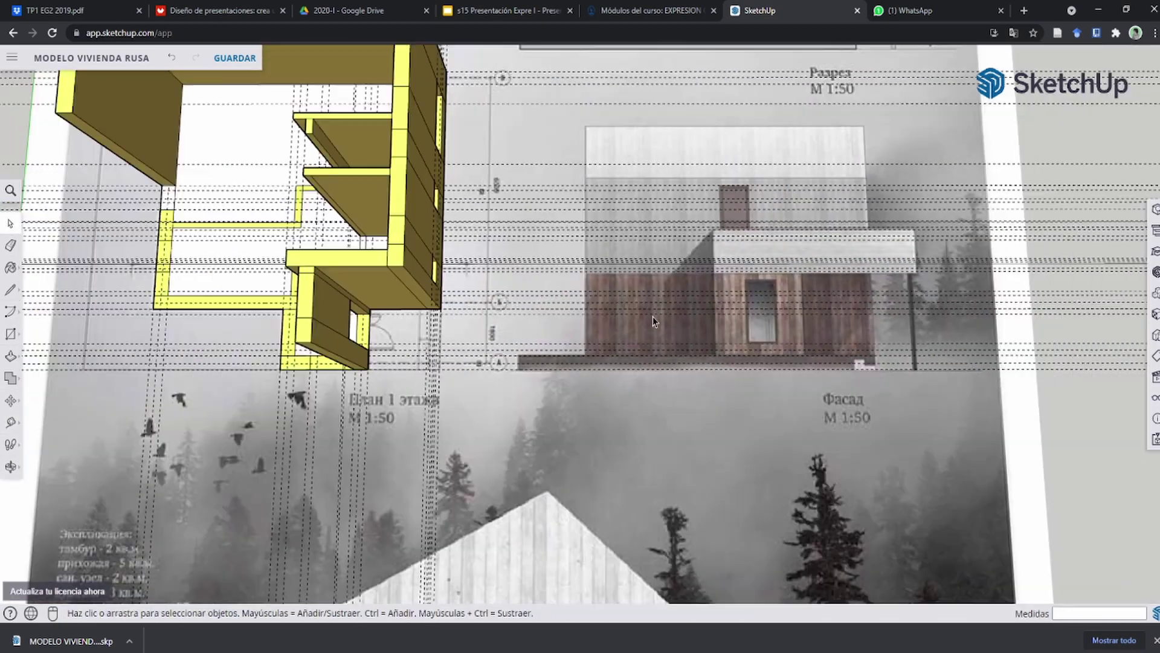
middle_drag(715, 259, 544, 242)
Pull an entrance wall outline up from the floor plan into a tall column.
key(p)
click(531, 363)
scroll(542, 211, up, 2)
scroll(544, 242, down, 2)
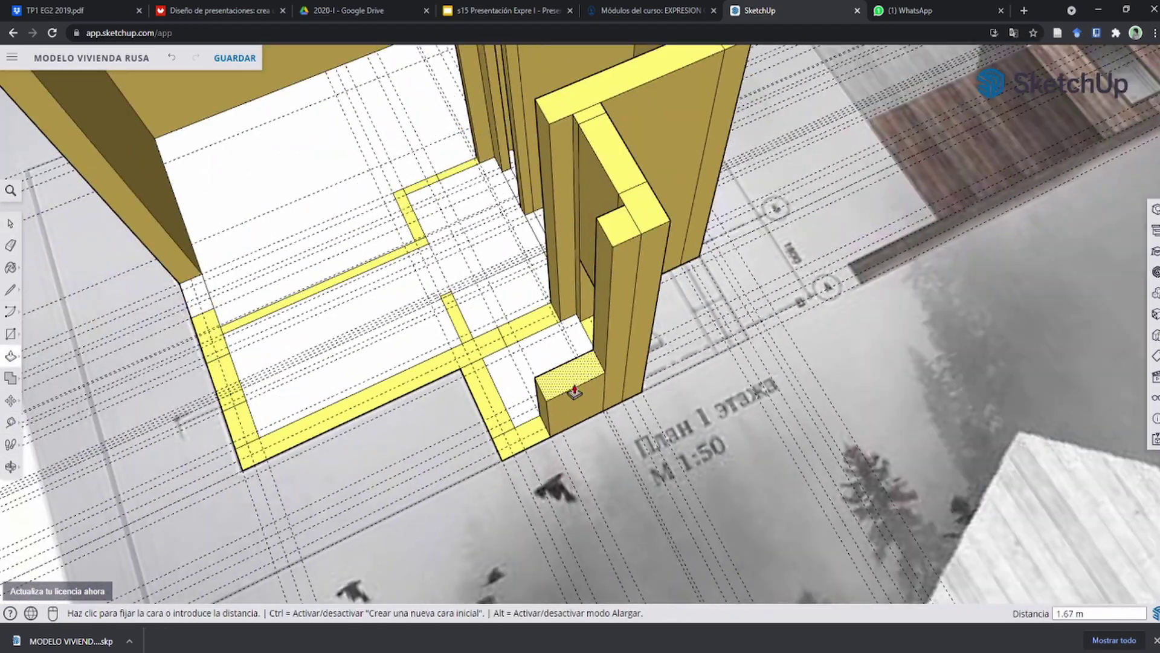
key(t)
scroll(856, 344, up, 5)
key(p)
scroll(856, 343, down, 10)
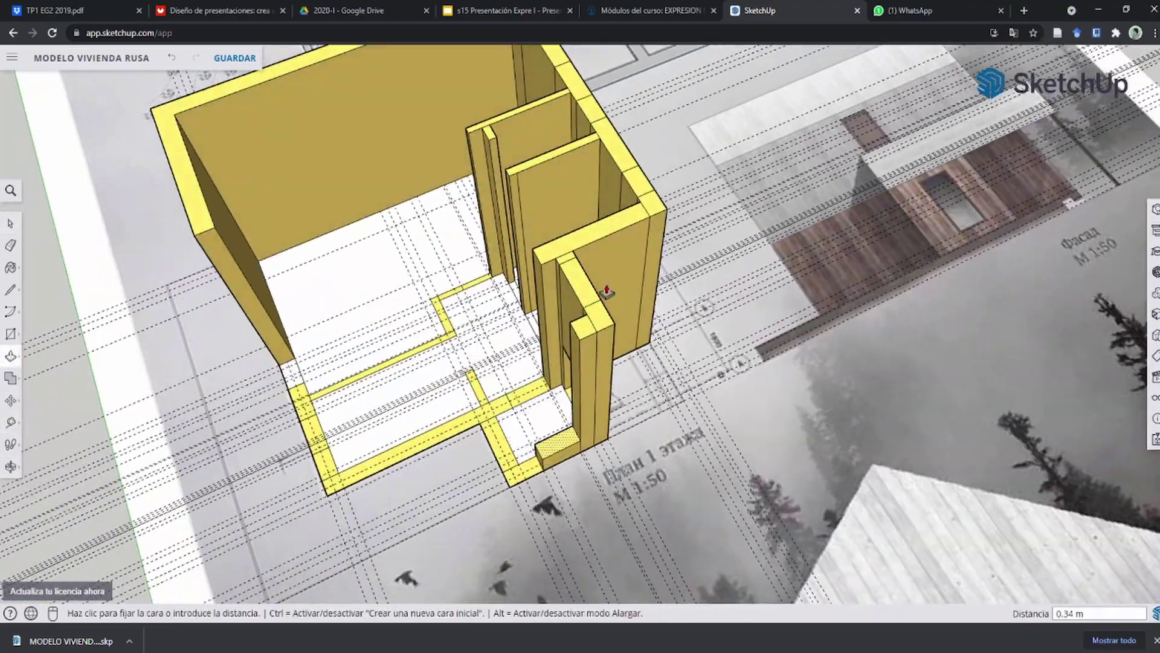
click(485, 289)
scroll(679, 241, up, 5)
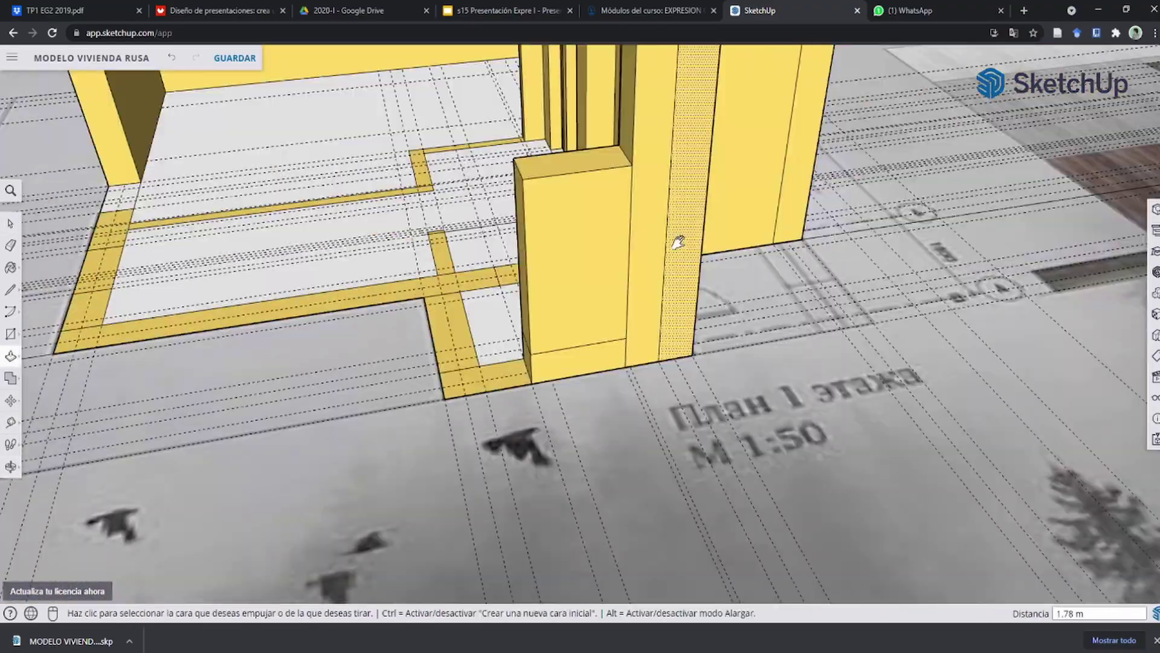
mouse_move(679, 241)
middle_down()
mouse_move(461, 306)
mouse_move(440, 469)
middle_up()
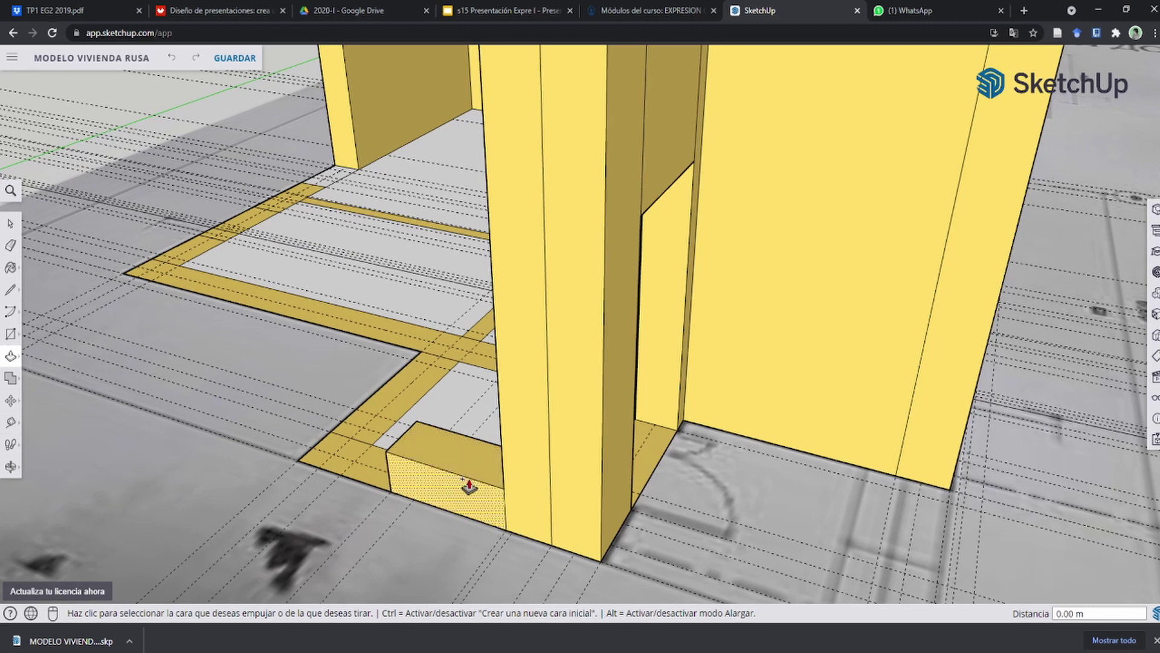
Undo the stray box at the column base and raise the low block to 0.30 m.
key(ctrl+z)
text(.3)
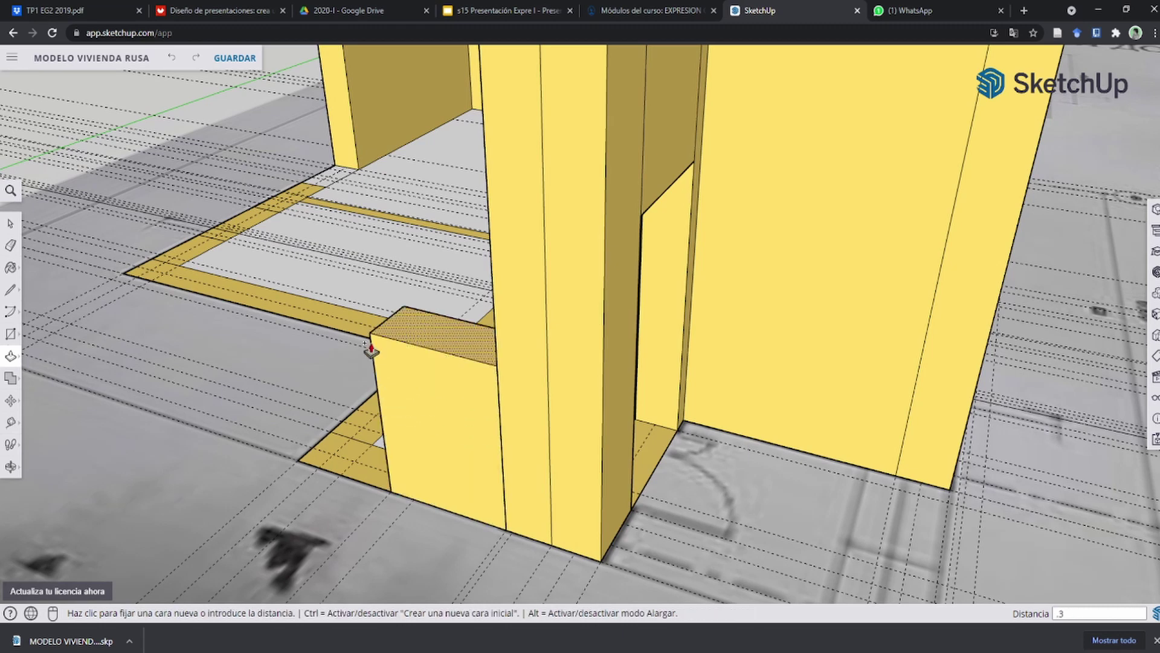
key(Return)
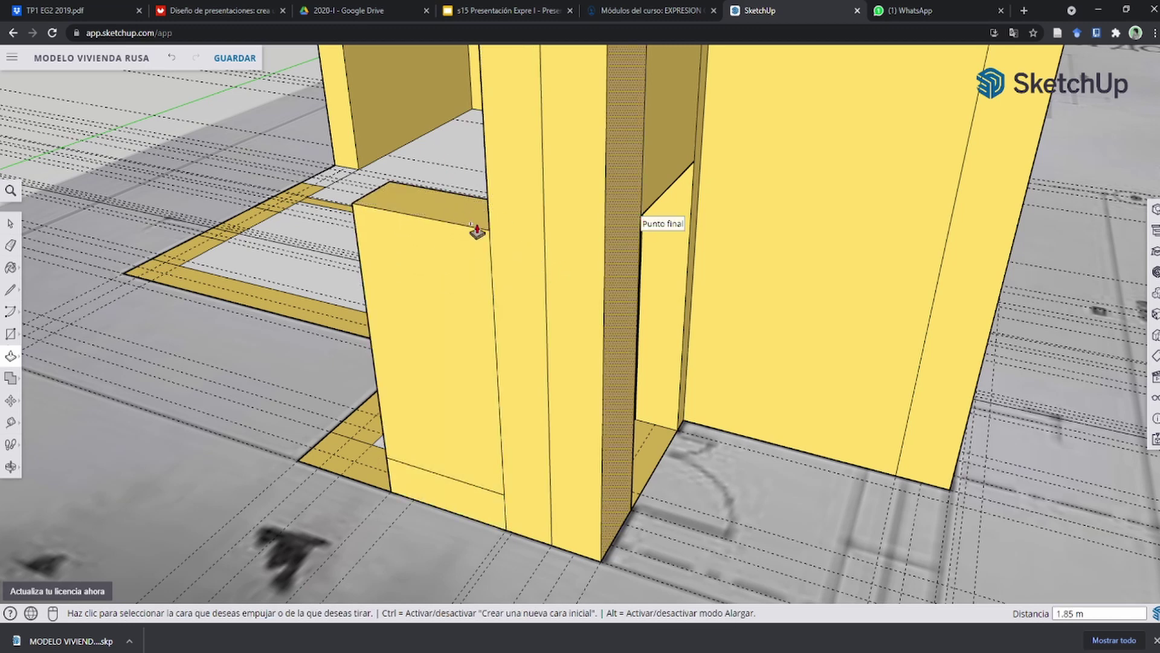
scroll(501, 277, down, 3)
mouse_move(495, 275)
middle_down()
mouse_move(350, 371)
mouse_move(505, 370)
middle_up()
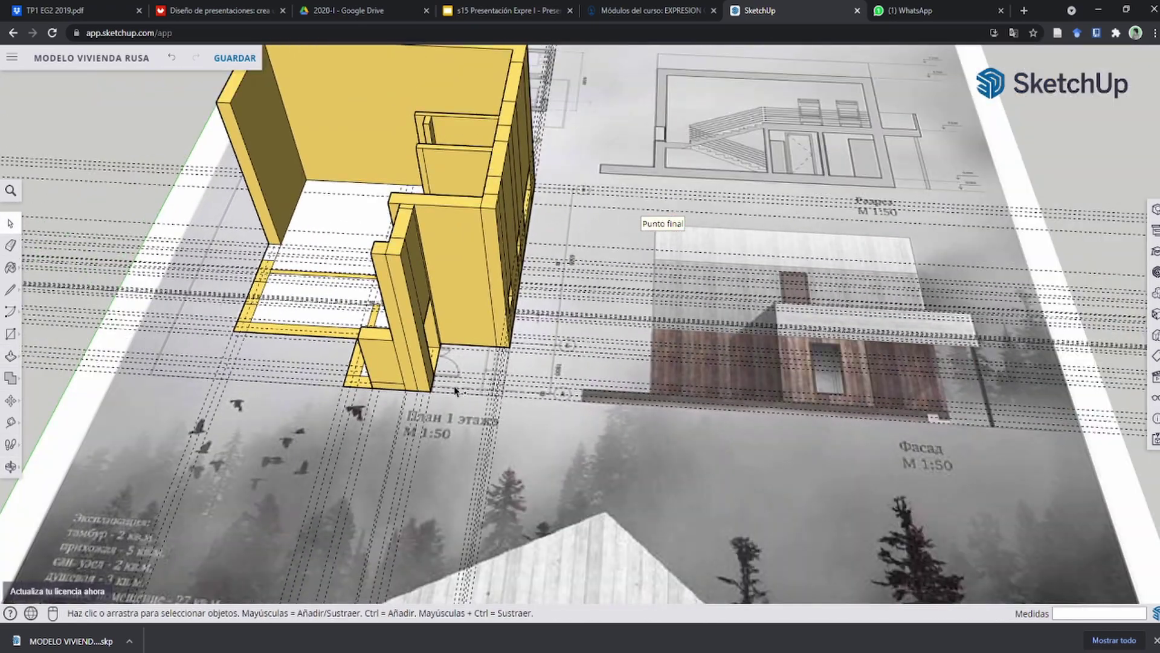
scroll(456, 391, down, 2)
scroll(364, 362, up, 5)
mouse_move(364, 362)
middle_down()
mouse_move(301, 234)
mouse_move(541, 324)
mouse_move(585, 405)
middle_up()
scroll(585, 404, down, 3)
Pull the short block's top face up 1.03 m.
scroll(624, 440, up, 5)
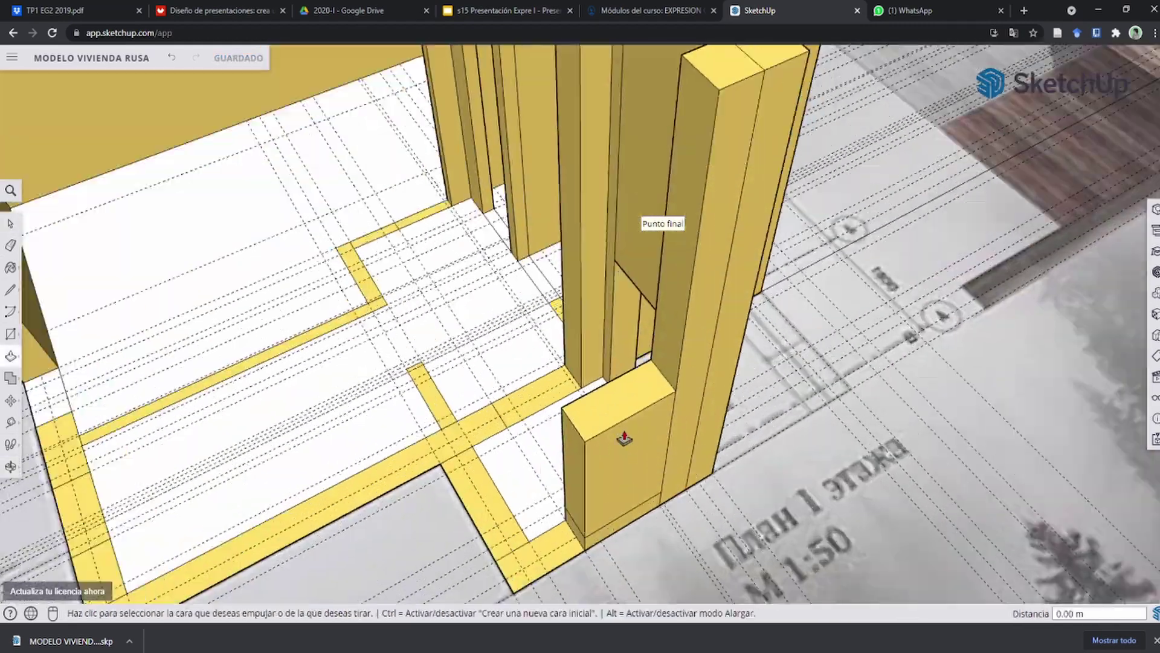
click(625, 439)
scroll(624, 440, down, 2)
click(623, 426)
scroll(622, 426, up, 3)
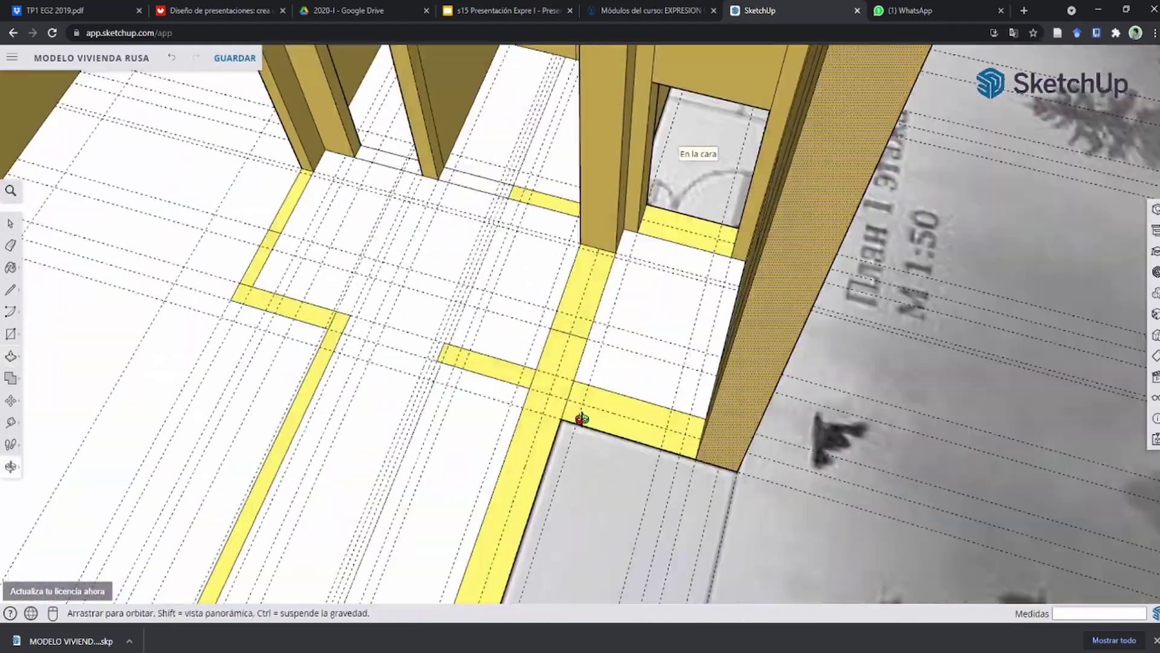
Orbit to the far wall corner and start pulling its small base face into a thin post.
mouse_move(581, 417)
middle_down()
mouse_move(533, 256)
mouse_move(534, 389)
mouse_move(604, 339)
mouse_move(446, 367)
mouse_move(568, 308)
mouse_move(624, 315)
mouse_move(723, 213)
middle_up()
scroll(604, 339, up, 3)
scroll(604, 338, down, 3)
scroll(446, 367, down, 3)
scroll(513, 344, up, 5)
scroll(514, 343, down, 5)
scroll(568, 308, up, 4)
scroll(617, 190, up, 4)
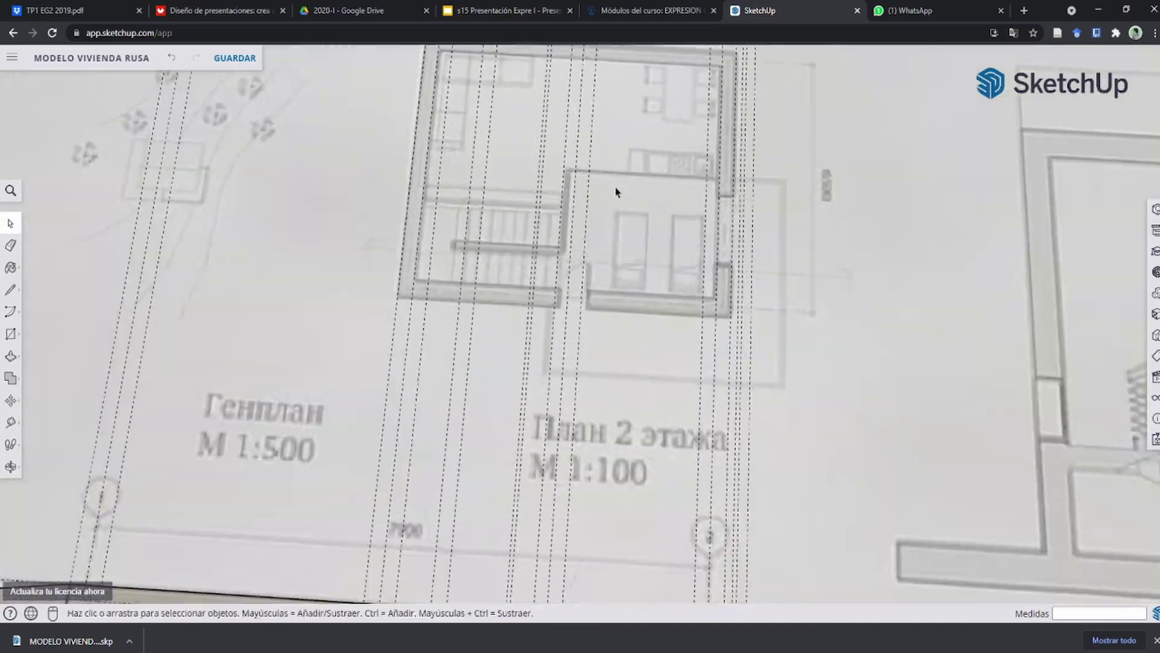
scroll(617, 189, down, 4)
scroll(583, 403, up, 3)
scroll(584, 404, down, 3)
mouse_move(583, 403)
middle_down()
mouse_move(610, 405)
mouse_move(581, 418)
middle_up()
scroll(619, 406, up, 3)
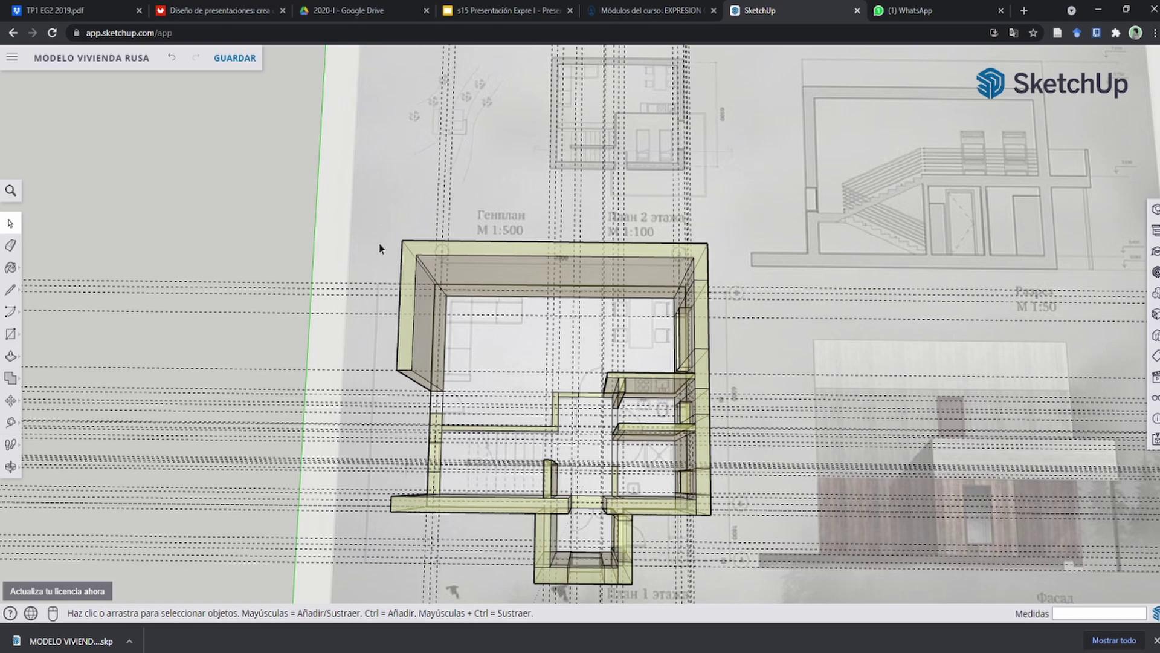
key(p)
mouse_move(34, 366)
middle_down()
mouse_move(510, 272)
mouse_move(482, 261)
mouse_move(492, 298)
mouse_move(497, 273)
middle_up()
click(497, 273)
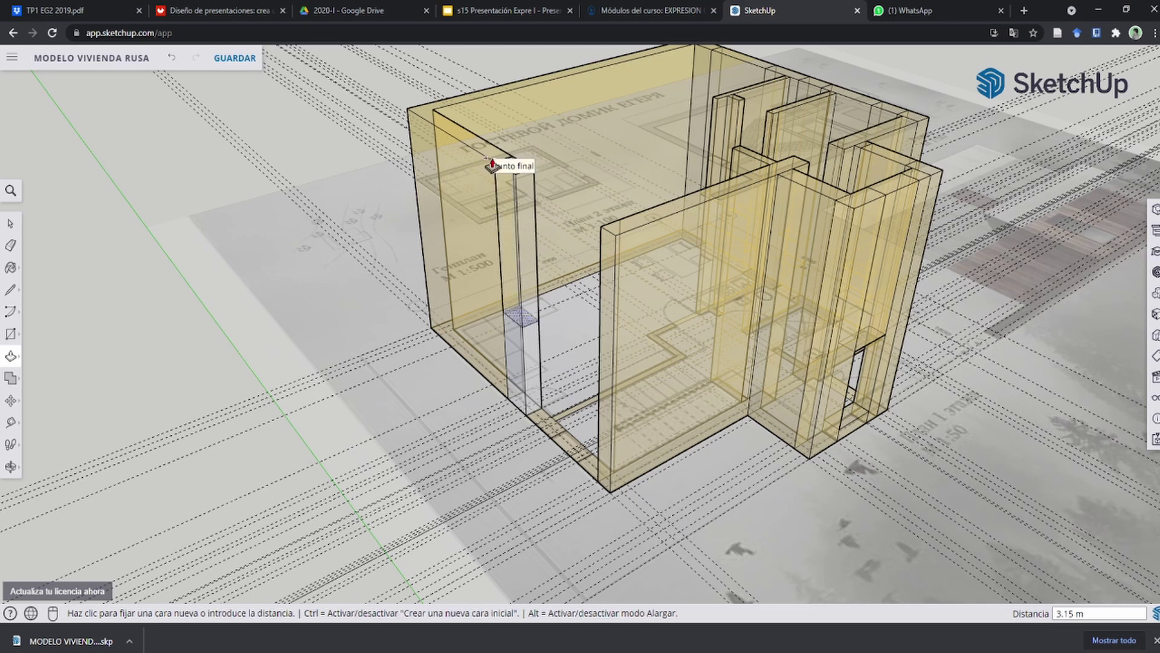
Pull the thin corner post up to the 3.15 m wall top.
click(513, 185)
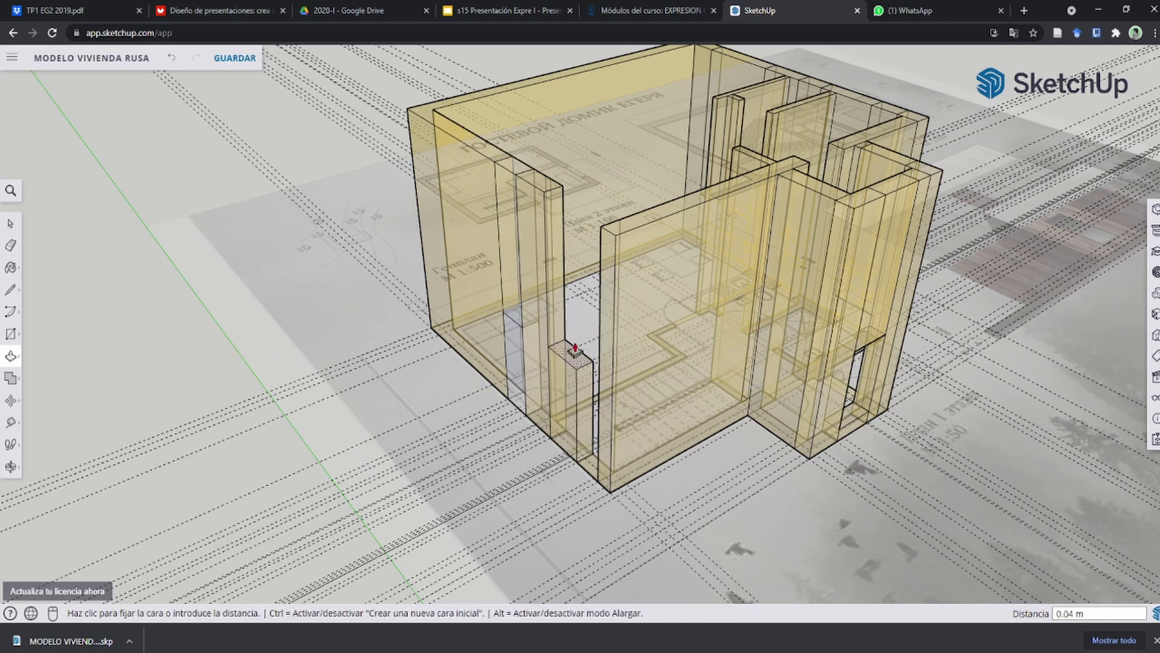
click(578, 380)
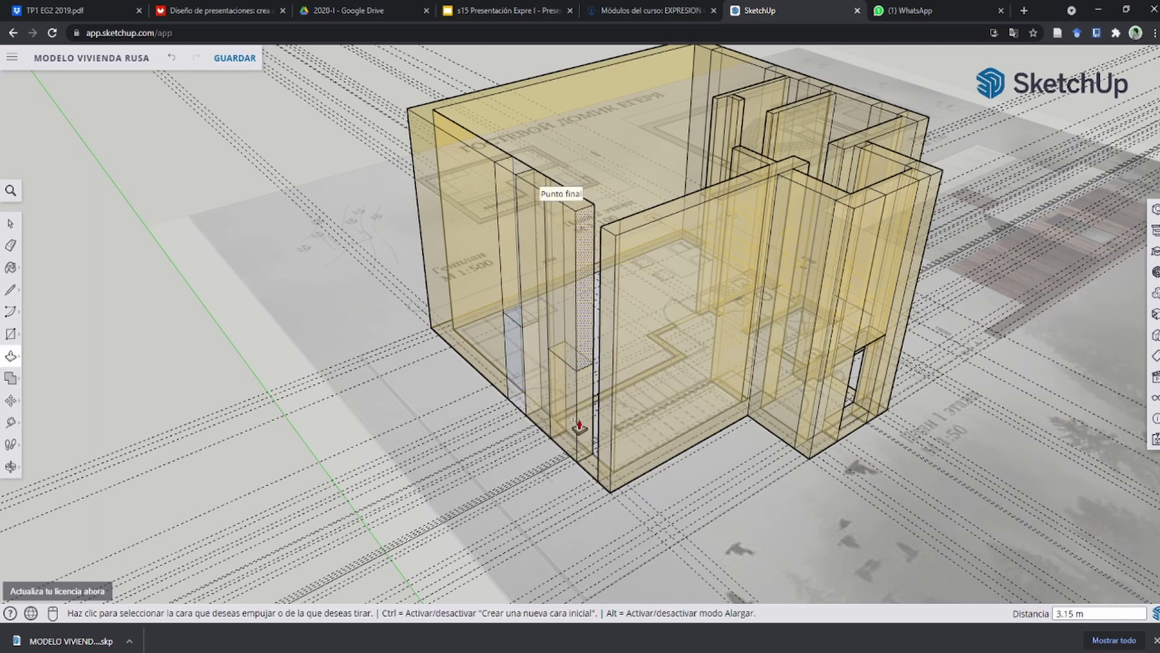
scroll(579, 426, up, 3)
Push the next wall face to 0.40 m.
click(601, 474)
middle_drag(601, 474, 668, 298)
scroll(668, 298, up, 5)
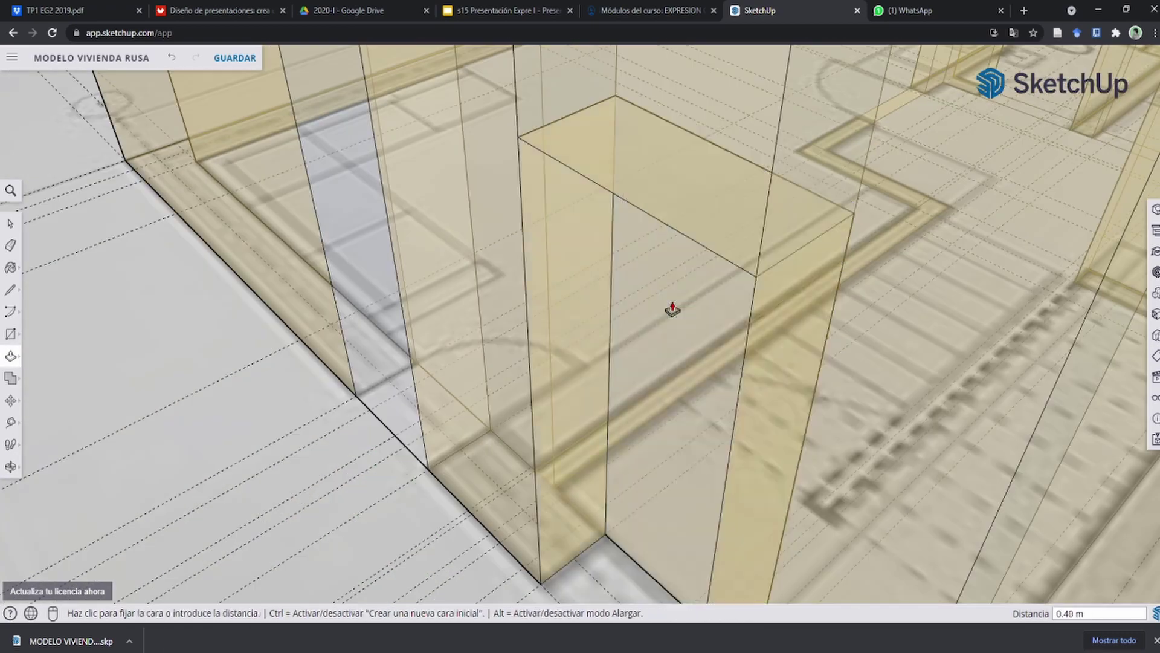
click(644, 268)
scroll(643, 281, down, 3)
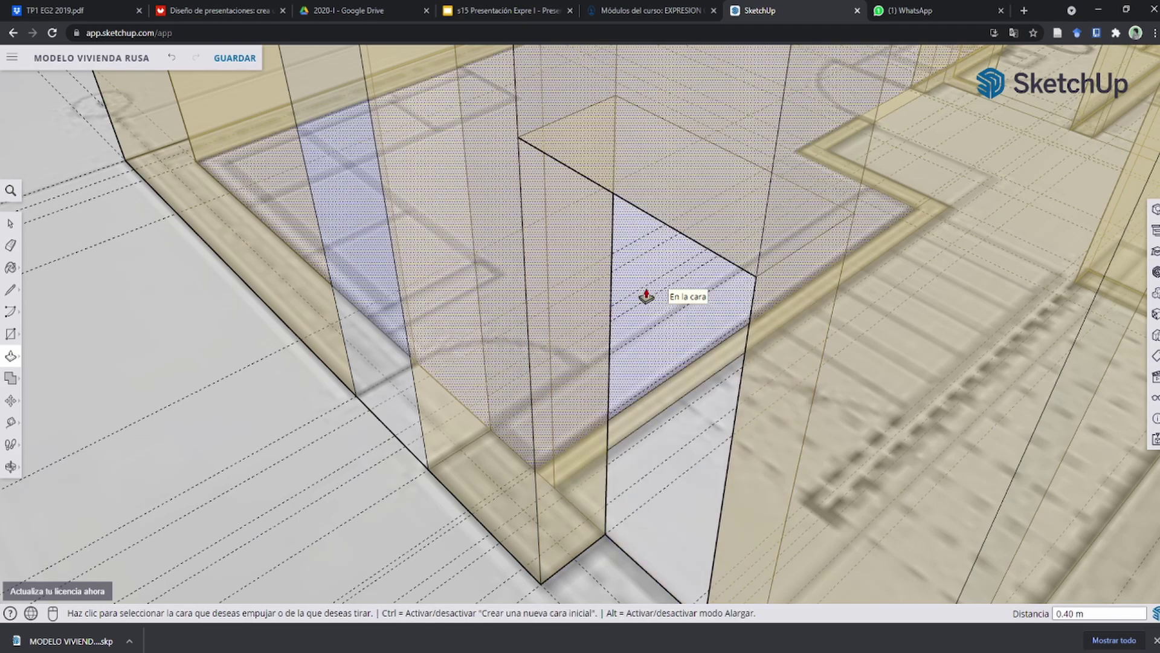
scroll(641, 295, down, 3)
Return to Select and turn X-ray off so the walls display opaque.
key(space)
scroll(644, 298, down, 3)
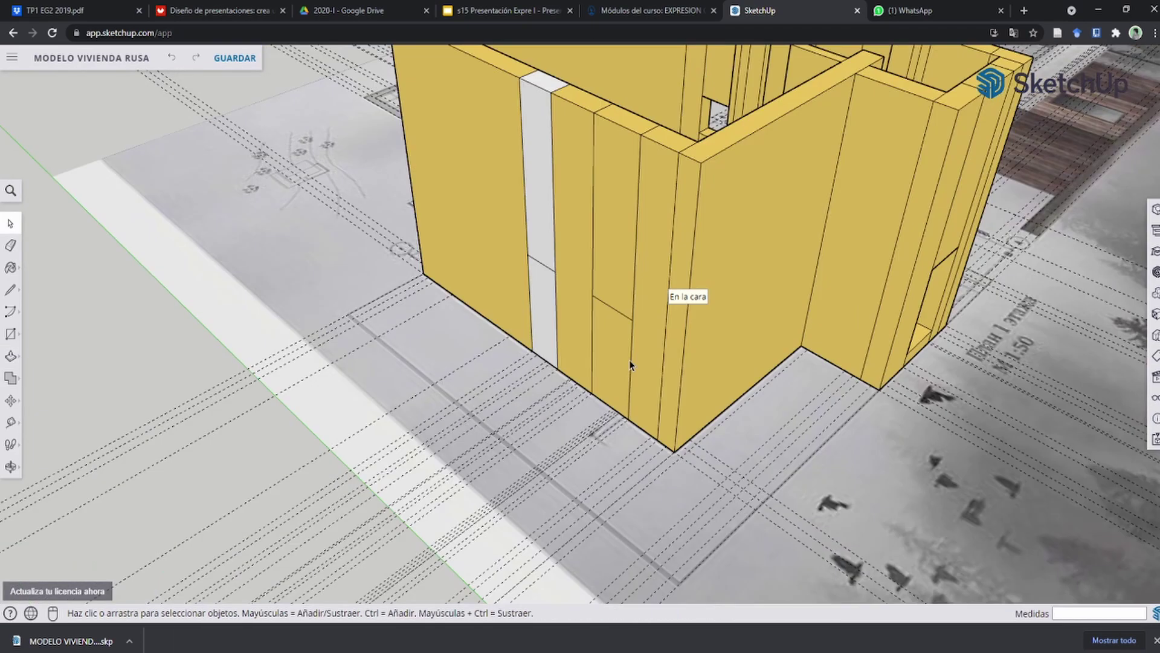
scroll(629, 360, down, 2)
scroll(617, 363, up, 2)
scroll(610, 331, up, 4)
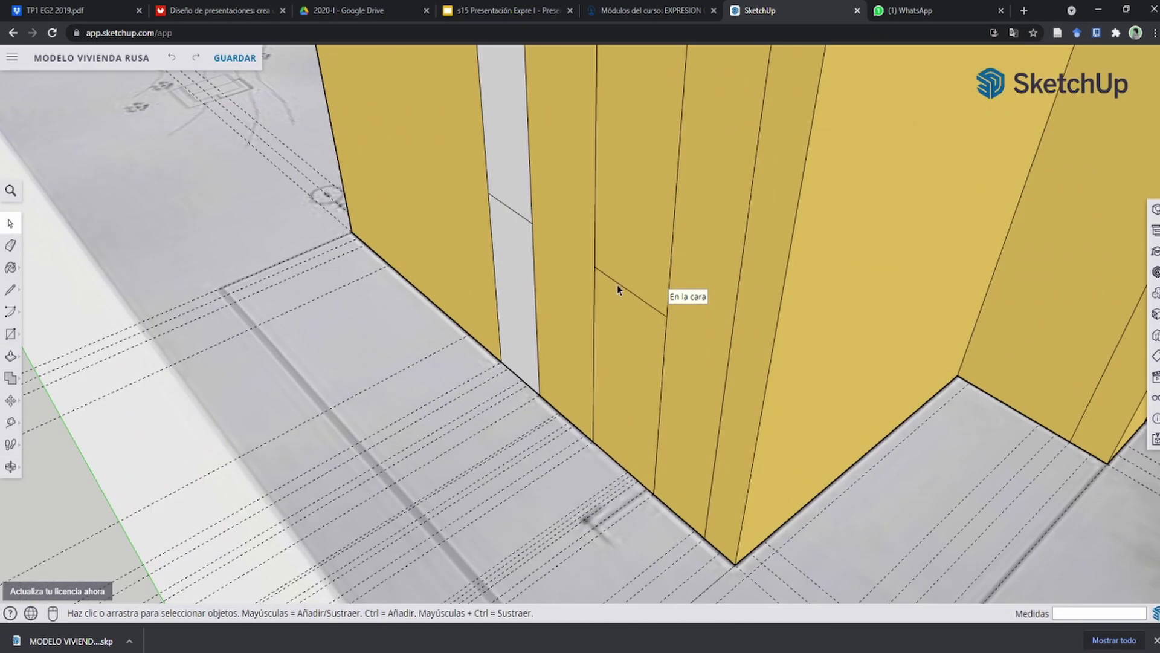
Push the wall face back 0.40 m to open a gap through the ground-floor wall.
click(617, 282)
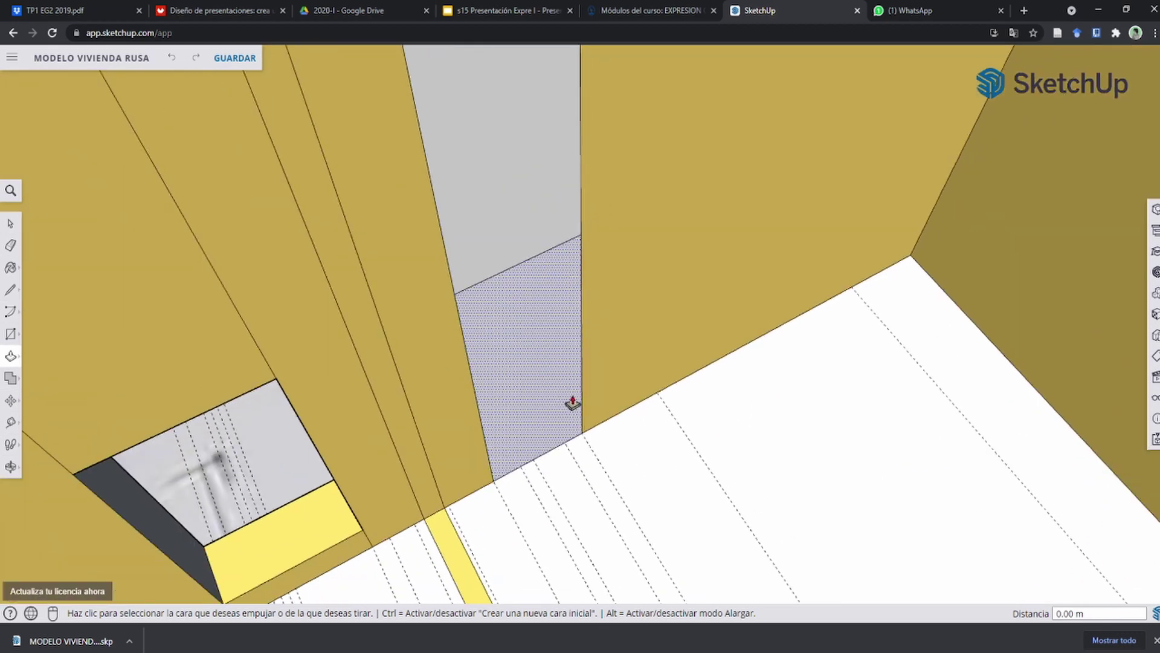
click(559, 413)
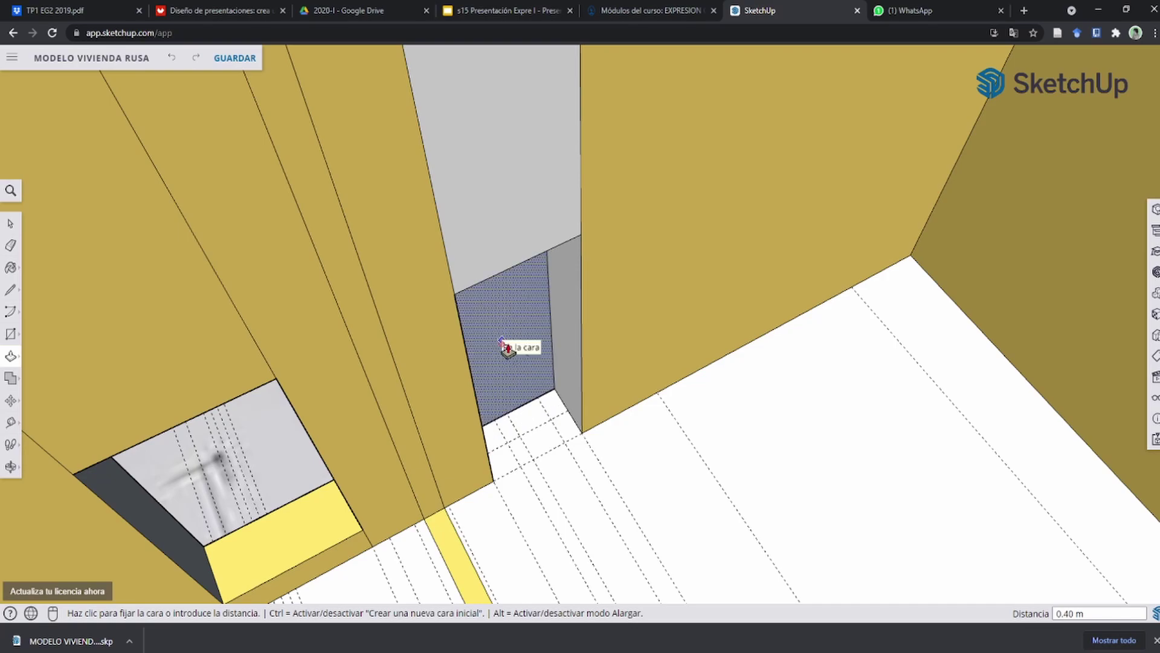
click(503, 349)
middle_drag(503, 348, 655, 369)
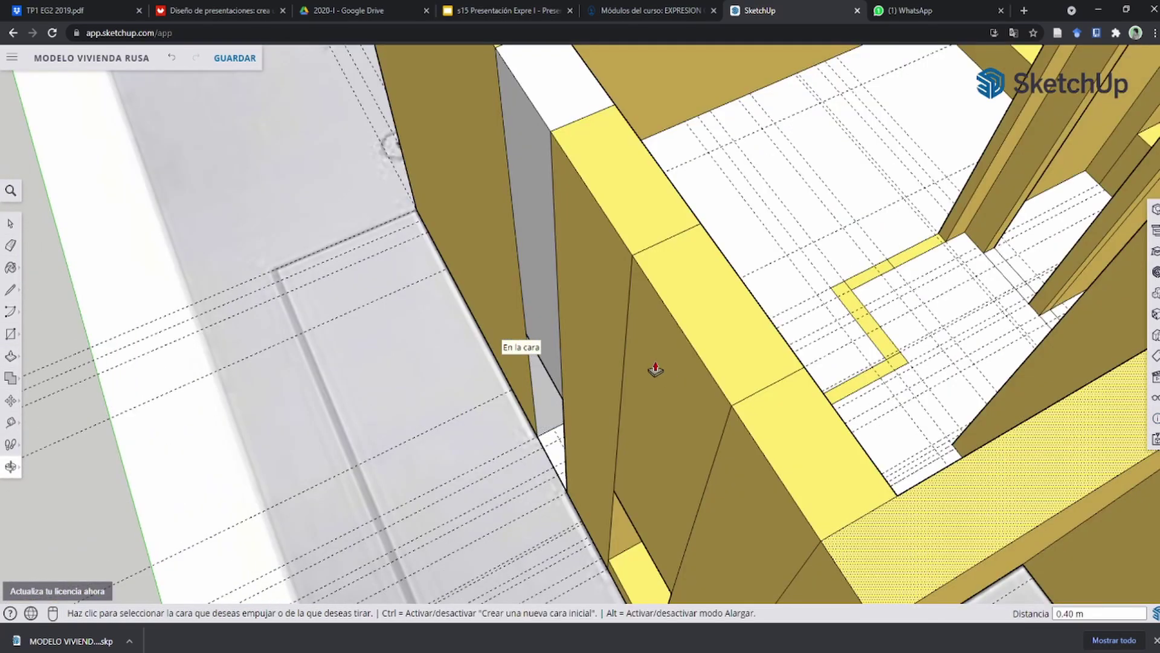
scroll(656, 369, down, 5)
middle_drag(681, 264, 508, 342)
scroll(531, 329, down, 5)
Pull another small wall face with Push/Pull in X-ray view to match the plan.
key(r)
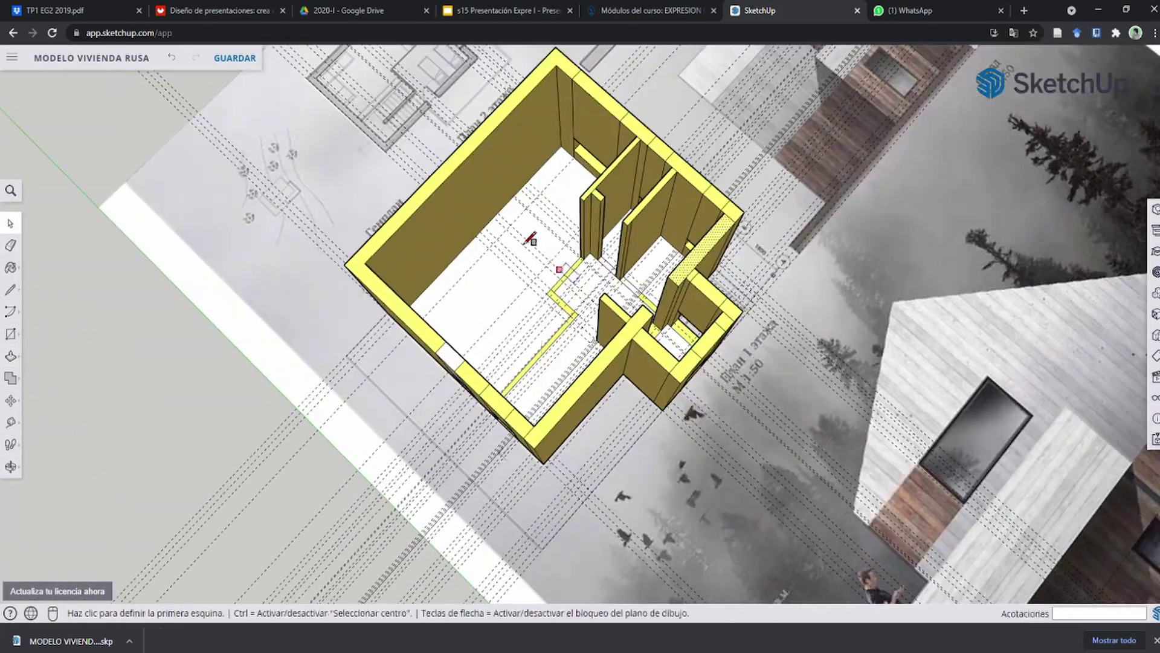
scroll(531, 240, up, 5)
key(p)
scroll(575, 401, up, 3)
click(554, 414)
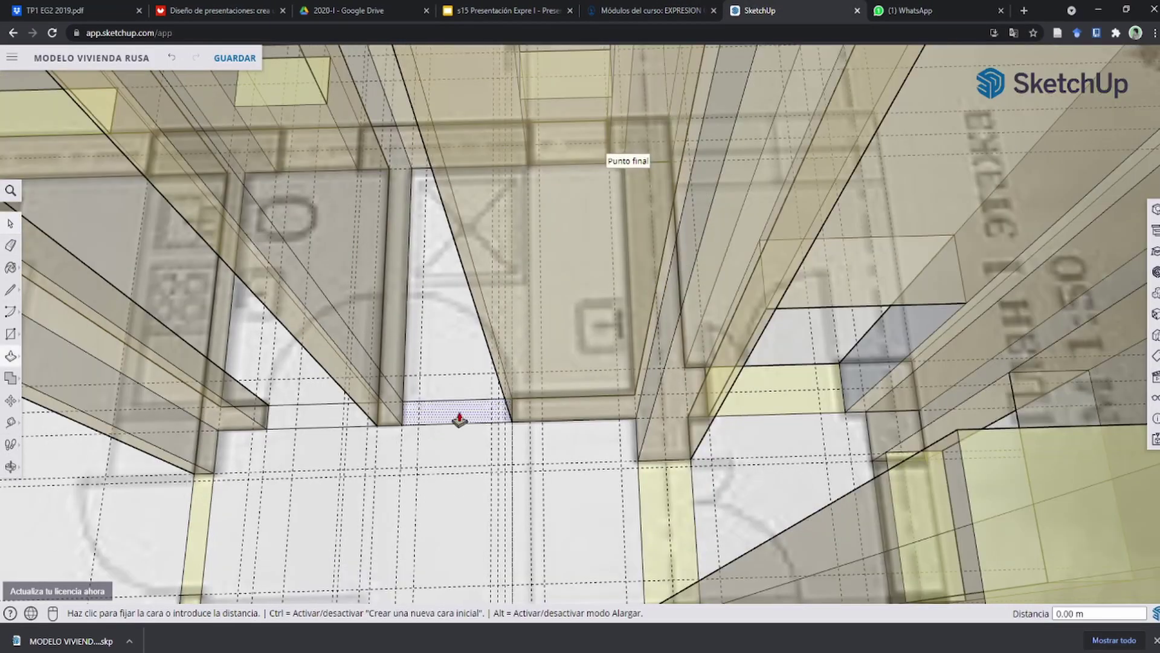
middle_drag(442, 326, 617, 125)
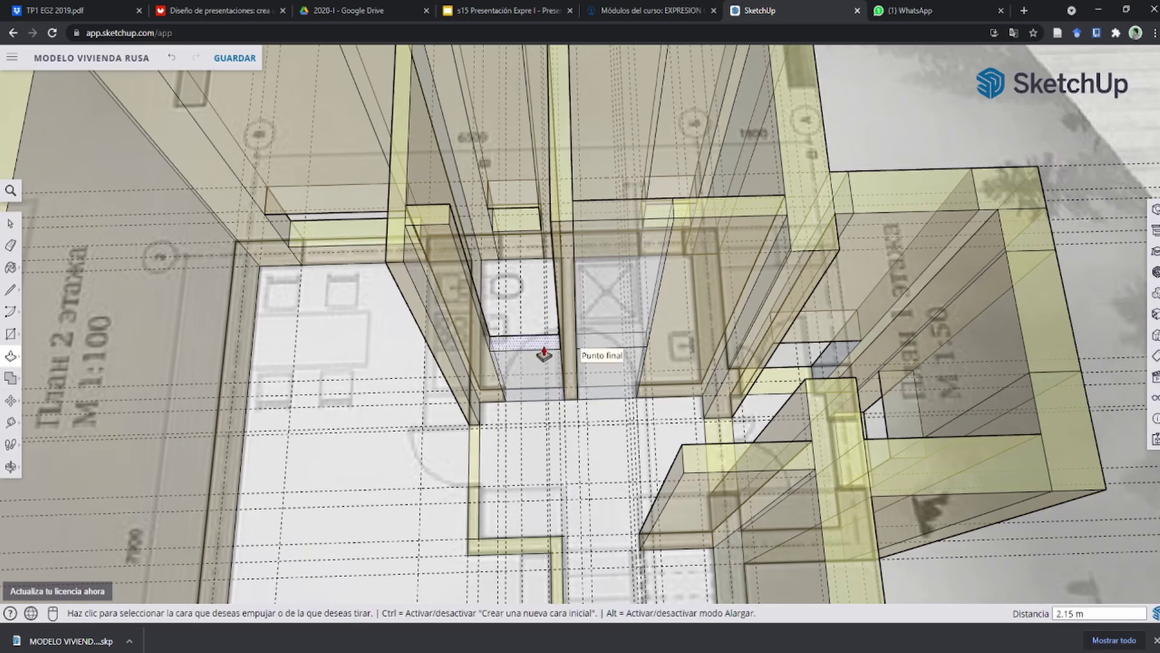
scroll(551, 345, up, 3)
Push one more small wall face into place and review the opaque yellow walls.
click(546, 344)
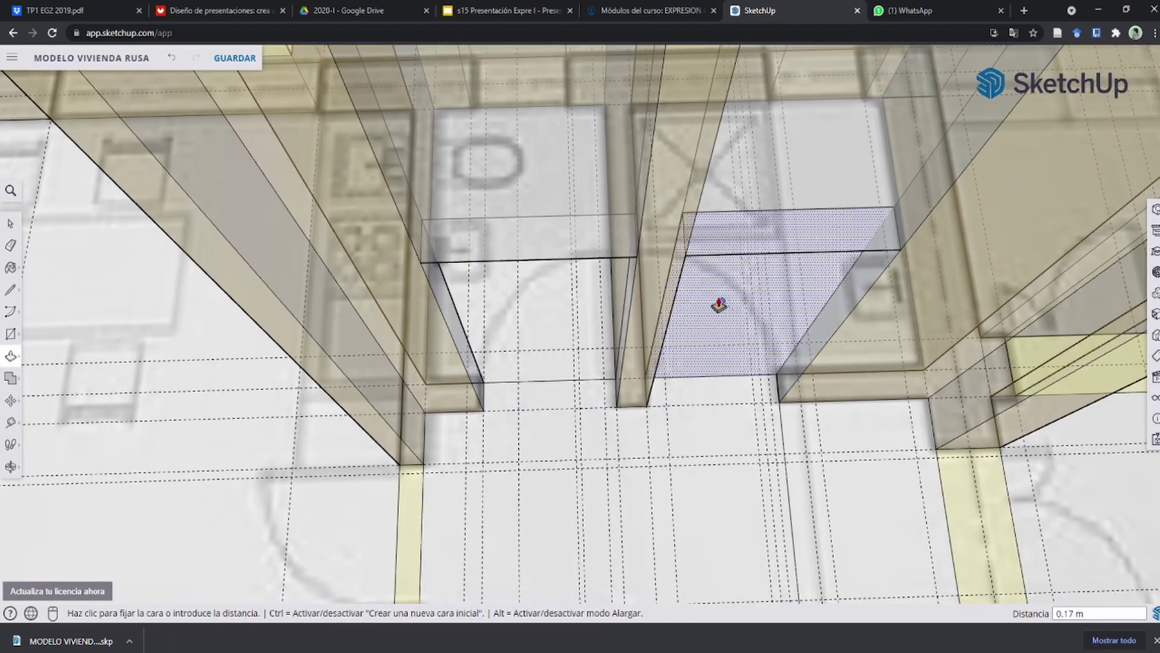
scroll(547, 451, down, 5)
click(500, 391)
scroll(538, 342, up, 4)
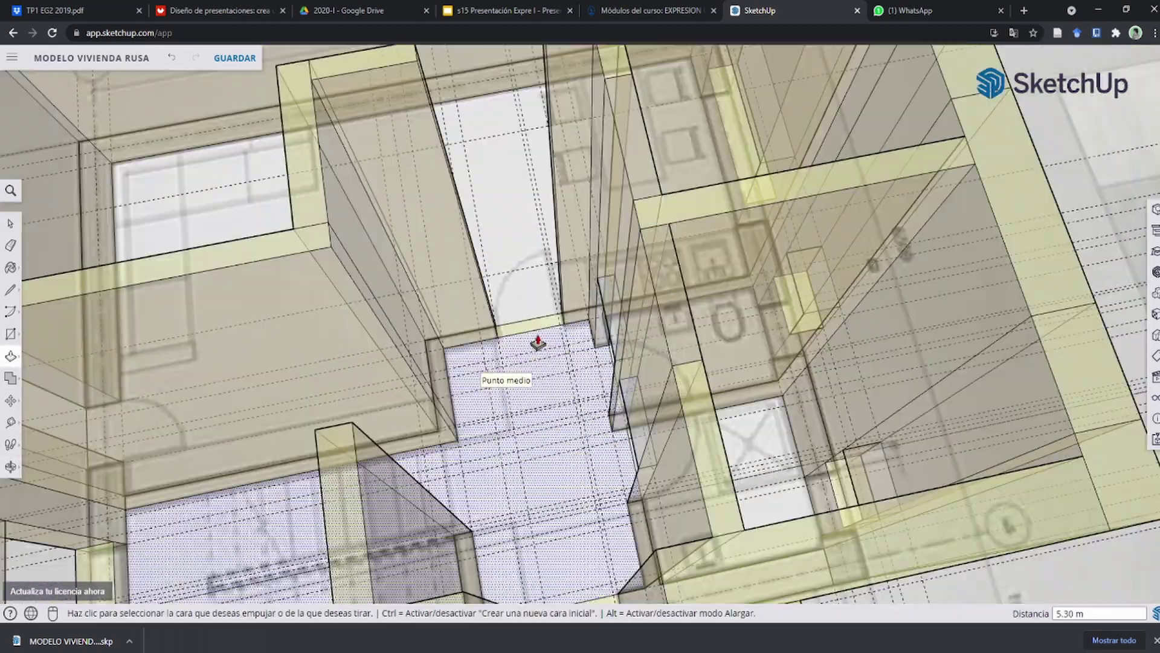
scroll(538, 343, down, 3)
middle_drag(629, 394, 568, 386)
key(space)
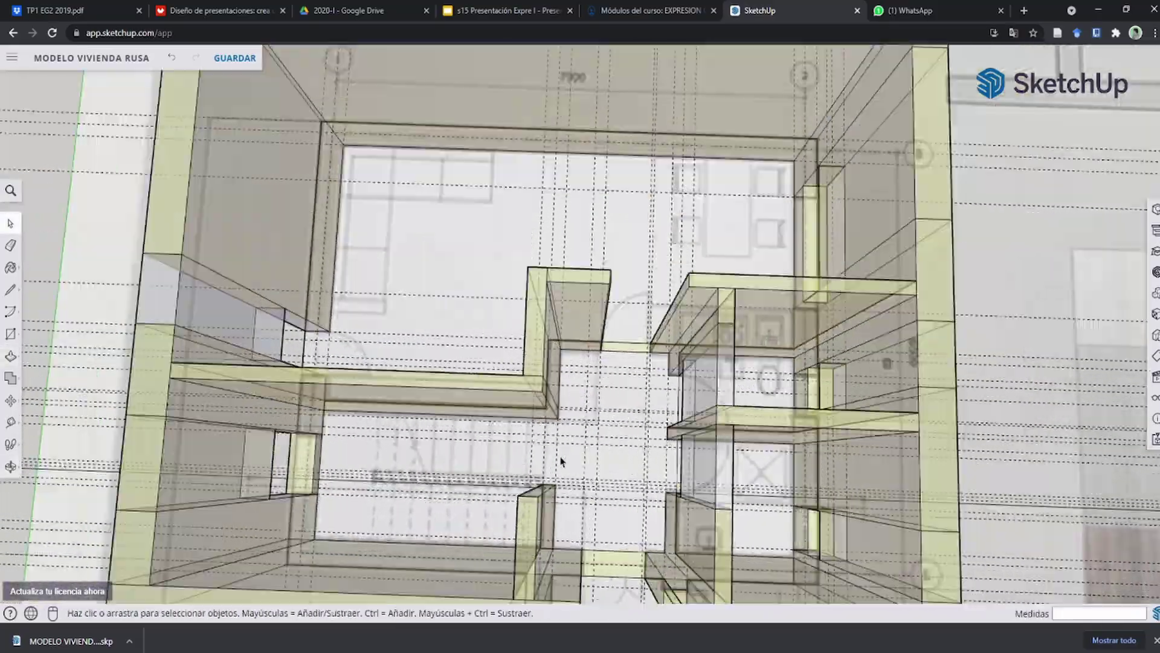
scroll(561, 462, down, 3)
scroll(564, 415, down, 3)
scroll(565, 298, down, 4)
middle_drag(564, 298, 574, 317)
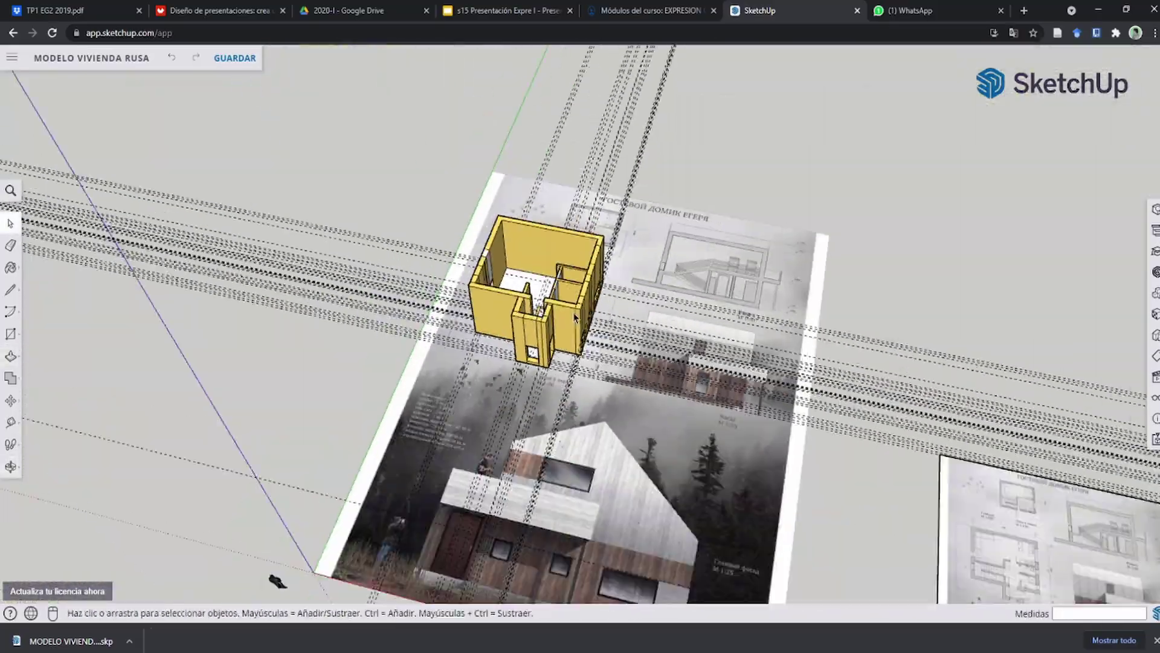
With the Tape Measure ready, read the 2.3 m storey height on the Разрез section sheet.
scroll(575, 318, up, 5)
middle_drag(422, 310, 544, 363)
scroll(463, 337, down, 2)
scroll(463, 337, up, 3)
scroll(463, 336, down, 2)
key(t)
scroll(544, 363, down, 2)
scroll(700, 497, up, 6)
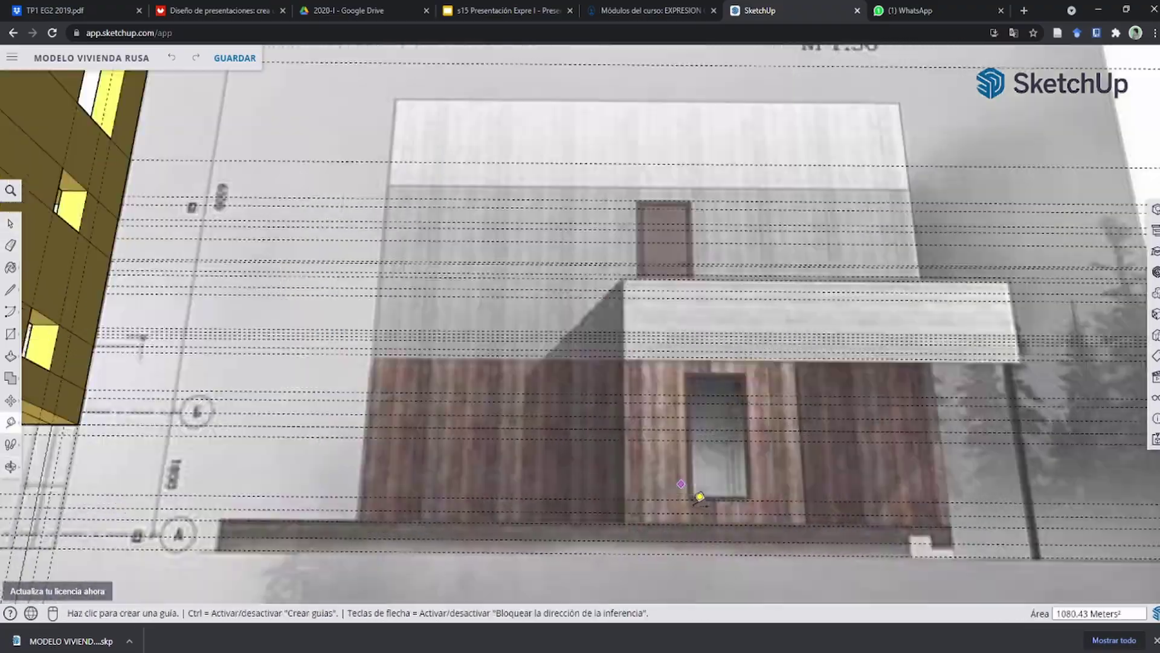
scroll(671, 331, up, 2)
scroll(651, 322, down, 3)
middle_drag(650, 322, 551, 182)
scroll(653, 428, up, 5)
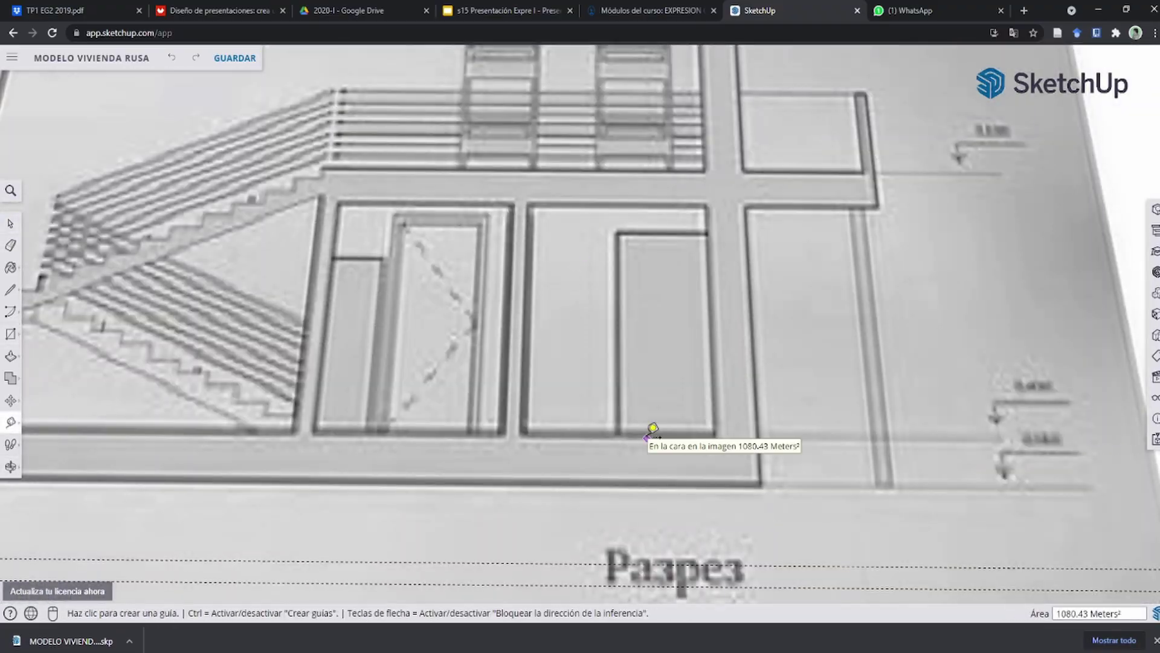
scroll(652, 200, down, 8)
middle_drag(652, 199, 512, 396)
scroll(512, 396, up, 5)
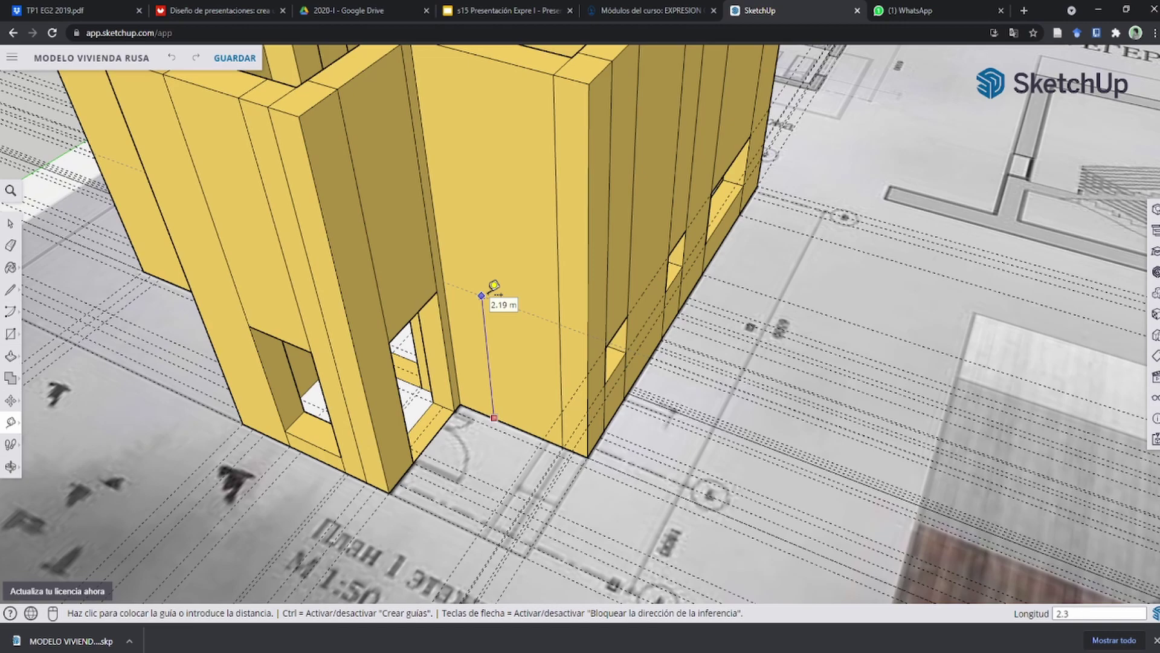
scroll(517, 273, down, 5)
Select all connected ground-floor geometry and make it a component named PRIMER NIVEL.
key(space)
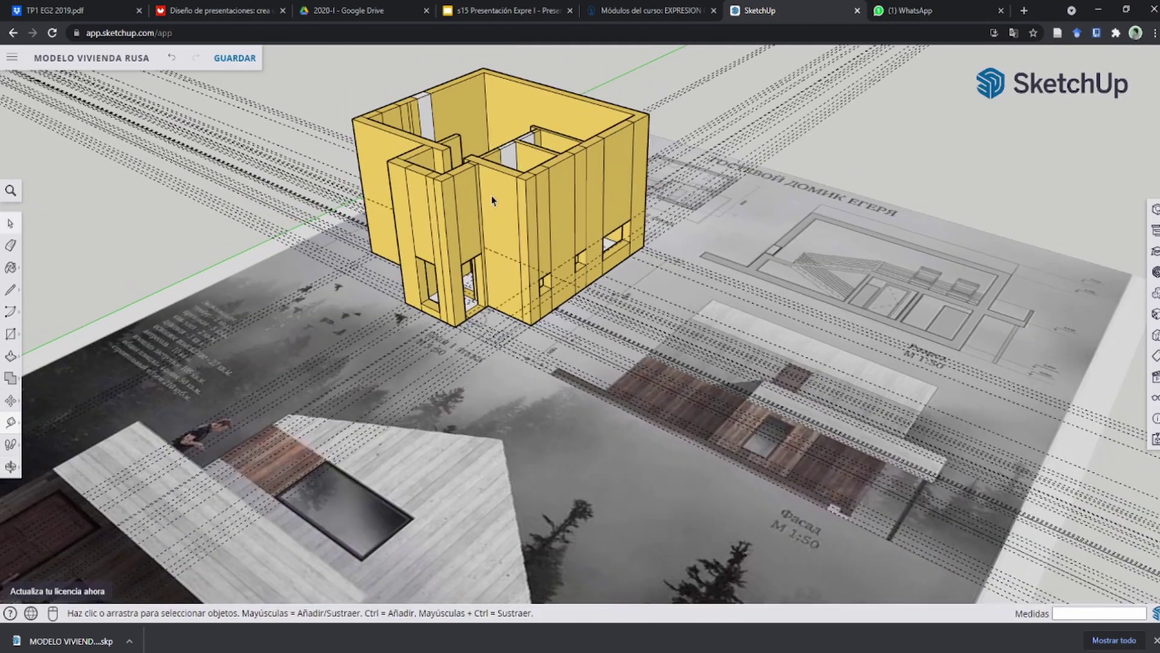
middle_drag(491, 194, 508, 267)
scroll(508, 272, up, 4)
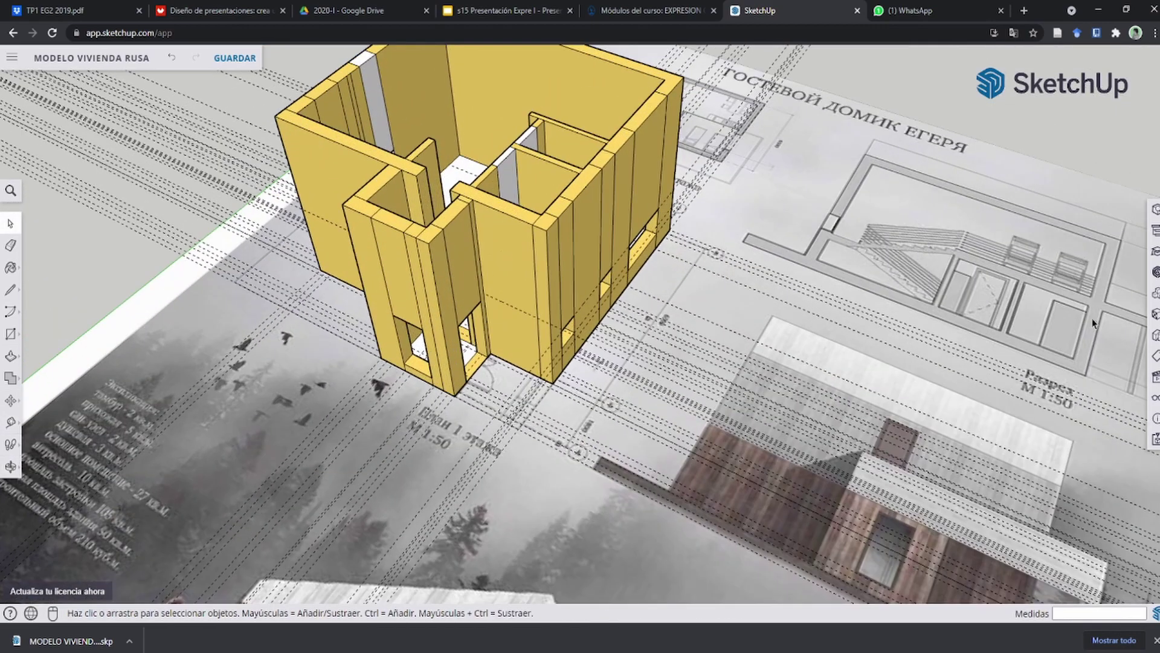
triple_click(490, 228)
triple_click(496, 230)
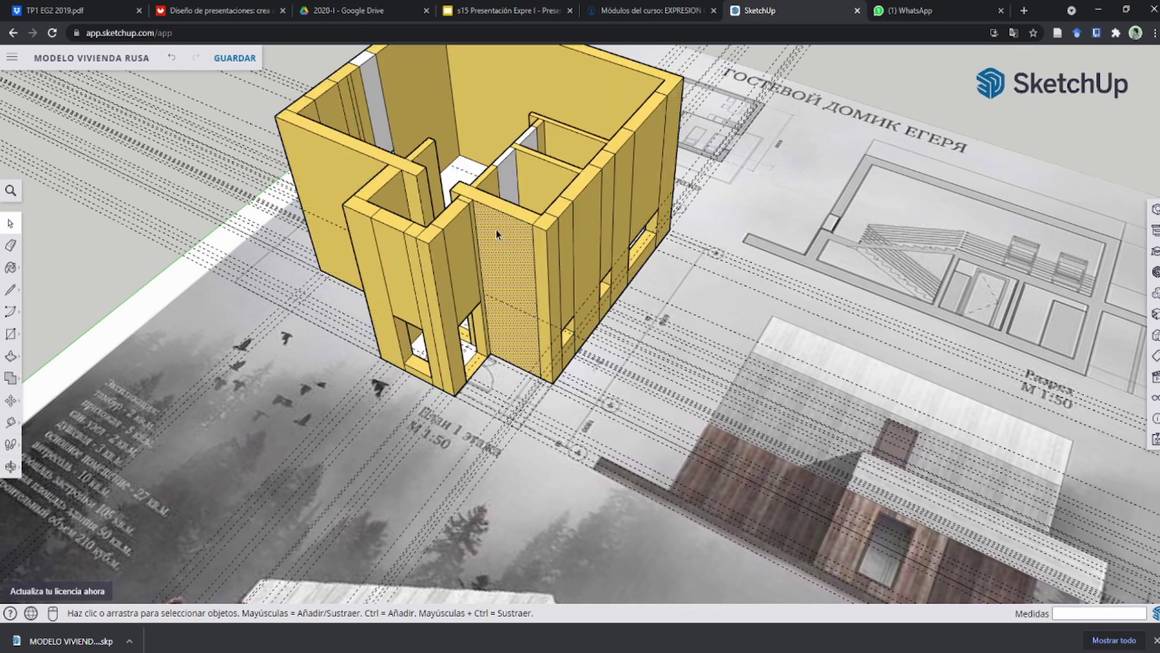
right_click(495, 230)
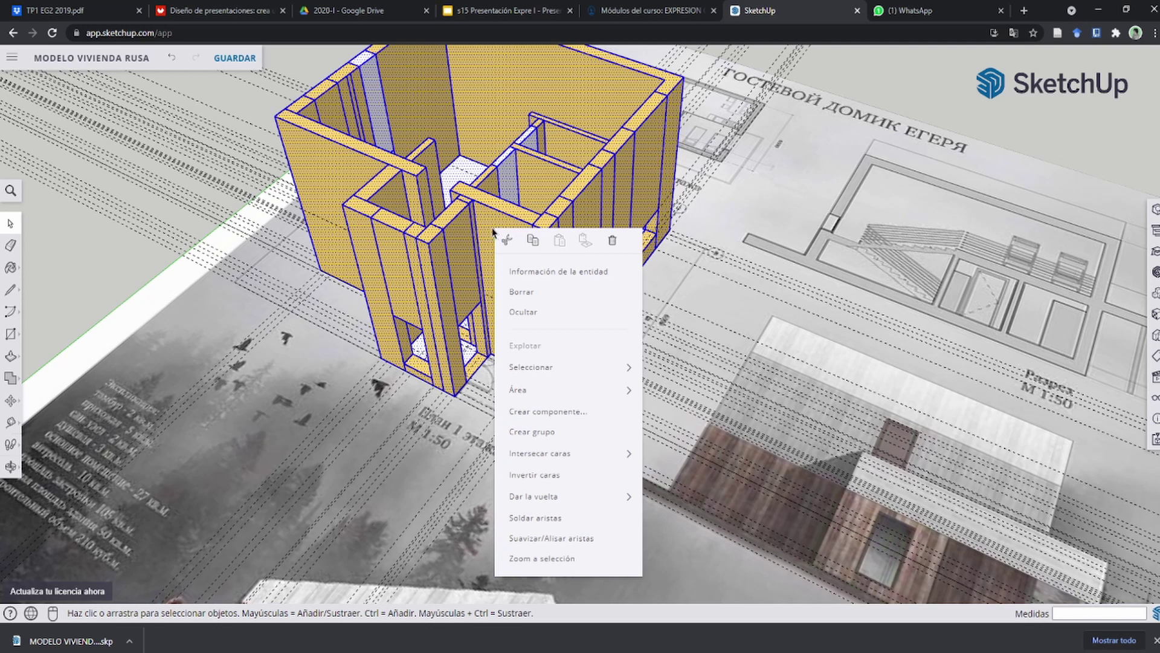
click(566, 410)
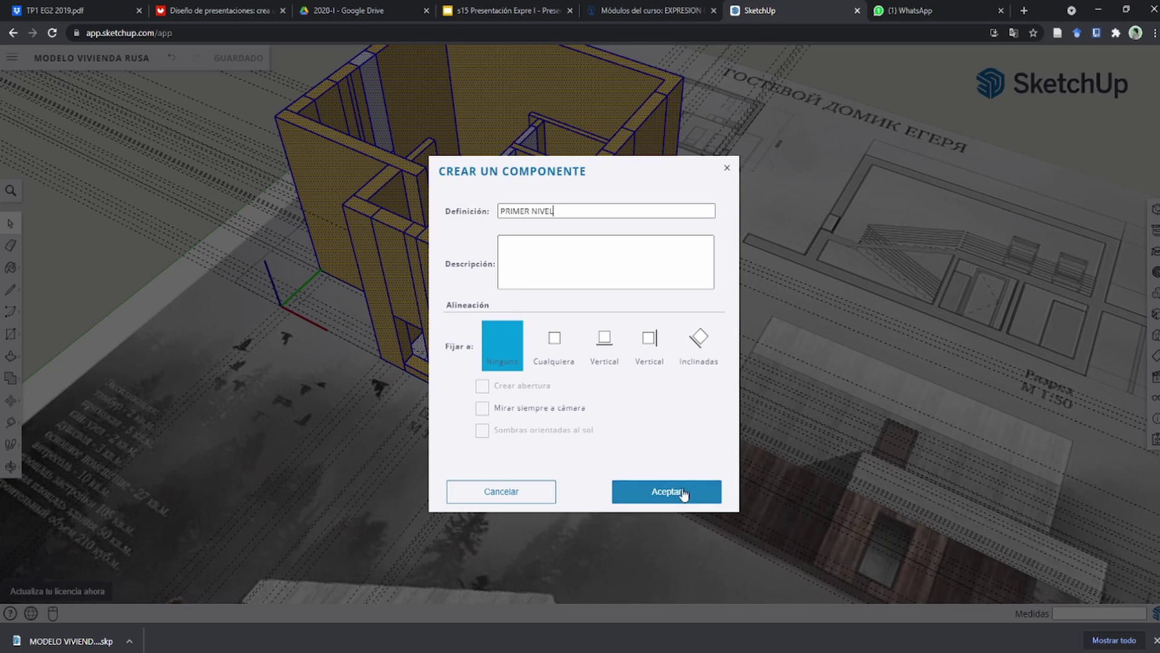
click(682, 492)
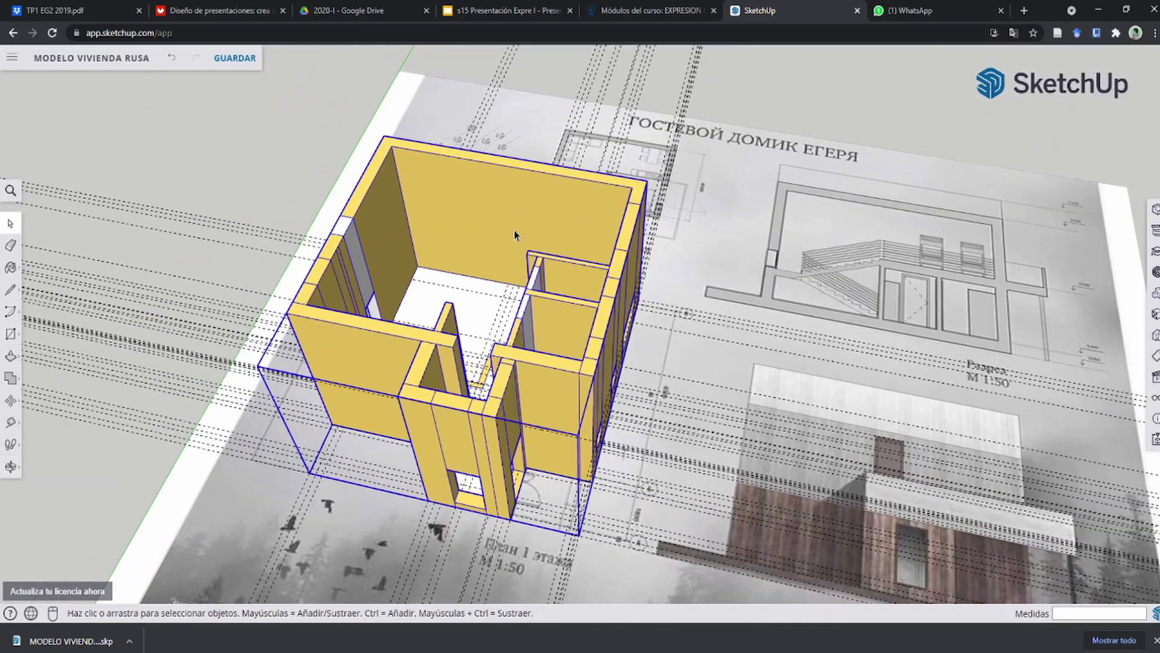
Draw a 3.55 m by 2.32 m rectangle on top of the ground-floor walls.
mouse_move(514, 234)
middle_down()
mouse_move(599, 329)
mouse_move(600, 305)
middle_up()
key(r)
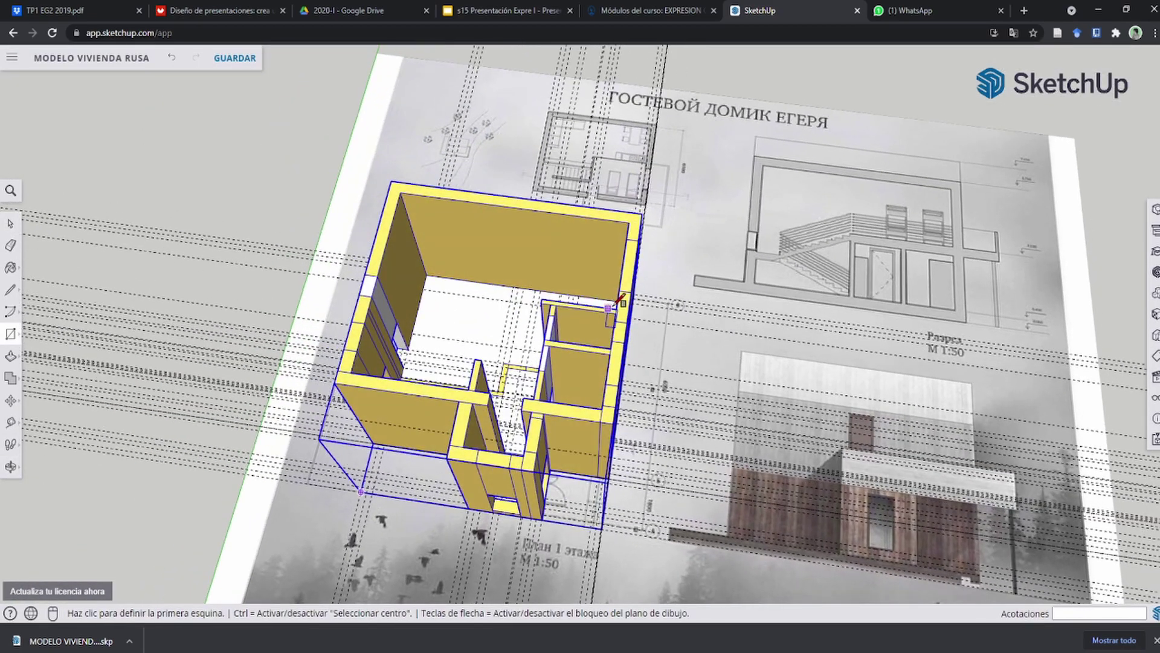
scroll(546, 382, up, 2)
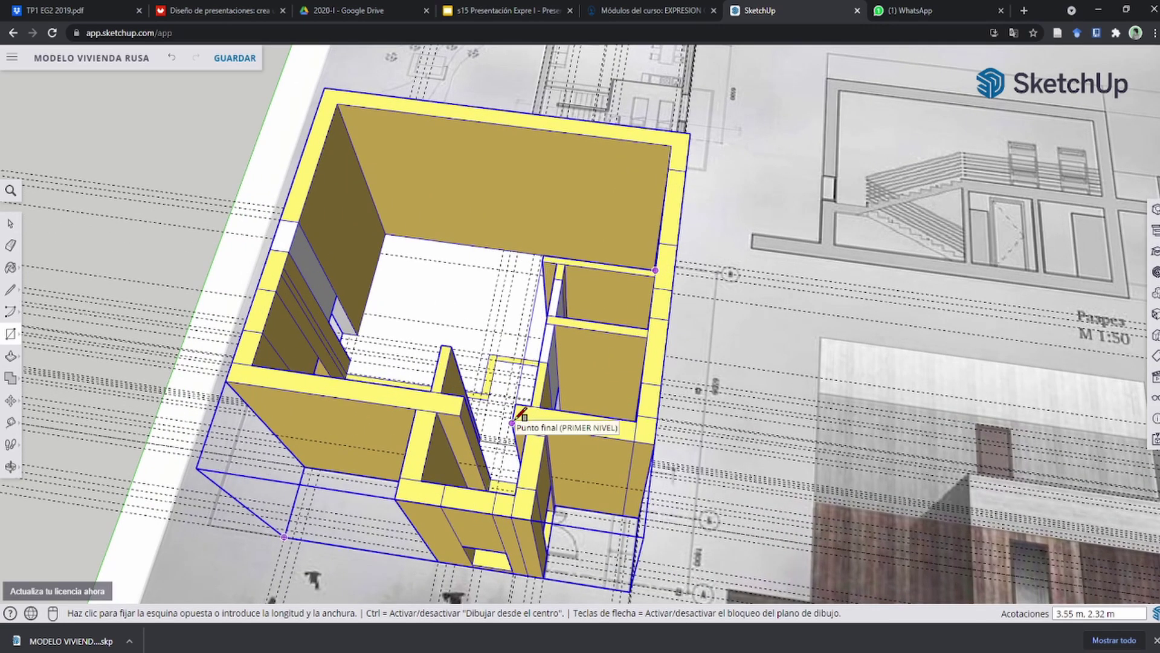
click(513, 422)
key(space)
mouse_move(583, 383)
middle_down()
mouse_move(546, 343)
mouse_move(553, 334)
mouse_move(469, 332)
mouse_move(446, 262)
mouse_move(504, 364)
mouse_move(505, 293)
mouse_move(505, 342)
middle_up()
scroll(553, 335, up, 2)
Extrude the rectangle upward about 0.35 m into a solid white block.
key(space)
click(505, 292)
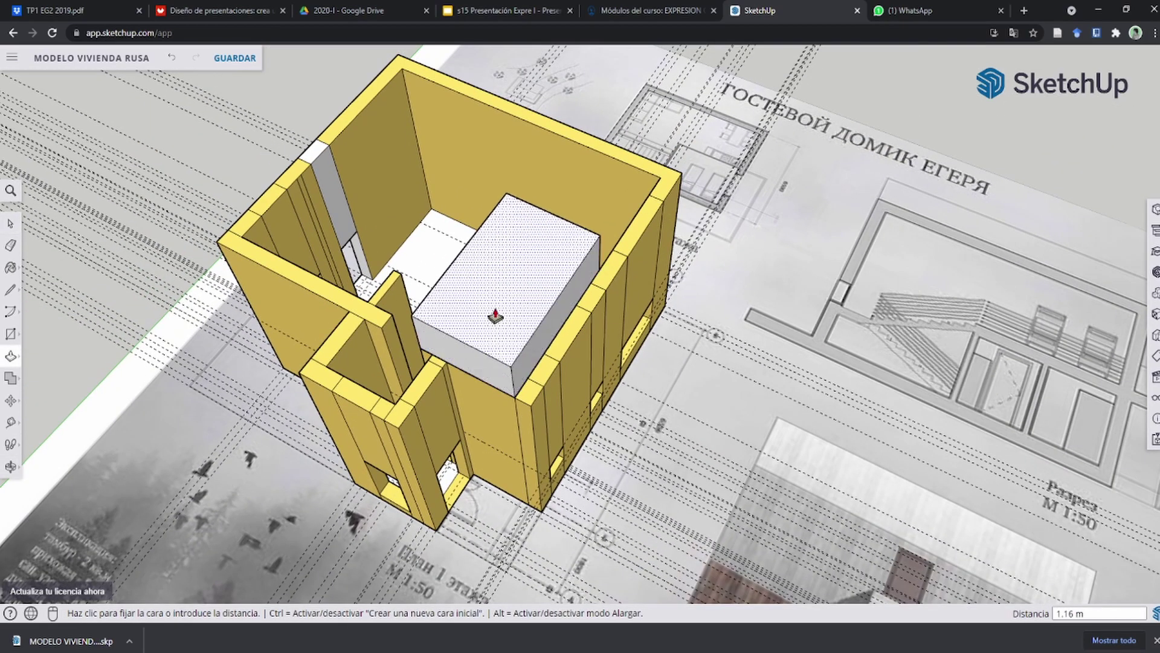
click(495, 314)
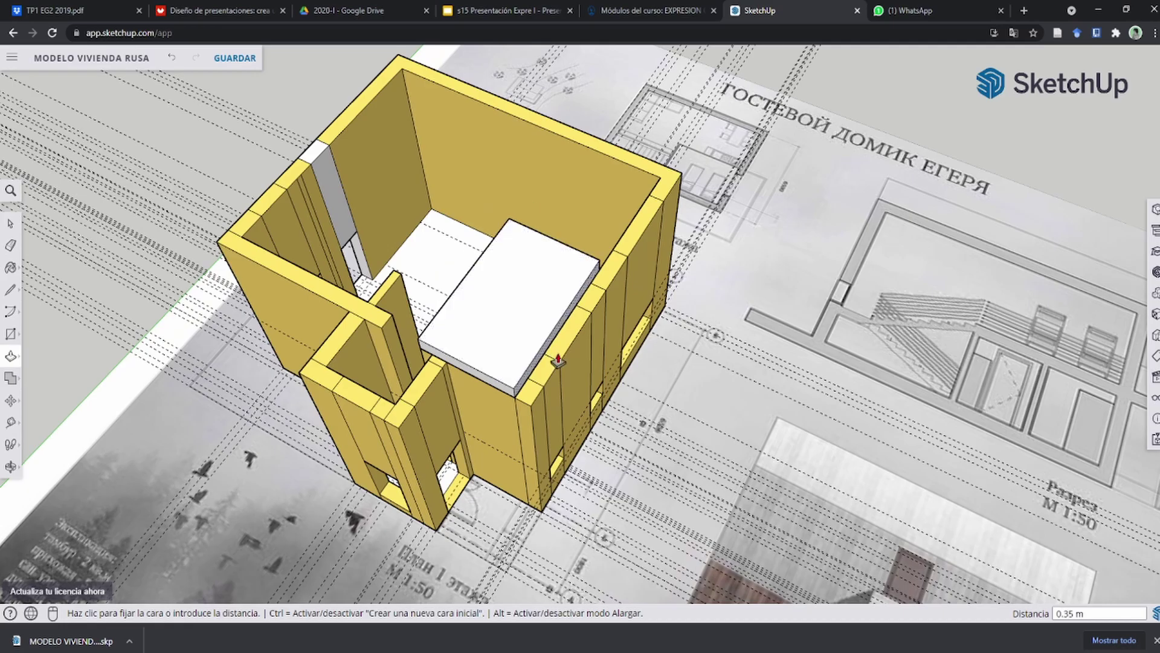
mouse_move(558, 360)
middle_down()
mouse_move(523, 330)
mouse_move(518, 427)
mouse_move(569, 361)
mouse_move(518, 428)
mouse_move(441, 331)
mouse_move(611, 441)
middle_up()
Measure the 0.71 m and 3.75 m distances on the building with the Tape Measure.
scroll(608, 306, down, 2)
middle_drag(608, 307, 578, 401)
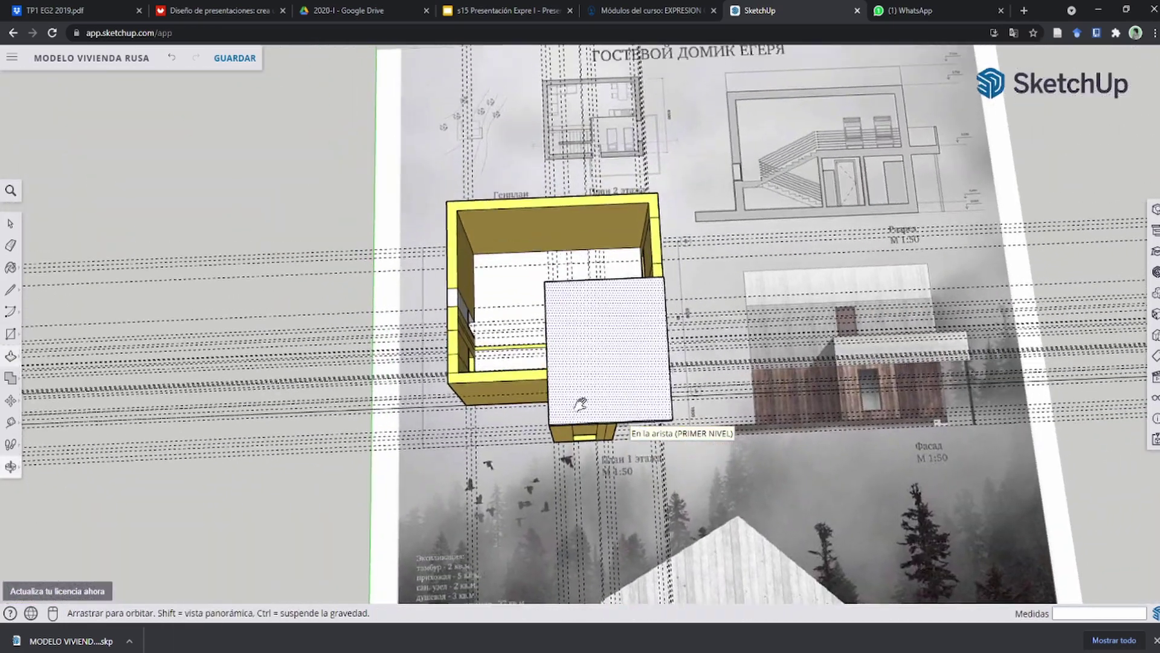
scroll(596, 461, up, 2)
mouse_move(583, 459)
middle_down()
mouse_move(605, 400)
mouse_move(596, 338)
mouse_move(629, 417)
middle_up()
key(t)
scroll(596, 176, up, 5)
scroll(579, 208, up, 3)
click(579, 208)
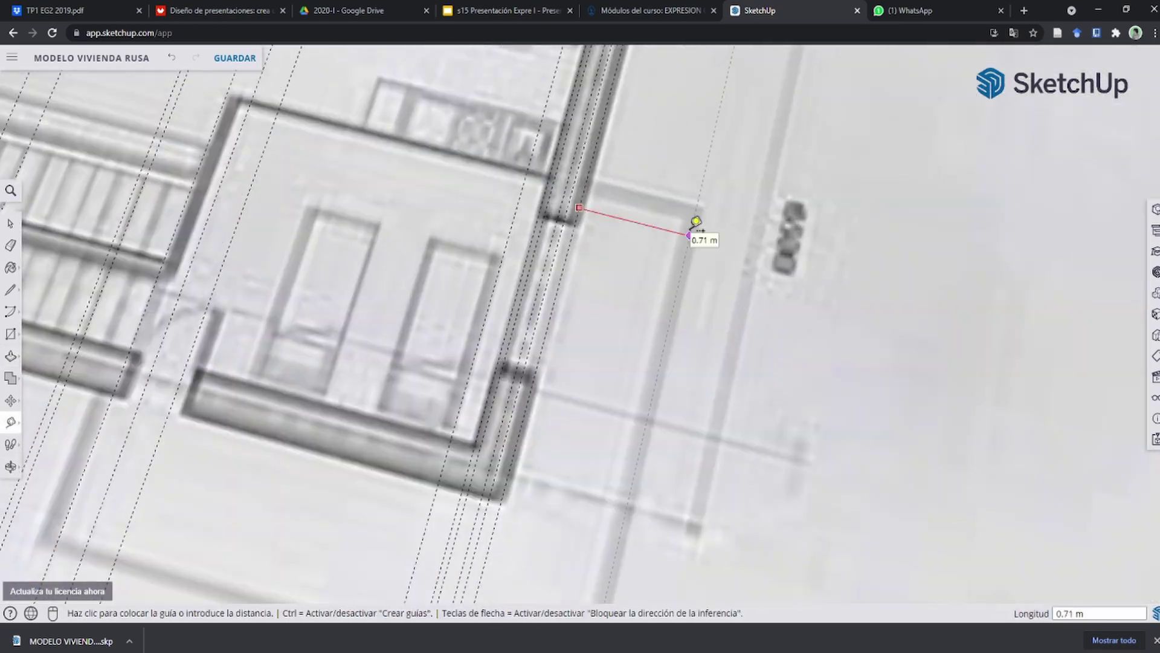
click(695, 224)
scroll(579, 307, down, 3)
click(507, 428)
scroll(520, 405, down, 3)
middle_drag(531, 384, 336, 350)
scroll(313, 356, up, 2)
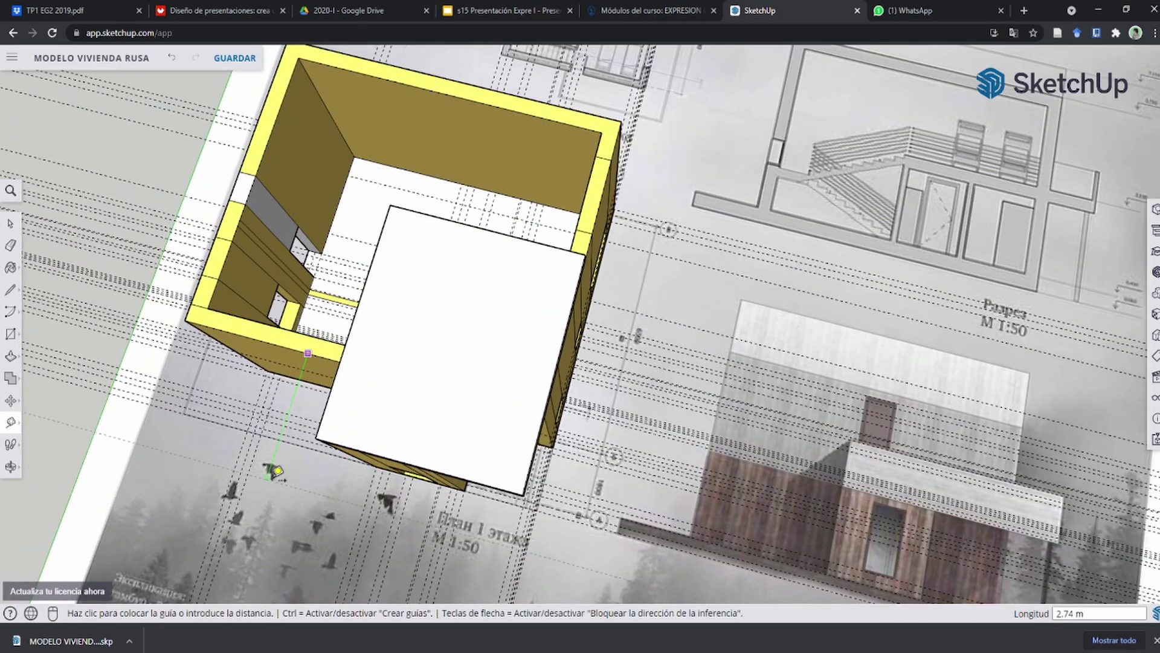
key(space)
Pull the white square up into a thick slab resting on the yellow walls.
scroll(410, 363, up, 3)
key(p)
scroll(435, 345, up, 2)
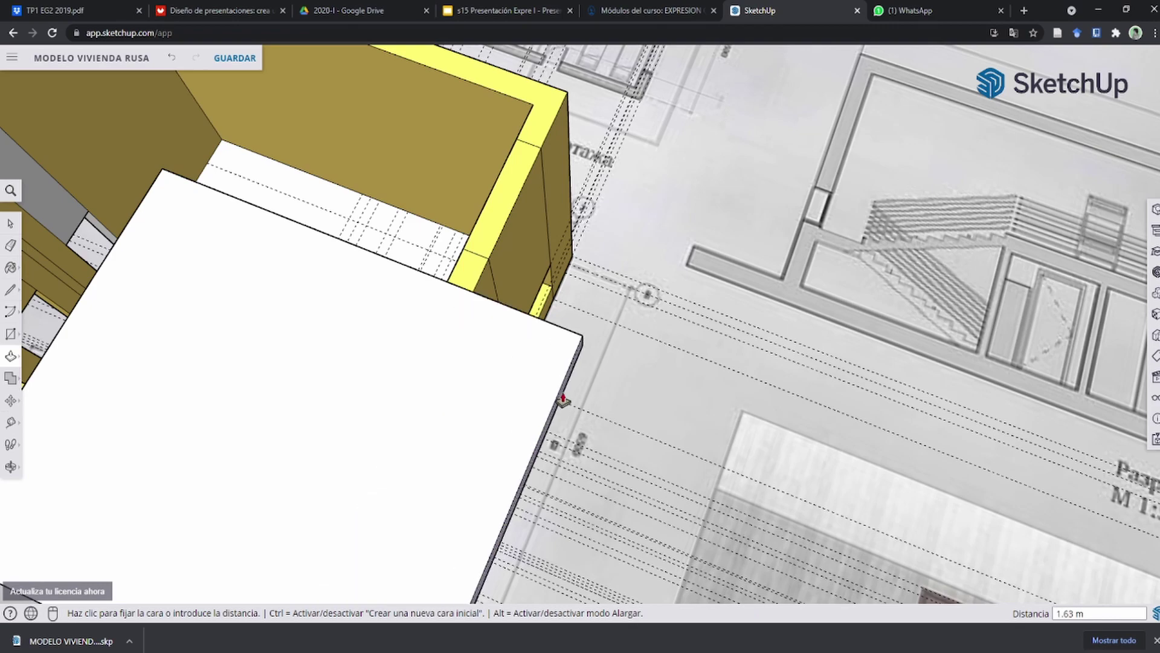
click(562, 396)
scroll(615, 151, down, 5)
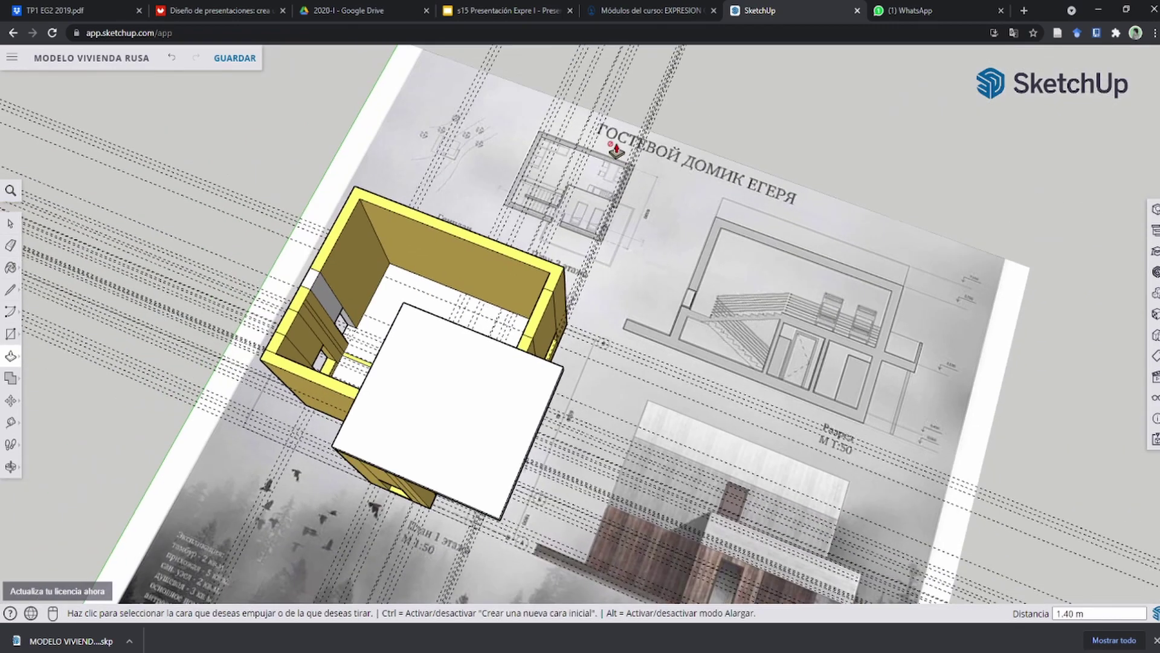
scroll(624, 216, up, 2)
scroll(585, 242, up, 4)
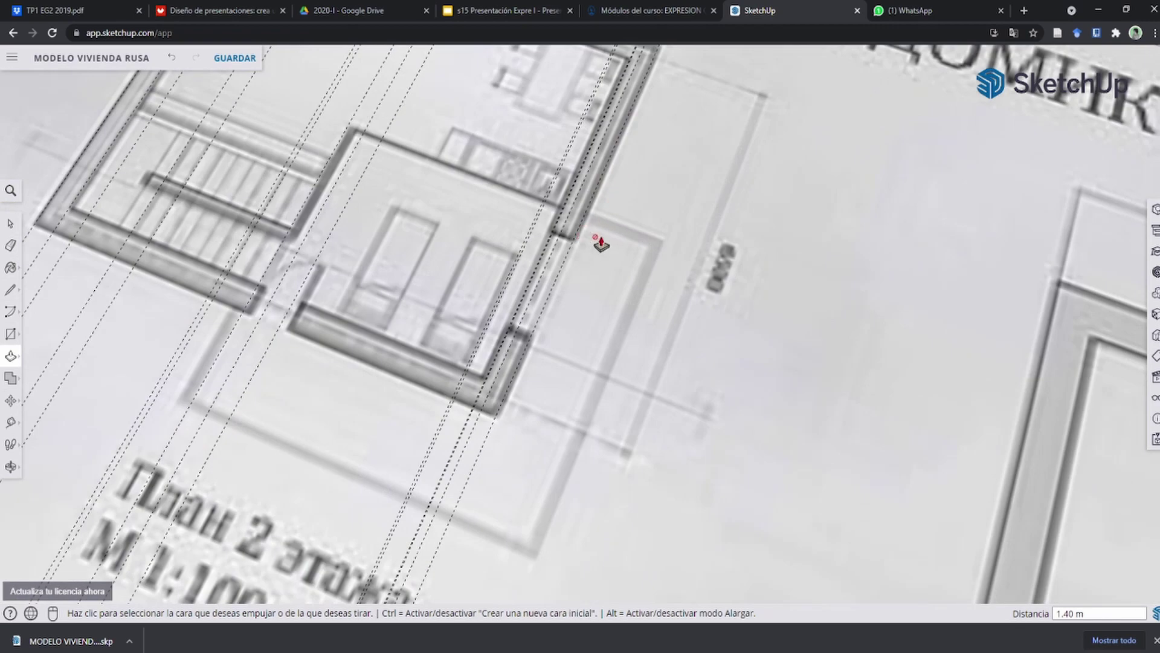
scroll(600, 244, down, 4)
scroll(598, 330, down, 2)
shift+middle_drag(589, 283, 640, 184)
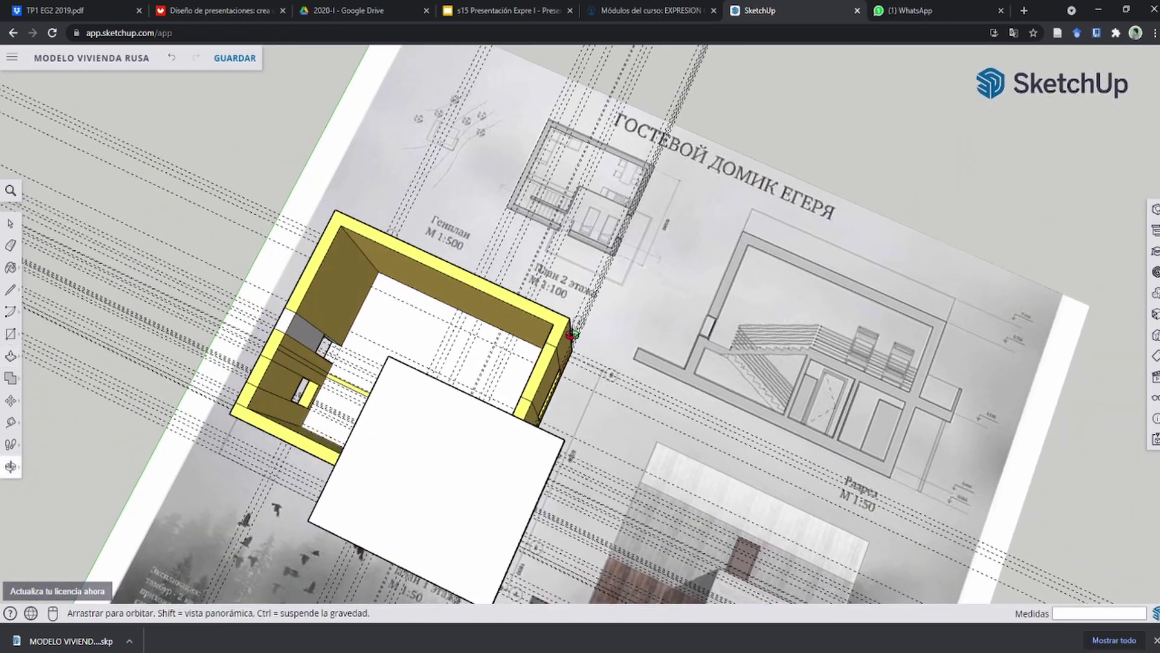
shift+middle_drag(551, 431, 527, 329)
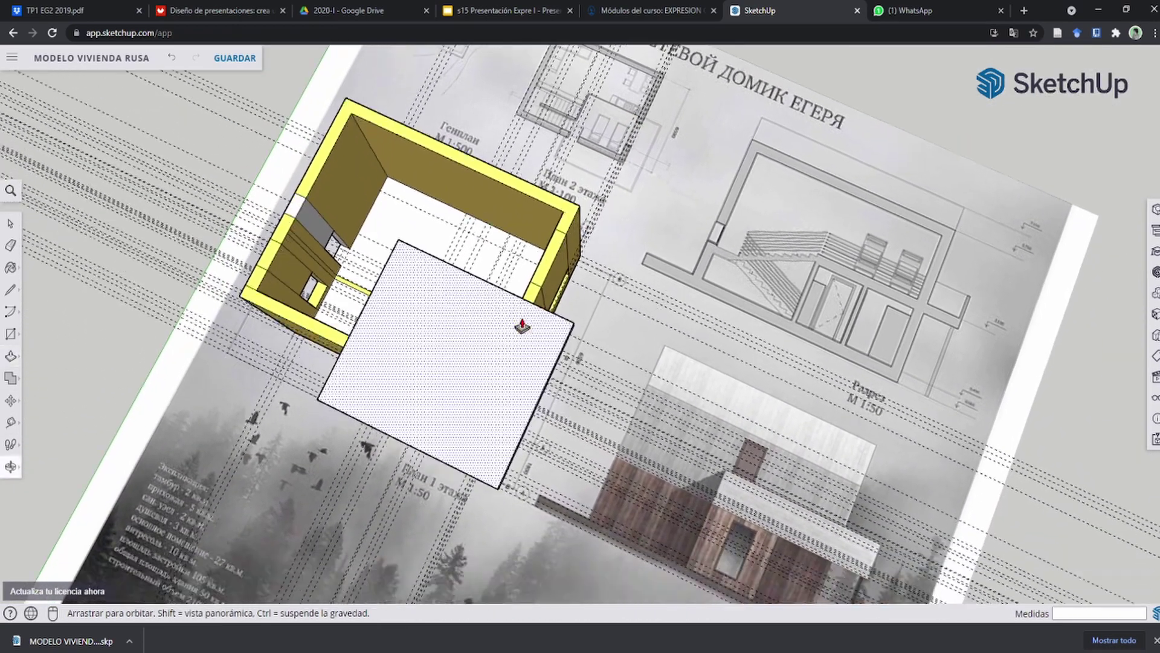
scroll(547, 278, up, 3)
scroll(454, 435, up, 2)
scroll(313, 577, up, 1)
scroll(313, 578, down, 2)
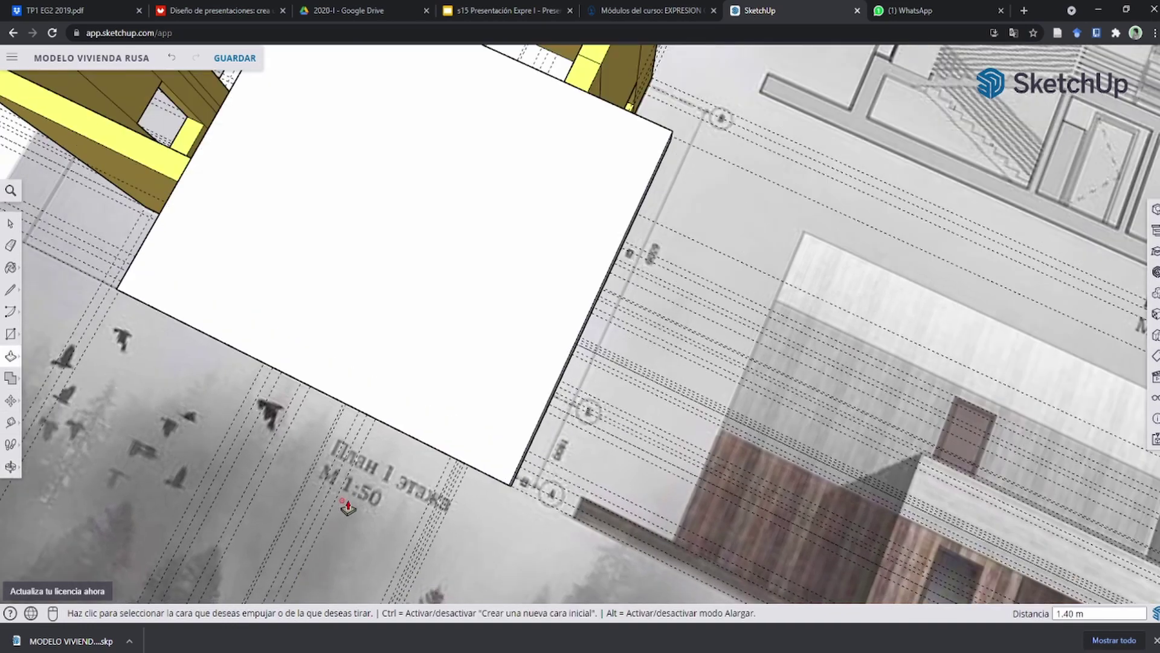
scroll(508, 296, down, 3)
mouse_move(509, 295)
middle_down()
mouse_move(444, 390)
mouse_move(423, 226)
mouse_move(414, 254)
mouse_move(448, 371)
mouse_move(461, 228)
mouse_move(384, 387)
middle_up()
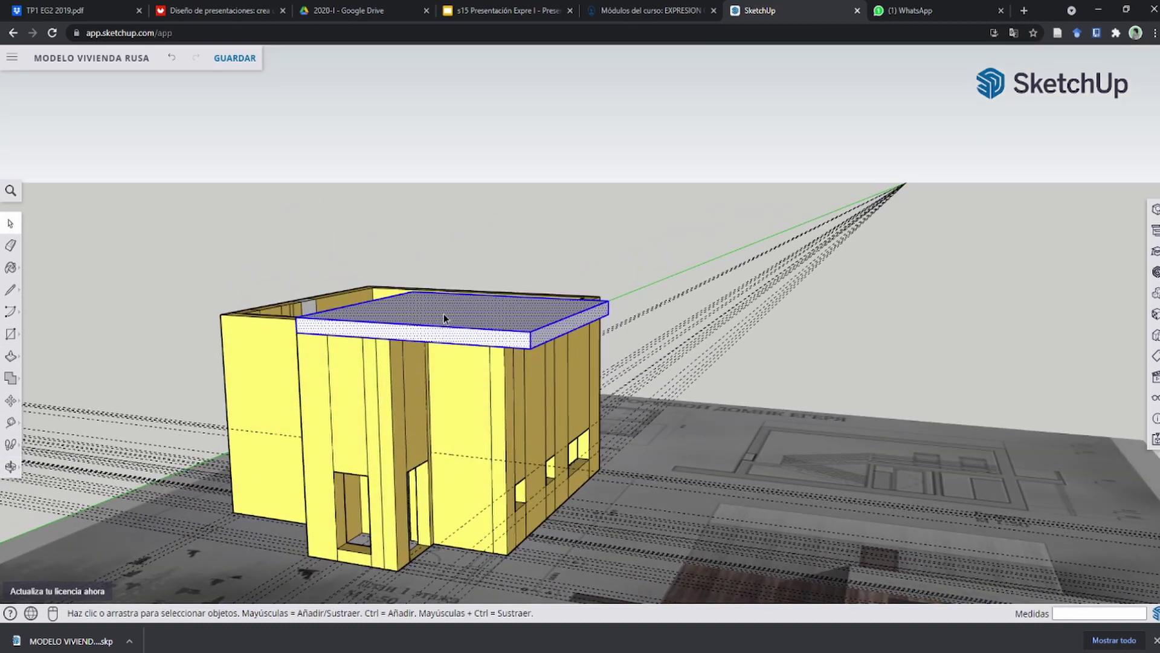
Make the white slab its own group with Crear grupo.
mouse_move(444, 314)
middle_down()
mouse_move(453, 254)
mouse_move(440, 363)
mouse_move(445, 320)
middle_up()
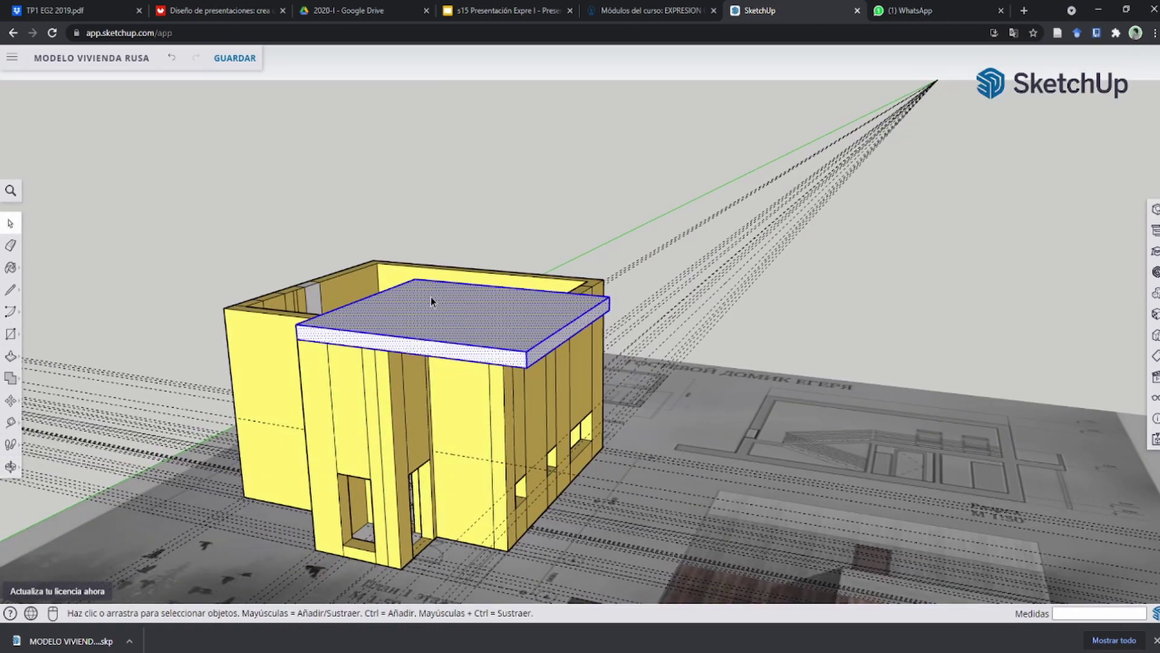
mouse_move(438, 331)
middle_down()
mouse_move(455, 187)
mouse_move(482, 321)
mouse_move(472, 338)
middle_up()
right_click(472, 337)
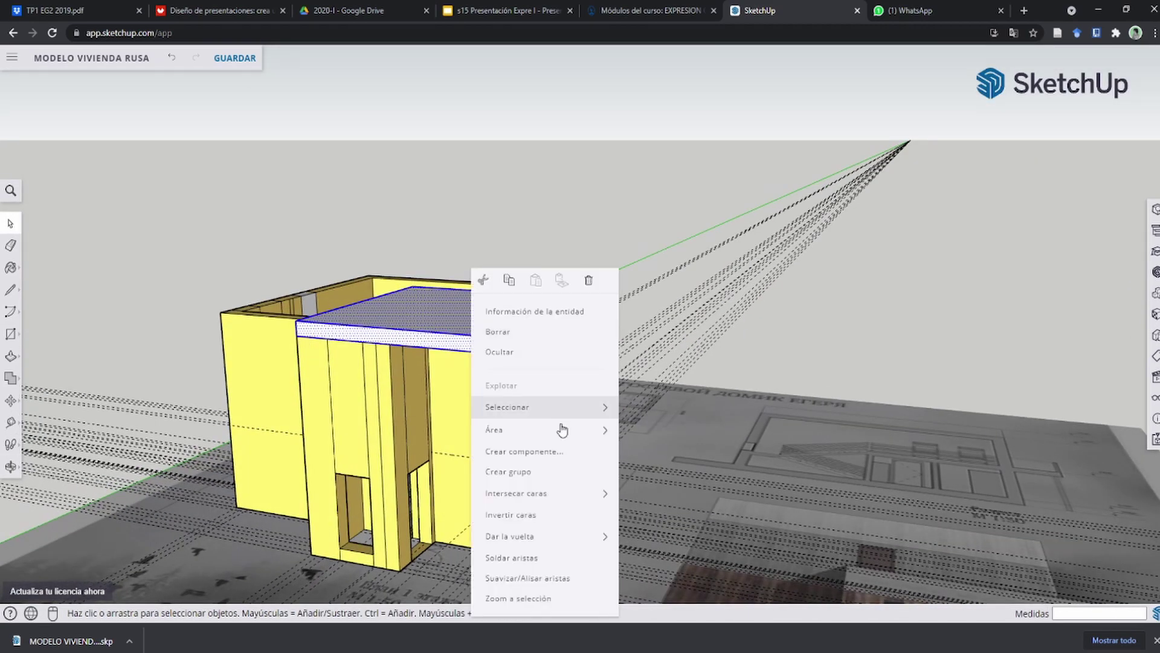
click(554, 480)
mouse_move(553, 480)
middle_down()
mouse_move(567, 174)
mouse_move(545, 314)
mouse_move(524, 300)
mouse_move(598, 283)
mouse_move(565, 275)
middle_up()
scroll(532, 257, down, 2)
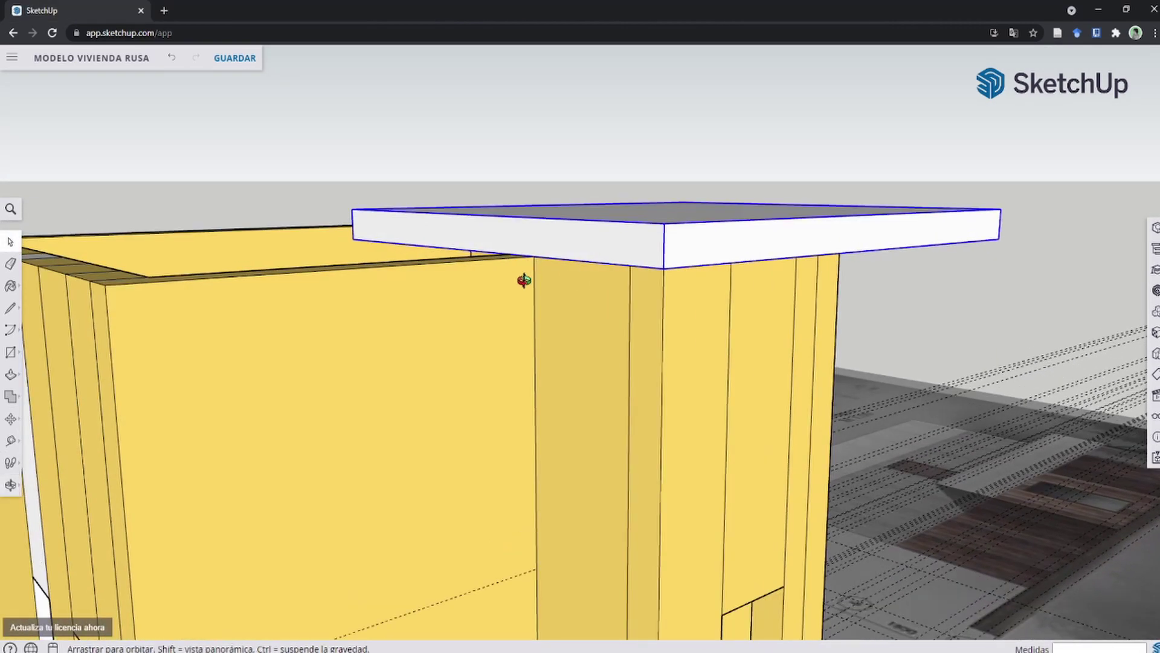
scroll(525, 280, down, 2)
scroll(525, 316, down, 2)
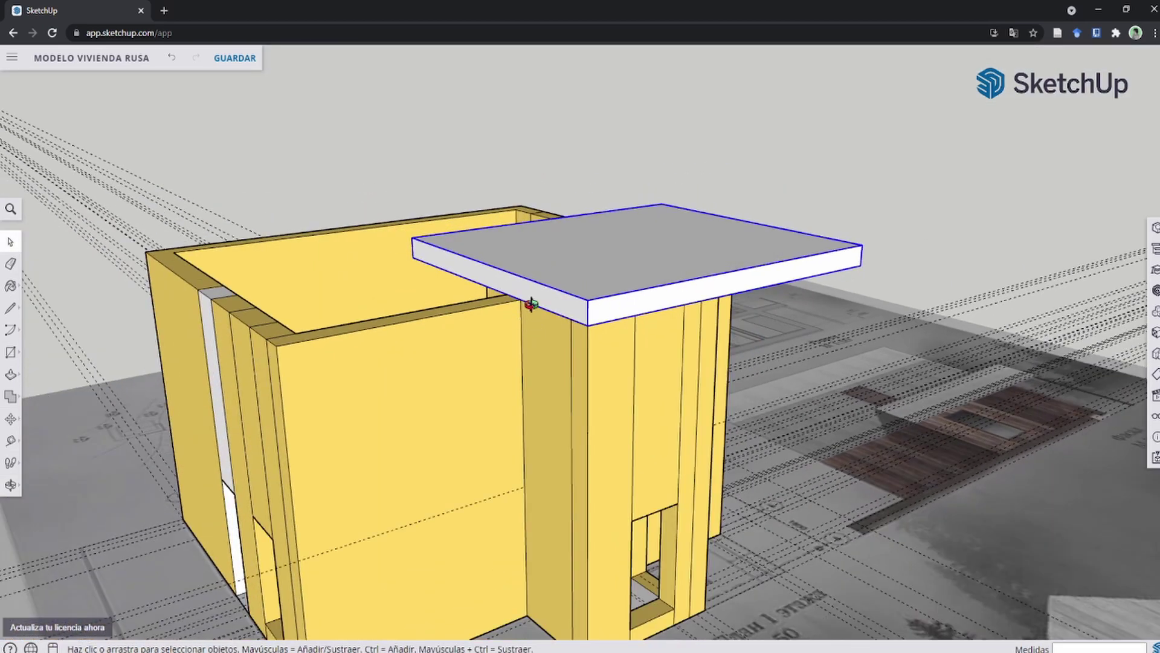
middle_drag(531, 304, 174, 455)
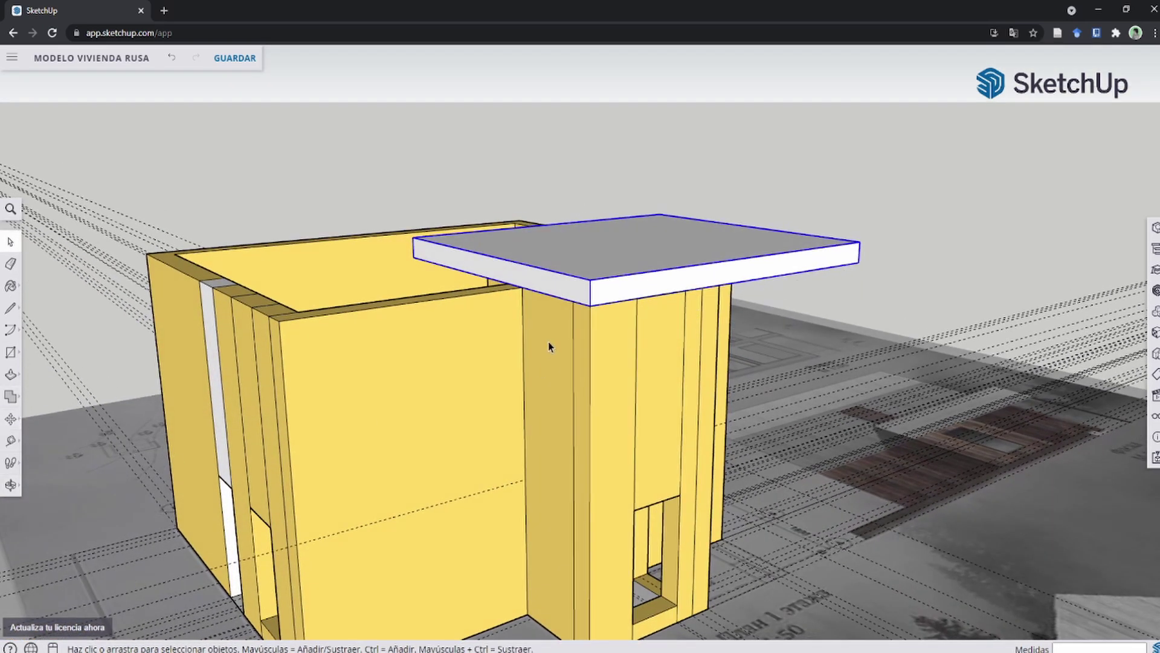
Move the slab group 3.00 m down to first-floor level within the walls.
click(10, 419)
click(520, 287)
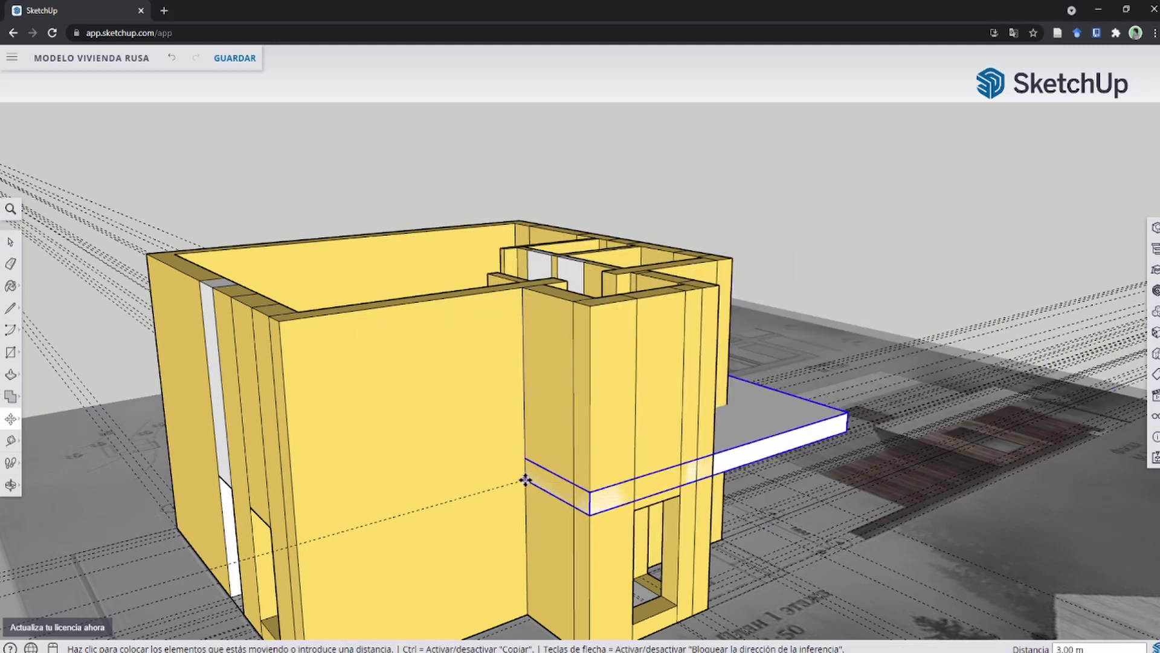
mouse_move(562, 440)
middle_down()
mouse_move(431, 159)
mouse_move(448, 228)
middle_up()
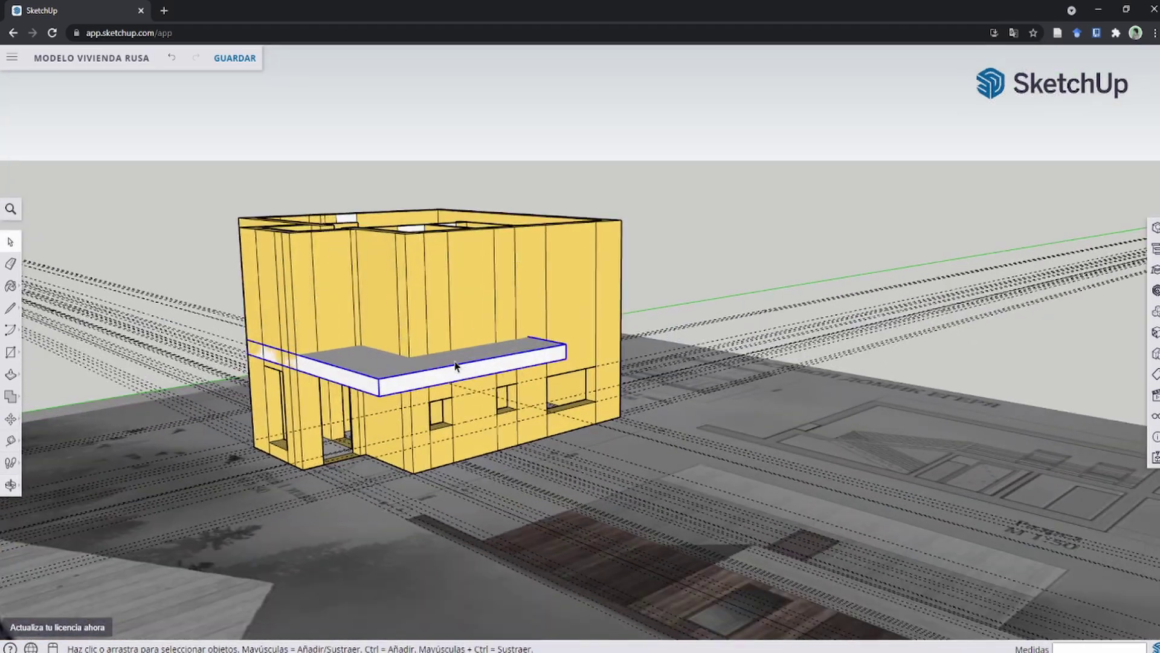
scroll(401, 406, up, 5)
scroll(307, 521, up, 3)
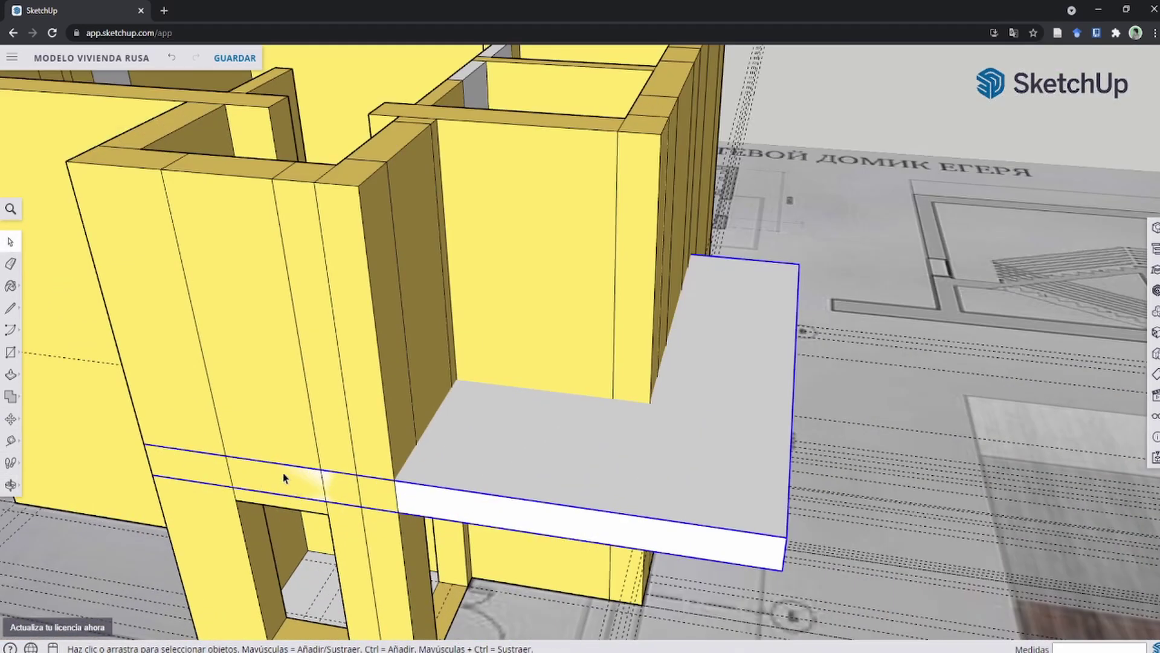
scroll(283, 478, down, 3)
mouse_move(312, 434)
middle_down()
mouse_move(492, 381)
mouse_move(288, 280)
mouse_move(352, 194)
middle_up()
scroll(484, 401, up, 3)
mouse_move(484, 401)
middle_down()
mouse_move(415, 264)
mouse_move(507, 306)
mouse_move(707, 433)
middle_up()
scroll(504, 361, down, 2)
scroll(504, 362, down, 3)
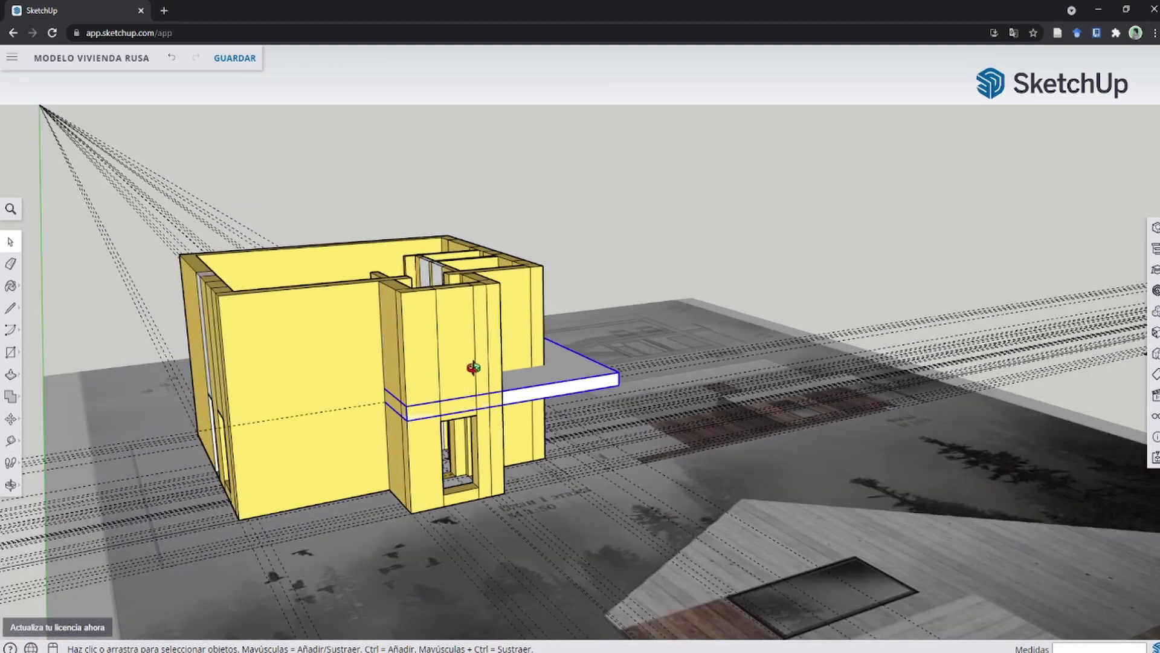
middle_drag(504, 361, 423, 423)
scroll(415, 401, up, 2)
scroll(402, 388, up, 2)
click(402, 388)
Inside the house group, push the upper wall tops down 3.00 m to the slab.
double_click(401, 387)
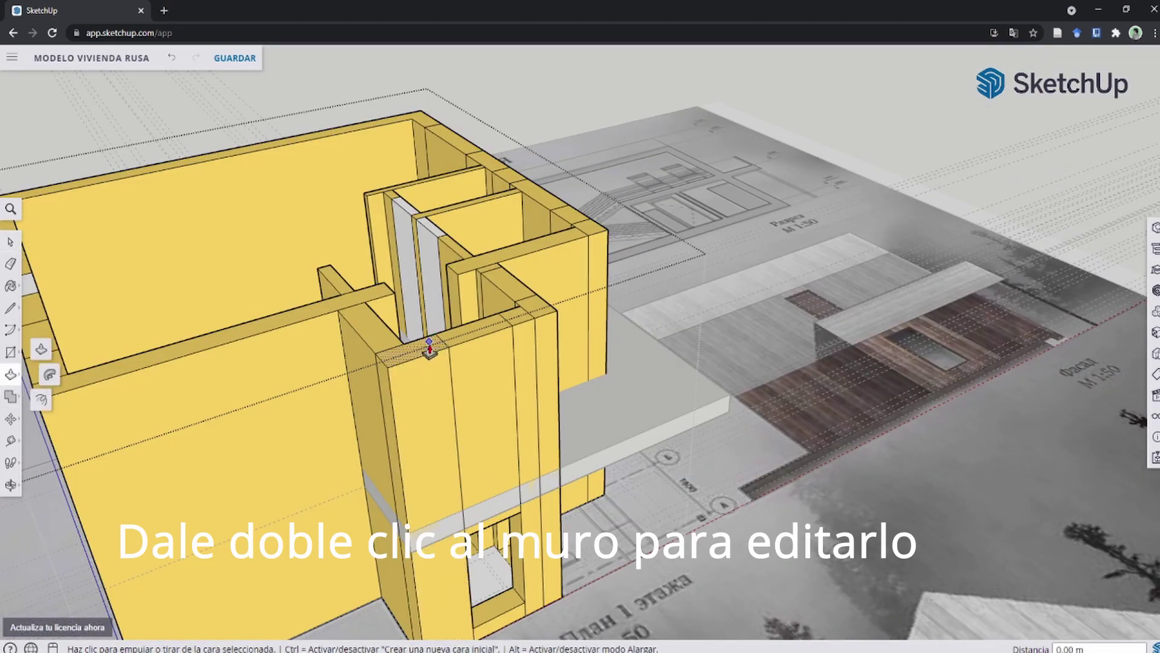
click(429, 348)
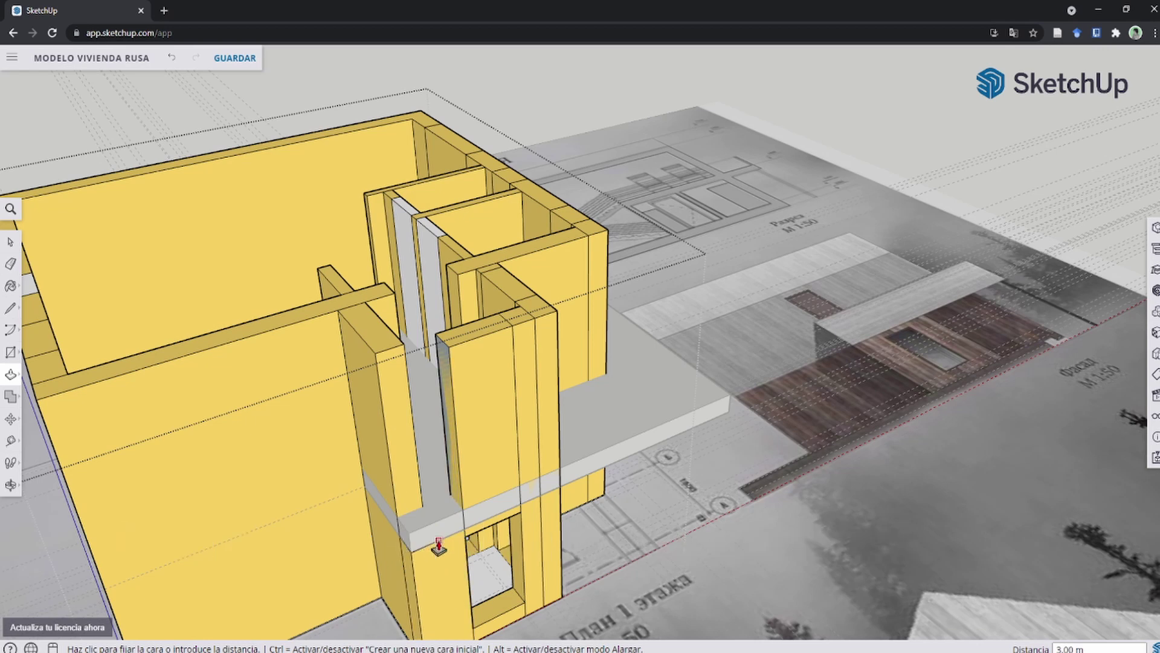
click(428, 547)
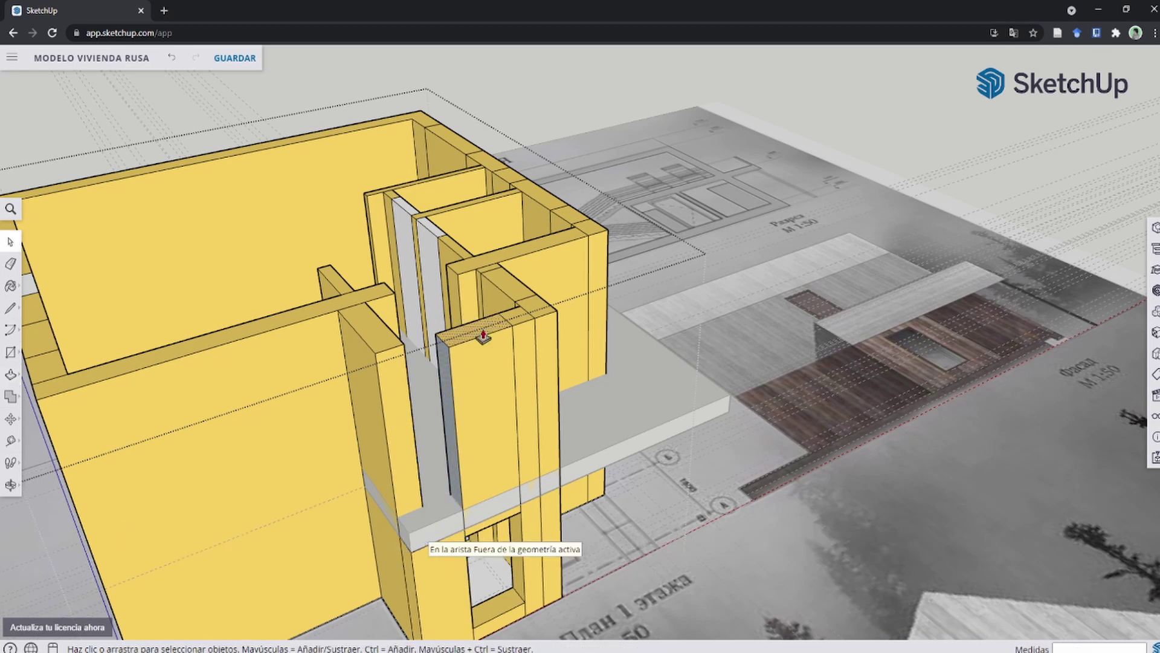
click(484, 335)
middle_drag(462, 533, 407, 401)
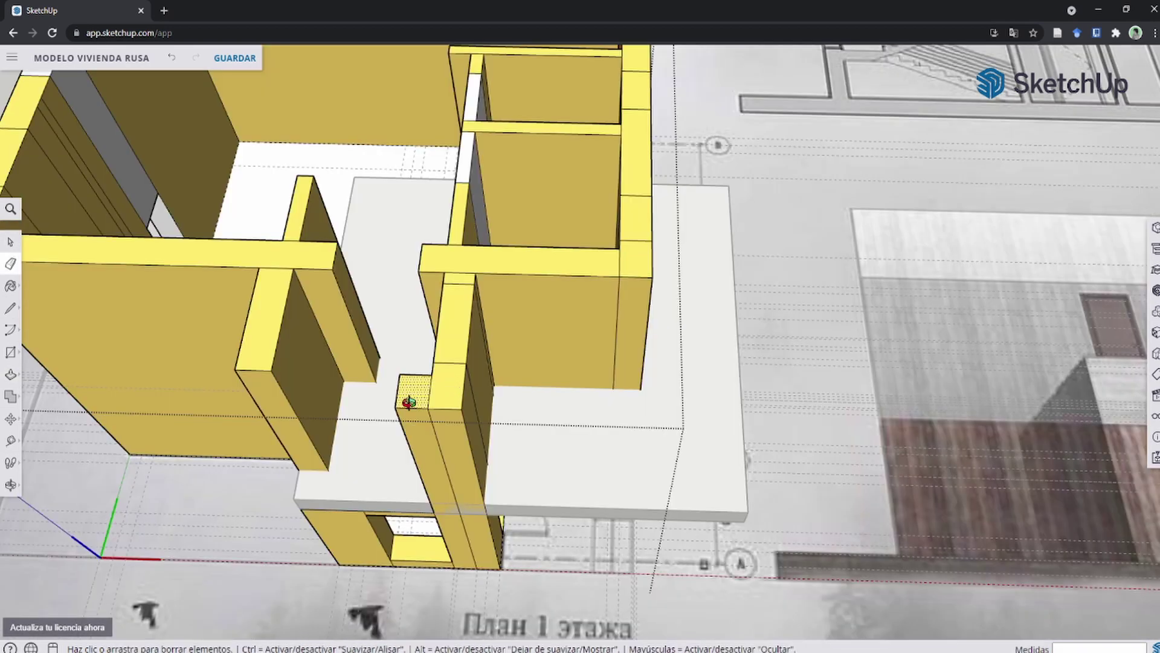
scroll(411, 396, up, 3)
Erase the stray vertical edges beside the grey strip so the wall faces merge.
key(e)
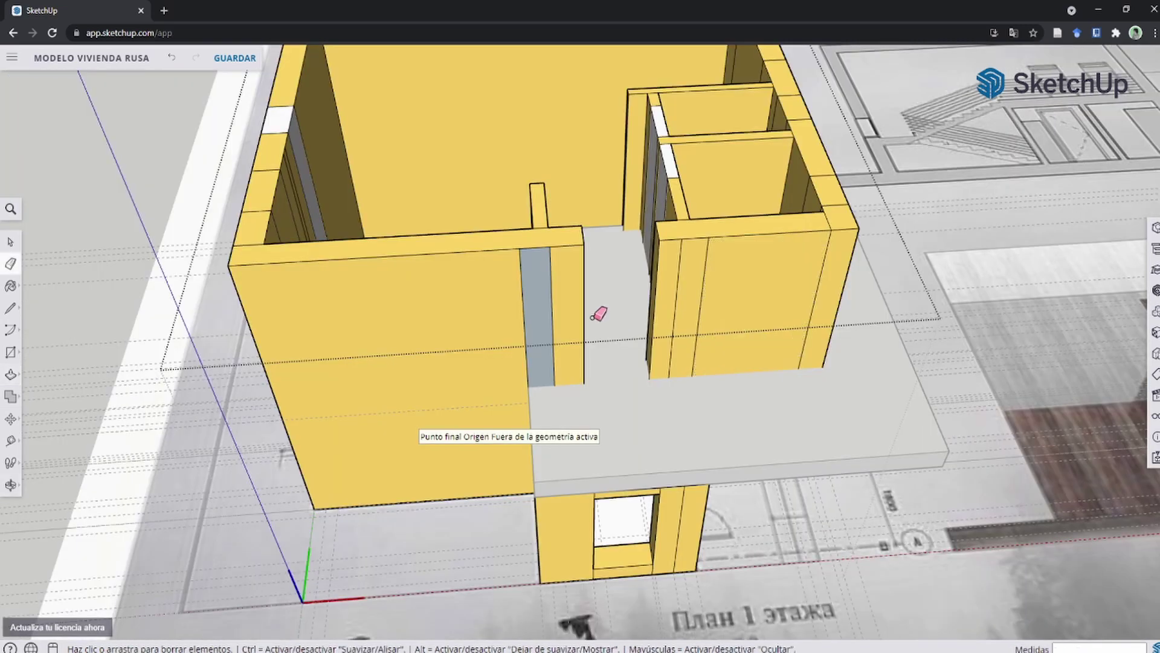
scroll(562, 326, up, 3)
middle_drag(526, 339, 746, 238)
scroll(635, 257, up, 2)
scroll(622, 266, down, 3)
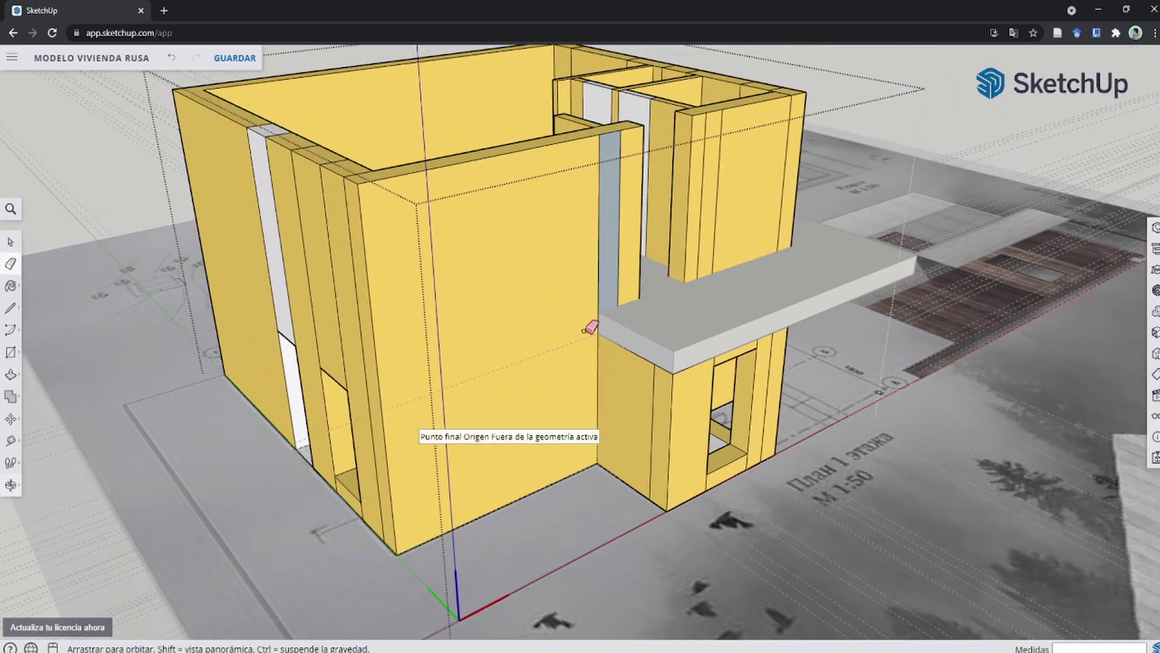
scroll(581, 202, up, 1)
scroll(579, 206, up, 2)
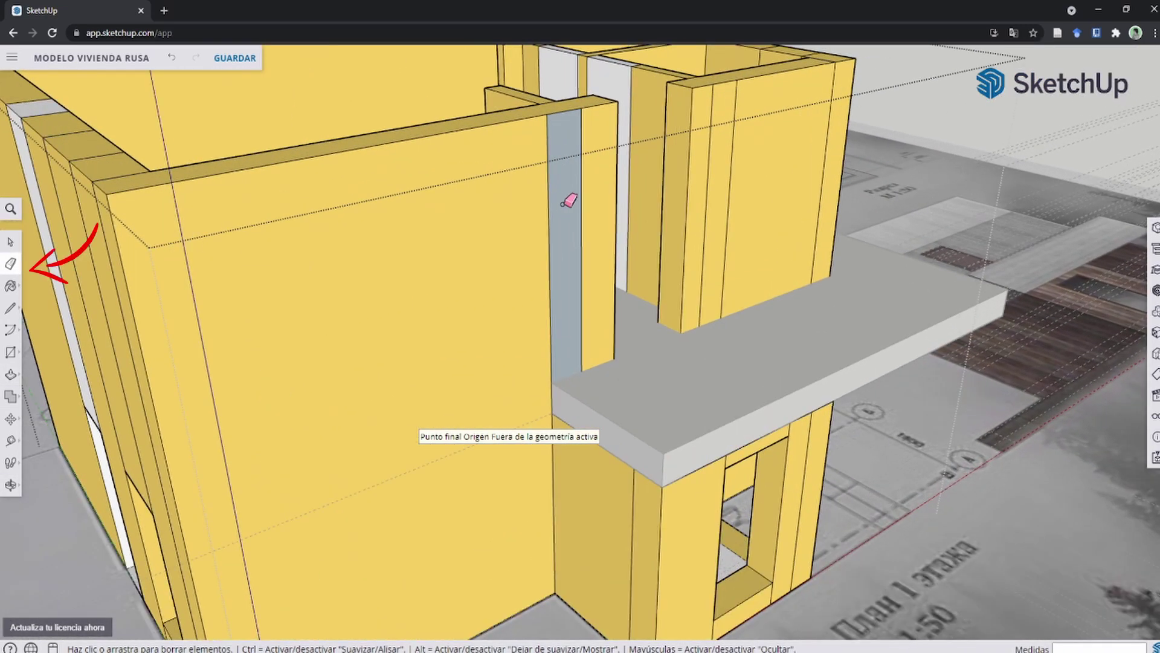
click(575, 187)
click(547, 202)
scroll(541, 198, down, 1)
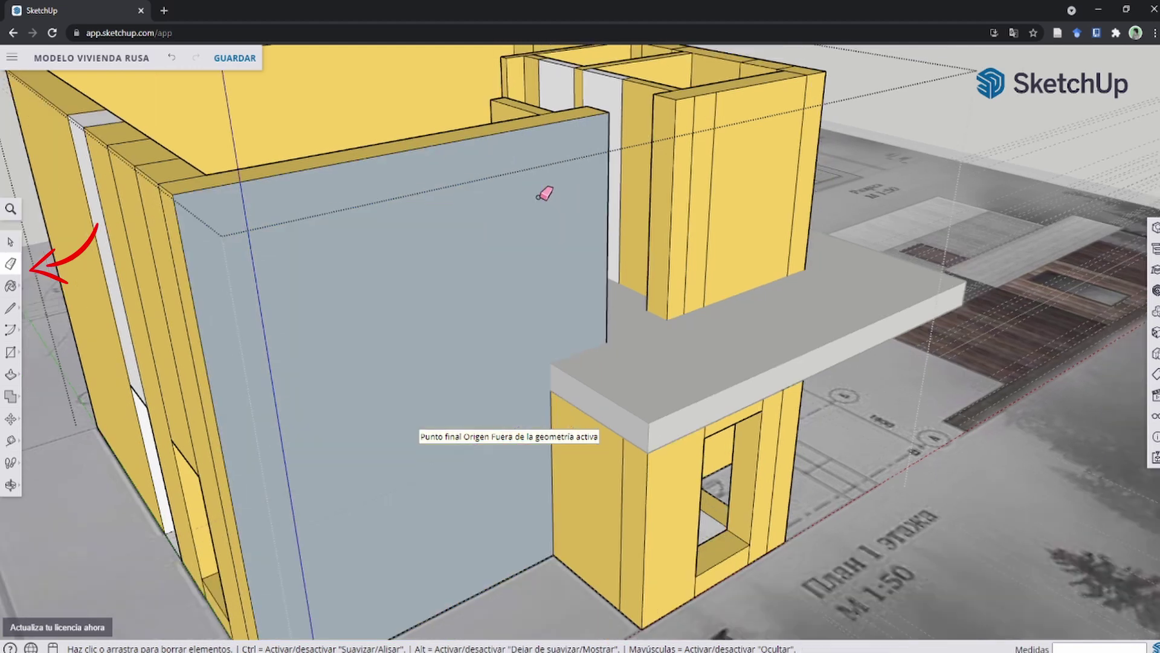
Reverse the blue wall face with Invertir caras so it shows yellow.
right_click(474, 232)
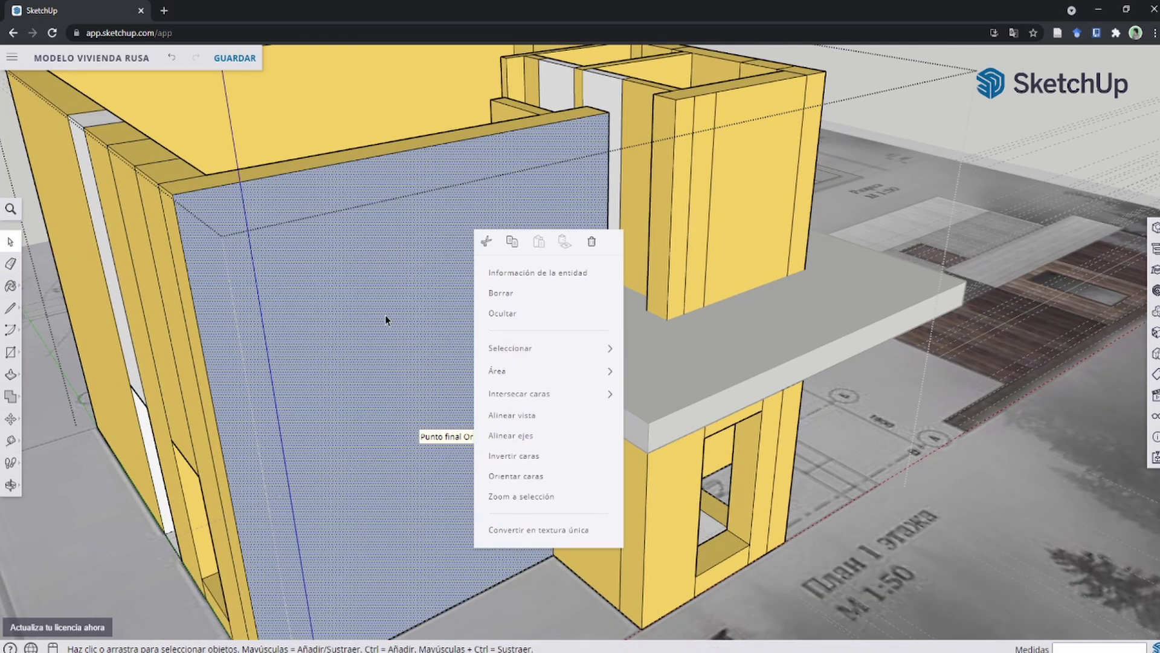
click(514, 466)
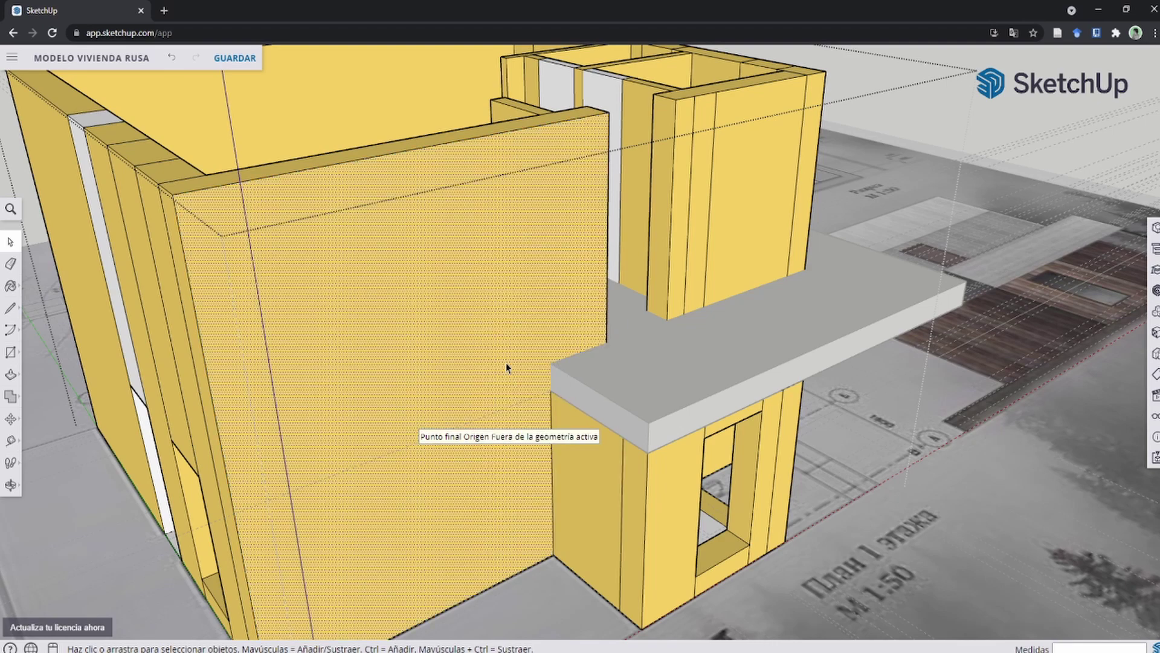
mouse_move(508, 365)
middle_down()
mouse_move(593, 259)
mouse_move(699, 407)
mouse_move(536, 454)
mouse_move(544, 218)
mouse_move(479, 407)
mouse_move(316, 311)
mouse_move(218, 488)
mouse_move(314, 375)
mouse_move(538, 489)
mouse_move(246, 394)
mouse_move(487, 363)
mouse_move(623, 238)
middle_up()
scroll(476, 300, up, 5)
mouse_move(476, 300)
middle_down()
mouse_move(591, 337)
mouse_move(526, 284)
mouse_move(466, 324)
mouse_move(807, 321)
mouse_move(574, 272)
middle_up()
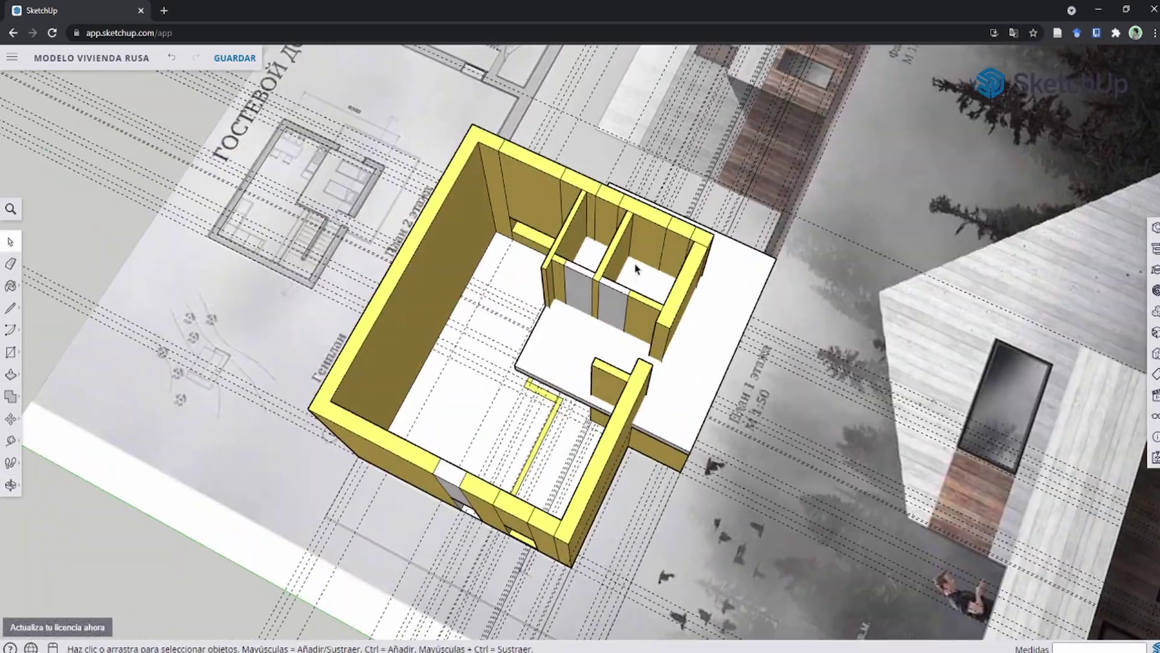
scroll(575, 272, up, 5)
scroll(575, 272, down, 3)
scroll(681, 328, down, 3)
mouse_move(682, 328)
middle_down()
mouse_move(565, 383)
mouse_move(468, 178)
middle_up()
scroll(504, 175, up, 5)
scroll(502, 109, up, 2)
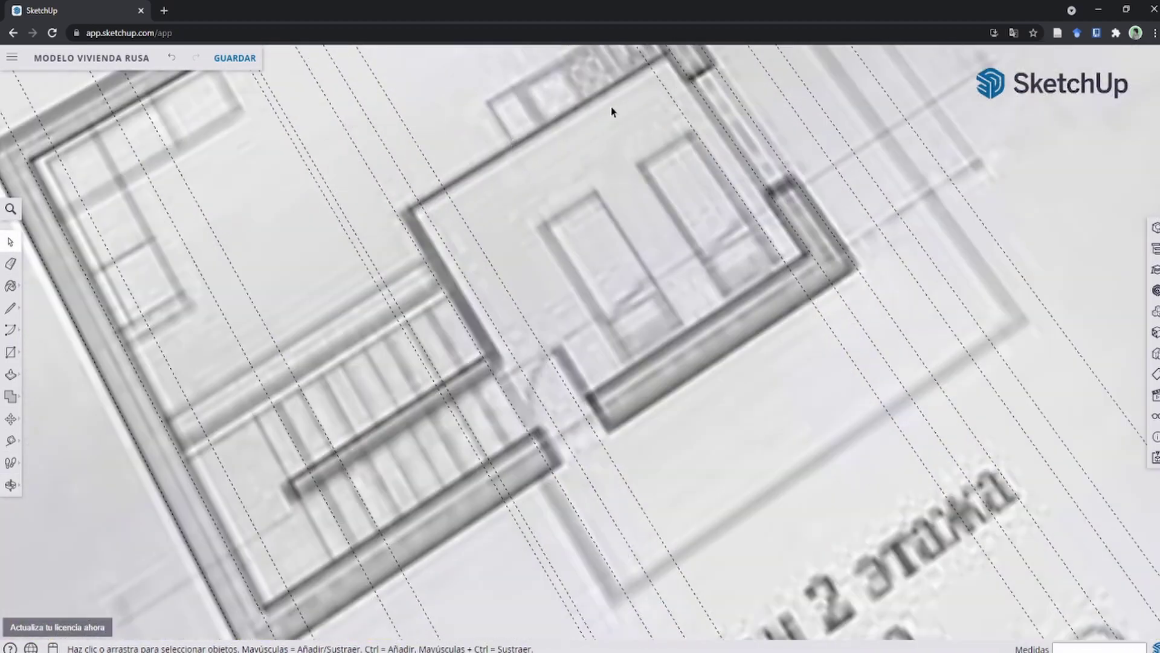
scroll(631, 180, down, 3)
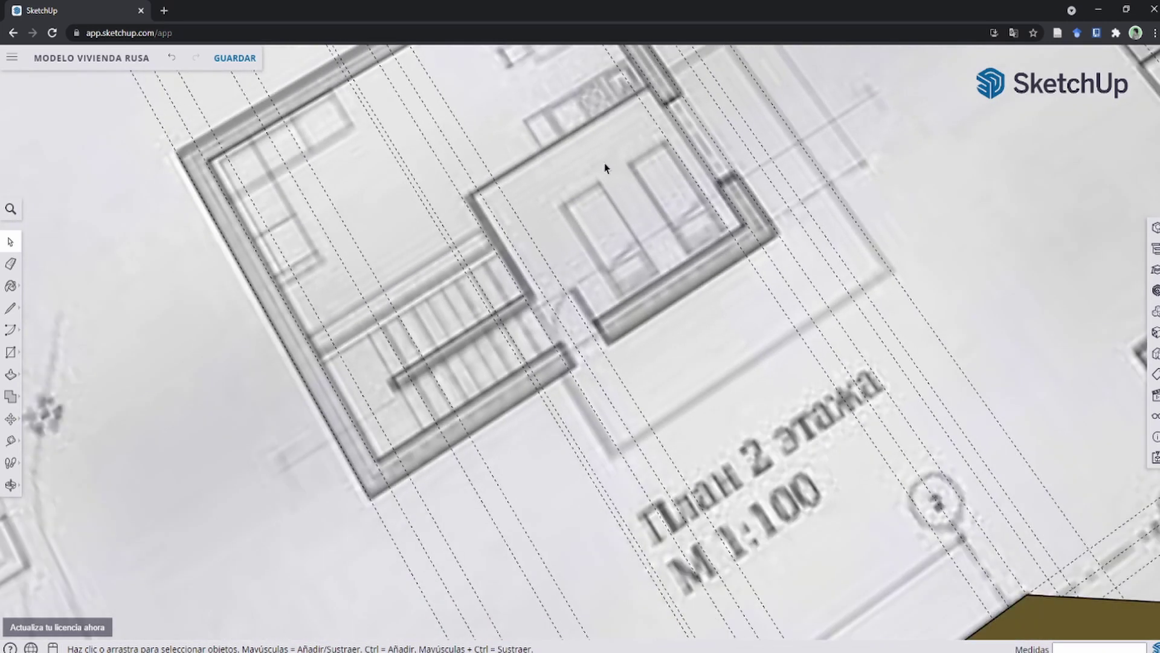
mouse_move(606, 233)
middle_down()
mouse_move(577, 209)
mouse_move(557, 211)
mouse_move(573, 207)
middle_up()
scroll(552, 189, down, 5)
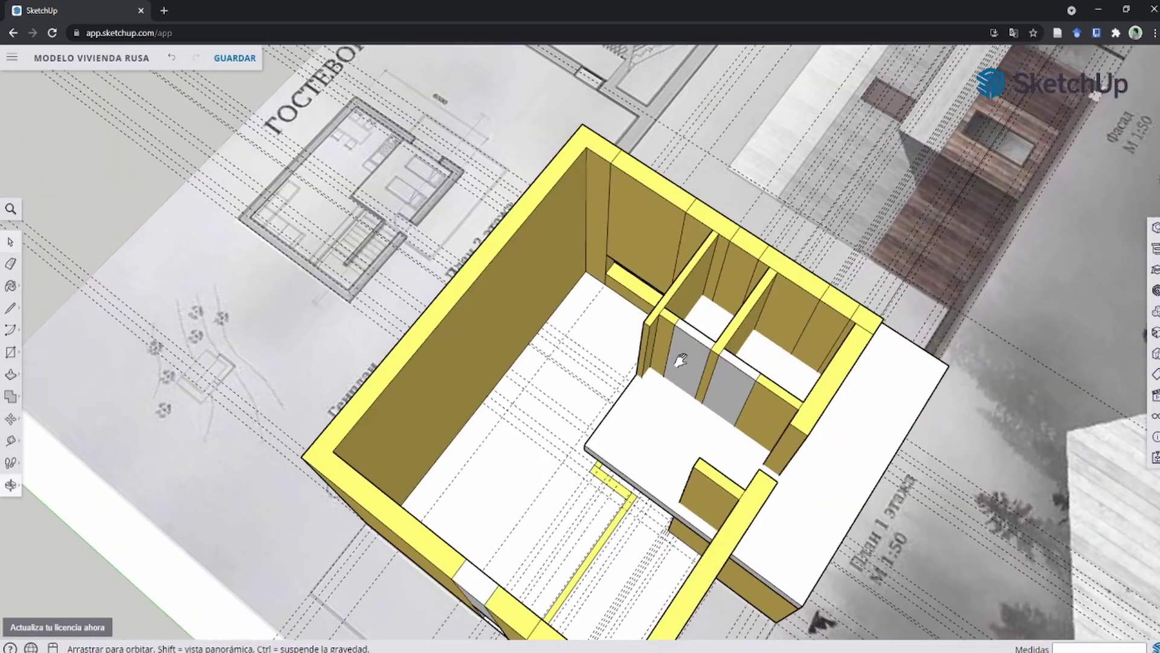
mouse_move(552, 189)
middle_down()
mouse_move(653, 310)
mouse_move(676, 282)
middle_up()
scroll(605, 295, up, 8)
scroll(621, 237, down, 6)
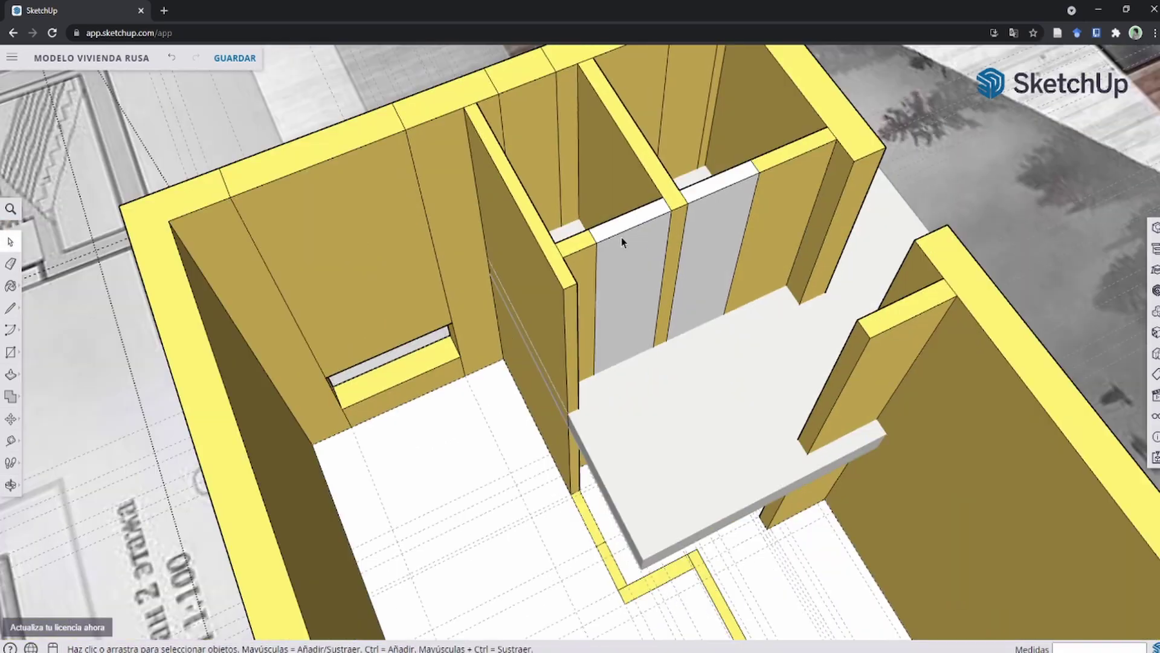
scroll(614, 238, down, 2)
scroll(620, 235, down, 2)
scroll(620, 235, down, 2)
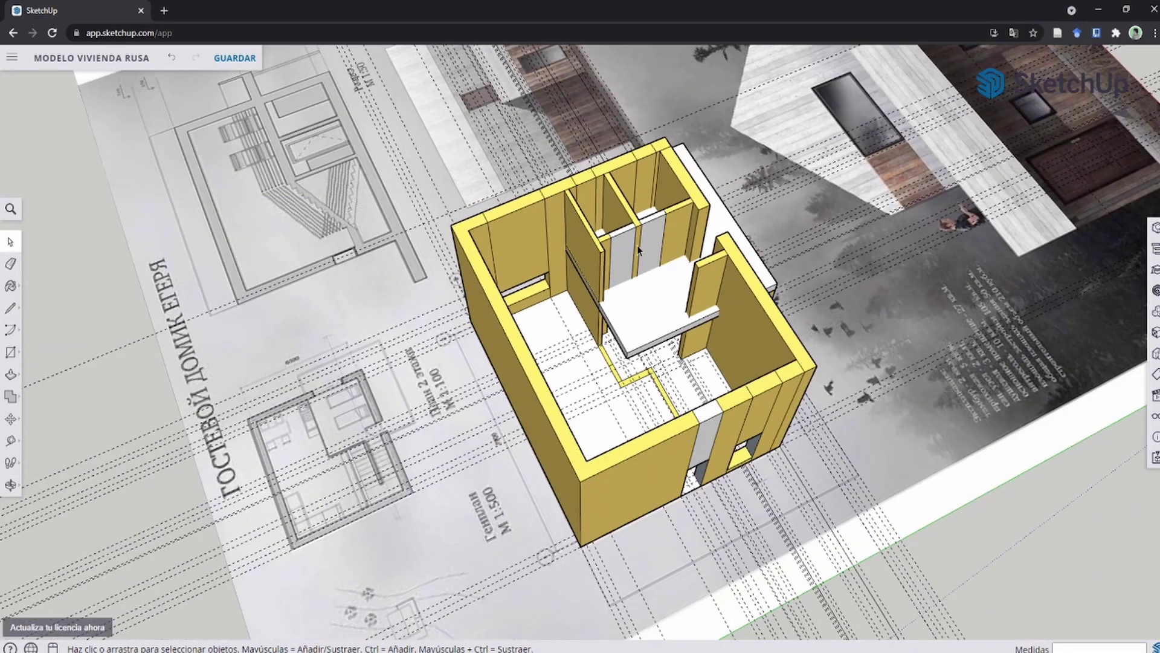
scroll(617, 240, up, 2)
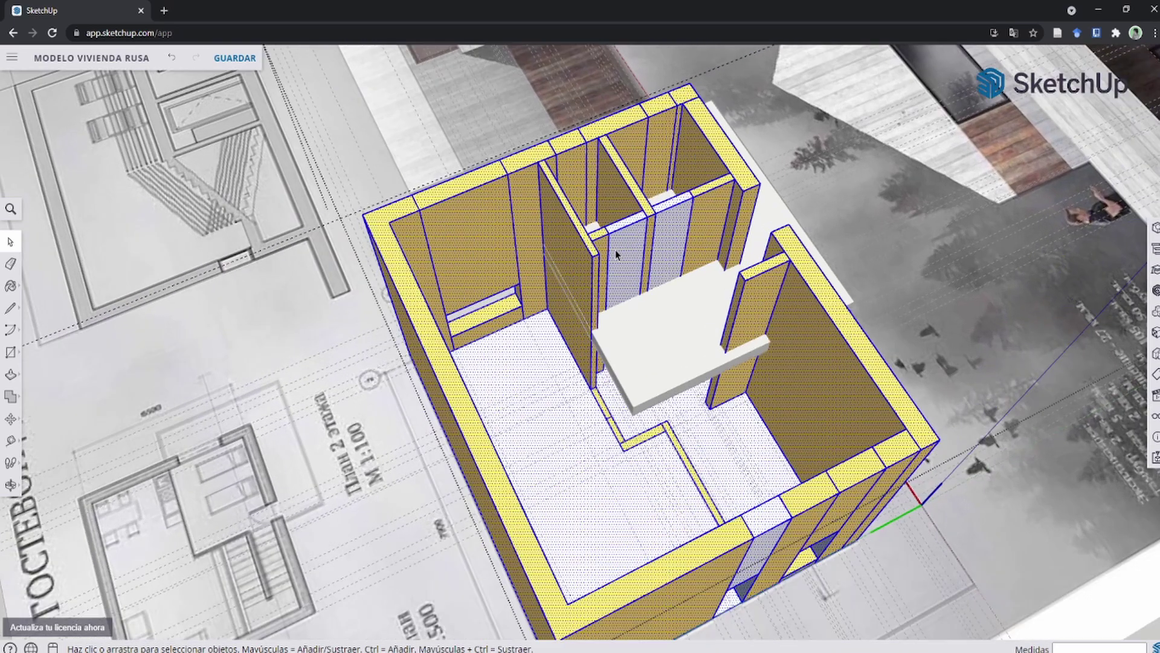
scroll(615, 249, up, 3)
Select the single wall panel, then orbit and zoom to a low view of the partitions.
triple_click(614, 245)
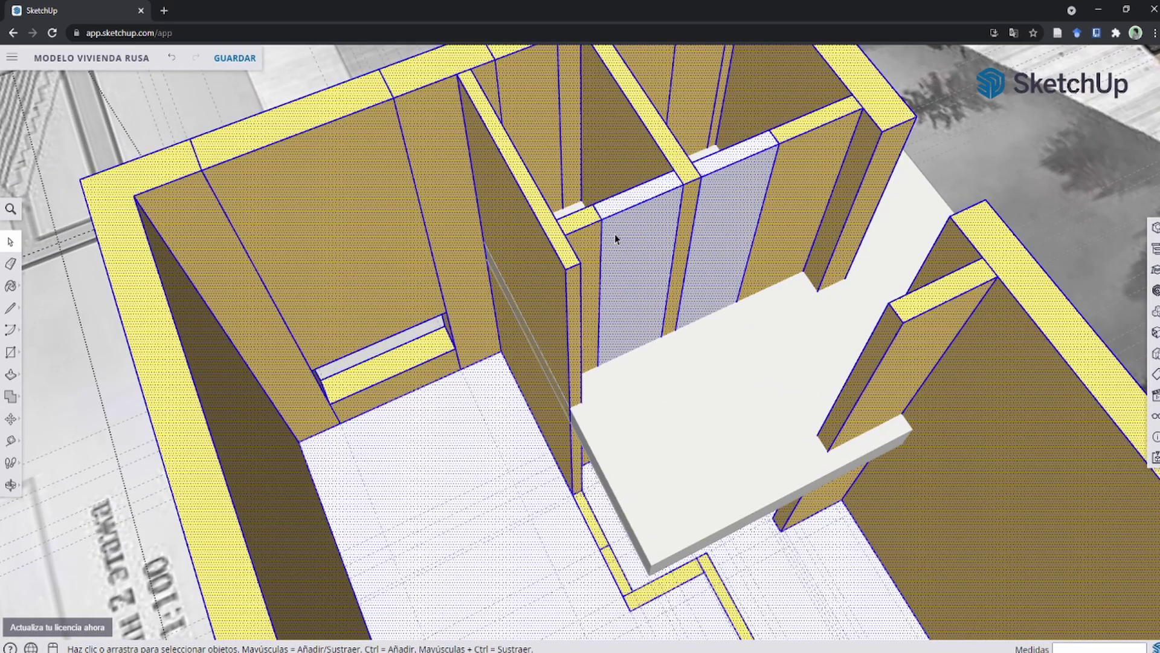
click(615, 233)
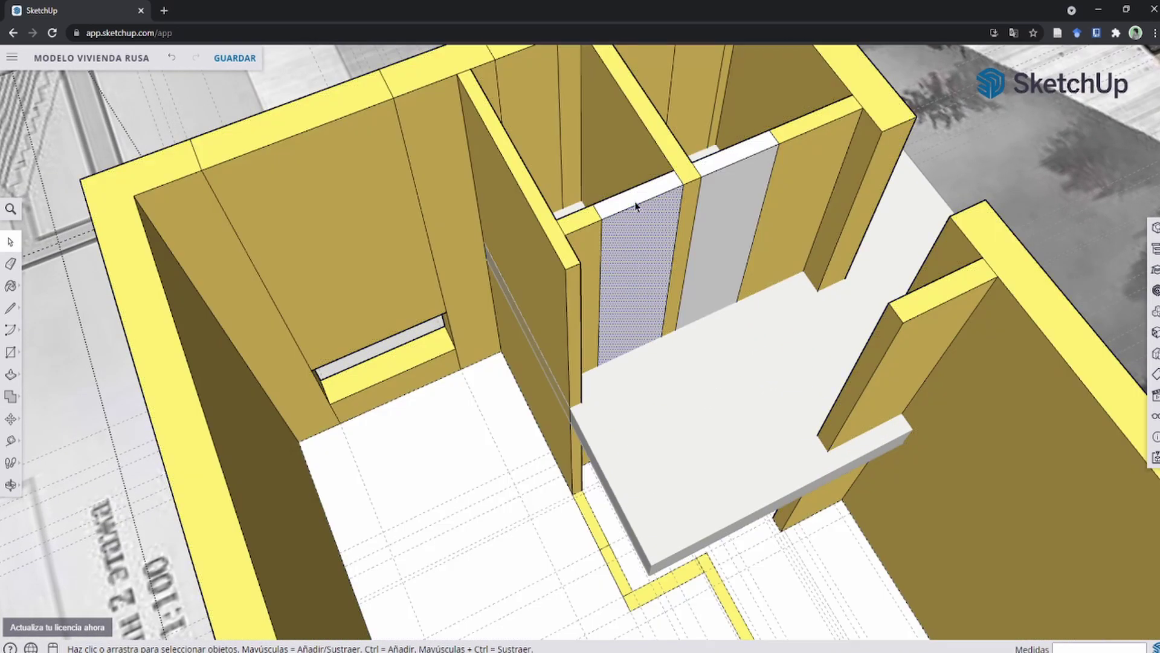
middle_drag(622, 363, 604, 210)
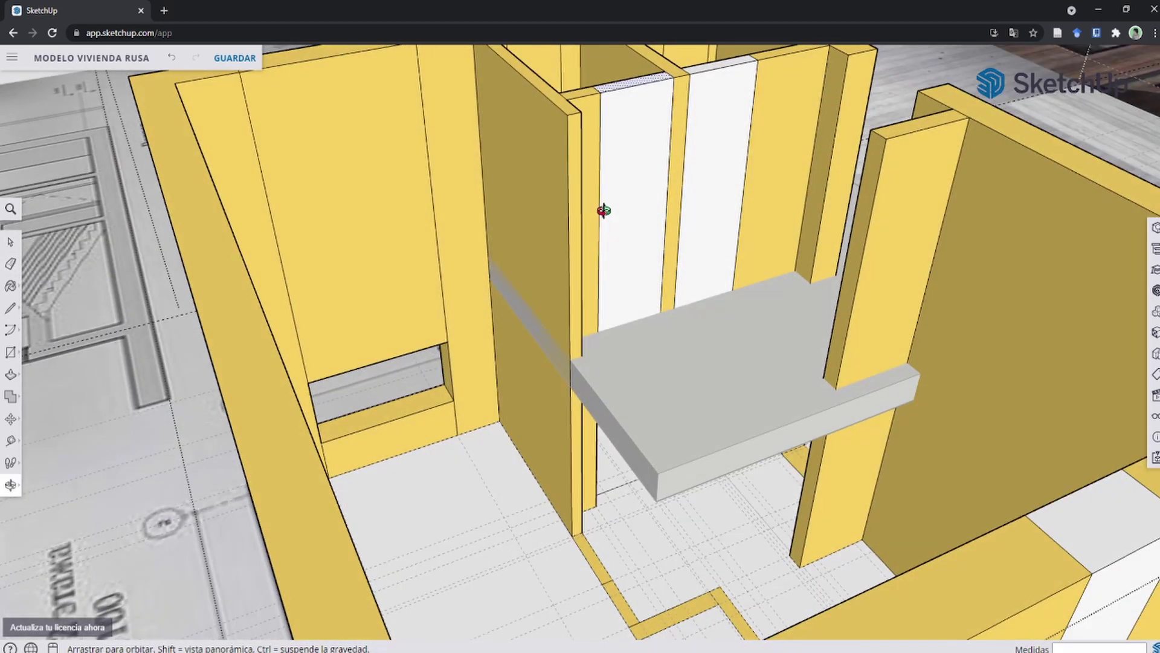
key(e)
scroll(614, 375, up, 2)
scroll(601, 354, up, 3)
scroll(665, 124, up, 2)
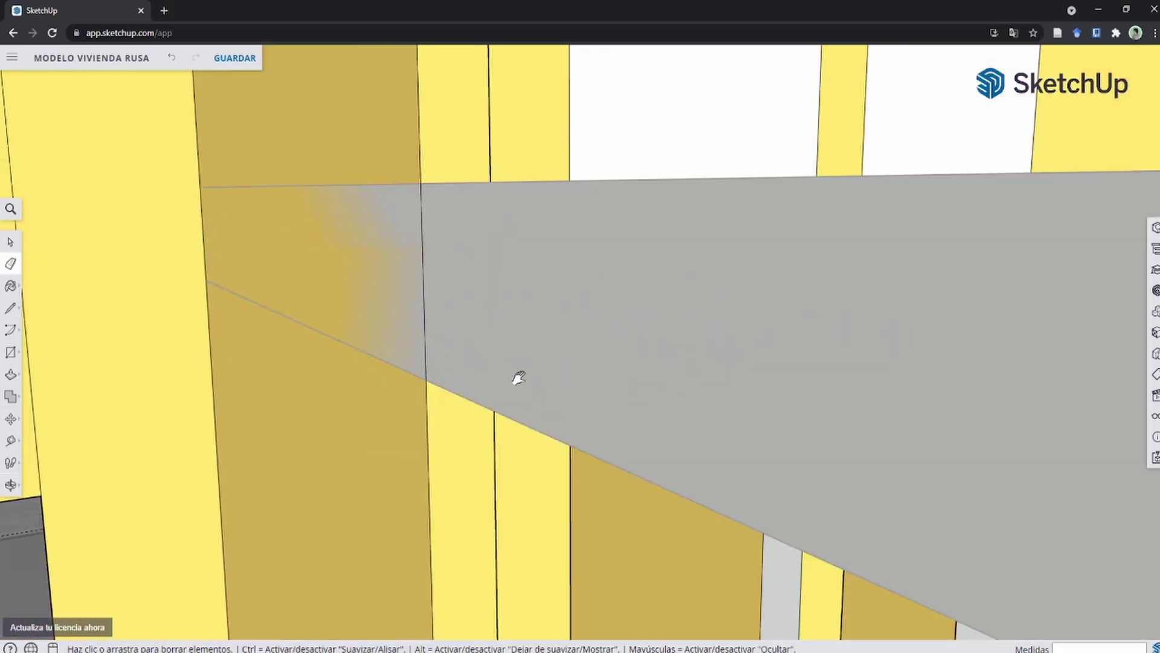
mouse_move(518, 378)
shift+middle_down()
mouse_move(560, 238)
mouse_move(557, 526)
mouse_move(536, 604)
mouse_move(590, 317)
mouse_move(578, 420)
shift+middle_up()
Erase the stray edges along and across the white panel between the partitions.
click(604, 302)
scroll(589, 375, up, 2)
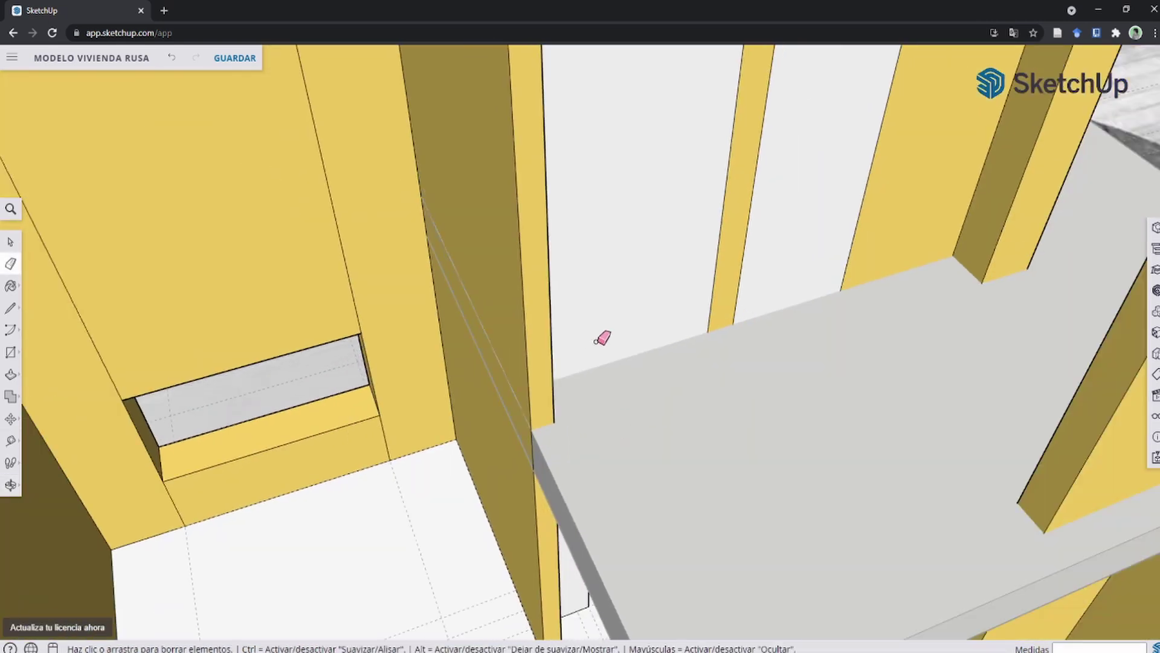
scroll(602, 338, down, 5)
drag(659, 247, 660, 247)
scroll(677, 235, up, 2)
scroll(701, 221, up, 2)
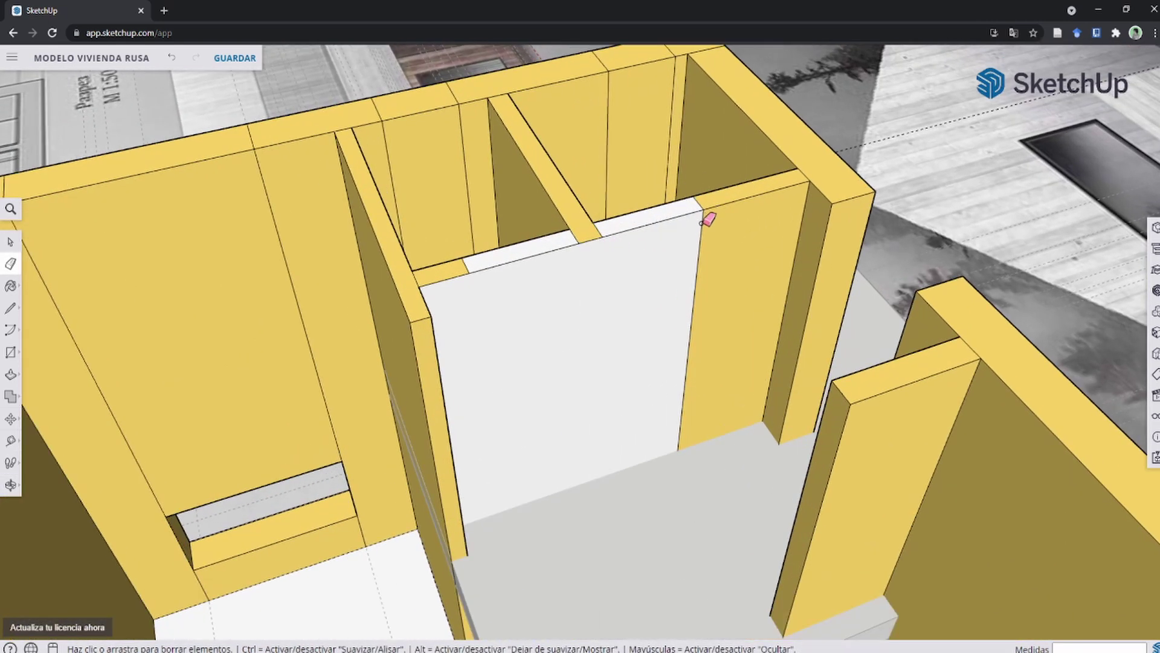
click(690, 193)
click(623, 237)
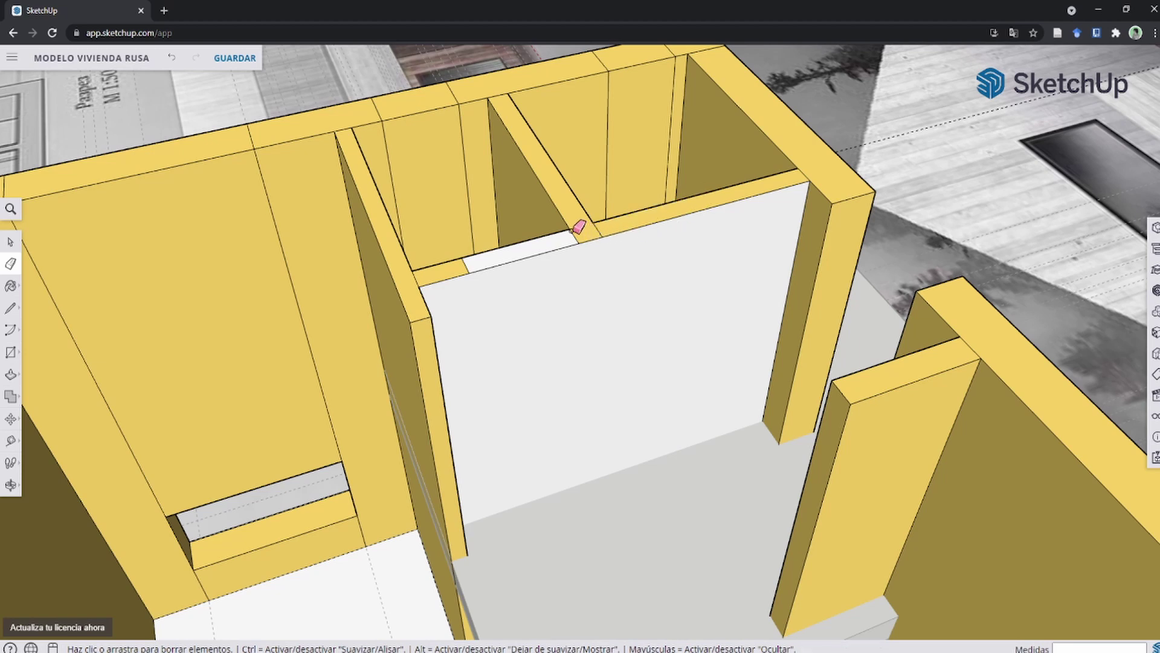
scroll(572, 231, down, 5)
scroll(509, 250, up, 2)
scroll(523, 244, up, 3)
click(552, 247)
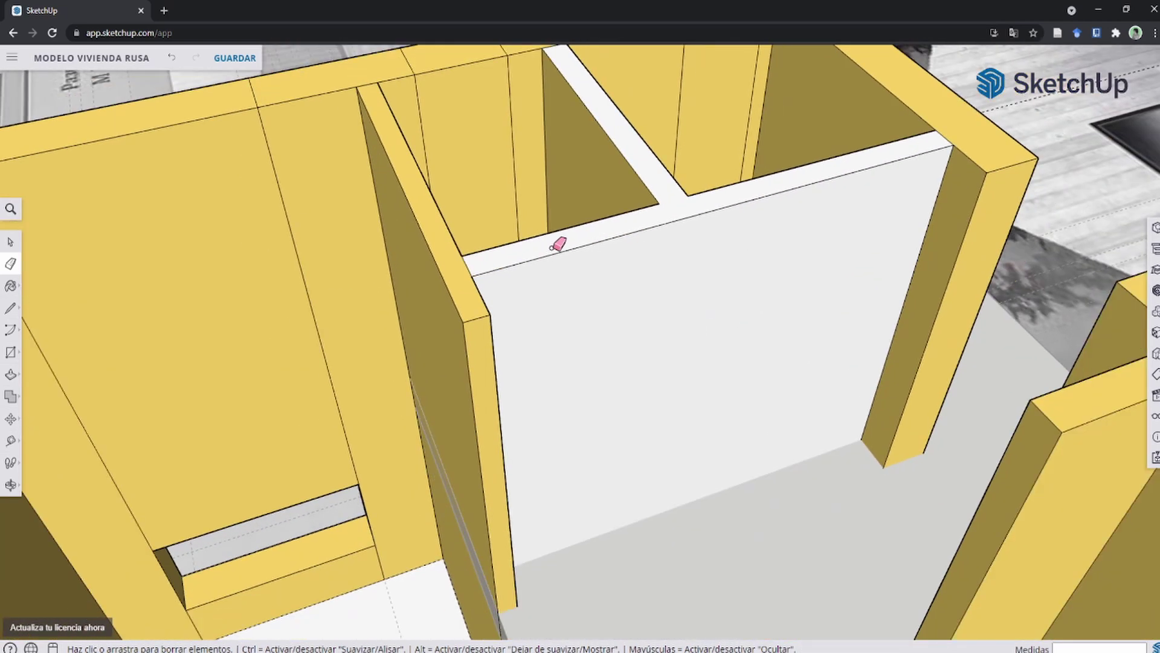
scroll(556, 246, down, 3)
Push the top strip down 3.00 m.
key(p)
click(630, 235)
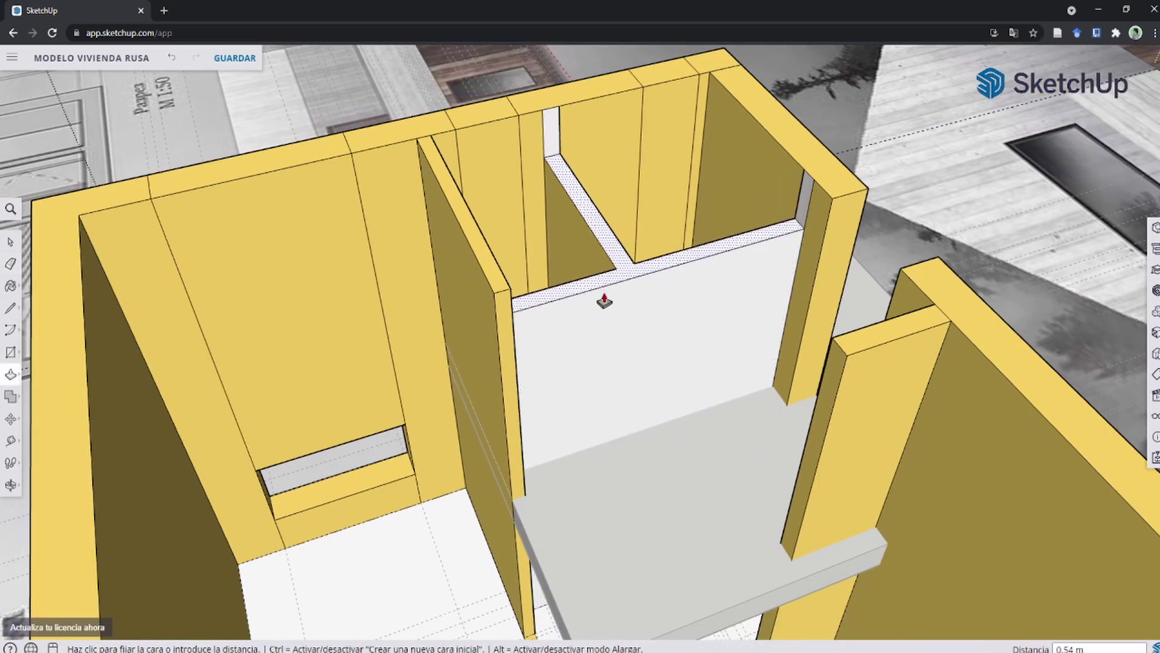
middle_drag(605, 300, 611, 402)
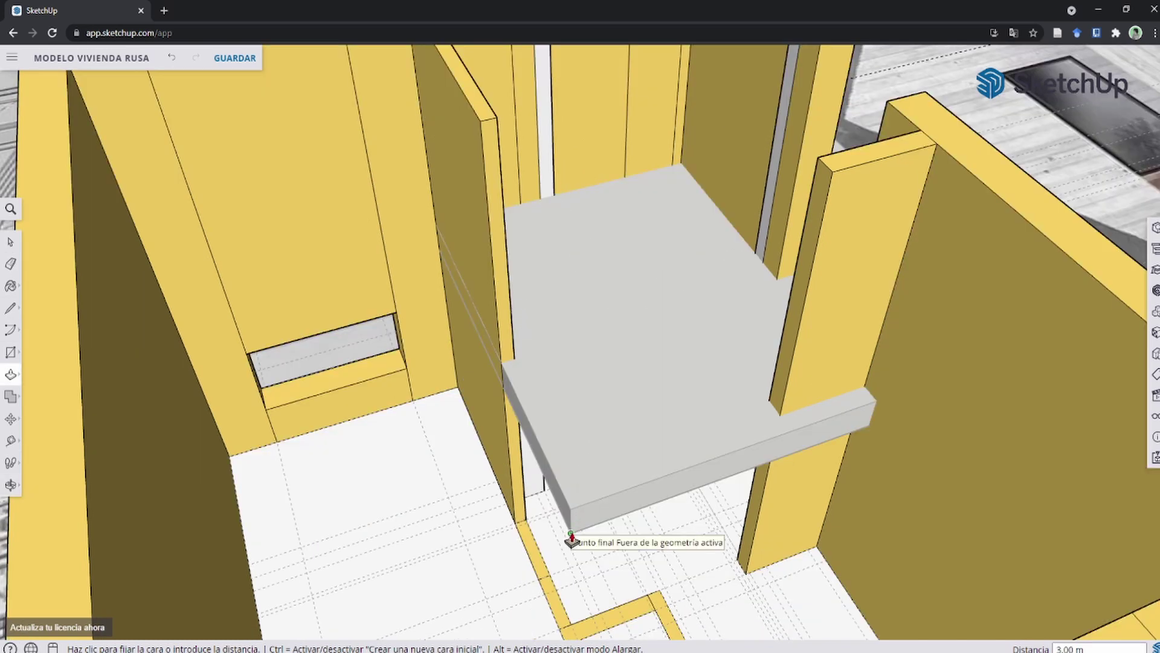
click(571, 540)
key(space)
mouse_move(457, 133)
middle_down()
mouse_move(549, 221)
mouse_move(580, 220)
mouse_move(588, 246)
mouse_move(575, 238)
middle_up()
Erase the partition's wall edges and leftover strips to open a gap.
key(p)
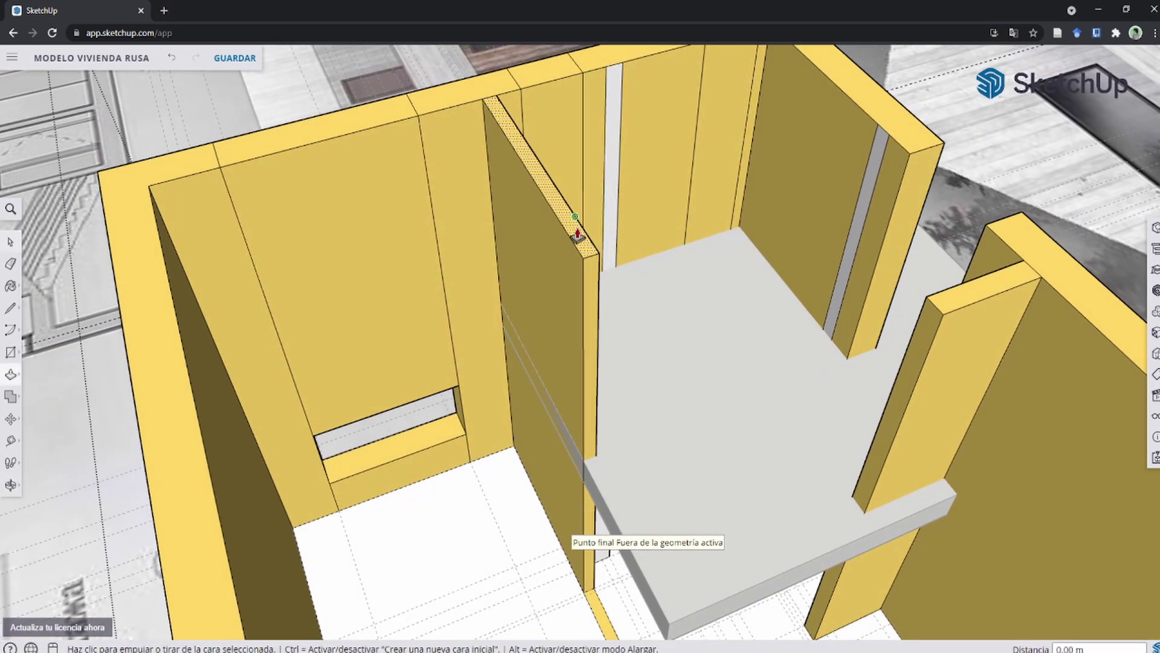
click(560, 259)
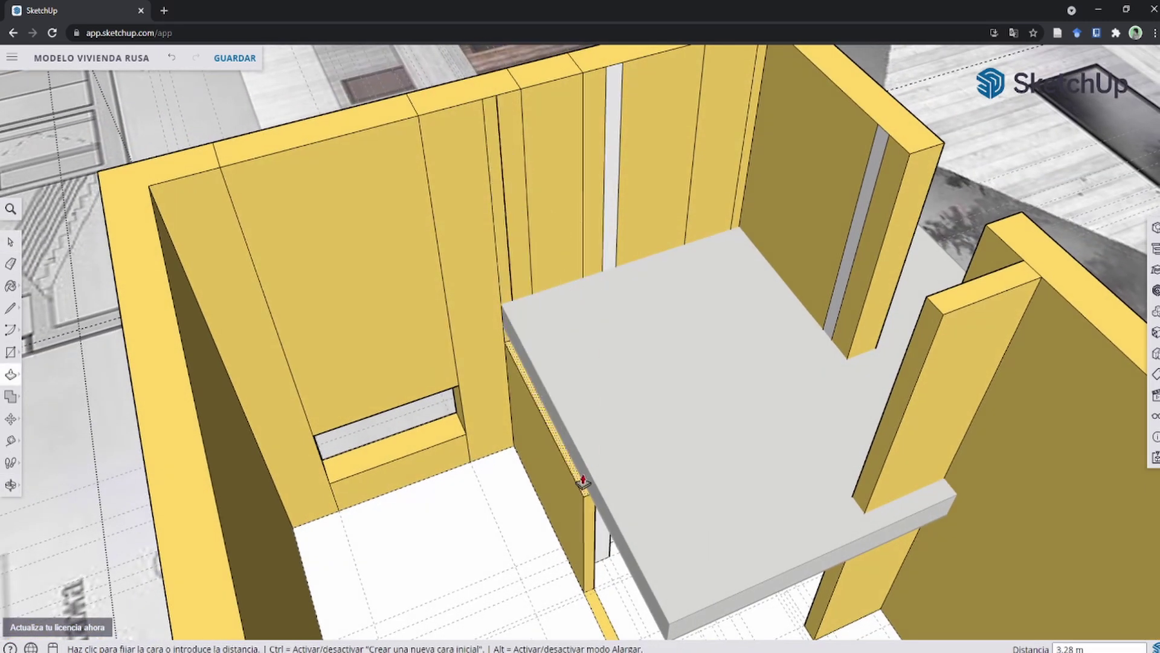
key(Escape)
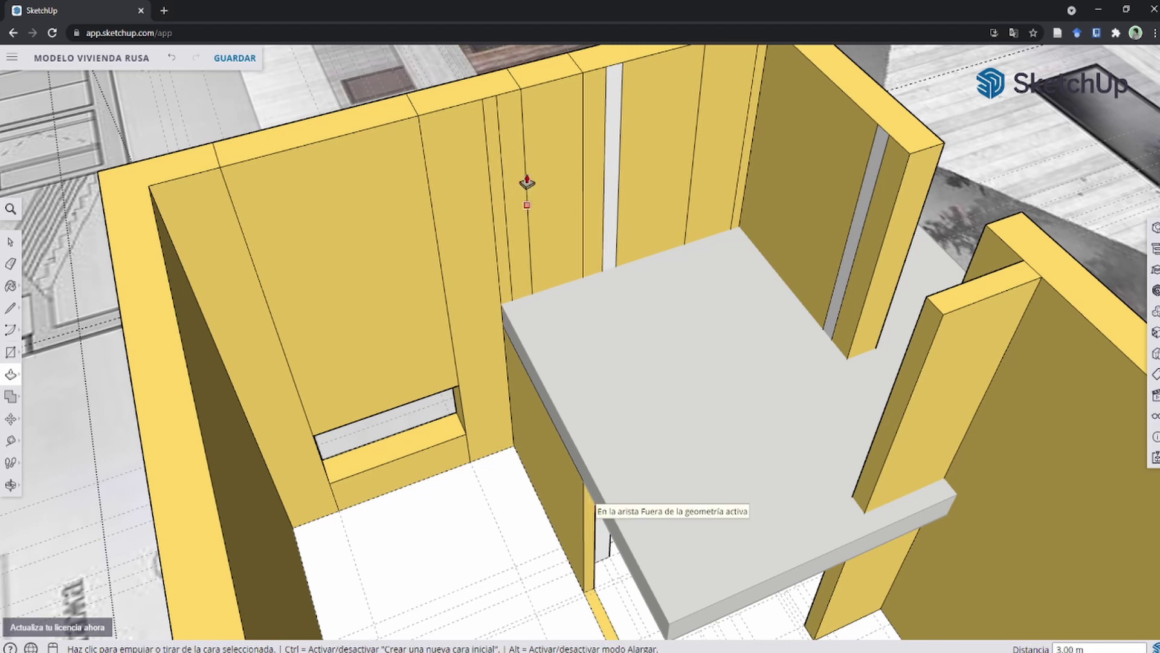
key(e)
scroll(583, 265, up, 3)
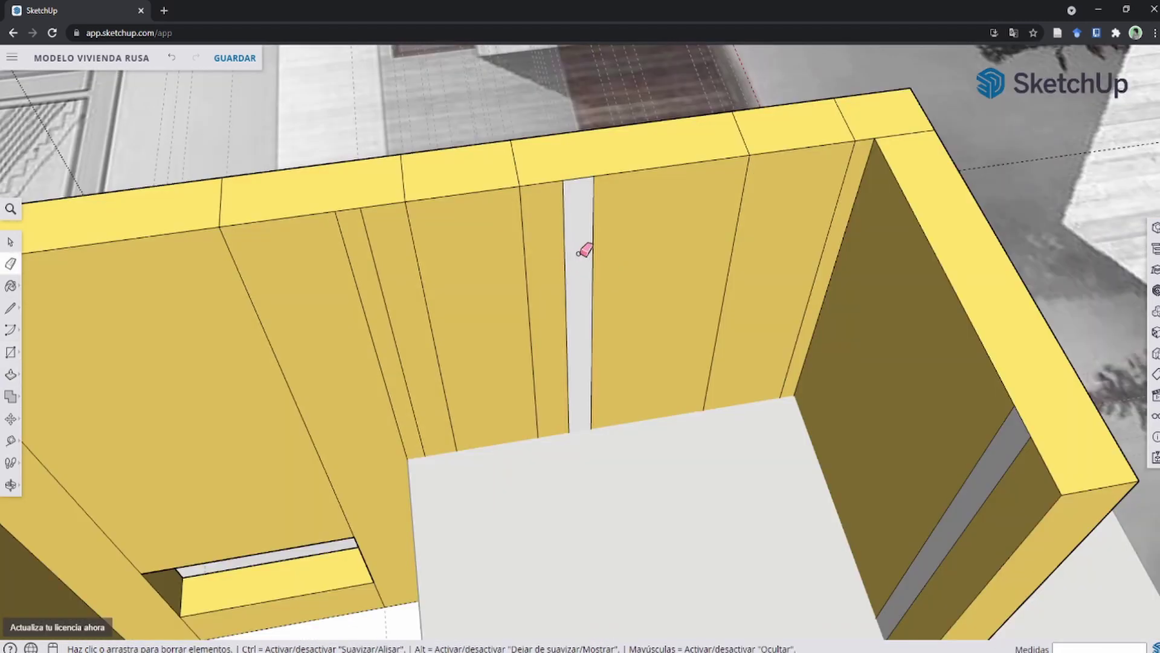
drag(592, 249, 738, 137)
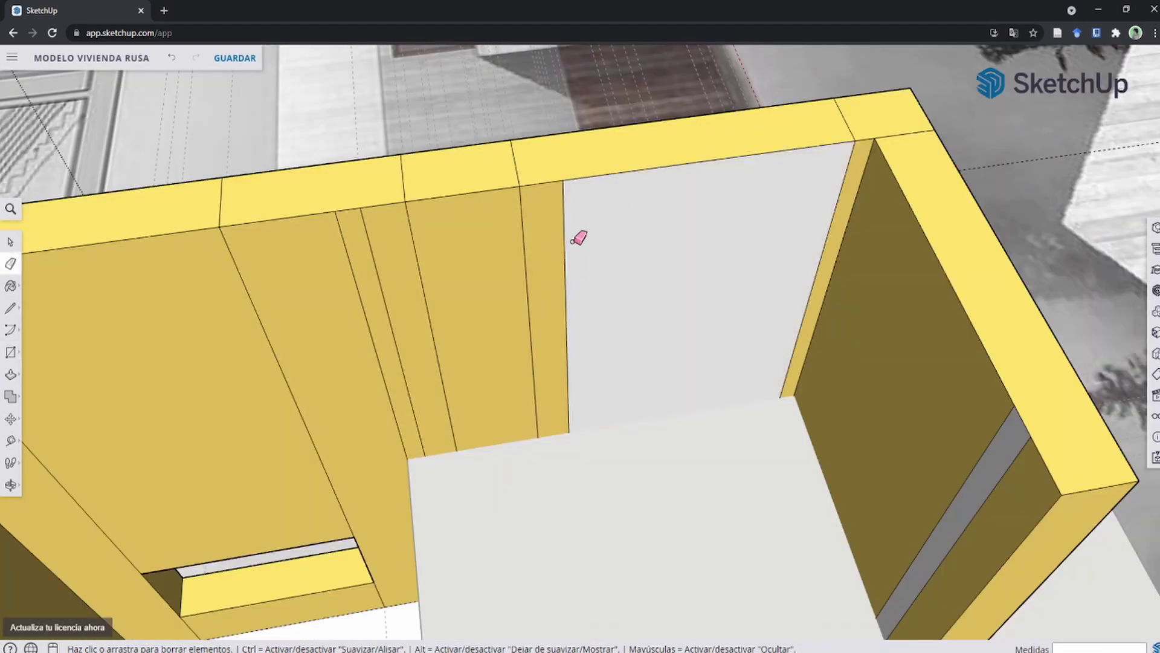
drag(579, 238, 503, 223)
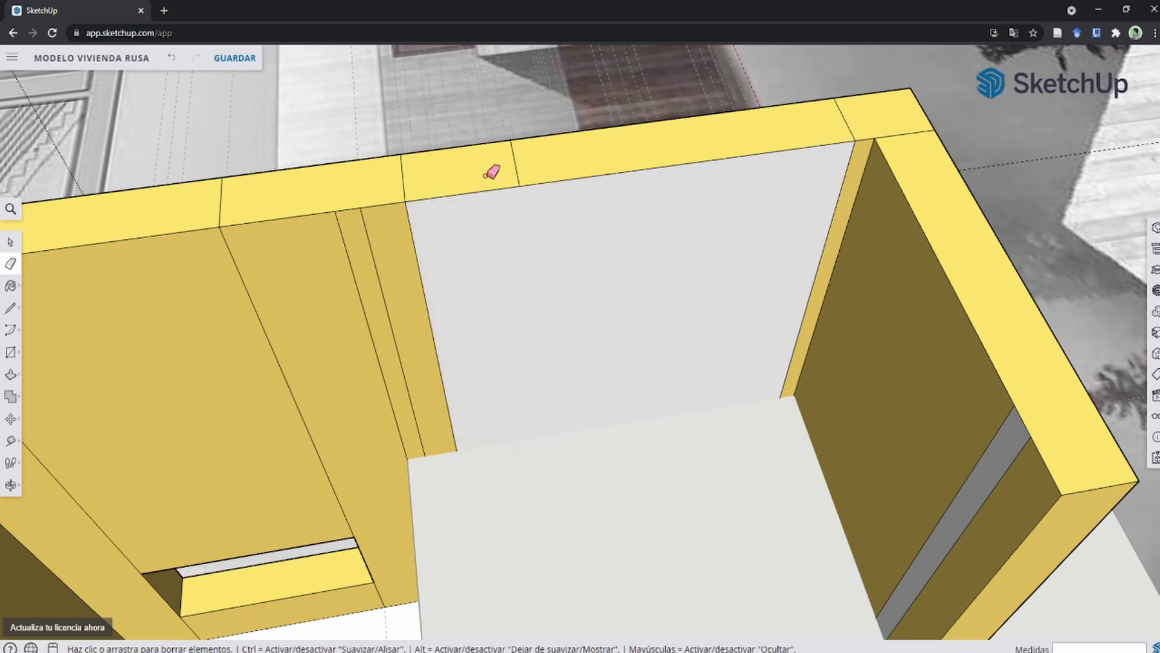
scroll(513, 160, down, 5)
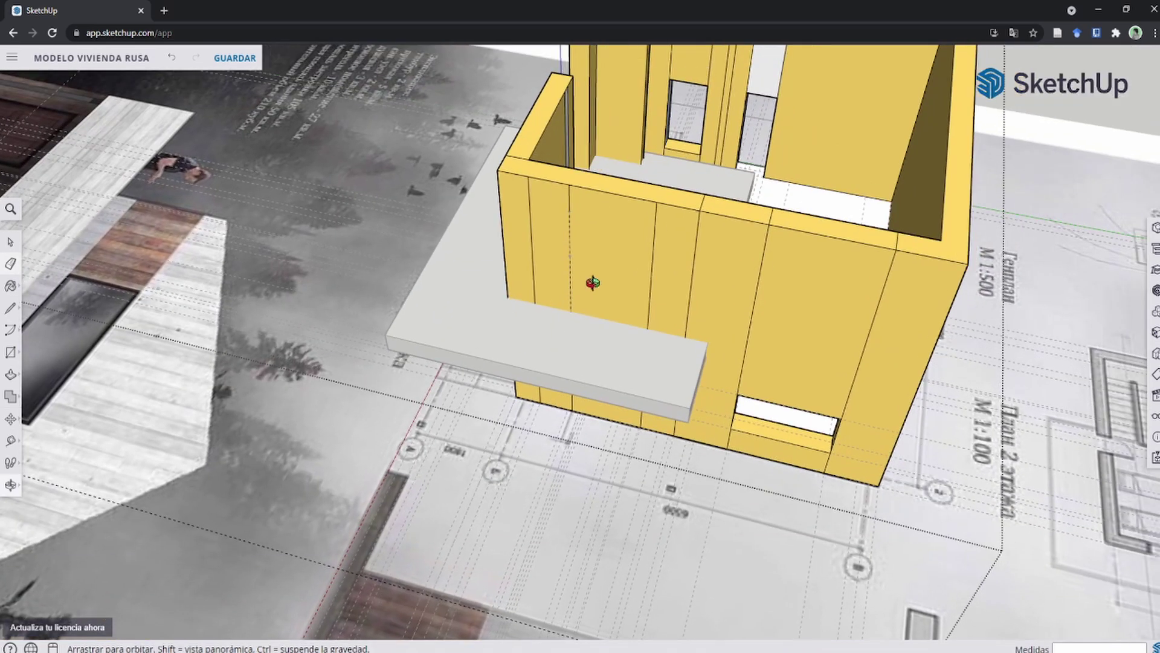
Erase the vertical seam edges on the outer walls.
middle_drag(591, 274, 552, 238)
scroll(550, 229, up, 5)
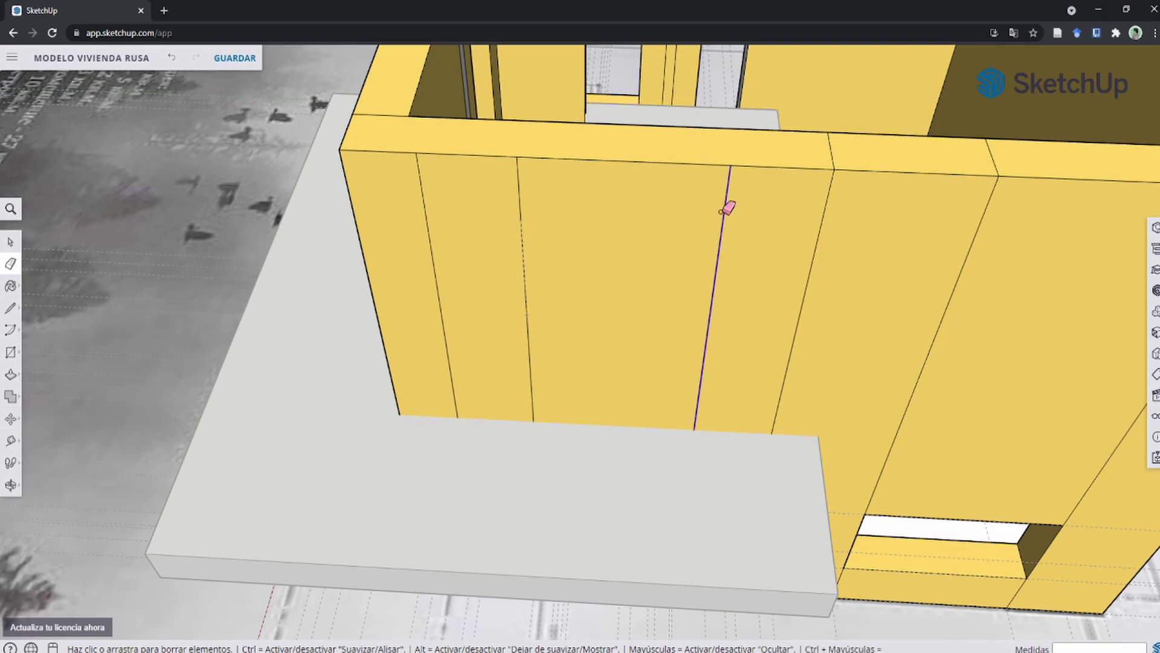
drag(727, 209, 738, 205)
click(417, 172)
middle_drag(687, 228, 713, 210)
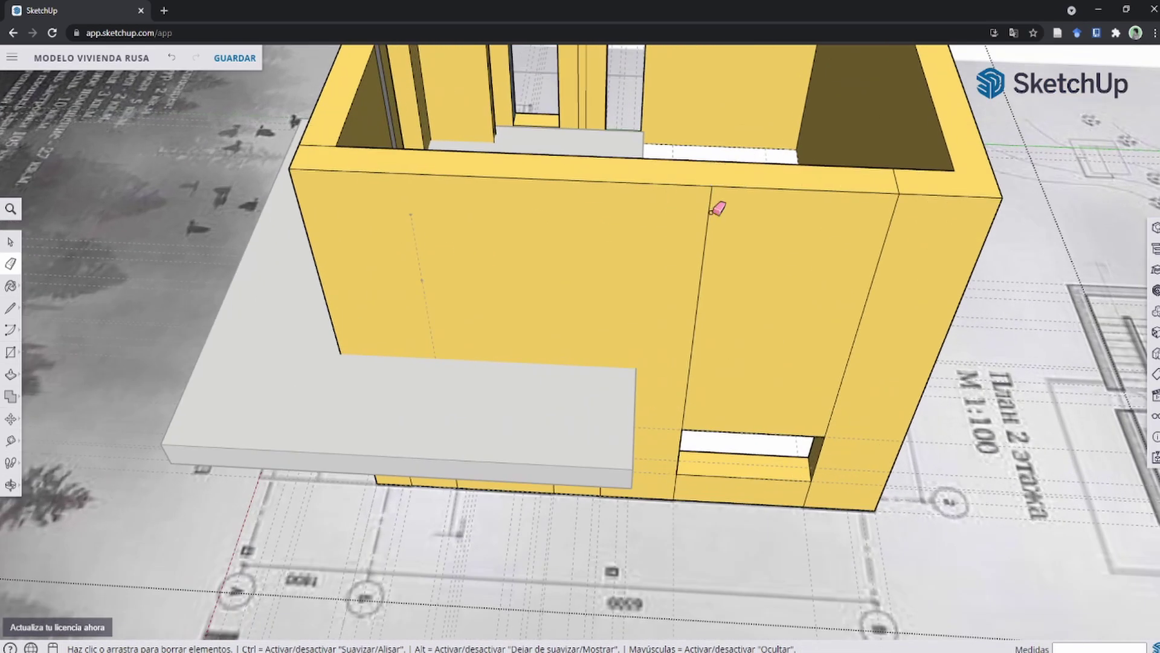
middle_drag(798, 488, 528, 487)
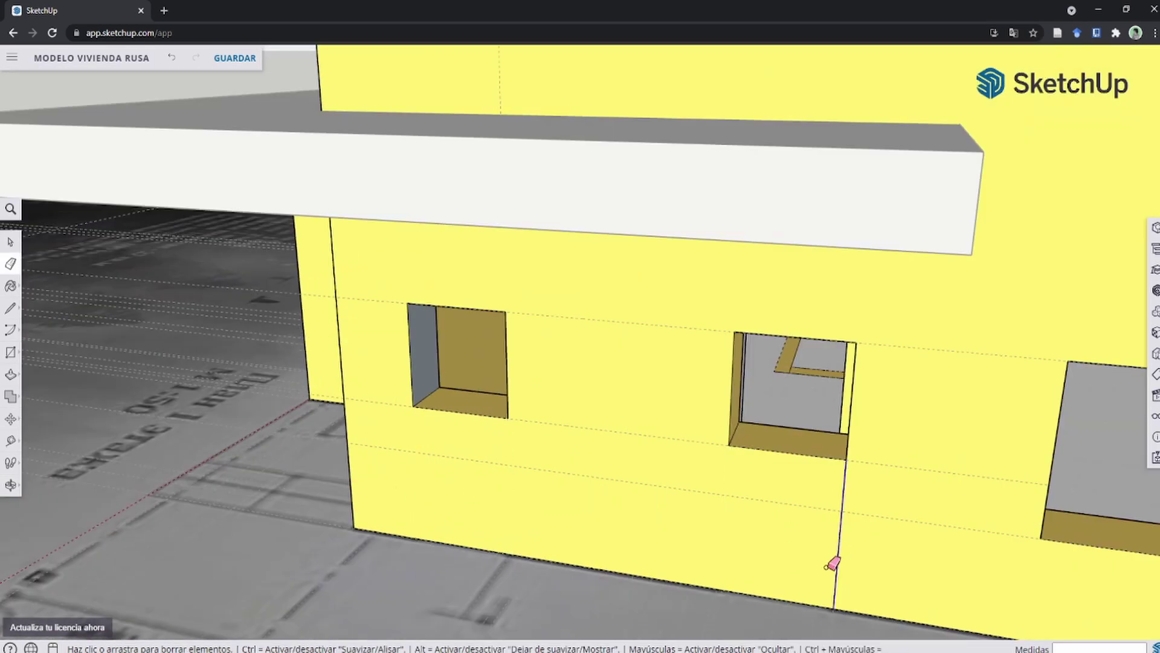
right_click(422, 333)
click(477, 555)
mouse_move(477, 554)
middle_down()
mouse_move(598, 503)
mouse_move(542, 379)
middle_up()
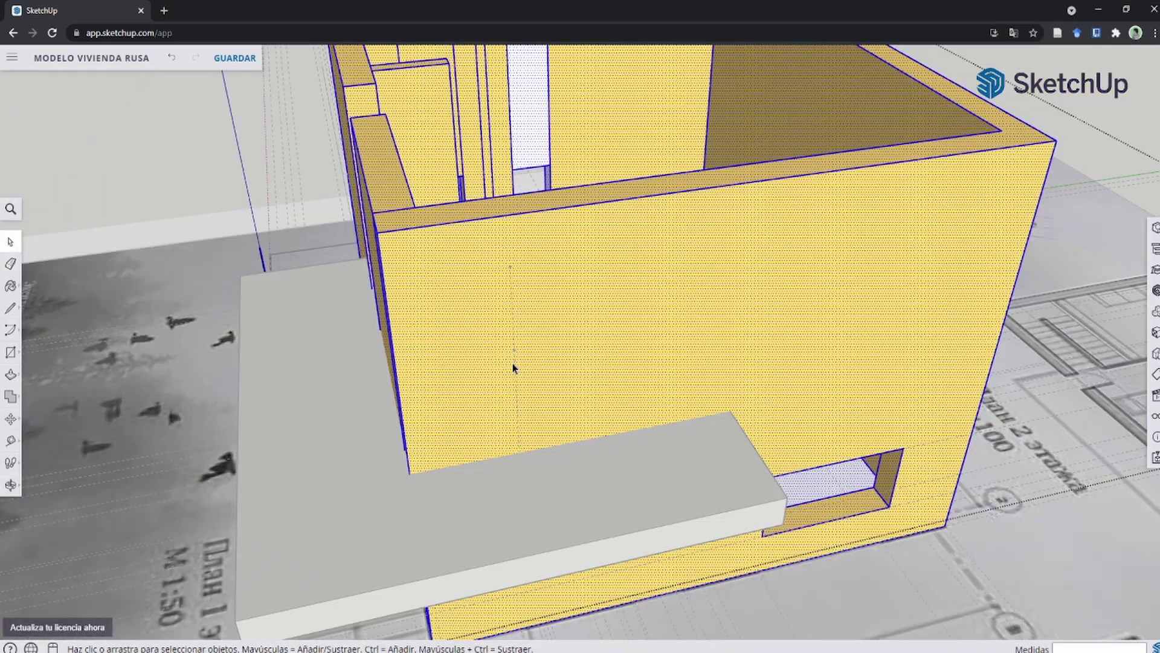
Clear the remaining seam edges off the wall faces and wall tops on the other side.
key(r)
key(e)
scroll(453, 223, down, 5)
scroll(590, 388, down, 3)
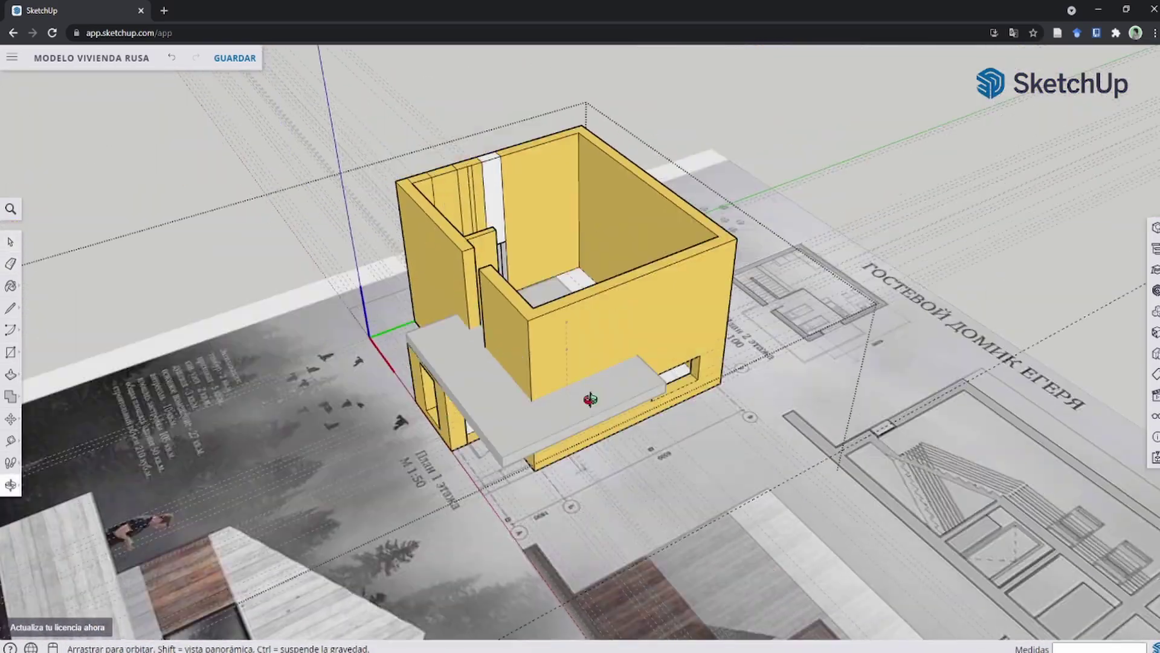
middle_drag(591, 389, 455, 355)
scroll(455, 354, up, 5)
drag(603, 297, 920, 366)
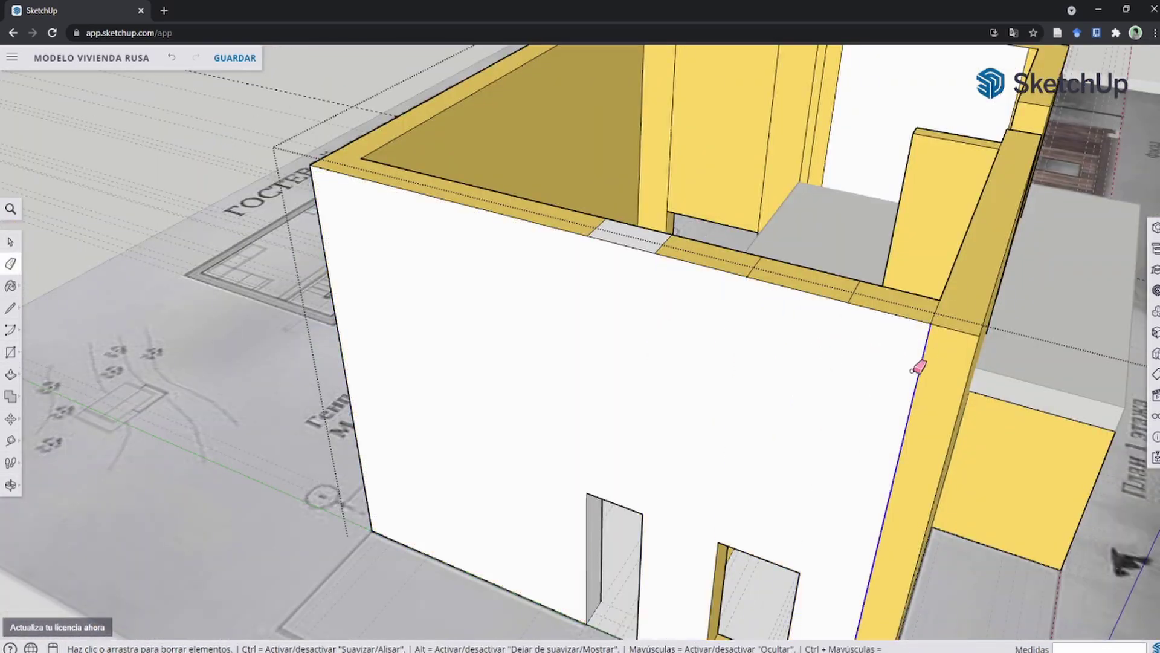
middle_drag(920, 366, 699, 415)
drag(700, 415, 517, 311)
scroll(517, 311, down, 5)
middle_drag(699, 363, 668, 422)
scroll(669, 422, up, 5)
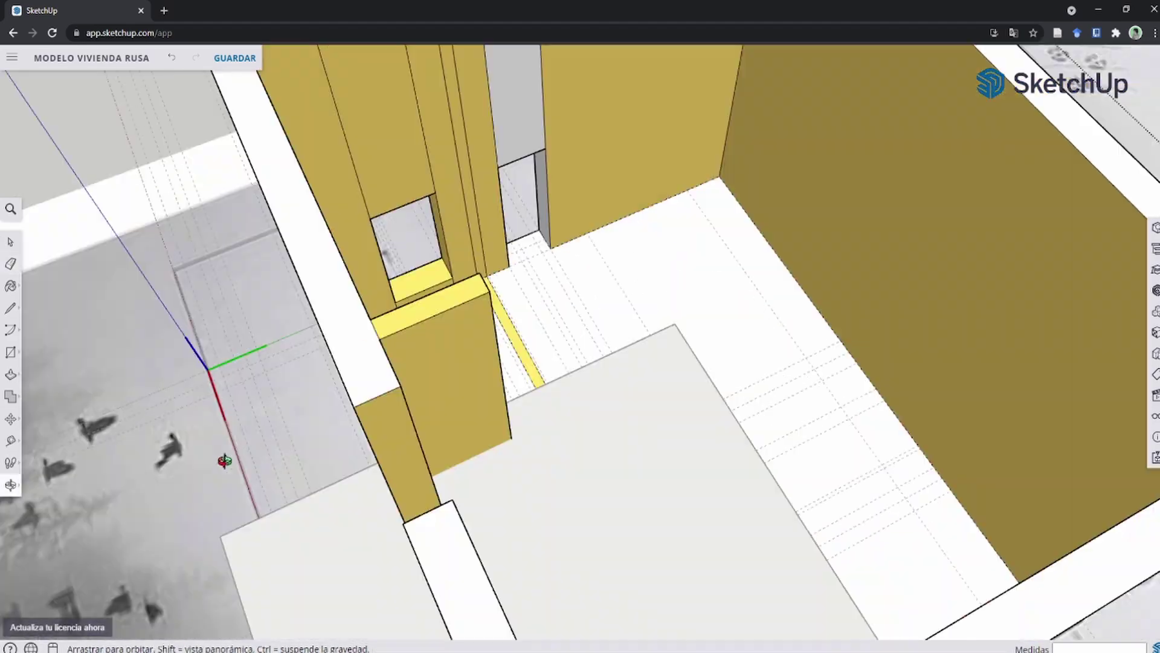
Orbit to a top-down view of the house with Push/Pull active.
key(p)
scroll(560, 423, up, 2)
scroll(561, 424, down, 5)
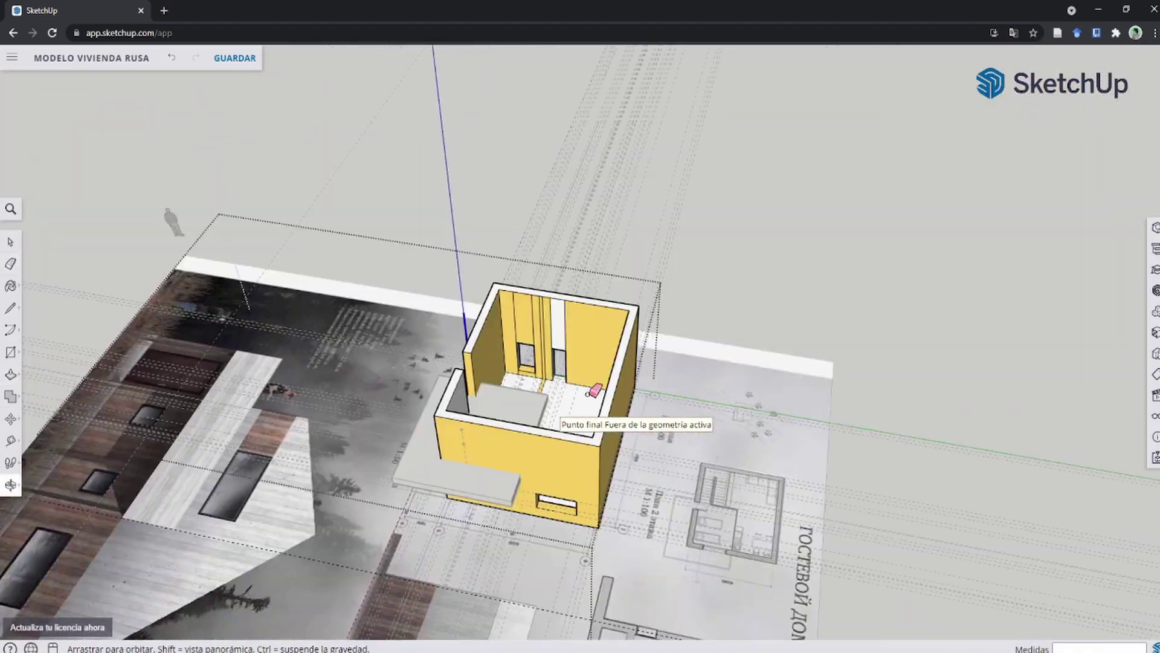
mouse_move(557, 427)
middle_down()
mouse_move(557, 441)
mouse_move(538, 291)
middle_up()
scroll(546, 407, up, 4)
Erase the seams on the upper wall to merge it into one face.
key(b)
scroll(538, 254, up, 3)
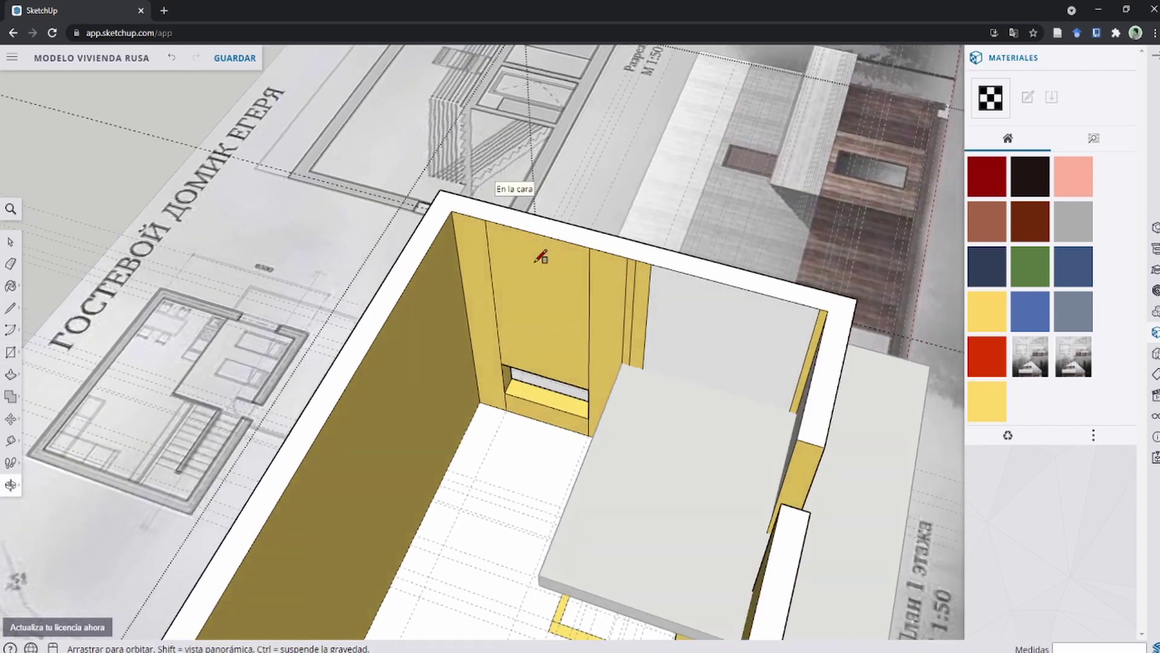
key(r)
key(e)
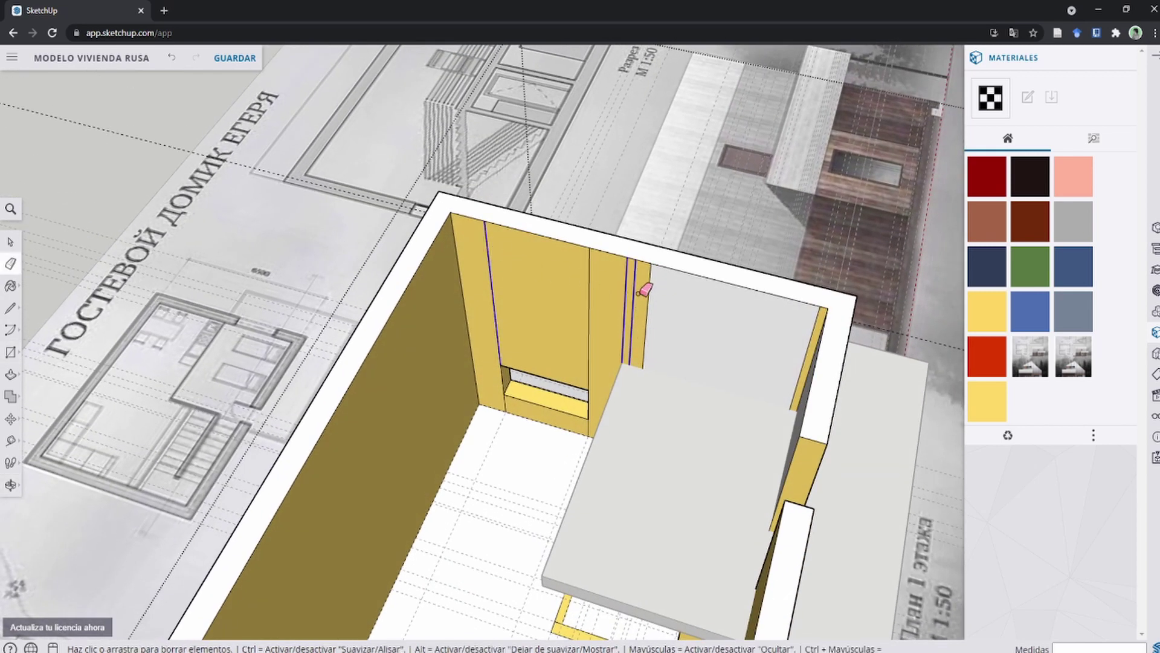
drag(593, 278, 577, 274)
Paint the back and side wall faces pale yellow Color D03 from the model's colours.
key(b)
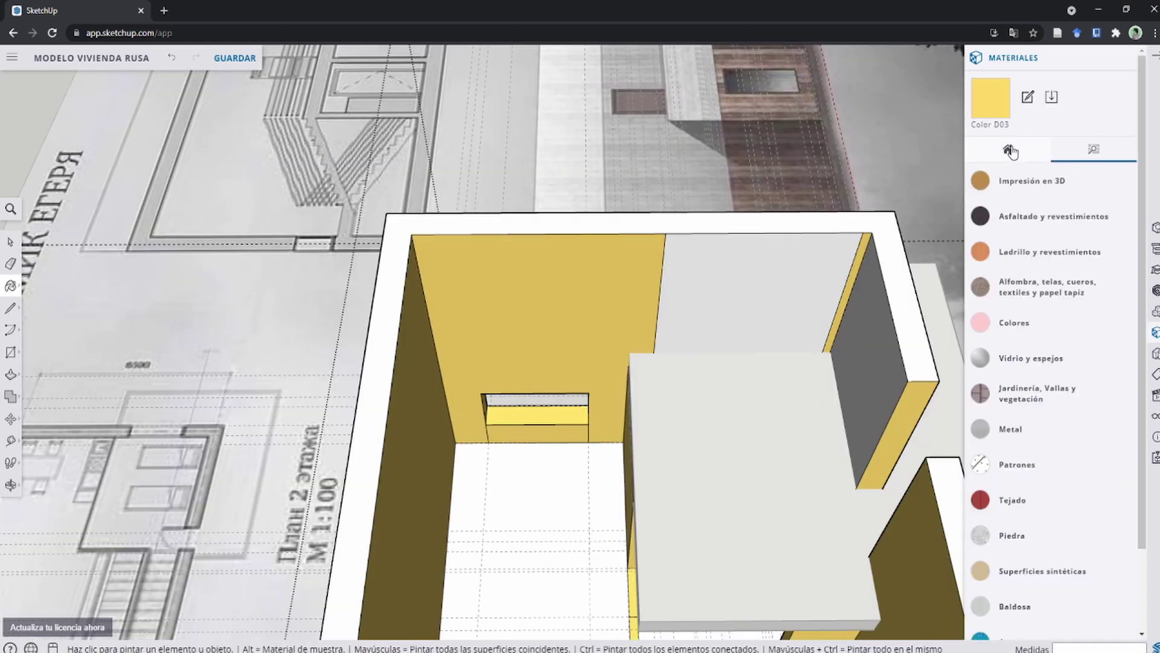
click(1009, 153)
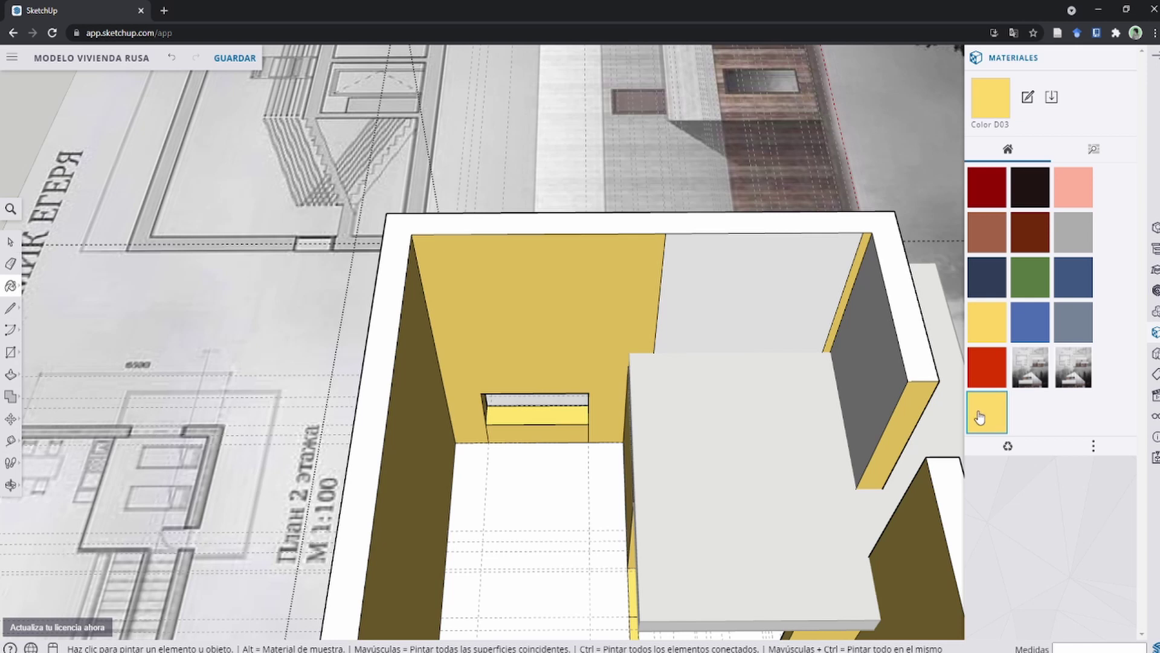
click(778, 306)
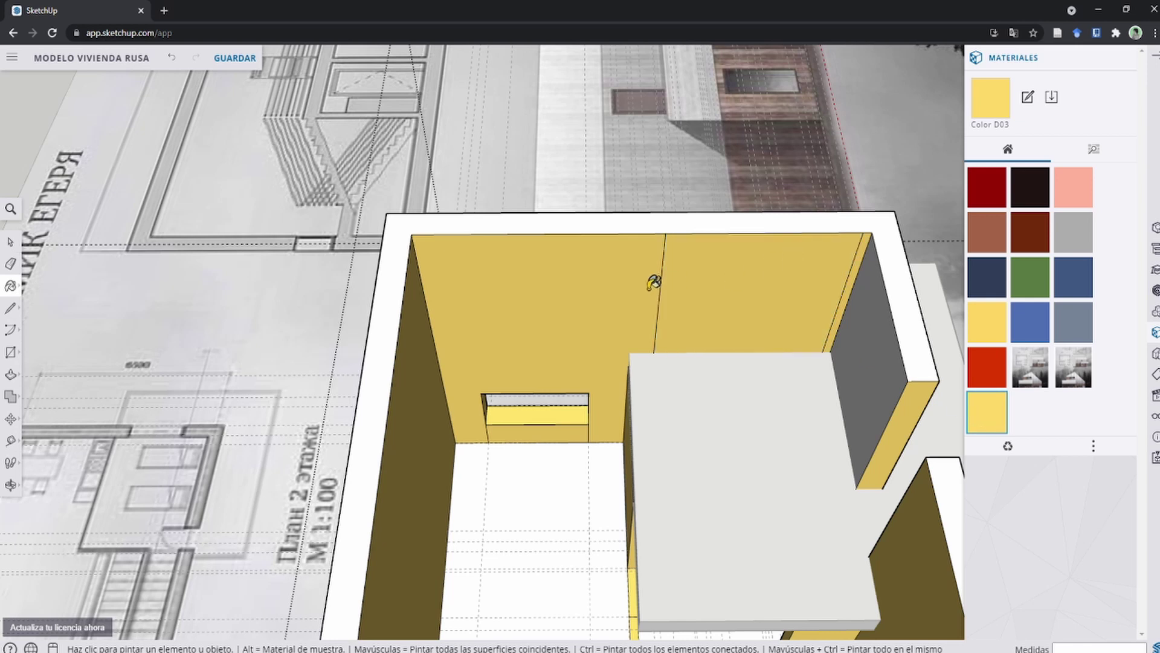
click(863, 350)
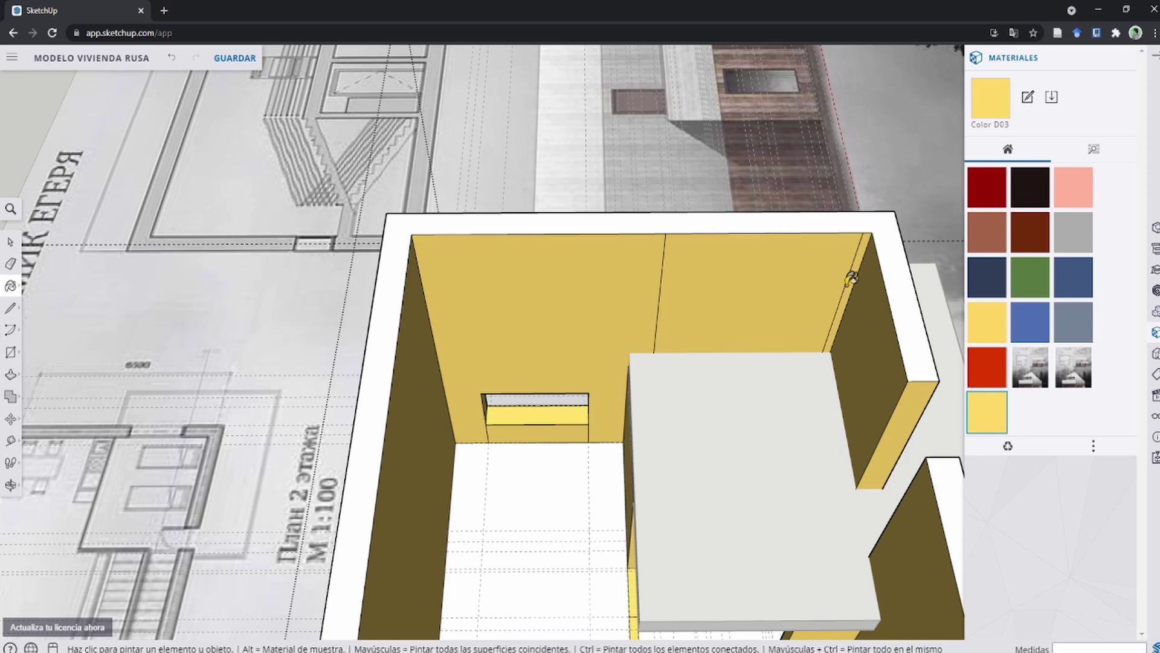
key(e)
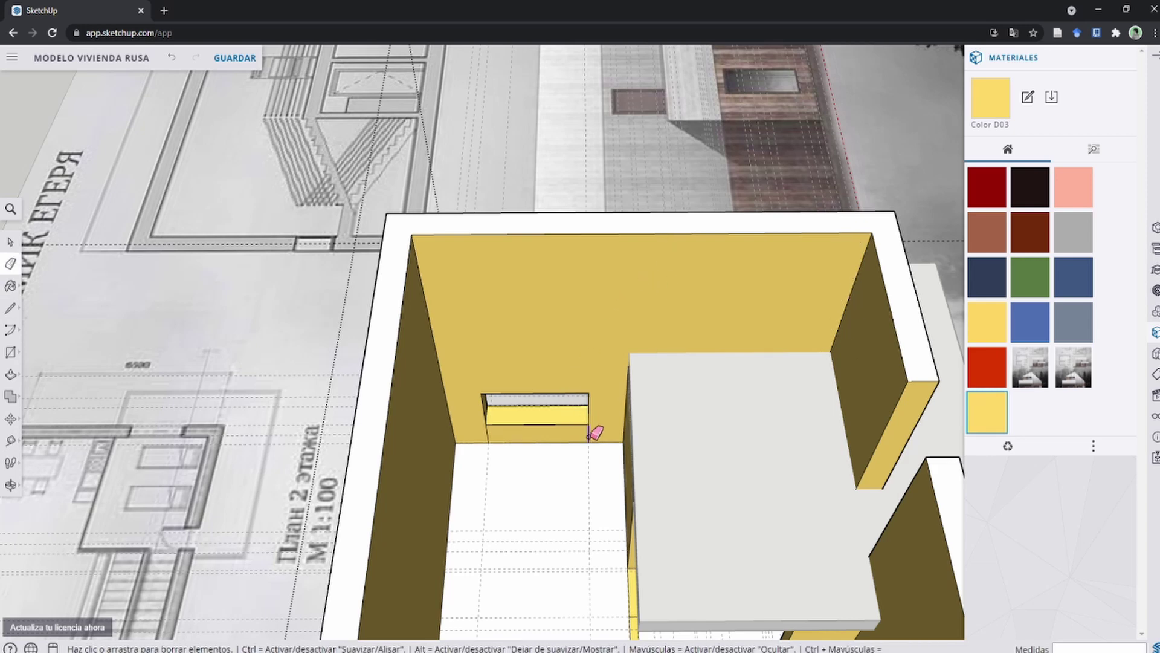
scroll(619, 346, down, 10)
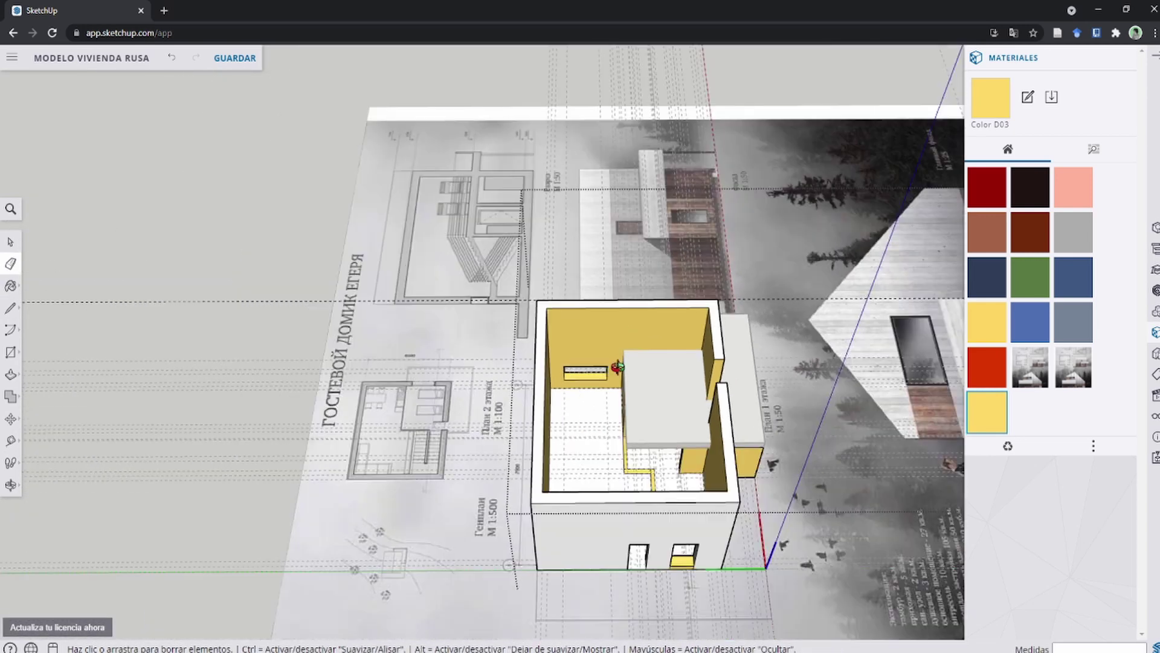
key(space)
mouse_move(619, 347)
middle_down()
mouse_move(622, 458)
mouse_move(591, 380)
mouse_move(312, 302)
middle_up()
scroll(622, 458, up, 5)
scroll(627, 447, up, 3)
scroll(572, 347, down, 5)
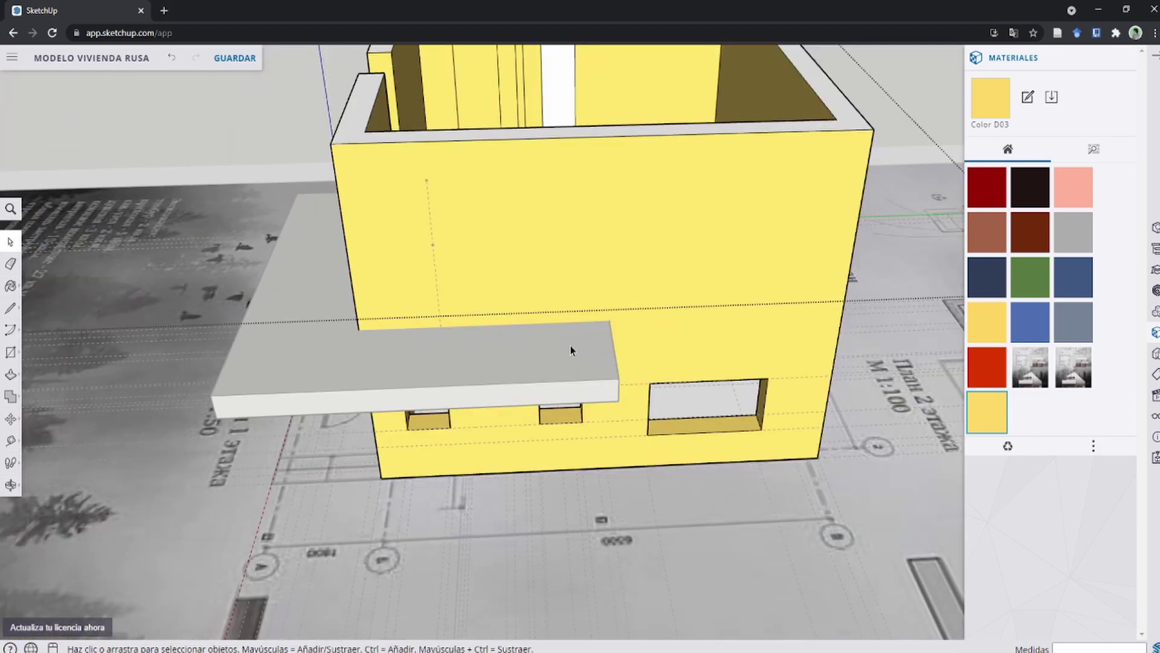
mouse_move(572, 346)
middle_down()
mouse_move(362, 207)
mouse_move(317, 91)
mouse_move(356, 71)
middle_up()
scroll(362, 90, down, 5)
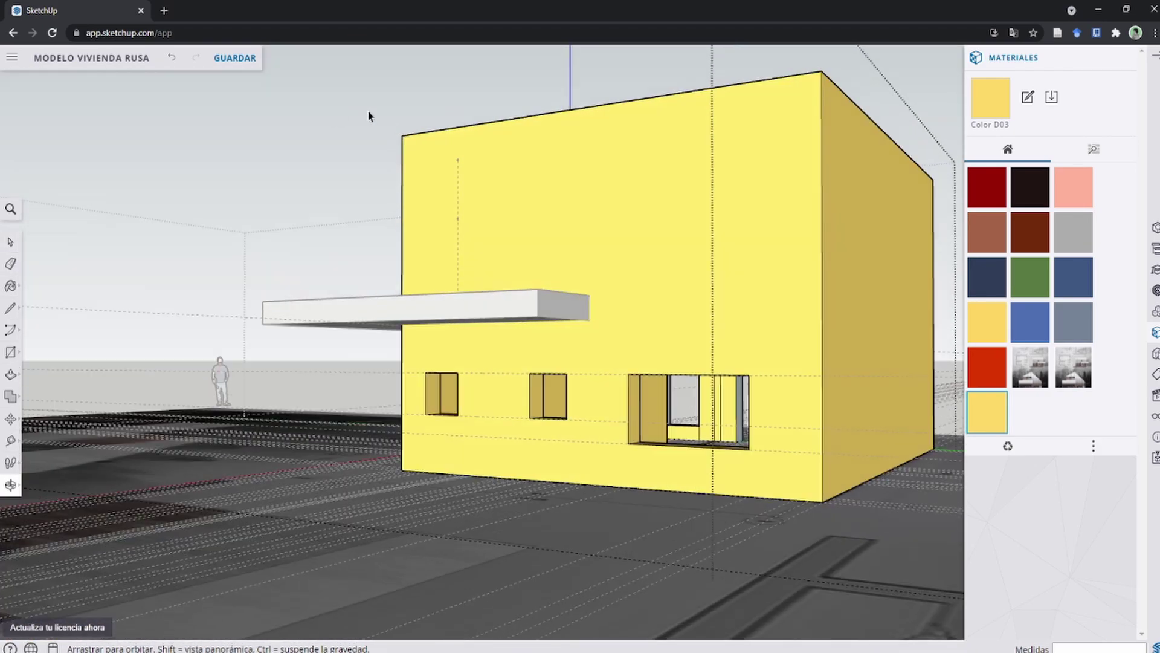
scroll(557, 292, up, 5)
mouse_move(556, 292)
middle_down()
mouse_move(544, 321)
mouse_move(300, 508)
mouse_move(194, 505)
middle_up()
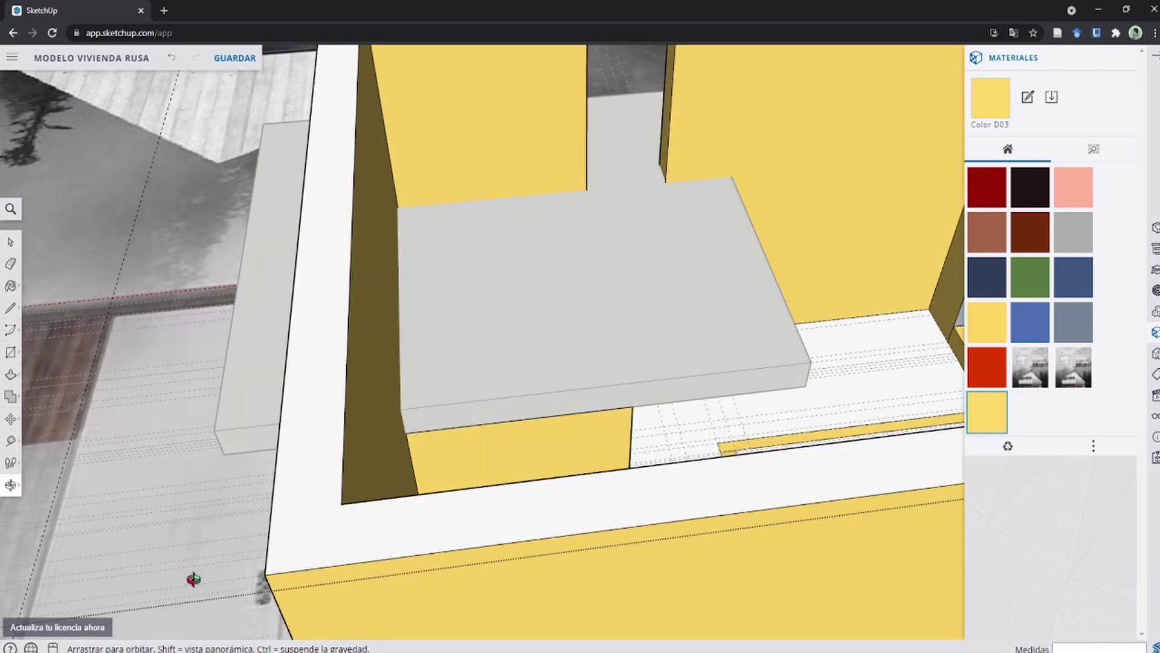
mouse_move(563, 303)
middle_down()
mouse_move(506, 351)
mouse_move(461, 359)
middle_up()
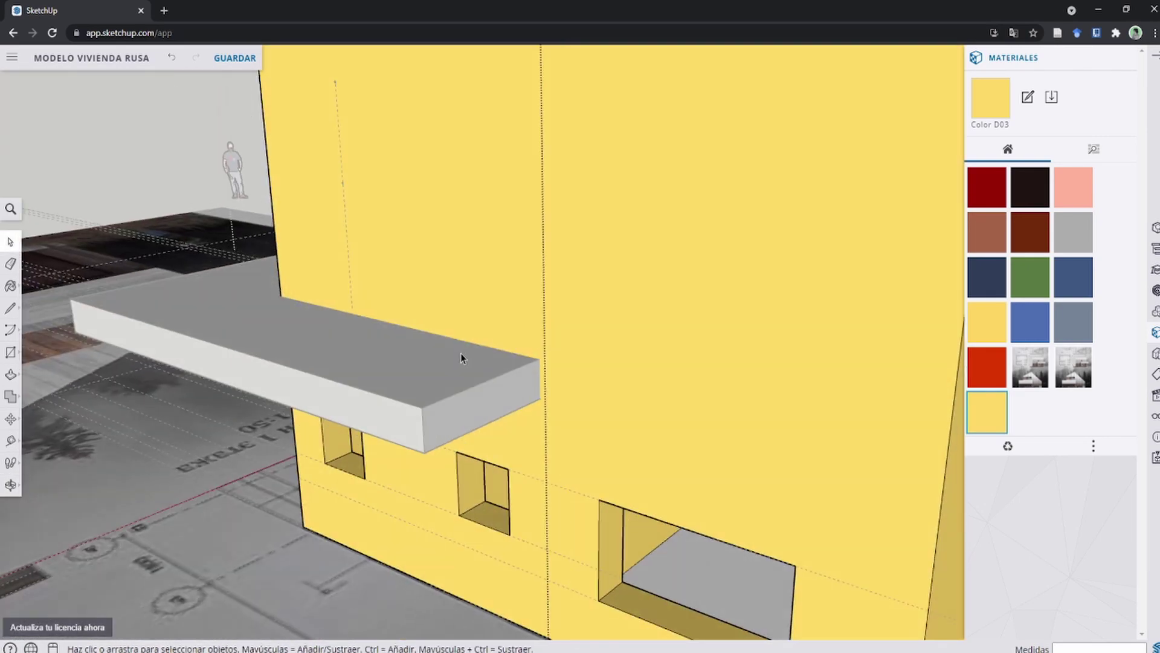
middle_drag(319, 322, 298, 329)
Draw a rectangle at the slab corner and a 3.55 m line along the slab's top edge.
key(r)
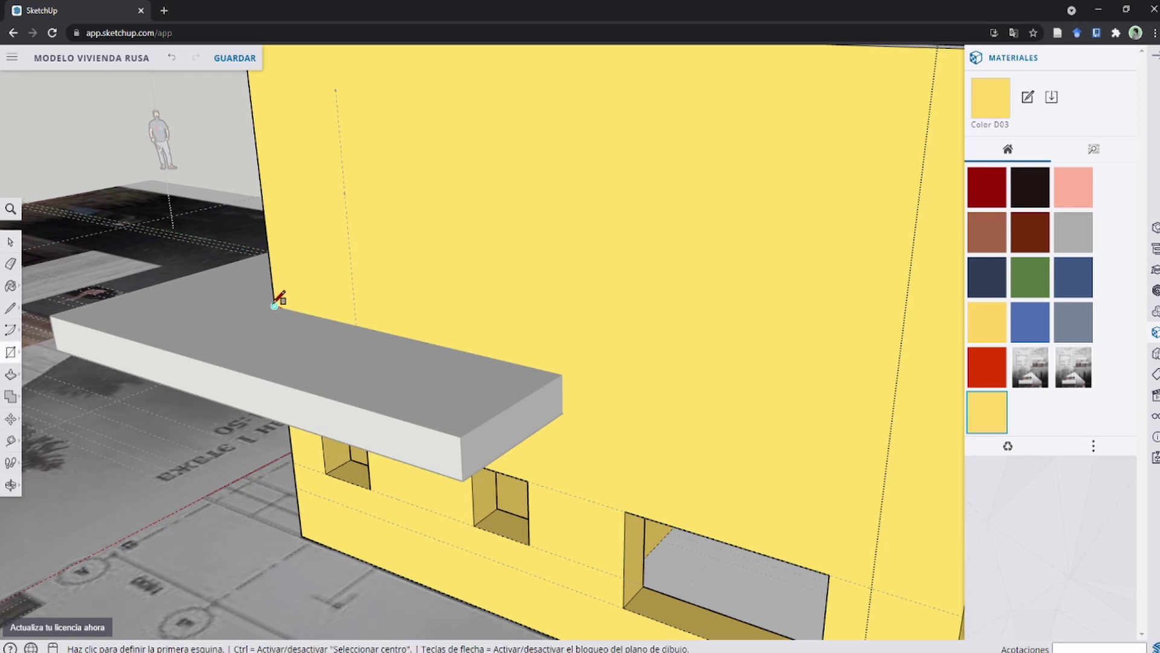
click(275, 306)
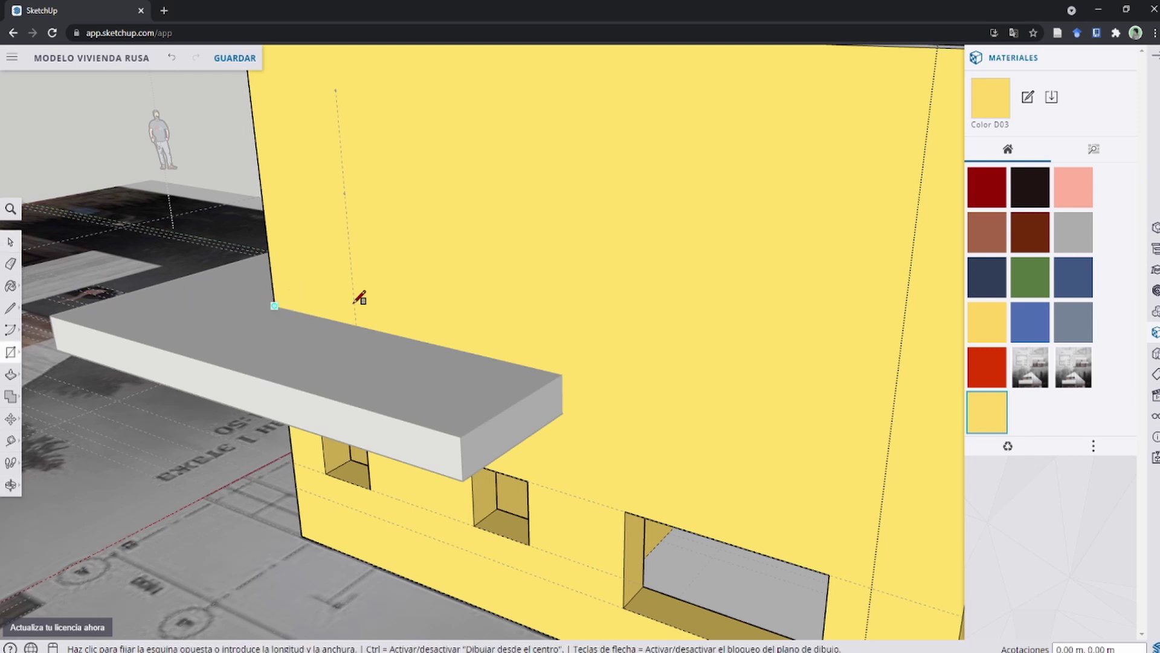
click(564, 414)
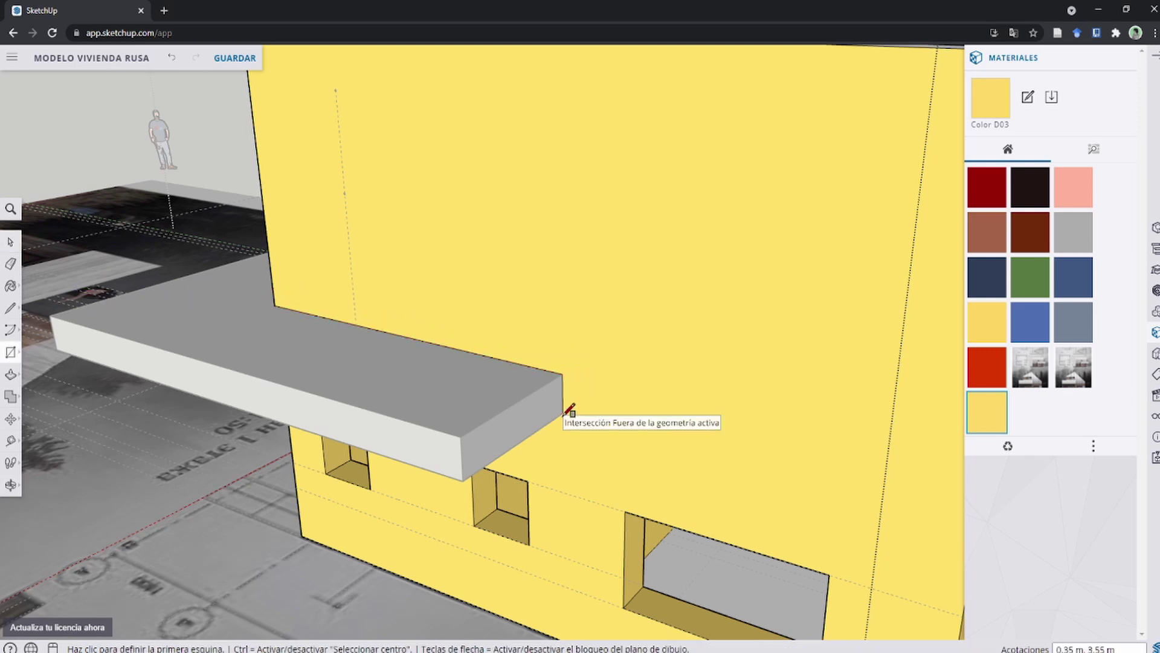
mouse_move(511, 385)
middle_down()
mouse_move(477, 251)
mouse_move(531, 394)
mouse_move(535, 362)
middle_up()
key(l)
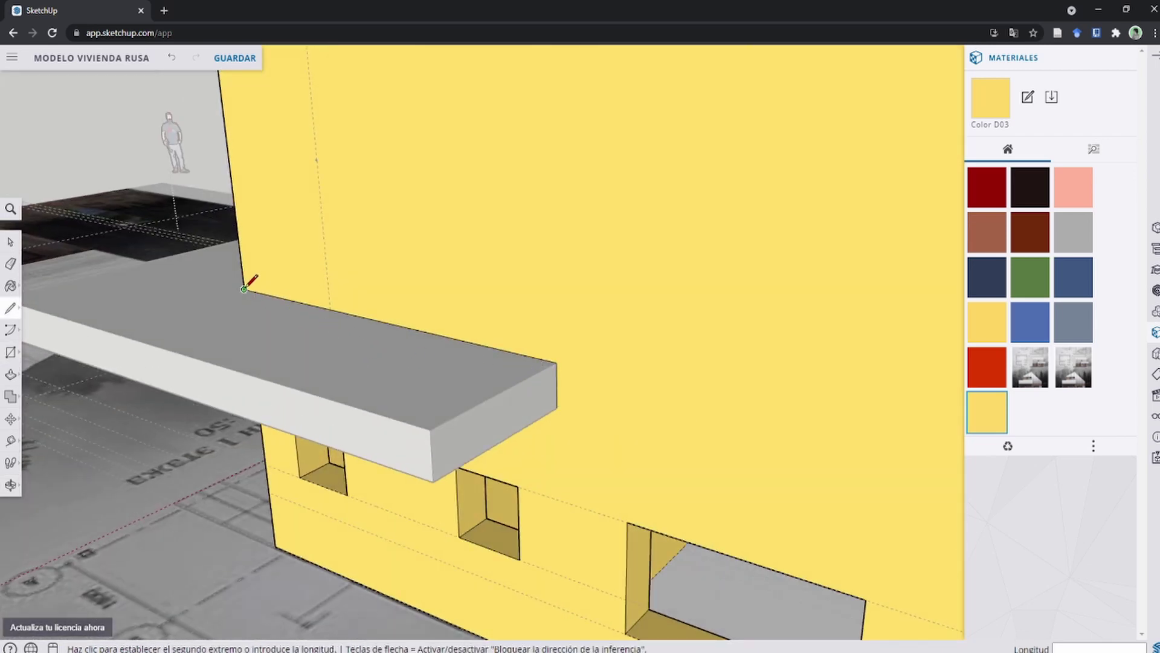
click(556, 363)
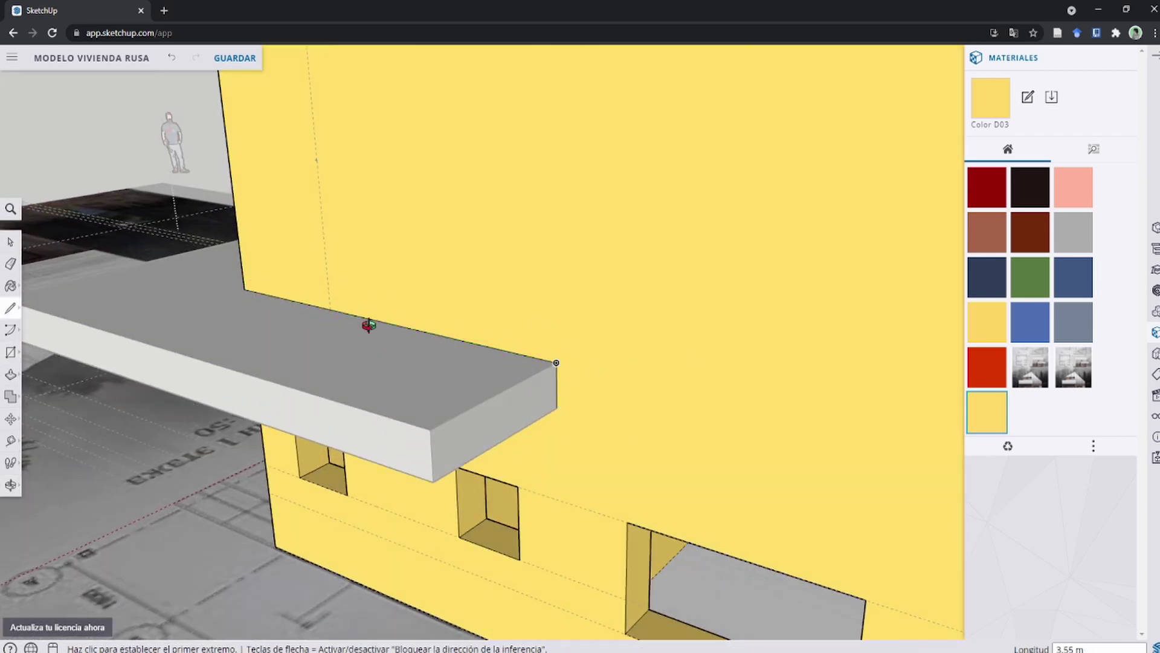
Trace a line from slab corner to wall corner and a 2.04 m edge under the slab.
mouse_move(369, 325)
middle_down()
mouse_move(863, 433)
mouse_move(505, 427)
mouse_move(534, 446)
mouse_move(708, 450)
mouse_move(658, 396)
middle_up()
click(657, 399)
click(381, 367)
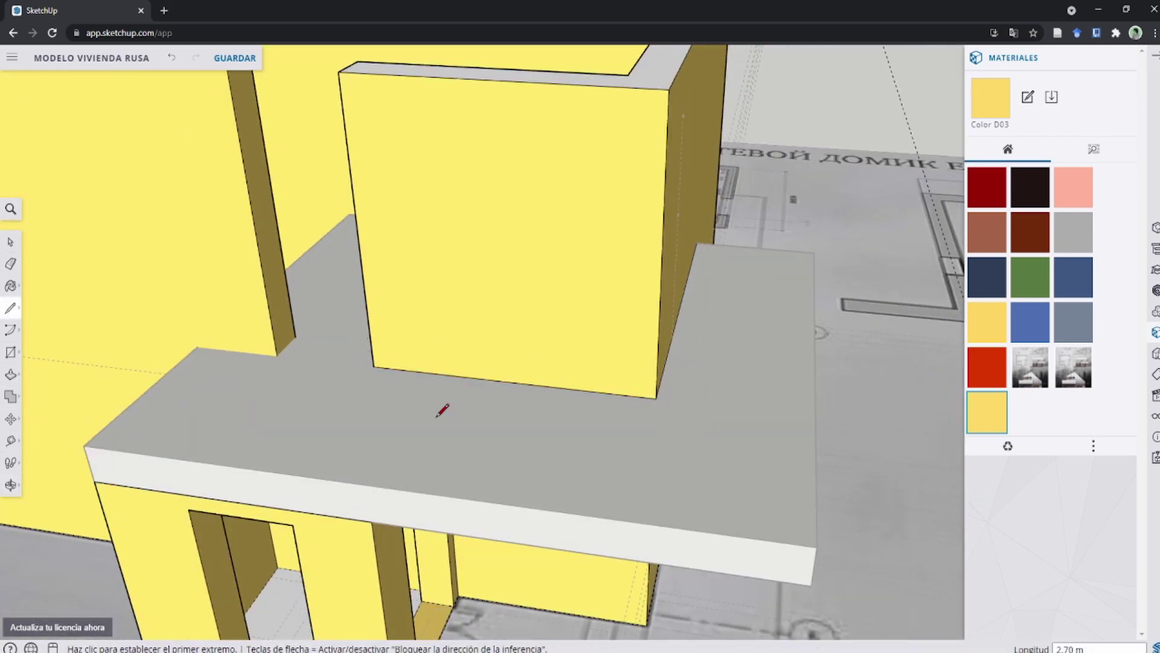
mouse_move(441, 408)
middle_down()
mouse_move(406, 303)
mouse_move(420, 123)
mouse_move(656, 300)
middle_up()
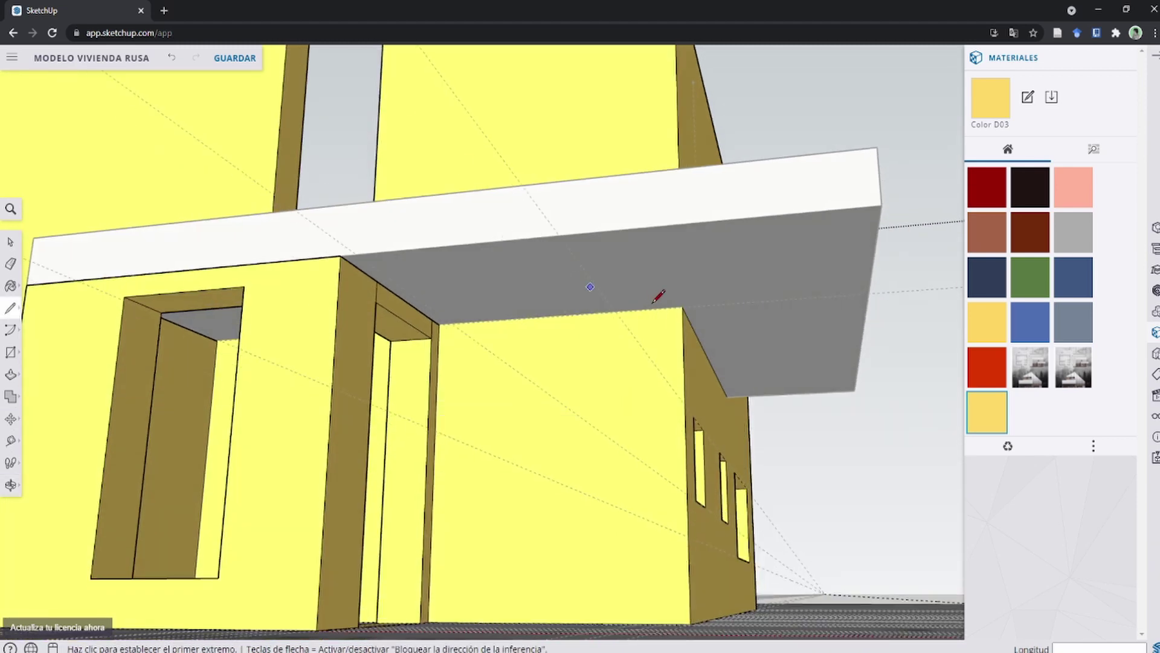
click(683, 307)
click(439, 321)
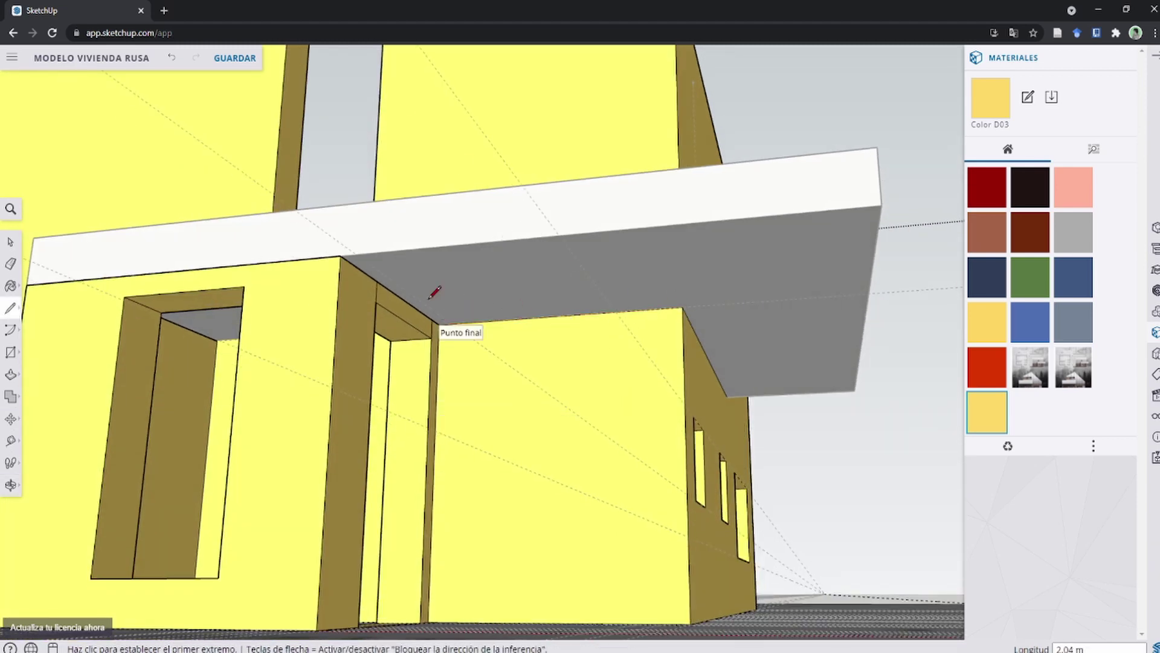
Trace lines at another slab corner where the wall meets the slab.
mouse_move(434, 292)
middle_down()
mouse_move(414, 328)
mouse_move(668, 389)
mouse_move(471, 411)
middle_up()
click(465, 338)
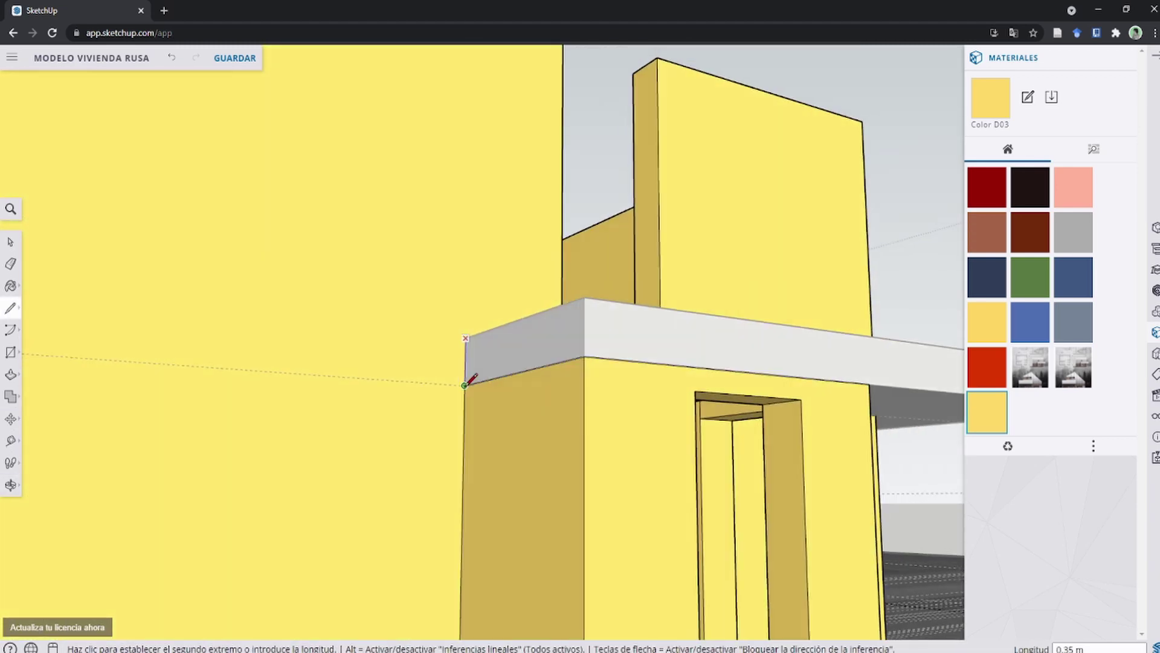
click(460, 349)
mouse_move(461, 349)
middle_down()
mouse_move(492, 370)
mouse_move(500, 486)
middle_up()
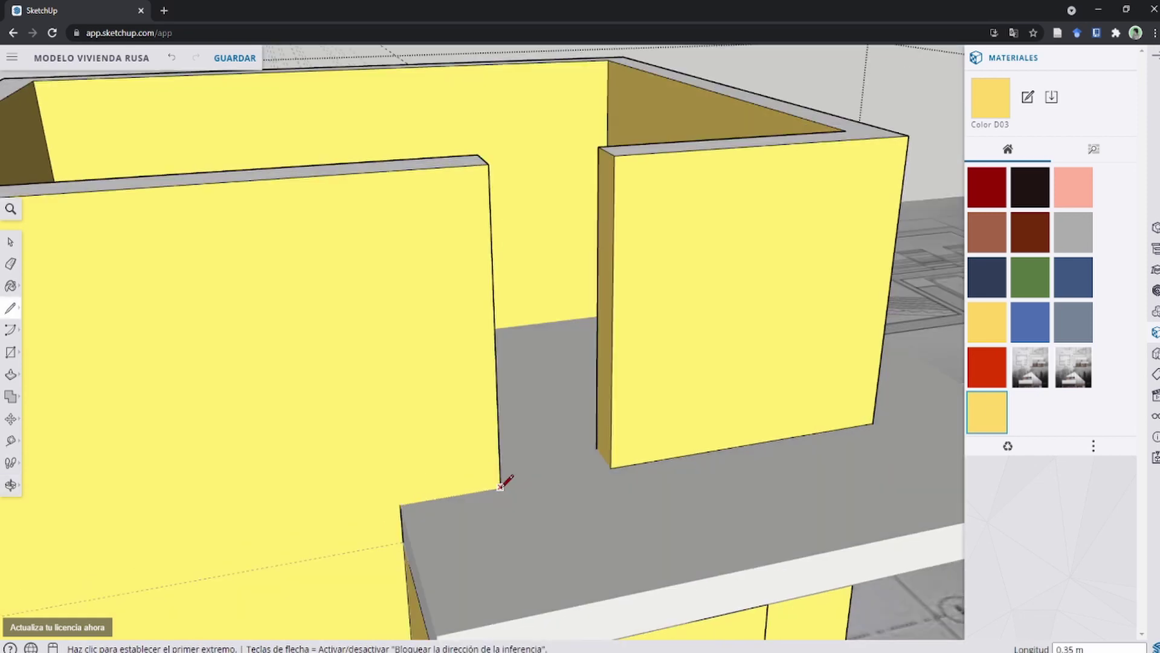
click(401, 504)
mouse_move(400, 504)
middle_down()
mouse_move(570, 492)
mouse_move(393, 461)
mouse_move(354, 354)
mouse_move(521, 487)
mouse_move(446, 380)
mouse_move(511, 389)
mouse_move(524, 449)
mouse_move(560, 482)
mouse_move(611, 466)
middle_up()
key(space)
scroll(527, 484, down, 5)
scroll(524, 449, up, 3)
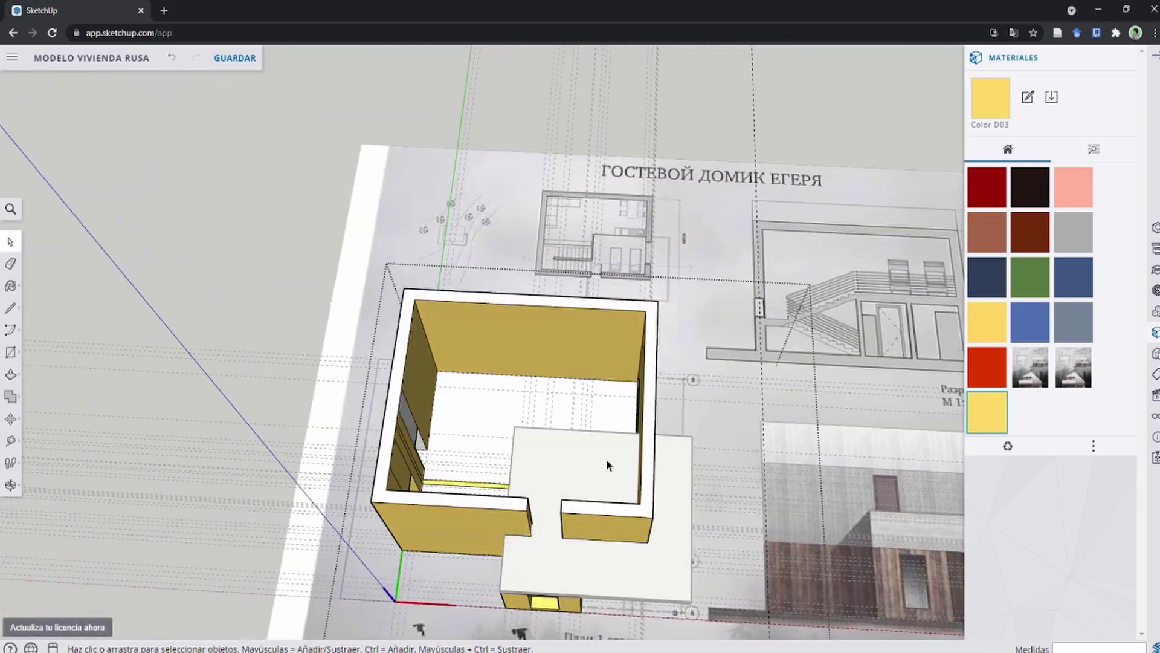
scroll(446, 512, up, 5)
key(r)
scroll(445, 513, up, 5)
key(l)
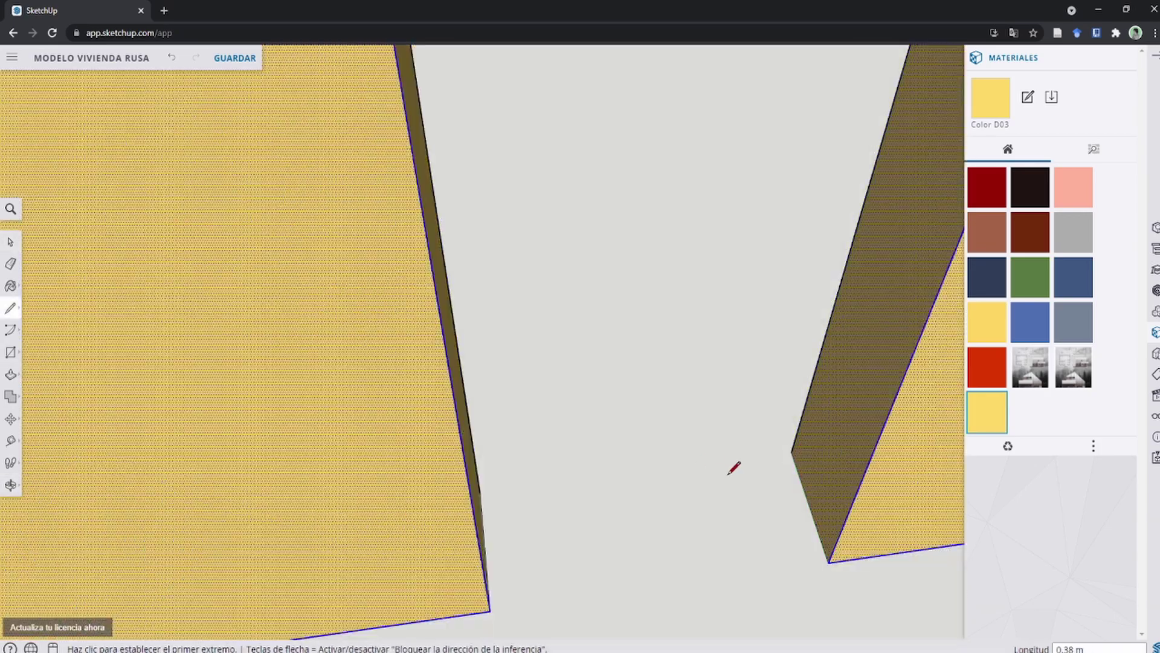
key(space)
scroll(526, 441, down, 5)
middle_drag(525, 442, 540, 480)
scroll(540, 479, up, 3)
scroll(525, 491, up, 2)
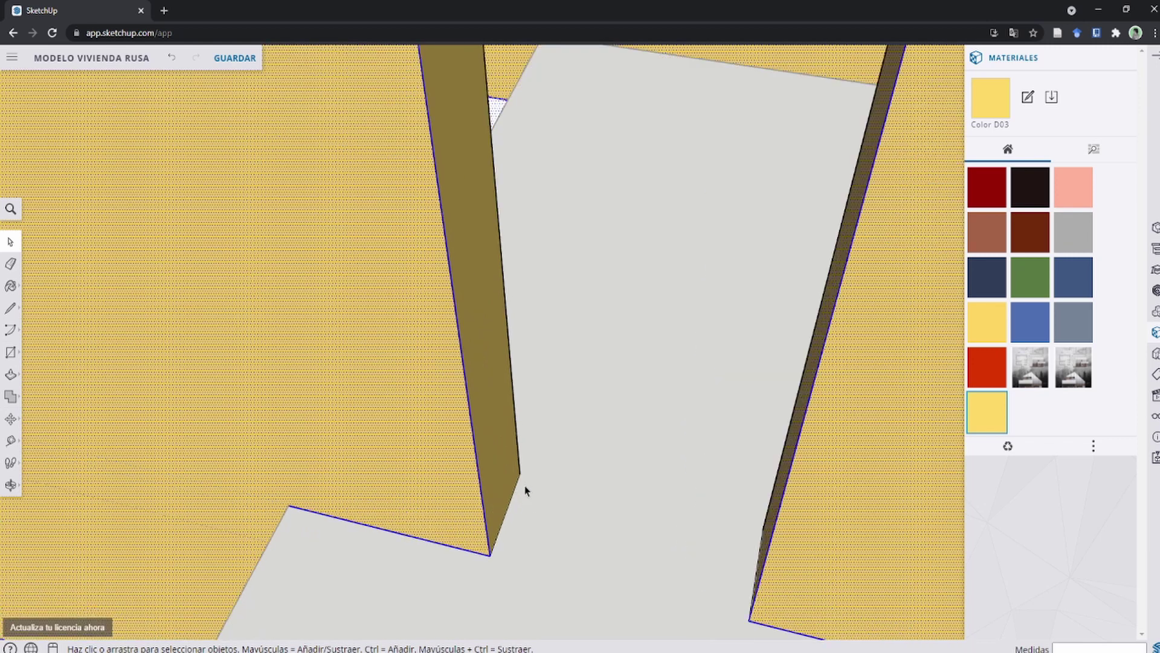
middle_drag(799, 568, 793, 526)
click(781, 476)
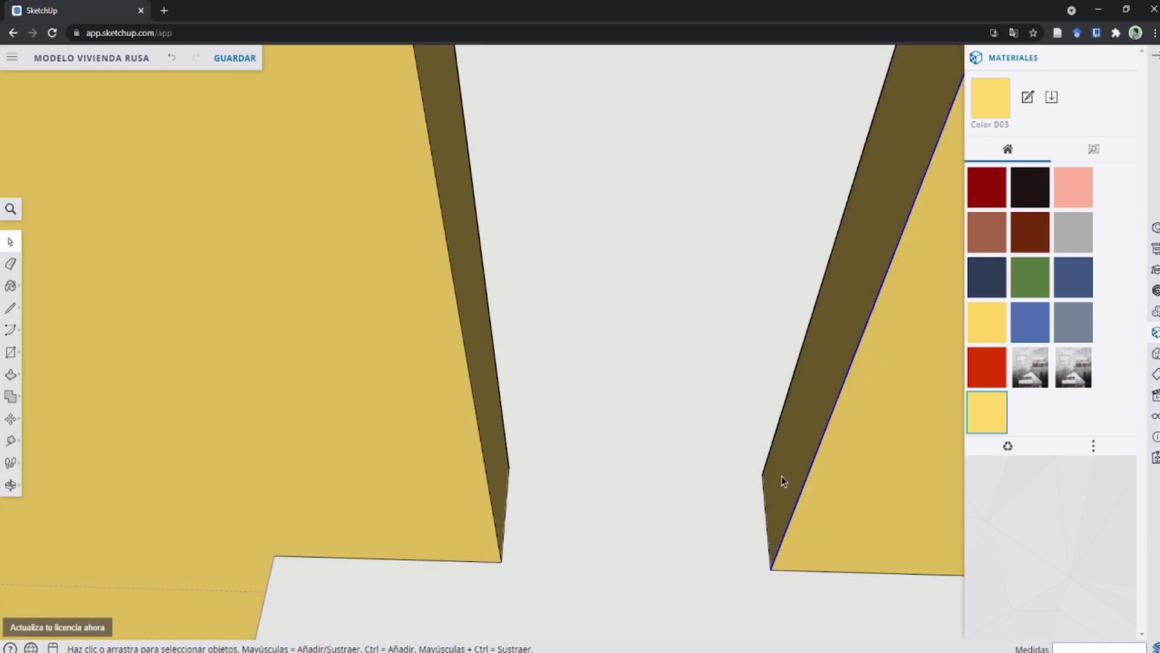
scroll(496, 480, down, 3)
scroll(441, 422, down, 3)
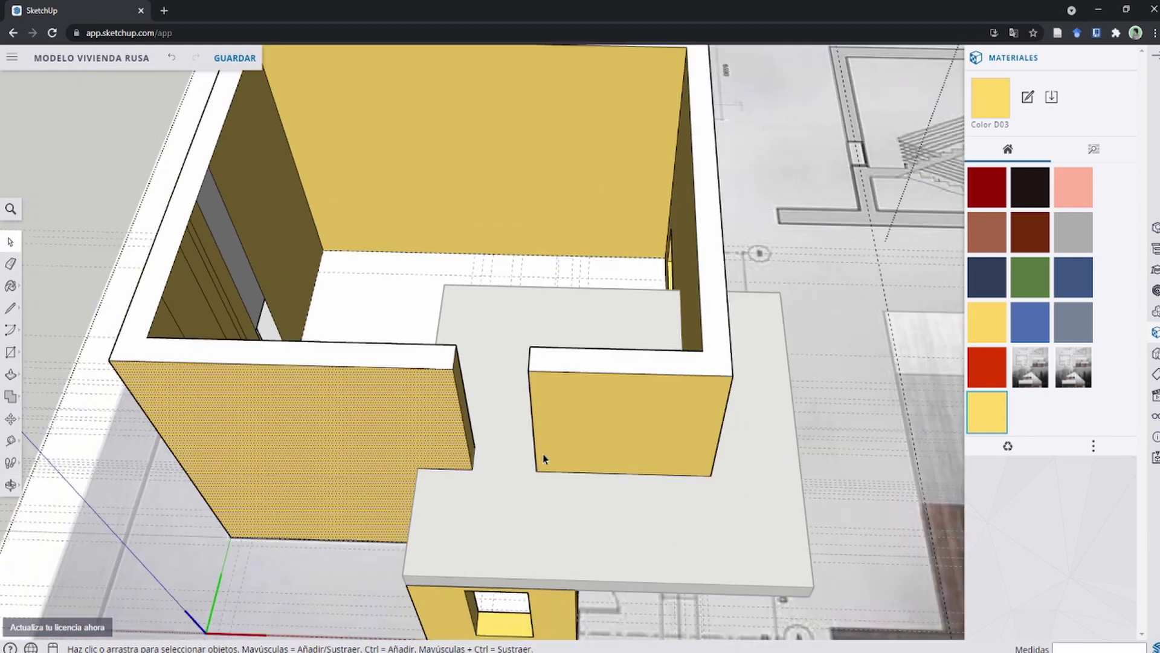
scroll(541, 458, down, 2)
mouse_move(453, 454)
shift+middle_down()
mouse_move(487, 430)
mouse_move(728, 354)
mouse_move(648, 233)
mouse_move(777, 249)
shift+middle_up()
scroll(606, 237, up, 5)
scroll(611, 236, down, 5)
key(t)
scroll(781, 340, up, 1)
Measure 0.75 m across the plan wall, then start a Tape Measure guide from the upper wall's edge.
scroll(508, 314, up, 3)
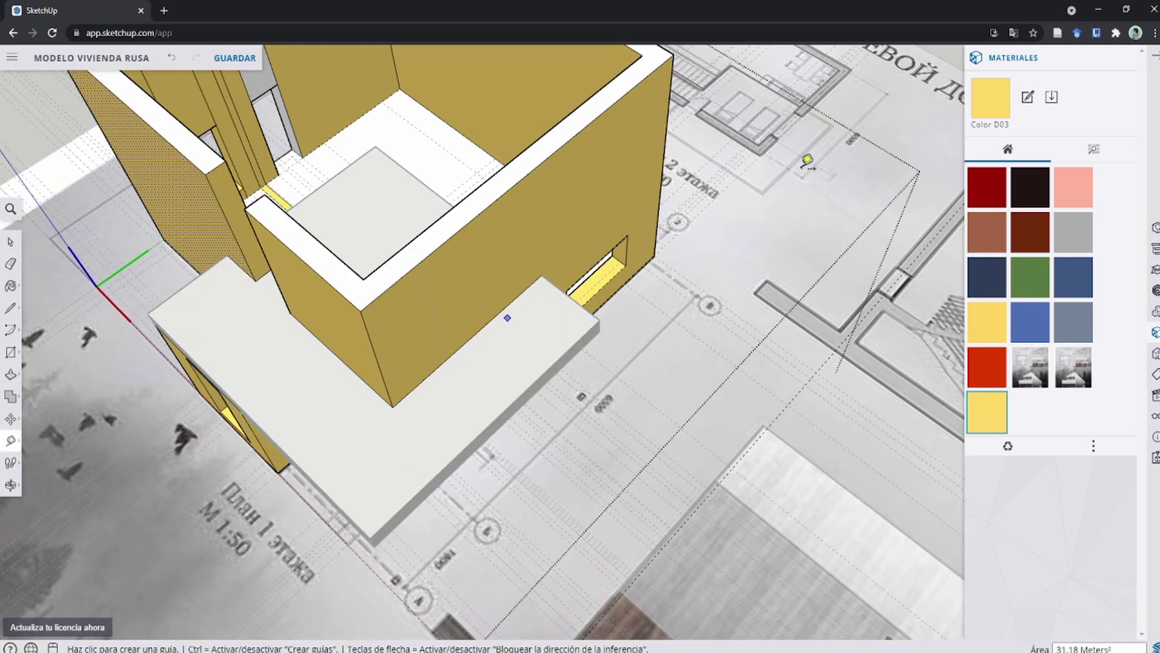
scroll(635, 318, up, 3)
scroll(527, 463, up, 3)
click(524, 466)
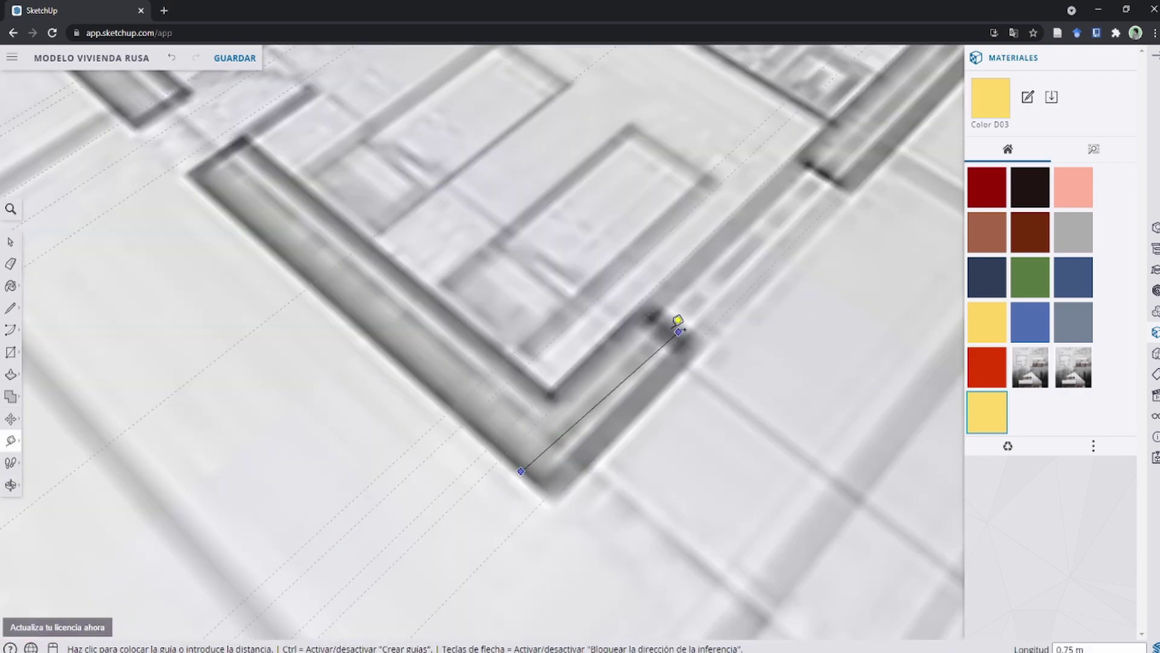
scroll(676, 316, down, 5)
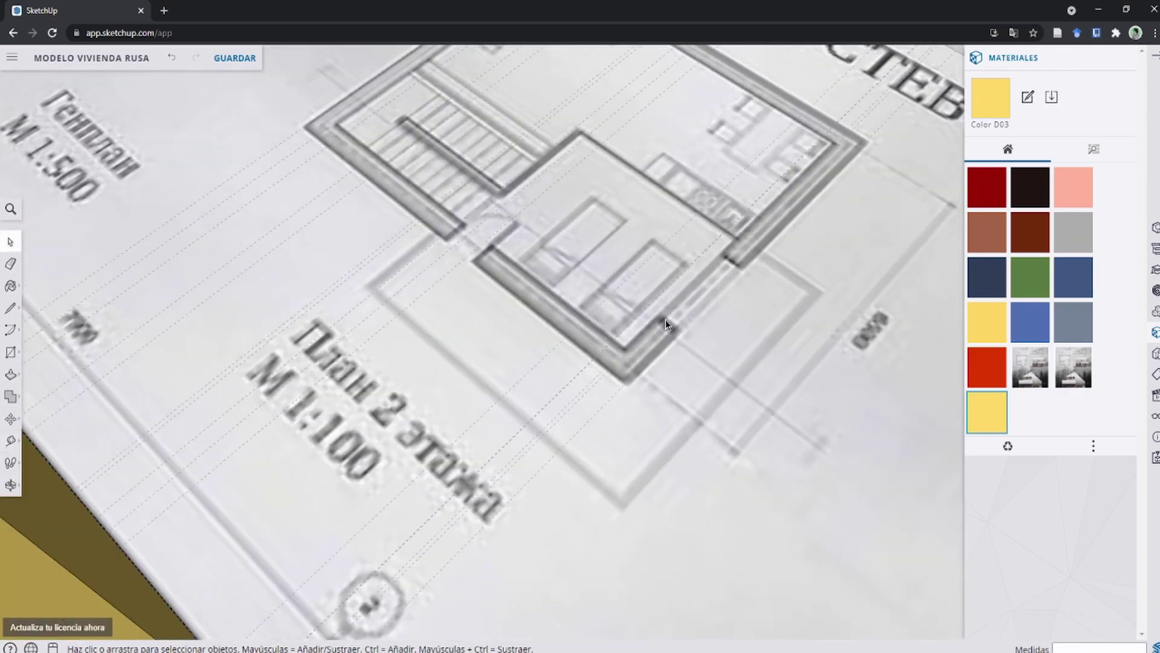
middle_drag(604, 302, 459, 375)
scroll(447, 381, down, 2)
scroll(438, 385, up, 3)
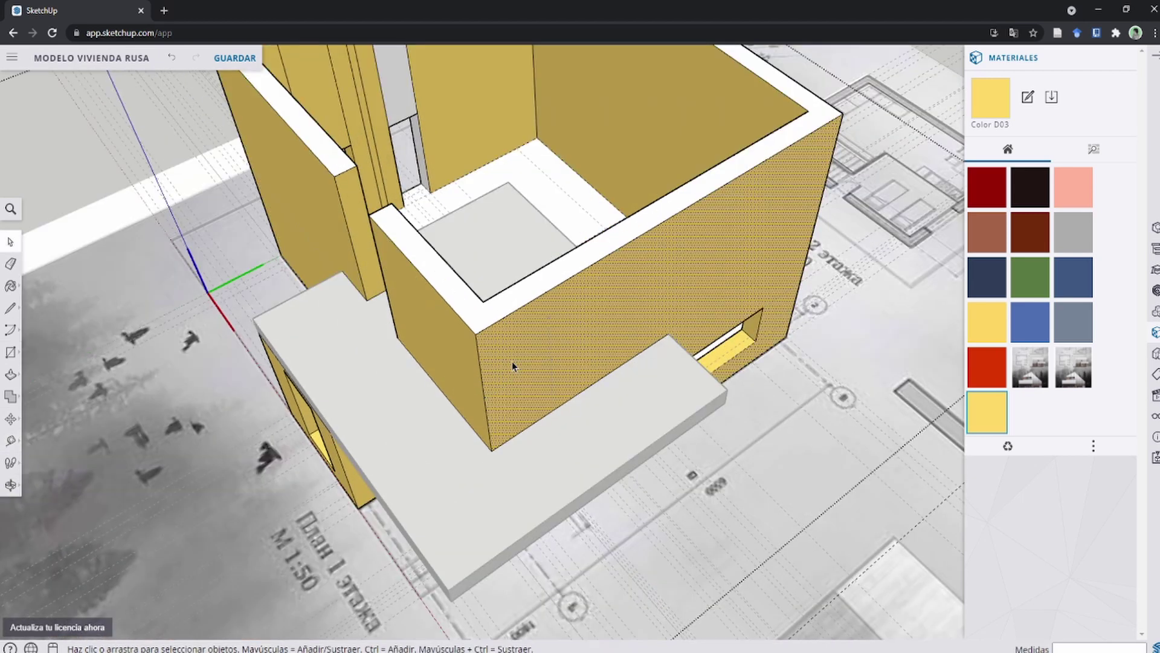
key(t)
click(487, 406)
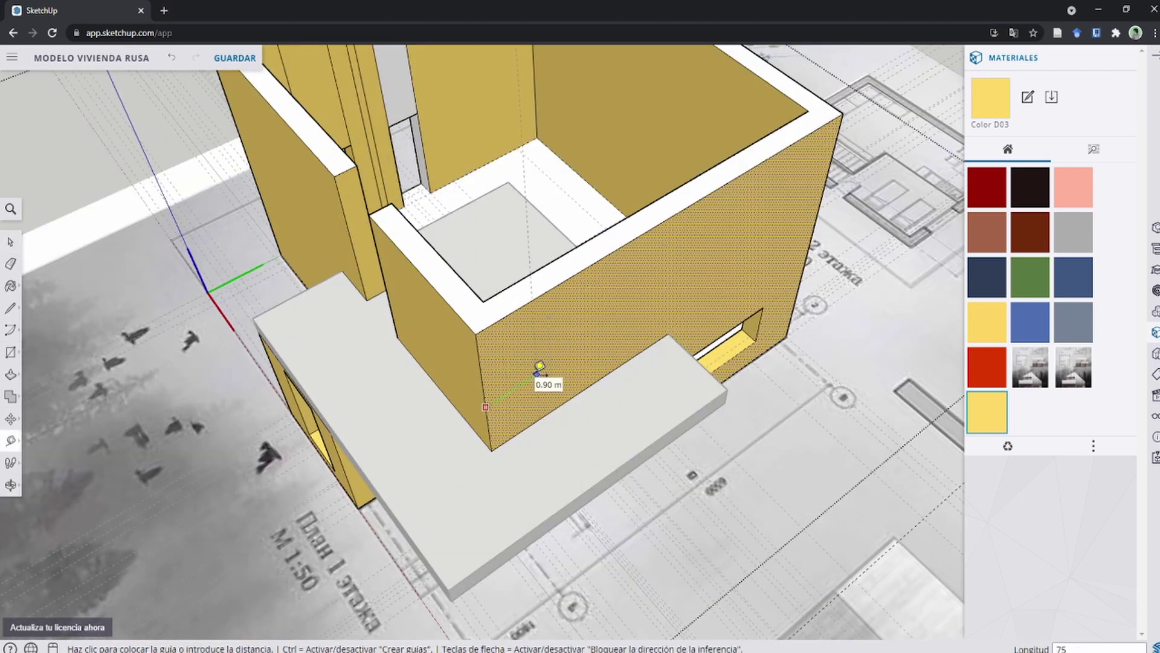
Place Tape Measure guides on the front wall at 2 m, 1.25 m and 0.9 m.
click(540, 366)
scroll(544, 337, down, 2)
scroll(228, 339, up, 5)
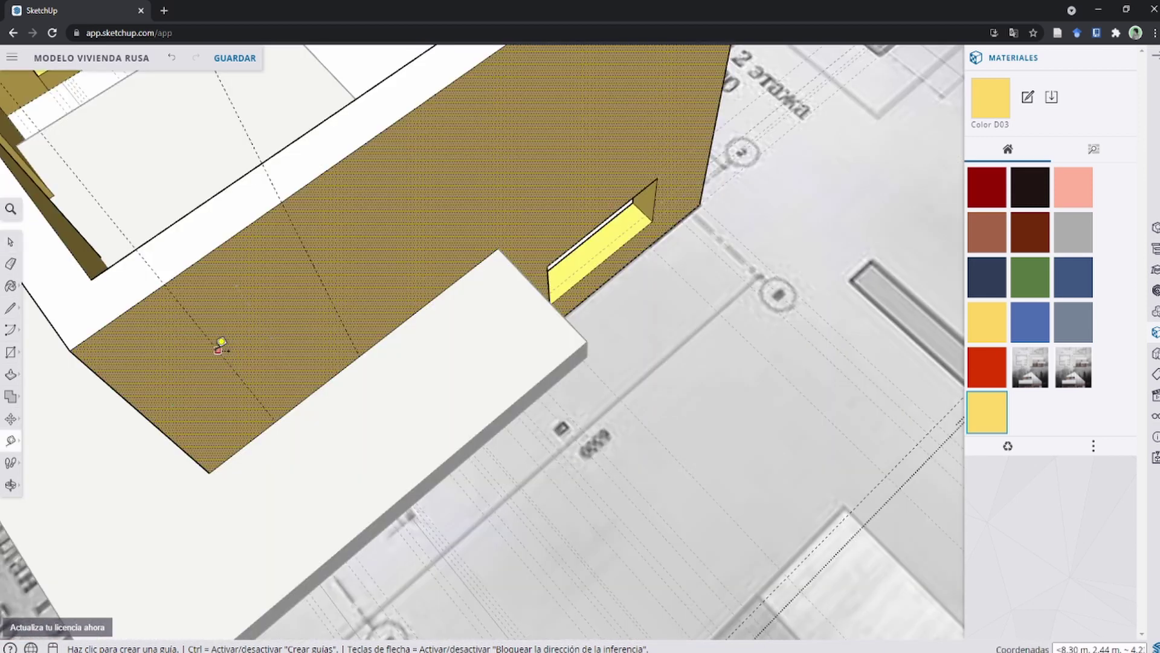
click(219, 348)
key(Return)
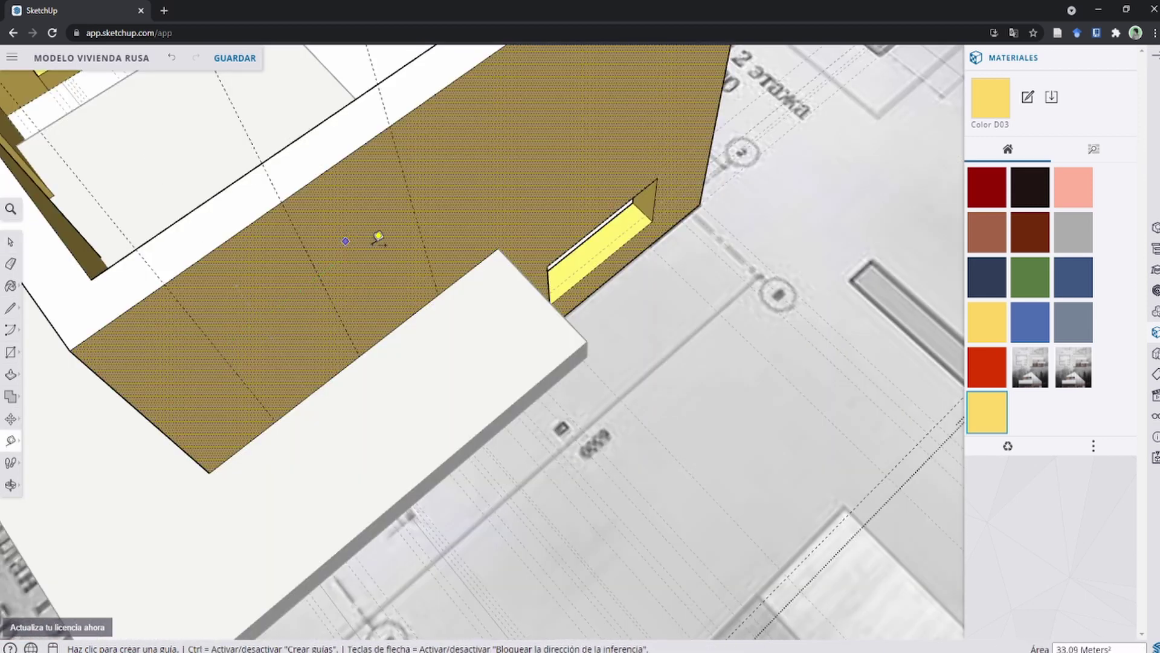
click(324, 283)
middle_drag(324, 284, 366, 321)
text(1.25)
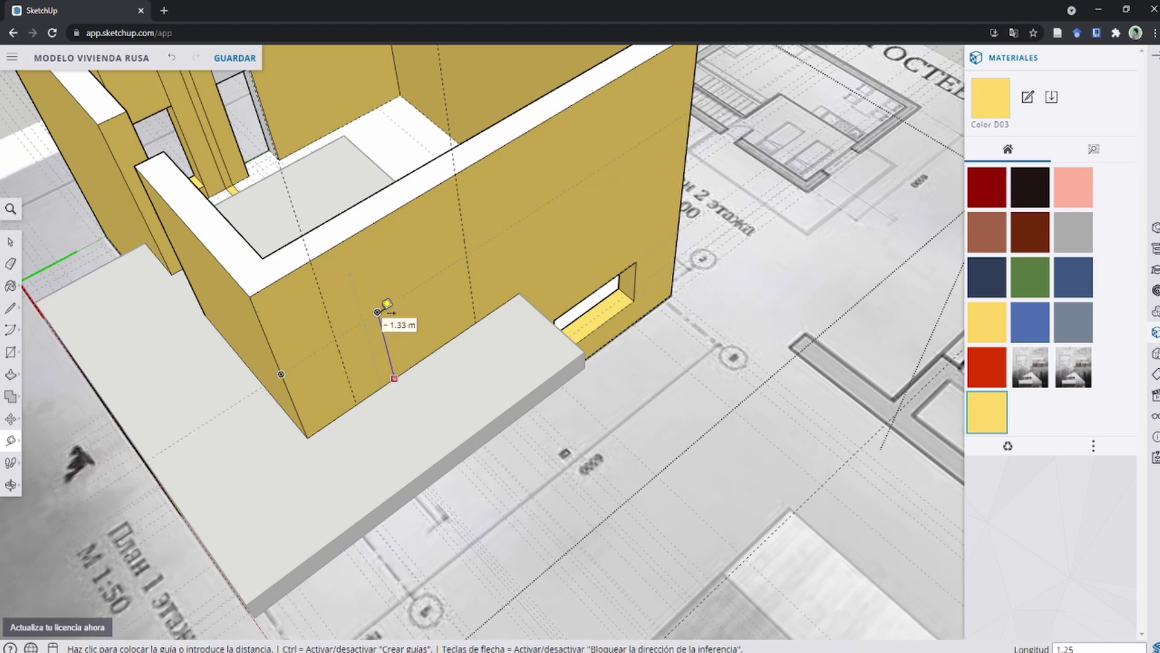
key(Return)
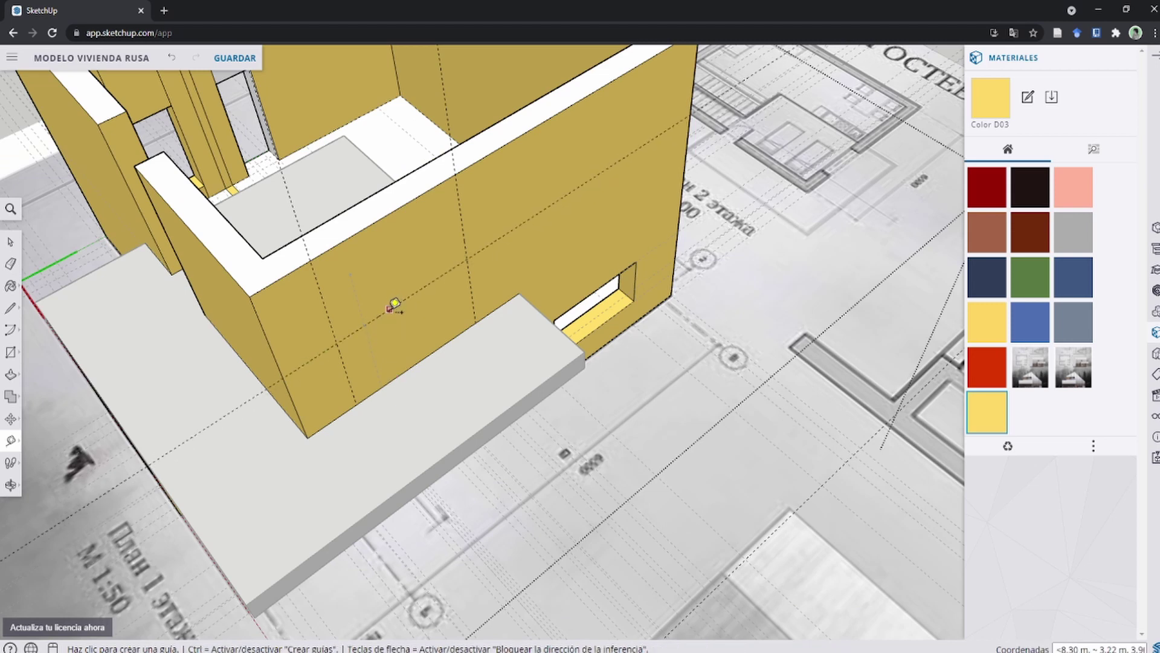
click(389, 309)
scroll(363, 302, up, 3)
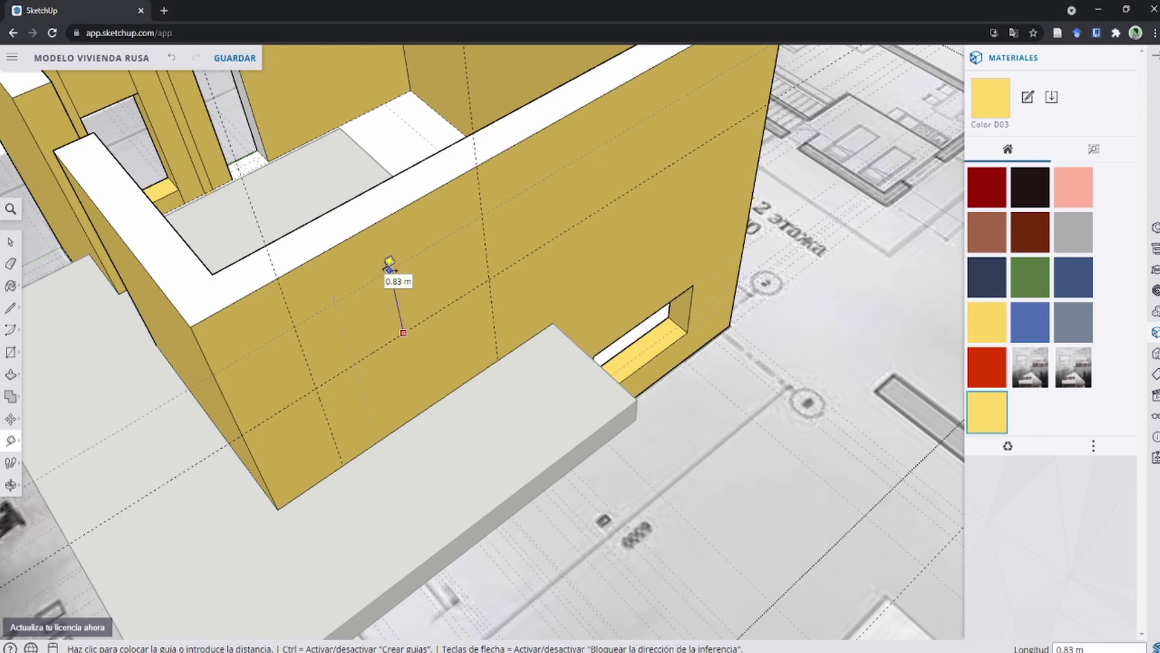
text(9)
key(Return)
scroll(396, 266, down, 3)
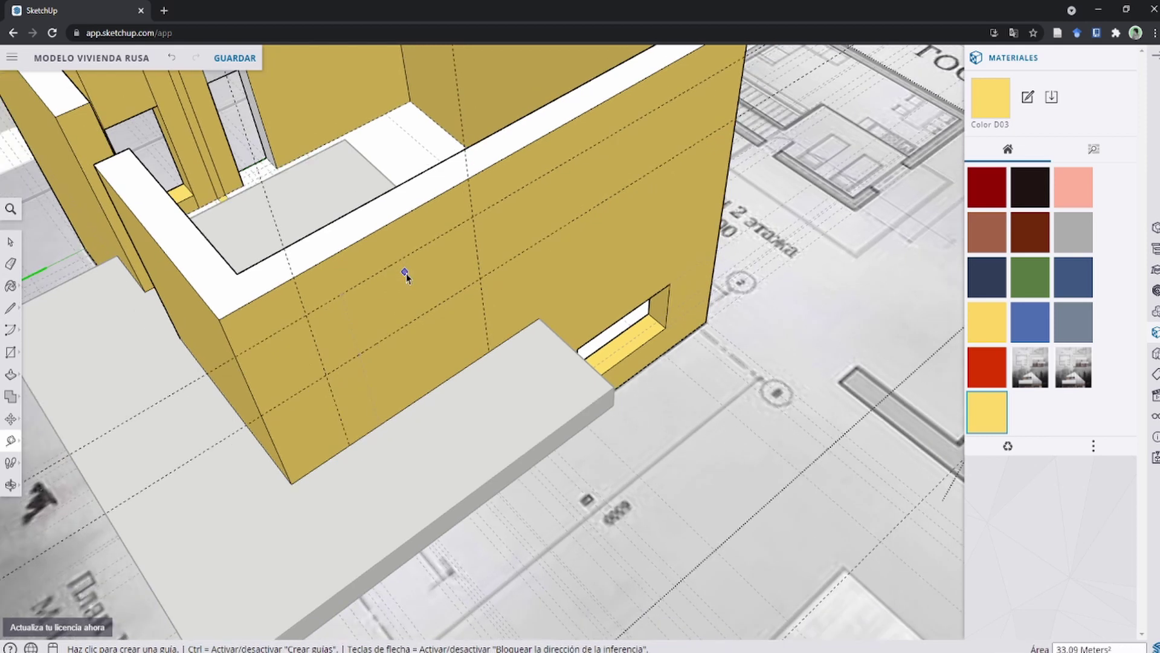
scroll(402, 275, down, 4)
key(space)
scroll(396, 296, up, 5)
Draw the window rectangle between the guides and push it through the wall.
key(r)
click(335, 282)
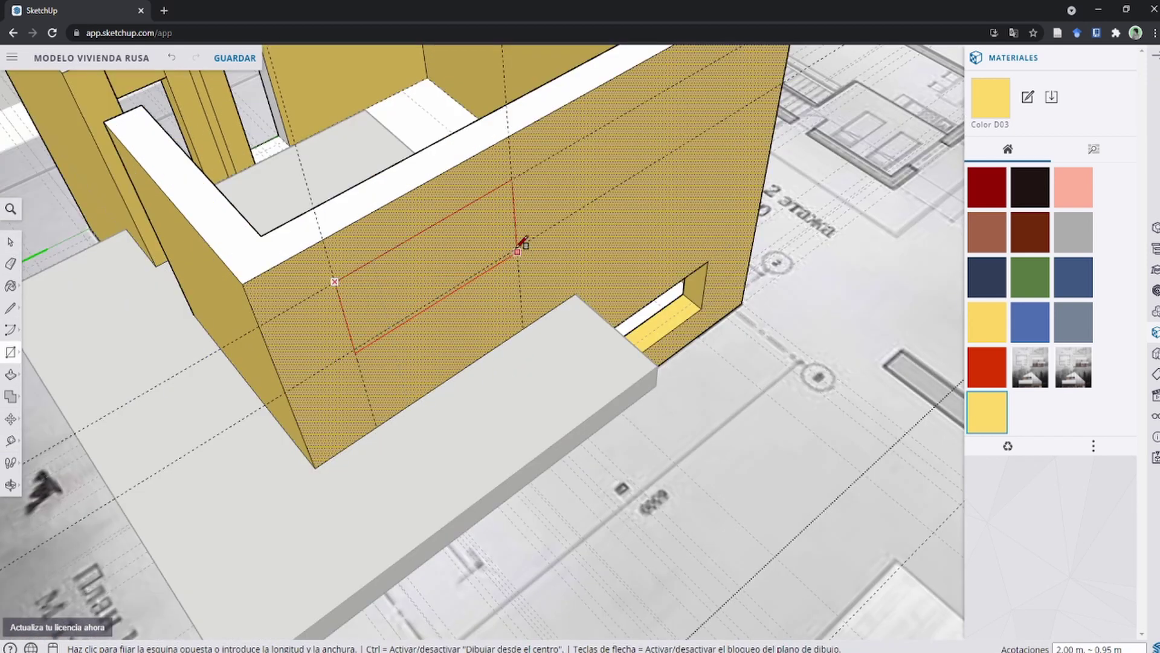
click(517, 247)
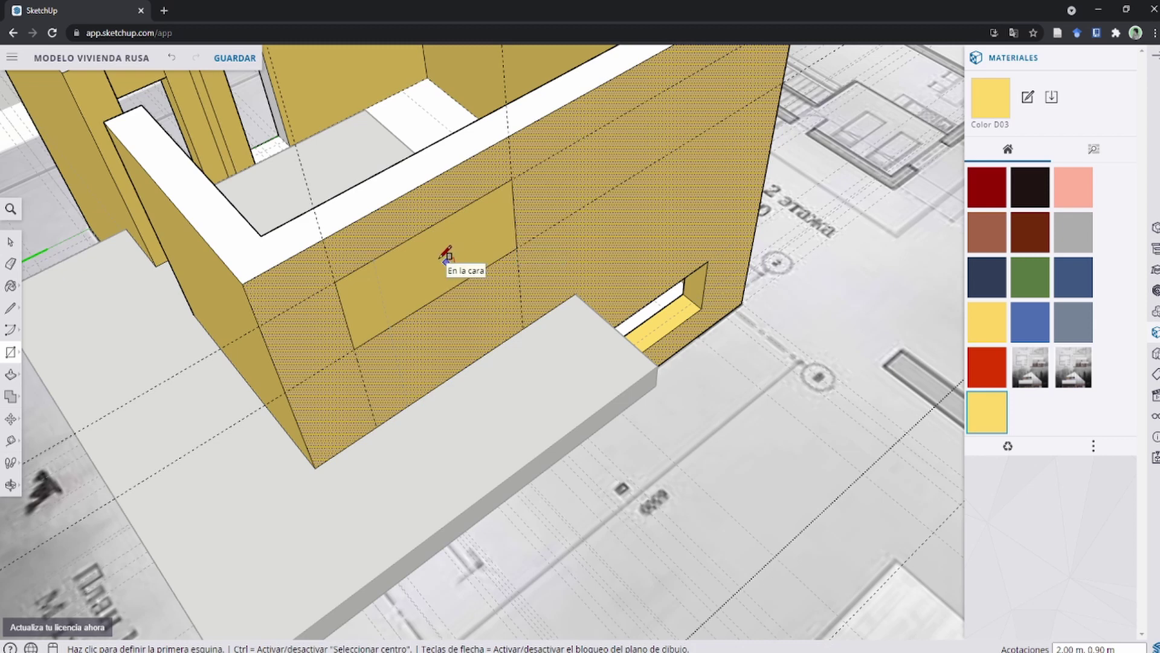
key(p)
scroll(441, 258, up, 3)
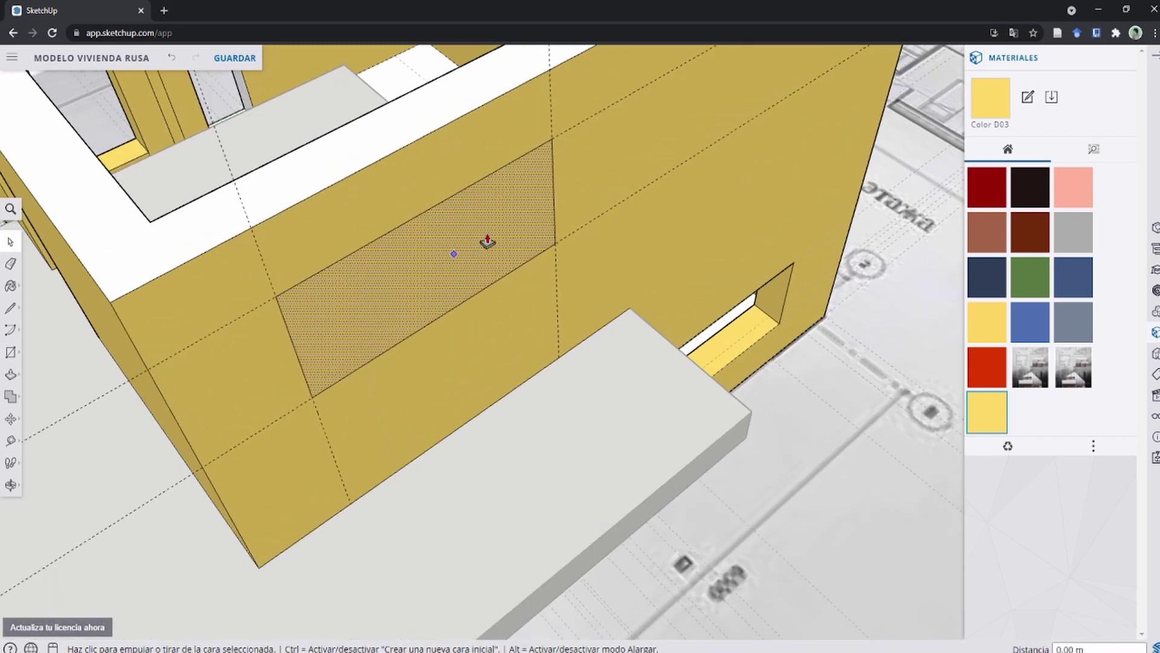
click(507, 247)
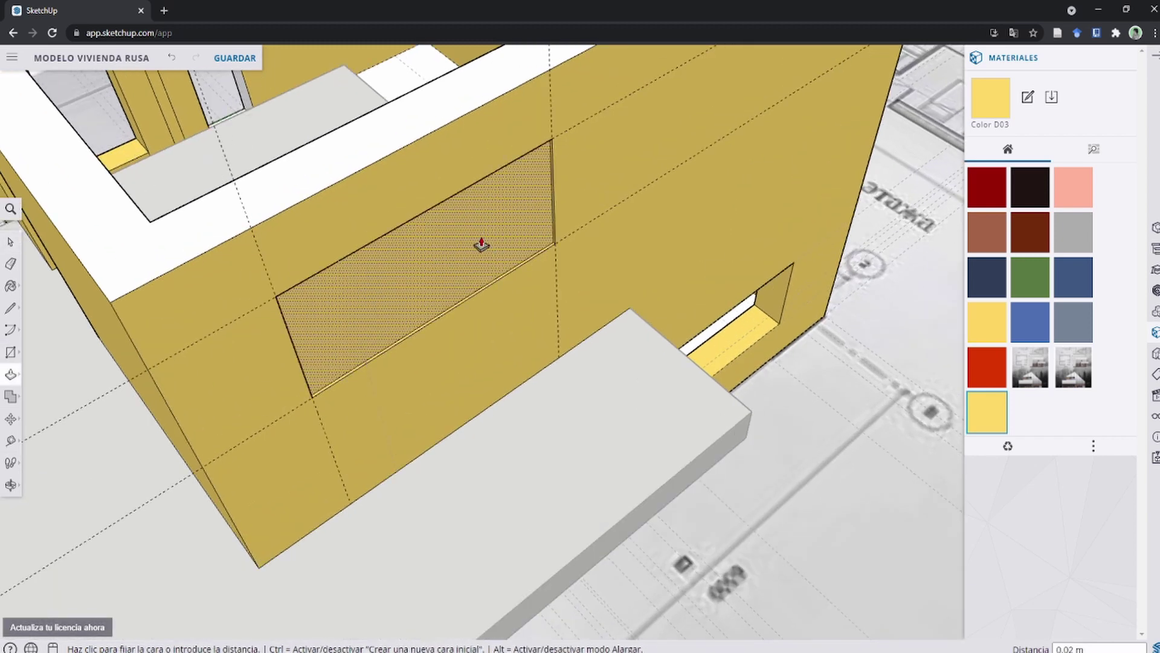
click(445, 245)
scroll(471, 258, down, 3)
Draw a line across the pillar top to form the lintel face.
key(t)
scroll(441, 284, up, 5)
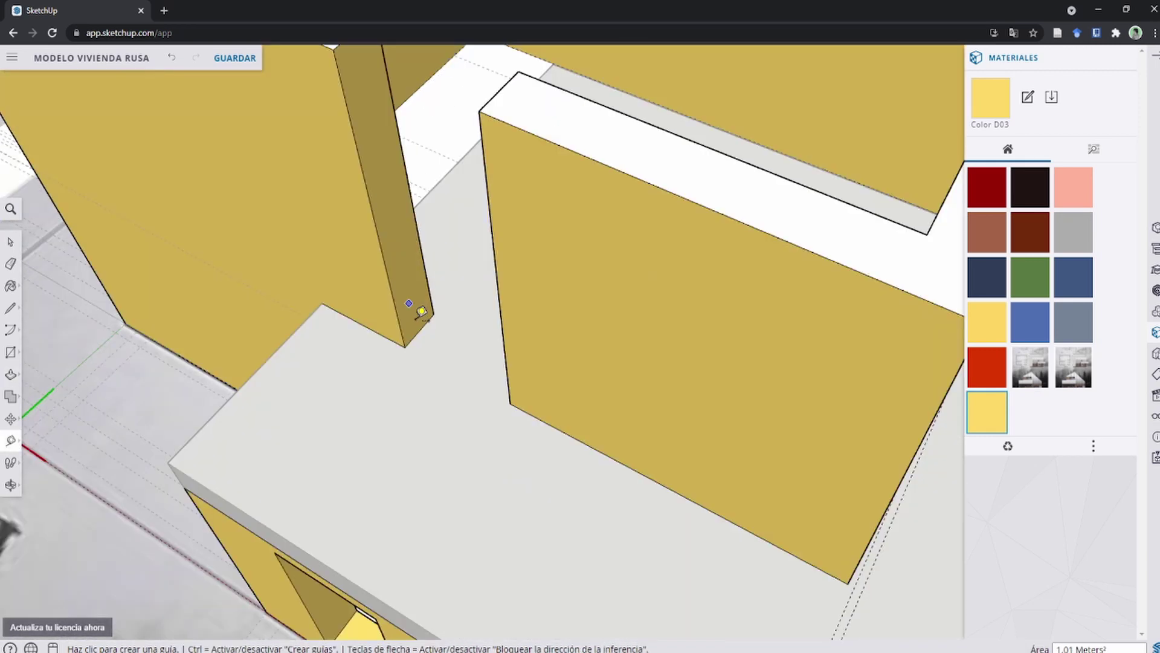
click(419, 330)
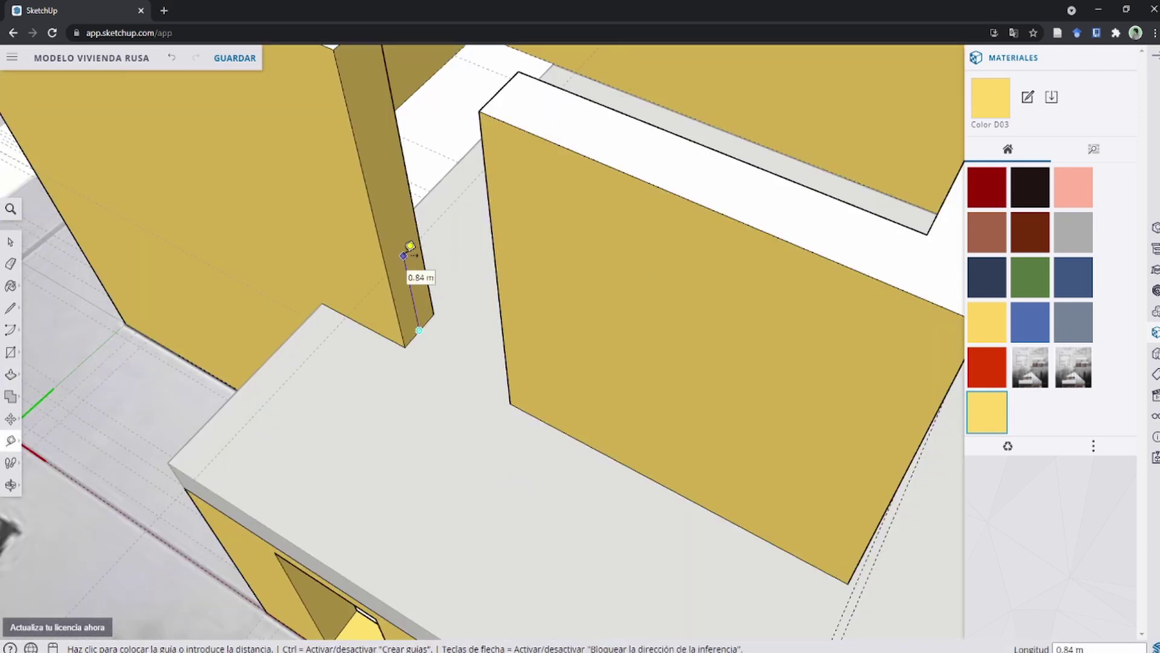
key(space)
scroll(160, 345, up, 2)
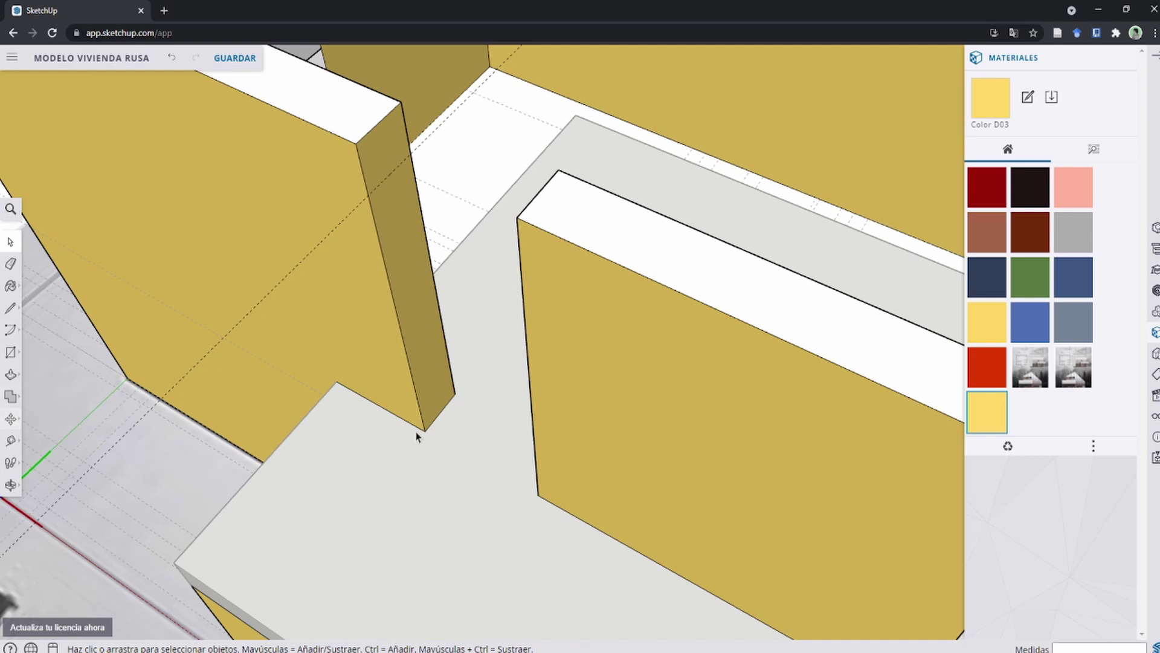
key(l)
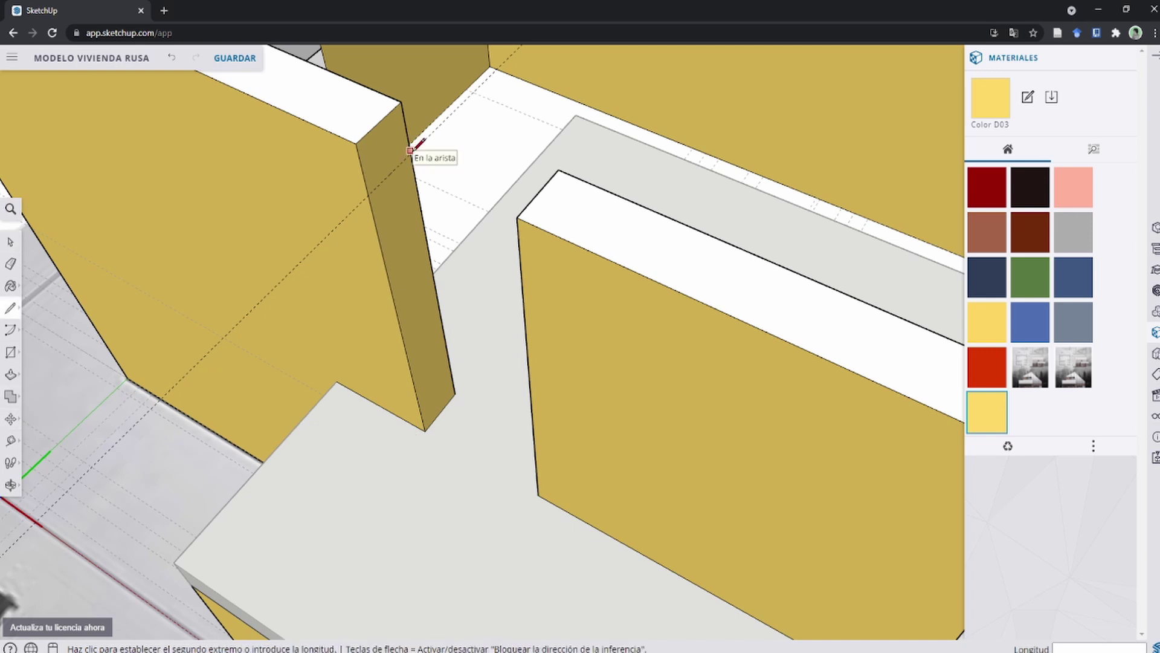
scroll(411, 158, up, 2)
click(414, 148)
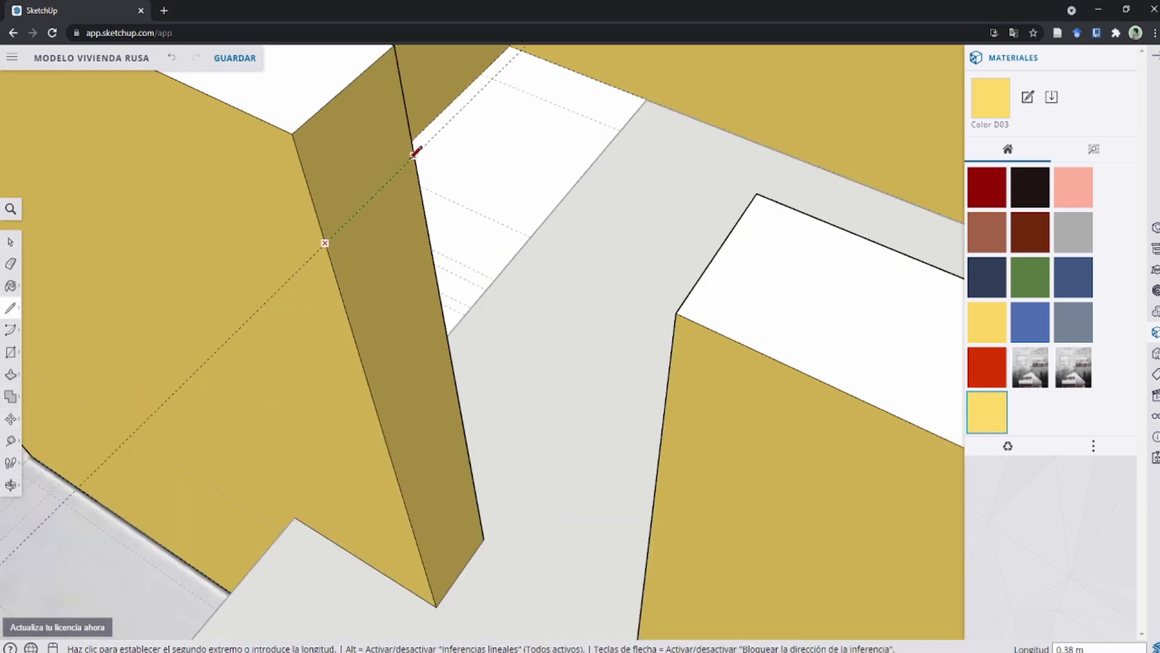
click(414, 151)
Extend the lintel face across to the right wall, then orbit around the house.
key(p)
scroll(484, 206, down, 2)
click(535, 234)
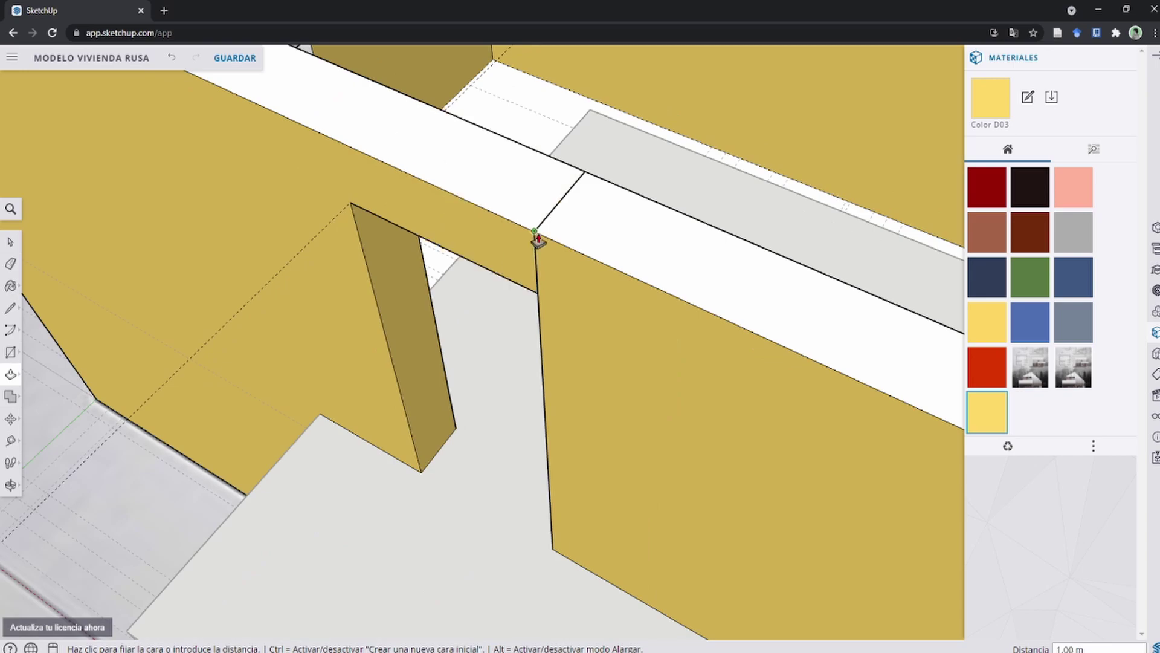
key(e)
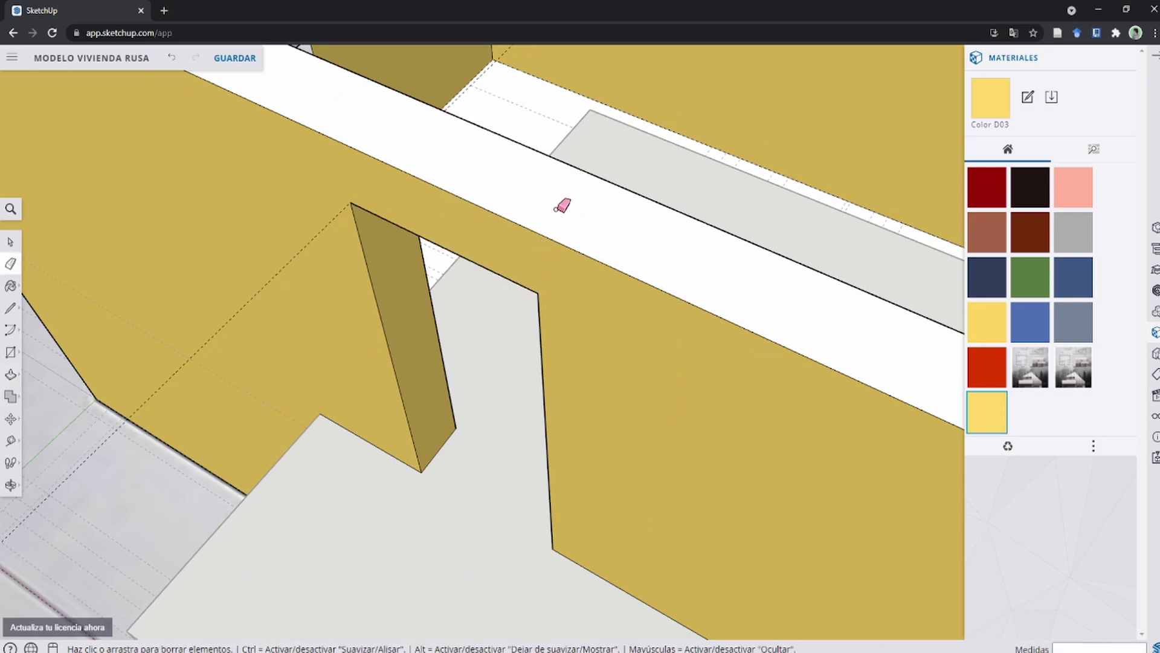
scroll(563, 206, down, 5)
scroll(556, 191, down, 5)
mouse_move(544, 242)
middle_down()
mouse_move(532, 258)
mouse_move(506, 213)
mouse_move(486, 266)
middle_up()
scroll(487, 266, up, 2)
scroll(490, 232, up, 5)
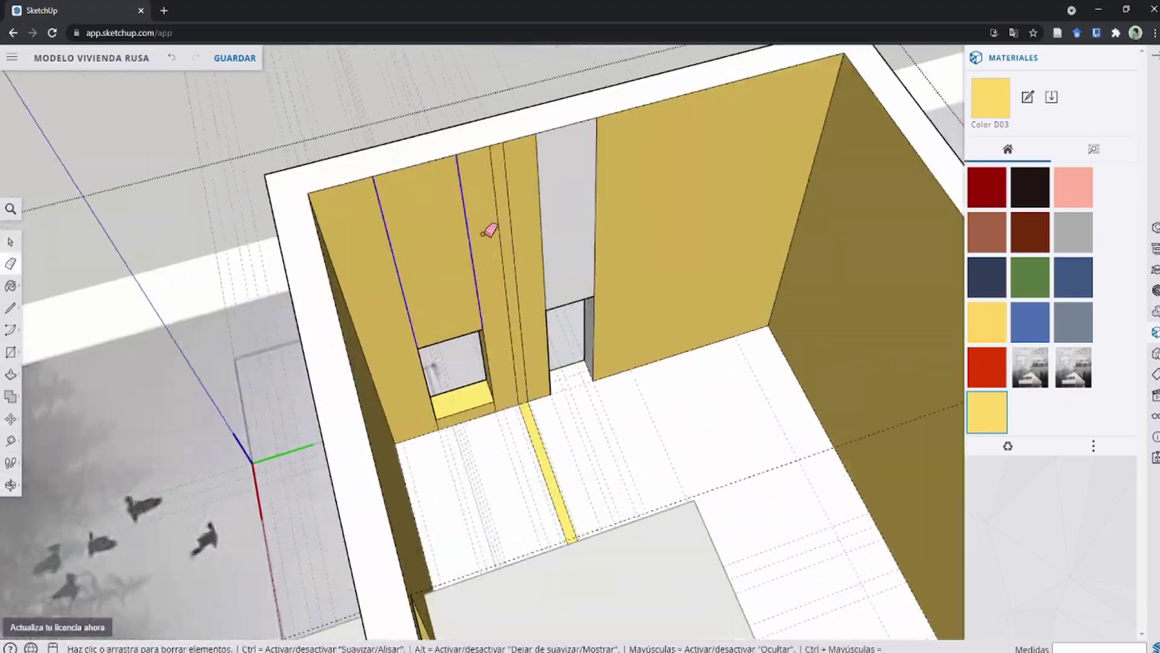
scroll(486, 233, down, 5)
scroll(487, 232, up, 5)
scroll(484, 242, down, 5)
middle_drag(483, 254, 467, 277)
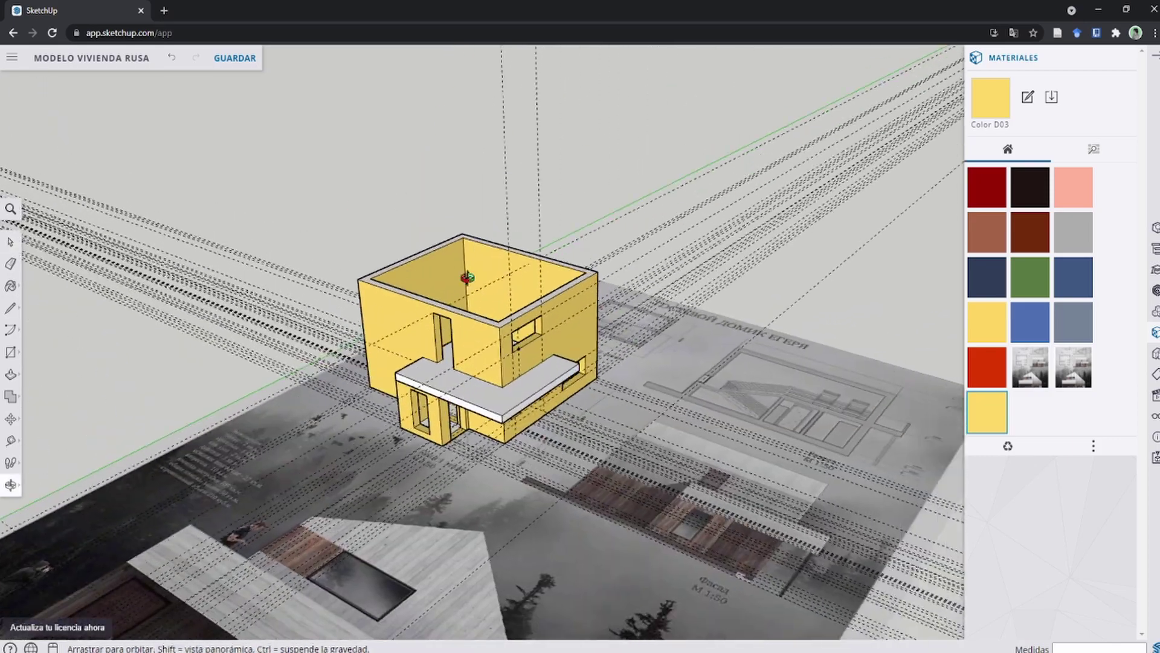
key(space)
middle_drag(534, 367, 549, 281)
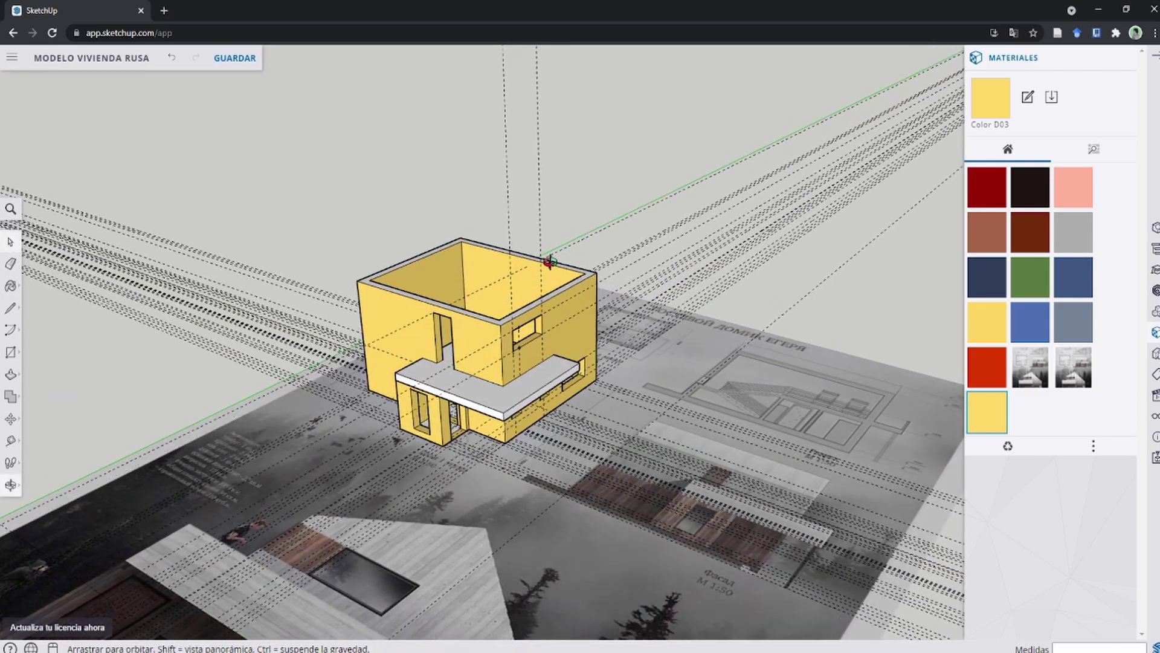
scroll(548, 281, up, 5)
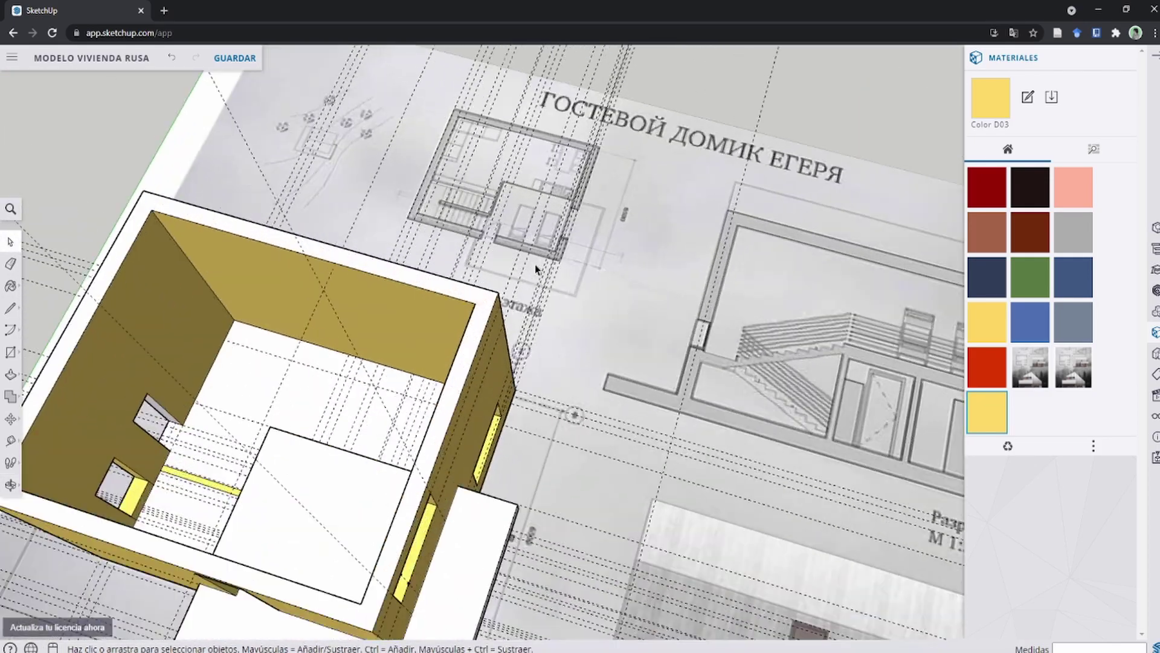
key(t)
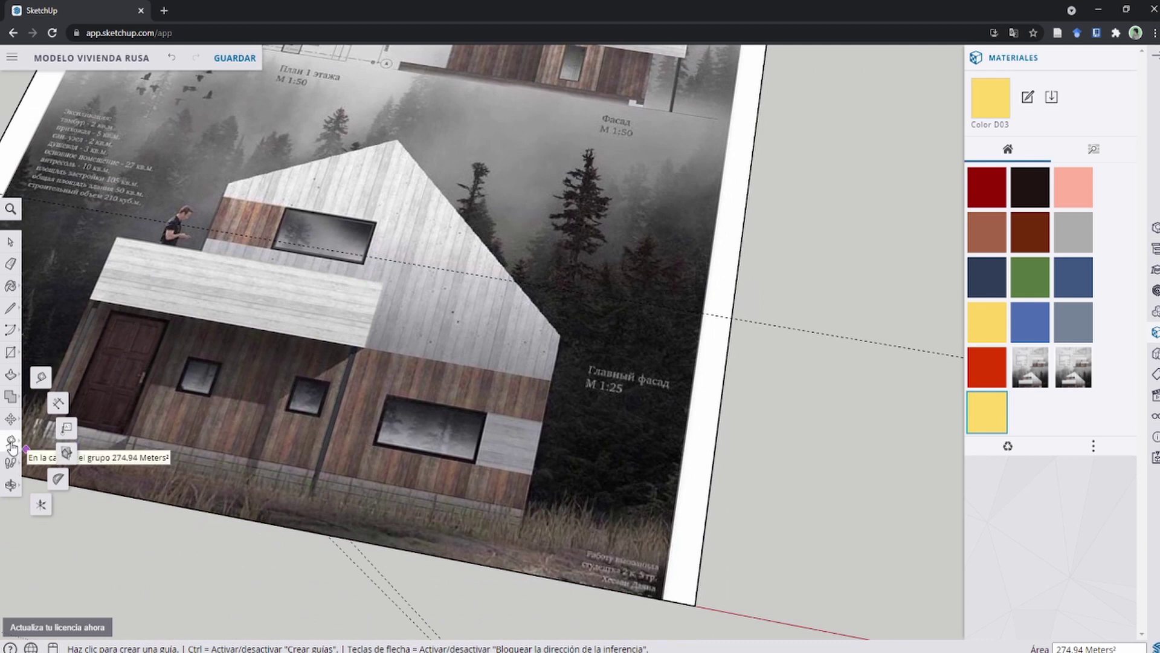
click(58, 480)
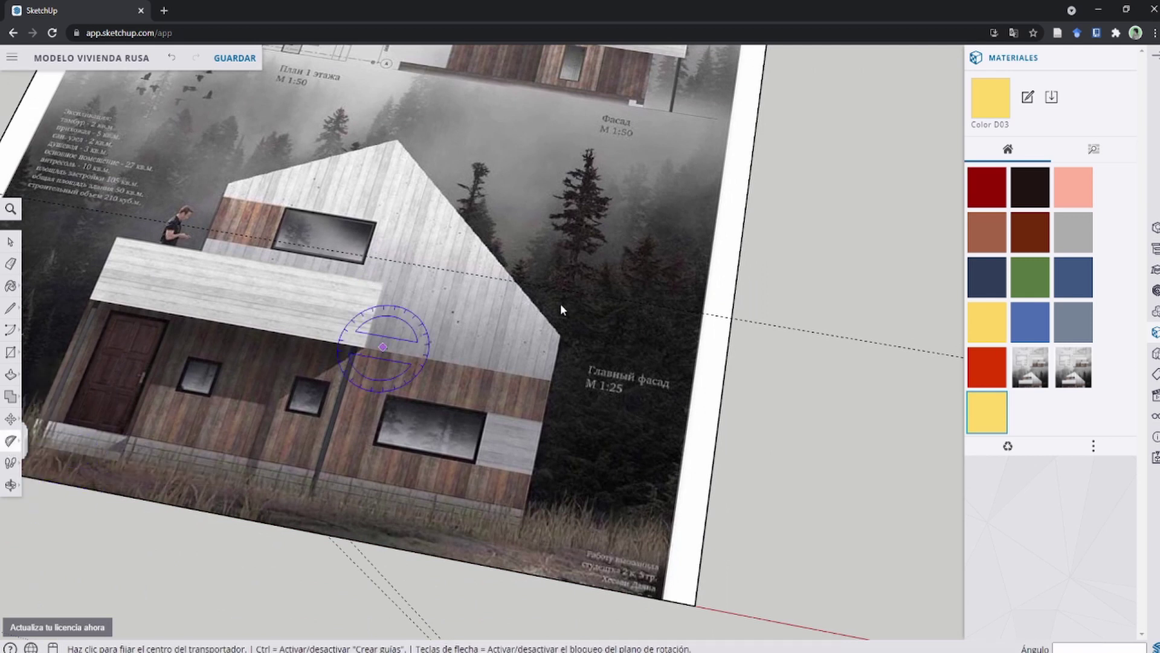
scroll(565, 346, up, 5)
scroll(564, 347, up, 2)
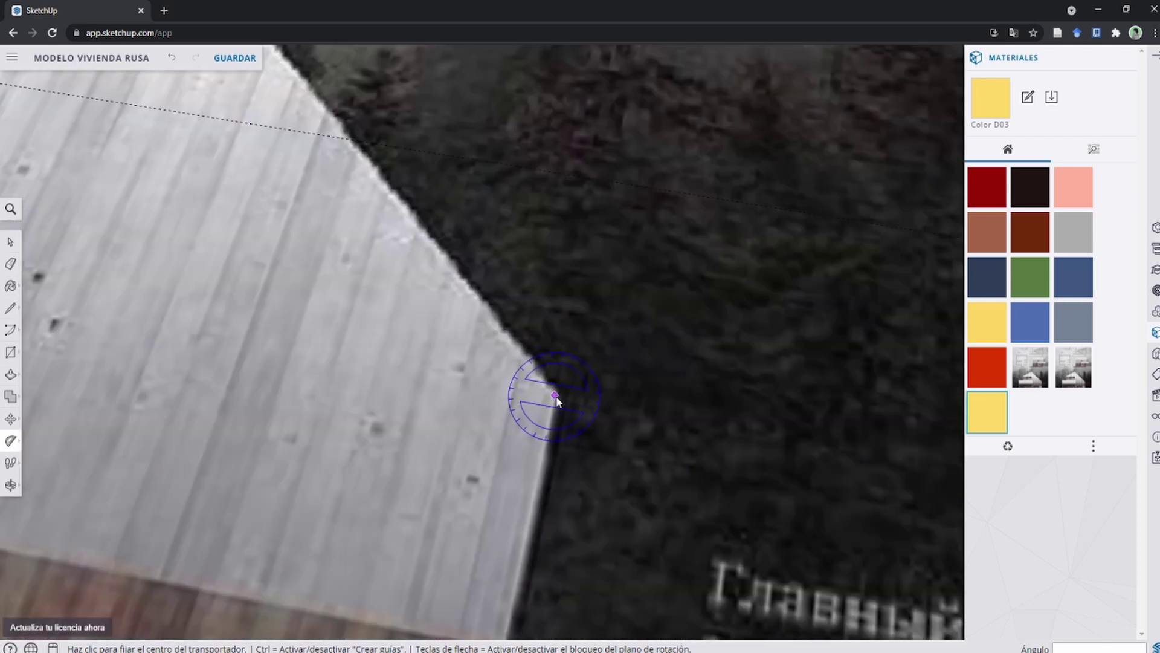
click(558, 396)
click(558, 274)
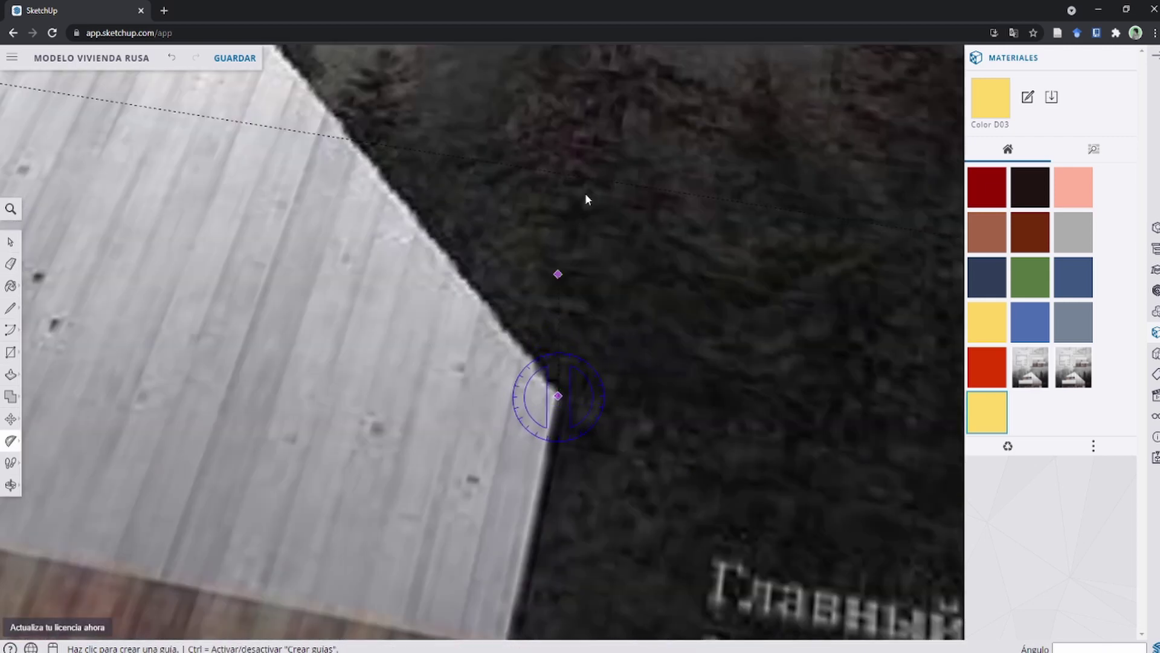
click(604, 165)
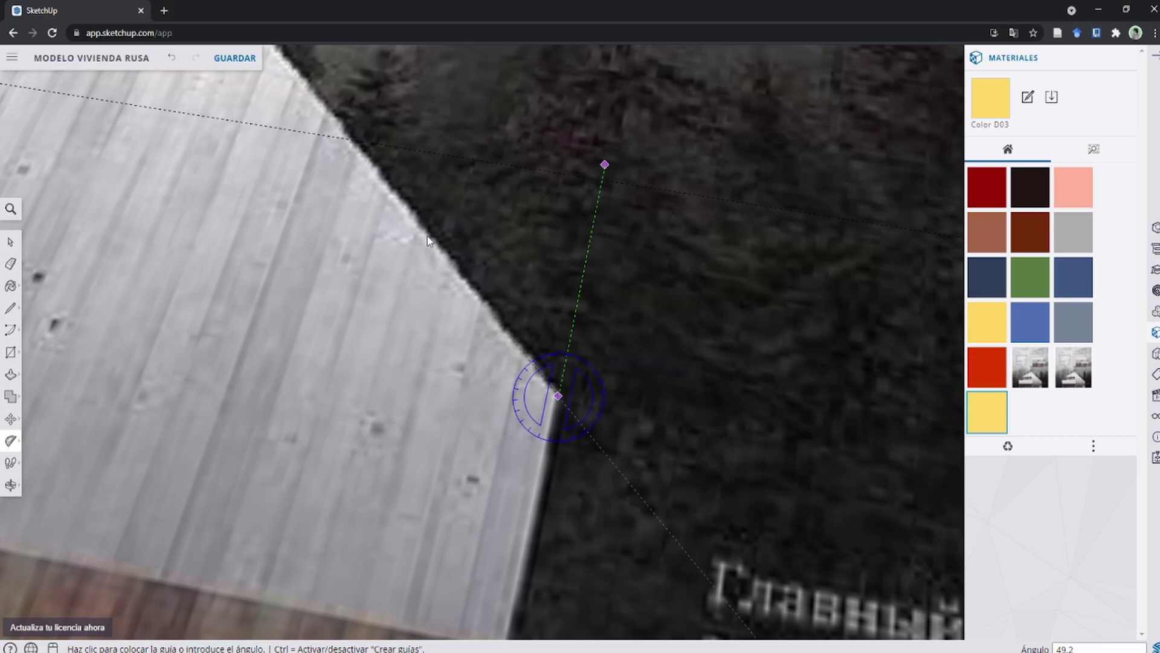
key(space)
scroll(547, 277, down, 10)
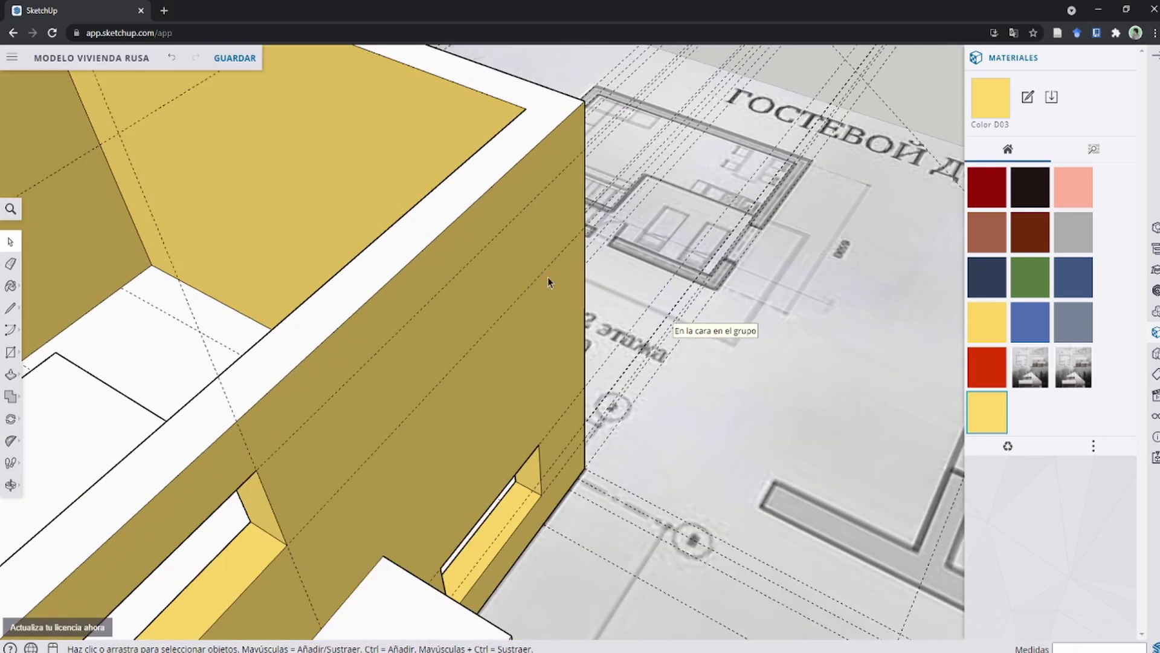
mouse_move(548, 277)
middle_down()
mouse_move(473, 229)
mouse_move(679, 363)
mouse_move(502, 264)
mouse_move(673, 329)
middle_up()
scroll(478, 248, down, 5)
scroll(673, 530, up, 5)
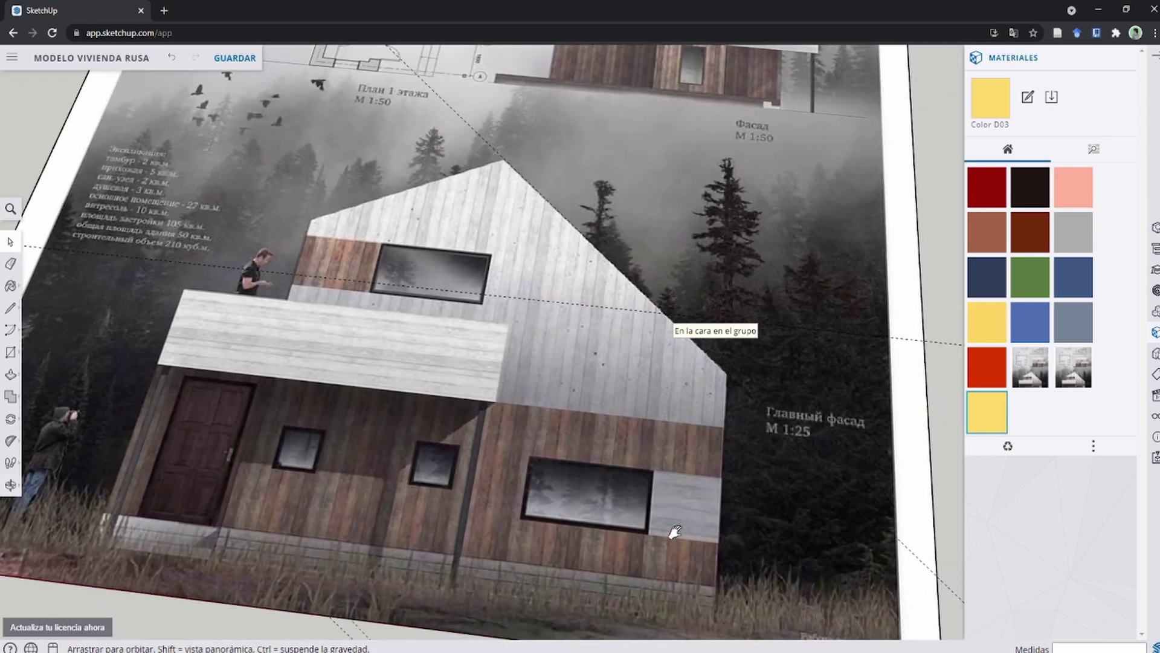
scroll(652, 555, up, 3)
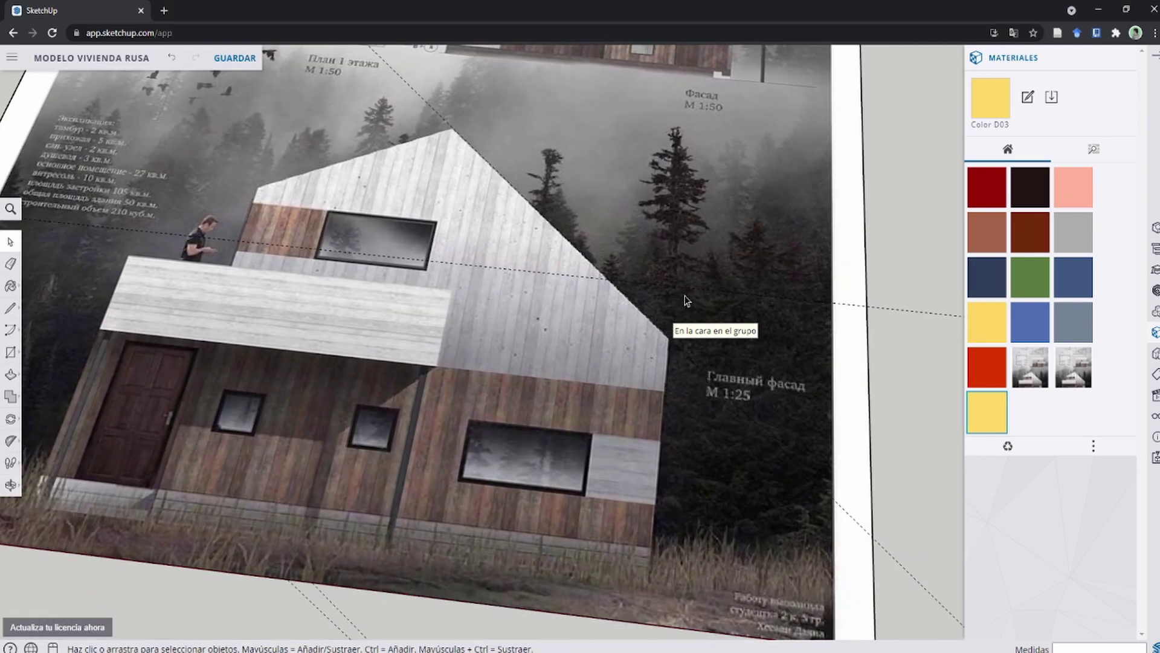
mouse_move(643, 209)
middle_down()
mouse_move(629, 292)
mouse_move(592, 289)
middle_up()
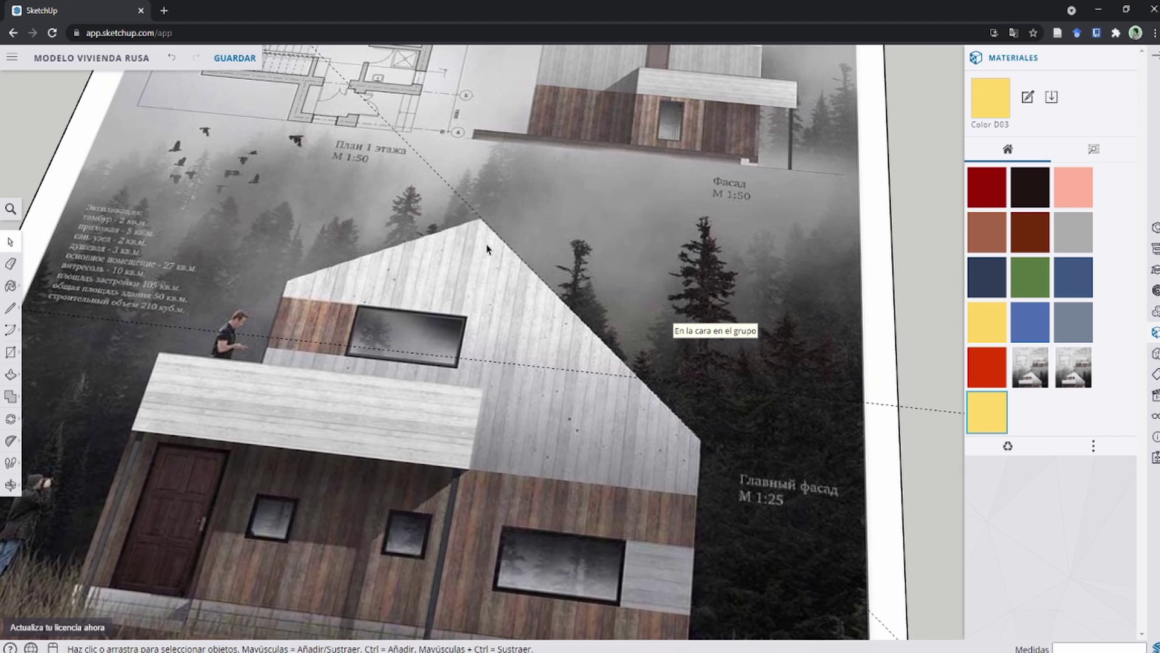
mouse_move(487, 249)
middle_down()
mouse_move(538, 290)
mouse_move(591, 272)
middle_up()
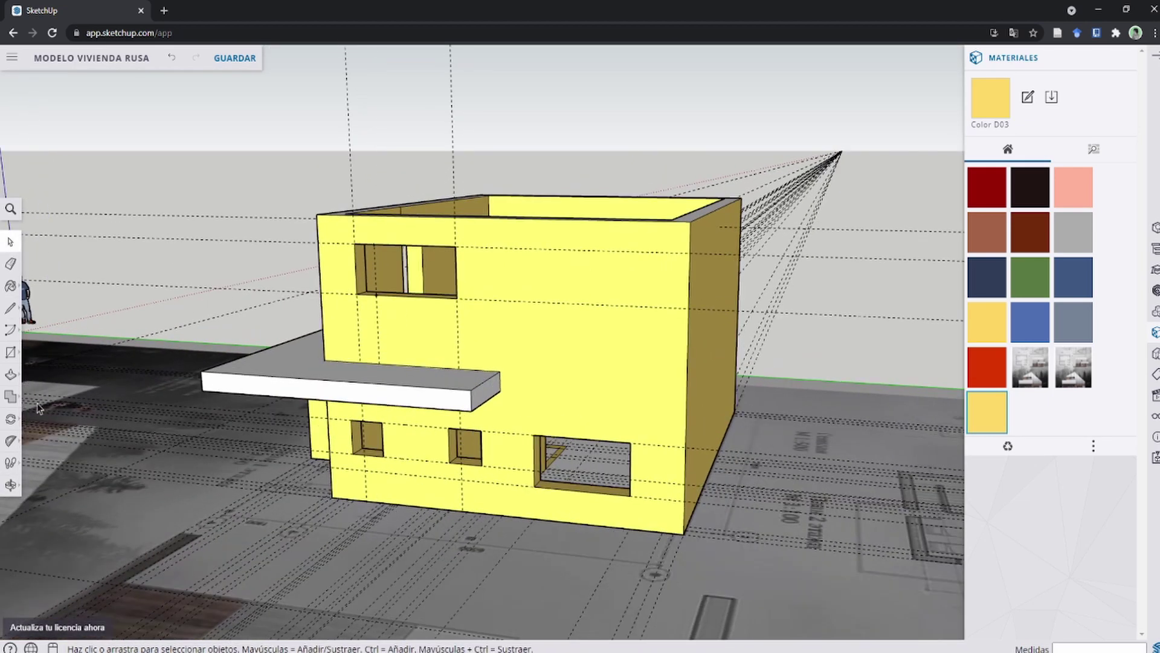
Add a guide 1.68 m in from the right wall's edge.
middle_drag(114, 390, 440, 352)
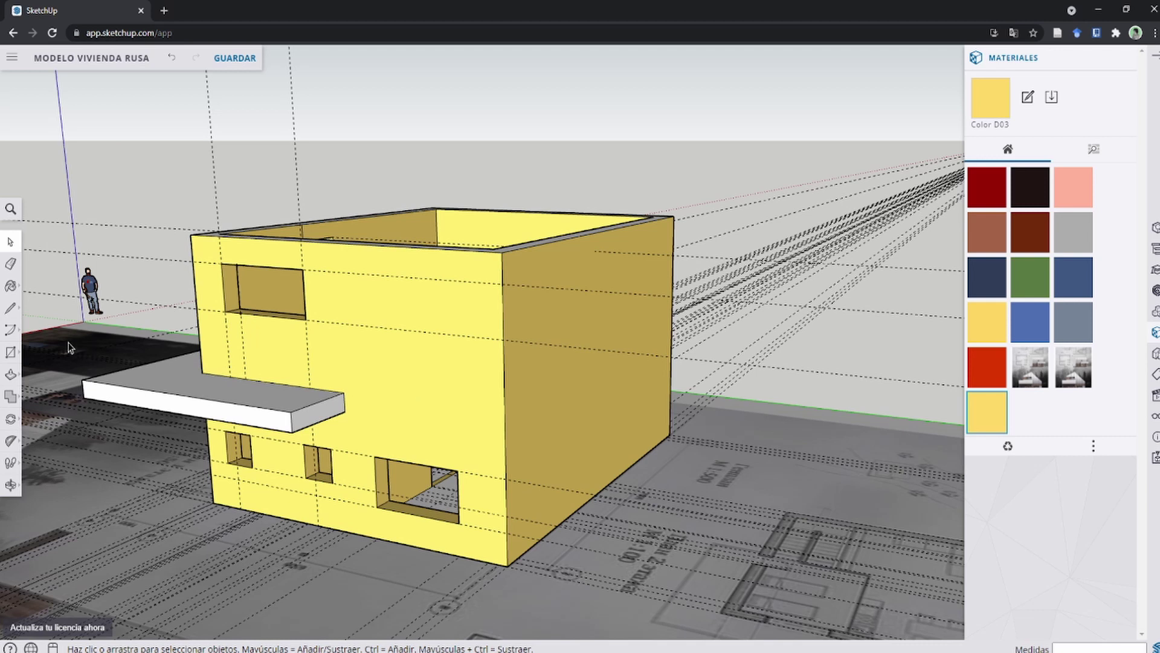
click(10, 428)
click(41, 379)
click(41, 378)
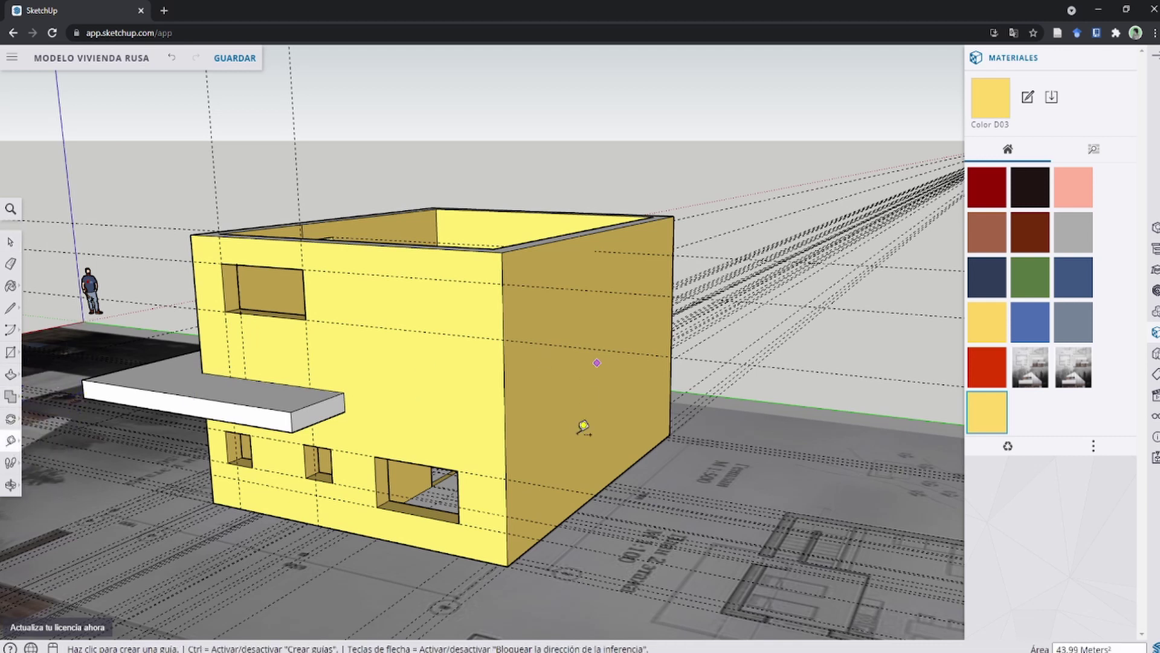
click(619, 475)
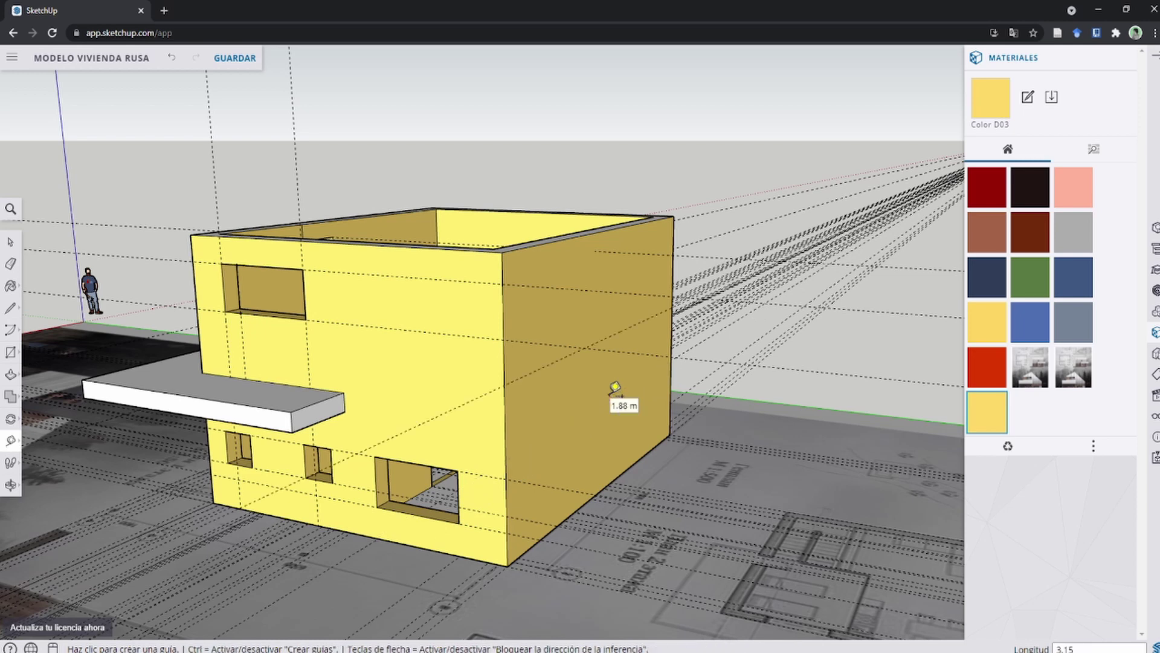
mouse_move(526, 415)
middle_down()
mouse_move(582, 410)
mouse_move(598, 396)
middle_up()
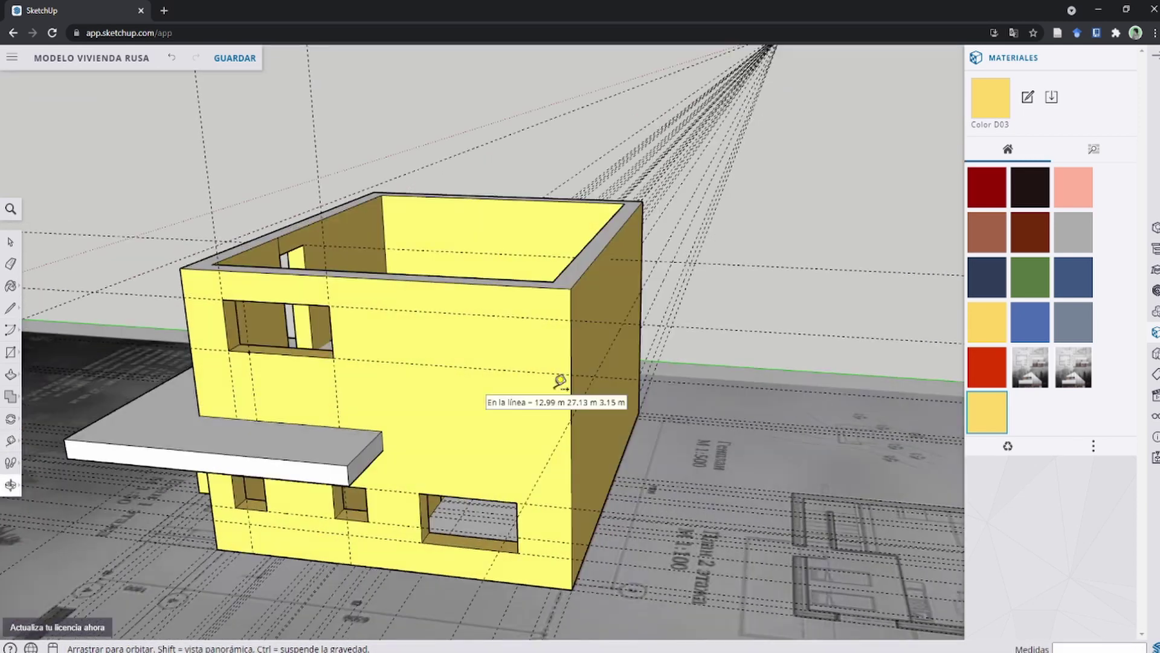
click(596, 401)
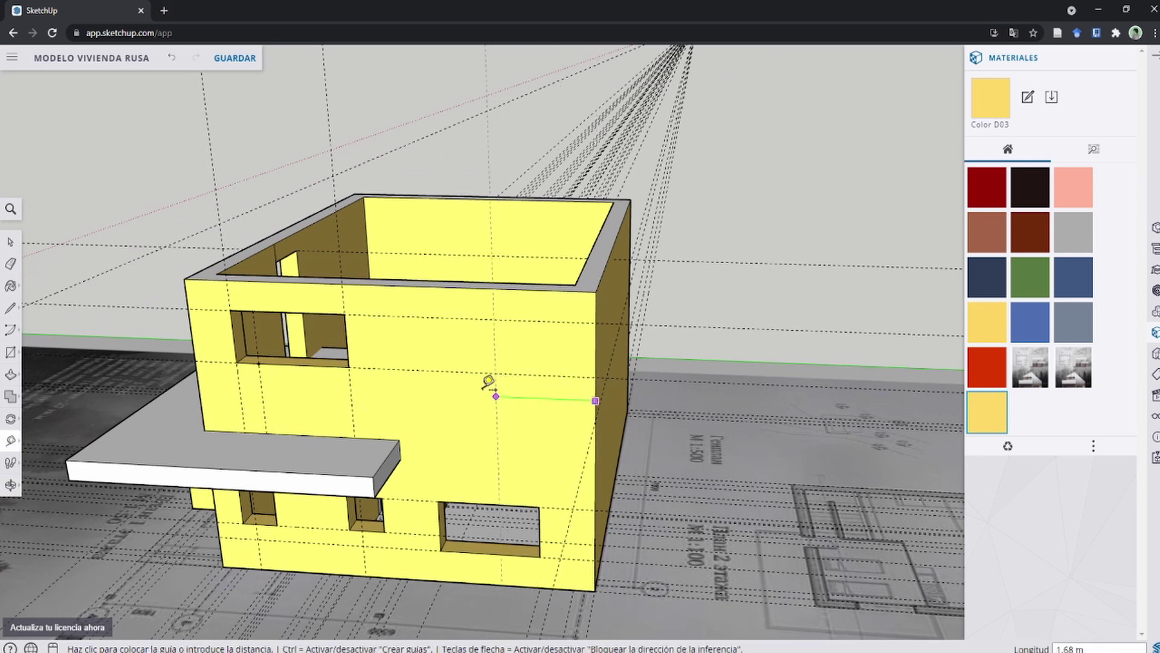
click(475, 393)
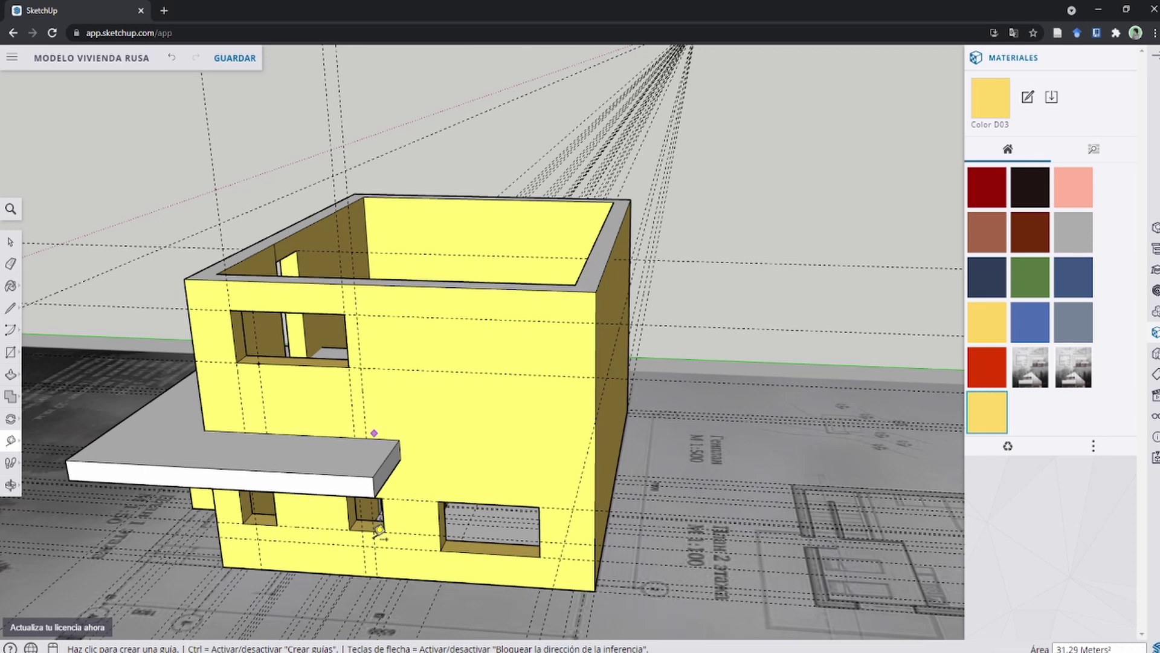
key(space)
Add a guide measured from the front wall's bottom edge.
scroll(423, 520, up, 3)
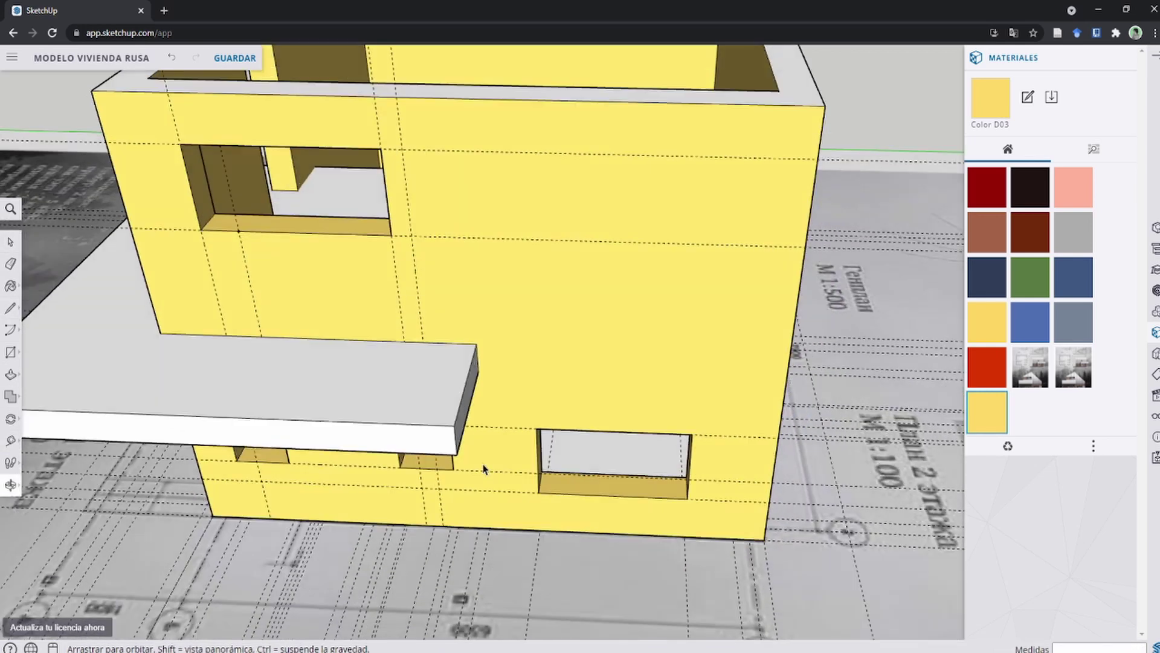
key(t)
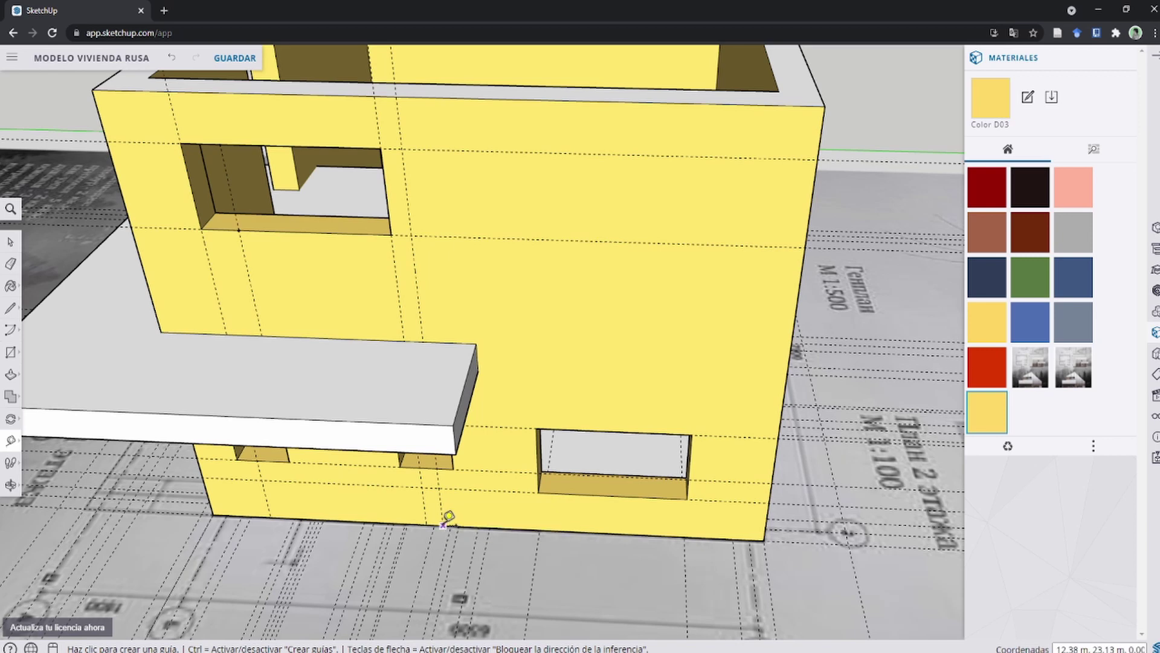
scroll(450, 517, up, 2)
click(444, 524)
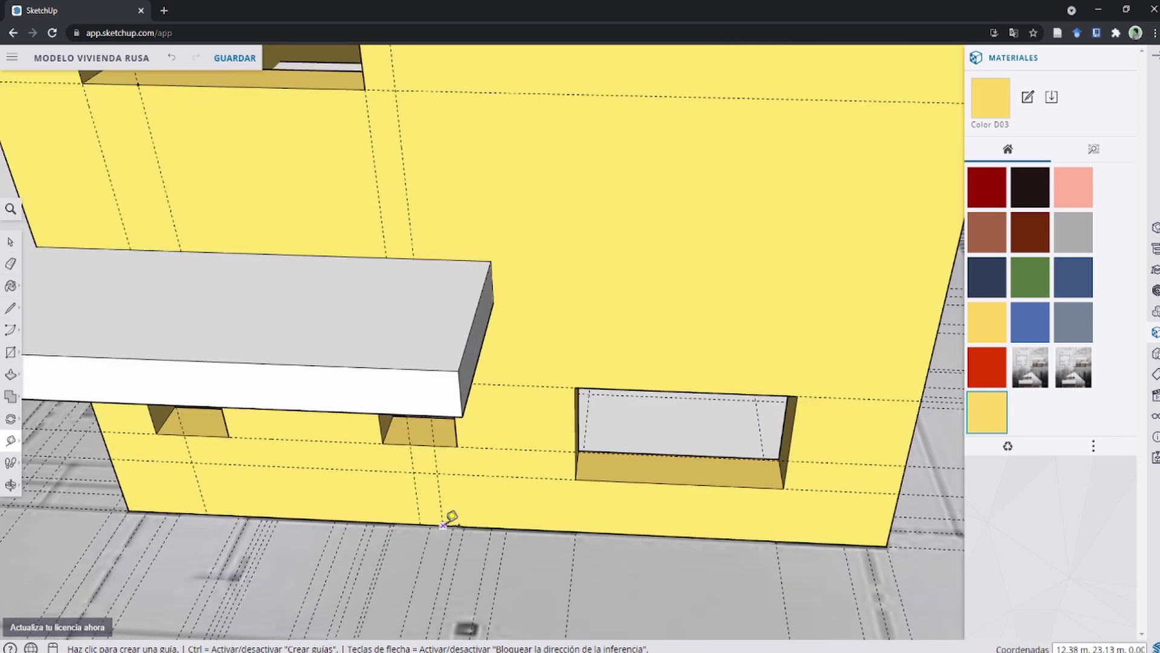
click(443, 524)
click(453, 524)
scroll(447, 514, down, 3)
text(.7)
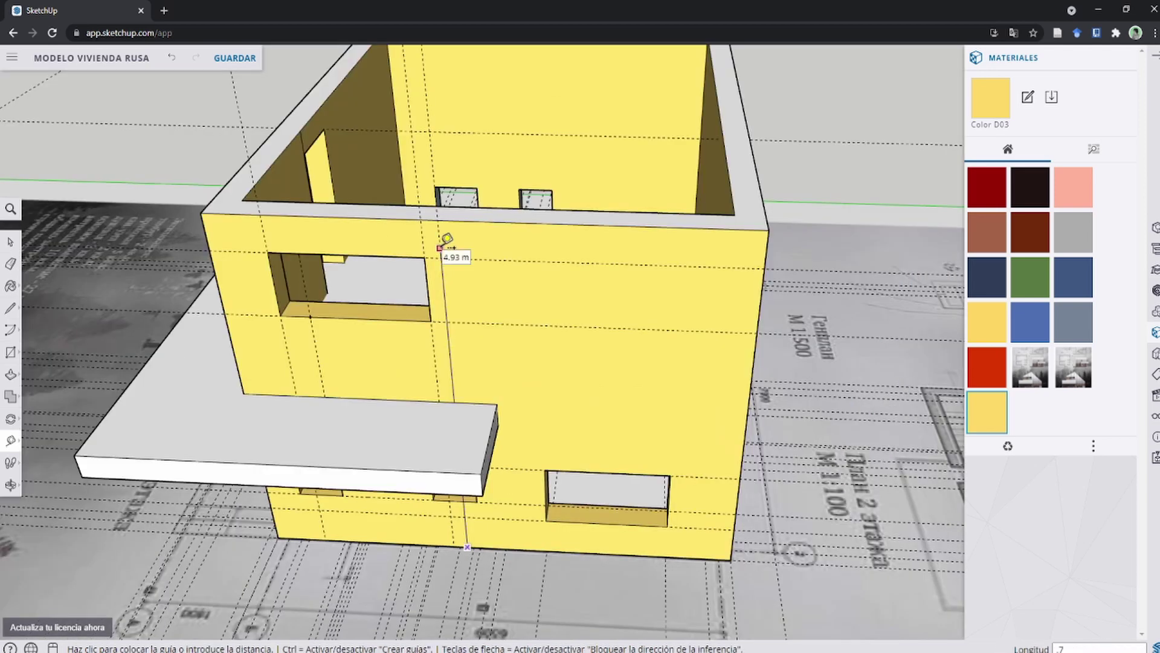
key(Return)
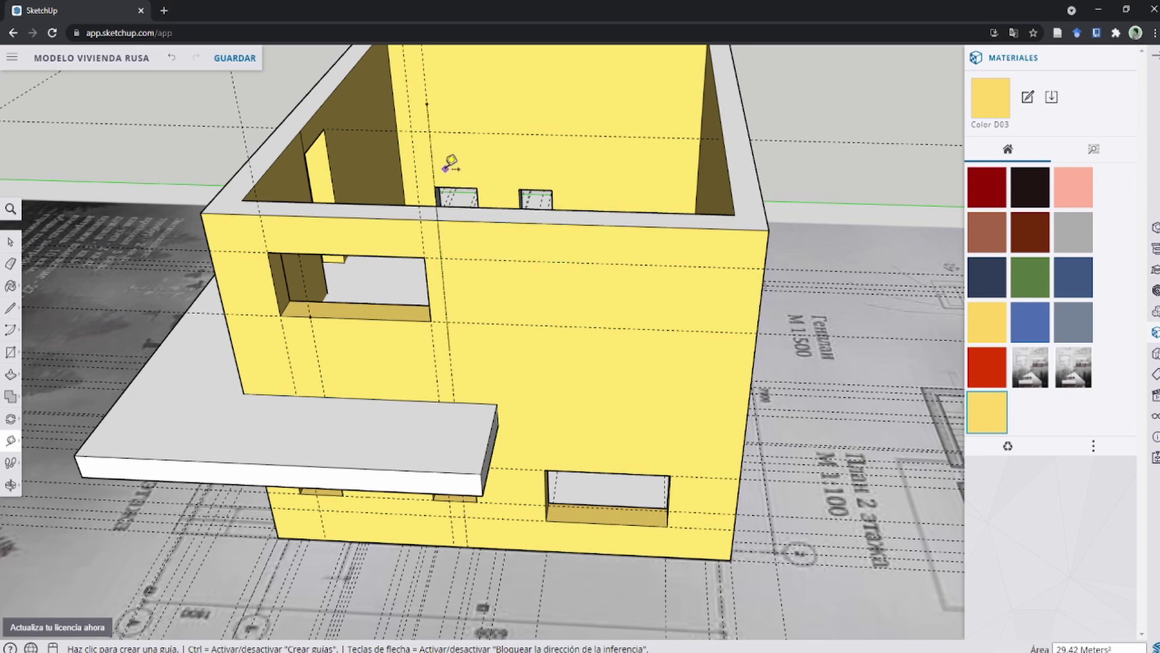
mouse_move(470, 270)
middle_down()
mouse_move(466, 393)
mouse_move(513, 259)
mouse_move(573, 317)
mouse_move(568, 284)
middle_up()
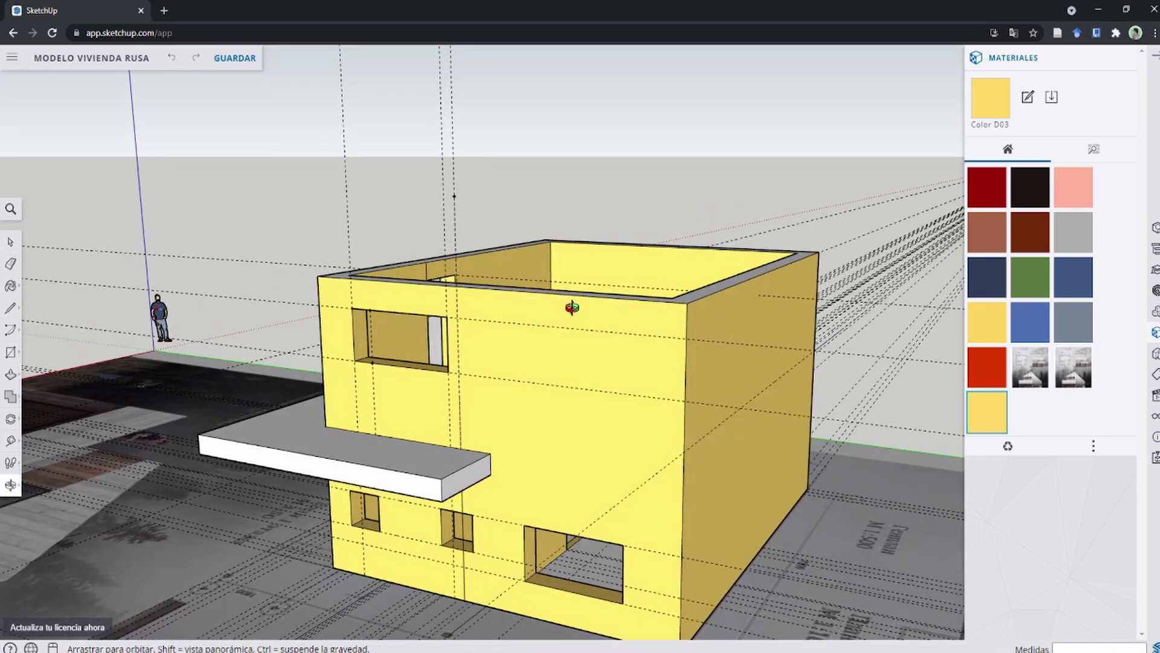
Measure from the point above the house, then orbit out to view the whole house.
click(12, 443)
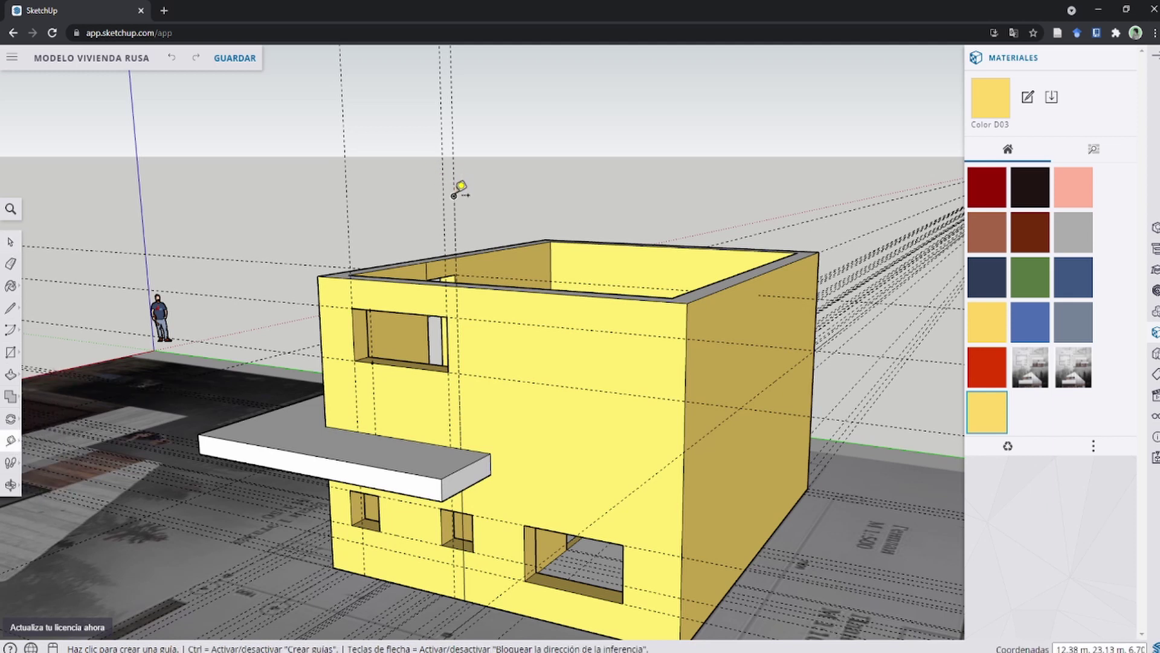
click(454, 196)
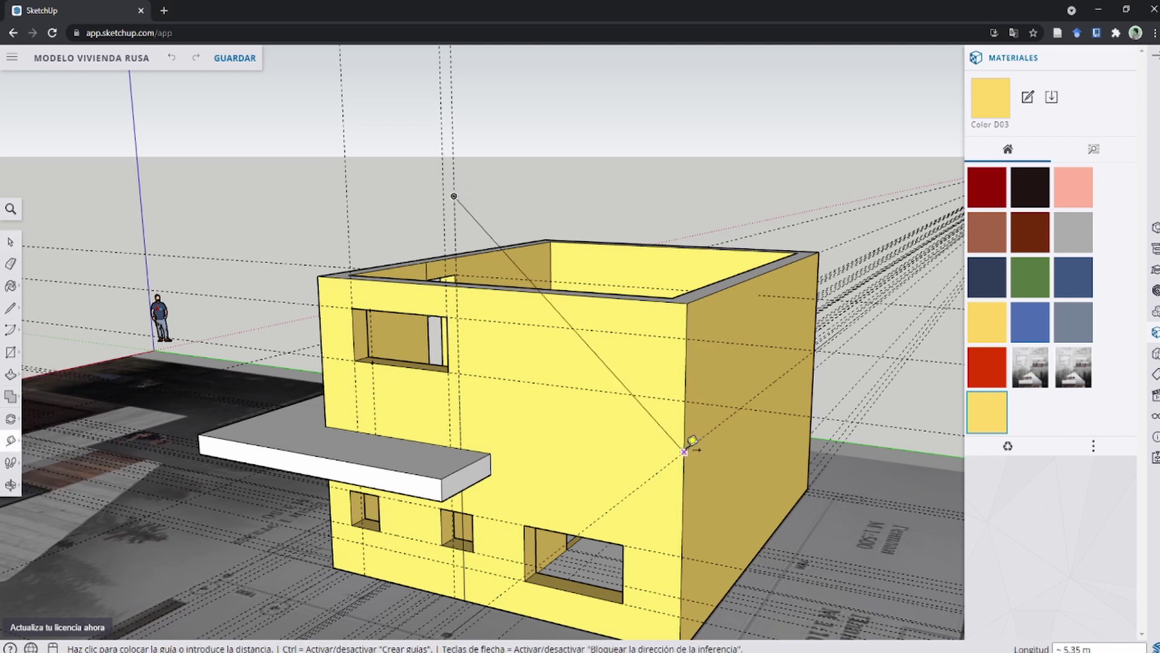
key(space)
mouse_move(685, 451)
middle_down()
mouse_move(492, 267)
mouse_move(475, 202)
middle_up()
scroll(474, 202, down, 3)
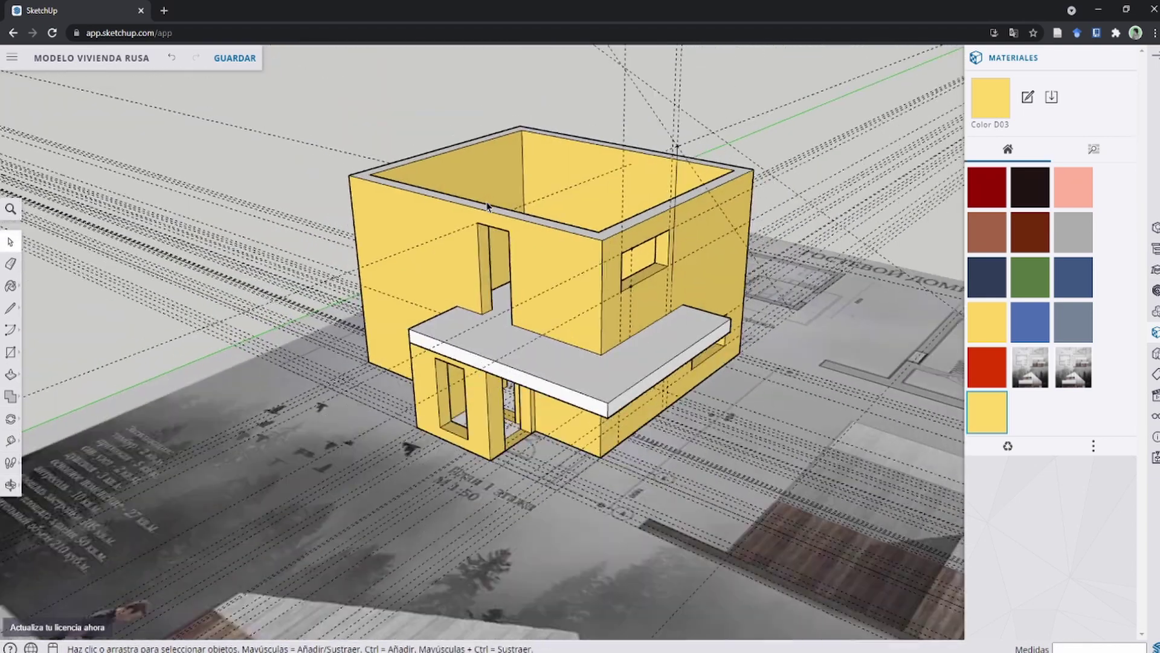
scroll(512, 262, down, 2)
middle_drag(512, 262, 362, 254)
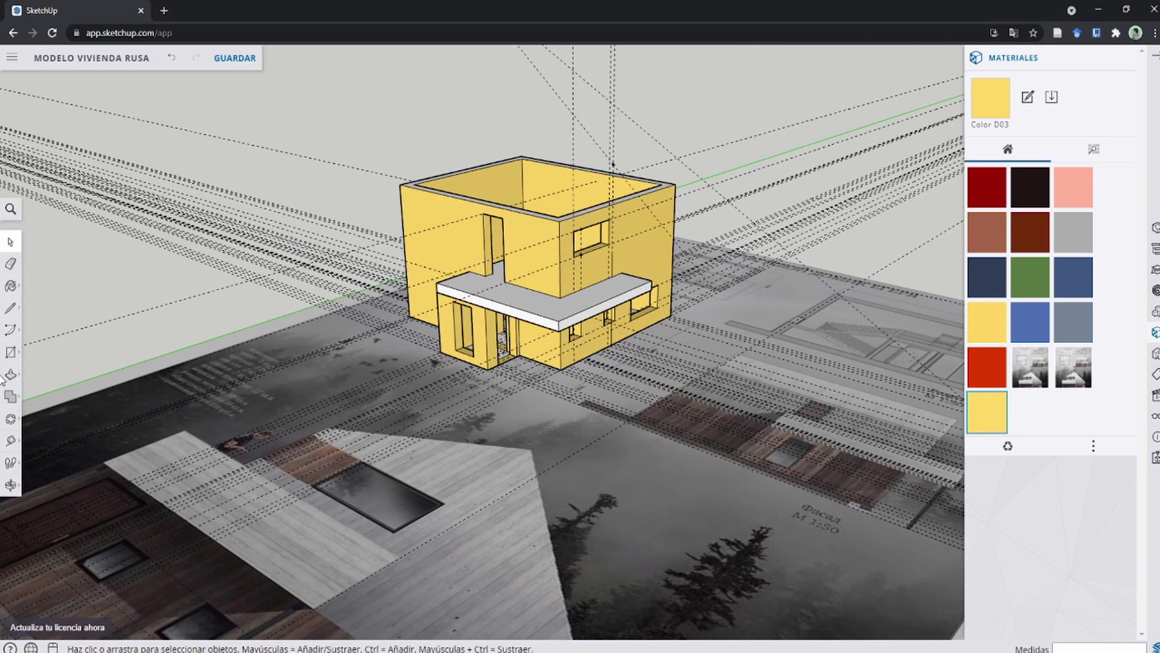
Place a guide point above the porch corner to mark the roof peak.
click(14, 442)
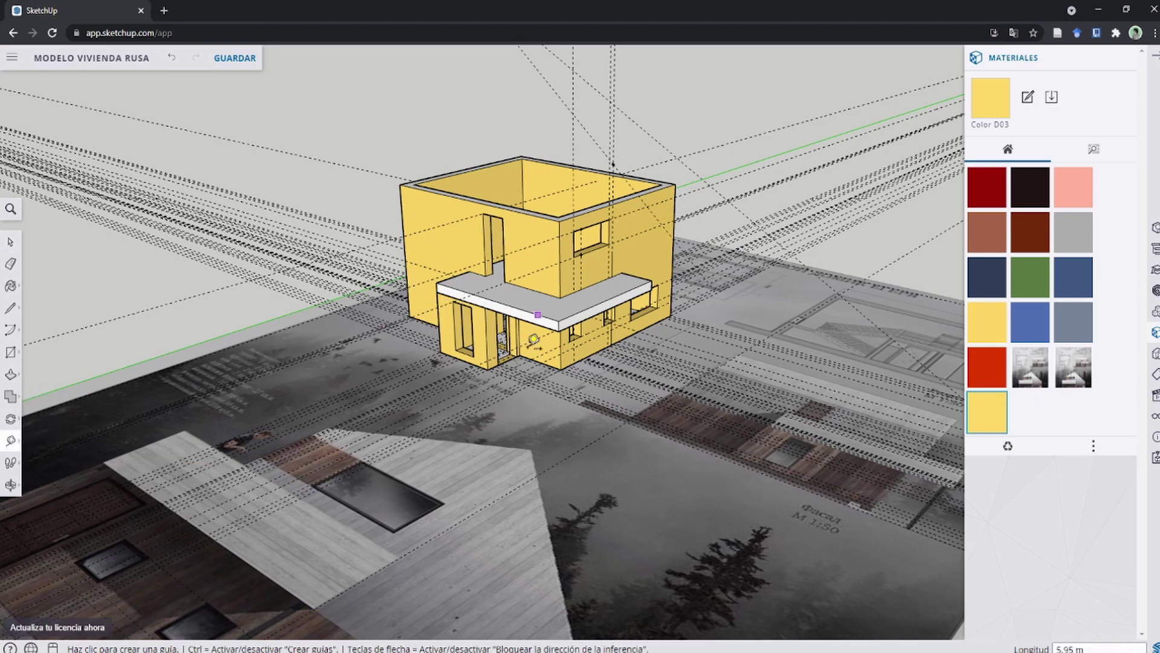
scroll(534, 340, up, 3)
scroll(532, 355, up, 2)
click(519, 375)
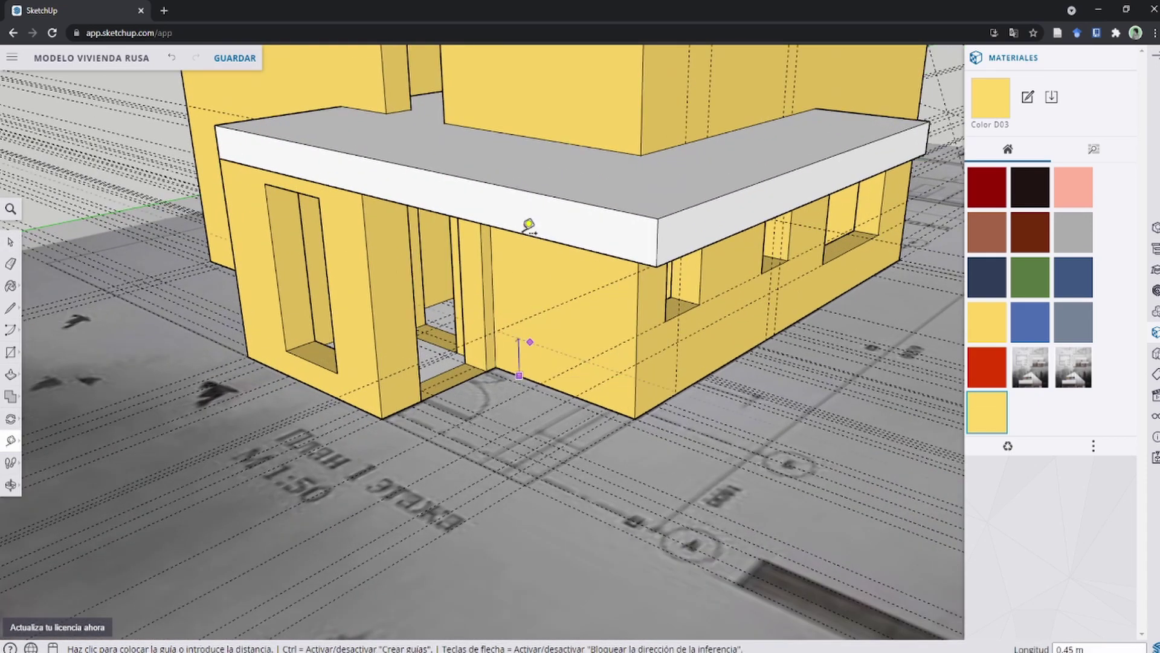
scroll(533, 145, down, 3)
scroll(533, 130, down, 2)
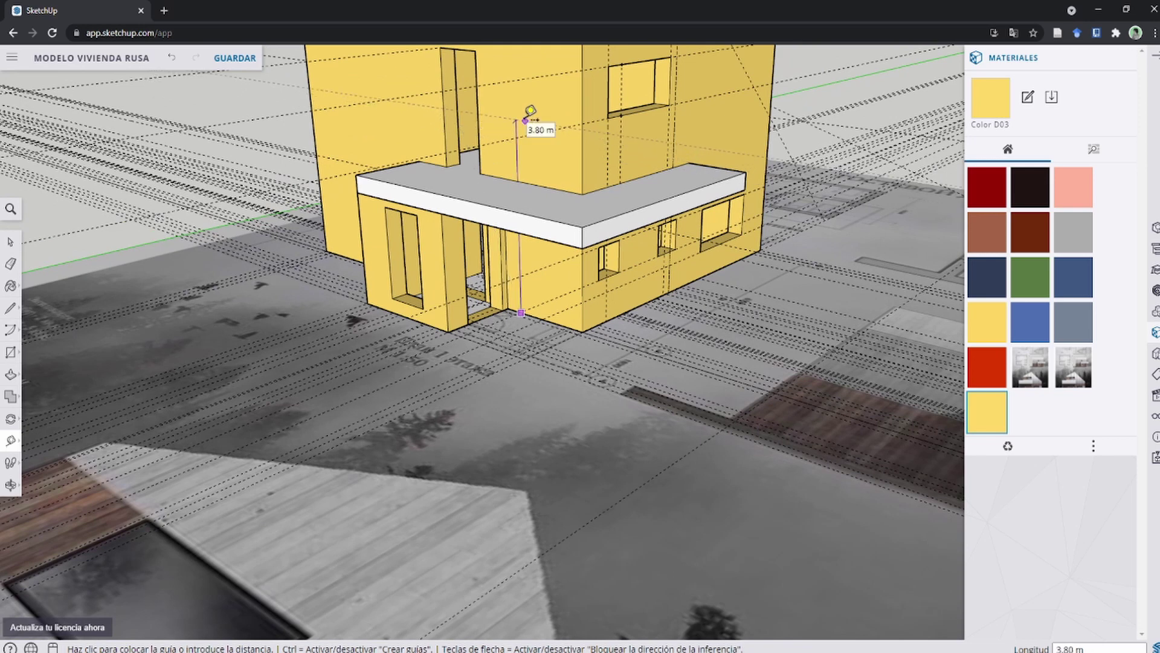
middle_drag(530, 111, 550, 198)
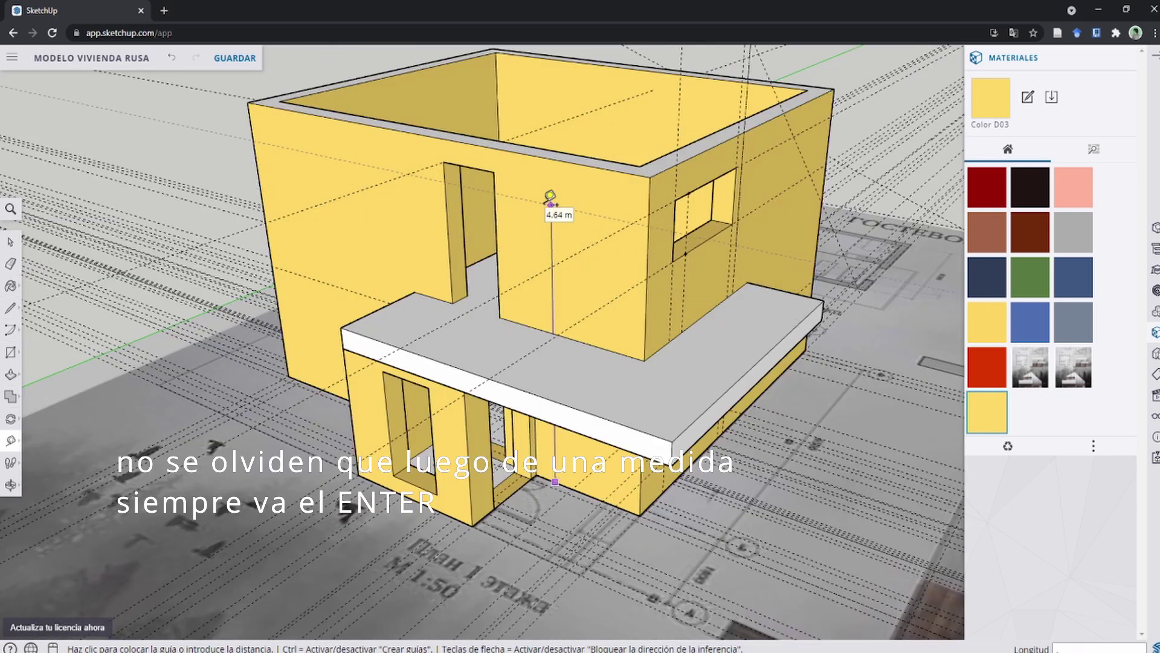
text(.1)
click(550, 196)
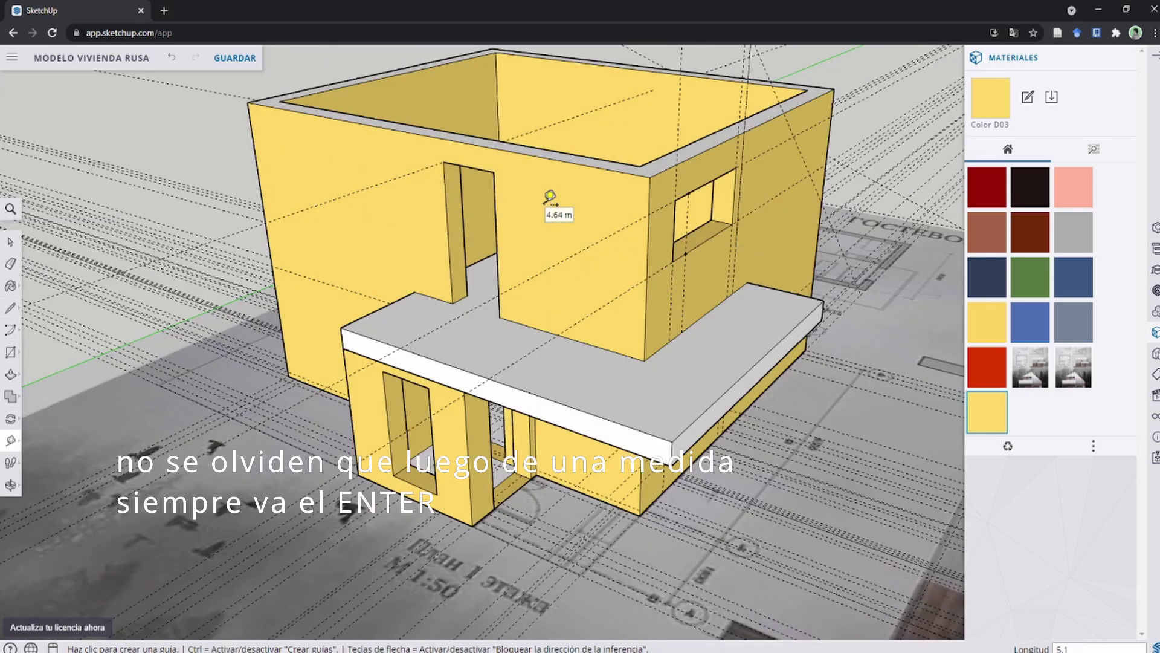
Run a sloped guide from the peak point down to the wall corner.
middle_drag(591, 166, 720, 142)
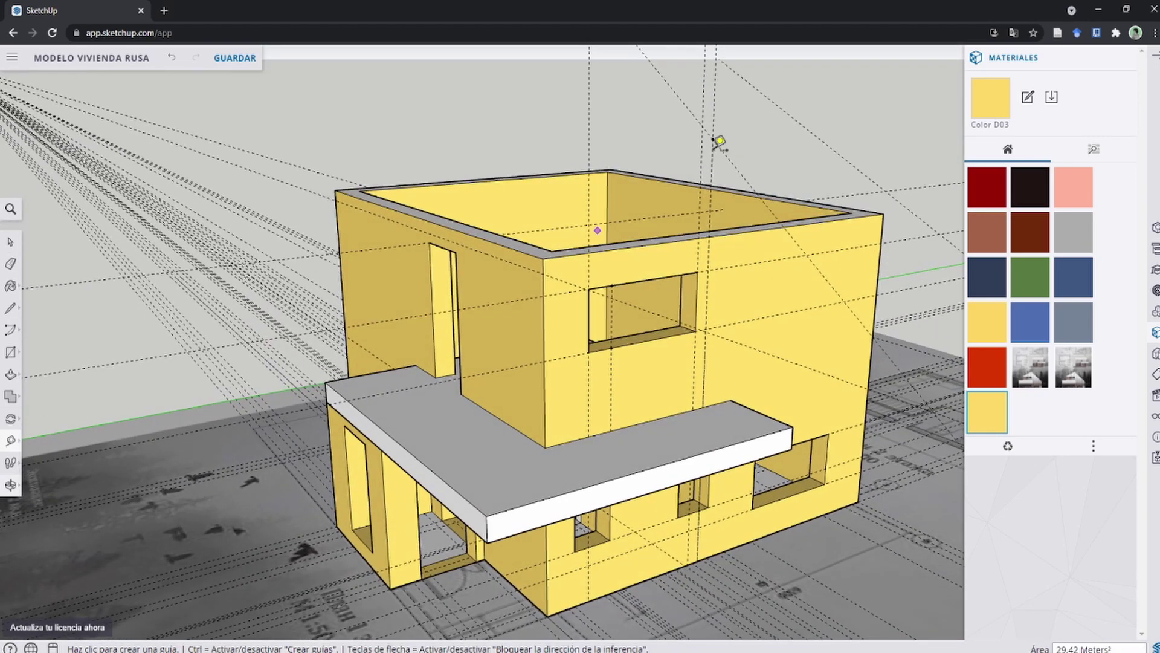
click(713, 139)
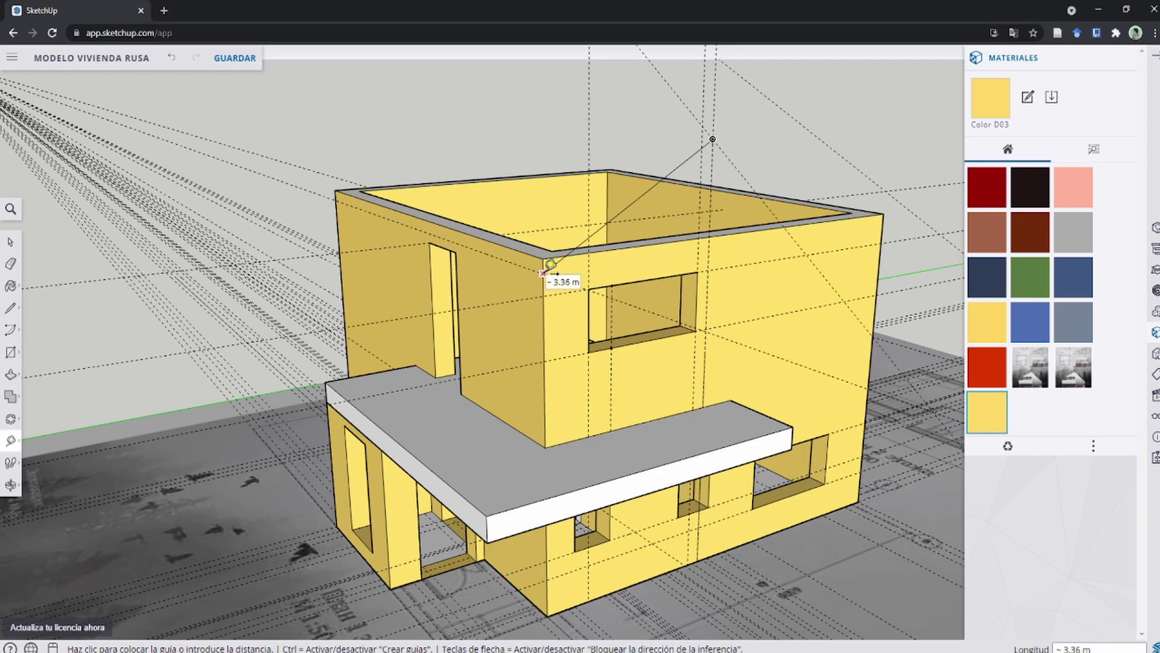
click(550, 266)
middle_drag(632, 277, 635, 289)
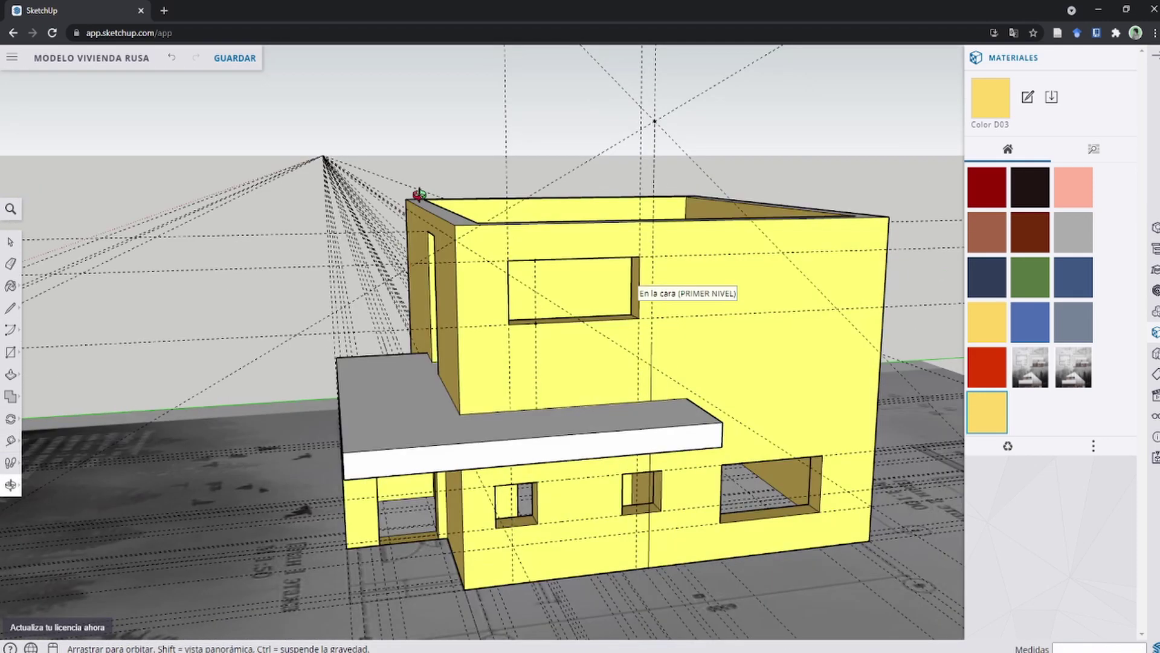
mouse_move(419, 194)
middle_down()
mouse_move(470, 284)
mouse_move(466, 251)
middle_up()
scroll(466, 254, down, 3)
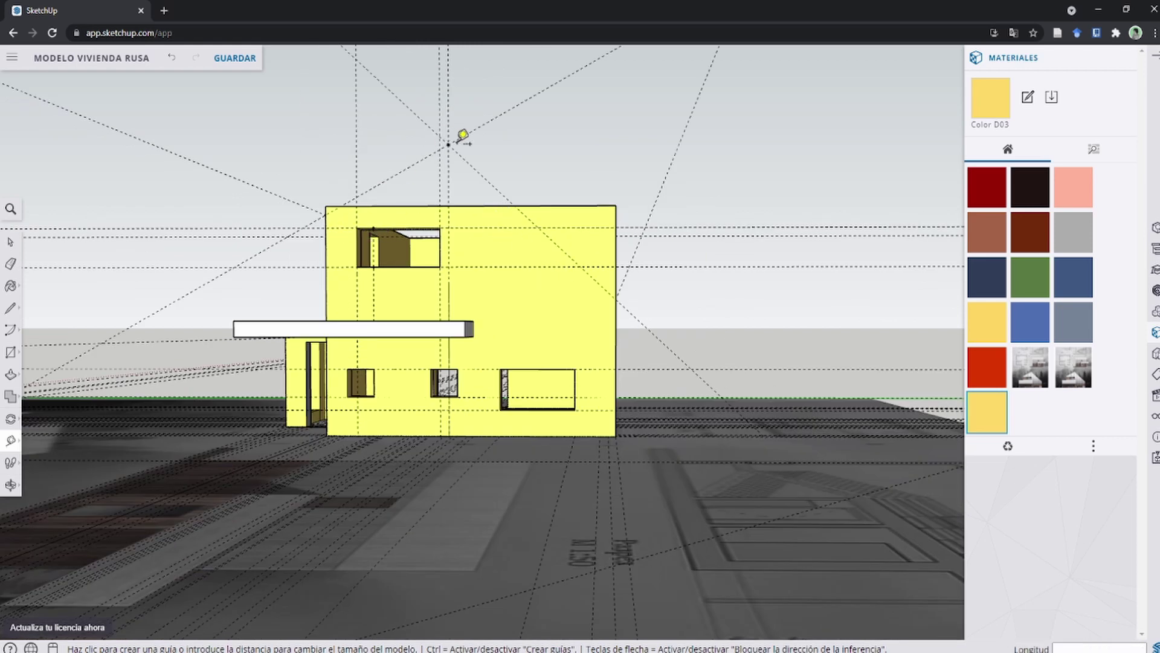
middle_drag(601, 266, 750, 182)
key(space)
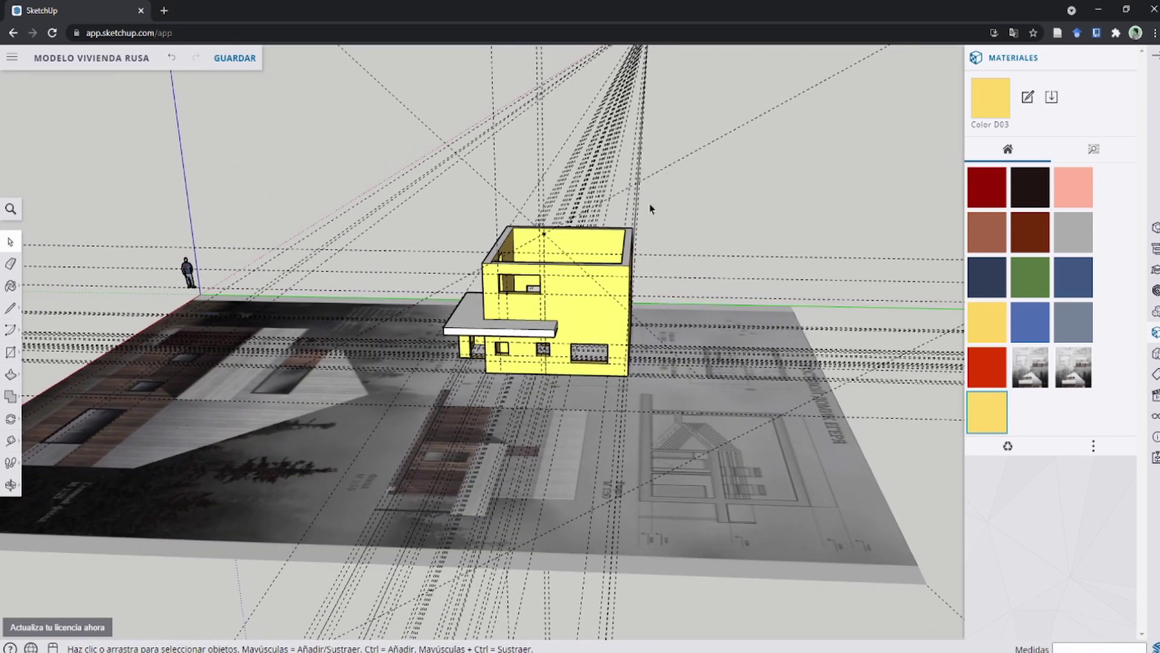
scroll(560, 292, up, 3)
scroll(552, 292, up, 2)
mouse_move(551, 293)
middle_down()
mouse_move(515, 164)
mouse_move(531, 173)
middle_up()
Save the model and draw the sloping line from the peak to the left wall corner.
key(l)
key(ctrl+s)
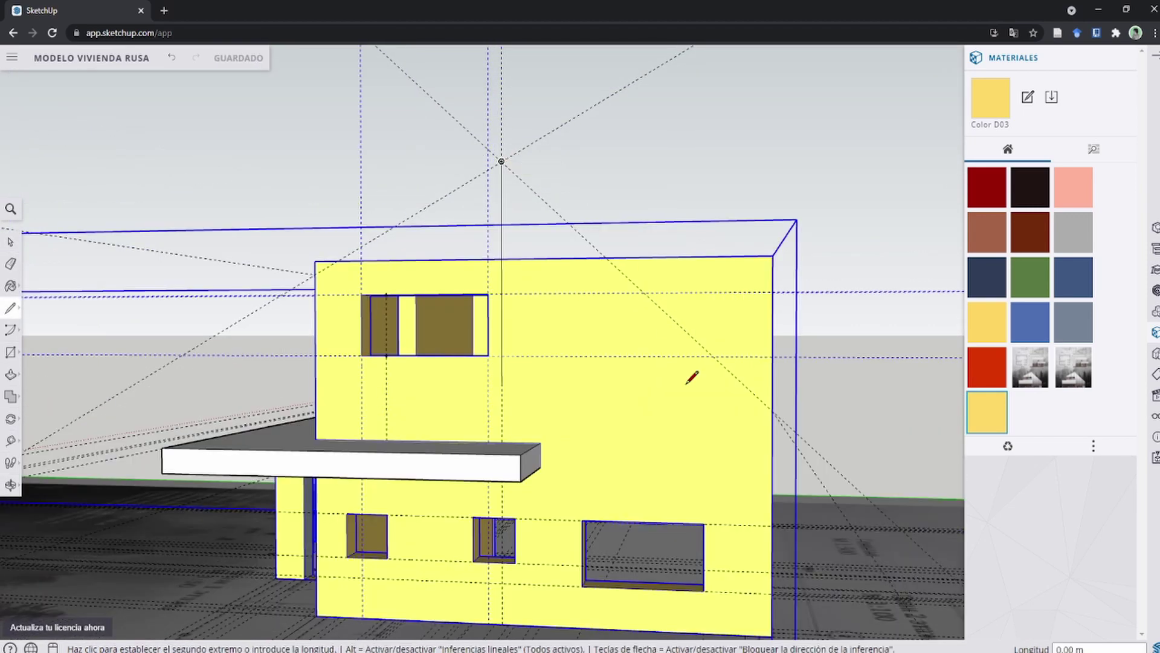
mouse_move(692, 376)
middle_down()
mouse_move(544, 350)
mouse_move(562, 365)
middle_up()
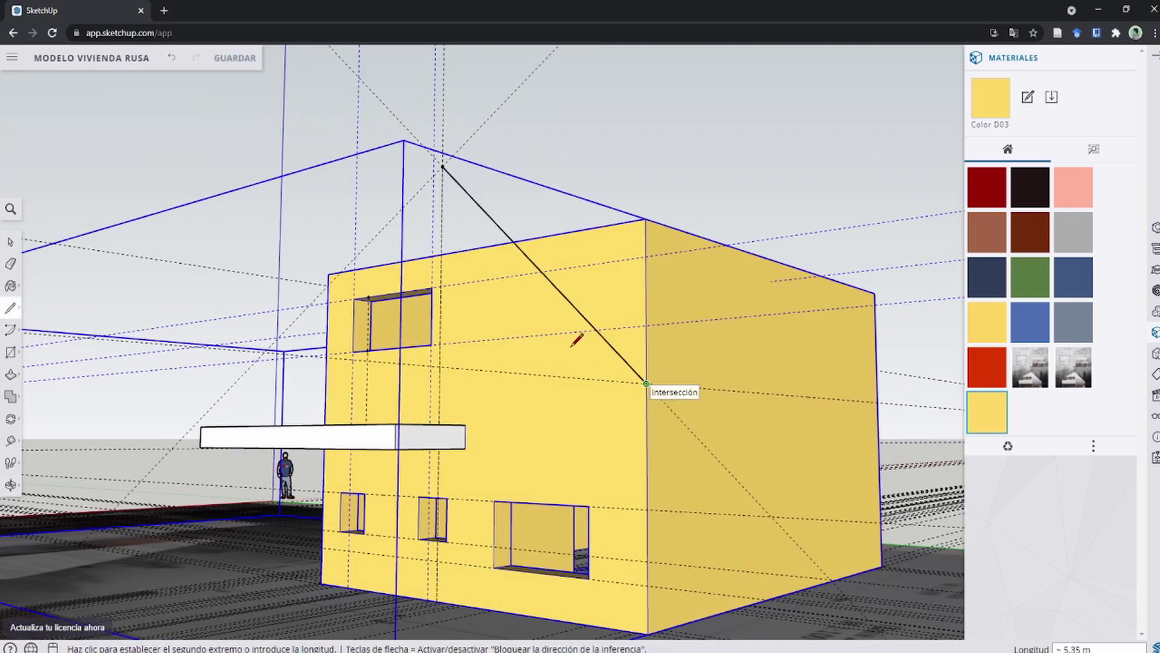
middle_drag(715, 387, 574, 156)
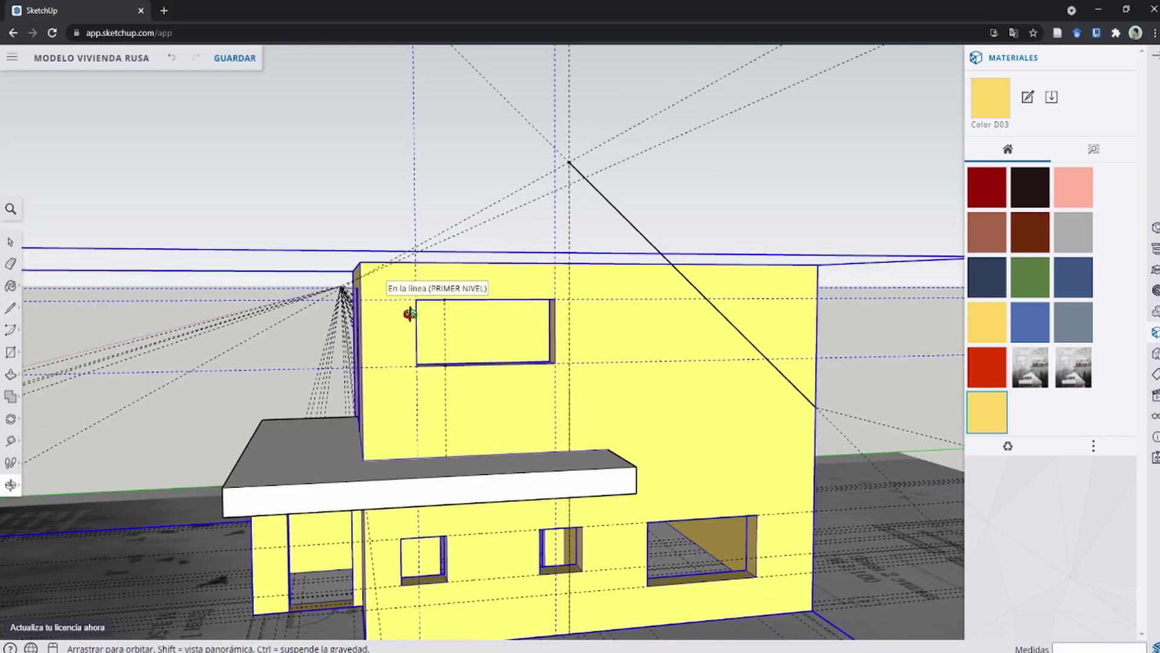
mouse_move(406, 311)
middle_down()
mouse_move(496, 345)
mouse_move(436, 298)
middle_up()
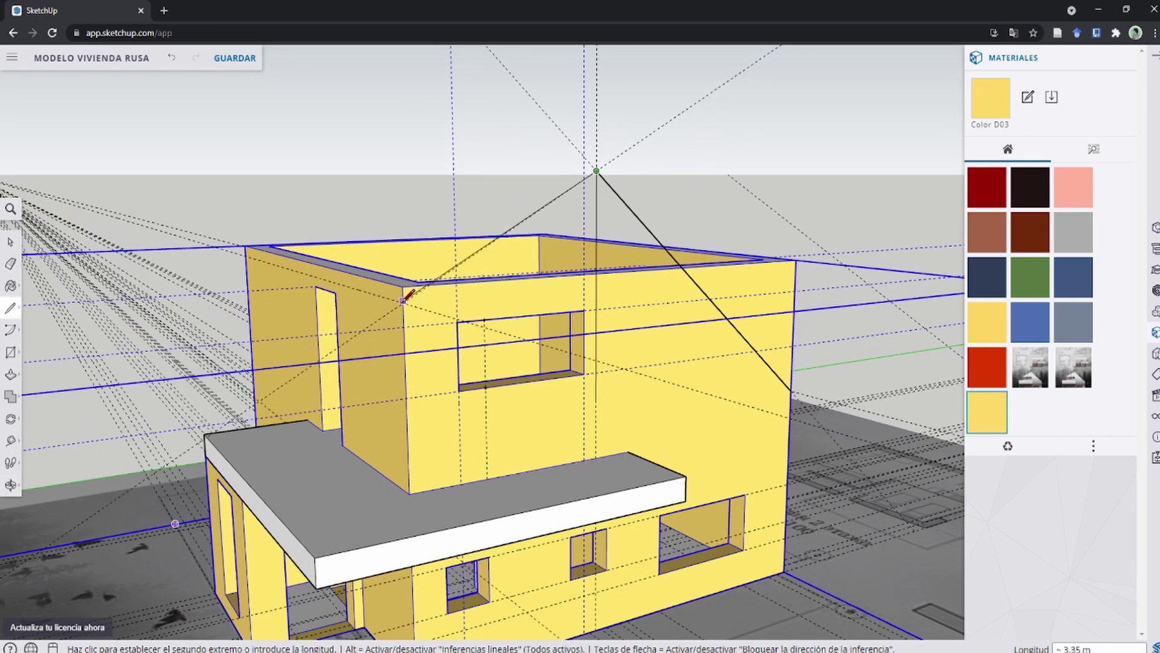
key(Escape)
key(space)
mouse_move(404, 298)
middle_down()
mouse_move(402, 217)
mouse_move(556, 188)
middle_up()
Select both sloped roof lines together.
click(522, 186)
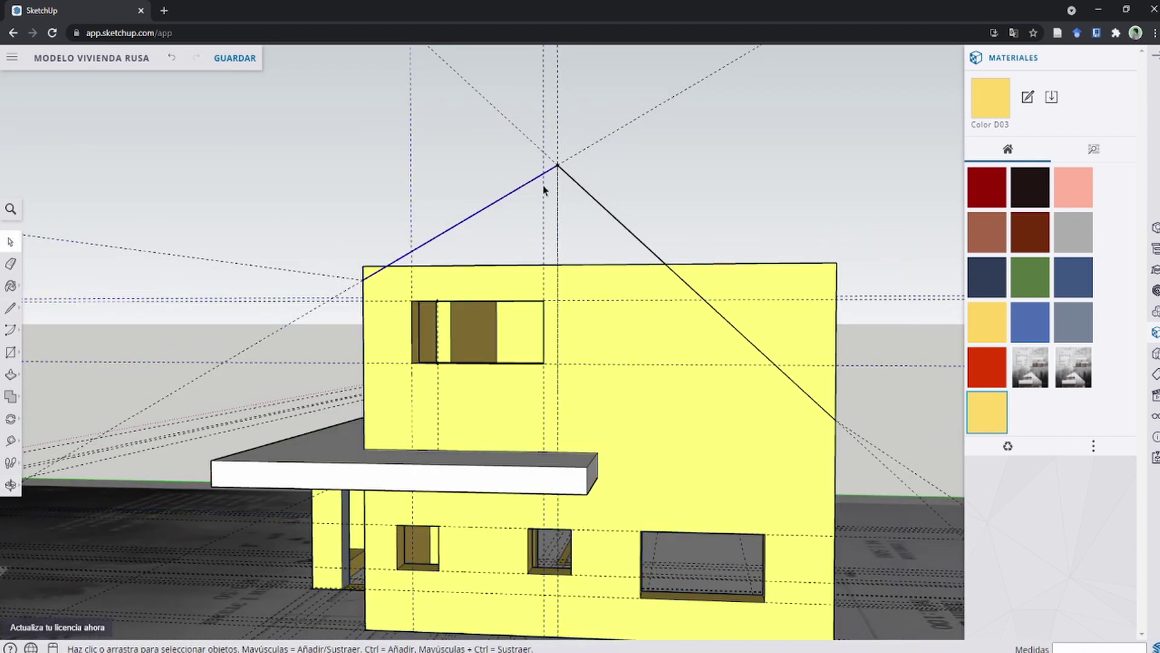
shift+click(587, 195)
scroll(587, 194, up, 3)
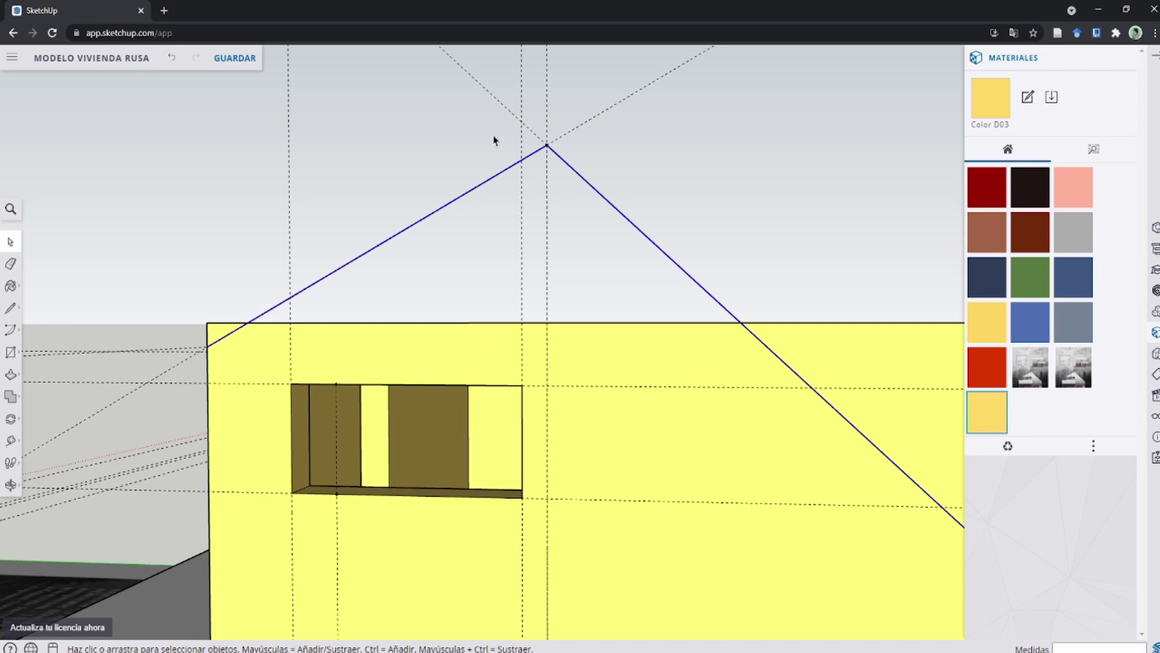
scroll(581, 406, down, 3)
scroll(603, 402, up, 1)
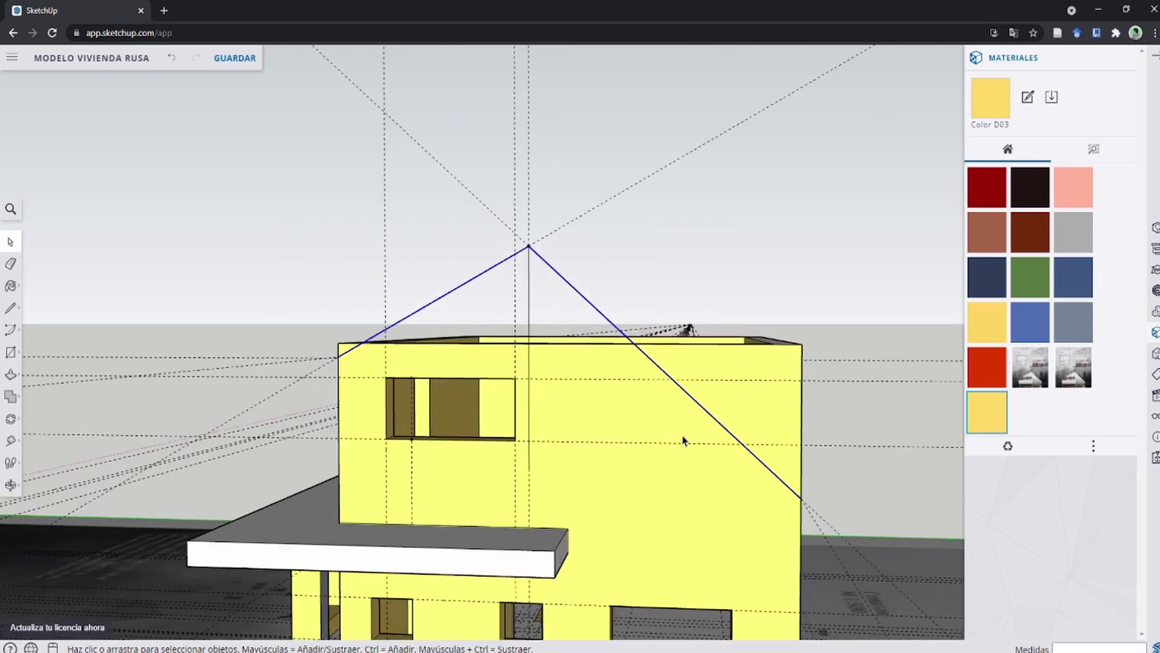
scroll(684, 440, up, 1)
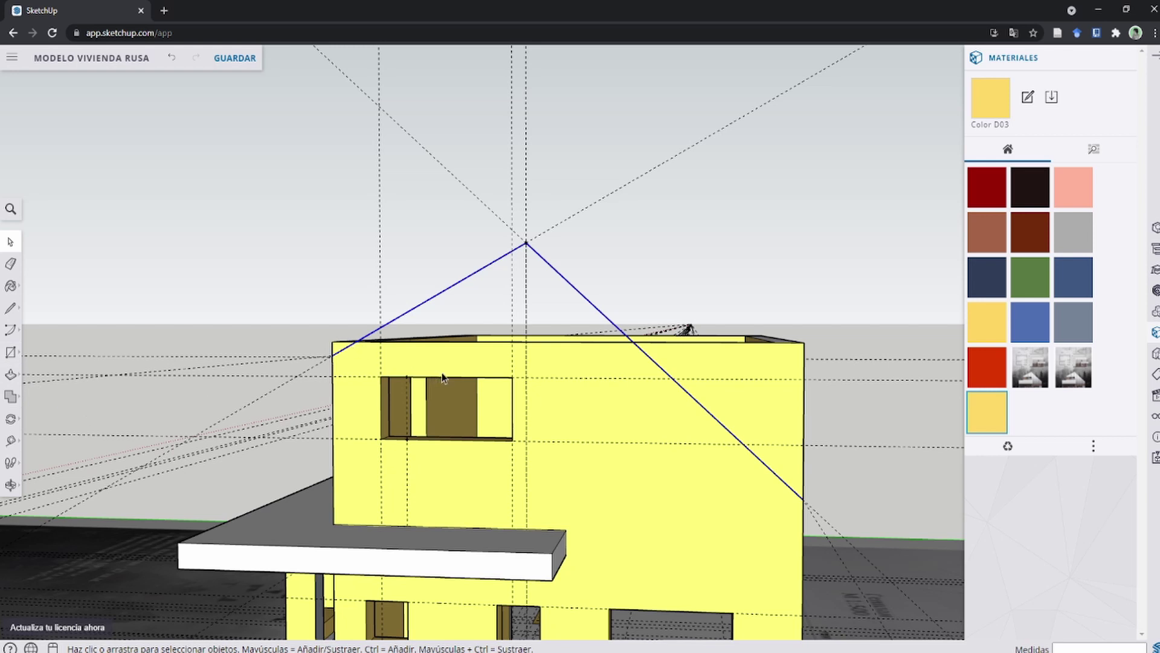
scroll(610, 366, up, 2)
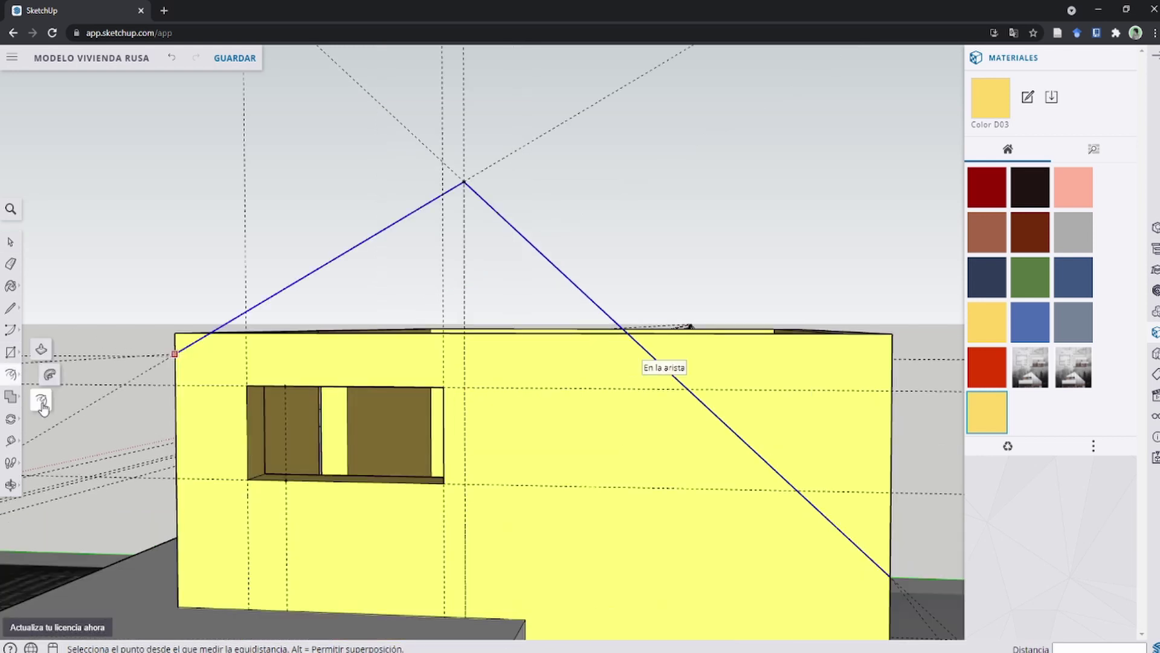
Offset the two roof lines 0.2 m below them on the wall.
click(640, 350)
mouse_move(606, 365)
middle_down()
mouse_move(660, 417)
mouse_move(564, 332)
mouse_move(557, 308)
mouse_move(571, 344)
middle_up()
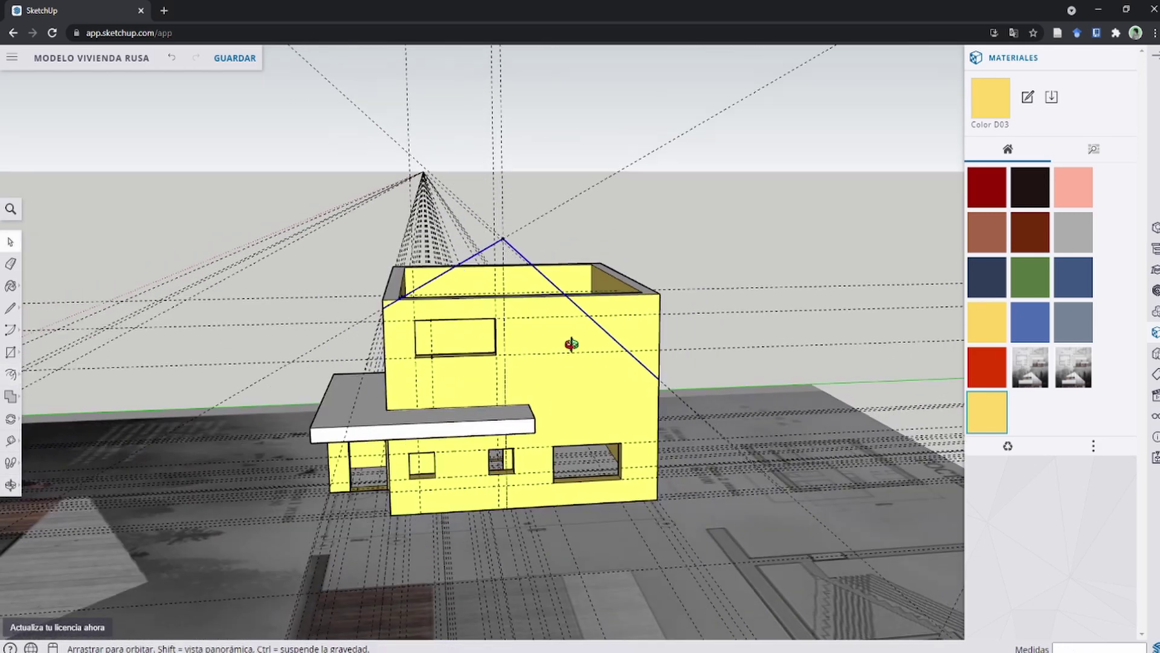
scroll(571, 344, up, 5)
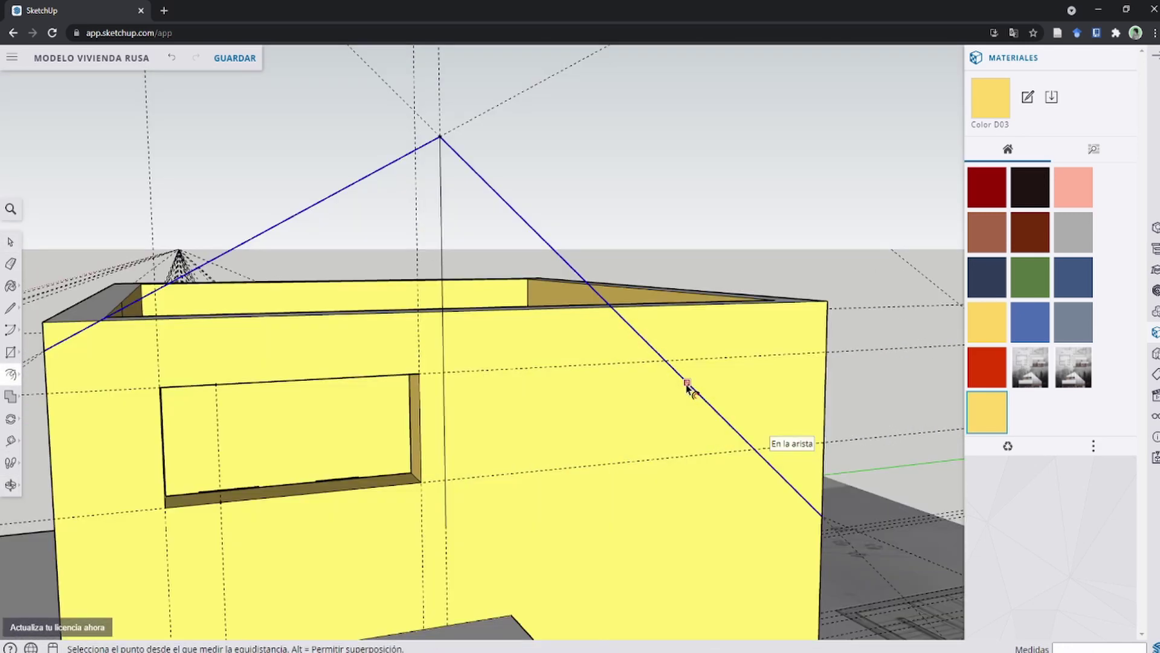
click(666, 413)
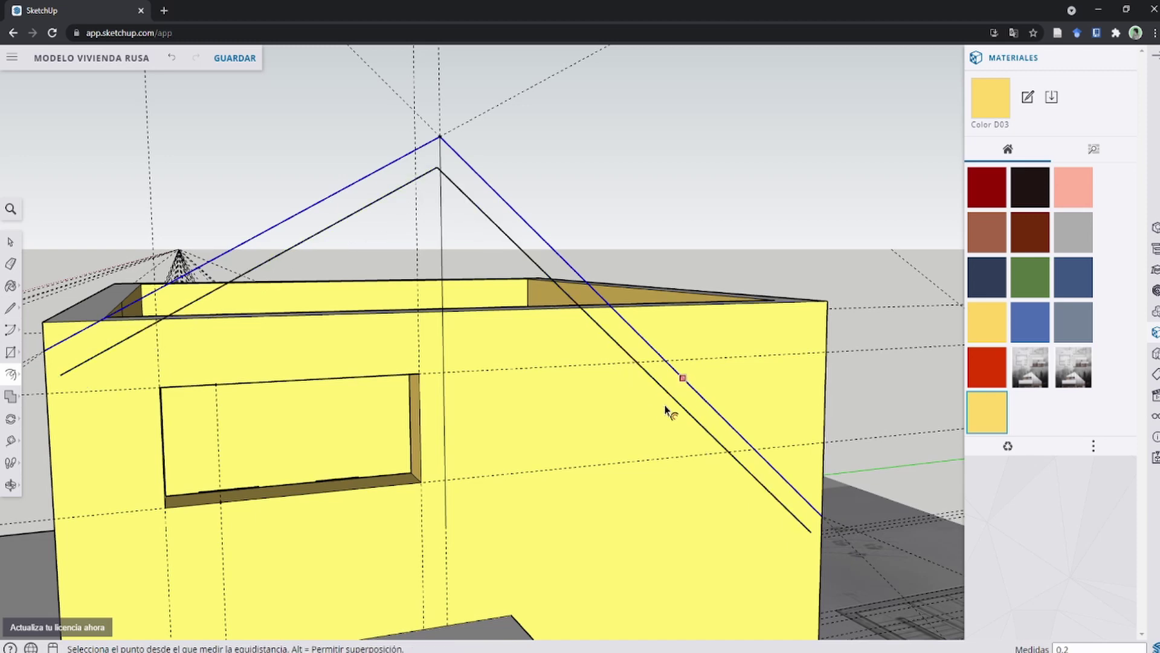
mouse_move(665, 414)
middle_down()
mouse_move(490, 344)
mouse_move(653, 367)
mouse_move(765, 433)
mouse_move(671, 411)
mouse_move(612, 368)
middle_up()
scroll(629, 371, up, 3)
scroll(647, 389, down, 3)
key(space)
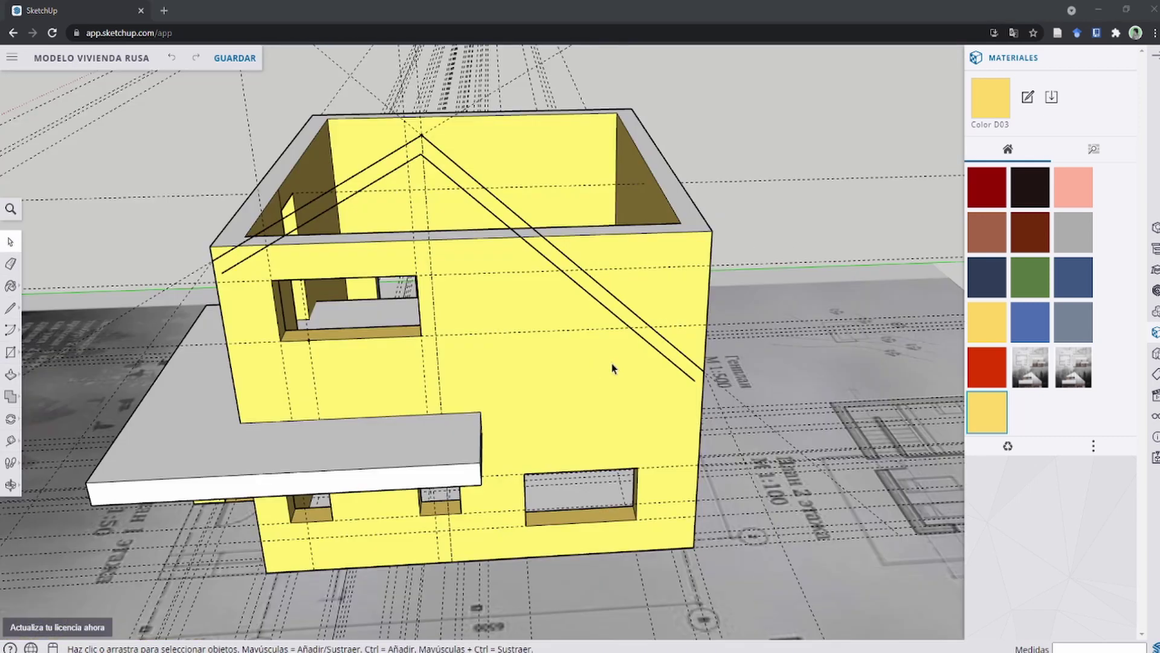
scroll(665, 366, up, 2)
scroll(726, 379, up, 3)
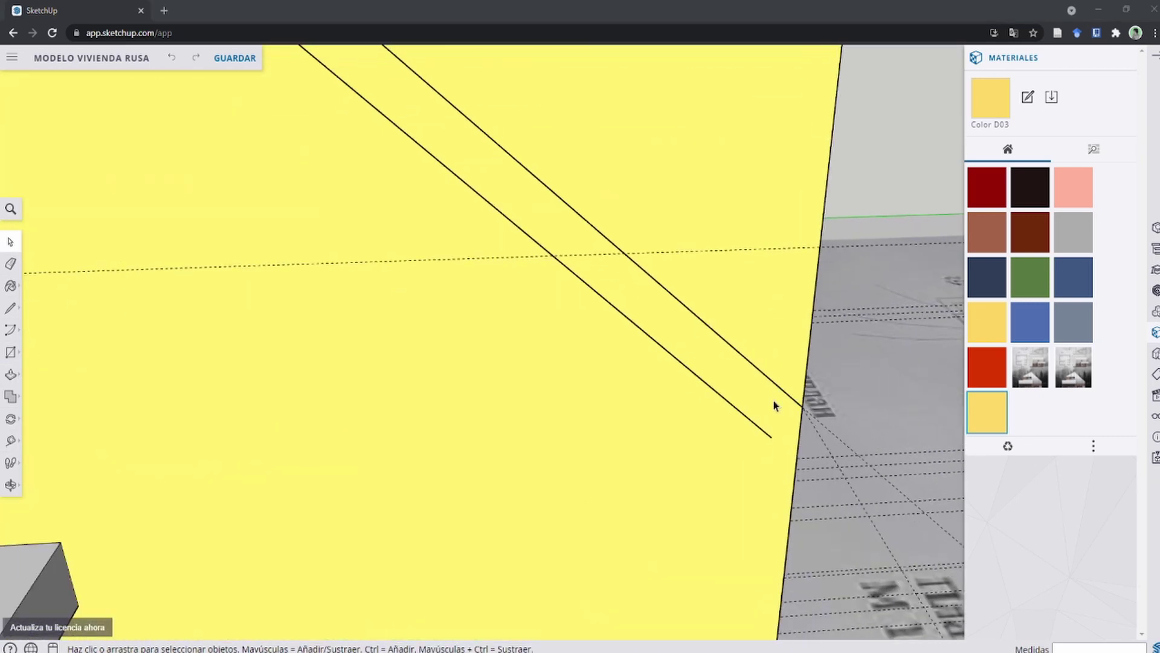
scroll(725, 405, down, 2)
scroll(700, 406, down, 2)
Close the strip's end with a line from the left wall corner.
key(l)
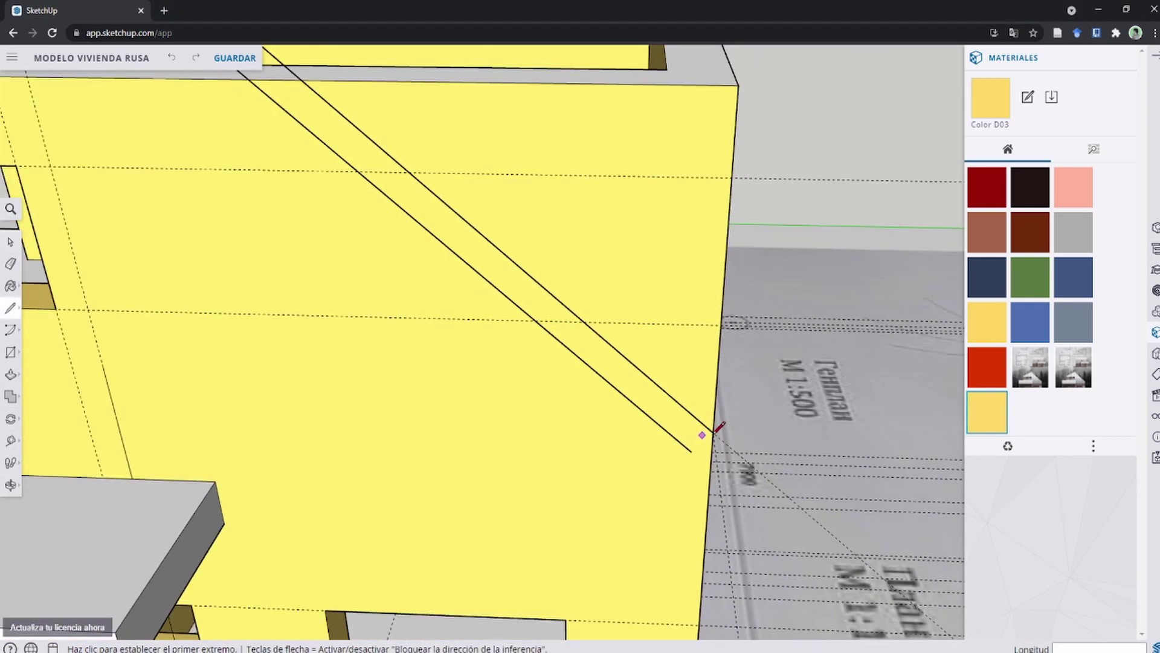
click(714, 433)
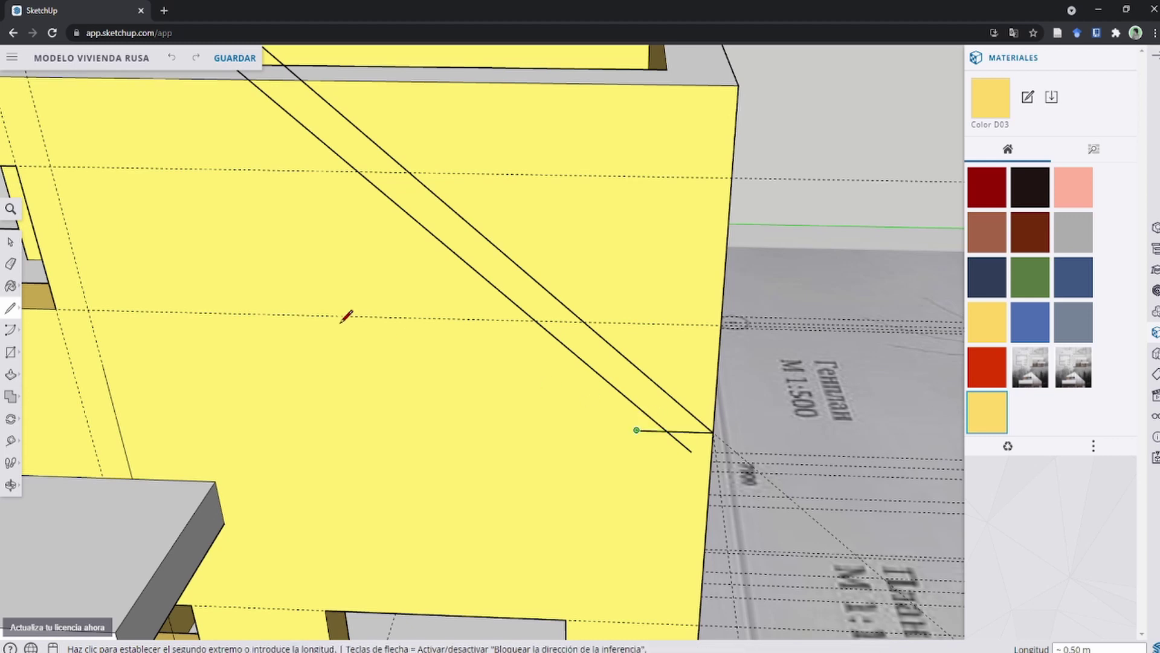
scroll(345, 316, up, 4)
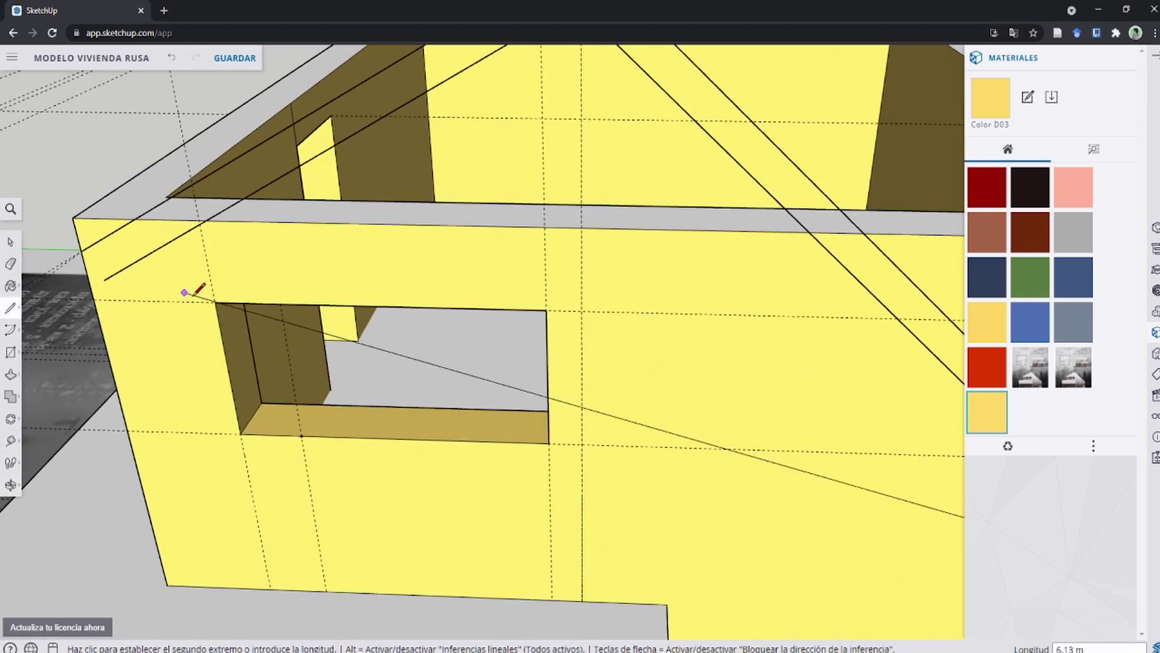
scroll(189, 294, up, 2)
key(Escape)
click(65, 290)
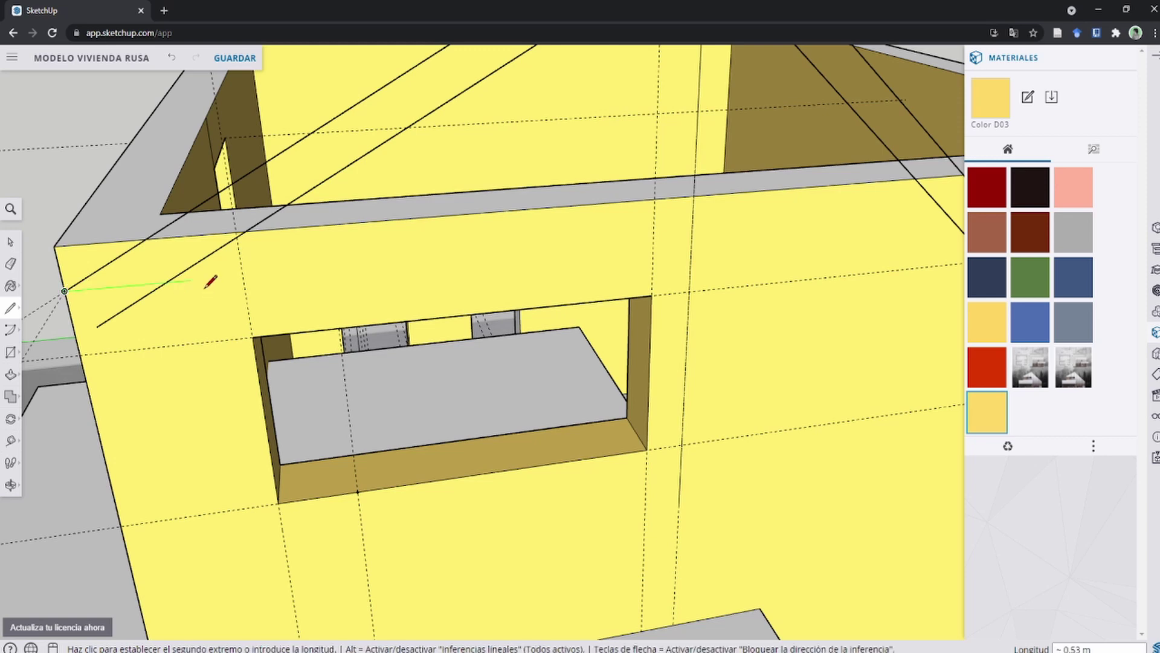
click(160, 278)
Erase the three leftover stray edges at both ends of the roof strip.
key(e)
click(169, 280)
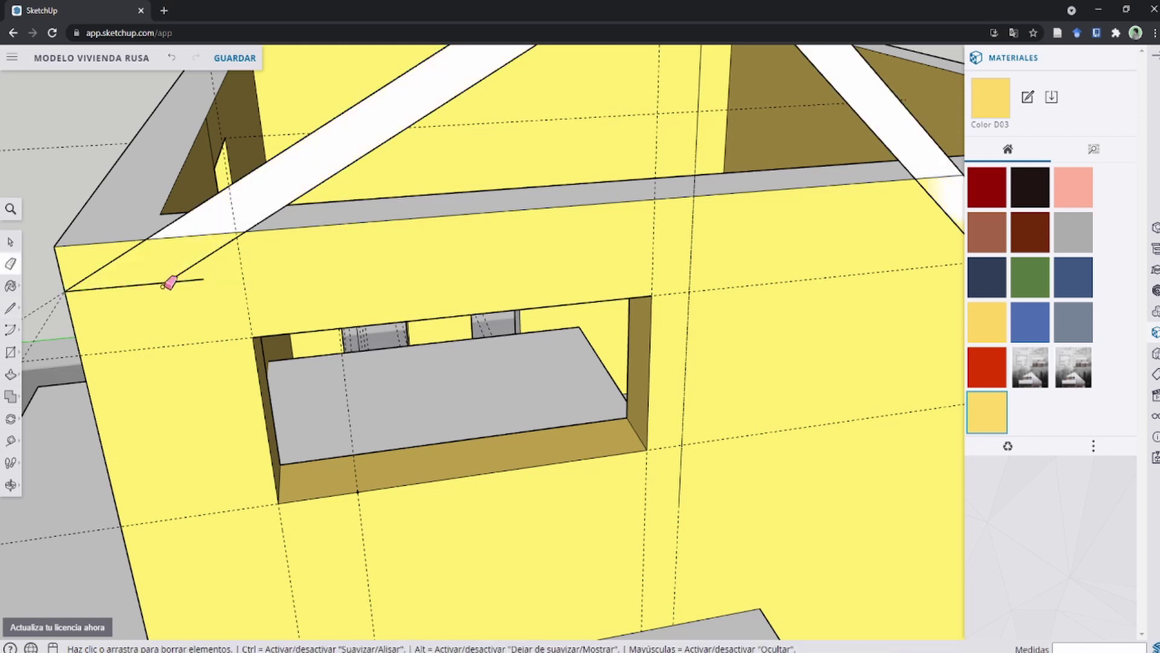
scroll(619, 333, down, 5)
shift+middle_drag(619, 333, 483, 323)
scroll(645, 375, up, 5)
scroll(646, 402, up, 1)
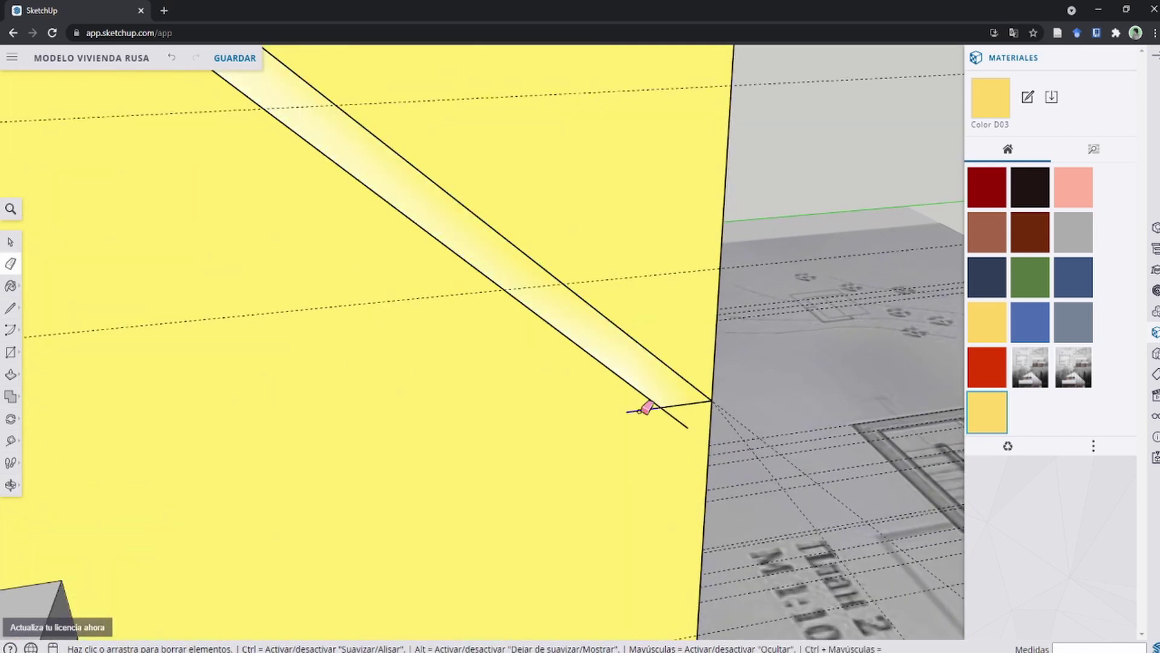
click(686, 419)
scroll(433, 310, down, 5)
scroll(585, 293, down, 2)
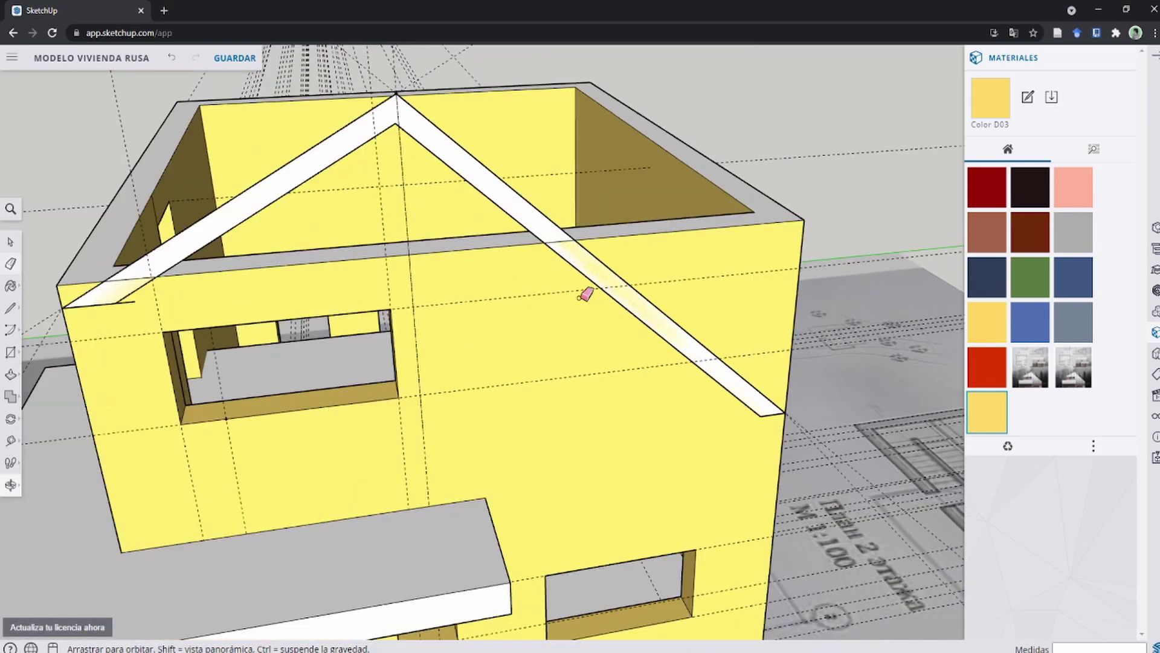
scroll(302, 305, up, 3)
scroll(326, 316, up, 3)
click(352, 301)
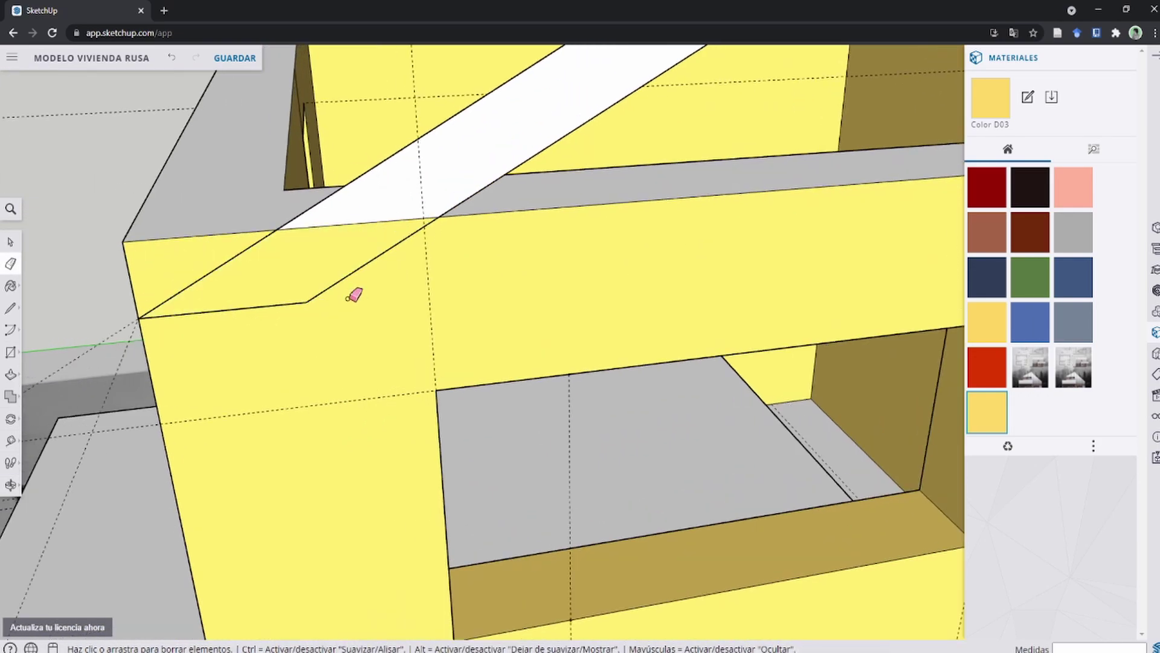
scroll(353, 293, down, 3)
key(space)
scroll(446, 216, down, 3)
scroll(446, 216, up, 3)
scroll(456, 258, down, 2)
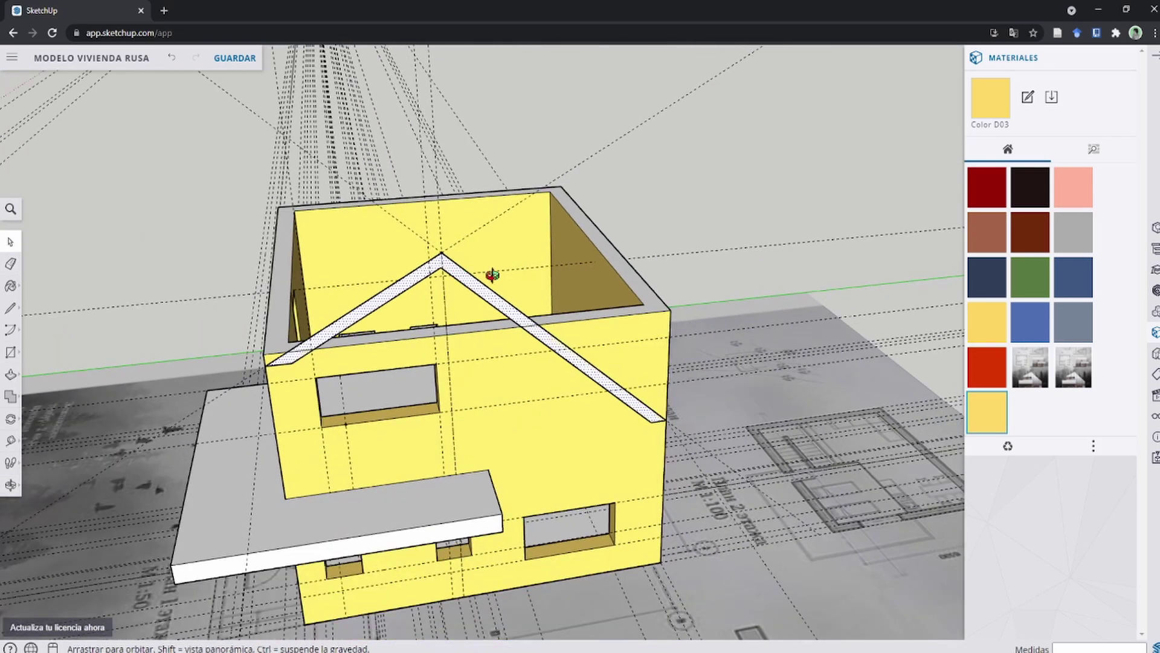
middle_drag(484, 269, 611, 290)
Extrude the gable strip 10.32 m across the house into a pitched roof.
key(p)
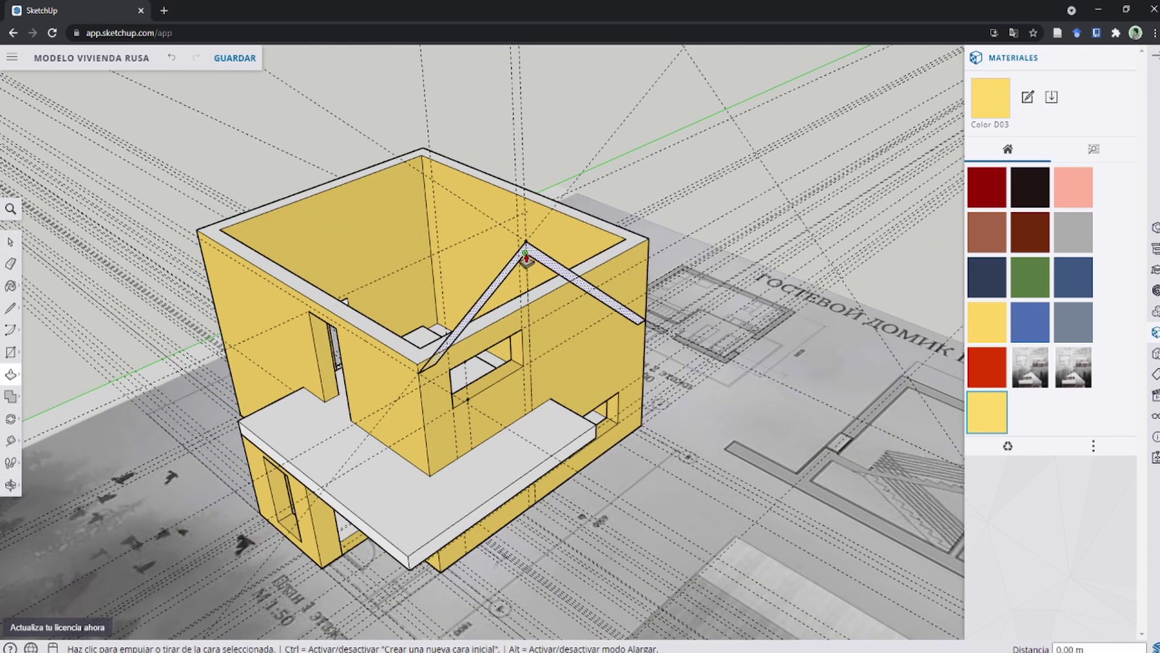
click(526, 257)
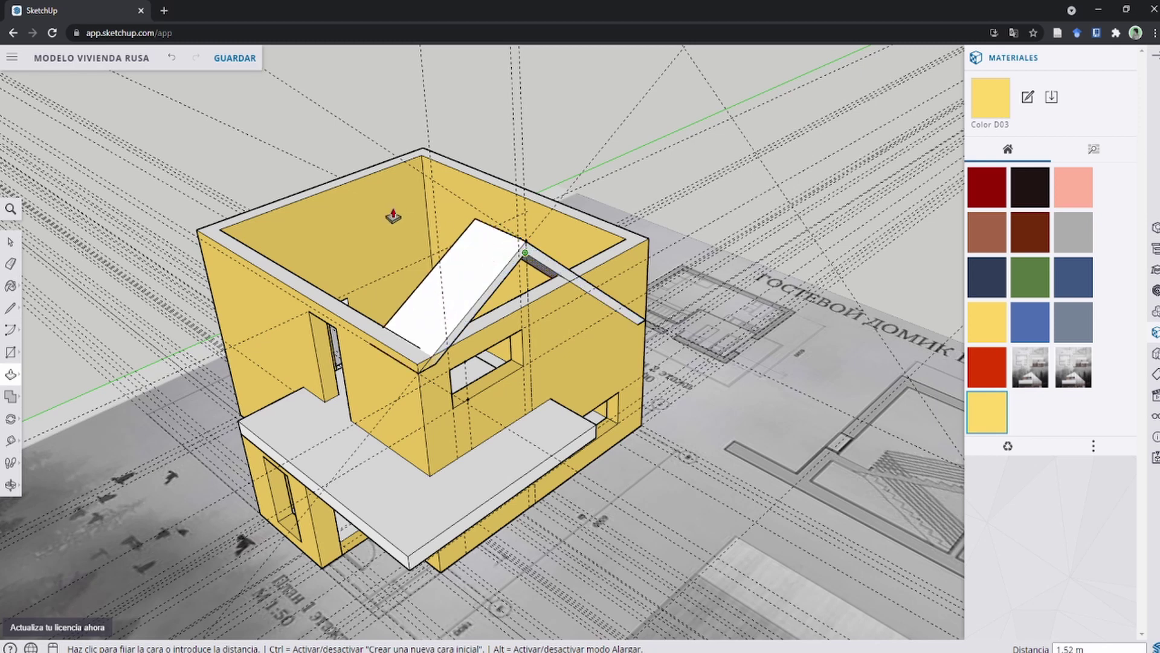
click(237, 168)
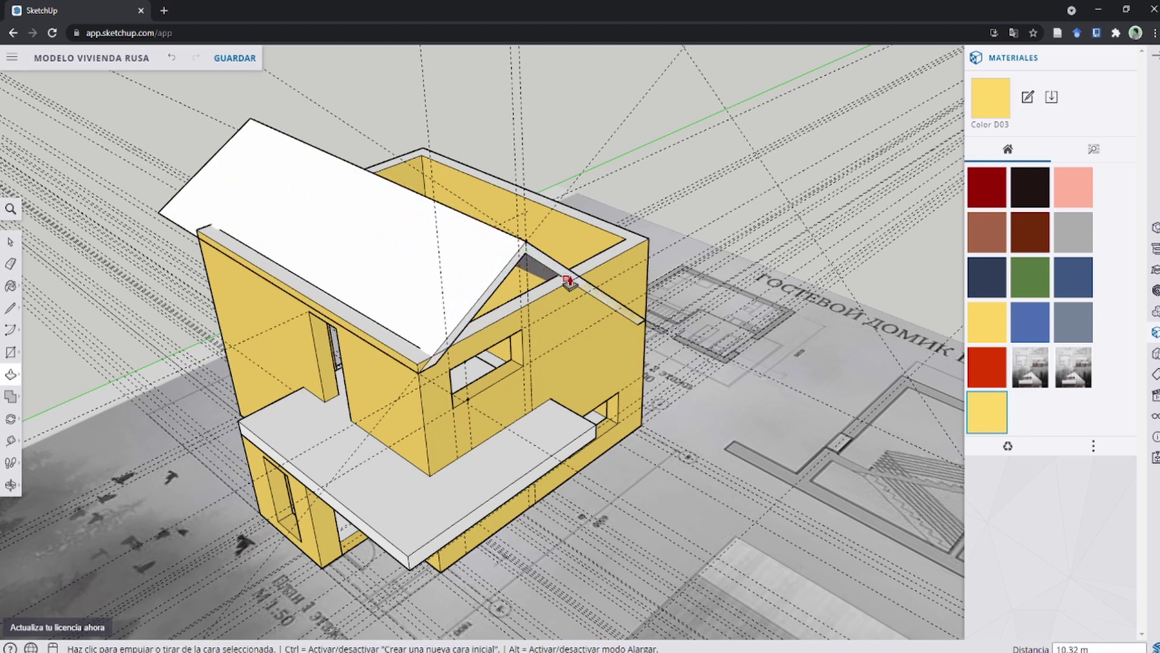
Pull the roof's sloped end strip outward as an overhang and orbit to check the roofed house.
click(586, 286)
scroll(590, 290, up, 3)
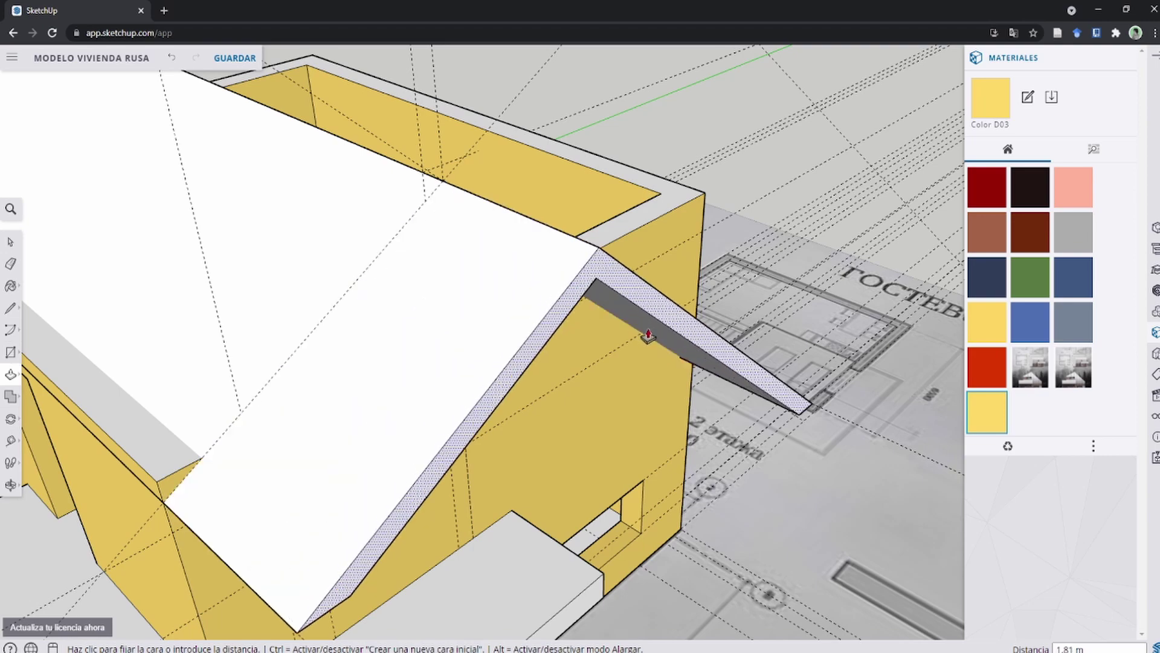
click(623, 328)
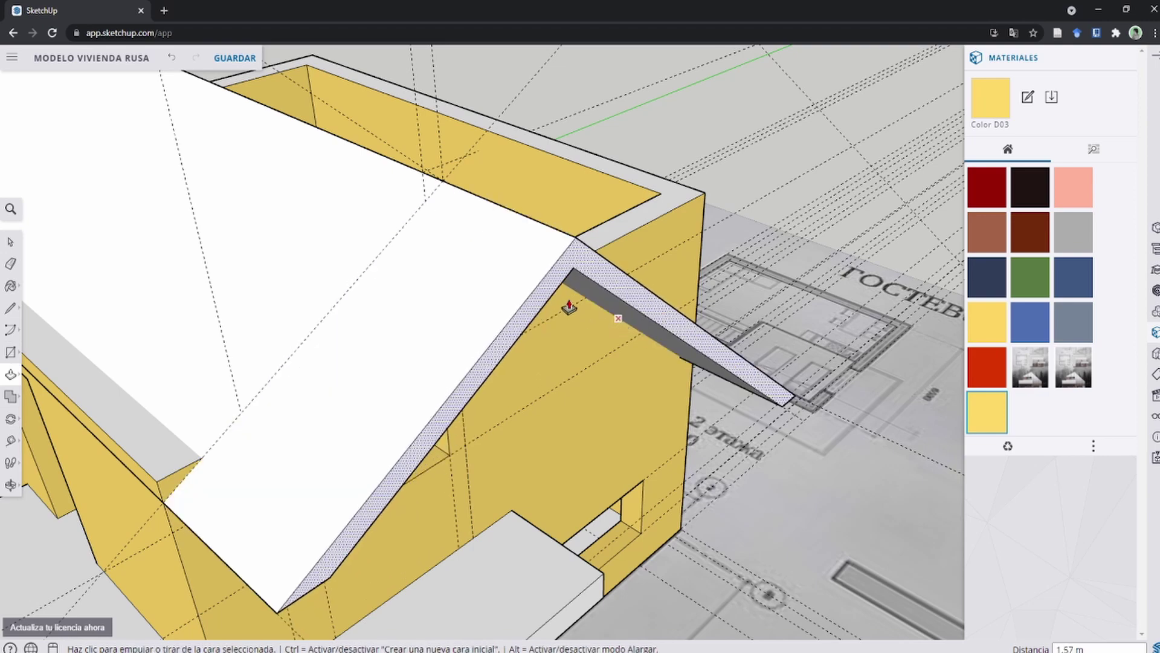
mouse_move(374, 238)
middle_down()
mouse_move(574, 343)
mouse_move(510, 238)
mouse_move(603, 453)
mouse_move(560, 373)
middle_up()
scroll(575, 343, up, 3)
Select the wall faces and top ledge and bring up their context menu.
scroll(562, 357, down, 5)
scroll(550, 333, up, 5)
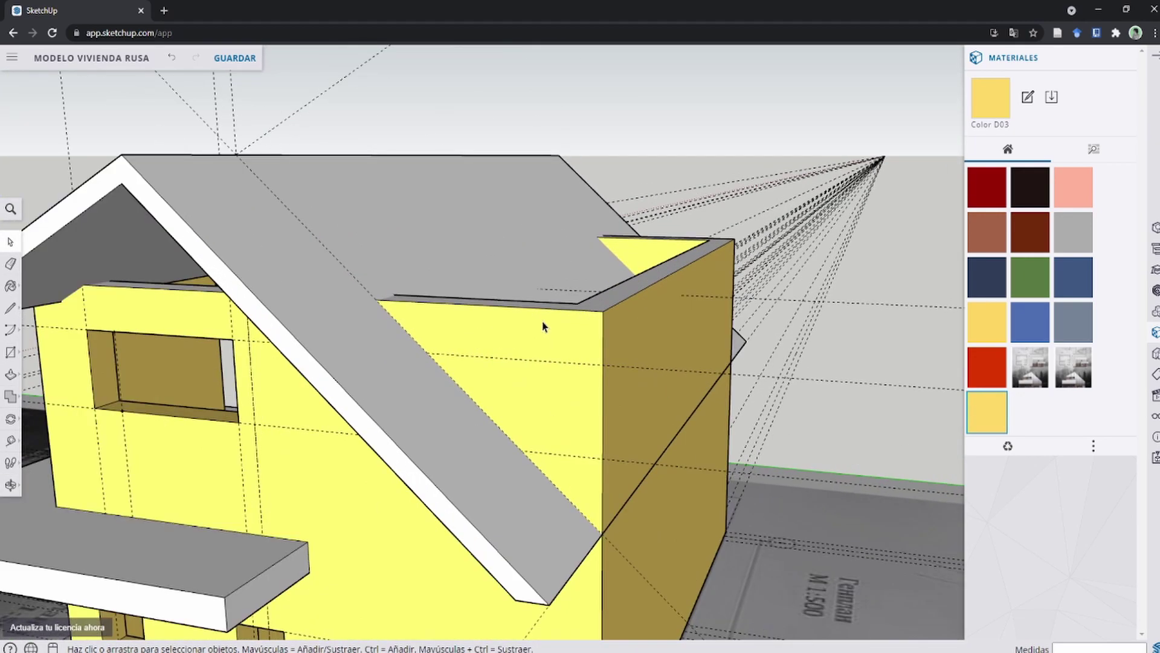
scroll(543, 326, up, 2)
triple_click(508, 318)
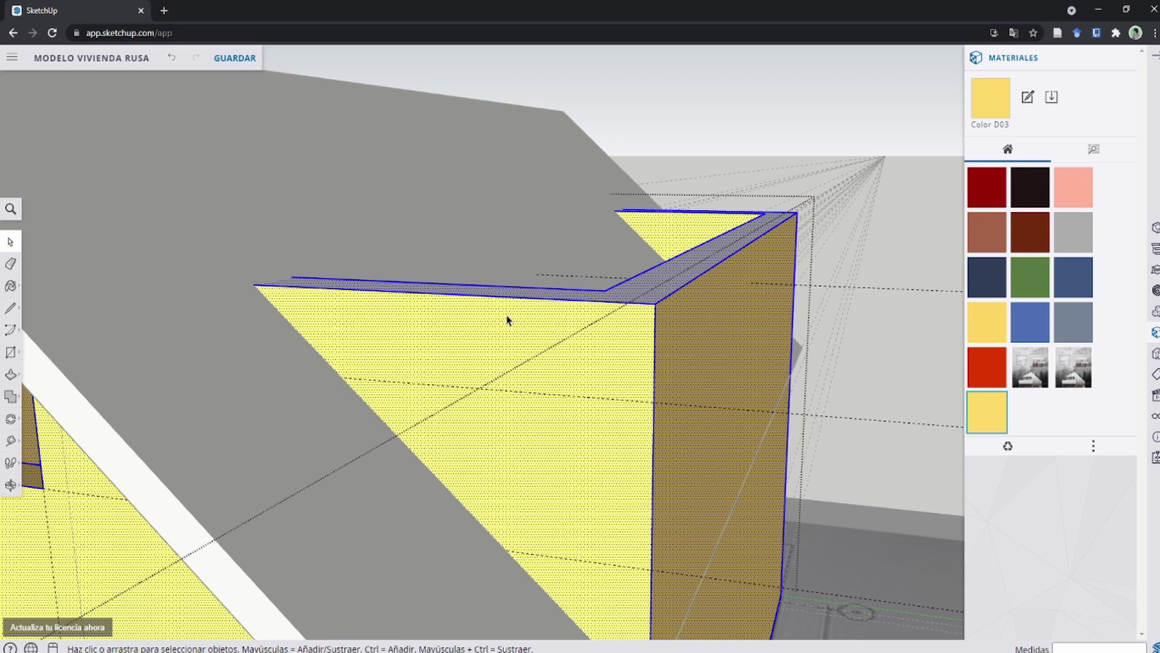
scroll(468, 310, down, 2)
right_click(459, 306)
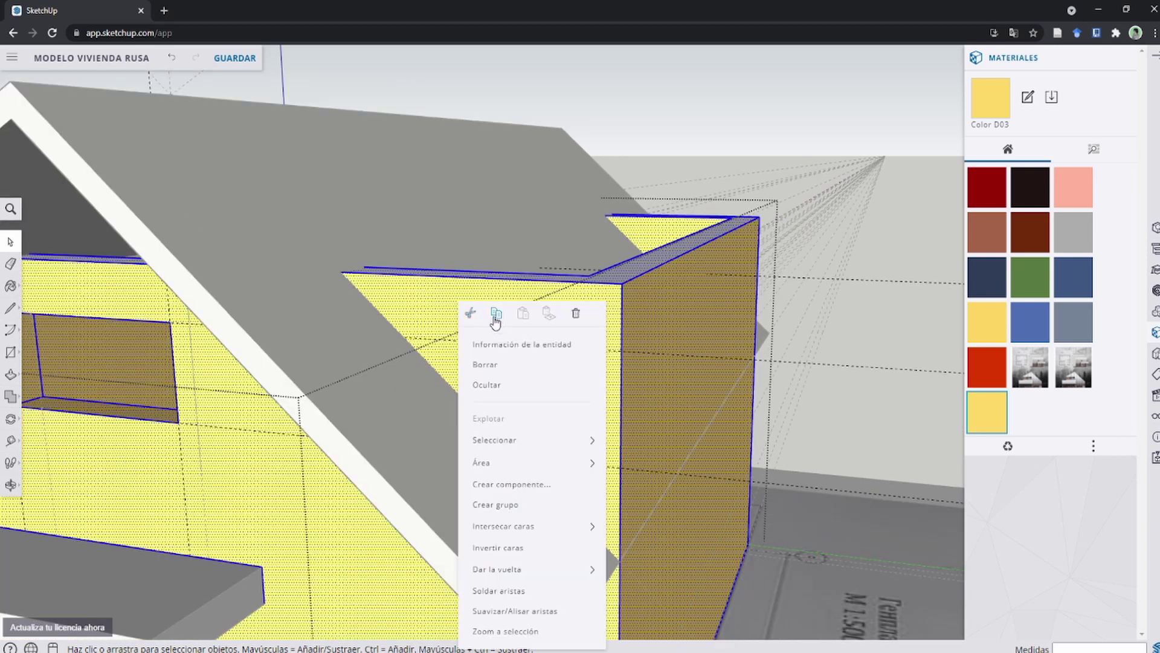
mouse_move(504, 525)
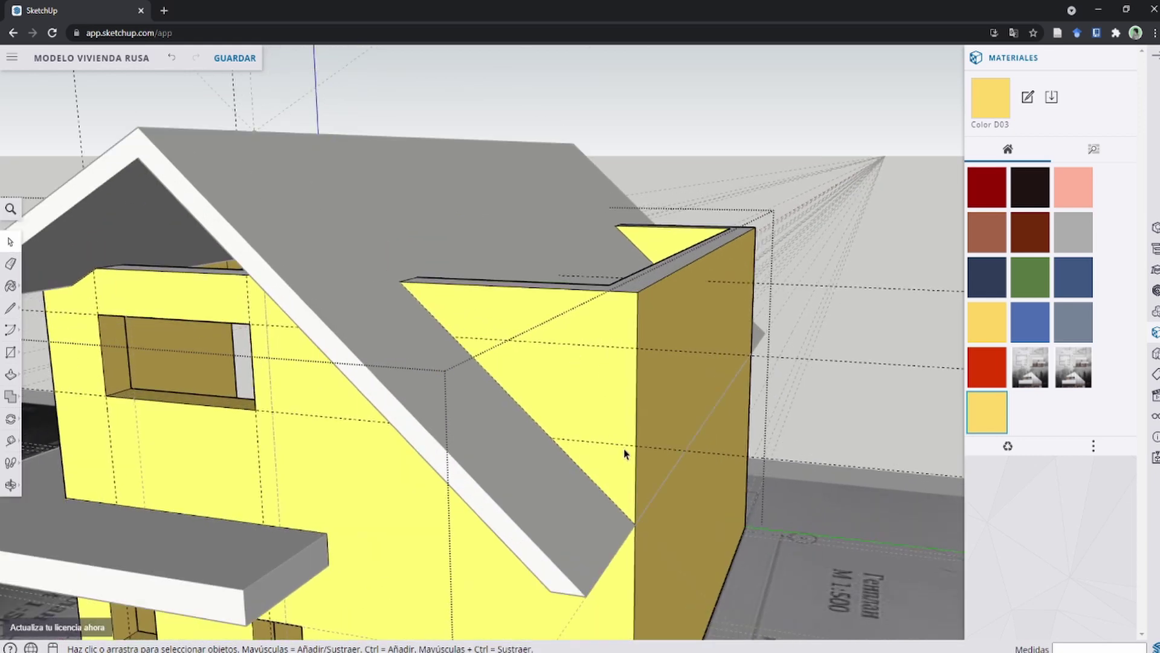
scroll(626, 453, down, 2)
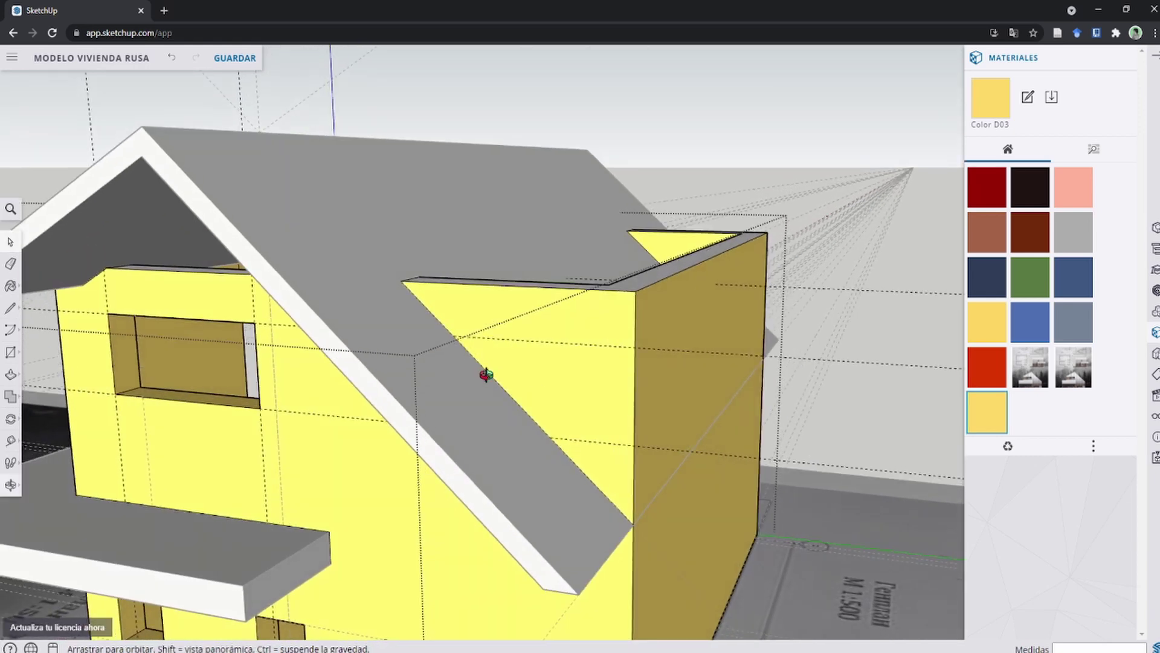
scroll(484, 375, down, 3)
scroll(528, 398, down, 3)
Draw a line along the side wall where the roof underside meets it, from corner to far edge.
key(l)
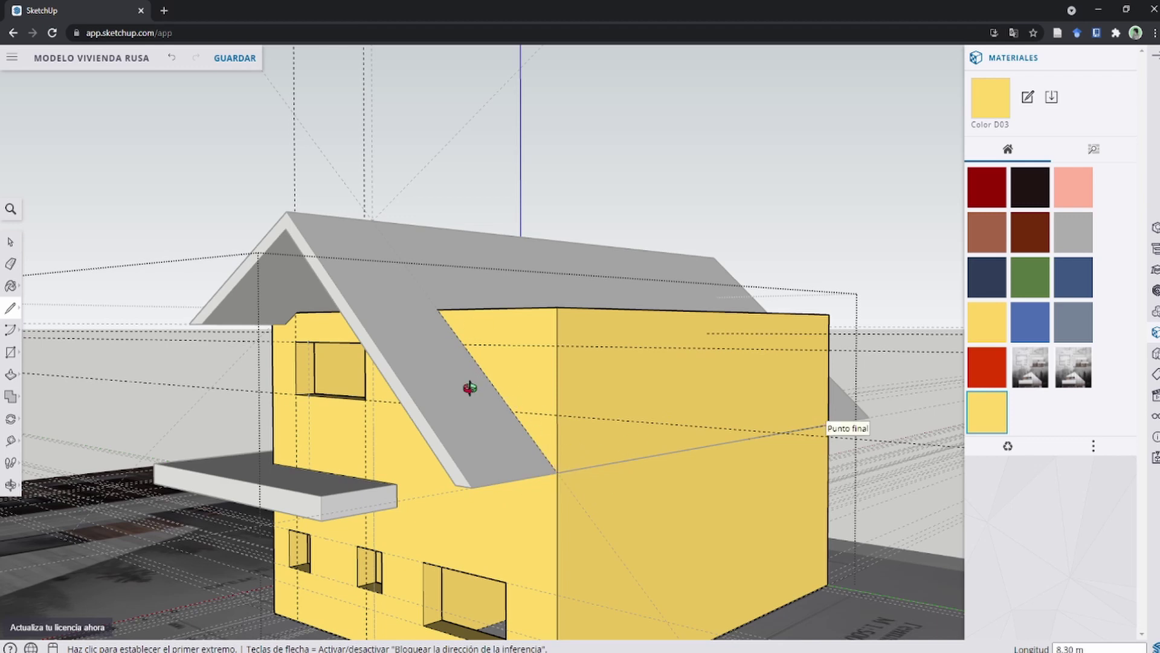
middle_drag(469, 389, 584, 460)
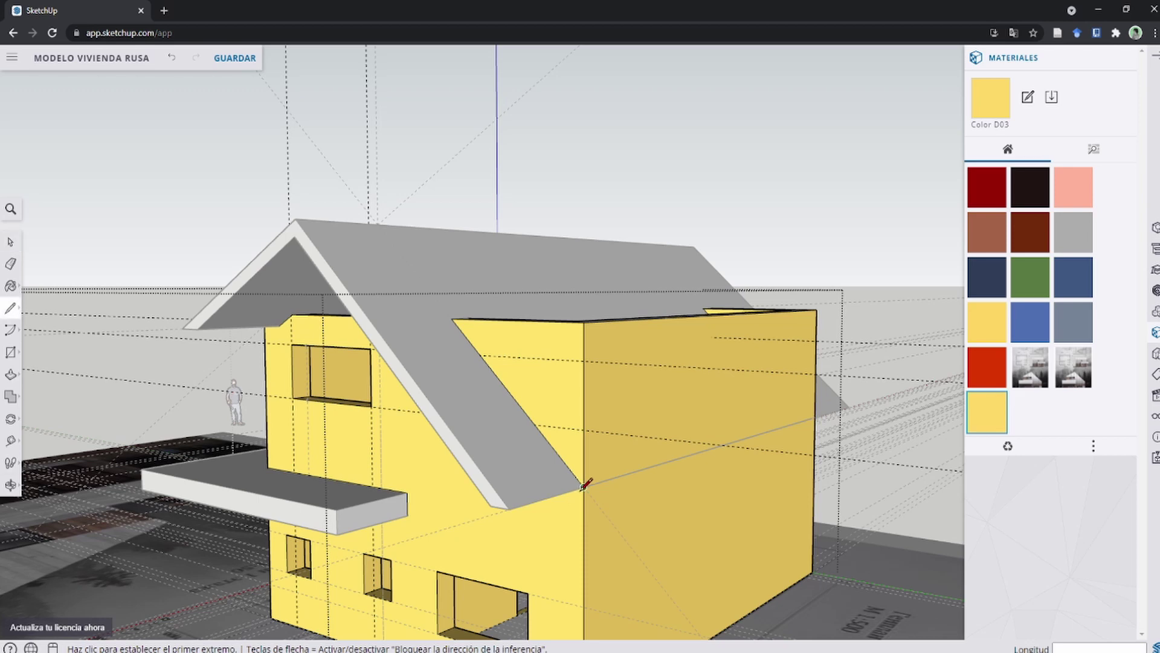
click(584, 485)
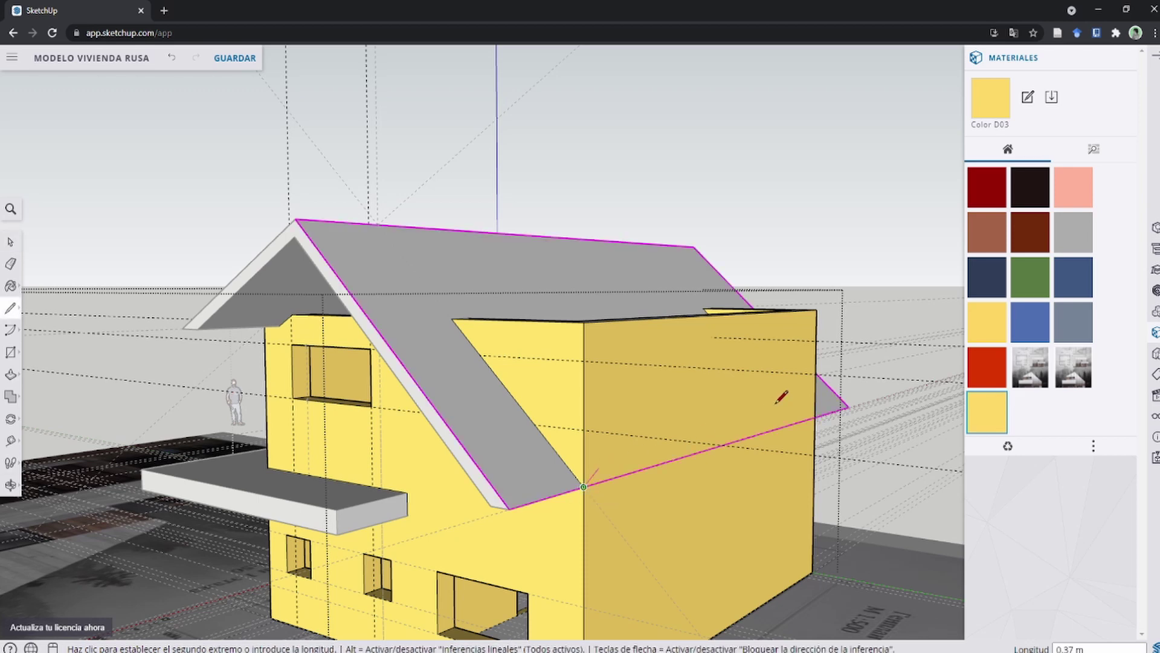
click(816, 416)
mouse_move(648, 389)
middle_down()
mouse_move(917, 455)
mouse_move(441, 407)
mouse_move(532, 436)
middle_up()
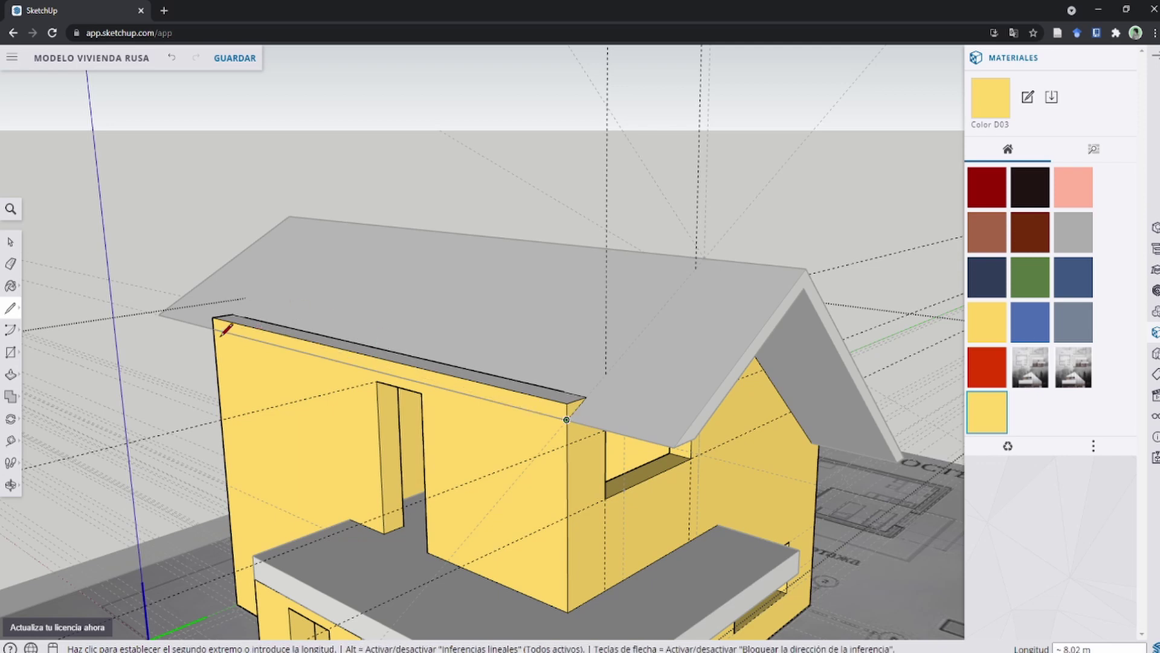
Orbit around the house to face the front gable.
key(space)
scroll(570, 379, up, 3)
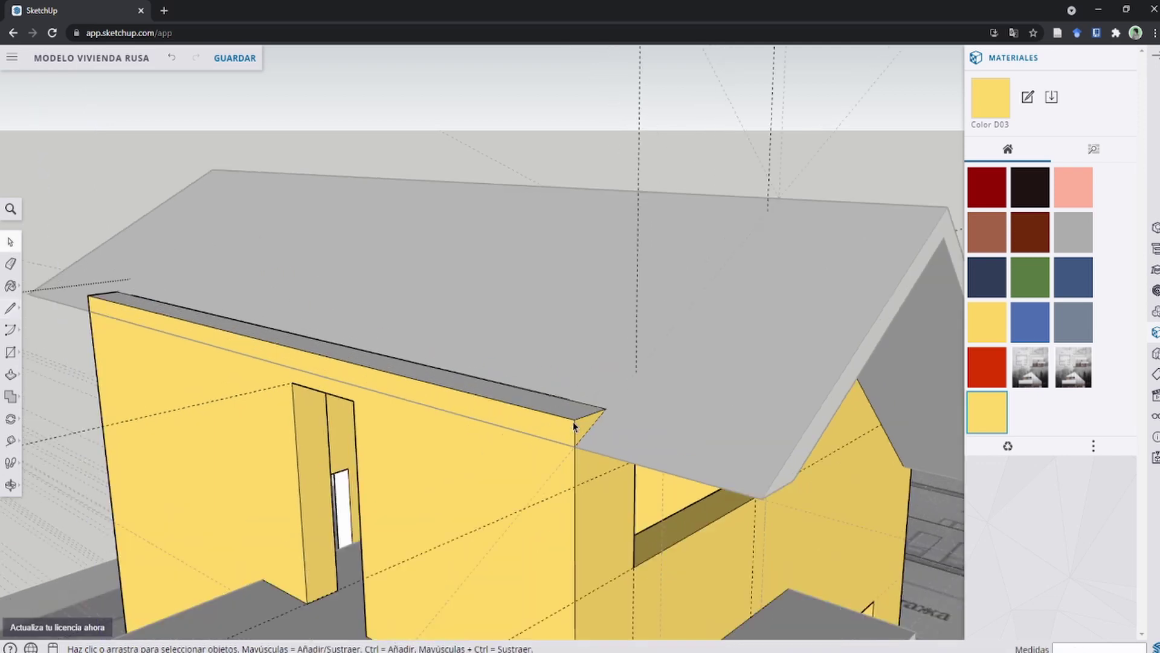
scroll(569, 379, up, 2)
middle_drag(569, 379, 618, 261)
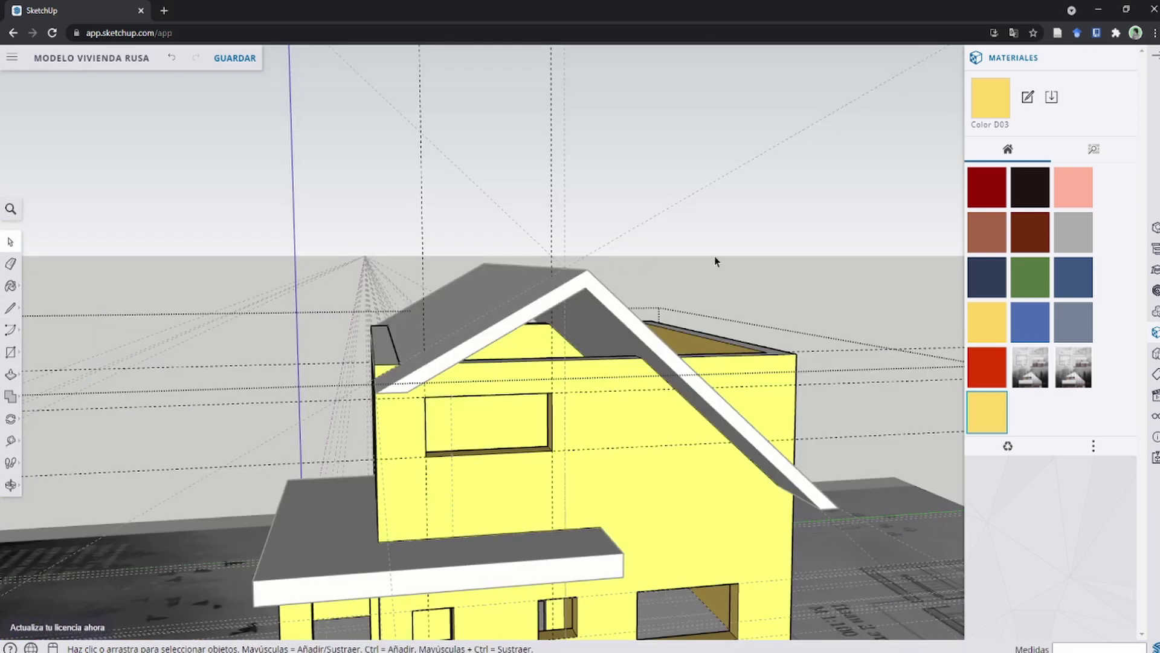
mouse_move(718, 256)
middle_down()
mouse_move(689, 285)
mouse_move(549, 300)
mouse_move(672, 329)
mouse_move(546, 290)
middle_up()
Turn the roof into a group with Crear grupo, then hide it with Ocultar.
click(553, 301)
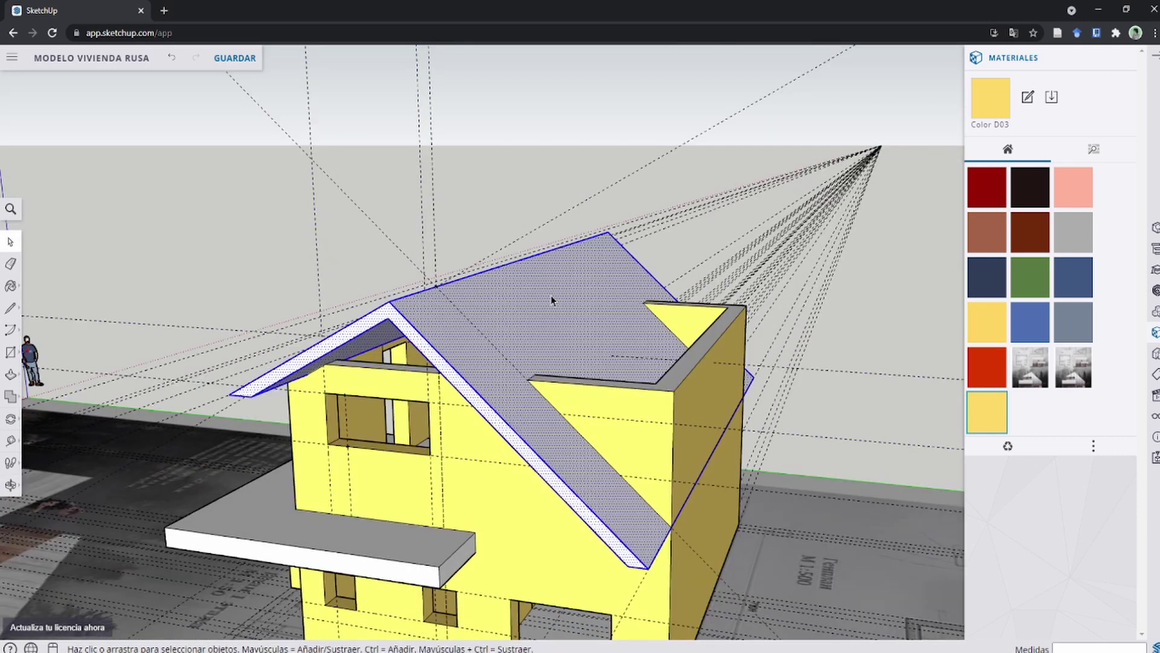
scroll(550, 298, up, 3)
right_click(543, 289)
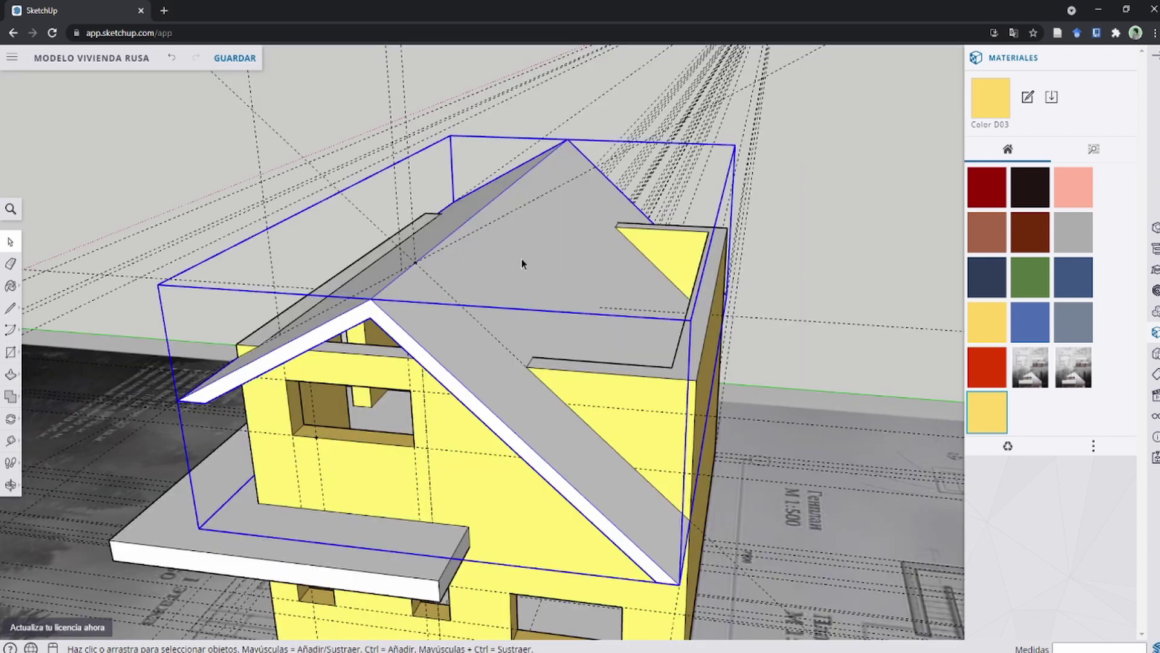
right_click(523, 263)
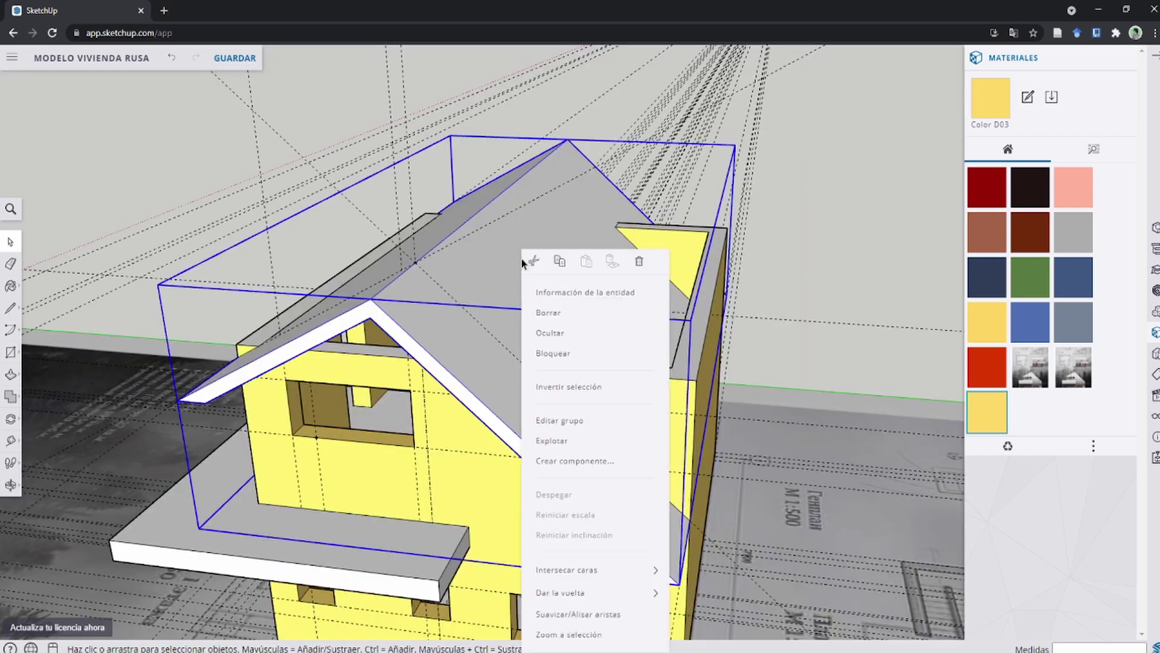
click(589, 338)
mouse_move(589, 337)
middle_down()
mouse_move(460, 266)
mouse_move(574, 351)
middle_up()
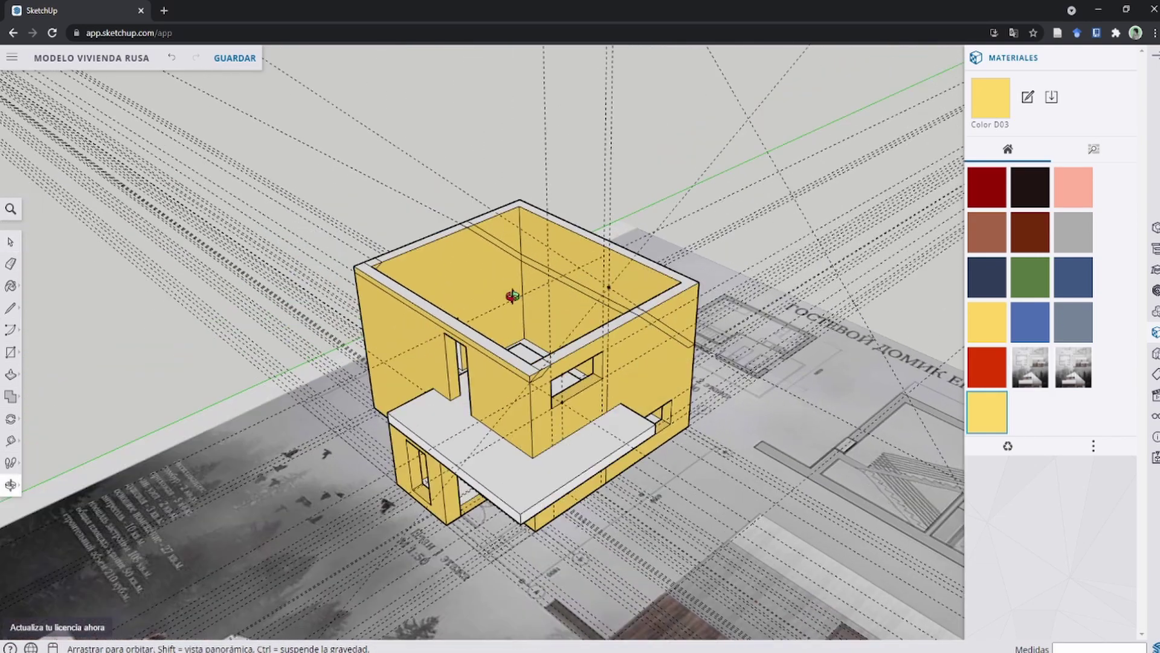
Open the house group for editing and select the diagonal strip on the front wall.
click(581, 356)
scroll(602, 369, up, 3)
scroll(602, 368, up, 3)
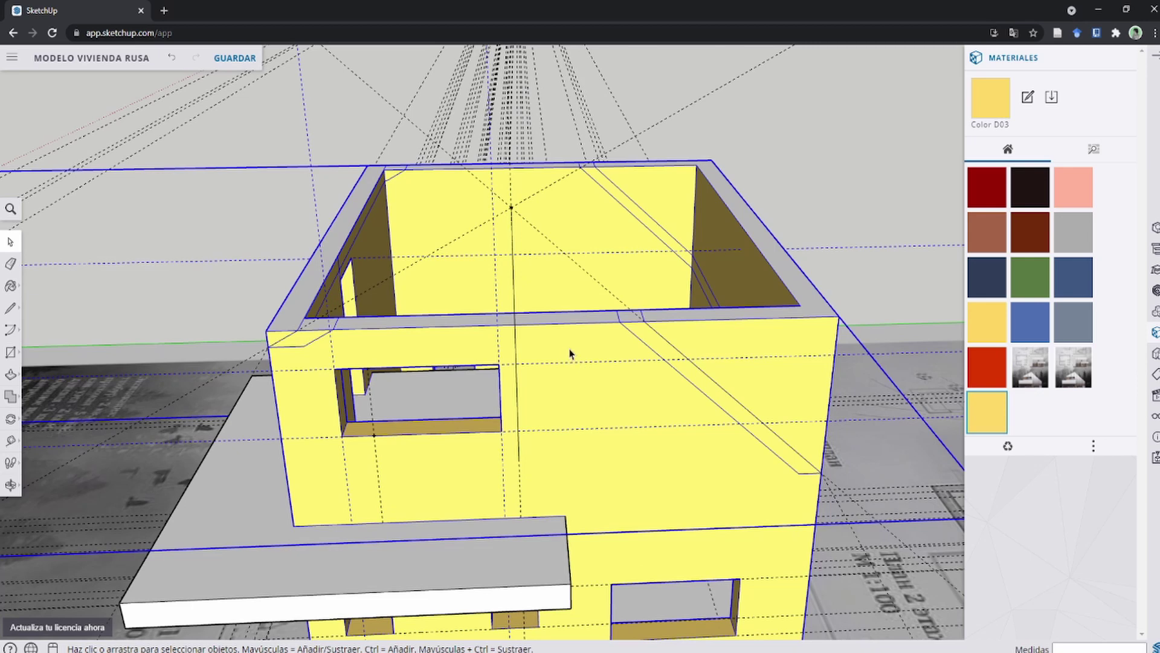
double_click(569, 354)
triple_click(564, 349)
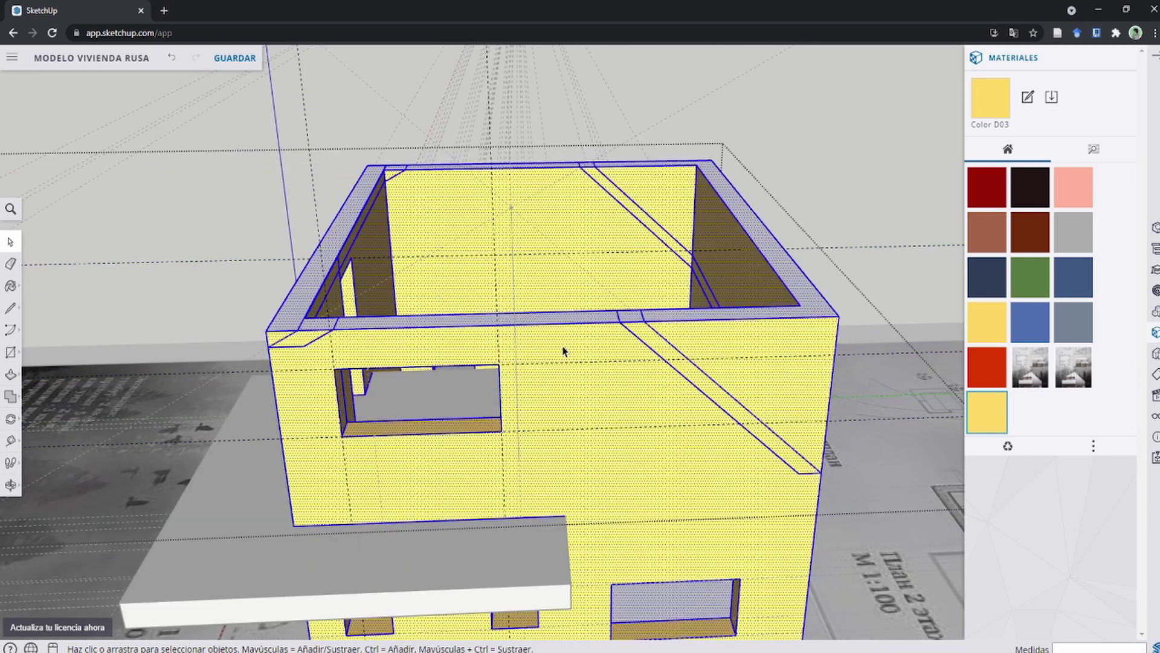
click(564, 349)
scroll(584, 338, up, 3)
click(510, 349)
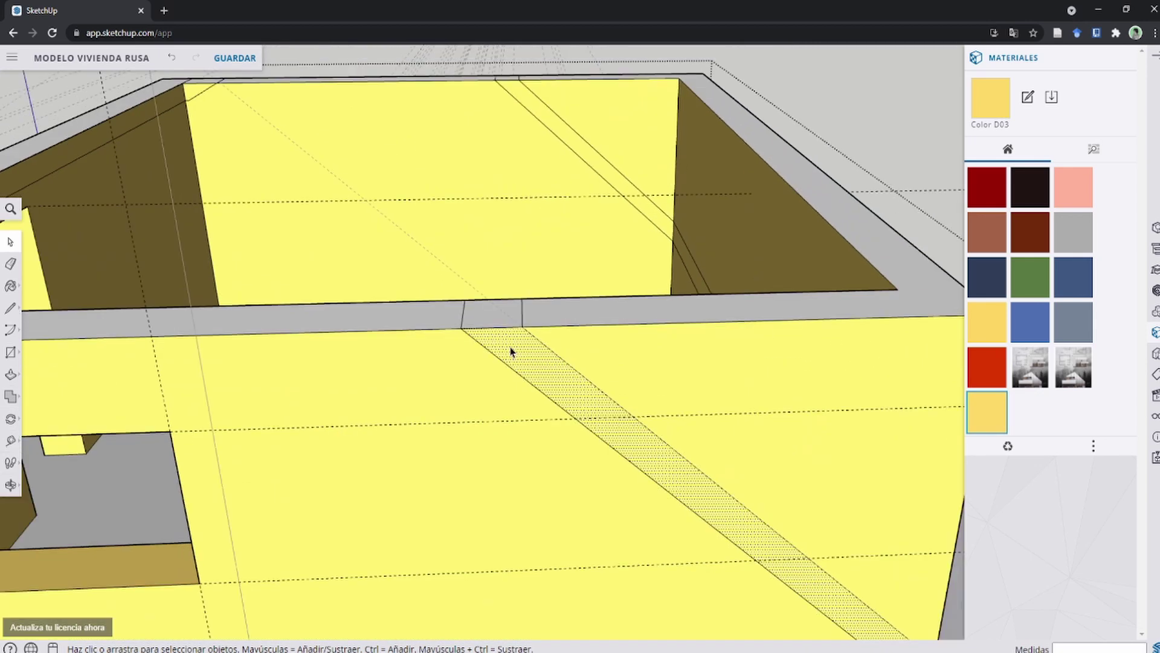
scroll(525, 344, down, 1)
Push the diagonal strip in to the wall-top midpoint, then orbit closer to the wall corner.
key(p)
scroll(518, 344, up, 2)
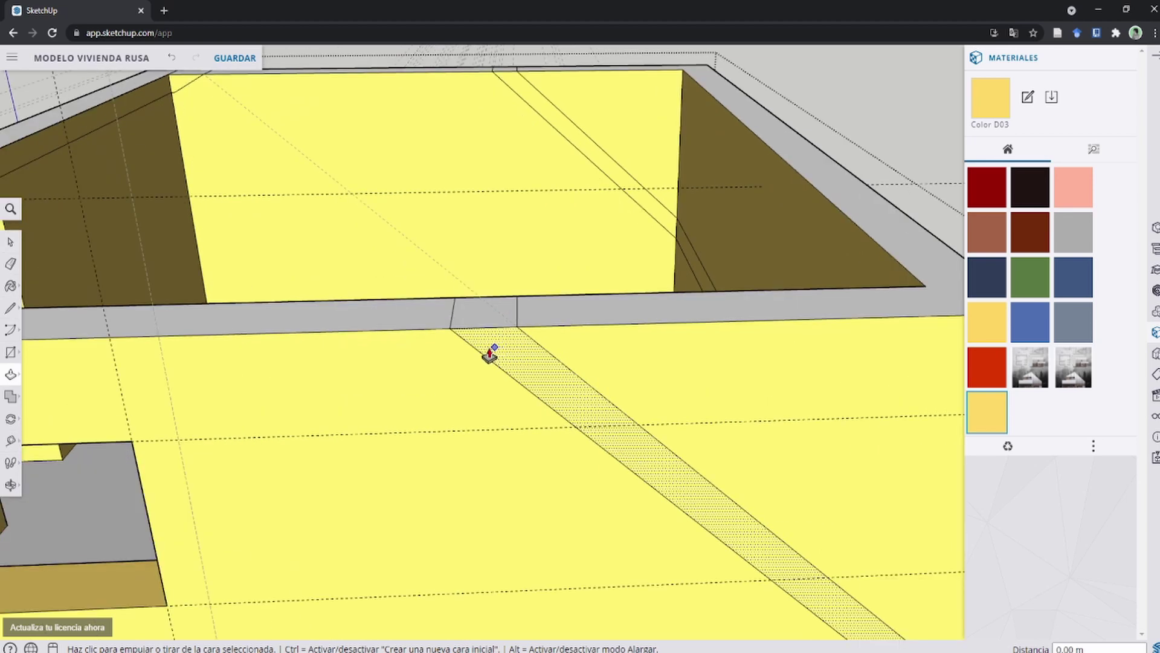
middle_drag(521, 349, 493, 351)
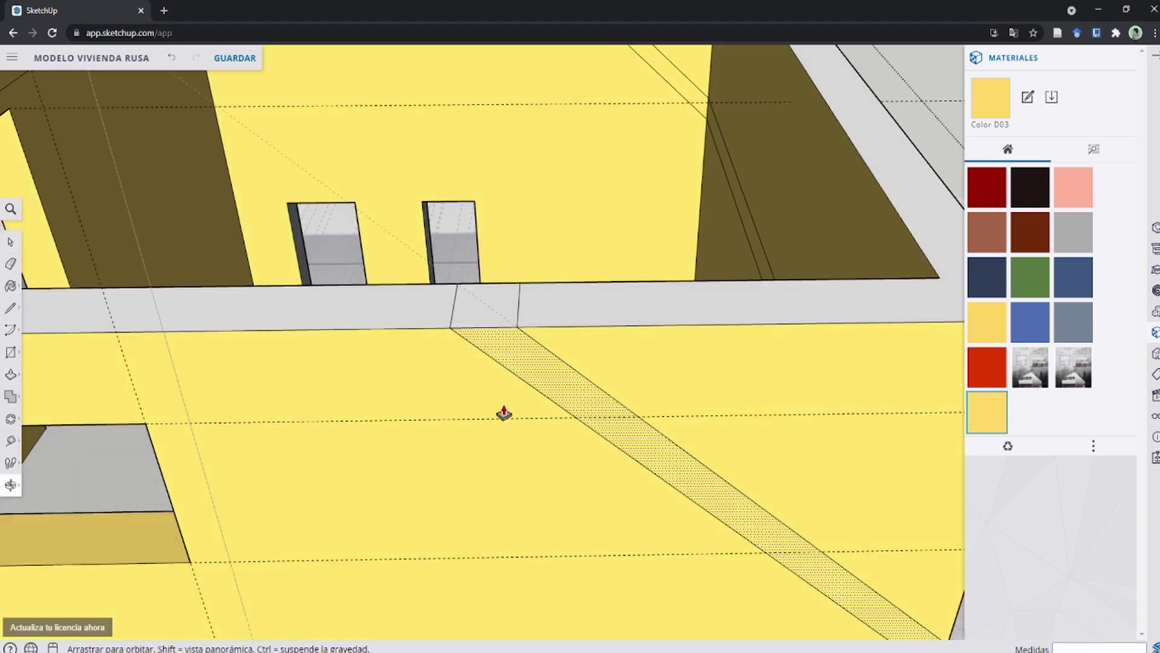
key(space)
click(507, 355)
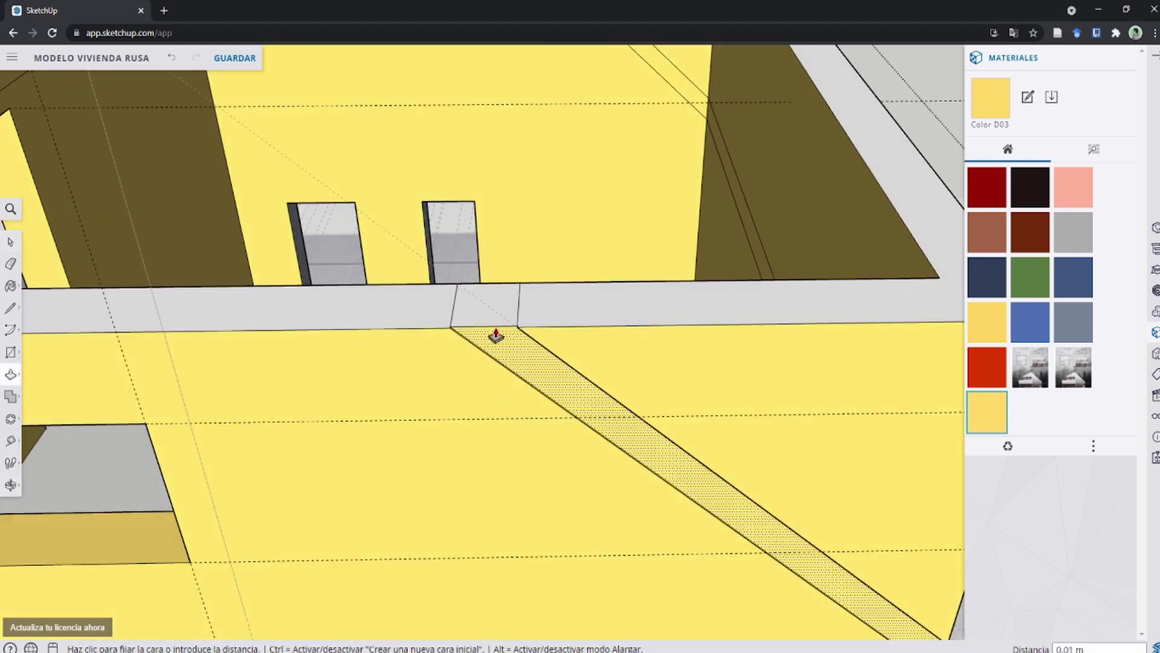
click(496, 290)
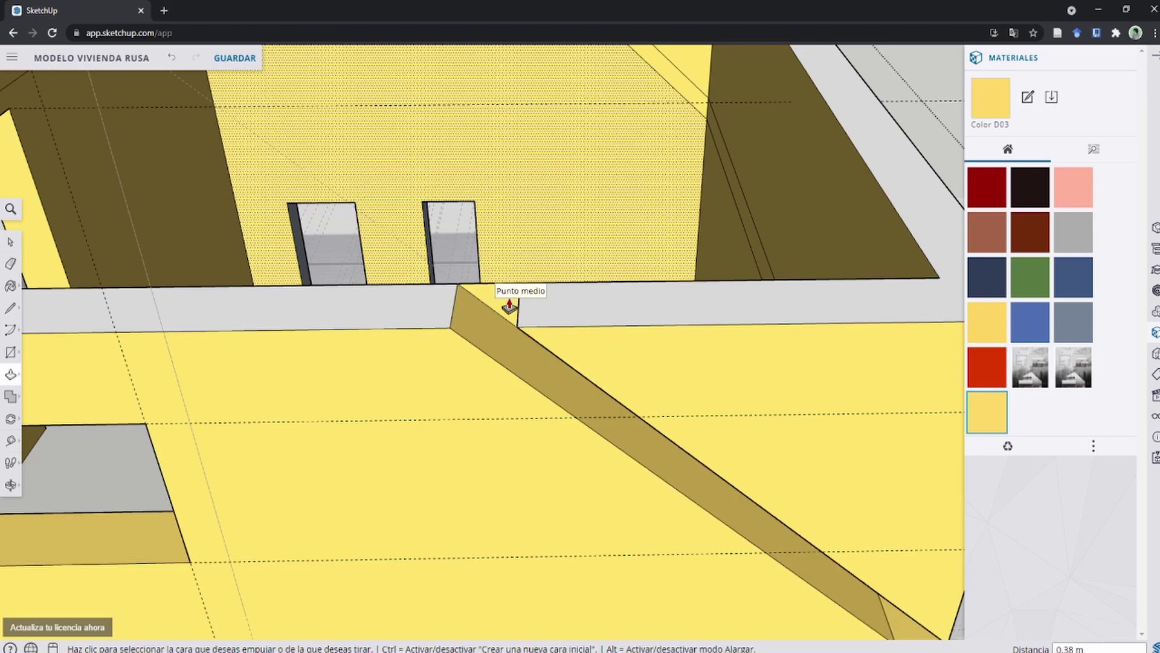
mouse_move(713, 371)
middle_down()
mouse_move(552, 362)
mouse_move(505, 334)
mouse_move(699, 409)
mouse_move(681, 383)
mouse_move(580, 355)
middle_up()
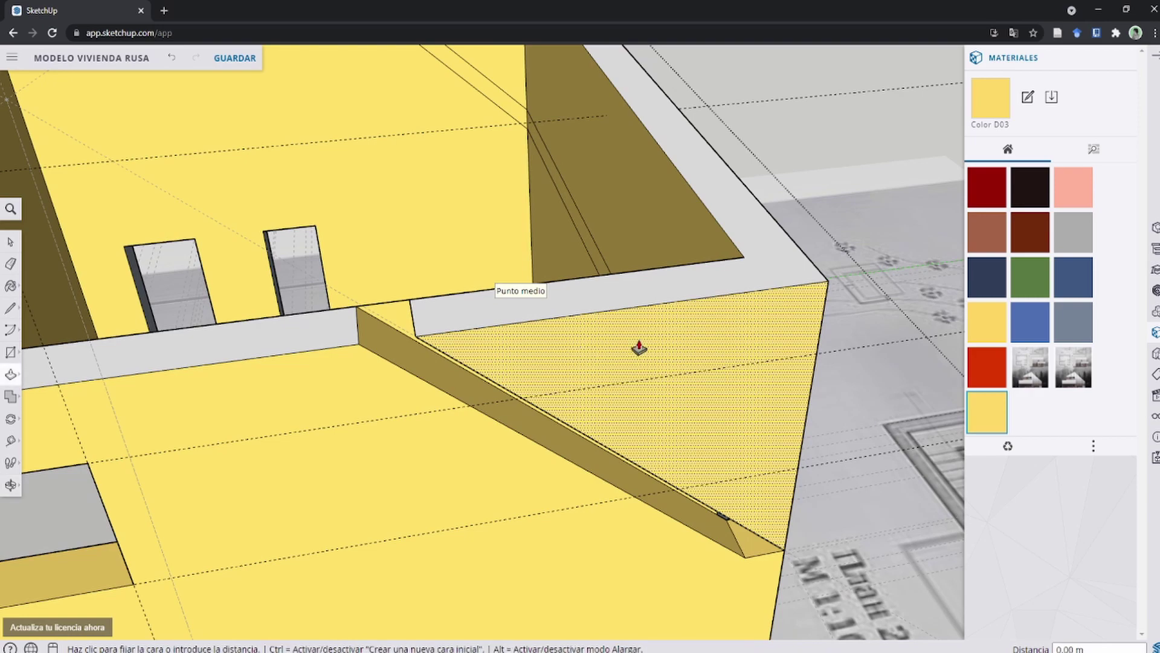
mouse_move(596, 280)
middle_down()
mouse_move(692, 298)
mouse_move(812, 417)
mouse_move(818, 445)
mouse_move(684, 415)
mouse_move(624, 370)
mouse_move(869, 353)
mouse_move(513, 336)
mouse_move(466, 278)
mouse_move(477, 197)
mouse_move(515, 329)
mouse_move(500, 316)
mouse_move(516, 451)
middle_up()
Draw a line across the wall corner to close off a small corner face.
key(l)
click(516, 451)
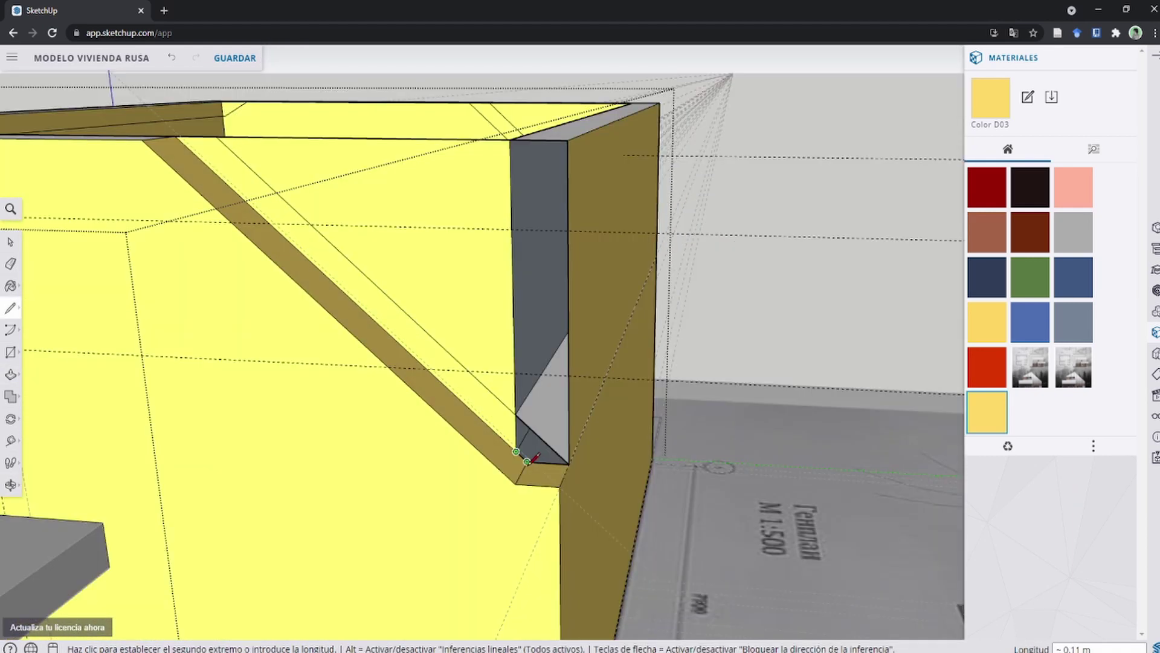
click(569, 463)
middle_drag(520, 364, 524, 332)
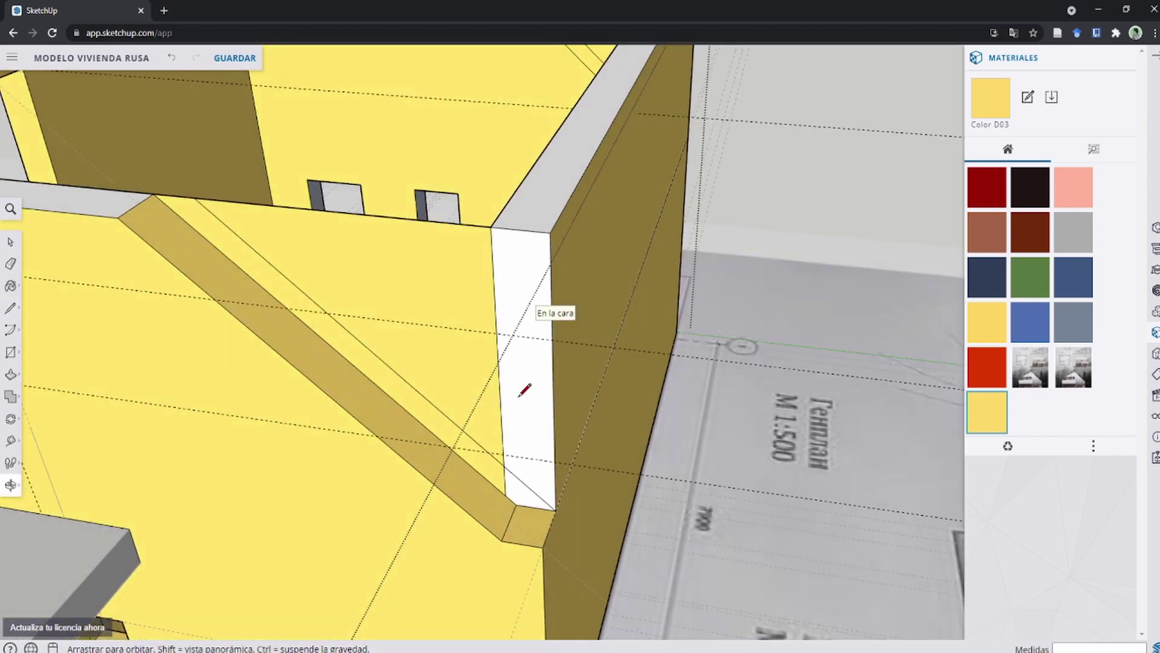
key(space)
Raise the new white end face up the wall and begin lifting the small corner face.
click(510, 293)
scroll(509, 294, down, 5)
key(p)
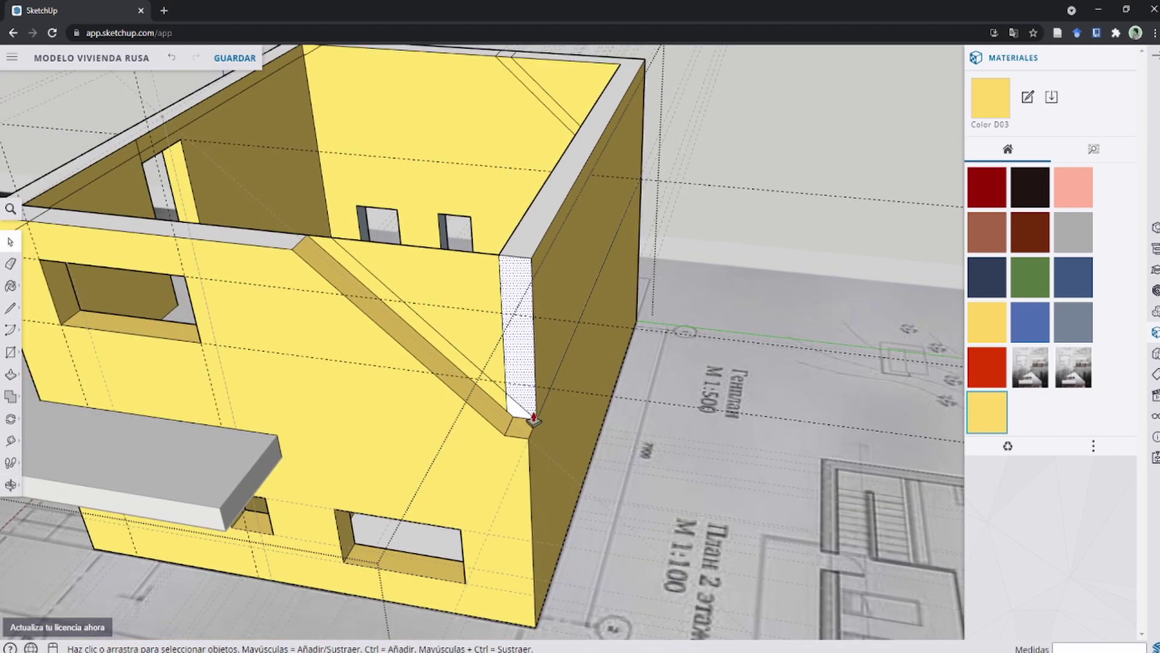
click(531, 417)
click(590, 163)
scroll(511, 402, up, 3)
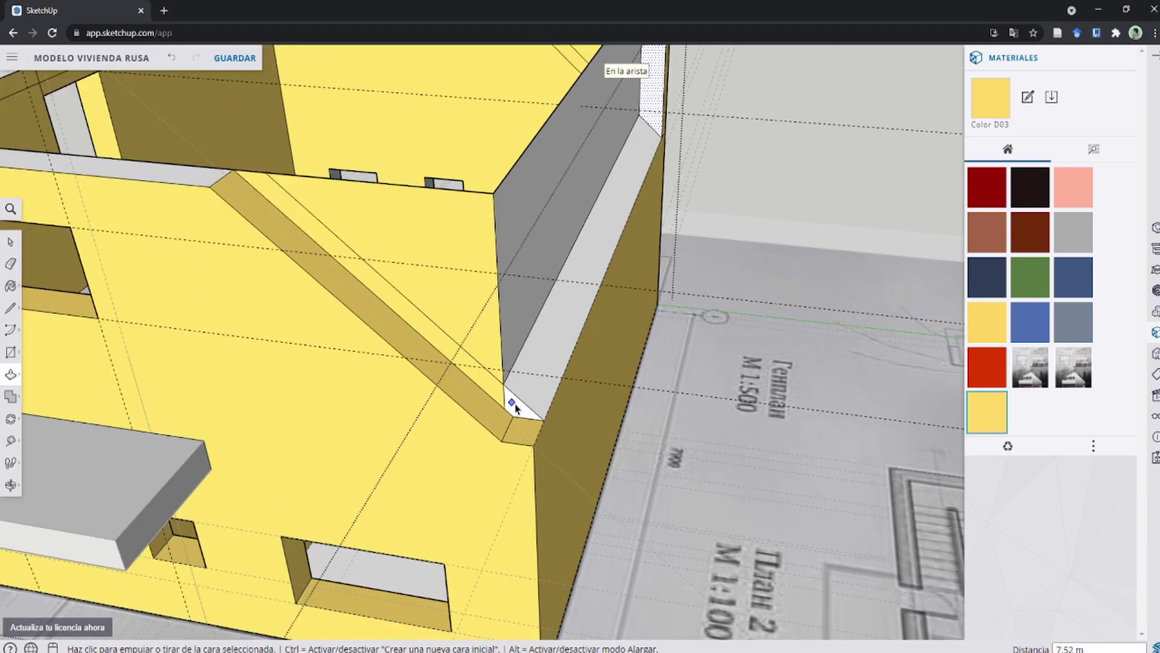
key(space)
key(p)
click(519, 413)
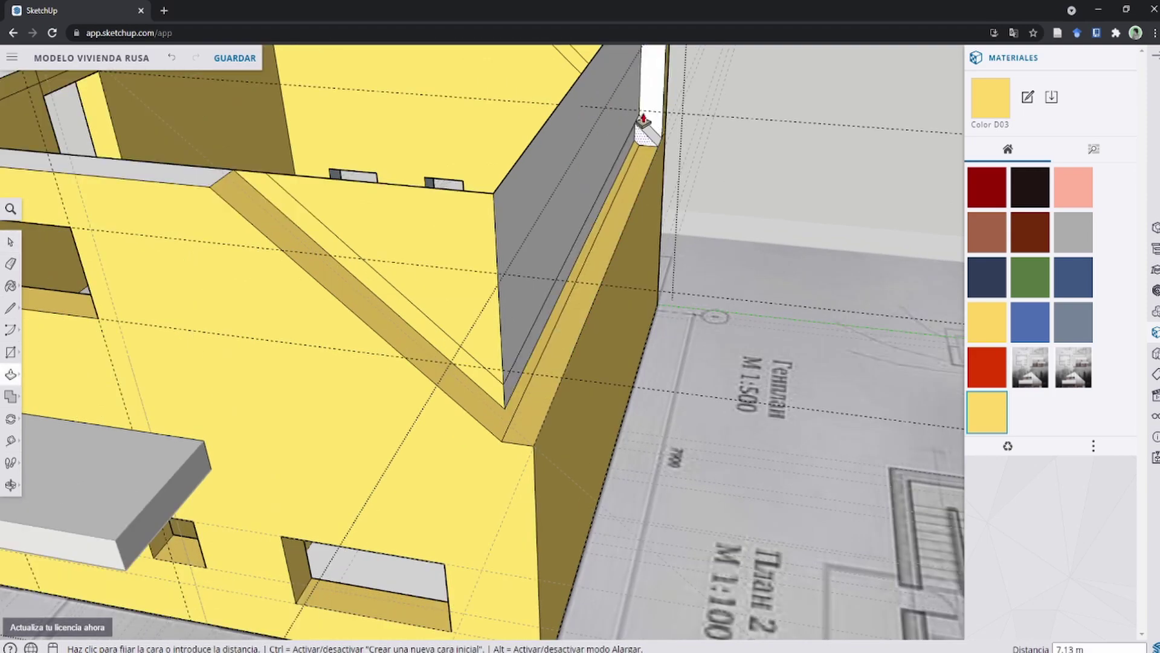
middle_drag(643, 104, 537, 357)
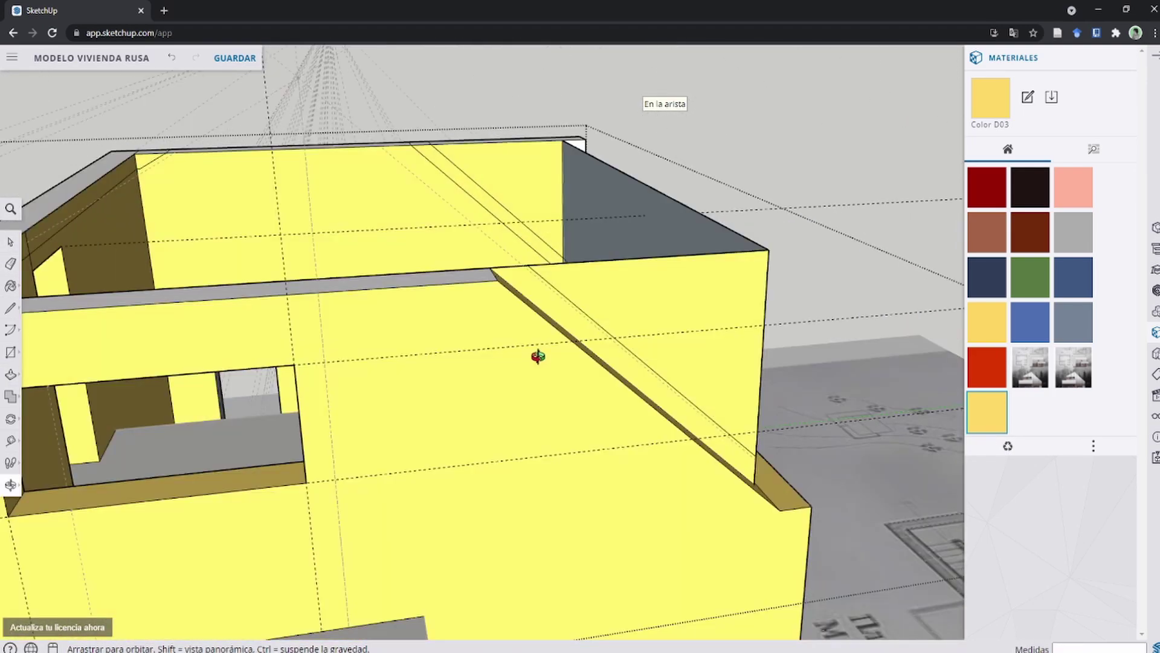
scroll(538, 357, down, 3)
mouse_move(594, 181)
middle_down()
mouse_move(464, 340)
mouse_move(605, 223)
middle_up()
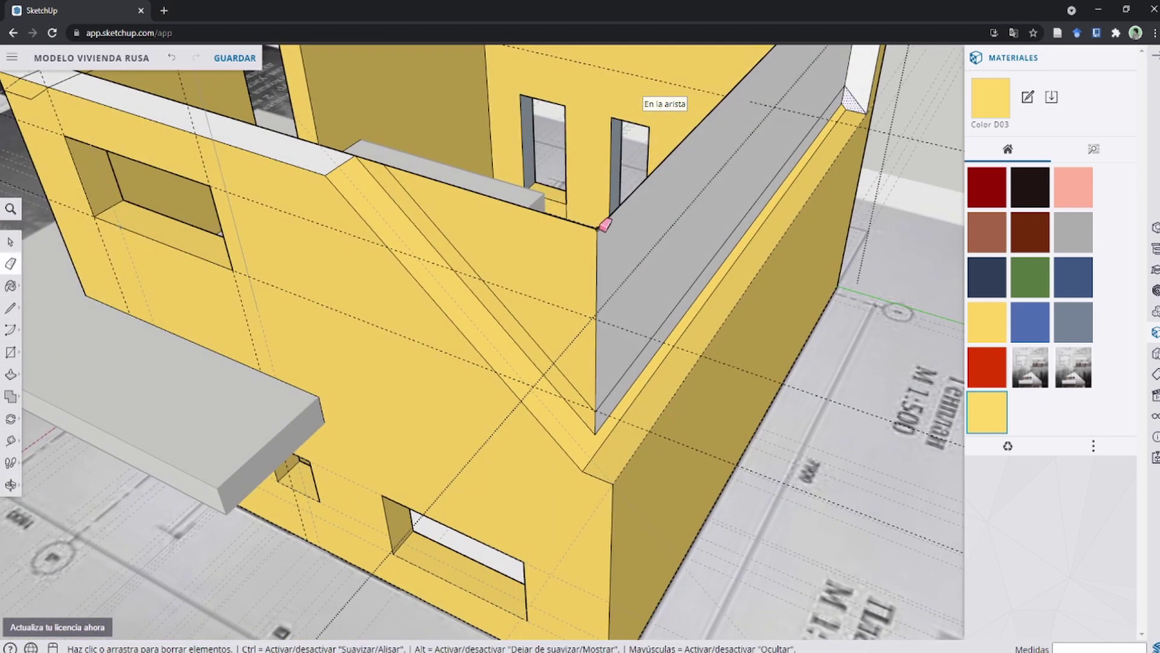
Erase the grey inner wall face, the wall's top edge and the stray corner edge.
click(603, 226)
click(599, 229)
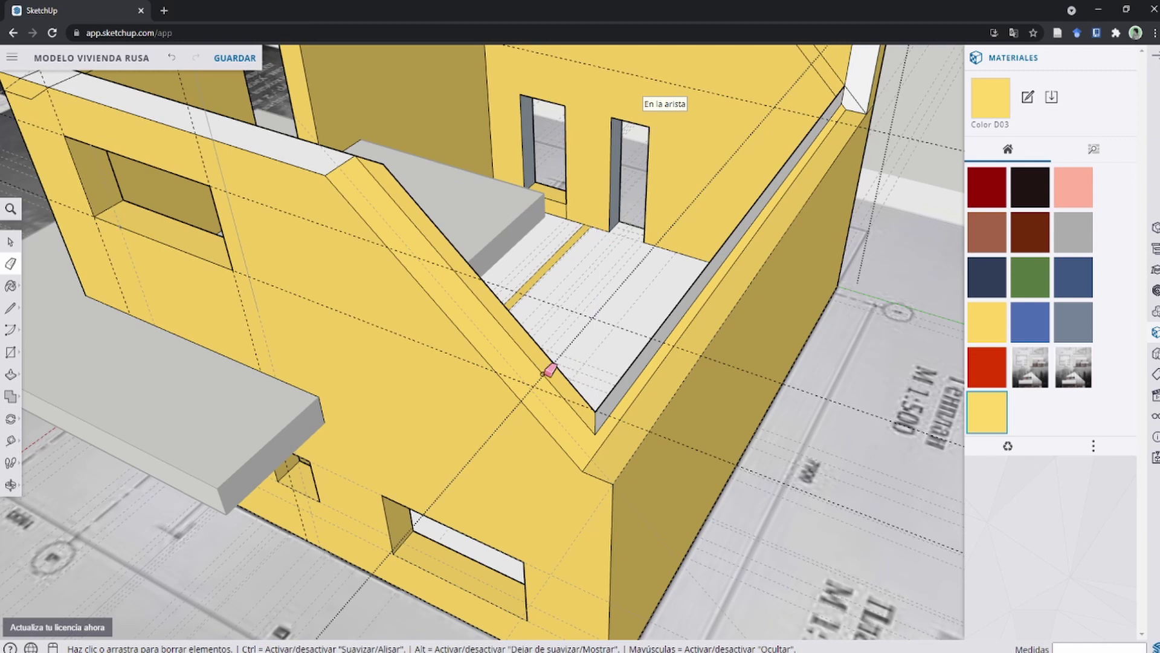
mouse_move(550, 370)
middle_down()
mouse_move(415, 414)
mouse_move(201, 446)
mouse_move(109, 477)
mouse_move(97, 553)
mouse_move(515, 473)
middle_up()
scroll(557, 474, up, 2)
scroll(562, 474, up, 2)
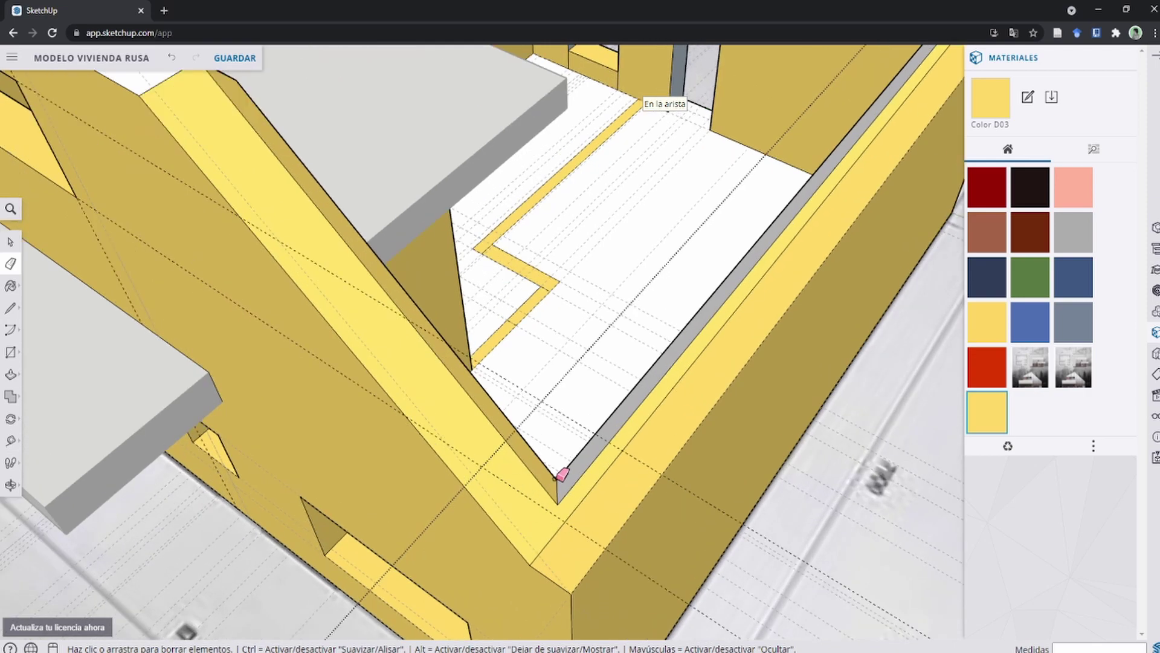
click(562, 474)
scroll(790, 409, down, 3)
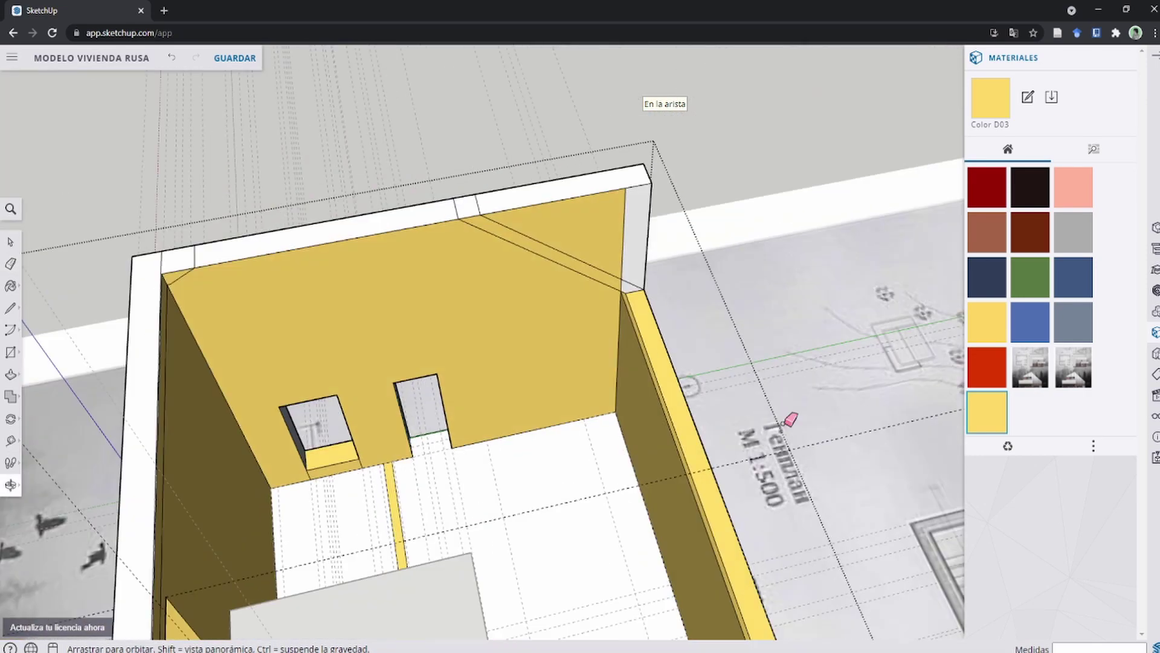
scroll(790, 409, up, 5)
scroll(575, 251, down, 2)
mouse_move(574, 251)
middle_down()
mouse_move(541, 346)
mouse_move(590, 197)
middle_up()
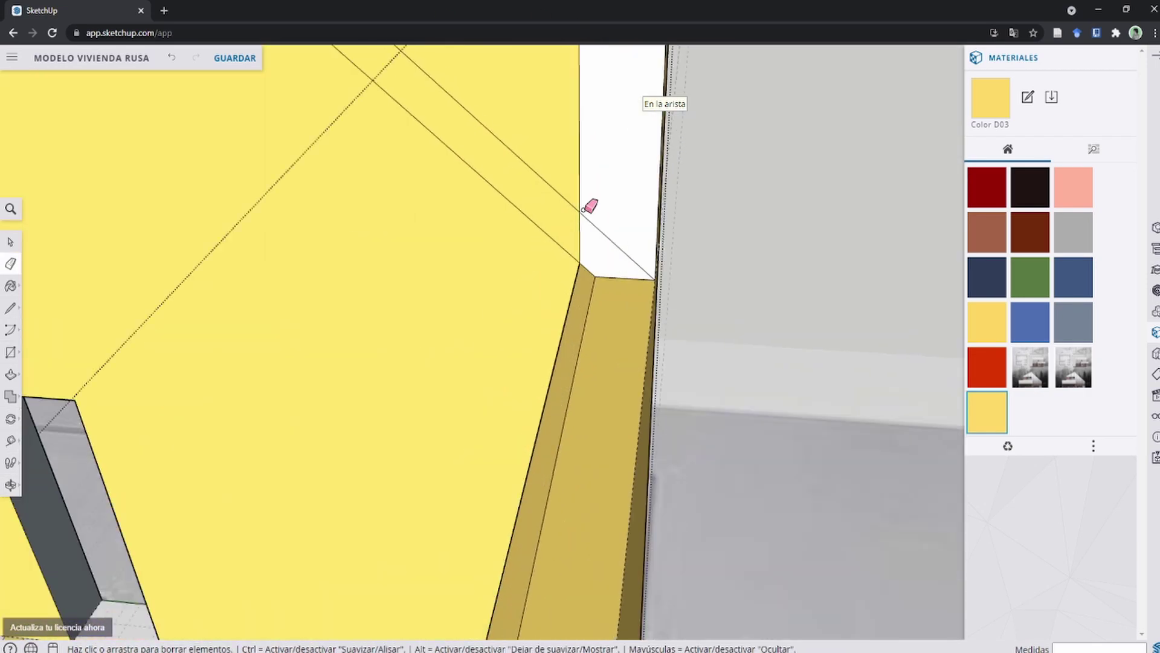
scroll(544, 371, down, 3)
Push/Pull the small corner face of the wall top.
key(p)
scroll(573, 473, up, 3)
click(573, 473)
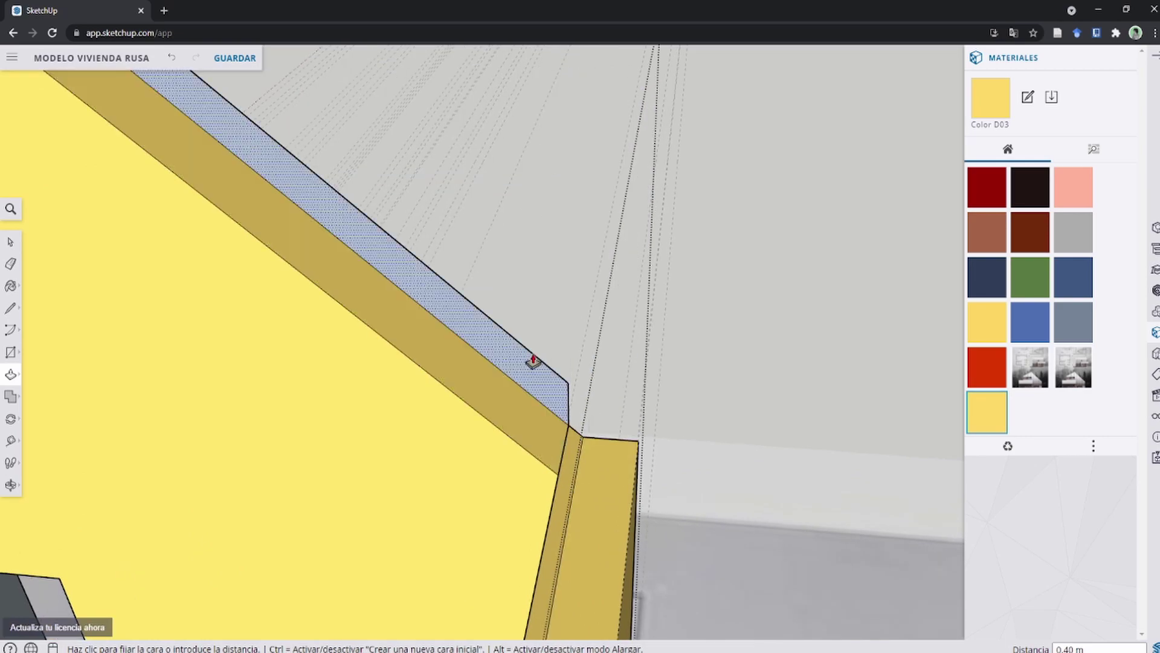
scroll(435, 267, down, 3)
middle_drag(435, 267, 421, 272)
scroll(405, 270, up, 3)
scroll(405, 271, down, 3)
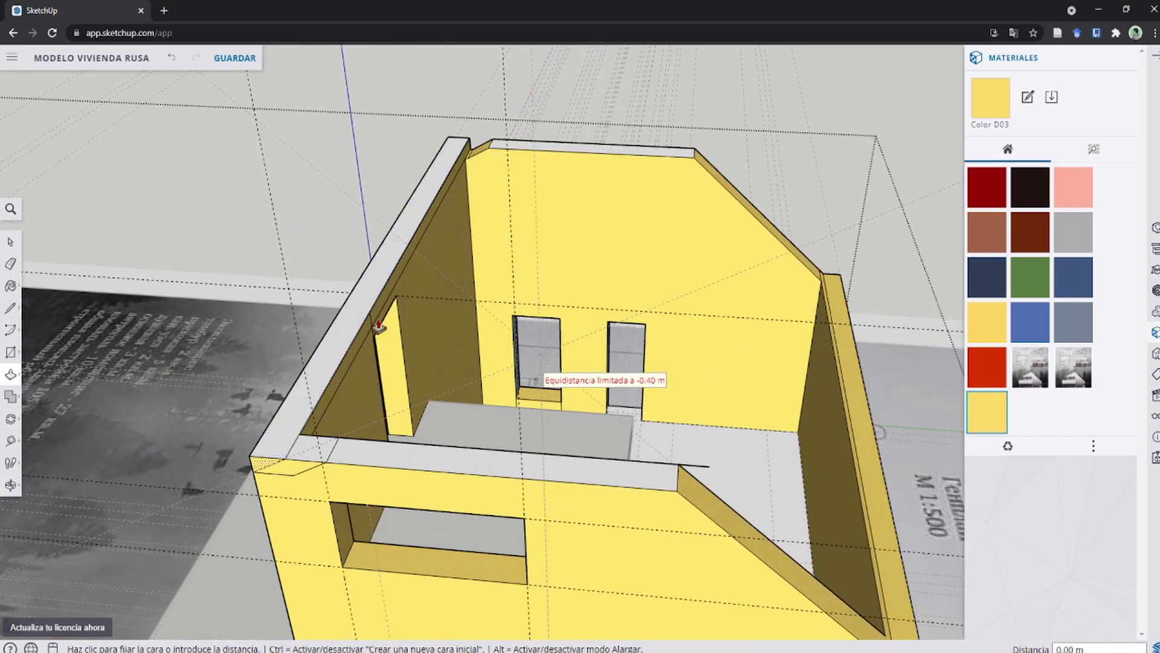
scroll(293, 479, up, 2)
scroll(317, 435, up, 1)
Cancel the corner-face push and orbit around to another side of the house.
scroll(317, 435, down, 1)
click(317, 435)
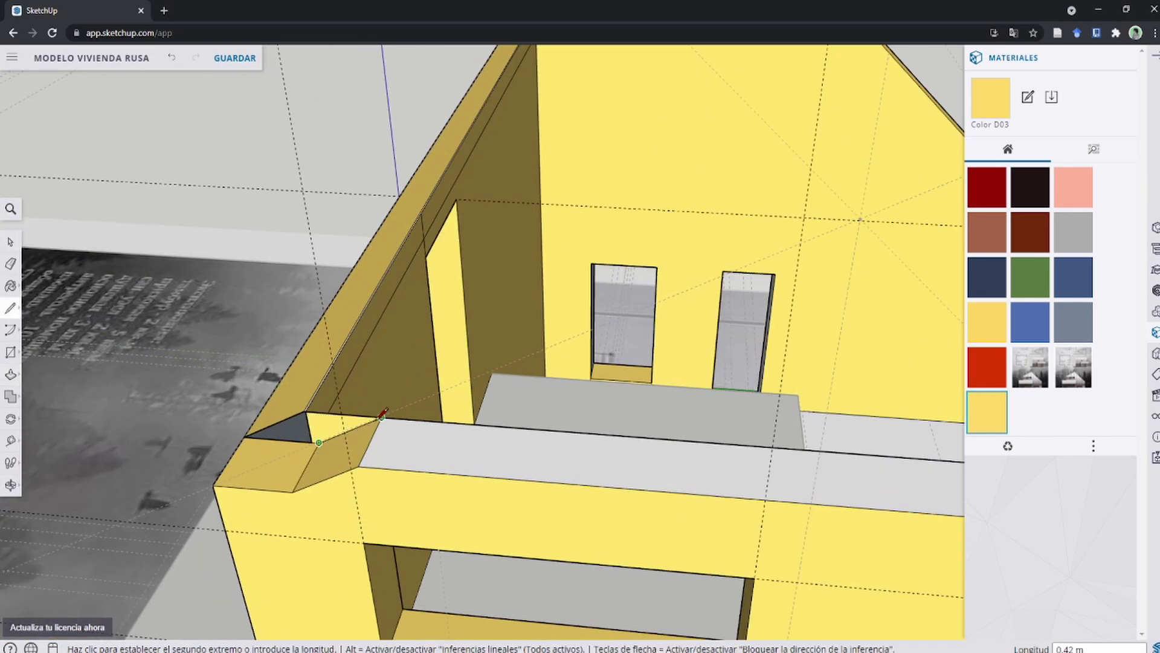
middle_drag(311, 427, 622, 354)
scroll(454, 197, up, 2)
key(e)
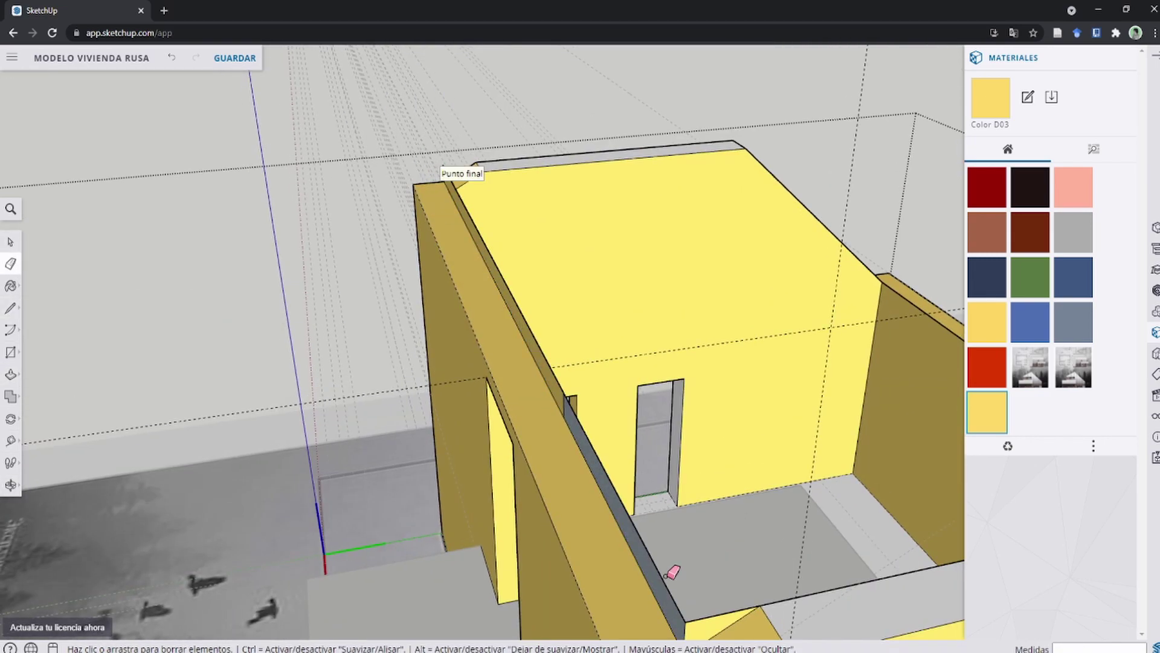
scroll(550, 366, up, 3)
mouse_move(583, 365)
middle_down()
mouse_move(549, 156)
mouse_move(596, 259)
mouse_move(658, 308)
mouse_move(668, 298)
middle_up()
scroll(516, 167, up, 3)
scroll(516, 167, down, 5)
scroll(596, 259, up, 3)
scroll(667, 298, up, 2)
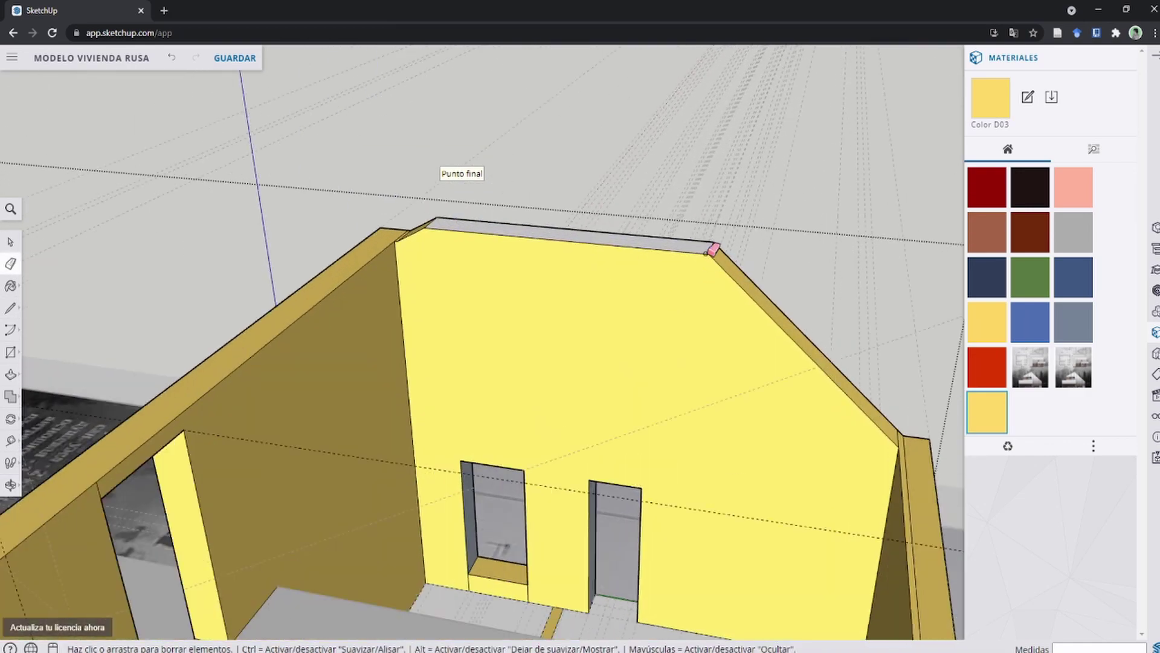
mouse_move(500, 194)
middle_down()
mouse_move(731, 259)
mouse_move(531, 355)
mouse_move(97, 290)
mouse_move(355, 368)
middle_up()
Place a Tape Measure guide 0.42 m along the wall top.
key(t)
scroll(360, 402, up, 1)
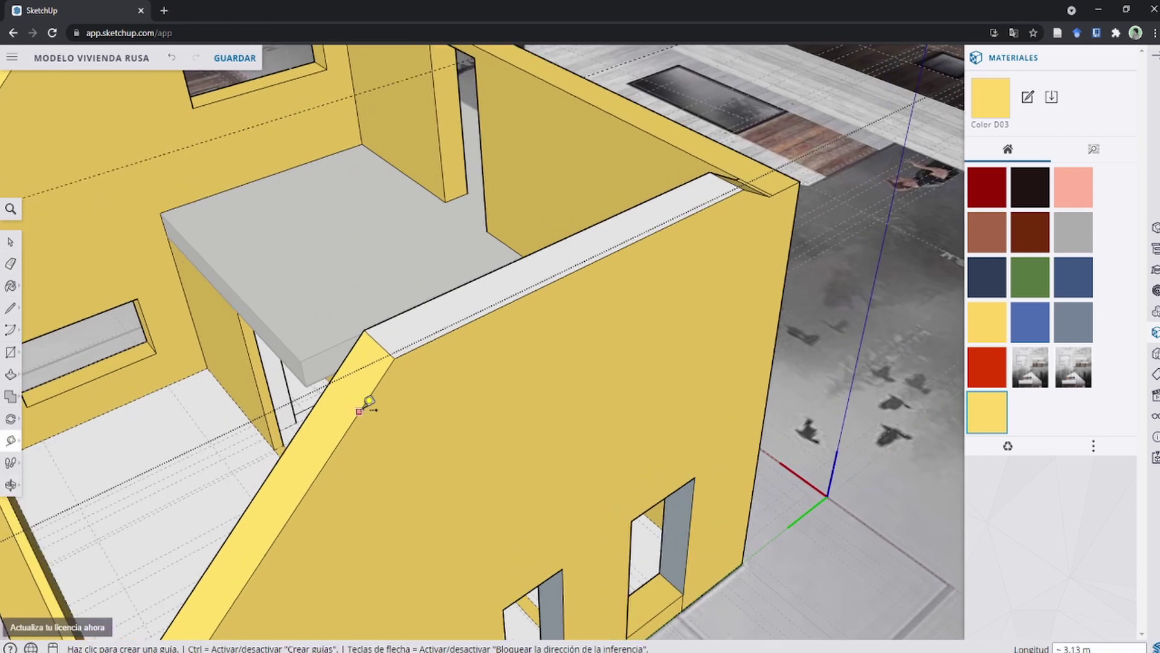
scroll(371, 399, up, 1)
click(368, 397)
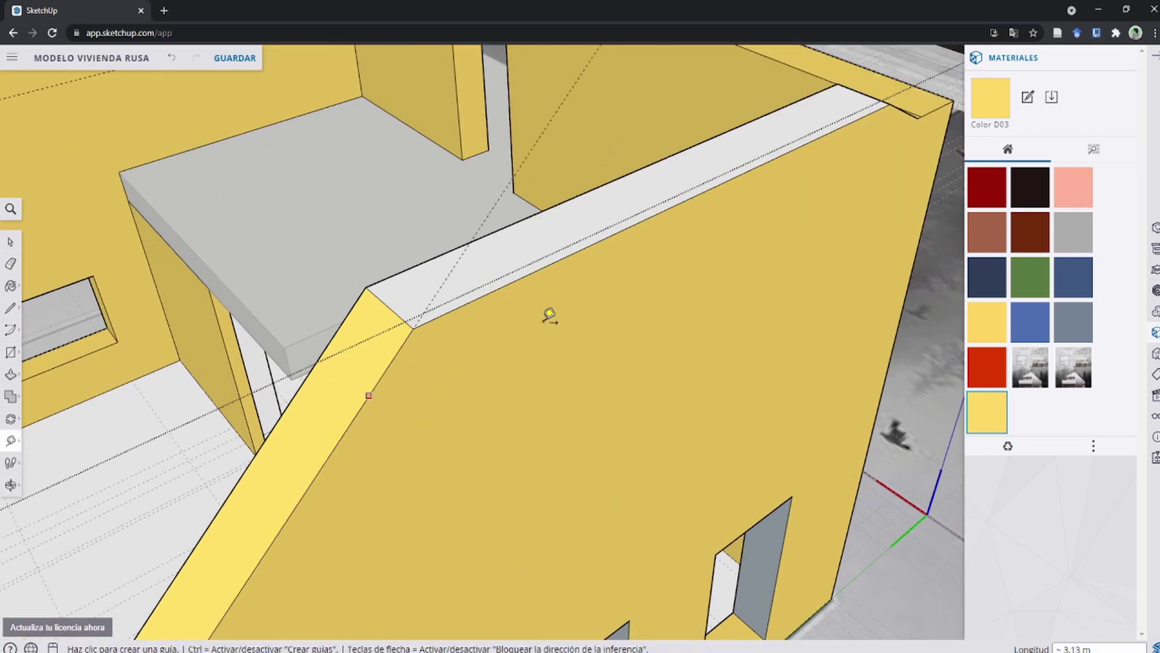
middle_drag(454, 413, 466, 324)
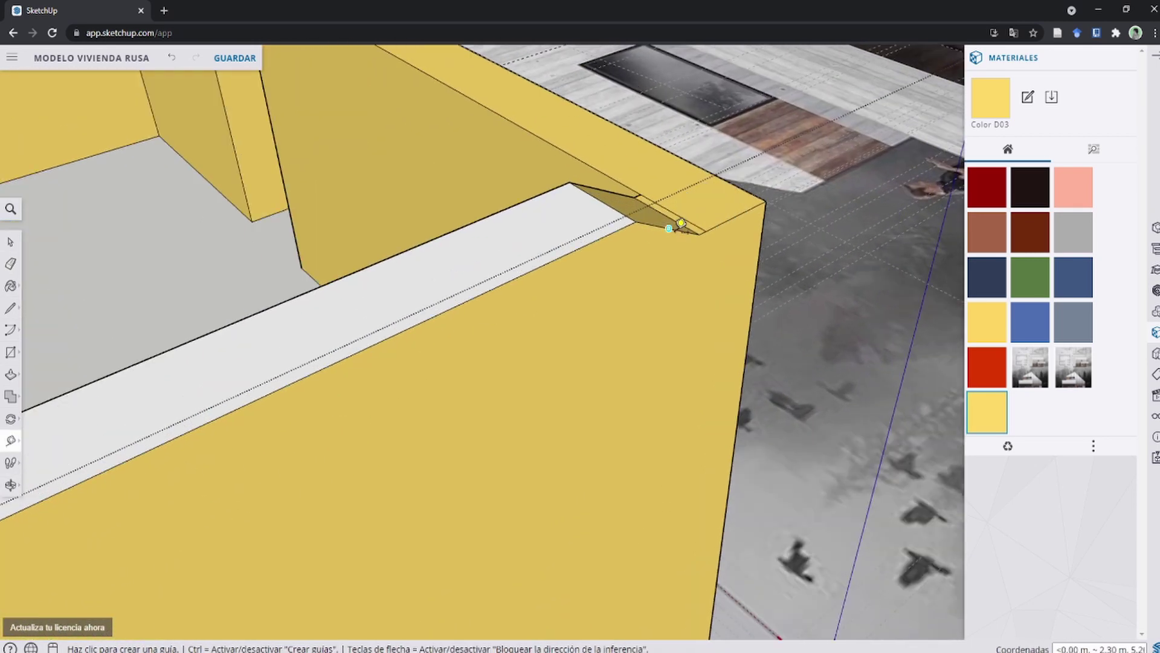
click(679, 229)
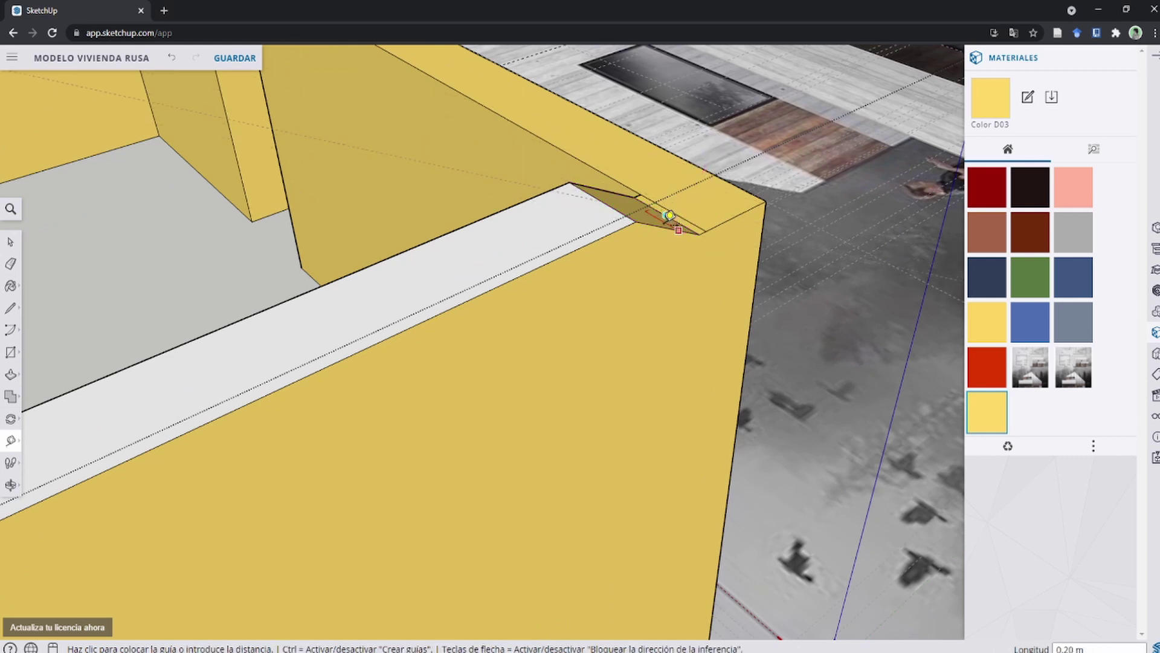
click(663, 206)
scroll(659, 218, down, 3)
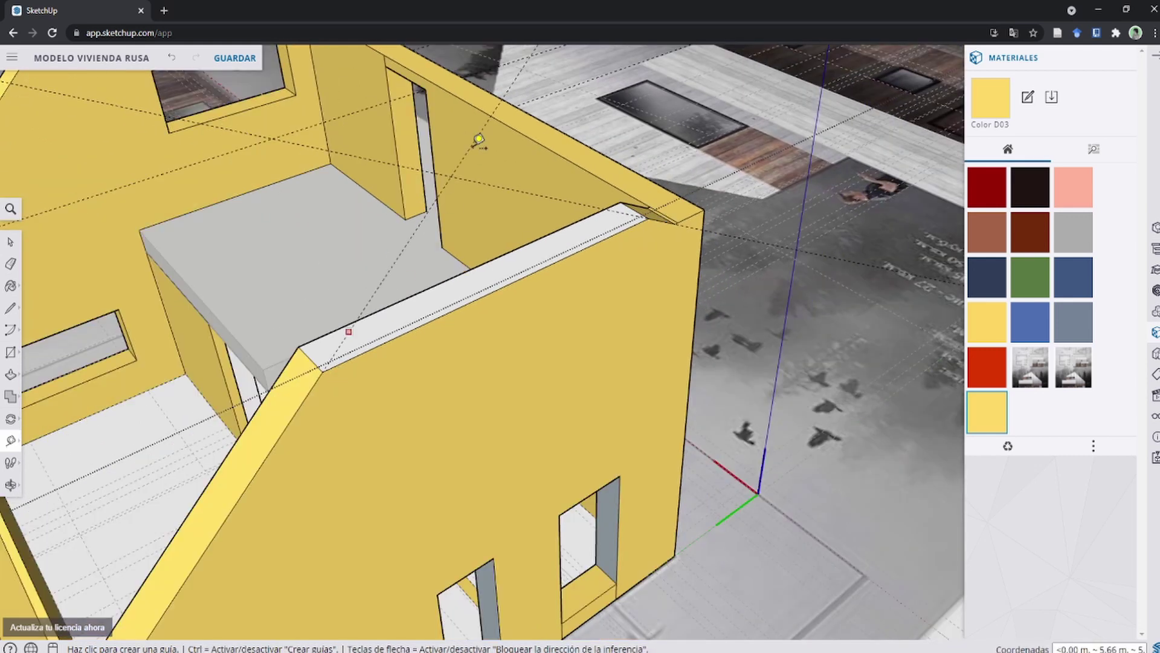
Draw lines from the wall-top corner to the top vertex, closing a triangle on the wall.
key(l)
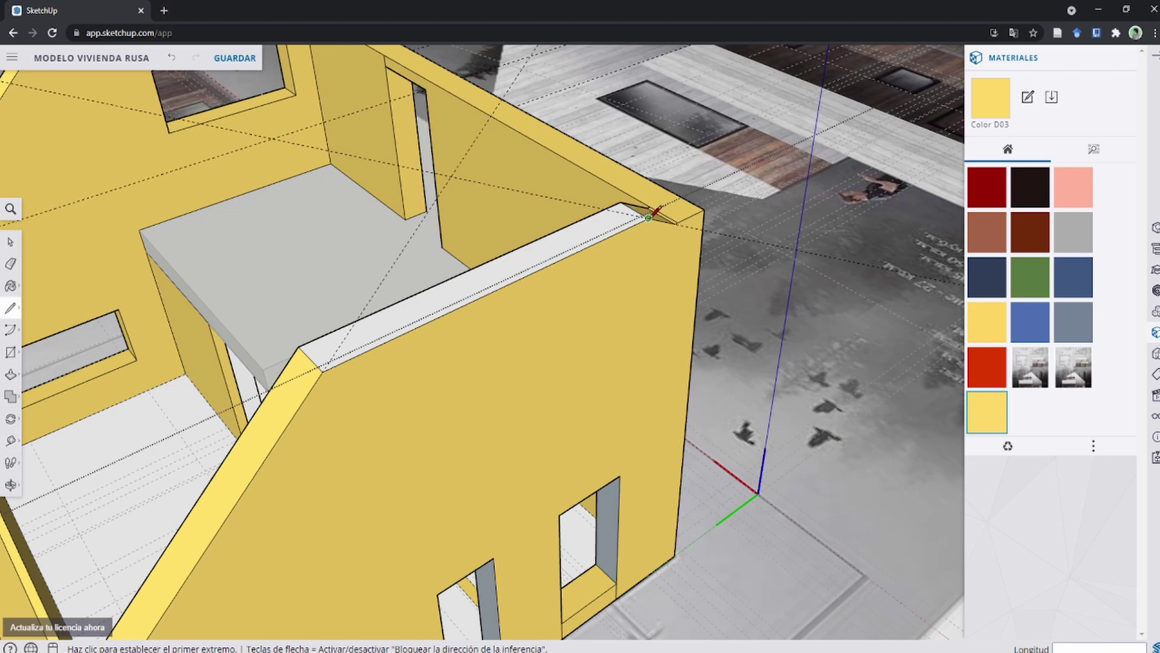
click(649, 217)
click(450, 178)
click(325, 366)
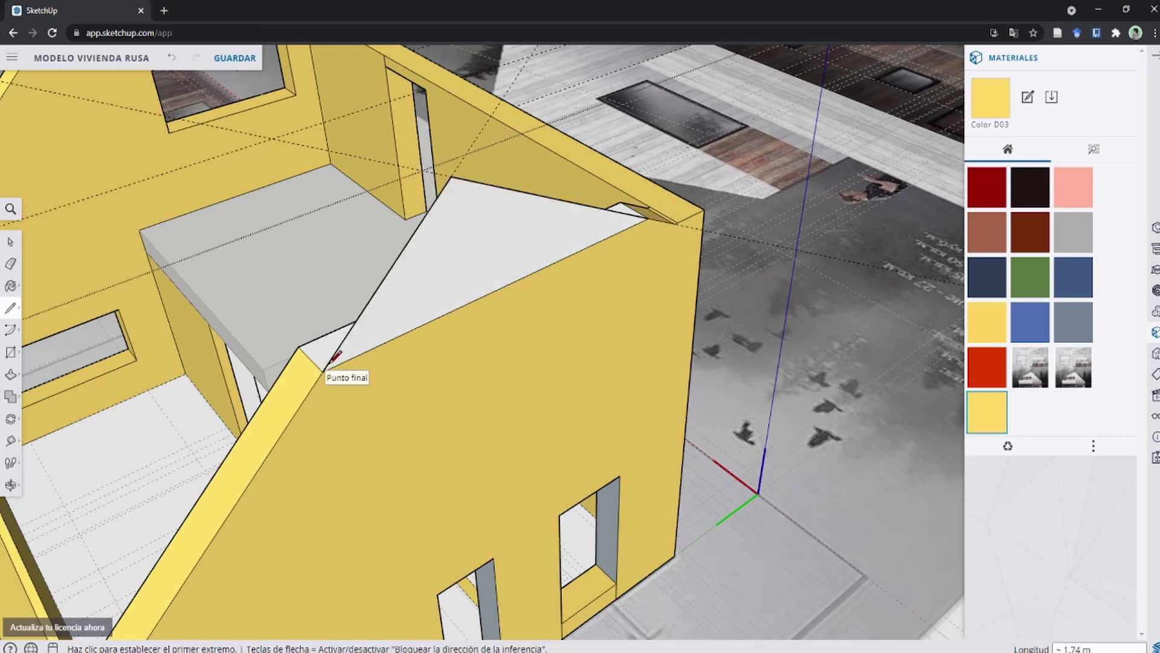
key(e)
mouse_move(311, 344)
middle_down()
mouse_move(376, 355)
mouse_move(354, 384)
mouse_move(445, 332)
mouse_move(557, 363)
mouse_move(685, 338)
middle_up()
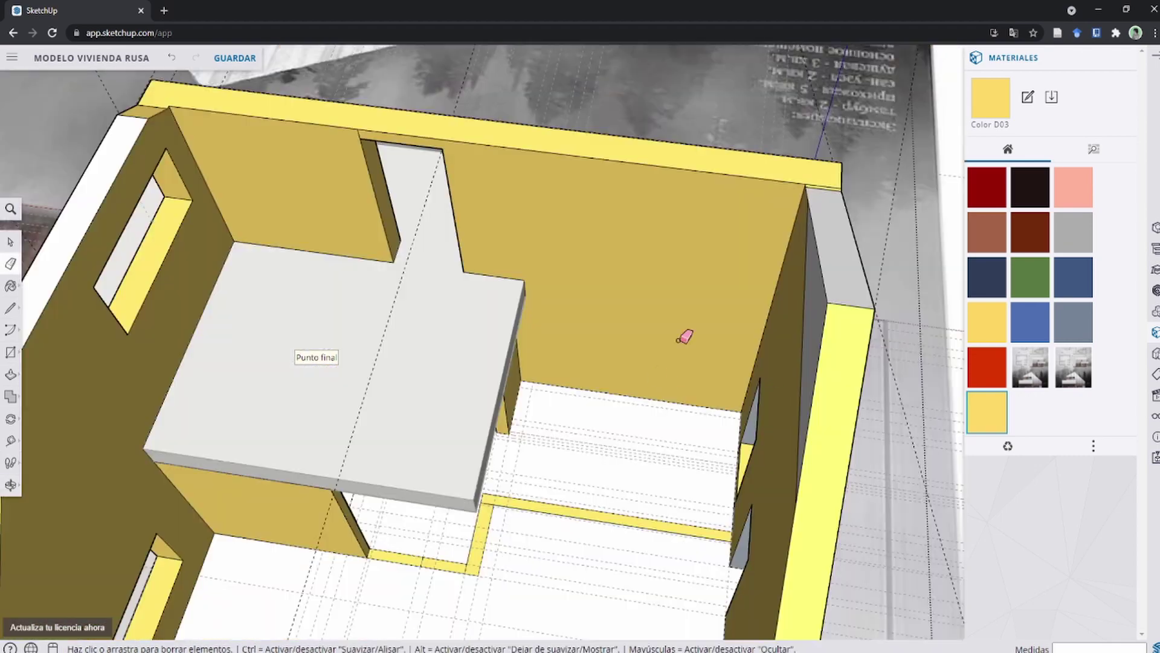
scroll(811, 312, down, 5)
On the other front wall, draw a line closing a triangle into a face.
key(t)
middle_drag(780, 339, 605, 393)
scroll(575, 422, up, 5)
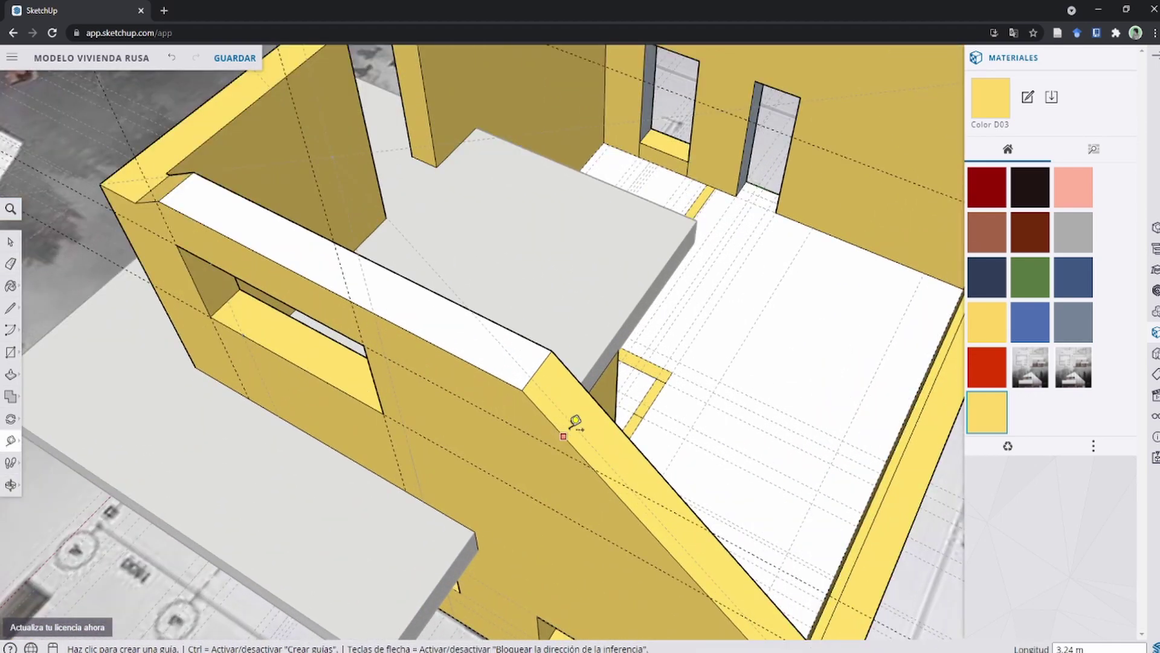
mouse_move(472, 377)
middle_down()
mouse_move(455, 262)
mouse_move(382, 424)
middle_up()
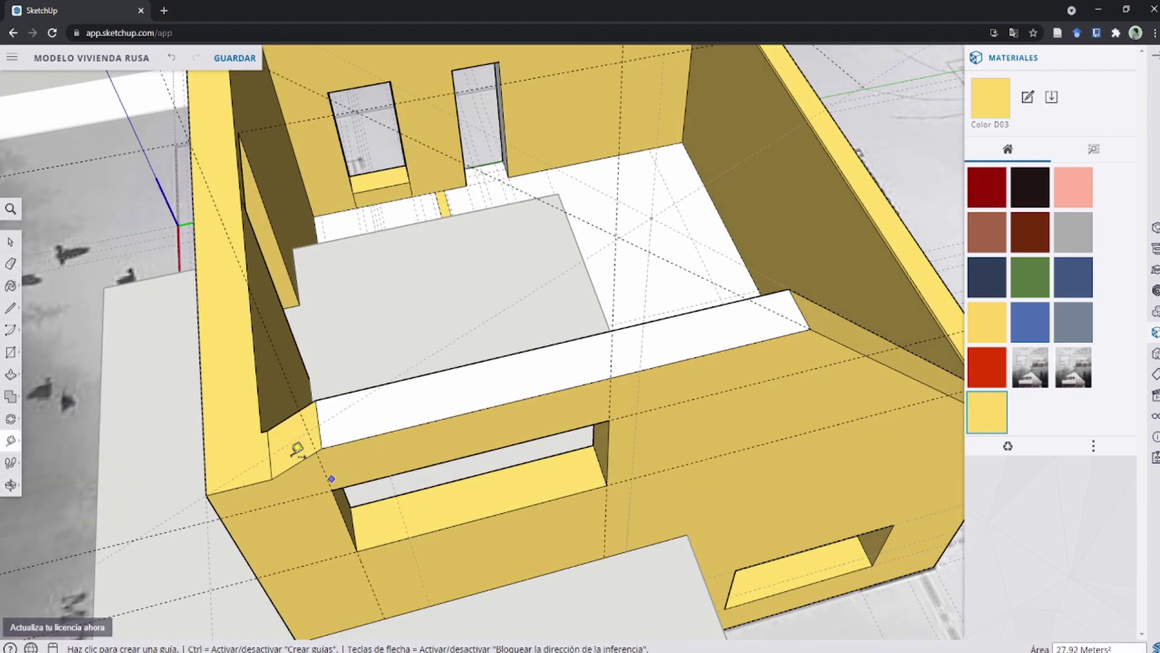
key(l)
click(322, 448)
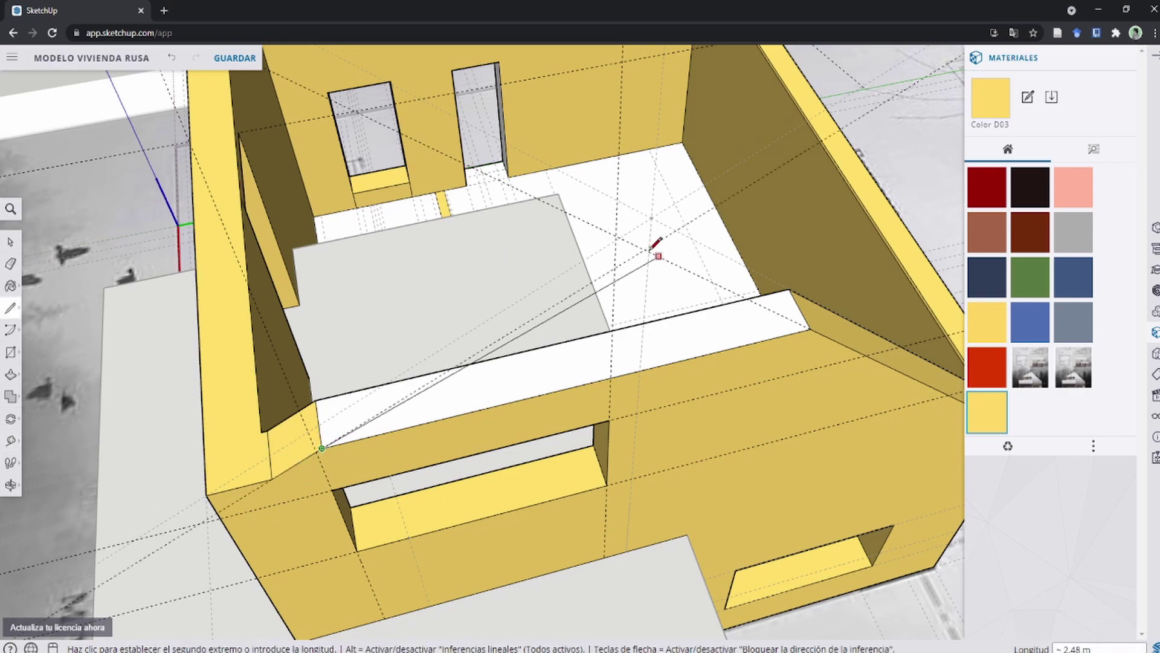
click(804, 325)
Push/Pull the triangle across the wall top to cut the sloped peak.
key(p)
drag(767, 337, 791, 293)
key(e)
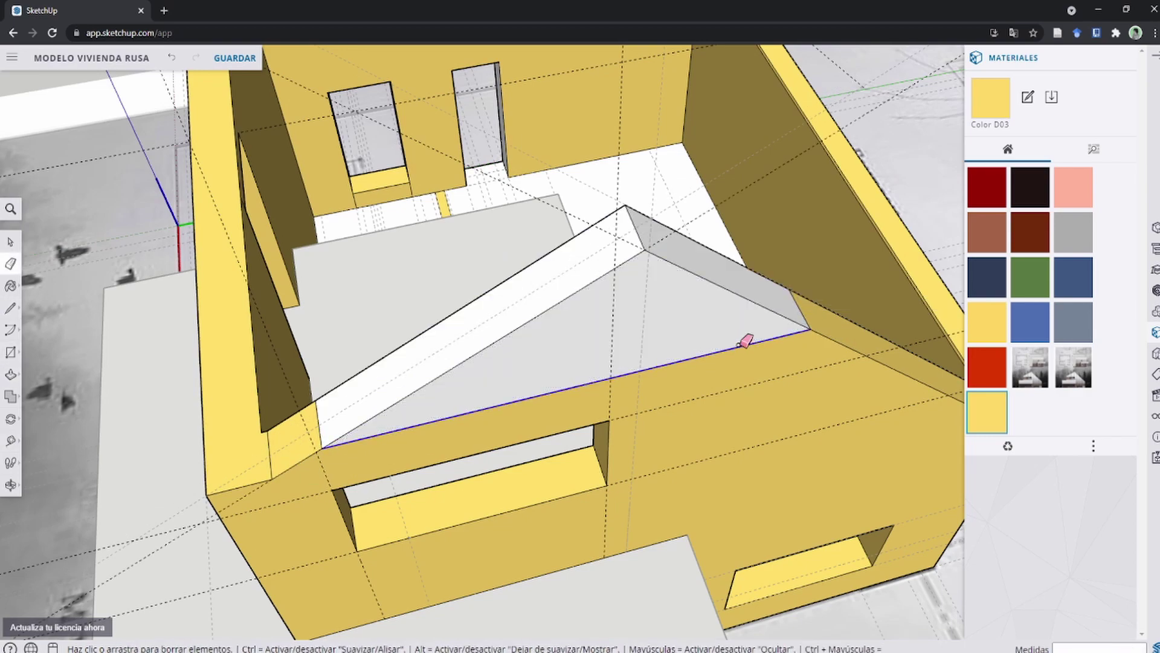
key(b)
scroll(692, 421, down, 10)
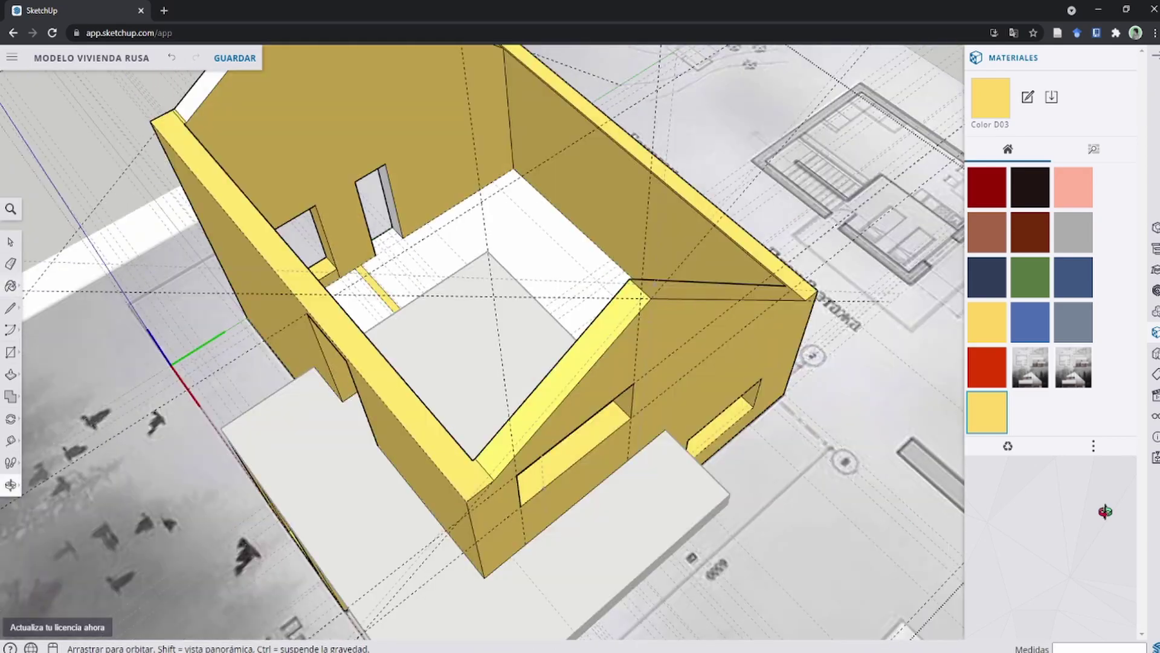
mouse_move(692, 422)
middle_down()
mouse_move(483, 387)
mouse_move(501, 342)
mouse_move(518, 156)
middle_up()
Unhide all objects with 'Mostrar todo' to bring the grey gable roof back.
scroll(473, 394, up, 5)
key(space)
scroll(501, 341, down, 10)
scroll(501, 342, up, 3)
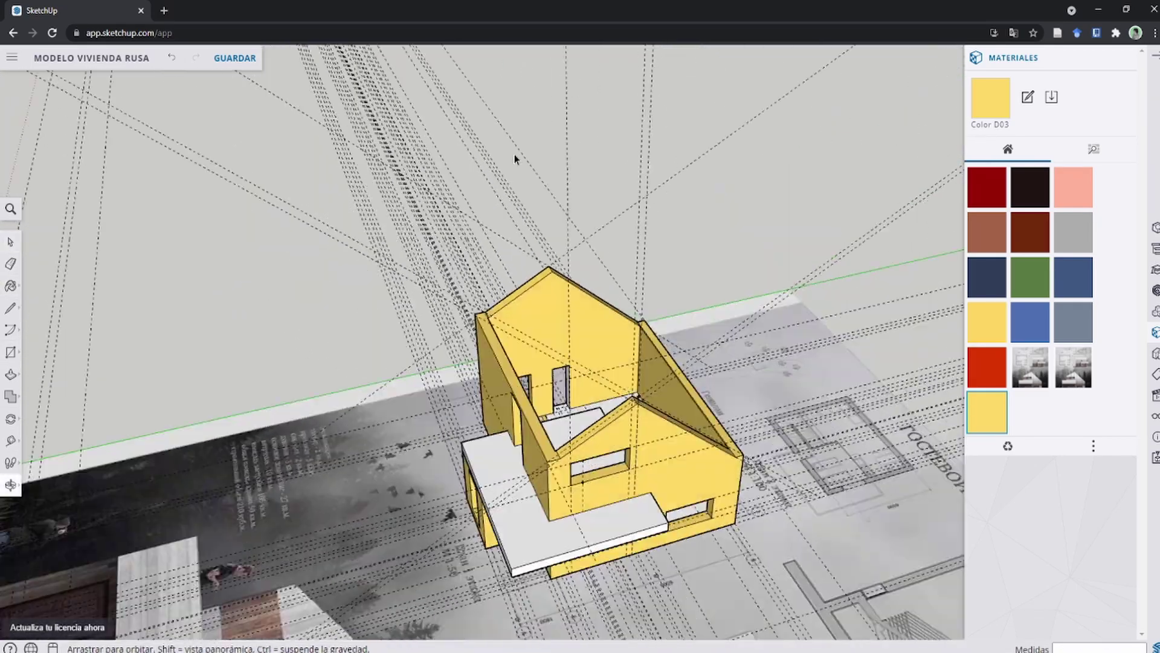
mouse_move(694, 114)
middle_down()
mouse_move(565, 259)
mouse_move(567, 244)
mouse_move(531, 389)
mouse_move(561, 402)
middle_up()
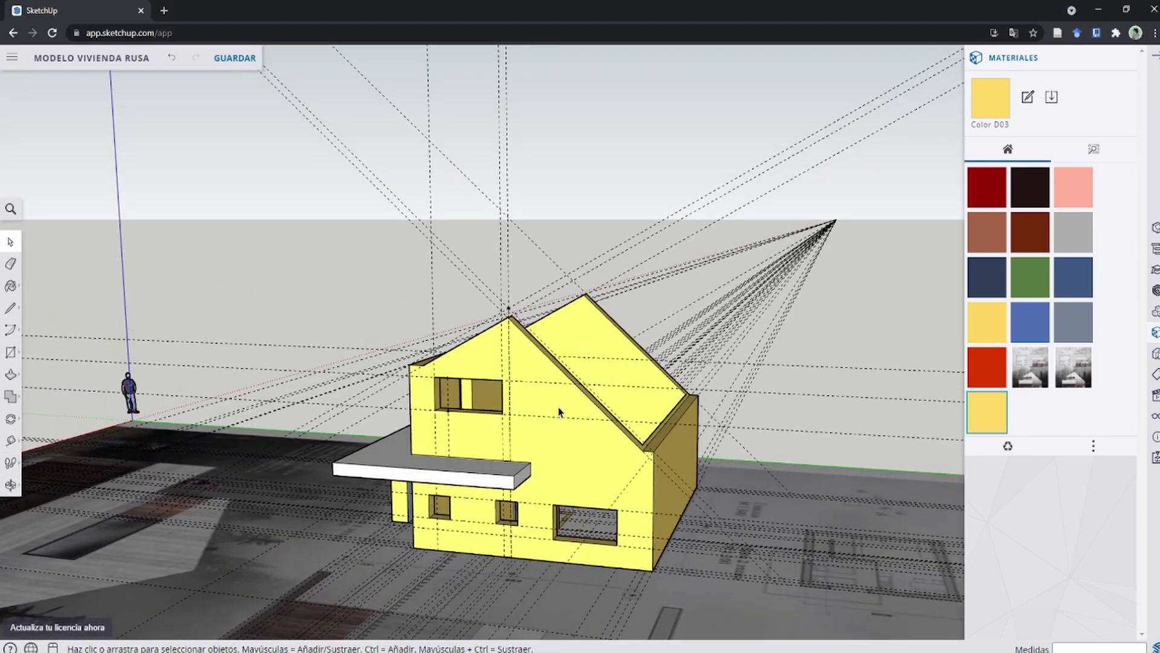
click(10, 209)
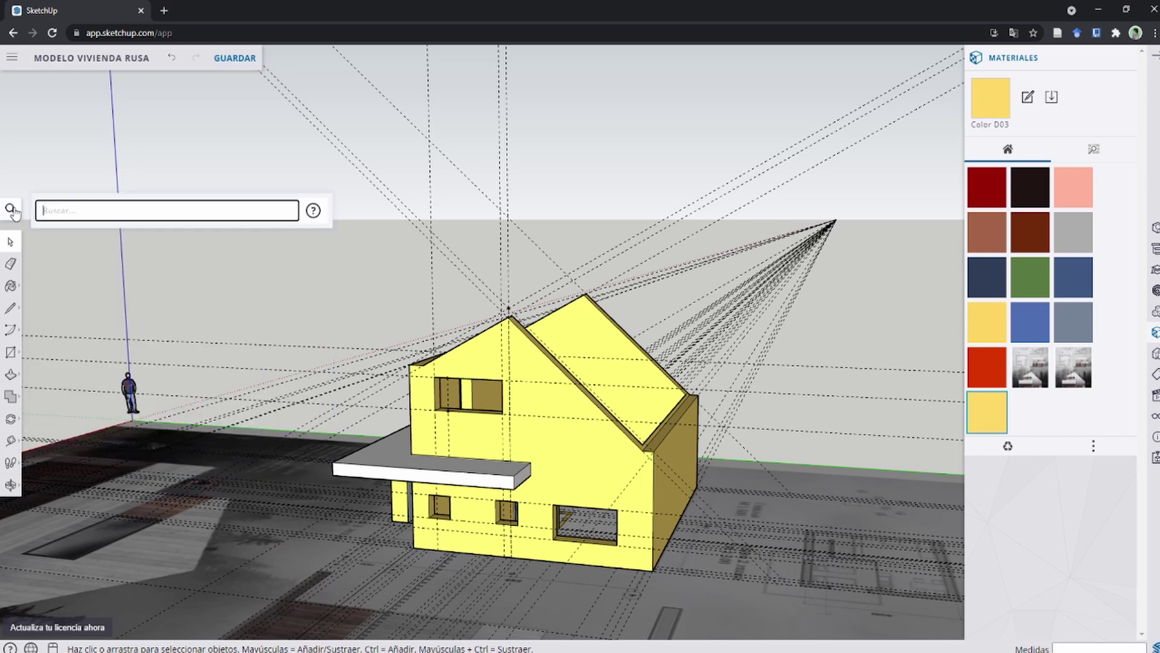
text(MOS)
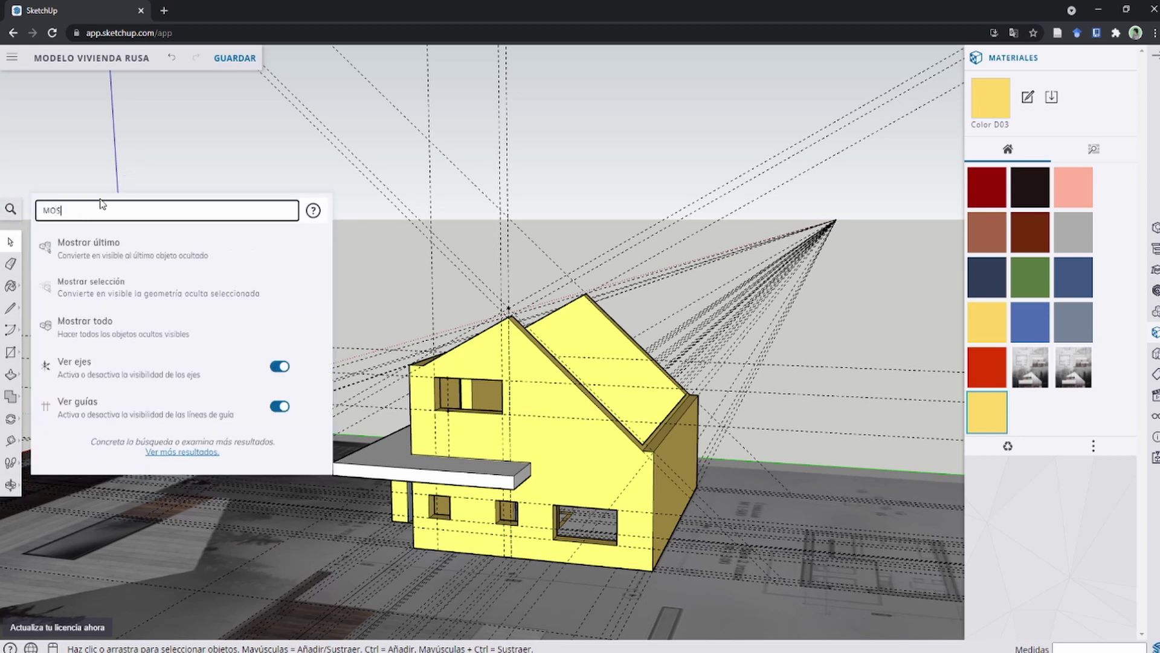
click(116, 253)
Edit the roof group and push its gable-end overhang back about 2 m.
scroll(623, 387, up, 2)
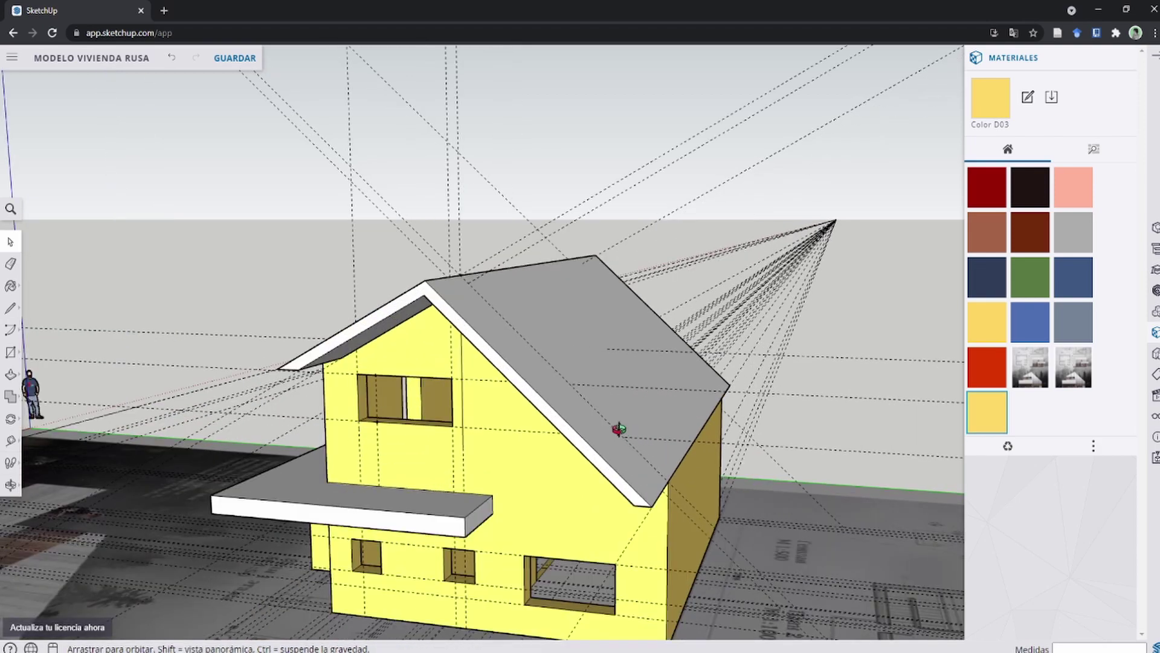
middle_drag(622, 427, 552, 362)
scroll(551, 363, up, 2)
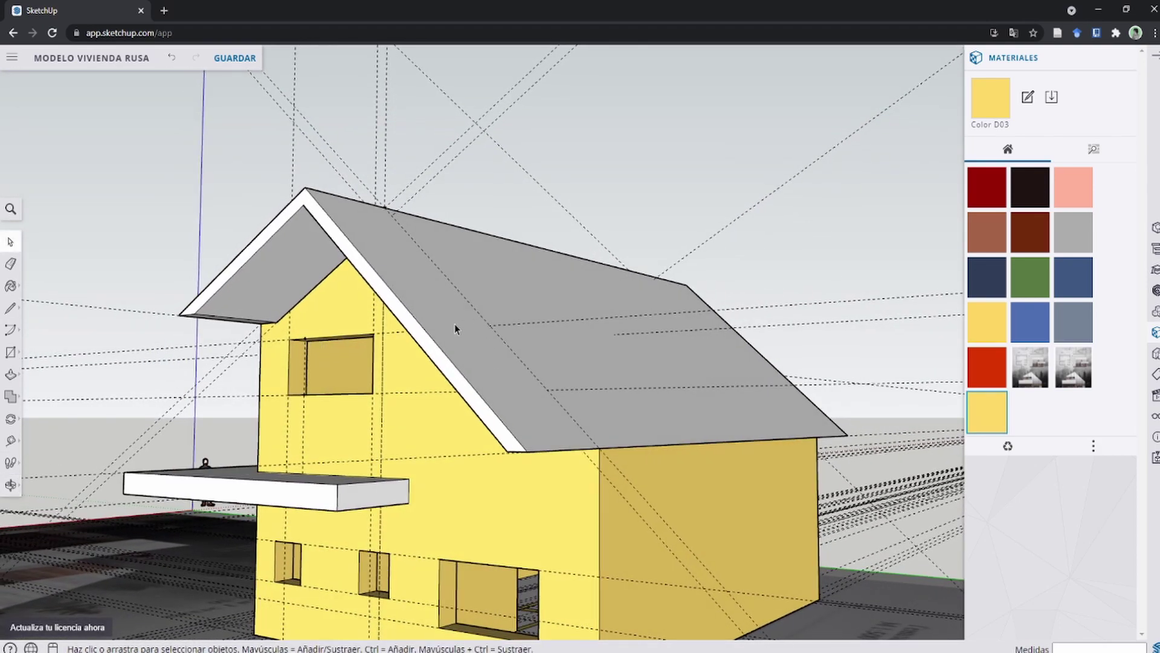
double_click(454, 324)
click(445, 328)
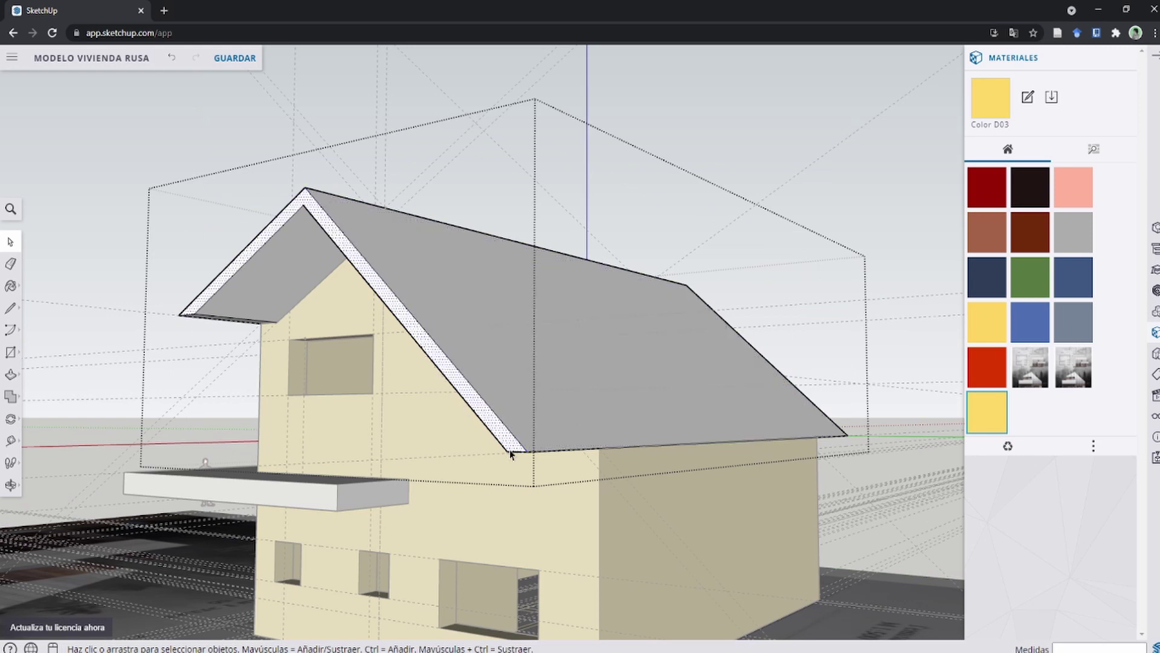
key(o)
mouse_move(556, 477)
mouse_down()
mouse_move(251, 506)
mouse_move(591, 459)
mouse_up()
key(p)
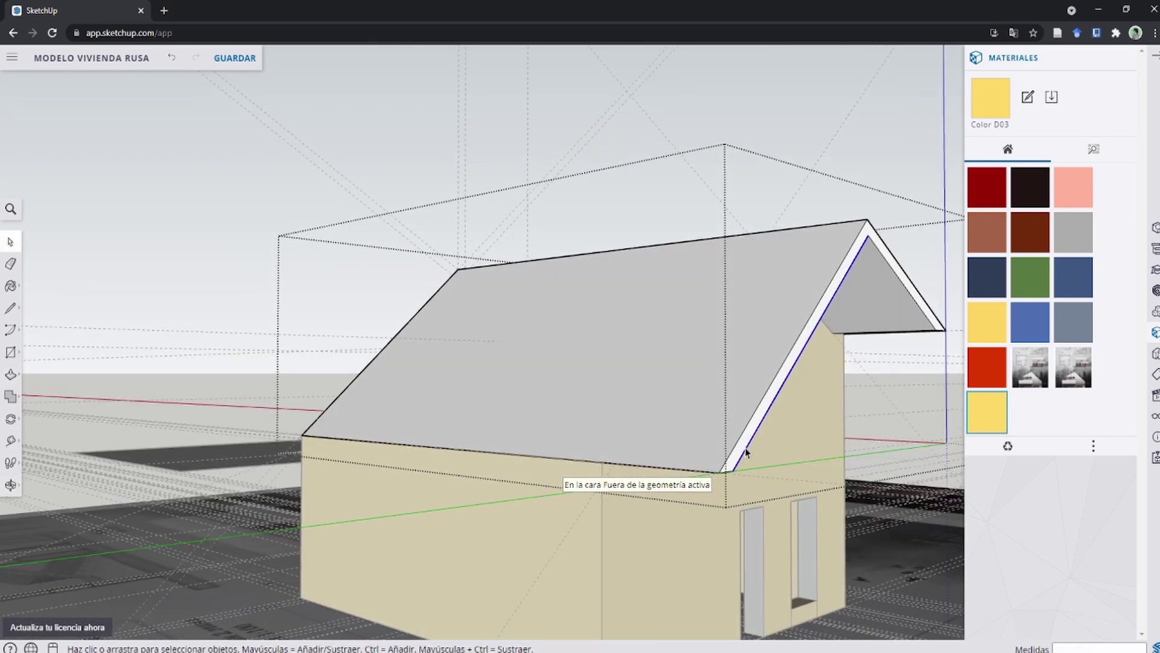
drag(745, 448, 610, 478)
Push the roof slab's end face back 0.47 m to shorten the overhang.
key(space)
scroll(605, 350, down, 5)
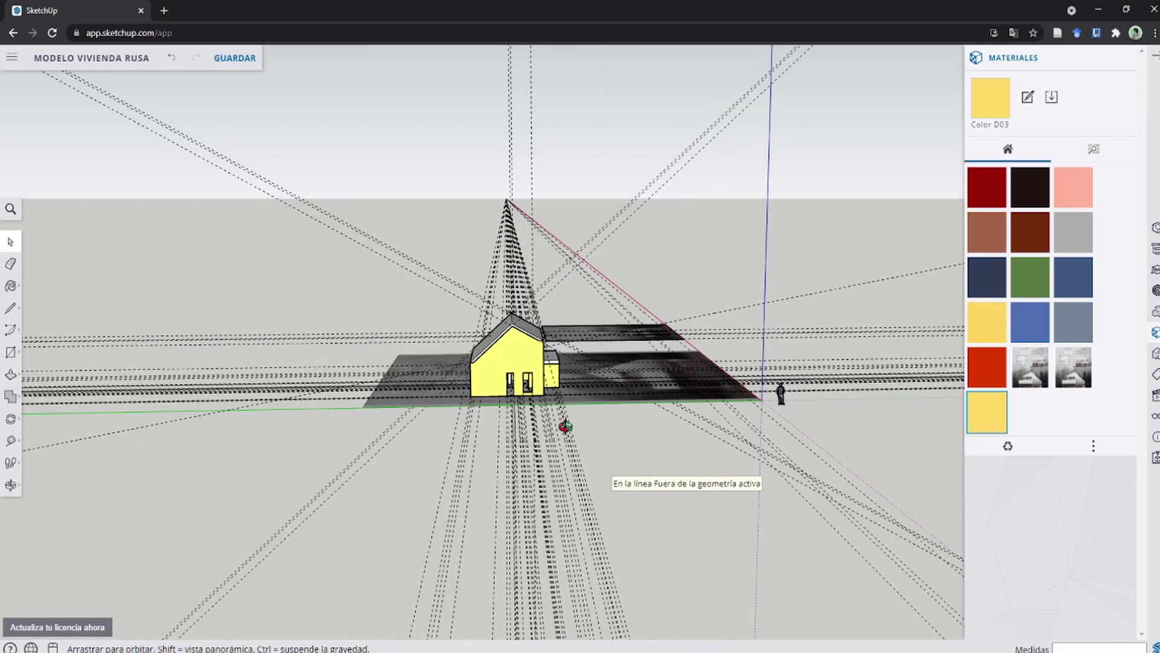
scroll(624, 334, up, 8)
scroll(643, 318, up, 3)
scroll(652, 321, up, 2)
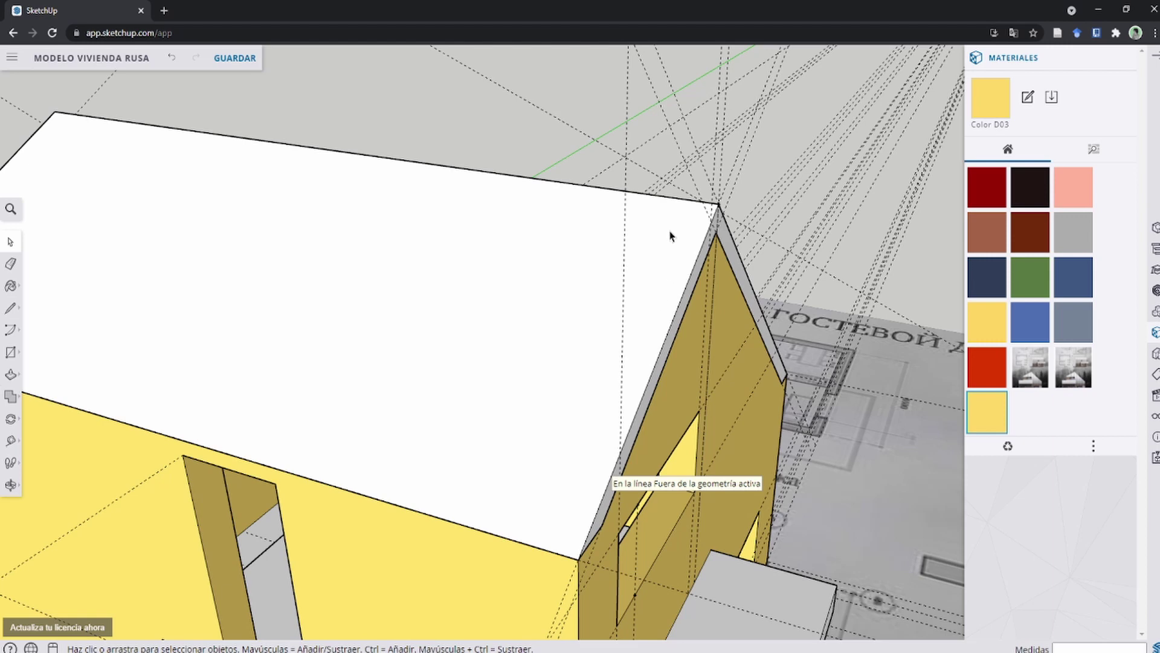
key(p)
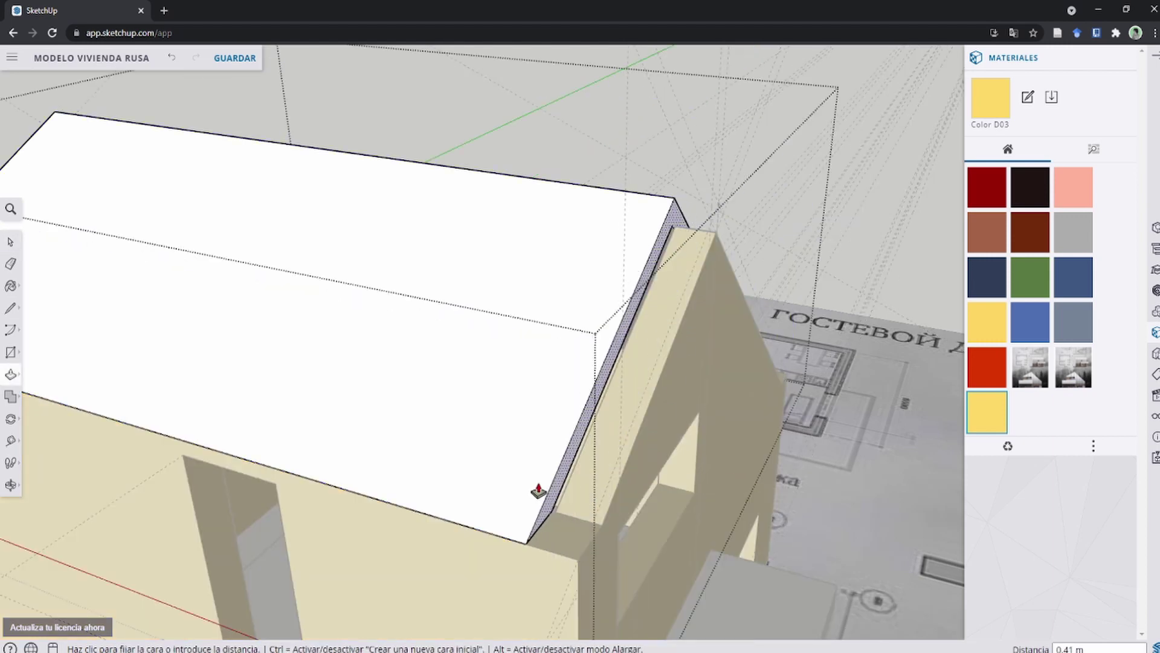
drag(623, 466, 558, 500)
scroll(575, 244, up, 3)
click(614, 254)
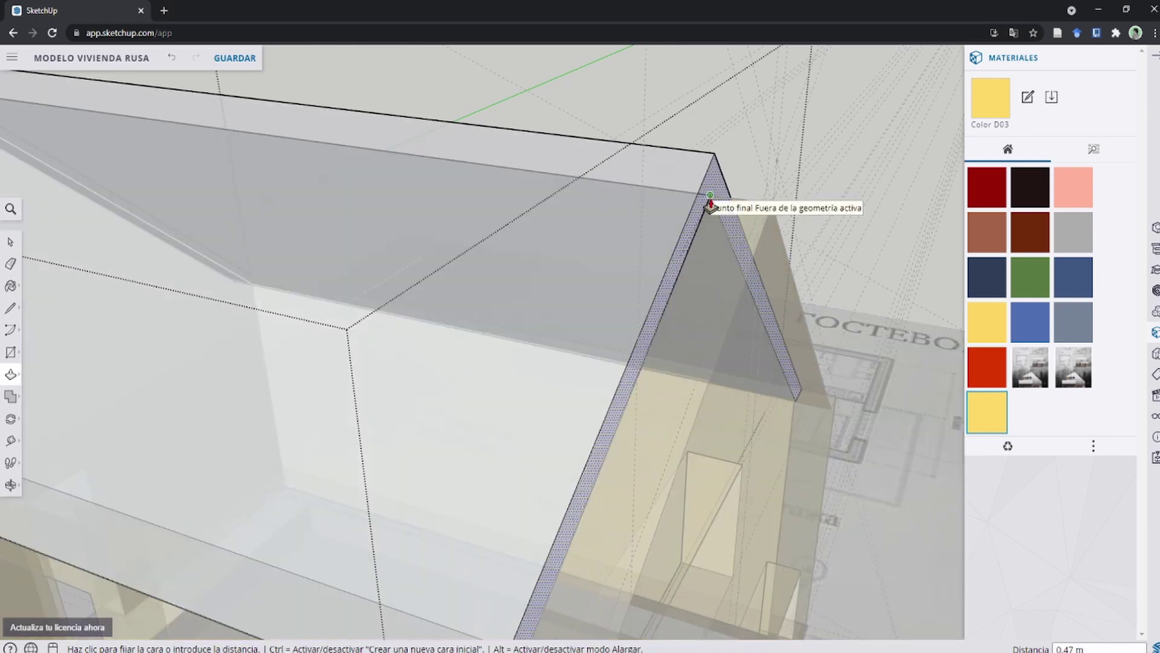
click(710, 205)
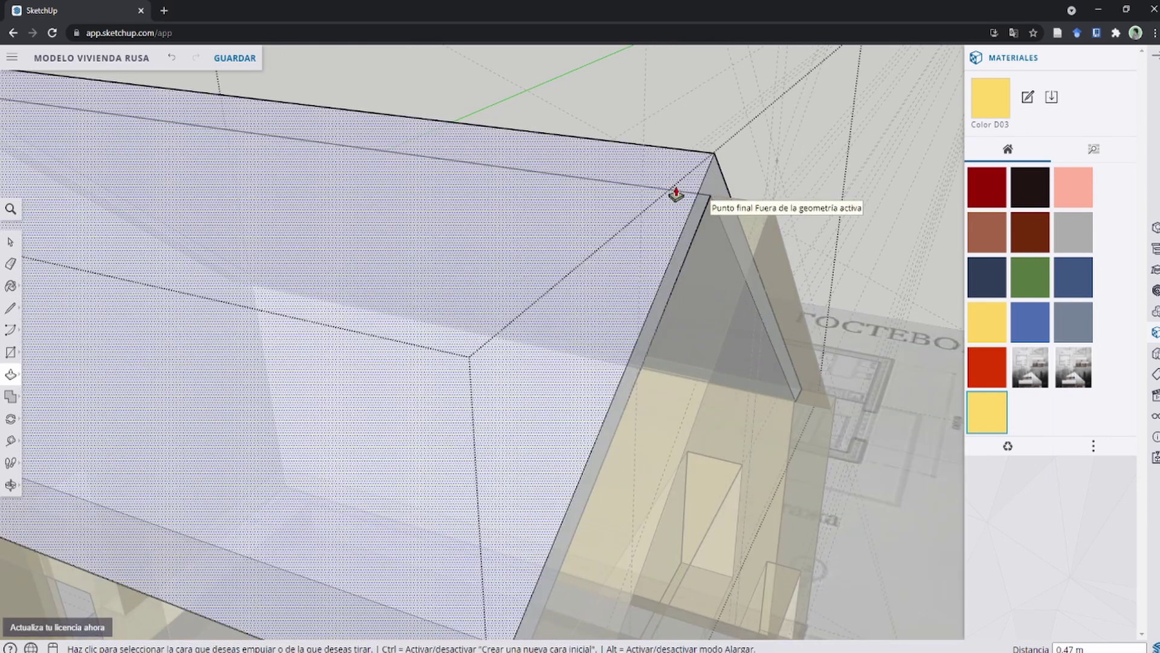
Orbit along the roof slope around to face the gable wall.
scroll(676, 189, down, 5)
mouse_move(492, 311)
middle_down()
mouse_move(382, 372)
mouse_move(340, 326)
middle_up()
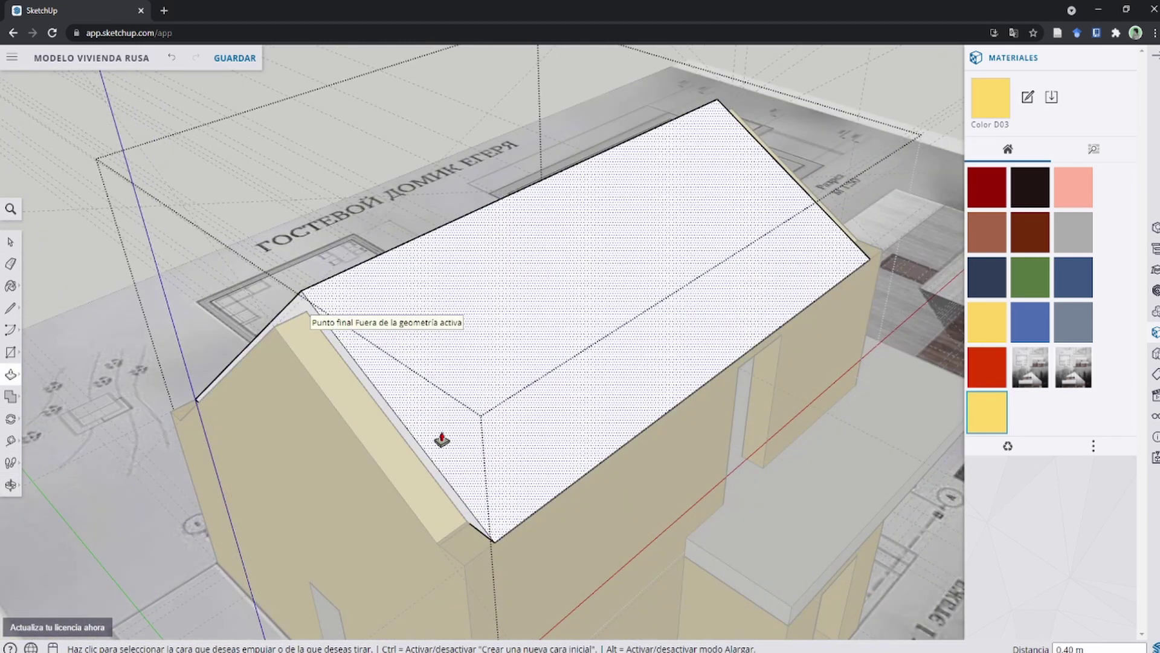
mouse_move(466, 490)
middle_down()
mouse_move(544, 334)
mouse_move(537, 355)
mouse_move(586, 322)
mouse_move(557, 368)
mouse_move(204, 444)
mouse_move(487, 414)
mouse_move(585, 440)
mouse_move(669, 332)
mouse_move(753, 274)
mouse_move(692, 246)
mouse_move(694, 259)
mouse_move(720, 216)
middle_up()
mouse_move(798, 238)
middle_down()
mouse_move(713, 363)
mouse_move(618, 340)
middle_up()
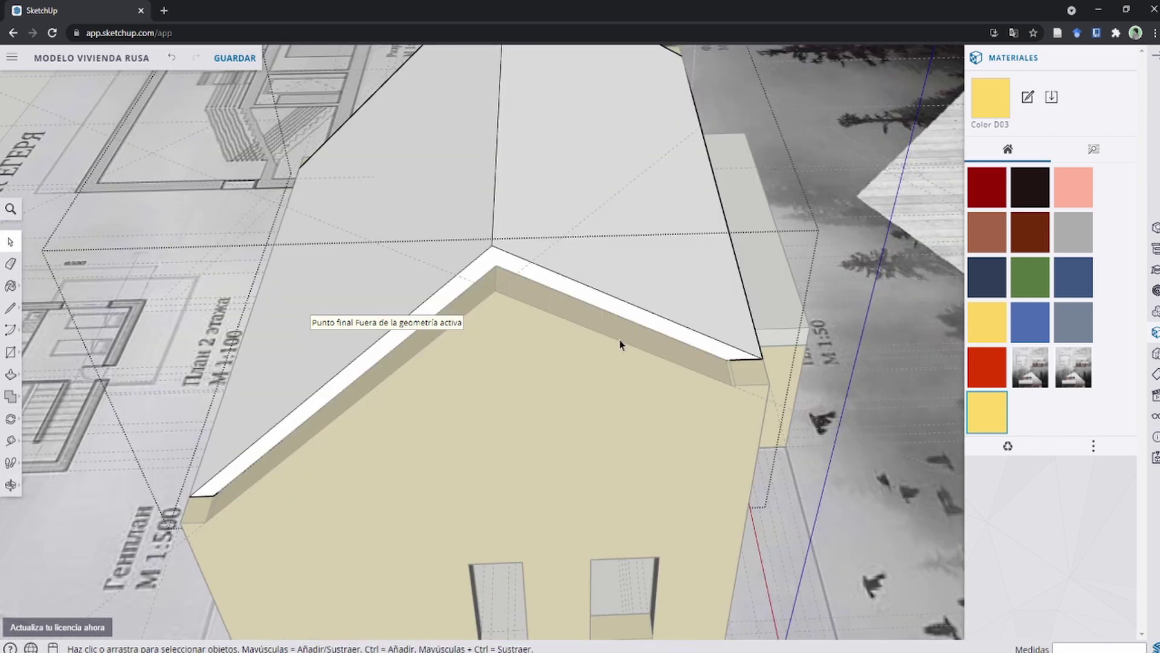
Draw lines across the gable wall top to split off the strip at the corner.
click(619, 340)
scroll(766, 383, up, 3)
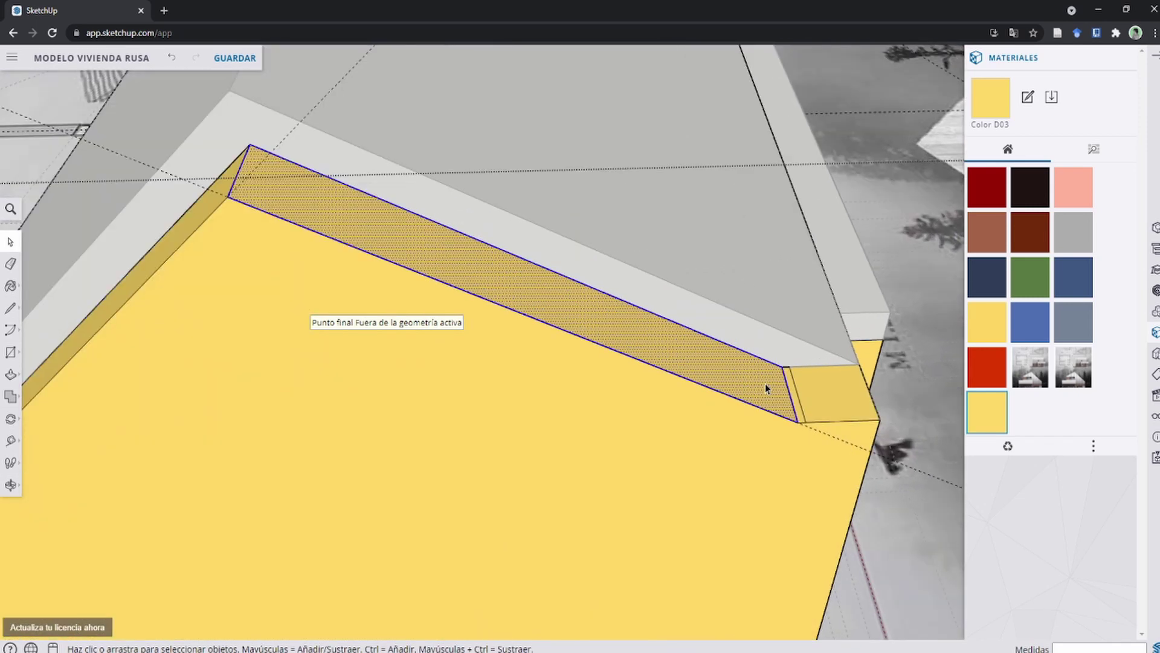
scroll(765, 383, up, 3)
key(l)
scroll(765, 383, up, 3)
scroll(714, 399, up, 1)
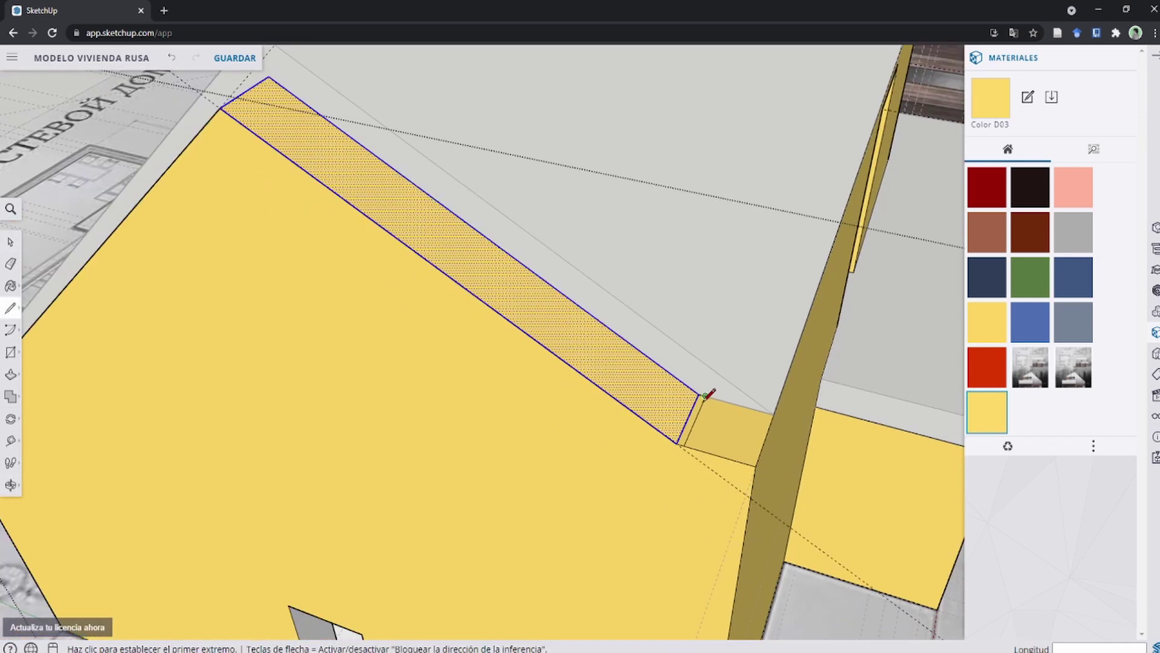
mouse_move(714, 393)
middle_down()
mouse_move(634, 461)
mouse_move(425, 251)
mouse_move(445, 521)
middle_up()
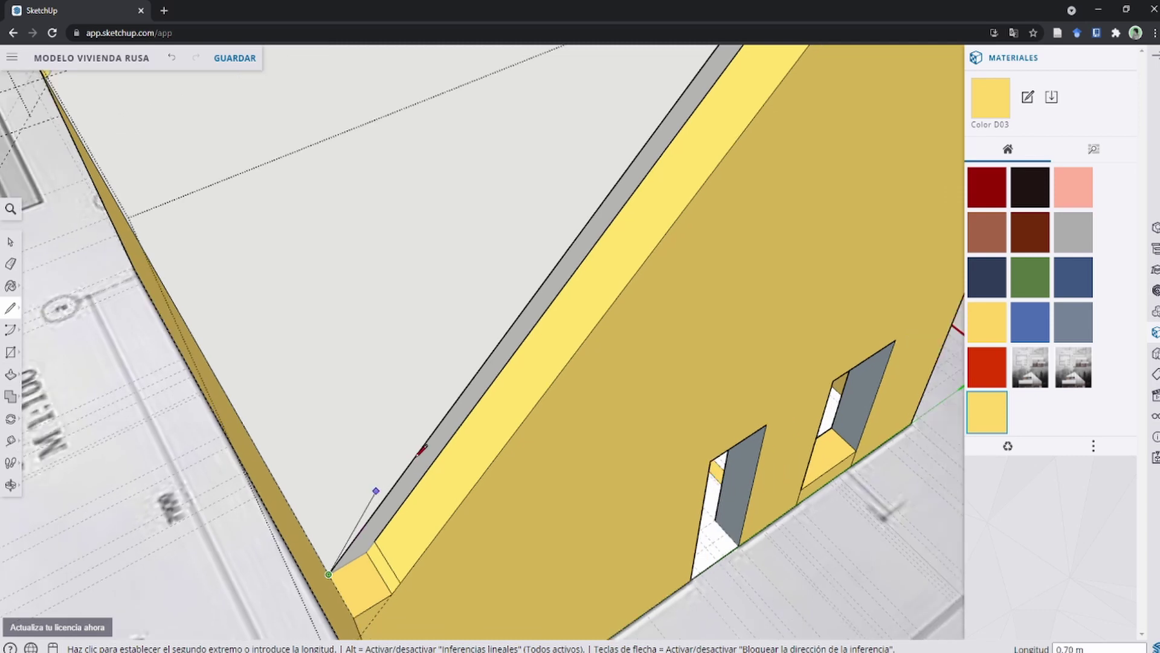
scroll(370, 501, up, 3)
click(314, 570)
scroll(362, 525, down, 3)
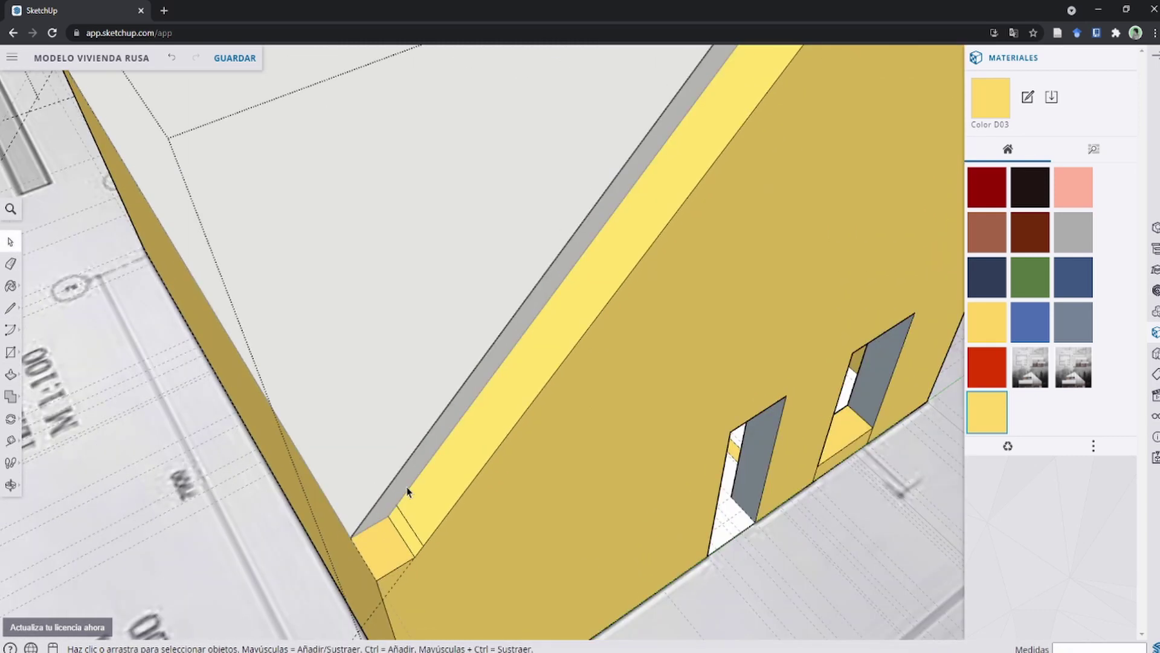
middle_drag(407, 492, 679, 269)
scroll(761, 248, up, 3)
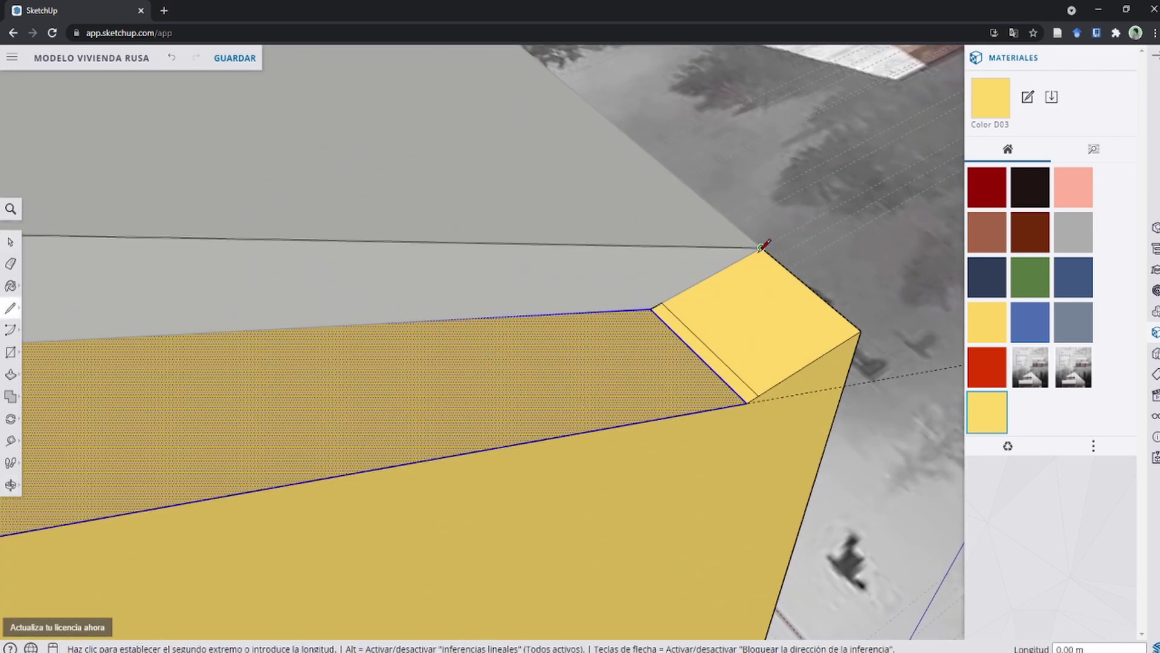
click(763, 245)
mouse_move(763, 245)
middle_down()
mouse_move(500, 324)
mouse_move(655, 345)
middle_up()
Push the split wall-top strip down so it sits beneath the roof.
key(space)
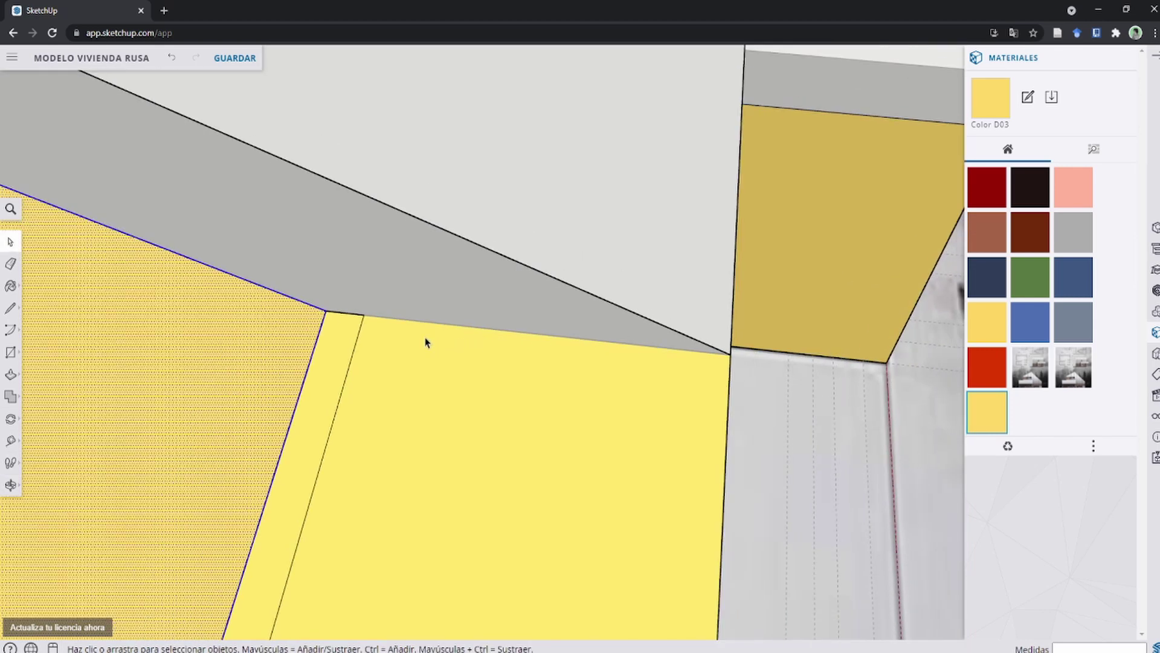
key(space)
middle_drag(377, 326, 487, 270)
mouse_move(621, 350)
middle_down()
mouse_move(540, 264)
mouse_move(410, 161)
mouse_move(467, 293)
mouse_move(582, 317)
middle_up()
scroll(582, 316, up, 2)
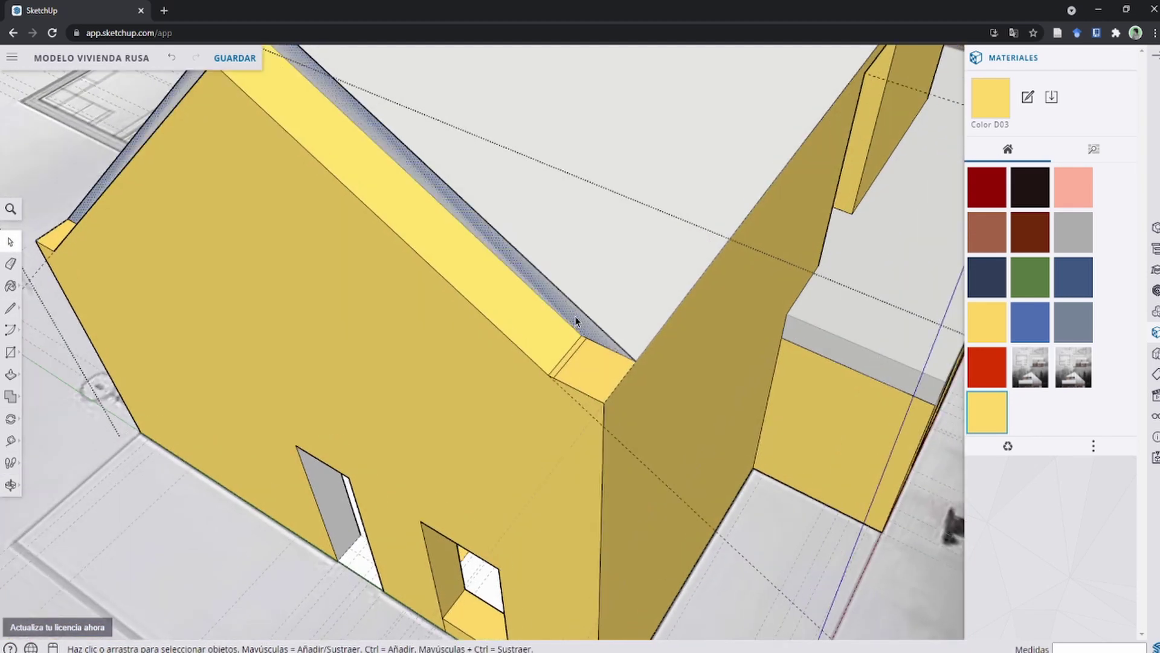
scroll(585, 326, up, 2)
key(p)
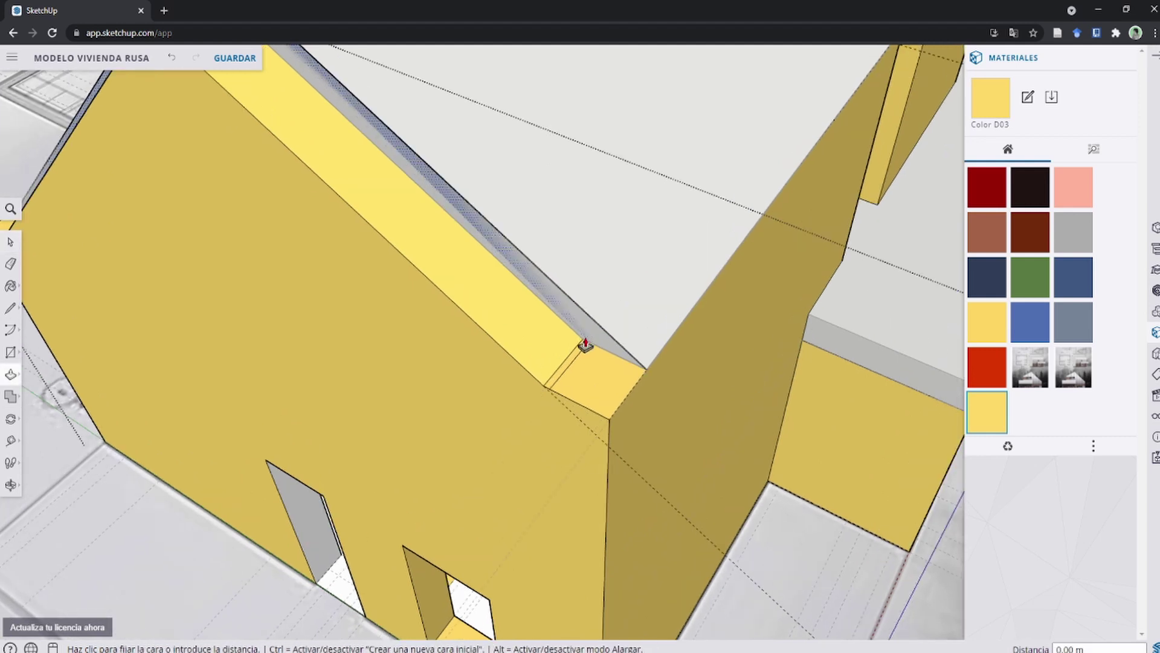
click(586, 339)
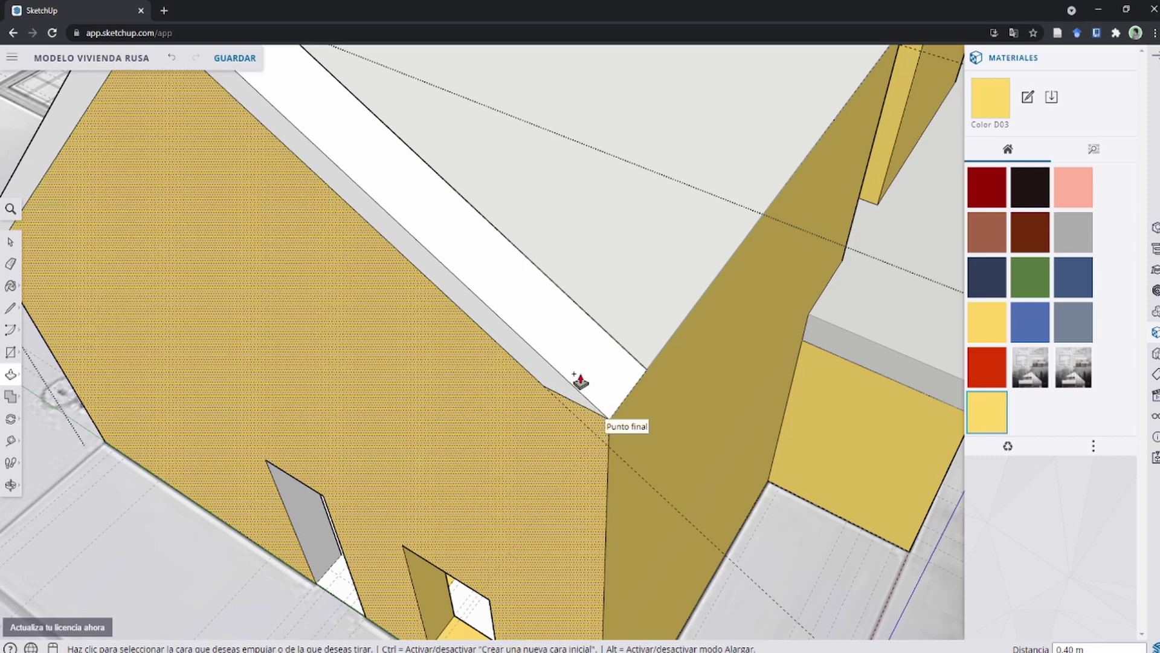
middle_drag(581, 381, 576, 197)
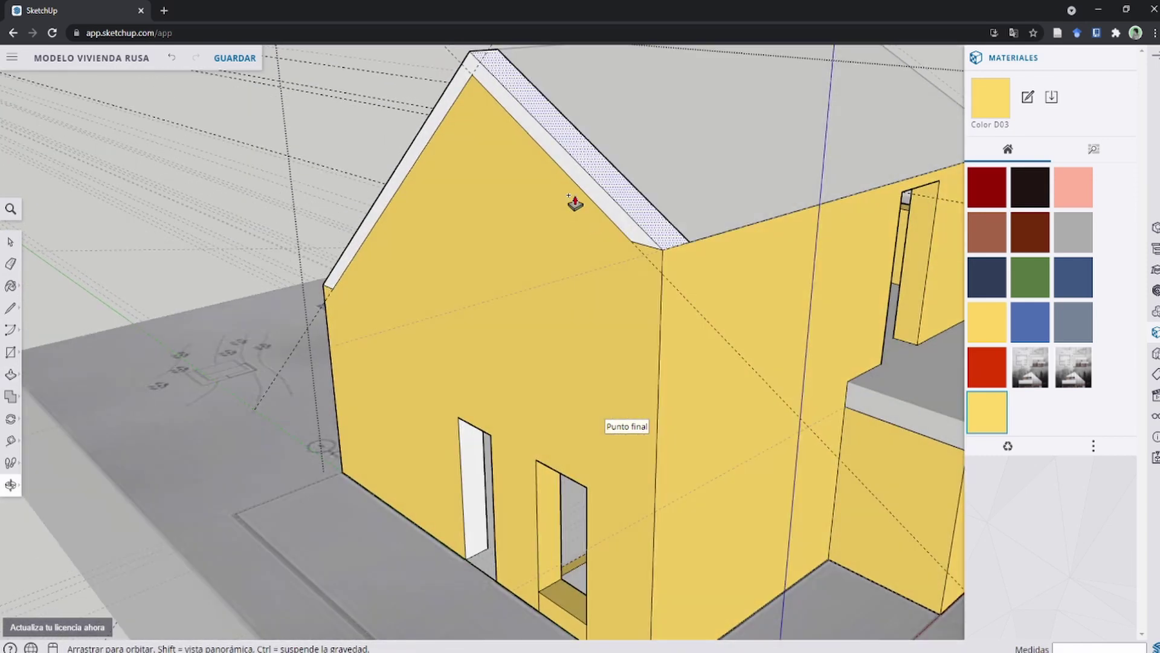
Erase the stray edges left on the wall top.
key(e)
scroll(487, 78, up, 5)
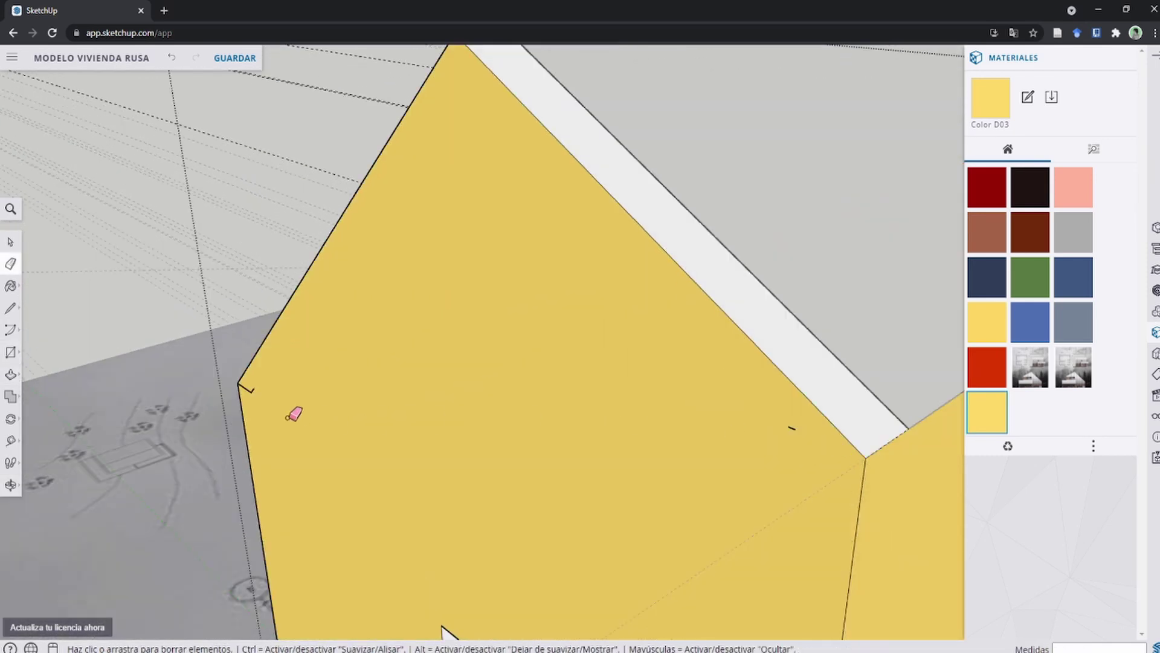
scroll(536, 371, down, 5)
middle_drag(536, 371, 518, 428)
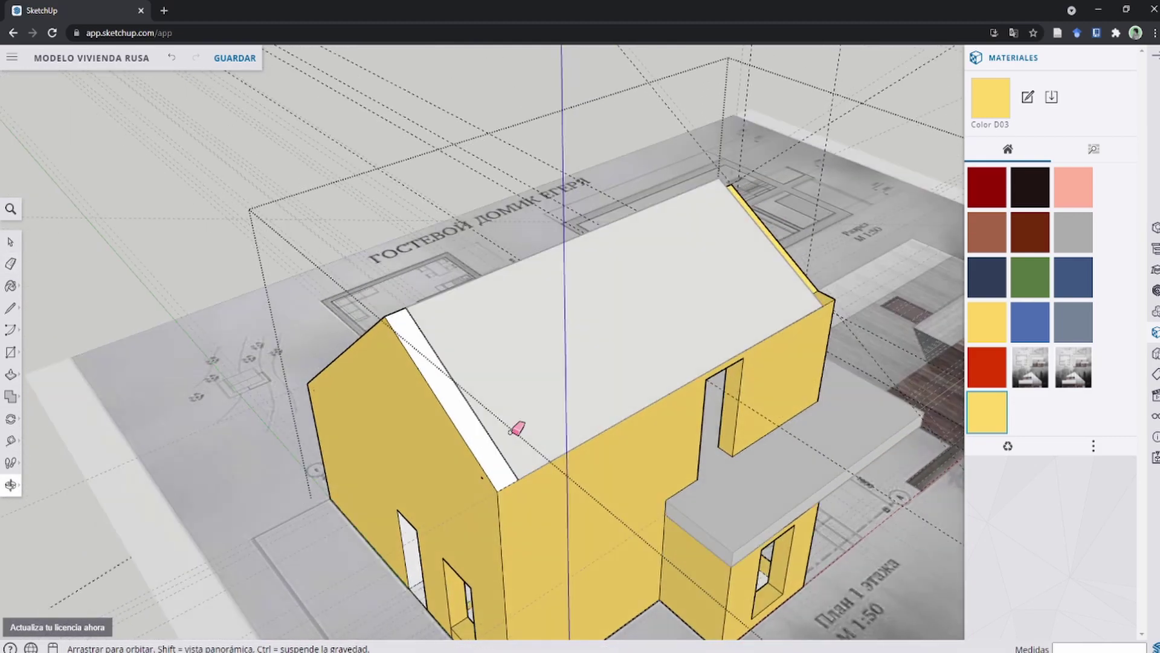
scroll(440, 332, up, 3)
scroll(386, 239, up, 3)
scroll(336, 303, down, 3)
key(space)
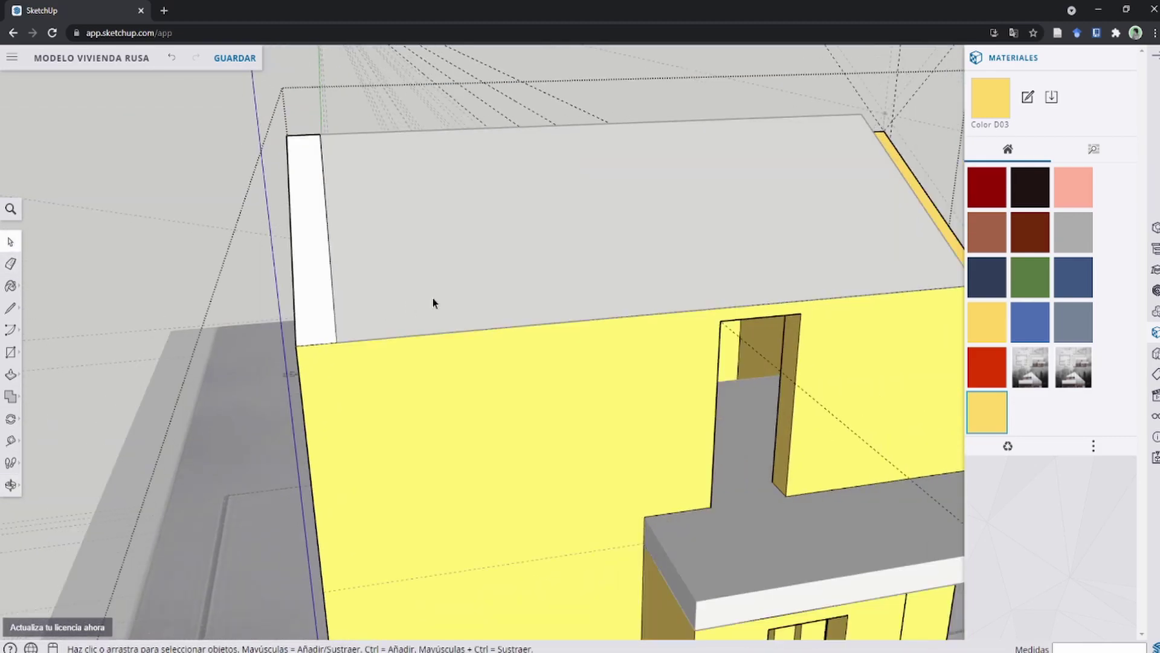
Draw a new line along the wall top at the gable's other roof corner.
middle_drag(432, 302, 401, 482)
scroll(401, 482, down, 3)
middle_drag(622, 273, 640, 147)
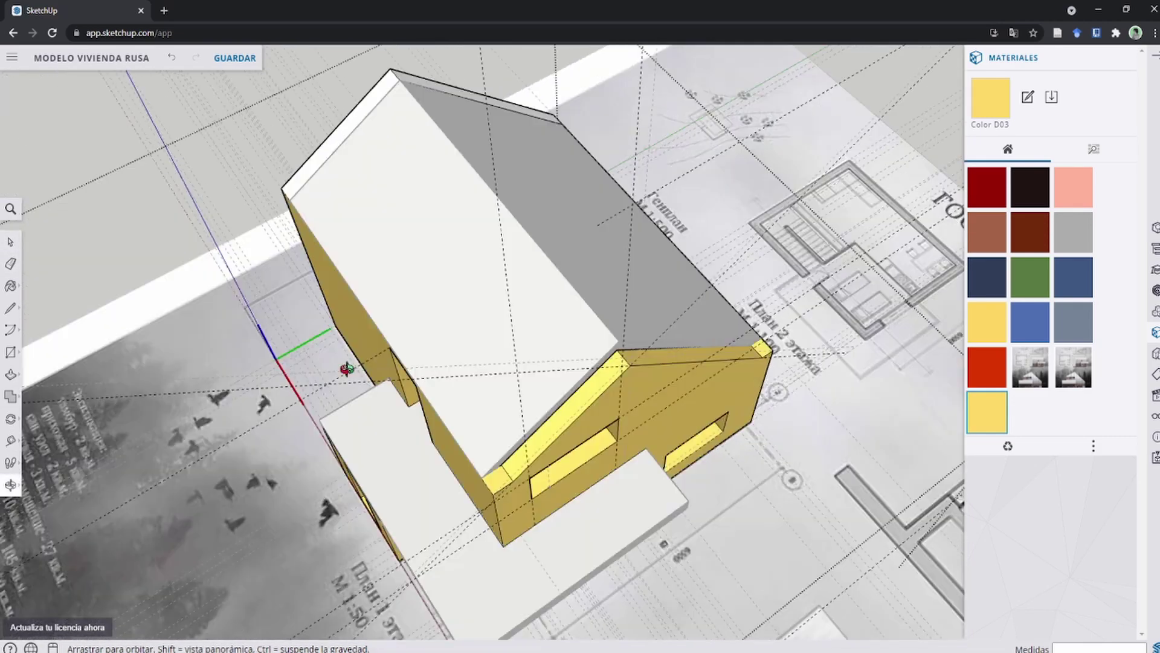
scroll(611, 272, up, 5)
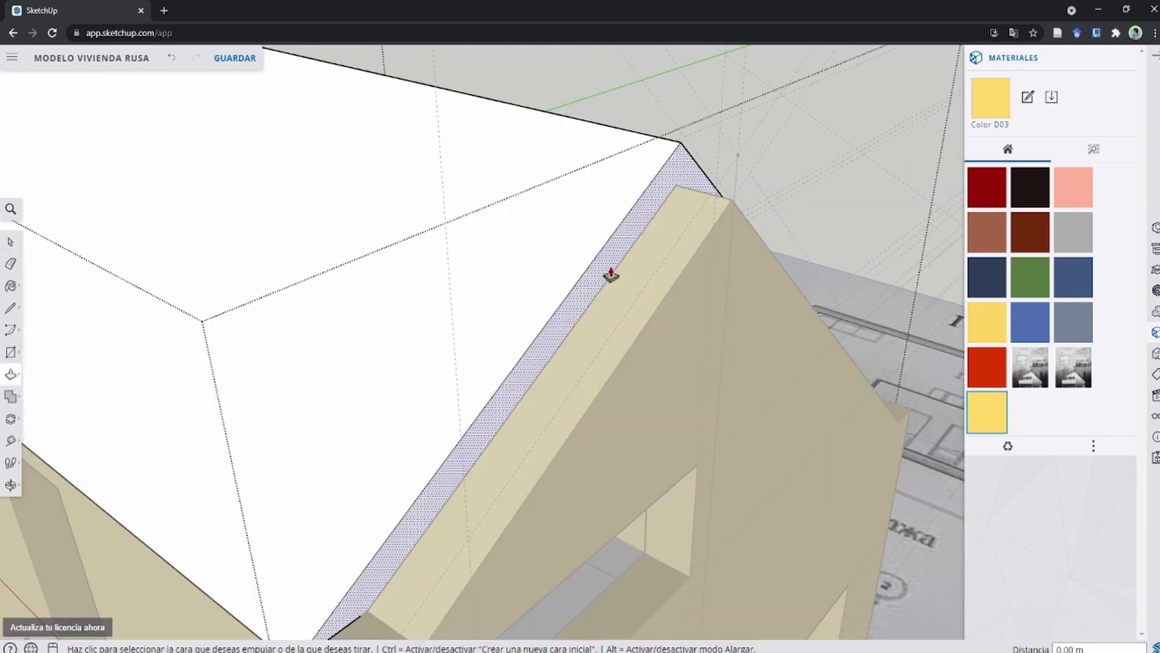
scroll(583, 401, down, 5)
mouse_move(582, 402)
middle_down()
mouse_move(446, 141)
mouse_move(271, 379)
middle_up()
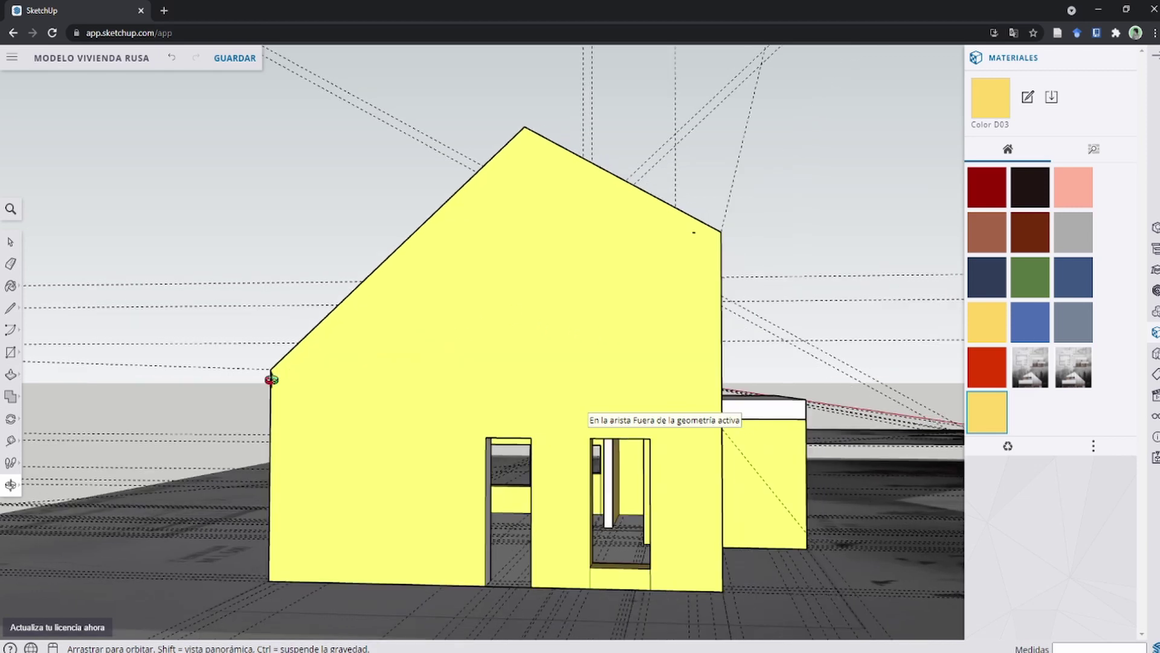
scroll(271, 379, up, 6)
click(384, 452)
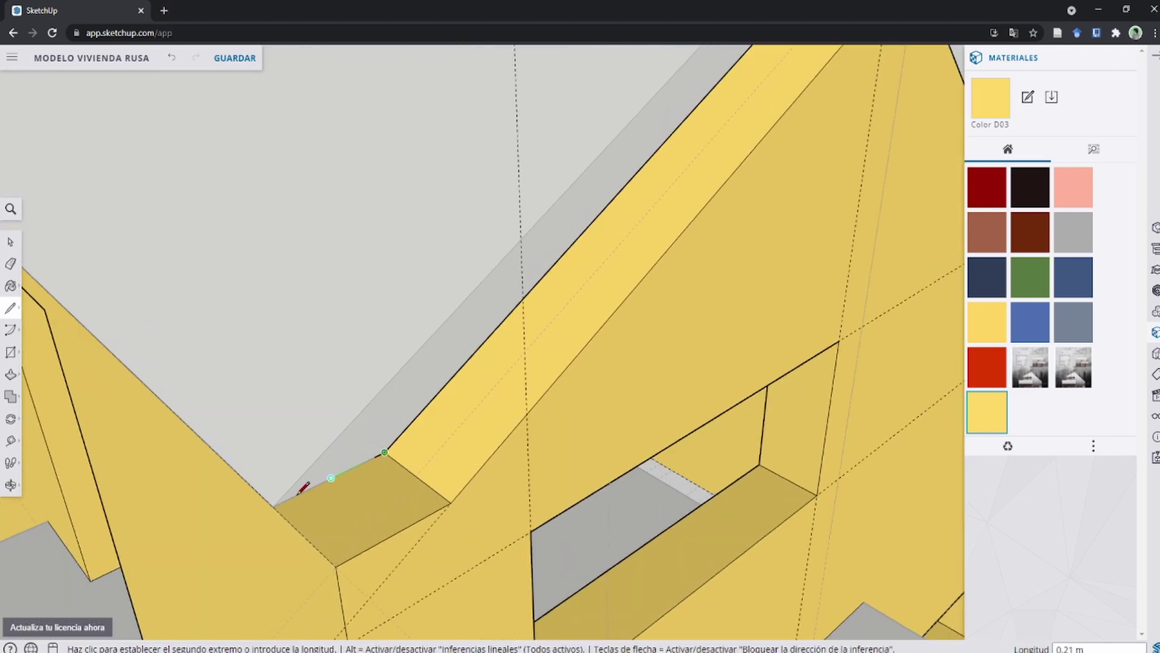
click(272, 506)
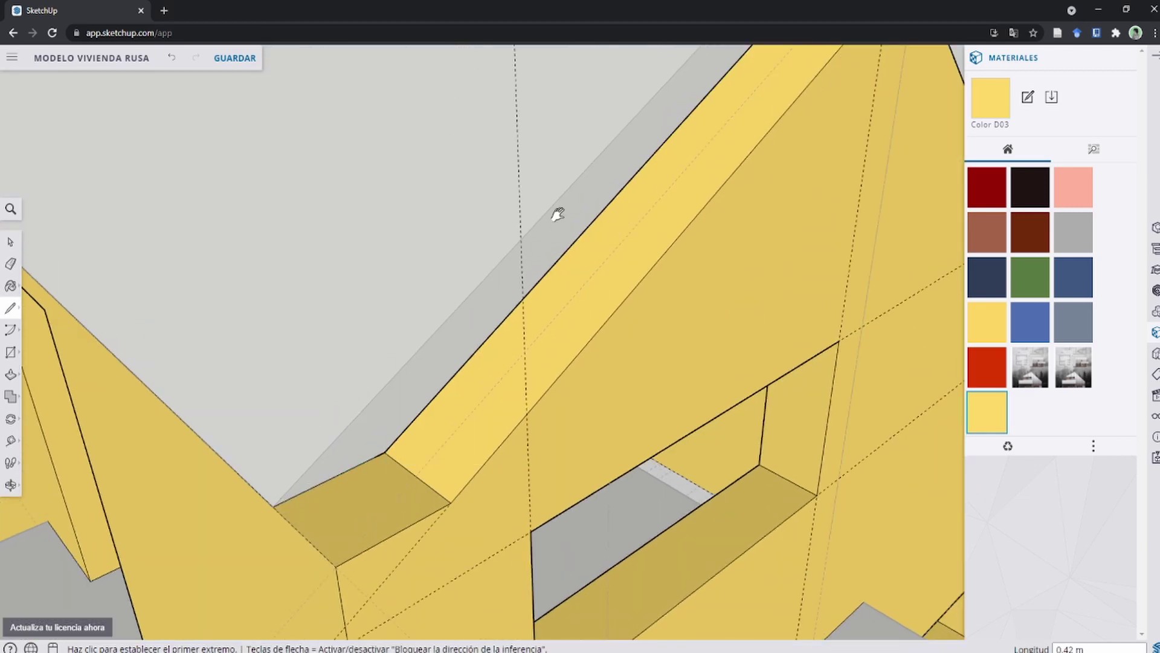
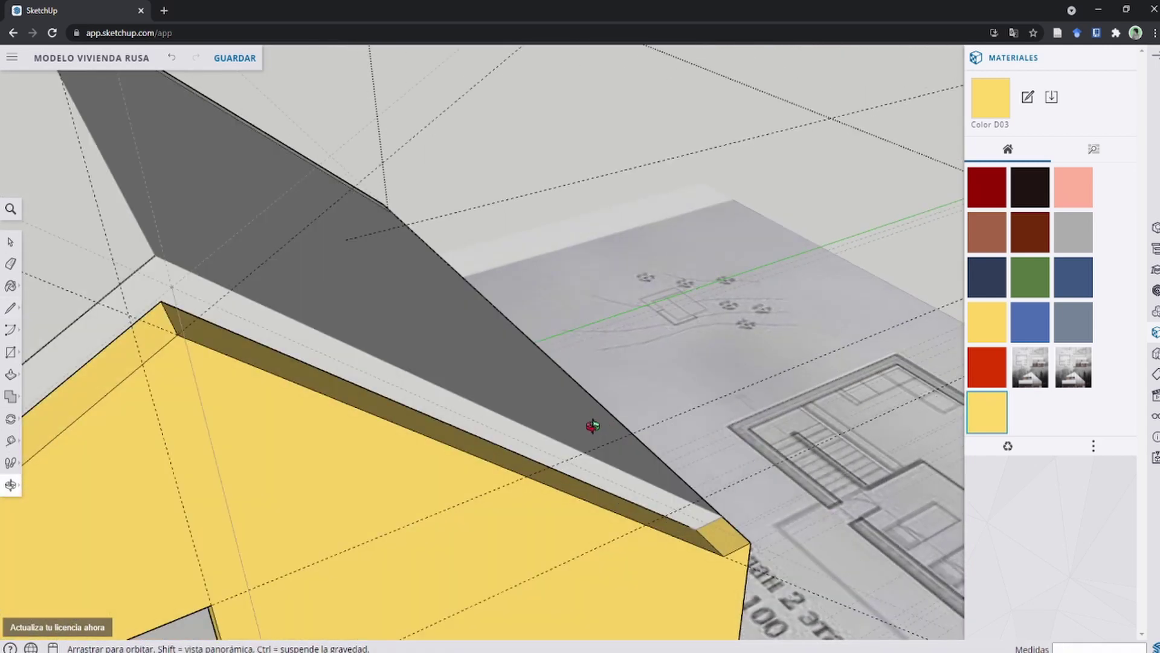
Draw the last line at the roof overhang's open corner to form a solid face.
scroll(594, 420, up, 3)
scroll(466, 446, up, 3)
click(272, 513)
key(p)
scroll(271, 511, down, 3)
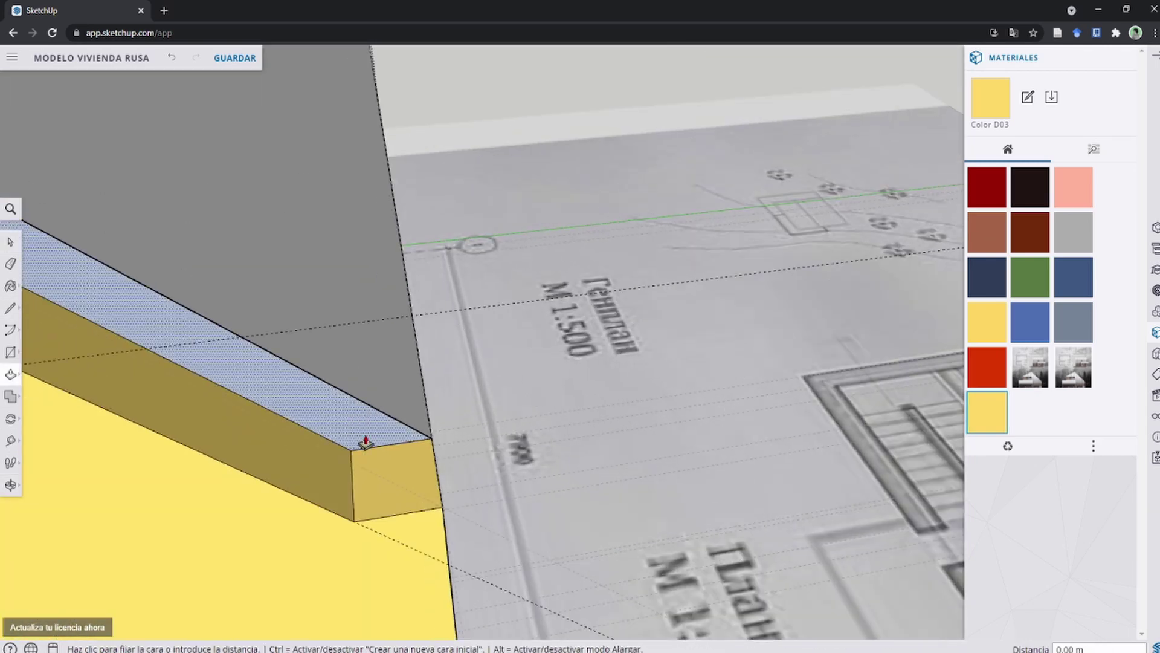
scroll(363, 441, down, 5)
scroll(557, 480, up, 4)
Orbit out to view the whole house over the reference plans and return to Select.
scroll(510, 142, up, 5)
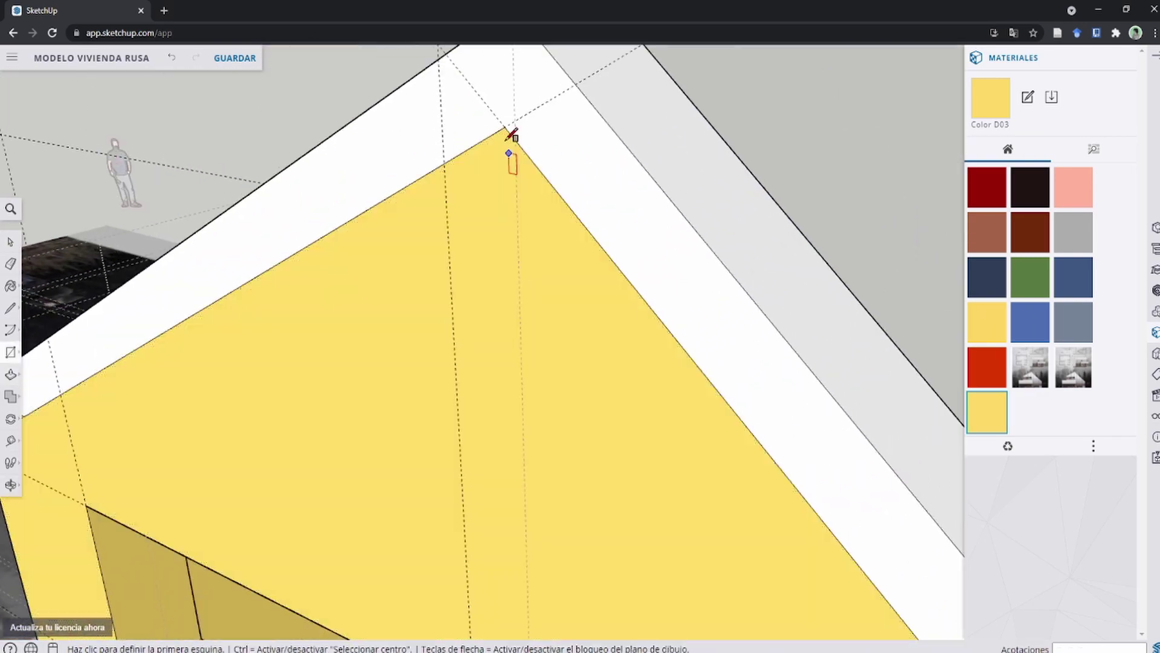
key(e)
scroll(531, 150, down, 4)
scroll(530, 445, down, 2)
scroll(574, 536, up, 5)
scroll(574, 537, down, 3)
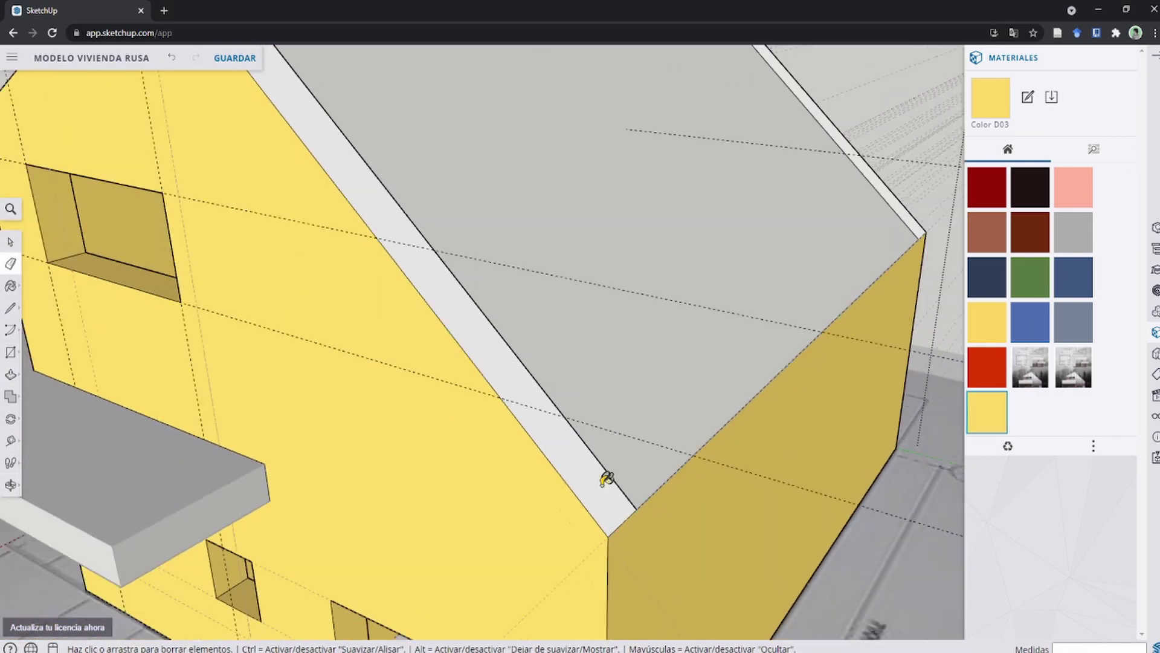
scroll(531, 474, down, 3)
key(b)
scroll(541, 344, down, 2)
scroll(727, 492, up, 5)
scroll(727, 493, down, 5)
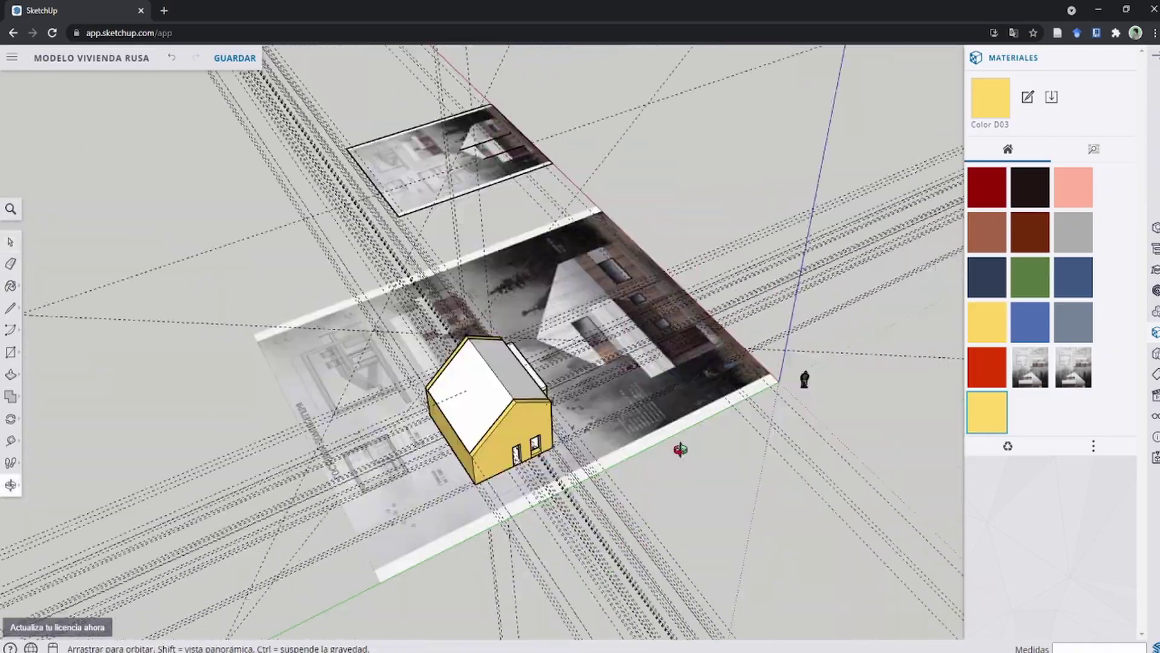
middle_drag(676, 451, 591, 363)
scroll(604, 368, up, 3)
scroll(679, 163, up, 3)
key(space)
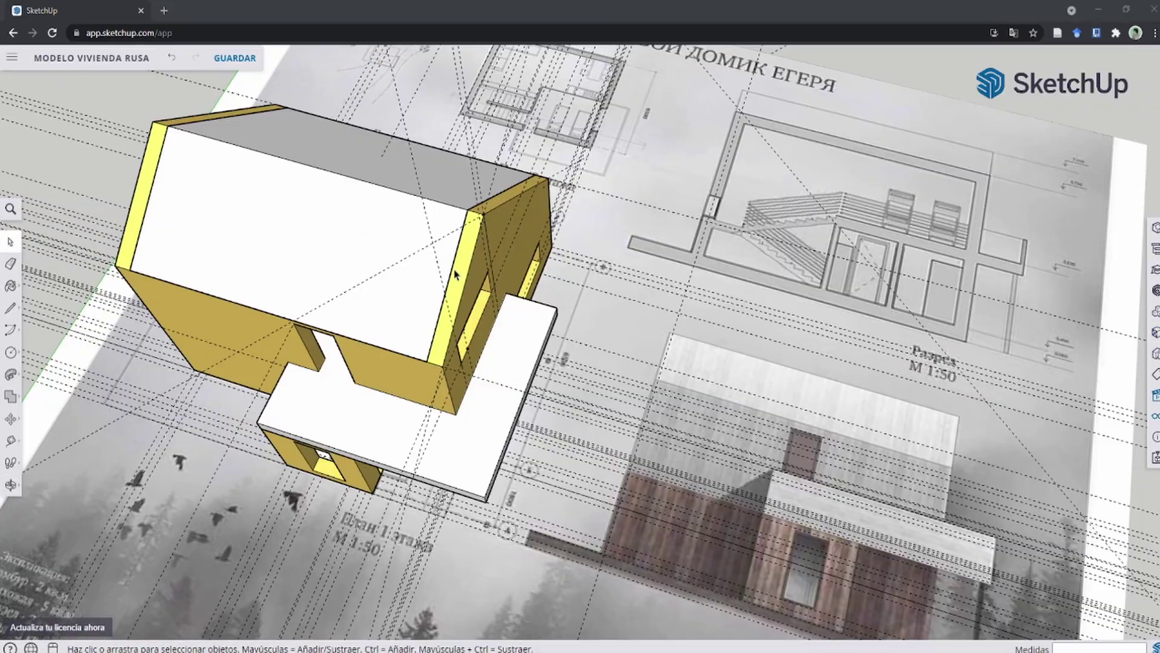
scroll(311, 314, up, 5)
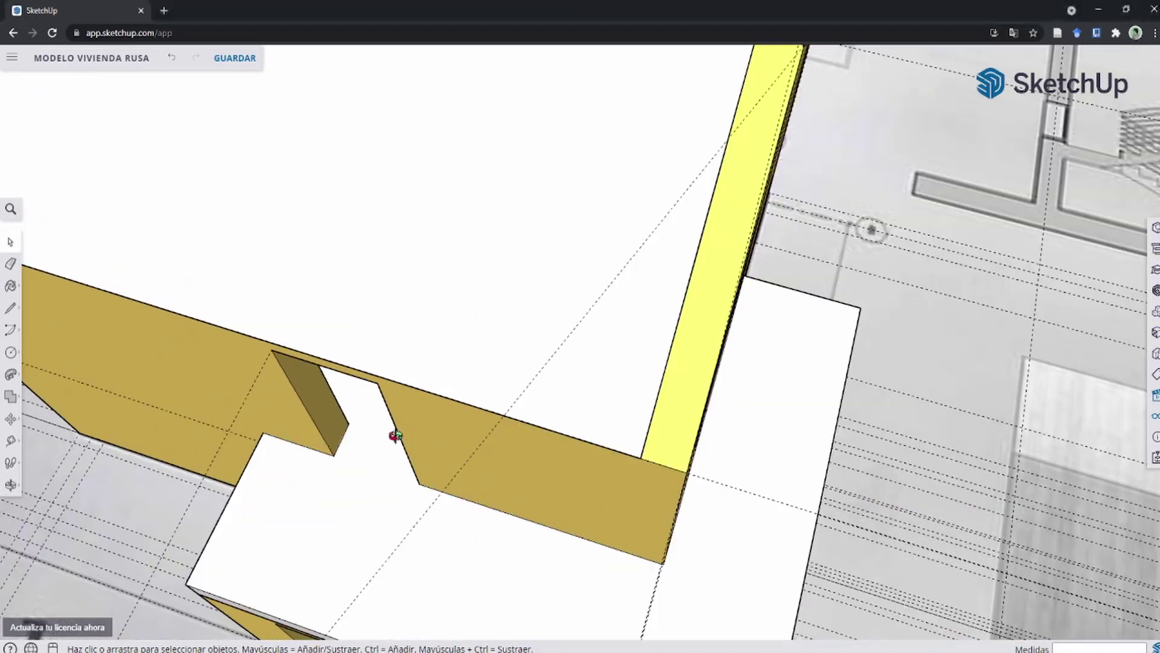
scroll(393, 435, down, 5)
scroll(1019, 263, up, 1)
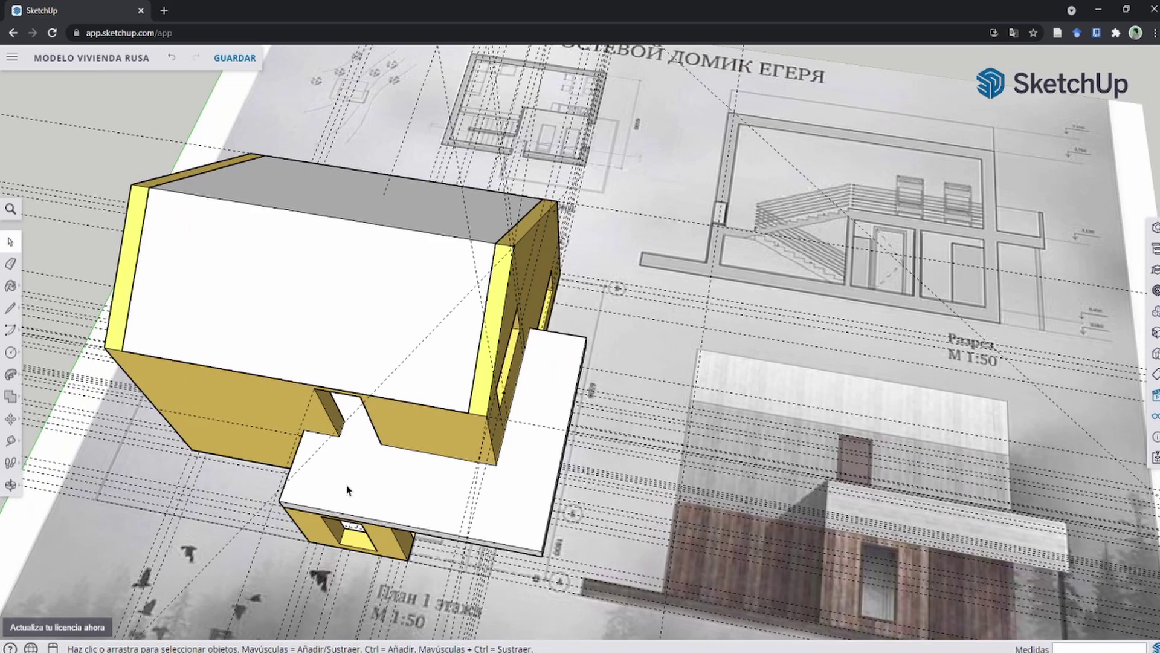
scroll(348, 490, up, 2)
scroll(375, 440, up, 2)
scroll(378, 425, up, 1)
Draw two lines from the wall corners across the slab to split off an L-shaped balcony face.
click(356, 406)
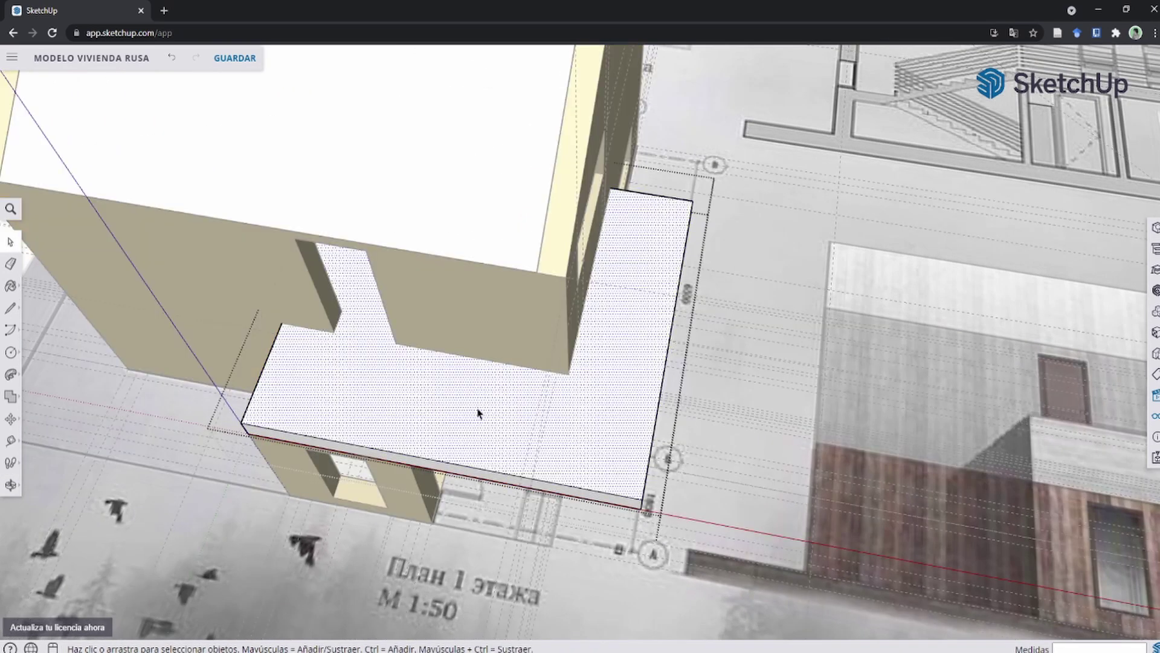
middle_drag(477, 413, 671, 222)
scroll(671, 222, up, 5)
key(l)
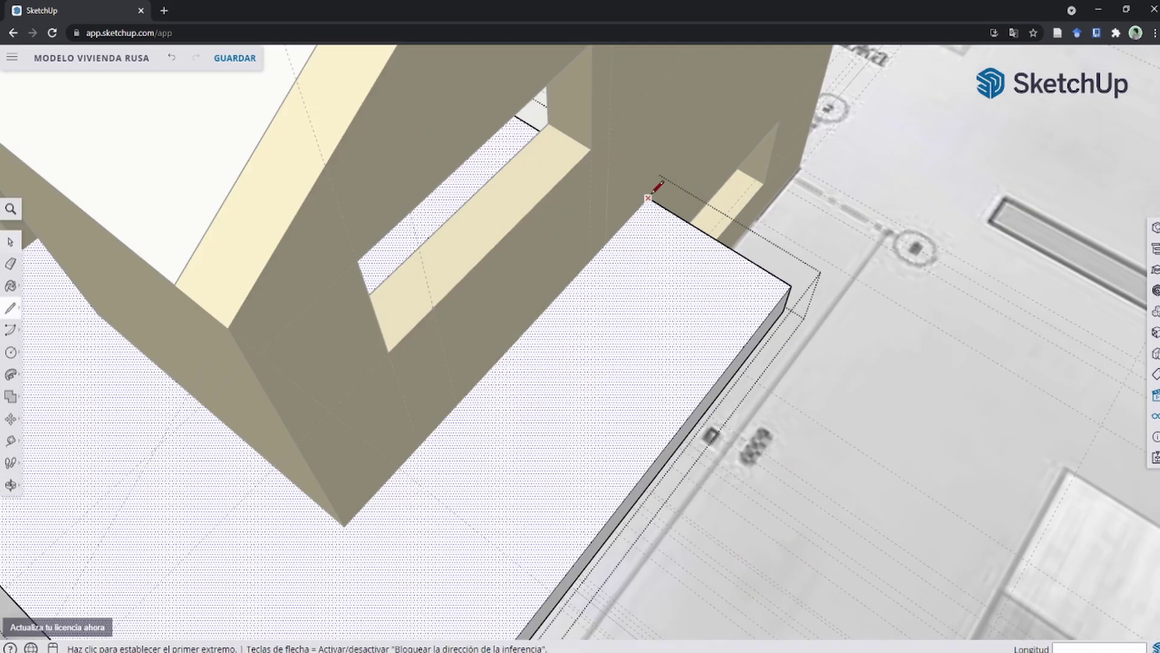
click(649, 197)
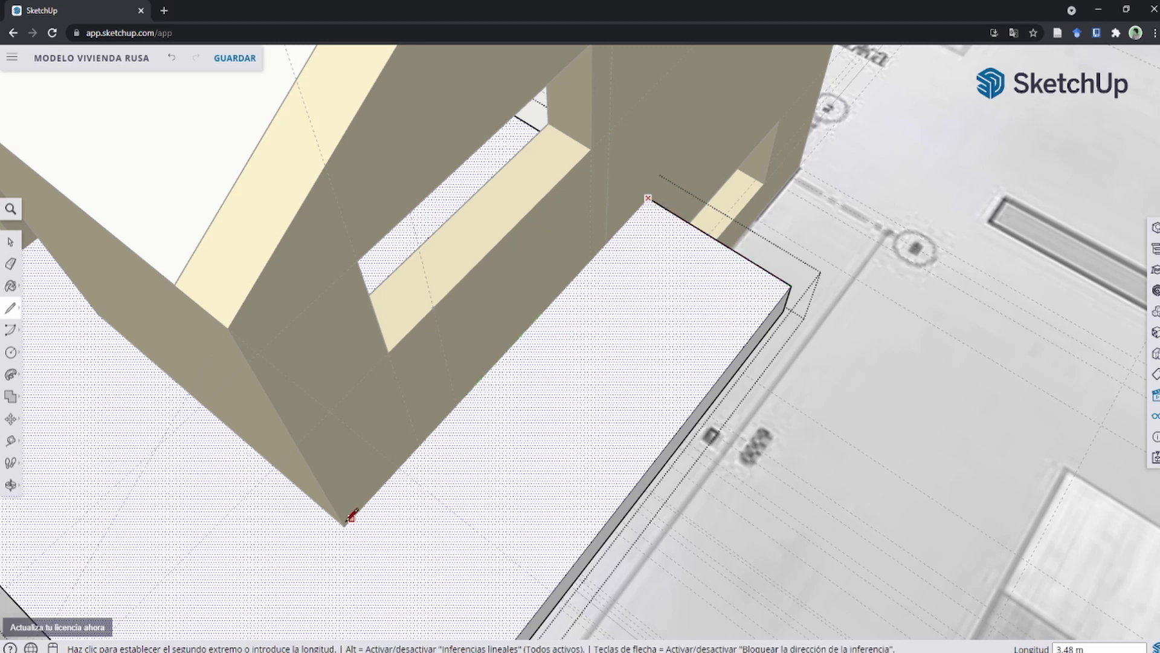
click(345, 526)
mouse_move(348, 519)
middle_down()
mouse_move(489, 406)
mouse_move(665, 438)
middle_up()
click(659, 445)
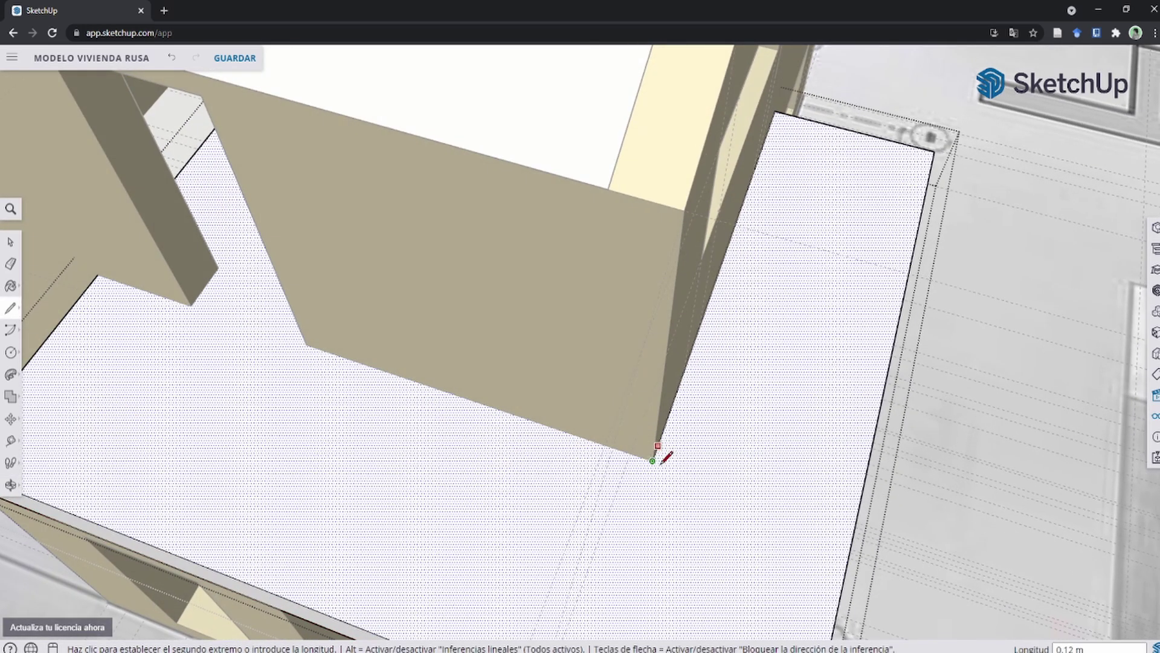
click(98, 277)
Select the slab's left, front and right outer edges together.
click(102, 321)
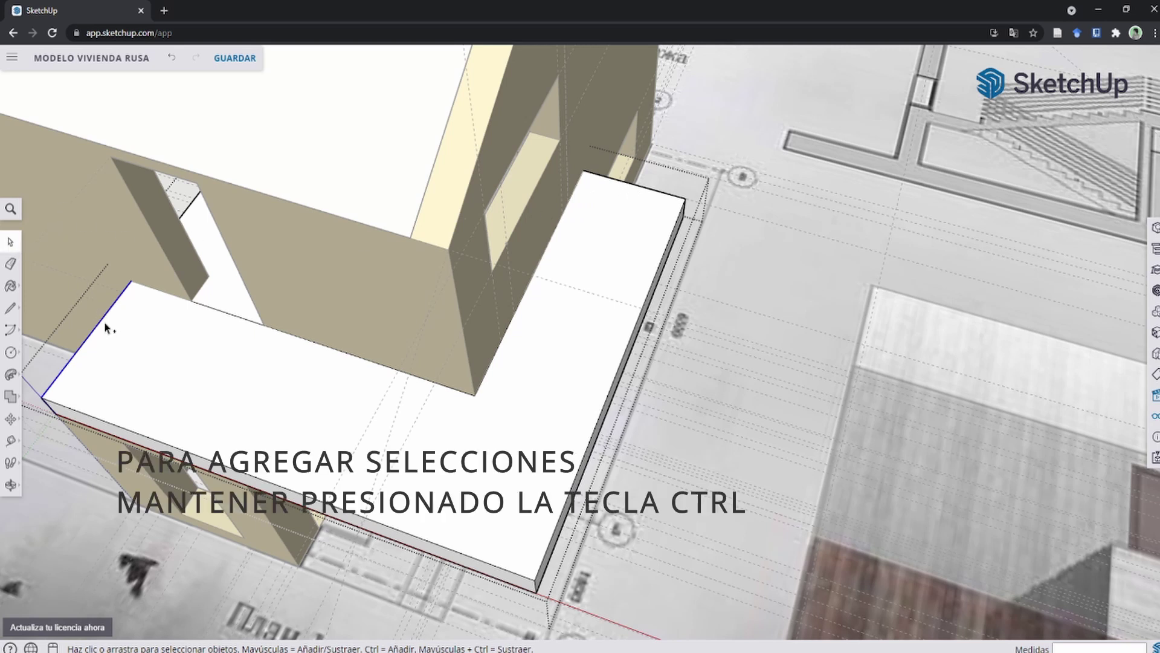
ctrl+click(124, 430)
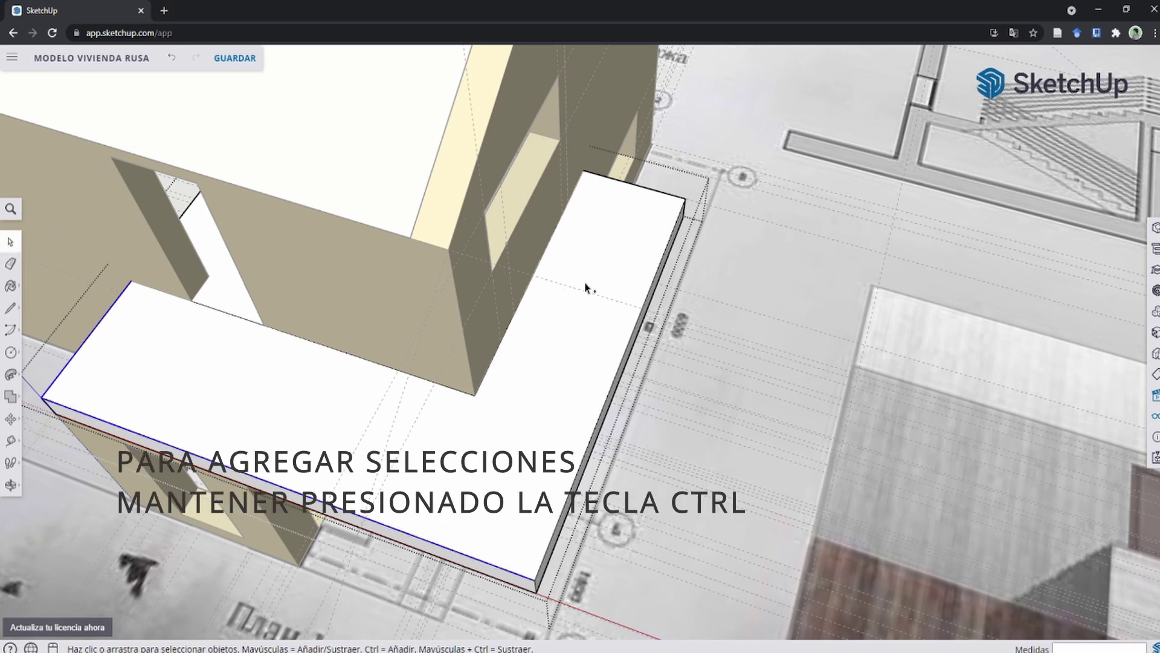
ctrl+click(660, 266)
scroll(572, 304, down, 2)
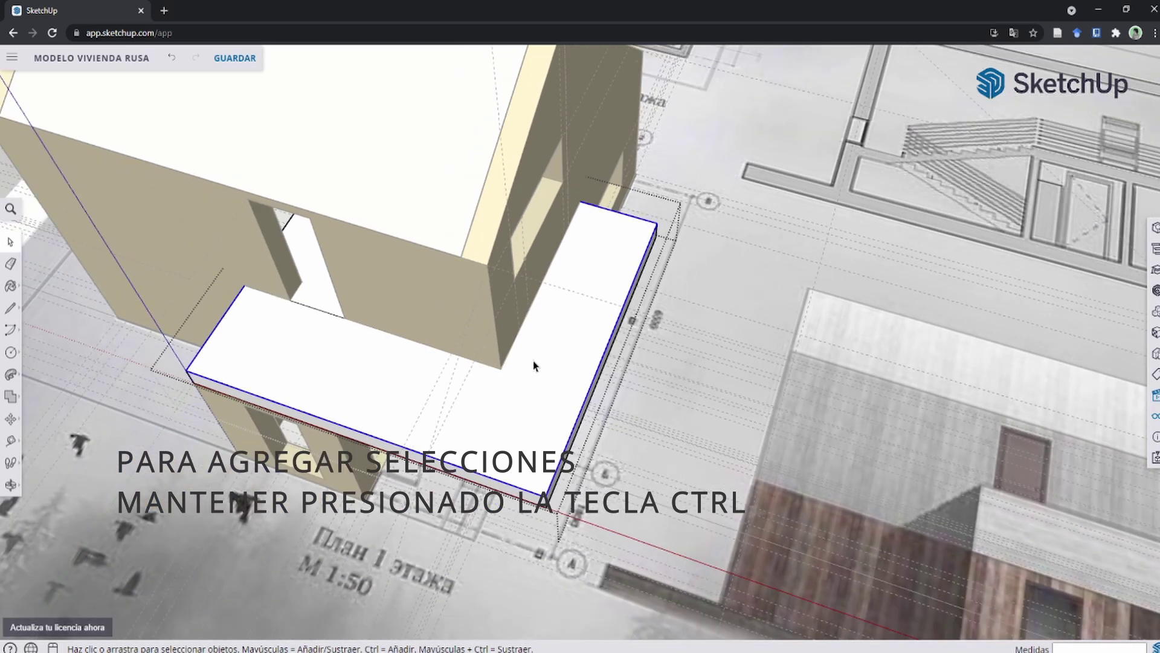
scroll(562, 388, up, 1)
ctrl+click(553, 380)
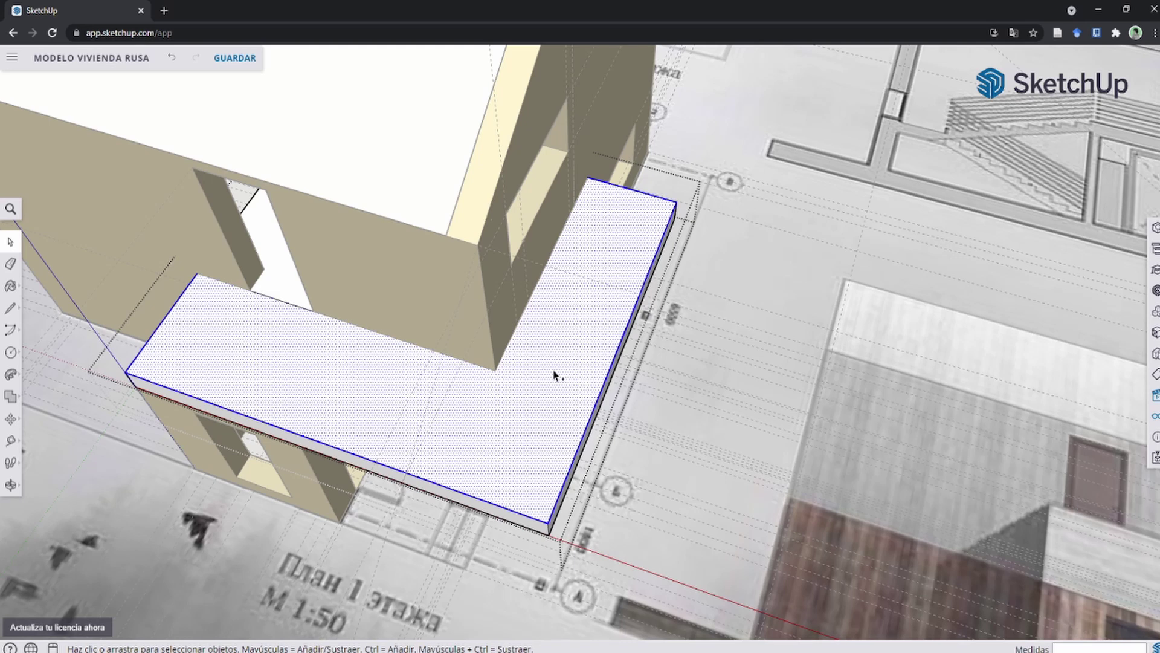
ctrl+shift+click(550, 360)
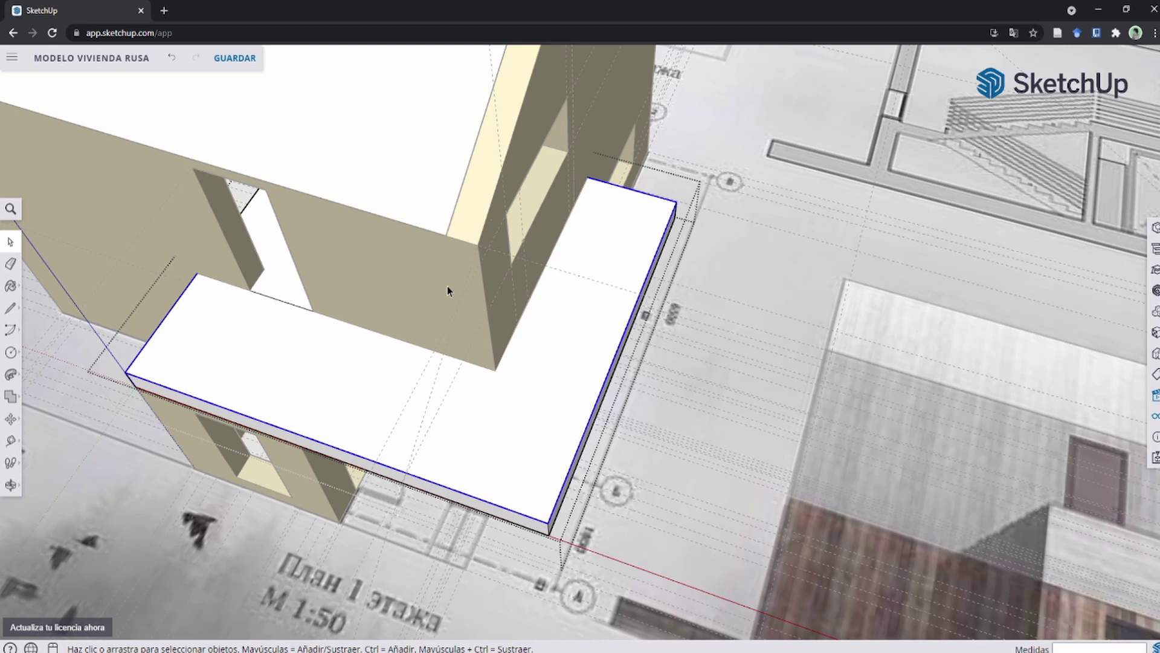
Offset the selected balcony edges inward by 0.1 m.
key(f)
scroll(614, 184, up, 3)
scroll(616, 191, up, 2)
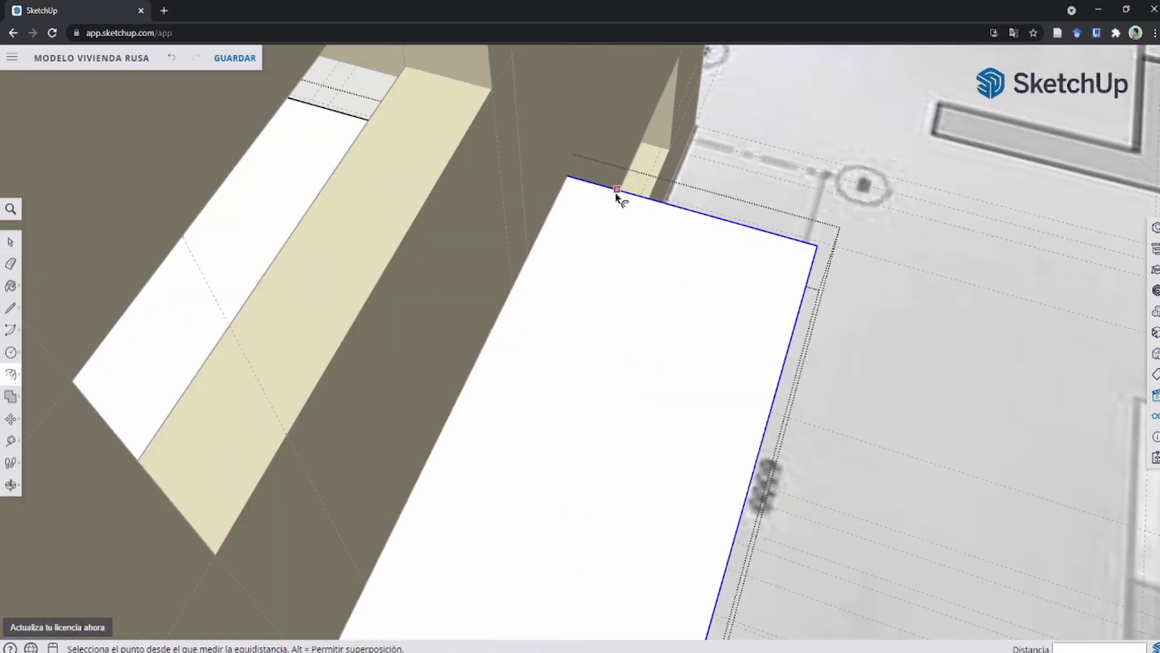
click(616, 191)
scroll(616, 192, down, 5)
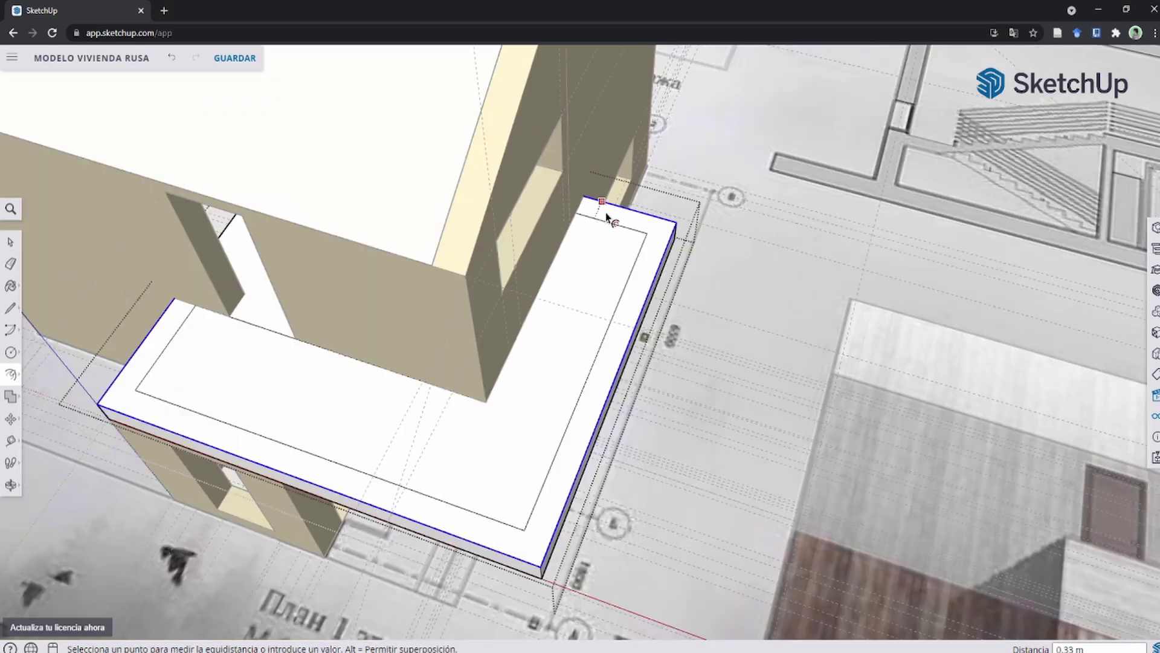
text(.1)
key(Return)
scroll(562, 253, up, 2)
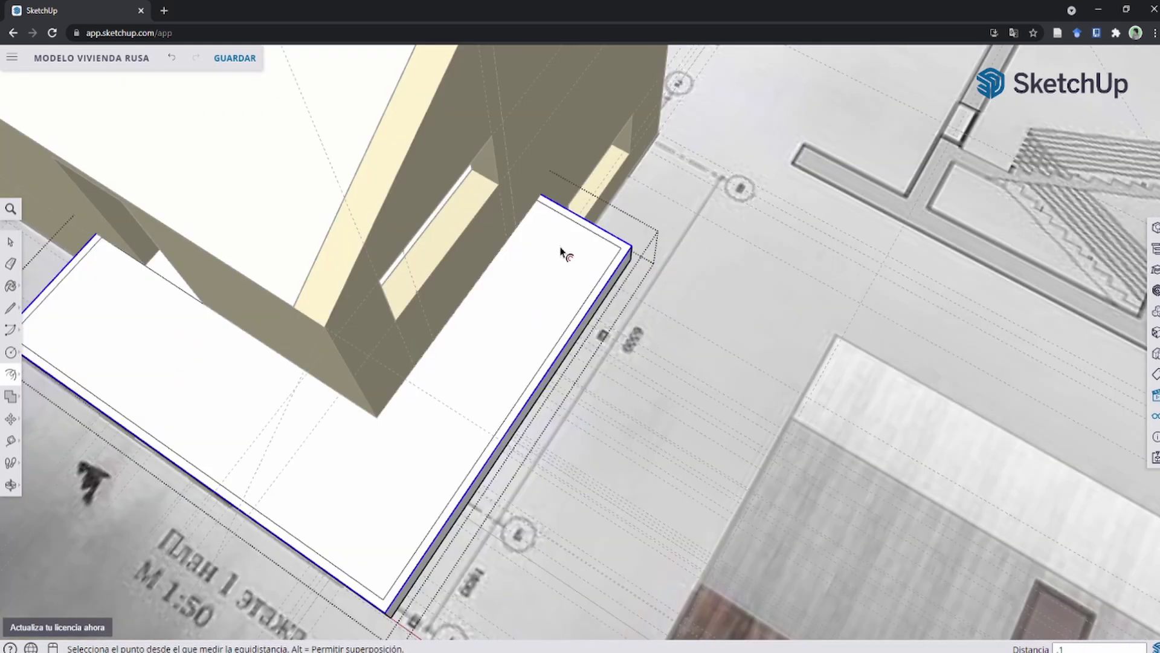
scroll(577, 245, up, 2)
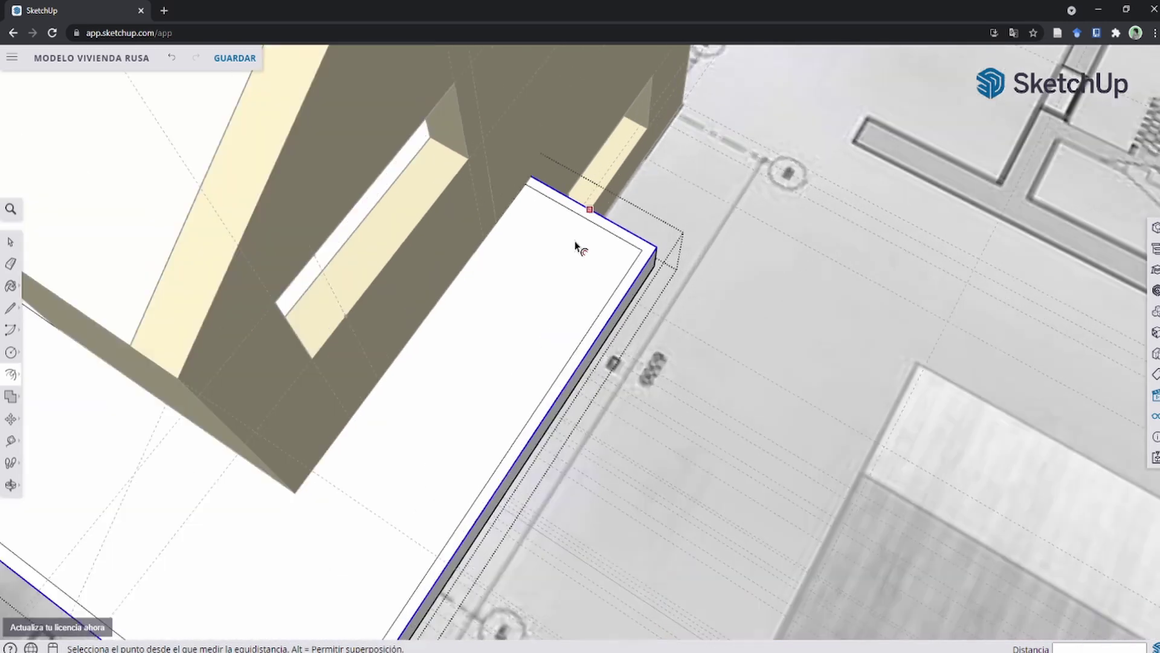
key(space)
Push/Pull the 0.1 m offset ring up 0.9 m into the parapet wall.
scroll(641, 228, up, 2)
scroll(595, 275, down, 3)
scroll(824, 175, down, 3)
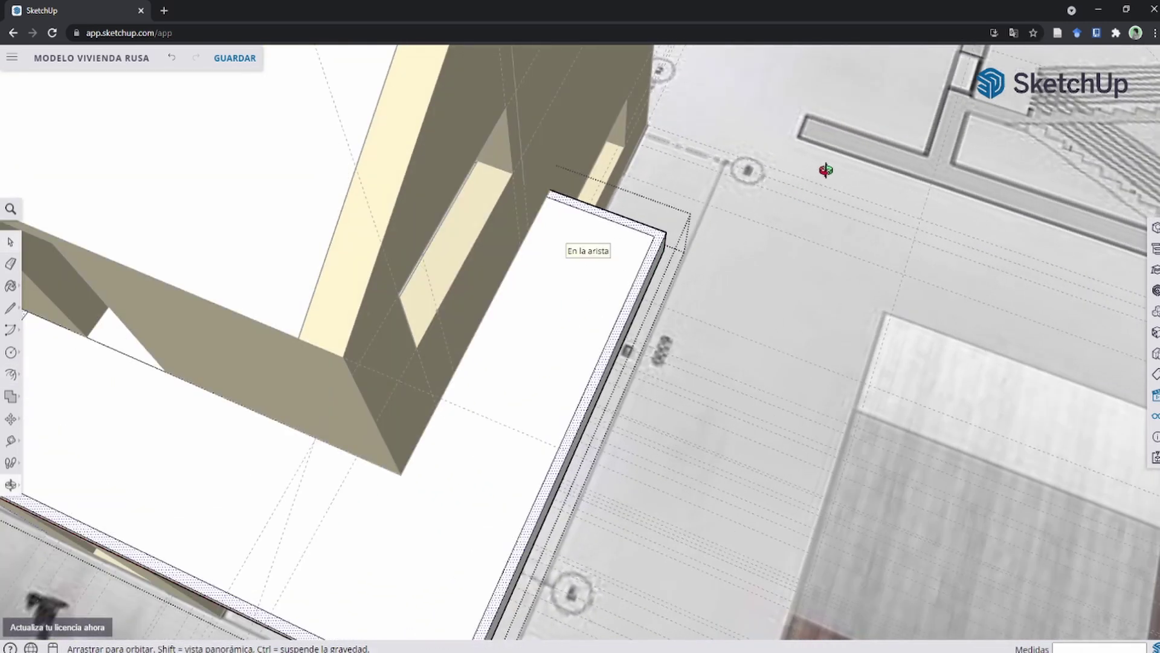
scroll(531, 298, down, 3)
key(p)
click(662, 411)
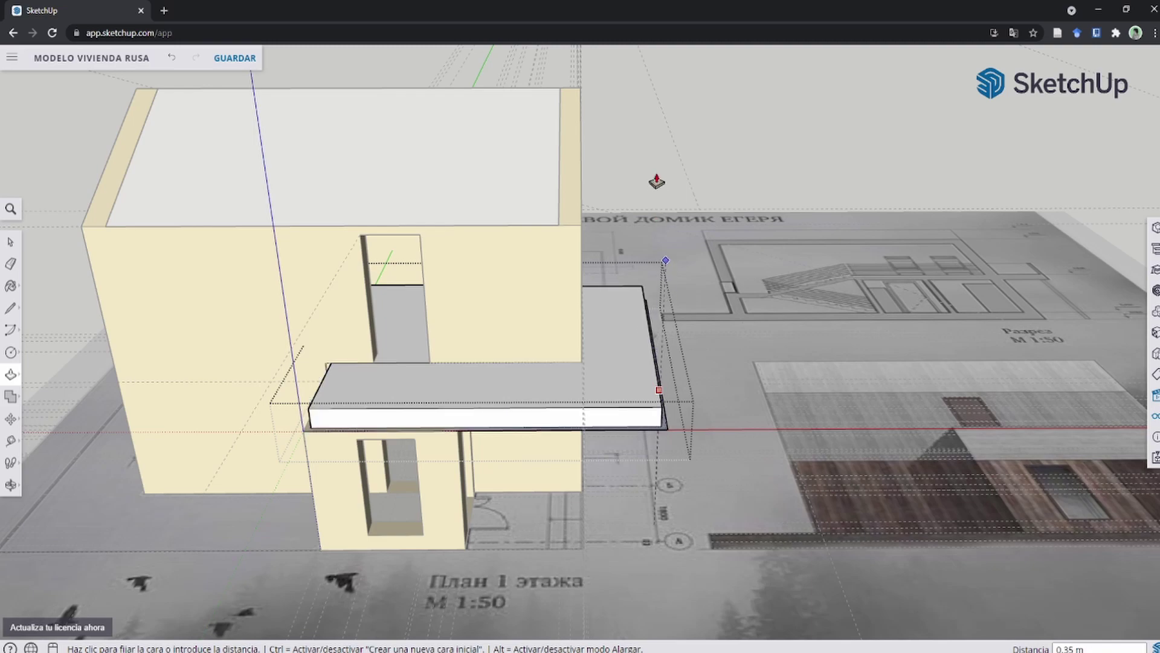
text(0.9)
key(Return)
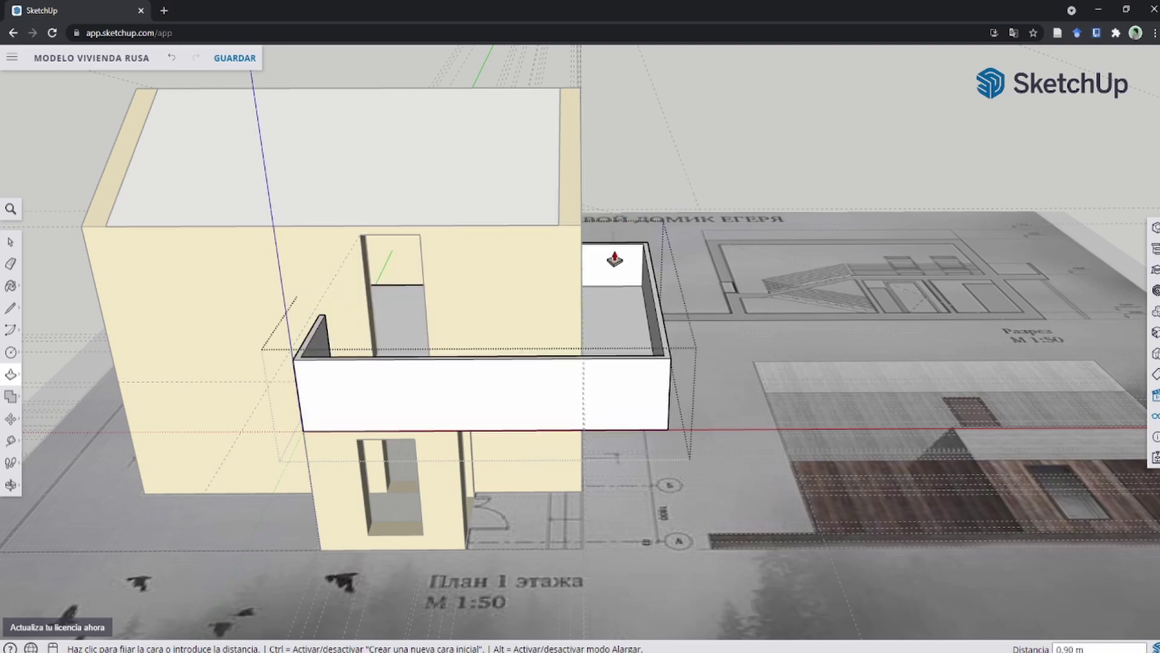
mouse_move(614, 259)
middle_down()
mouse_move(815, 402)
mouse_move(804, 393)
middle_up()
mouse_move(301, 207)
middle_down()
mouse_move(336, 364)
mouse_move(417, 536)
middle_up()
Draw a small square column base and extrude it up to the balcony underside.
scroll(417, 535, up, 5)
key(r)
scroll(423, 511, up, 2)
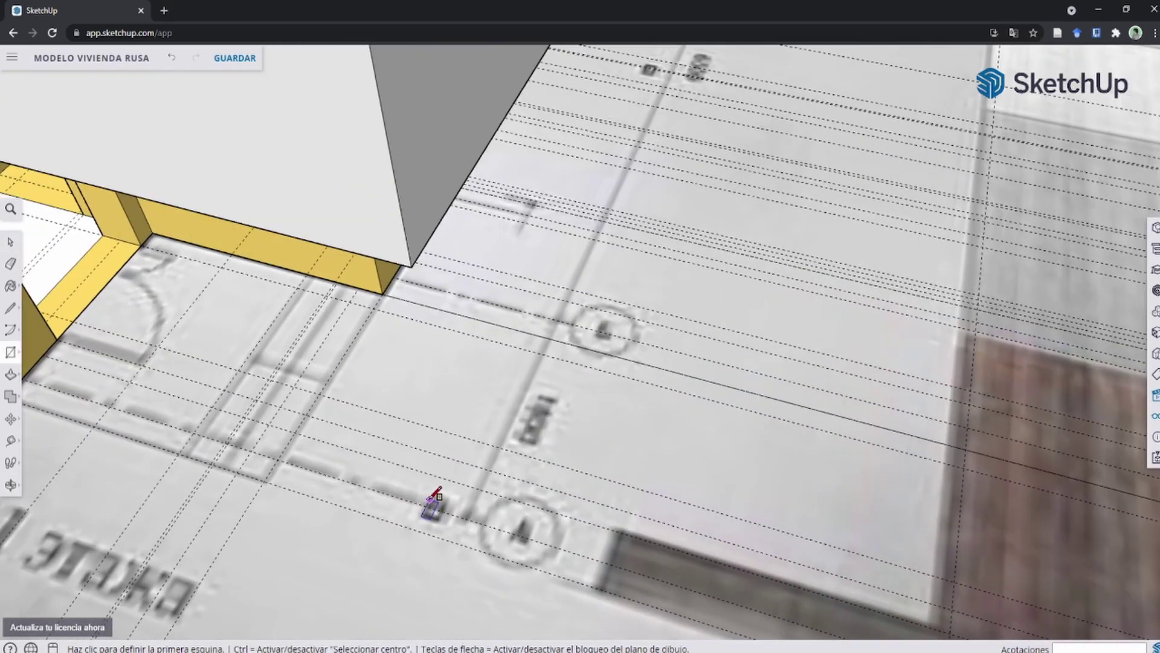
scroll(469, 483, up, 3)
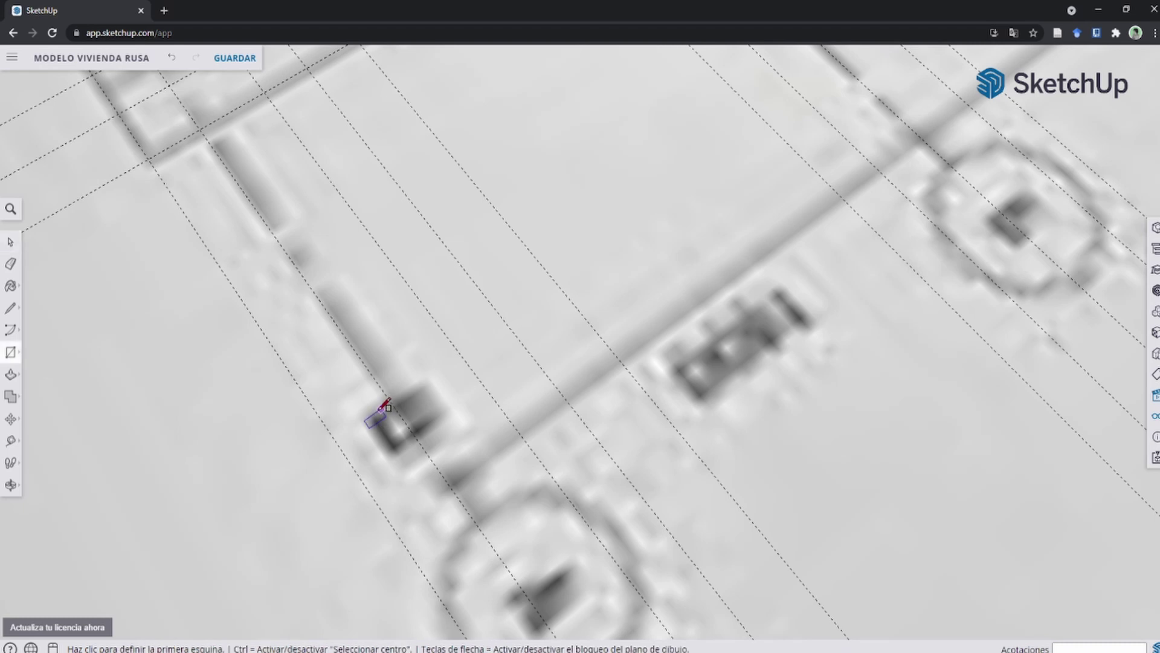
click(373, 416)
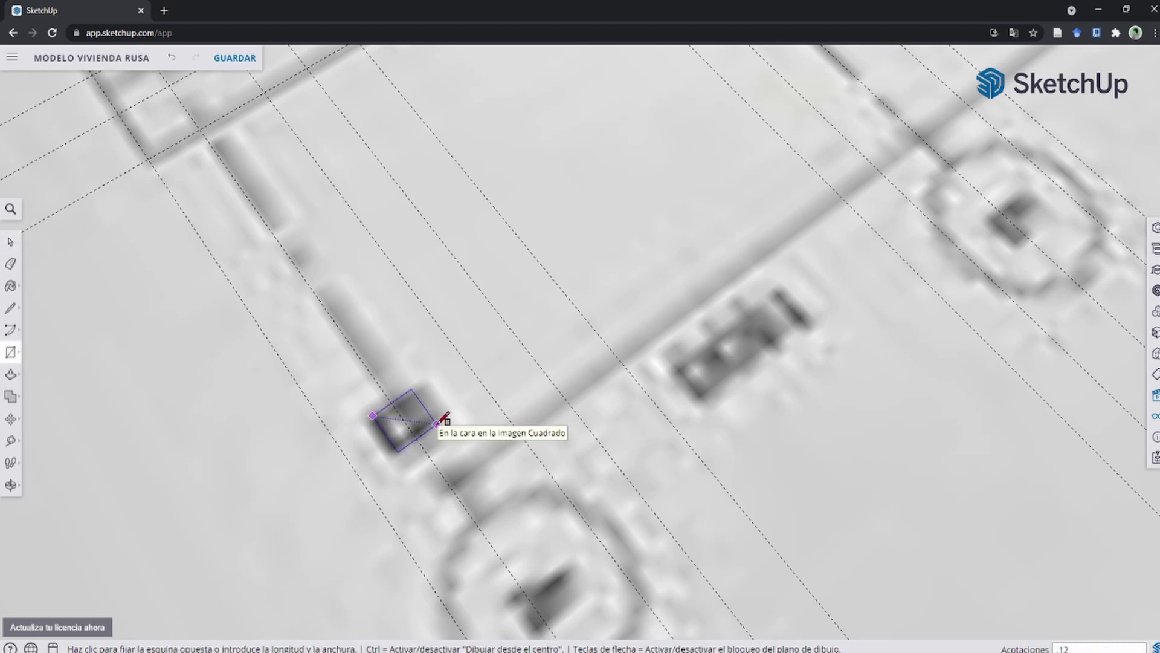
click(436, 424)
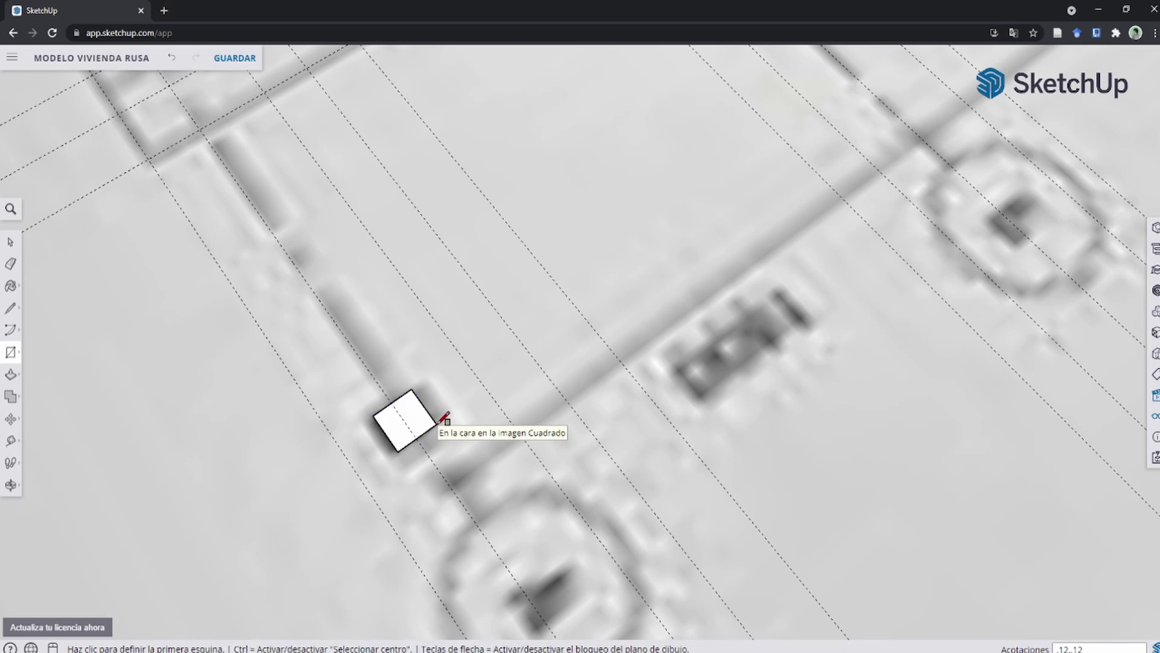
key(p)
drag(407, 420, 441, 342)
mouse_move(440, 342)
middle_down()
mouse_move(443, 166)
mouse_move(445, 189)
middle_up()
click(458, 284)
key(space)
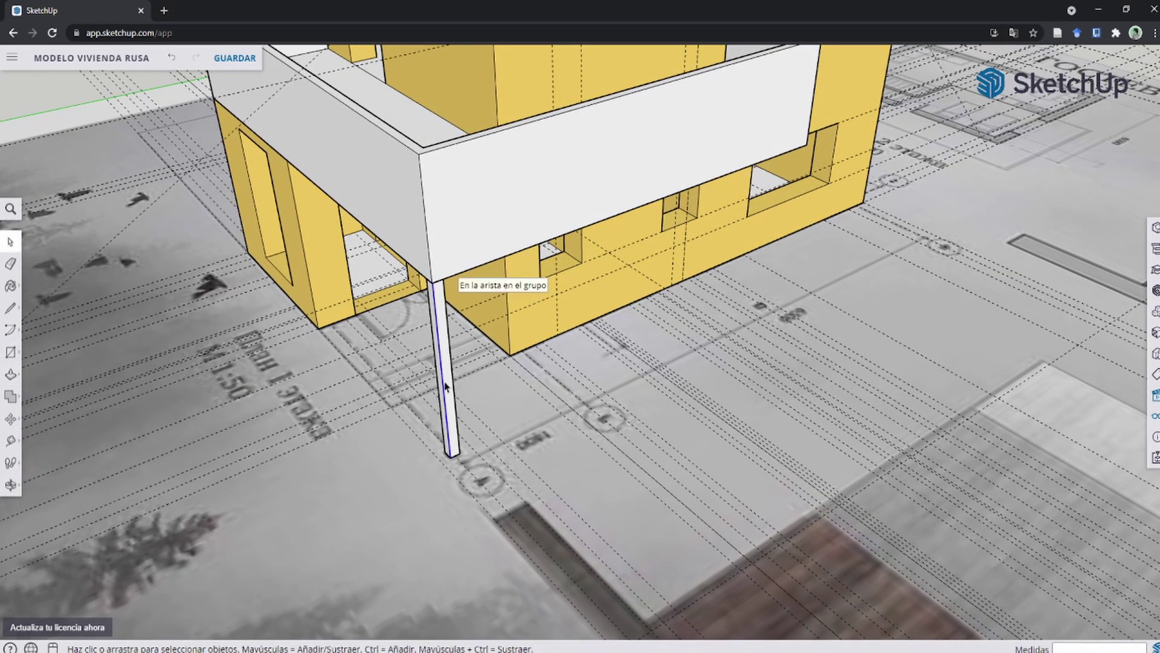
Orbit and zoom around the house, then select the thin column under the balcony.
click(459, 373)
middle_drag(459, 372, 349, 234)
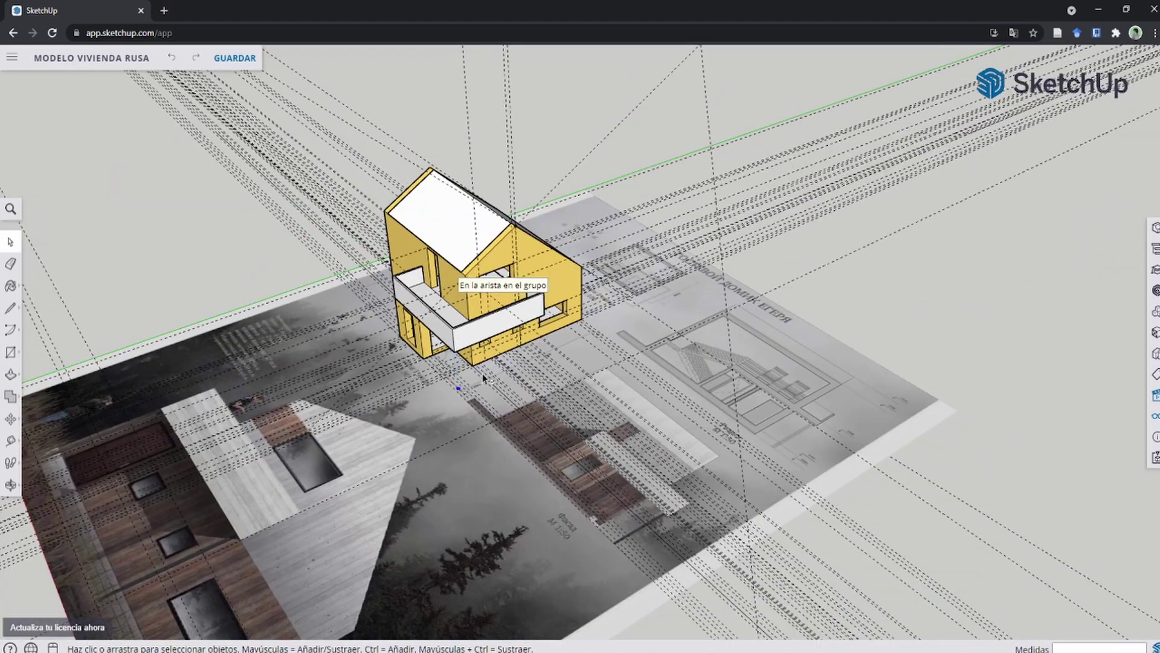
scroll(483, 378, up, 3)
scroll(460, 375, up, 5)
scroll(430, 373, up, 2)
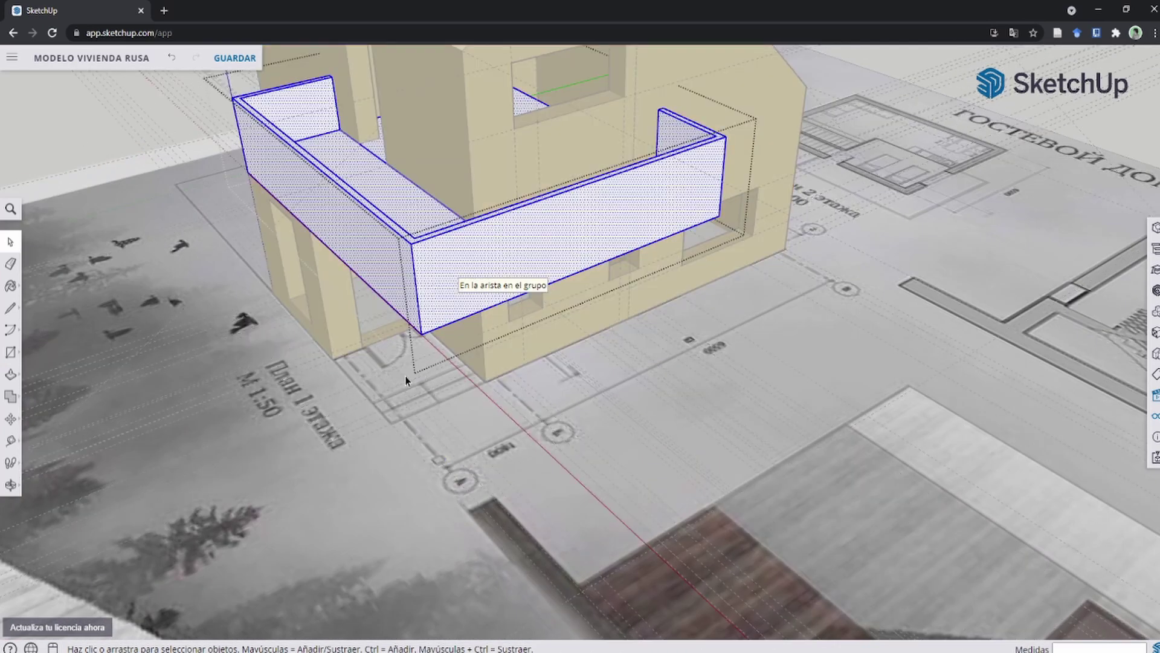
middle_drag(423, 341, 440, 367)
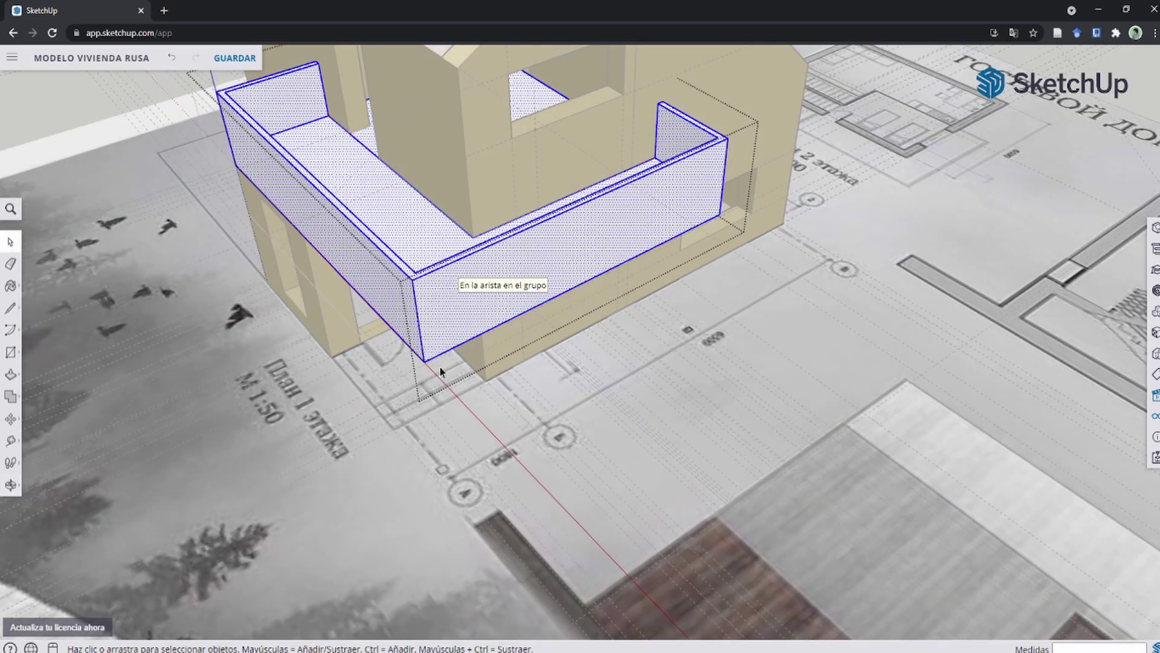
scroll(488, 456, up, 3)
scroll(447, 502, up, 3)
scroll(458, 500, up, 3)
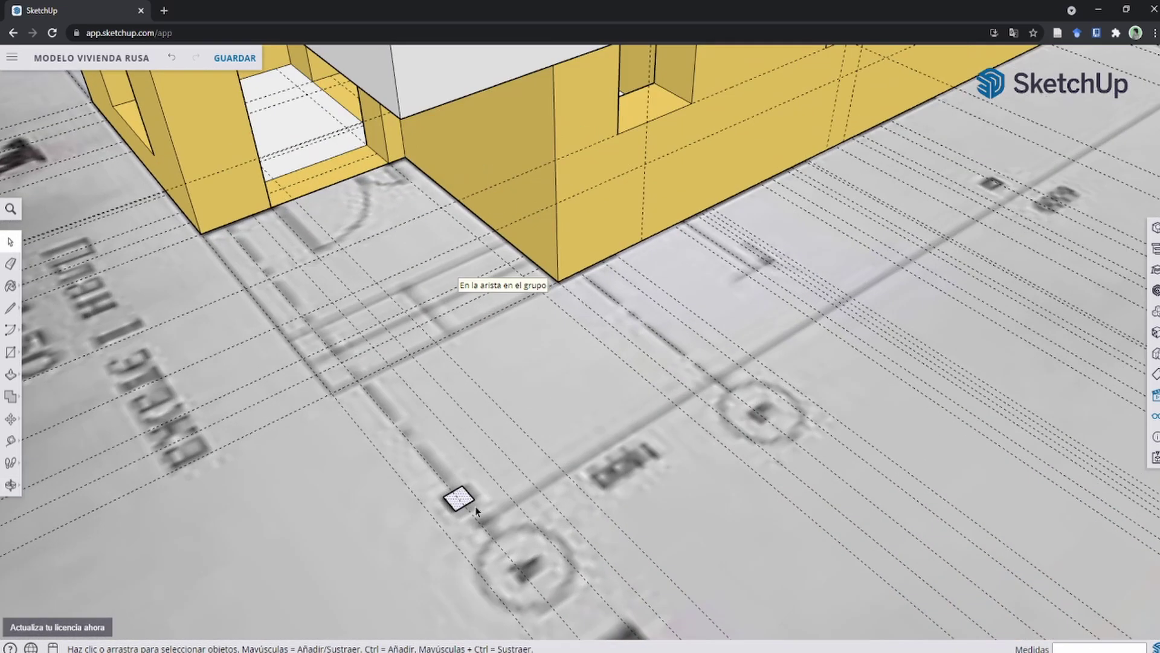
scroll(456, 508, up, 2)
scroll(456, 508, up, 2)
scroll(450, 499, down, 5)
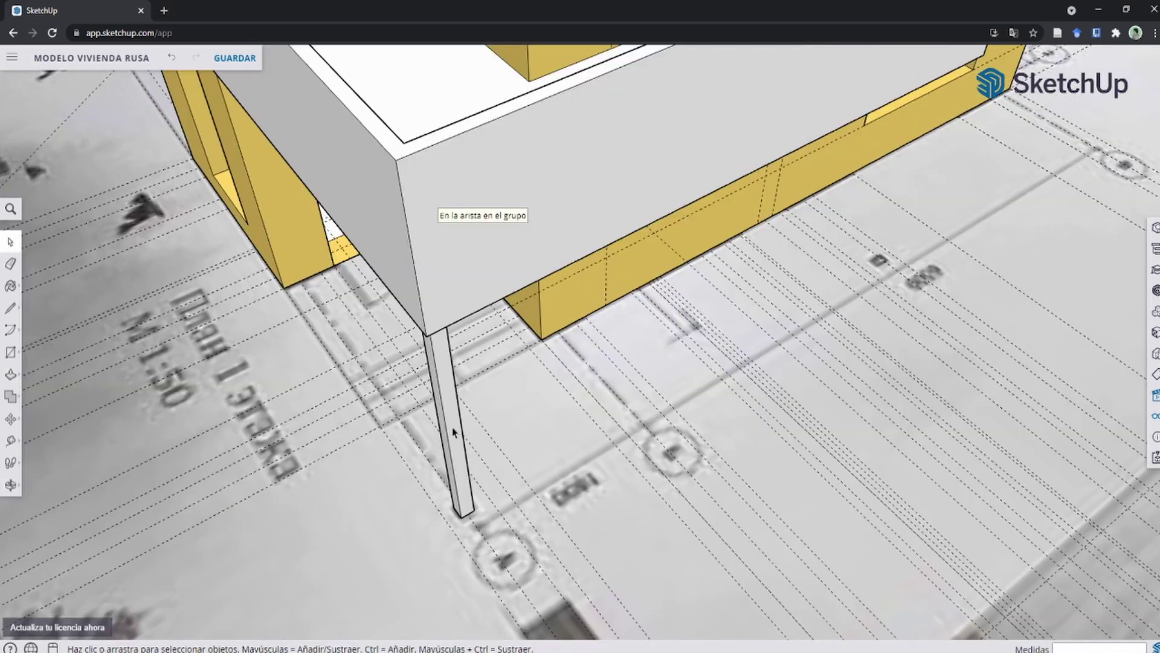
click(455, 432)
Make the selected column a component named 'columna'.
right_click(450, 405)
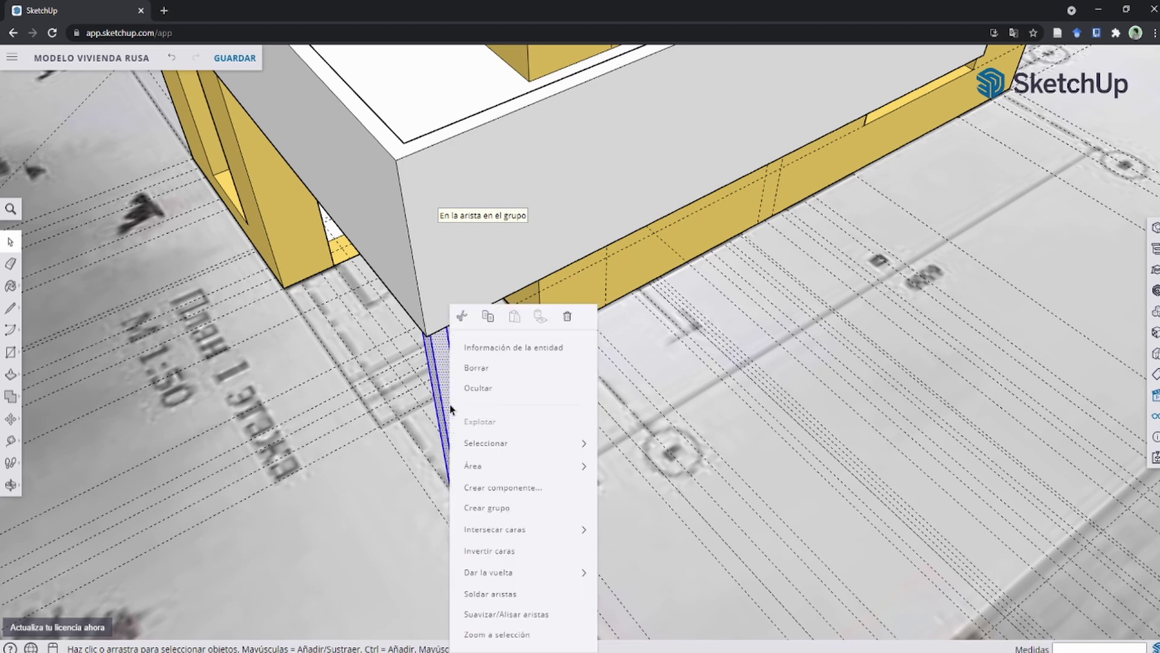
click(513, 485)
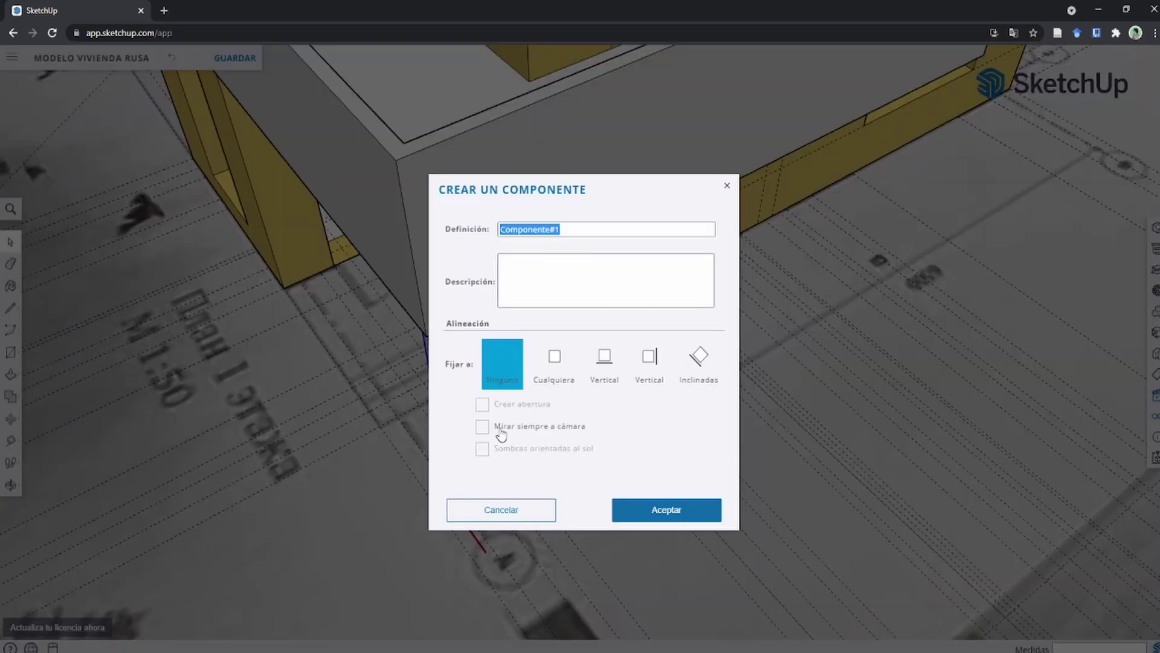
text(olumna)
click(663, 507)
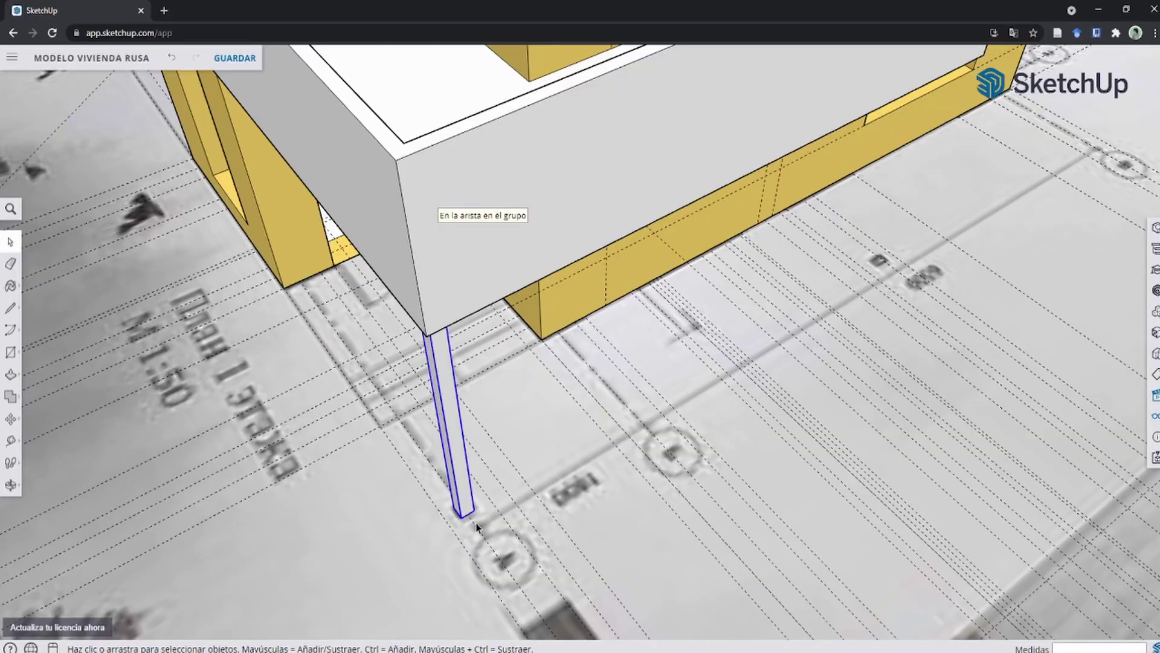
Copy the columna component to the balcony's other outer corner along the grid line.
middle_drag(476, 524, 463, 433)
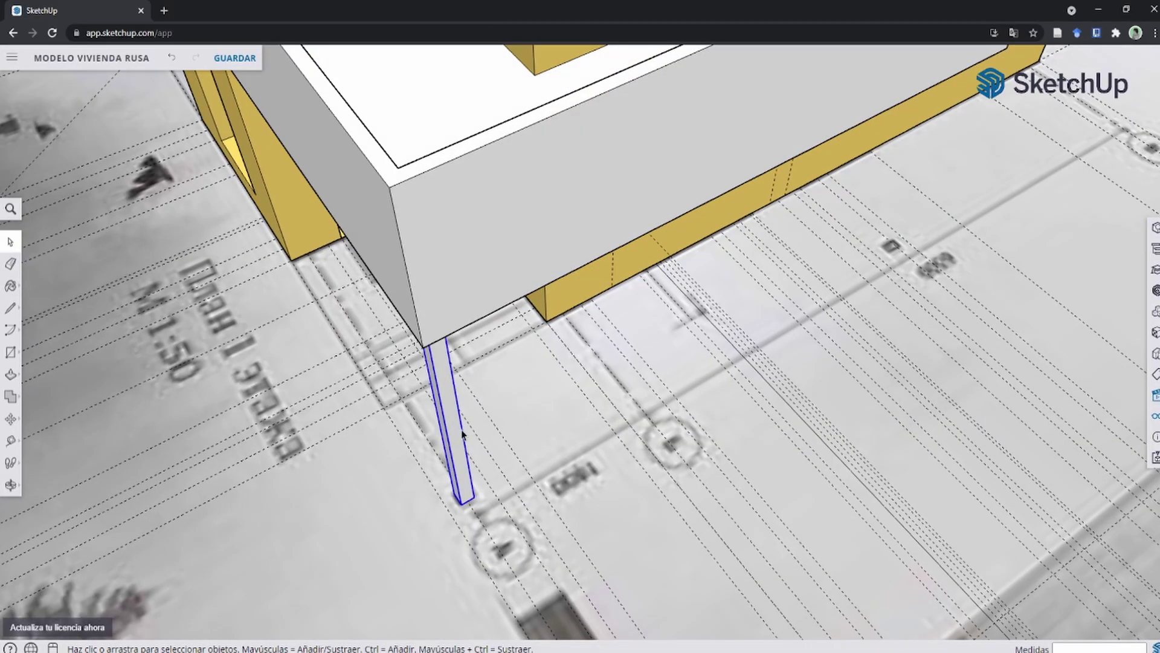
key(m)
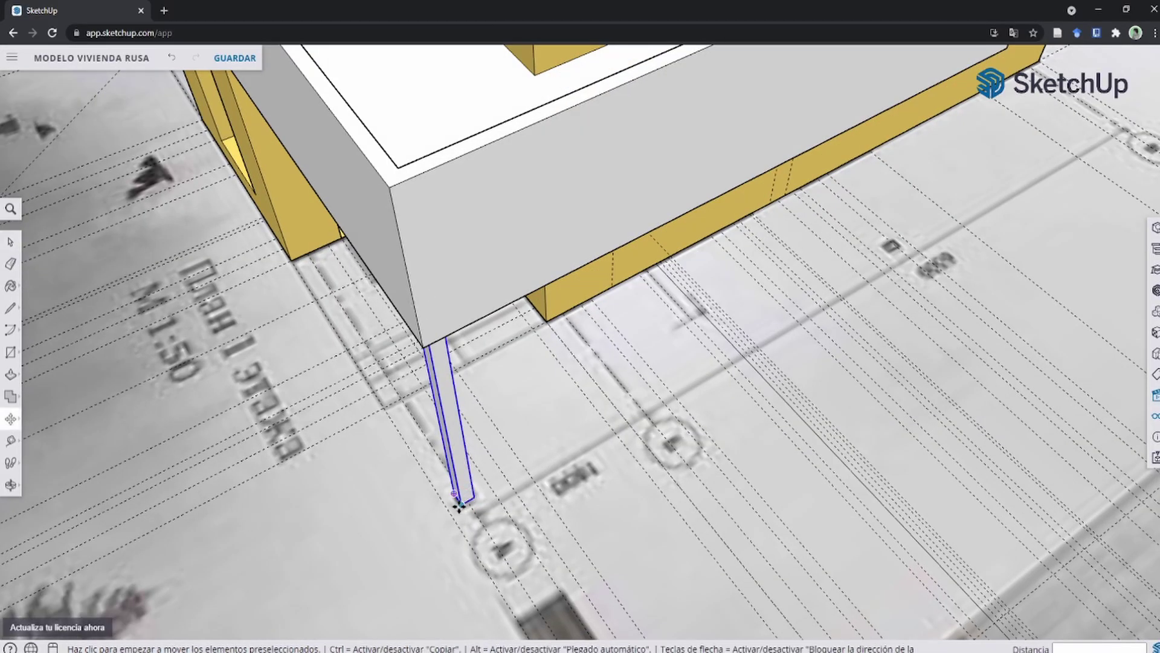
key(ctrl)
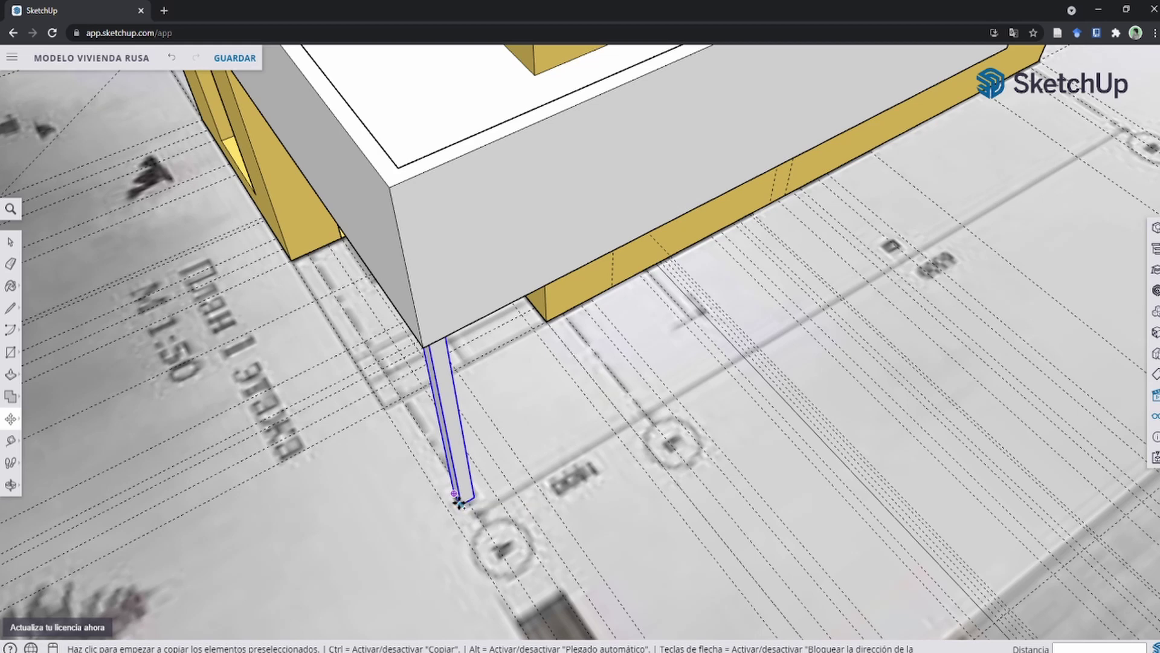
click(460, 503)
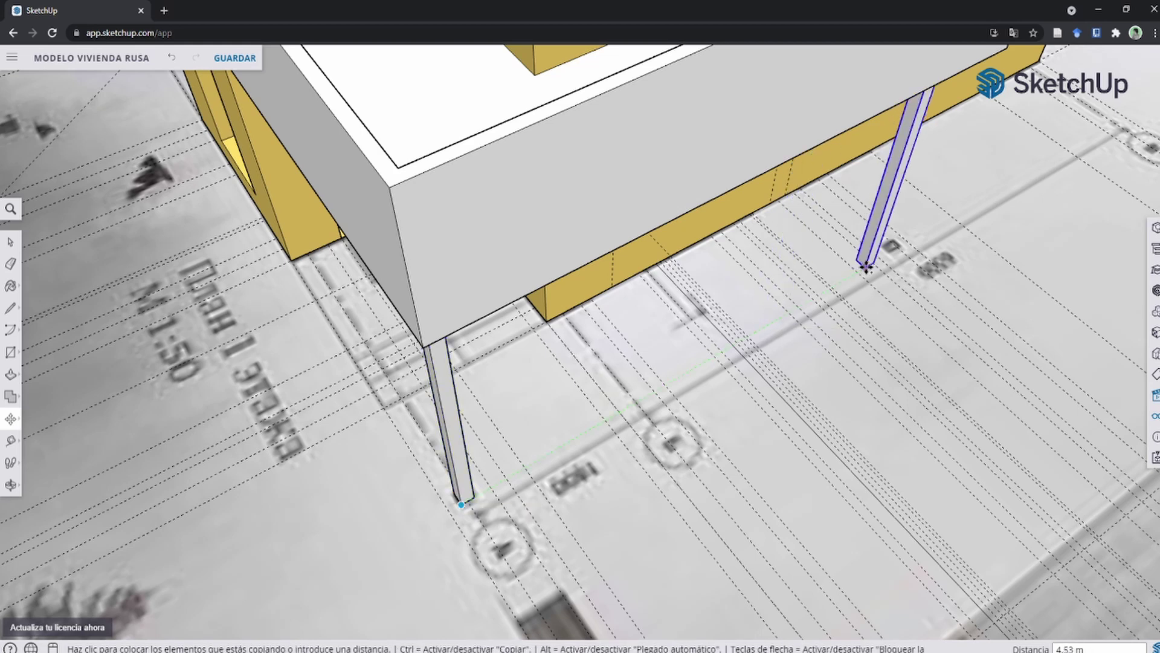
scroll(892, 248, up, 3)
click(611, 310)
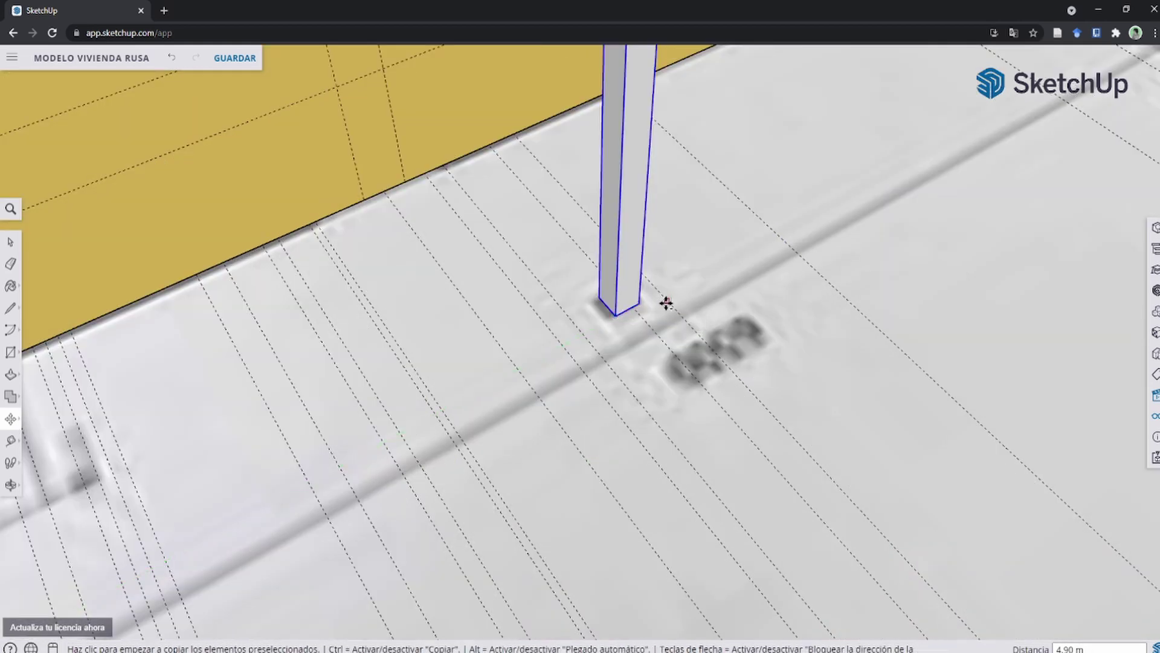
scroll(643, 303, down, 2)
scroll(630, 294, down, 2)
scroll(630, 294, down, 5)
key(space)
mouse_move(630, 329)
middle_down()
mouse_move(381, 246)
mouse_move(444, 376)
middle_up()
scroll(444, 376, down, 3)
Orbit to a 3D perspective and select the white roof block.
scroll(423, 345, up, 2)
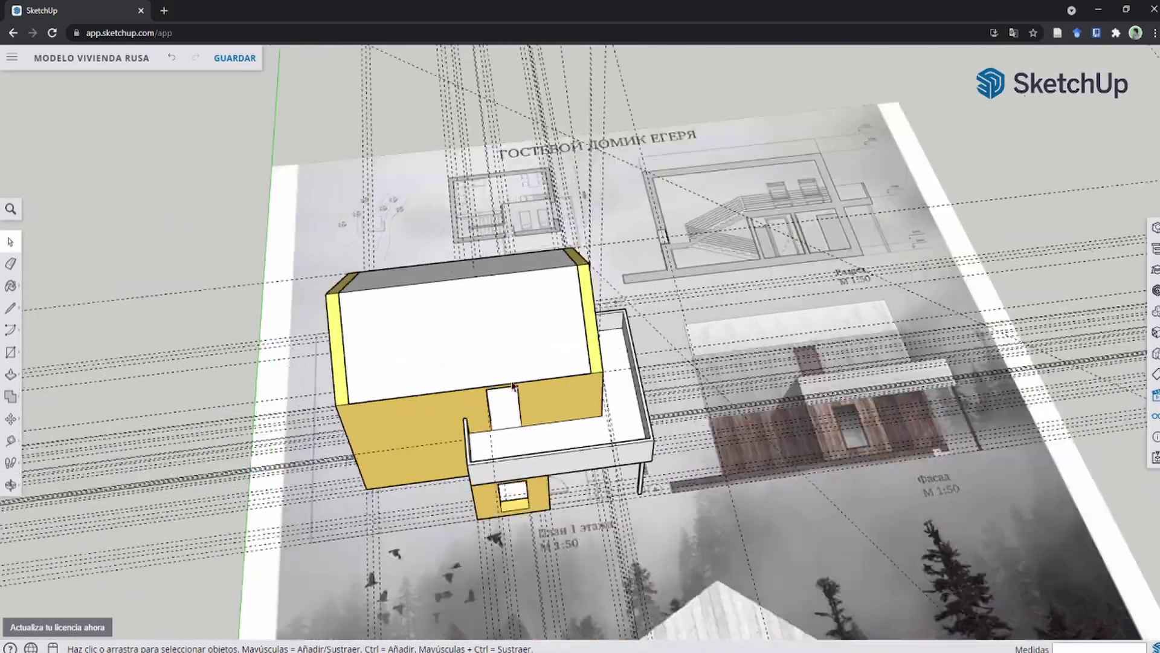
scroll(407, 321, up, 3)
middle_drag(407, 321, 415, 276)
scroll(423, 254, up, 5)
right_click(435, 223)
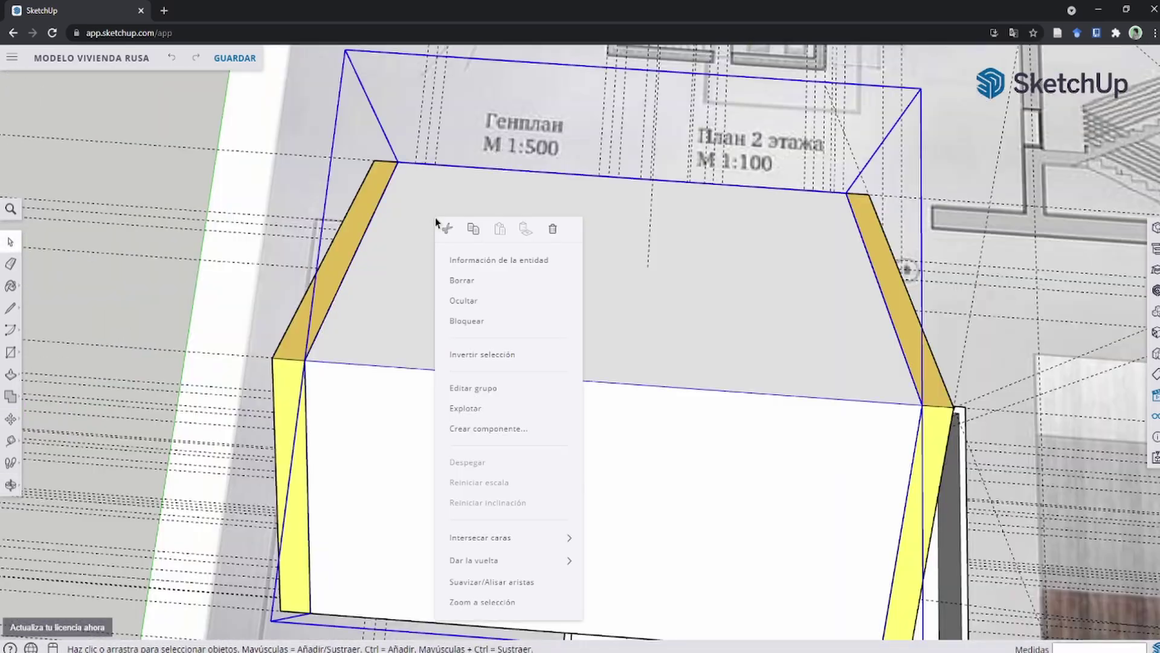
click(391, 210)
Hide the roof block with Ocultar and orbit to the gable wall's outside.
scroll(451, 280, down, 1)
scroll(450, 280, down, 3)
middle_drag(451, 279, 438, 277)
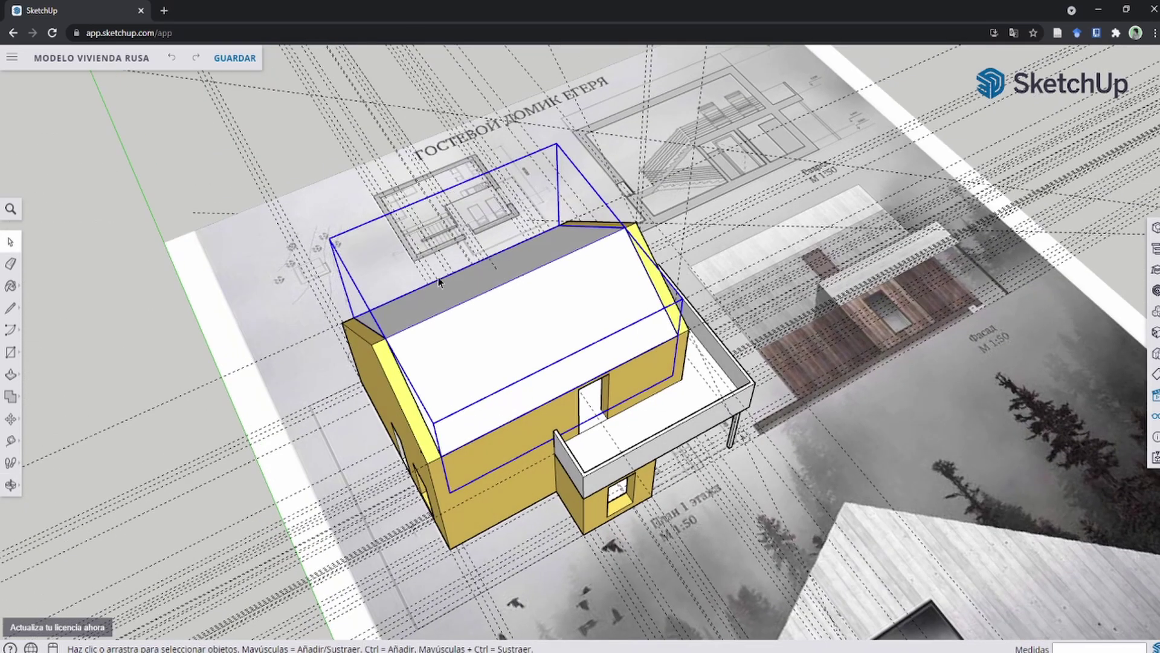
scroll(430, 335, up, 4)
right_click(424, 322)
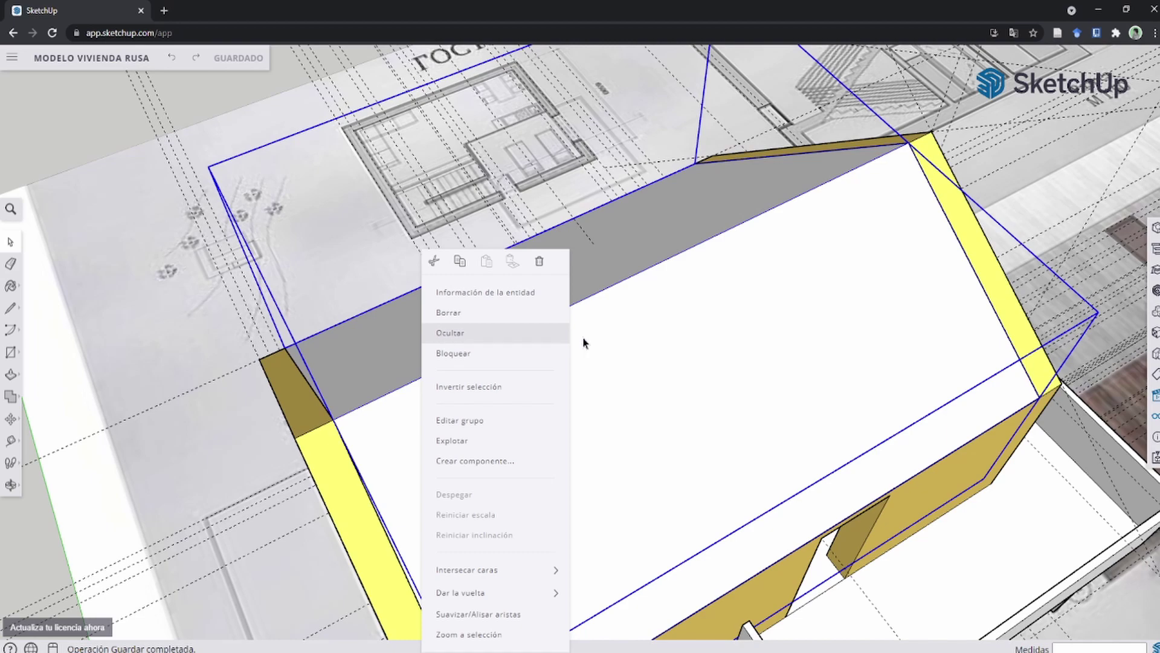
click(459, 333)
scroll(813, 275, down, 3)
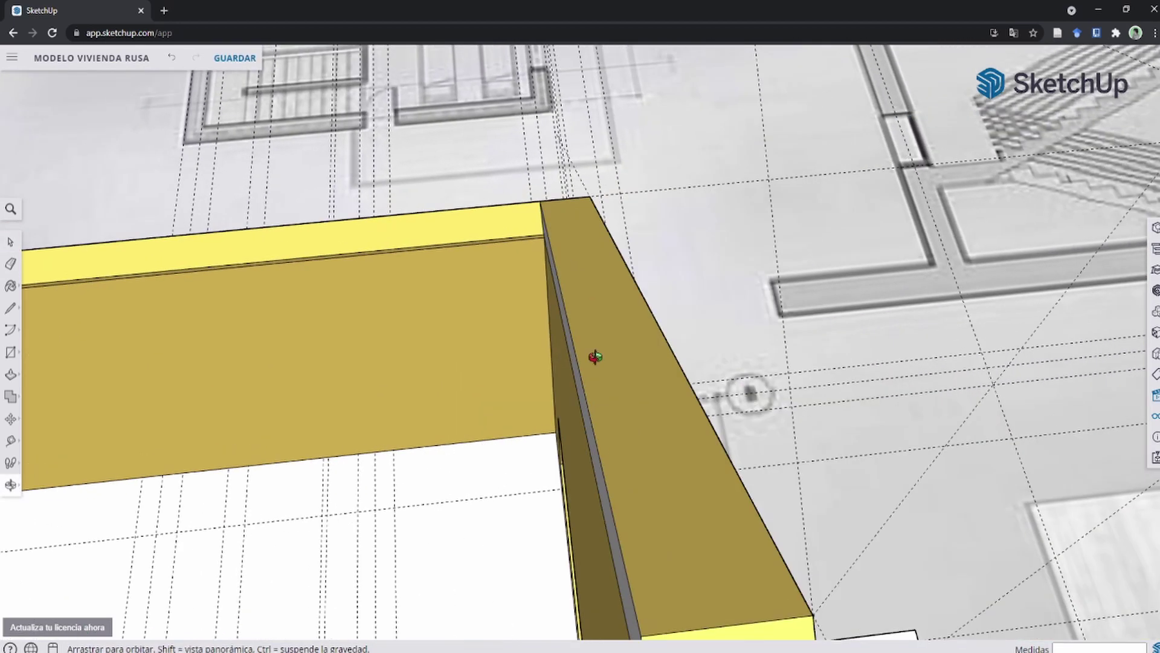
middle_drag(596, 336, 676, 252)
scroll(779, 264, down, 2)
scroll(736, 158, up, 3)
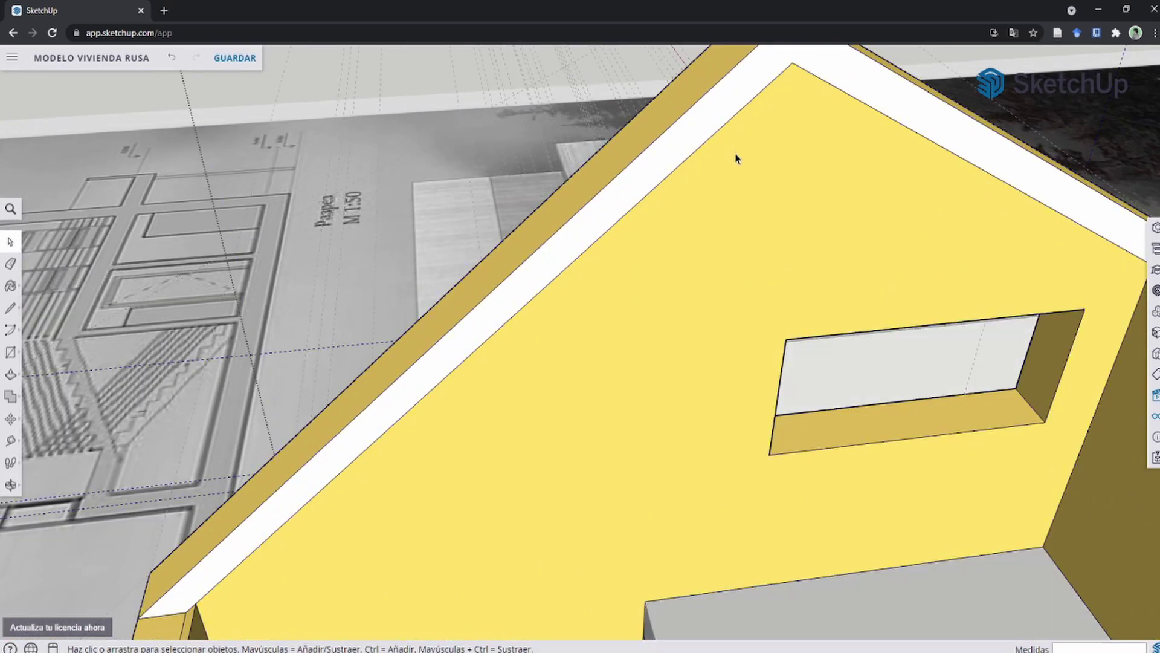
Erase the stray edge bounding the white strip at the gable wall's peak.
scroll(567, 219, down, 2)
scroll(550, 199, down, 2)
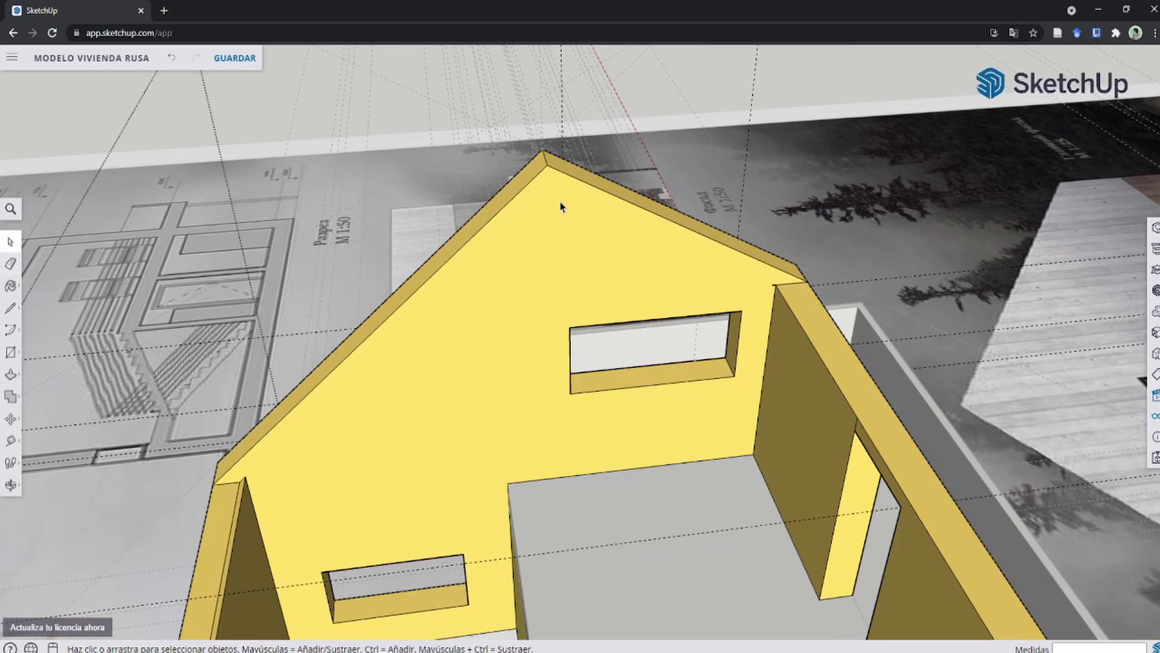
scroll(556, 204, up, 1)
click(558, 207)
mouse_move(634, 258)
middle_down()
mouse_move(129, 332)
mouse_move(414, 251)
mouse_move(832, 399)
mouse_move(298, 407)
mouse_move(777, 383)
middle_up()
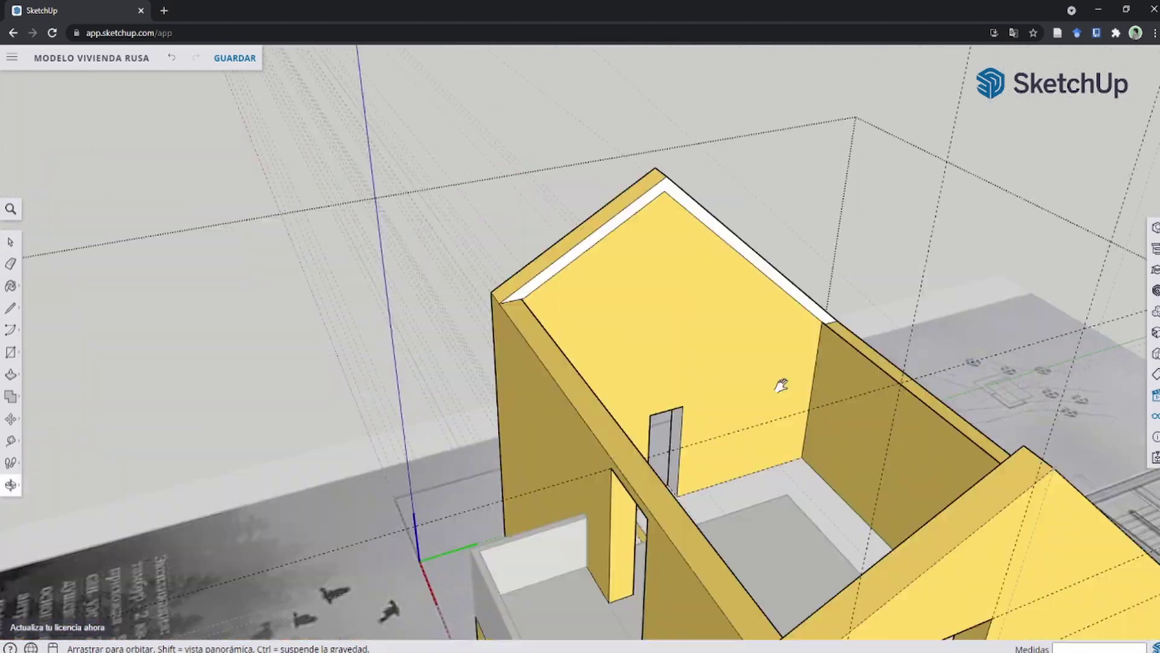
scroll(768, 290, up, 1)
scroll(756, 187, up, 2)
key(e)
click(753, 166)
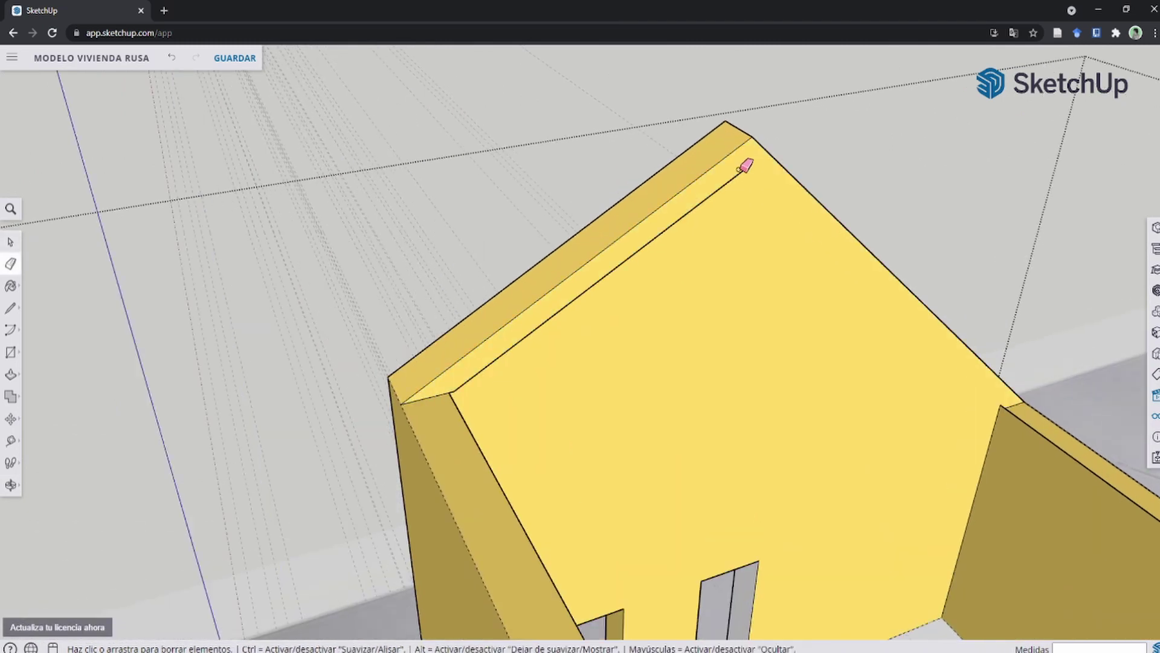
scroll(565, 303, down, 2)
scroll(492, 365, up, 2)
scroll(492, 366, up, 2)
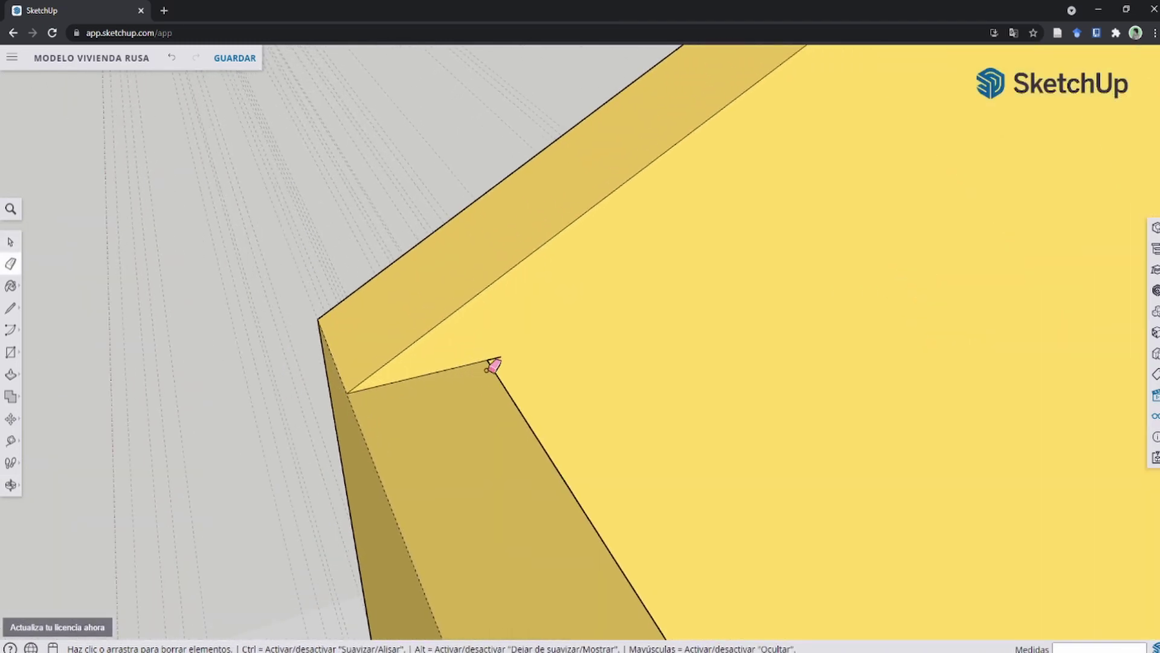
scroll(506, 357, down, 1)
scroll(520, 302, down, 5)
key(space)
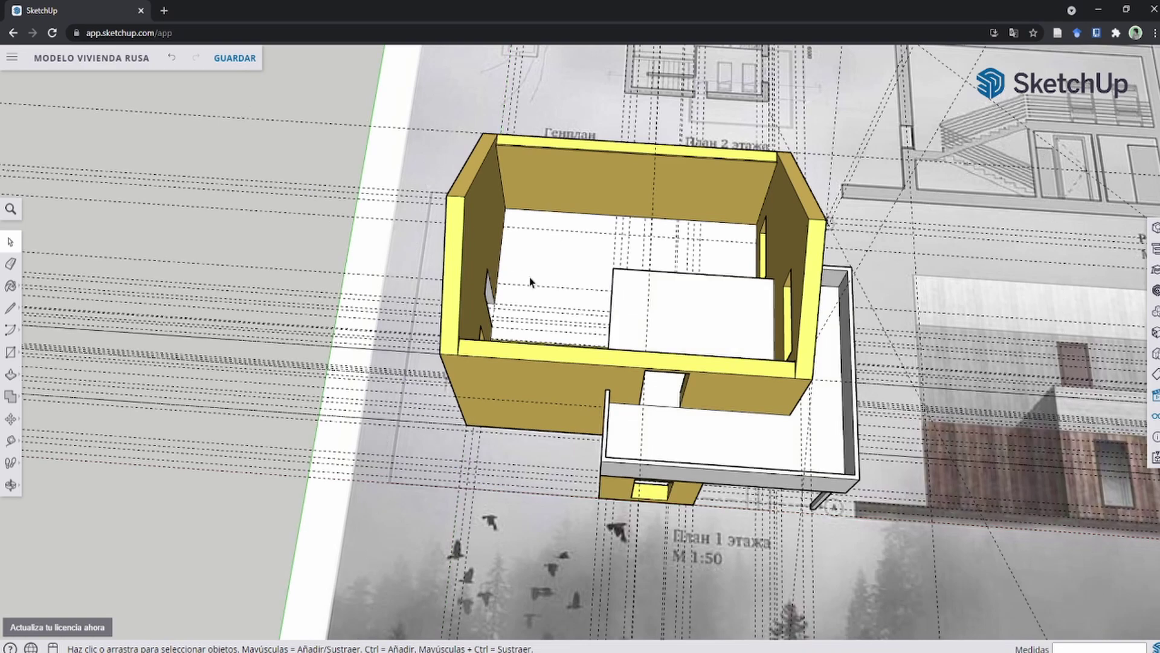
Delete every dashed guide line by searching 'guias' and running Eliminar guías.
scroll(531, 281, up, 3)
mouse_move(617, 337)
middle_down()
mouse_move(617, 463)
mouse_move(522, 499)
middle_up()
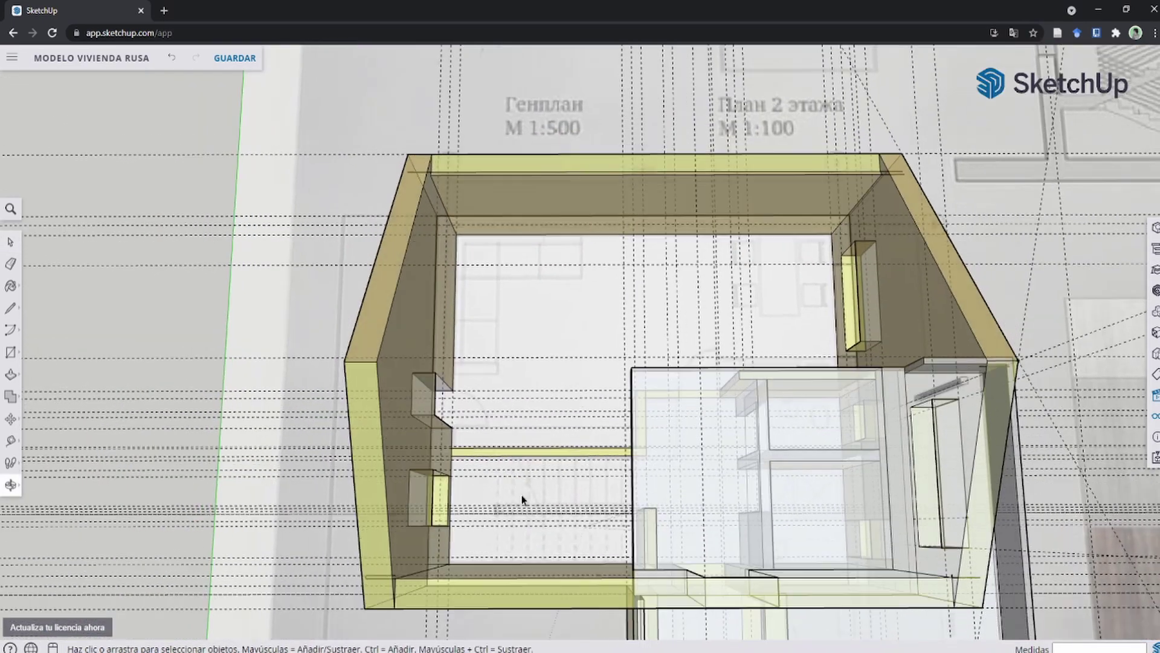
scroll(509, 467, up, 1)
scroll(500, 464, down, 4)
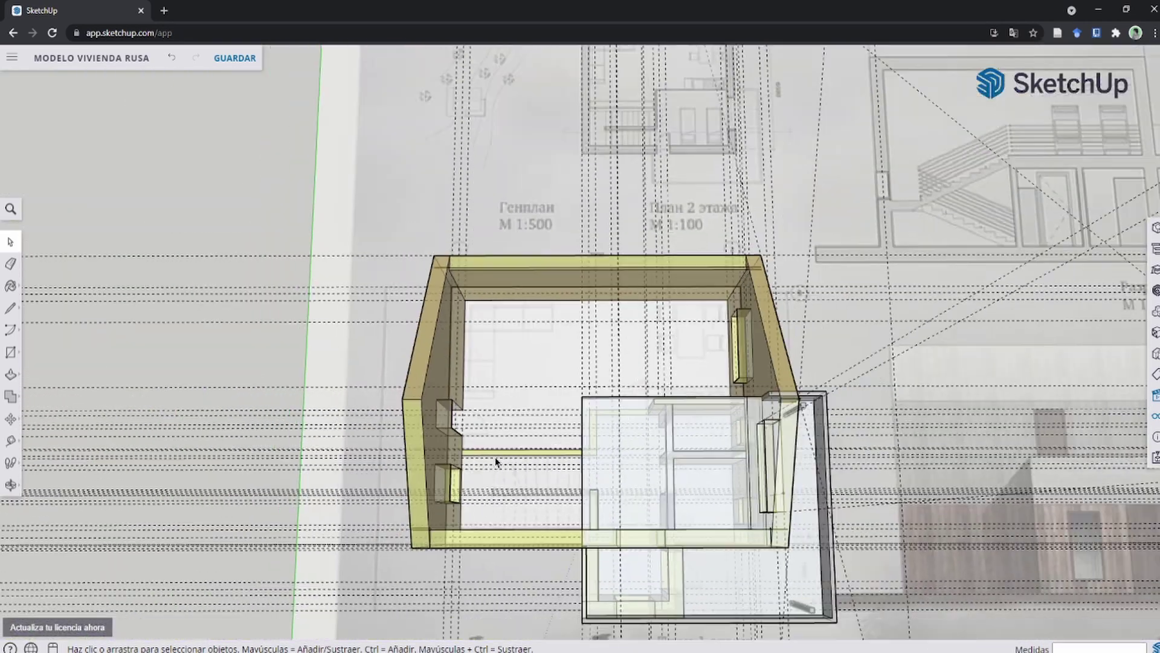
scroll(499, 461, down, 2)
scroll(506, 470, up, 1)
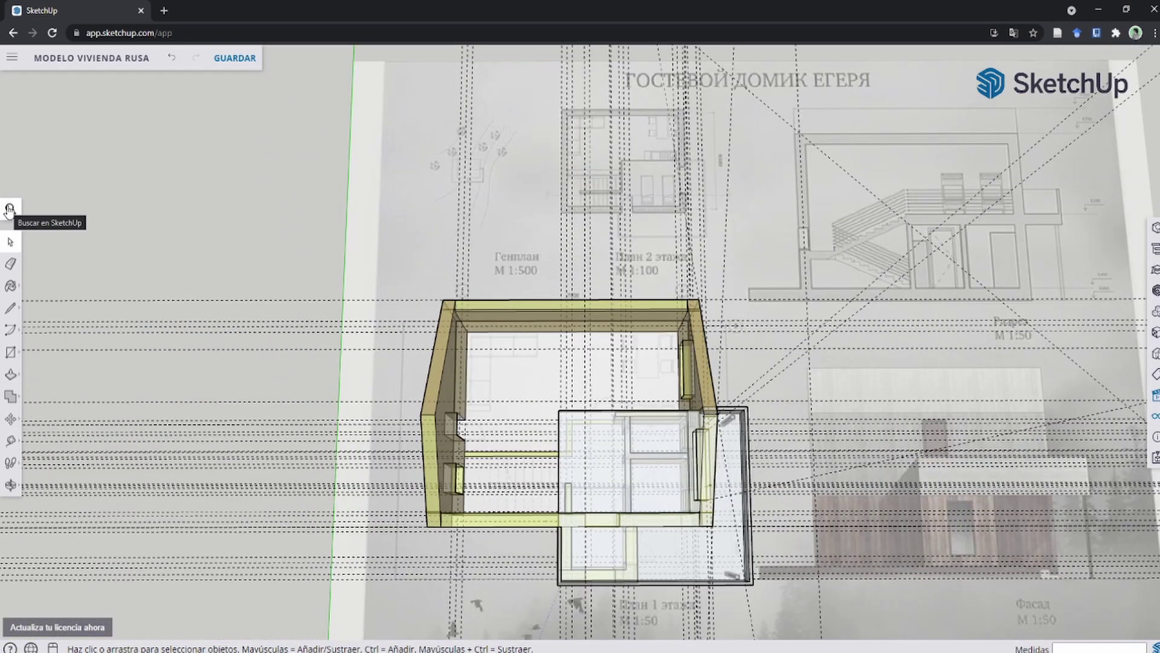
click(9, 210)
text(guias)
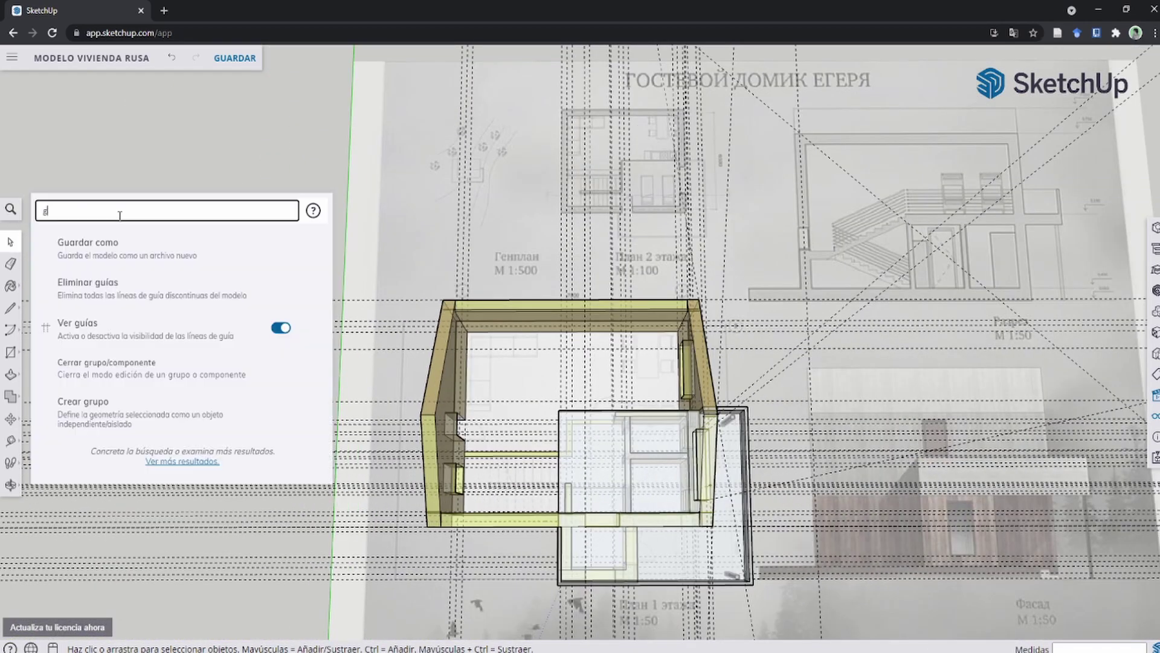
click(189, 301)
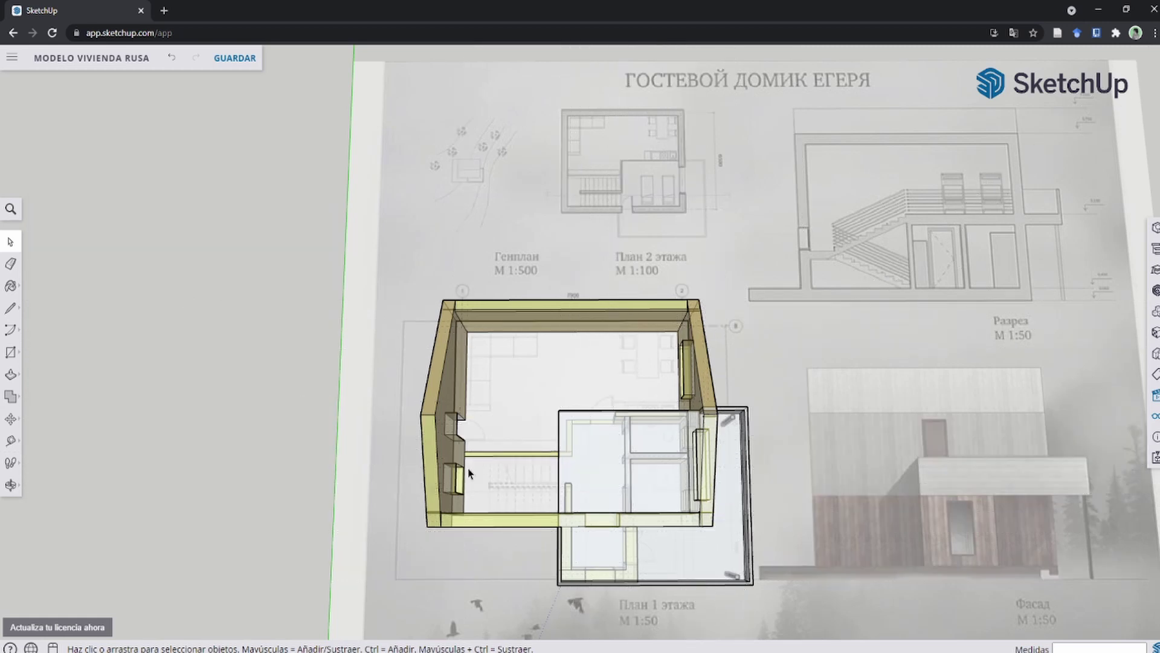
scroll(469, 473, up, 3)
scroll(478, 471, up, 2)
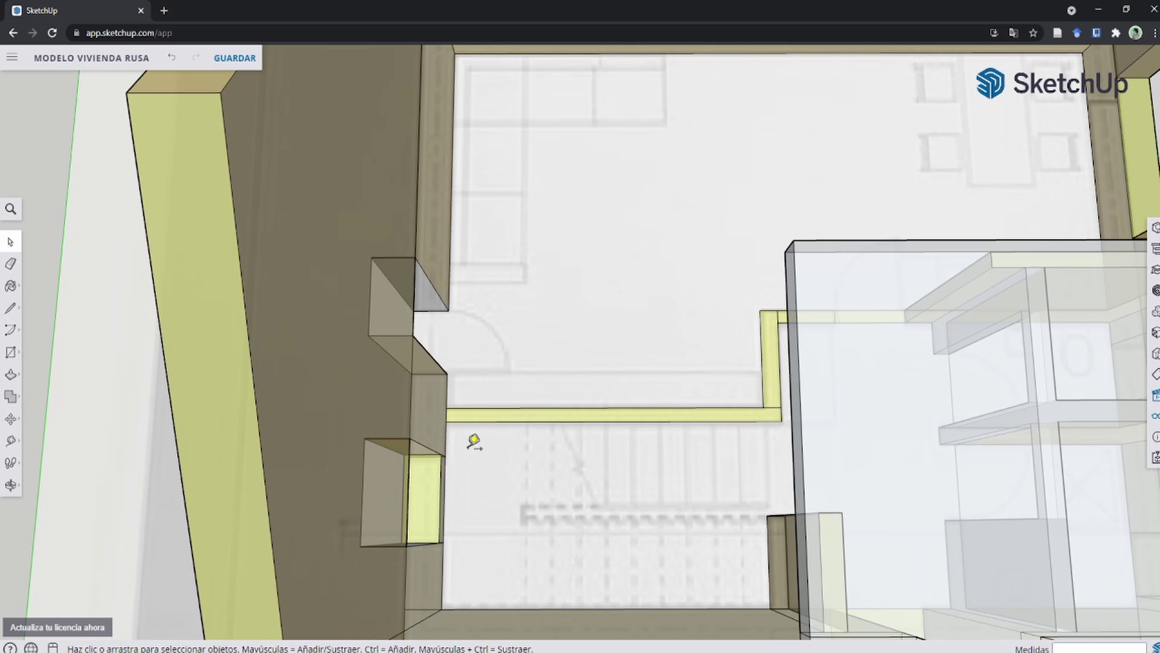
scroll(459, 433, up, 2)
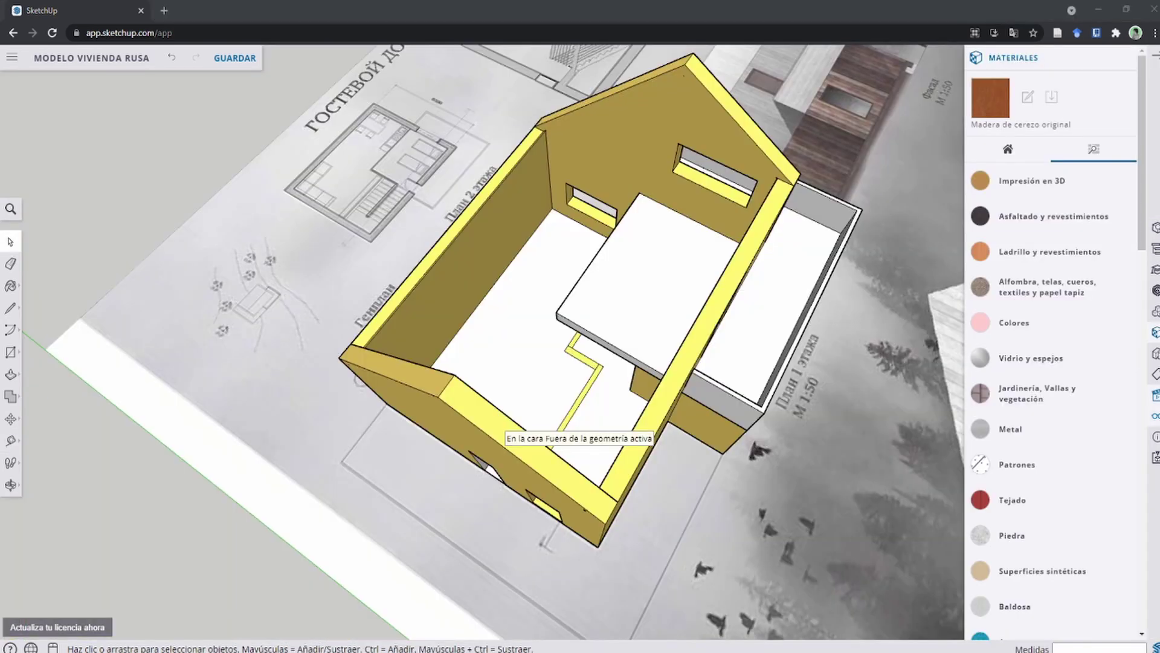
Draw a line across the white slab's open side to close its side face.
scroll(577, 381, up, 5)
mouse_move(577, 381)
middle_down()
mouse_move(874, 384)
mouse_move(557, 384)
mouse_move(943, 267)
middle_up()
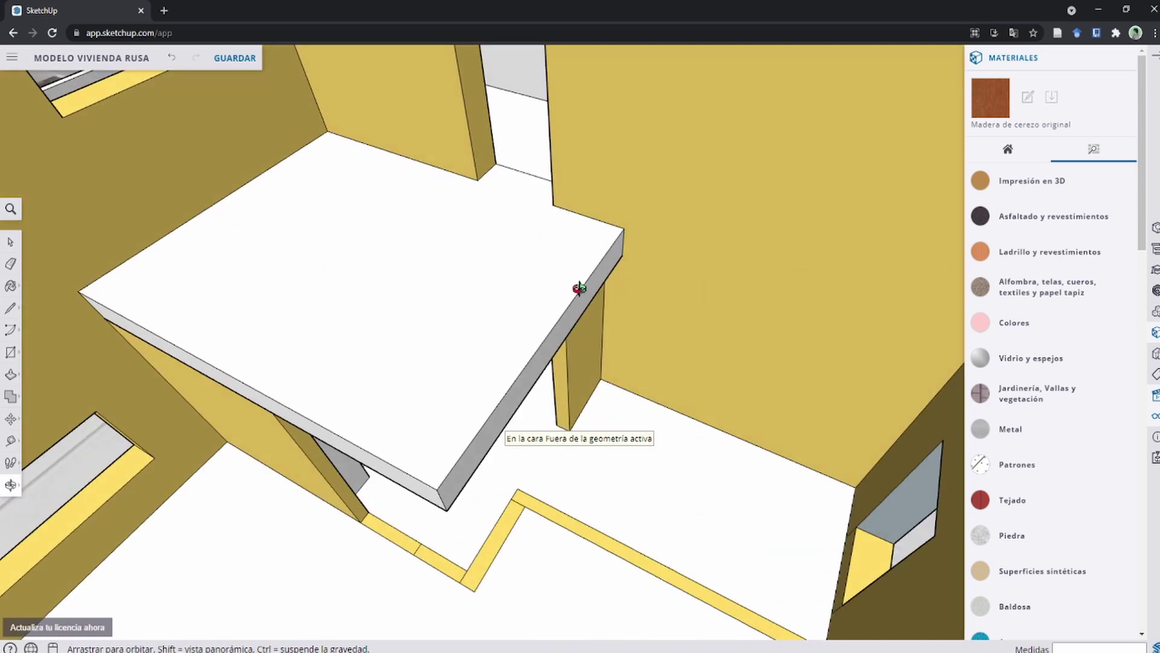
scroll(579, 288, down, 5)
scroll(520, 352, down, 1)
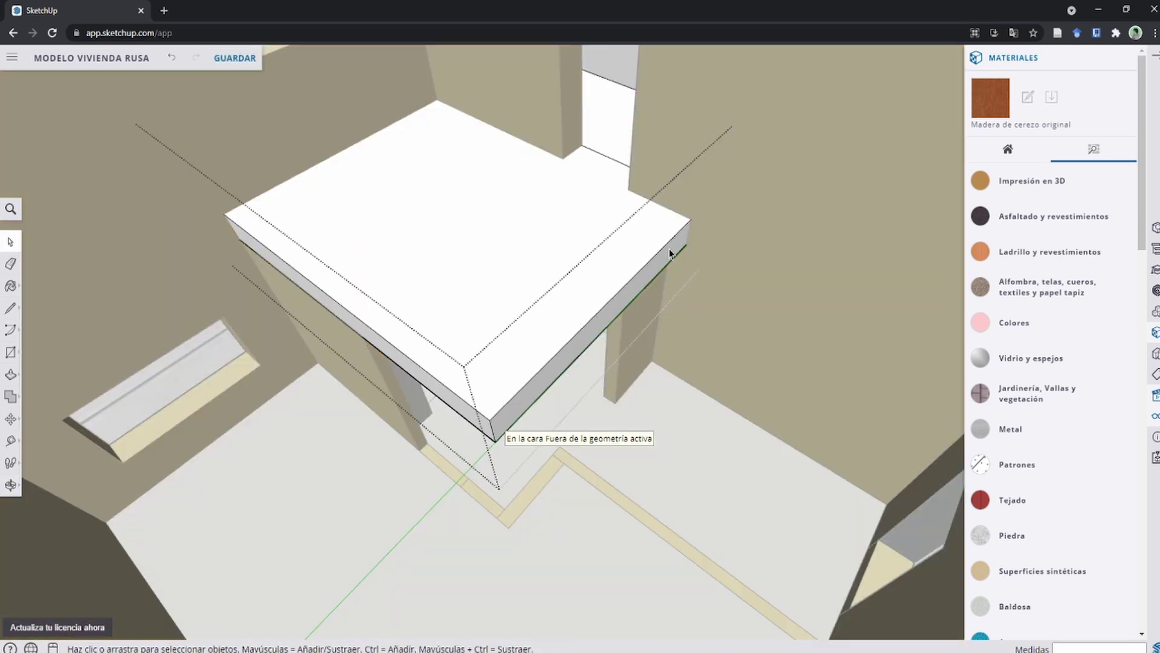
triple_click(669, 252)
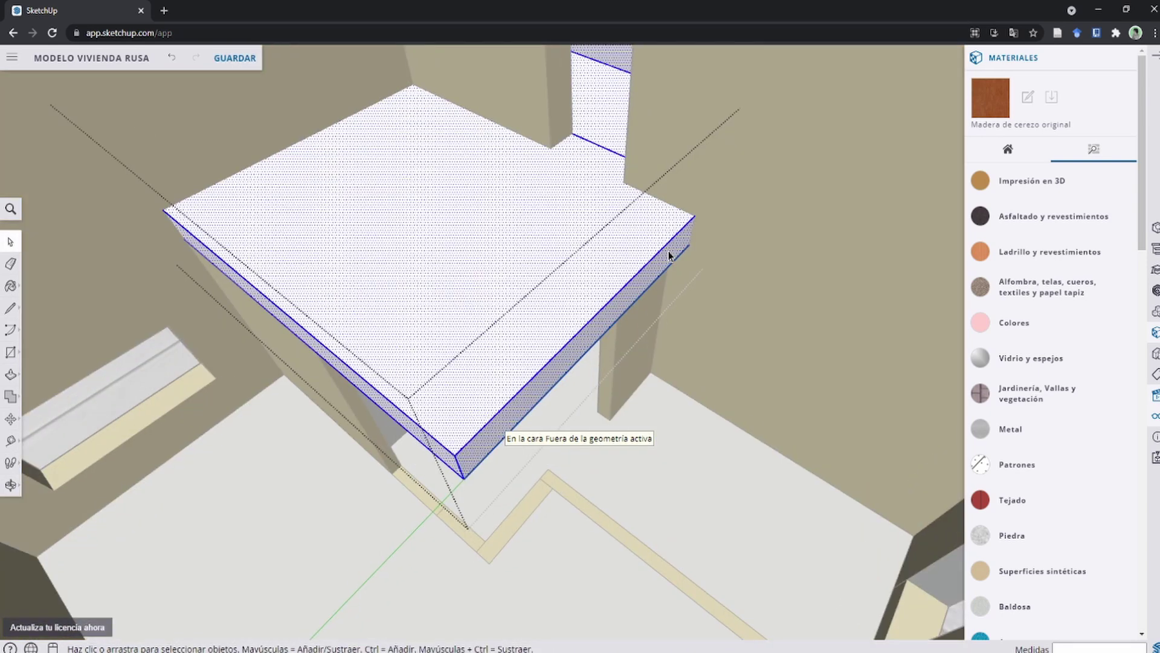
scroll(671, 254, up, 5)
scroll(561, 327, down, 2)
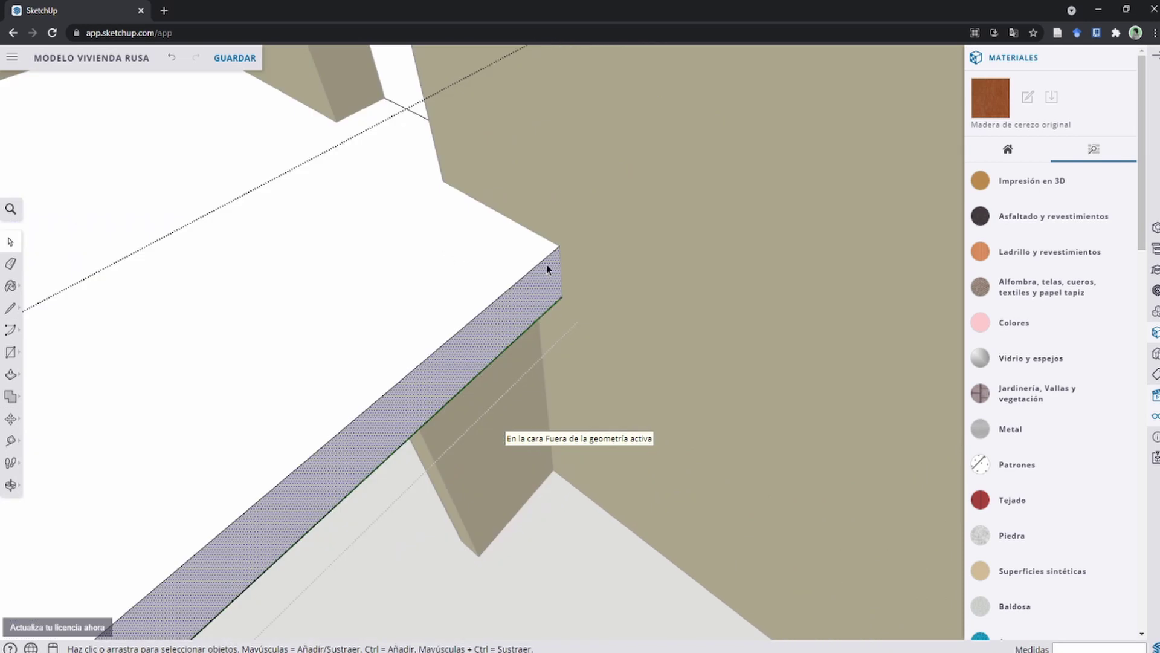
key(l)
click(559, 245)
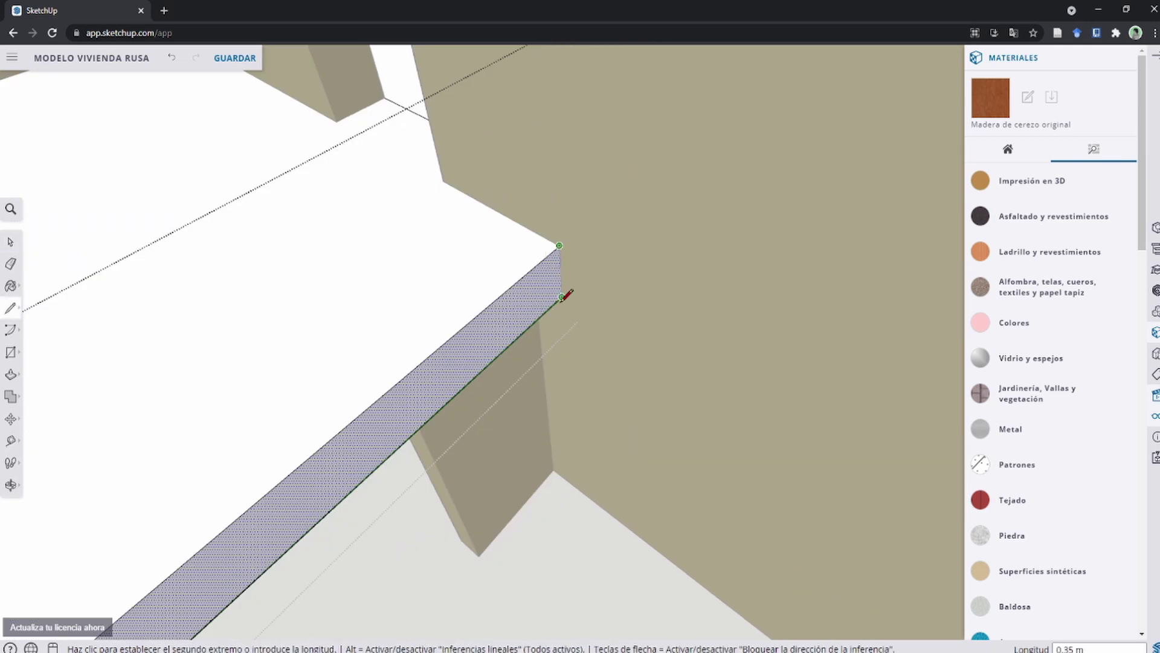
click(562, 296)
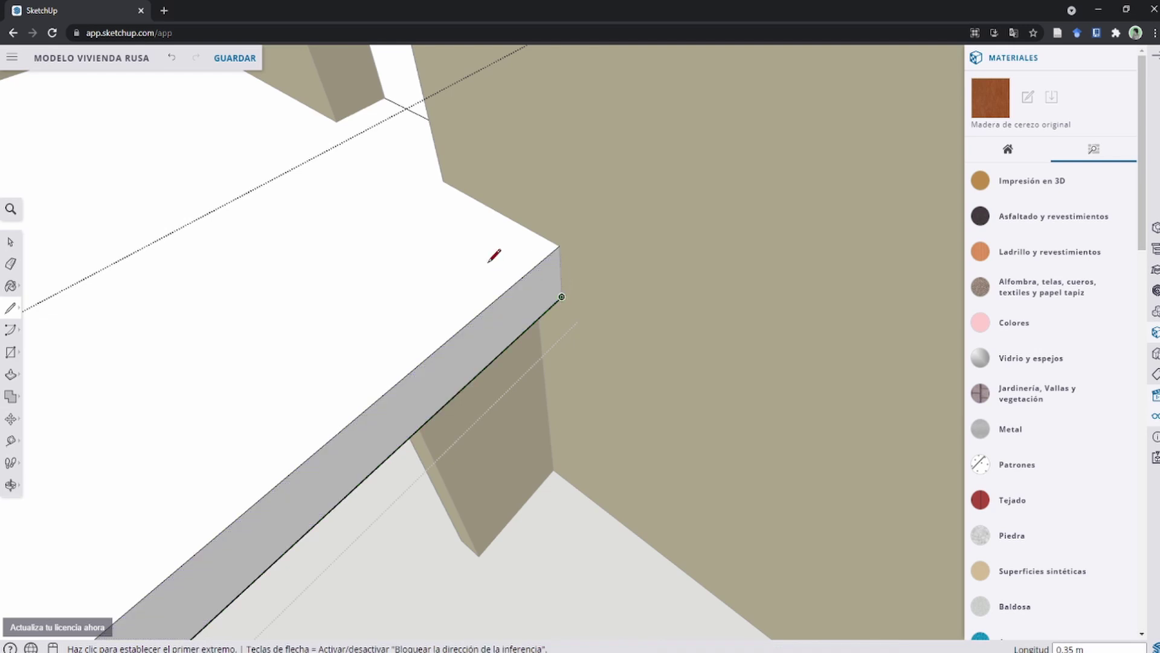
key(space)
click(519, 322)
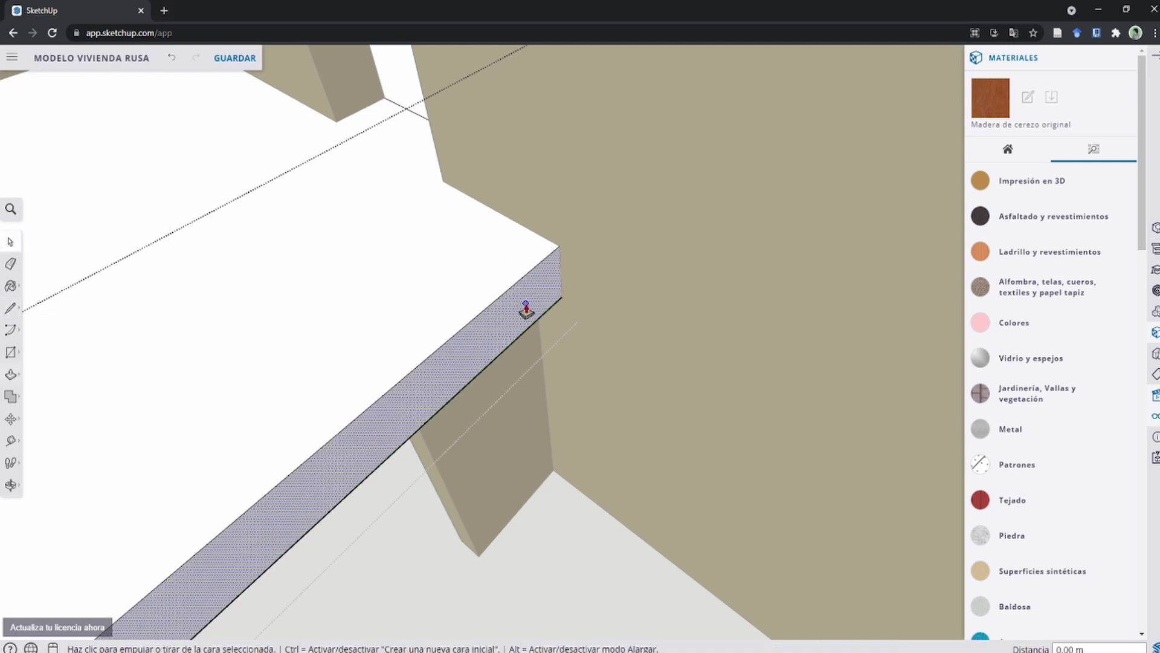
Push/pull the slab's small side face out 0.12 m.
middle_drag(527, 308, 519, 249)
mouse_move(516, 191)
middle_down()
mouse_move(528, 285)
mouse_move(586, 223)
mouse_move(530, 292)
mouse_move(492, 132)
mouse_move(557, 303)
middle_up()
key(p)
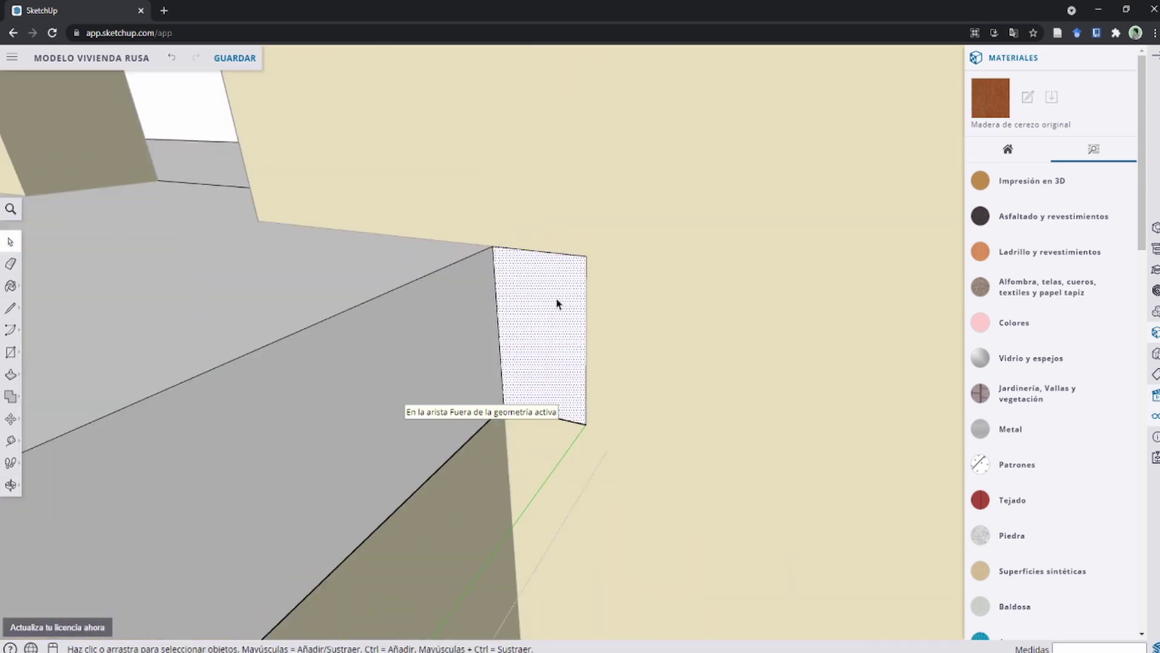
mouse_move(542, 347)
middle_down()
mouse_move(552, 329)
mouse_move(526, 417)
mouse_move(339, 458)
mouse_move(215, 455)
mouse_move(360, 417)
middle_up()
click(524, 422)
click(686, 369)
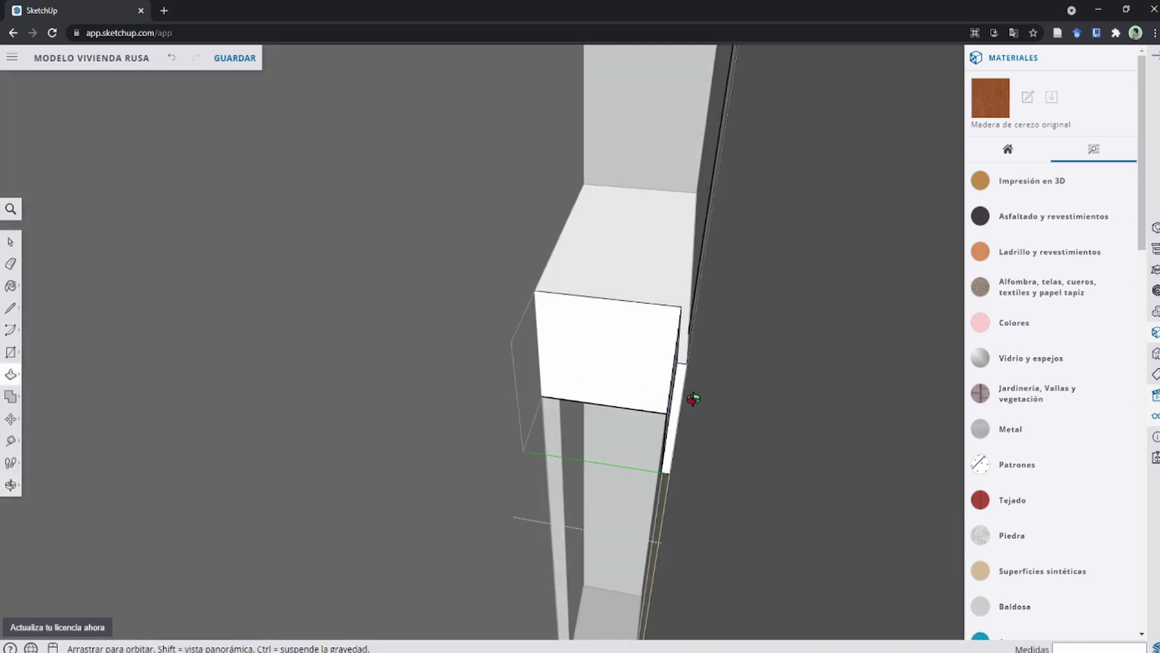
middle_drag(694, 394, 724, 447)
scroll(531, 402, up, 5)
mouse_move(531, 402)
middle_down()
mouse_move(498, 297)
mouse_move(574, 378)
mouse_move(547, 378)
mouse_move(678, 375)
mouse_move(532, 303)
mouse_move(537, 228)
middle_up()
Erase the edges of the stray flap left against the yellow wall.
key(space)
scroll(532, 229, up, 2)
triple_click(526, 209)
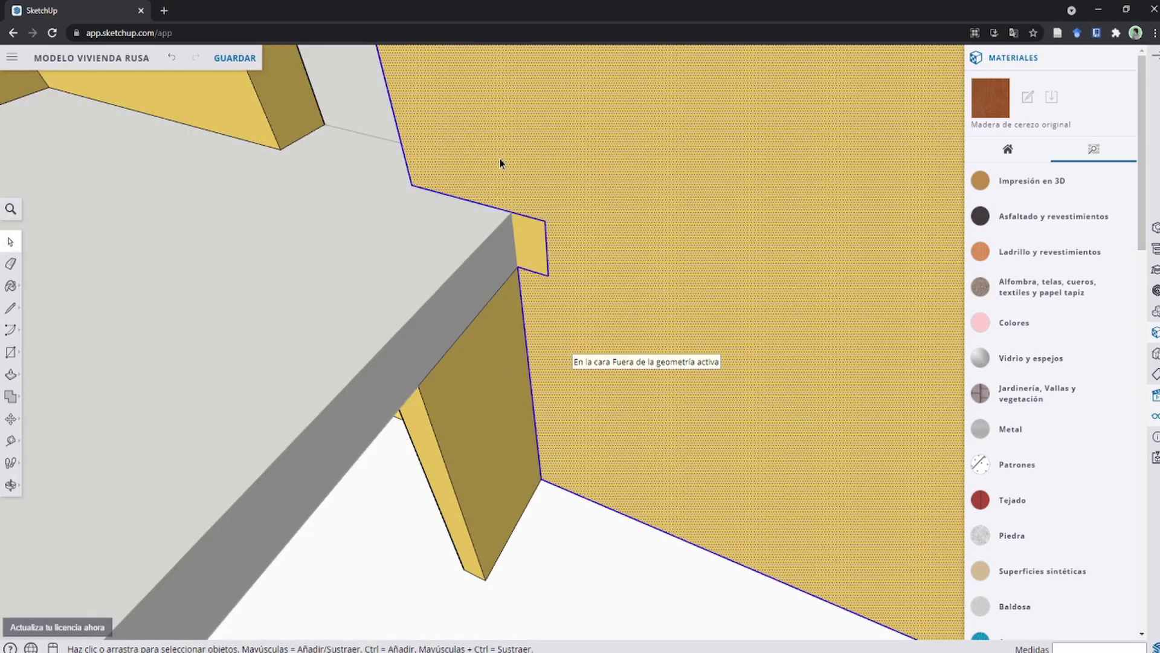
mouse_move(530, 221)
middle_down()
mouse_move(173, 251)
mouse_move(624, 301)
mouse_move(622, 220)
middle_up()
key(e)
mouse_move(639, 228)
mouse_down()
mouse_move(656, 248)
mouse_move(639, 309)
mouse_up()
scroll(622, 284, down, 5)
mouse_move(621, 285)
middle_down()
mouse_move(889, 381)
mouse_move(407, 345)
mouse_move(654, 454)
middle_up()
key(space)
scroll(364, 394, up, 5)
Place a guide 0.85 m from the wall edge across the stair floor.
scroll(381, 390, down, 1)
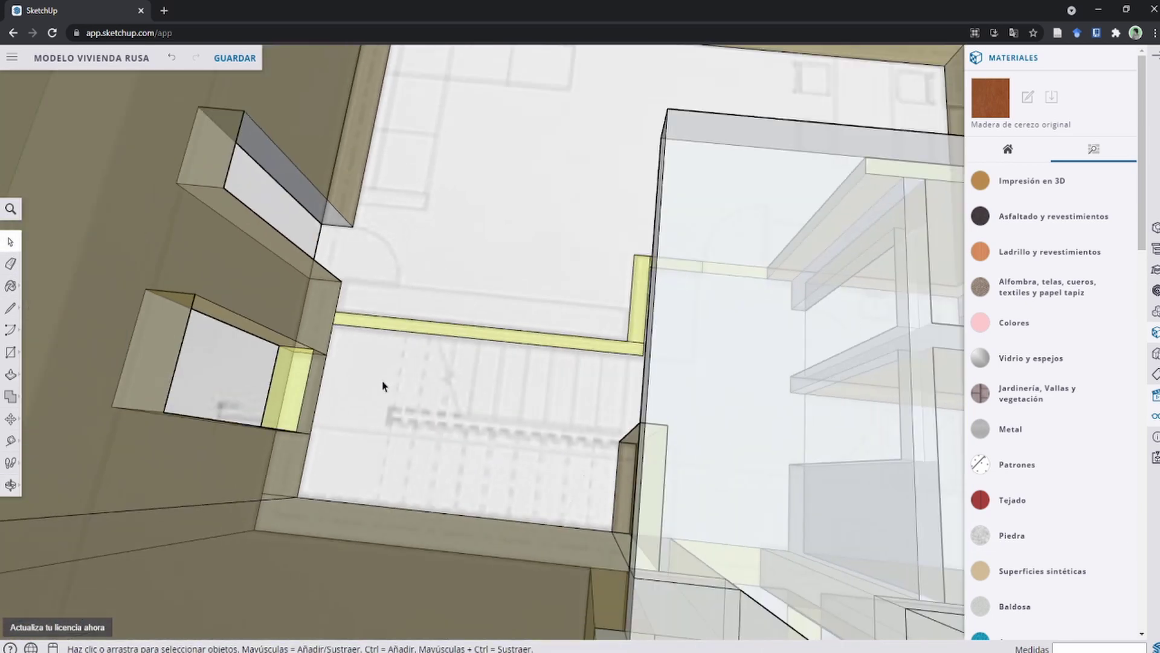
key(t)
scroll(336, 342, up, 1)
scroll(326, 345, up, 2)
shift+middle_drag(371, 356, 310, 266)
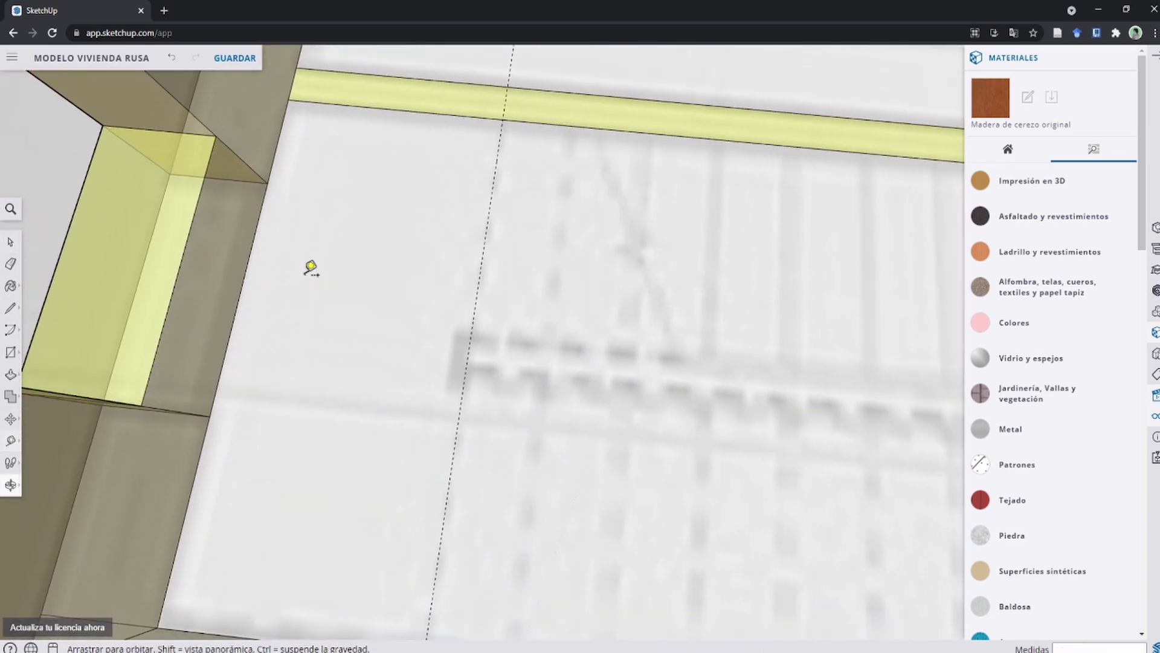
click(245, 270)
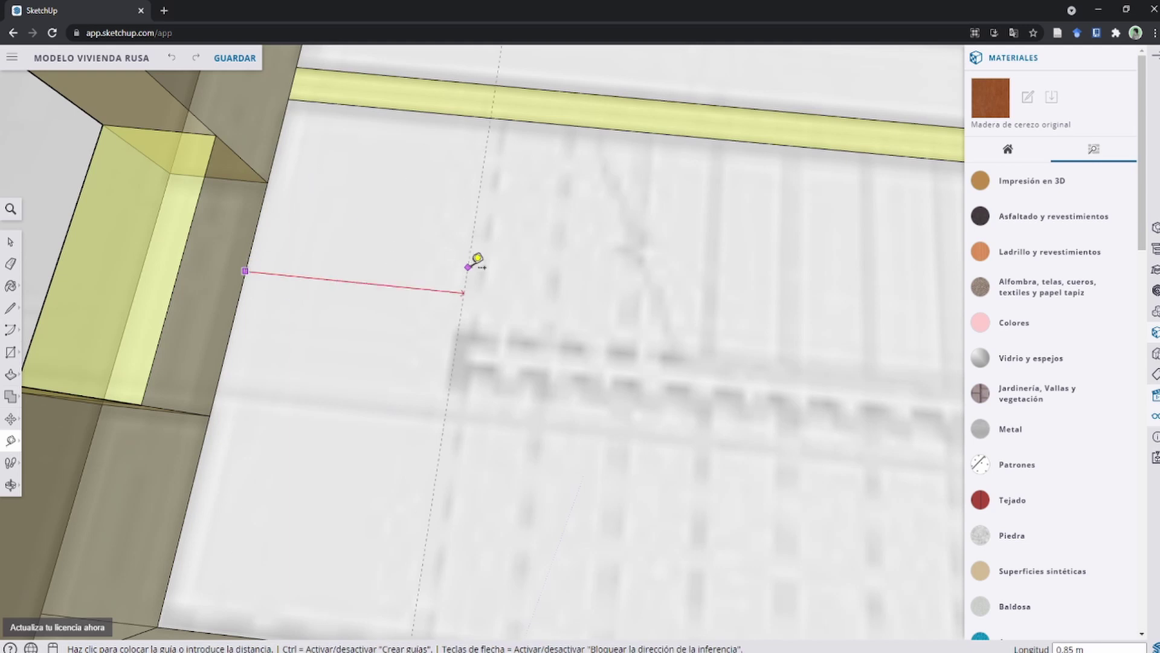
click(468, 264)
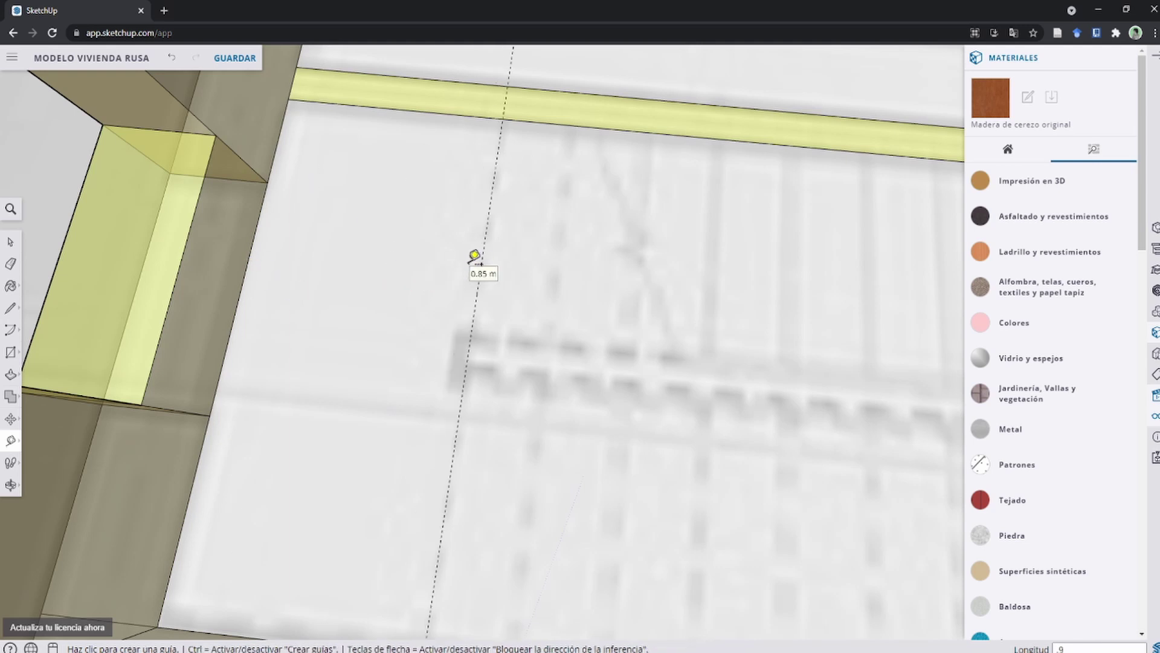
scroll(465, 281, down, 3)
scroll(617, 491, up, 2)
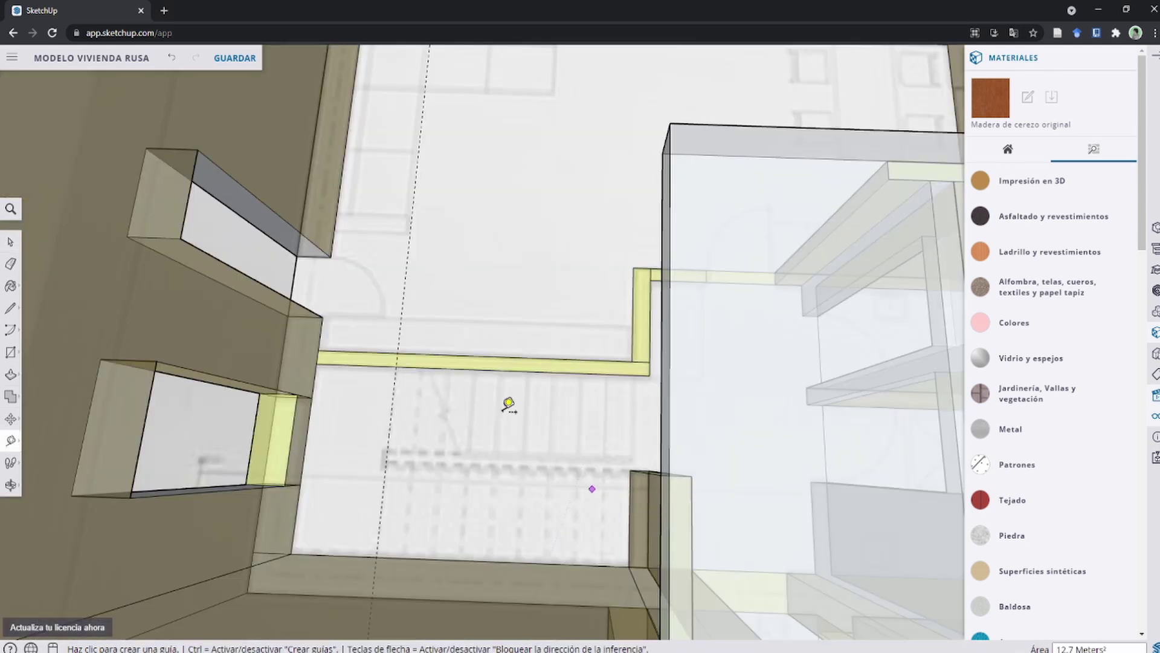
scroll(389, 402, up, 2)
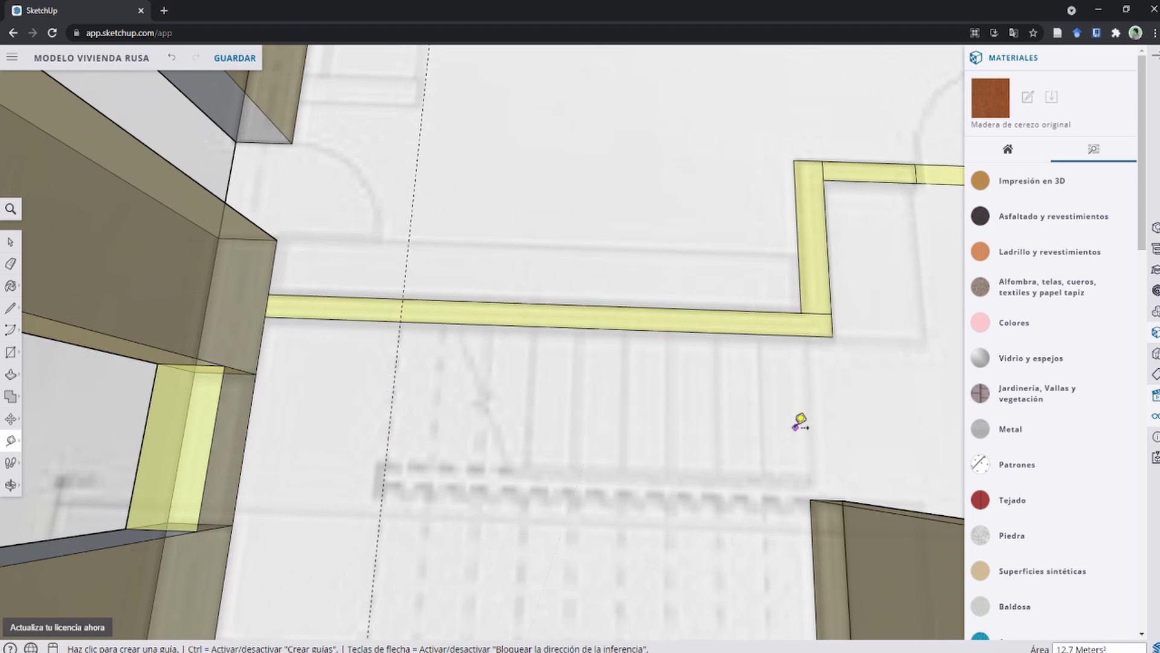
scroll(800, 422, down, 2)
key(space)
Draw a 2.65 m line from the wall corner to the new guide.
key(l)
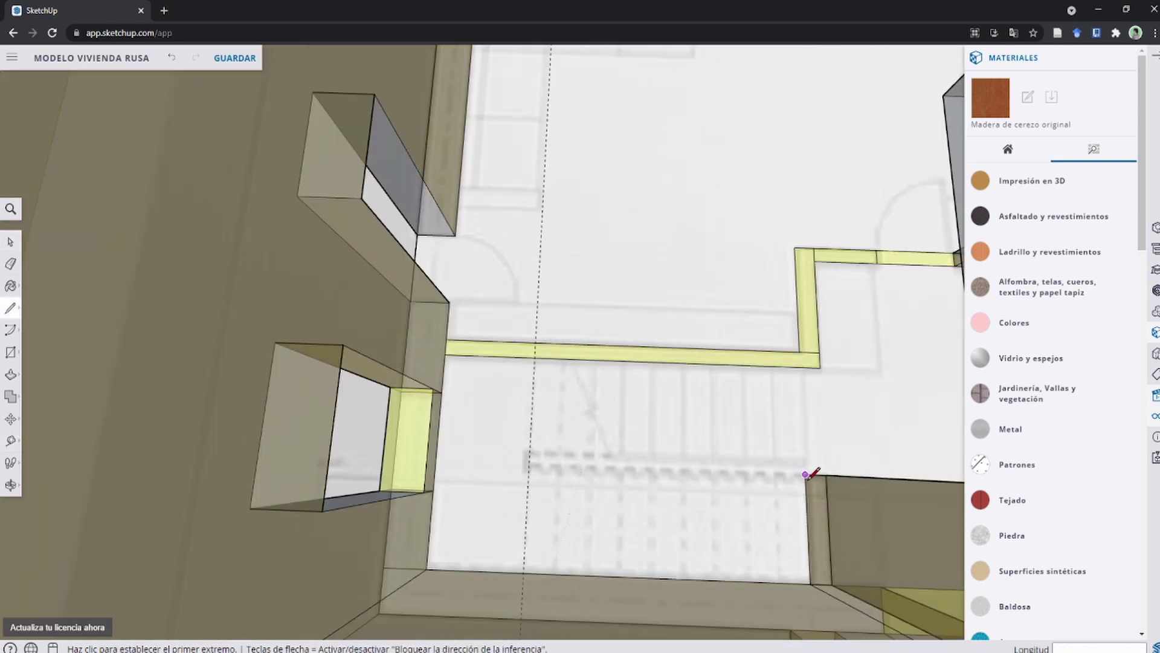
mouse_move(807, 475)
shift+middle_down()
mouse_move(721, 451)
mouse_move(669, 482)
shift+middle_up()
click(669, 482)
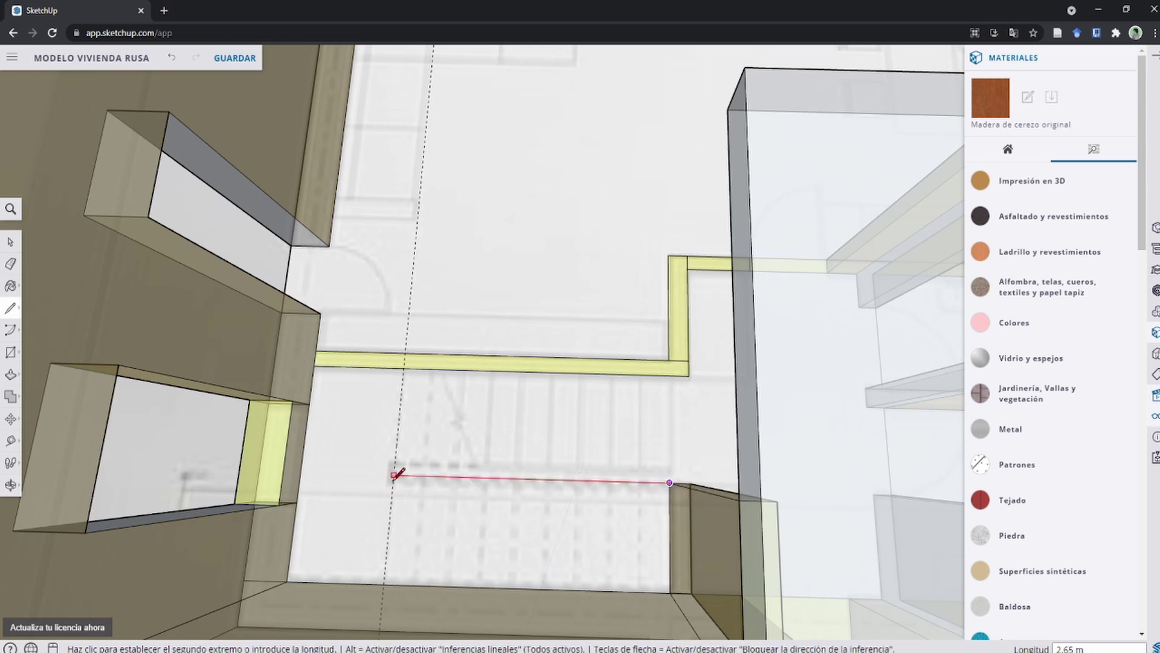
click(395, 474)
key(space)
click(426, 474)
shift+middle_drag(426, 475, 550, 437)
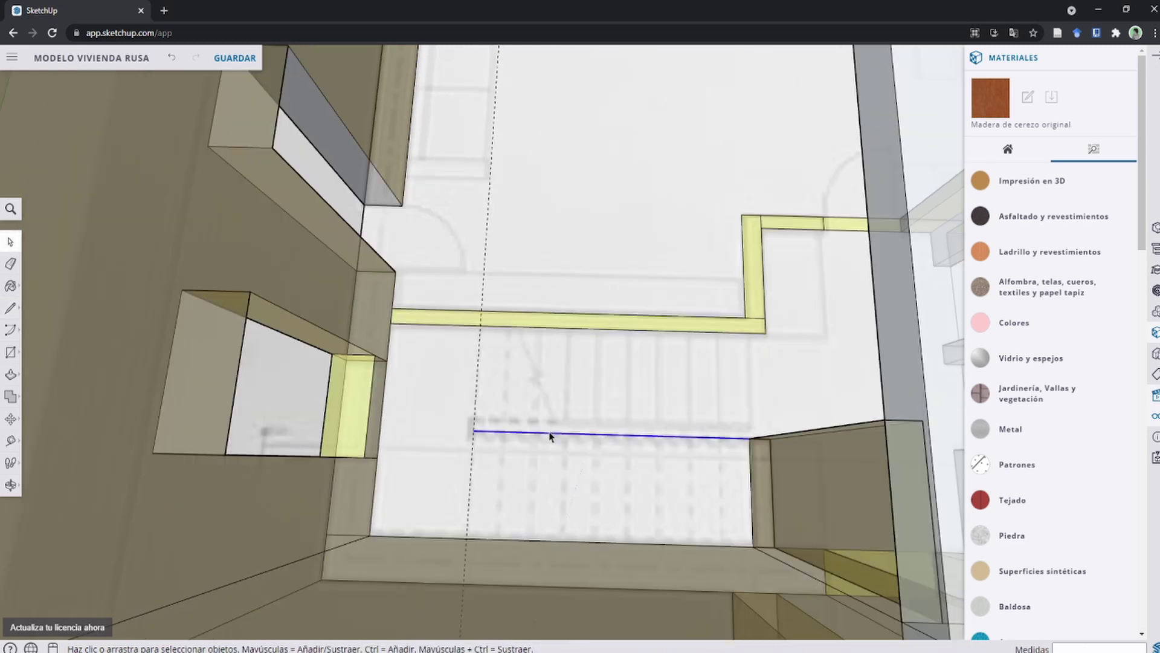
Divide the stair line into 9 equal segments with Dividir, then invert the selection.
right_click(550, 434)
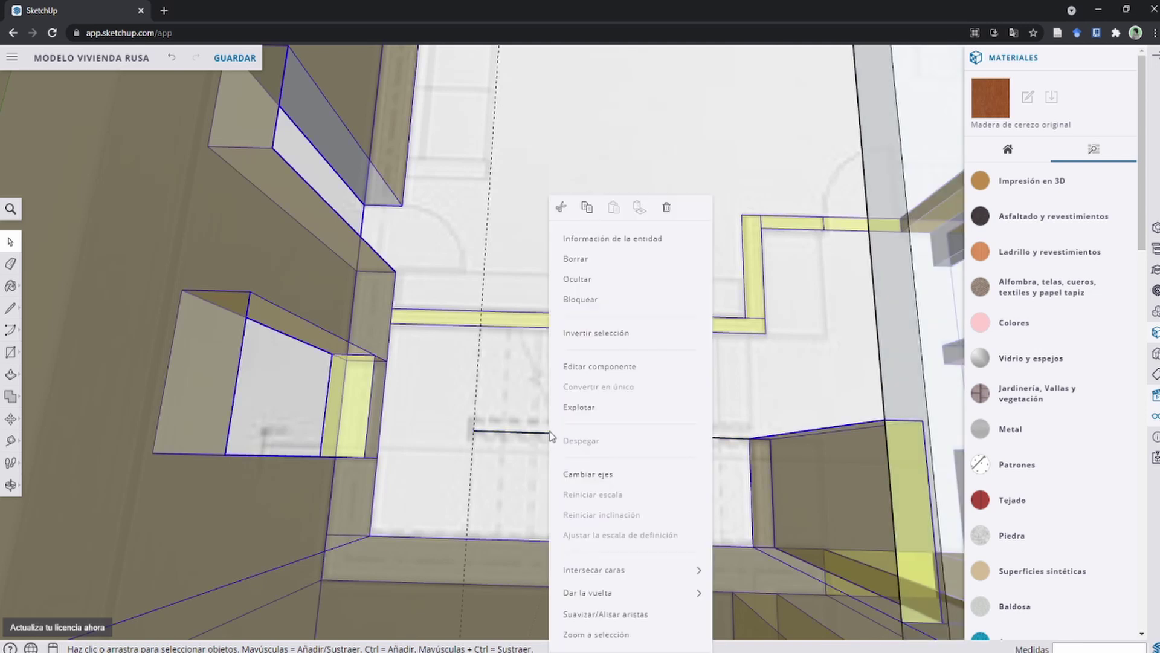
click(533, 435)
right_click(530, 434)
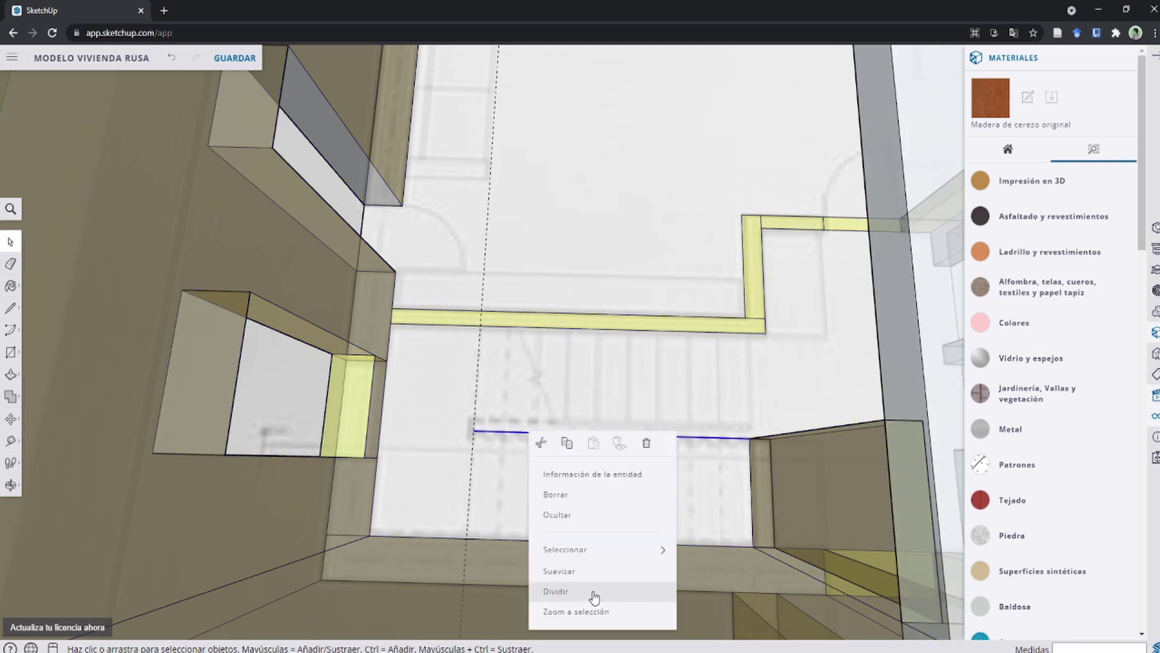
click(595, 598)
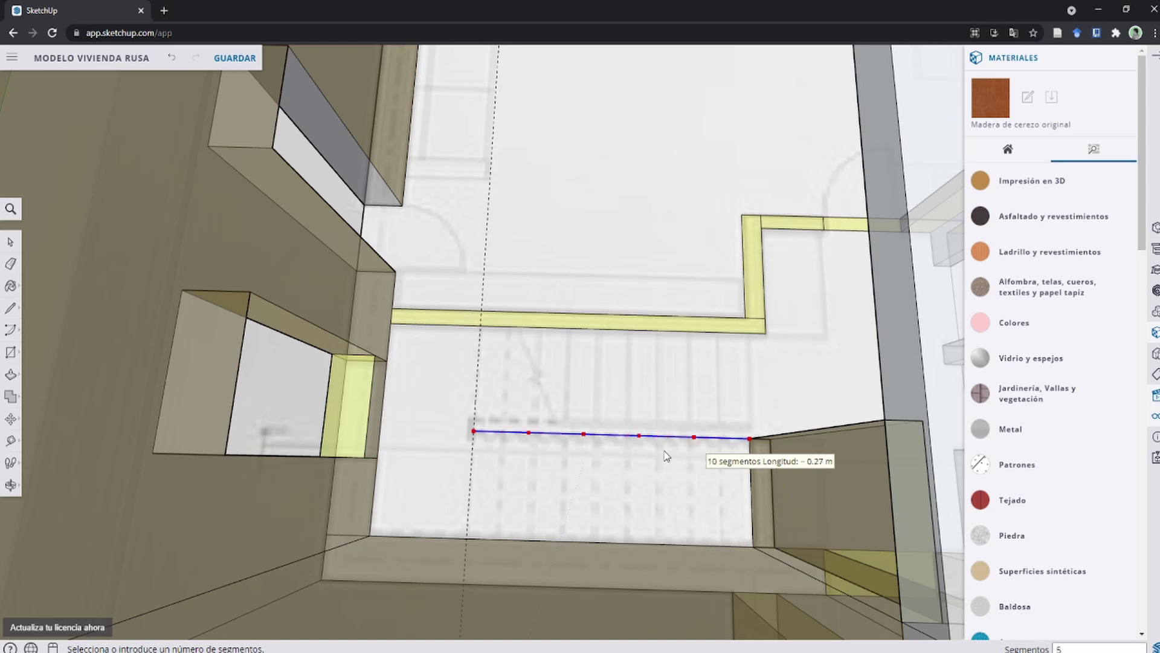
click(711, 458)
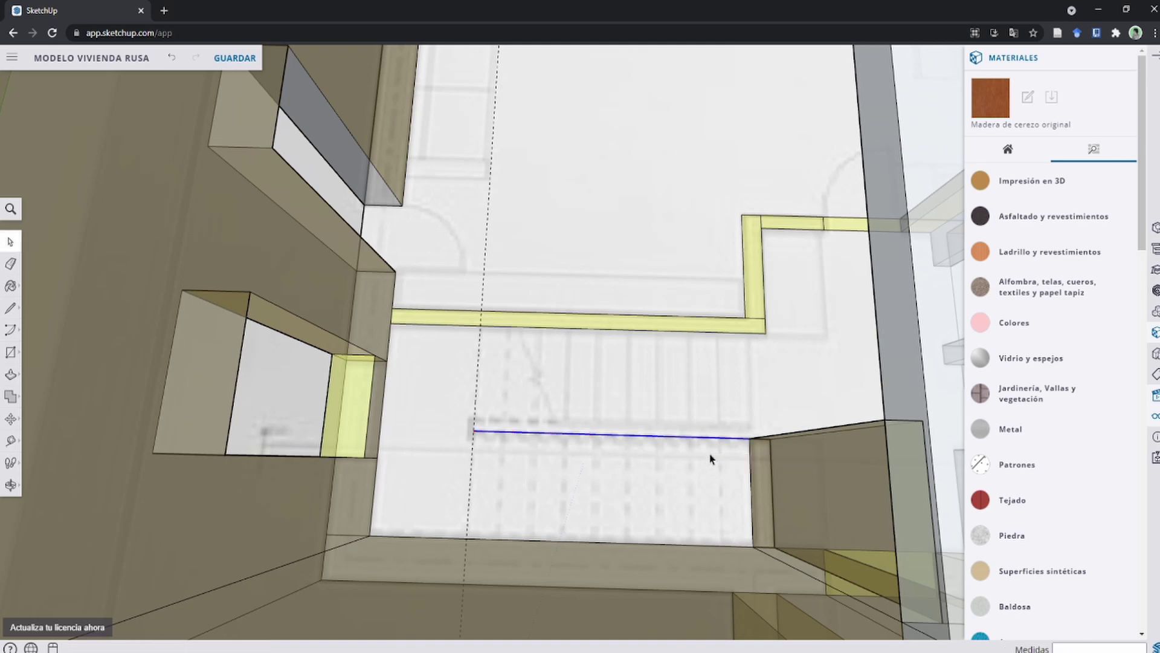
key(ctrl+shift+i)
Place parallel guides across the stair line at its first division points.
scroll(711, 452, up, 3)
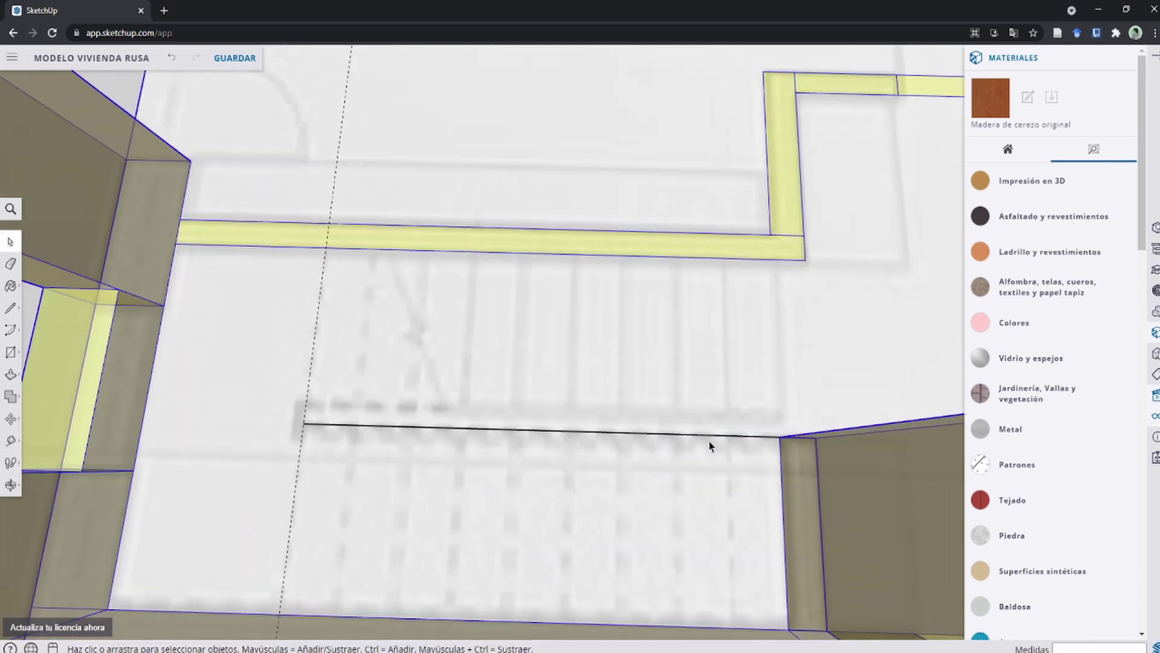
scroll(753, 440, up, 2)
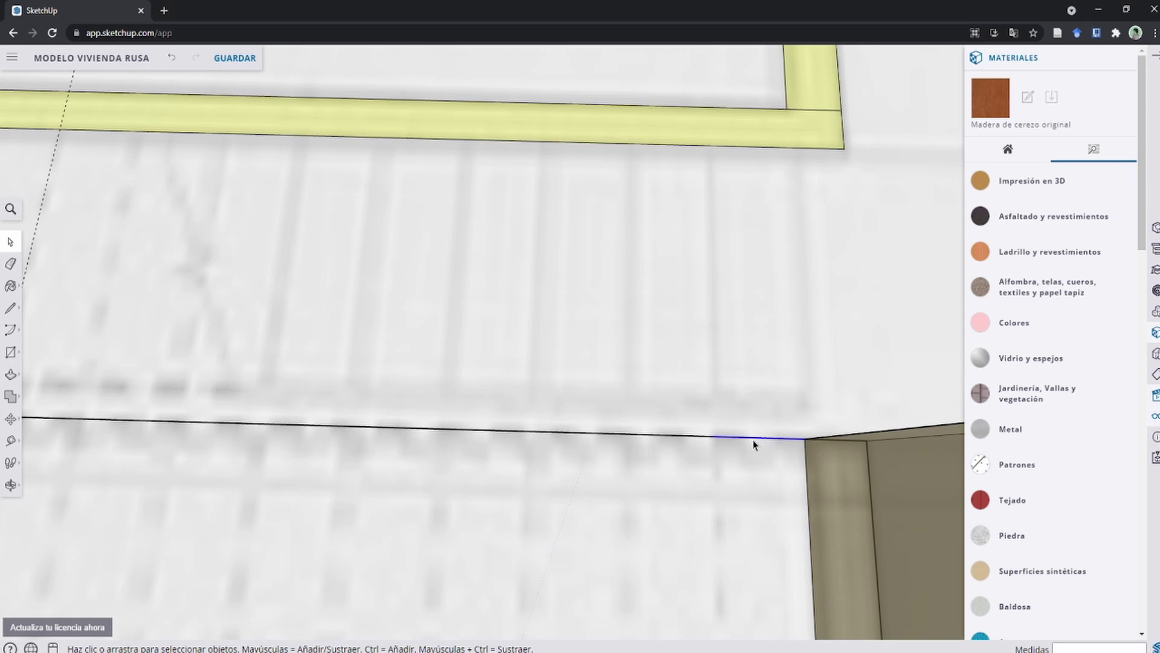
scroll(754, 445, down, 3)
scroll(483, 429, up, 3)
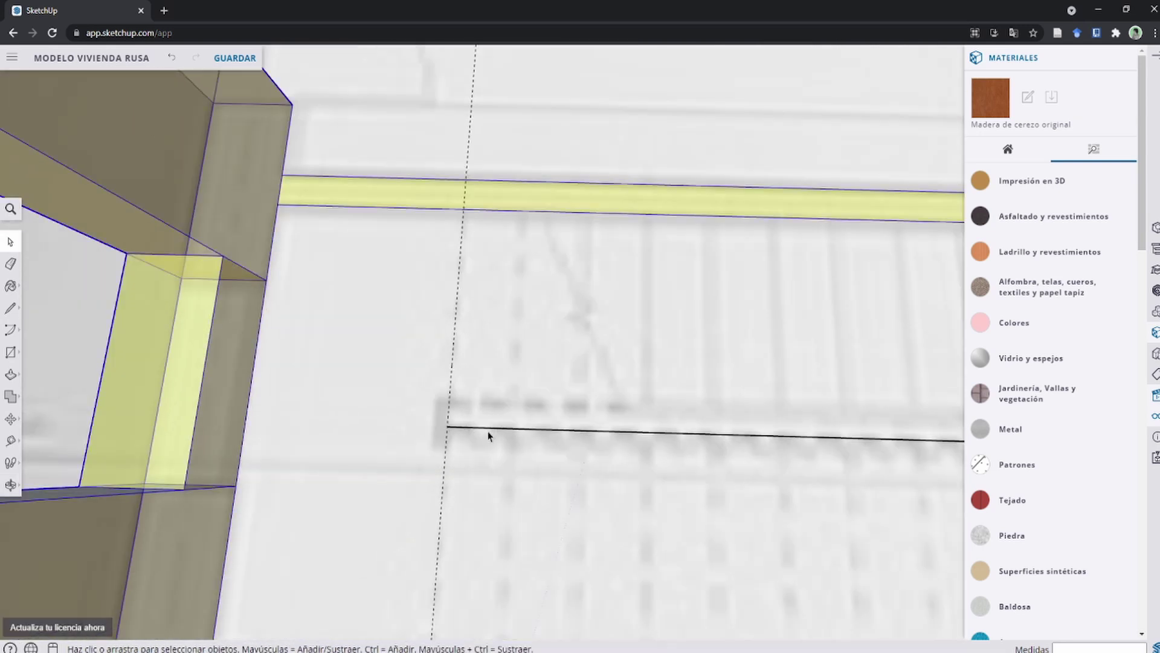
key(t)
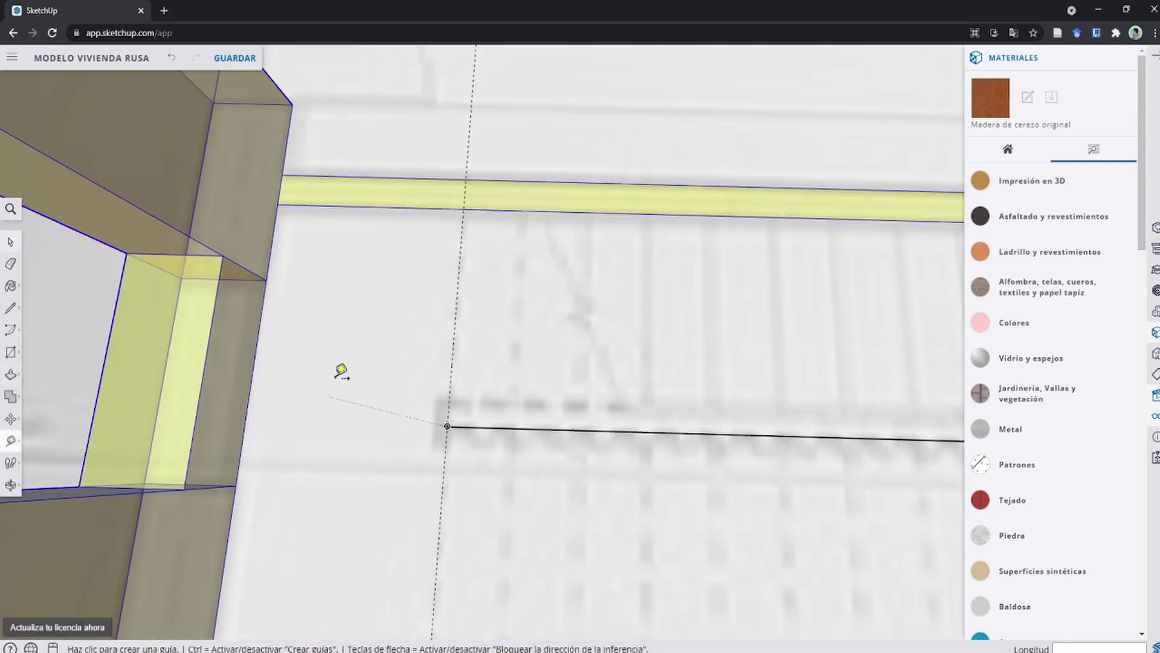
scroll(386, 345, down, 3)
click(312, 372)
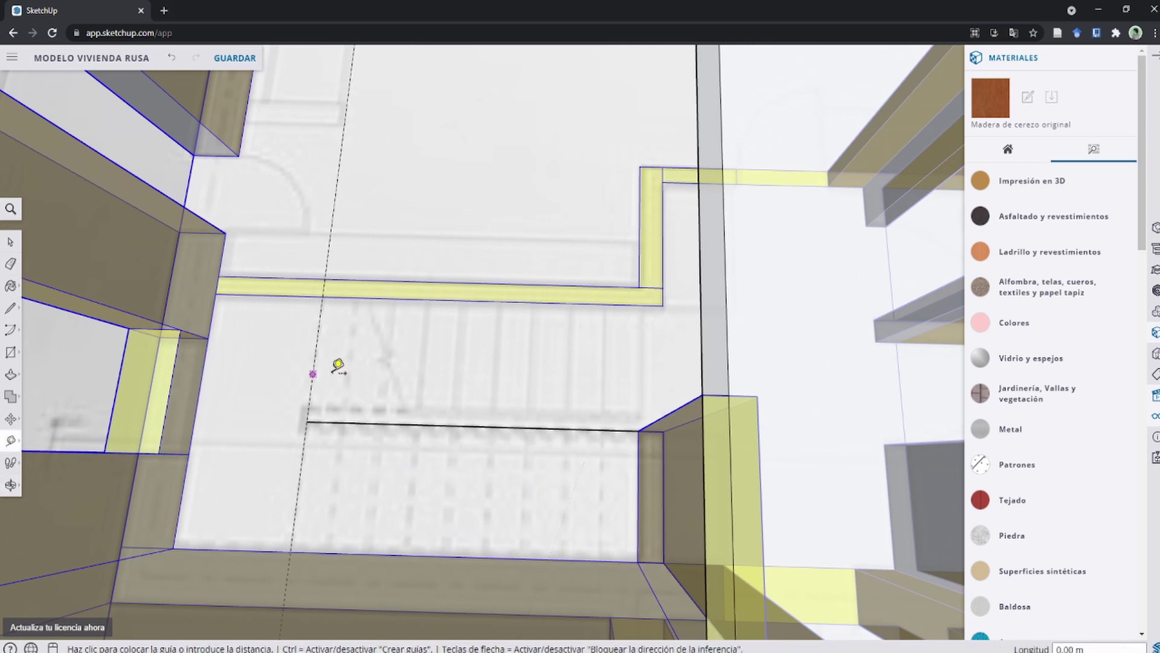
scroll(347, 405, up, 2)
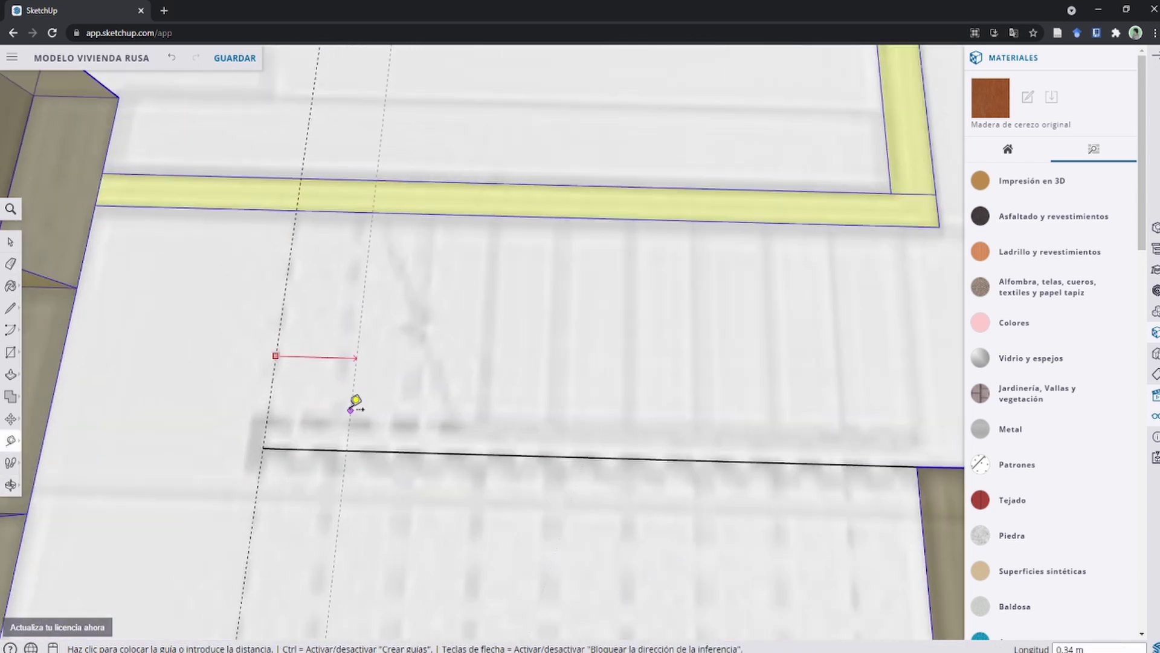
click(336, 449)
click(414, 379)
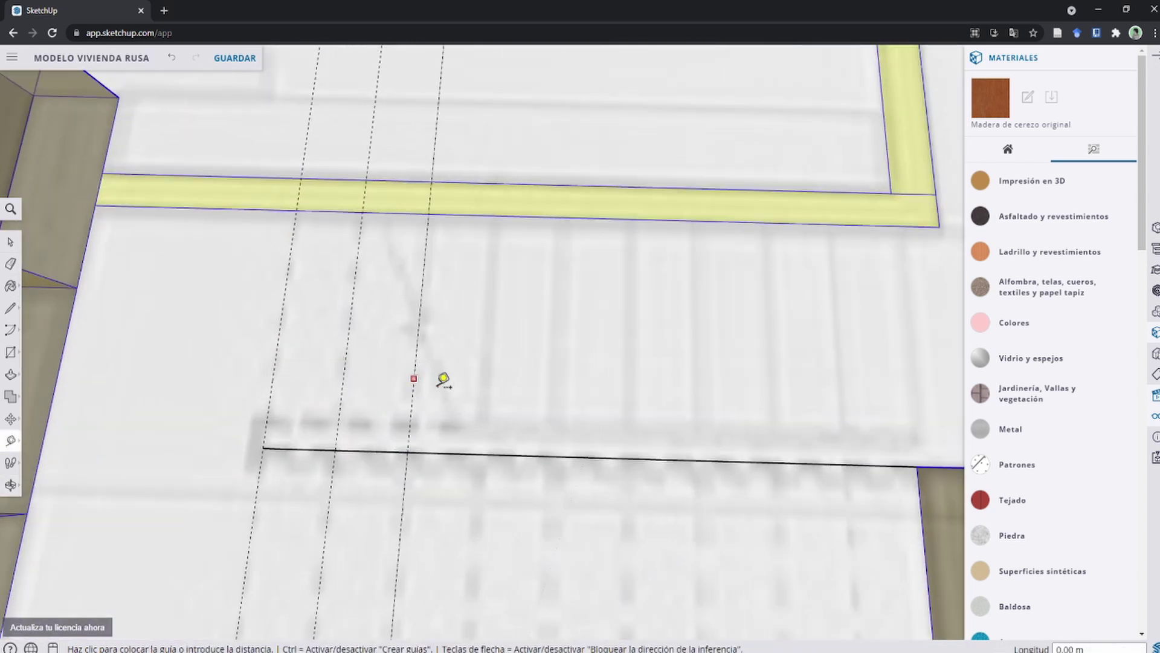
click(480, 452)
Add the last guide along the stair line and view the whole model over the sheets.
click(484, 394)
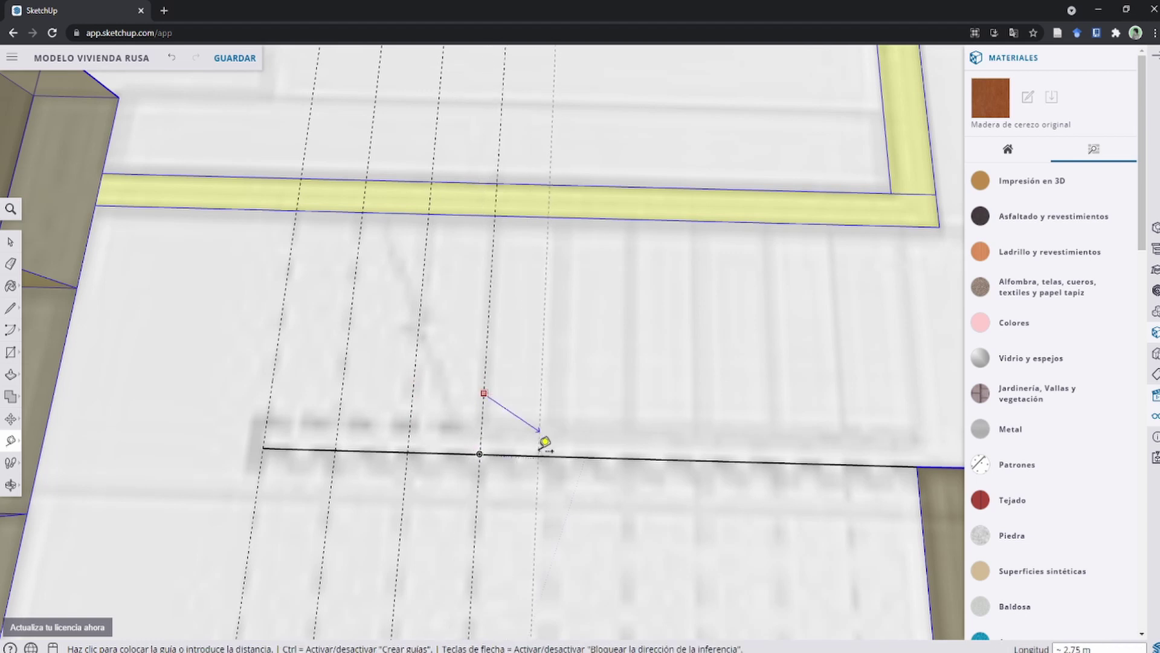
shift+middle_drag(769, 433, 629, 458)
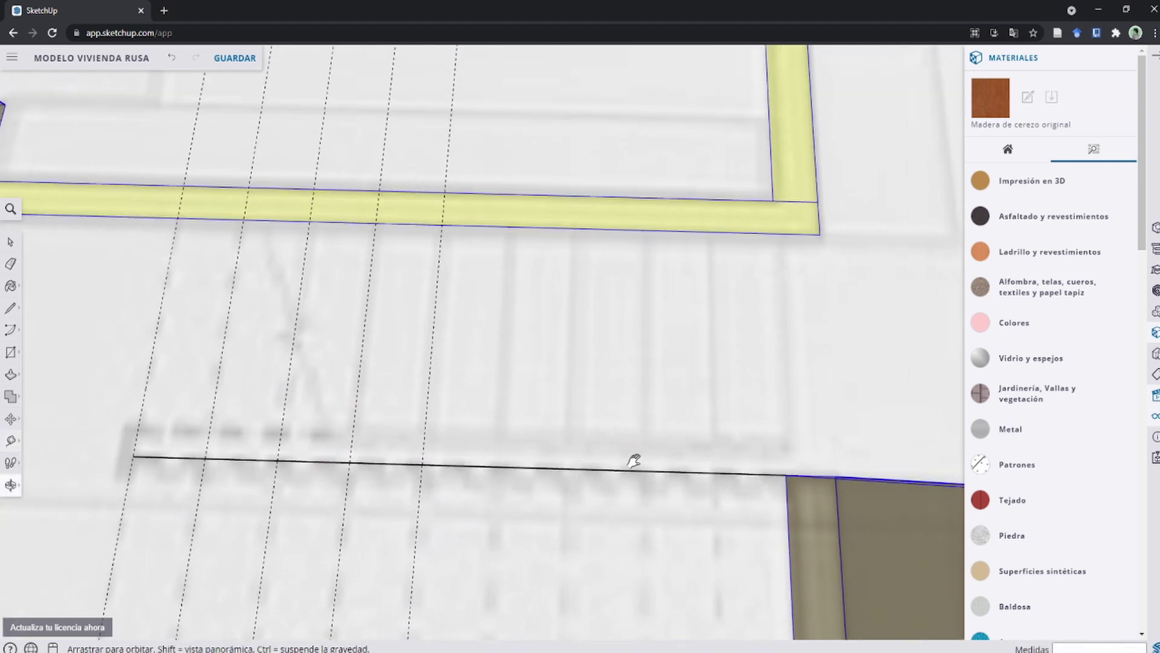
click(721, 466)
mouse_move(562, 355)
middle_down()
mouse_move(563, 435)
mouse_move(414, 384)
mouse_move(600, 247)
middle_up()
key(space)
scroll(600, 248, down, 10)
scroll(541, 389, up, 5)
scroll(544, 387, up, 3)
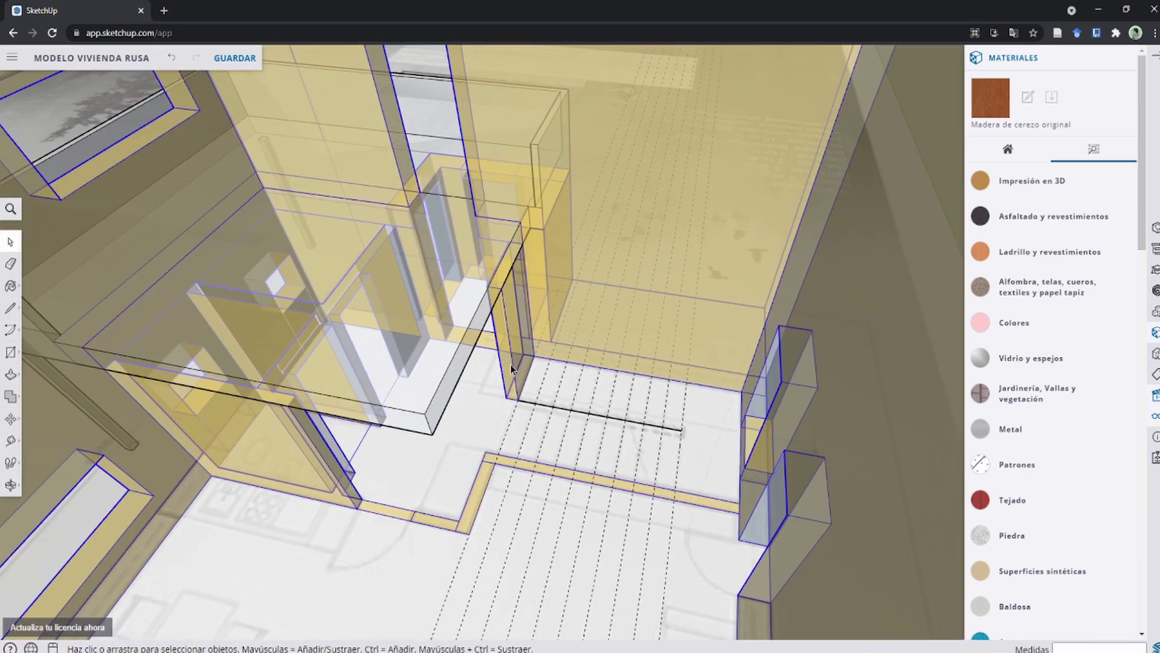
scroll(635, 462, up, 3)
scroll(635, 463, down, 3)
scroll(653, 409, down, 2)
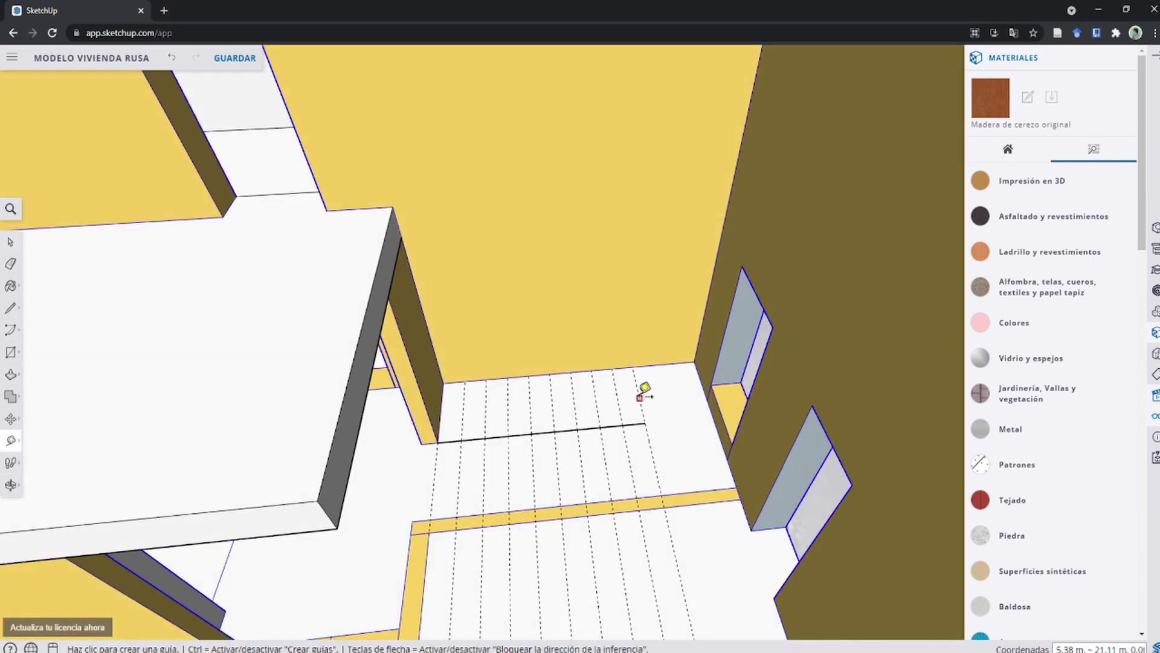
scroll(642, 389, down, 8)
mouse_move(532, 408)
middle_down()
mouse_move(156, 392)
mouse_move(502, 185)
middle_up()
Draw a short measuring line over the staircase on the section drawing.
scroll(501, 185, up, 5)
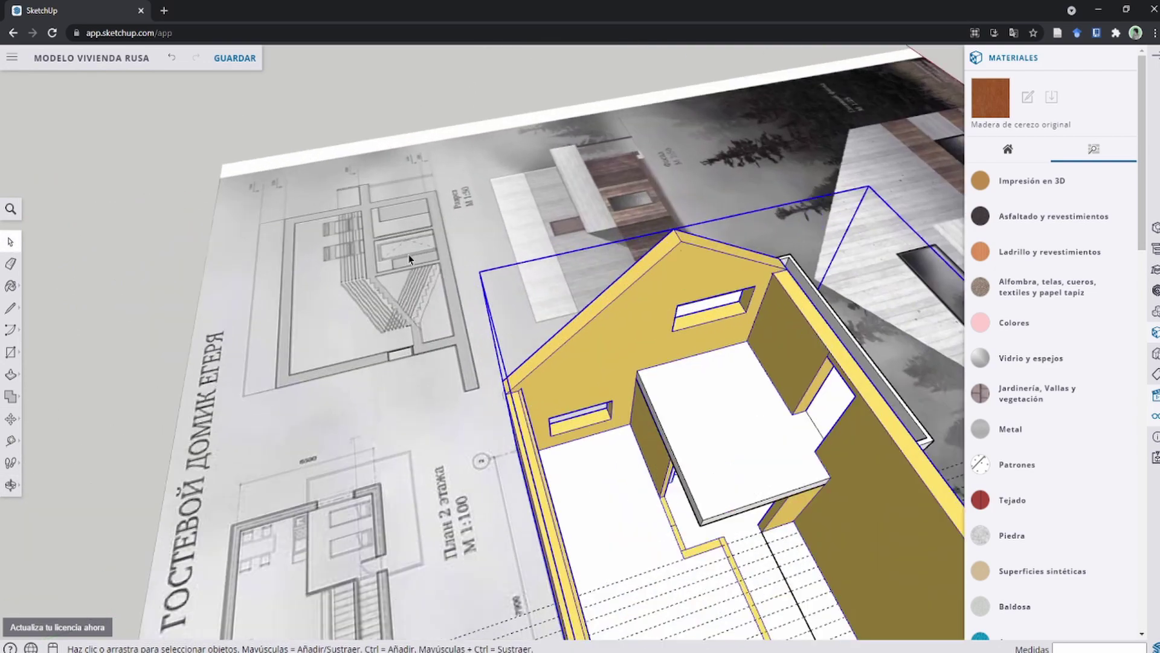
scroll(613, 324, up, 5)
middle_drag(614, 323, 568, 339)
scroll(568, 339, up, 3)
scroll(585, 329, up, 3)
key(t)
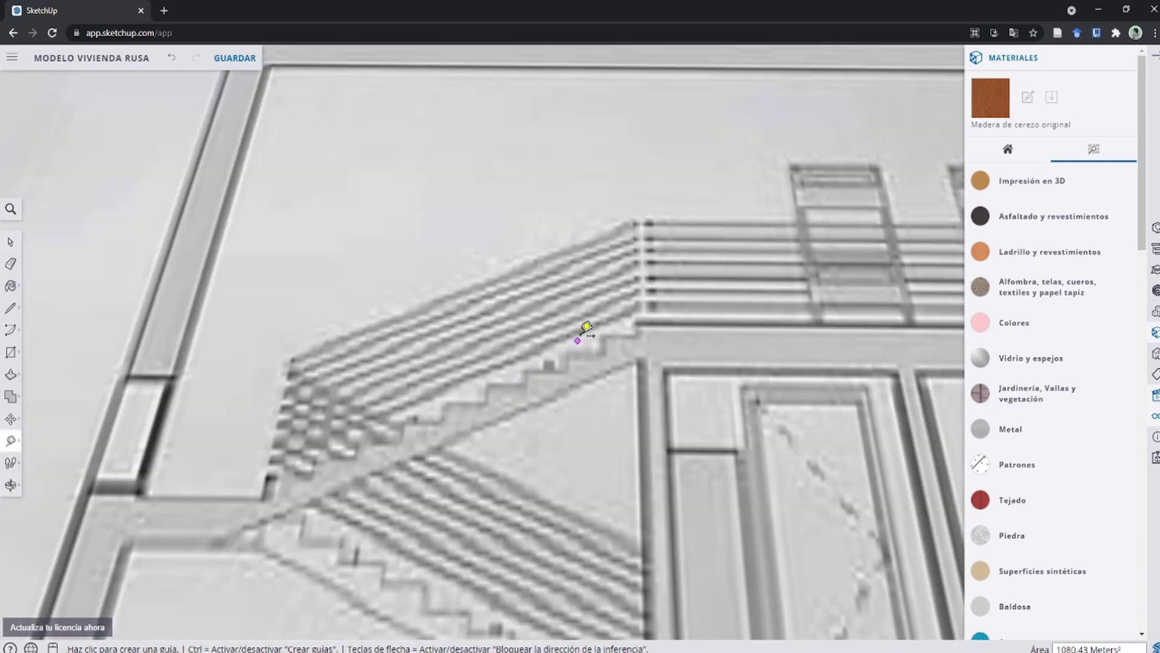
key(l)
scroll(451, 267, up, 5)
click(459, 275)
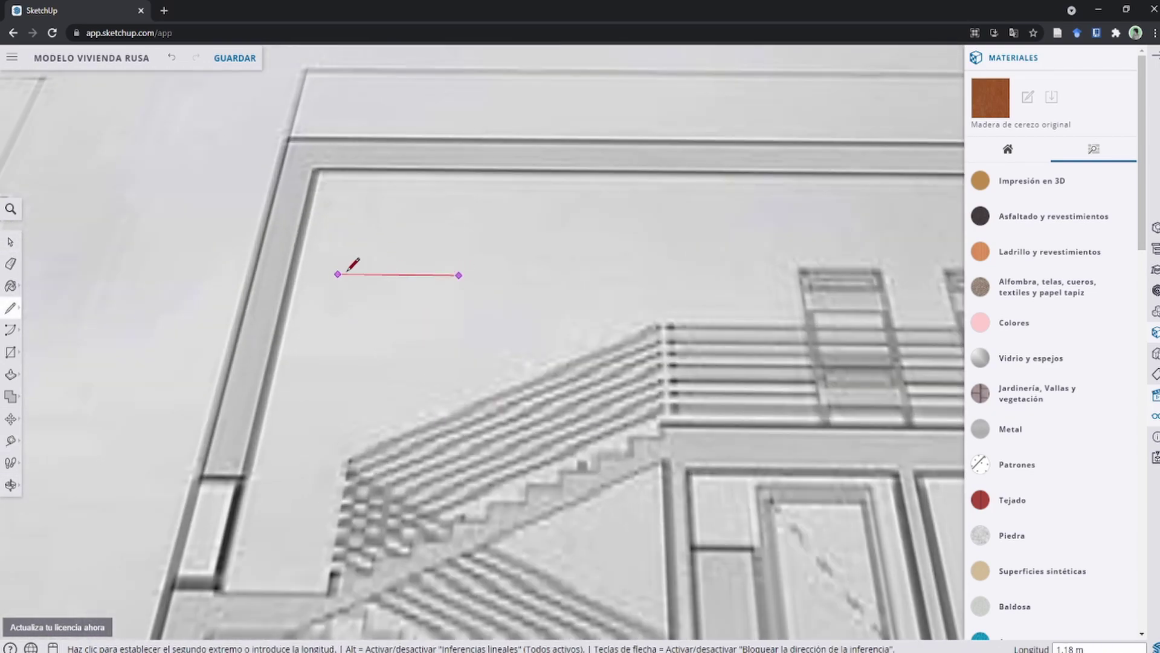
click(360, 274)
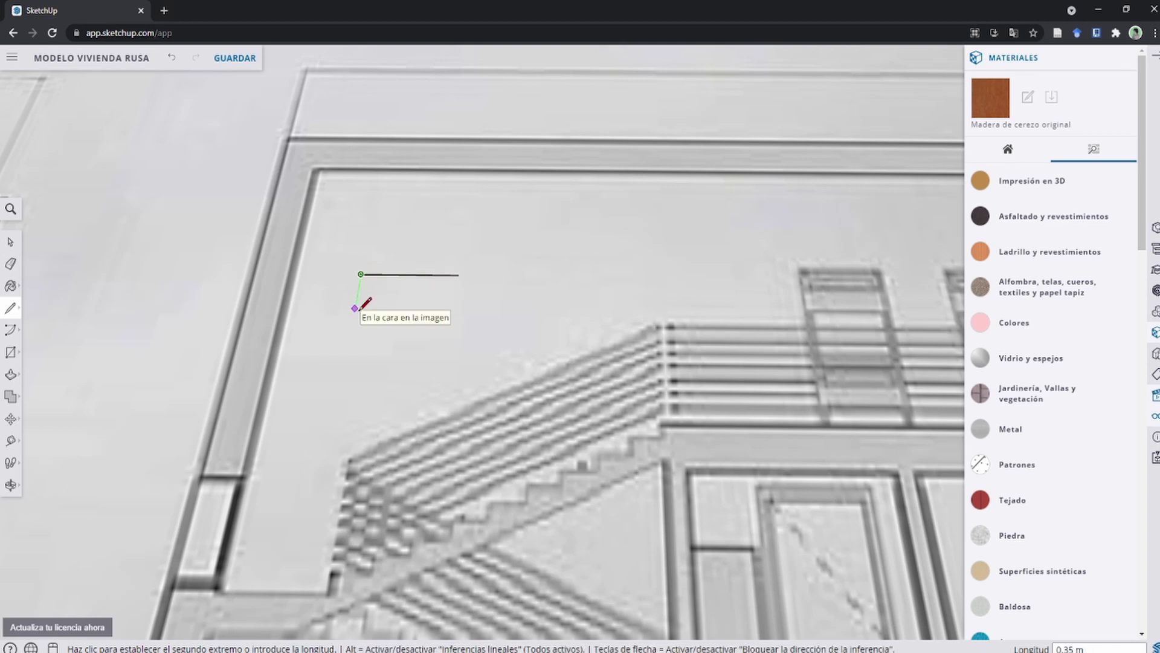
key(space)
scroll(354, 305, down, 5)
scroll(375, 300, down, 3)
scroll(396, 290, down, 3)
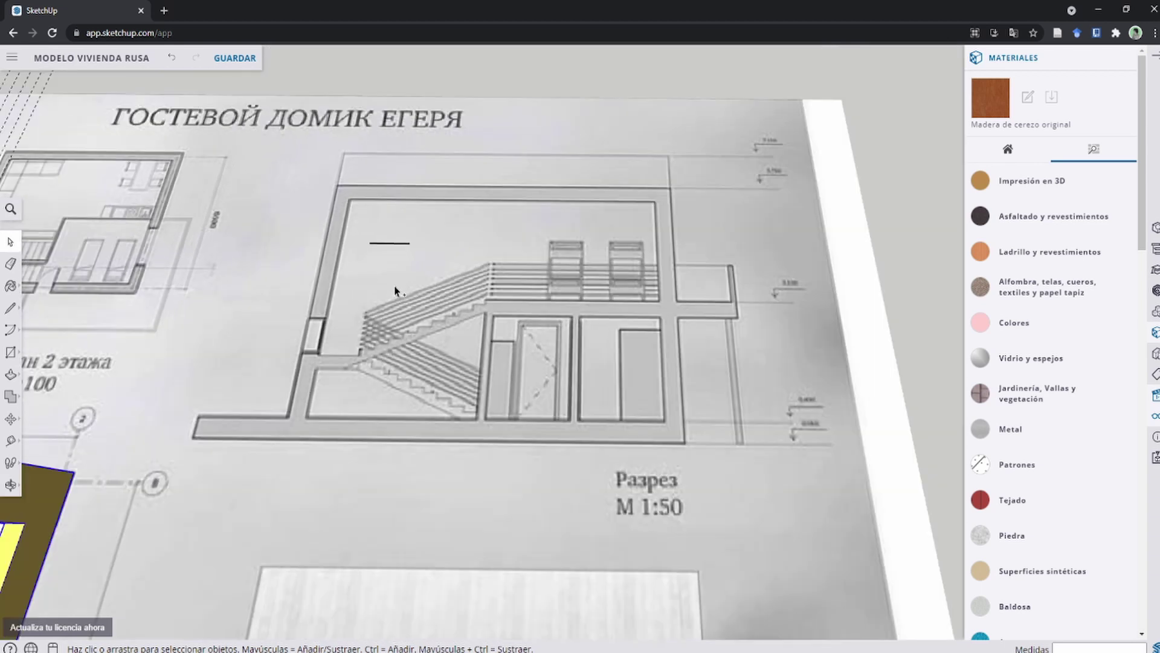
Draw a second horizontal measuring line over the stair drawing to gauge step size.
key(l)
scroll(383, 242, up, 4)
scroll(423, 254, up, 3)
click(456, 267)
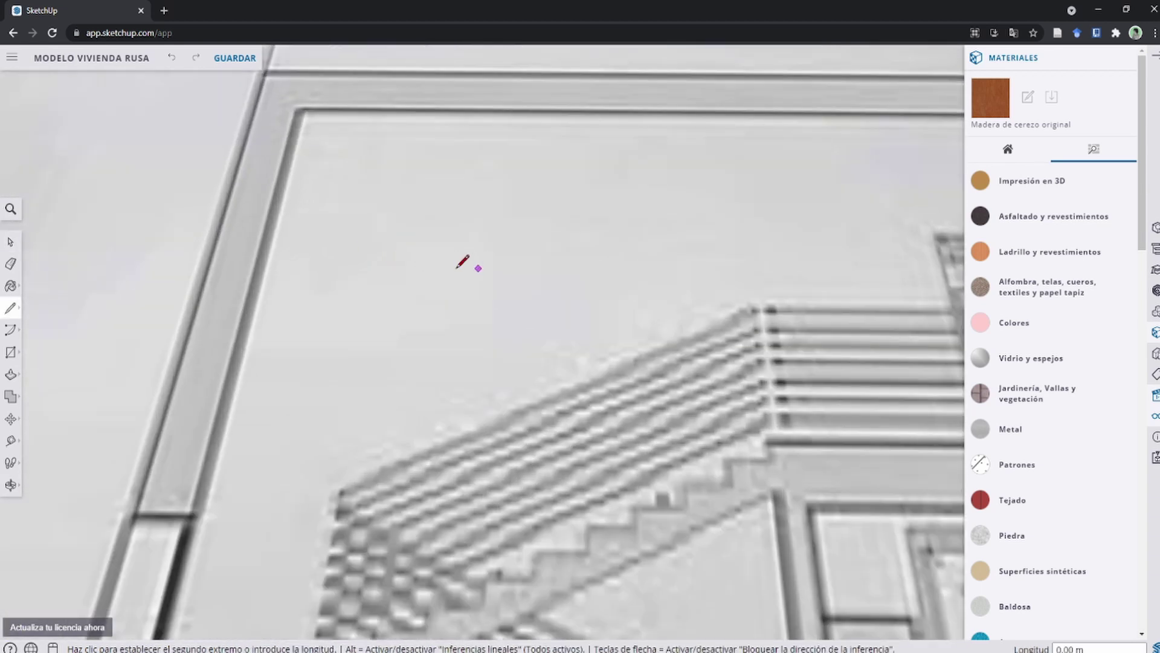
click(374, 266)
scroll(381, 298, up, 2)
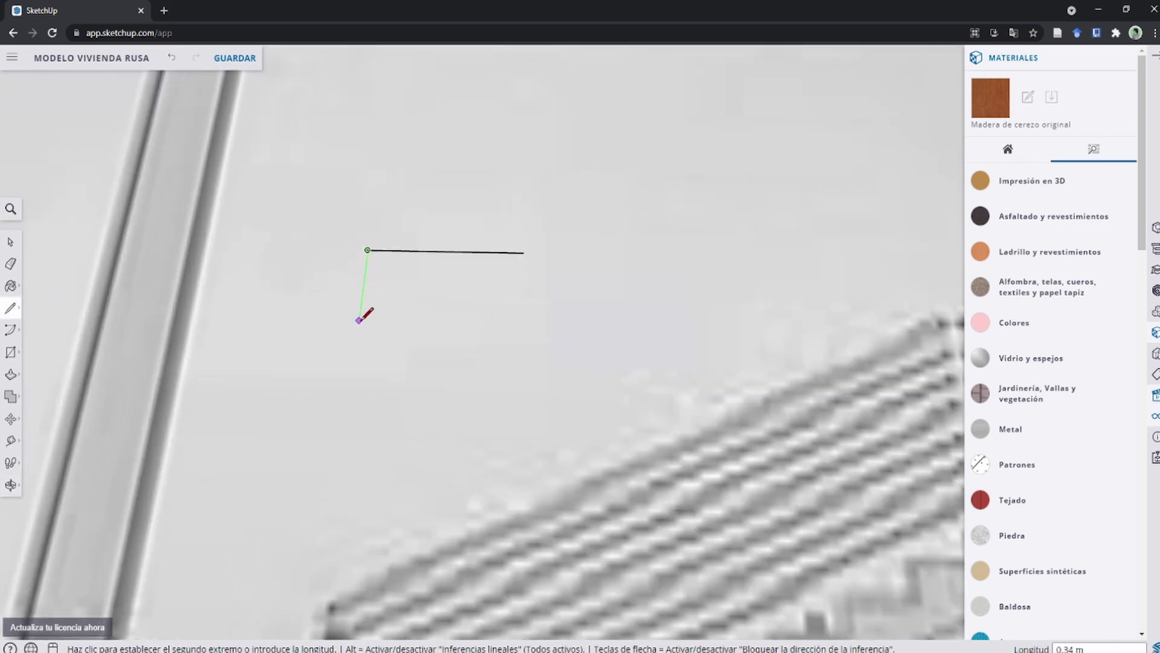
scroll(370, 306, down, 1)
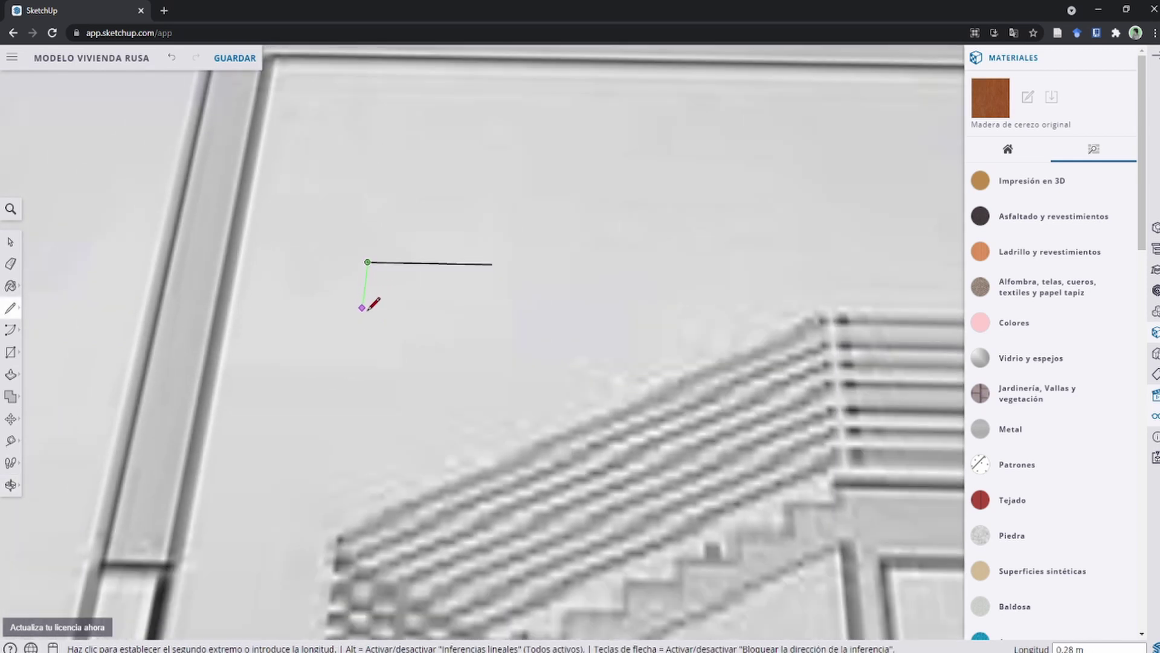
scroll(580, 383, up, 2)
scroll(581, 383, up, 2)
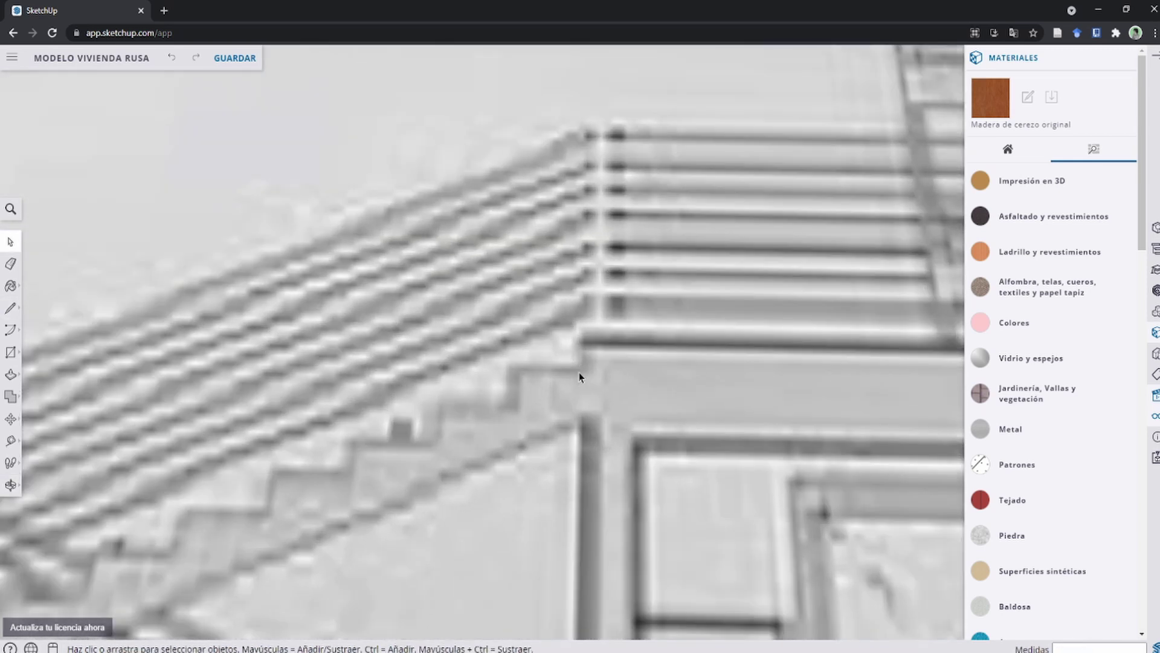
scroll(581, 383, up, 2)
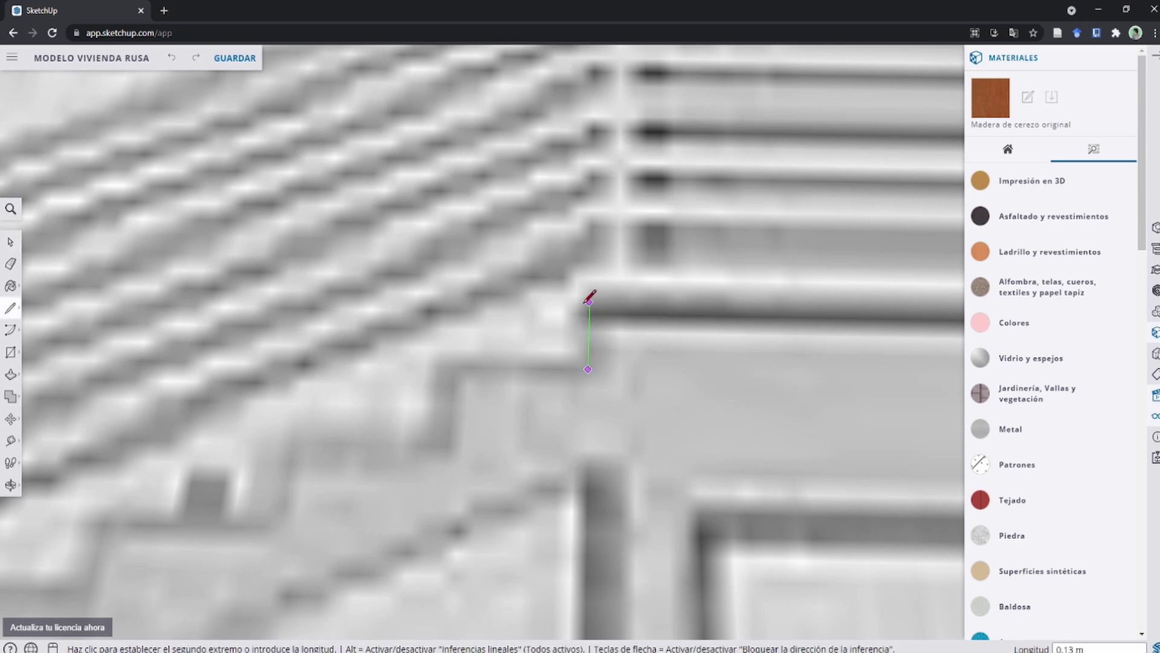
scroll(575, 294, down, 5)
key(space)
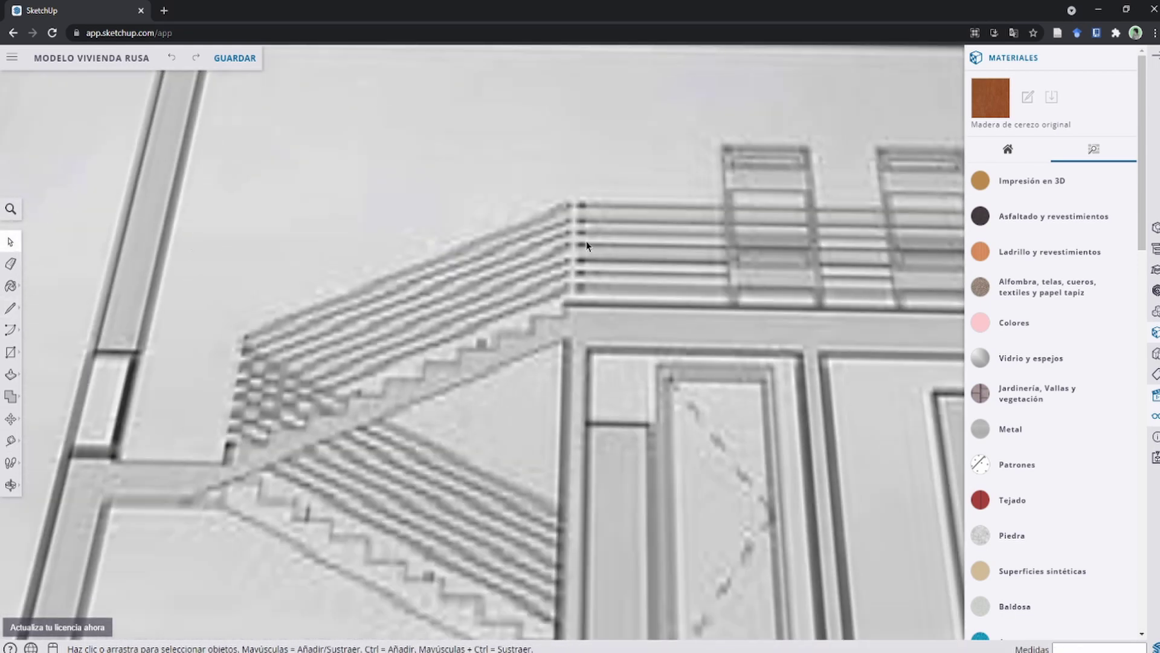
scroll(586, 245, down, 5)
scroll(534, 326, up, 2)
scroll(512, 313, down, 2)
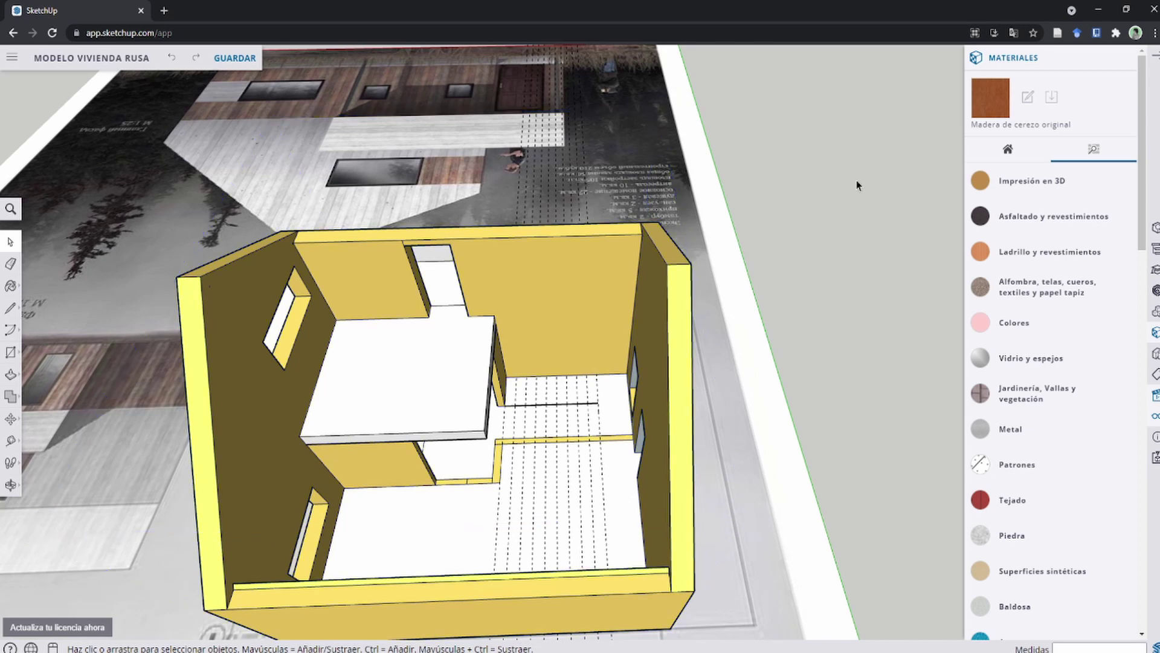
Place a guide 0.91 m out from the wall's floor edge across the stair area.
scroll(569, 413, up, 5)
key(t)
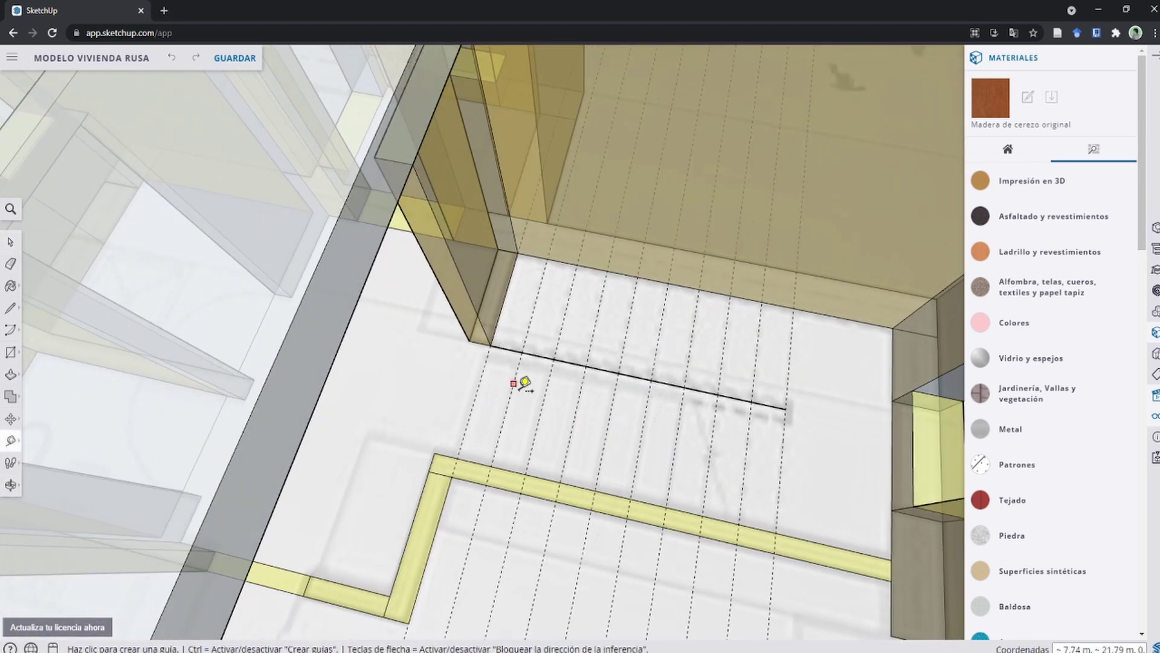
scroll(492, 432, up, 2)
scroll(523, 481, up, 3)
scroll(592, 282, up, 3)
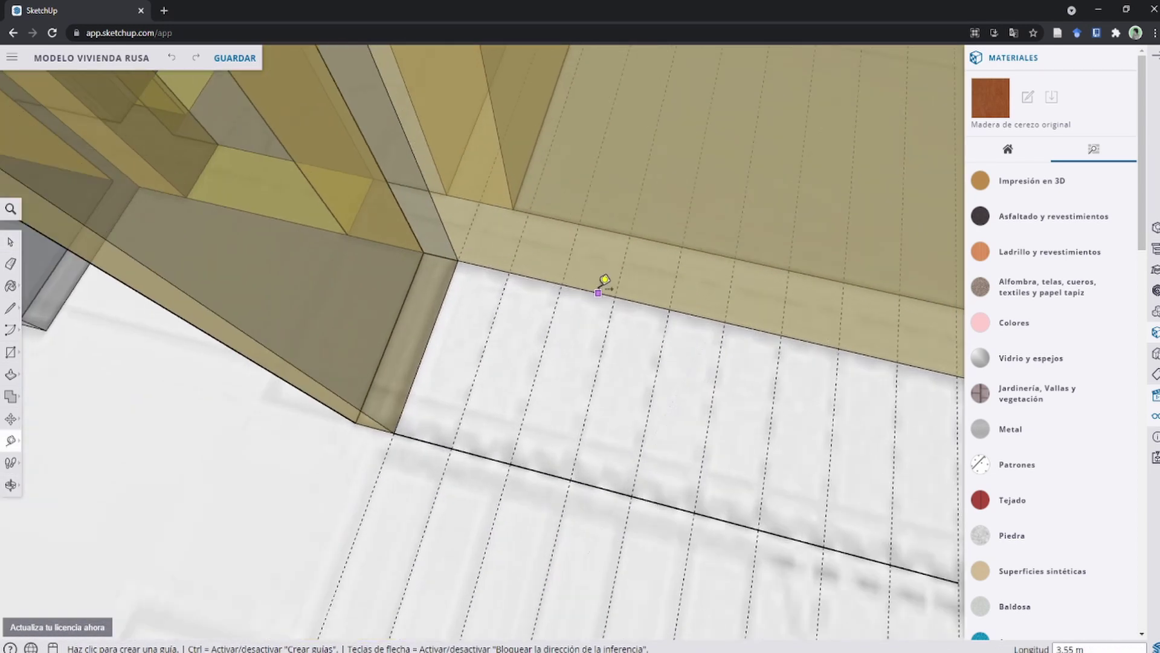
click(598, 293)
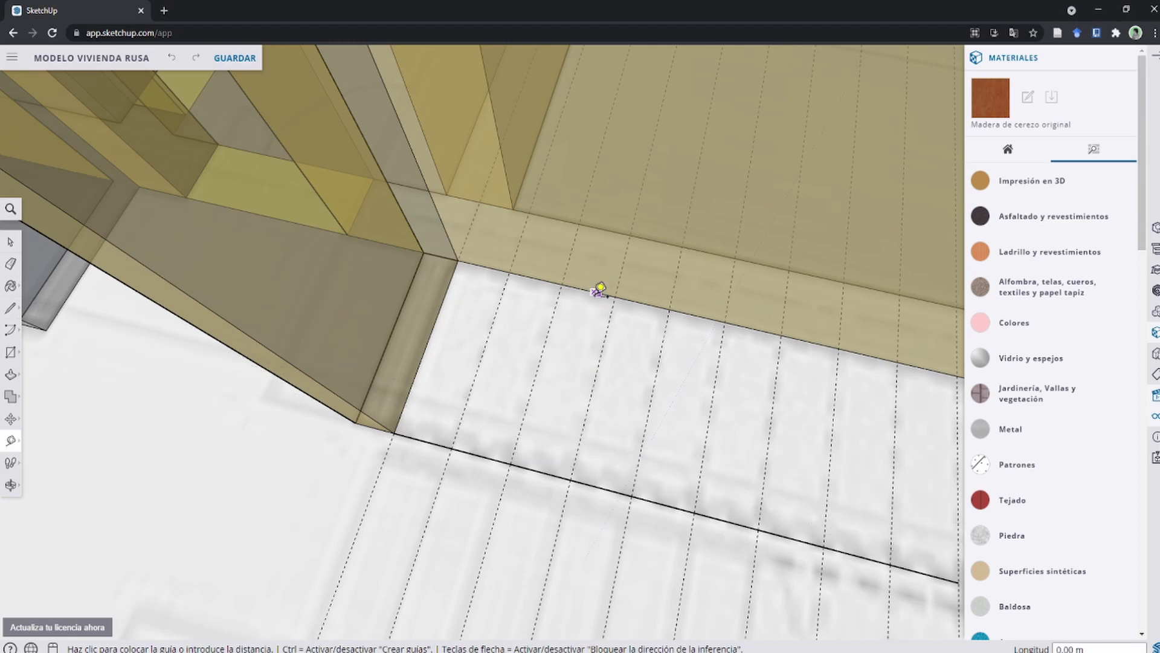
click(561, 458)
Add a second guide from the stair line across the stair area.
scroll(560, 466, down, 2)
scroll(546, 477, down, 2)
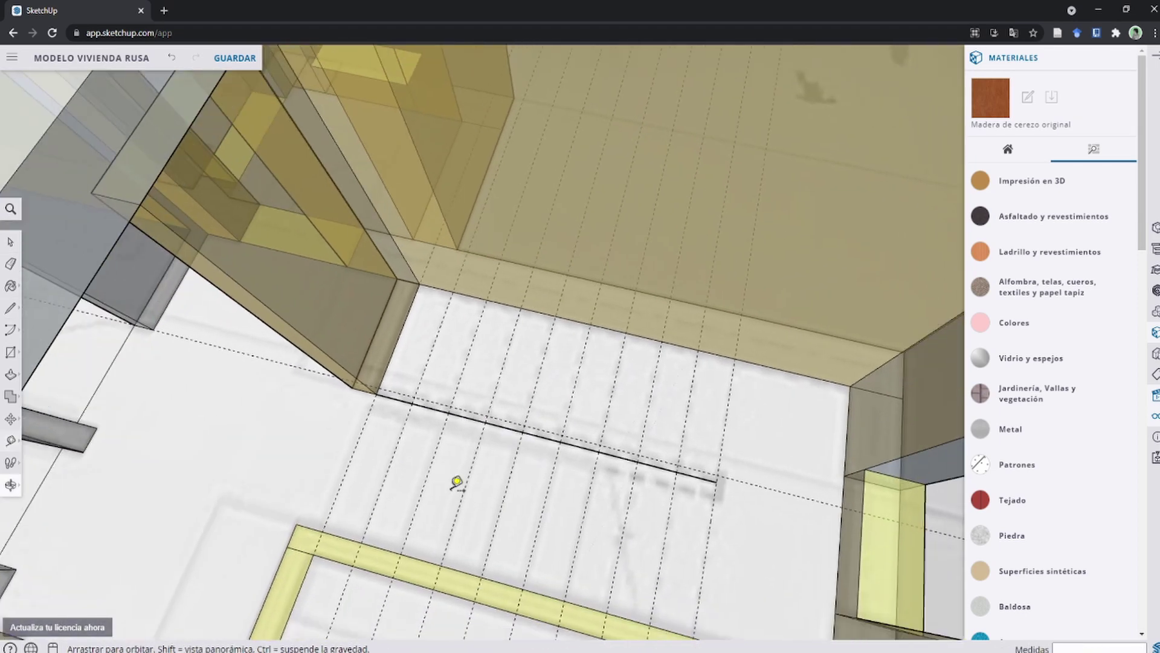
scroll(455, 482, down, 1)
click(417, 556)
click(449, 439)
scroll(562, 441, down, 3)
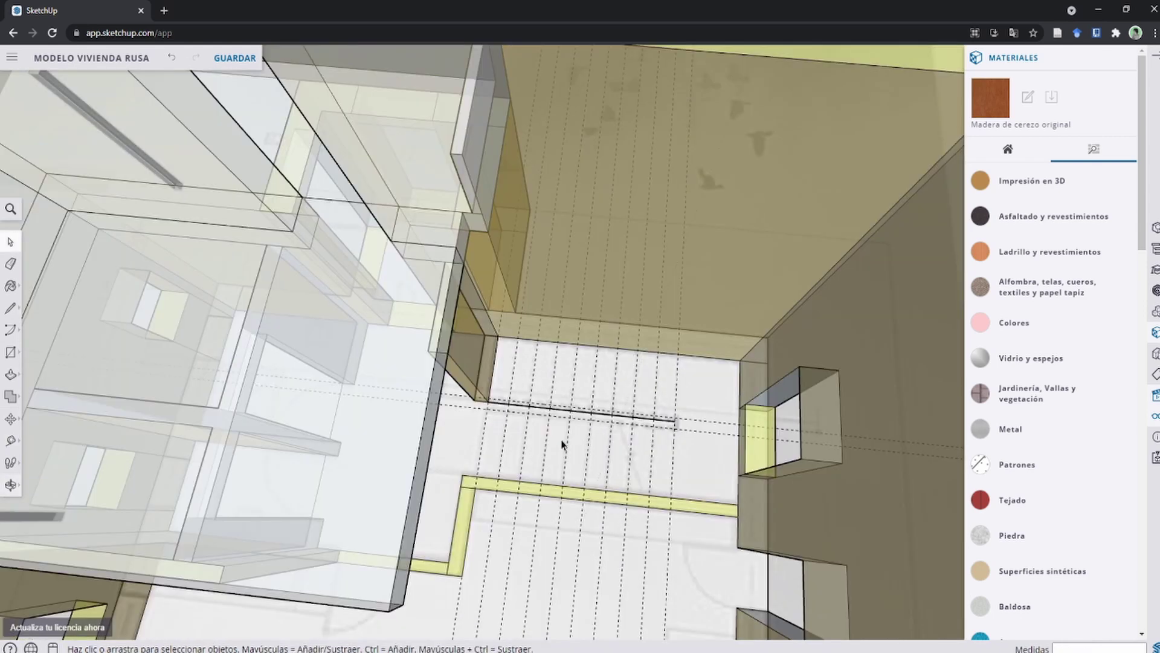
scroll(536, 448, up, 1)
scroll(469, 393, up, 2)
Draw the step rectangle from the yellow strip corner to the guide line intersection.
key(r)
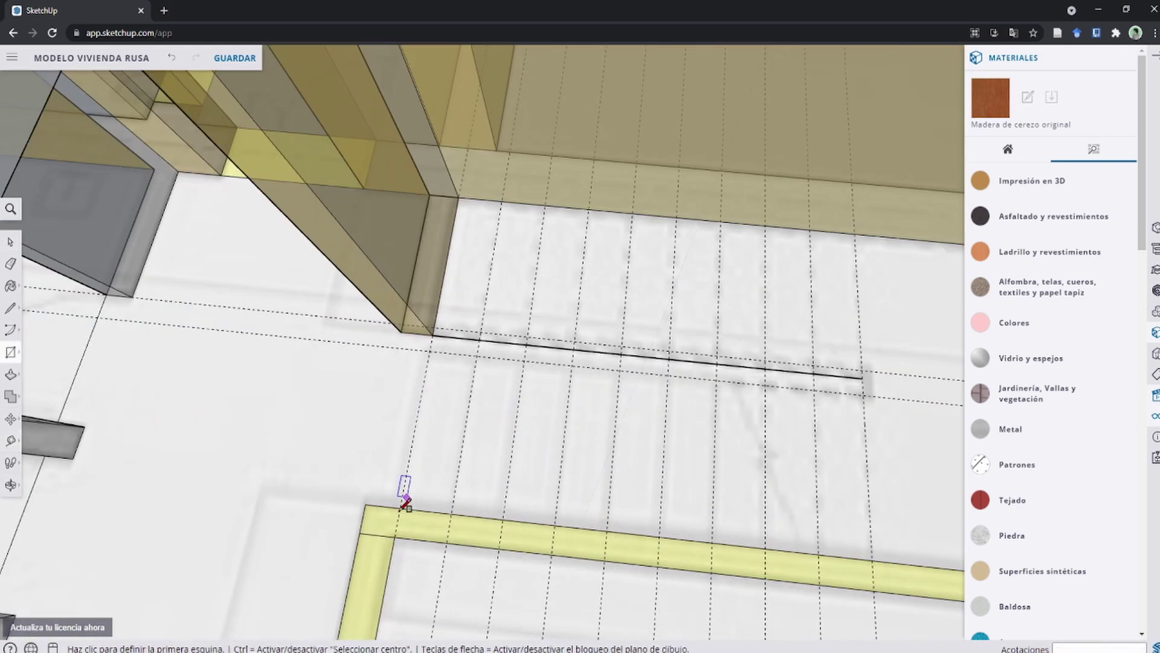
scroll(406, 506, down, 3)
key(space)
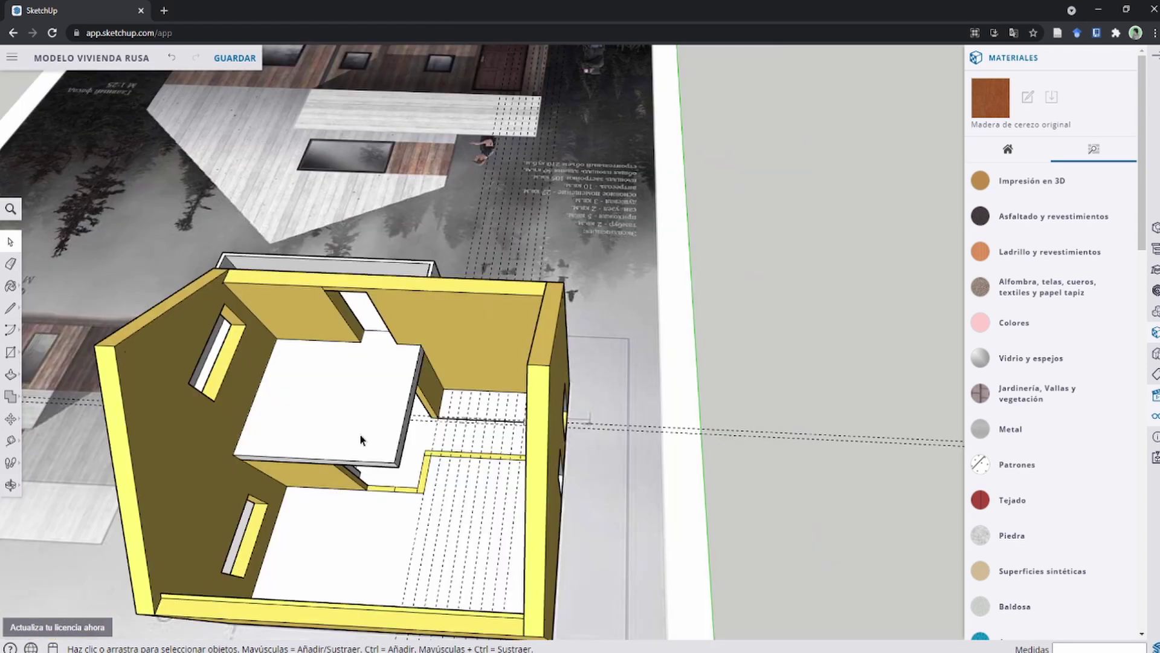
click(441, 314)
scroll(483, 375, up, 5)
scroll(618, 425, up, 2)
middle_drag(617, 425, 524, 378)
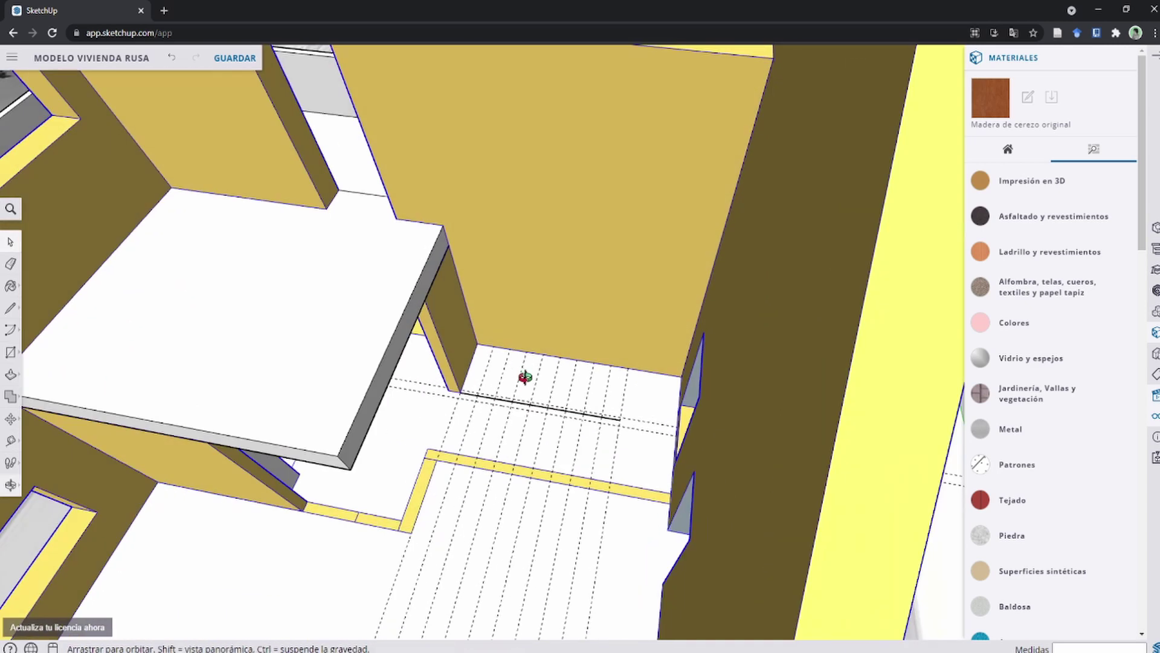
scroll(423, 466, up, 3)
middle_drag(401, 441, 401, 549)
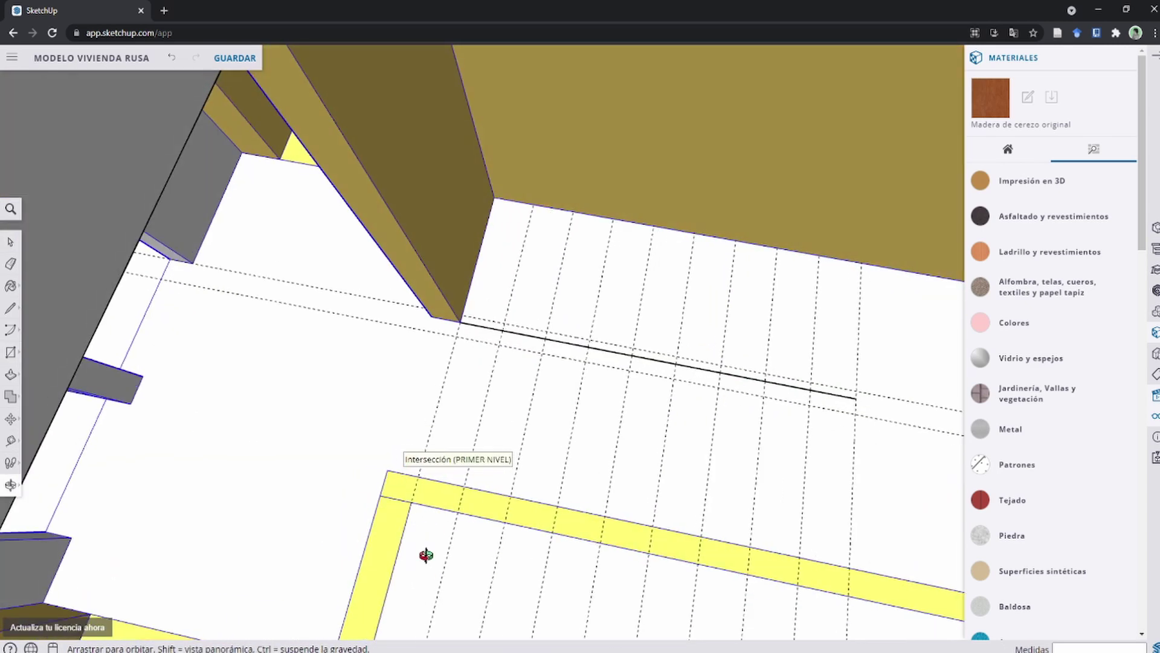
click(418, 475)
scroll(499, 332, up, 3)
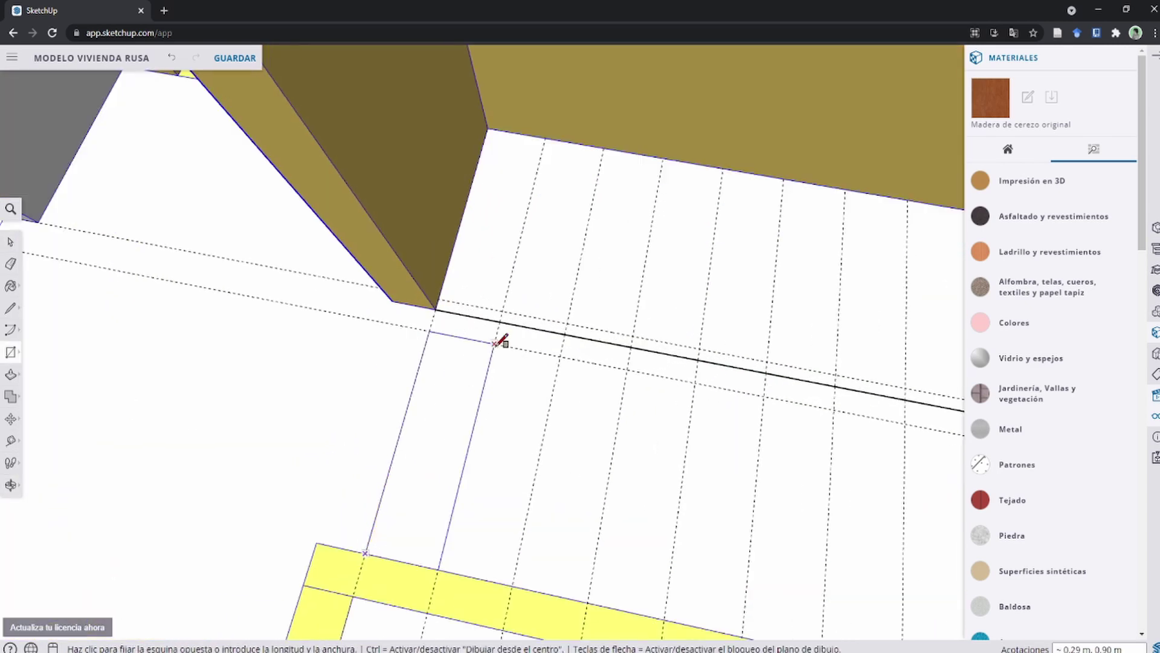
click(495, 343)
Push/Pull the rectangle up 0.15 m into the first step box and select it.
key(p)
click(435, 416)
scroll(388, 333, down, 2)
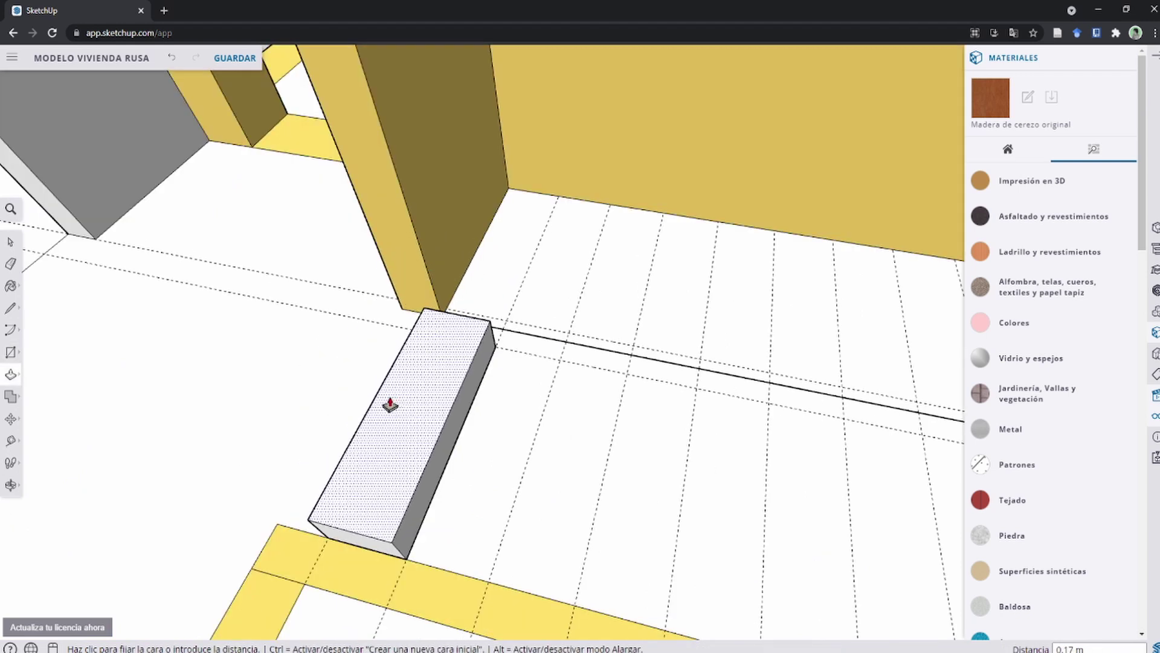
key(space)
key(p)
click(404, 437)
scroll(435, 381, down, 2)
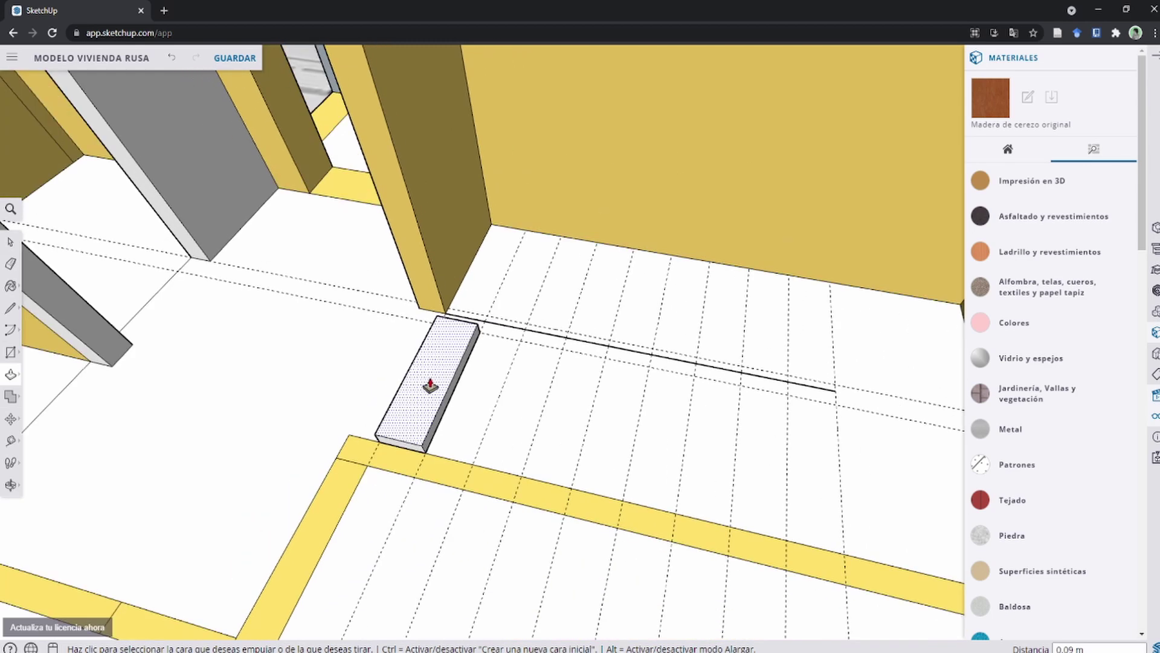
scroll(396, 344, up, 2)
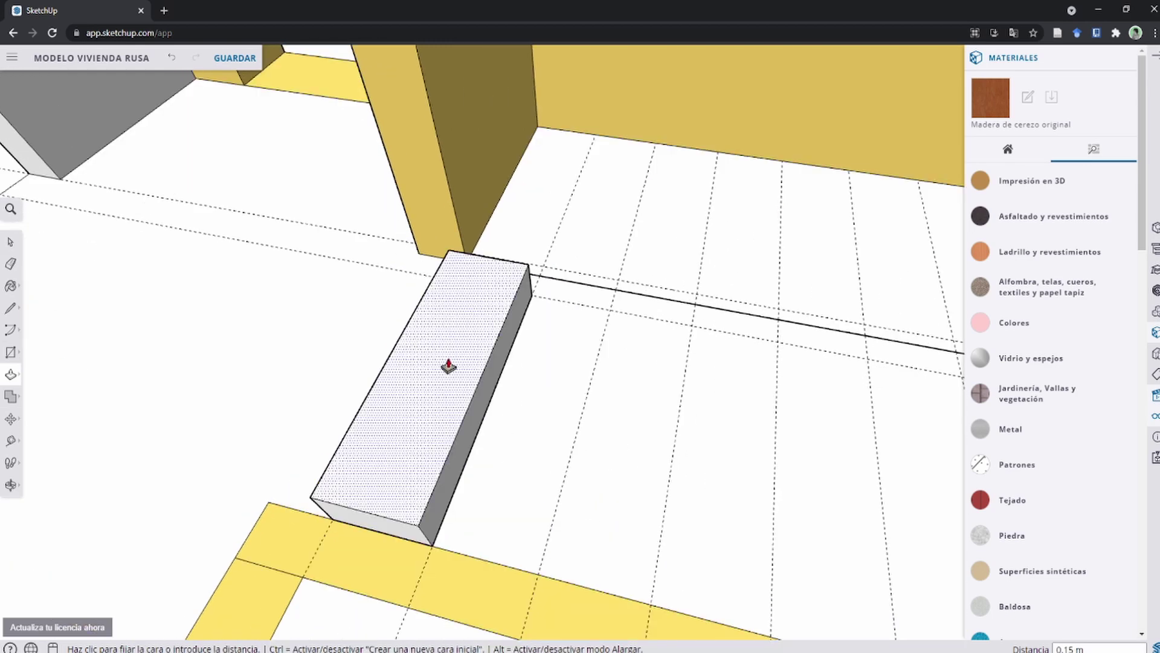
click(455, 364)
scroll(455, 364, down, 3)
scroll(444, 397, up, 2)
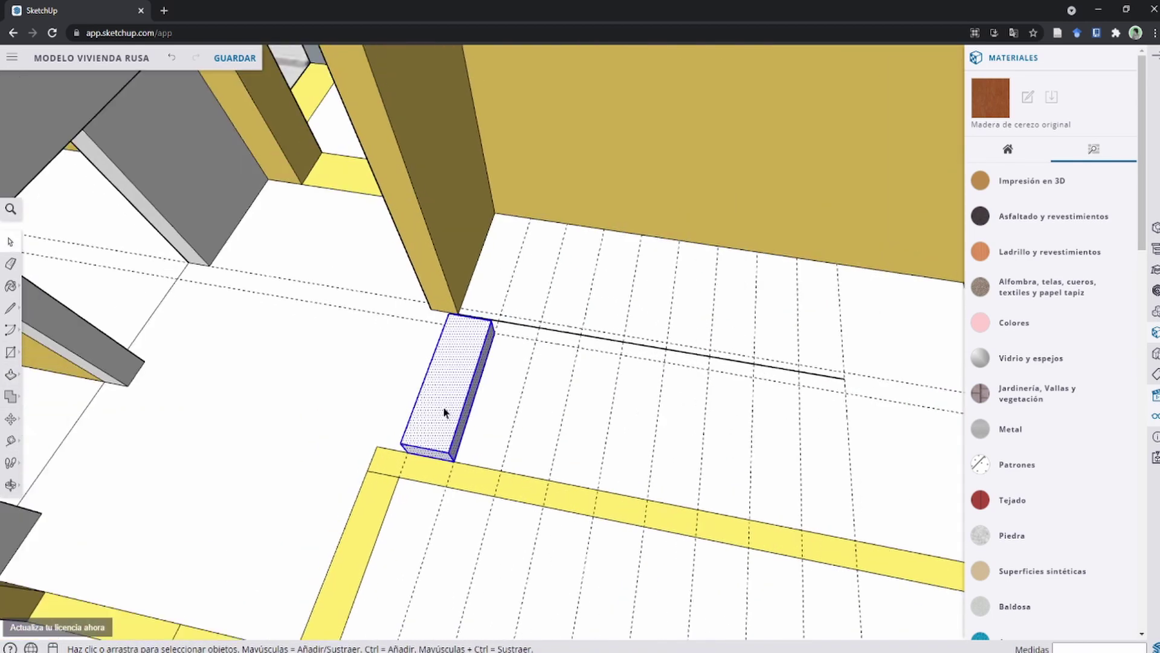
key(space)
triple_click(444, 412)
scroll(444, 412, up, 2)
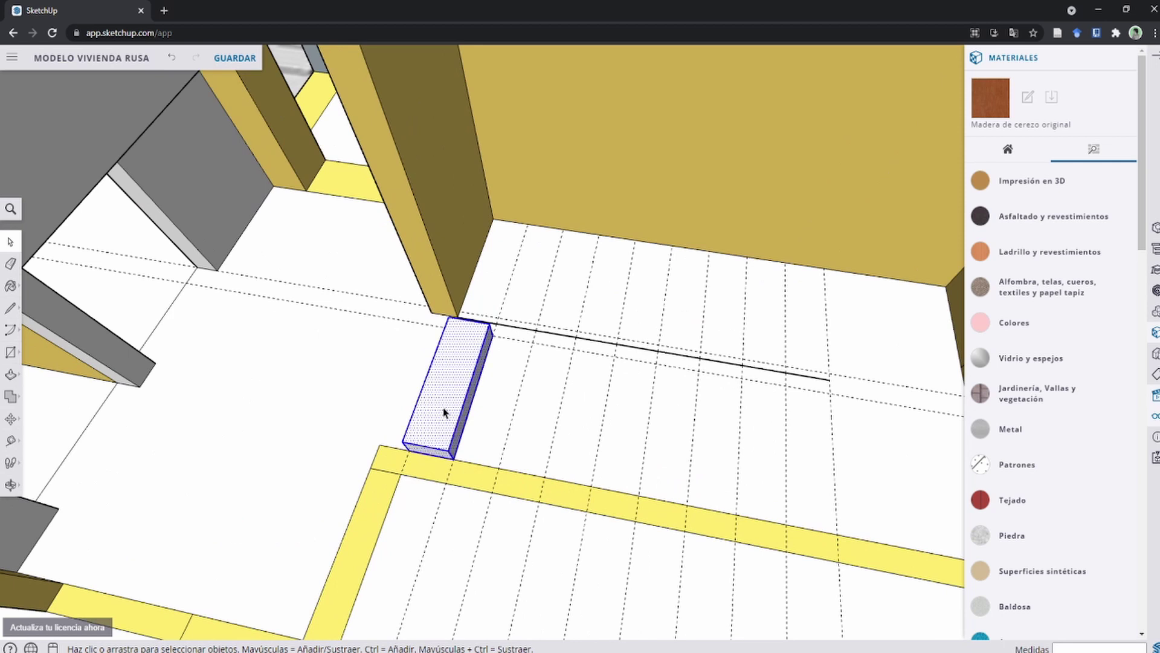
Turn the step box into a component.
right_click(442, 394)
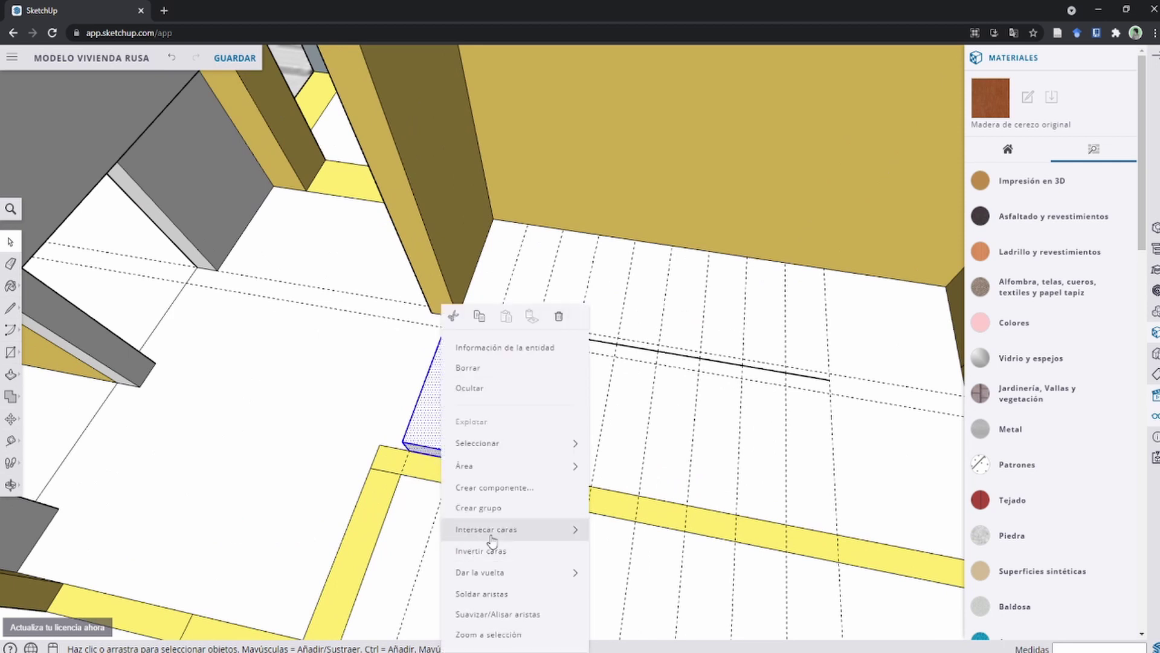
click(513, 500)
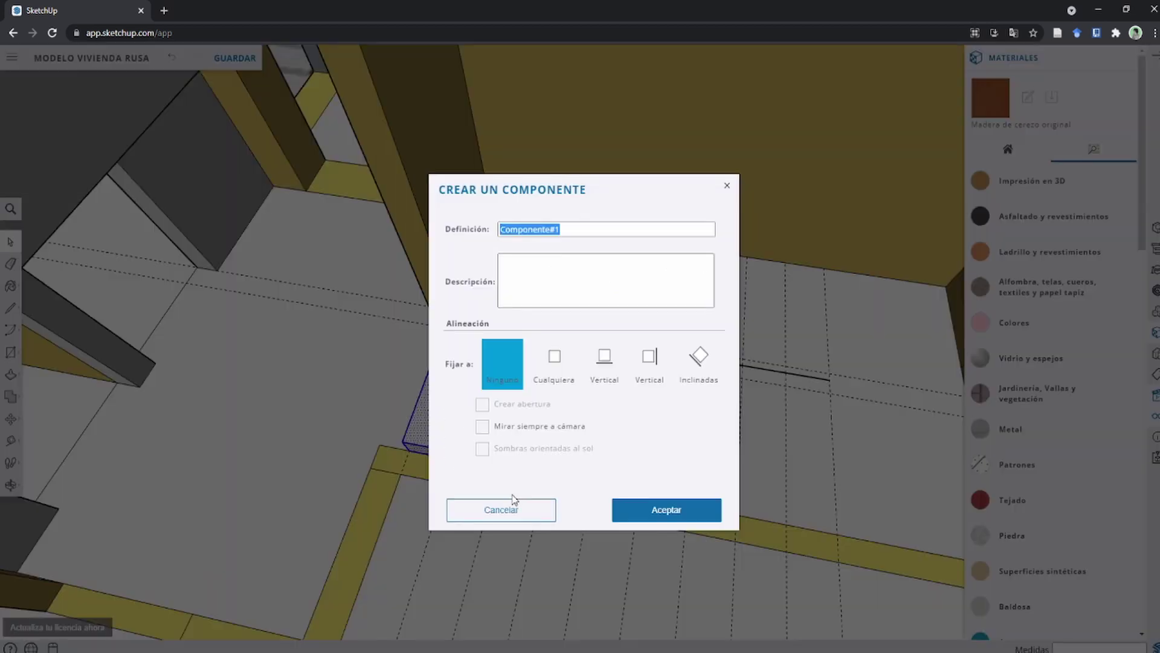
key(Return)
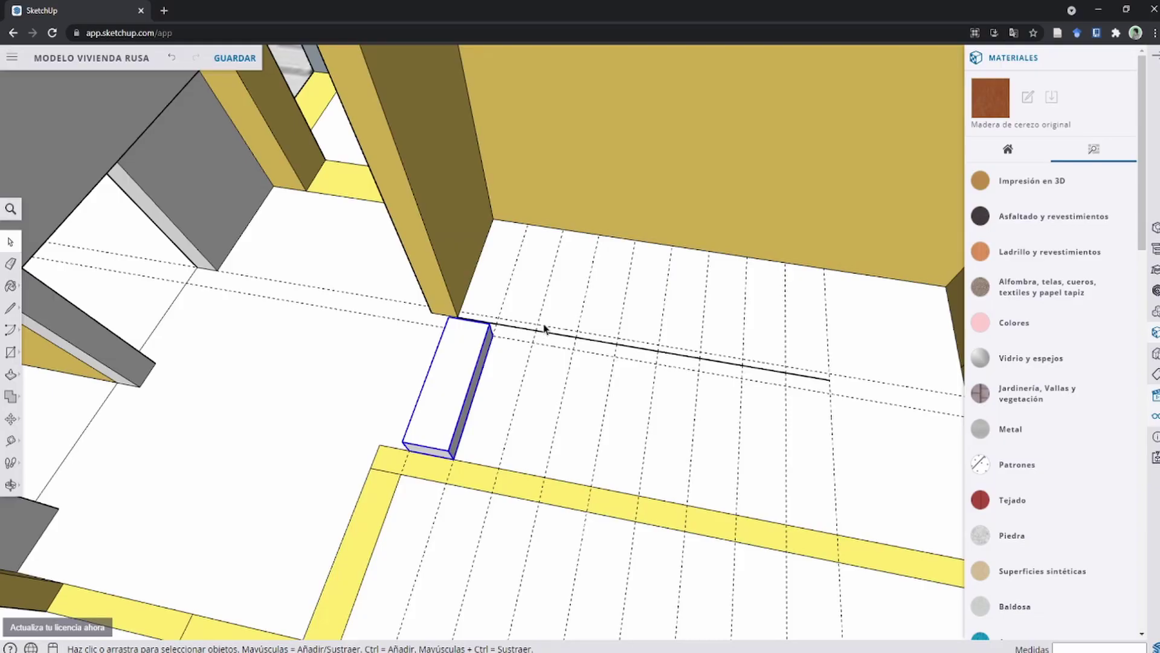
mouse_move(483, 362)
middle_down()
mouse_move(450, 397)
mouse_move(622, 370)
mouse_move(319, 389)
mouse_move(387, 377)
mouse_move(397, 415)
middle_up()
Copy the step one tread higher and array it 9 times up along the wall.
key(m)
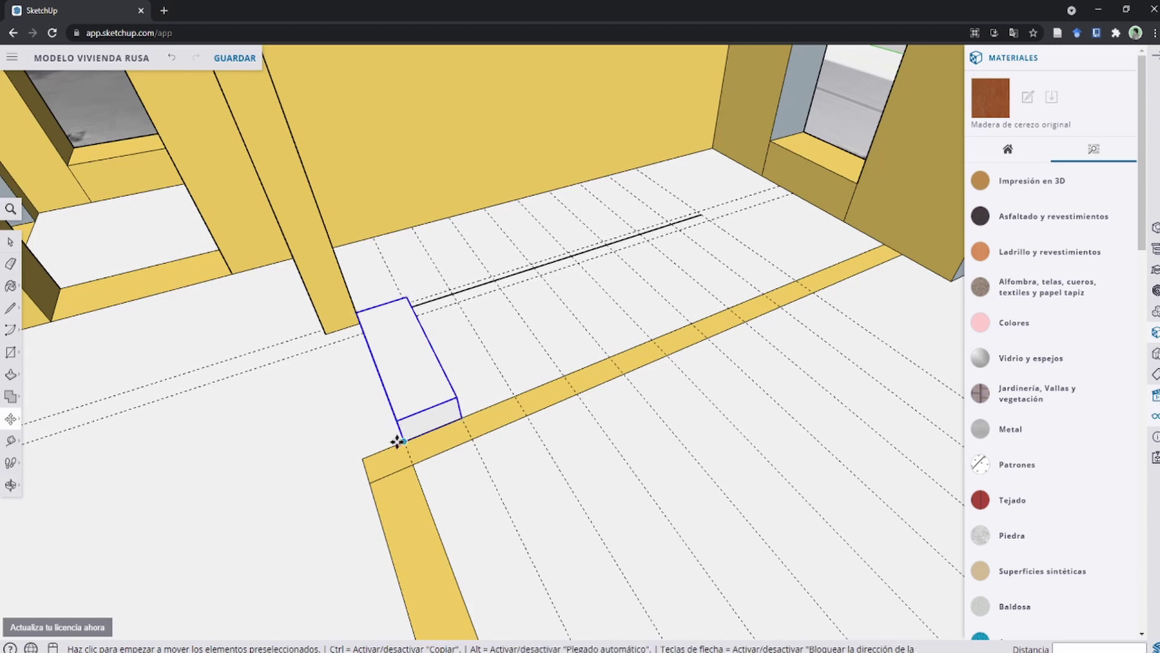
click(403, 442)
key(ctrl)
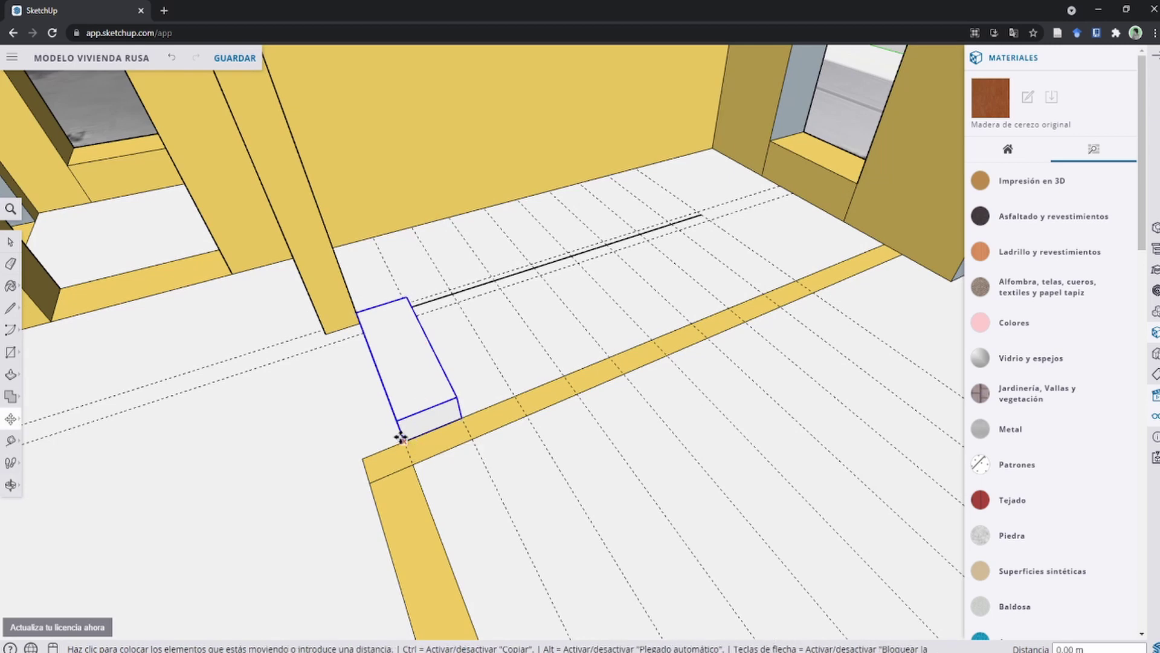
scroll(443, 394, up, 2)
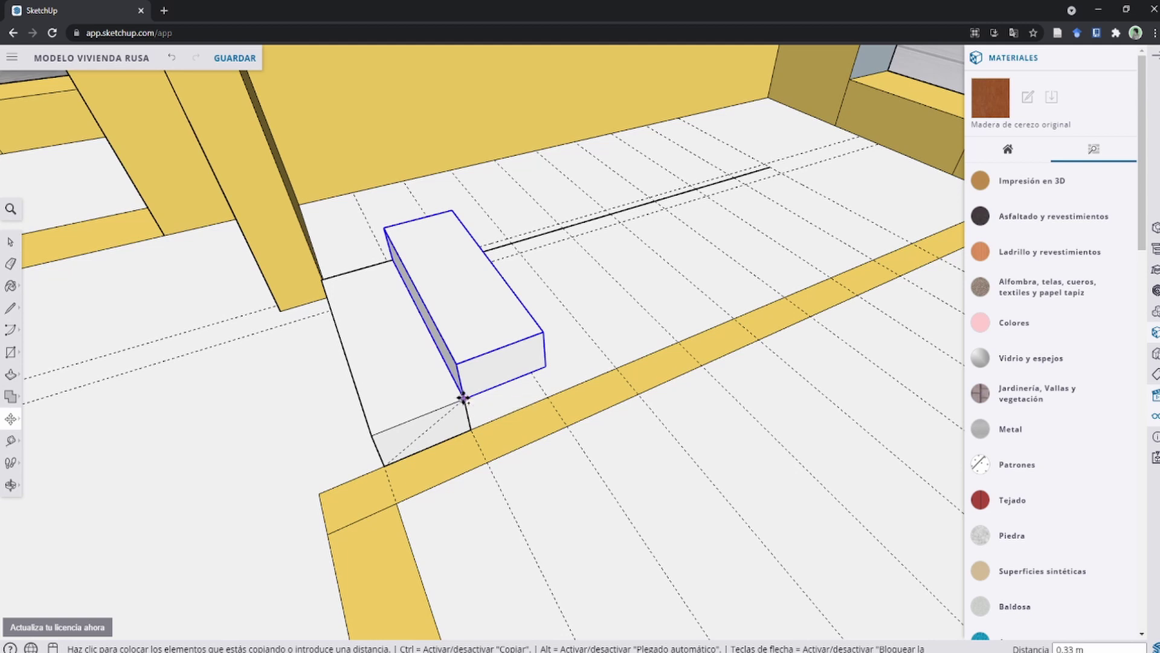
key(Escape)
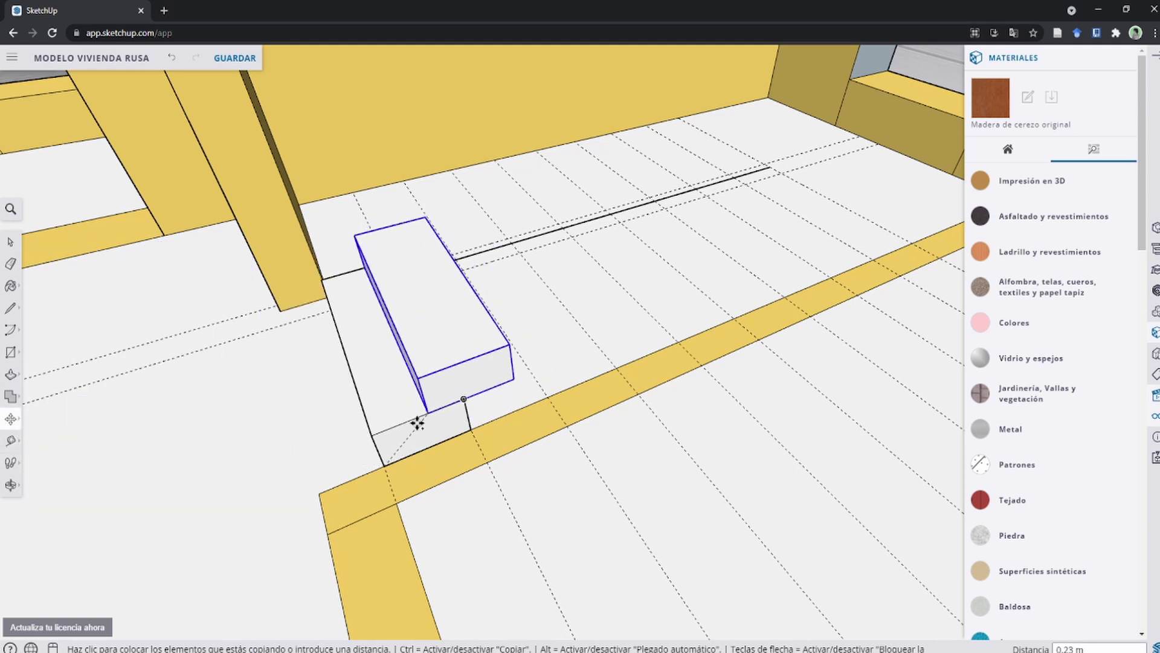
key(space)
key(m)
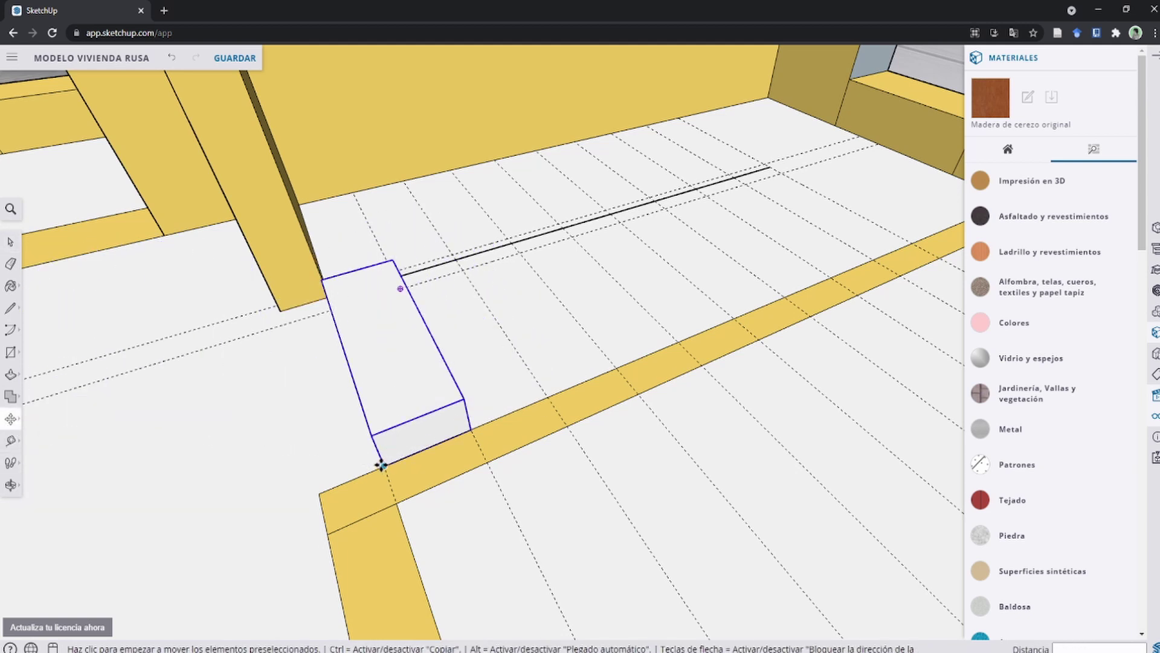
click(383, 466)
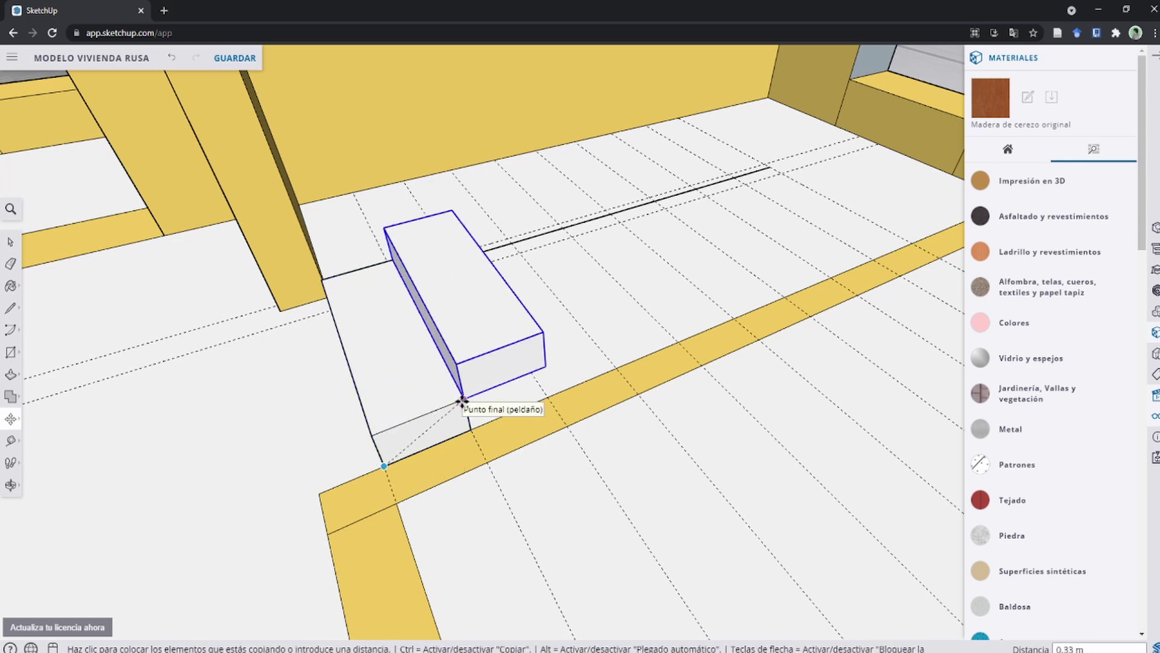
click(464, 398)
middle_drag(520, 334, 466, 453)
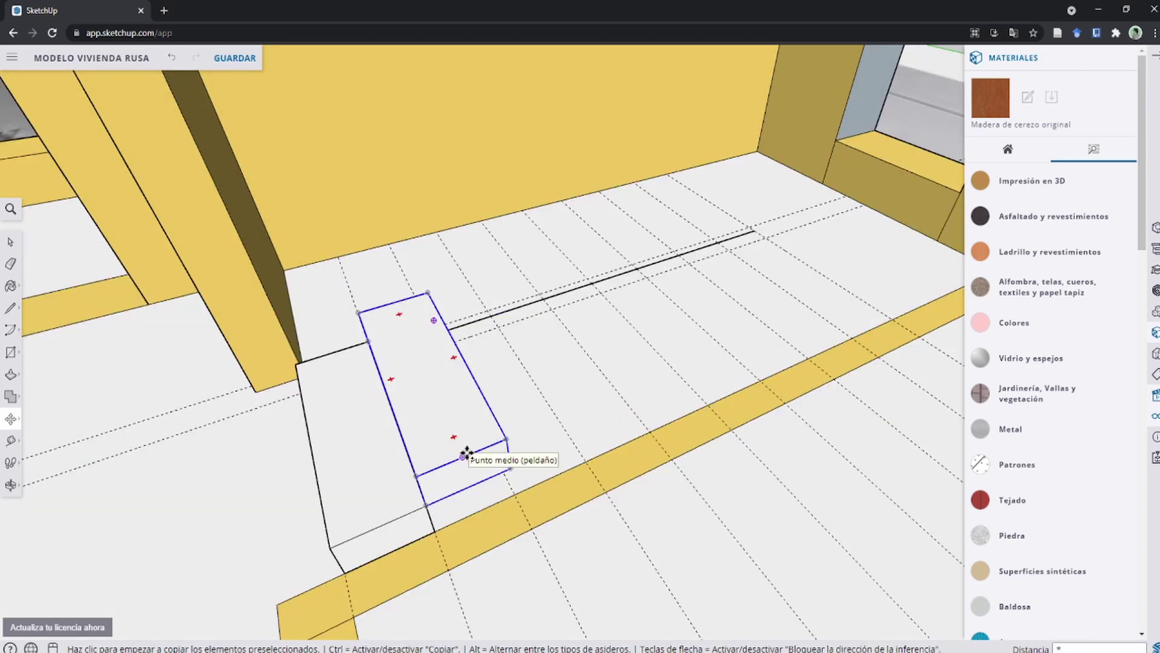
text(9)
key(Return)
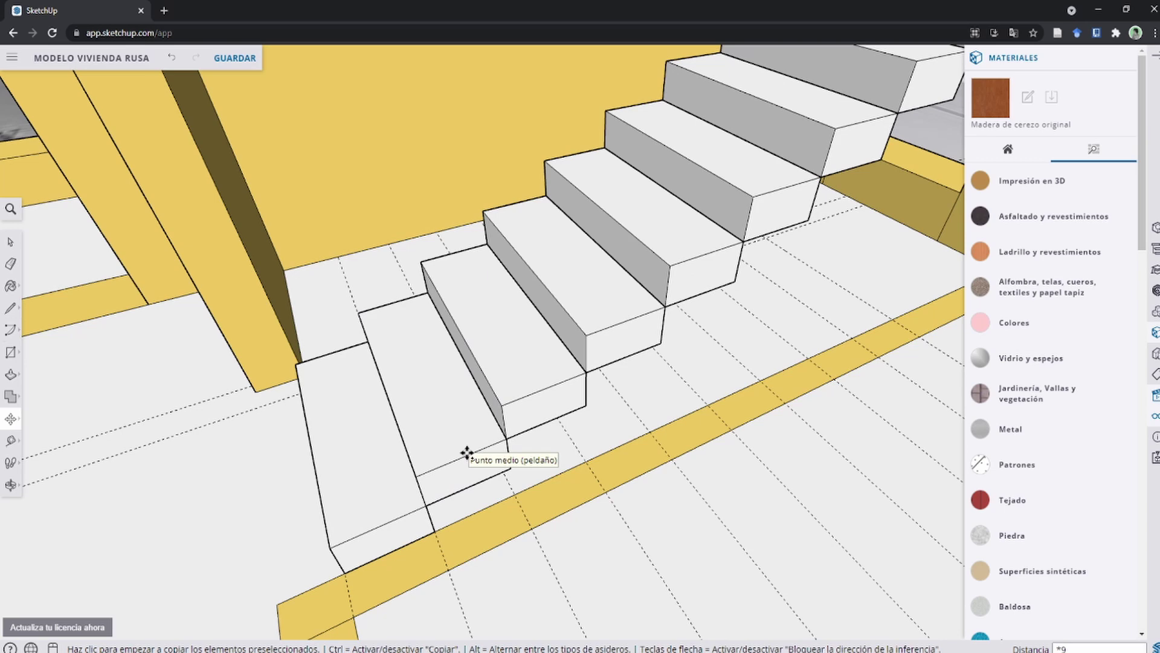
key(space)
Make the top stair step unique from the other step copies.
mouse_move(530, 375)
middle_down()
mouse_move(583, 252)
mouse_move(546, 367)
mouse_move(546, 415)
mouse_move(550, 365)
middle_up()
scroll(591, 255, up, 3)
click(590, 255)
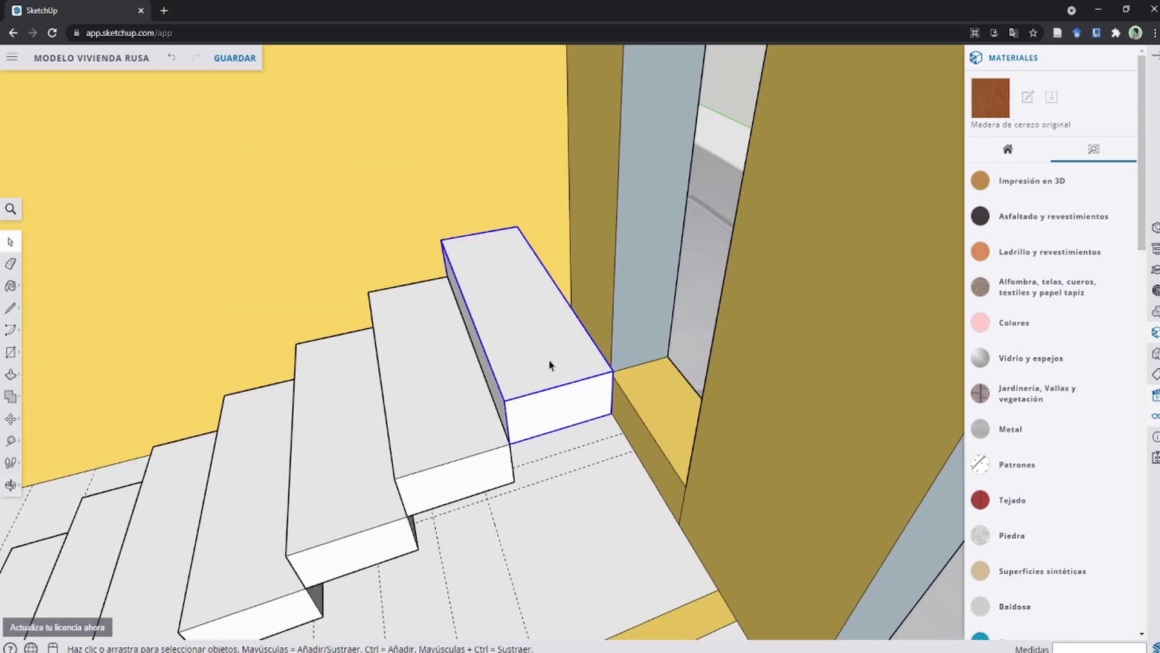
right_click(515, 325)
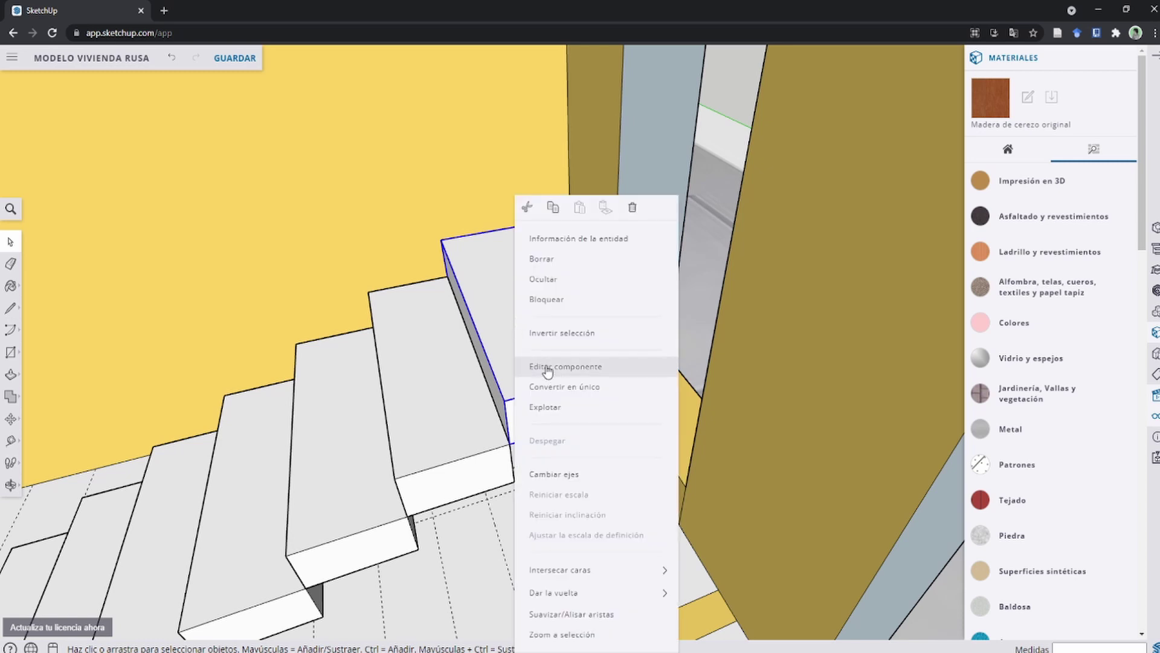
click(564, 387)
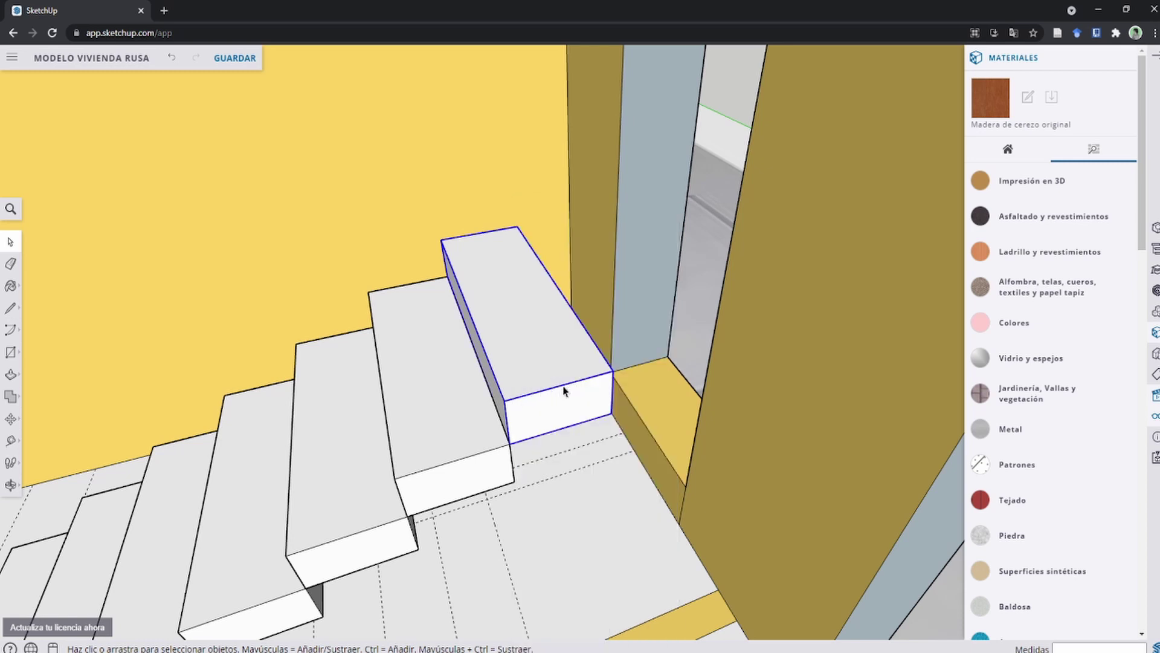
scroll(531, 363, down, 2)
scroll(530, 362, down, 1)
scroll(542, 370, down, 1)
scroll(543, 369, down, 1)
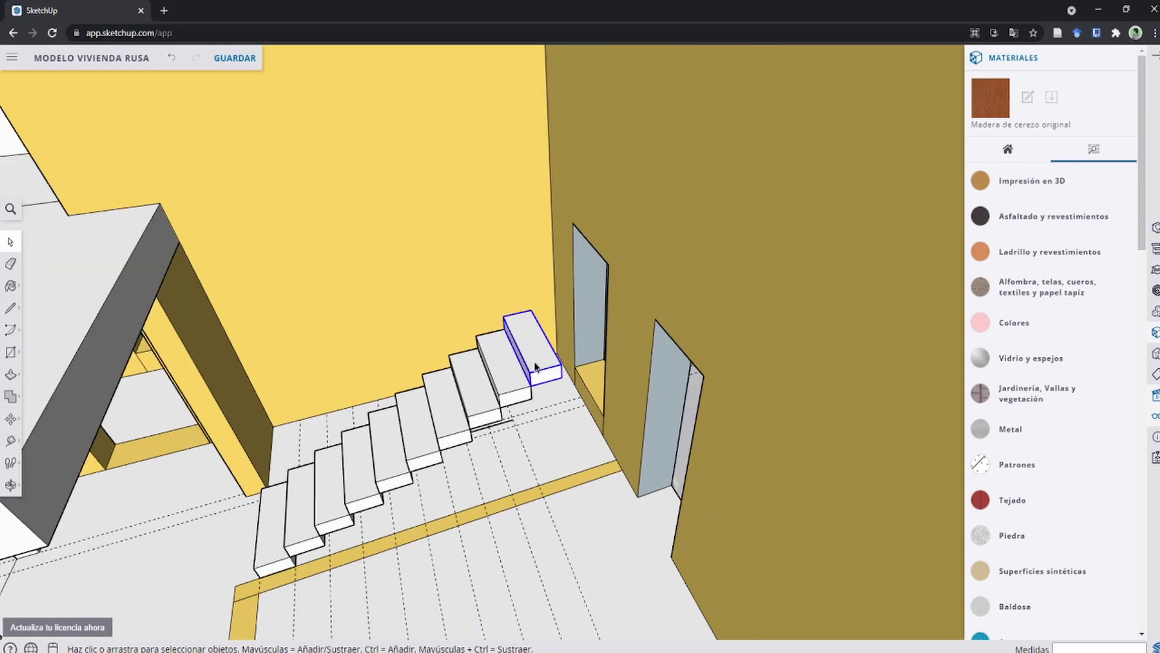
scroll(532, 366, up, 2)
Push/Pull the top step's side face out into a wide landing slab.
key(s)
scroll(566, 339, up, 3)
middle_drag(579, 410, 405, 307)
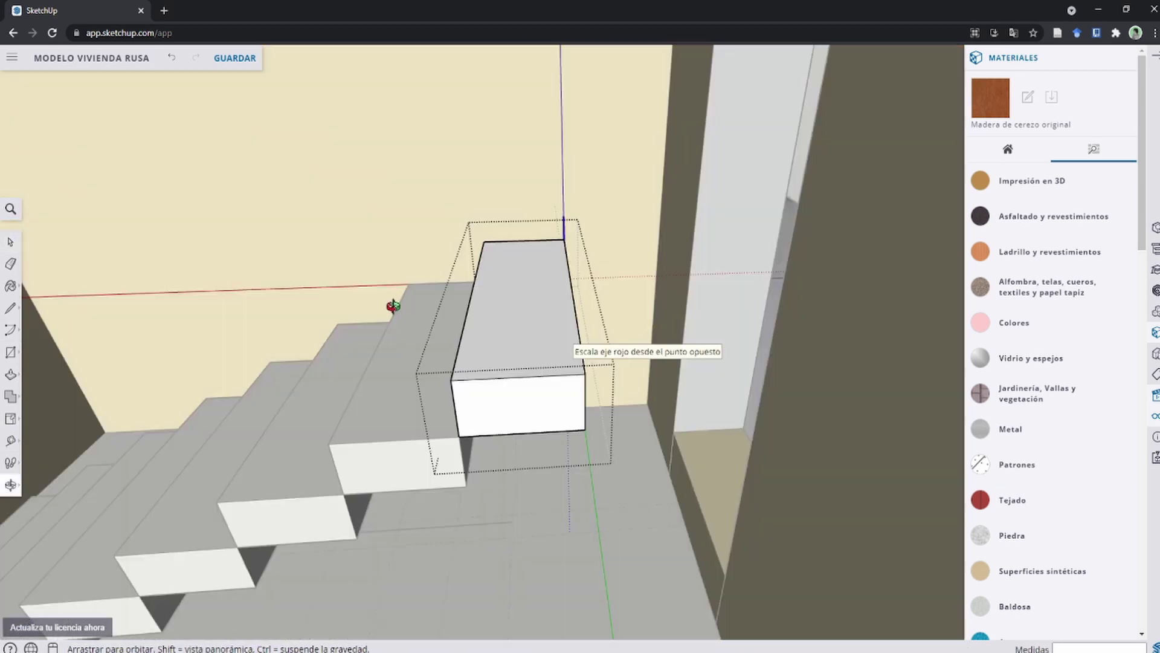
key(p)
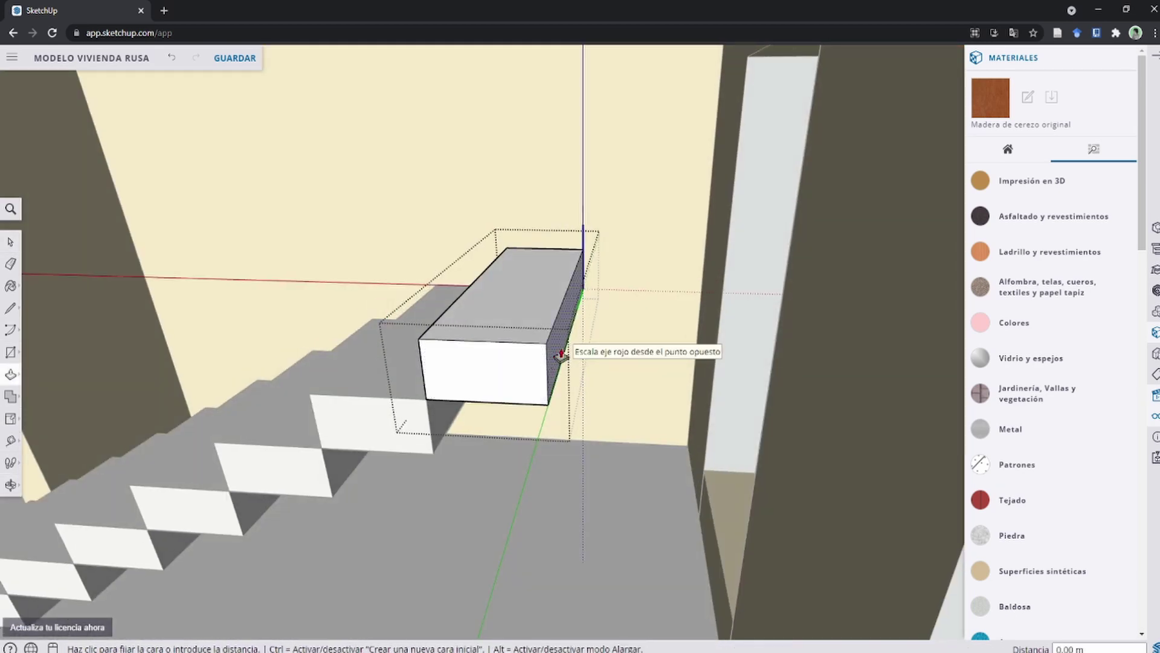
drag(562, 355, 883, 328)
mouse_move(536, 300)
middle_down()
mouse_move(822, 513)
mouse_move(456, 327)
mouse_move(582, 344)
mouse_move(588, 363)
middle_up()
scroll(592, 316, down, 3)
scroll(591, 315, up, 2)
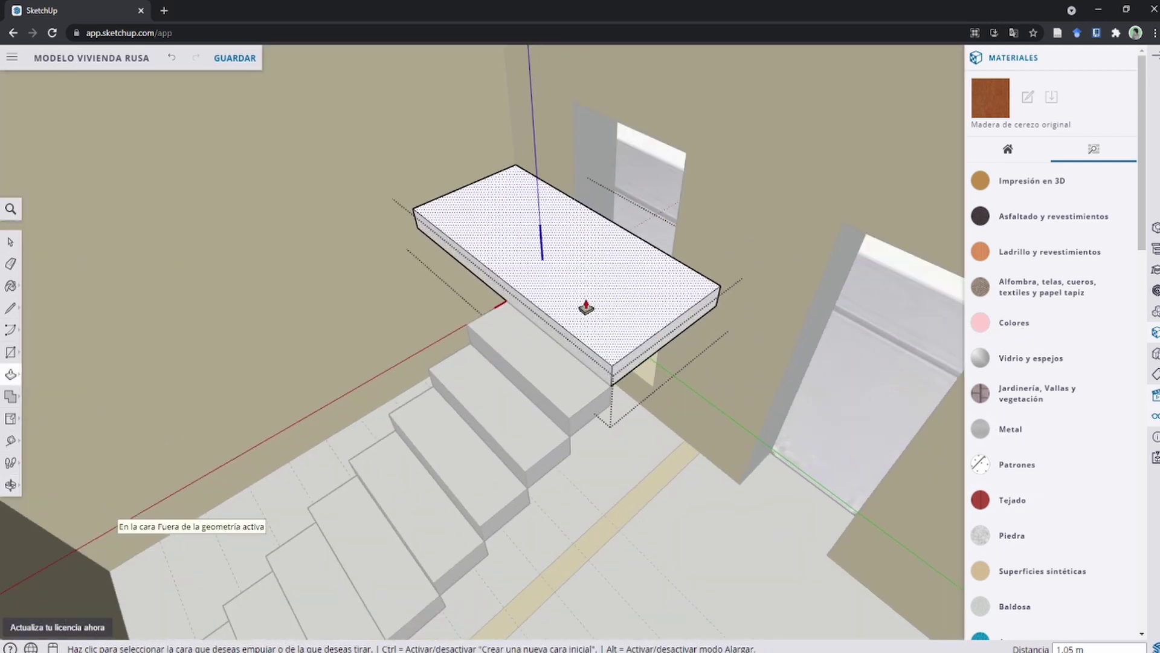
key(space)
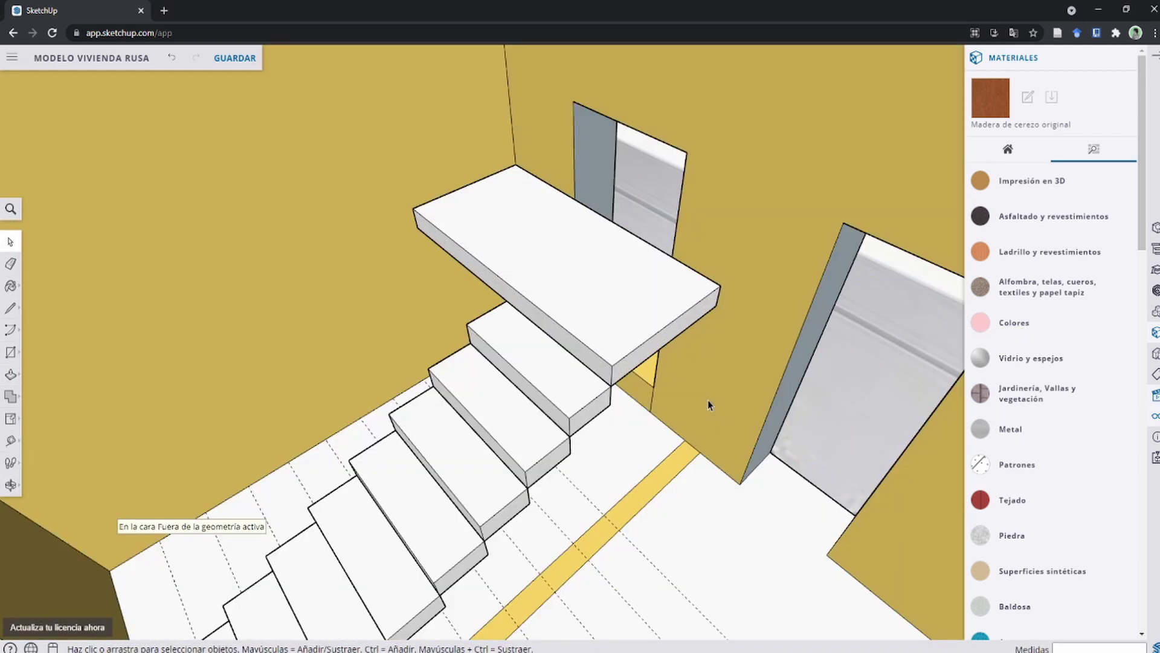
mouse_move(708, 400)
middle_down()
mouse_move(457, 277)
mouse_move(527, 296)
middle_up()
scroll(528, 296, down, 3)
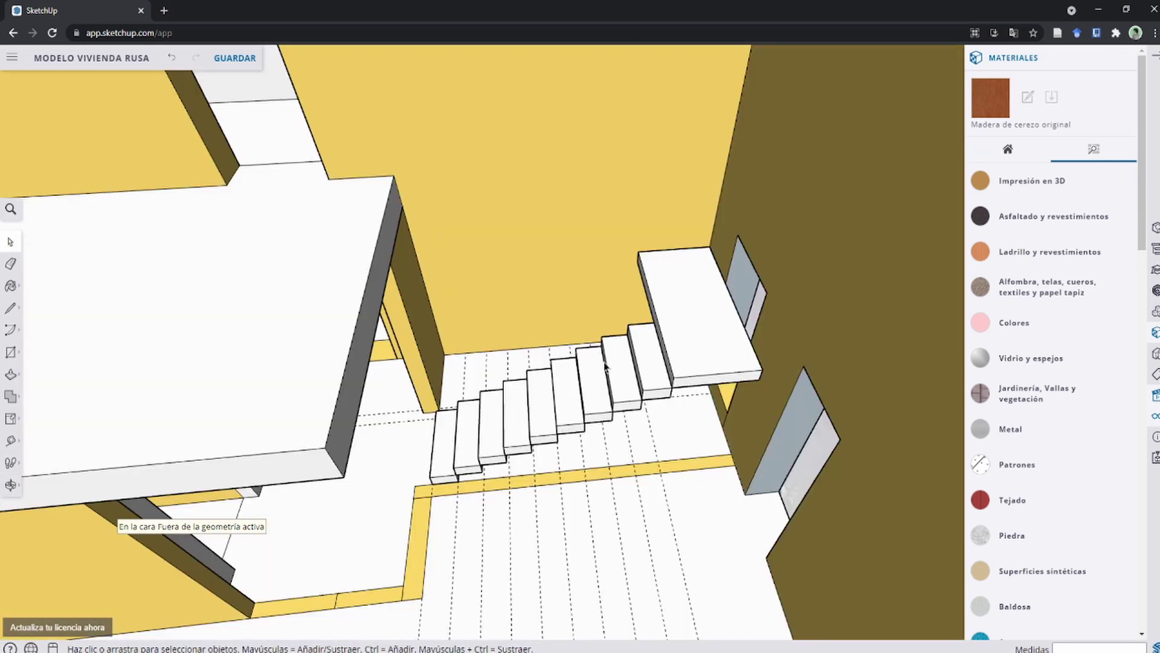
scroll(665, 337, up, 1)
Copy a step onto the landing and rotate it 90°.
key(space)
scroll(651, 423, up, 3)
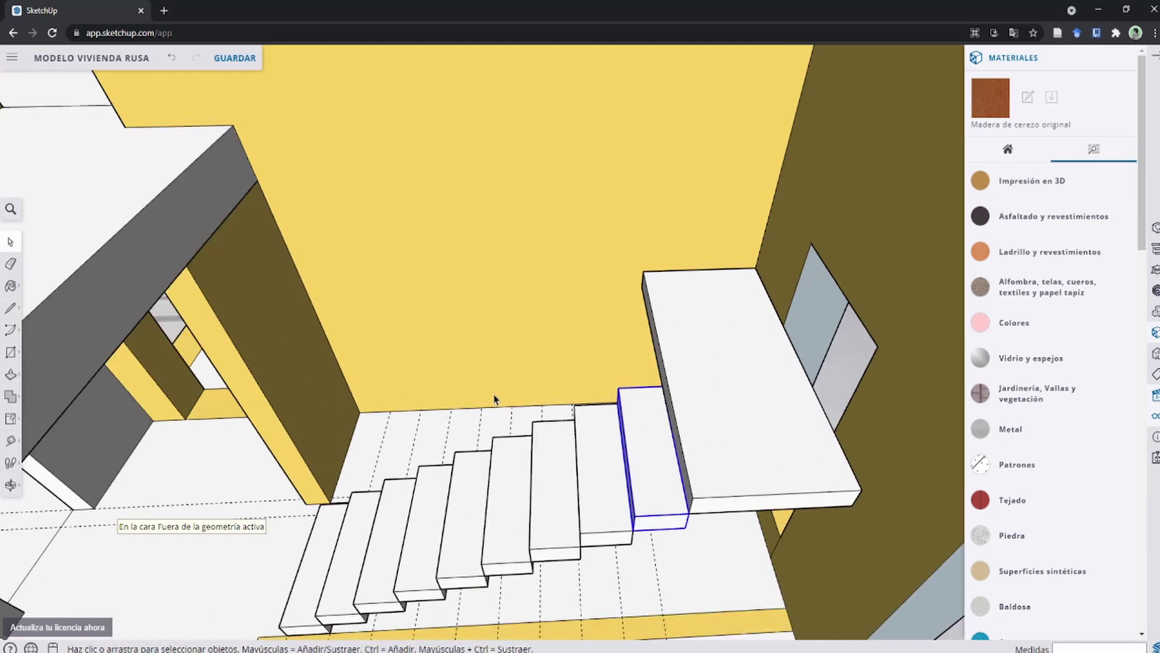
key(m)
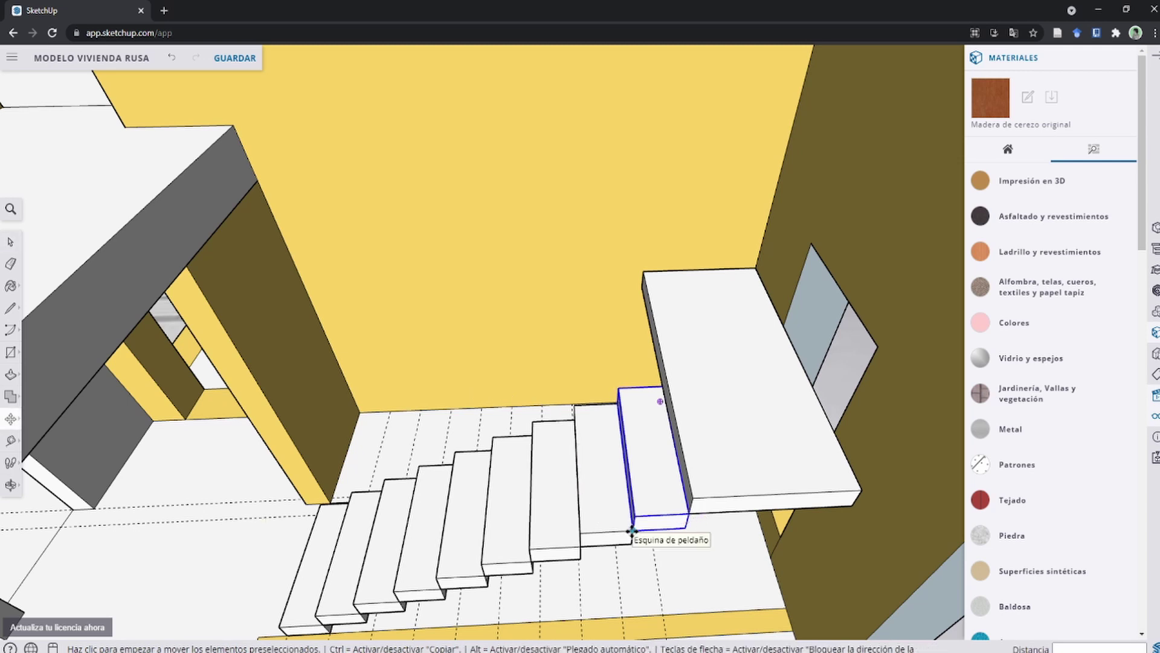
click(631, 532)
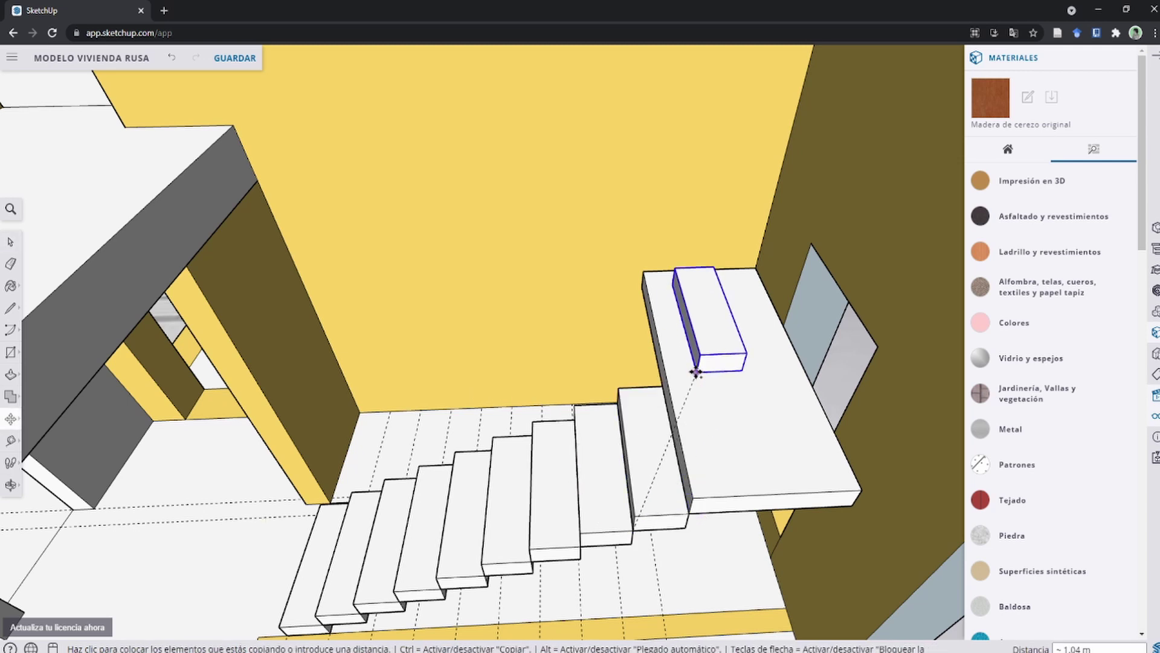
click(697, 370)
key(q)
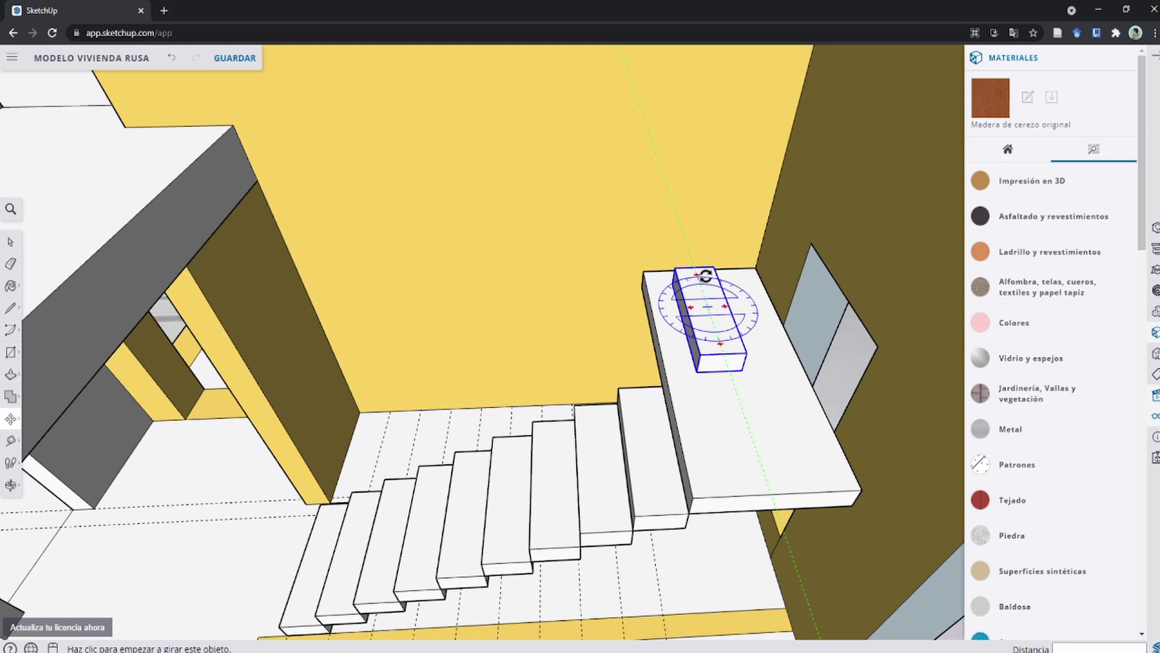
click(706, 276)
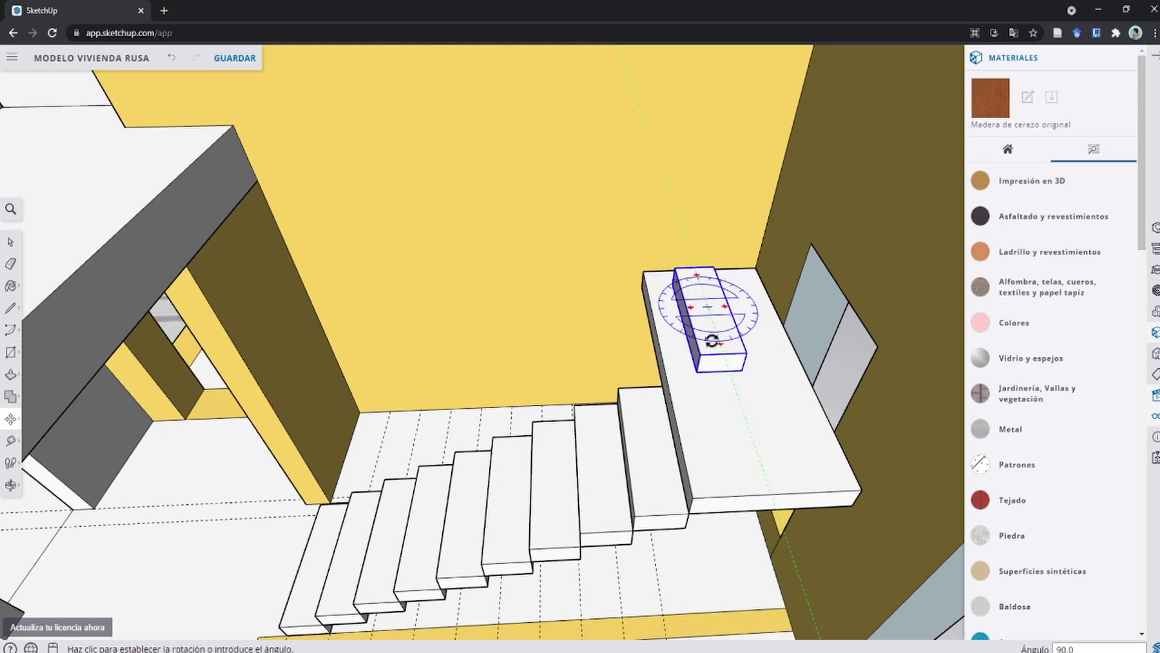
click(712, 340)
Copy the rotated step beside it, then delete the extra block on the landing.
key(m)
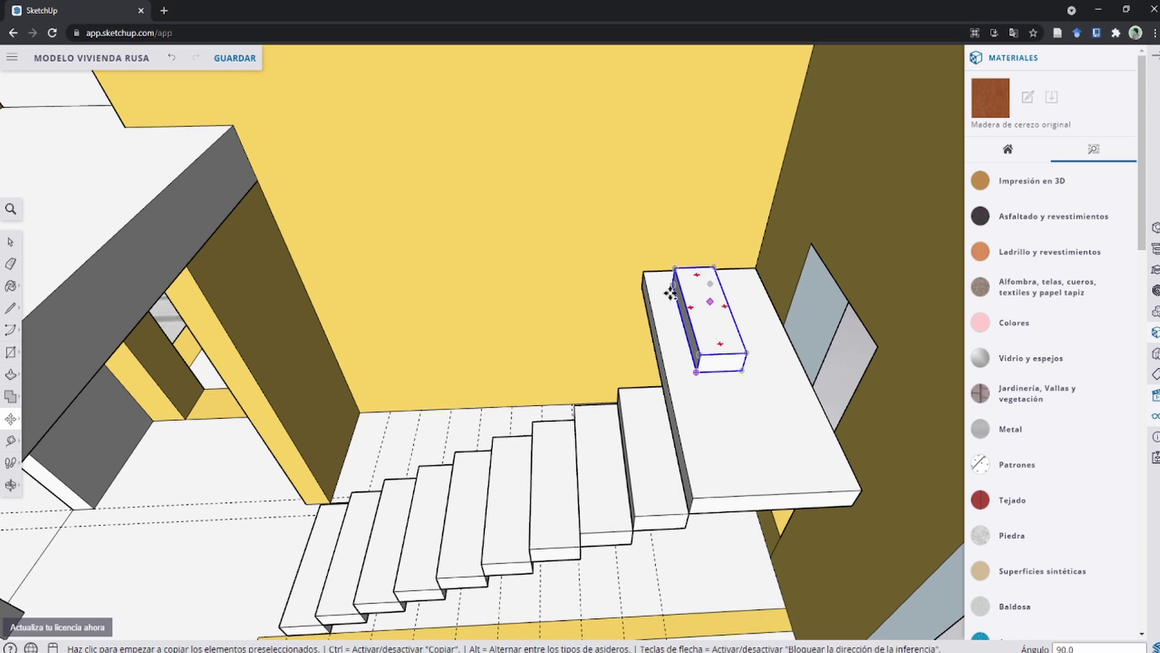
mouse_move(671, 293)
middle_down()
mouse_move(713, 321)
mouse_move(763, 426)
mouse_move(764, 304)
middle_up()
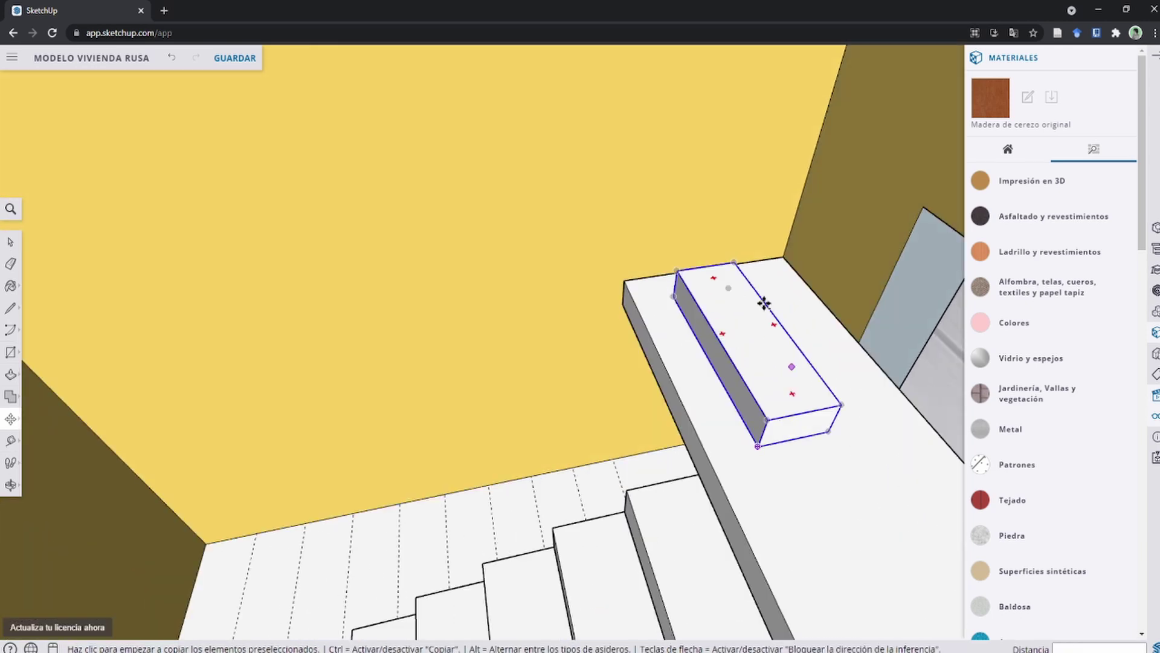
click(728, 287)
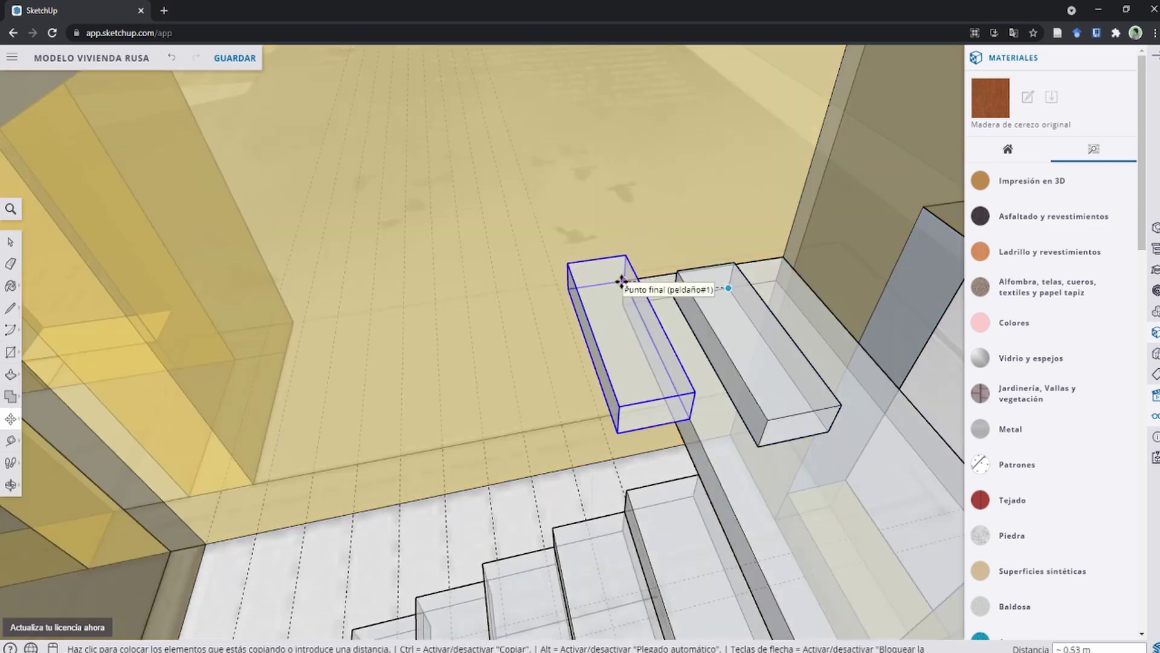
click(623, 281)
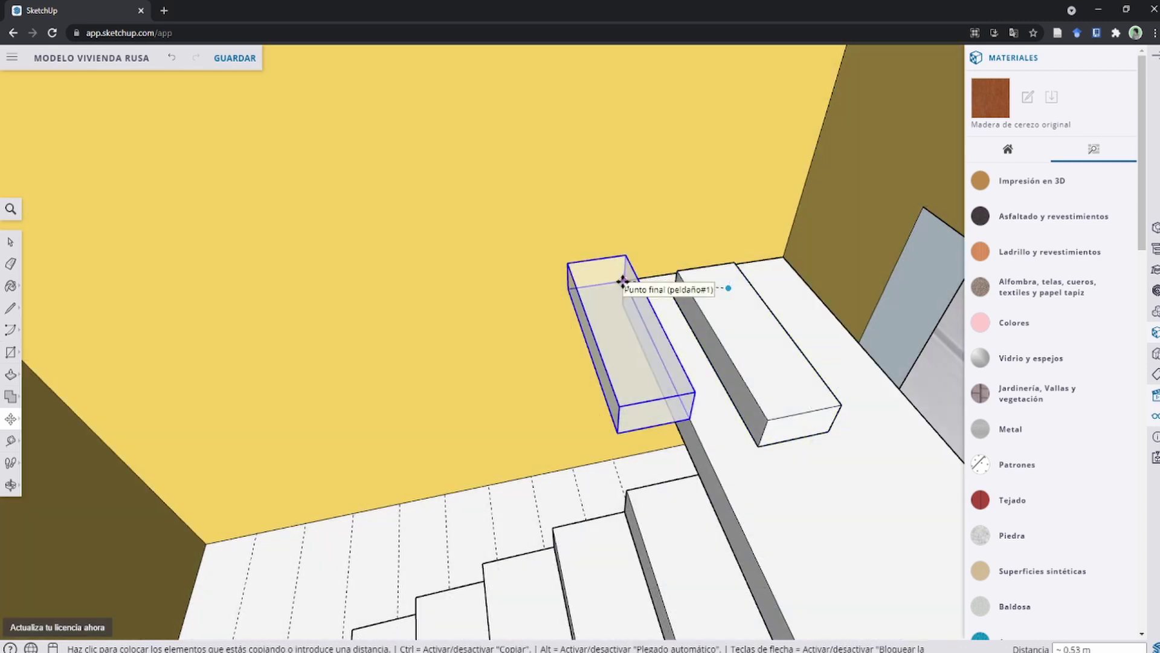
key(space)
click(723, 307)
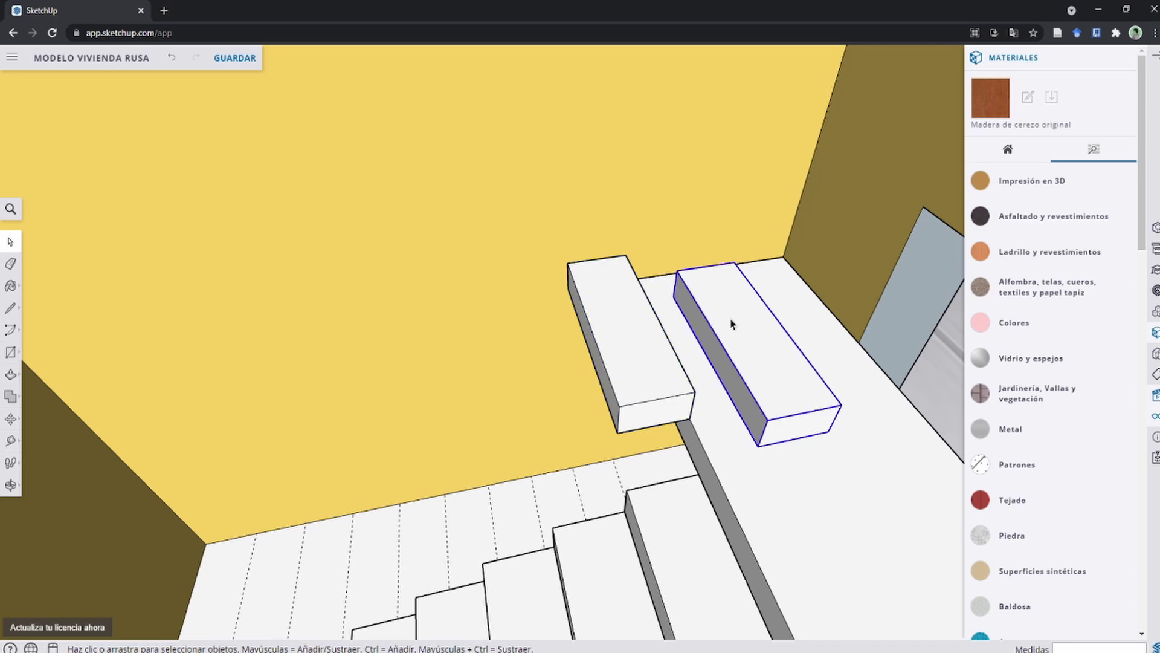
key(Delete)
click(644, 361)
scroll(645, 361, down, 3)
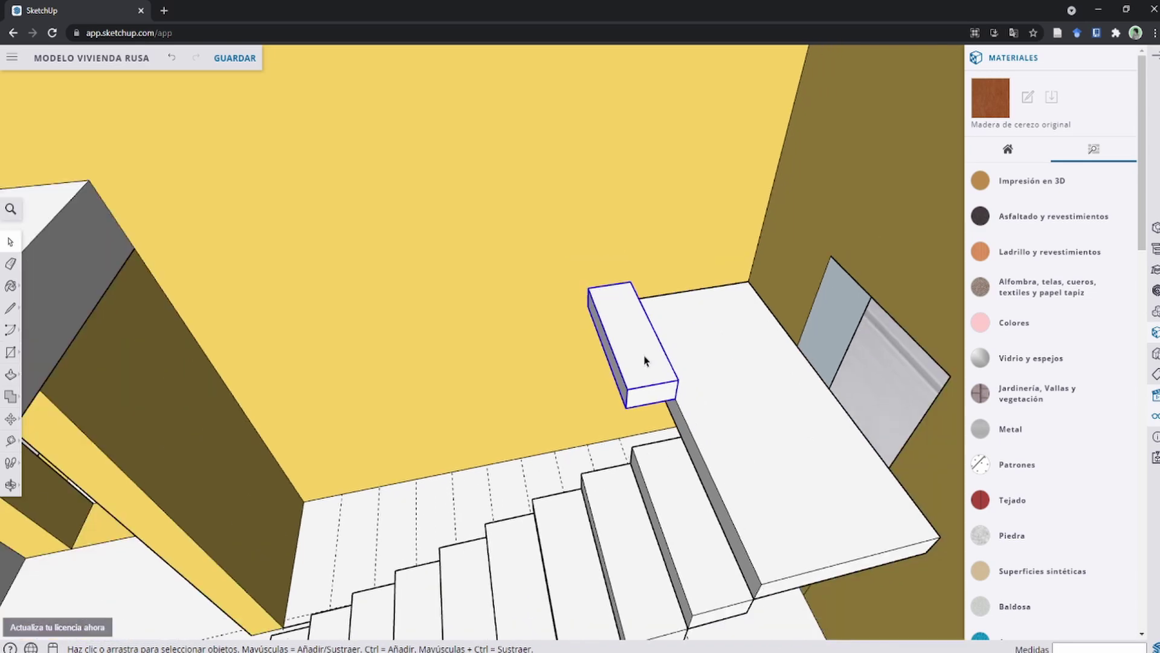
middle_drag(644, 361, 518, 352)
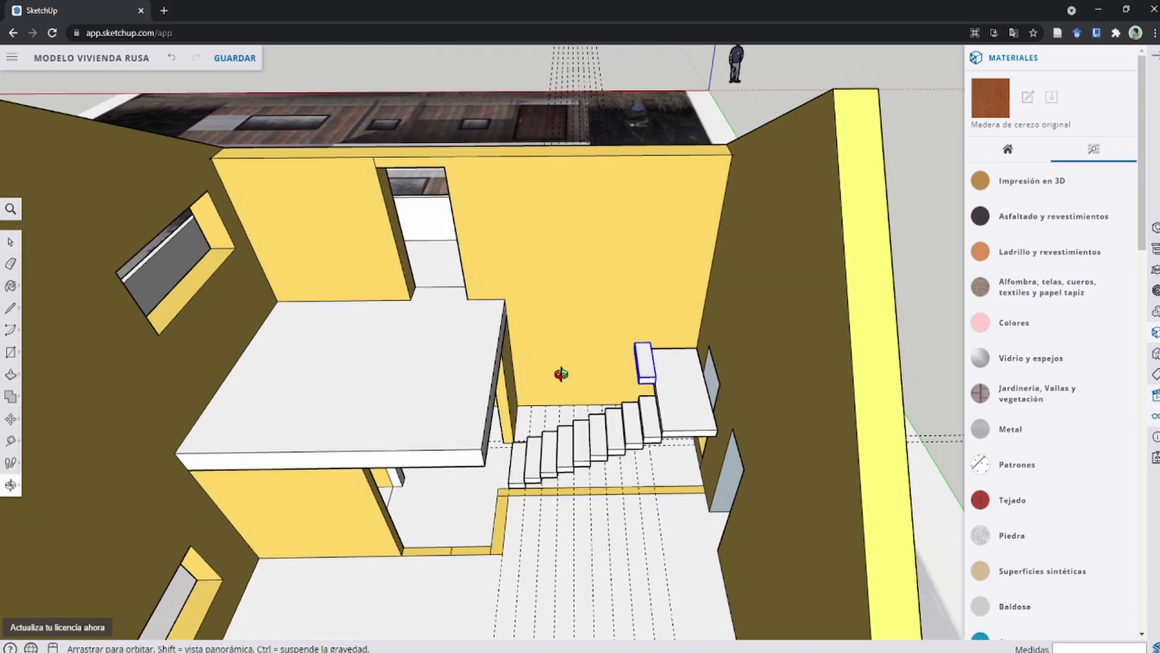
Copy the landing step to the next step corner and array it 8 times.
key(m)
scroll(649, 373, up, 3)
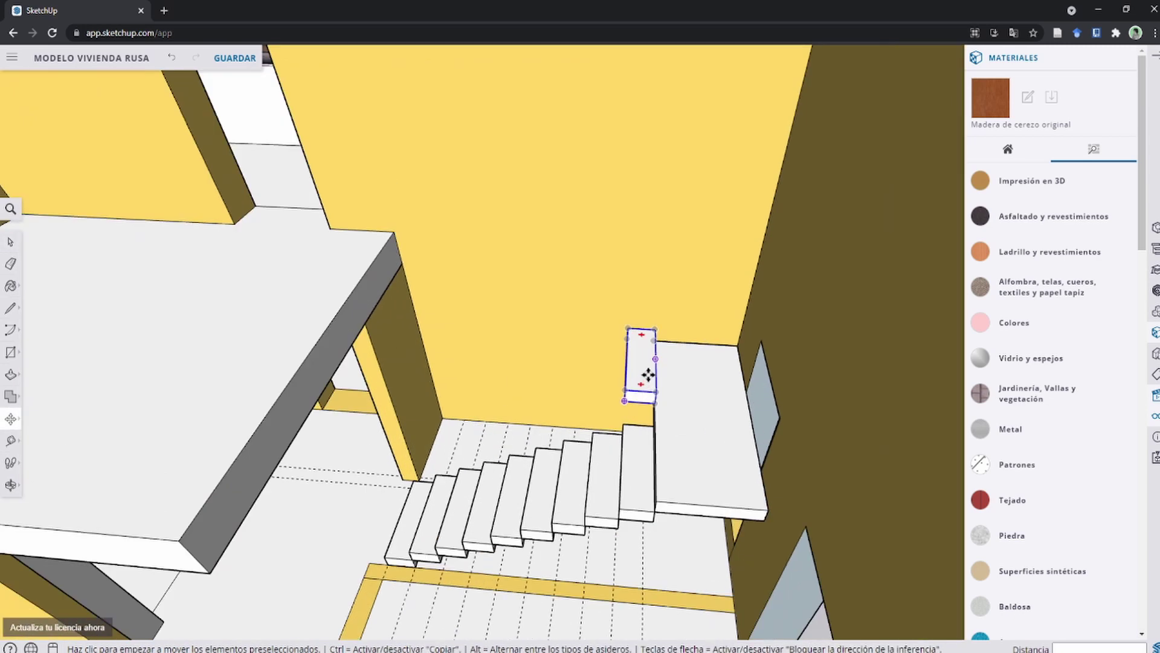
scroll(650, 399, up, 2)
mouse_move(651, 417)
middle_down()
mouse_move(663, 382)
mouse_move(661, 410)
middle_up()
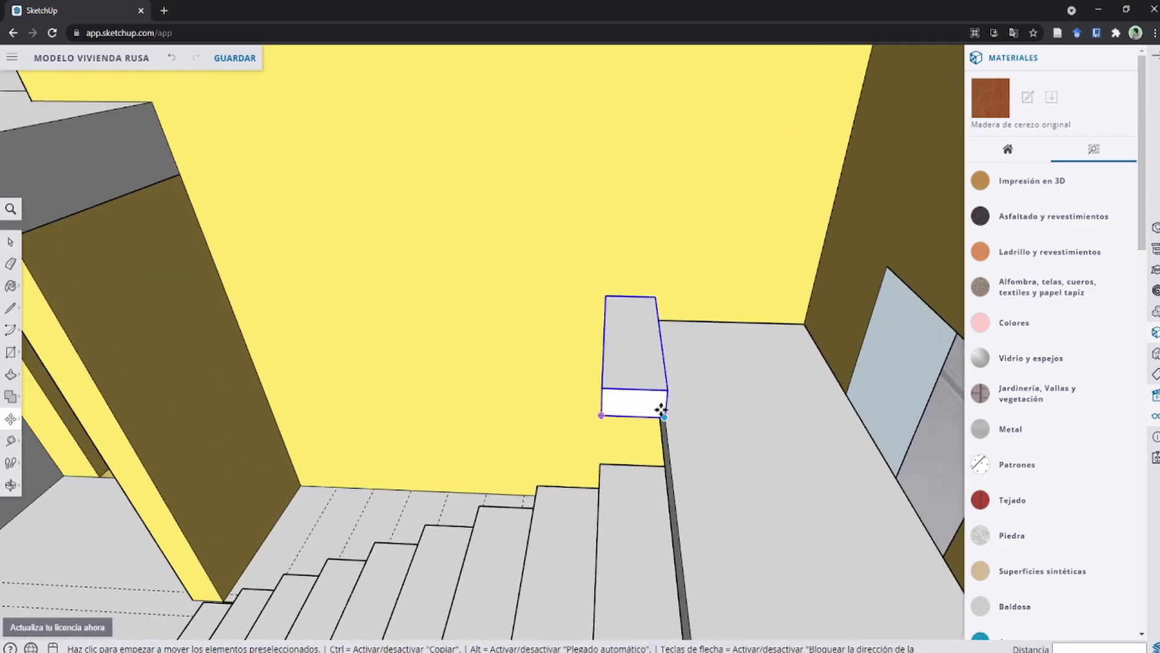
click(665, 417)
key(ctrl)
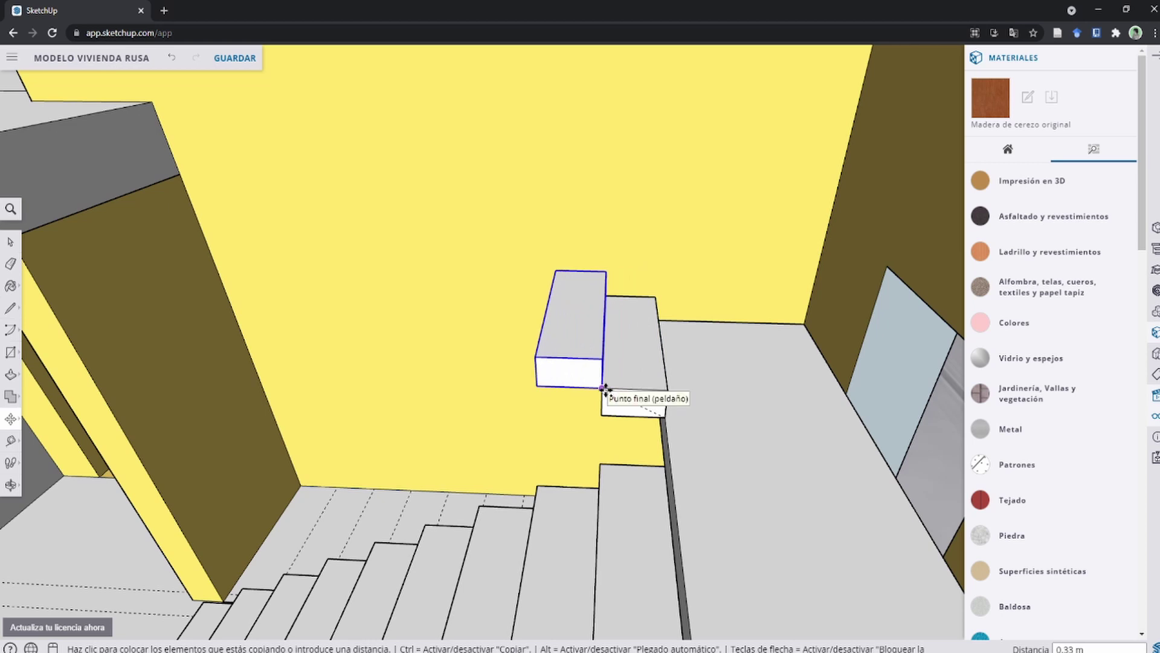
click(604, 388)
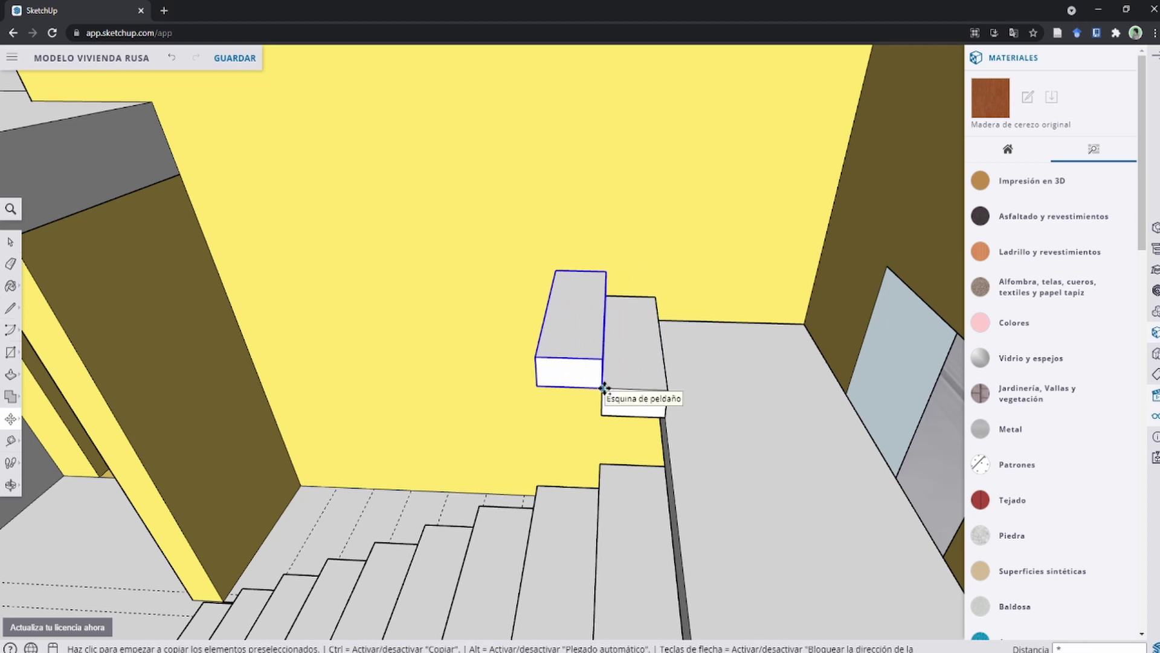
text(8)
key(Return)
key(space)
scroll(604, 388, down, 5)
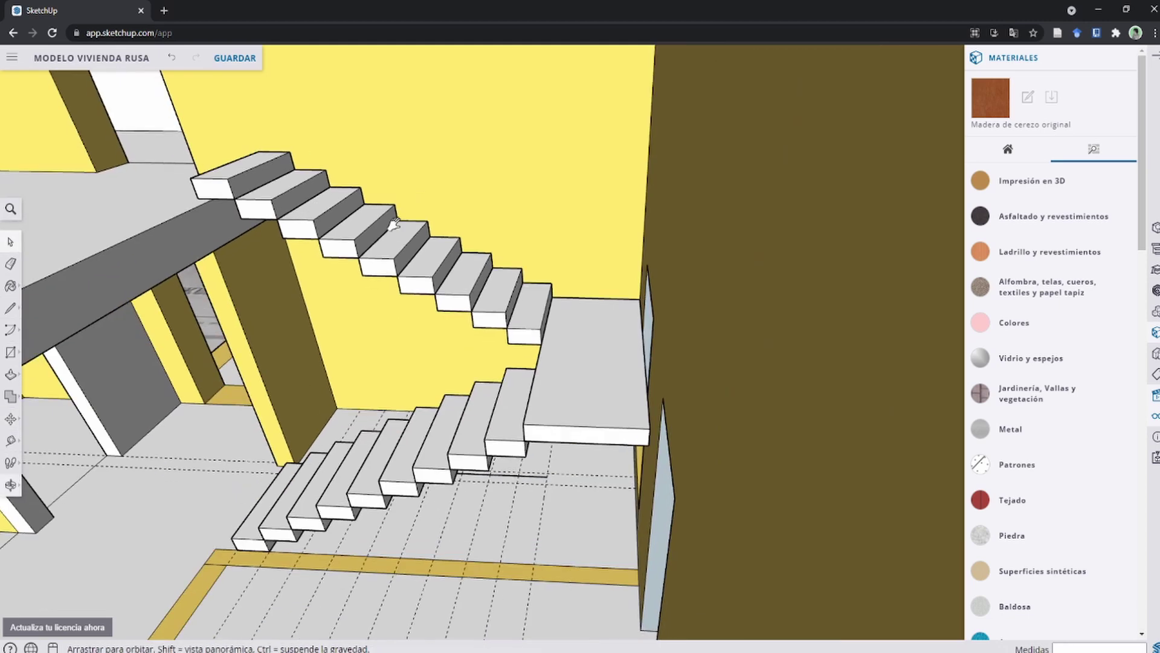
middle_drag(604, 388, 641, 264)
Undo that array, recopy the step and array it *8 to form the upper flight.
key(ctrl+z)
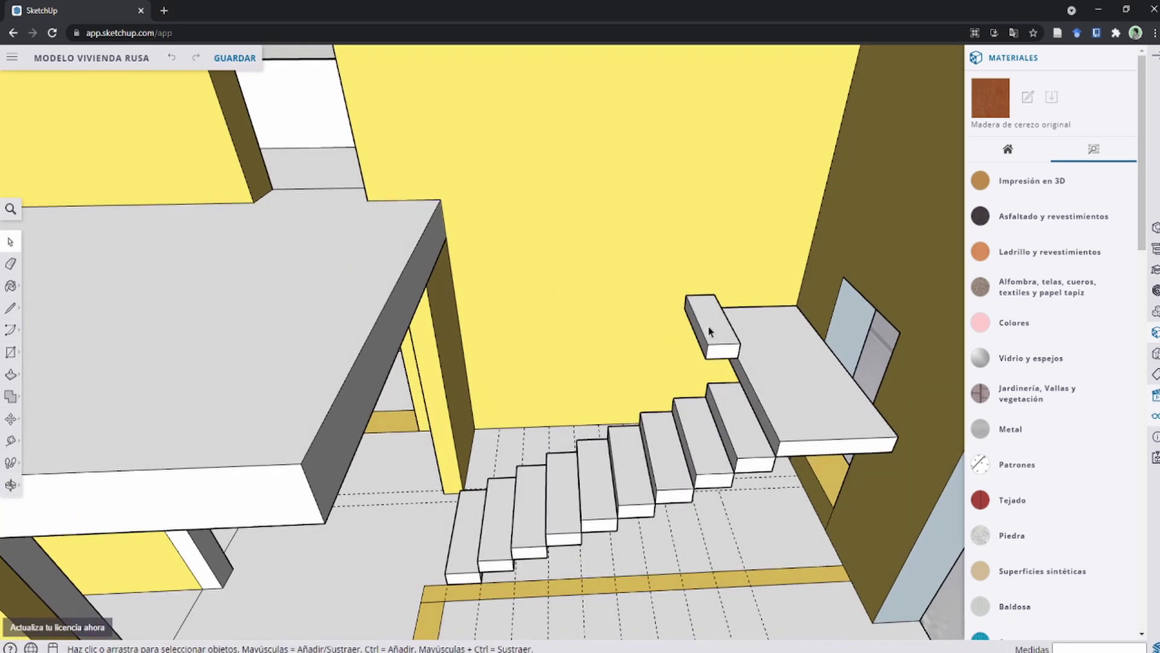
key(m)
click(731, 354)
click(714, 346)
text(*8)
key(Return)
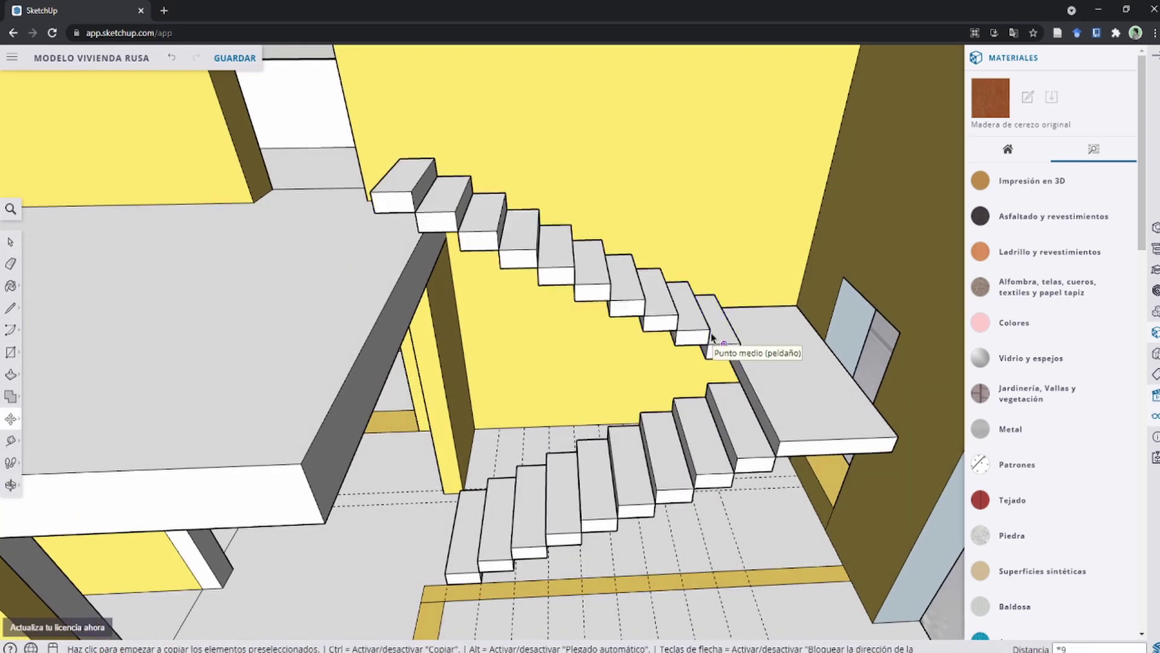
mouse_move(714, 345)
middle_down()
mouse_move(626, 269)
mouse_move(544, 267)
middle_up()
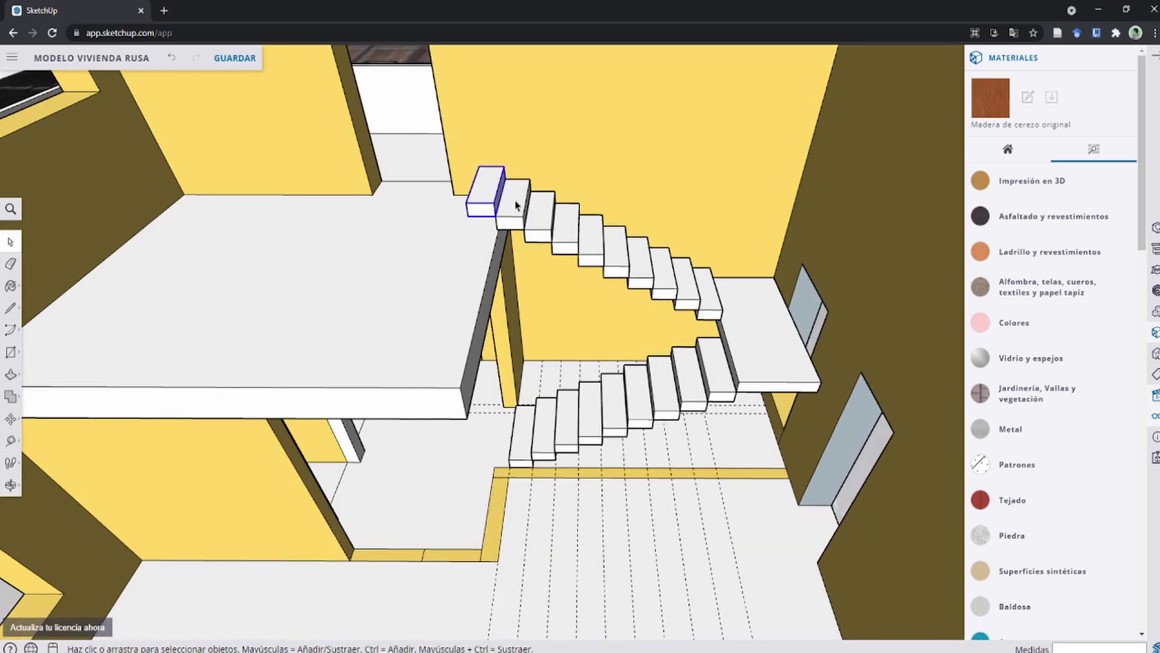
Select the steps of both the upper and lower stair flights.
scroll(515, 205, up, 1)
drag(461, 156, 768, 387)
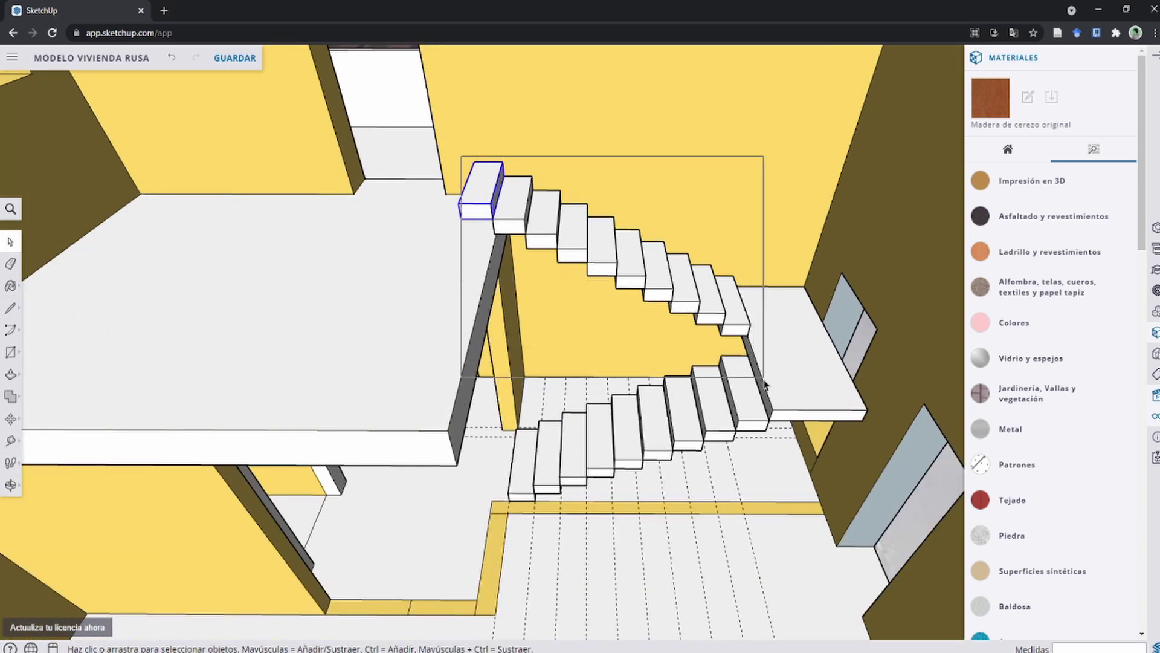
scroll(599, 260, up, 1)
ctrl+drag(745, 427, 602, 479)
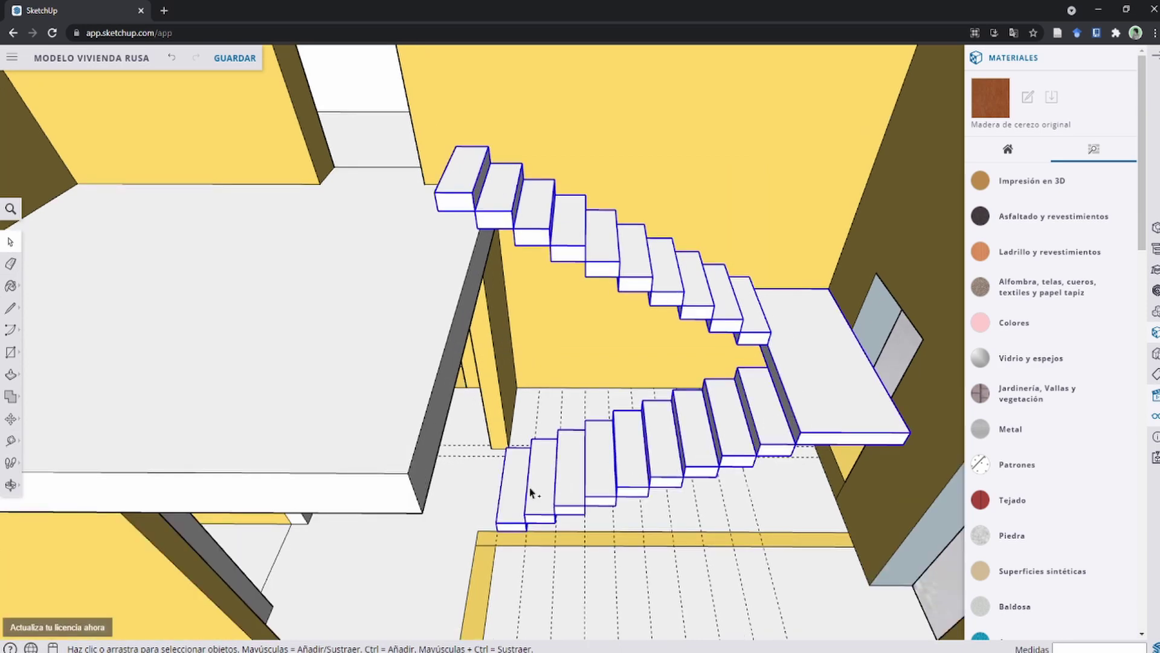
mouse_move(531, 493)
middle_down()
mouse_move(702, 241)
mouse_move(679, 225)
mouse_move(622, 230)
mouse_move(610, 288)
mouse_move(635, 259)
mouse_move(585, 228)
mouse_move(691, 347)
mouse_move(668, 306)
mouse_move(603, 251)
mouse_move(621, 290)
mouse_move(655, 272)
mouse_move(523, 290)
middle_up()
Scale the stairs vertically so the top step meets the upper slab edge (about 0.88).
key(s)
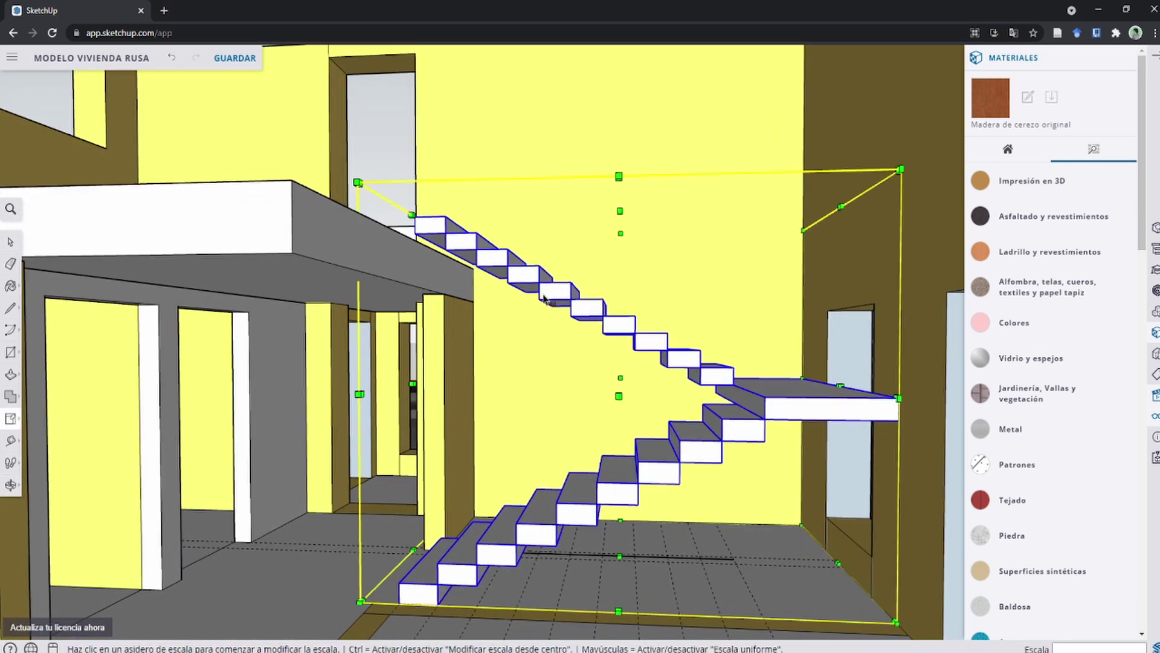
mouse_move(605, 327)
middle_down()
mouse_move(684, 497)
mouse_move(752, 526)
mouse_move(738, 487)
mouse_move(622, 324)
middle_up()
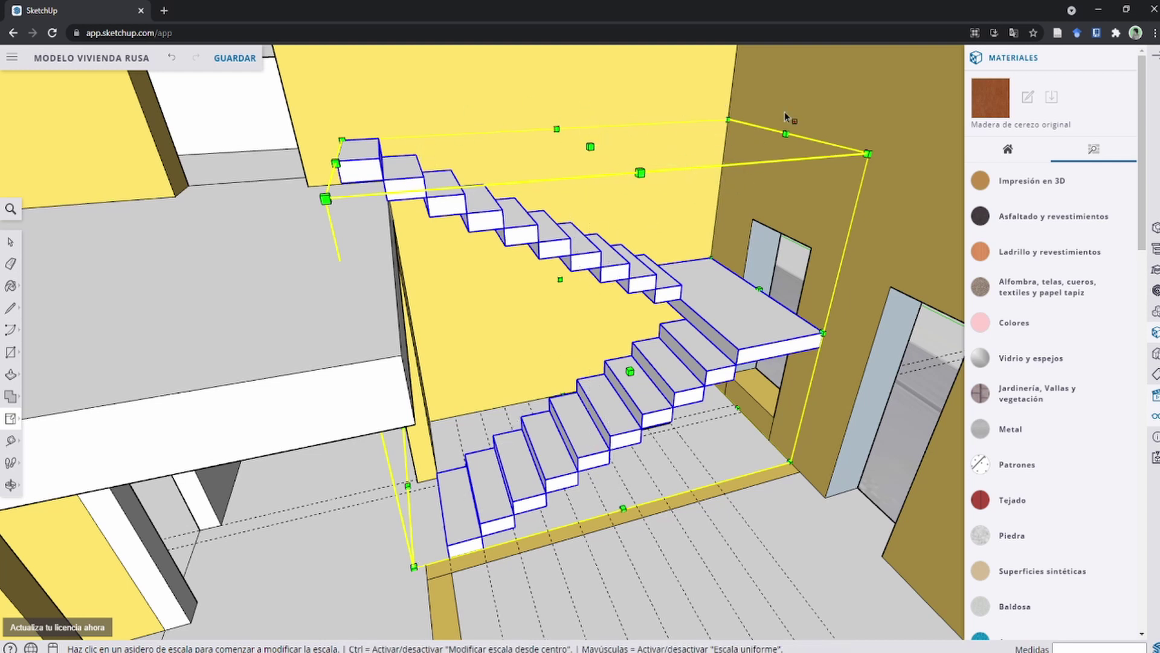
click(591, 146)
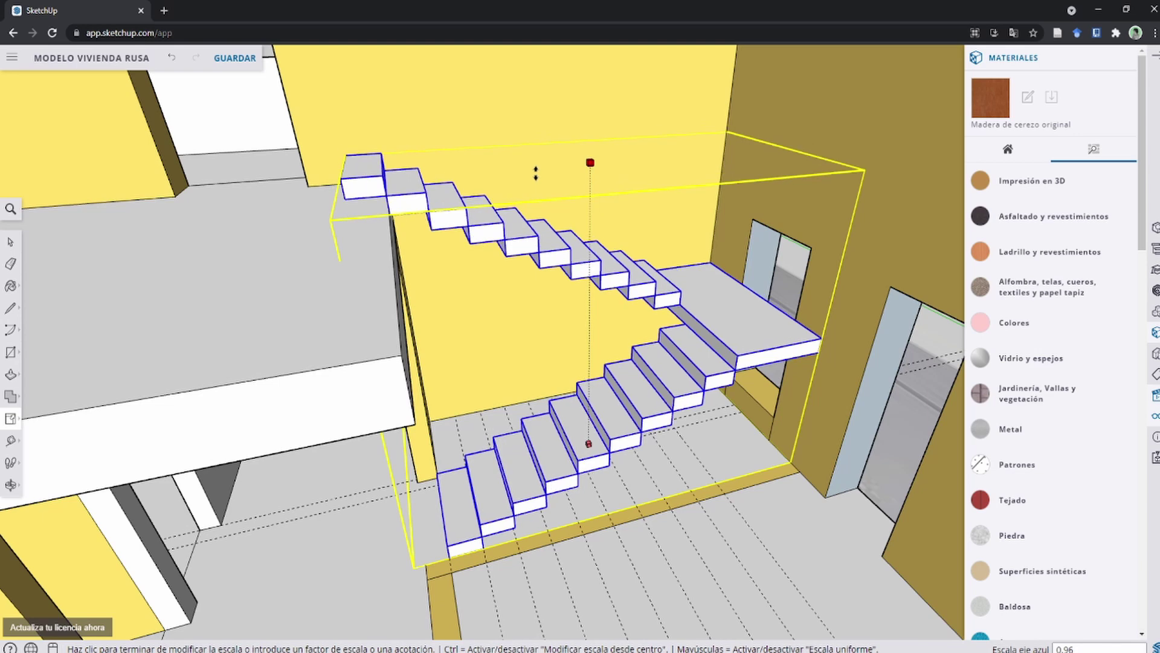
click(401, 355)
key(space)
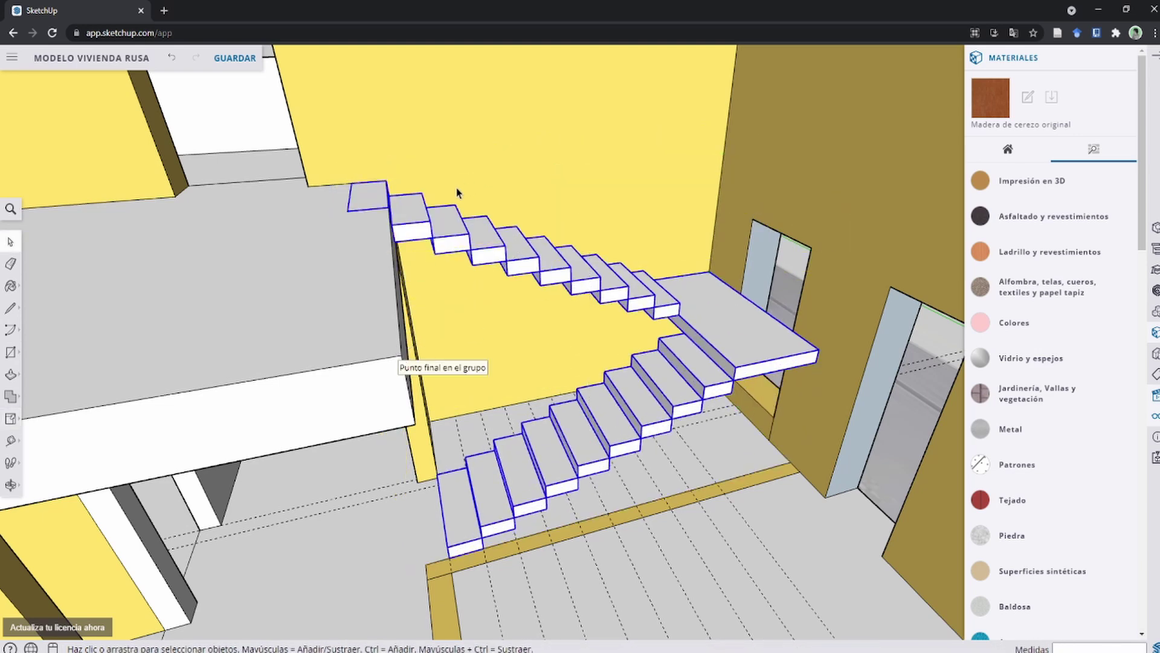
mouse_move(461, 186)
middle_down()
mouse_move(401, 186)
mouse_move(388, 161)
mouse_move(421, 174)
middle_up()
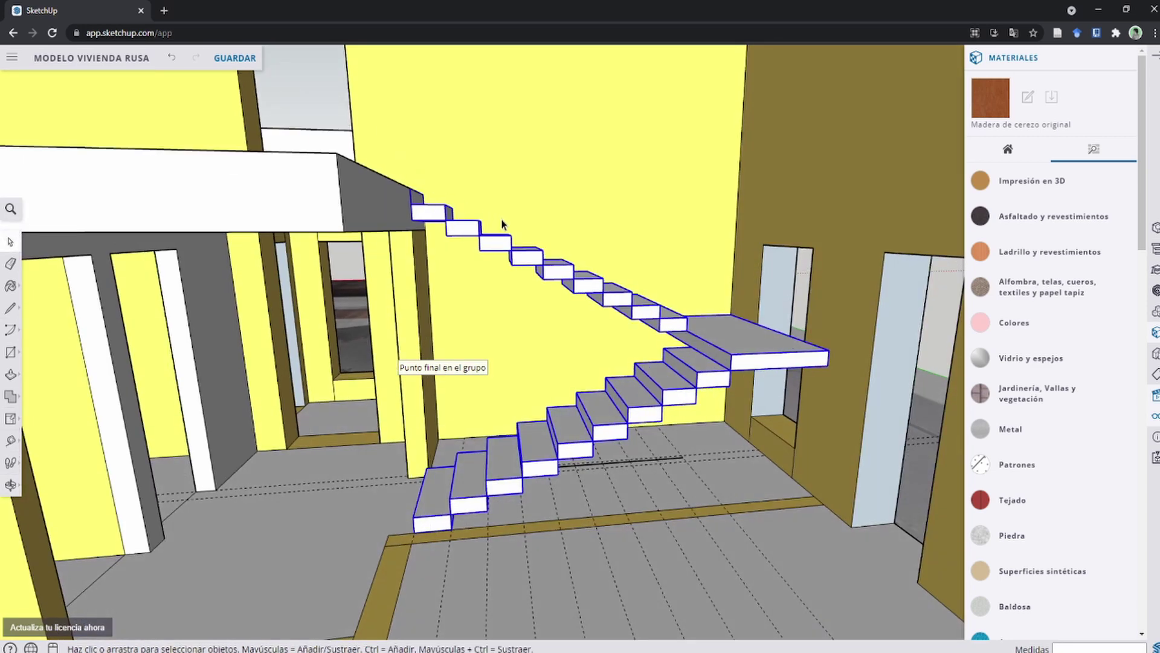
scroll(510, 422, up, 3)
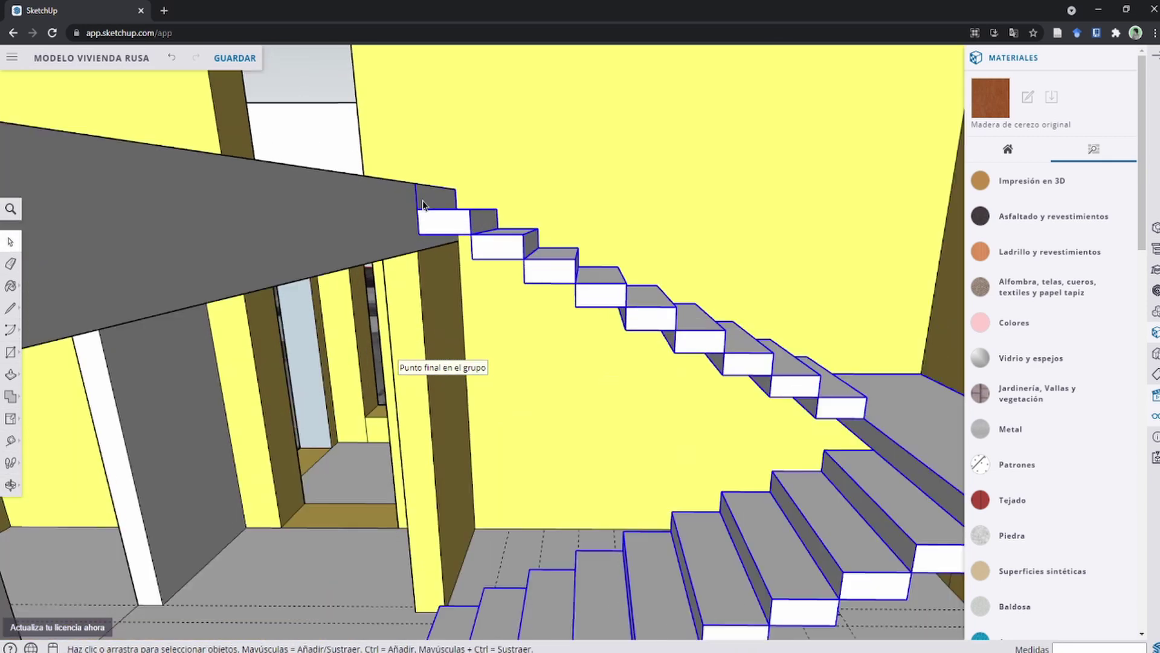
Check the stair height with the Tape Measure from the top step to the bottom step.
key(t)
scroll(427, 187, up, 2)
click(423, 174)
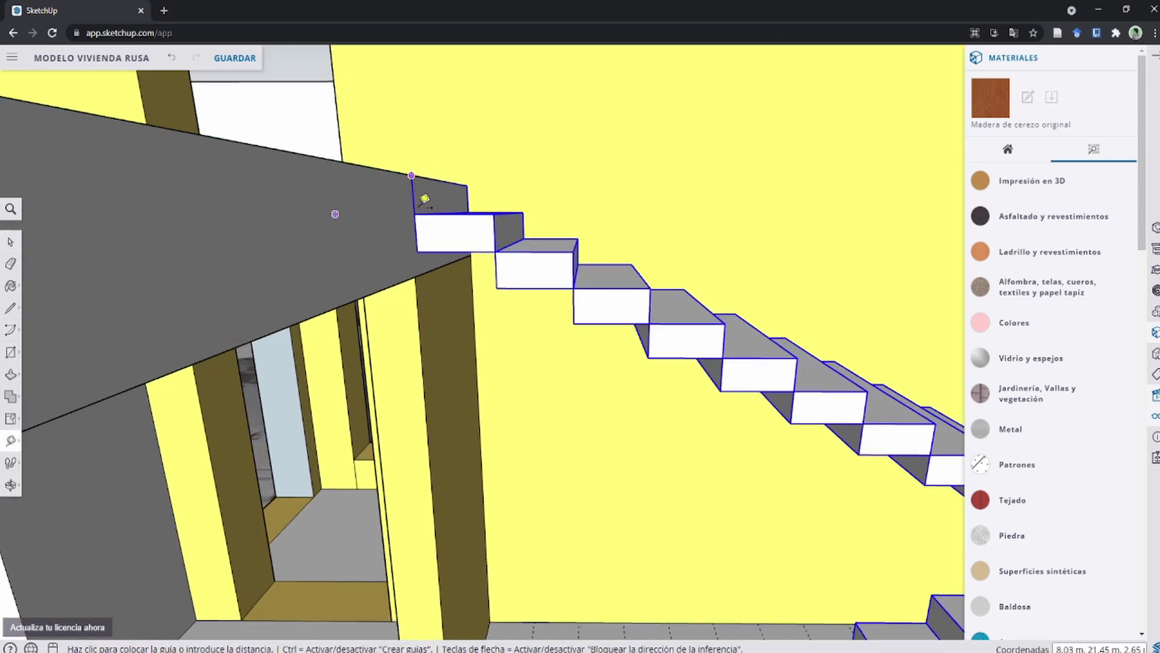
key(space)
scroll(421, 189, down, 5)
key(t)
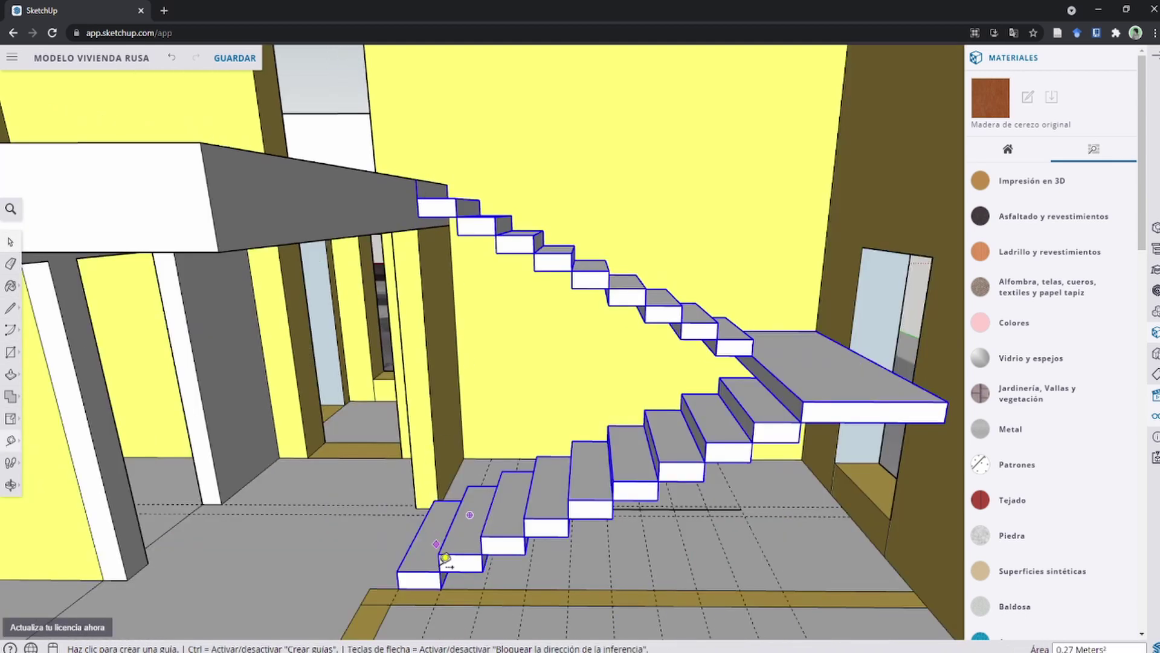
scroll(441, 552, up, 3)
click(438, 546)
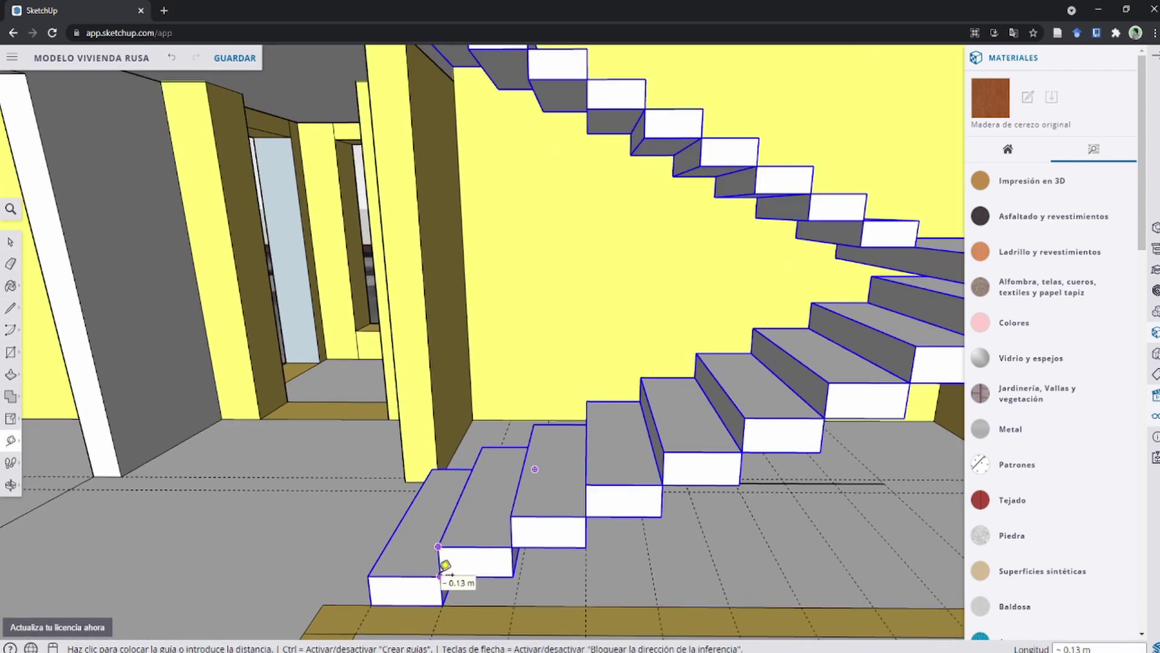
key(space)
scroll(539, 498, down, 3)
middle_drag(538, 498, 585, 285)
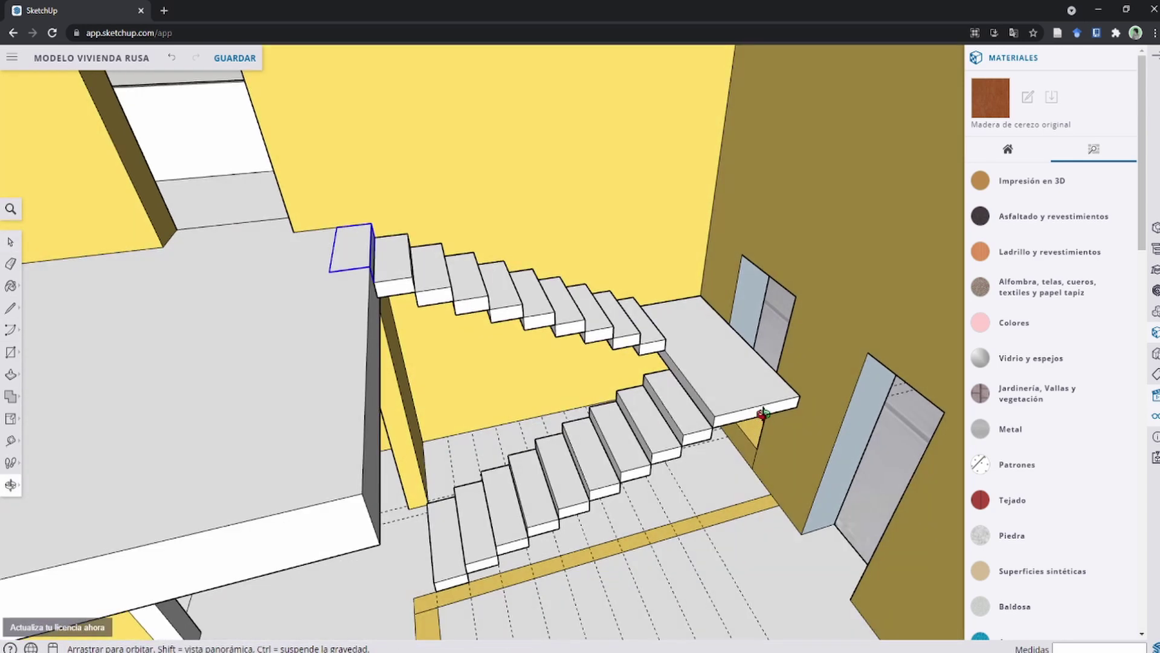
Delete the lower flight's bottom steps and select the whole staircase.
middle_drag(645, 366, 518, 493)
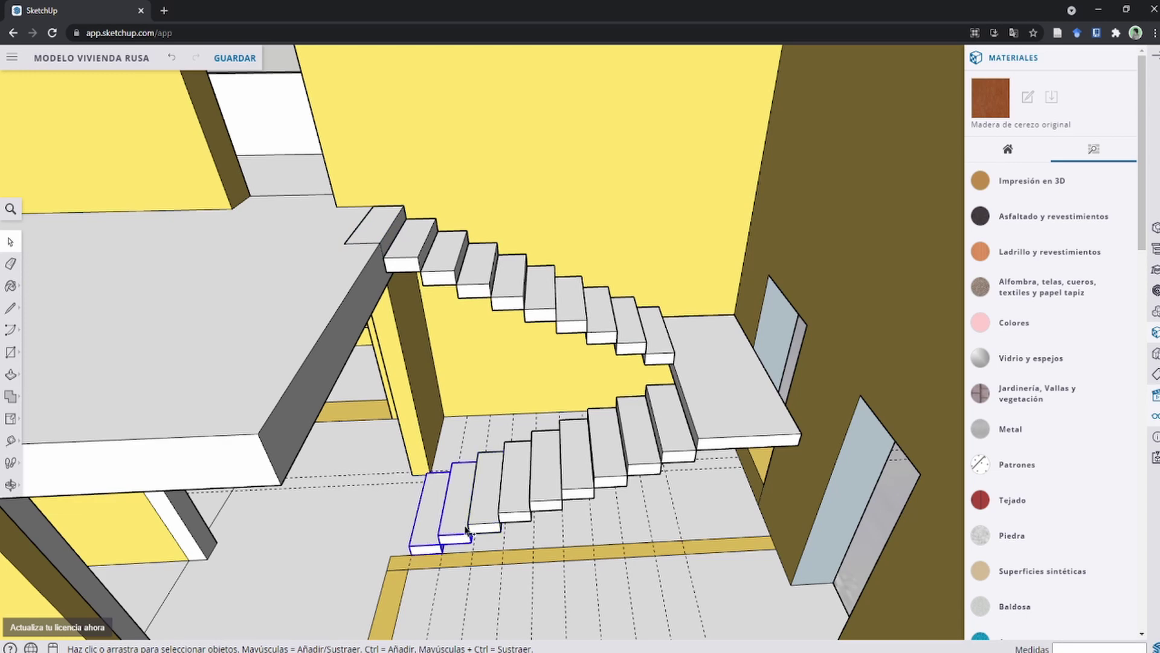
key(Delete)
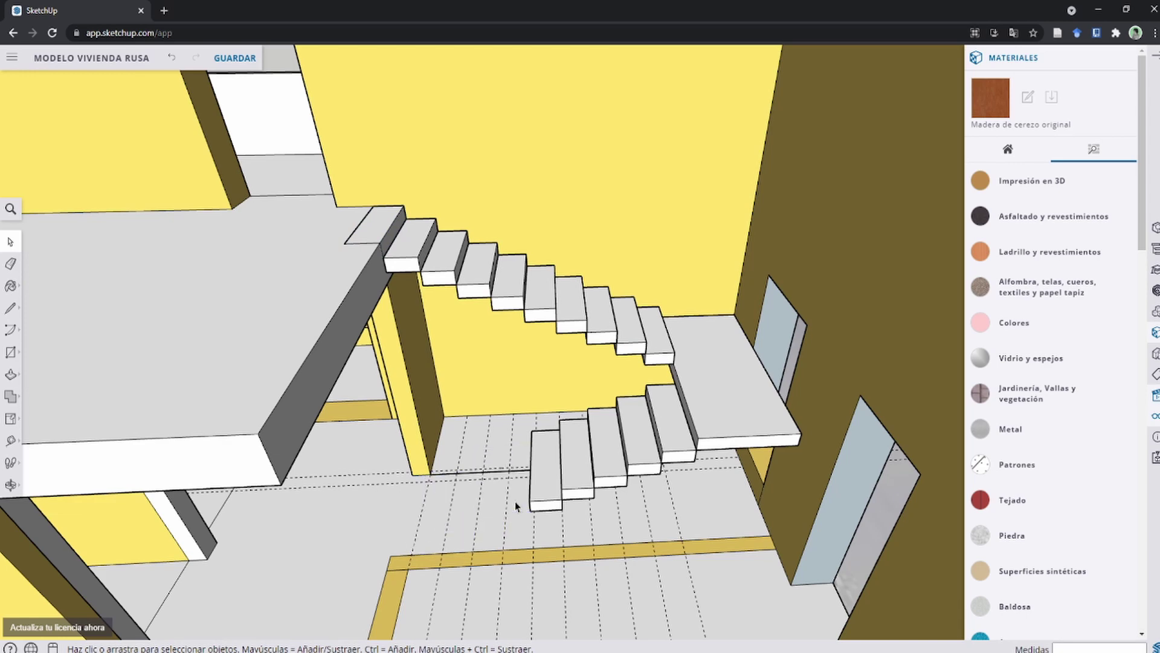
drag(451, 298, 773, 512)
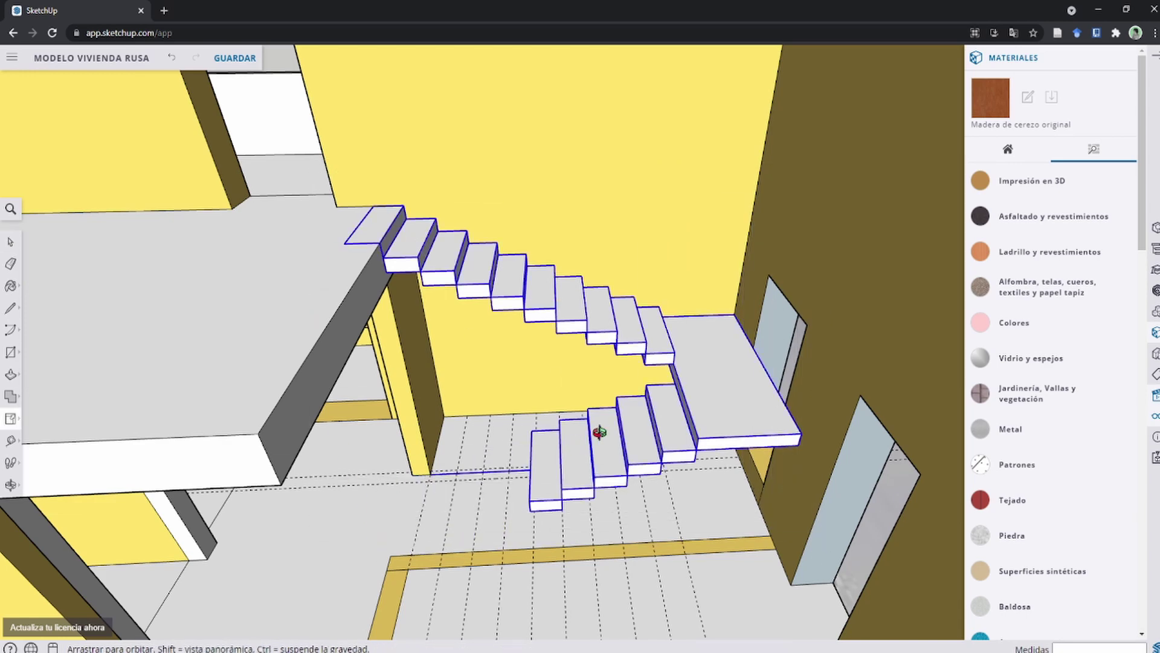
middle_drag(603, 427, 673, 334)
middle_drag(601, 414, 461, 213)
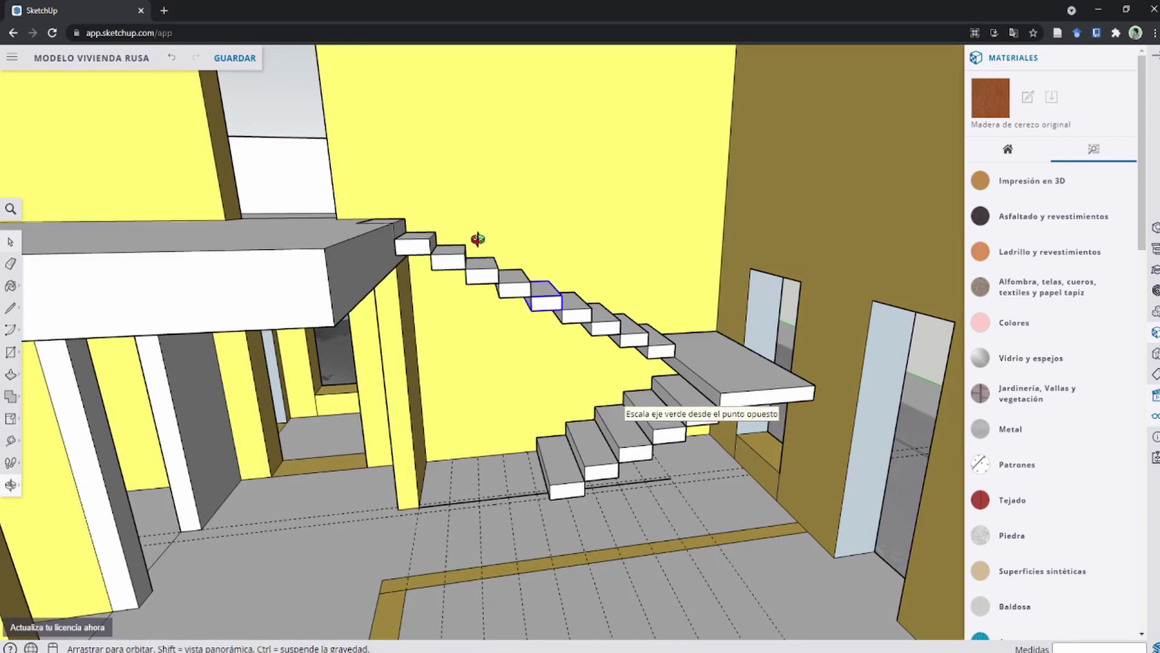
Scale the stairs' bottom grip down to the floor face (1.25).
mouse_move(328, 172)
mouse_down()
mouse_move(865, 542)
mouse_move(840, 478)
mouse_up()
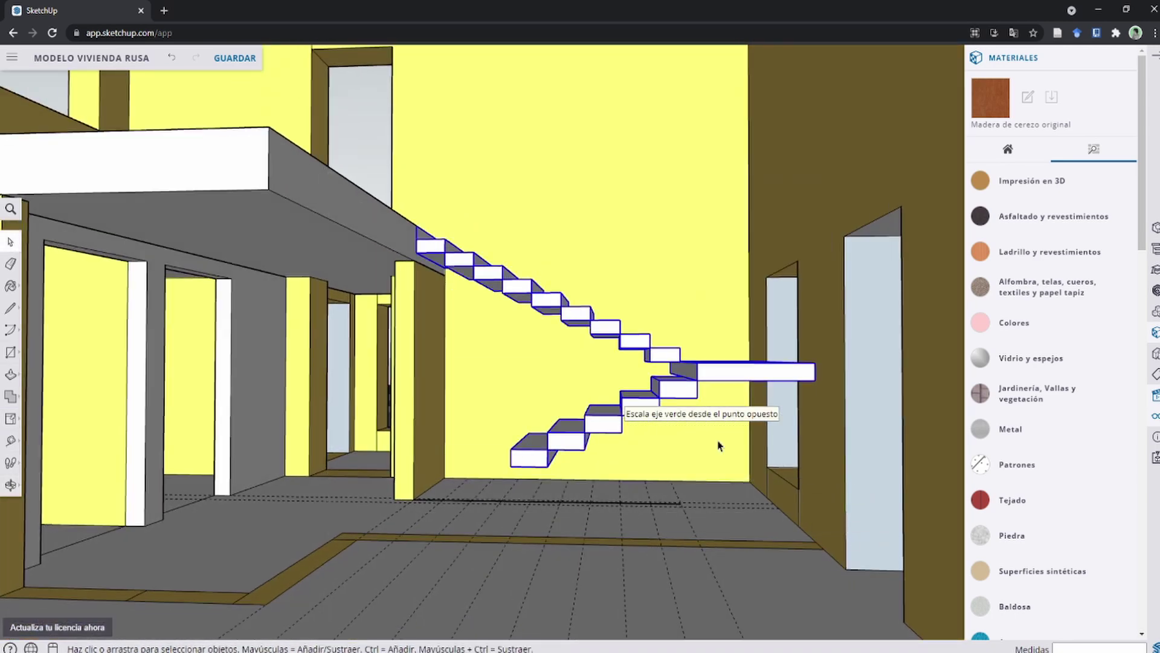
middle_drag(332, 362, 408, 265)
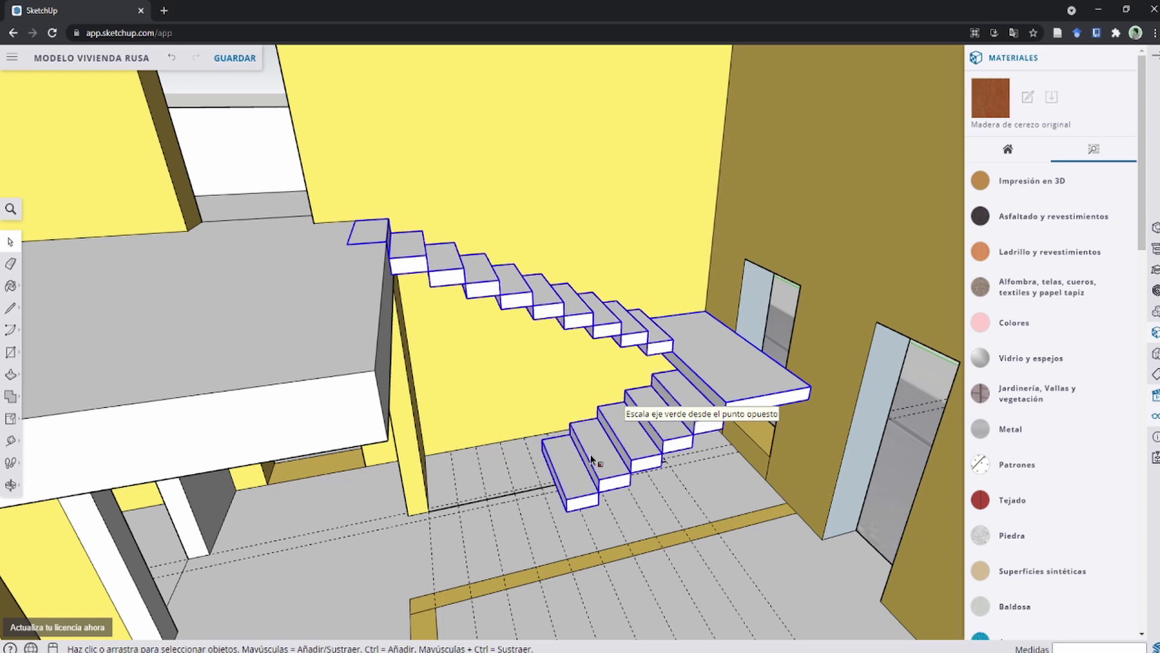
key(s)
mouse_move(591, 440)
middle_down()
mouse_move(629, 339)
mouse_move(604, 390)
middle_up()
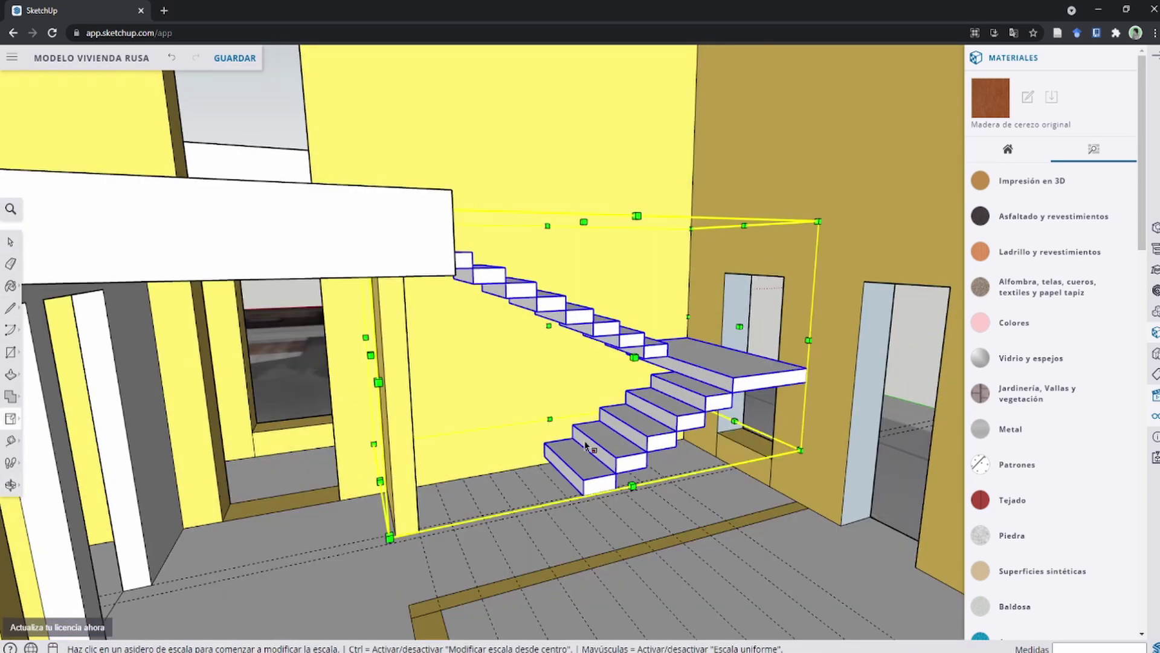
middle_drag(590, 444, 579, 446)
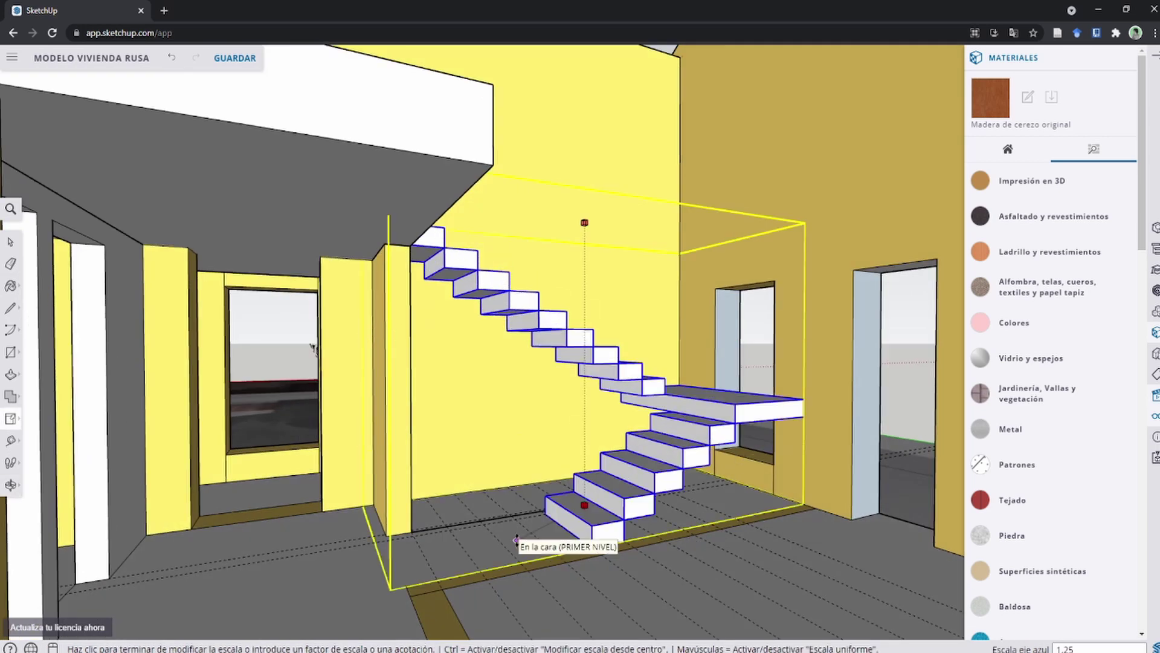
Check the top step against the upper slab with Tape Measure.
key(t)
mouse_move(660, 445)
middle_down()
mouse_move(389, 176)
mouse_move(441, 235)
middle_up()
scroll(441, 235, up, 2)
click(442, 260)
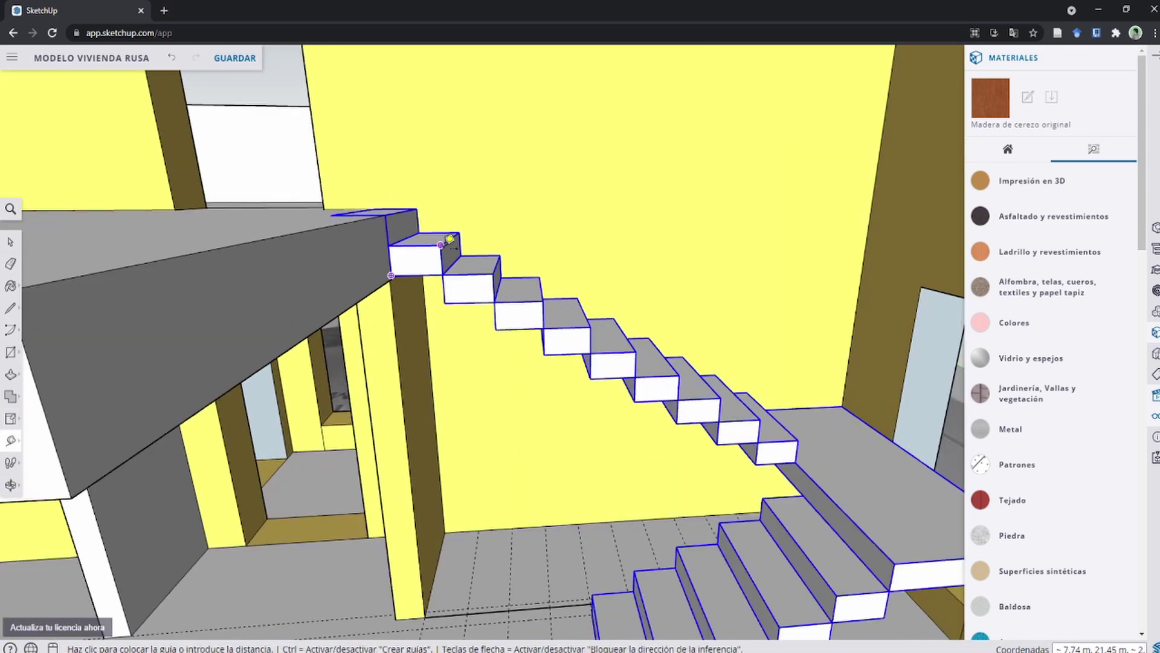
click(450, 261)
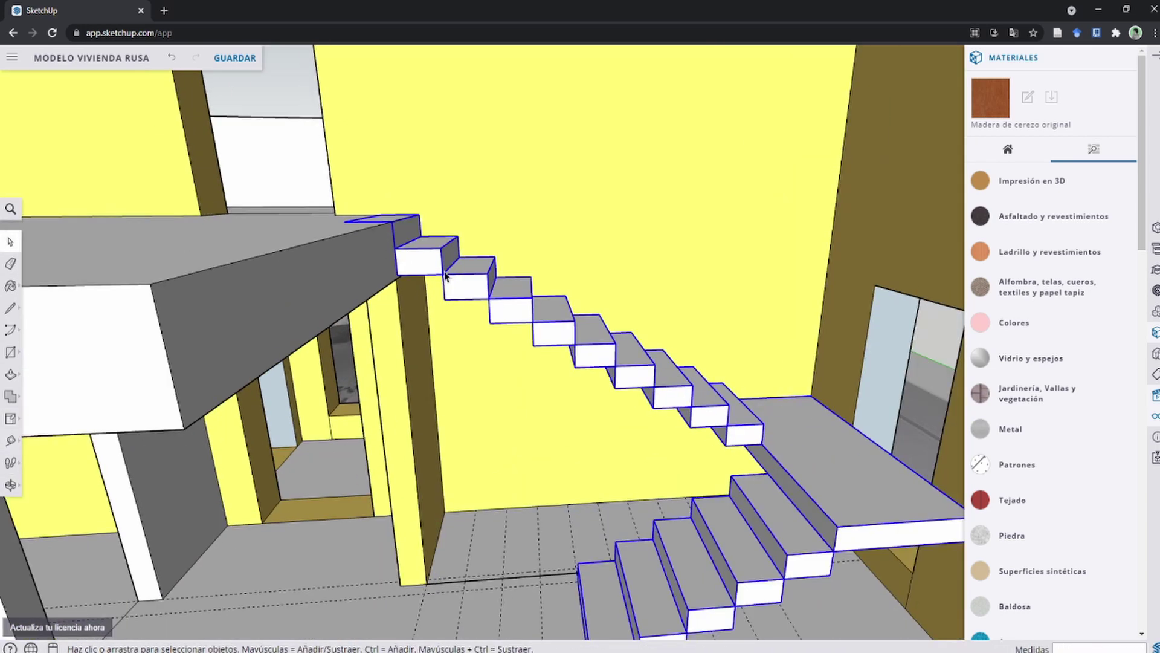
mouse_move(450, 261)
middle_down()
mouse_move(565, 306)
mouse_move(528, 306)
mouse_move(591, 370)
mouse_move(585, 396)
mouse_move(603, 365)
mouse_move(665, 428)
mouse_move(660, 479)
mouse_move(588, 513)
mouse_move(544, 484)
mouse_move(593, 430)
mouse_move(565, 317)
mouse_move(568, 417)
mouse_move(637, 290)
mouse_move(550, 335)
middle_up()
mouse_move(611, 365)
middle_down()
mouse_move(499, 401)
mouse_move(440, 363)
mouse_move(485, 285)
mouse_move(590, 324)
middle_up()
scroll(450, 351, up, 3)
Zoom in and open the lower flight's top step group beside the landing.
scroll(689, 336, up, 3)
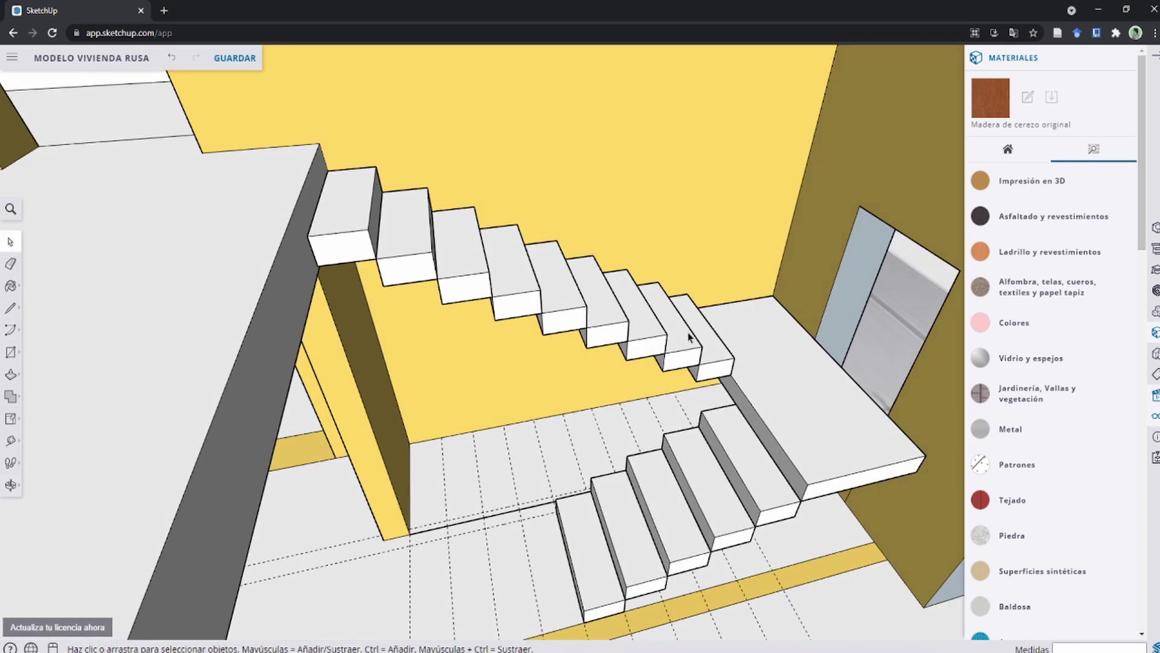
scroll(627, 537, up, 3)
scroll(629, 480, down, 2)
scroll(707, 461, down, 2)
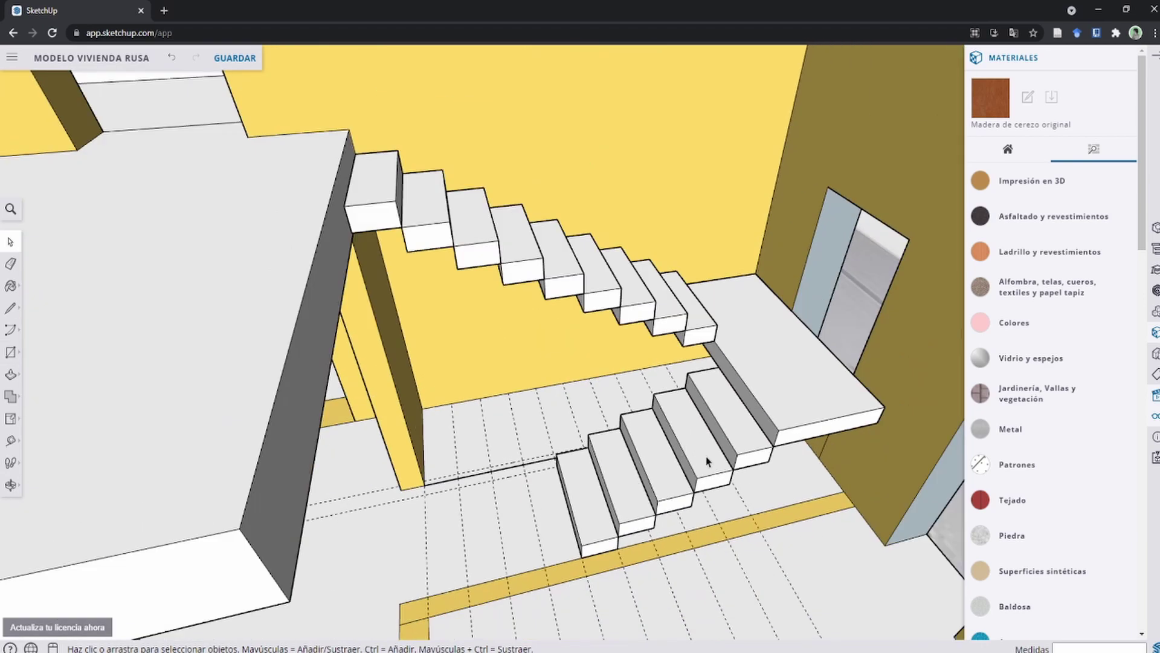
middle_drag(707, 461, 660, 383)
scroll(660, 383, down, 3)
mouse_move(669, 531)
middle_down()
mouse_move(604, 435)
mouse_move(562, 397)
mouse_move(406, 459)
middle_up()
scroll(604, 435, down, 5)
scroll(407, 460, up, 3)
scroll(405, 447, up, 3)
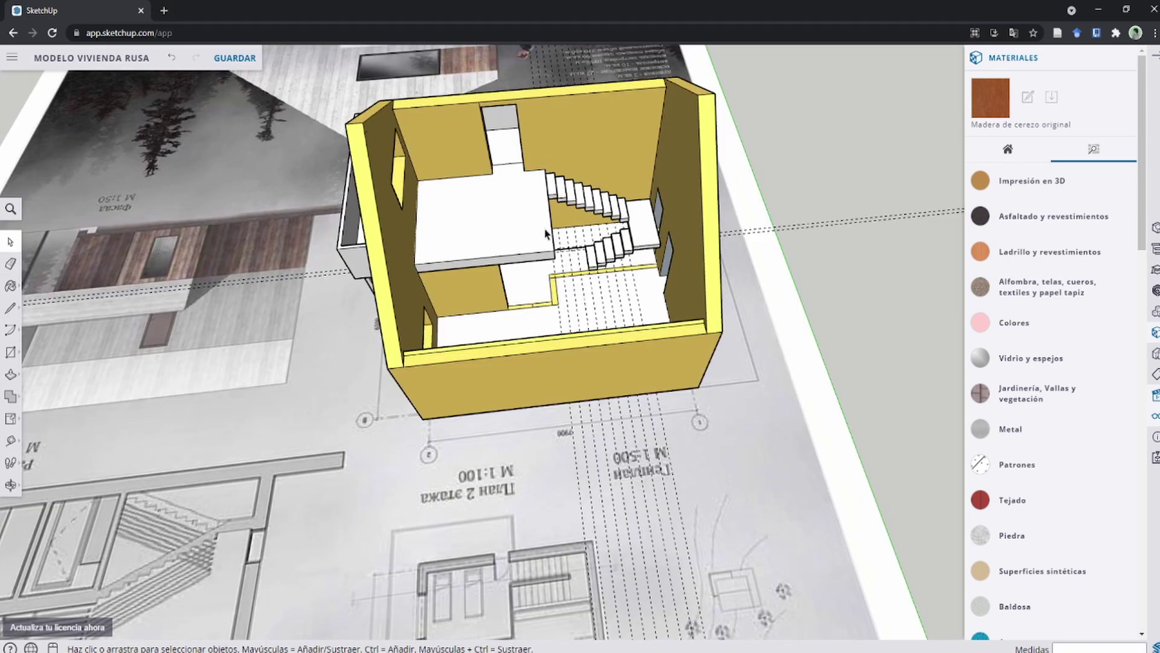
scroll(546, 233, up, 3)
scroll(547, 228, up, 5)
middle_drag(547, 356, 561, 353)
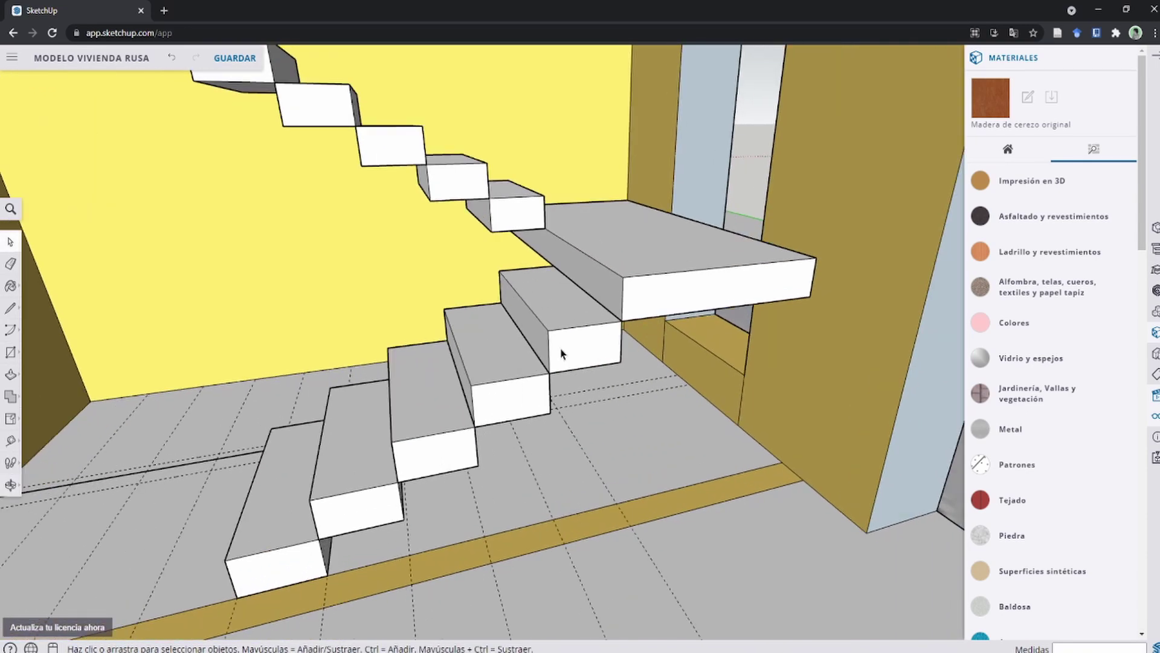
scroll(562, 354, up, 2)
click(565, 336)
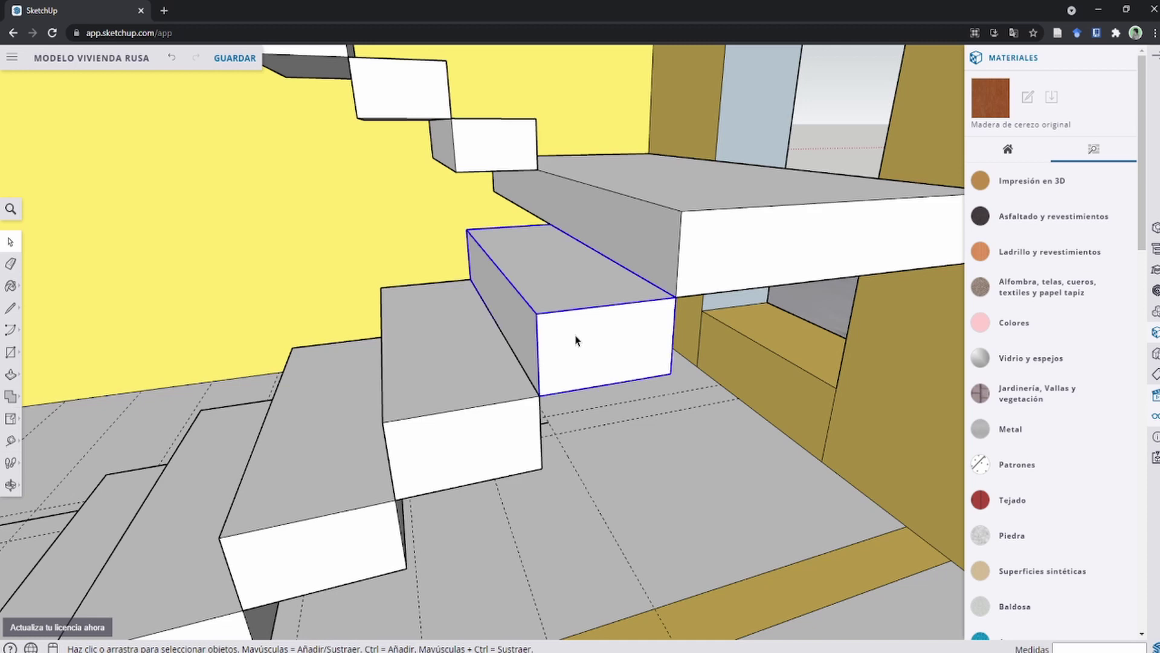
double_click(576, 340)
click(575, 336)
scroll(575, 337, up, 3)
Draw a triangular face beneath the lower flight's top step.
middle_drag(622, 350, 387, 371)
scroll(377, 356, down, 2)
scroll(496, 381, down, 2)
key(l)
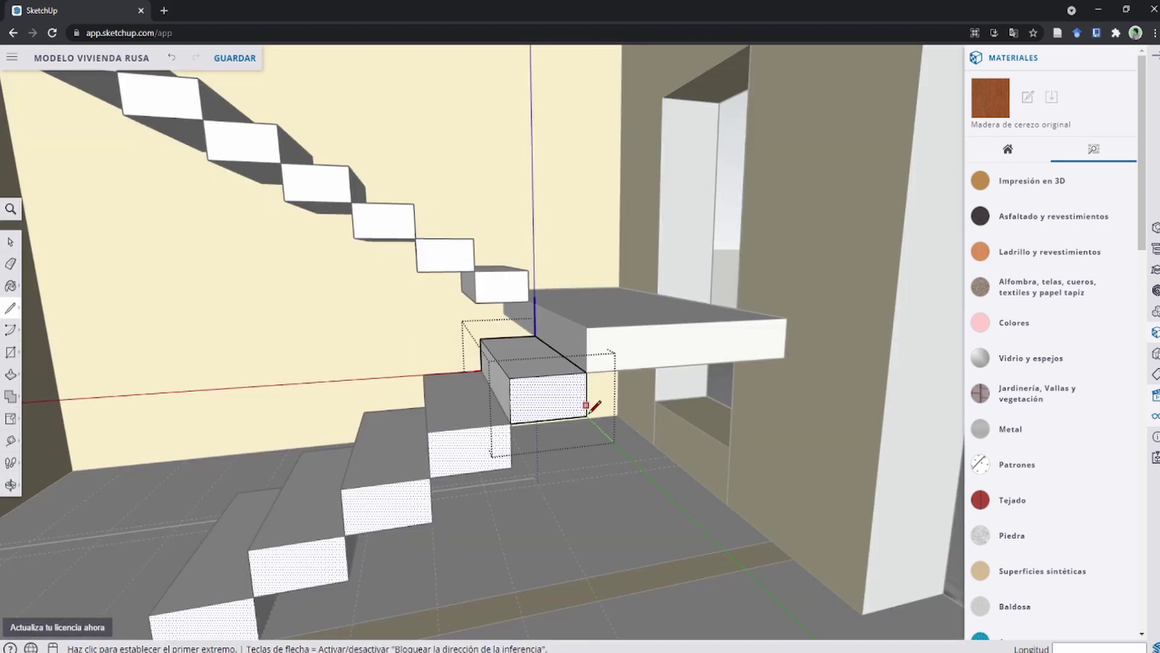
click(587, 416)
scroll(530, 444, up, 5)
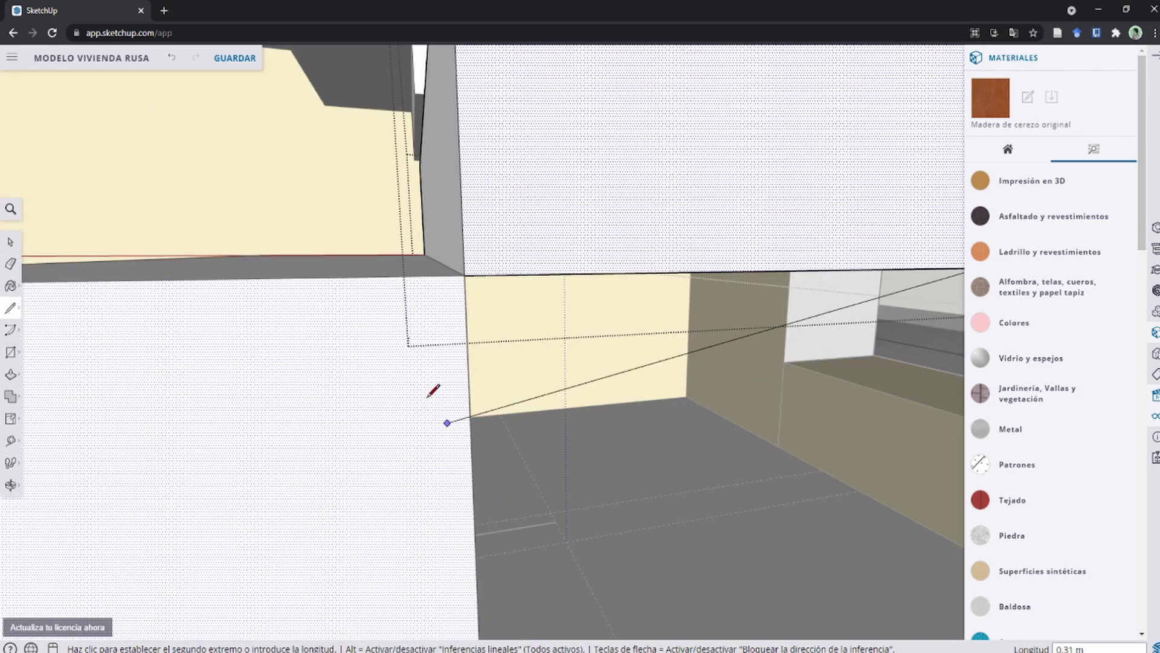
click(459, 542)
click(448, 327)
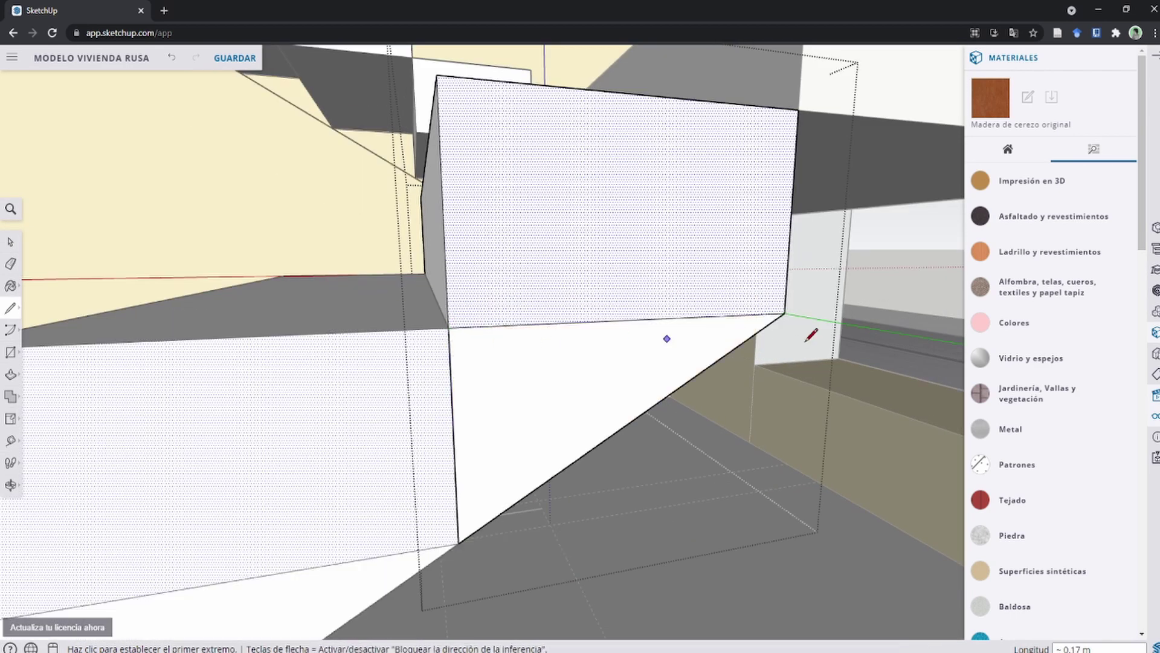
mouse_move(526, 361)
middle_down()
mouse_move(419, 288)
mouse_move(415, 266)
mouse_move(568, 524)
mouse_move(544, 393)
mouse_move(505, 316)
middle_up()
Push/Pull the triangle 0.90 m into a wedge and erase stray edges.
key(p)
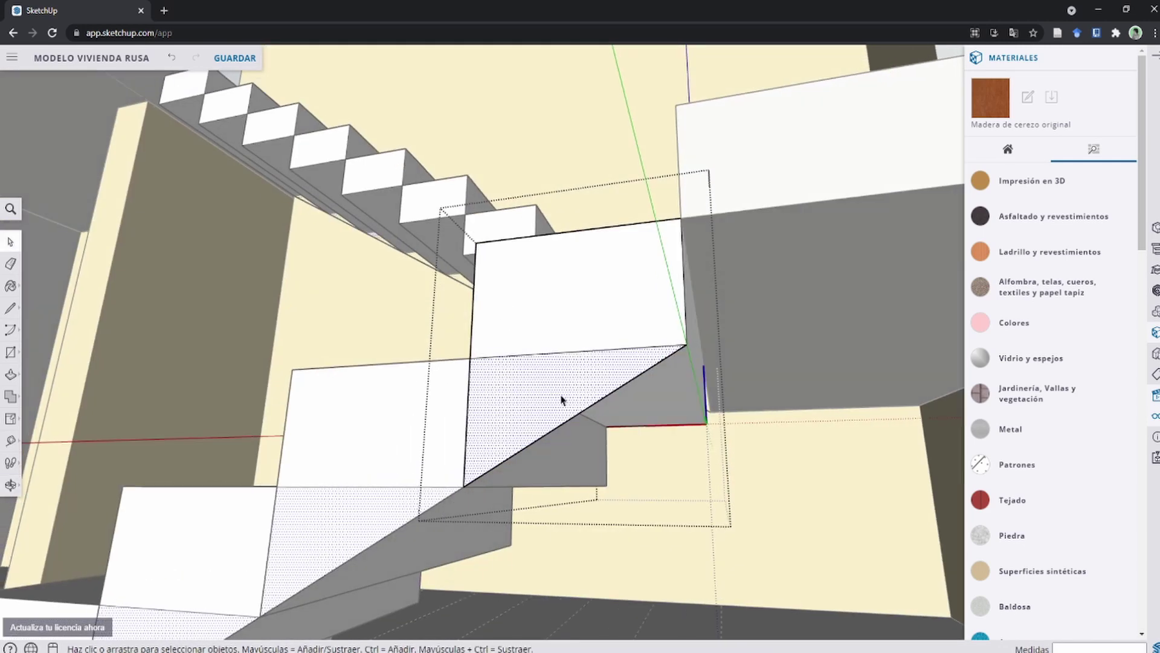
click(581, 384)
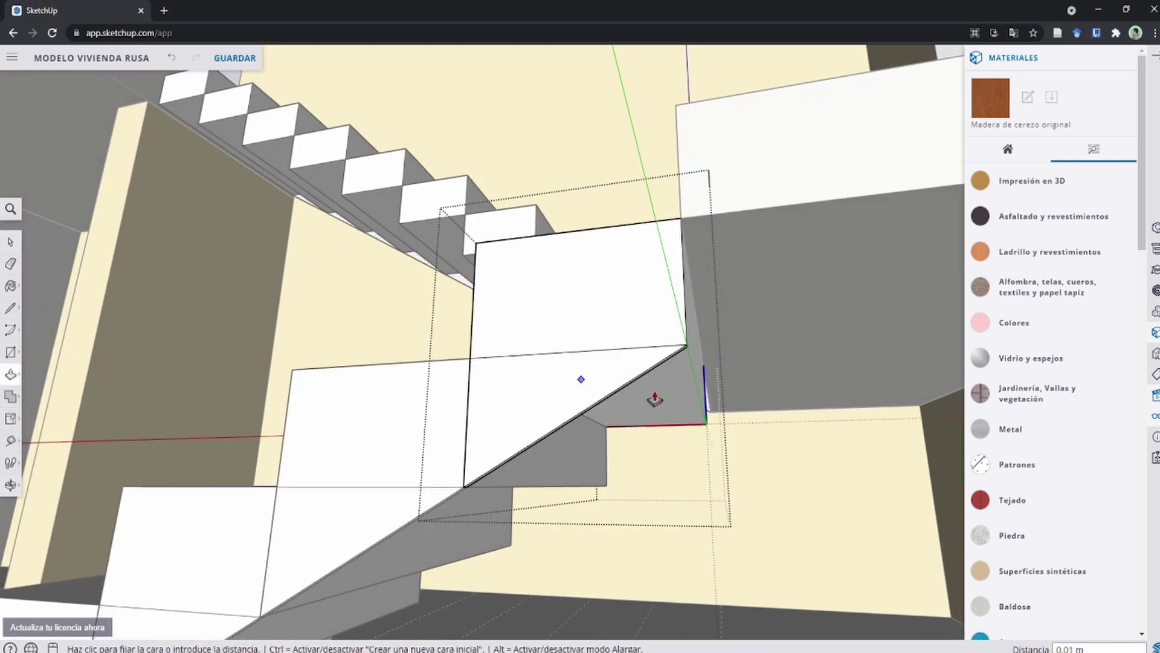
click(706, 429)
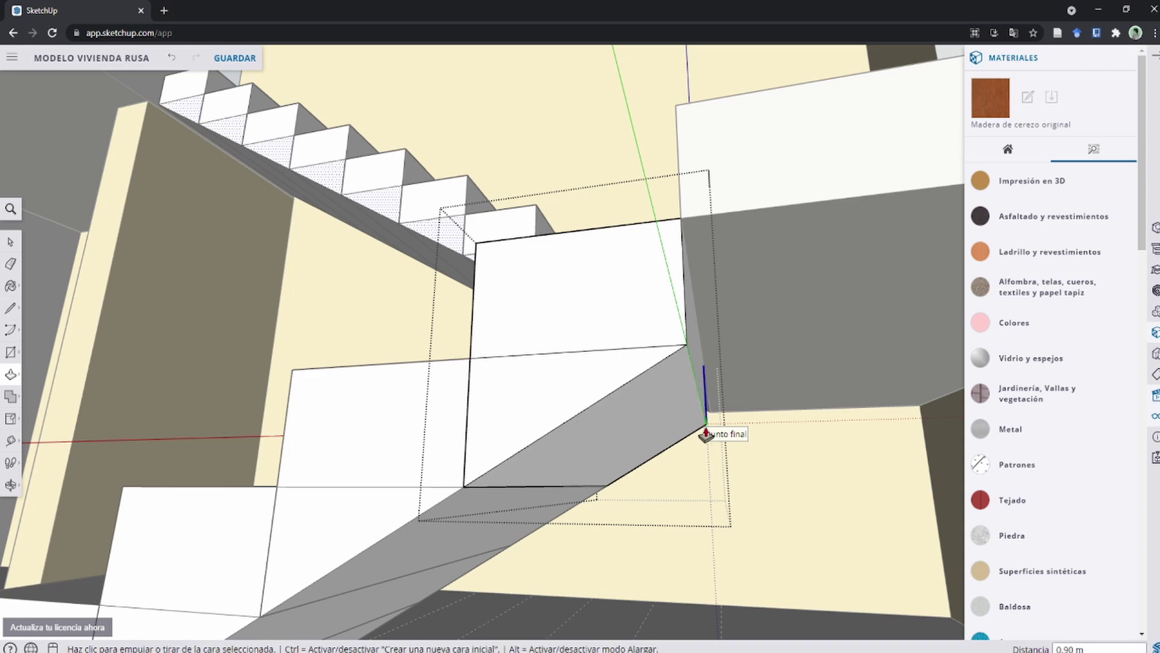
mouse_move(595, 376)
middle_down()
mouse_move(693, 474)
mouse_move(515, 355)
mouse_move(369, 363)
mouse_move(300, 410)
mouse_move(365, 321)
mouse_move(521, 435)
middle_up()
key(e)
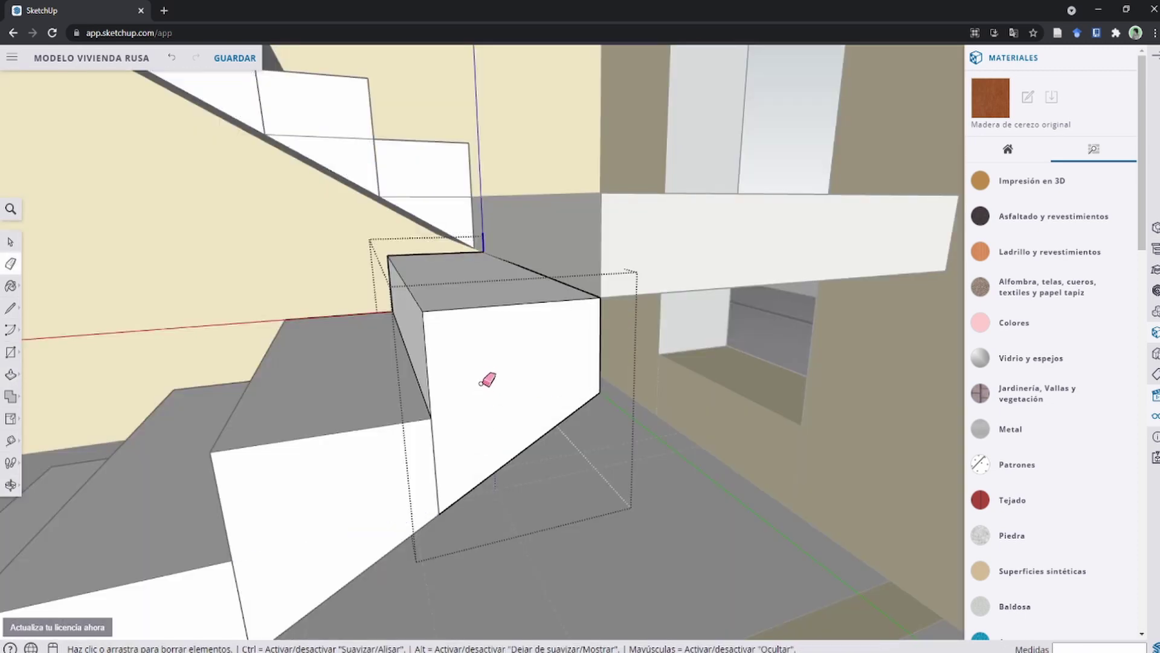
scroll(487, 379, down, 3)
middle_drag(477, 383, 511, 370)
scroll(497, 361, up, 3)
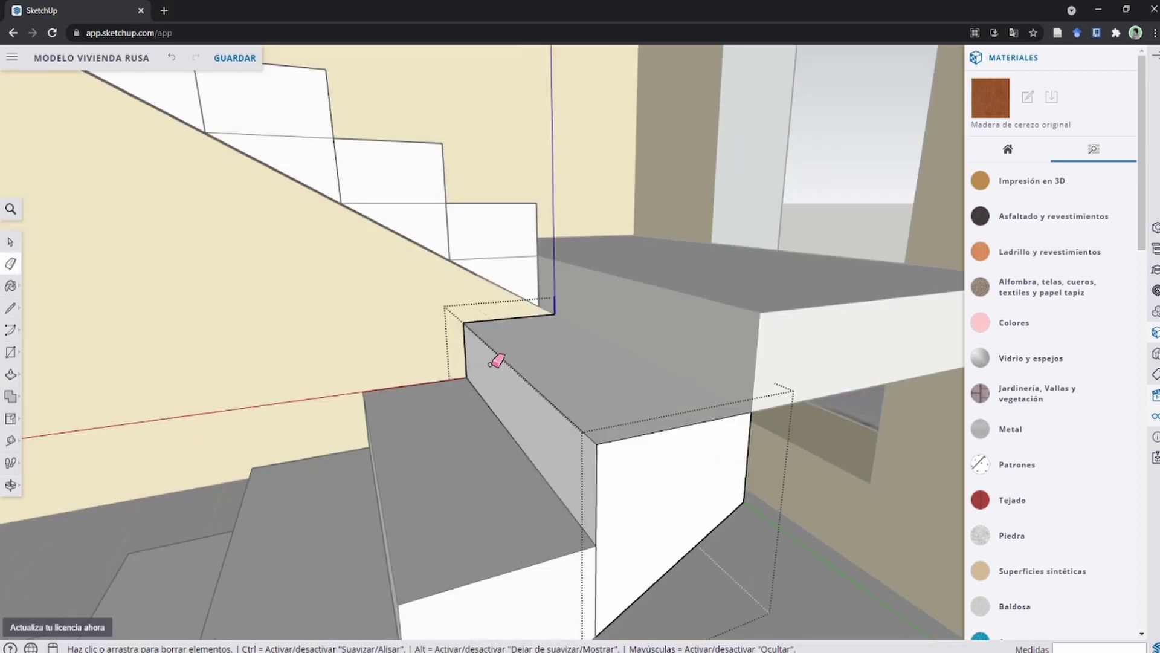
scroll(584, 333, down, 3)
mouse_move(687, 340)
middle_down()
mouse_move(515, 323)
mouse_move(646, 316)
mouse_move(653, 350)
middle_up()
scroll(622, 326, down, 1)
scroll(629, 338, down, 2)
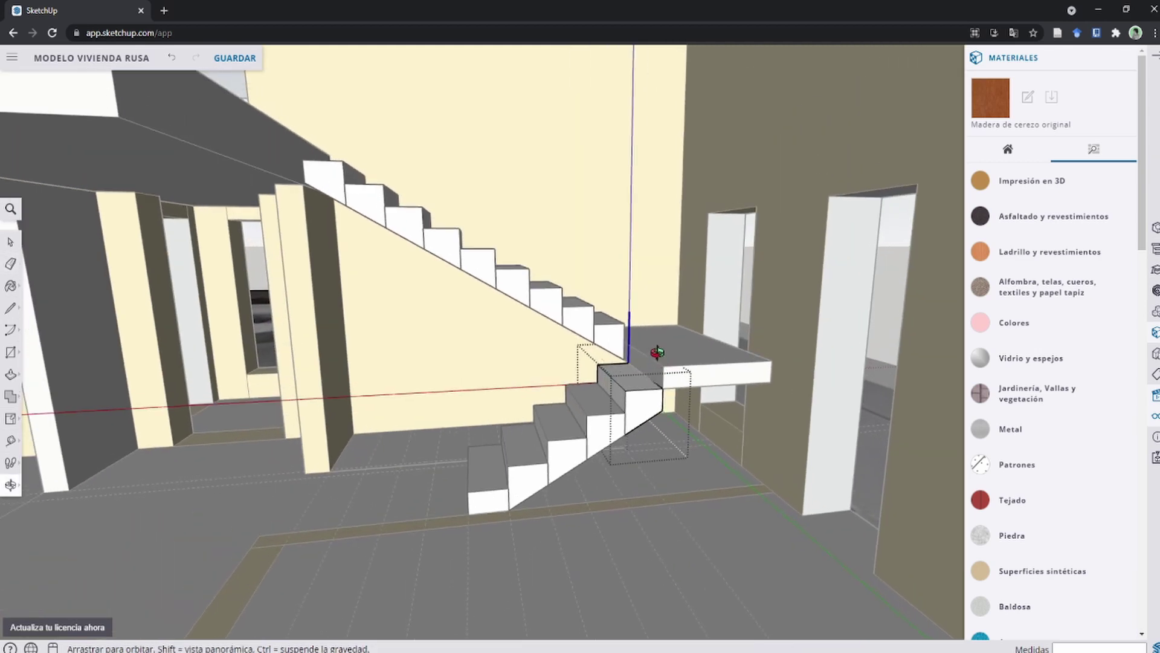
Delete the sloped wedge and inset an outline on the step's top face.
scroll(623, 333, up, 3)
key(space)
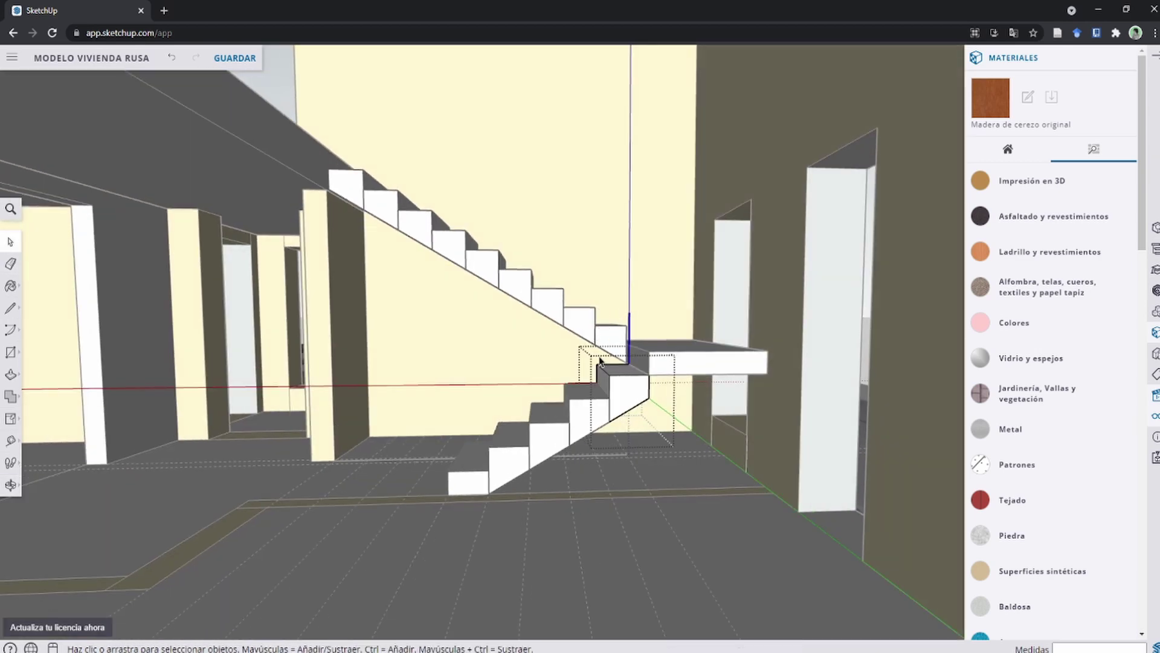
scroll(621, 382, up, 1)
scroll(619, 387, up, 2)
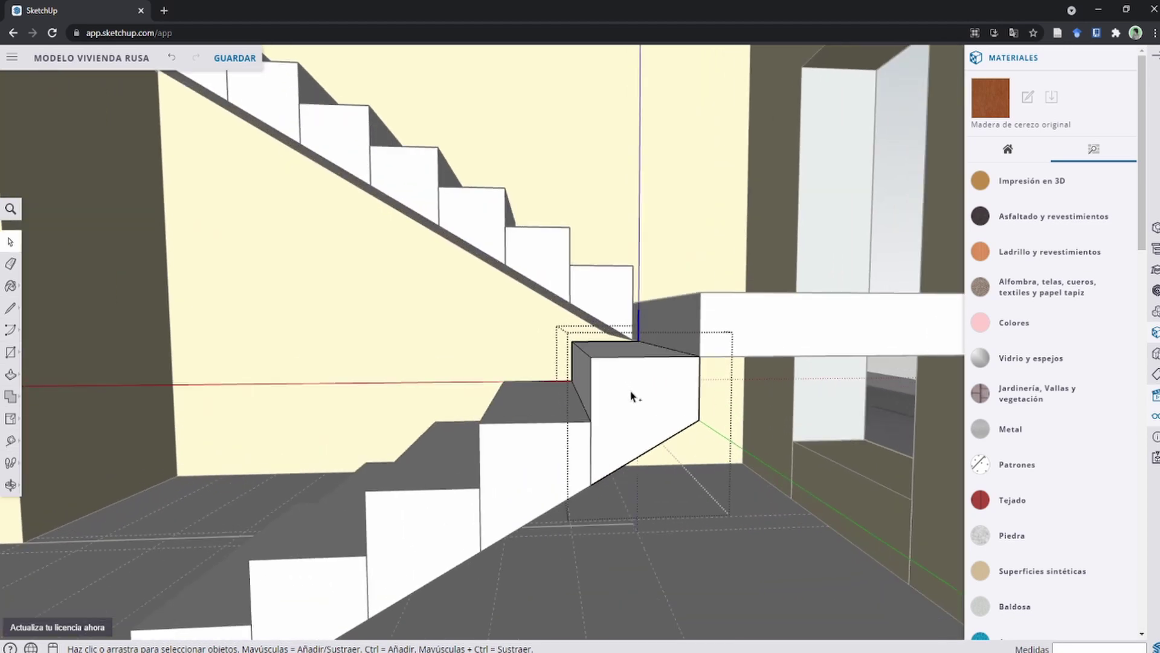
key(Delete)
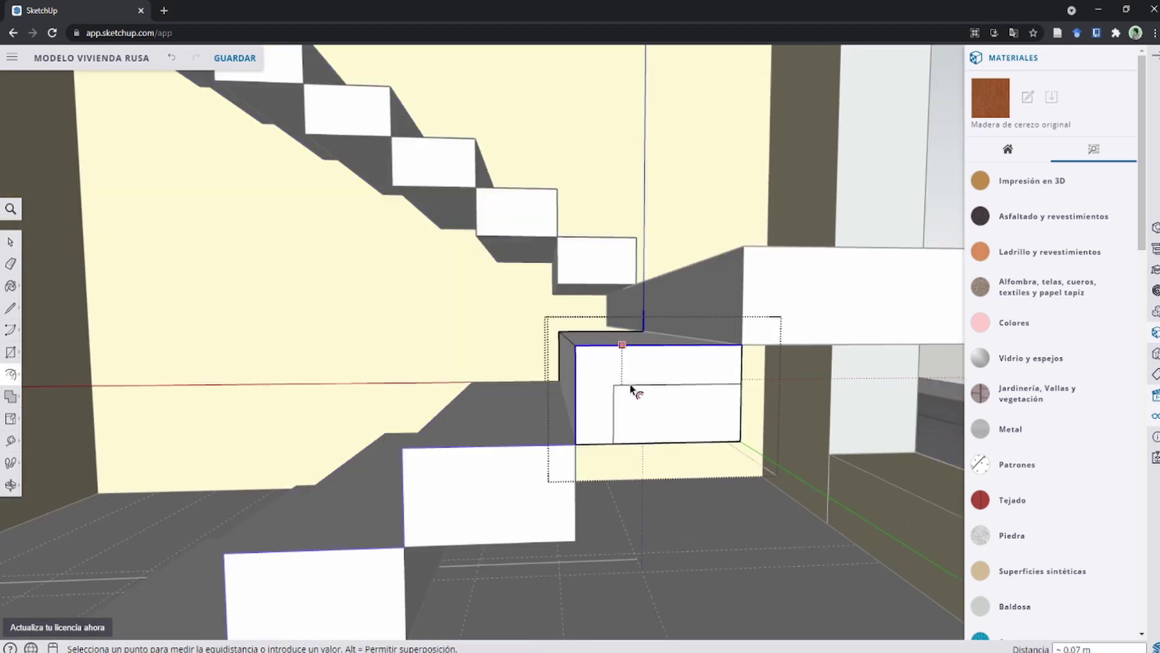
click(635, 387)
key(space)
Push the inset face through to hollow out the step.
middle_drag(647, 399, 586, 277)
key(p)
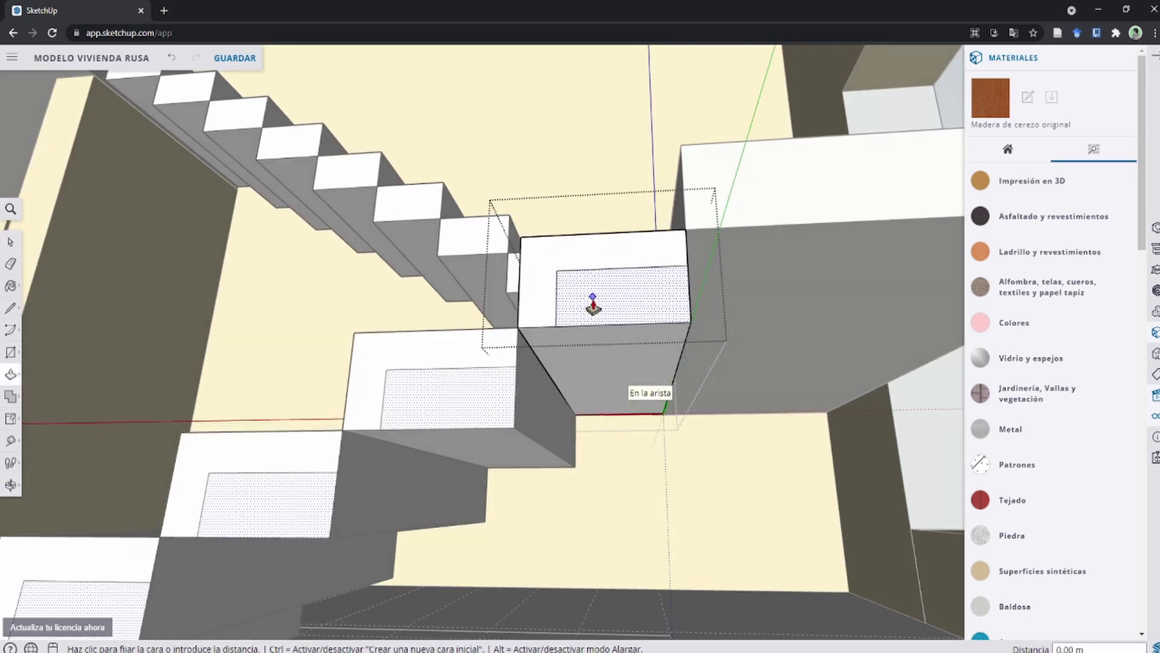
click(592, 300)
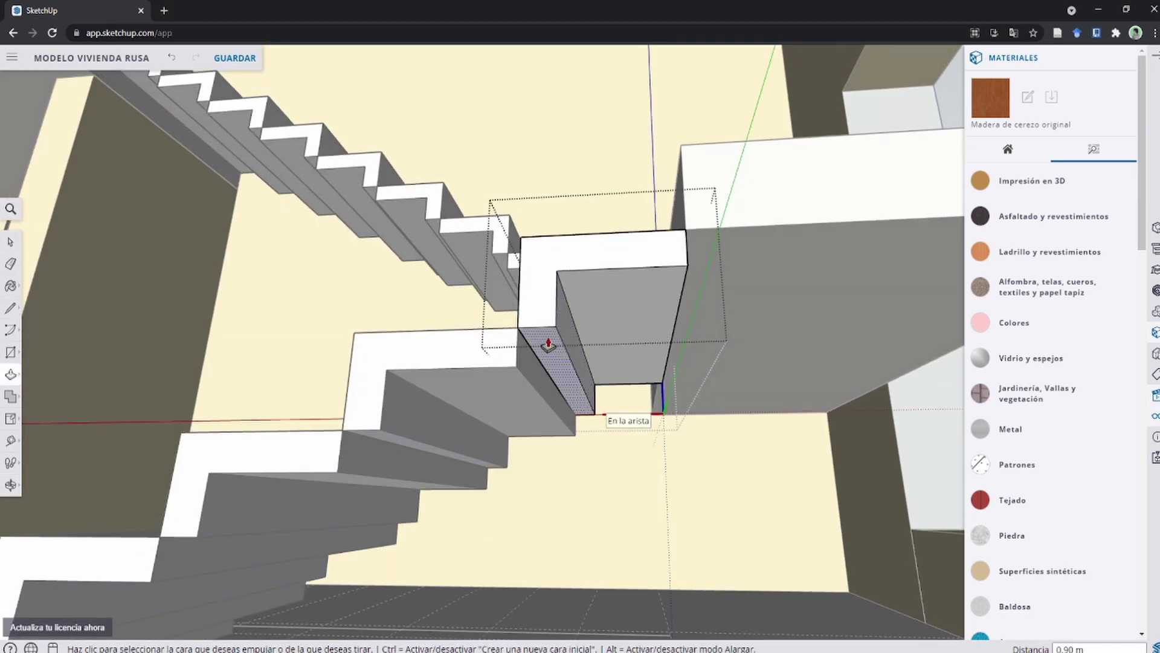
click(505, 381)
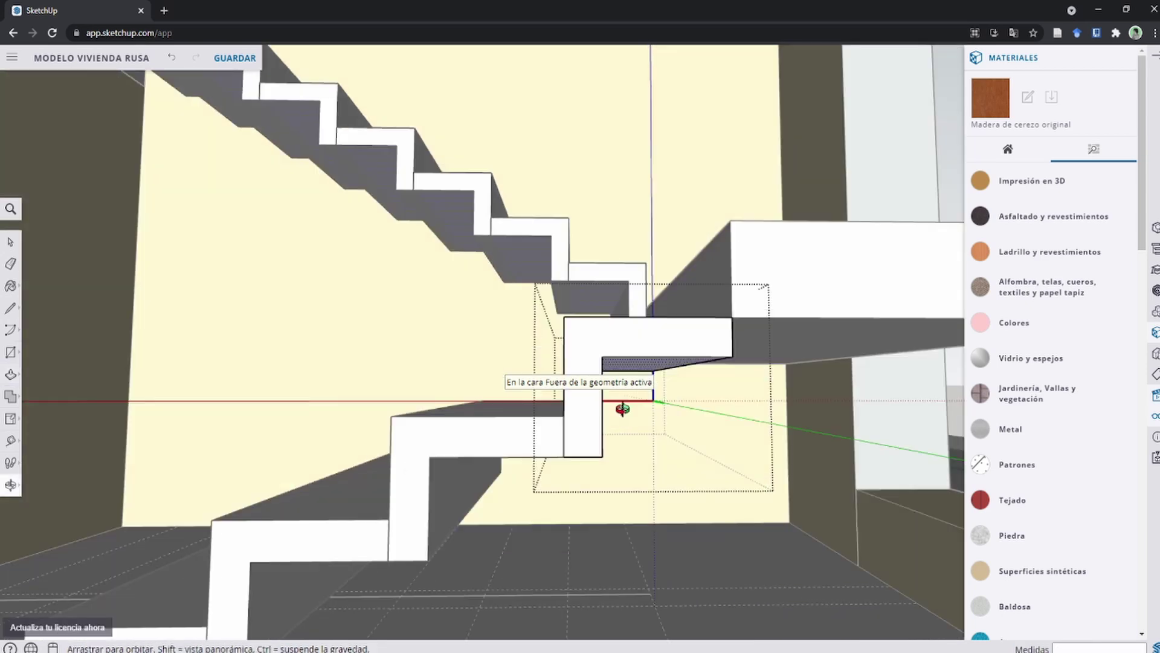
Push/Pull the remaining face to 0.09 m, leaving a thin floating tread.
middle_drag(570, 314, 632, 390)
scroll(631, 390, down, 3)
scroll(632, 390, down, 1)
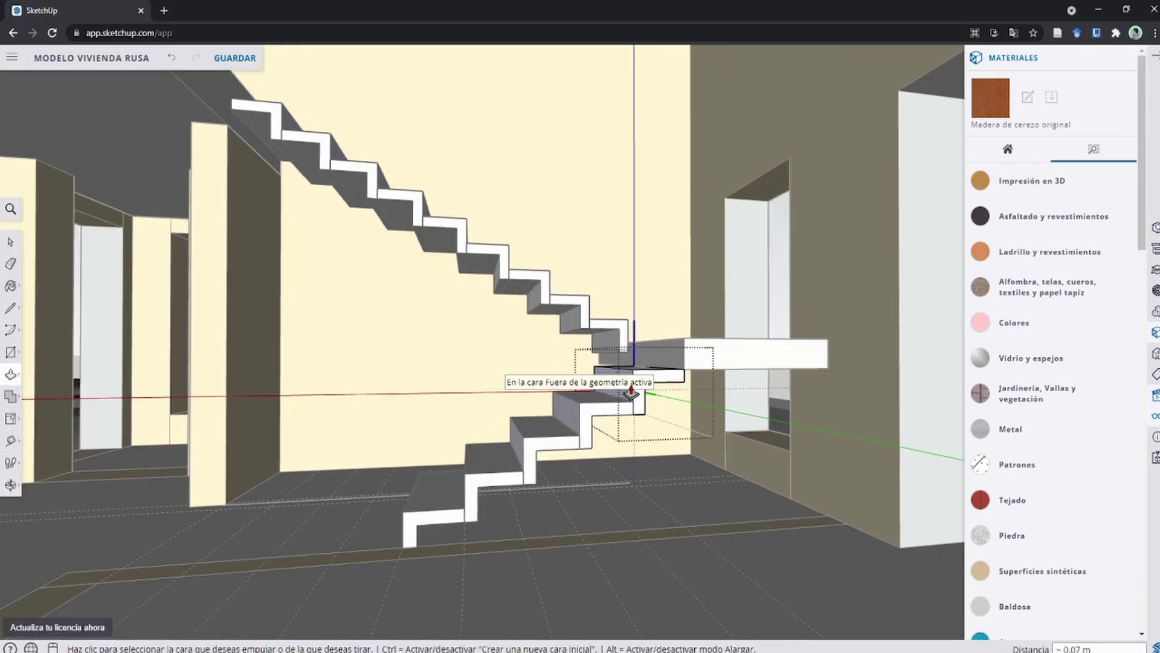
scroll(665, 381, up, 1)
scroll(671, 384, up, 3)
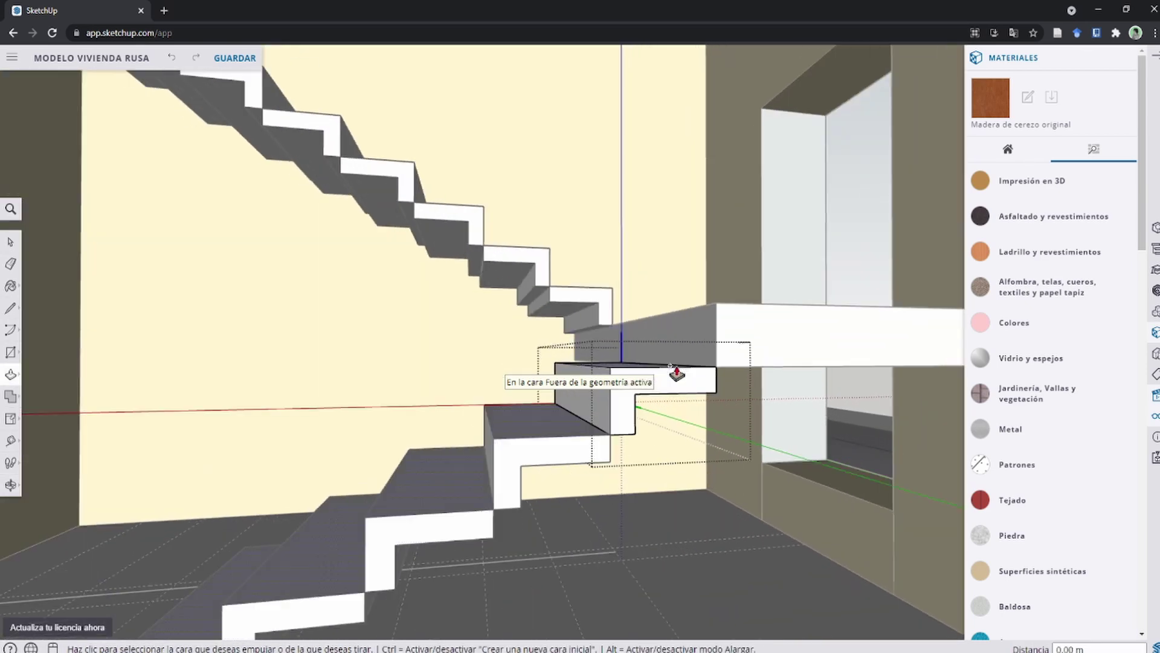
click(677, 387)
mouse_move(677, 387)
middle_down()
mouse_move(591, 375)
mouse_move(718, 547)
mouse_move(637, 453)
middle_up()
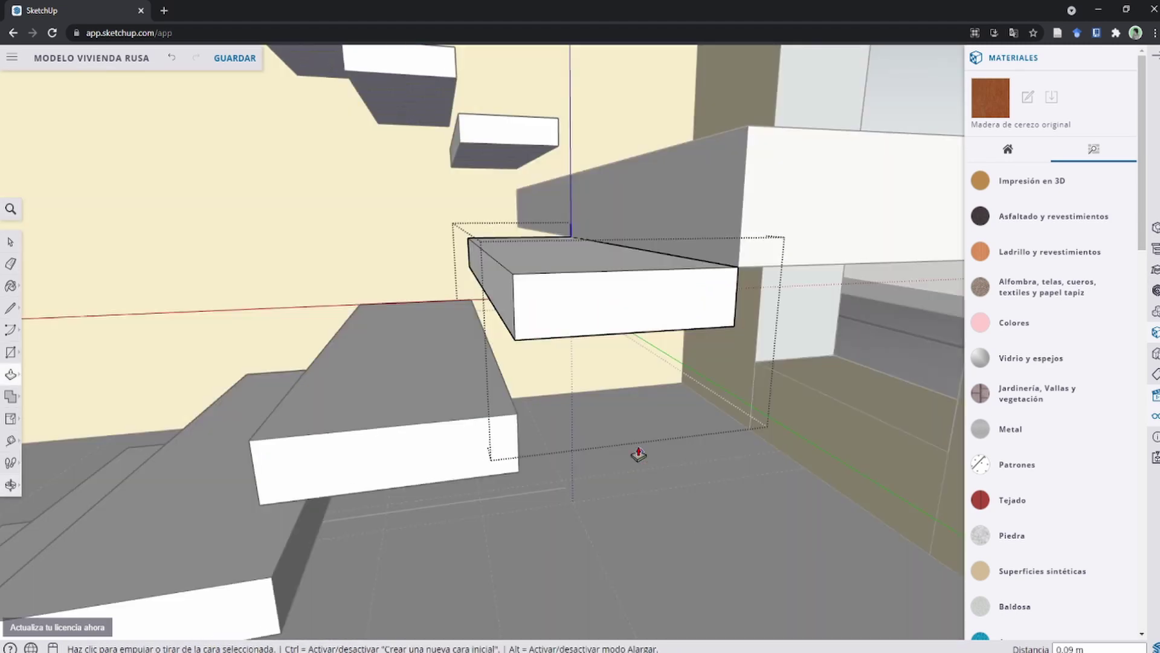
scroll(615, 402, down, 3)
scroll(614, 402, up, 5)
scroll(591, 380, up, 2)
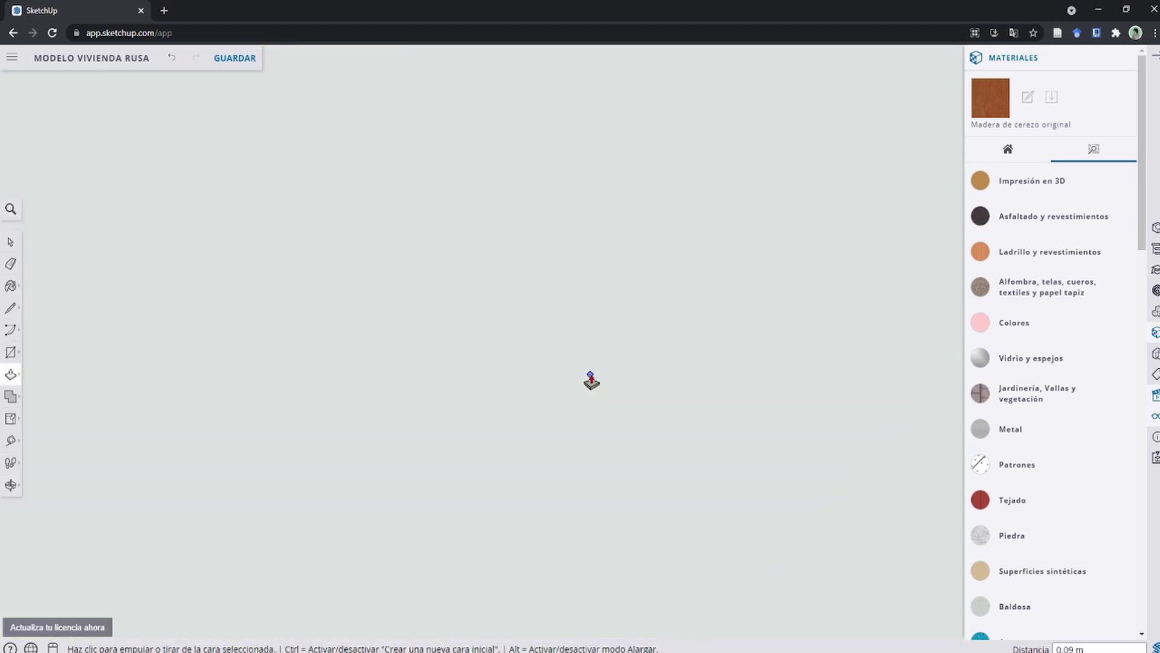
scroll(591, 380, down, 3)
middle_drag(663, 446, 676, 349)
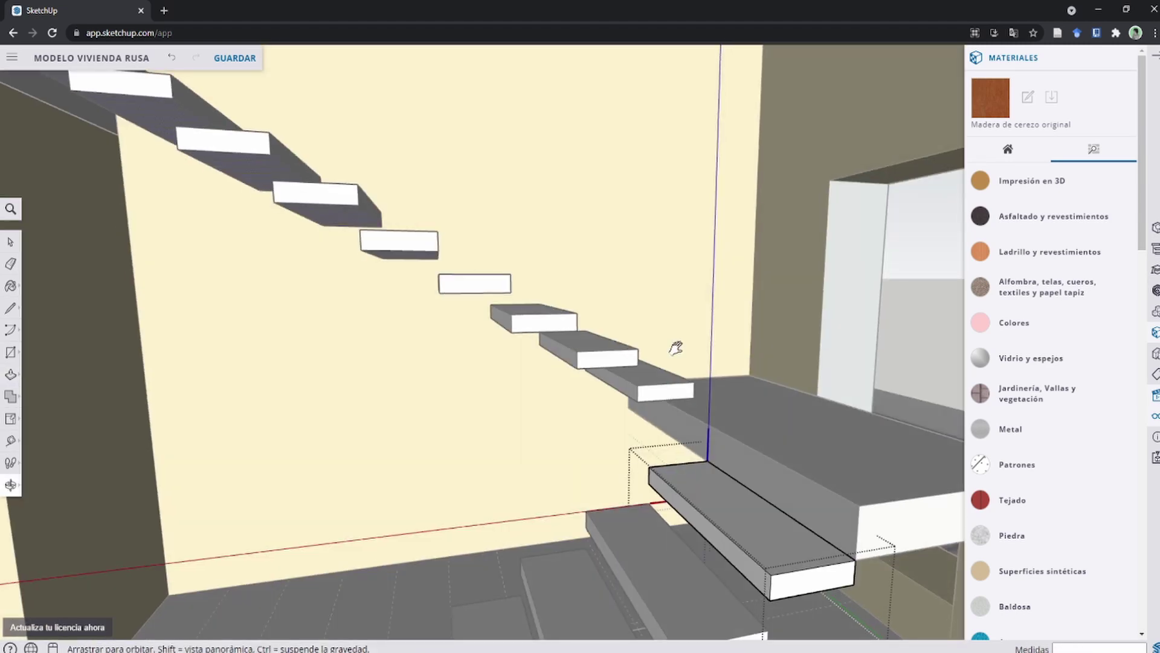
Draw the sloped stringer outline from the bottom stair corner up to the landing.
scroll(480, 350, down, 3)
mouse_move(479, 350)
middle_down()
mouse_move(456, 350)
mouse_move(551, 376)
middle_up()
scroll(608, 505, up, 5)
mouse_move(609, 505)
middle_down()
mouse_move(601, 415)
mouse_move(557, 409)
mouse_move(532, 547)
middle_up()
key(l)
click(536, 562)
click(883, 338)
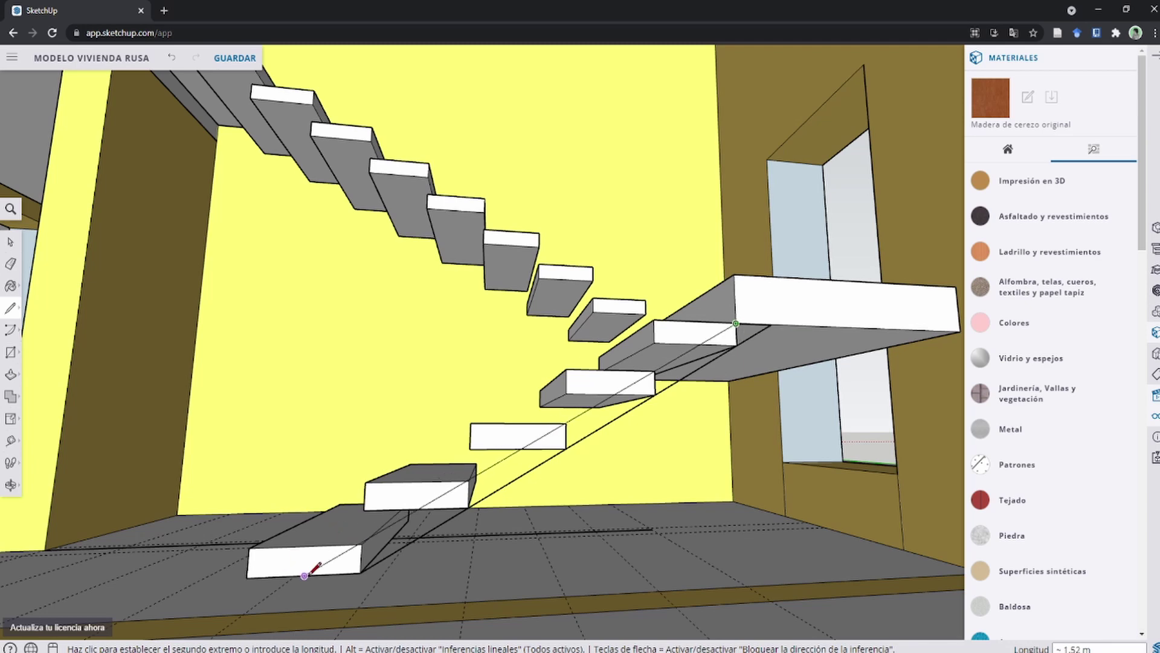
click(305, 576)
key(space)
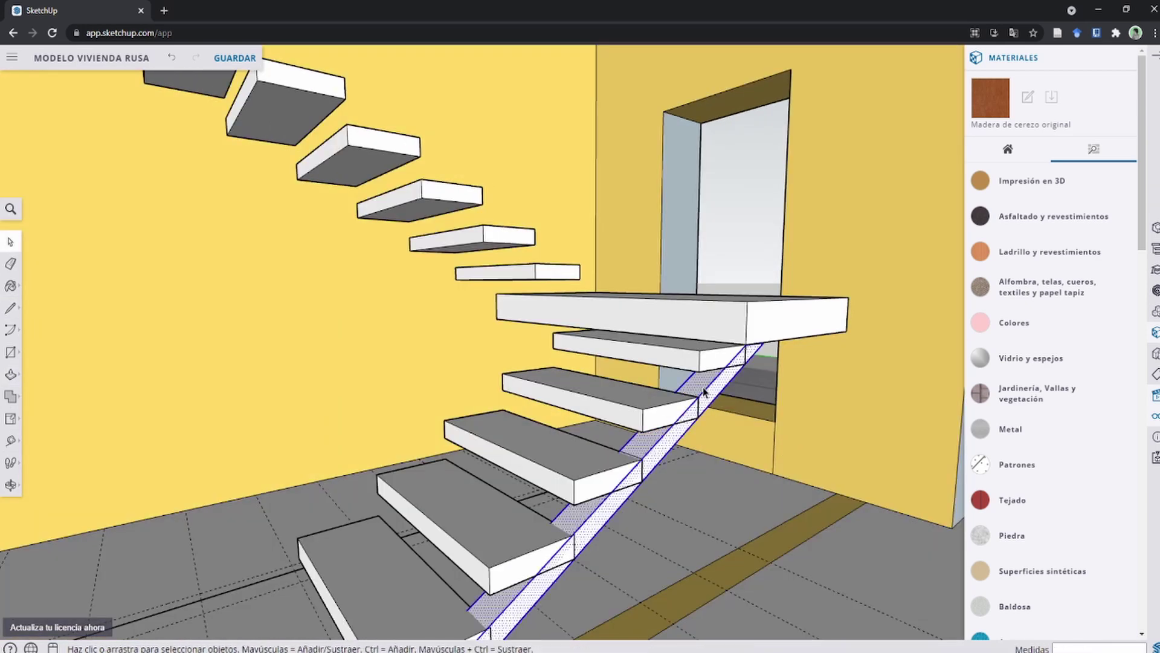
Move the stringer back beneath the steps.
key(m)
drag(566, 521, 417, 531)
mouse_move(575, 428)
middle_down()
mouse_move(432, 381)
mouse_move(469, 360)
mouse_move(495, 370)
mouse_move(441, 344)
middle_up()
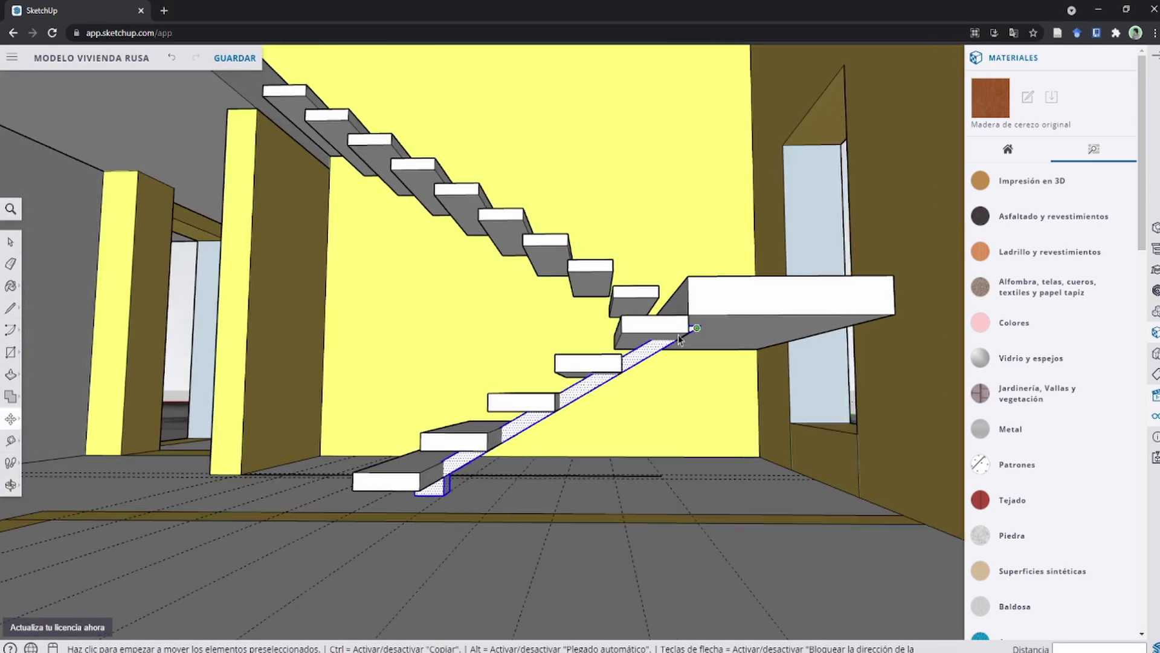
scroll(678, 334, up, 2)
scroll(611, 336, up, 2)
middle_drag(612, 336, 607, 326)
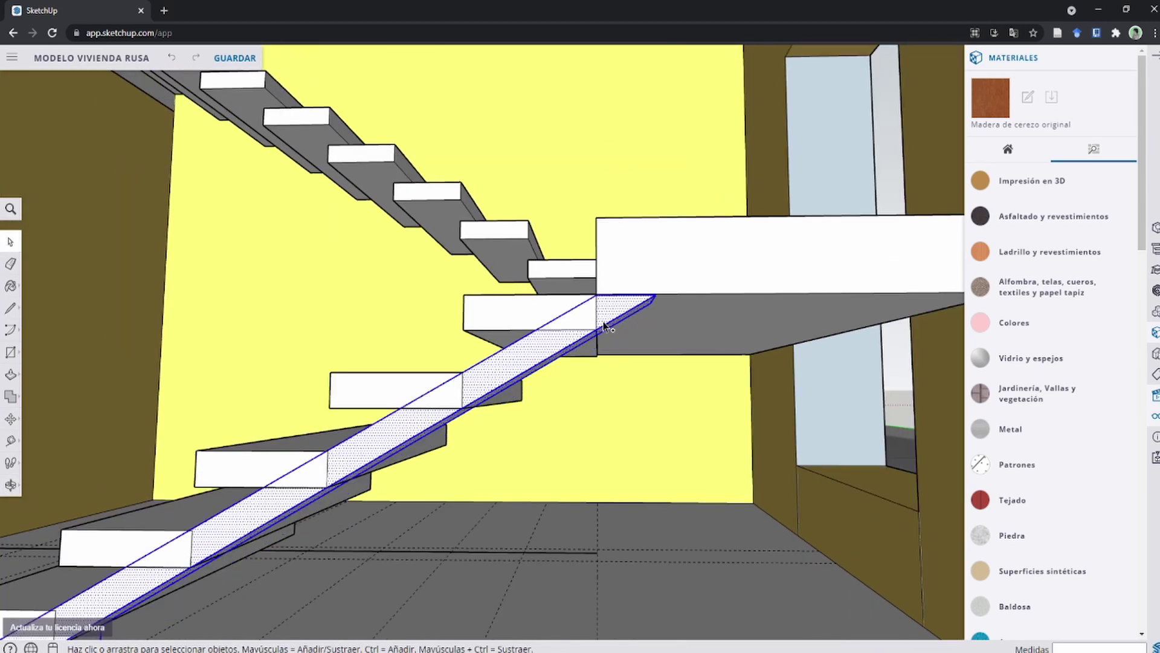
scroll(610, 325, up, 1)
Lengthen the stringer's upper end with Push/Pull.
key(p)
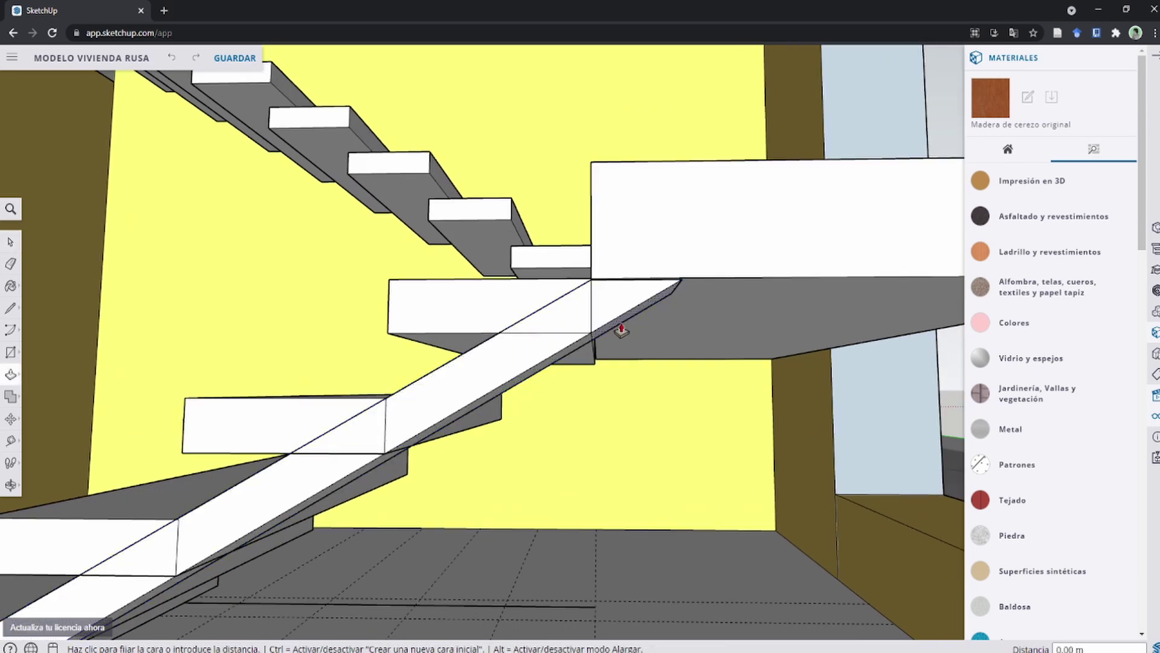
click(617, 324)
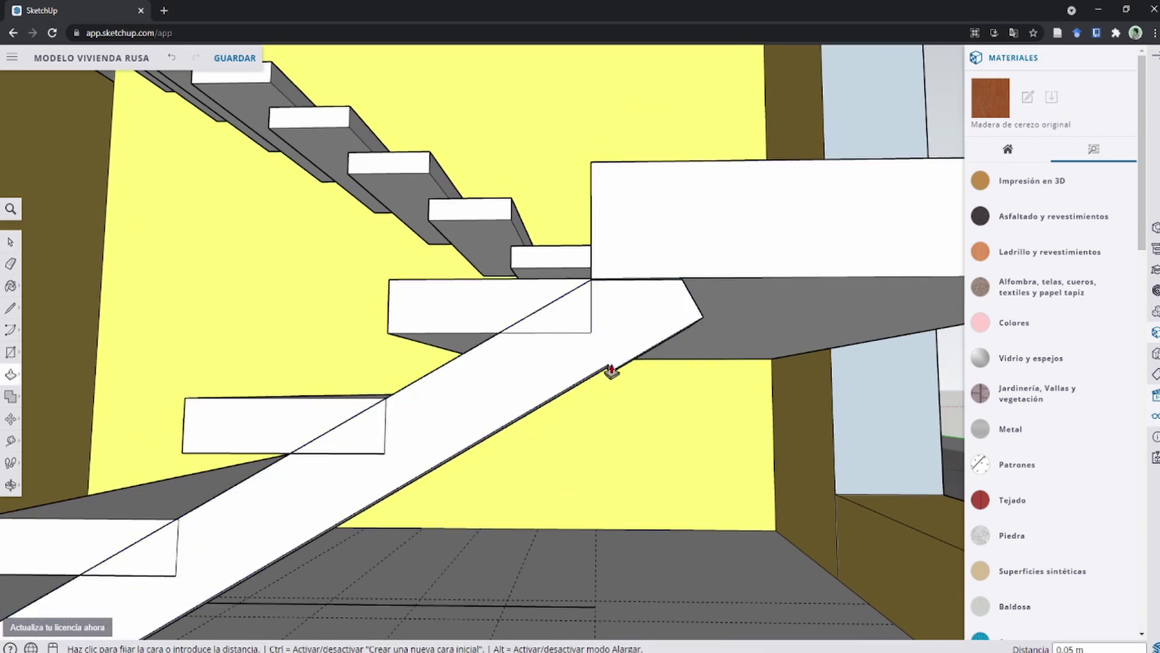
click(612, 370)
mouse_move(630, 371)
middle_down()
mouse_move(735, 433)
mouse_move(560, 546)
middle_up()
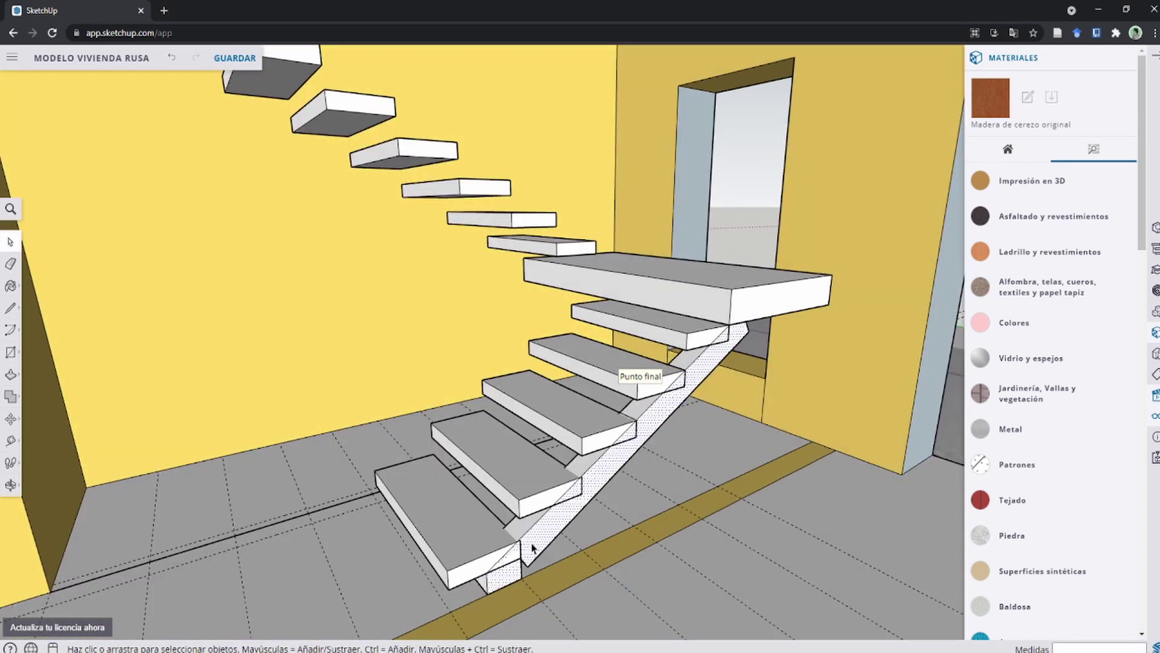
Reposition the stringer under the middle of the lower flight's treads.
key(m)
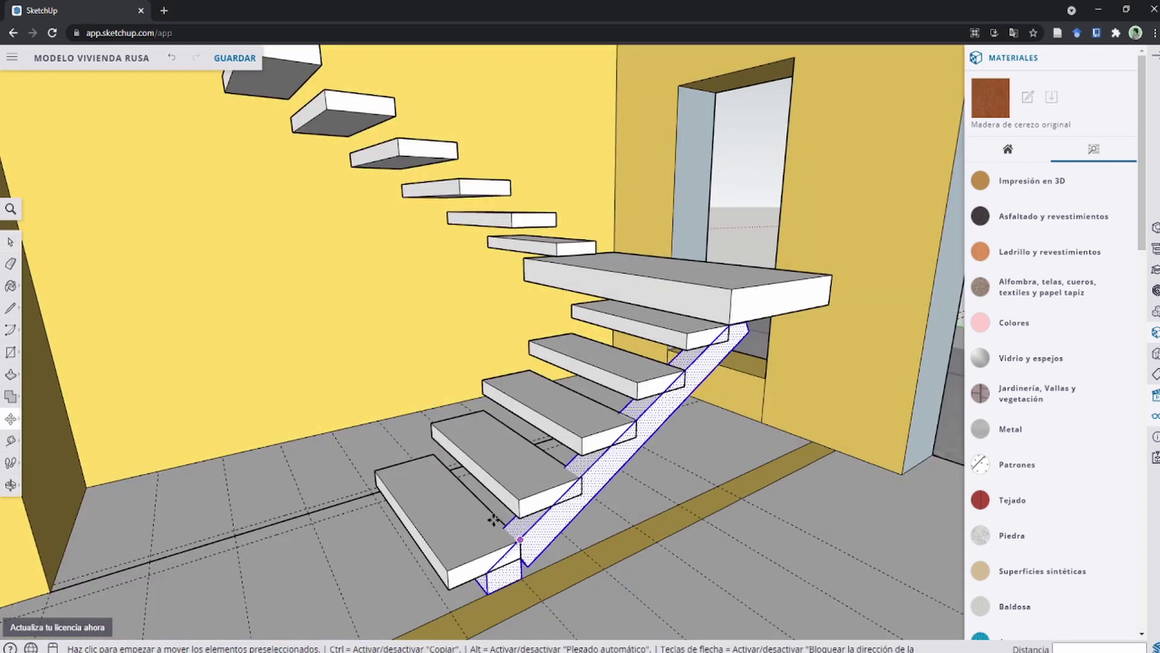
click(495, 521)
click(476, 500)
mouse_move(476, 500)
middle_down()
mouse_move(423, 321)
mouse_move(384, 290)
mouse_move(381, 321)
mouse_move(466, 487)
mouse_move(652, 368)
middle_up()
key(space)
middle_drag(634, 317, 728, 435)
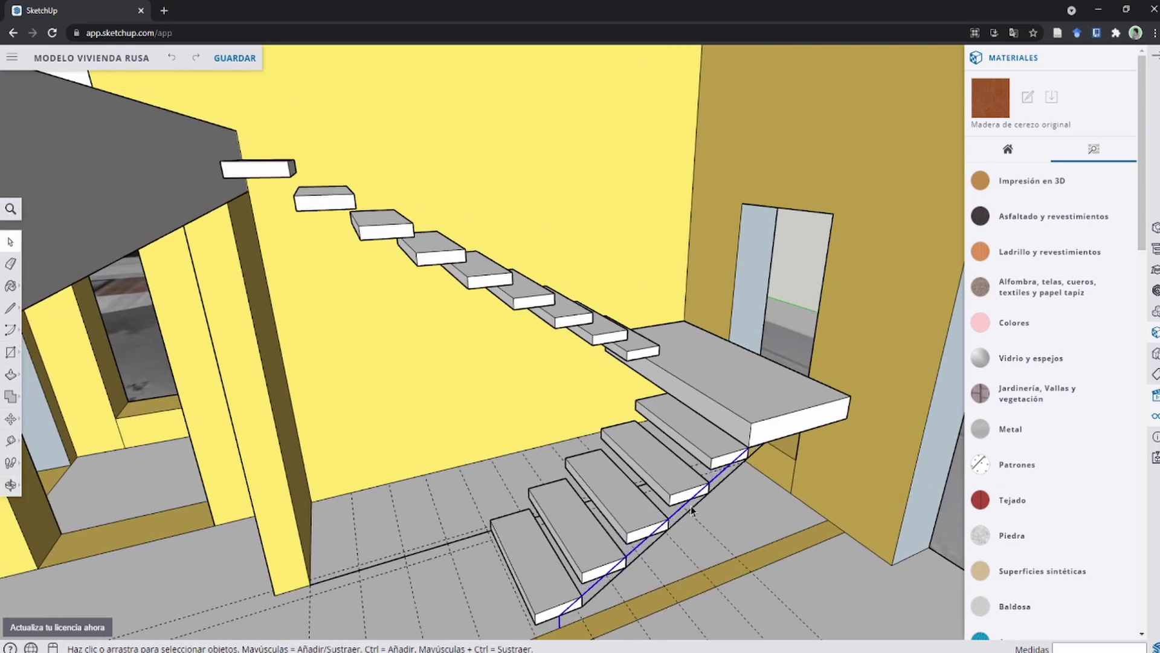
mouse_move(692, 511)
middle_down()
mouse_move(655, 400)
mouse_move(646, 424)
mouse_move(585, 368)
mouse_move(531, 516)
mouse_move(681, 355)
middle_up()
Offset the landing slab's front face to create an inner face.
scroll(470, 373, up, 5)
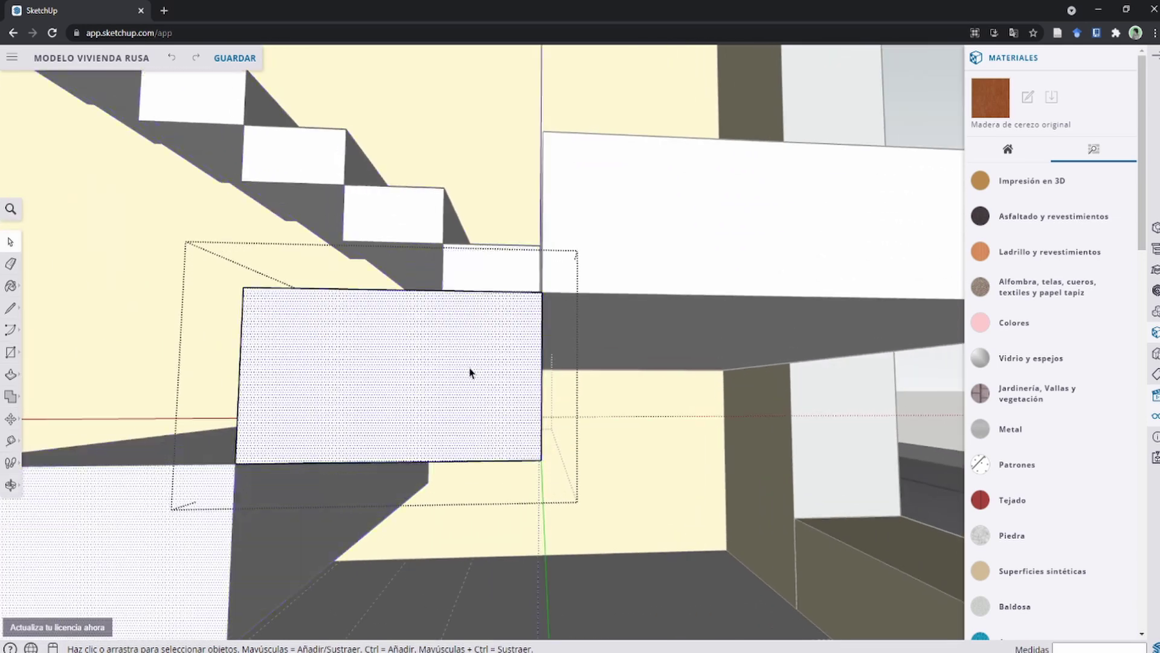
middle_drag(470, 372, 614, 378)
key(f)
click(489, 283)
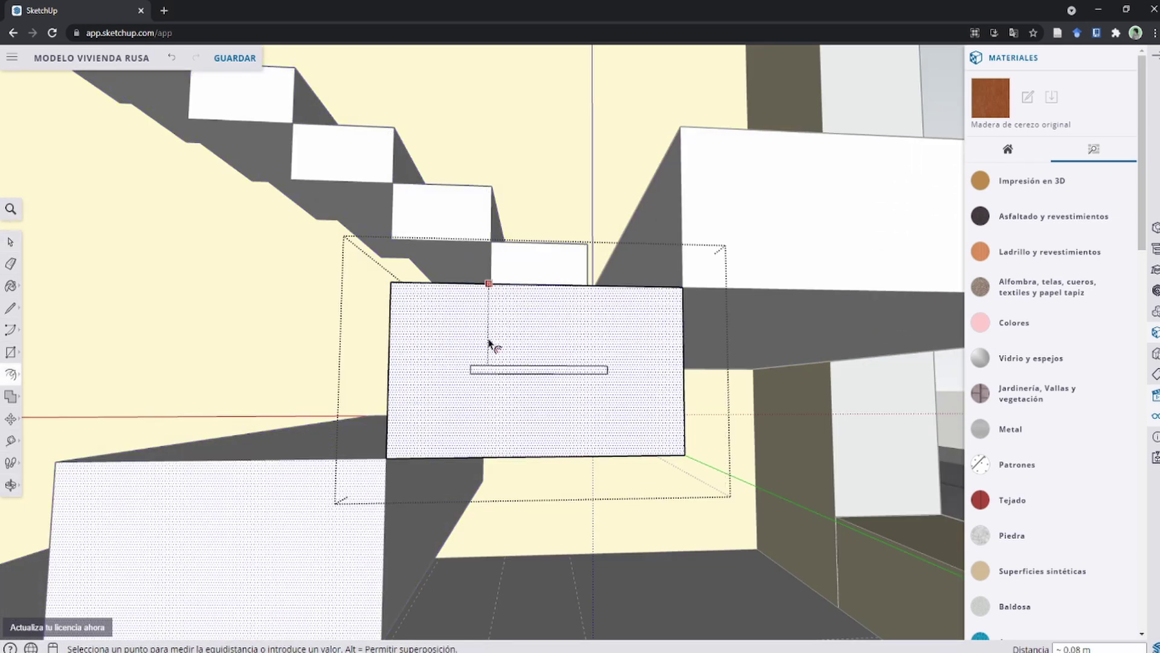
key(Escape)
click(423, 282)
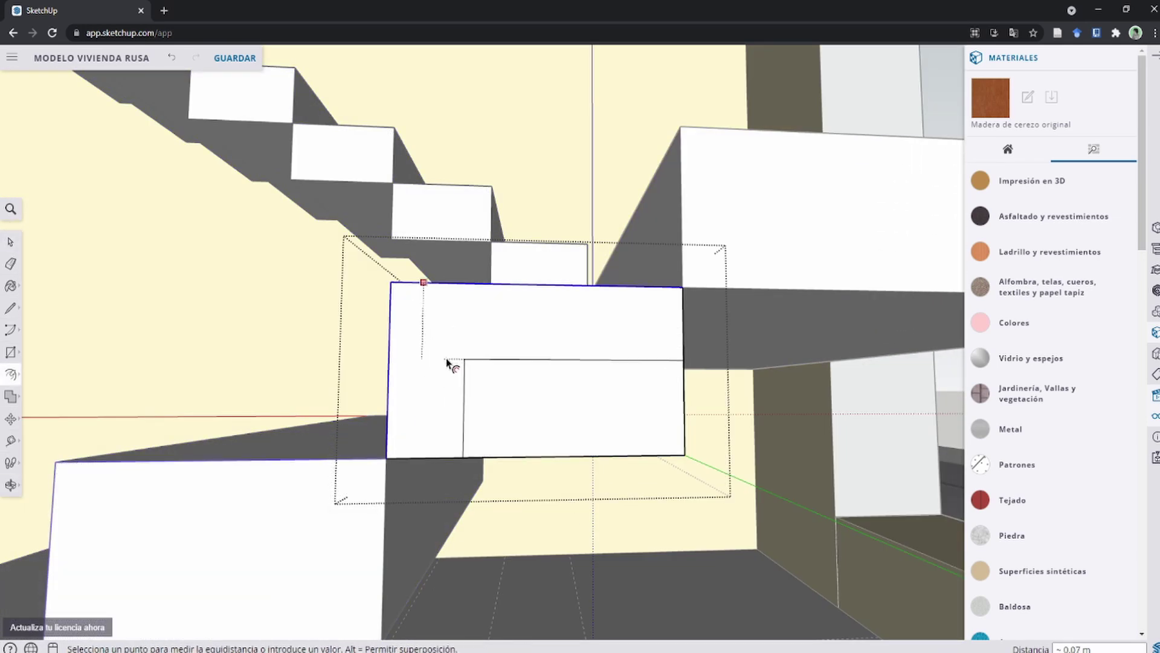
key(space)
middle_drag(532, 388, 540, 399)
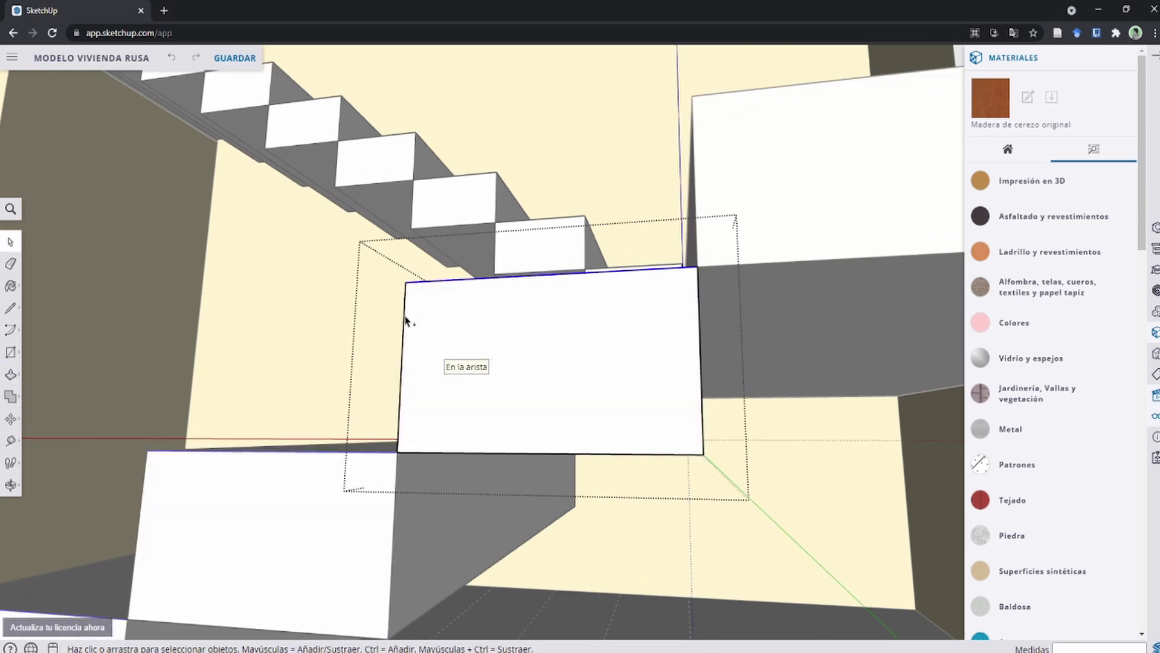
key(f)
click(469, 279)
click(490, 383)
Push/Pull the inner face and measure the slab's thickness.
key(p)
middle_drag(570, 401, 518, 397)
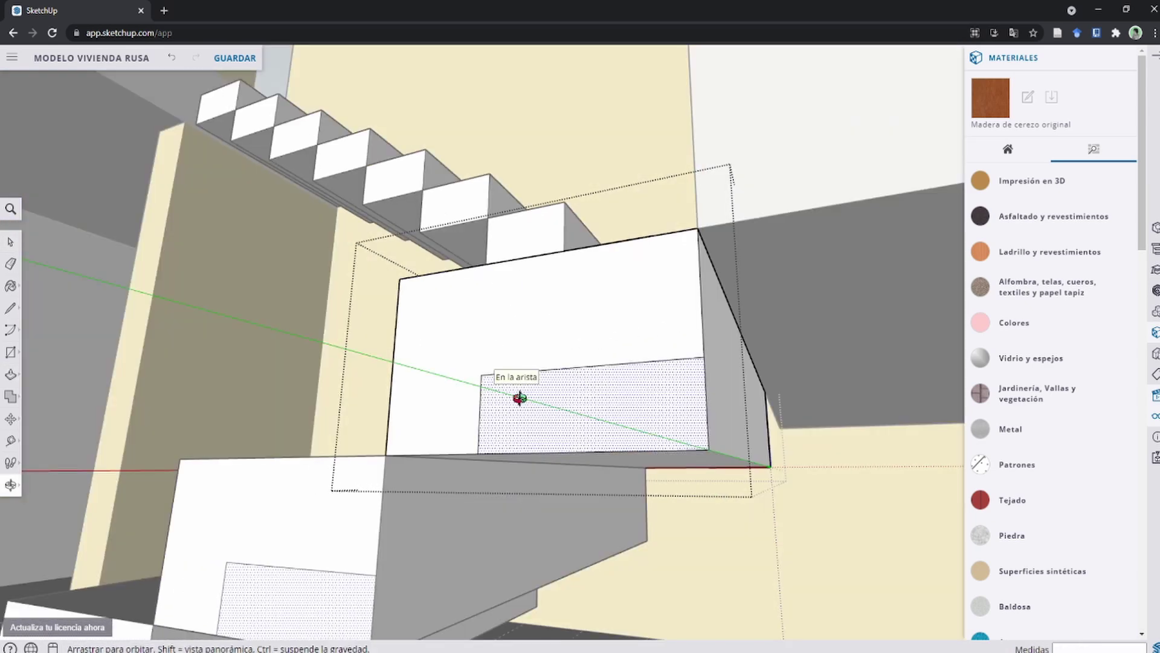
click(518, 396)
key(space)
mouse_move(384, 583)
middle_down()
mouse_move(626, 425)
mouse_move(583, 485)
mouse_move(511, 547)
mouse_move(560, 453)
mouse_move(670, 360)
mouse_move(604, 450)
mouse_move(645, 430)
mouse_move(453, 394)
mouse_move(700, 429)
mouse_move(668, 451)
mouse_move(538, 391)
mouse_move(514, 425)
middle_up()
scroll(654, 353, up, 3)
click(514, 425)
middle_drag(476, 356, 624, 376)
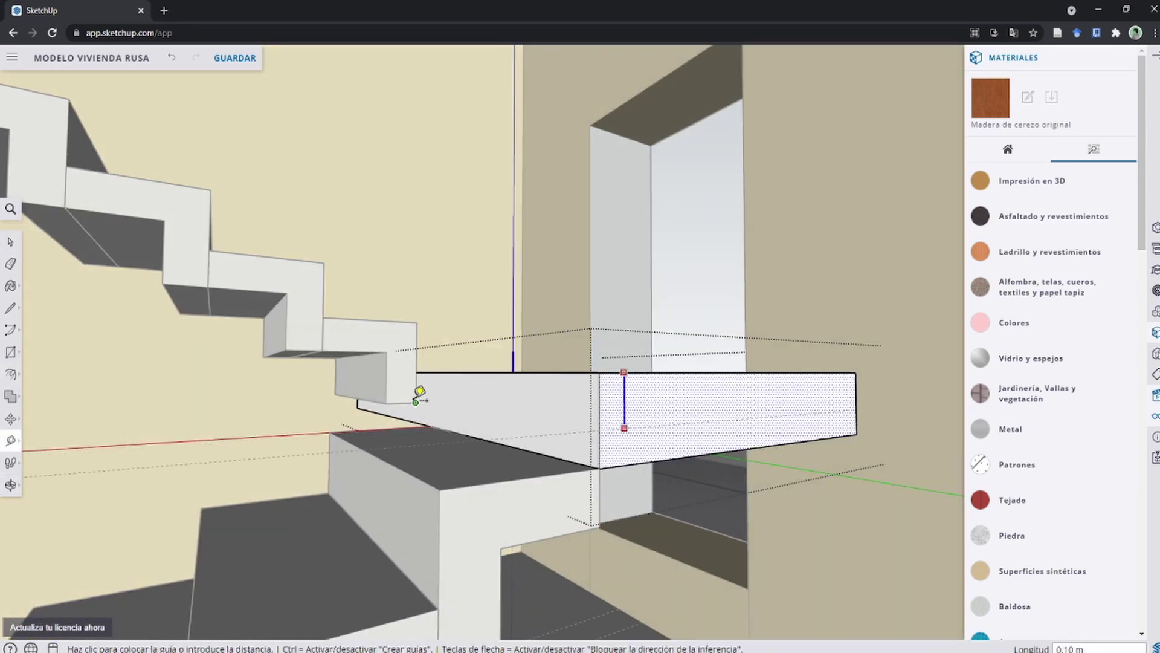
middle_drag(420, 392, 546, 385)
Draw new edges at the slab corner where the two flights meet.
key(l)
click(889, 412)
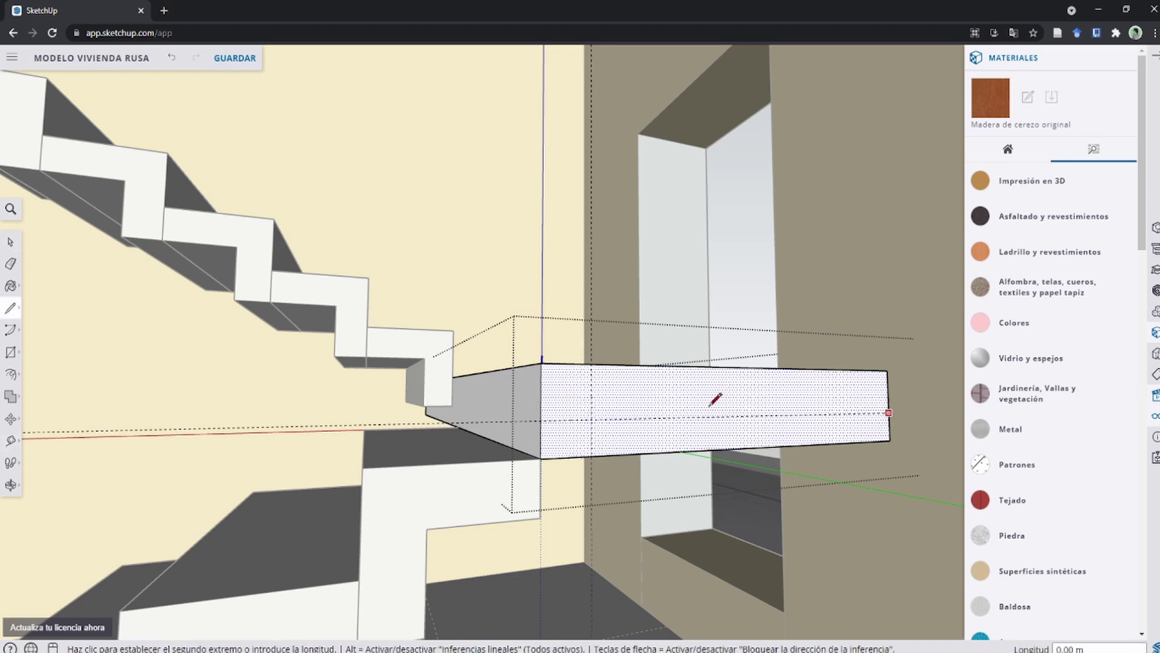
mouse_move(576, 420)
middle_down()
mouse_move(519, 329)
mouse_move(418, 433)
mouse_move(538, 505)
mouse_move(514, 419)
mouse_move(415, 445)
mouse_move(436, 492)
mouse_move(550, 502)
mouse_move(409, 510)
middle_up()
key(space)
scroll(513, 420, up, 2)
scroll(469, 405, up, 2)
scroll(499, 417, down, 3)
scroll(483, 404, up, 3)
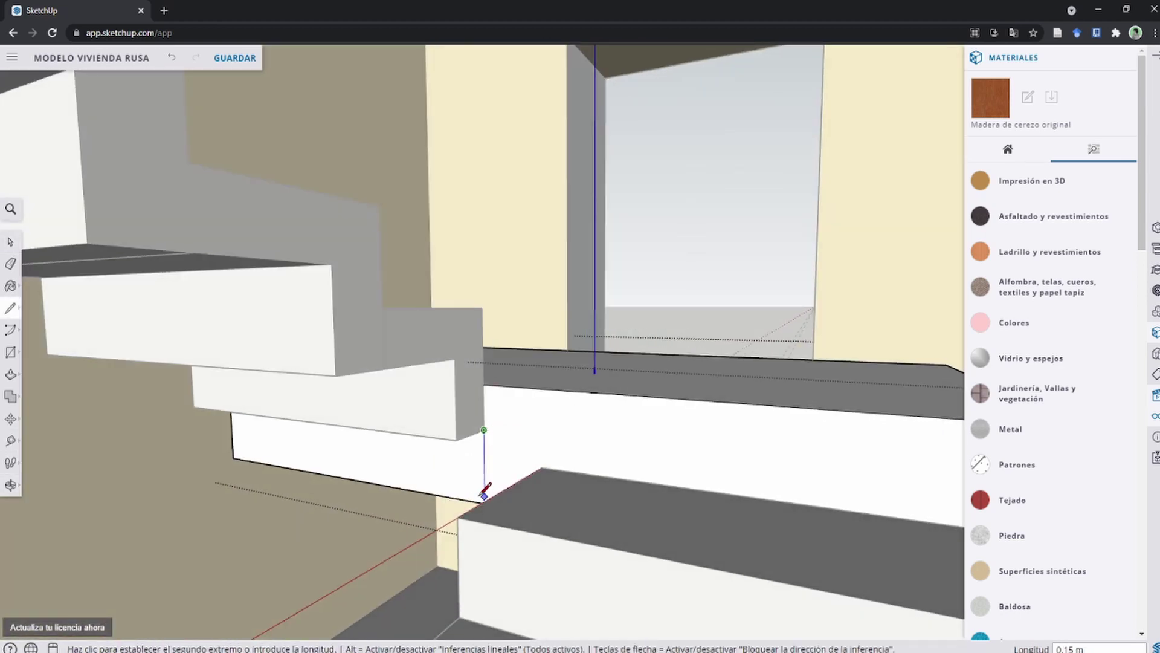
middle_drag(484, 494, 487, 394)
key(space)
scroll(332, 423, down, 3)
Explode the stair group into loose geometry with Explotar.
scroll(568, 430, down, 3)
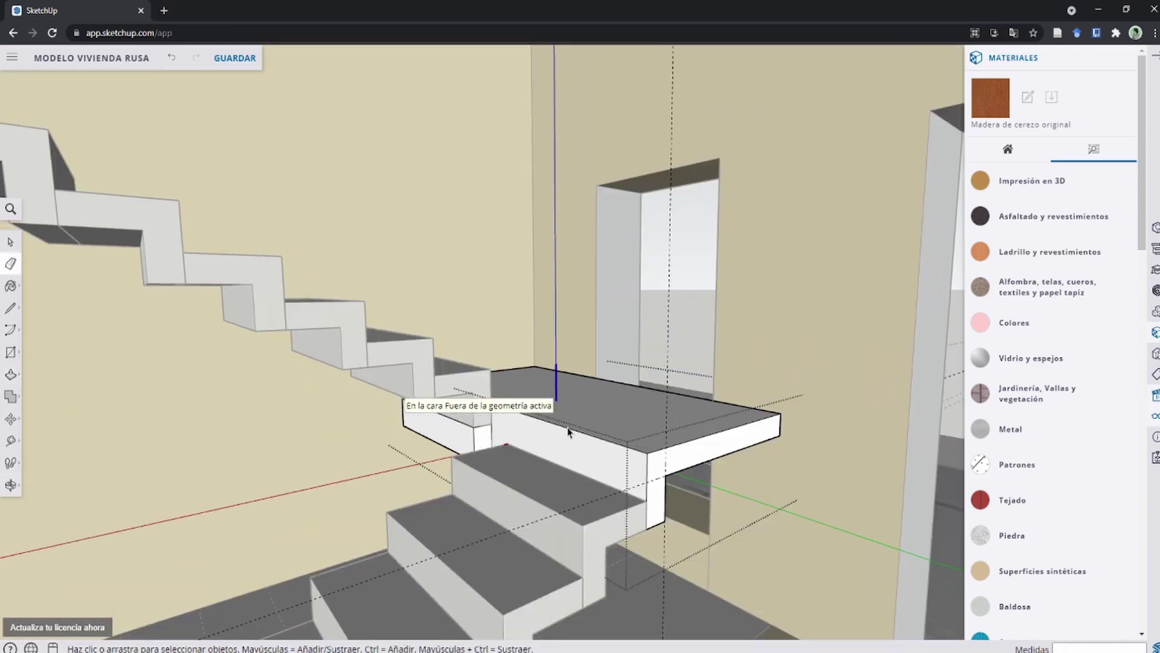
mouse_move(569, 430)
middle_down()
mouse_move(622, 480)
mouse_move(617, 435)
mouse_move(631, 414)
middle_up()
scroll(621, 481, up, 3)
scroll(622, 482, down, 3)
scroll(525, 334, up, 2)
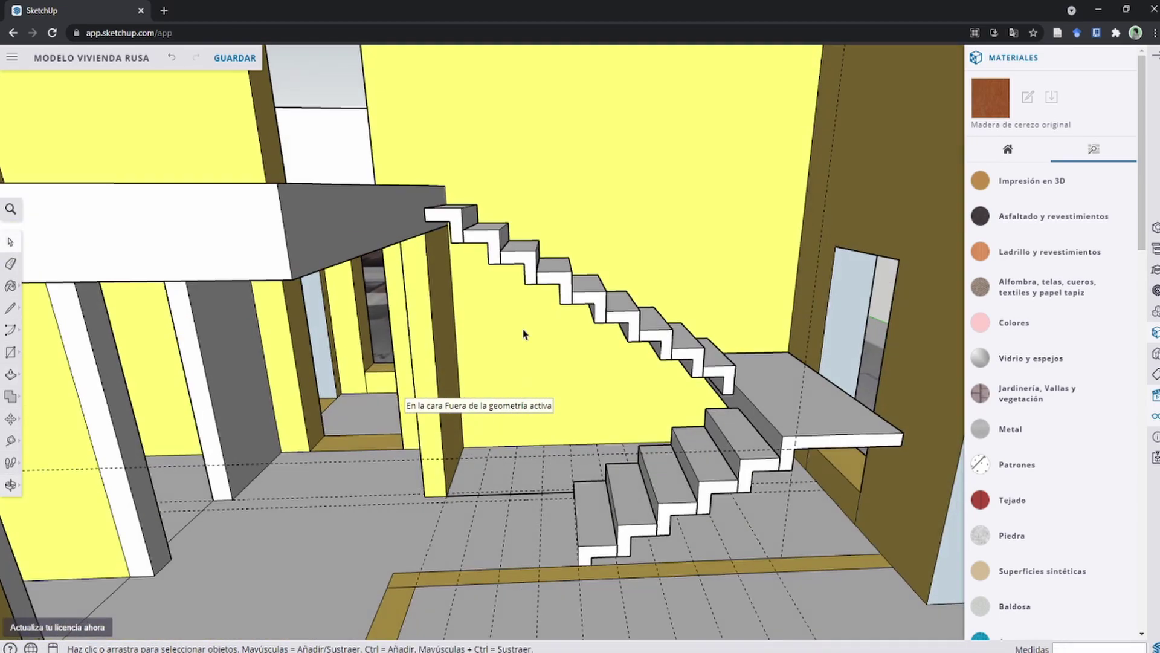
scroll(524, 335, up, 2)
scroll(544, 314, up, 1)
scroll(604, 315, up, 1)
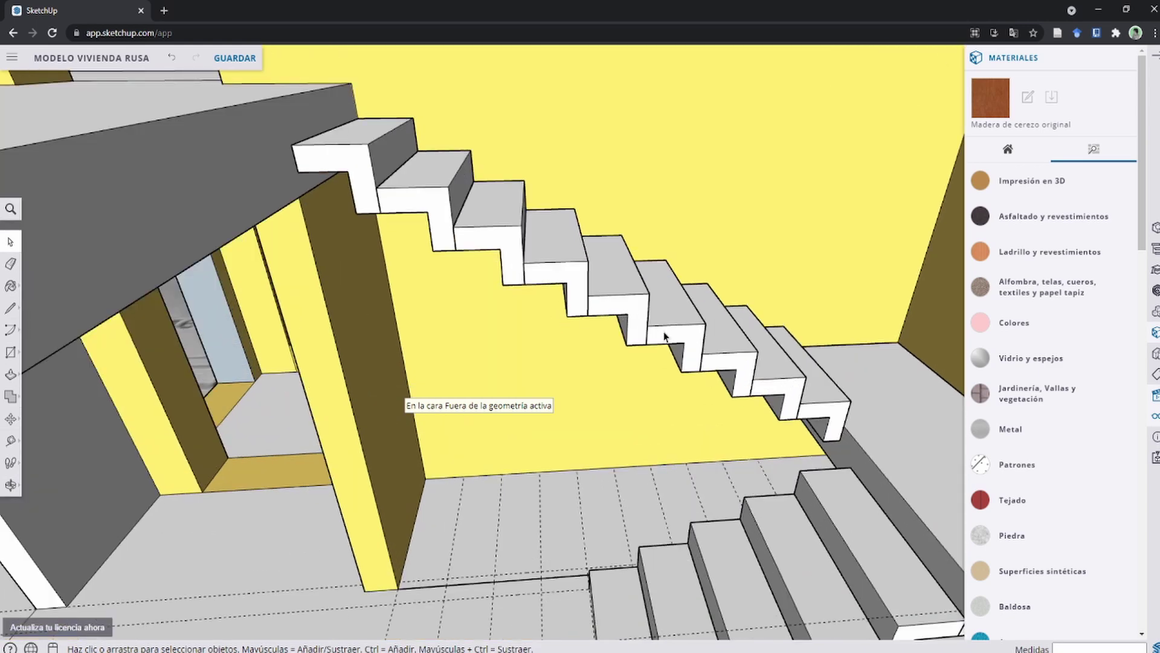
scroll(734, 371, down, 2)
scroll(544, 306, down, 2)
scroll(359, 218, up, 1)
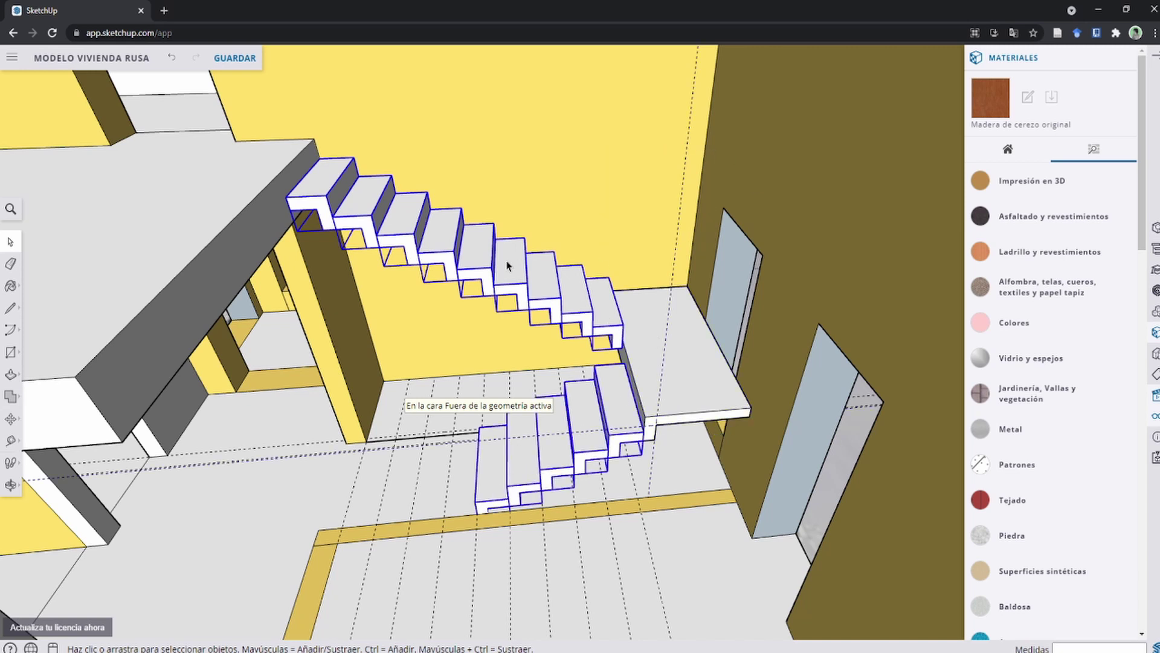
right_click(455, 235)
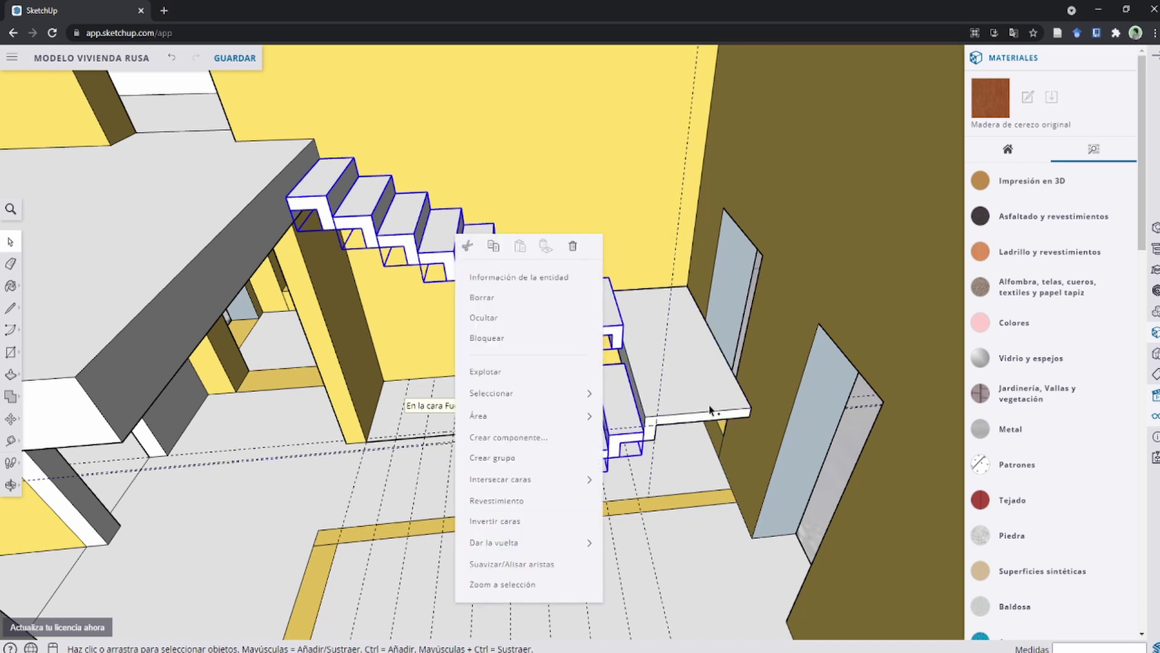
click(700, 387)
right_click(537, 302)
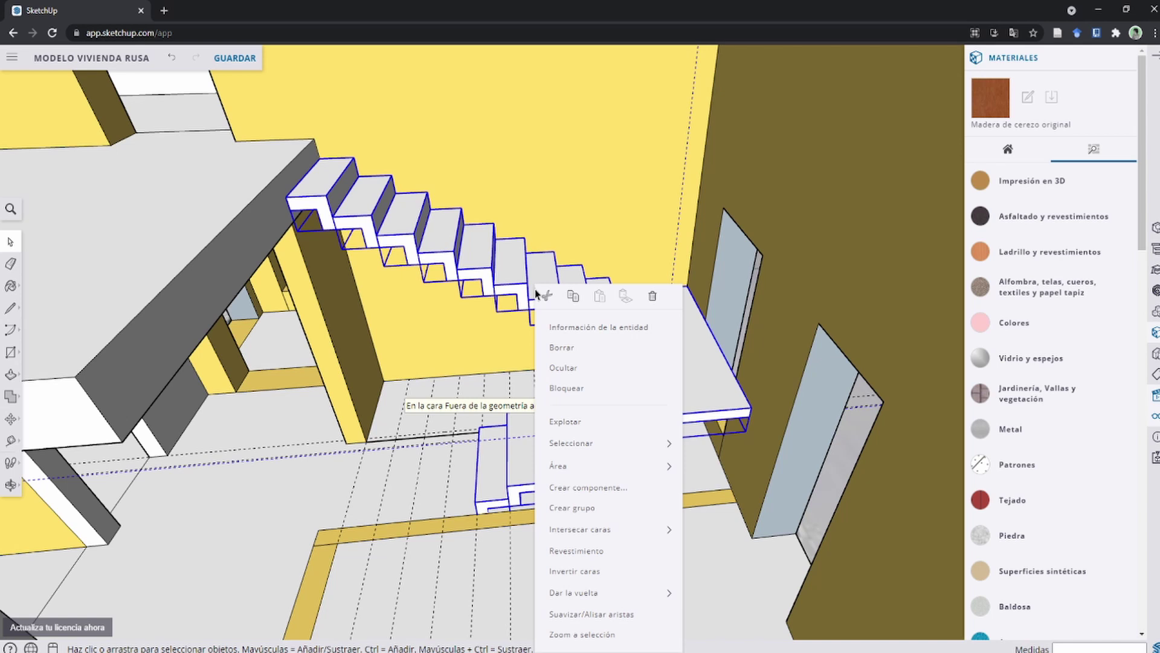
click(591, 424)
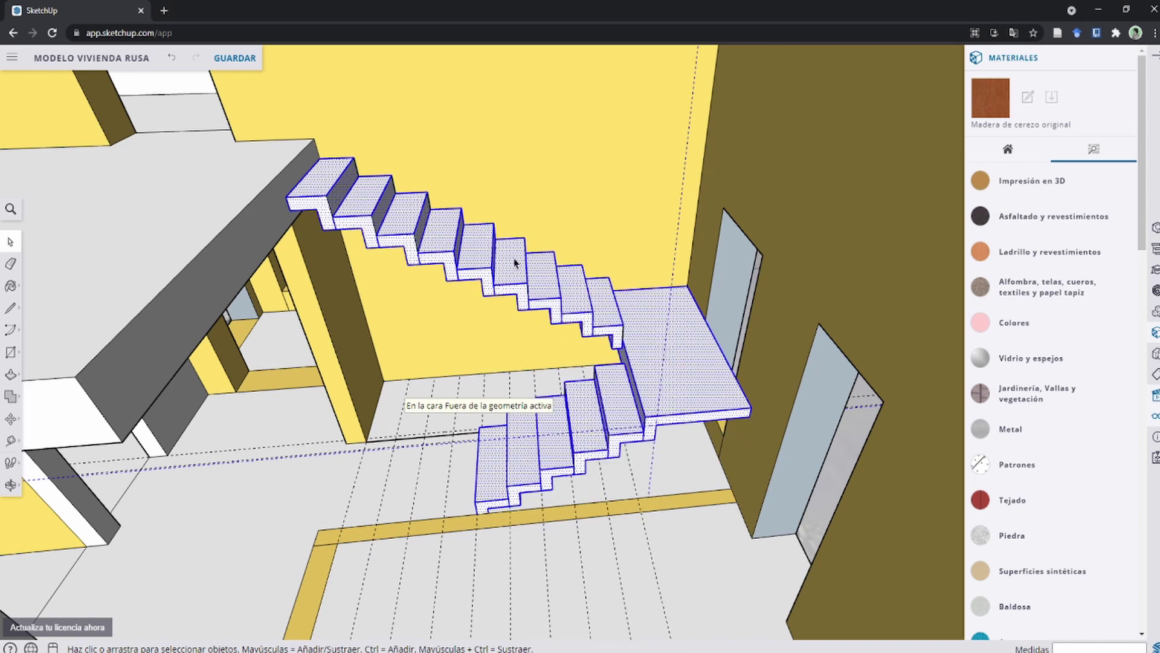
Group the exploded flights and landing with Crear grupo, then enter the group to edit.
right_click(639, 325)
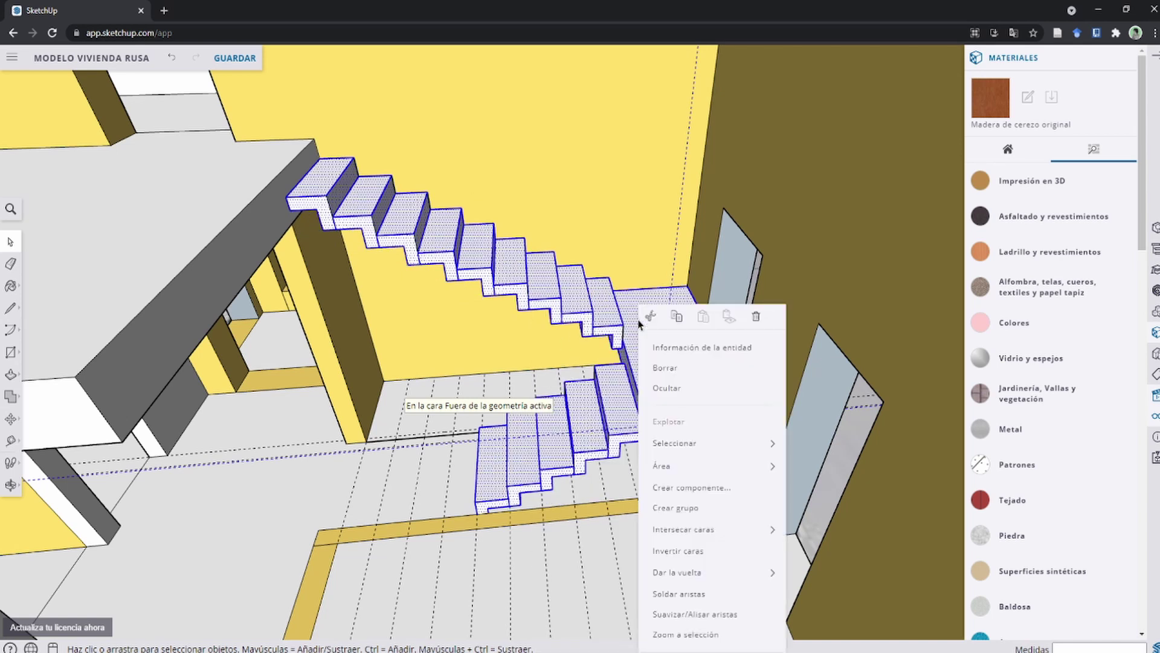
click(678, 511)
mouse_move(681, 514)
middle_down()
mouse_move(608, 391)
mouse_move(453, 248)
mouse_move(663, 419)
middle_up()
double_click(458, 251)
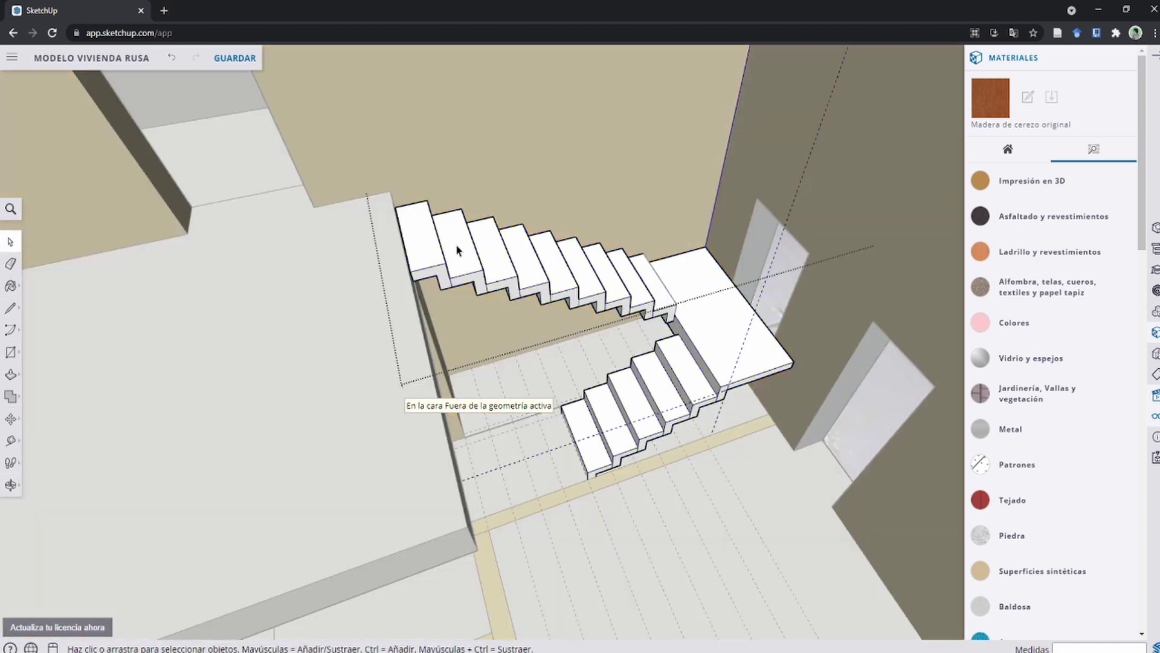
scroll(458, 250, up, 2)
click(454, 284)
scroll(452, 300, up, 1)
scroll(452, 301, up, 1)
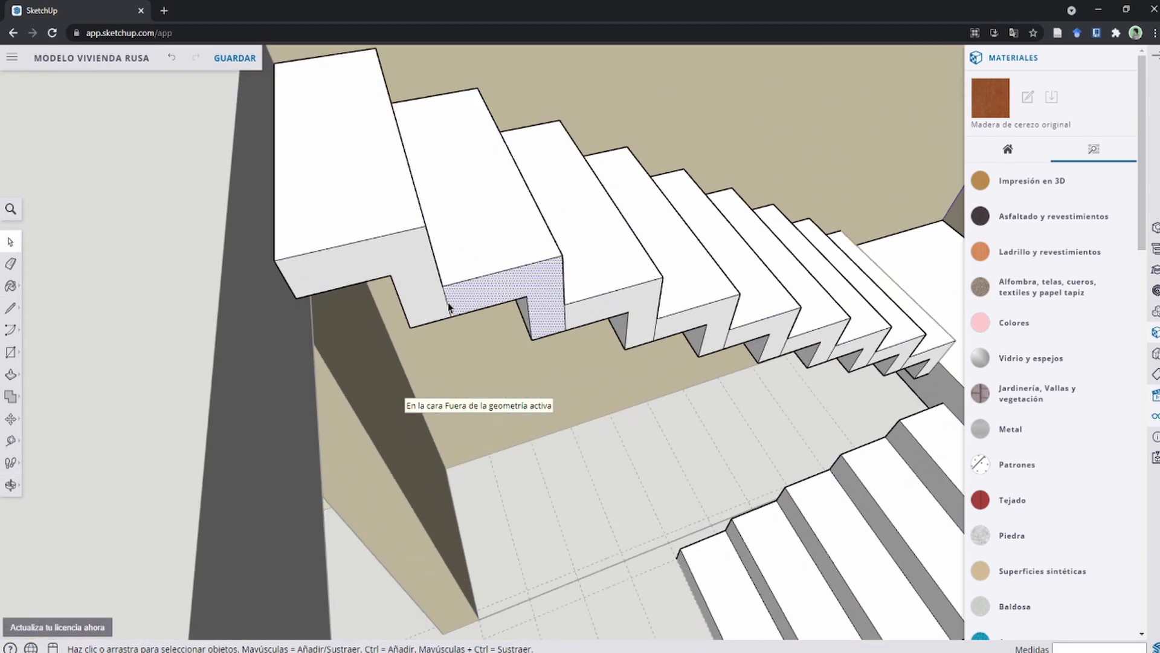
click(448, 305)
scroll(448, 307, up, 1)
Erase the stray vertical edge on a step of the lower flight.
key(e)
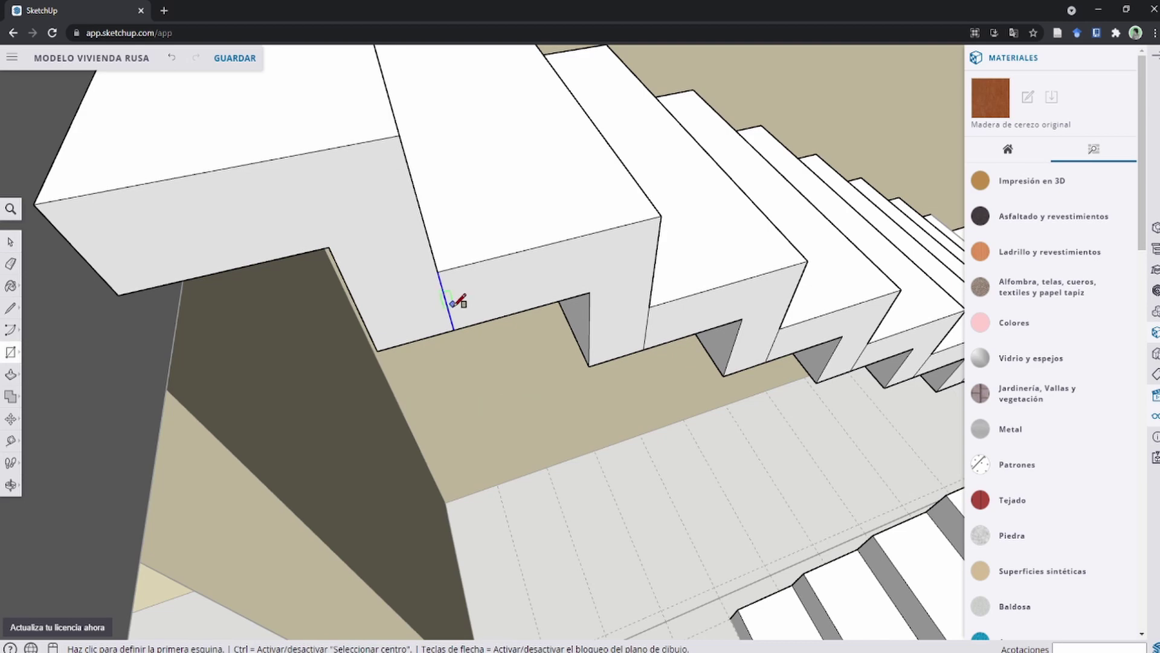
mouse_move(640, 285)
middle_down()
mouse_move(464, 199)
mouse_move(578, 261)
mouse_move(481, 256)
middle_up()
click(469, 261)
middle_drag(314, 166, 349, 183)
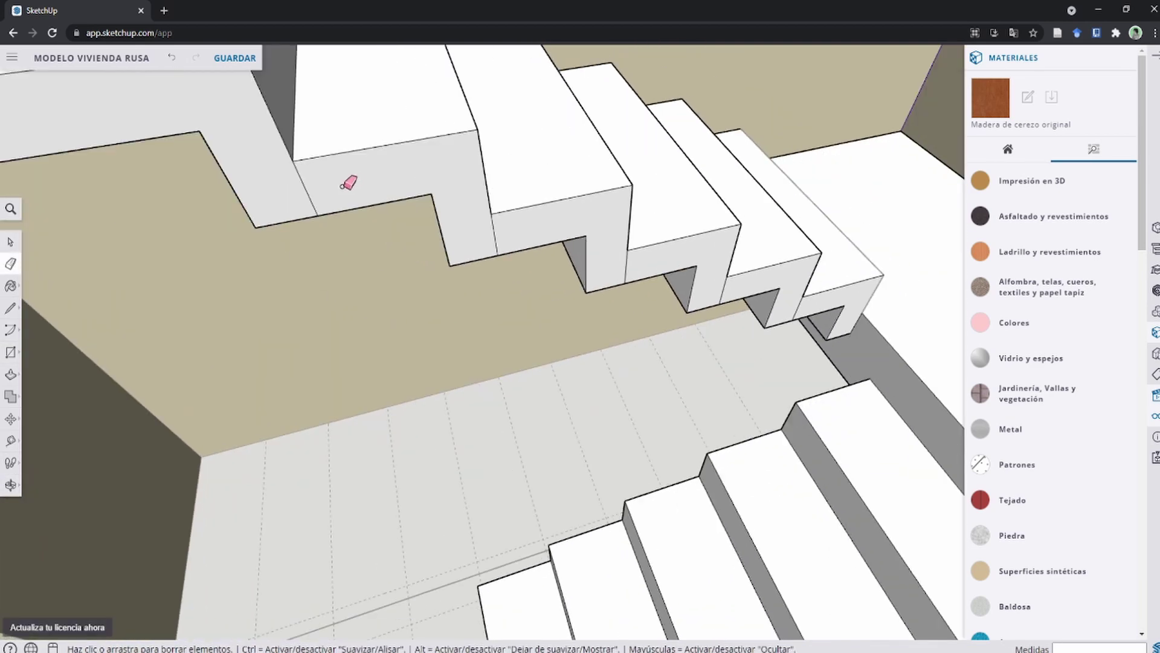
scroll(459, 236, up, 2)
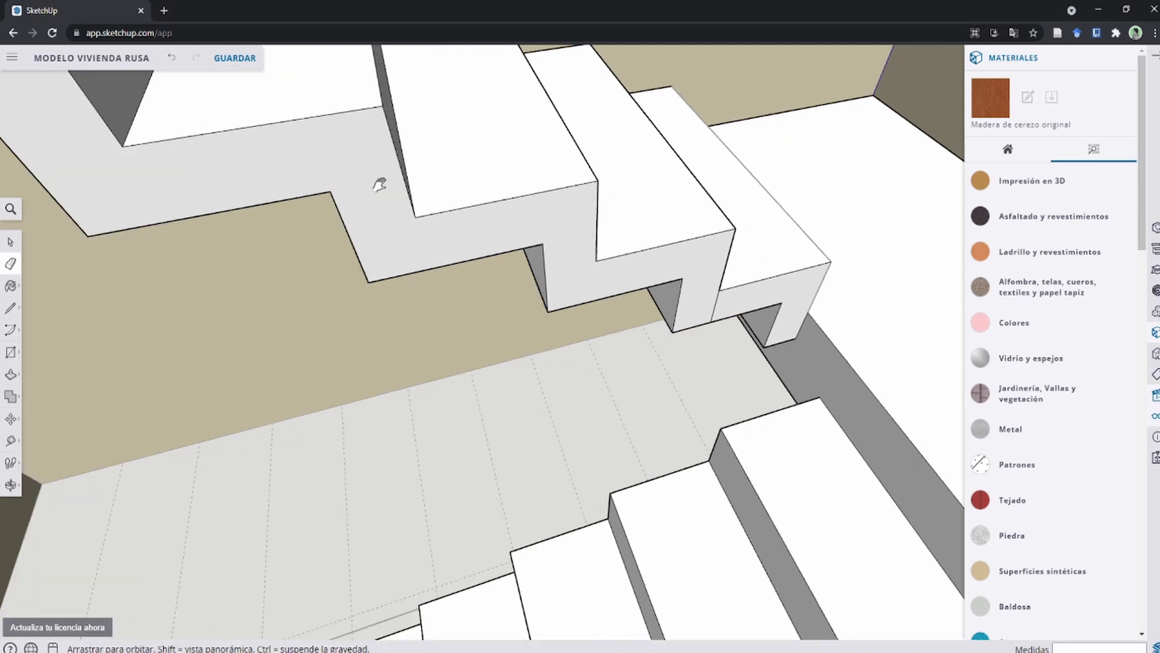
scroll(390, 205, up, 3)
scroll(441, 243, down, 3)
mouse_move(596, 306)
middle_down()
mouse_move(694, 337)
mouse_move(689, 427)
middle_up()
scroll(552, 346, up, 4)
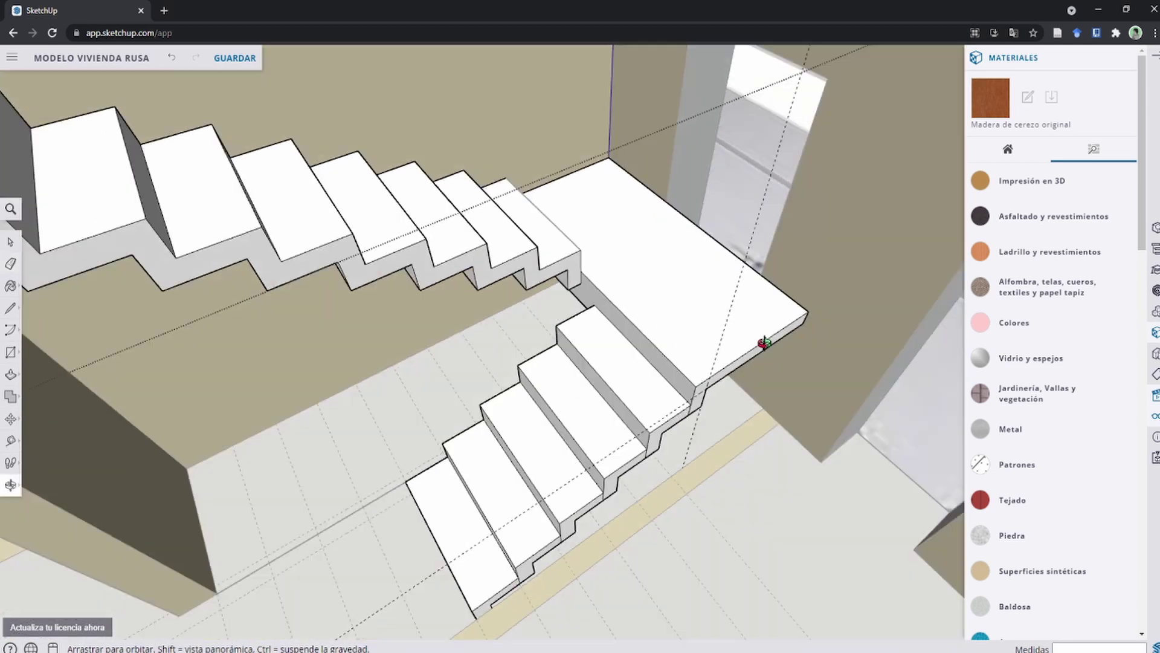
scroll(552, 346, down, 3)
middle_drag(423, 259, 492, 298)
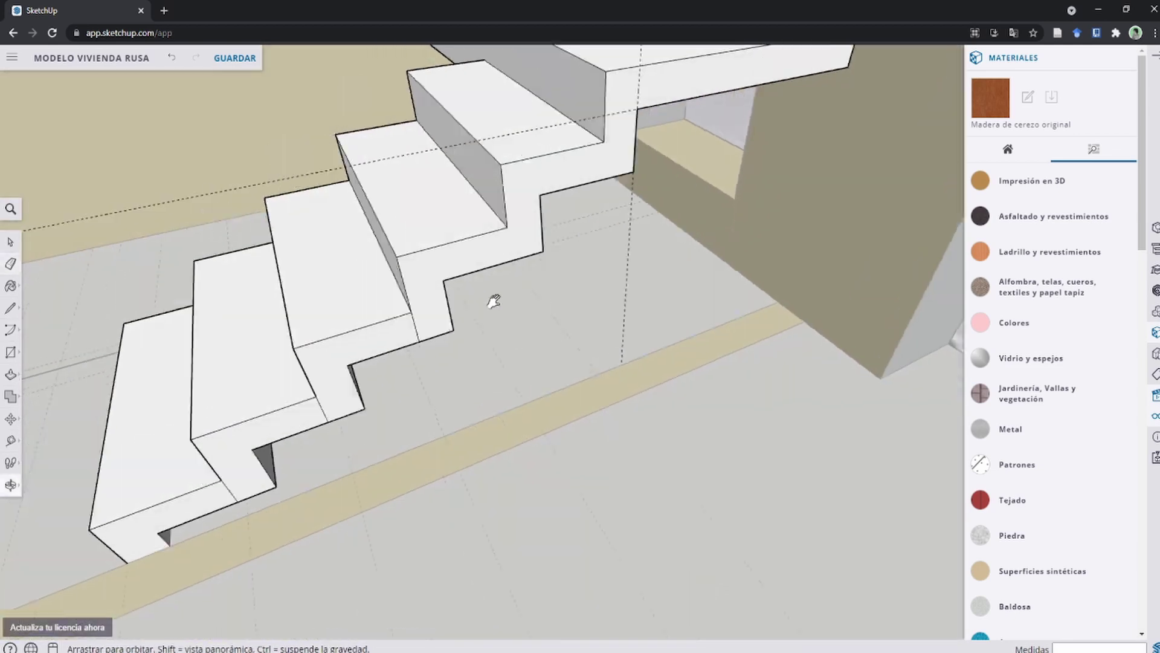
scroll(506, 319, up, 4)
scroll(469, 313, up, 1)
scroll(515, 301, down, 1)
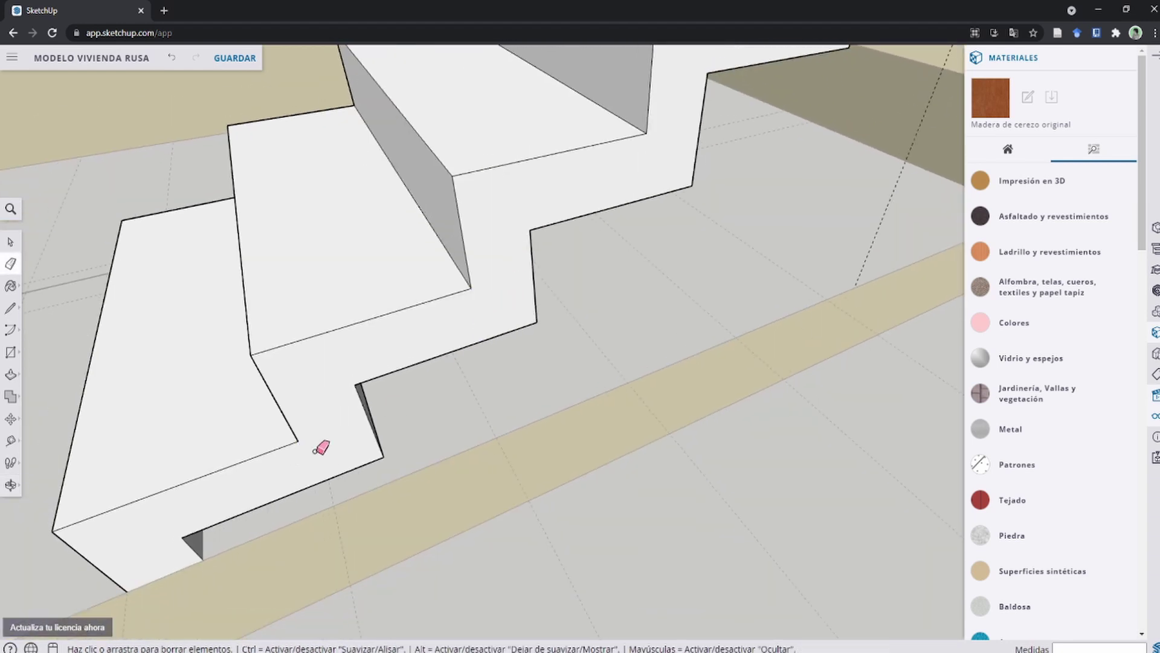
scroll(320, 447, down, 2)
Draw a line closing the bottom step's profile, then open the tool search.
middle_drag(228, 480, 441, 336)
key(l)
click(425, 400)
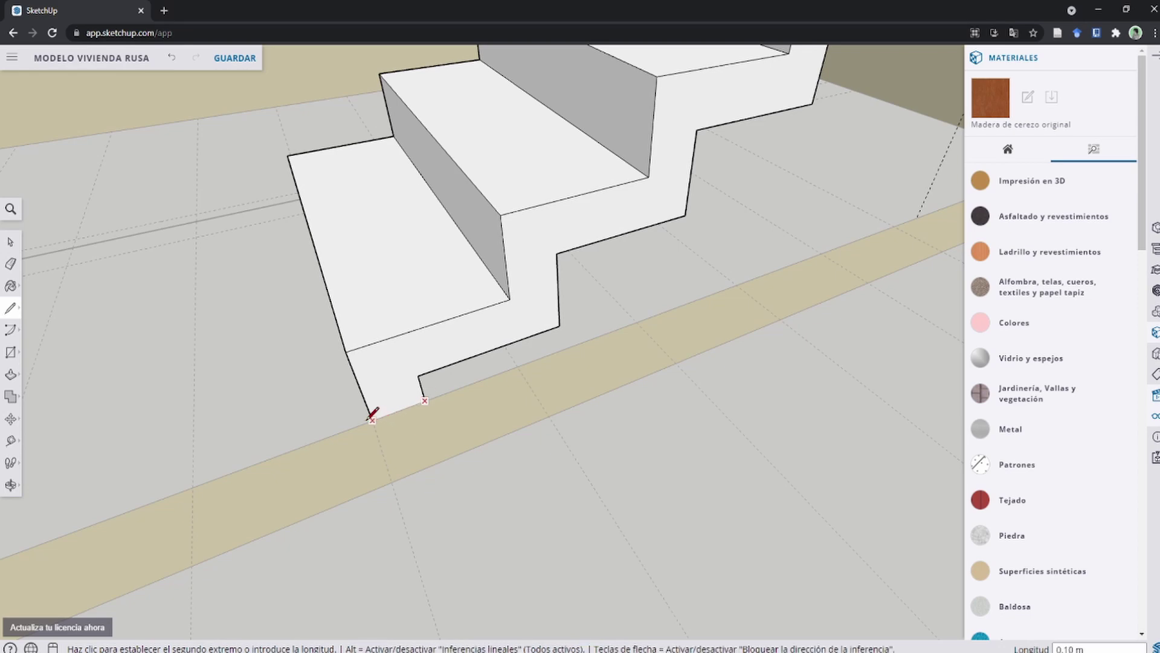
click(372, 416)
scroll(375, 406, down, 5)
mouse_move(479, 388)
middle_down()
mouse_move(550, 421)
mouse_move(56, 110)
middle_up()
click(10, 209)
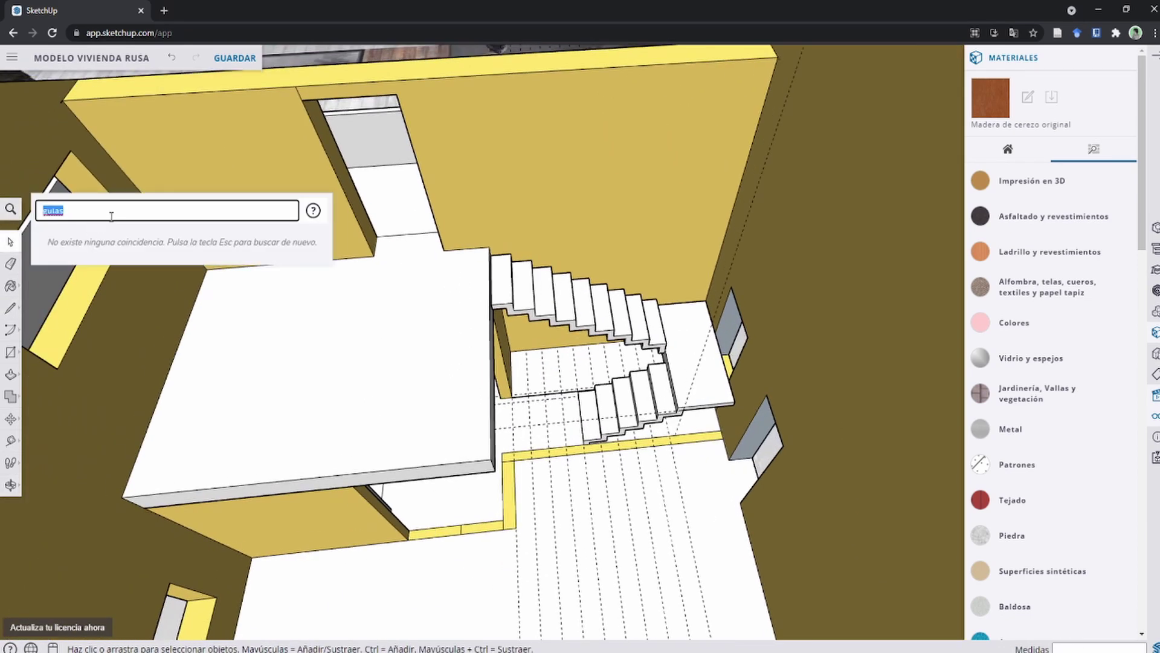
Push/Pull the yellow floor strip up to slab height.
scroll(473, 453, up, 3)
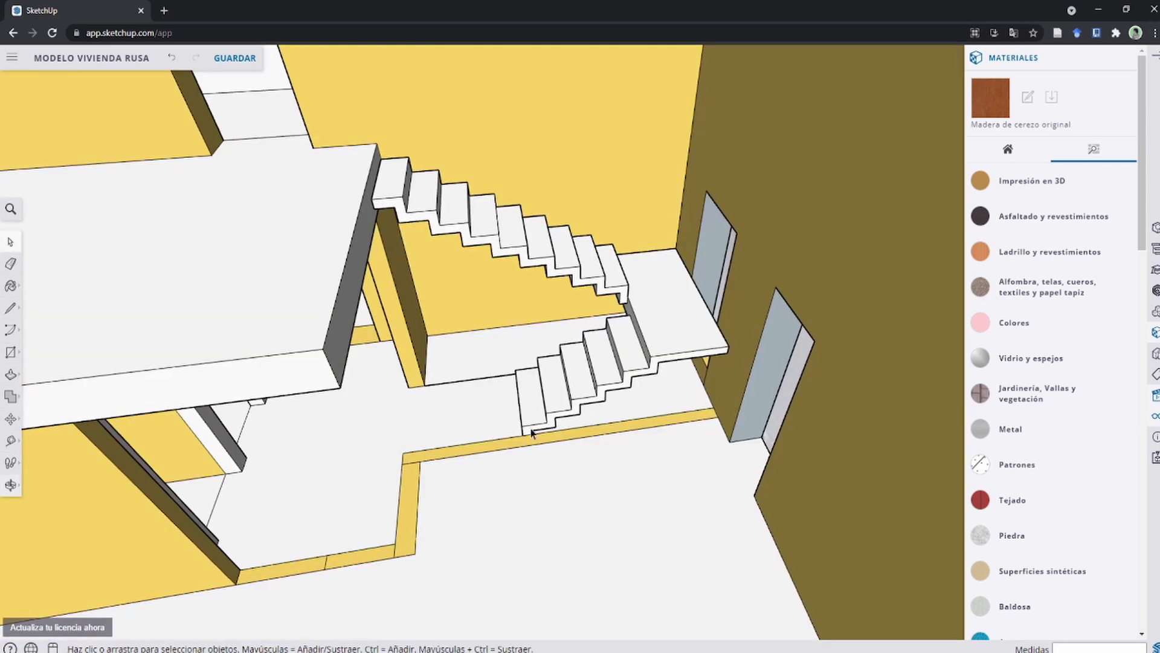
scroll(473, 452, up, 2)
double_click(467, 456)
click(468, 460)
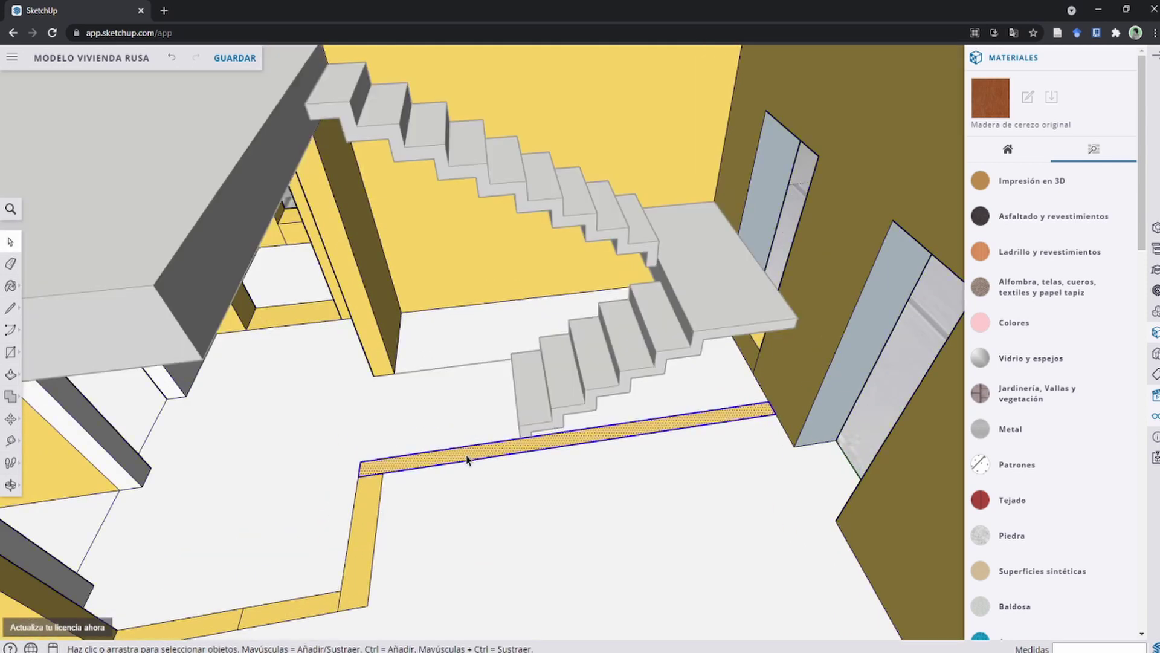
key(p)
mouse_move(466, 461)
middle_down()
mouse_move(410, 401)
mouse_move(573, 474)
mouse_move(477, 356)
mouse_move(476, 329)
middle_up()
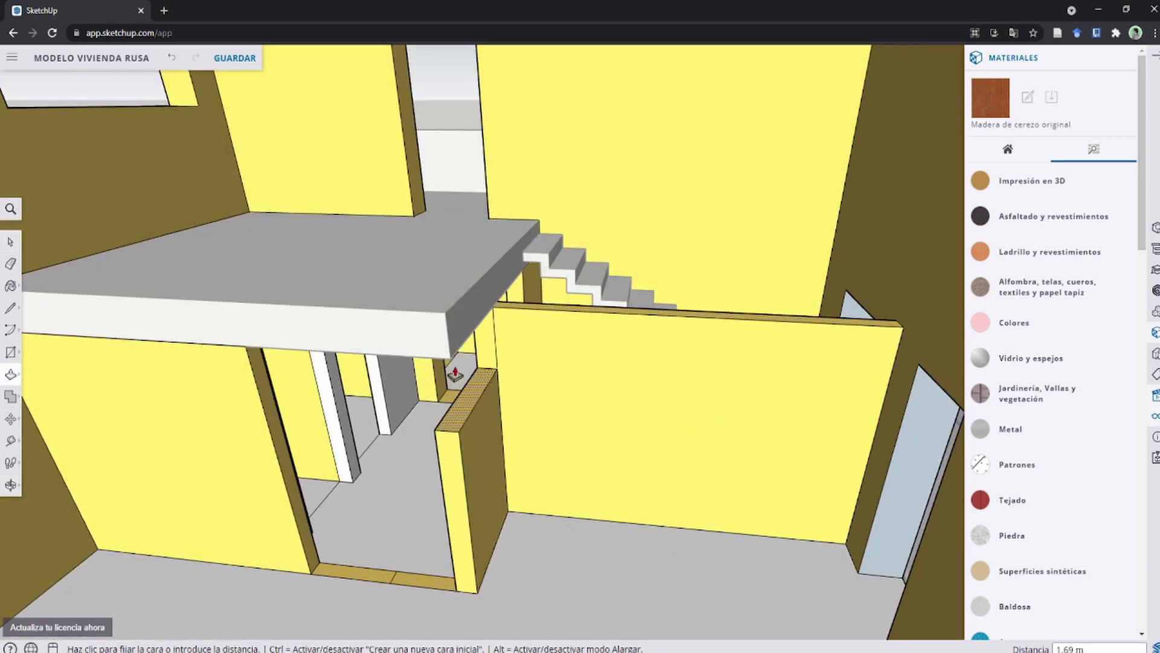
click(450, 364)
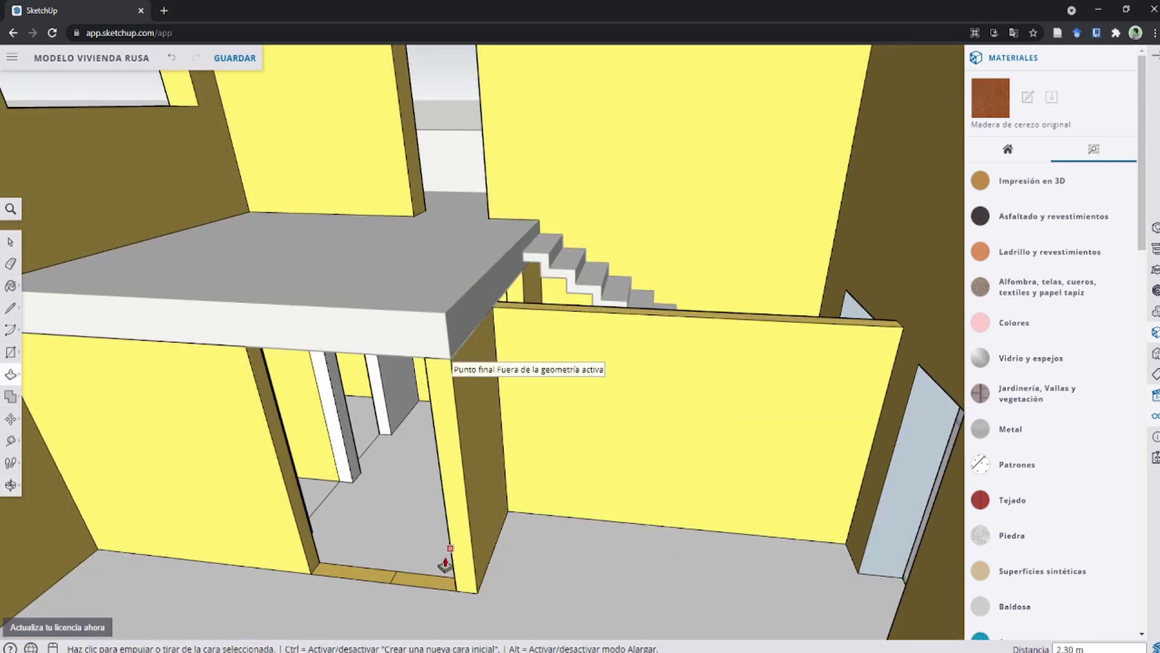
click(407, 579)
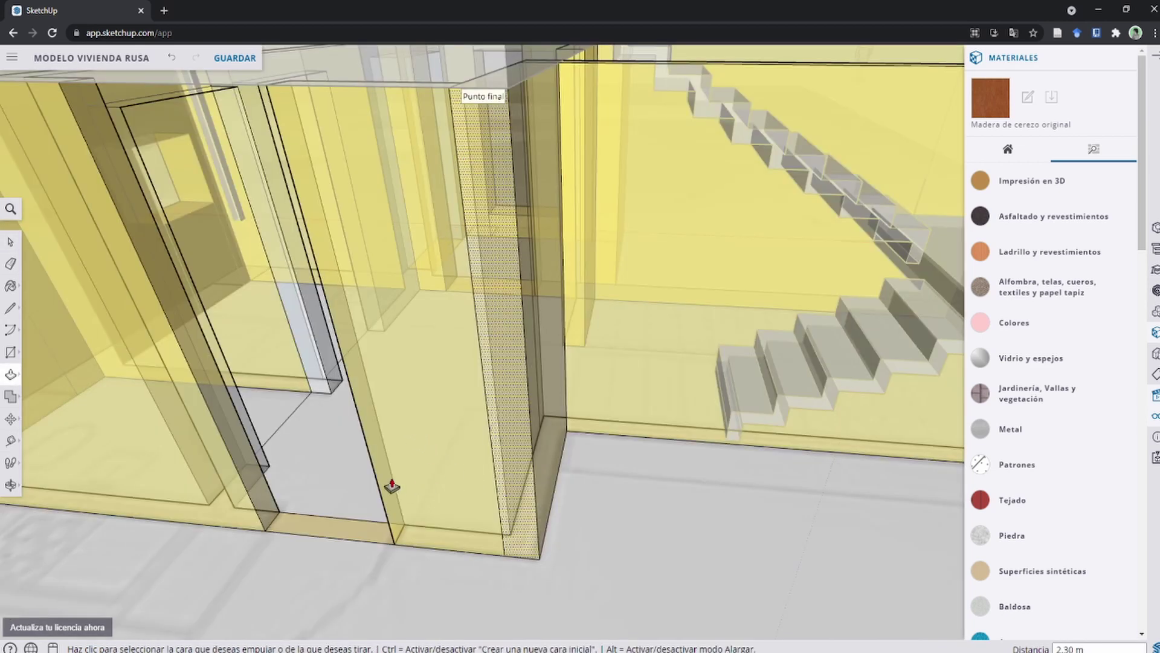
Copy the doorway post's top edge down 0.15 m.
middle_drag(413, 579, 344, 163)
key(space)
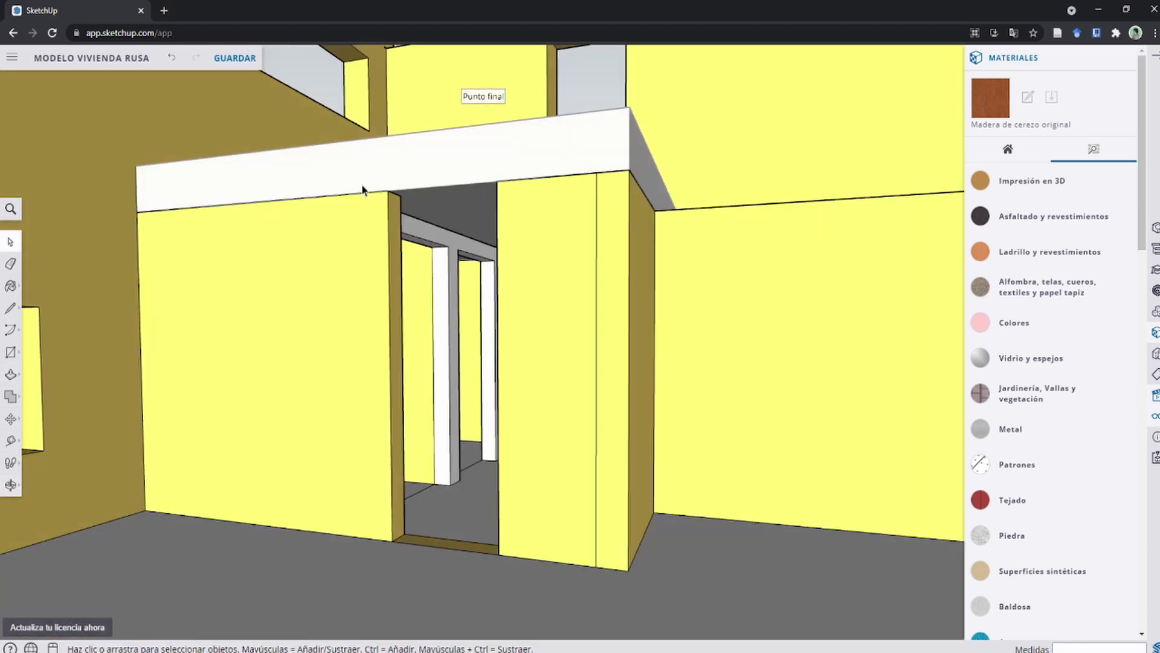
scroll(370, 194, up, 2)
scroll(394, 230, up, 2)
mouse_move(434, 223)
middle_down()
mouse_move(474, 273)
mouse_move(347, 176)
mouse_move(292, 206)
middle_up()
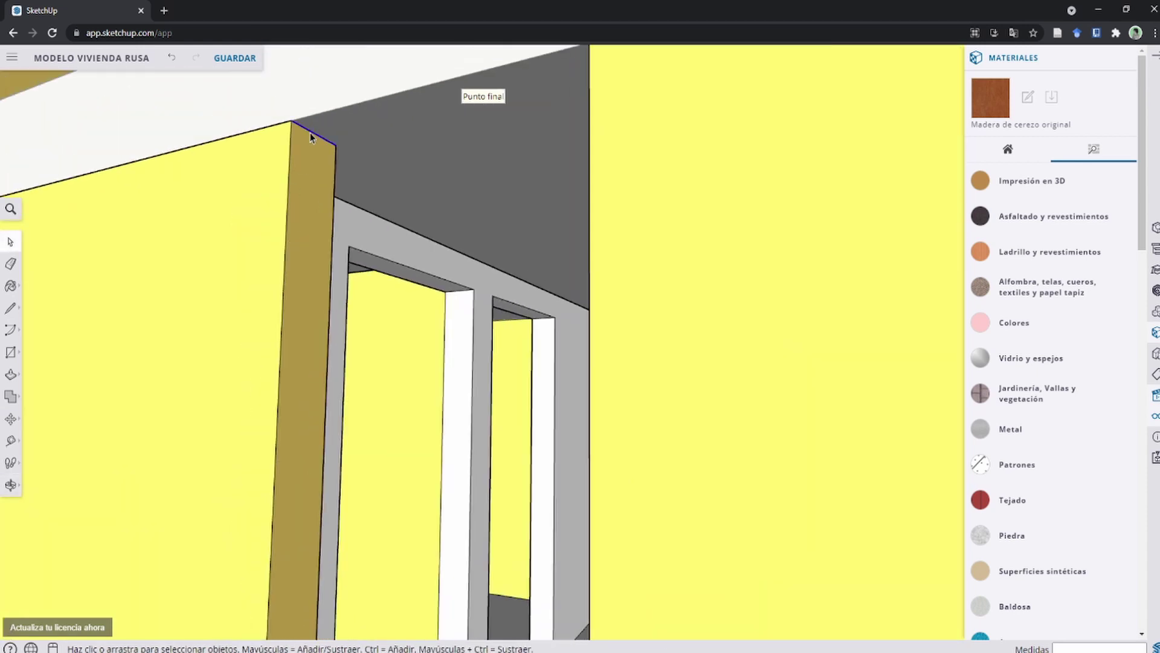
key(m)
key(ctrl)
click(325, 145)
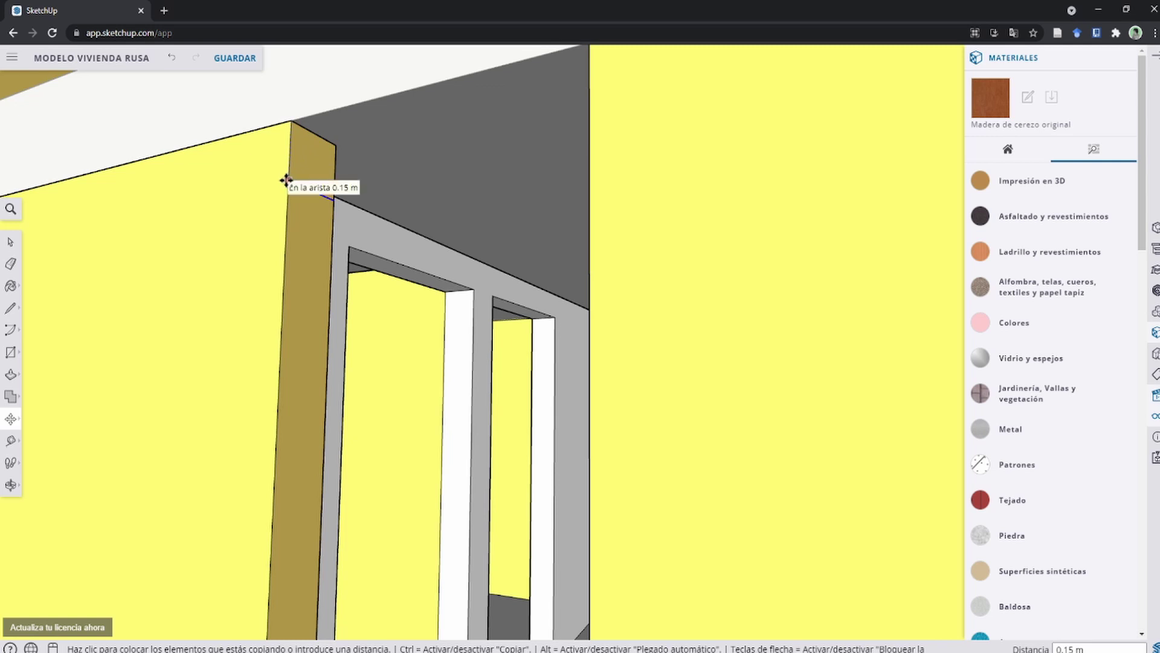
key(Return)
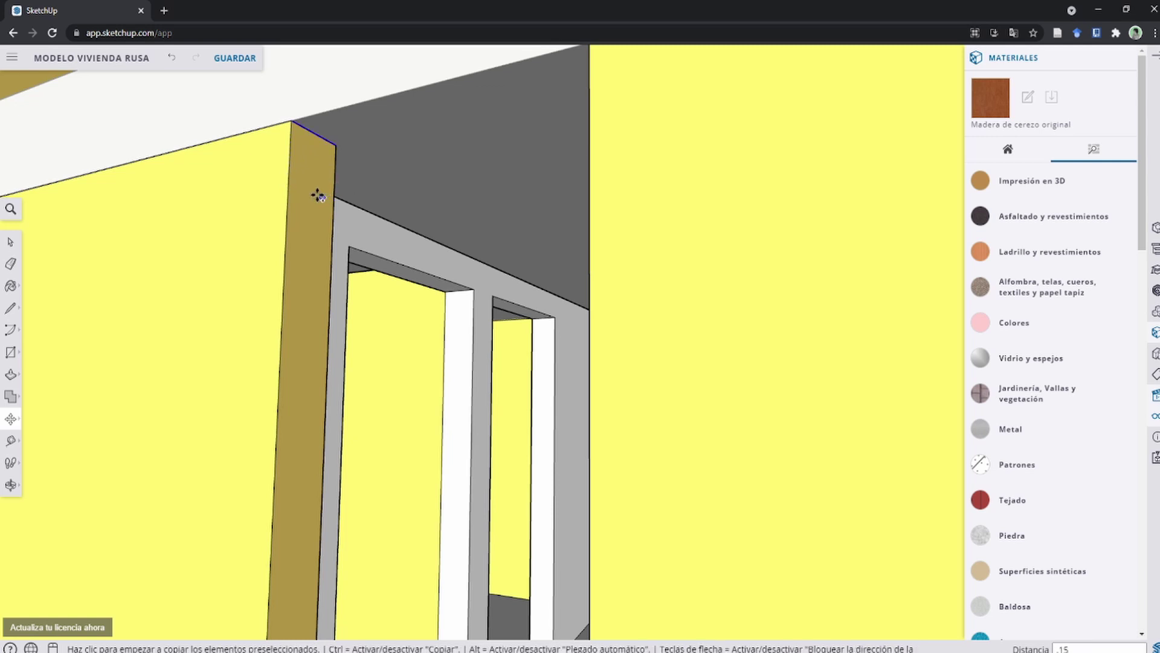
key(space)
click(303, 165)
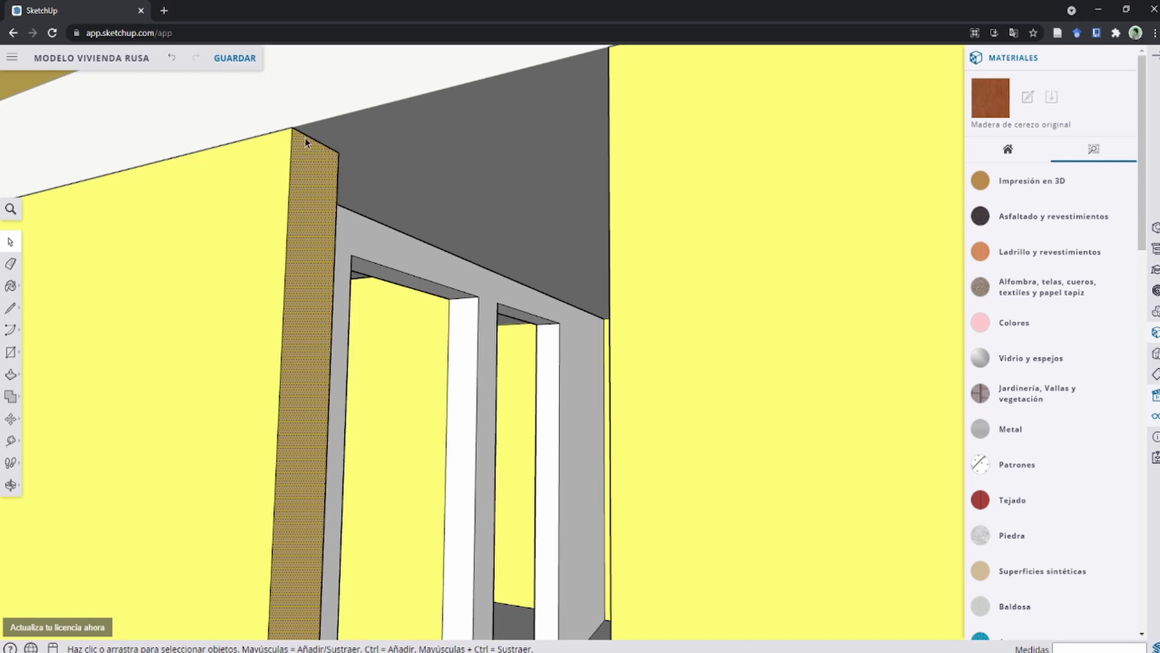
Draw a 0.15 m line at the post's top corner and split its top face.
key(l)
click(291, 128)
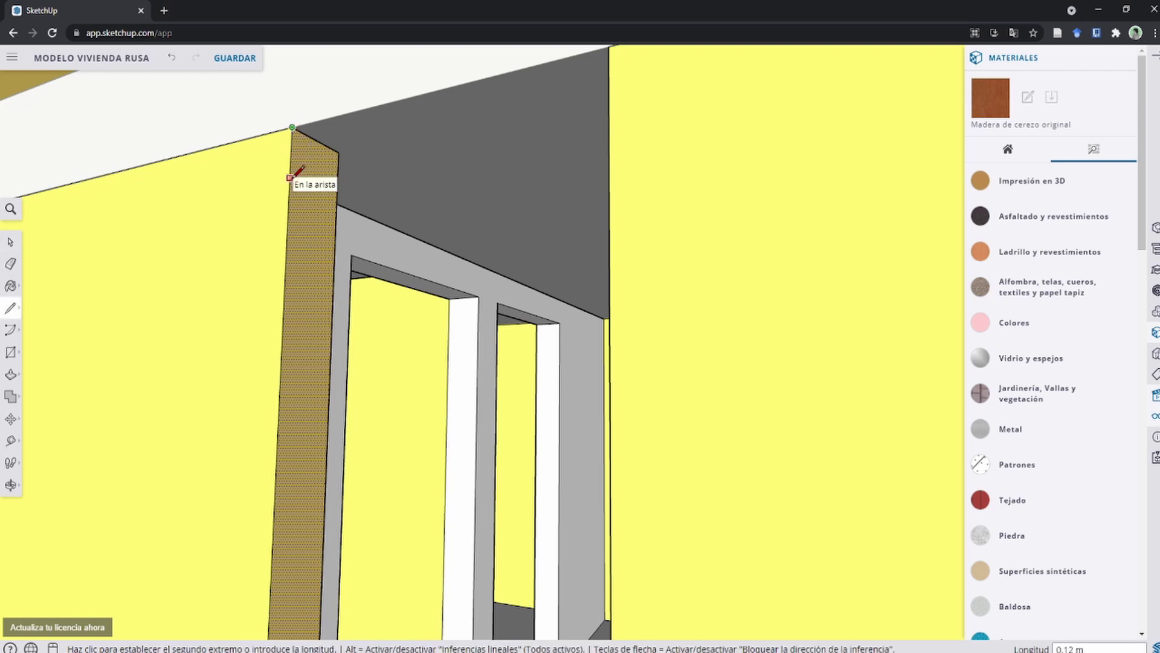
text(0.15)
key(Return)
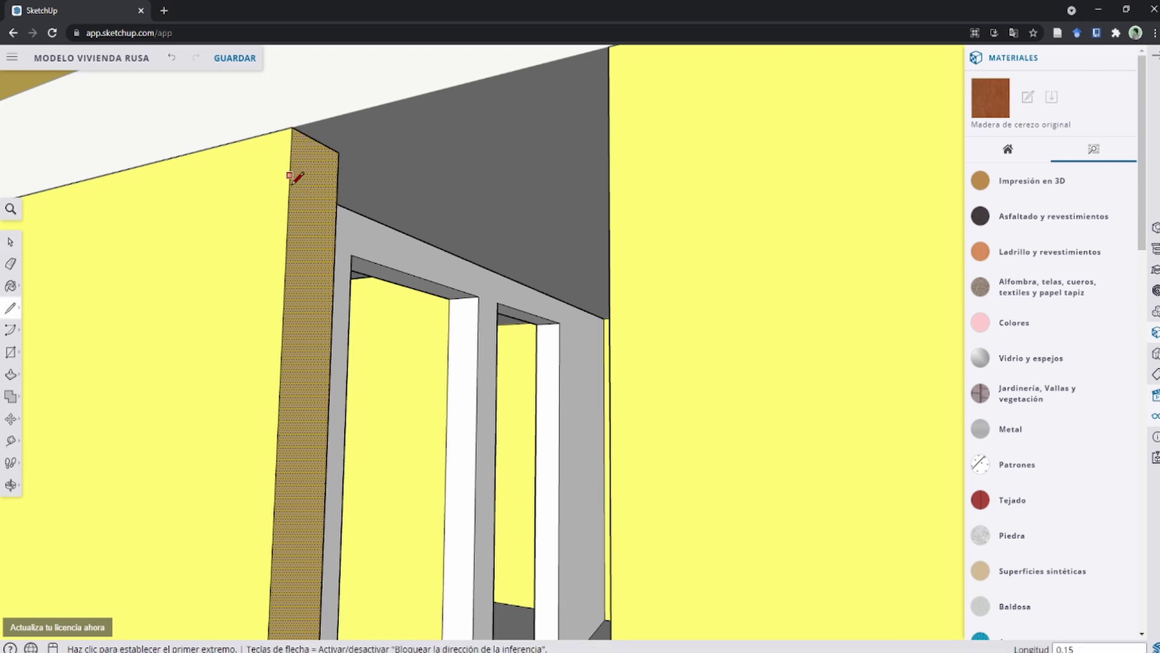
click(290, 190)
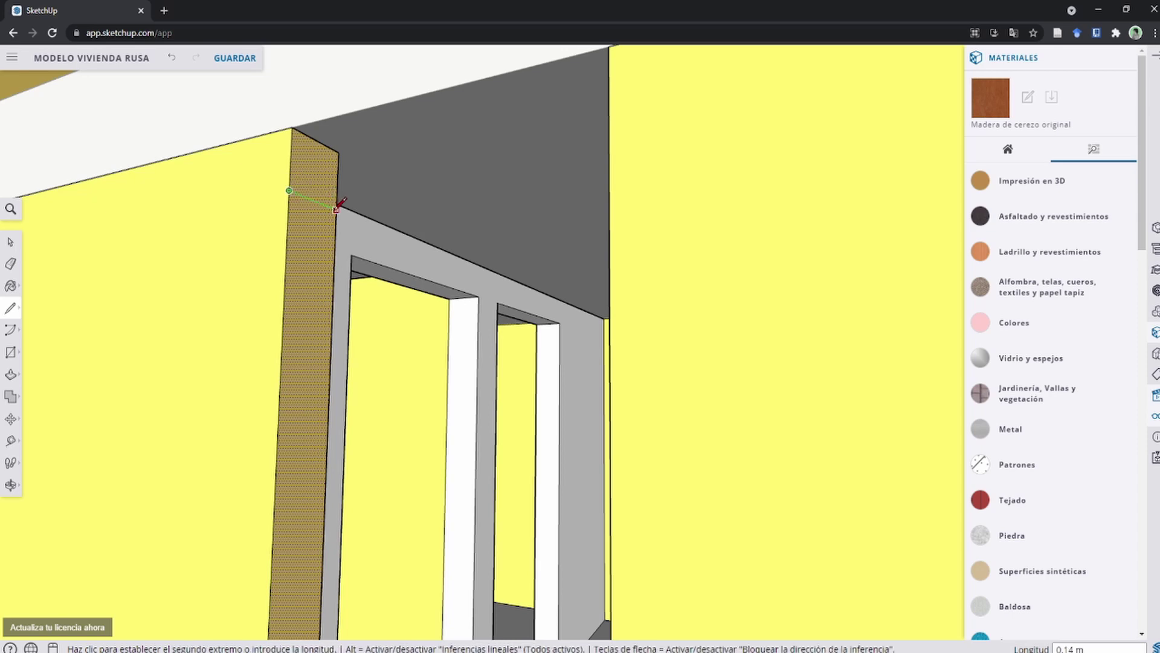
click(336, 208)
Push/Pull the post's top face 0.80 m across the opening to form the header.
key(p)
click(311, 168)
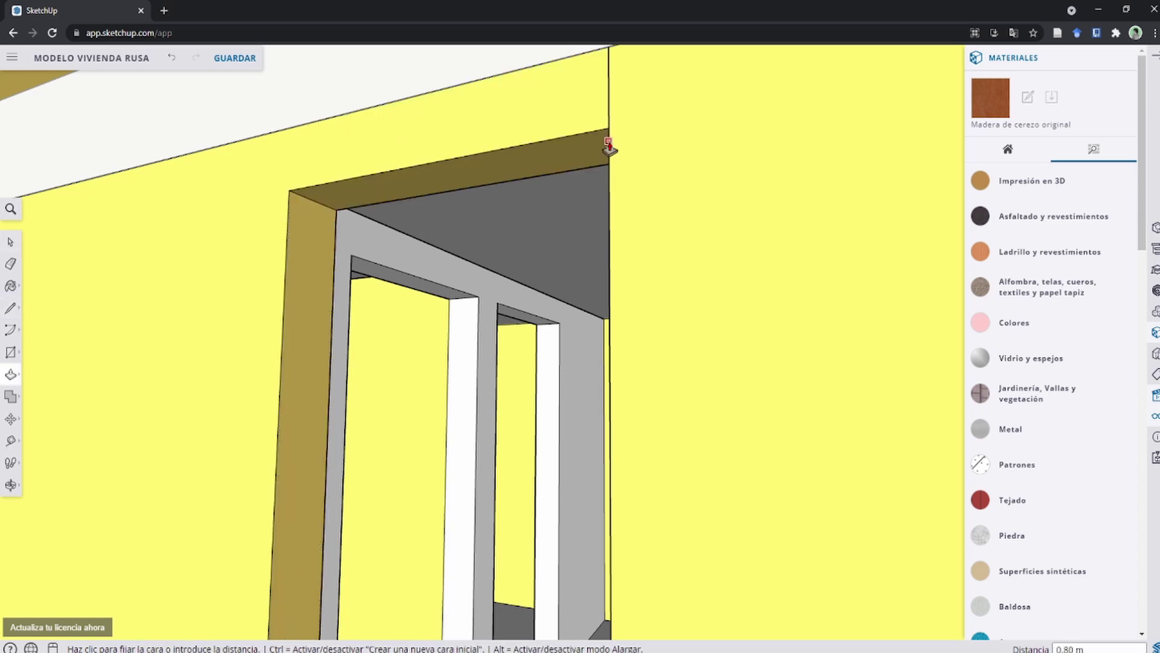
click(609, 147)
scroll(568, 123, up, 1)
key(space)
middle_drag(568, 123, 565, 406)
scroll(687, 363, up, 3)
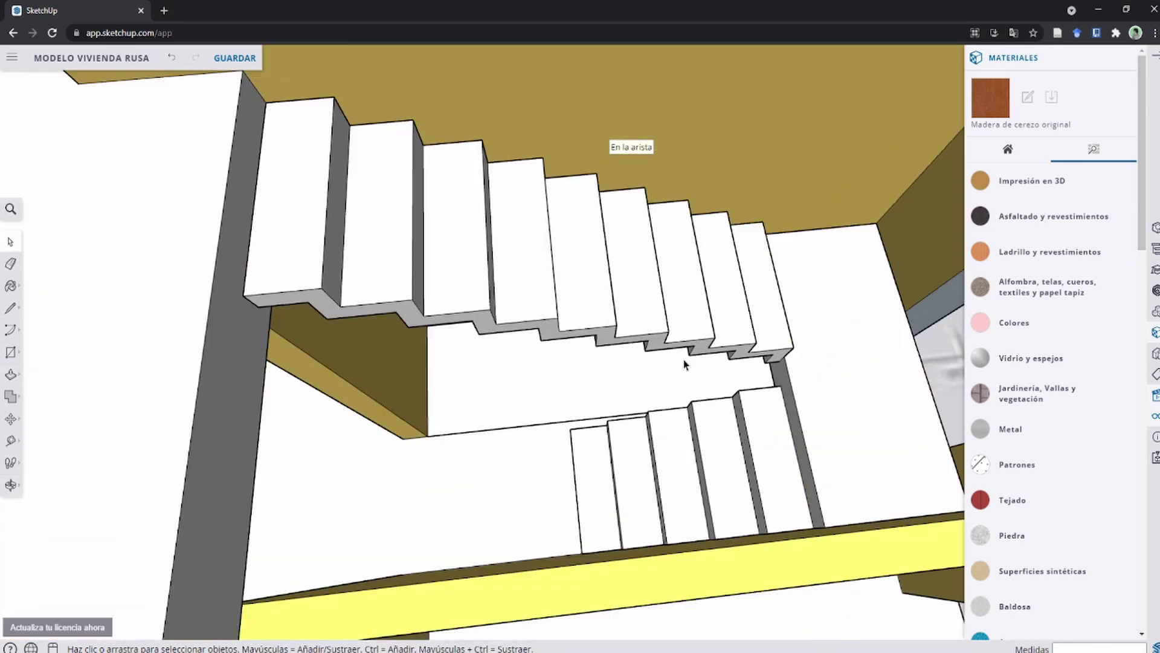
scroll(506, 471, up, 2)
scroll(506, 466, down, 2)
scroll(505, 459, down, 4)
scroll(493, 438, up, 5)
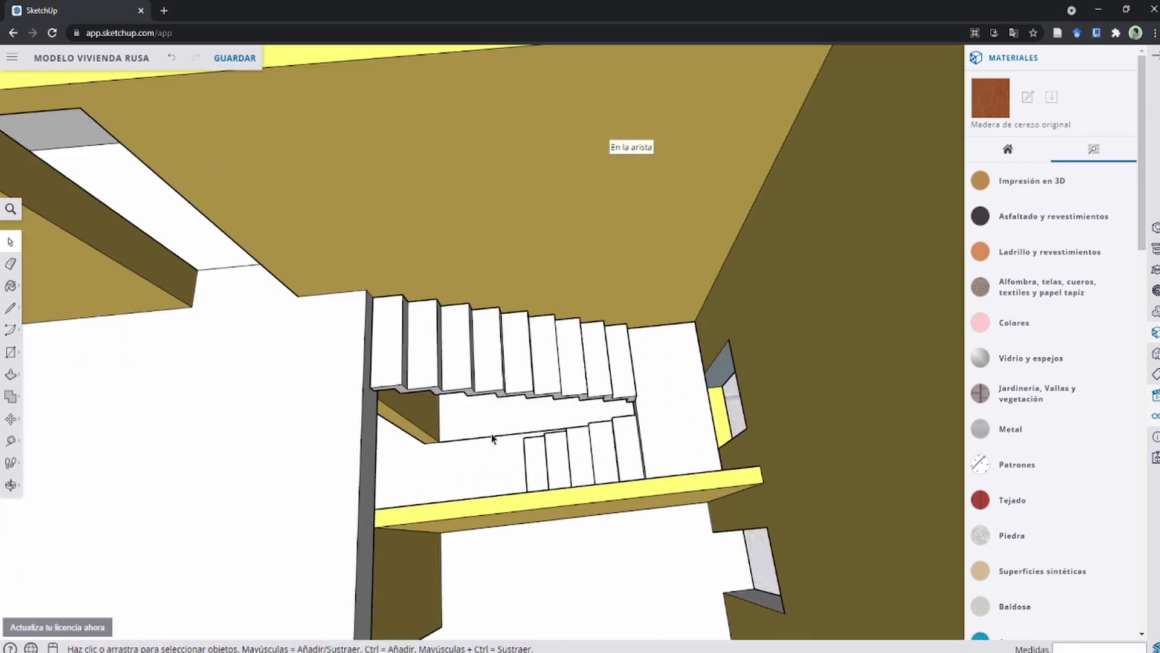
scroll(483, 440, up, 2)
scroll(480, 447, up, 3)
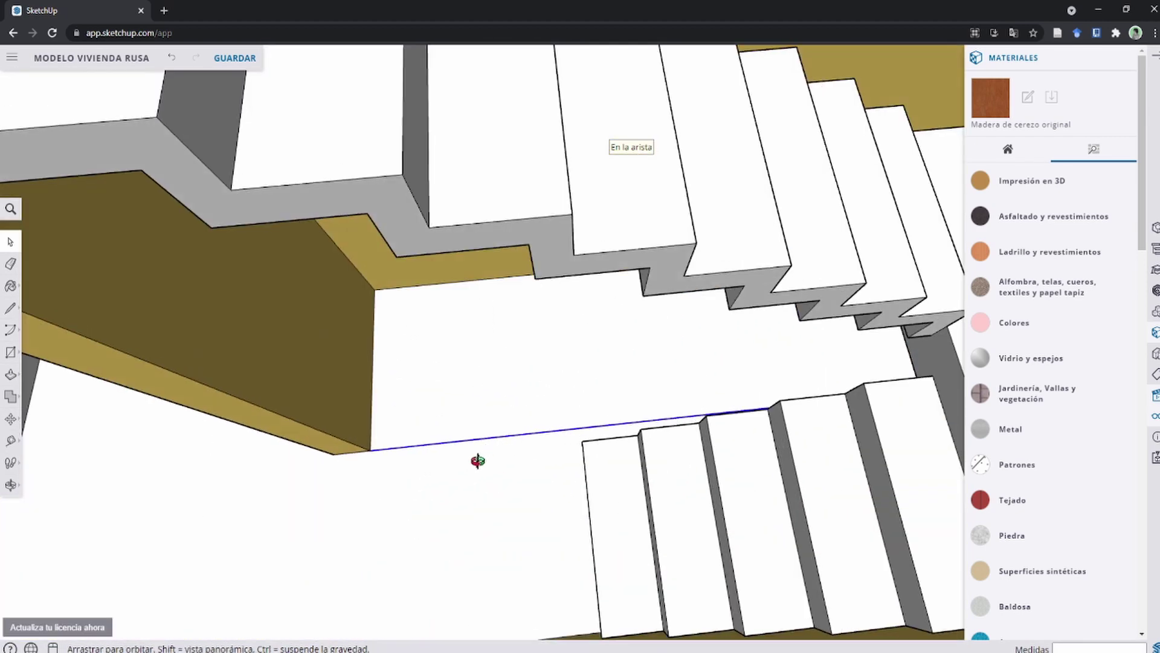
scroll(477, 459, up, 1)
scroll(473, 466, down, 5)
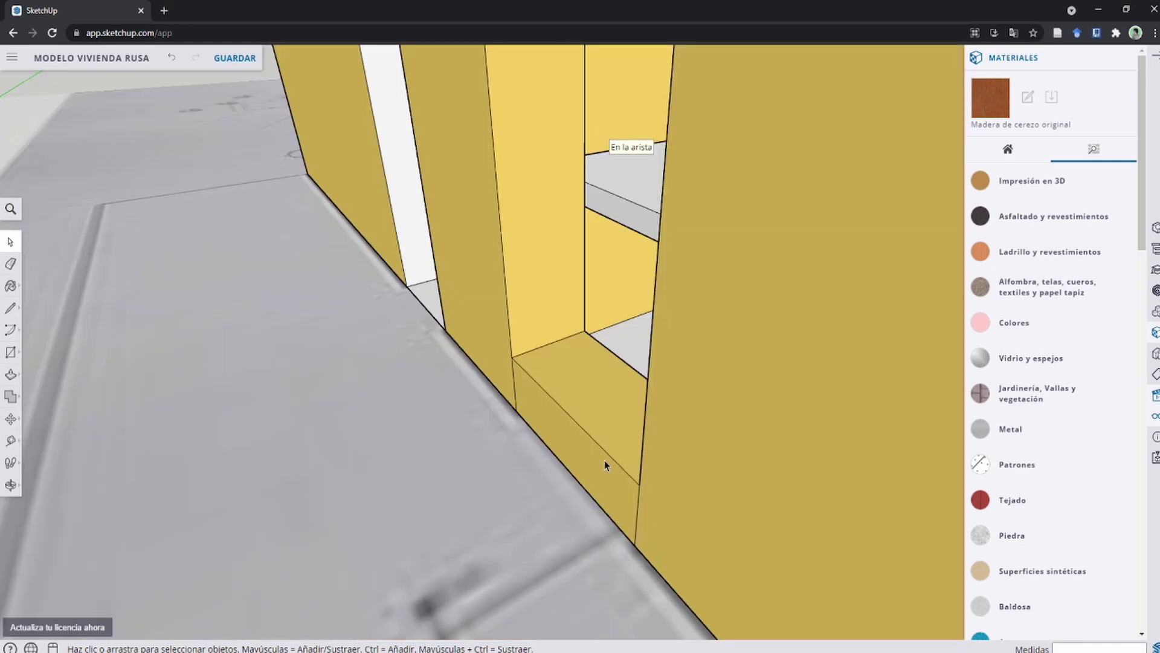
scroll(604, 461, down, 2)
scroll(552, 441, up, 3)
scroll(546, 465, up, 1)
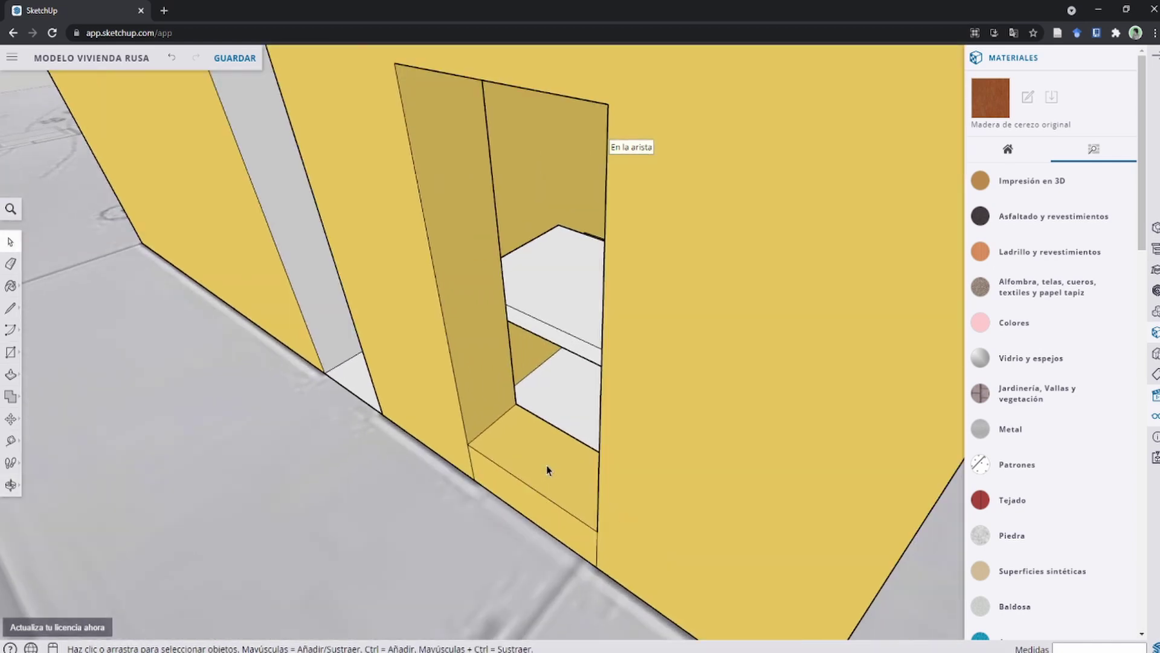
click(545, 457)
middle_drag(545, 456, 579, 464)
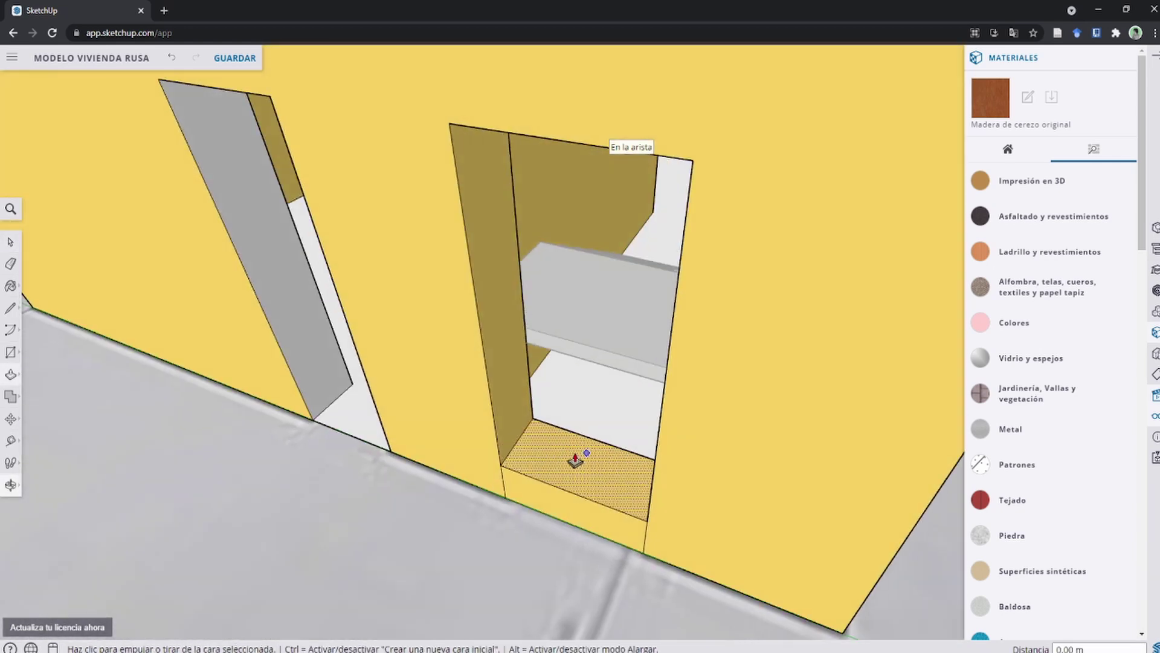
click(573, 451)
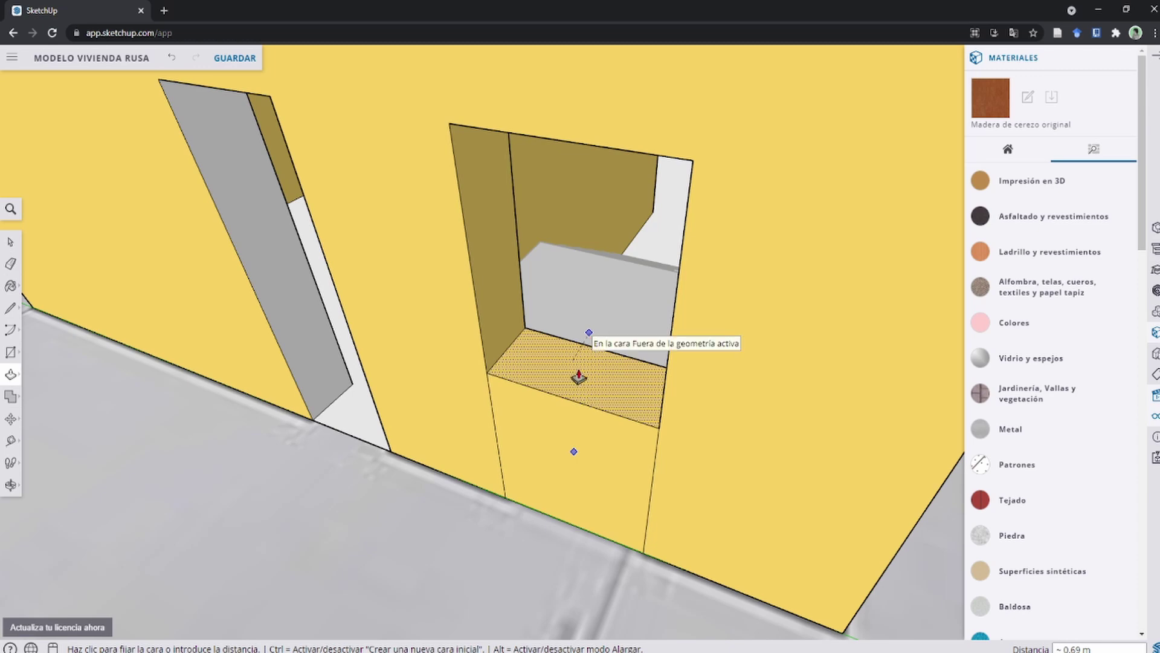
key(space)
scroll(579, 423, down, 5)
scroll(552, 409, up, 4)
scroll(526, 422, up, 2)
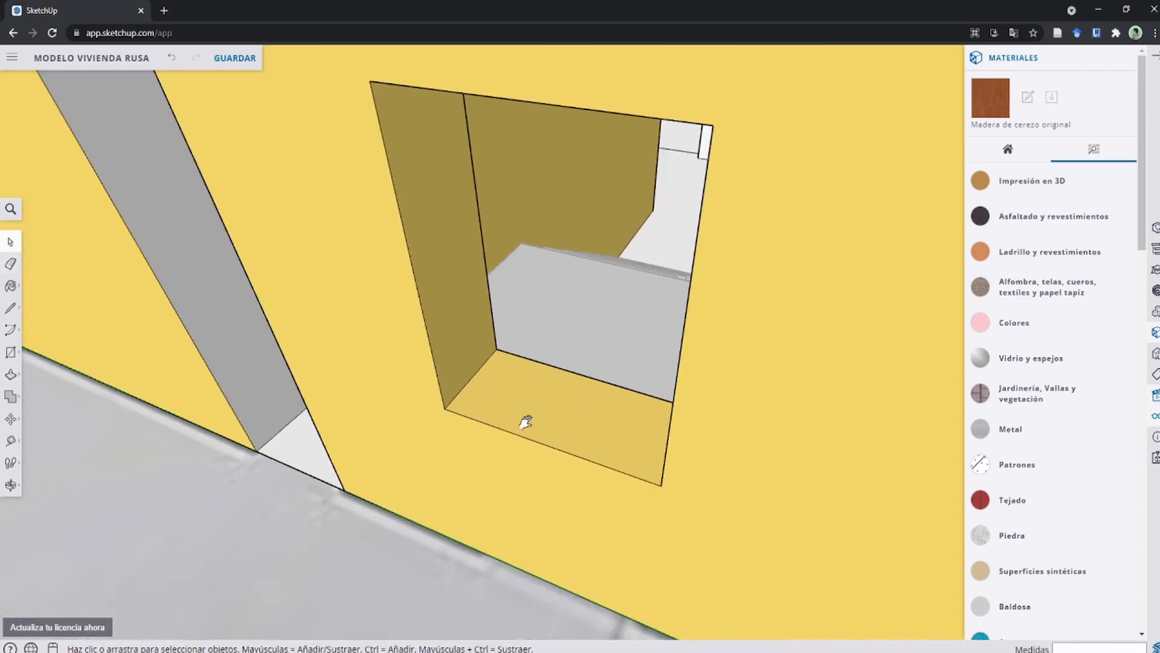
scroll(525, 422, down, 2)
scroll(492, 427, down, 3)
scroll(477, 234, down, 3)
key(p)
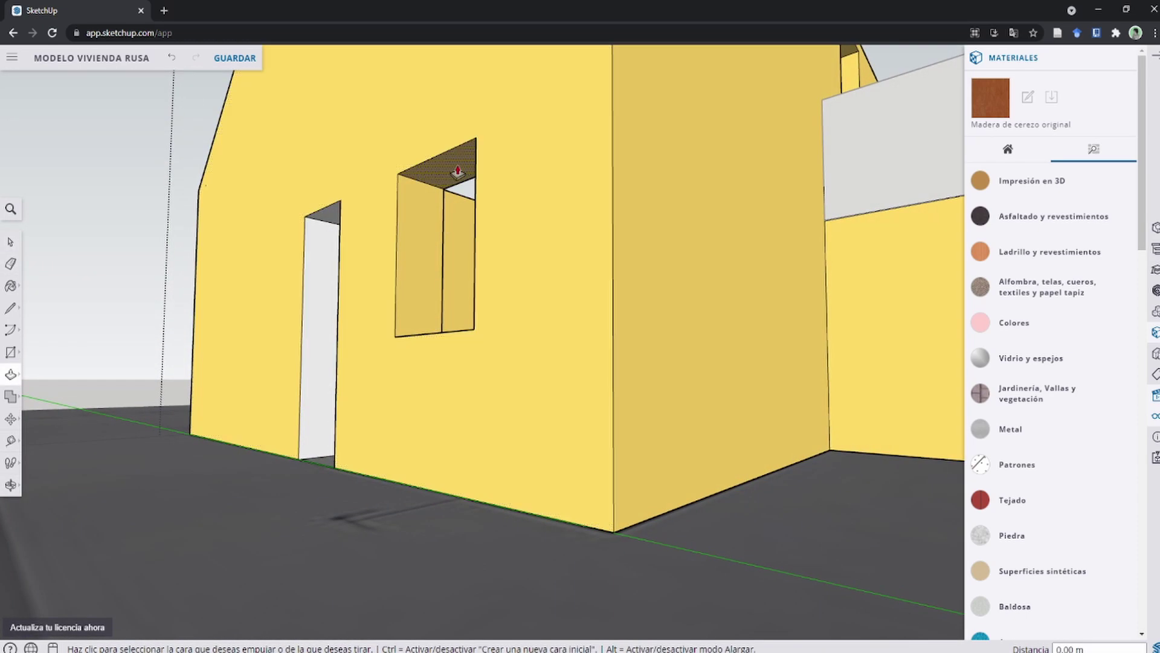
key(space)
scroll(539, 336, down, 5)
middle_drag(539, 336, 475, 324)
scroll(447, 363, up, 6)
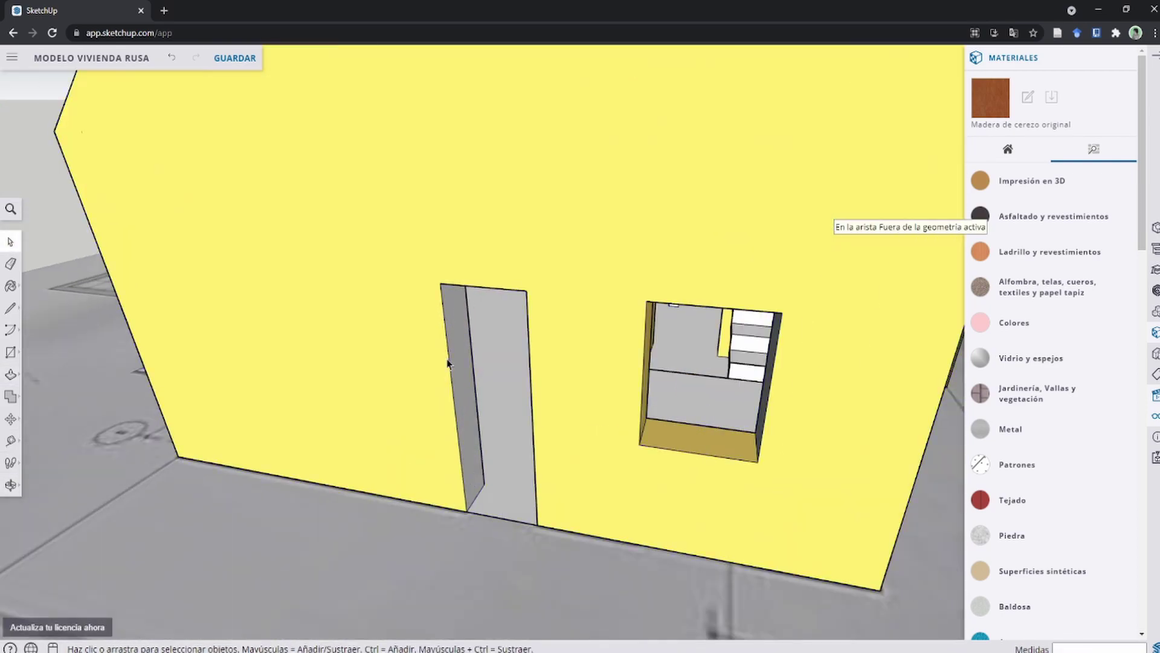
scroll(447, 362, up, 3)
scroll(466, 375, down, 3)
scroll(458, 370, down, 5)
middle_drag(459, 370, 591, 354)
scroll(692, 437, up, 8)
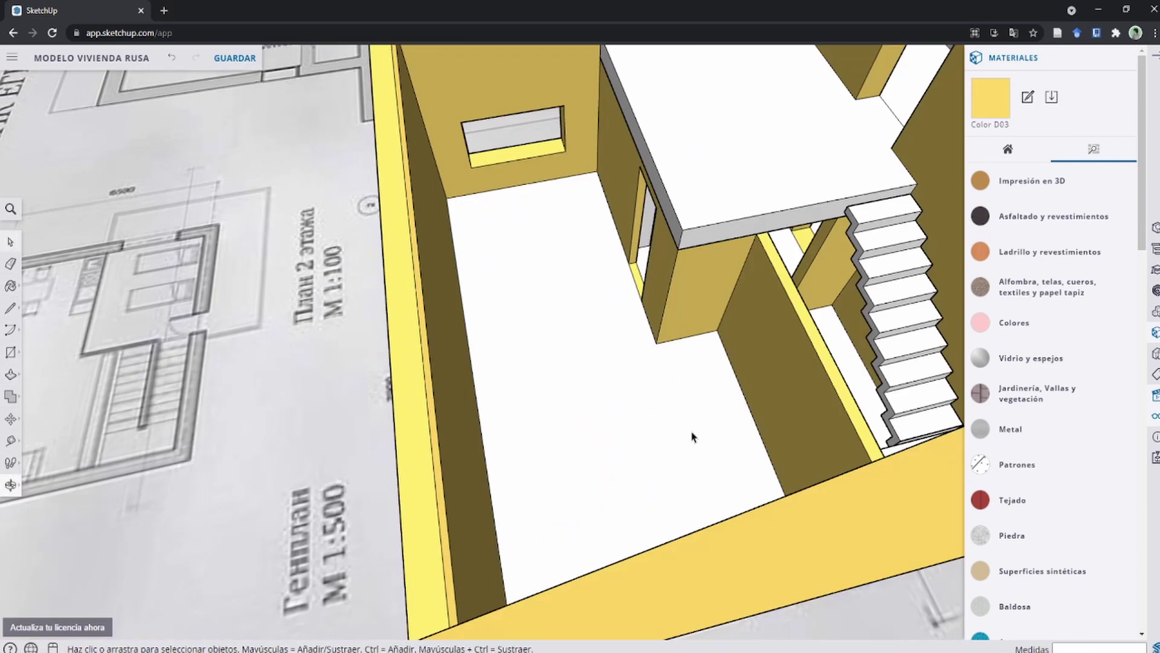
scroll(692, 436, down, 6)
Run 'Mostrar todo' from the command search to unhide all geometry.
middle_drag(692, 437, 562, 353)
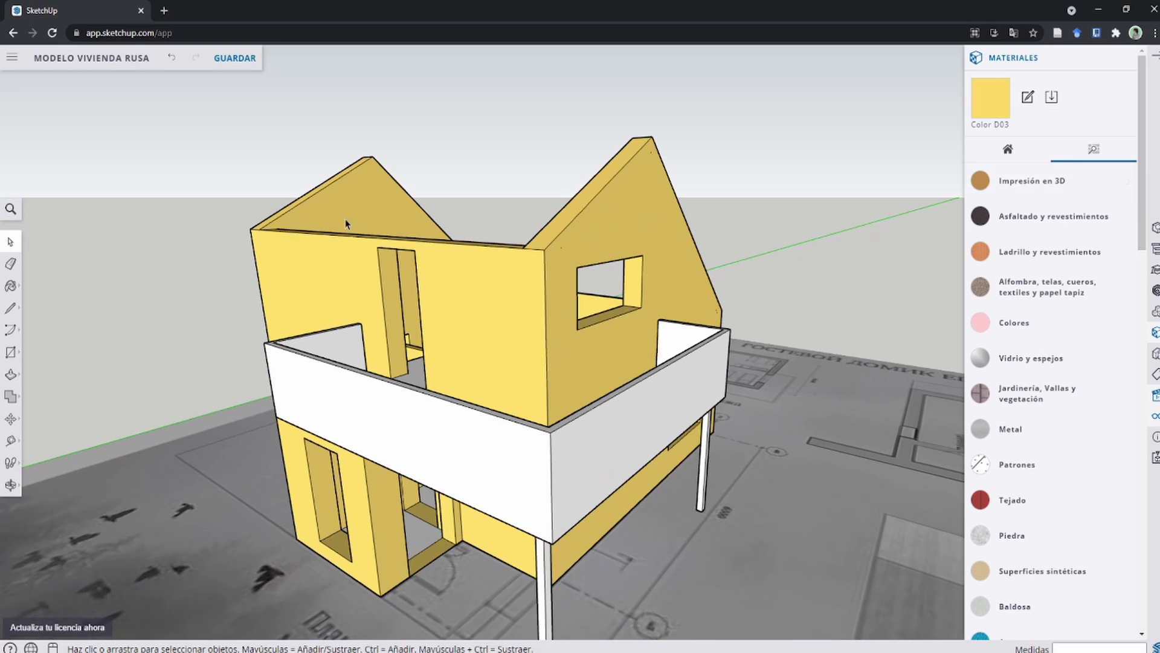
click(11, 210)
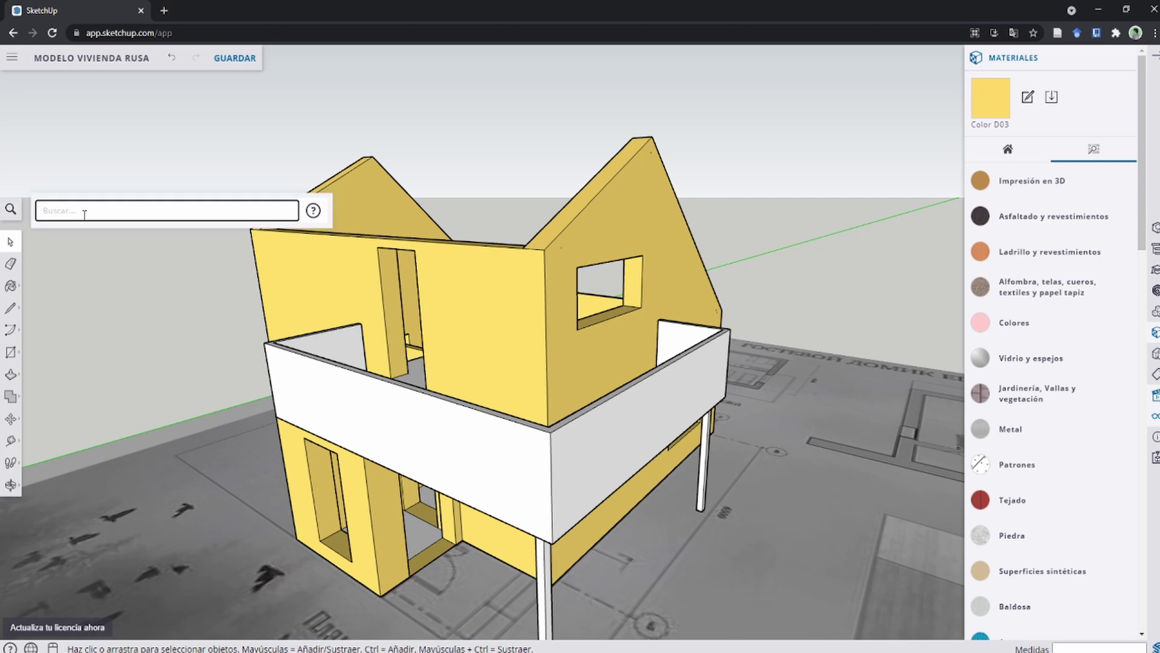
text(mostrar)
click(67, 290)
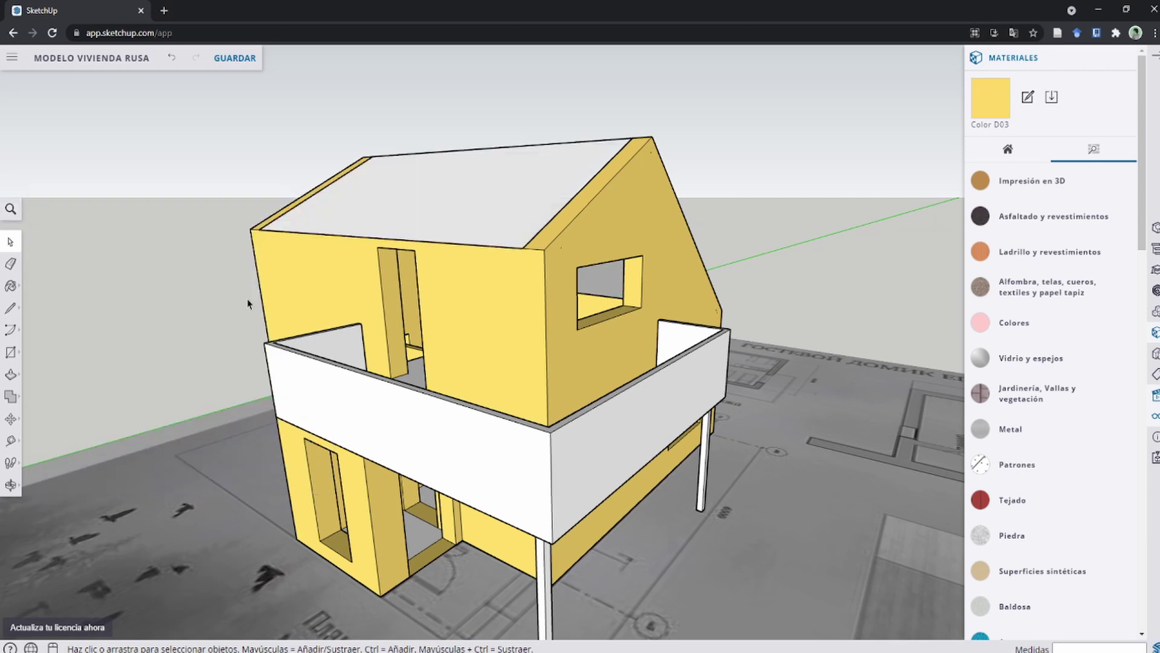
Orbit around the house to check the restored roof over the upper floor.
mouse_move(716, 221)
middle_down()
mouse_move(603, 337)
mouse_move(653, 391)
middle_up()
scroll(653, 391, up, 5)
scroll(536, 363, up, 3)
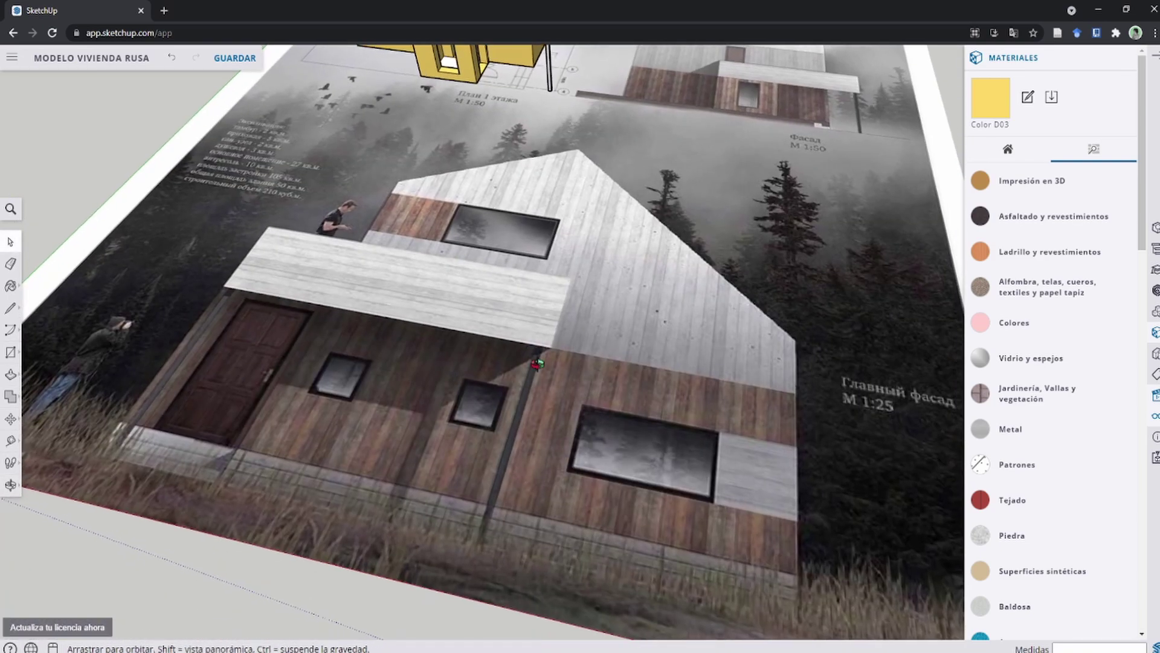
middle_drag(537, 362, 542, 427)
scroll(565, 351, down, 3)
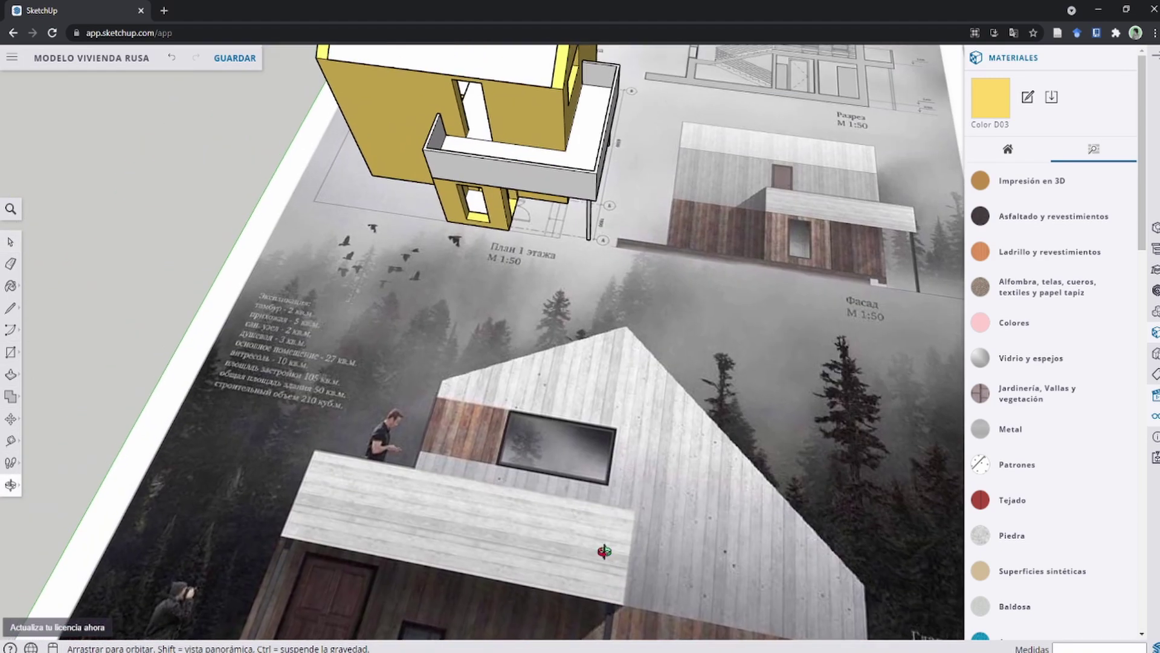
middle_drag(565, 350, 550, 273)
shift+middle_drag(741, 148, 602, 242)
scroll(542, 299, up, 3)
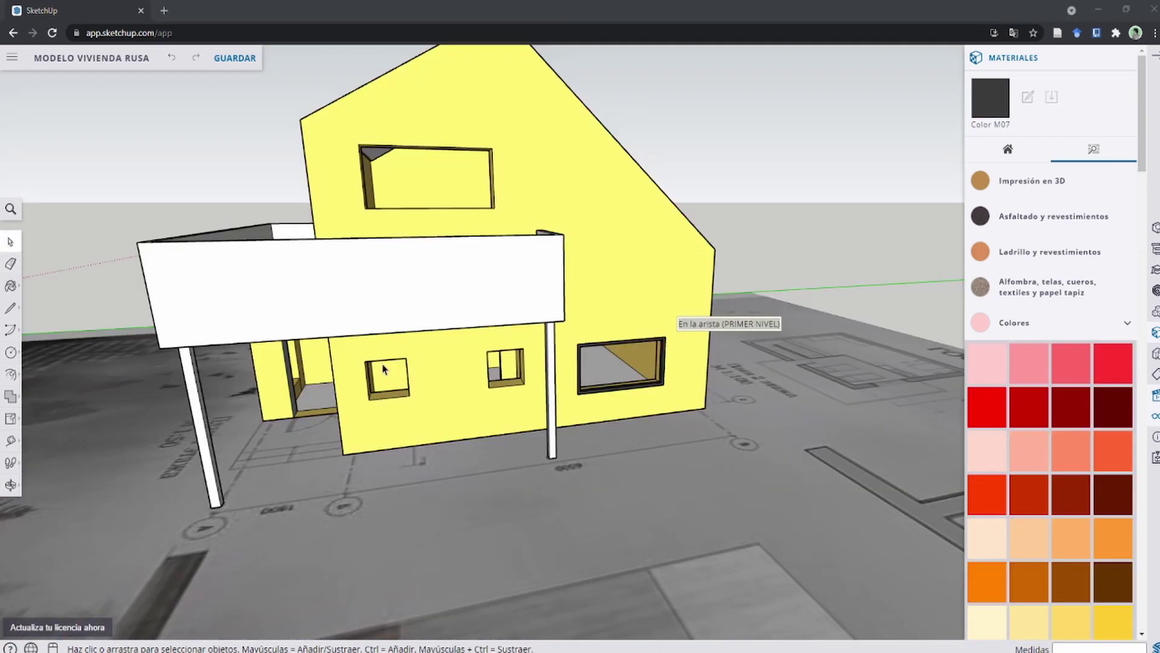
middle_drag(384, 369, 423, 290)
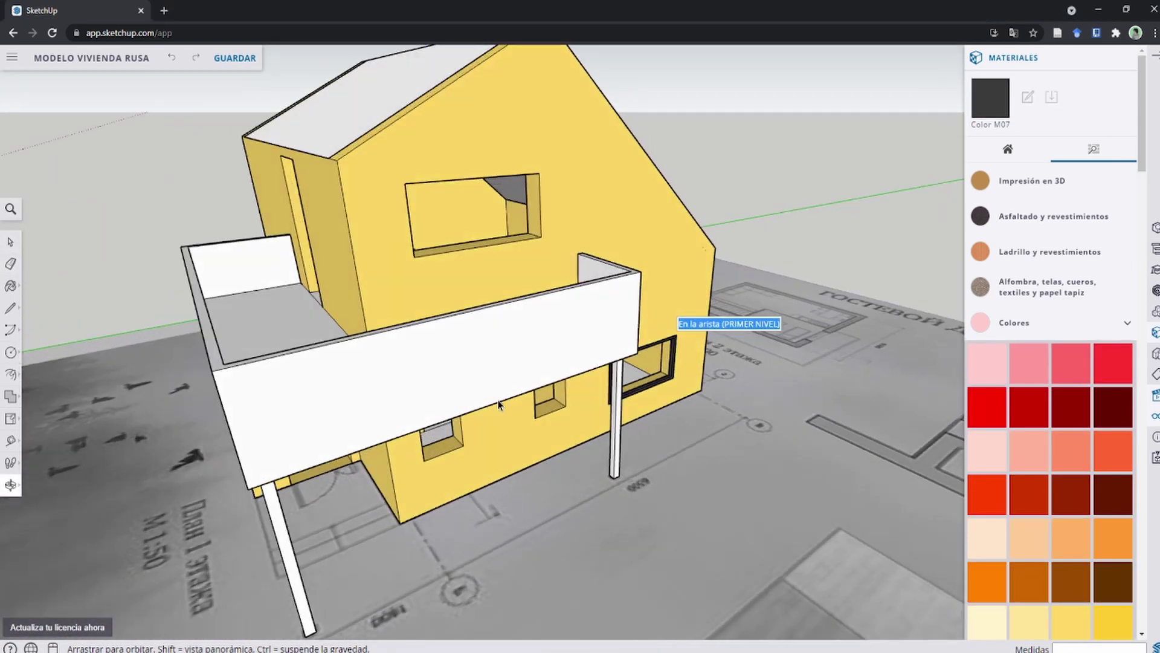
scroll(423, 290, down, 3)
scroll(444, 257, up, 2)
scroll(445, 257, up, 2)
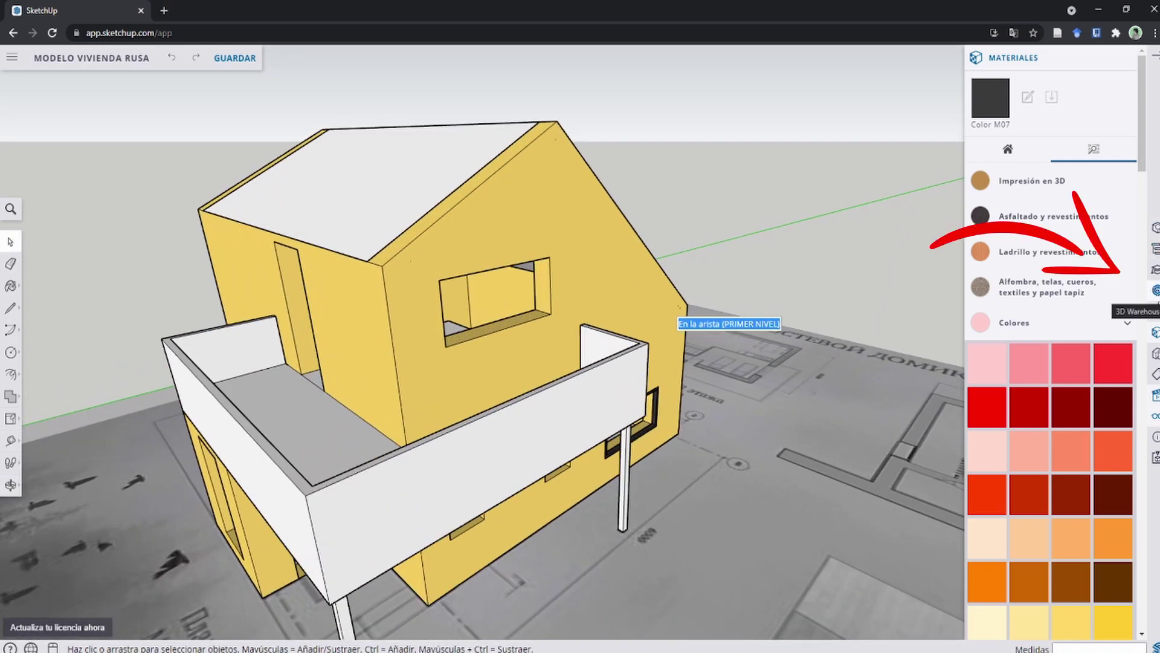
Open 3D Warehouse and search for 'Windows Low Poly' models.
click(1155, 291)
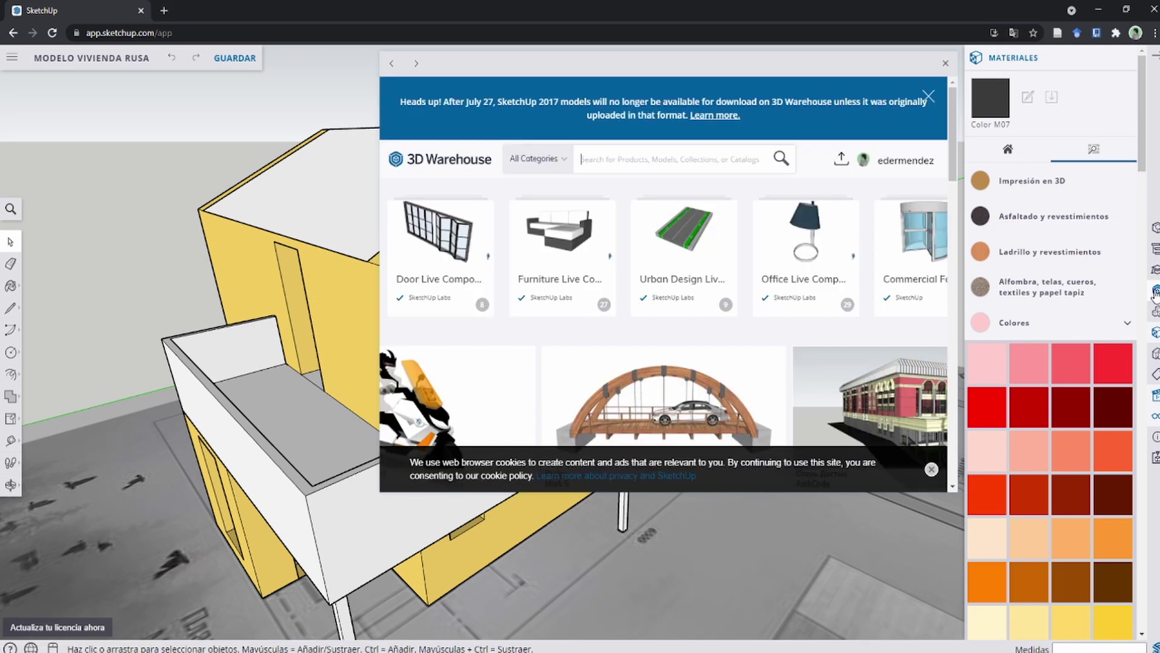
drag(770, 55, 485, 55)
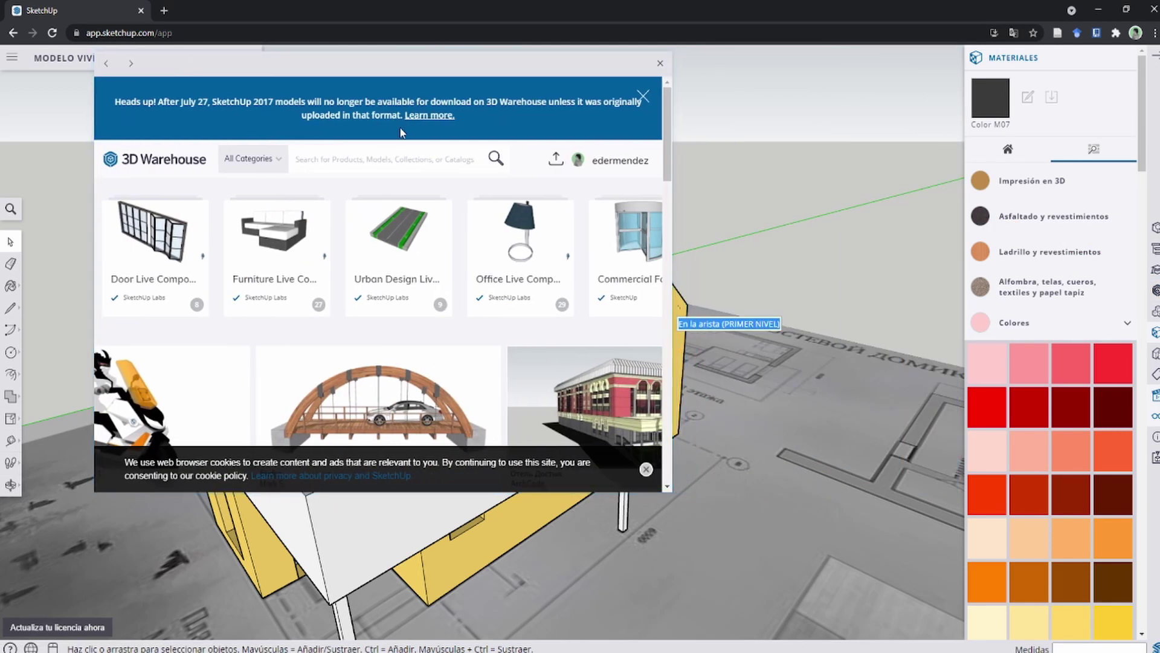
text(Windows Low Poly)
click(390, 146)
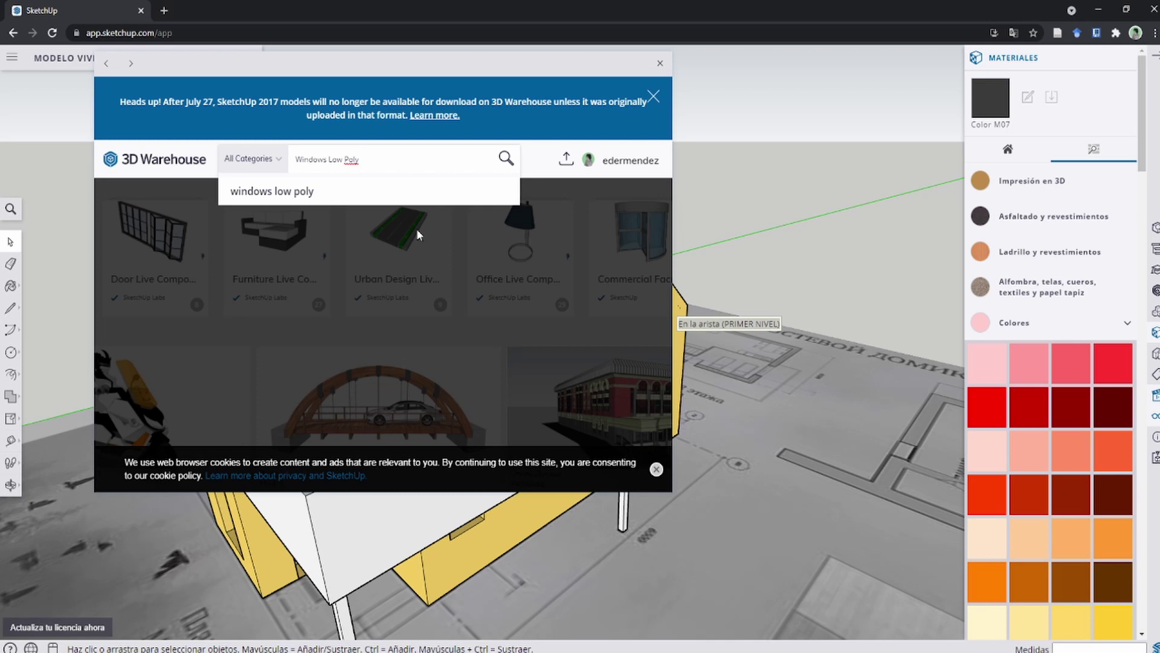
click(507, 160)
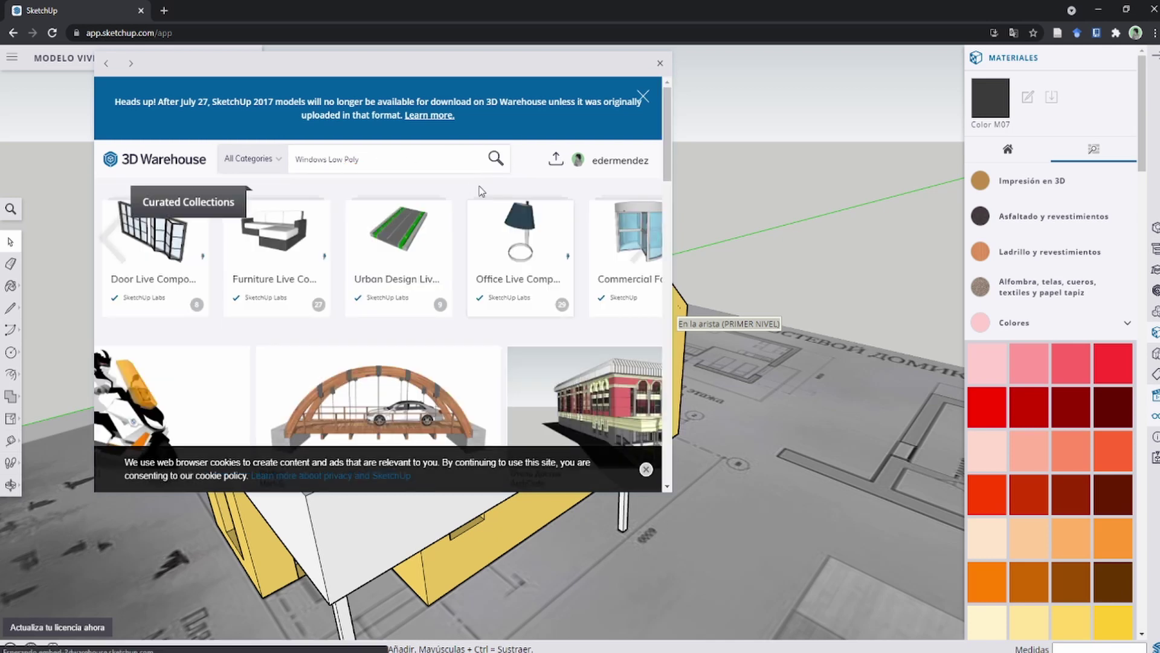
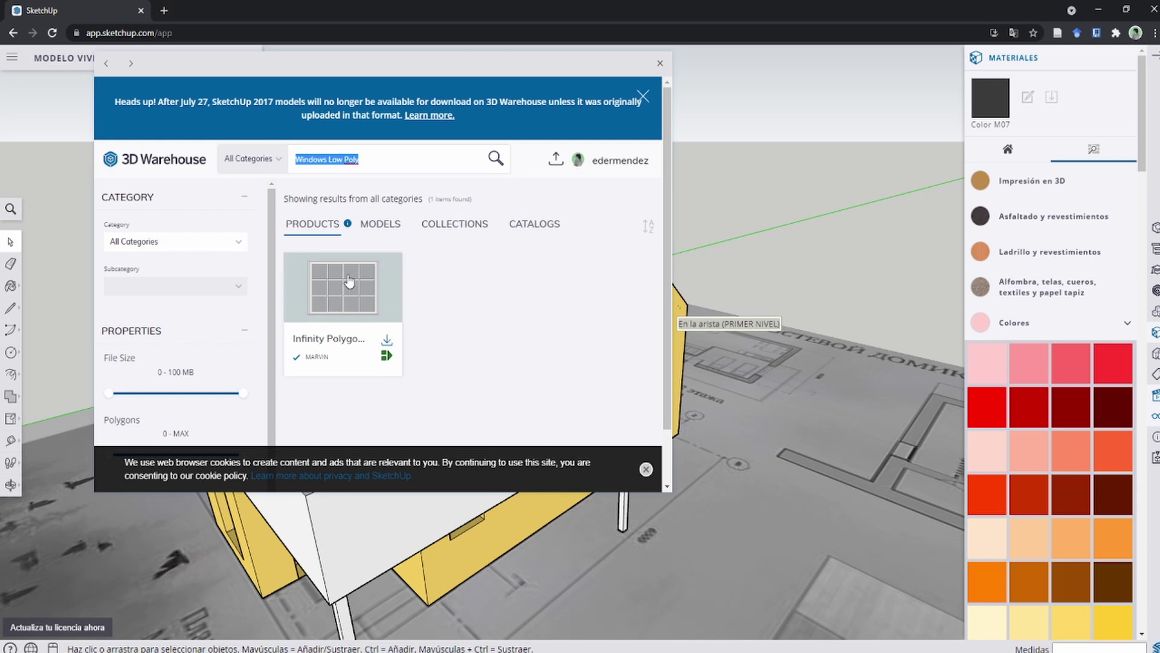
Open the Windows Low Poly collection in 3D Warehouse's Collections results.
click(447, 232)
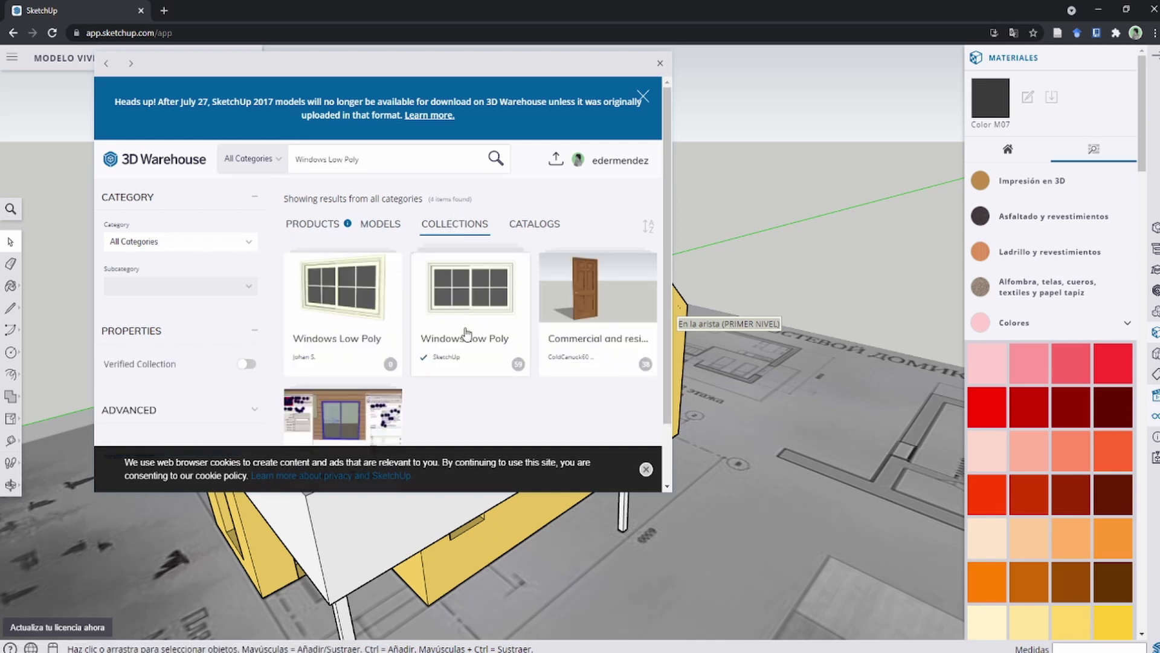
click(437, 326)
scroll(531, 360, down, 5)
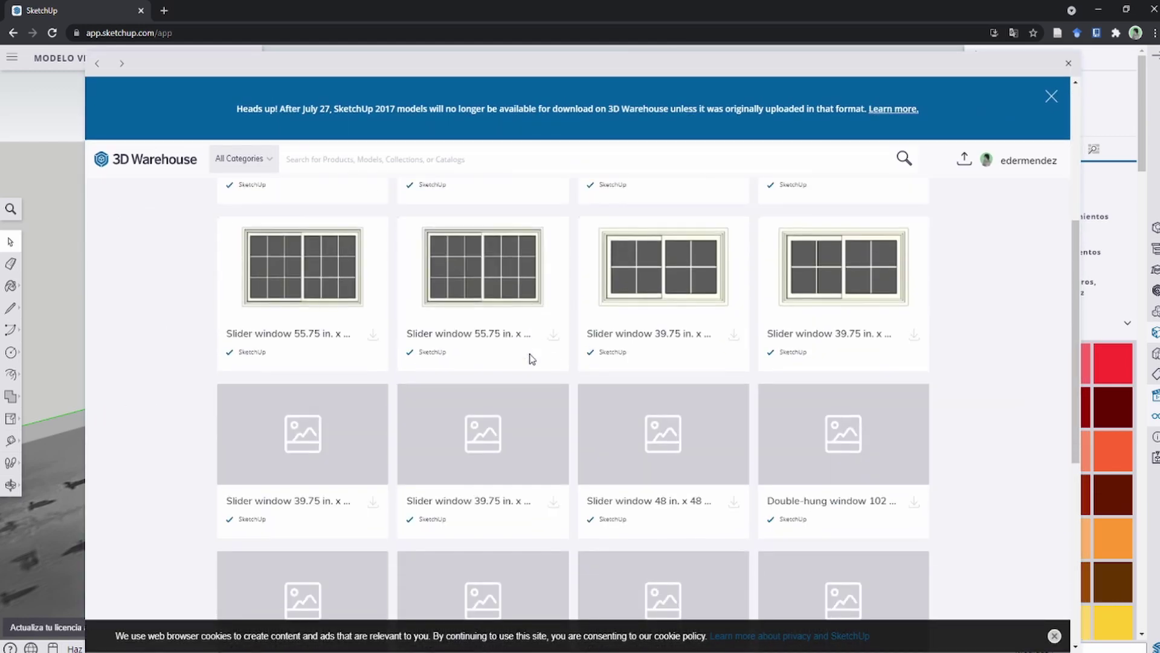
scroll(522, 332, down, 3)
scroll(518, 308, up, 3)
scroll(423, 302, up, 5)
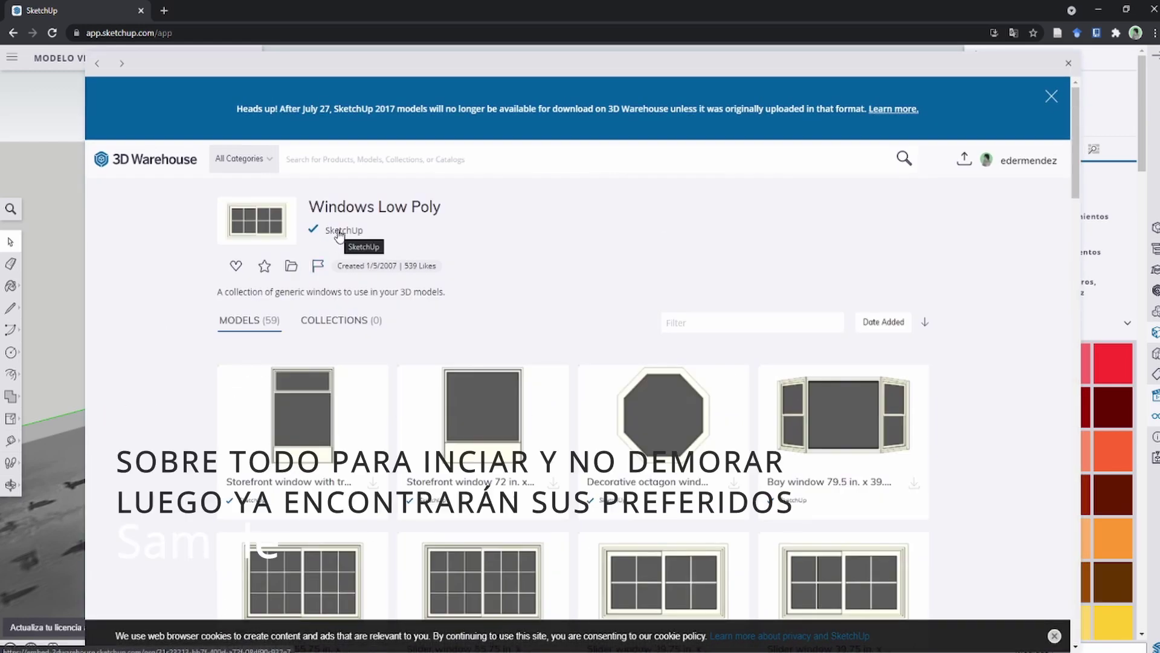
Find the three-pane wood casement window in the collection and download it.
scroll(679, 337, down, 2)
scroll(679, 336, down, 5)
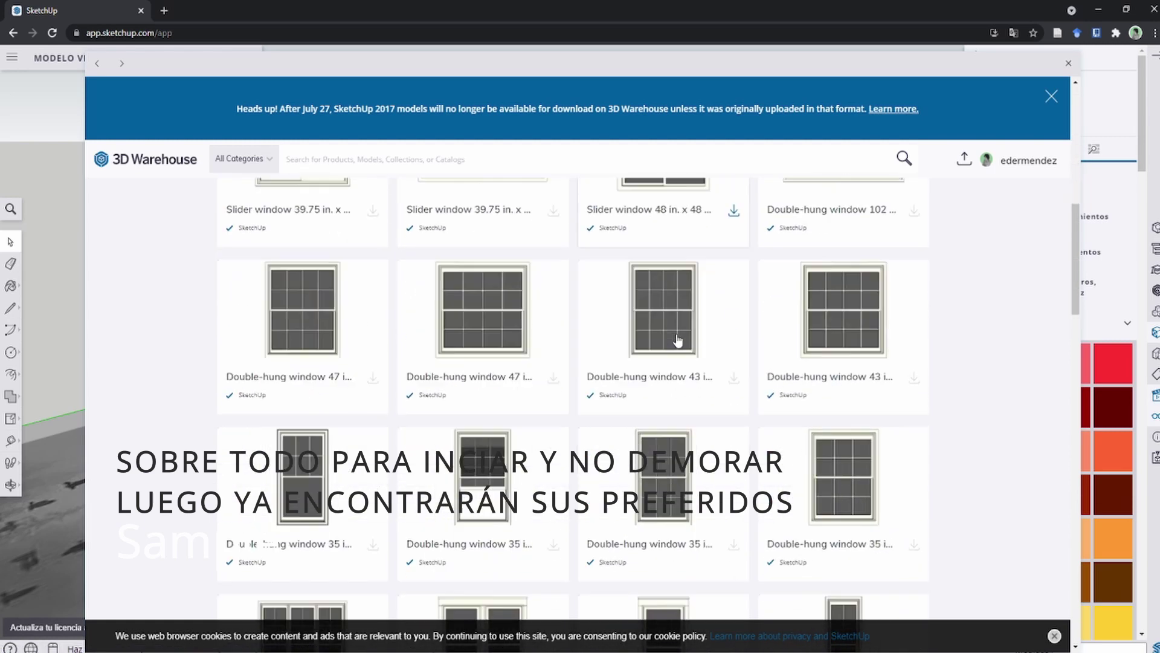
scroll(678, 336, down, 5)
scroll(716, 337, down, 3)
scroll(725, 350, down, 5)
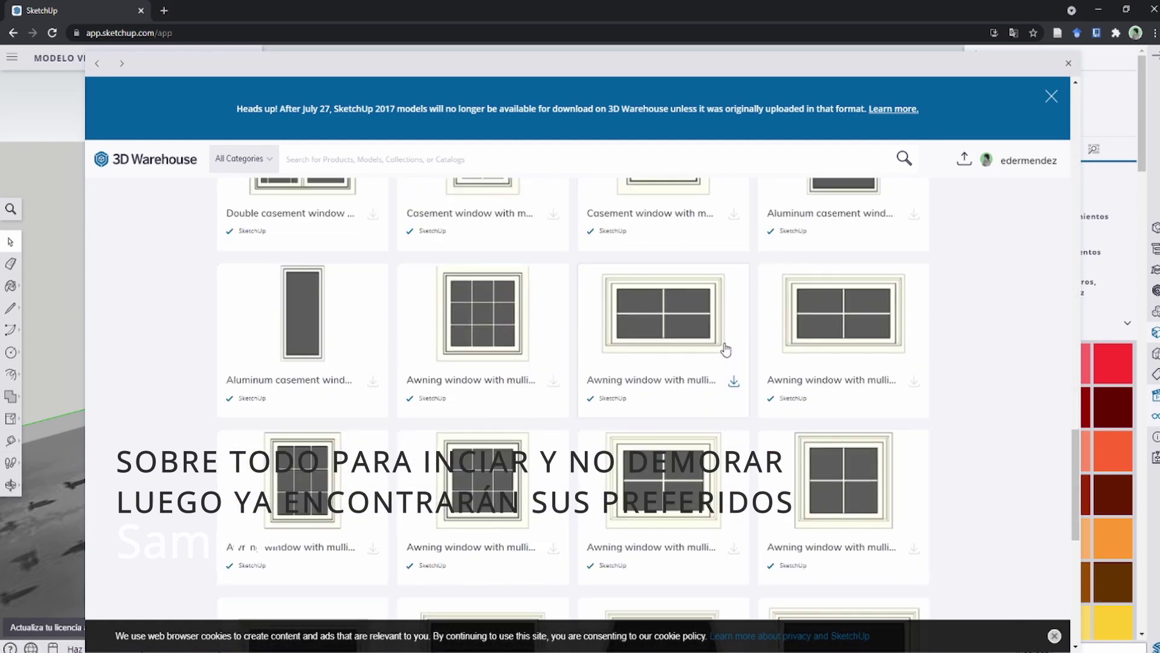
scroll(723, 346, down, 2)
scroll(389, 387, down, 2)
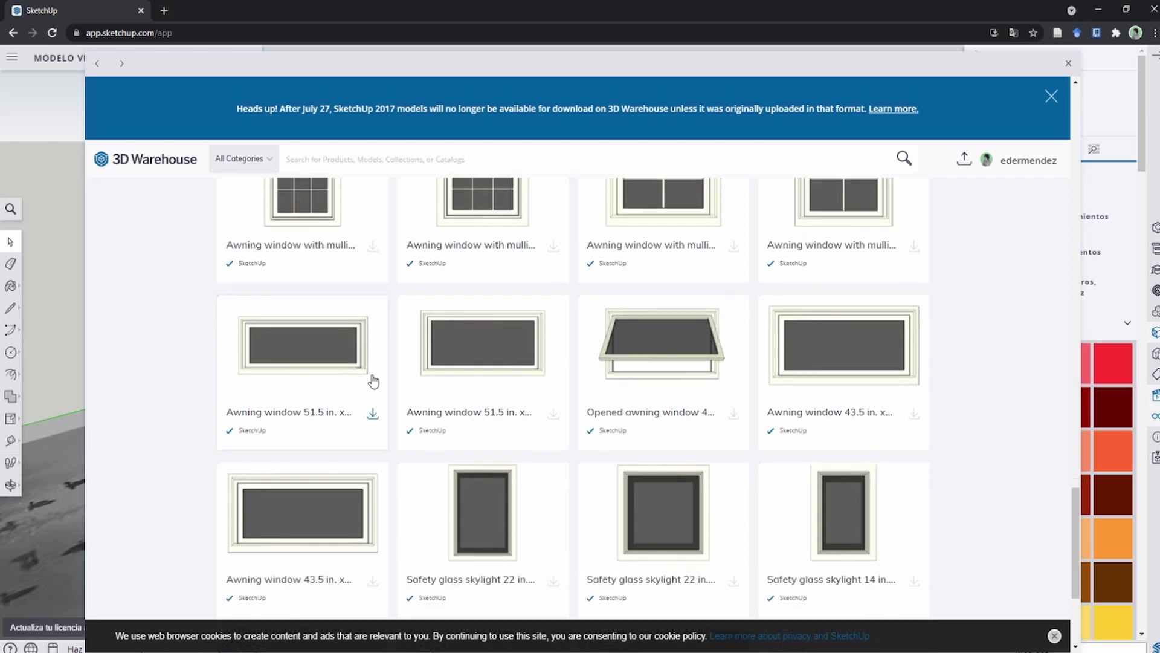
scroll(370, 380, down, 5)
scroll(639, 303, down, 5)
scroll(639, 303, down, 5)
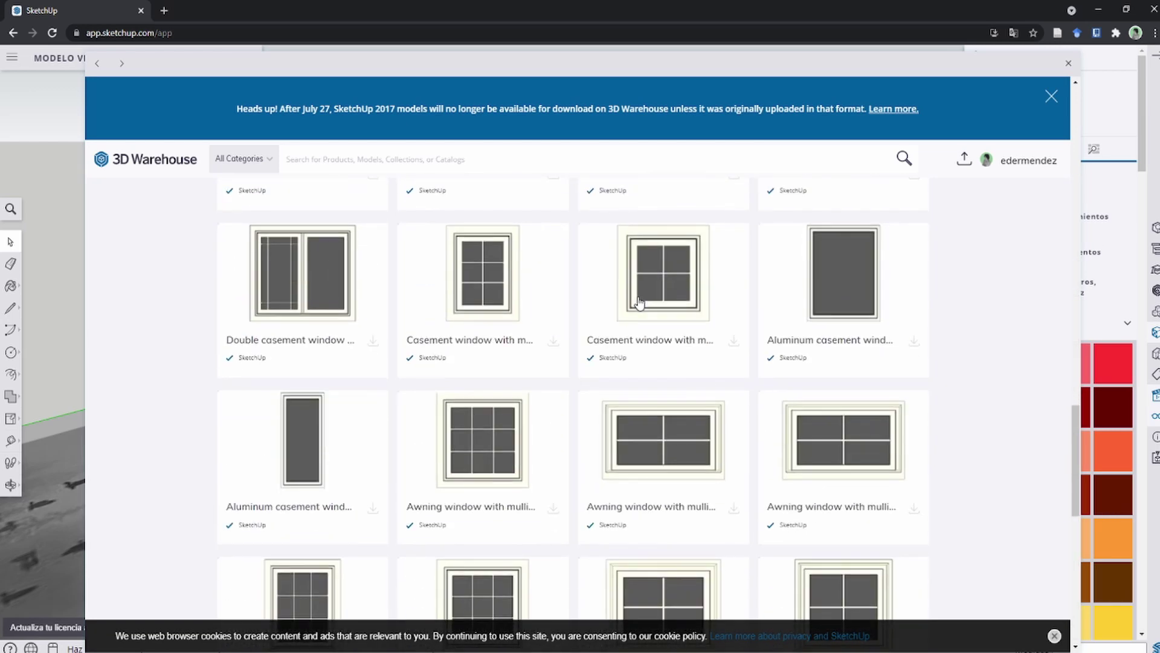
scroll(639, 303, down, 5)
scroll(407, 380, up, 10)
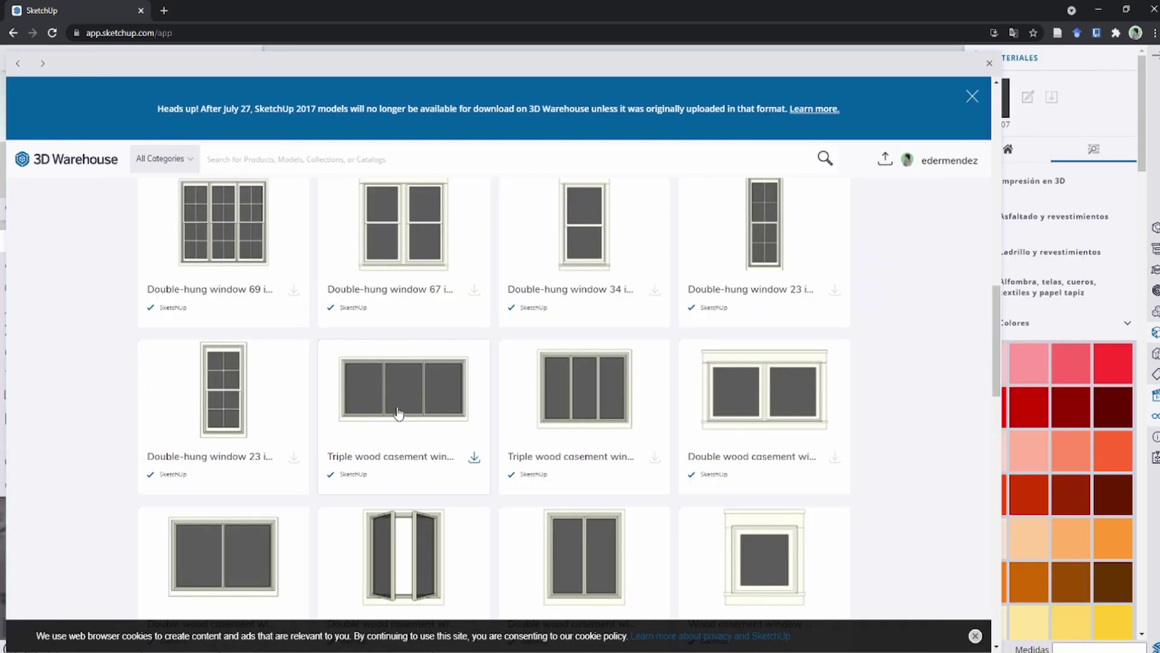
click(474, 459)
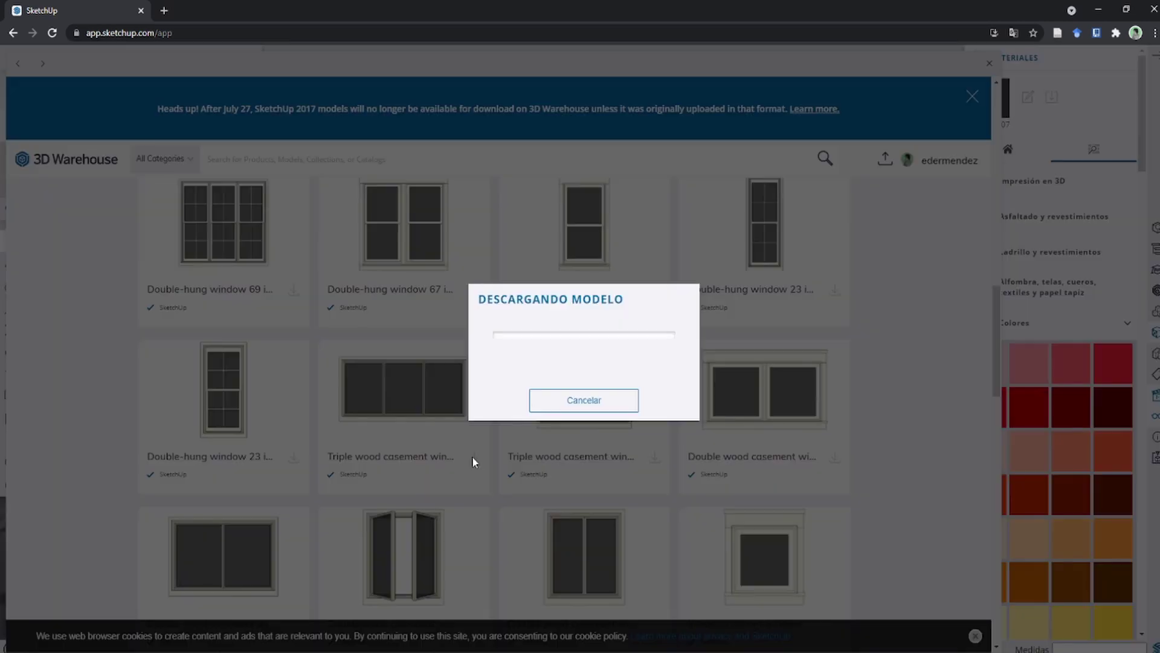
Place the three-pane window on the yellow wall.
scroll(395, 429, up, 2)
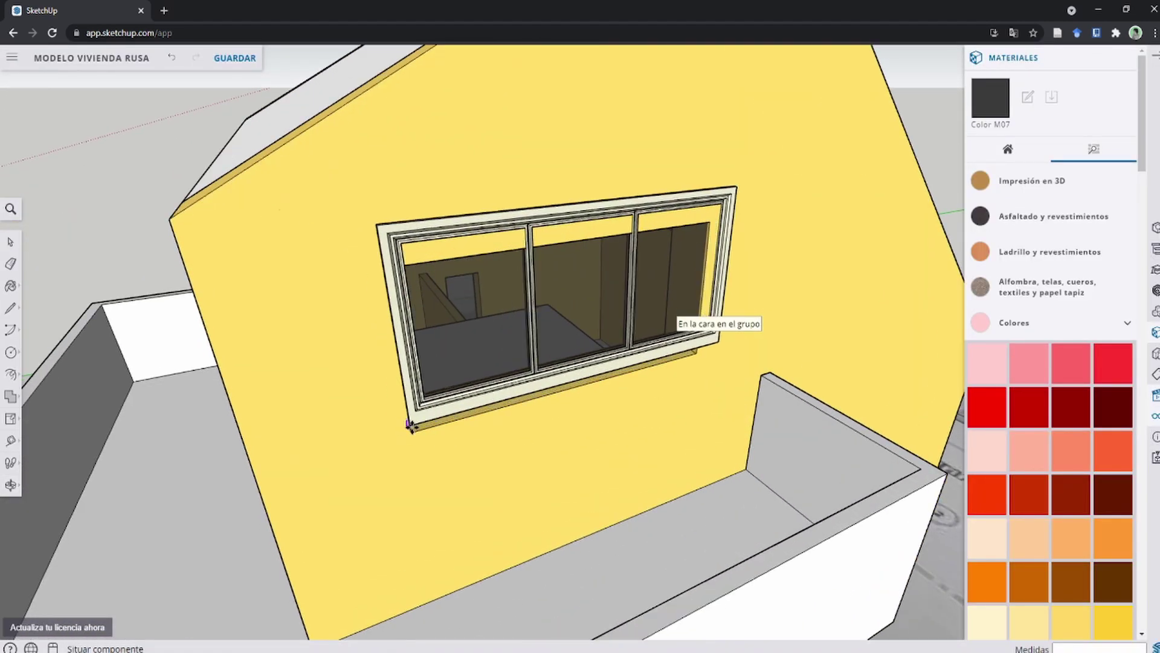
click(411, 429)
scroll(411, 429, up, 2)
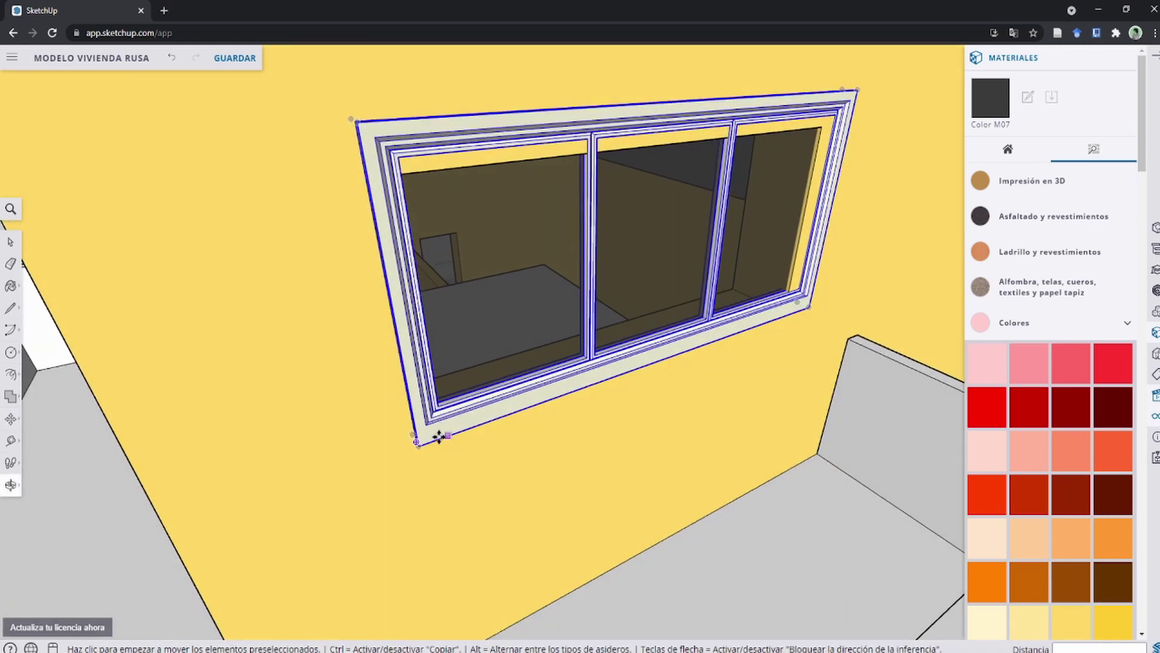
scroll(525, 311, down, 2)
middle_drag(526, 311, 565, 306)
scroll(565, 306, up, 2)
Turn on X-ray view and scale the window down from its top edge.
key(s)
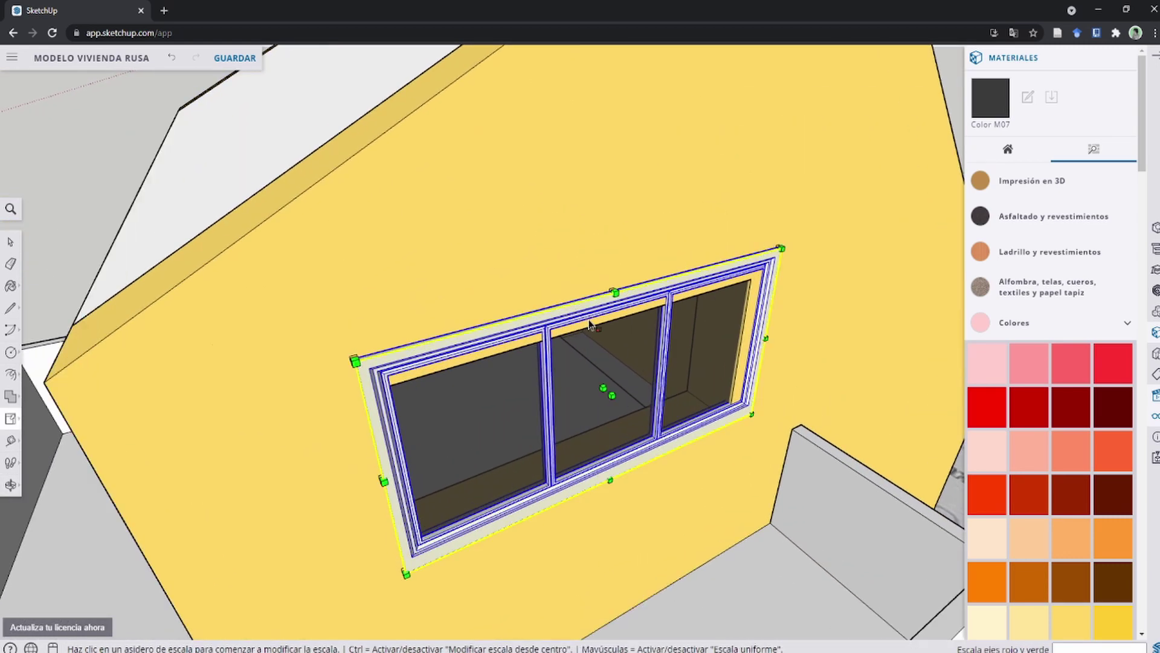
scroll(604, 285, up, 2)
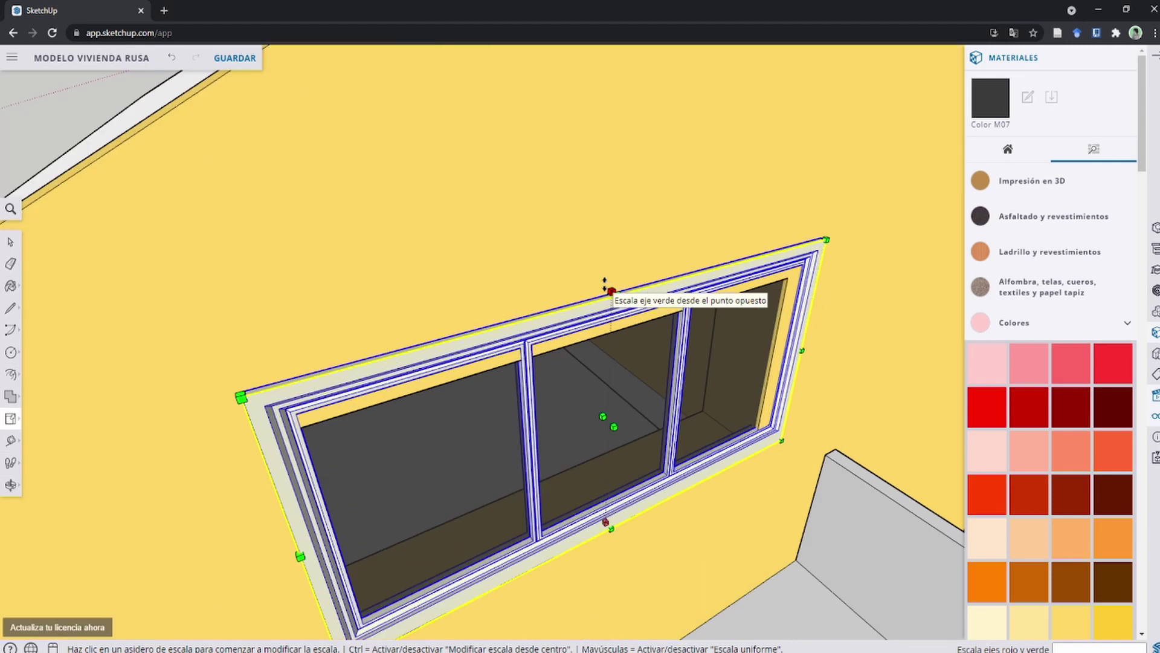
key(alt+x)
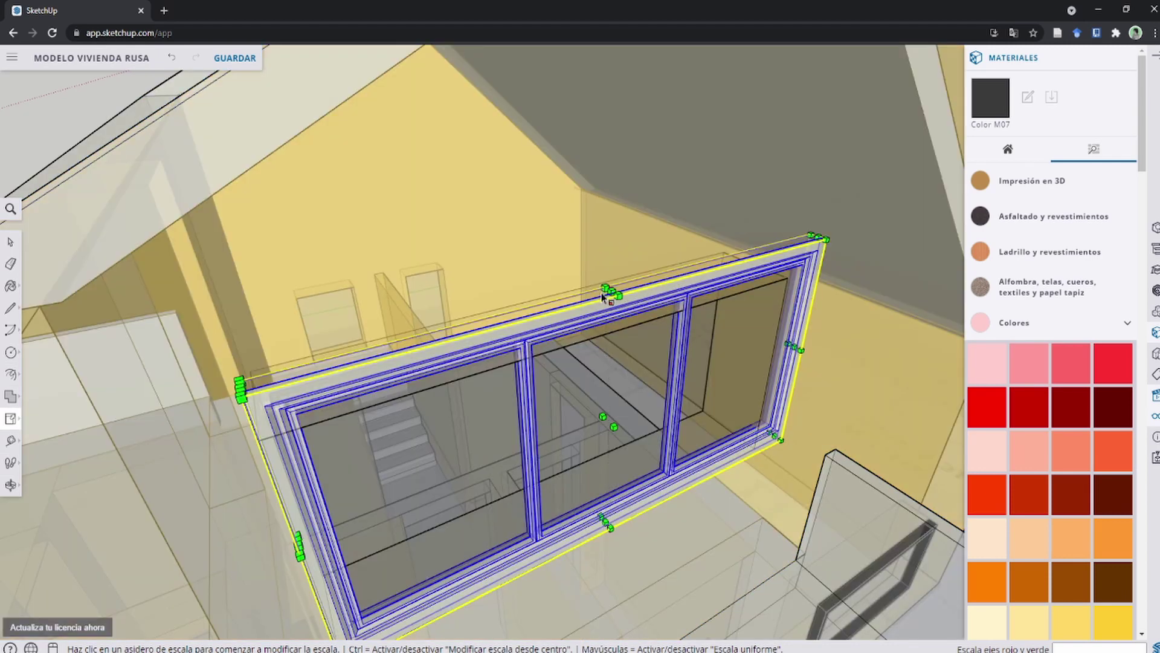
middle_drag(606, 288, 639, 322)
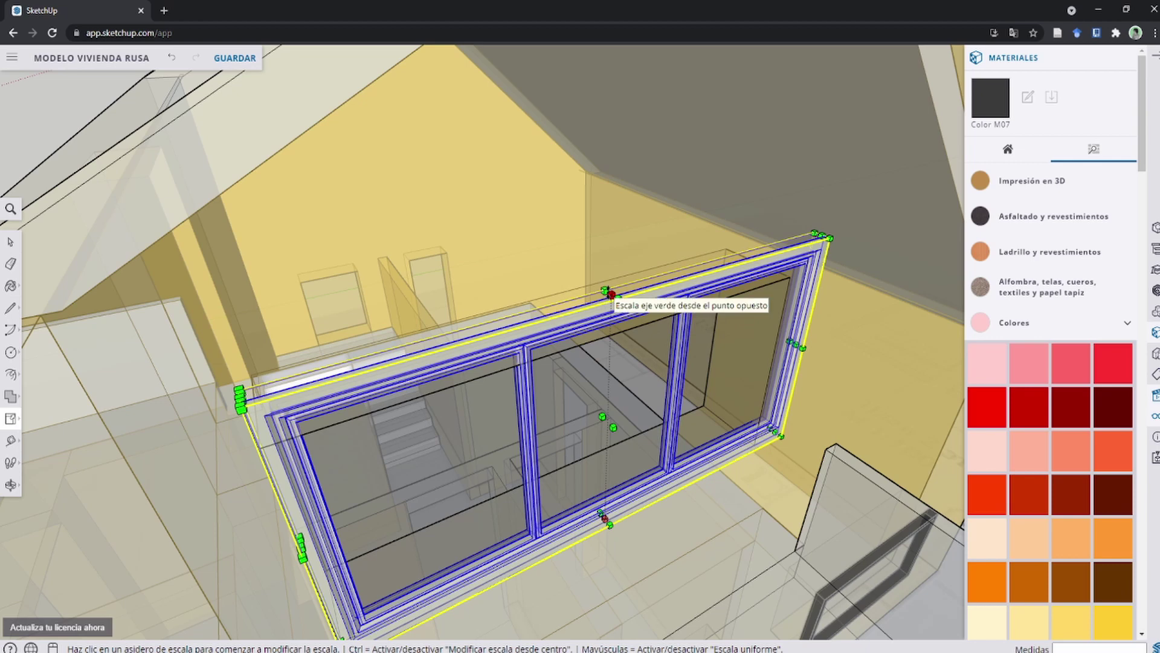
click(610, 295)
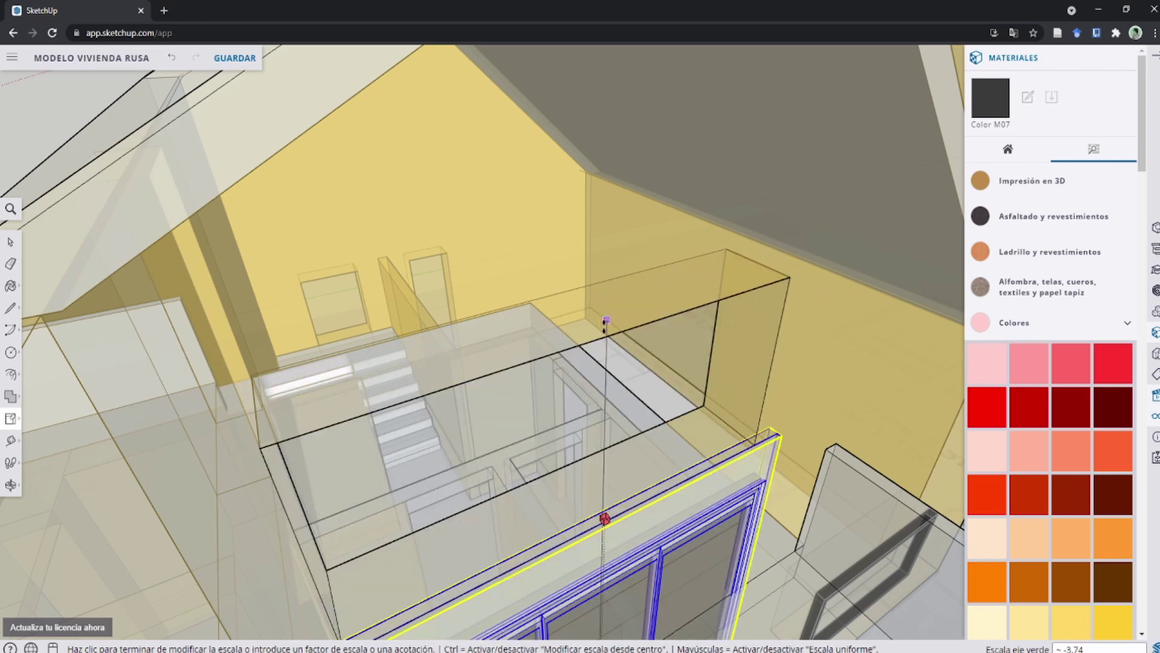
click(596, 344)
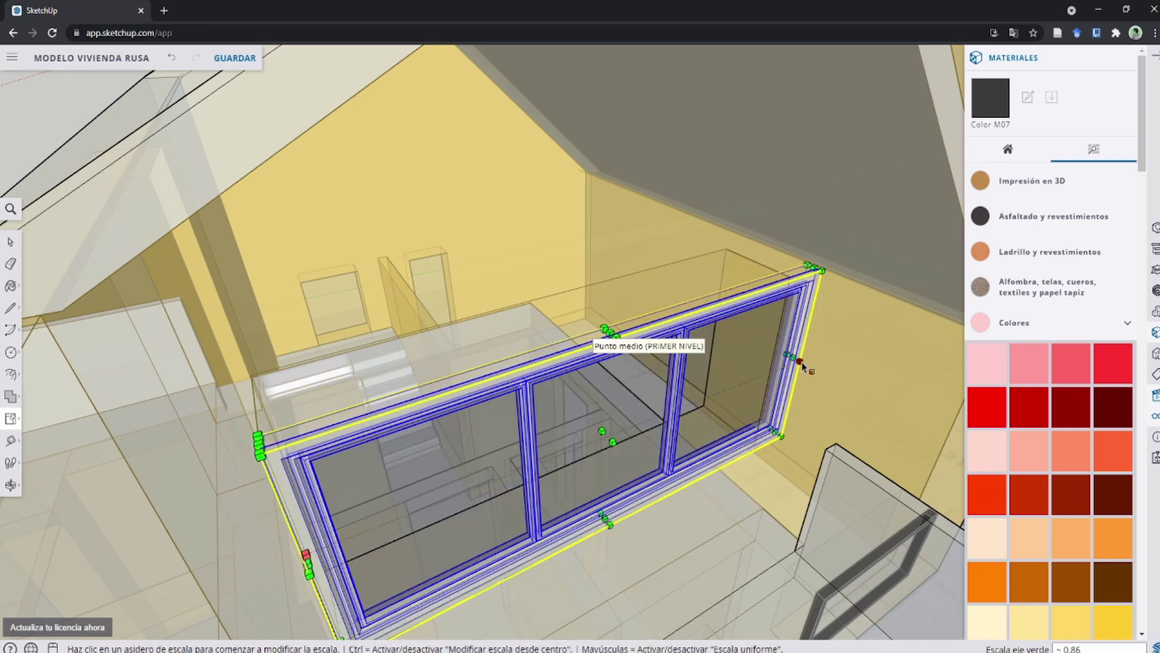
Narrow the window's width slightly to suit the opening.
middle_drag(596, 344, 789, 391)
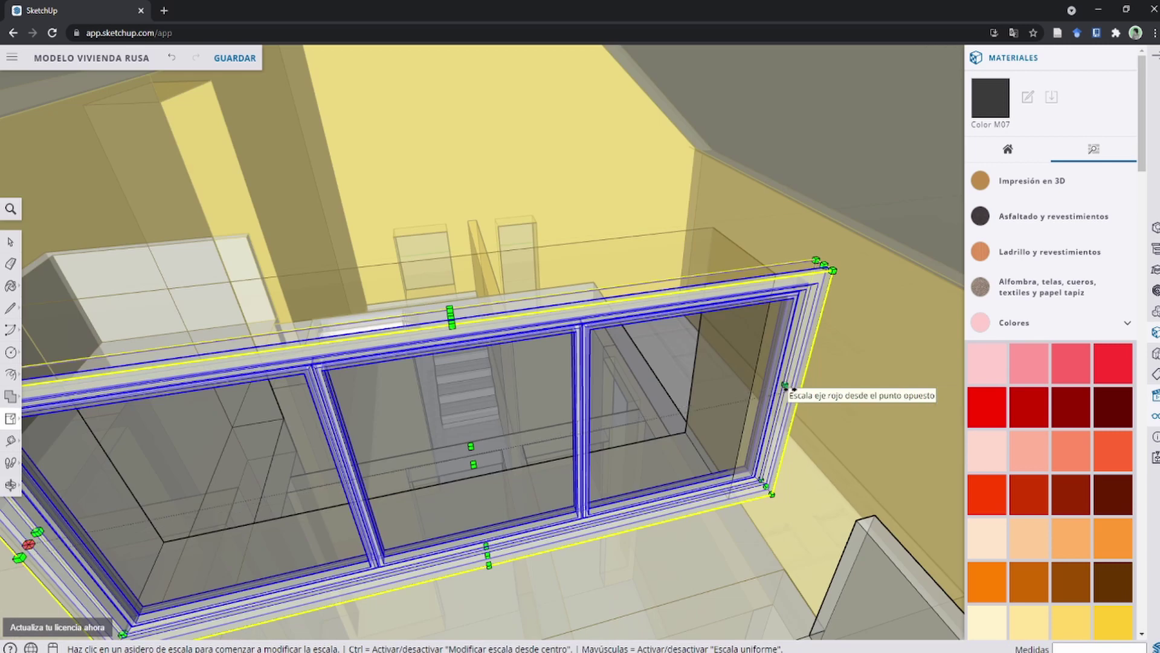
click(785, 385)
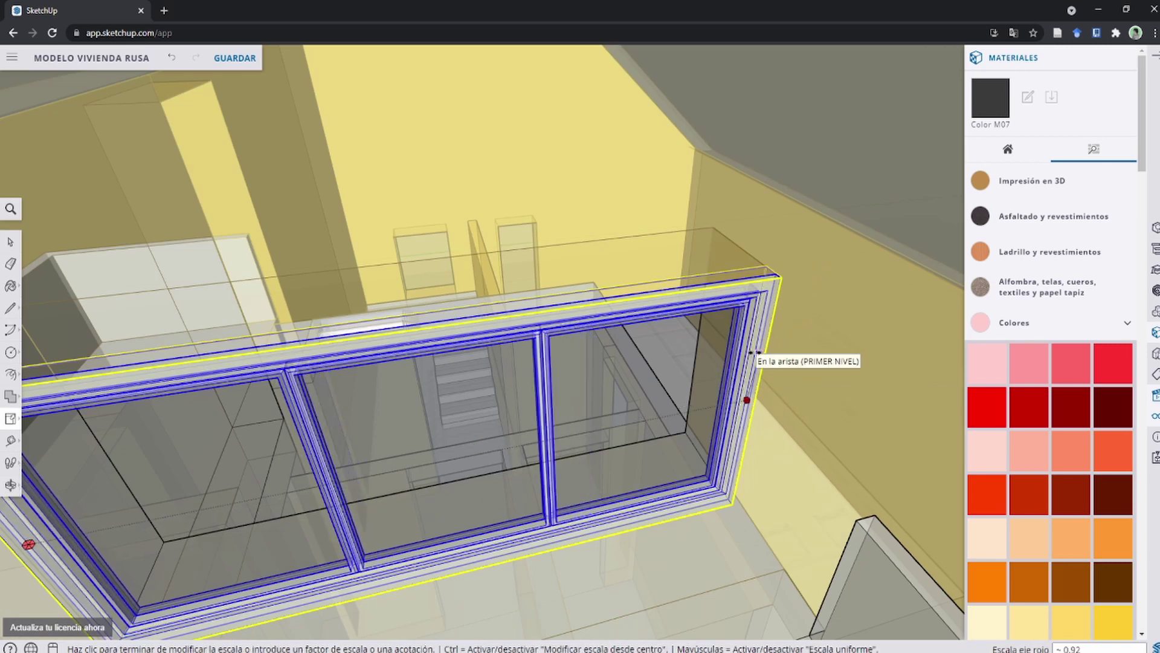
click(752, 353)
scroll(483, 373, down, 3)
middle_drag(251, 463, 515, 476)
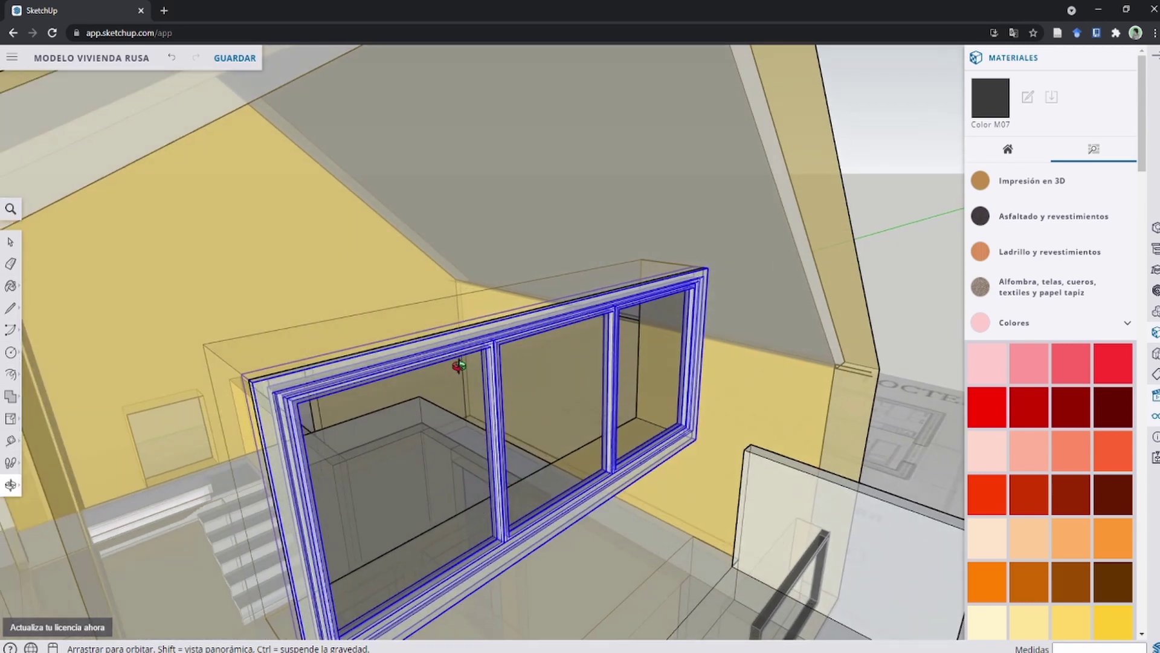
scroll(622, 484, up, 3)
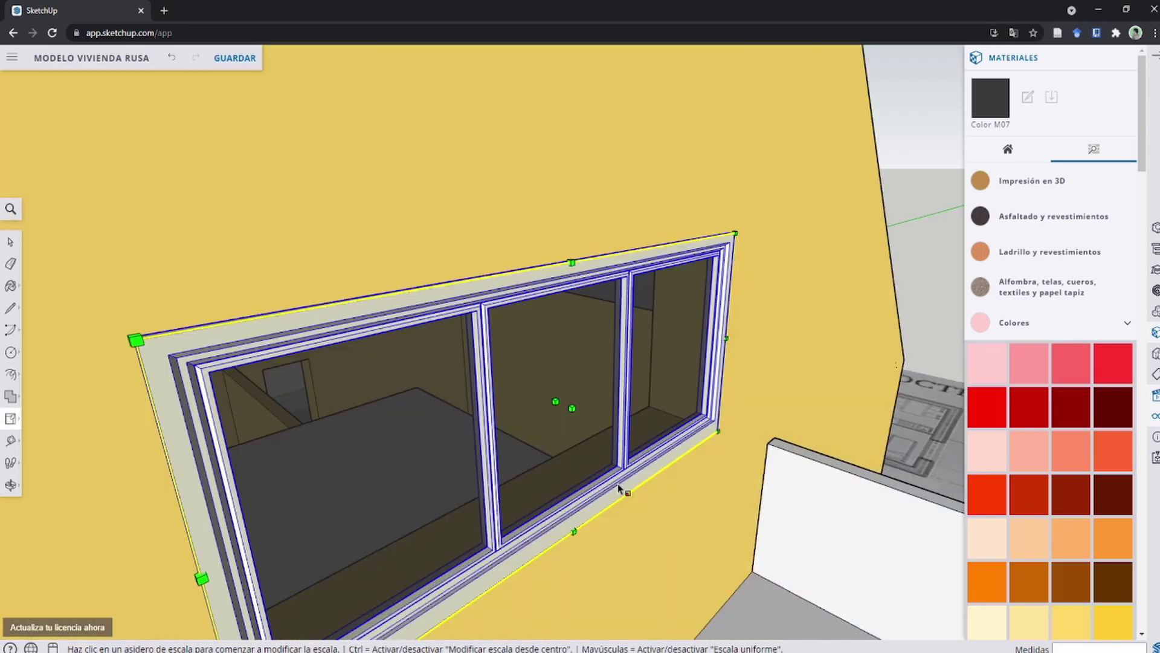
scroll(627, 484, up, 3)
Try shifting the window along the wall with Move.
key(m)
click(638, 481)
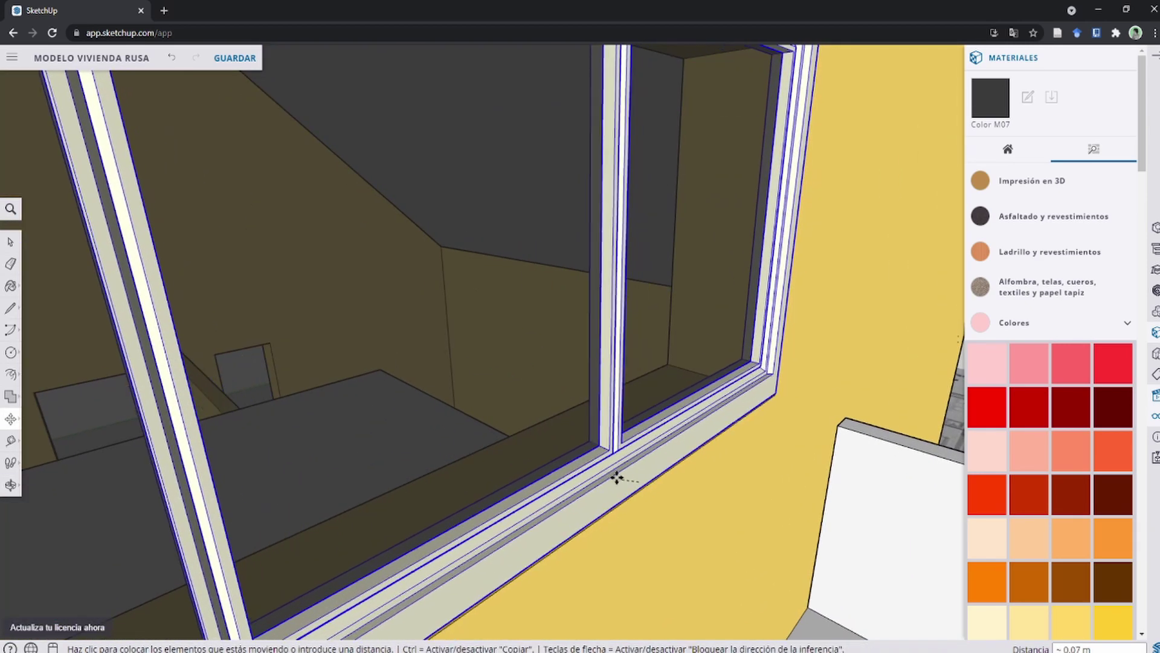
key(space)
scroll(724, 417, down, 5)
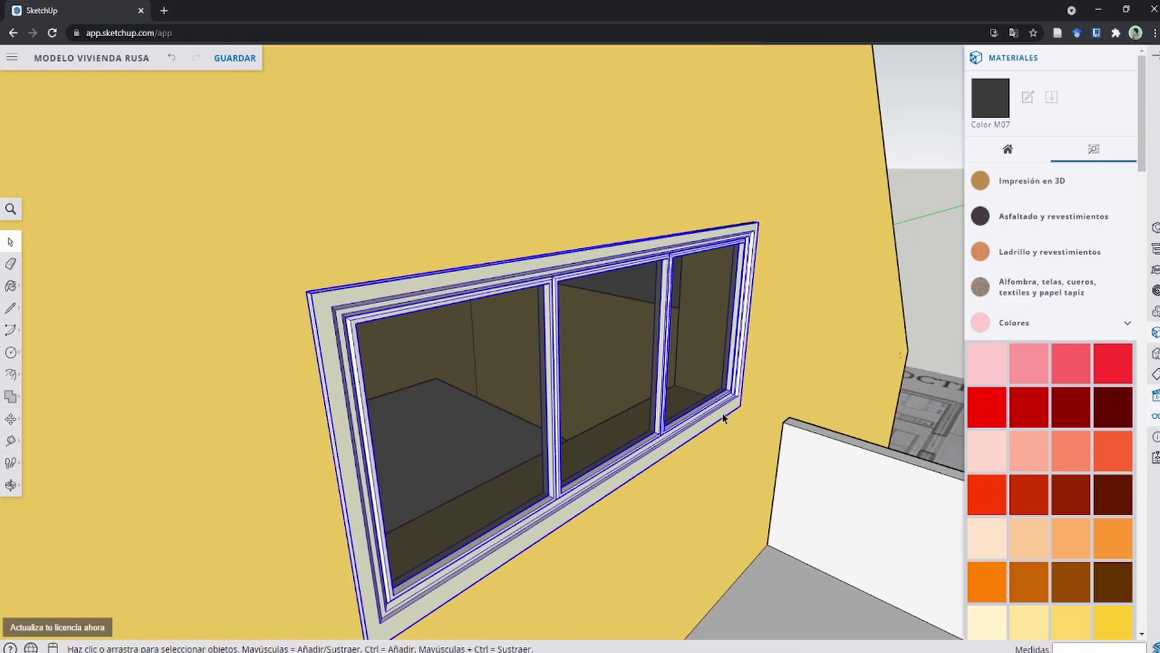
key(m)
middle_drag(402, 601, 407, 485)
scroll(834, 251, up, 2)
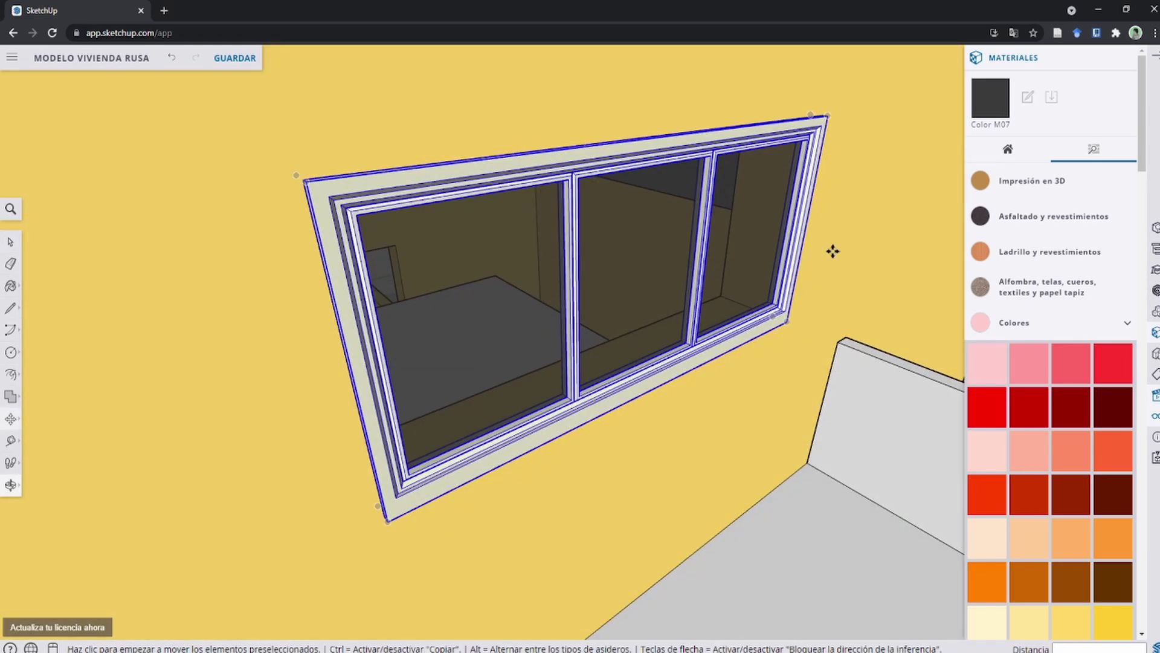
scroll(769, 337, up, 5)
scroll(749, 362, down, 1)
key(space)
scroll(676, 329, down, 4)
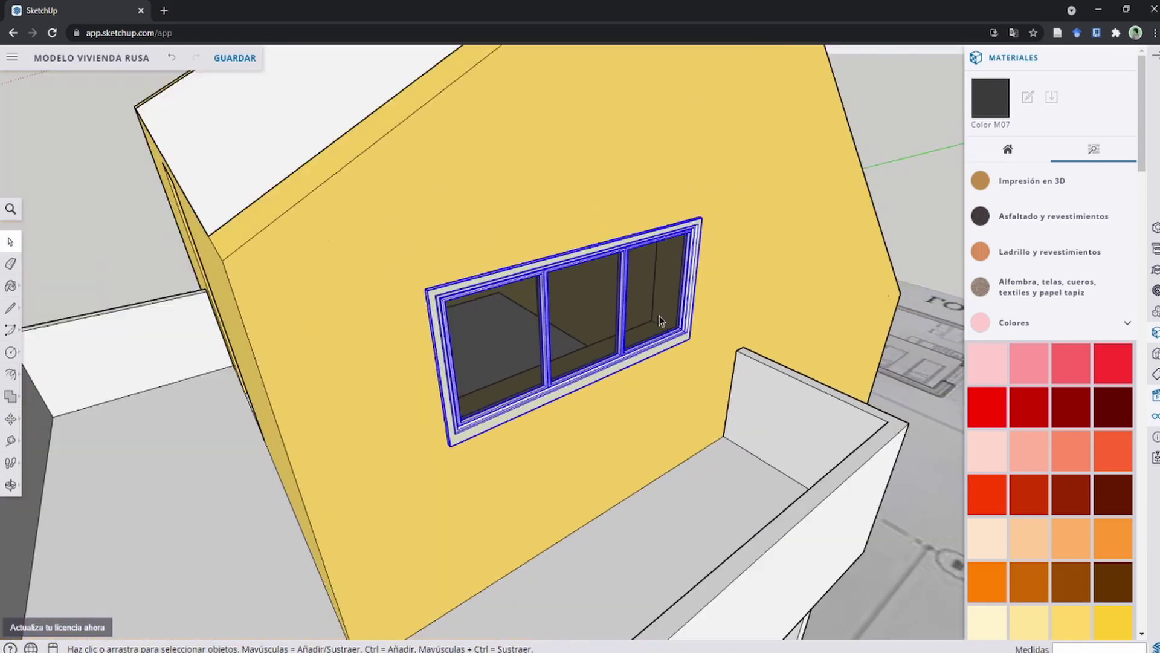
scroll(605, 314, down, 3)
scroll(574, 311, up, 3)
Move the window by its lower-right corner into the wall opening.
middle_drag(505, 304, 769, 277)
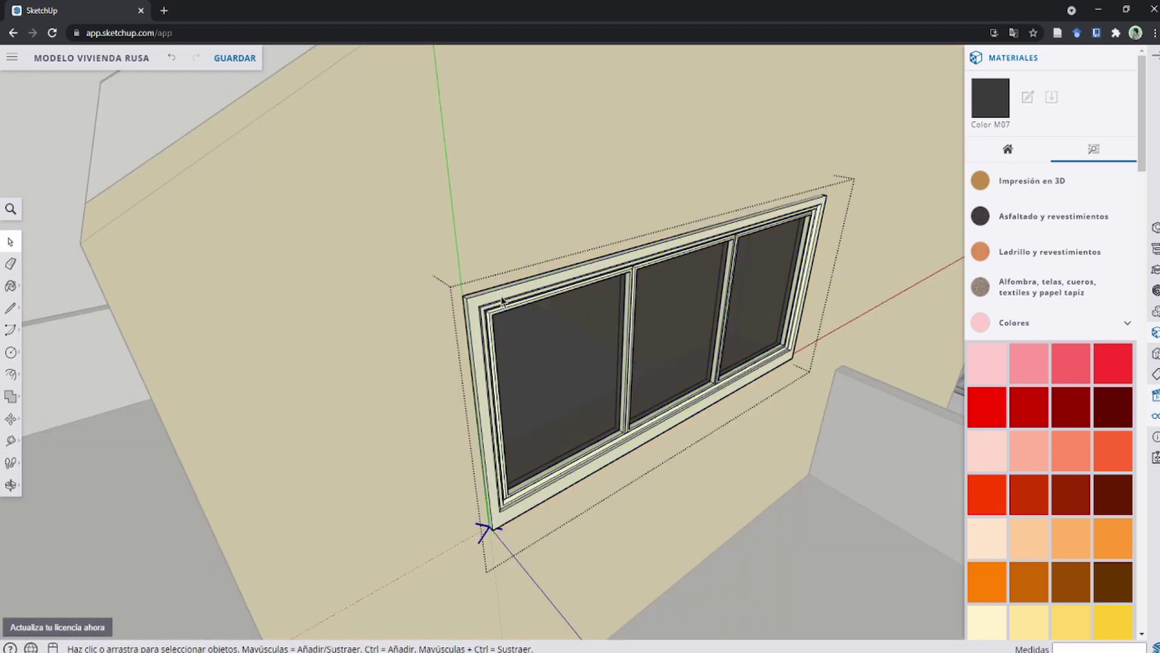
scroll(769, 278, up, 5)
scroll(748, 396, up, 2)
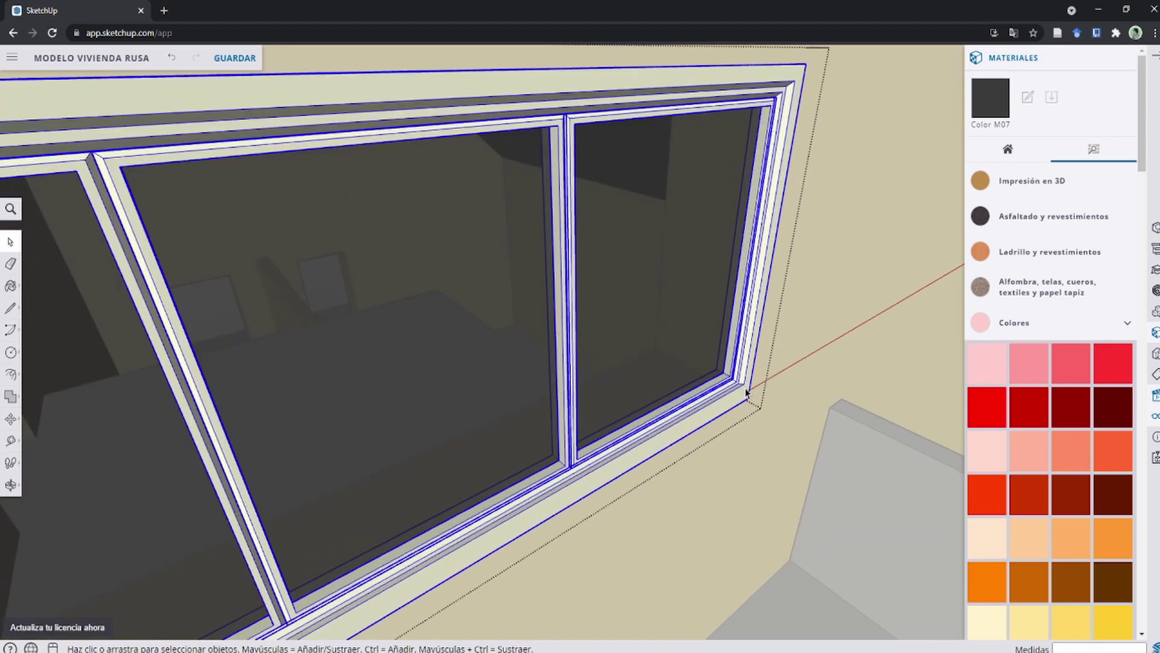
scroll(745, 400, up, 2)
key(m)
click(750, 402)
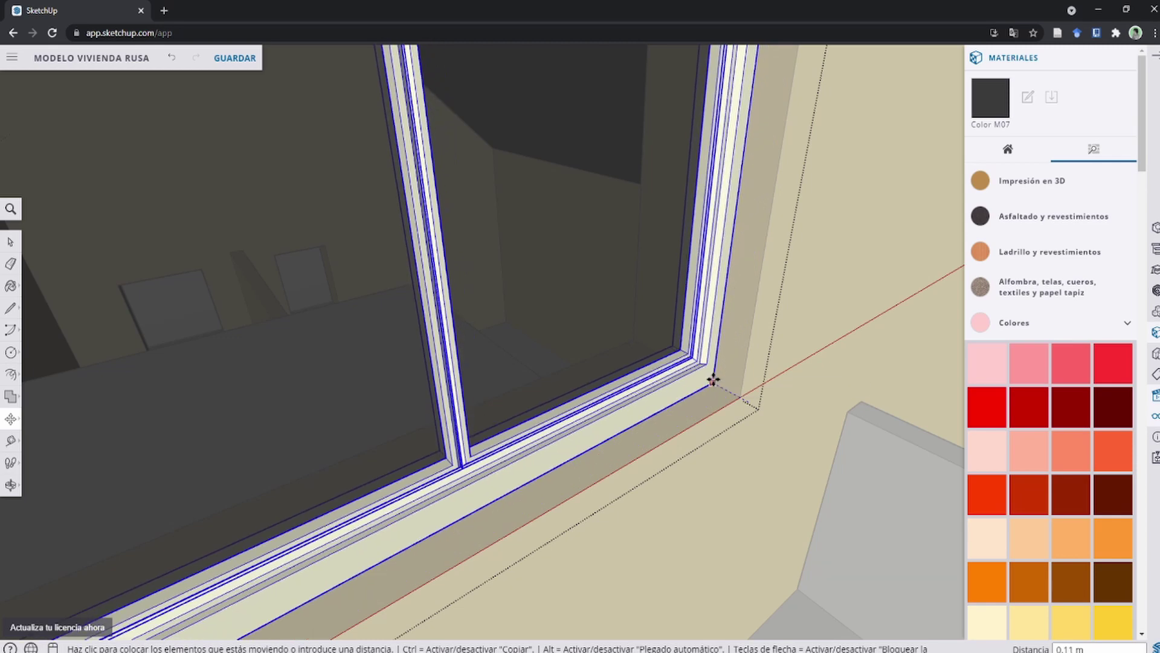
scroll(715, 381, down, 10)
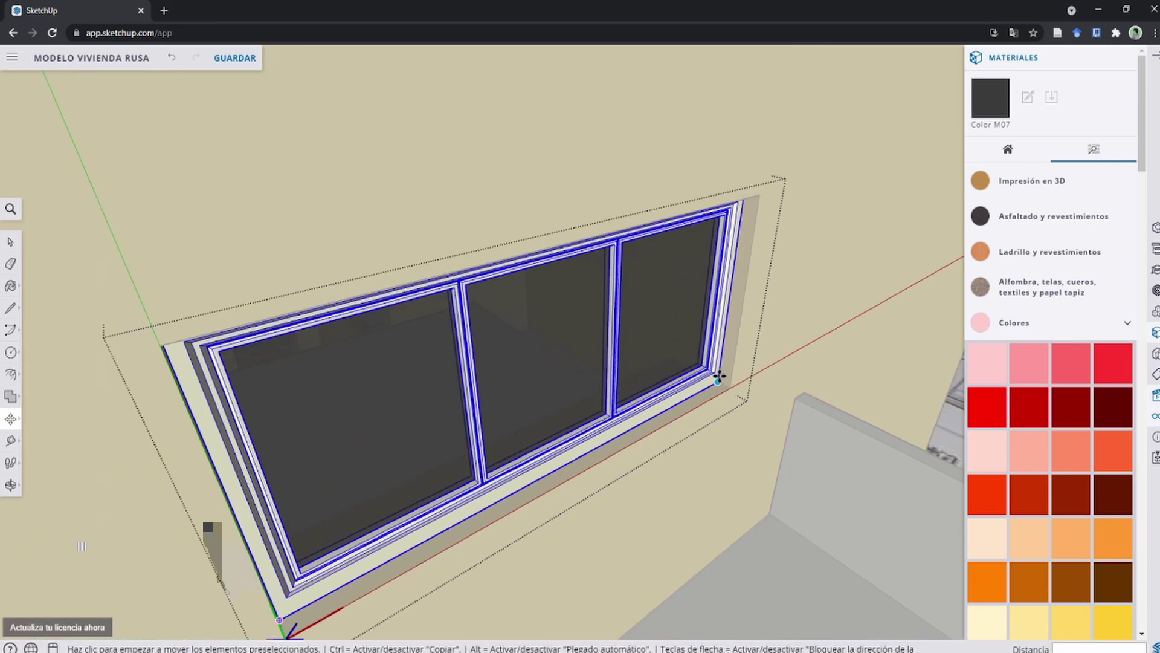
mouse_move(715, 380)
middle_down()
mouse_move(615, 379)
mouse_move(740, 430)
middle_up()
scroll(738, 433, up, 3)
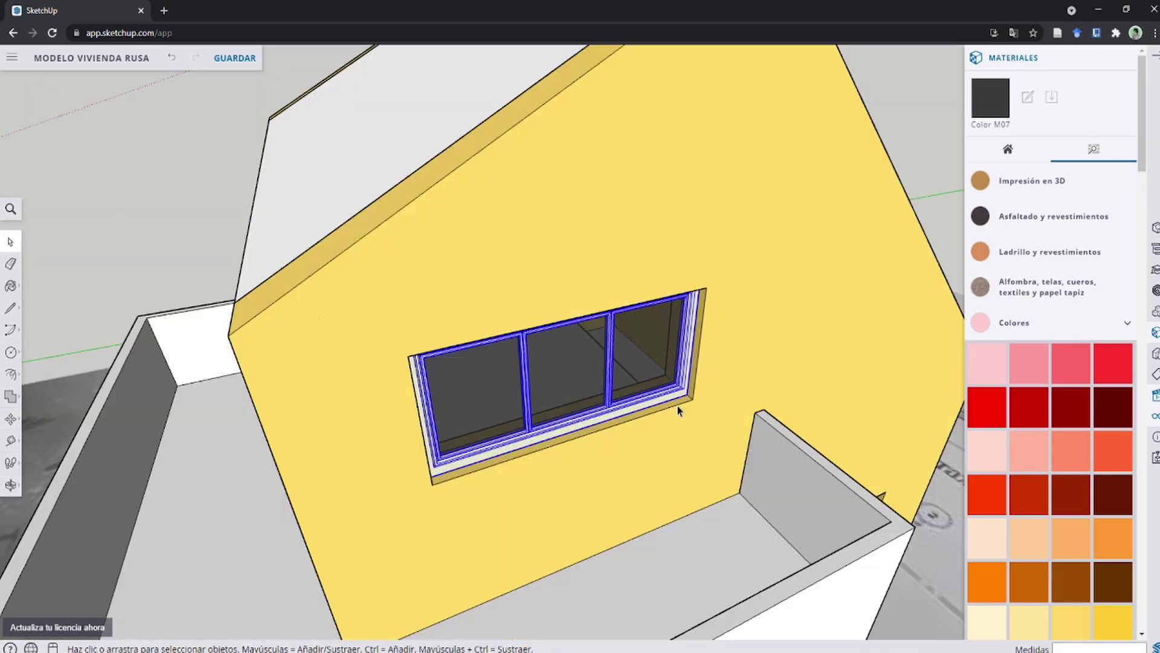
Copy the three-pane window down into the lower wall opening.
key(m)
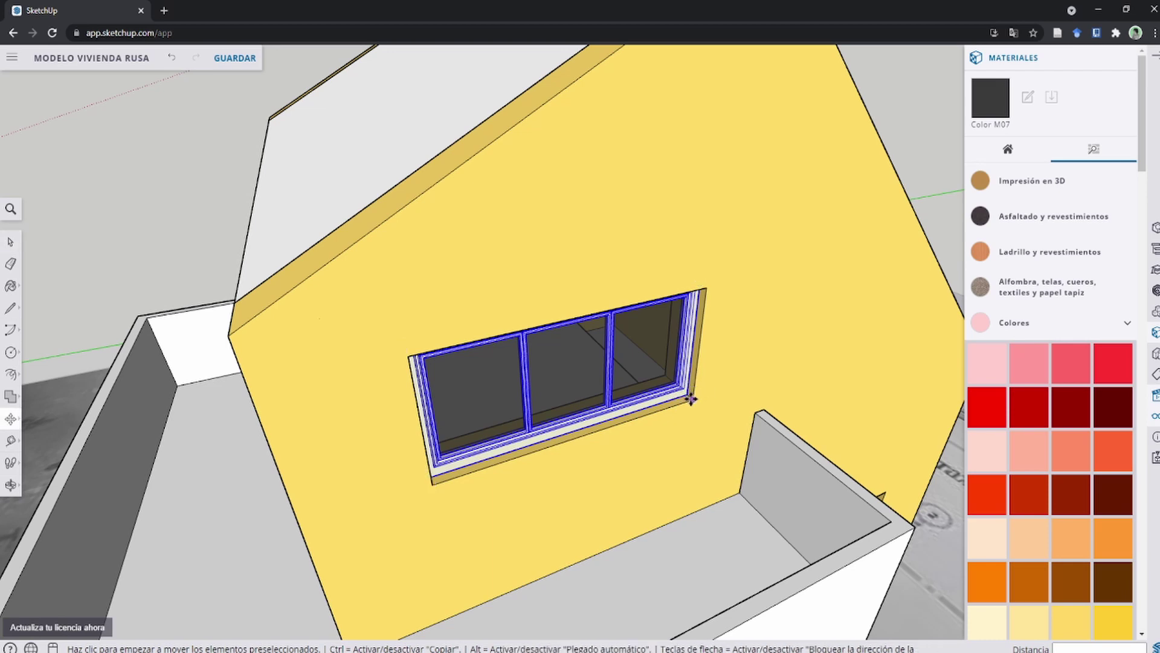
click(764, 419)
middle_drag(765, 419, 547, 295)
key(ctrl)
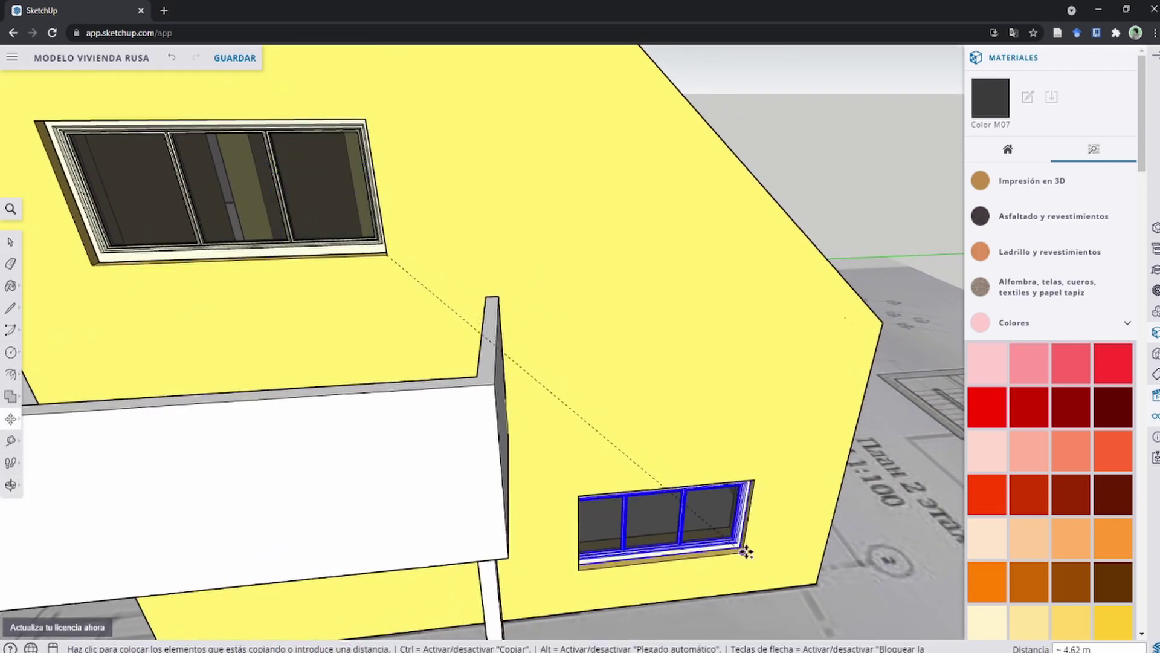
click(742, 553)
Check the window copy from several angles, then bring up 3D Warehouse.
key(s)
middle_drag(743, 553, 604, 532)
scroll(449, 491, up, 3)
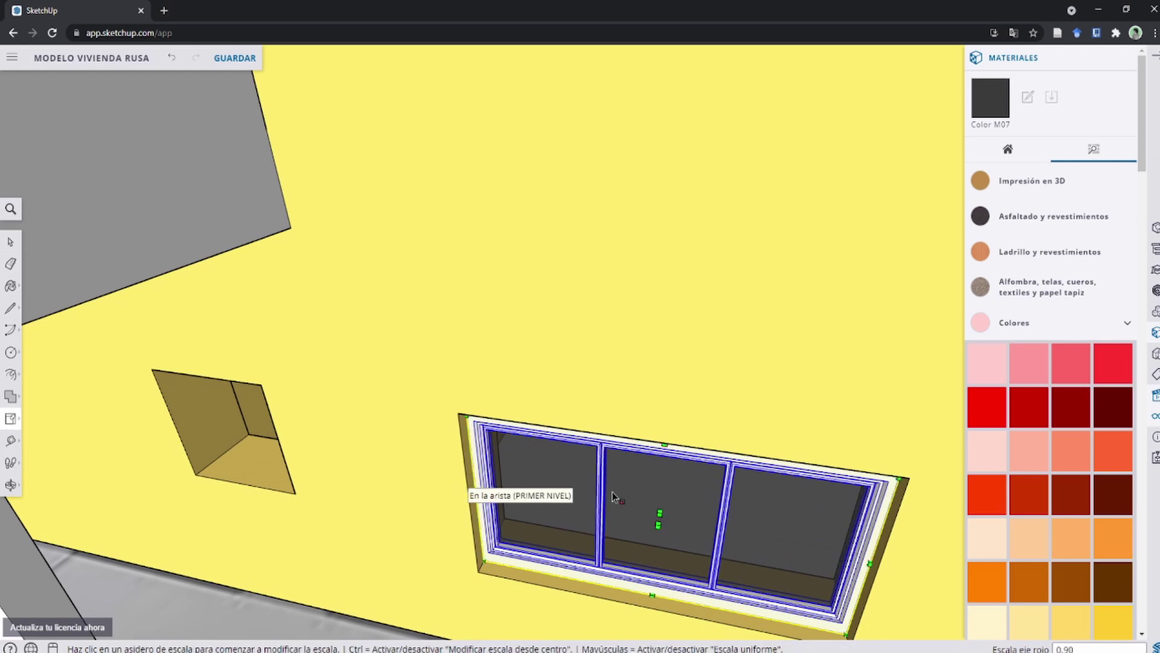
scroll(471, 490, up, 3)
mouse_move(620, 344)
middle_down()
mouse_move(598, 456)
mouse_move(901, 474)
middle_up()
scroll(901, 474, down, 3)
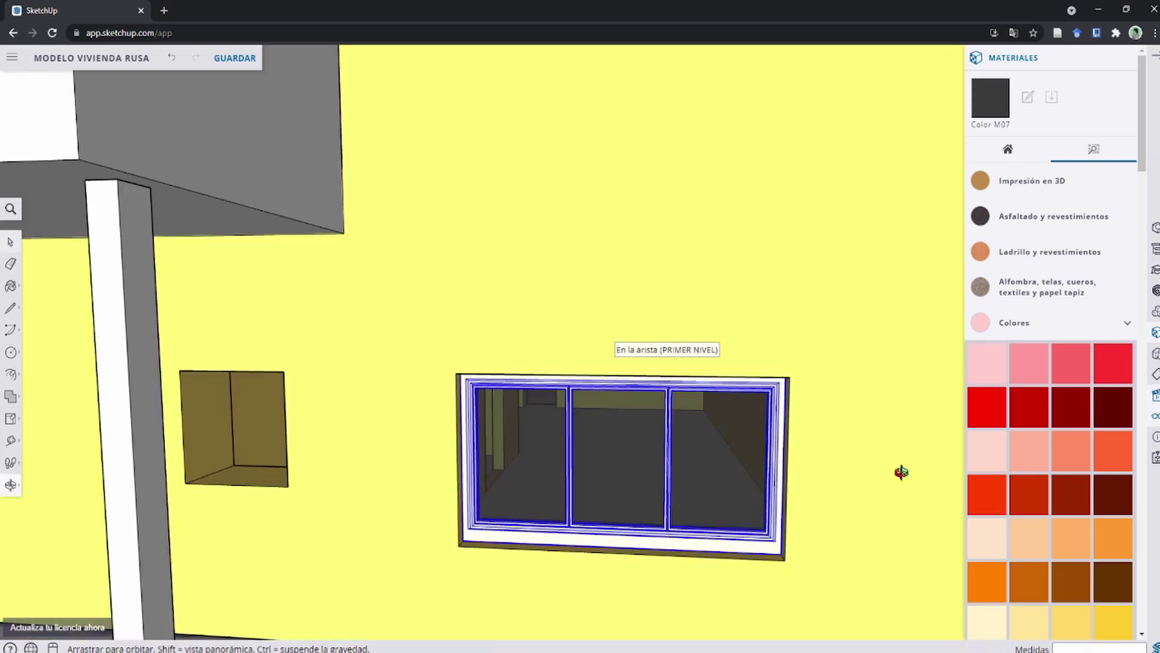
mouse_move(716, 445)
middle_down()
mouse_move(376, 441)
mouse_move(520, 410)
mouse_move(361, 418)
mouse_move(274, 254)
middle_up()
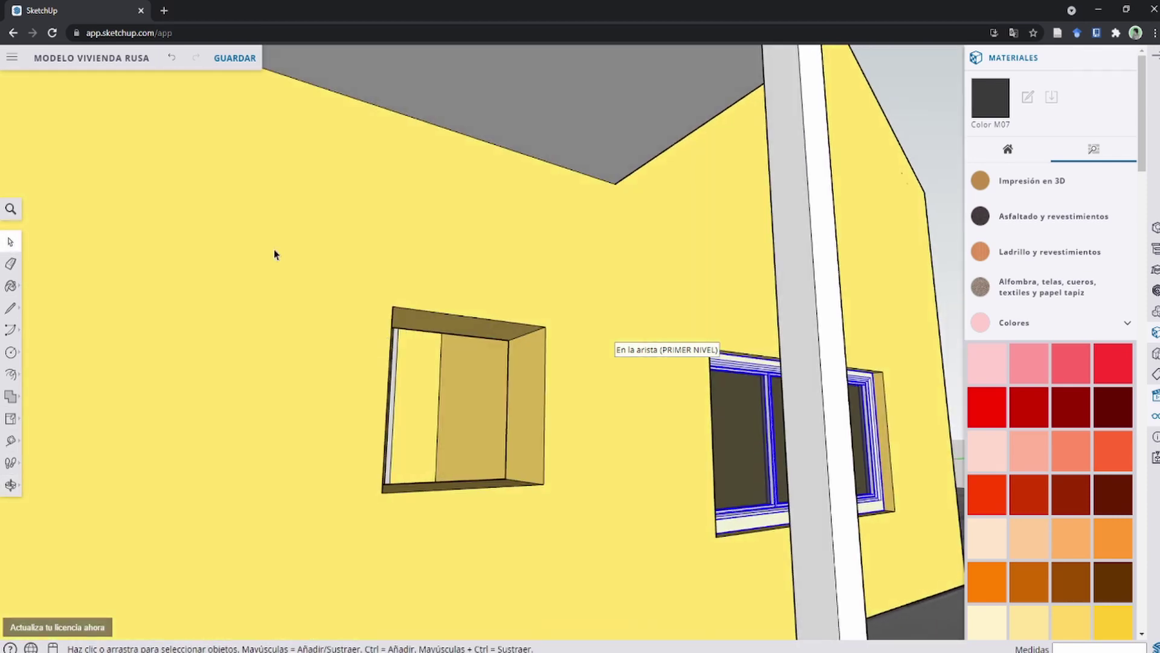
click(1156, 291)
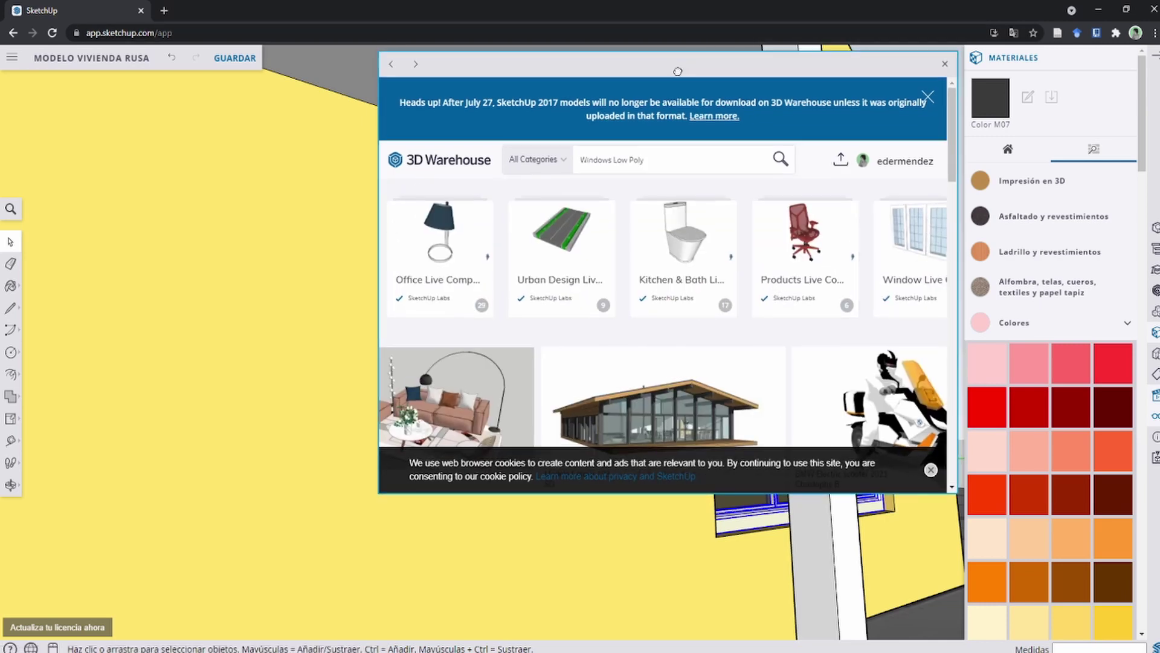
Download the double wood casement window from the Windows Low Poly collection.
drag(725, 62, 400, 124)
click(433, 280)
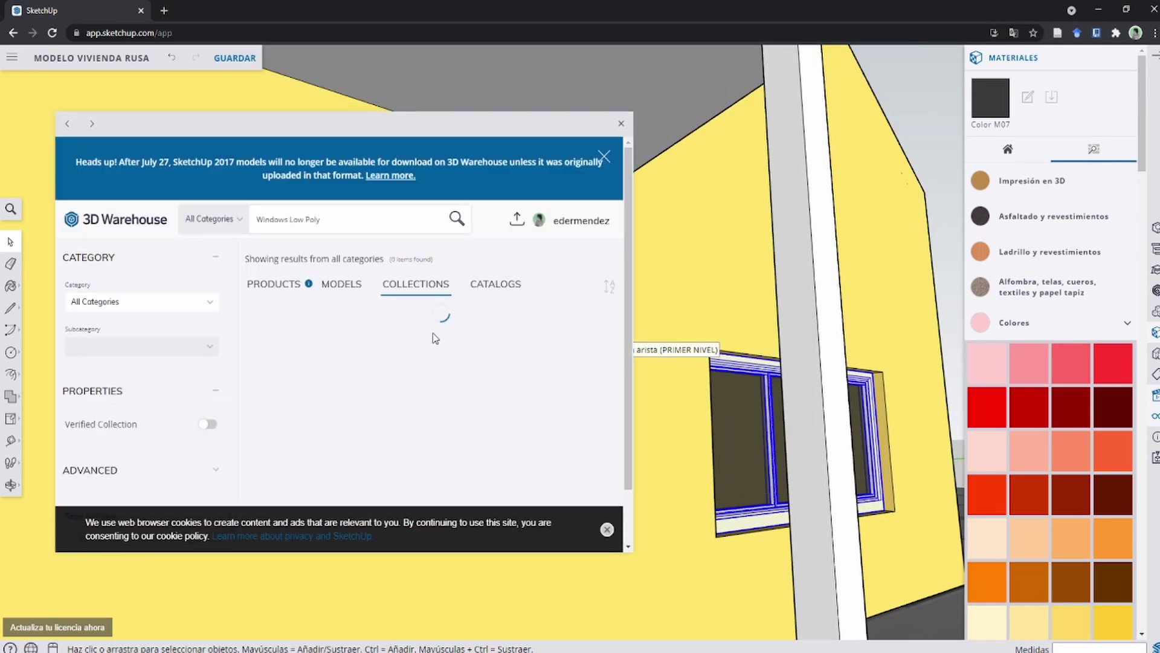
click(427, 372)
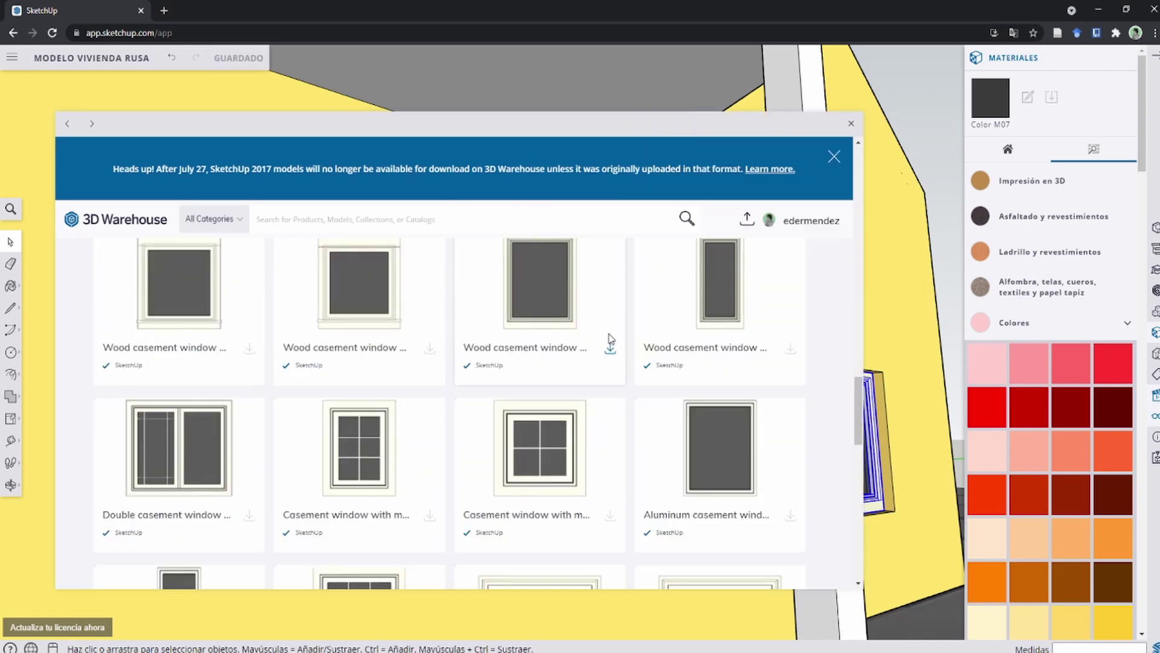
scroll(596, 339, up, 3)
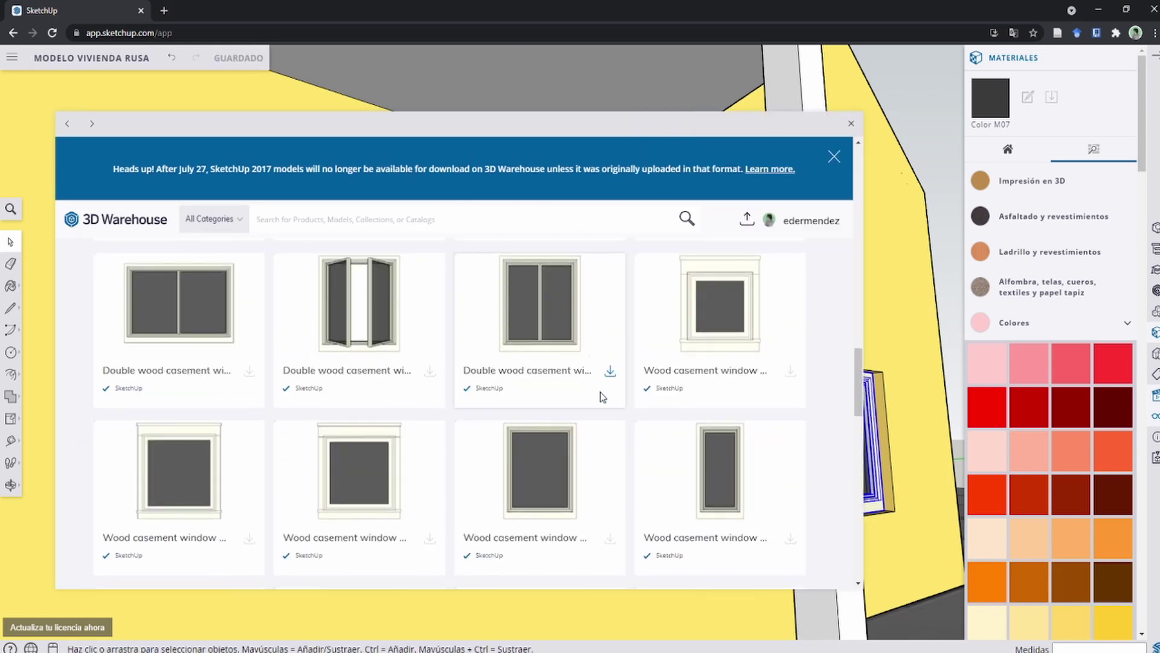
click(610, 537)
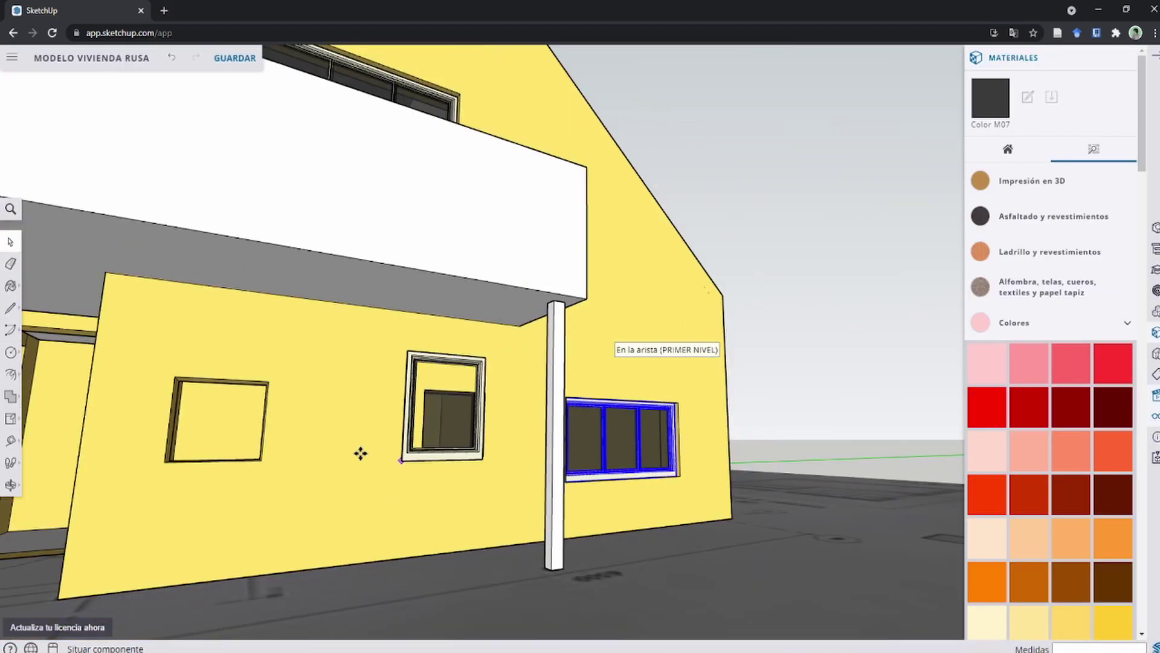
Place the double casement window and scale down its width.
click(166, 461)
scroll(200, 387, up, 5)
key(s)
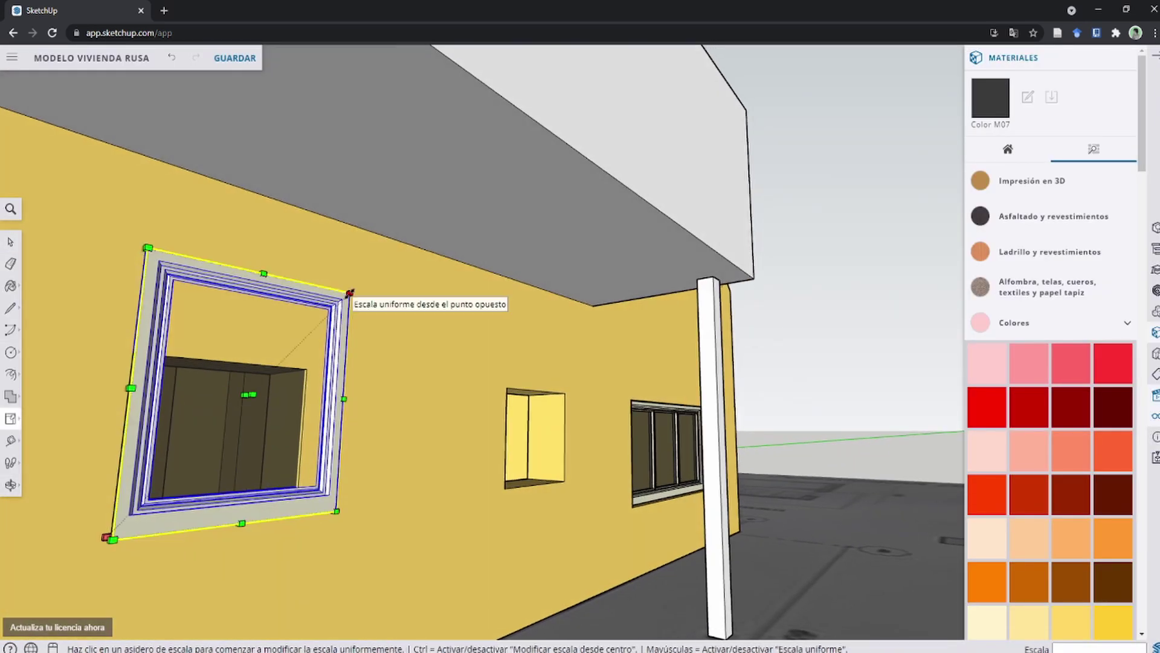
click(255, 279)
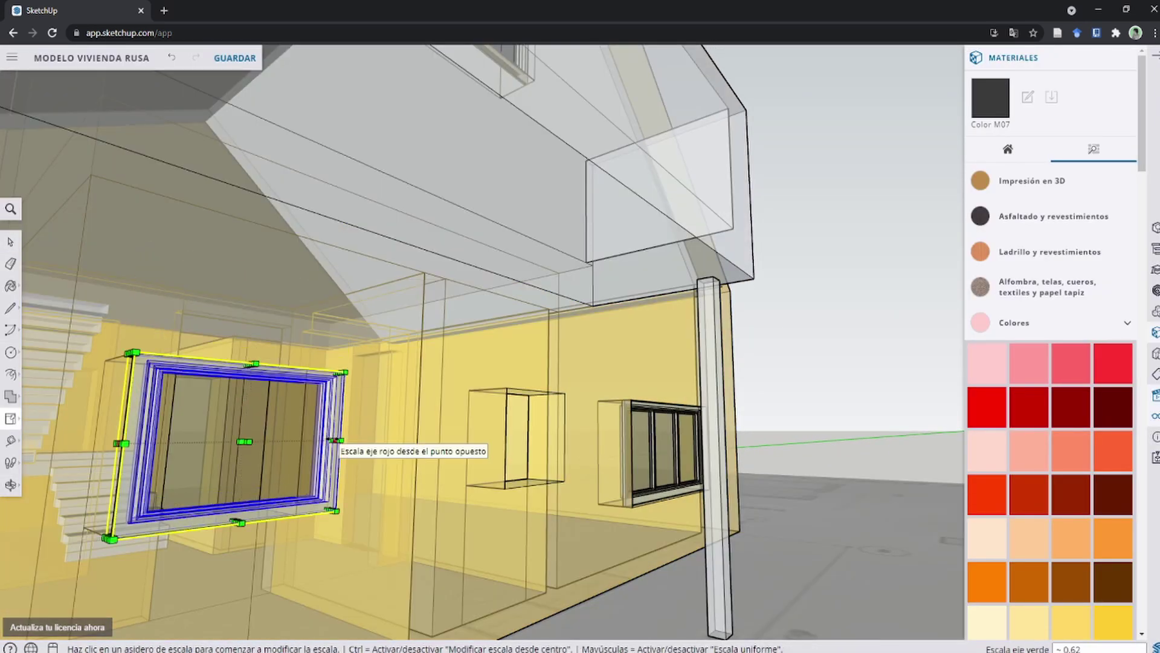
scroll(266, 392, down, 3)
scroll(371, 466, up, 6)
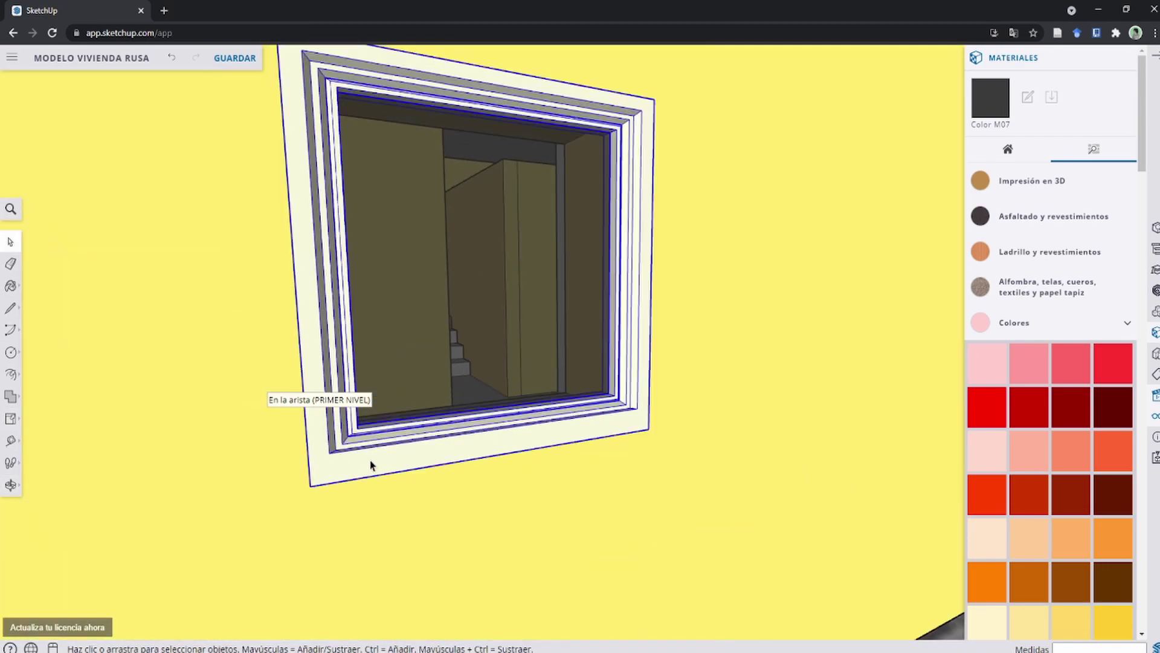
middle_drag(370, 466, 822, 453)
Move the window by its corner into the square ground-floor opening.
key(space)
click(523, 273)
key(m)
middle_drag(523, 272, 502, 227)
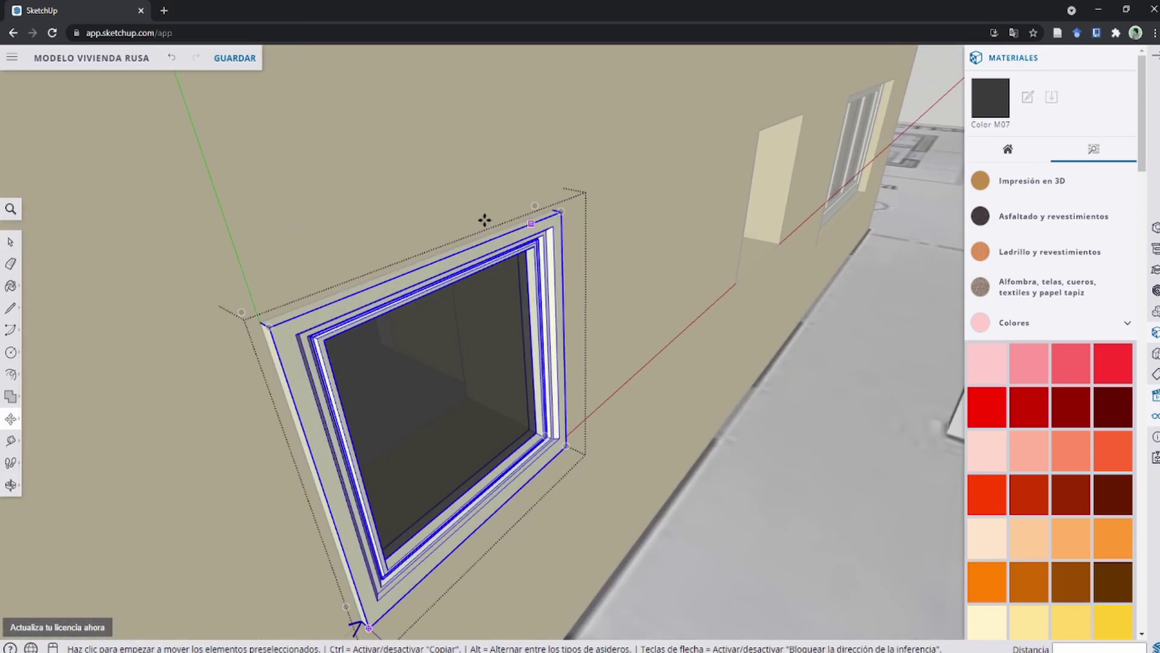
scroll(550, 459, up, 5)
click(550, 460)
click(486, 422)
key(space)
scroll(414, 262, down, 5)
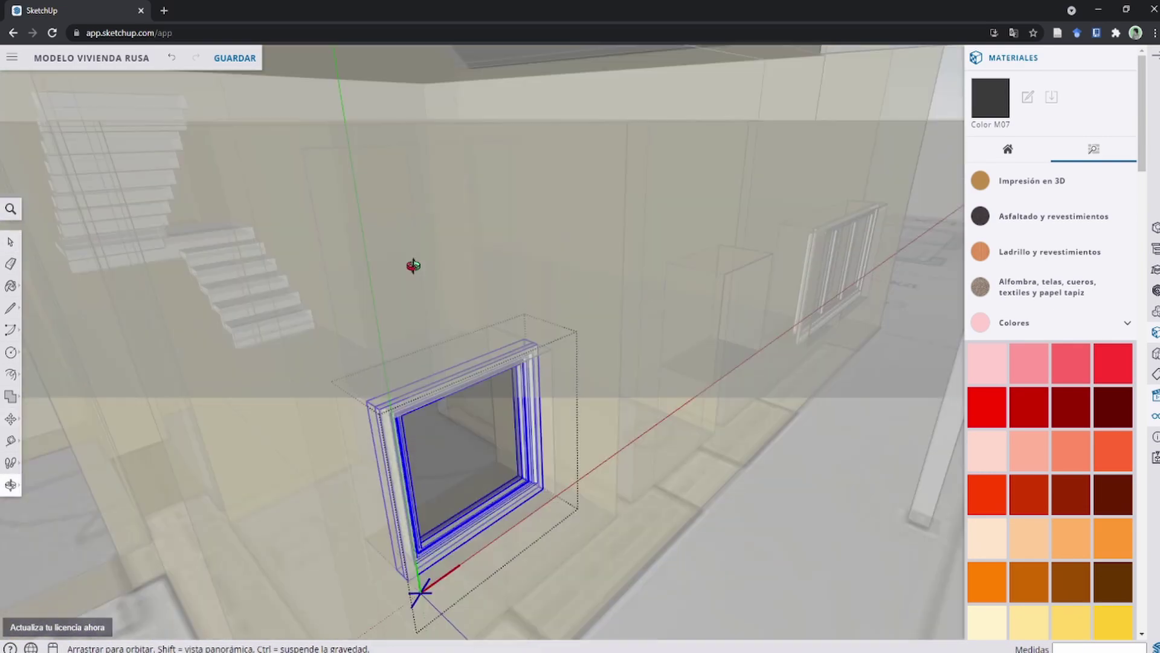
scroll(480, 414, up, 5)
scroll(480, 414, down, 5)
scroll(365, 359, down, 3)
Ctrl+Move a copy of the casement window into the middle wall opening.
key(m)
click(556, 500)
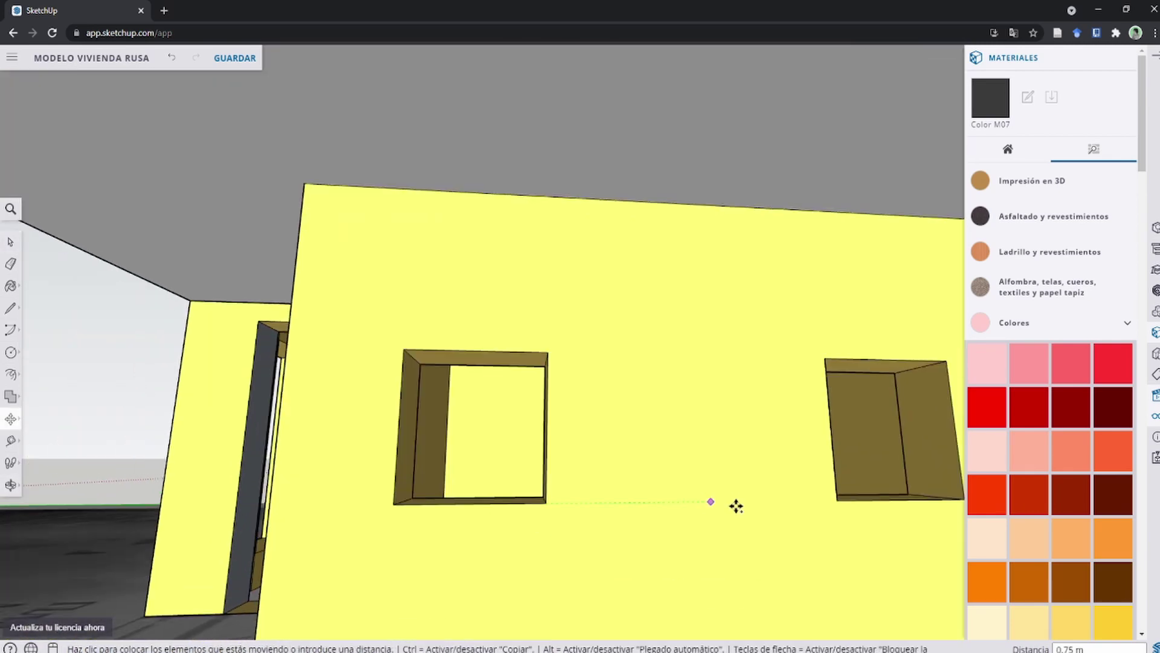
key(ctrl)
middle_drag(737, 504, 620, 443)
click(611, 461)
scroll(553, 475, down, 3)
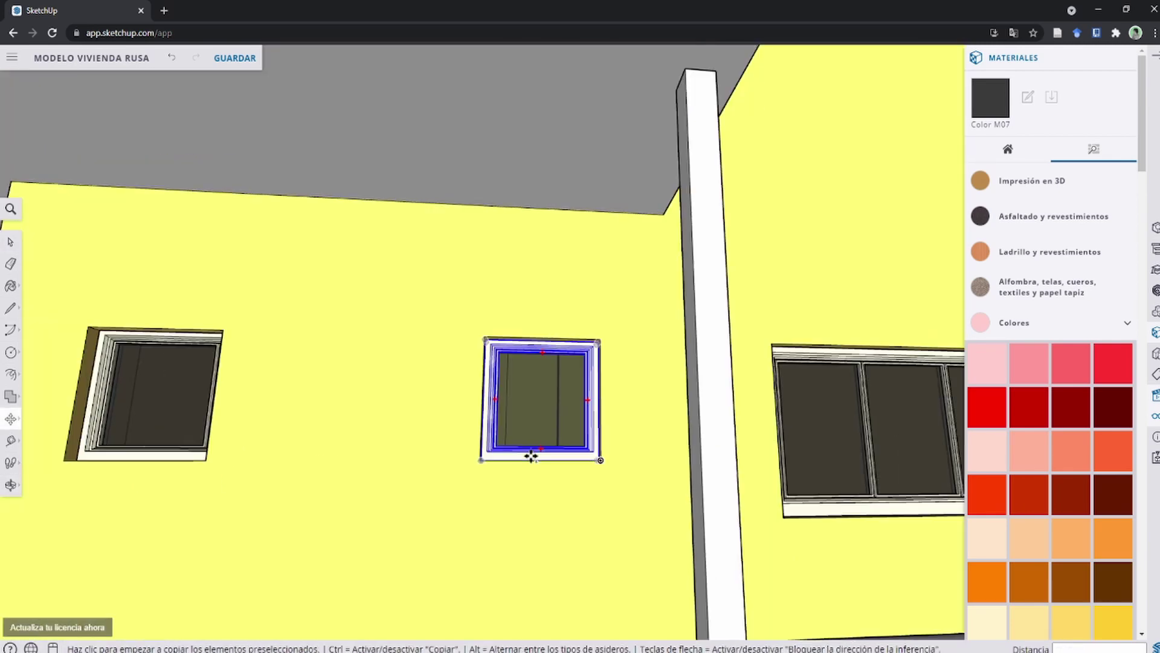
scroll(553, 475, down, 5)
Orbit to the side wall and copy the window into the stairwell opening.
key(space)
key(o)
drag(785, 502, 946, 506)
key(space)
middle_drag(946, 506, 544, 471)
scroll(512, 464, up, 5)
key(m)
scroll(512, 464, down, 5)
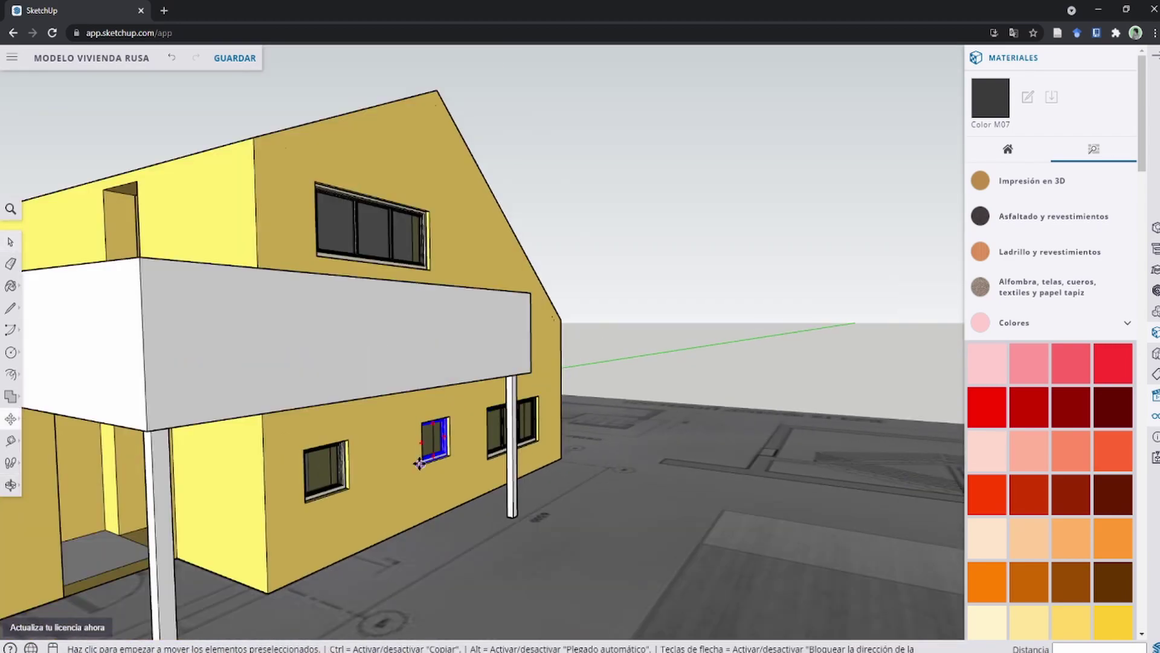
key(ctrl)
click(462, 381)
middle_drag(461, 380, 492, 420)
scroll(580, 519, up, 5)
scroll(581, 519, up, 3)
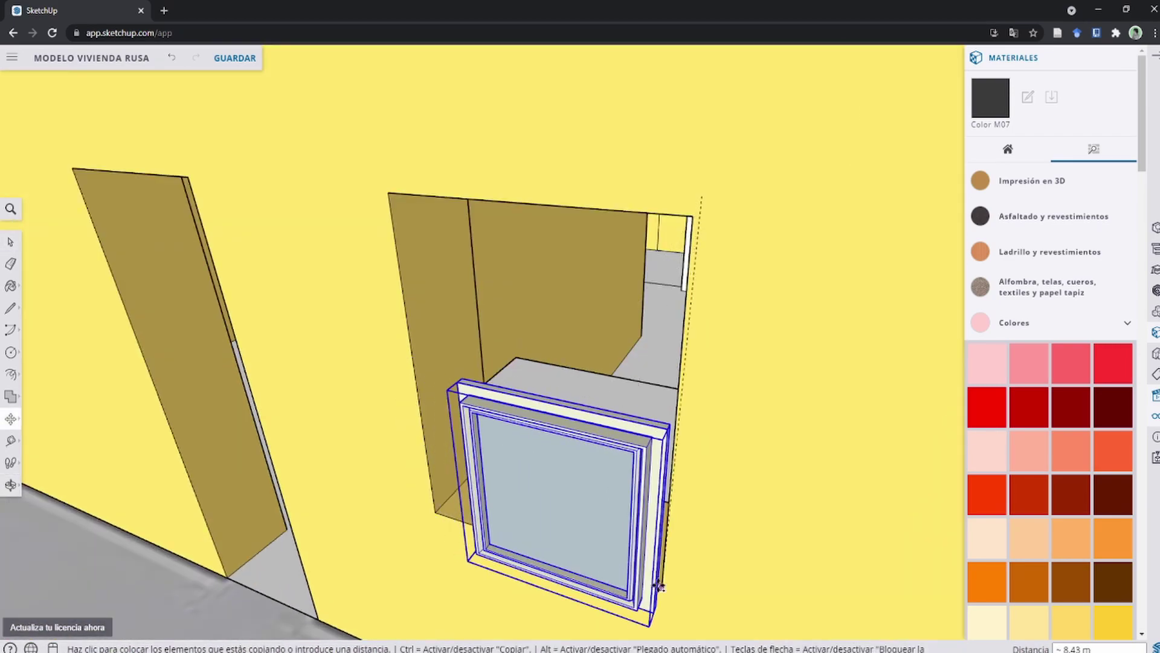
scroll(554, 450, down, 3)
click(554, 452)
Rotate the stairwell window copy 90° so it faces outward.
key(q)
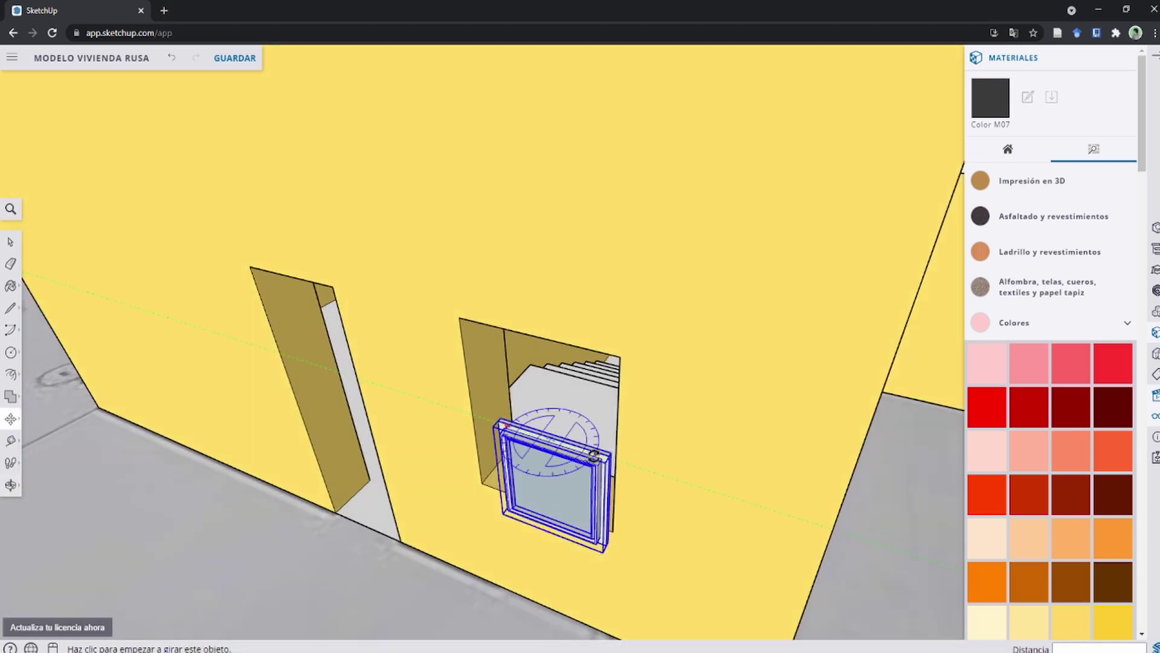
click(500, 423)
click(596, 453)
key(m)
scroll(492, 426, up, 5)
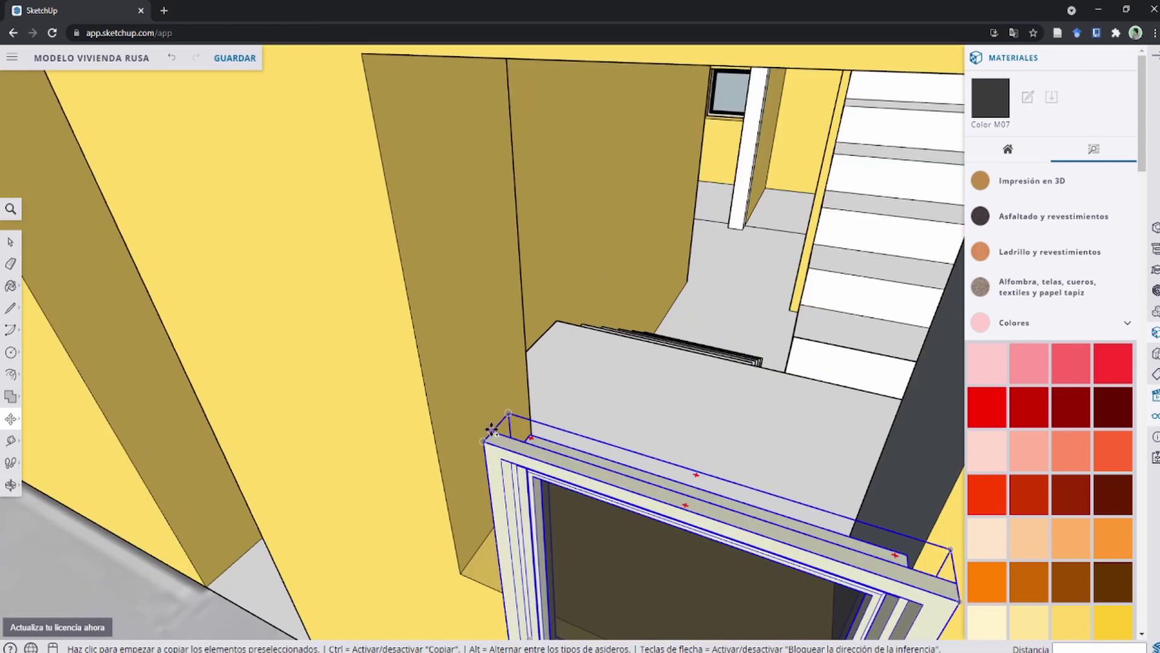
scroll(499, 514, down, 3)
scroll(518, 502, down, 3)
scroll(518, 502, down, 3)
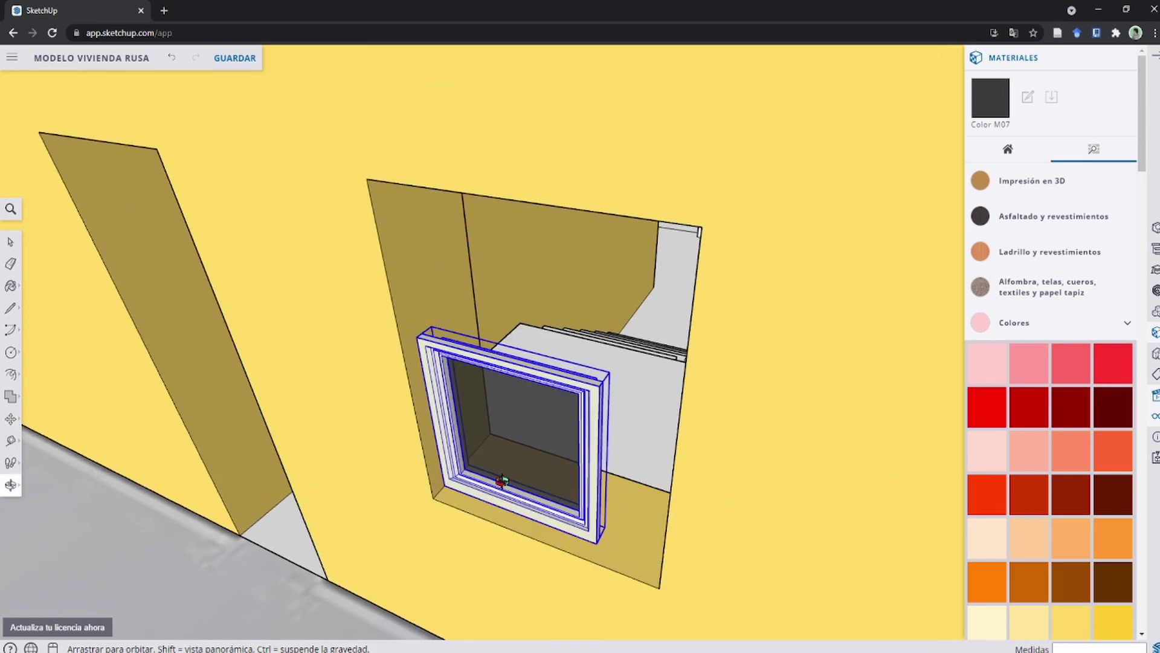
Scale the stairwell window 1.38 along red and 1.78 along green to fill the opening.
key(s)
scroll(704, 434, up, 3)
middle_drag(704, 434, 615, 504)
scroll(531, 478, up, 5)
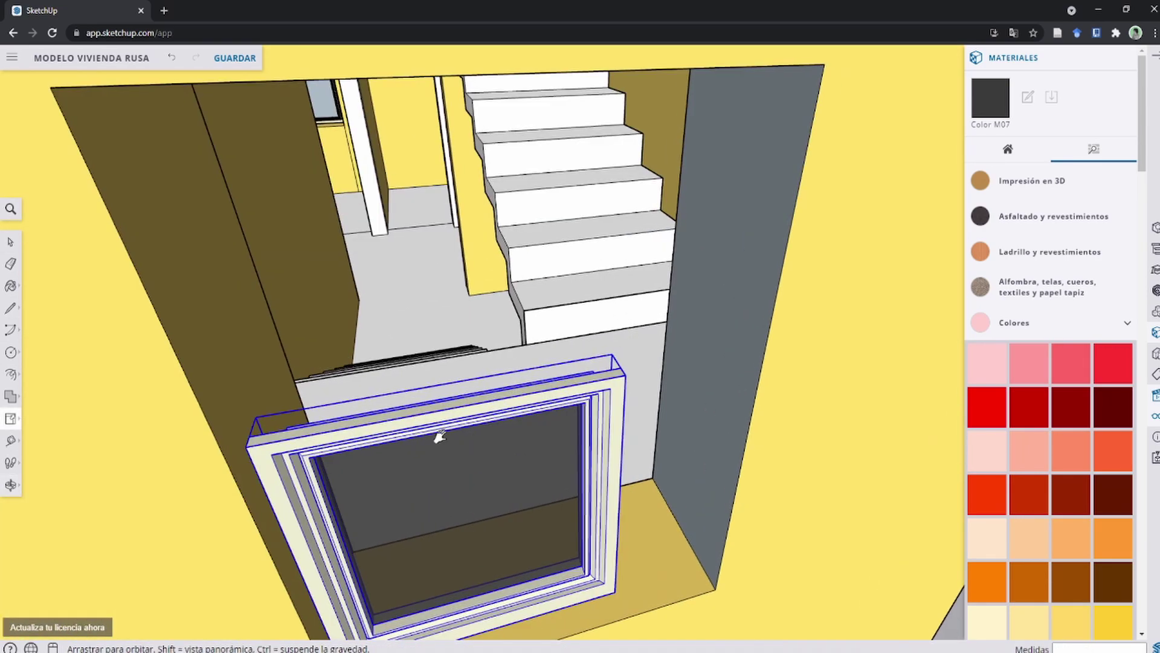
middle_drag(459, 453, 603, 425)
scroll(602, 425, up, 5)
scroll(603, 425, down, 5)
middle_drag(508, 423, 492, 461)
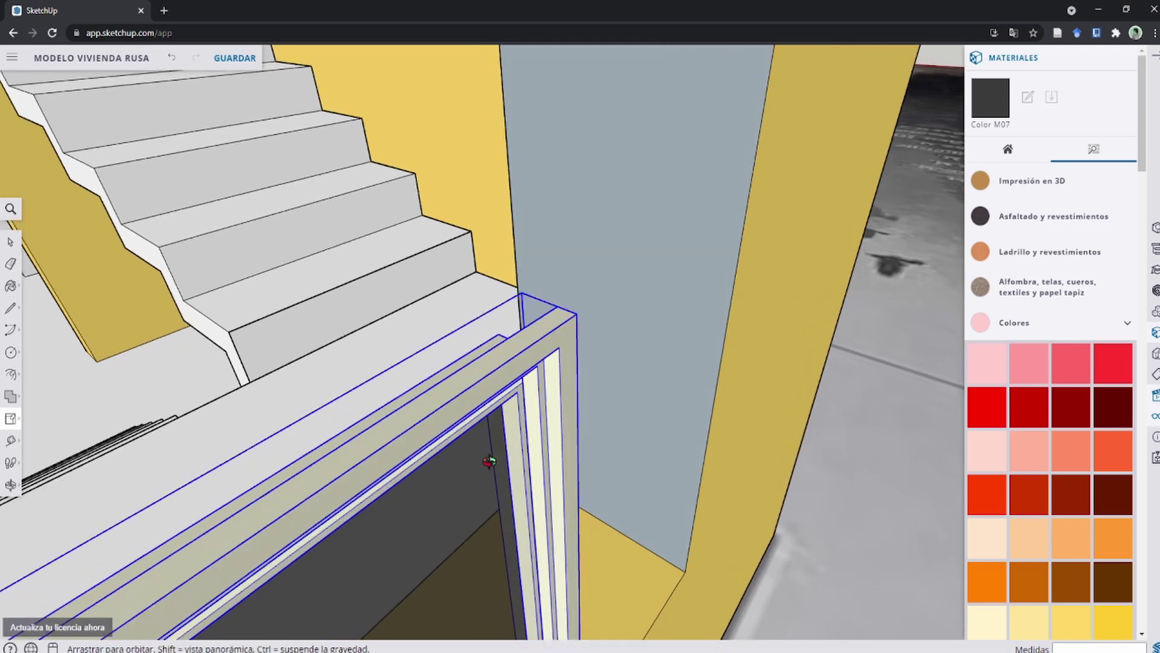
scroll(677, 328, up, 3)
scroll(677, 328, down, 2)
middle_drag(674, 368, 401, 446)
scroll(449, 435, down, 2)
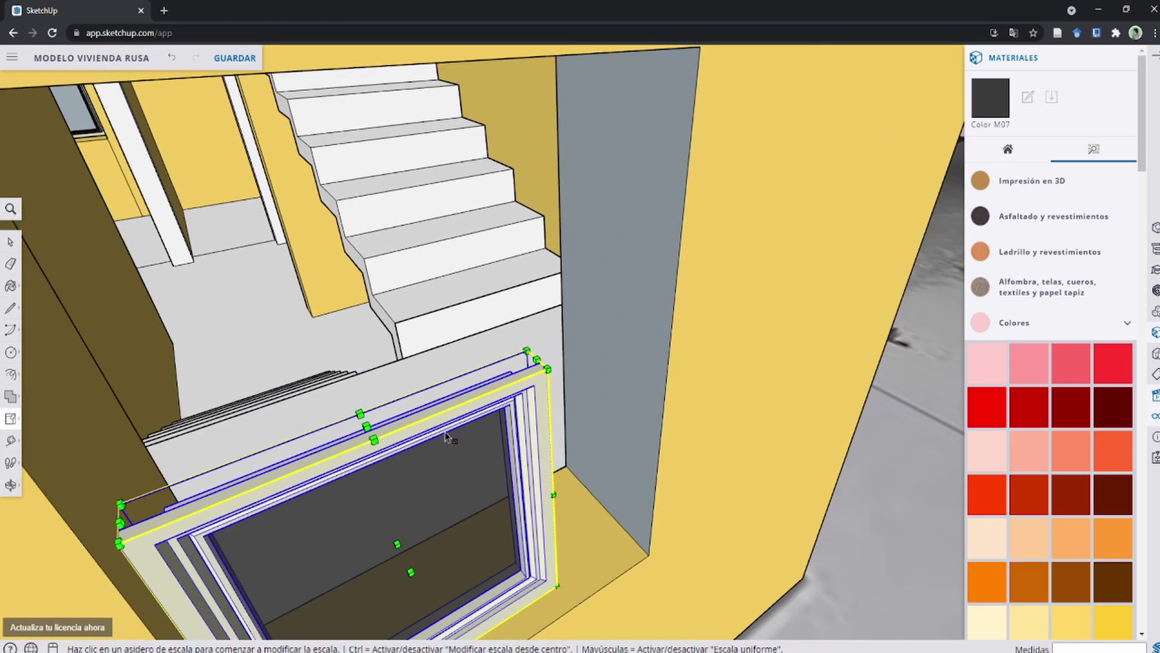
scroll(502, 481, down, 2)
drag(505, 463, 567, 445)
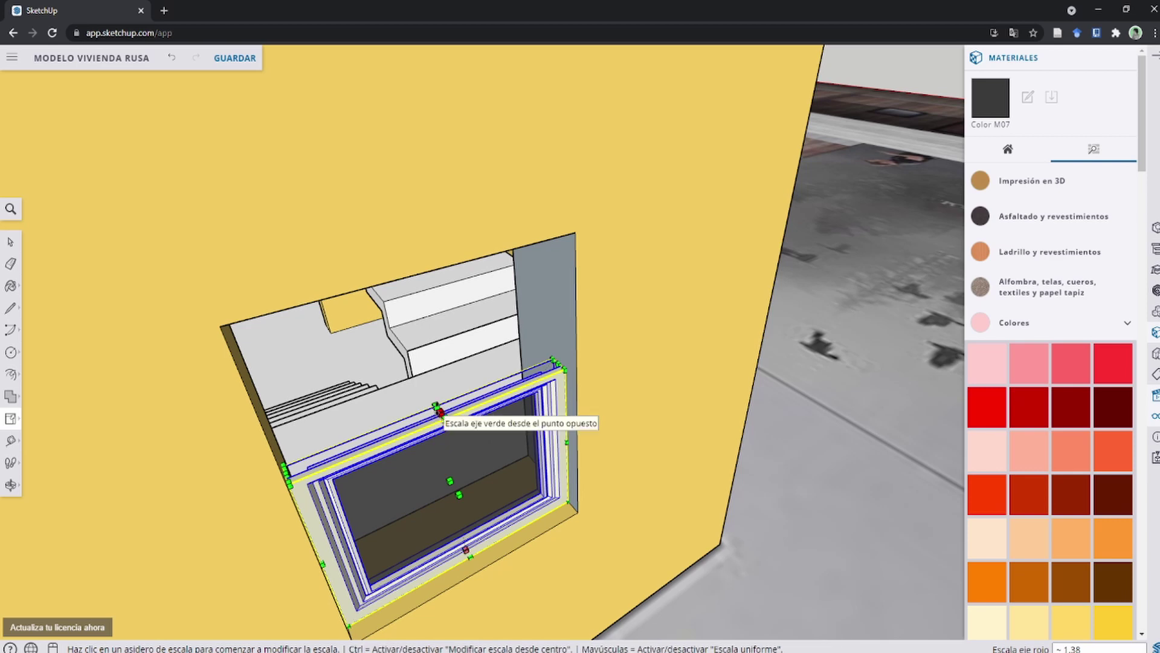
drag(440, 413, 411, 256)
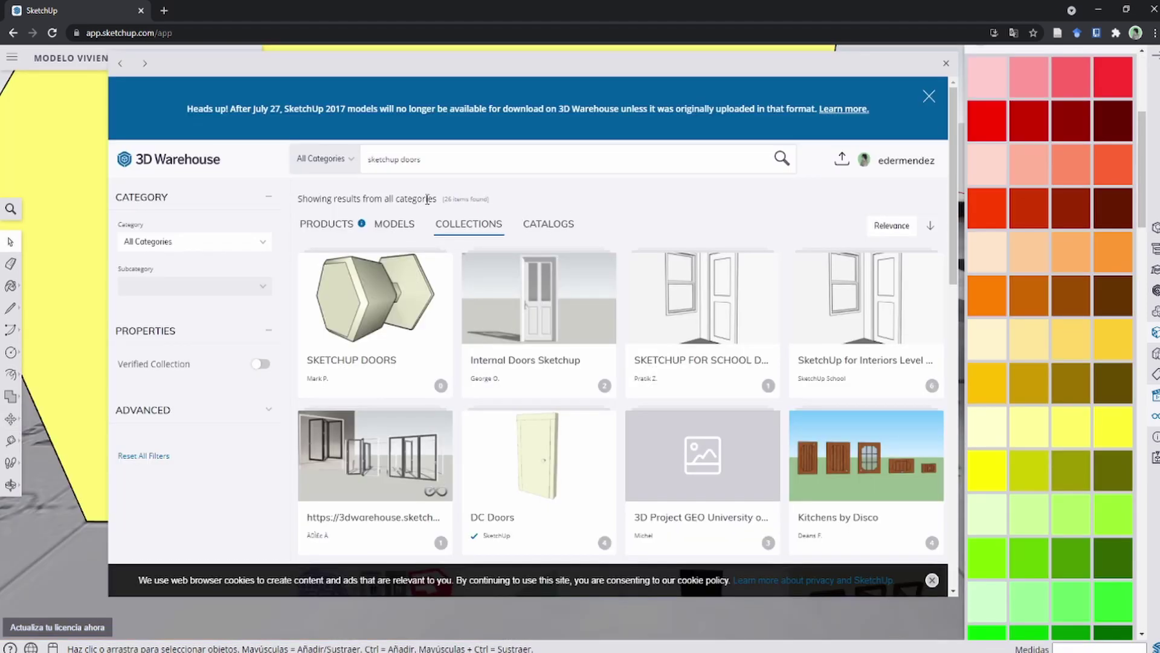
Search 3D Warehouse for 'doors aluminium' and browse the results.
click(395, 228)
text(doors)
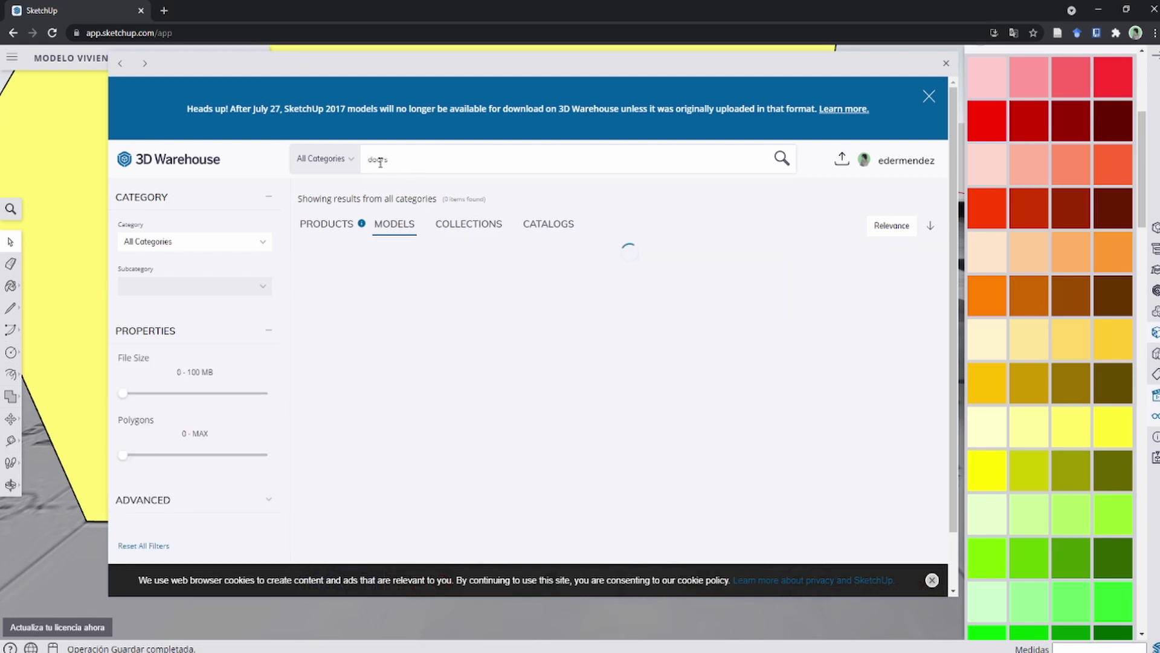
click(380, 160)
key(Return)
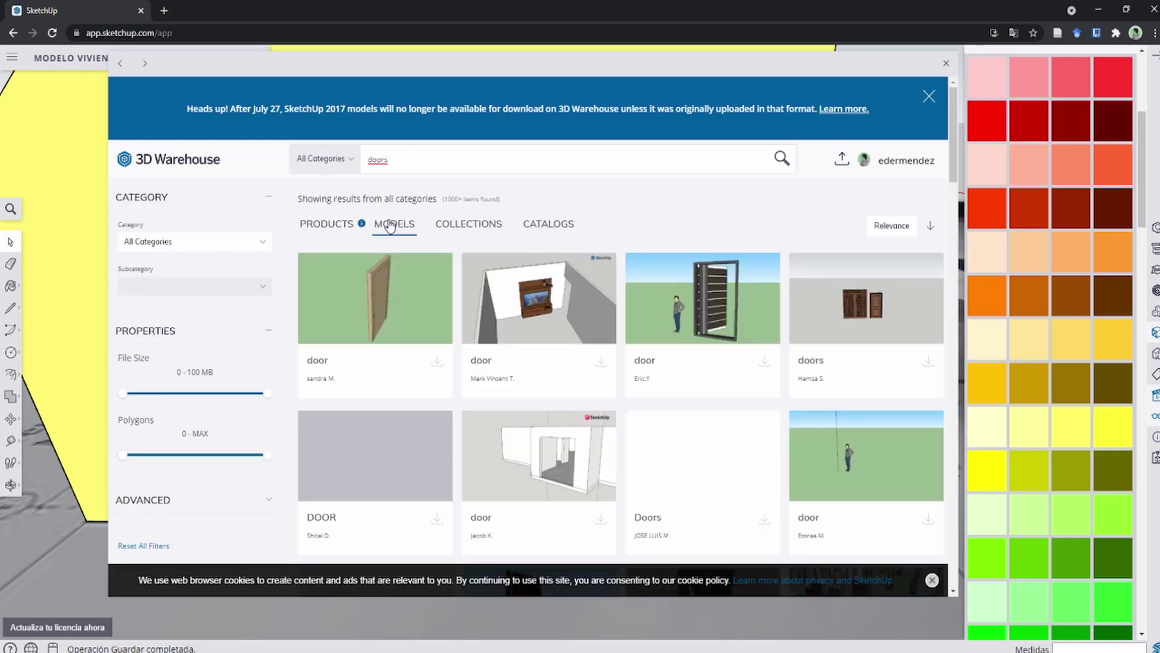
click(459, 227)
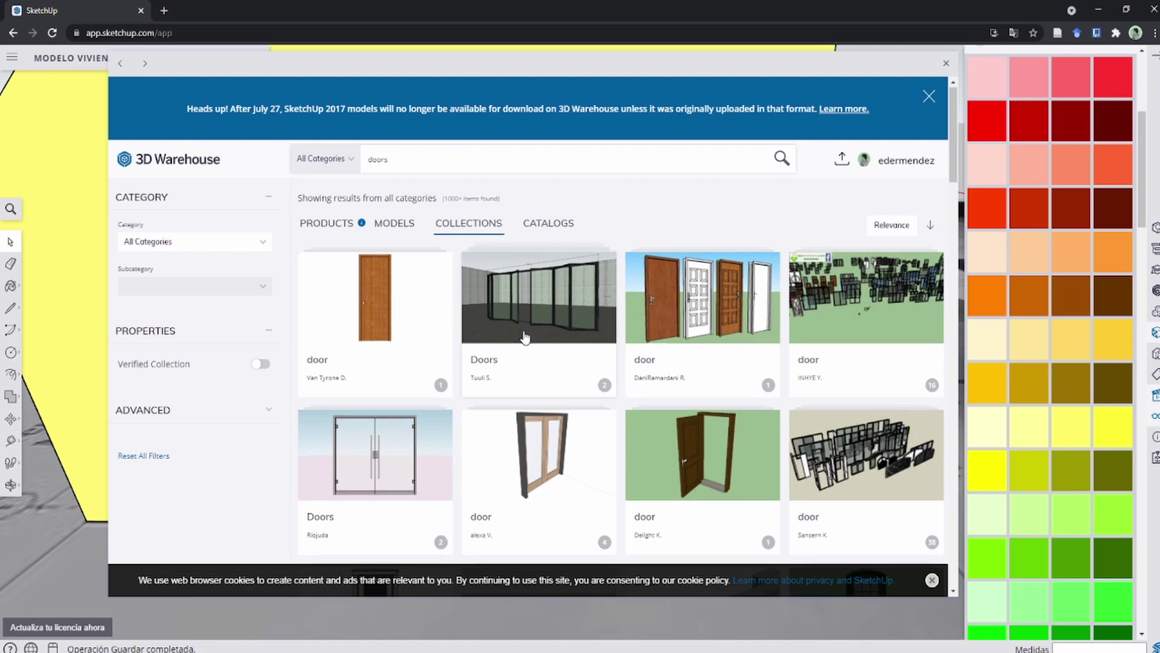
Open Origin Residential Door SE04 from the results and download it into the model.
scroll(555, 347, down, 5)
scroll(541, 333, down, 3)
scroll(541, 333, down, 3)
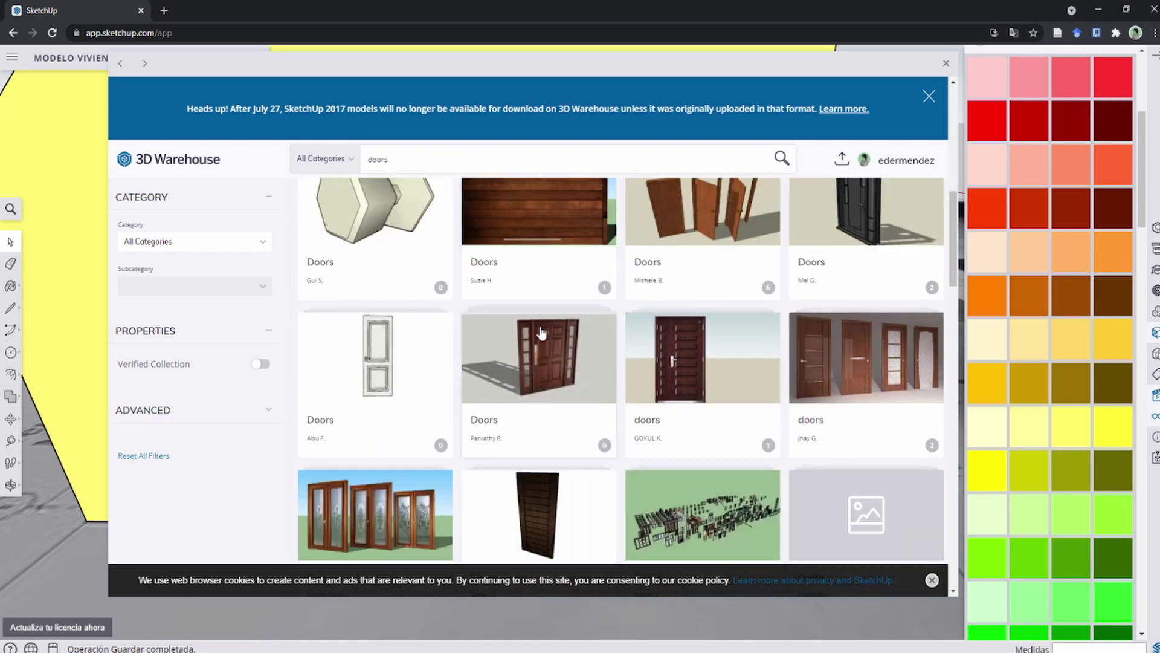
scroll(599, 332, down, 3)
scroll(748, 376, down, 3)
click(662, 303)
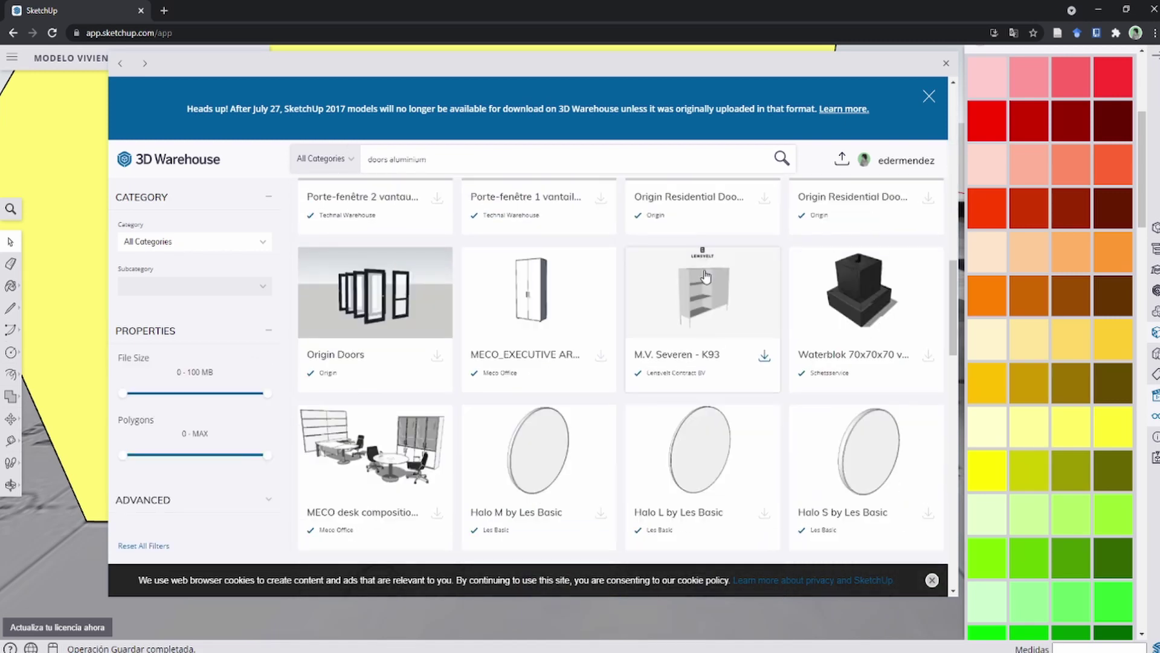
click(622, 353)
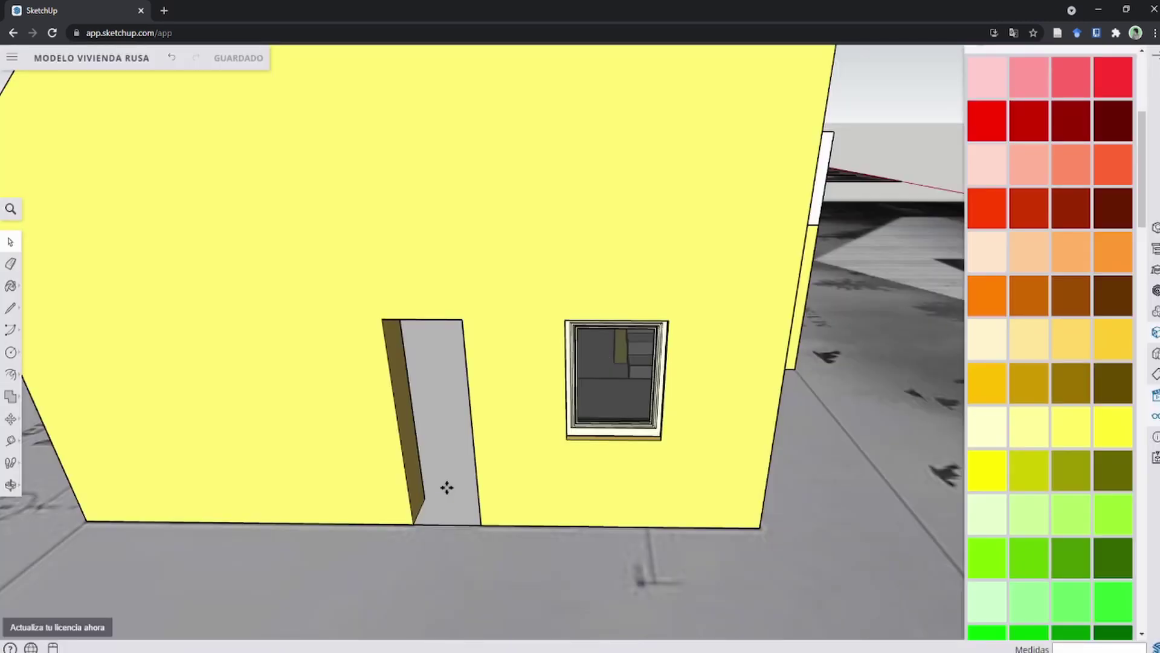
Place the imported door and rotate it to stand upright.
scroll(457, 529, down, 3)
middle_drag(457, 529, 394, 518)
scroll(411, 423, up, 3)
key(q)
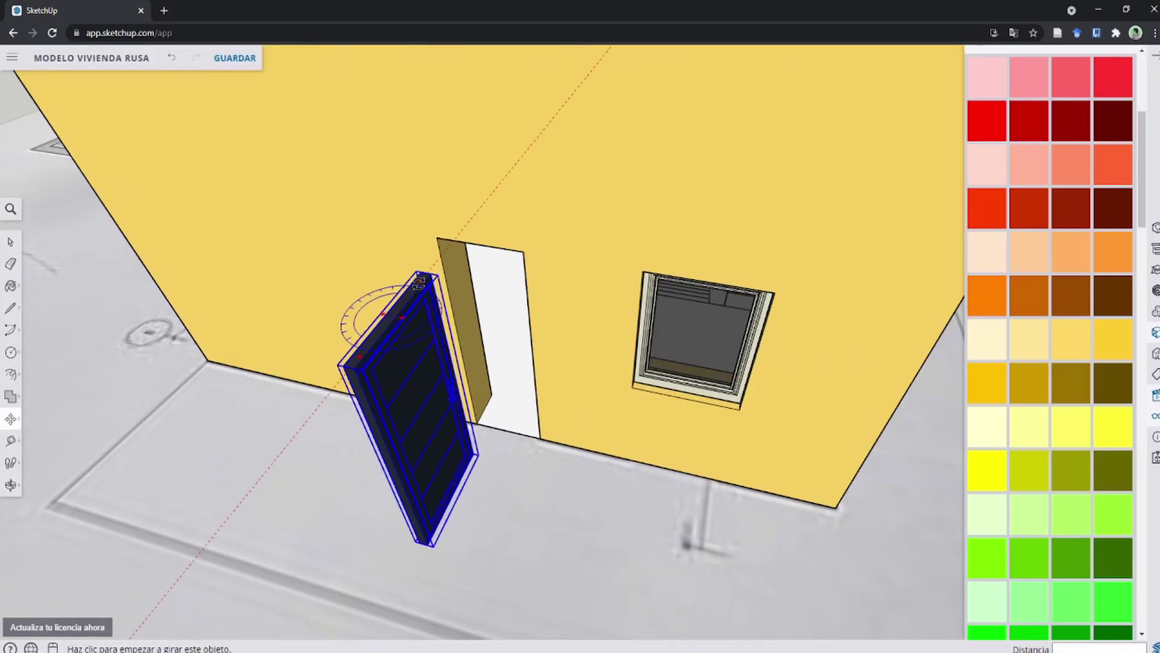
click(420, 283)
key(m)
drag(423, 423, 520, 362)
scroll(520, 363, up, 3)
mouse_move(519, 362)
middle_down()
mouse_move(728, 495)
mouse_move(679, 473)
mouse_move(777, 446)
mouse_move(455, 432)
middle_up()
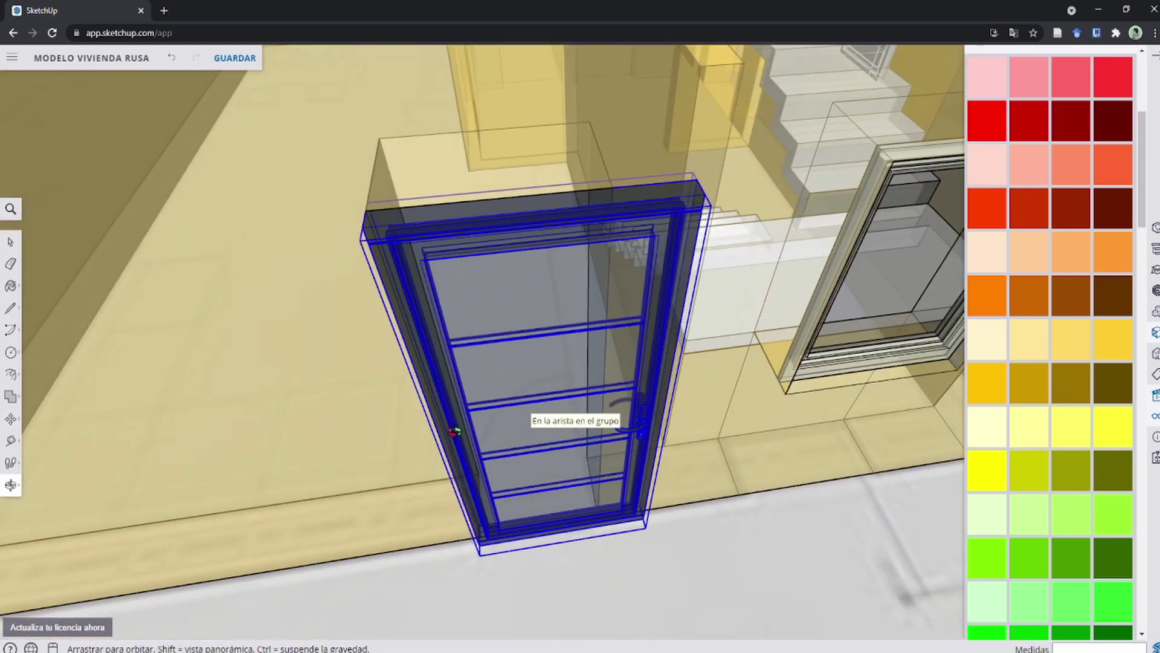
Frame the view on the door and move it onto the ground-floor doorway's floor edge.
key(m)
scroll(454, 432, down, 3)
scroll(444, 218, up, 5)
right_click(444, 216)
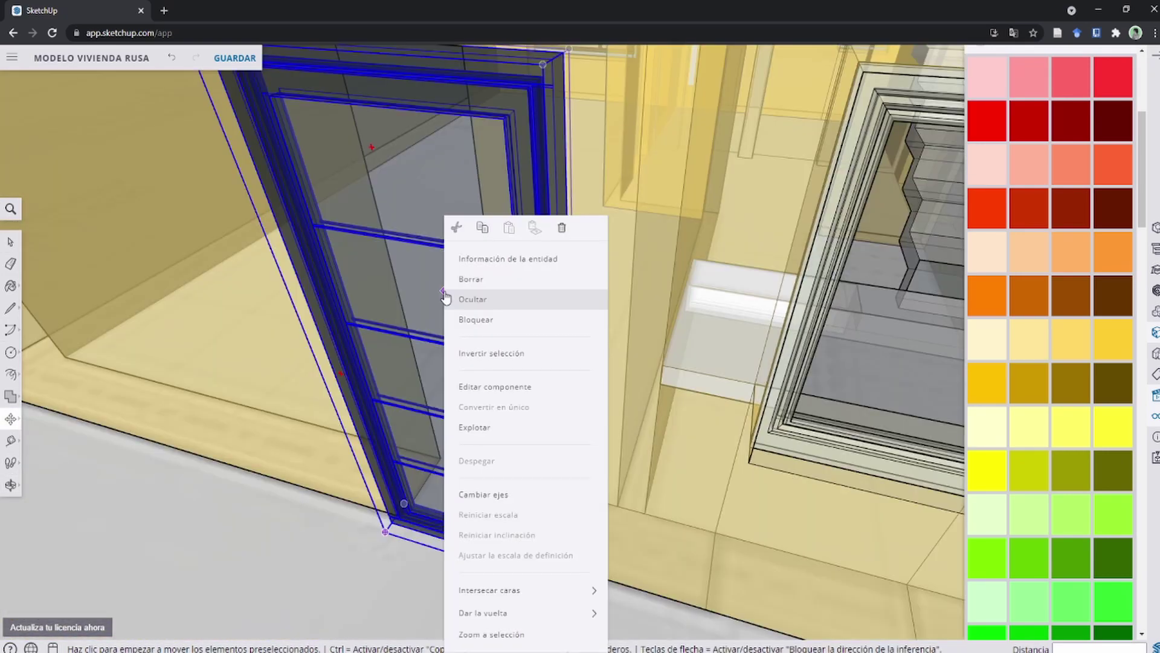
click(592, 633)
key(Escape)
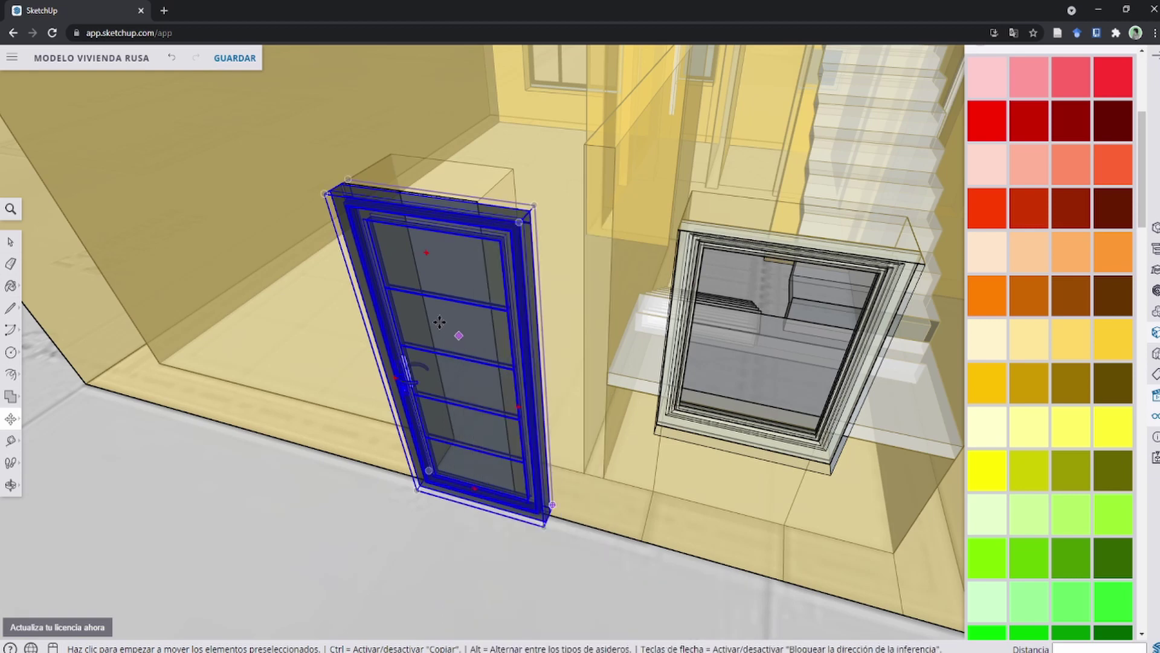
middle_drag(439, 322, 519, 400)
scroll(471, 363, down, 3)
scroll(519, 401, up, 3)
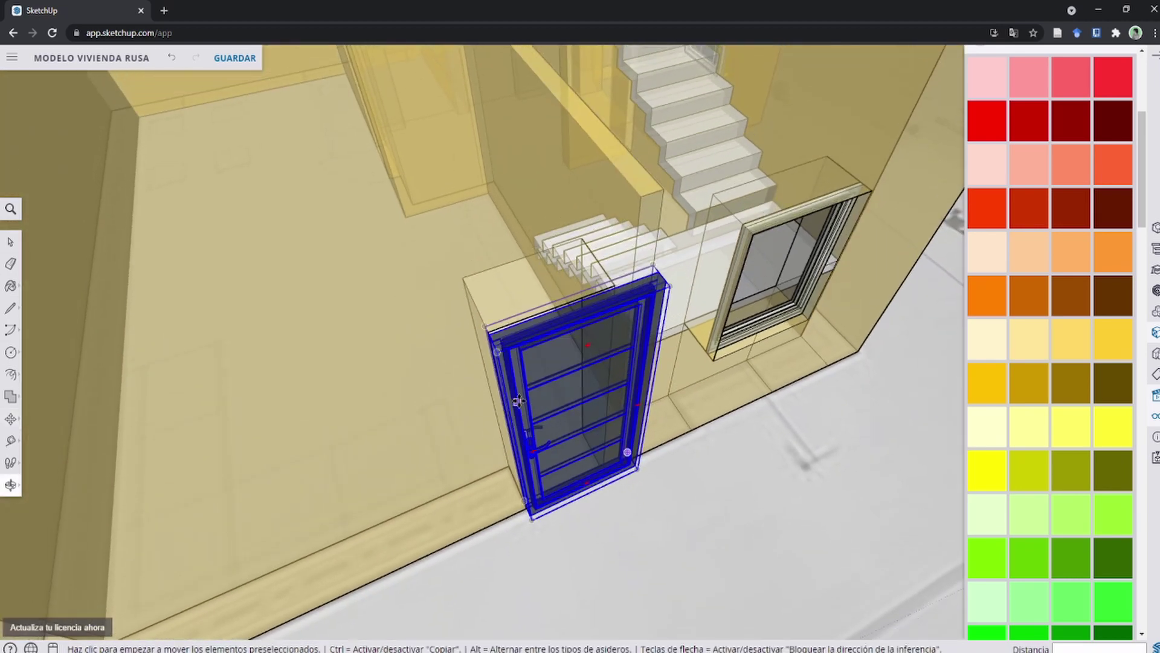
scroll(521, 399, up, 2)
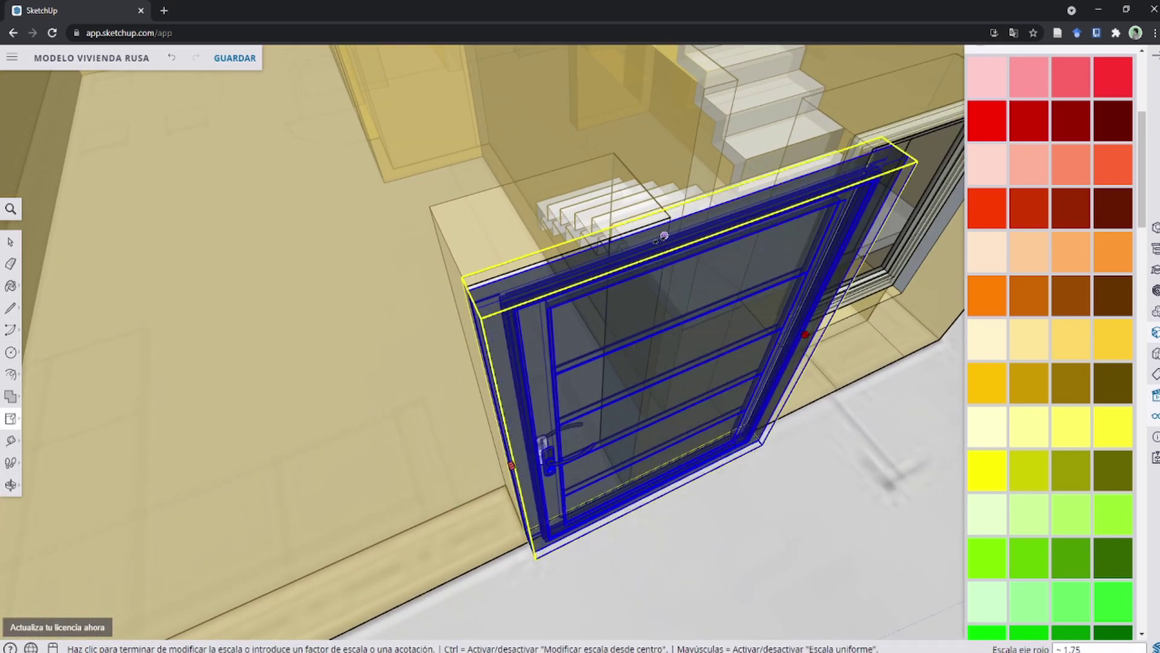
scroll(604, 389, up, 3)
click(622, 535)
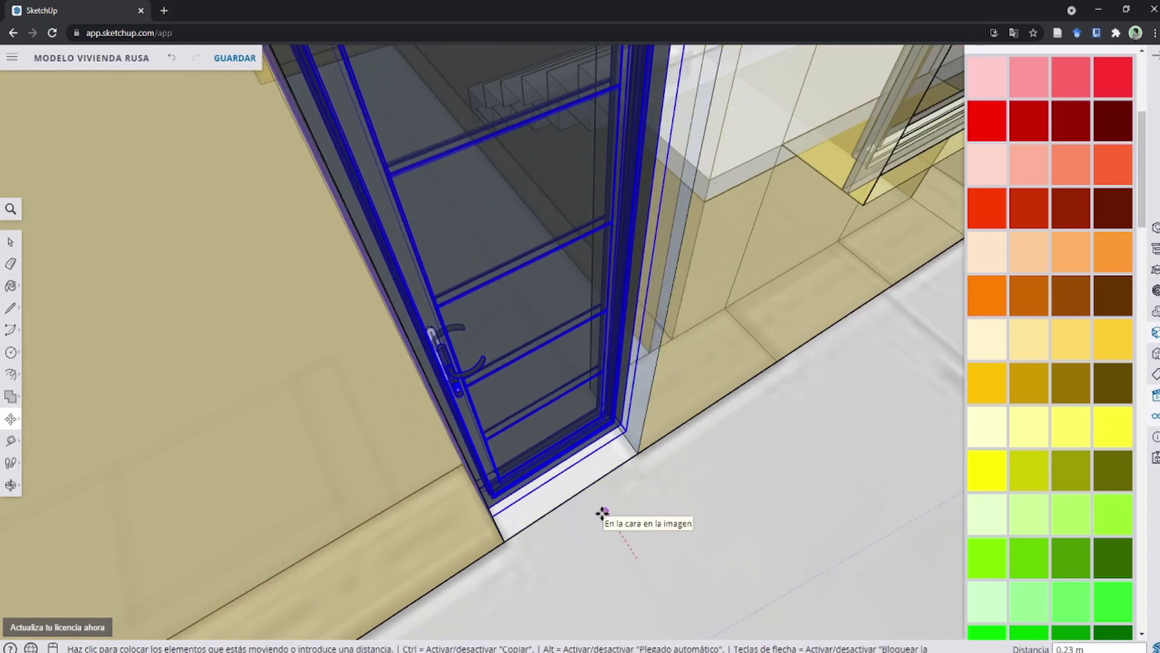
click(586, 493)
scroll(586, 493, down, 3)
Start a Ctrl copy of the door toward another opening.
click(624, 463)
key(ctrl)
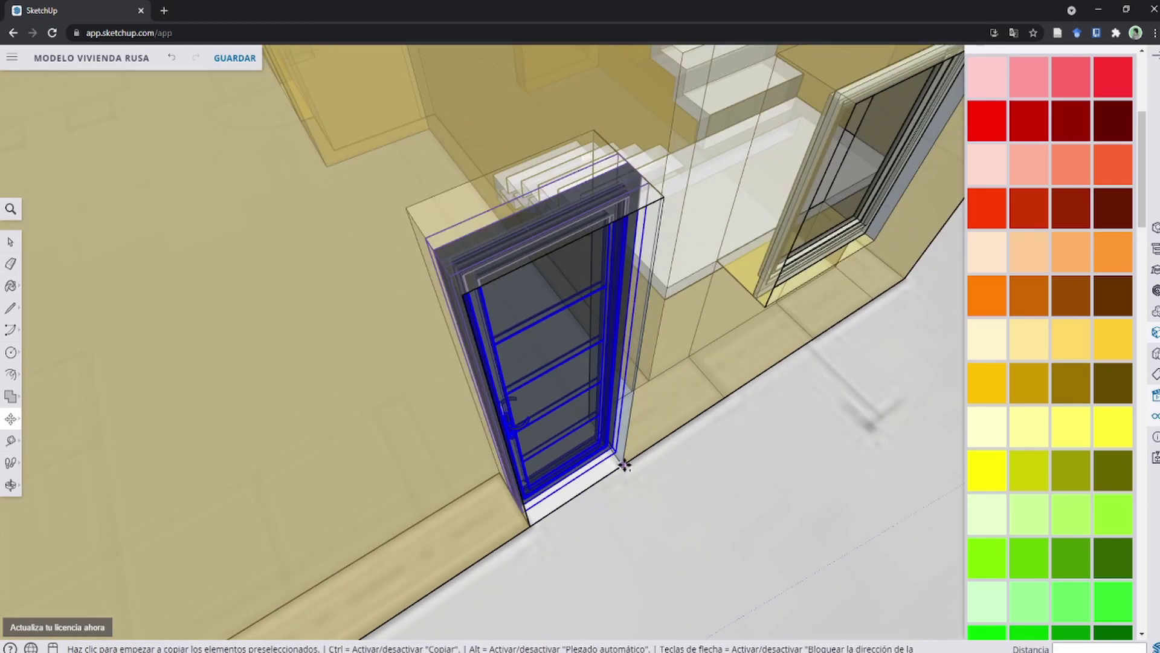
middle_drag(625, 464, 629, 423)
scroll(487, 292, up, 4)
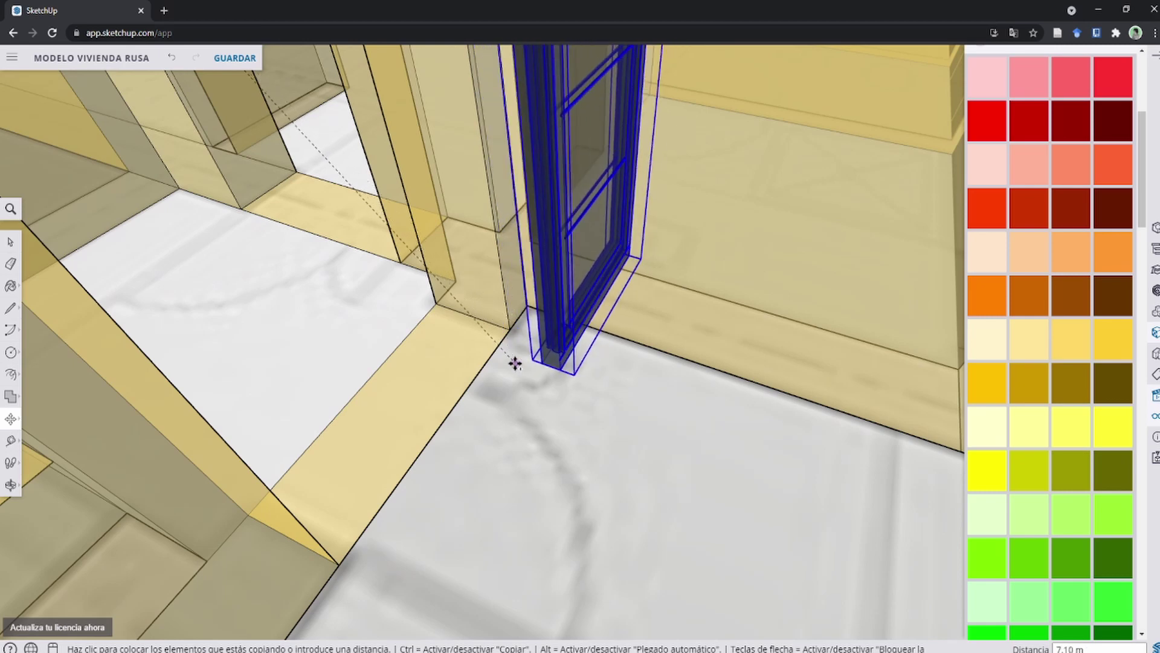
middle_drag(558, 357, 500, 417)
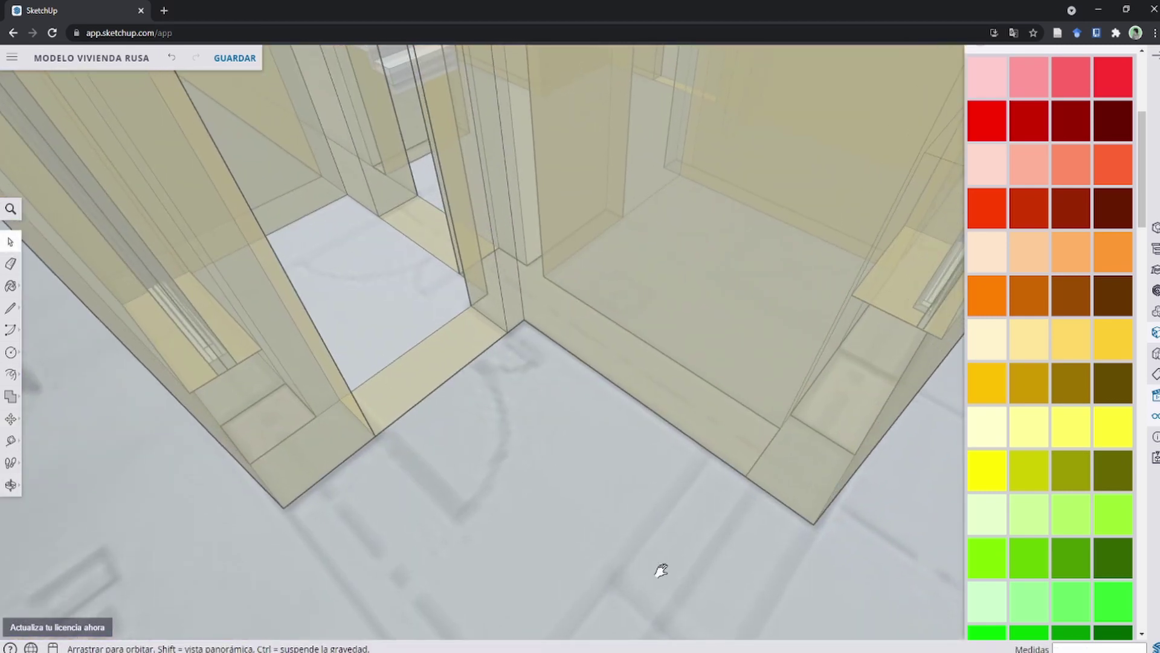
Ctrl+Move a copy of the blue-framed door to a second ground-floor doorway.
mouse_move(661, 570)
middle_down()
mouse_move(620, 408)
mouse_move(622, 371)
mouse_move(493, 316)
middle_up()
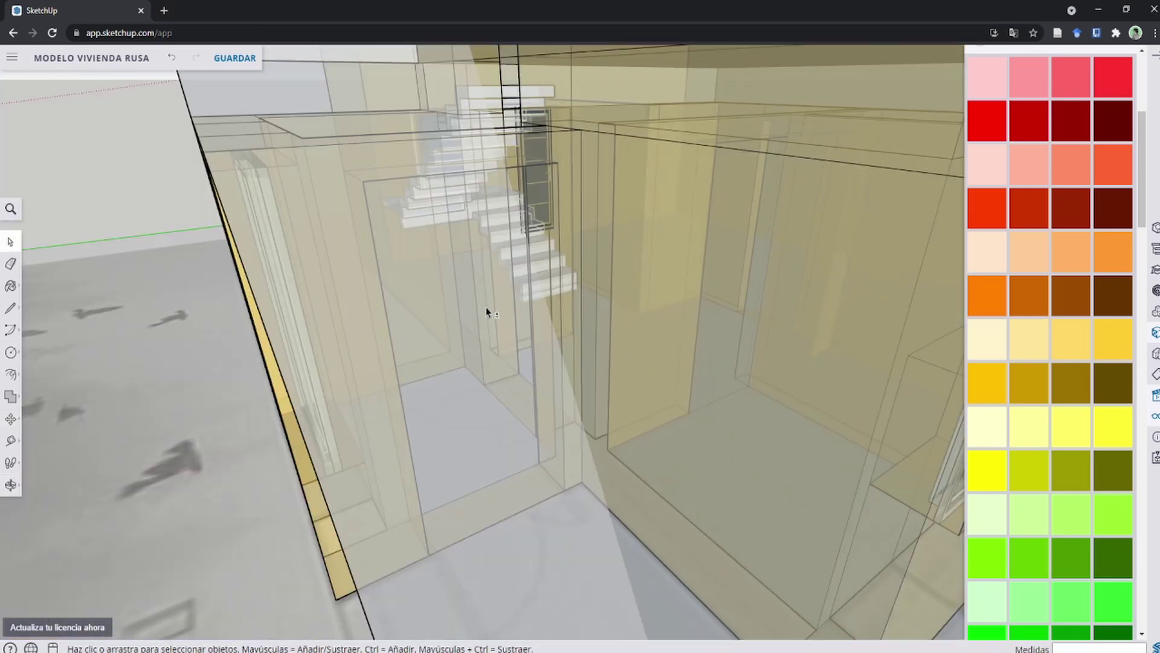
scroll(486, 307, down, 5)
mouse_move(624, 388)
shift+middle_down()
mouse_move(596, 298)
mouse_move(548, 374)
mouse_move(417, 228)
shift+middle_up()
scroll(474, 293, up, 3)
scroll(204, 321, up, 3)
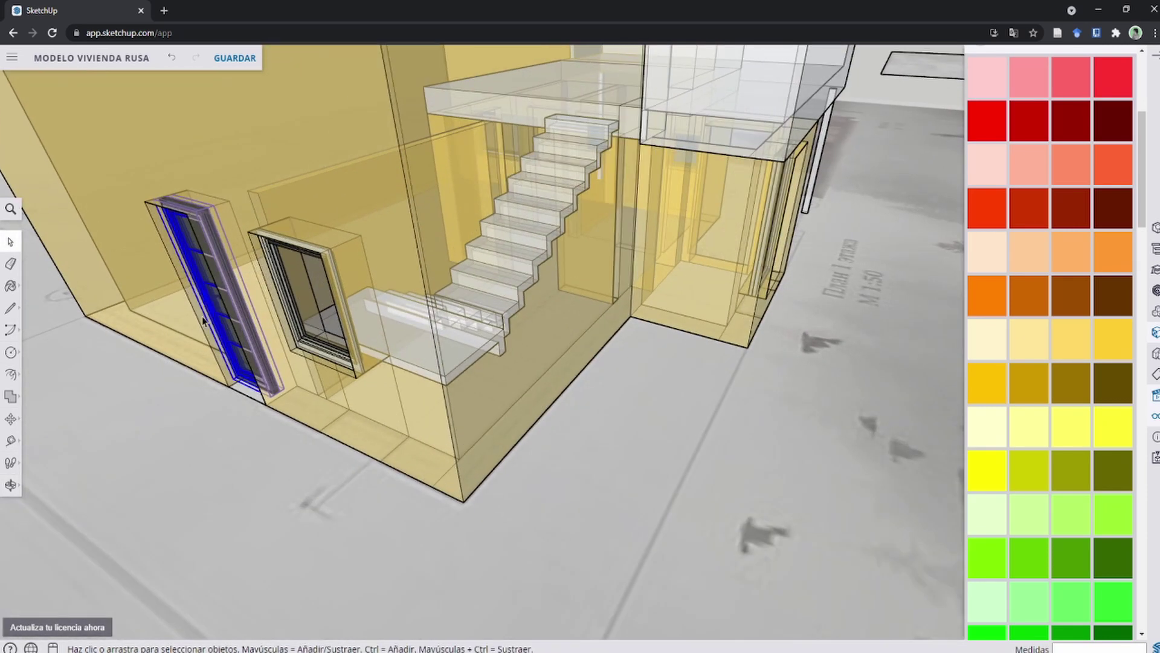
scroll(227, 356, up, 2)
click(282, 457)
key(ctrl)
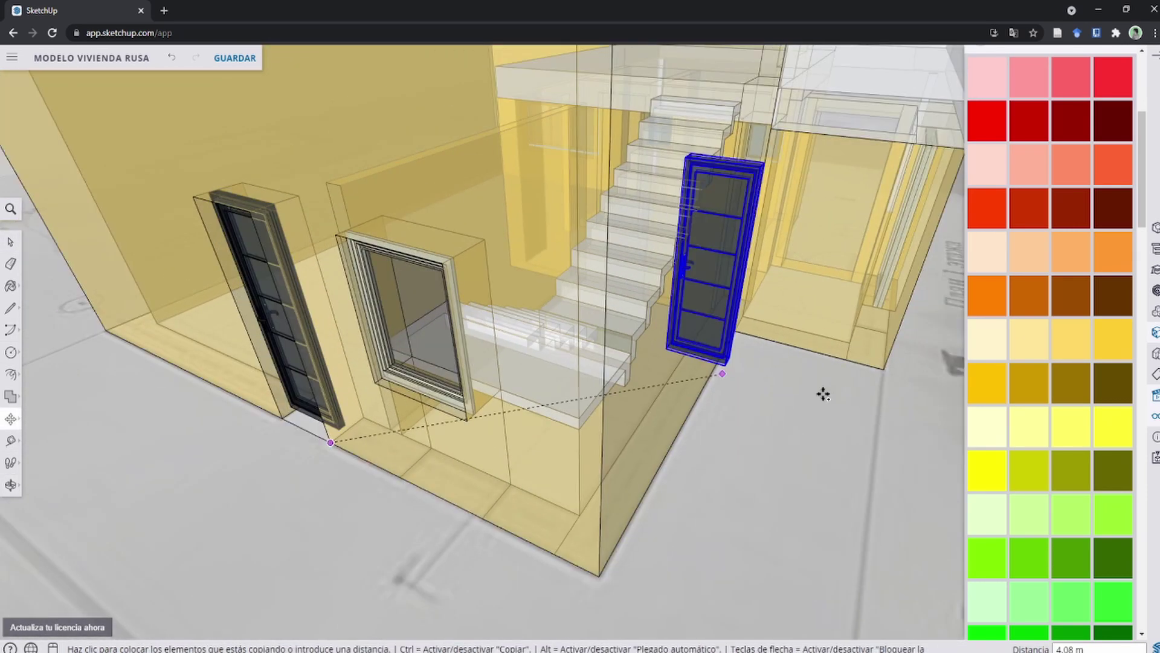
mouse_move(824, 395)
middle_down()
mouse_move(389, 394)
mouse_move(96, 277)
mouse_move(306, 310)
middle_up()
click(307, 310)
Select the copied door and orbit to check it against the whole house.
scroll(307, 310, up, 3)
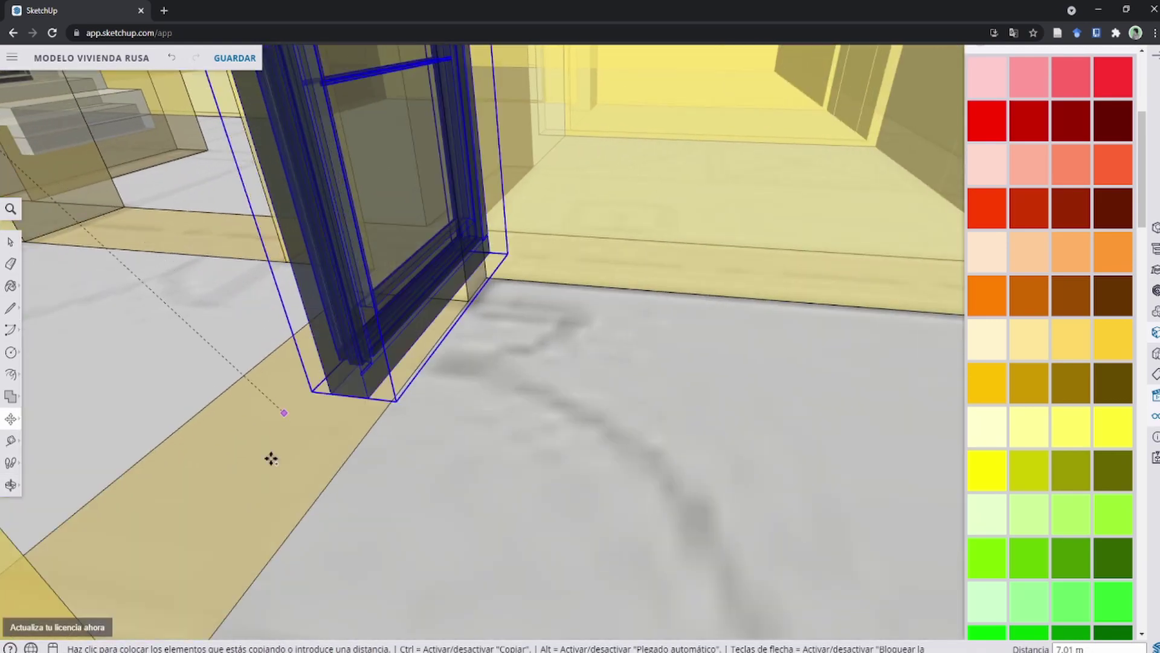
scroll(270, 460, up, 1)
scroll(301, 428, up, 1)
scroll(253, 525, up, 1)
key(space)
scroll(428, 386, down, 3)
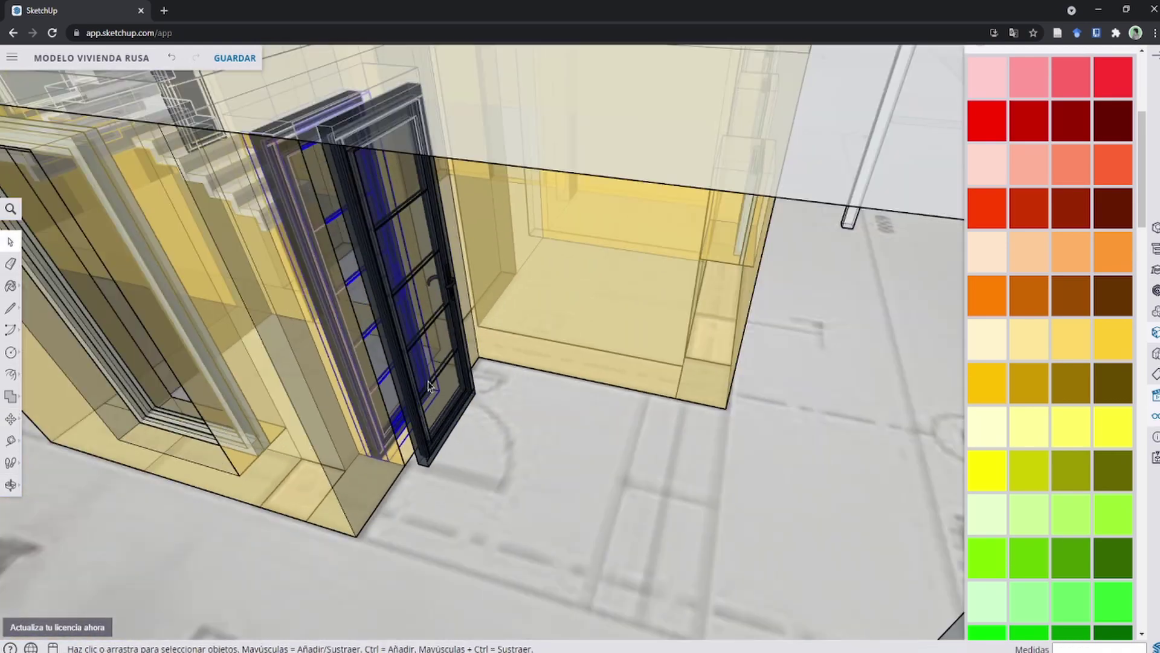
click(361, 222)
scroll(360, 223, up, 3)
middle_drag(543, 463, 493, 437)
scroll(799, 455, down, 5)
scroll(617, 435, down, 3)
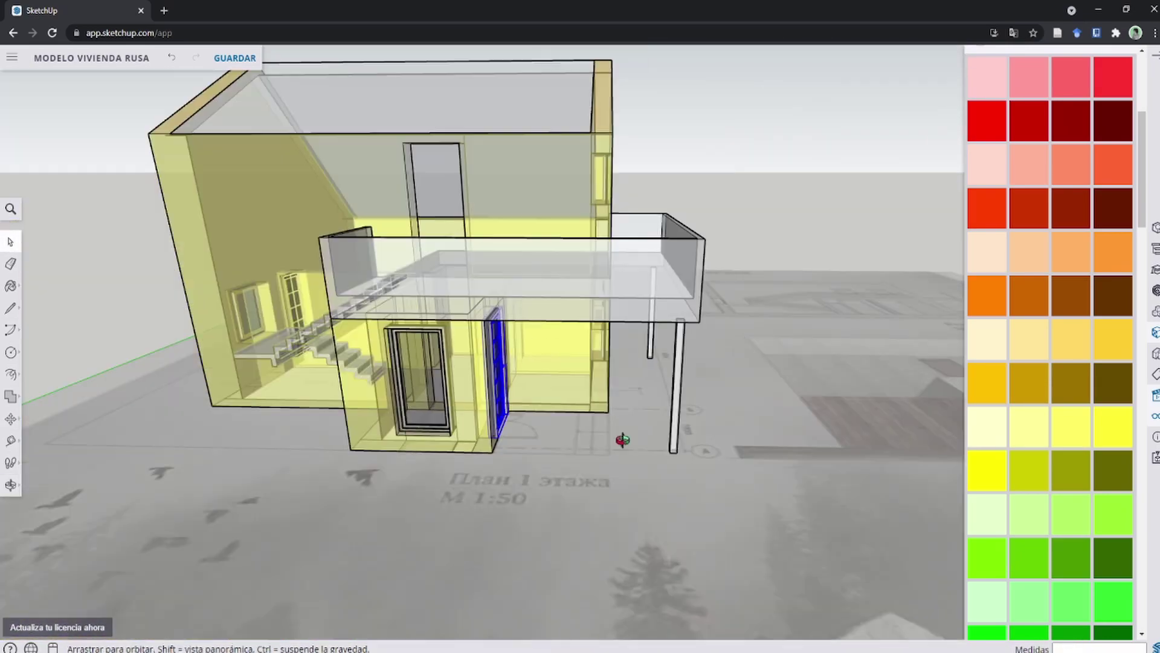
mouse_move(616, 435)
middle_down()
mouse_move(639, 447)
mouse_move(510, 370)
middle_up()
Hide the roof group with Ocultar and orbit in toward the interior doorway.
scroll(466, 312, up, 3)
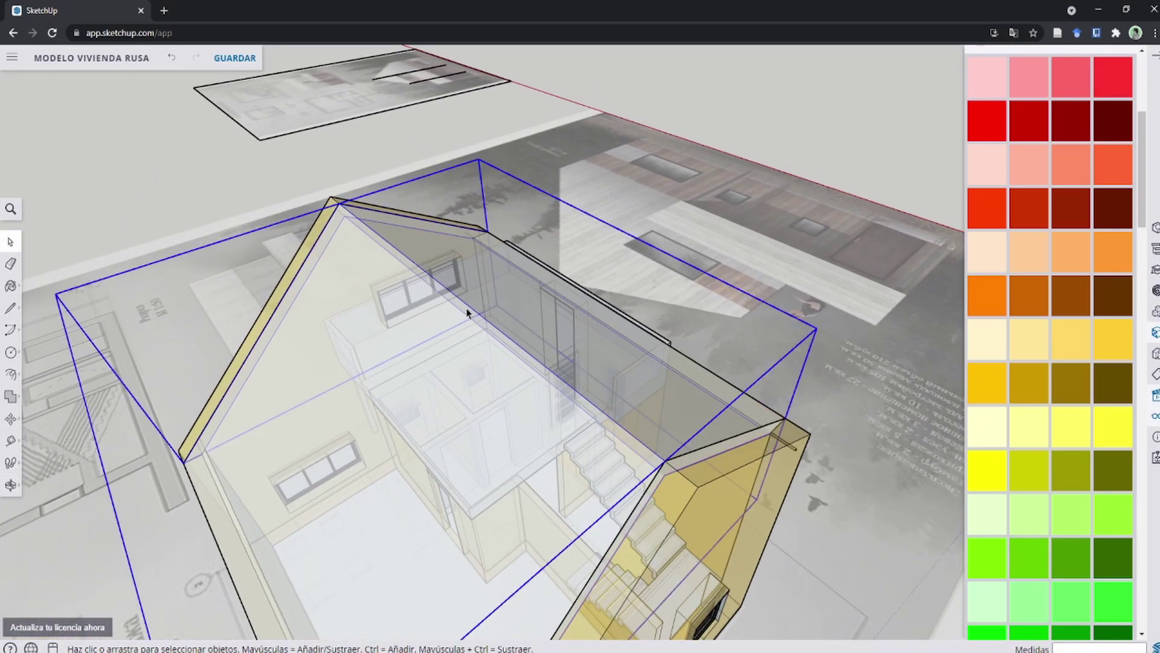
right_click(467, 312)
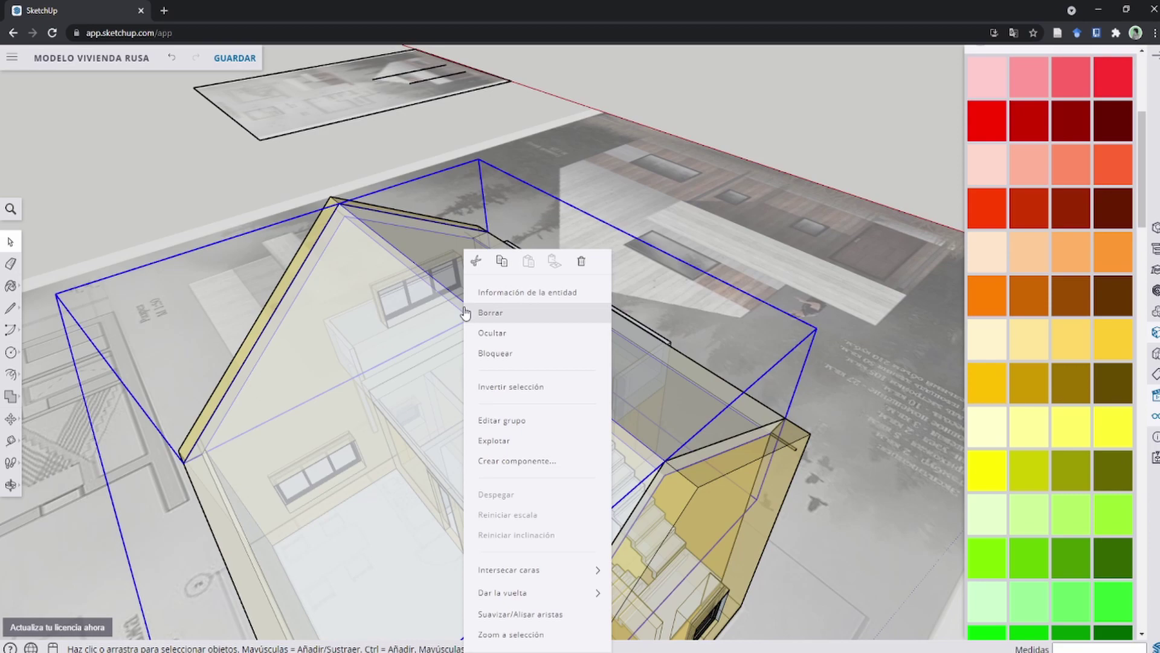
click(488, 340)
scroll(488, 341, down, 5)
scroll(518, 425, up, 5)
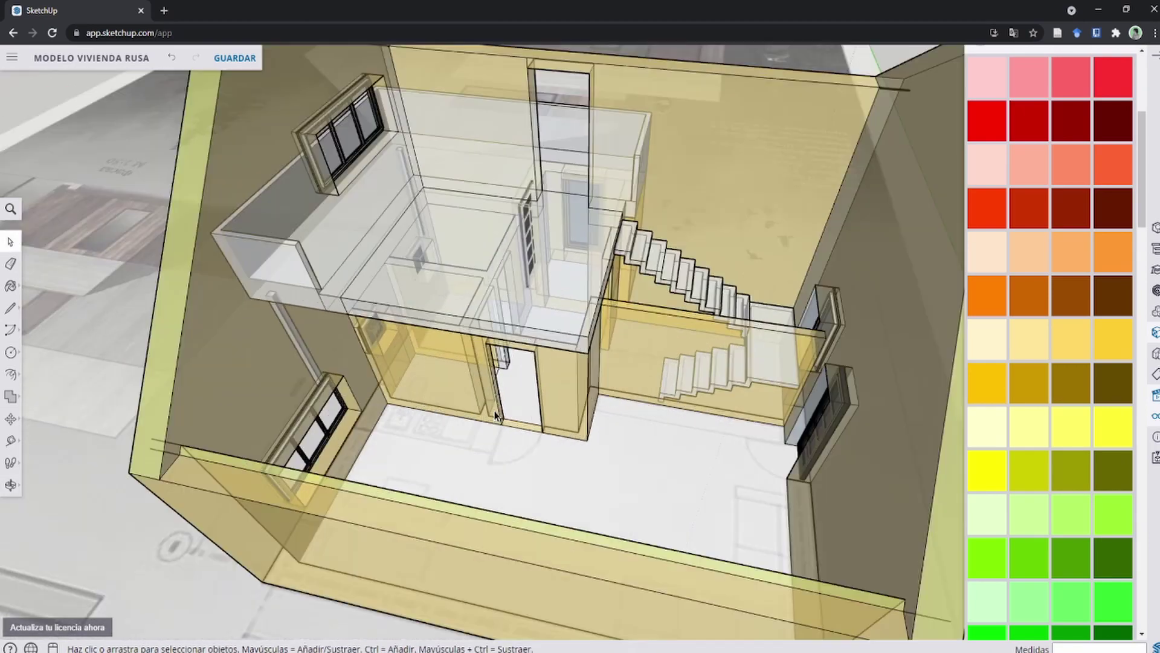
scroll(519, 425, up, 3)
mouse_move(519, 425)
middle_down()
mouse_move(402, 264)
mouse_move(479, 487)
mouse_move(526, 415)
mouse_move(441, 388)
mouse_move(482, 466)
mouse_move(653, 489)
mouse_move(575, 510)
mouse_move(435, 510)
mouse_move(679, 492)
mouse_move(526, 394)
mouse_move(432, 482)
mouse_move(501, 452)
middle_up()
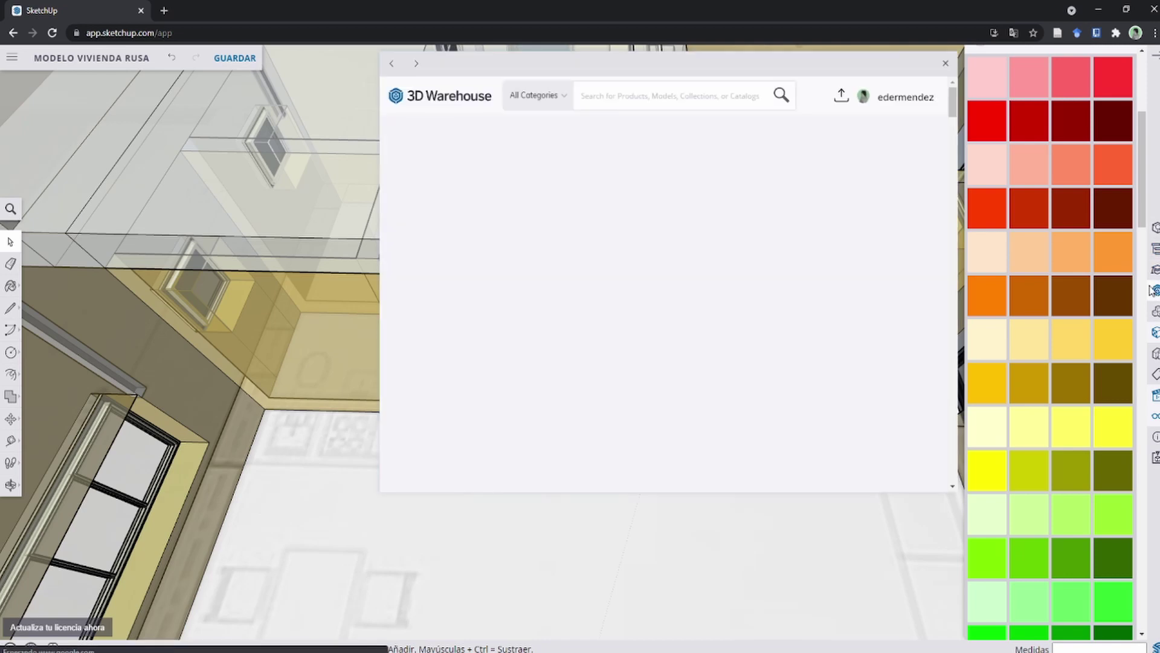
text(glass door)
text(gless door)
Search 'glass door', open the glass door collection and download its door model.
key(Return)
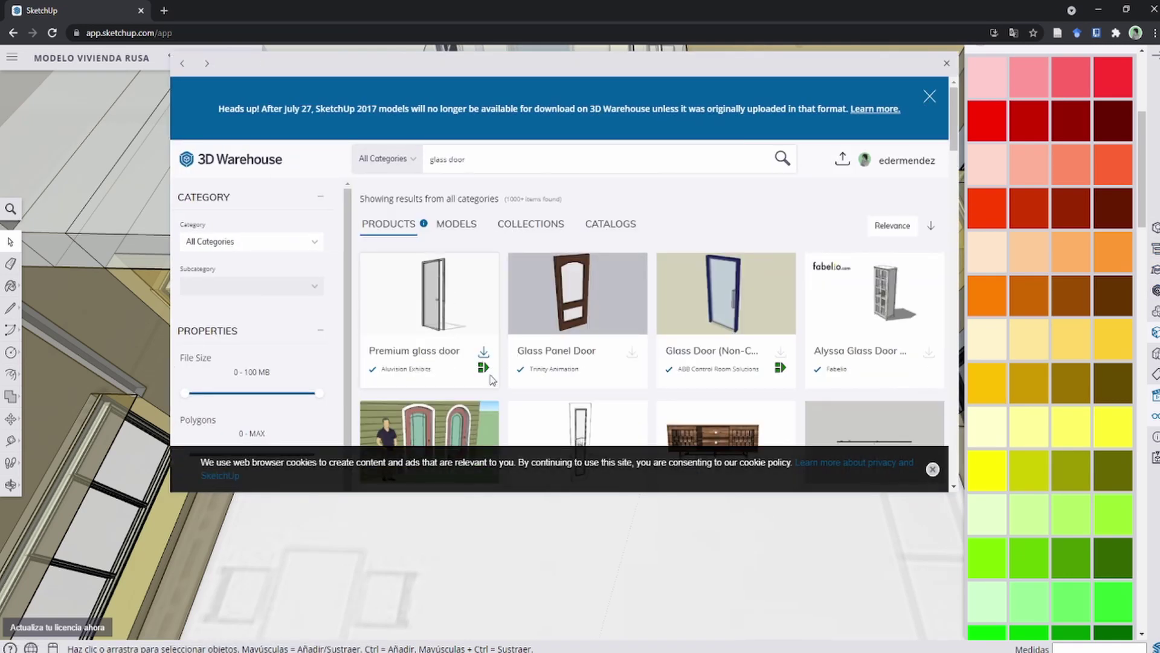
scroll(480, 362, down, 3)
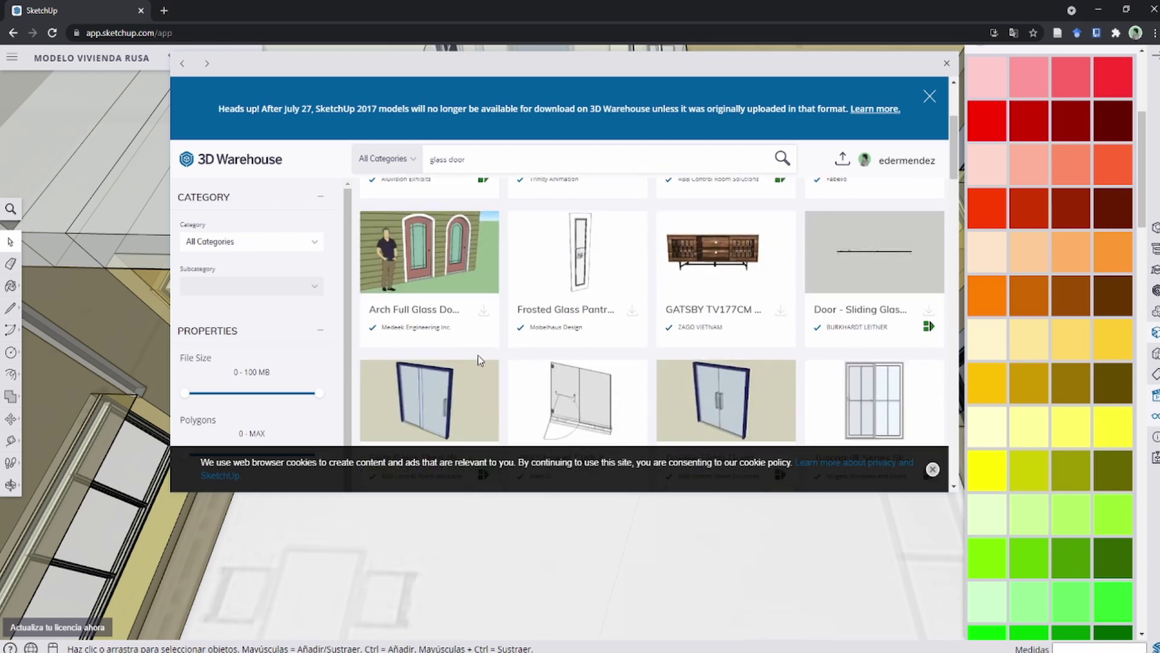
scroll(478, 355, up, 3)
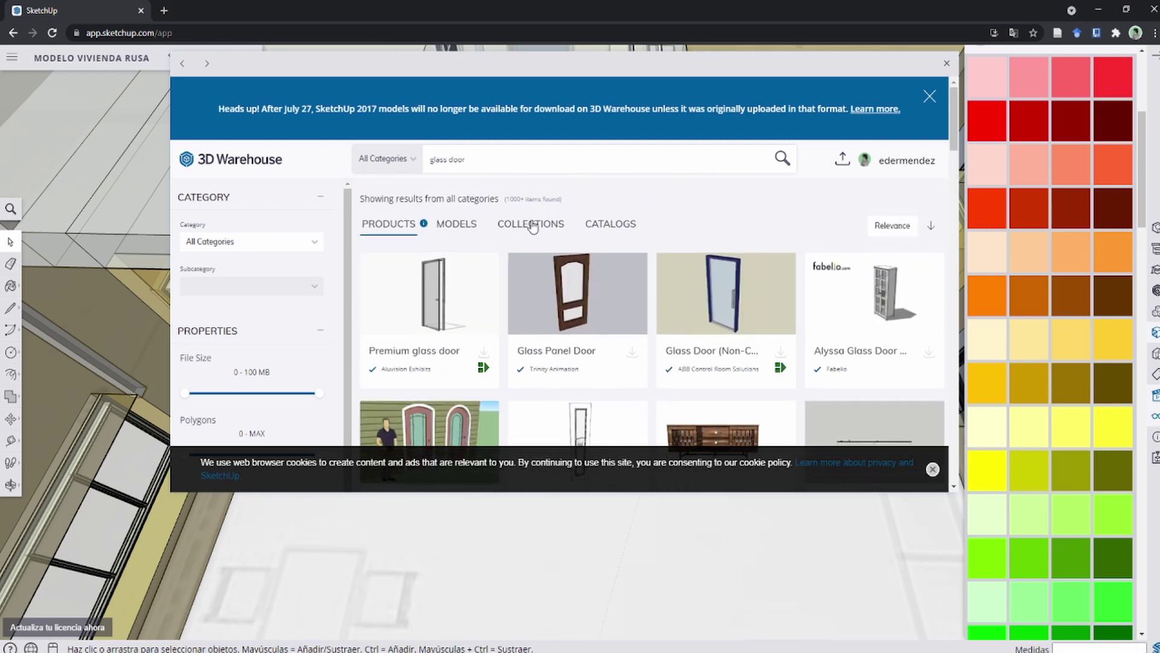
click(532, 225)
click(562, 279)
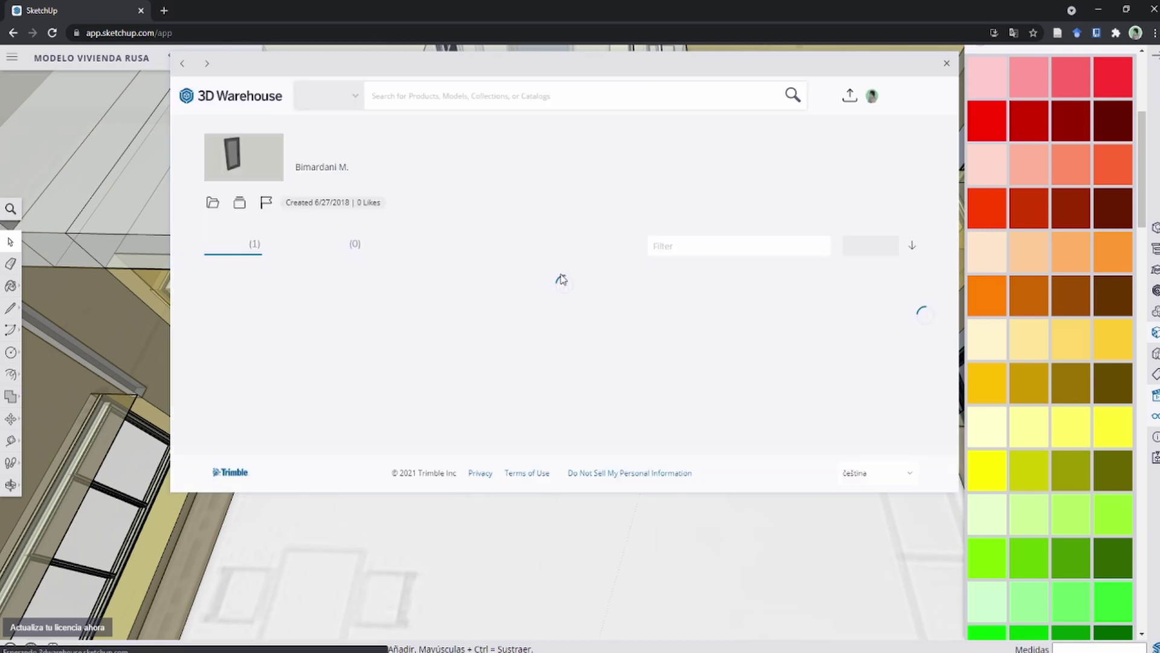
click(354, 368)
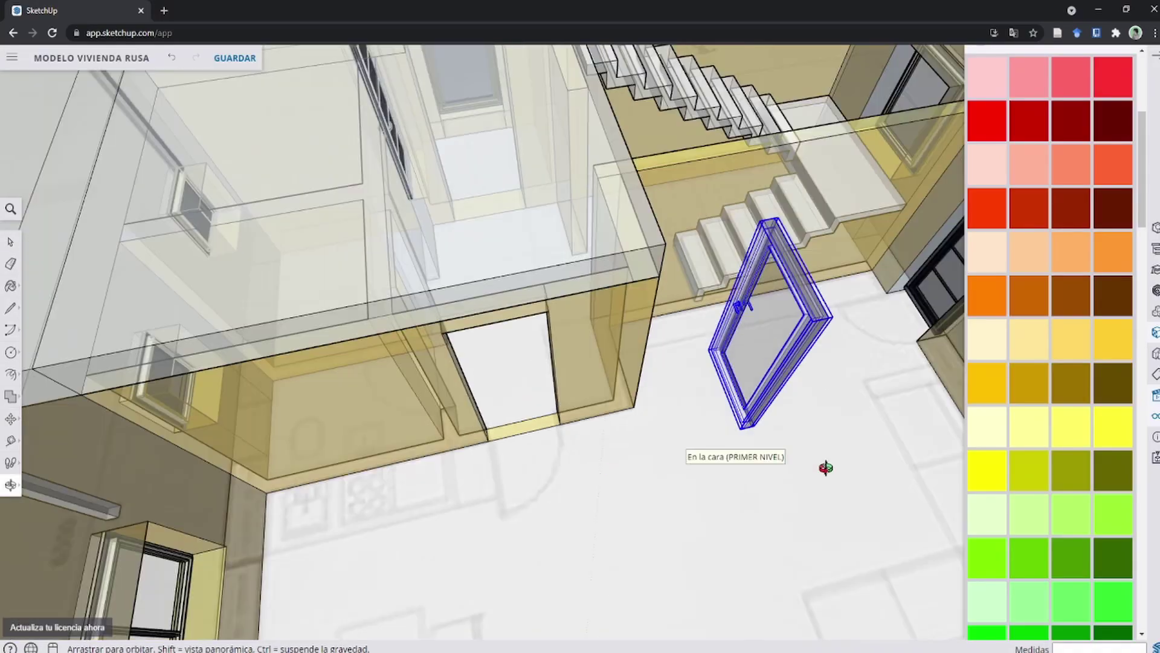
Rotate the glass door upright beside the interior doorway.
scroll(766, 435, up, 5)
scroll(687, 380, down, 5)
click(255, 394)
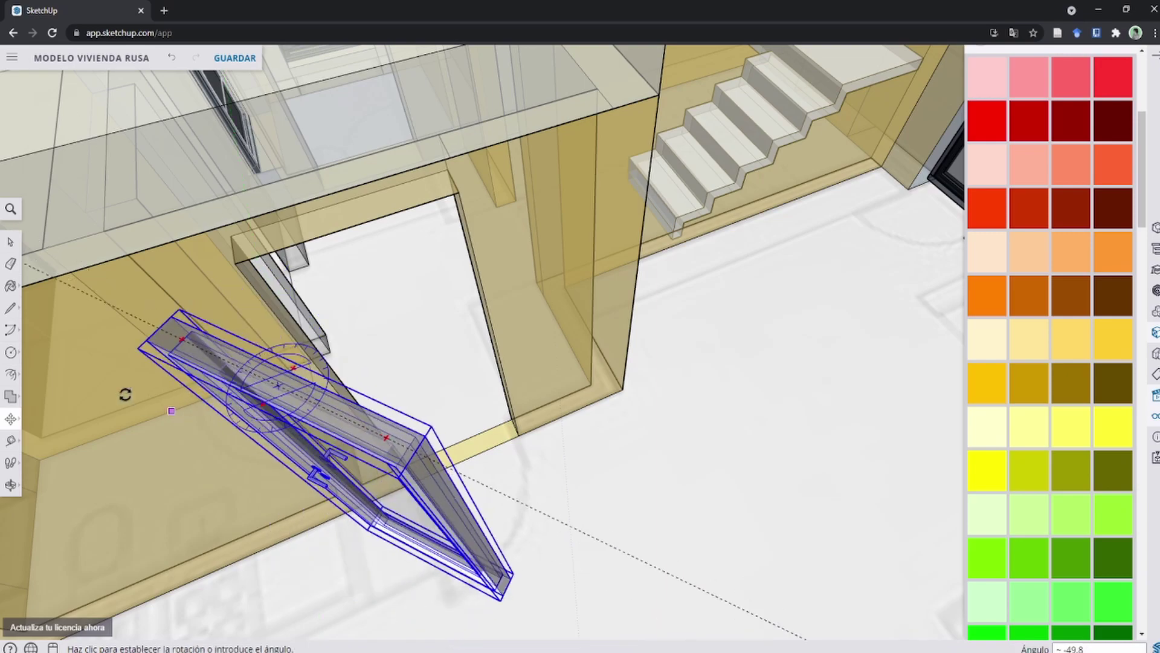
click(437, 336)
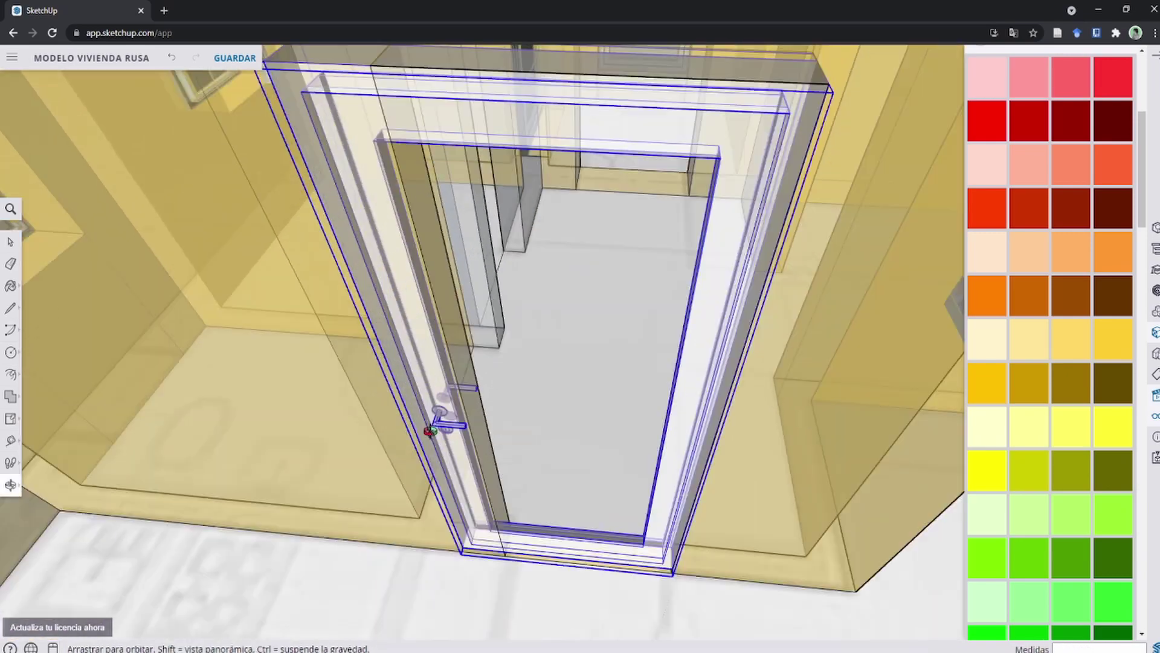
middle_drag(438, 336, 479, 583)
Slide the glass door into the interior doorway and reopen 3D Warehouse.
key(s)
click(663, 279)
scroll(663, 279, down, 5)
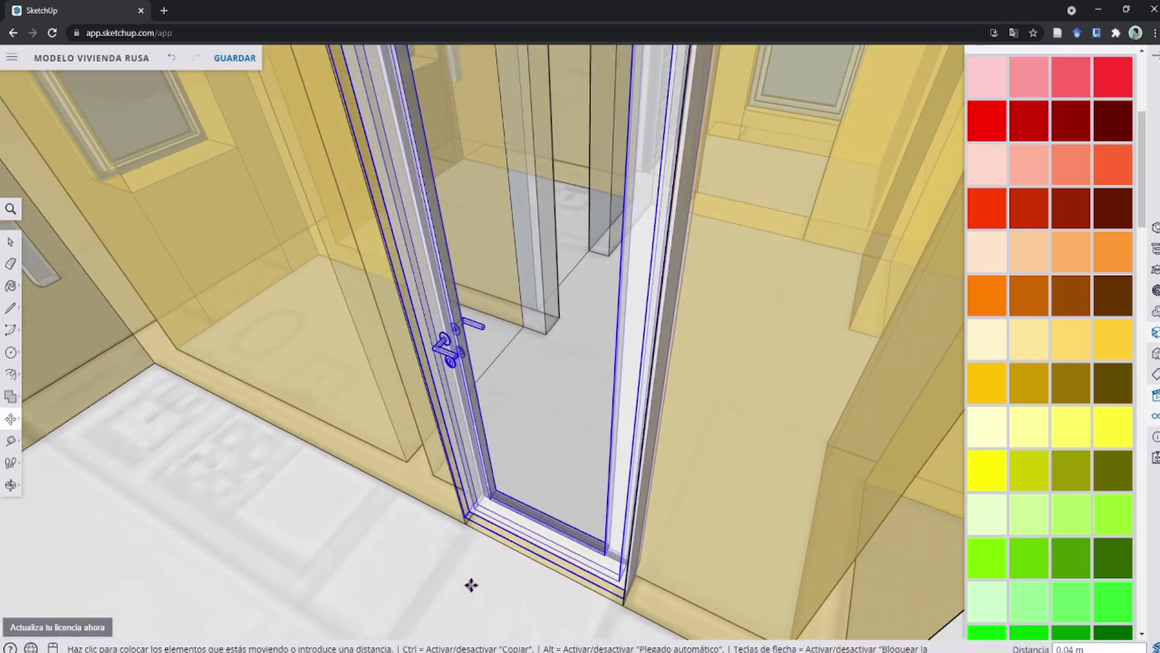
middle_drag(423, 363, 484, 302)
click(1156, 295)
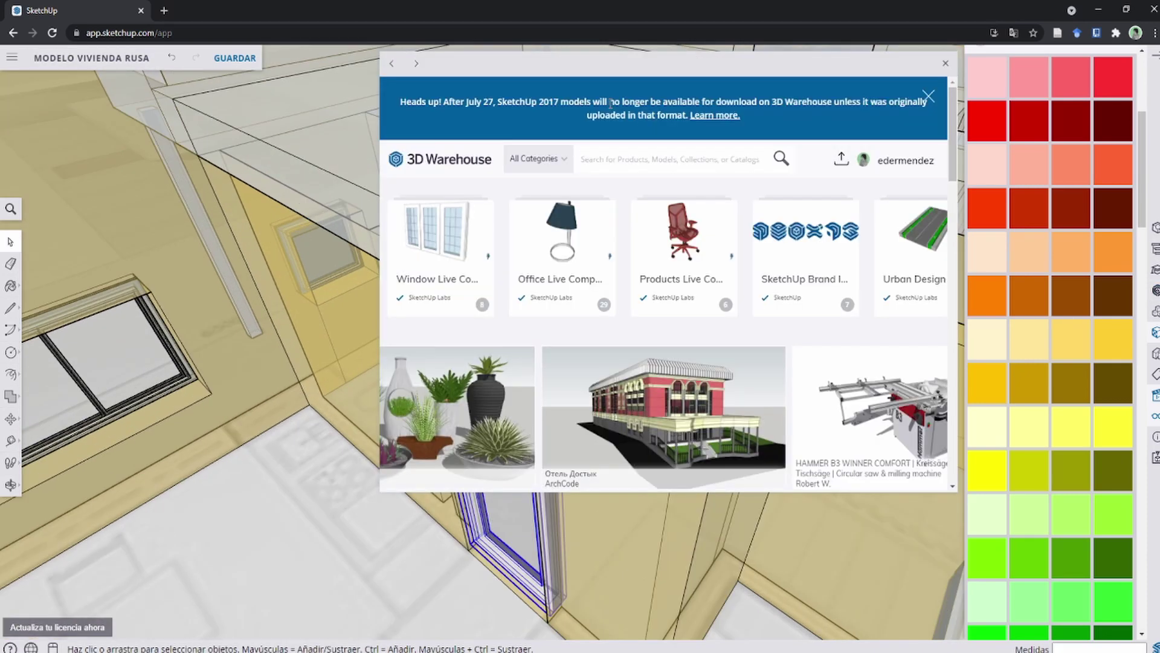
text(wood)
Search 3D Warehouse and open the Doors collection's three-door model details.
key(Return)
click(683, 412)
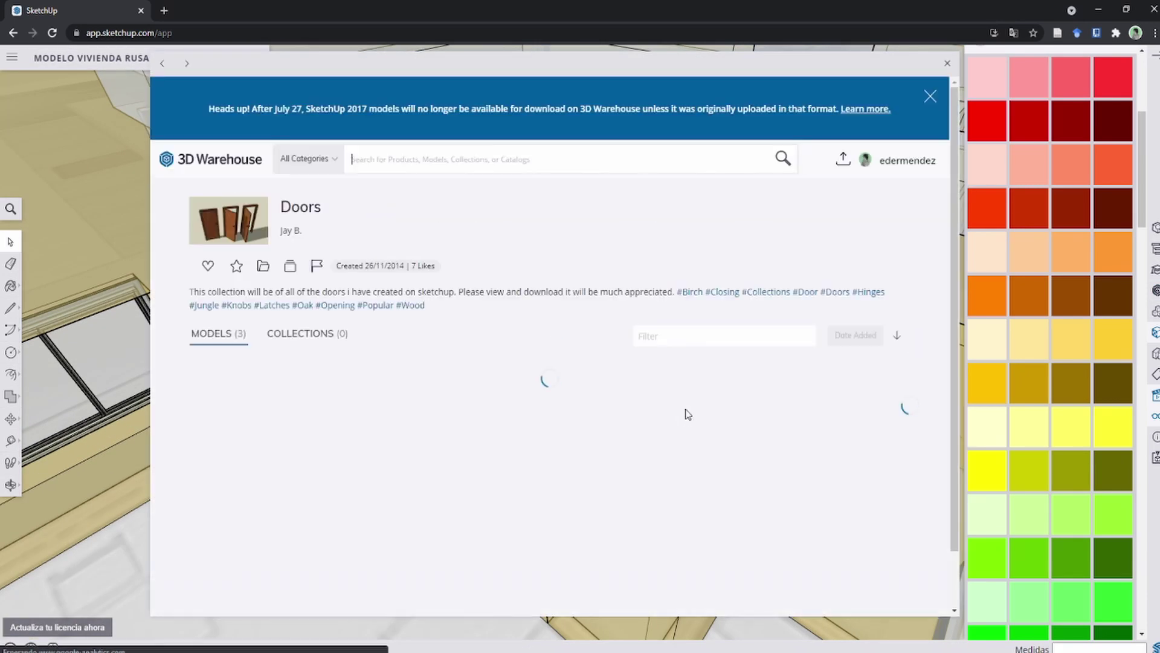
click(403, 446)
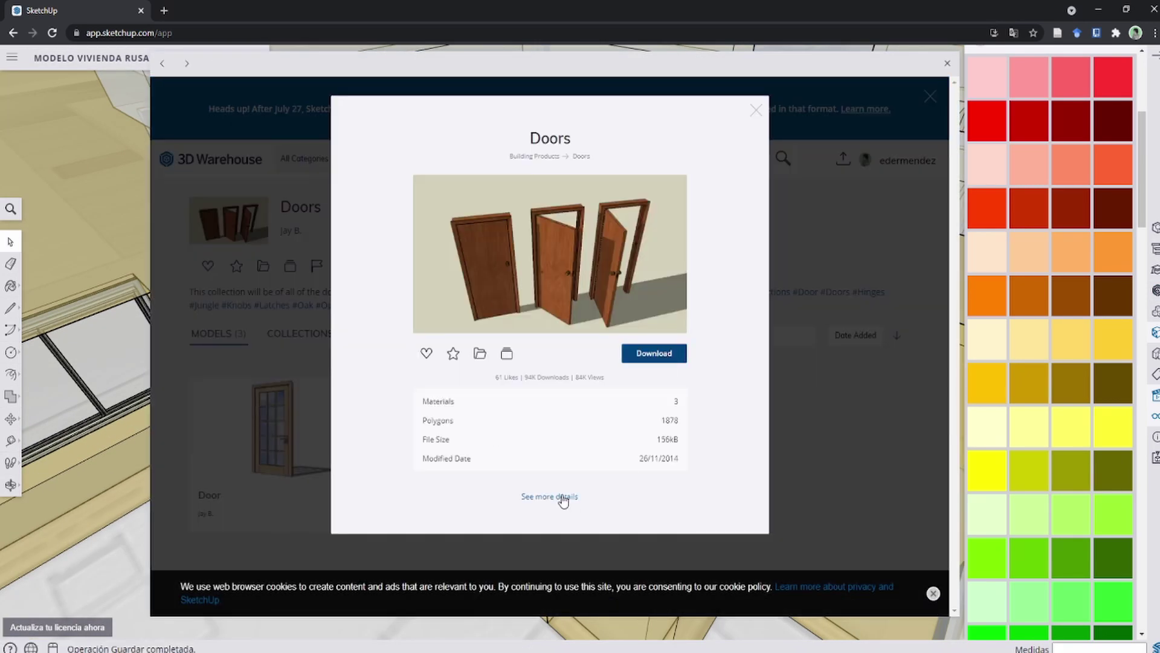
scroll(478, 599, down, 3)
scroll(477, 598, down, 3)
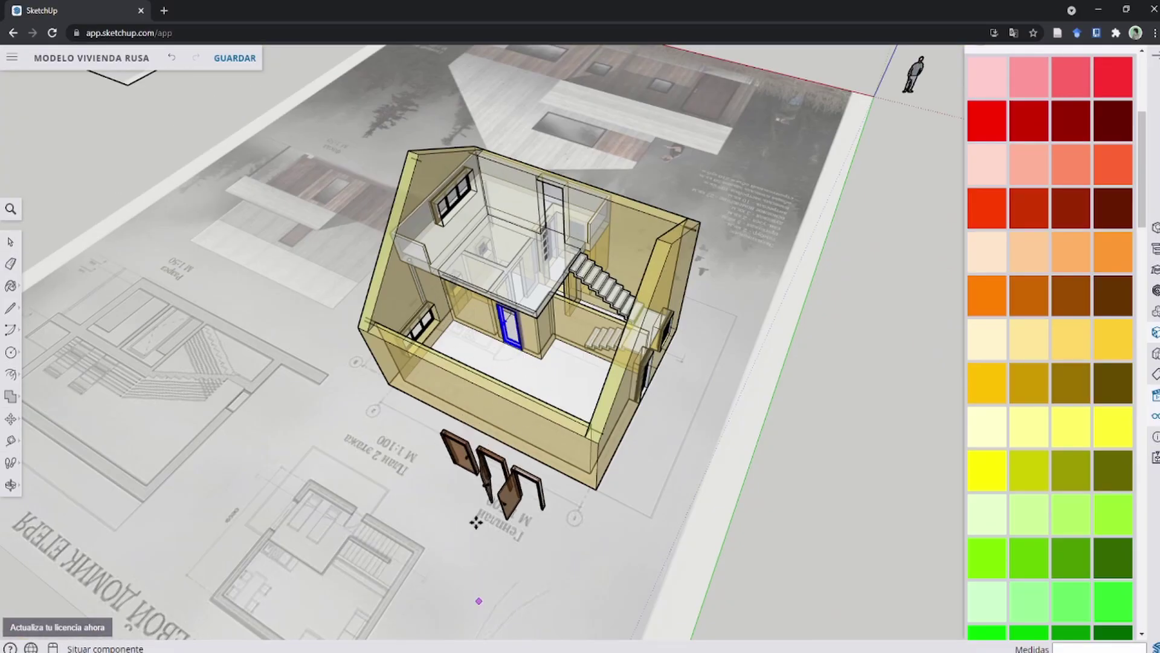
scroll(481, 477, up, 3)
scroll(643, 337, up, 3)
scroll(563, 312, up, 2)
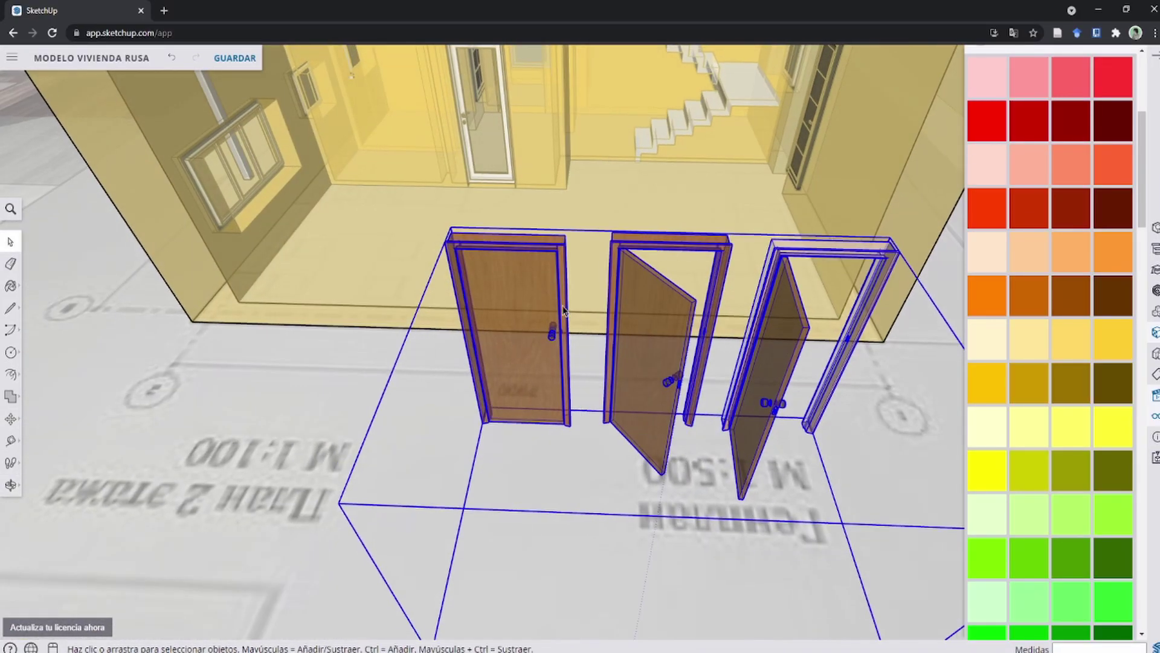
Bring the imported three-door set into view beside the house, ready for editing.
middle_drag(471, 335, 451, 299)
scroll(451, 299, up, 3)
scroll(460, 299, up, 2)
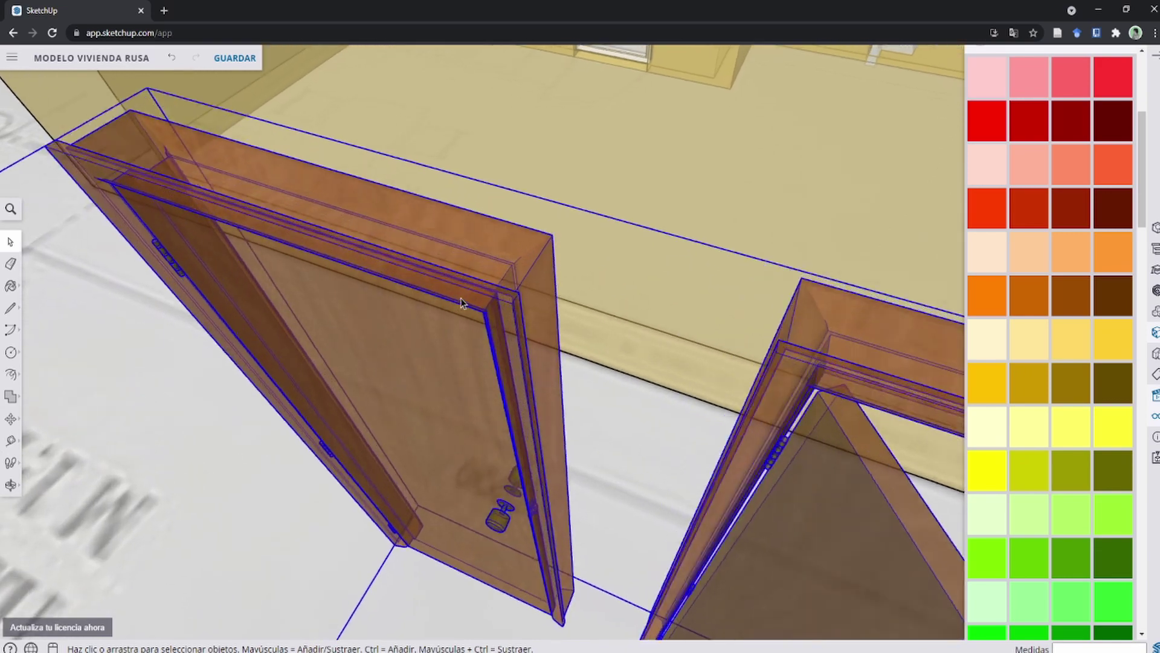
scroll(427, 308, up, 2)
scroll(427, 309, down, 3)
scroll(419, 291, down, 3)
scroll(423, 296, down, 1)
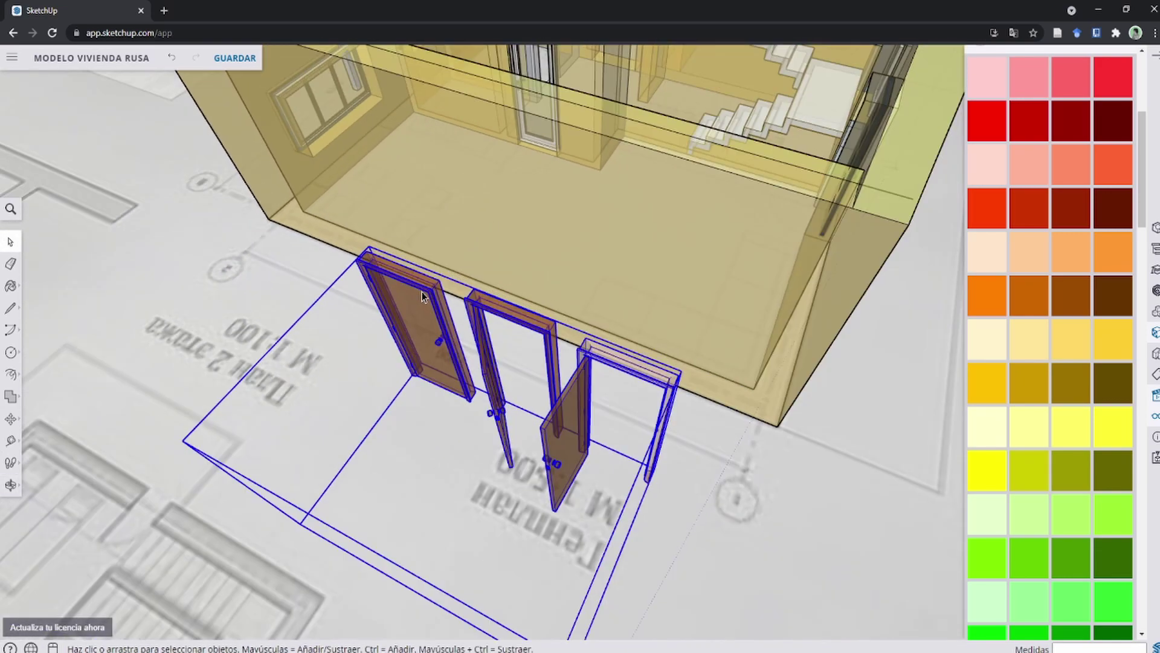
scroll(489, 304, up, 2)
scroll(488, 304, down, 3)
scroll(465, 333, down, 2)
key(m)
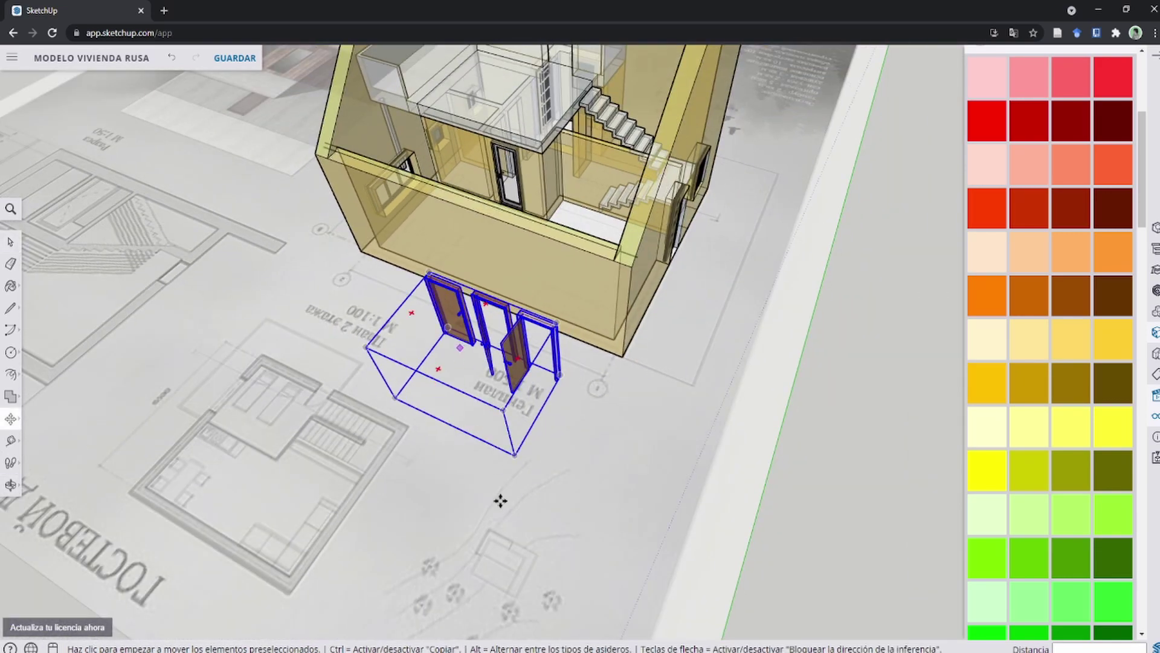
scroll(490, 399, up, 3)
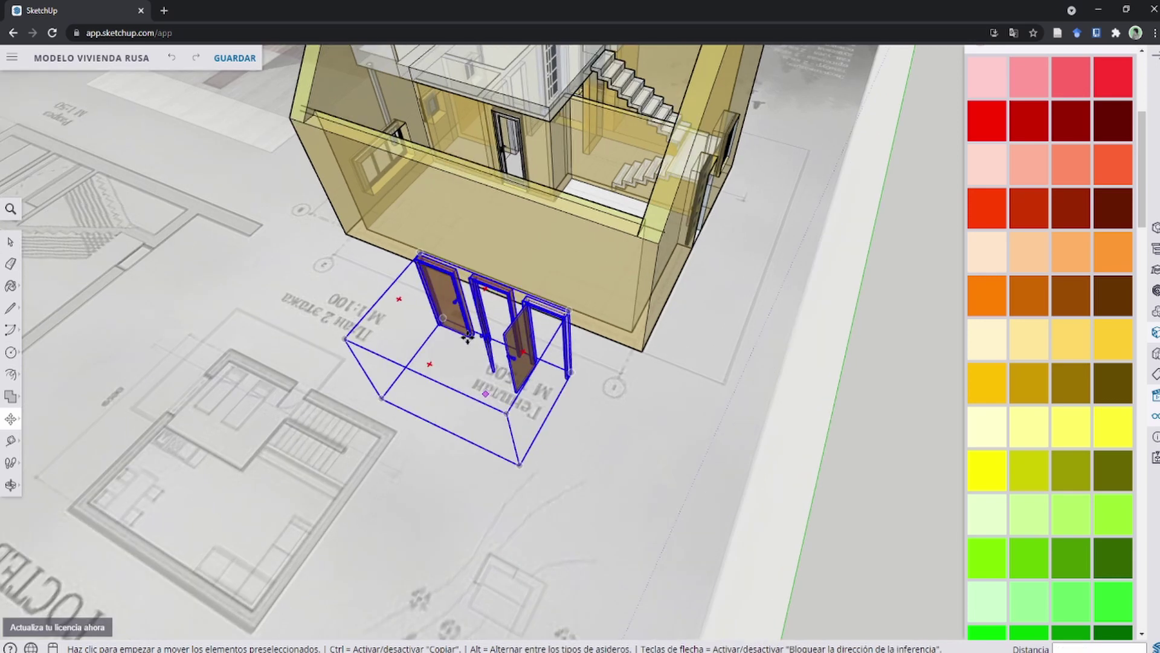
scroll(363, 386, up, 3)
key(space)
Explode the doors set (Explotar) and select the closed wooden door on its own.
right_click(324, 367)
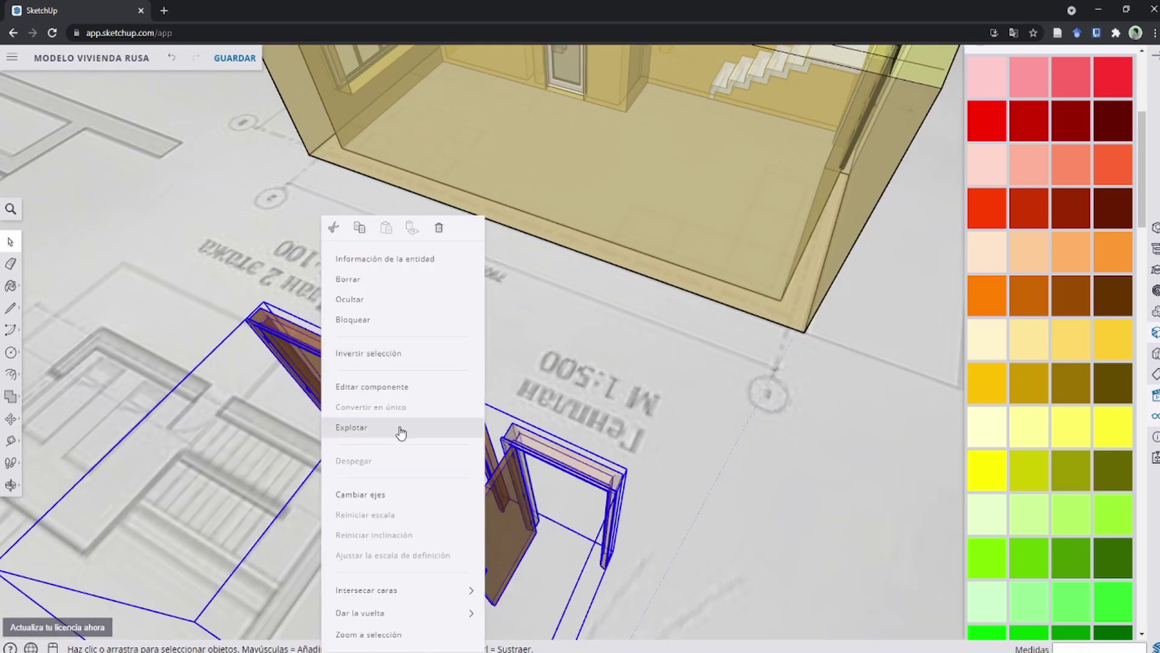
click(400, 432)
scroll(507, 333, up, 2)
click(508, 332)
scroll(514, 333, up, 3)
scroll(535, 408, up, 2)
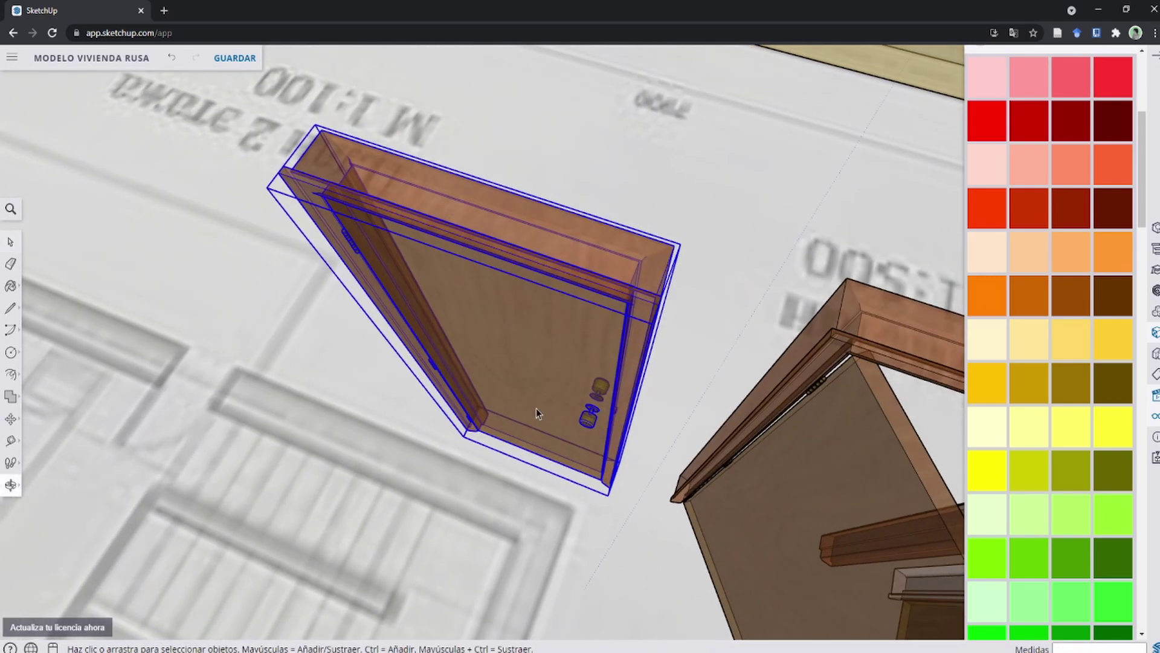
scroll(535, 408, down, 3)
mouse_move(536, 408)
middle_down()
mouse_move(570, 419)
mouse_move(504, 286)
mouse_move(430, 256)
mouse_move(584, 263)
mouse_move(481, 295)
middle_up()
scroll(397, 237, up, 2)
Enter the closed door's group for editing, exit, and re-enter it from another angle.
double_click(397, 235)
key(Escape)
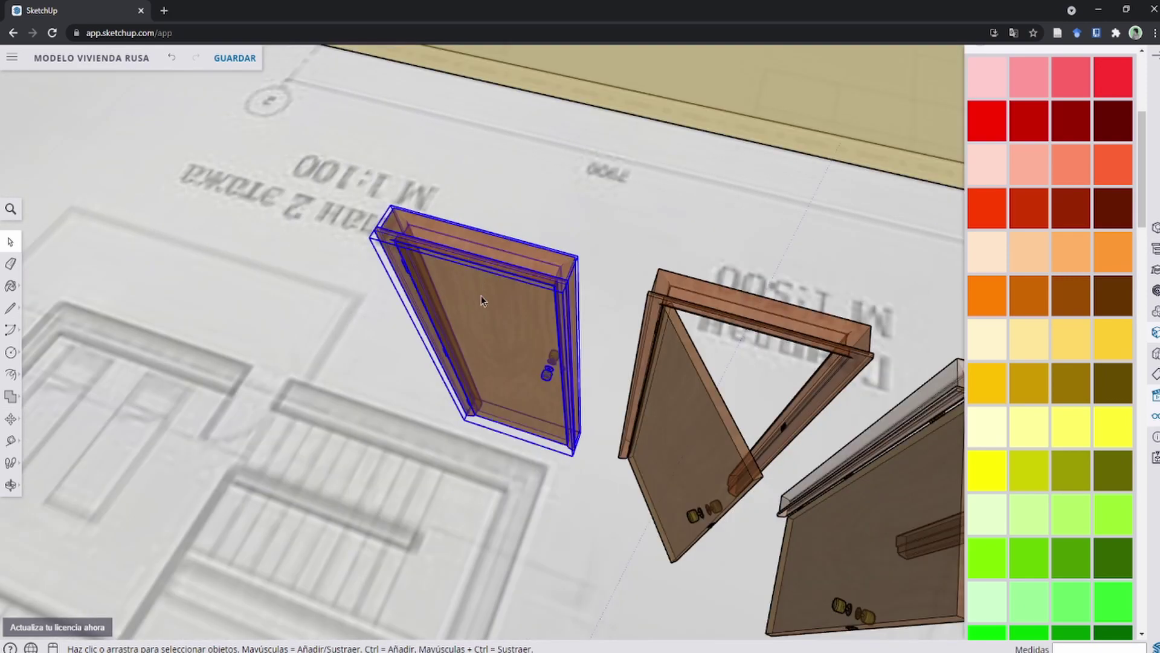
scroll(477, 302, up, 2)
scroll(532, 290, up, 2)
scroll(532, 290, down, 3)
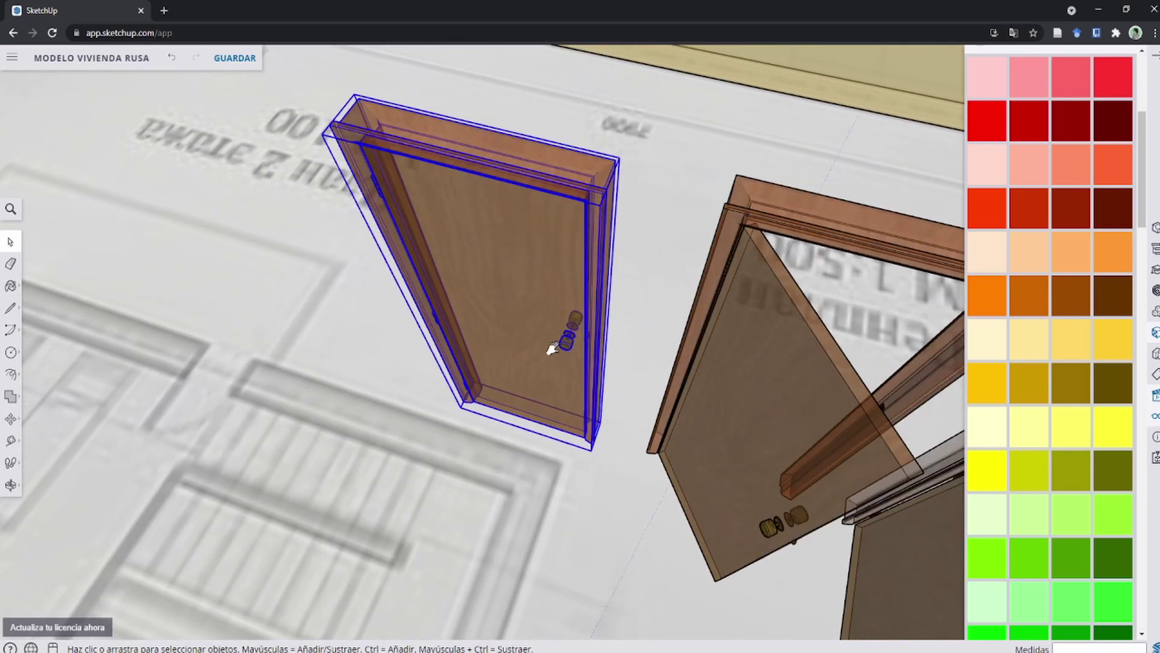
mouse_move(552, 339)
middle_down()
mouse_move(403, 440)
mouse_move(435, 410)
middle_up()
double_click(435, 409)
scroll(484, 405, up, 2)
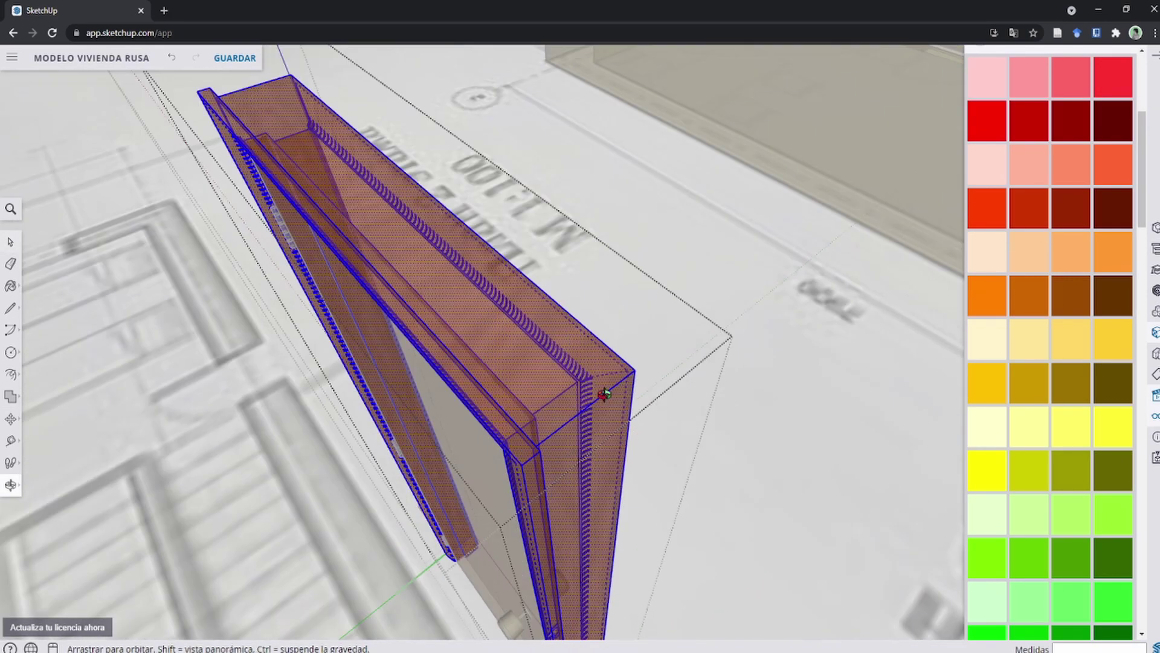
scroll(523, 421, up, 2)
Orbit around the door's wood edge and bottom corner to find a move point.
key(p)
scroll(524, 421, up, 2)
mouse_move(592, 394)
middle_down()
mouse_move(560, 405)
mouse_move(556, 423)
mouse_move(536, 305)
middle_up()
scroll(543, 417, down, 3)
scroll(556, 423, up, 2)
key(m)
scroll(588, 272, down, 3)
middle_drag(588, 272, 574, 402)
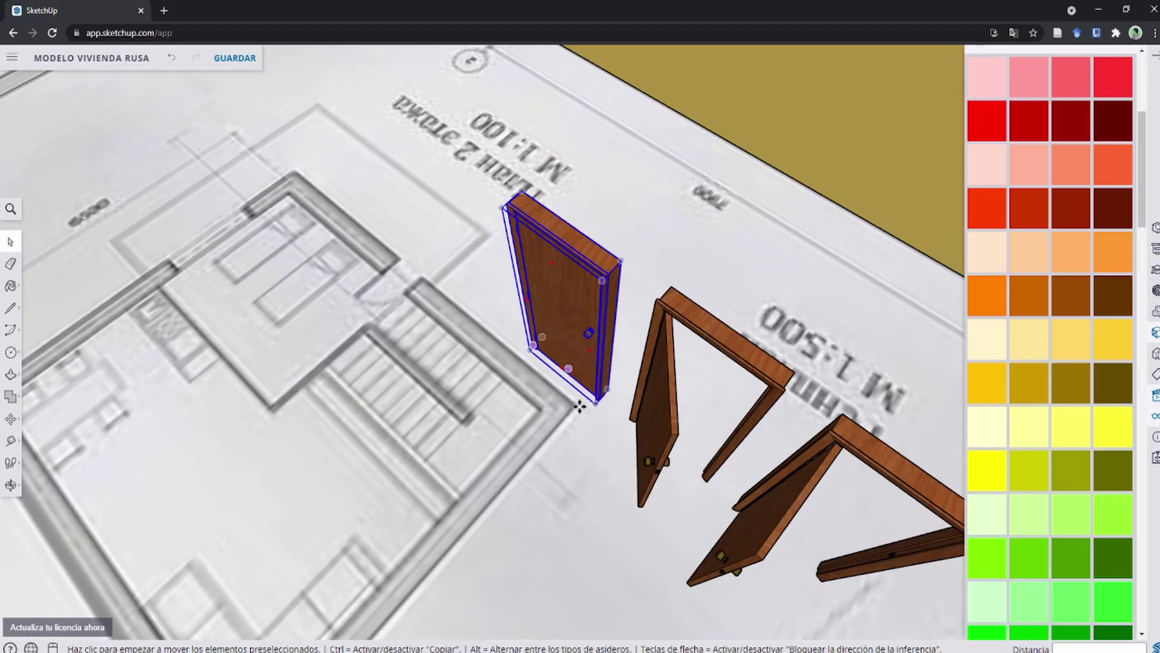
scroll(603, 402, up, 3)
scroll(602, 402, down, 2)
scroll(602, 402, down, 2)
scroll(673, 306, up, 4)
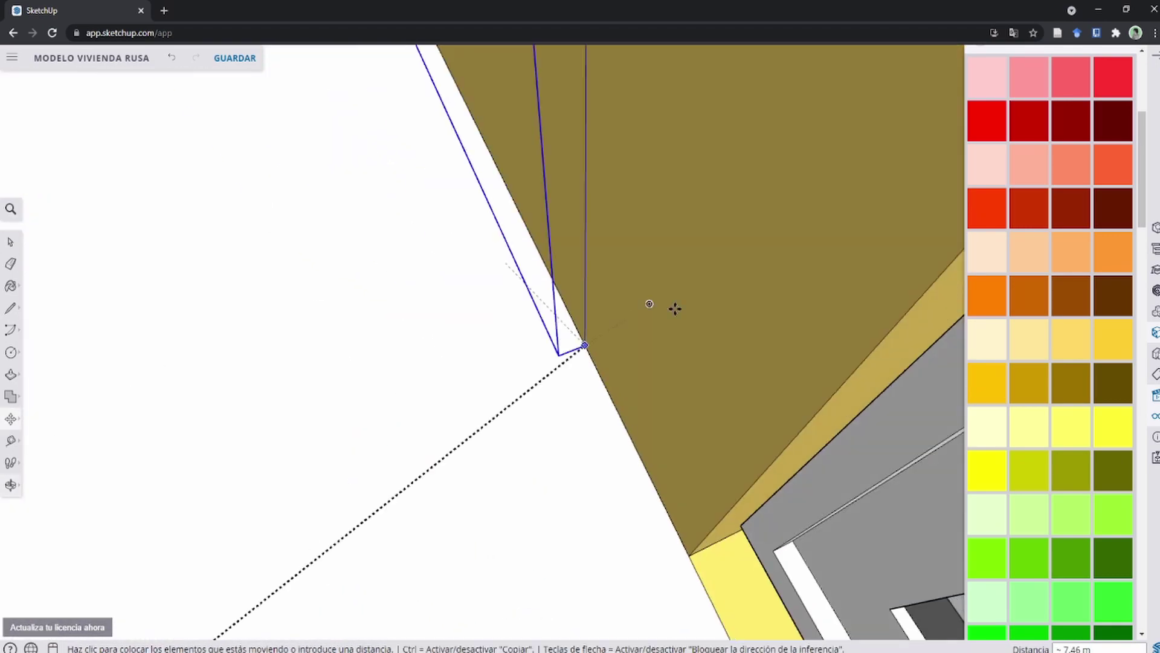
mouse_move(674, 305)
middle_down()
mouse_move(430, 395)
mouse_move(537, 469)
middle_up()
scroll(516, 432, up, 3)
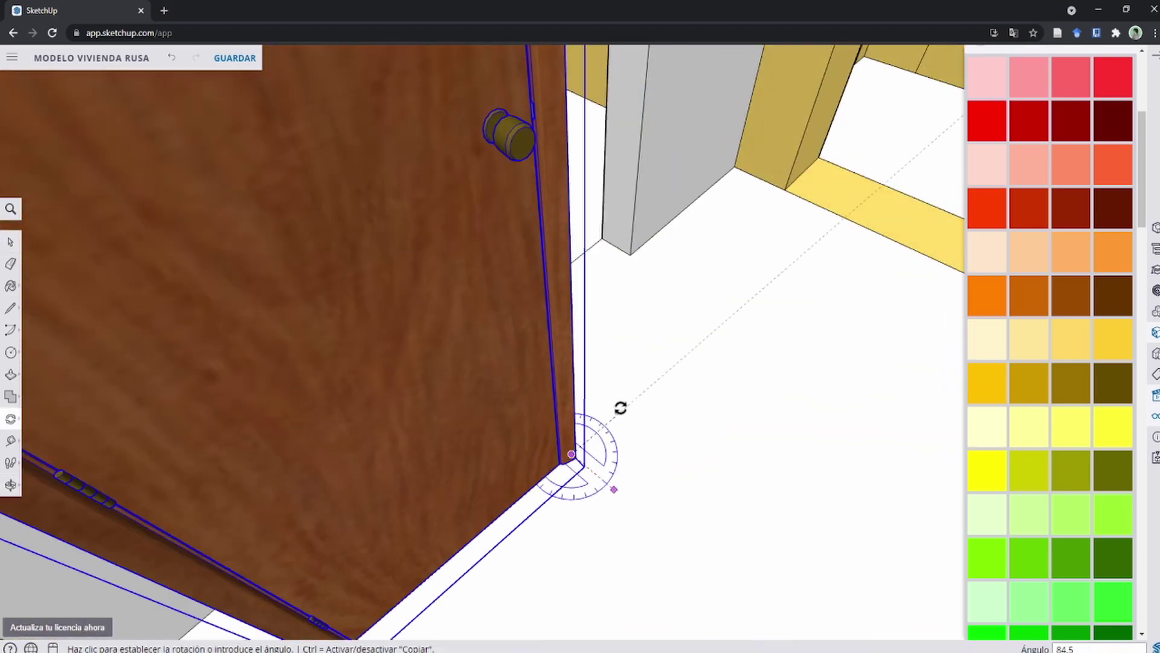
mouse_move(622, 407)
middle_down()
mouse_move(472, 427)
mouse_move(593, 329)
mouse_move(586, 503)
mouse_move(655, 596)
mouse_move(570, 362)
mouse_move(601, 531)
middle_up()
Move the door by its bottom corner into the interior doorway and scale it to fit.
right_click(655, 596)
key(m)
click(603, 531)
click(673, 311)
mouse_move(673, 312)
middle_down()
mouse_move(471, 427)
mouse_move(395, 417)
middle_up()
key(s)
click(628, 574)
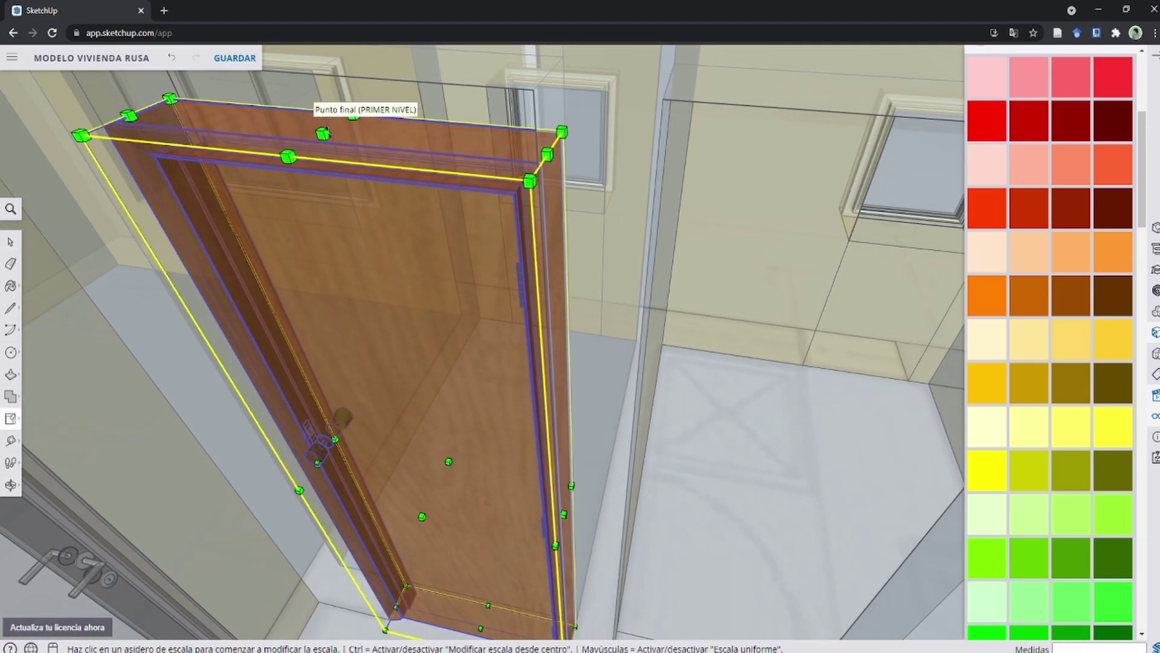
mouse_move(622, 344)
middle_down()
mouse_move(566, 619)
mouse_move(396, 420)
mouse_move(772, 598)
middle_up()
scroll(565, 619, up, 3)
key(space)
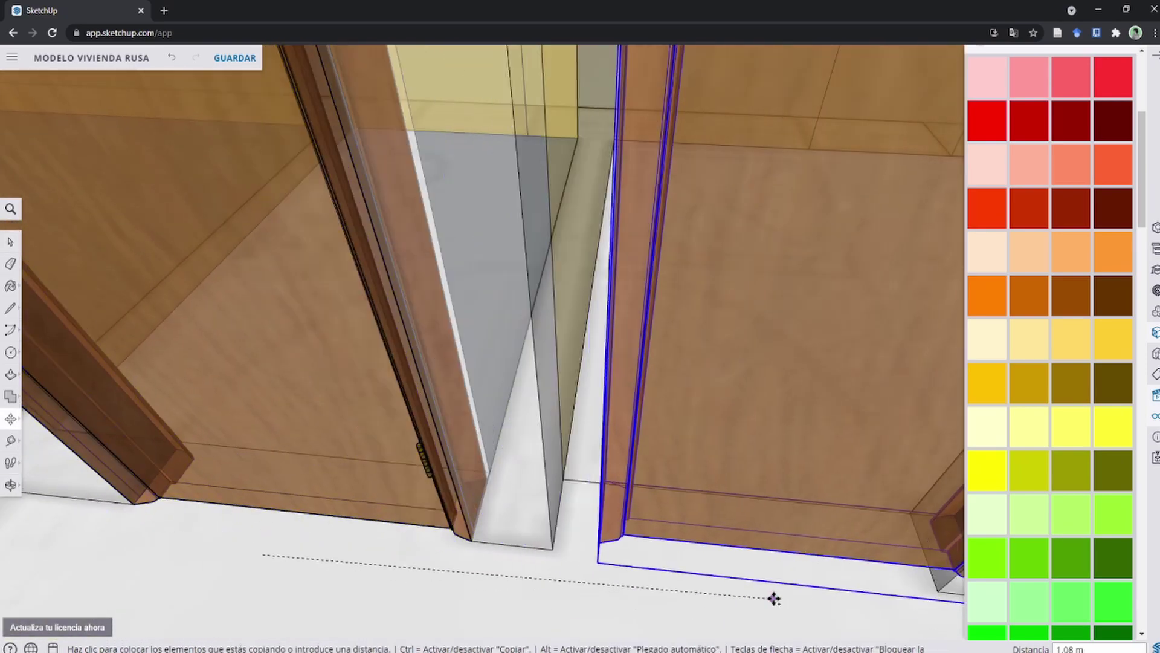
Reposition the door frame and place a copy of the door.
right_click(772, 598)
key(m)
mouse_move(631, 556)
middle_down()
mouse_move(703, 520)
mouse_move(733, 428)
mouse_move(427, 370)
mouse_move(440, 487)
mouse_move(455, 428)
mouse_move(544, 443)
middle_up()
right_click(543, 443)
click(772, 621)
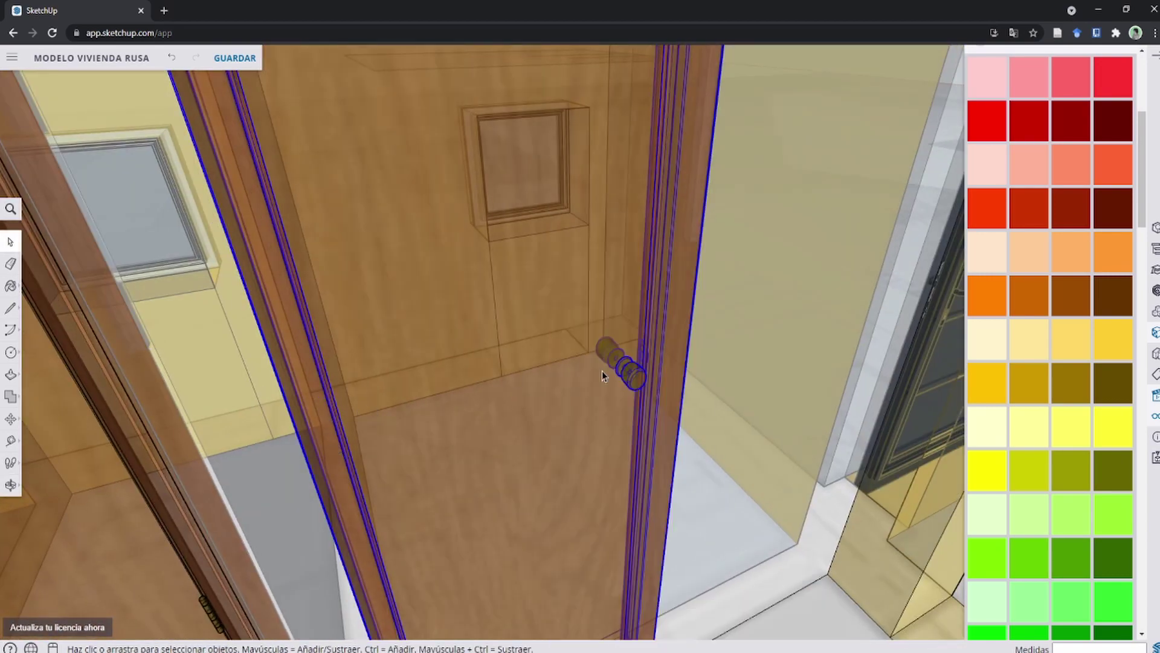
middle_drag(604, 370, 634, 406)
scroll(635, 406, down, 5)
scroll(603, 296, down, 5)
Place the dark panelled door in the upper wall opening and scale it down to the sill.
scroll(603, 296, down, 5)
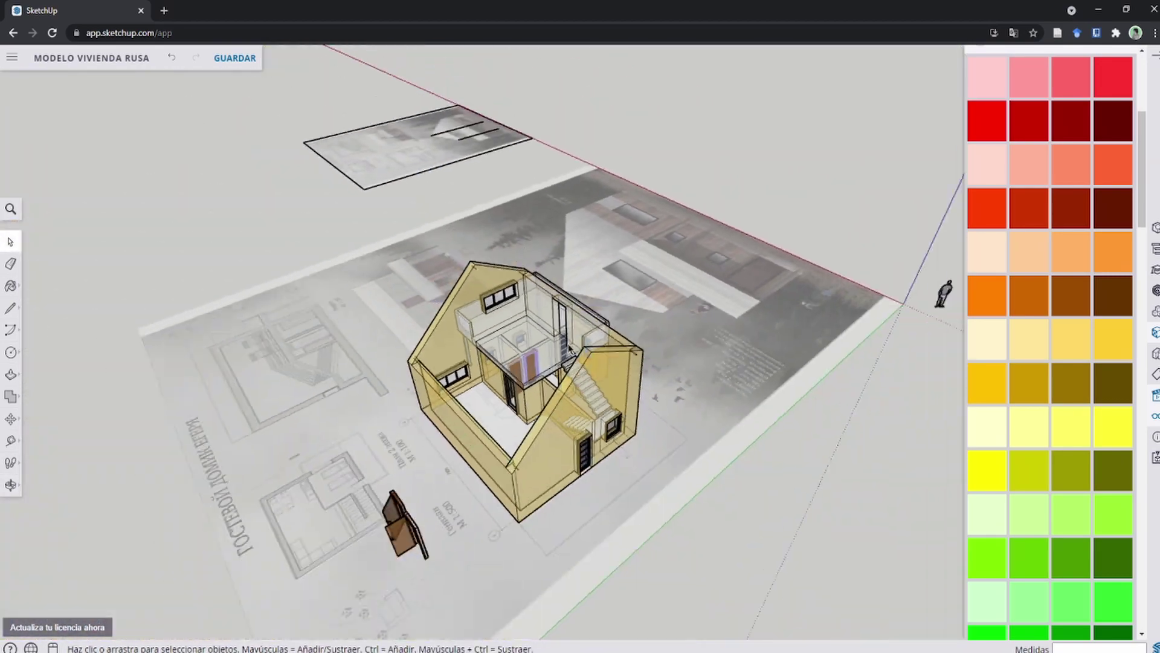
scroll(603, 296, up, 10)
mouse_move(603, 297)
middle_down()
mouse_move(292, 472)
mouse_move(550, 337)
mouse_move(540, 331)
mouse_move(582, 414)
mouse_move(638, 297)
middle_up()
scroll(549, 336, up, 5)
scroll(539, 332, up, 3)
scroll(577, 403, up, 2)
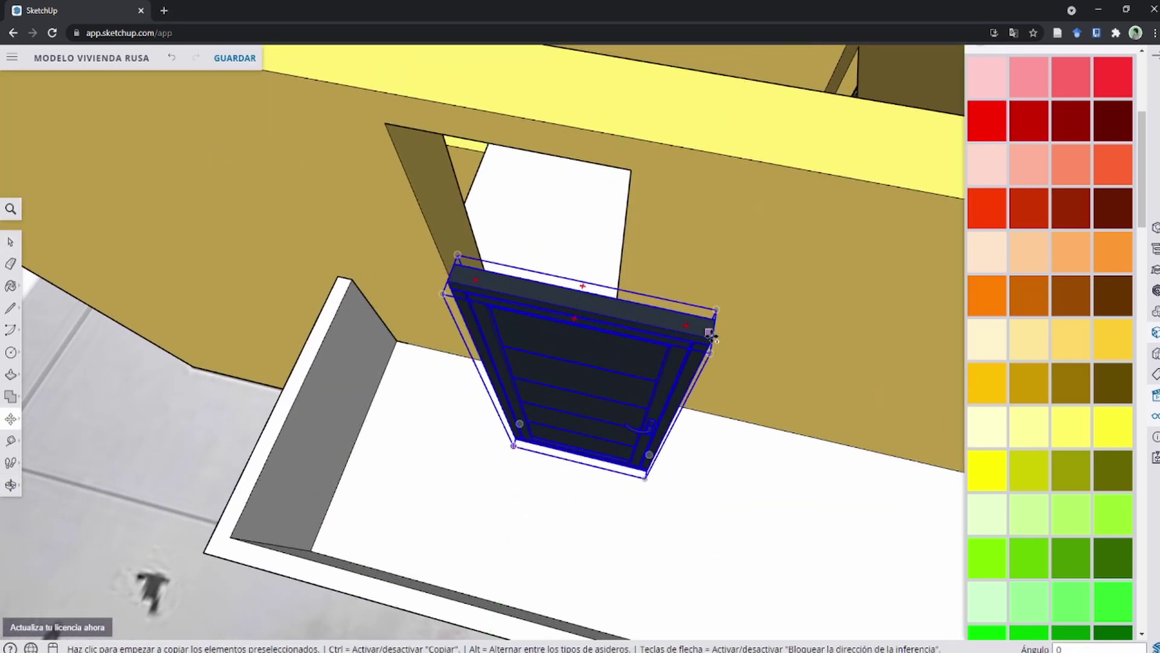
click(629, 171)
middle_drag(629, 171, 581, 339)
scroll(542, 453, up, 3)
scroll(611, 411, down, 3)
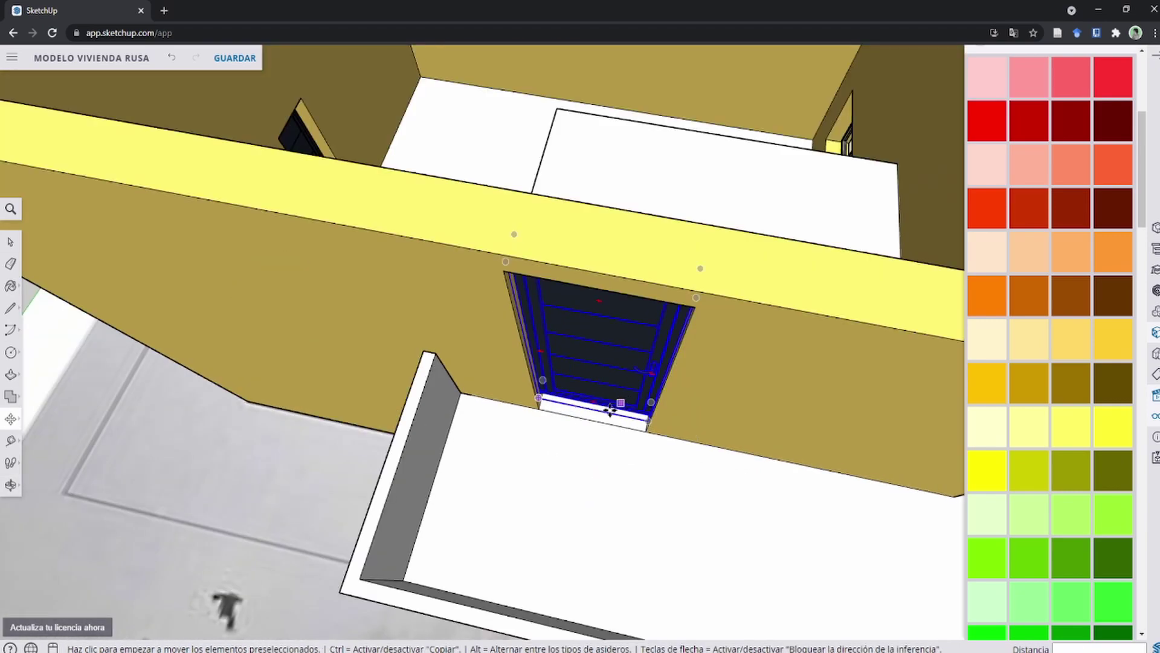
scroll(595, 396, up, 5)
key(s)
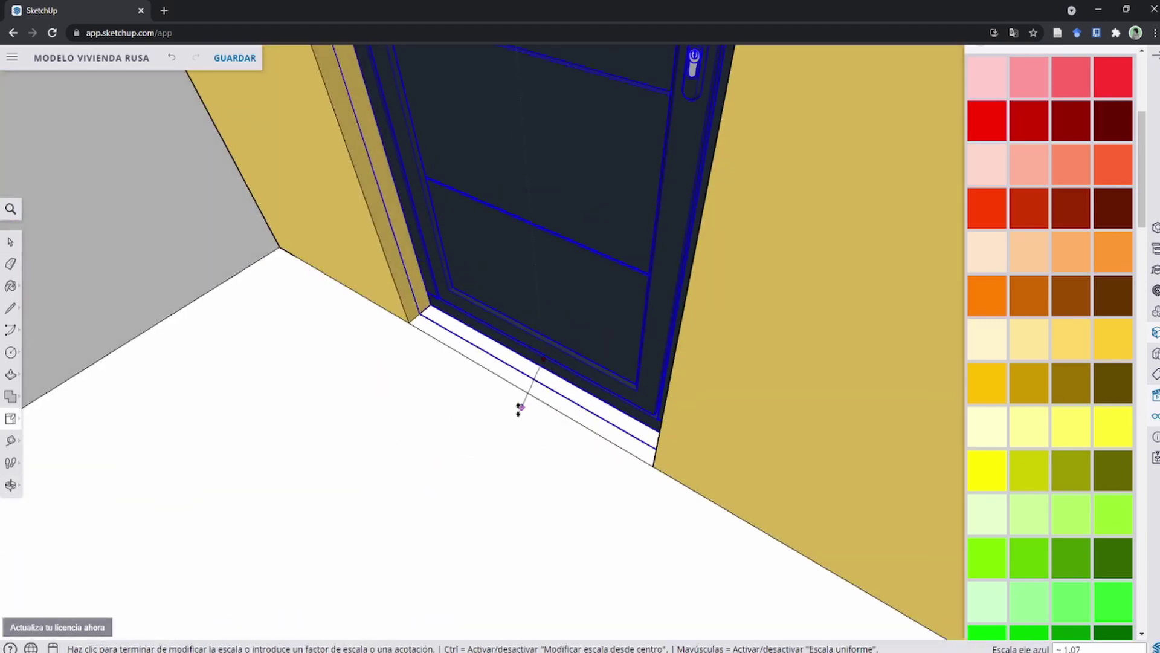
key(space)
Orbit around the house to a new angle on the staircase and first-level slab.
scroll(526, 402, down, 10)
middle_drag(531, 399, 544, 395)
scroll(629, 381, up, 5)
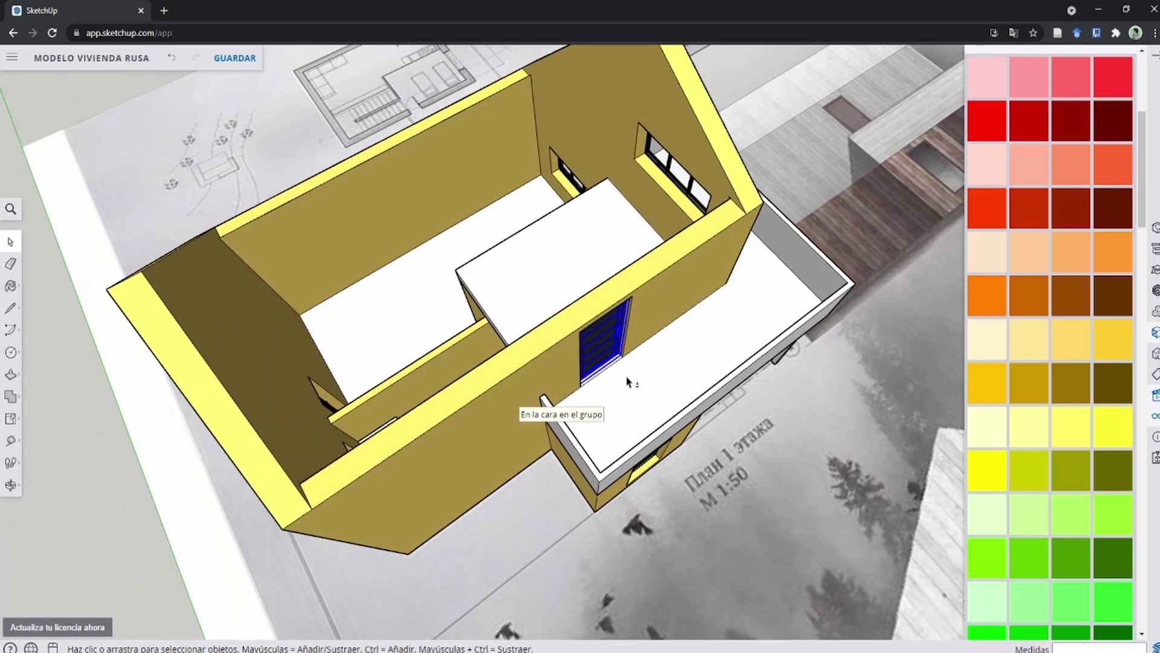
scroll(629, 382, down, 3)
mouse_move(628, 382)
middle_down()
mouse_move(220, 303)
mouse_move(765, 395)
mouse_move(667, 289)
mouse_move(629, 297)
middle_up()
scroll(765, 395, up, 5)
scroll(765, 395, down, 5)
scroll(682, 311, up, 5)
scroll(642, 304, up, 1)
scroll(642, 303, up, 4)
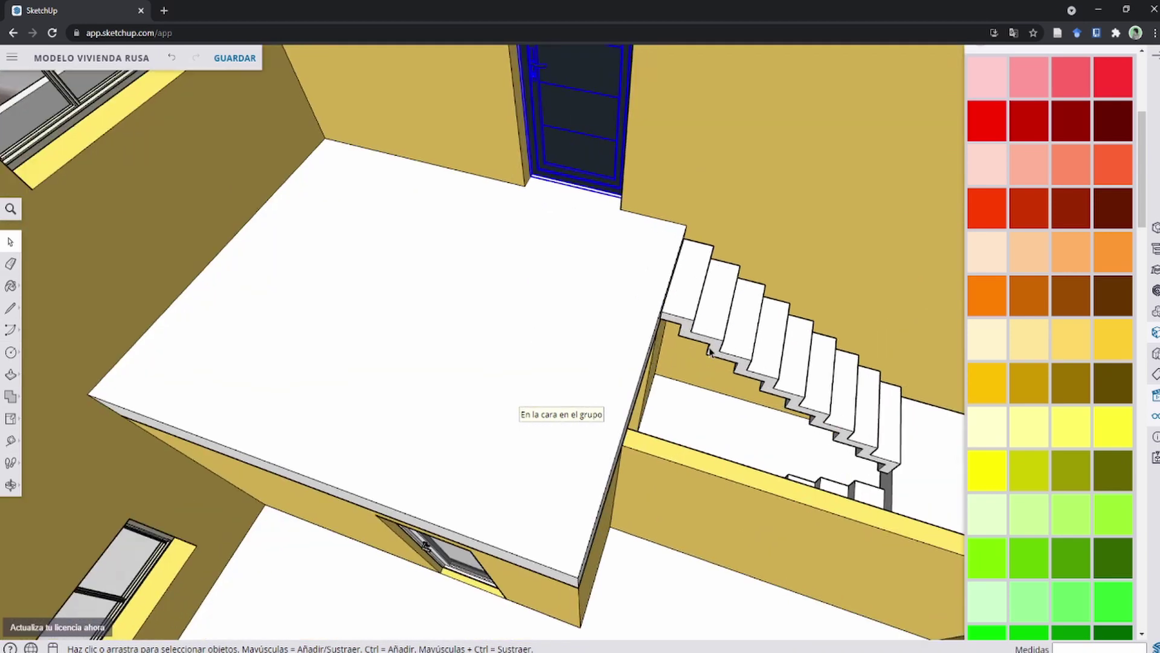
scroll(746, 469, up, 1)
mouse_move(745, 469)
middle_down()
mouse_move(618, 413)
mouse_move(482, 394)
mouse_move(492, 379)
mouse_move(526, 401)
mouse_move(482, 419)
mouse_move(480, 365)
mouse_move(531, 345)
mouse_move(531, 363)
middle_up()
scroll(605, 417, down, 3)
key(l)
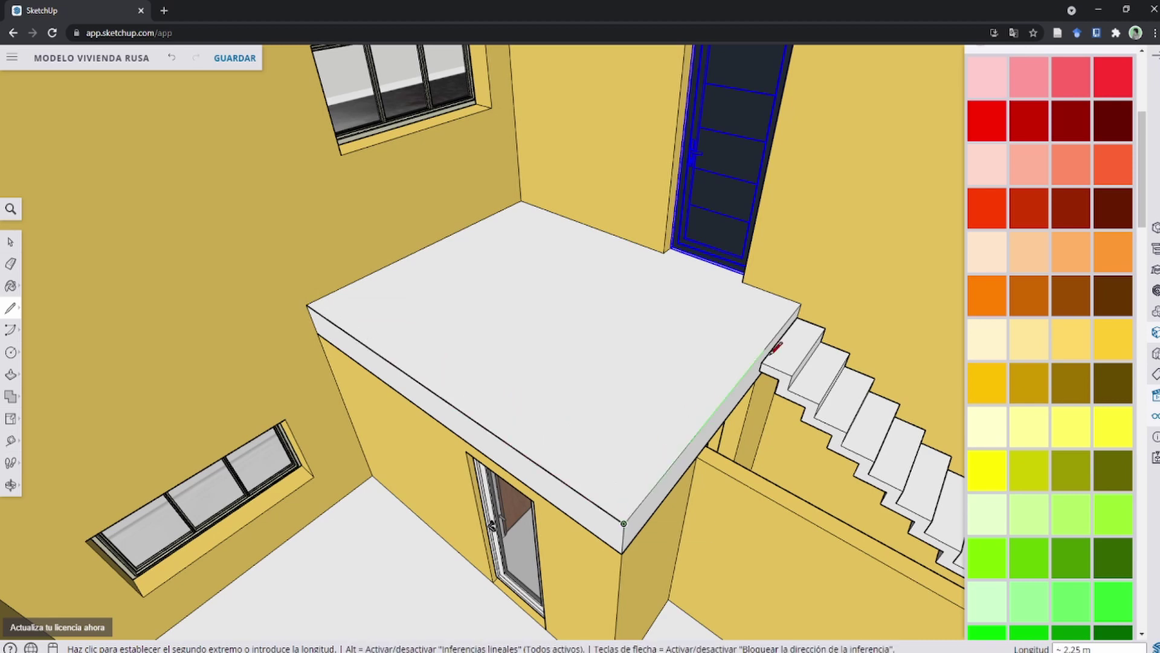
Zoom onto the upper landing slab with the stairs visible beside it.
scroll(777, 348, up, 2)
mouse_move(766, 358)
middle_down()
mouse_move(565, 378)
mouse_move(652, 383)
middle_up()
scroll(658, 396, up, 1)
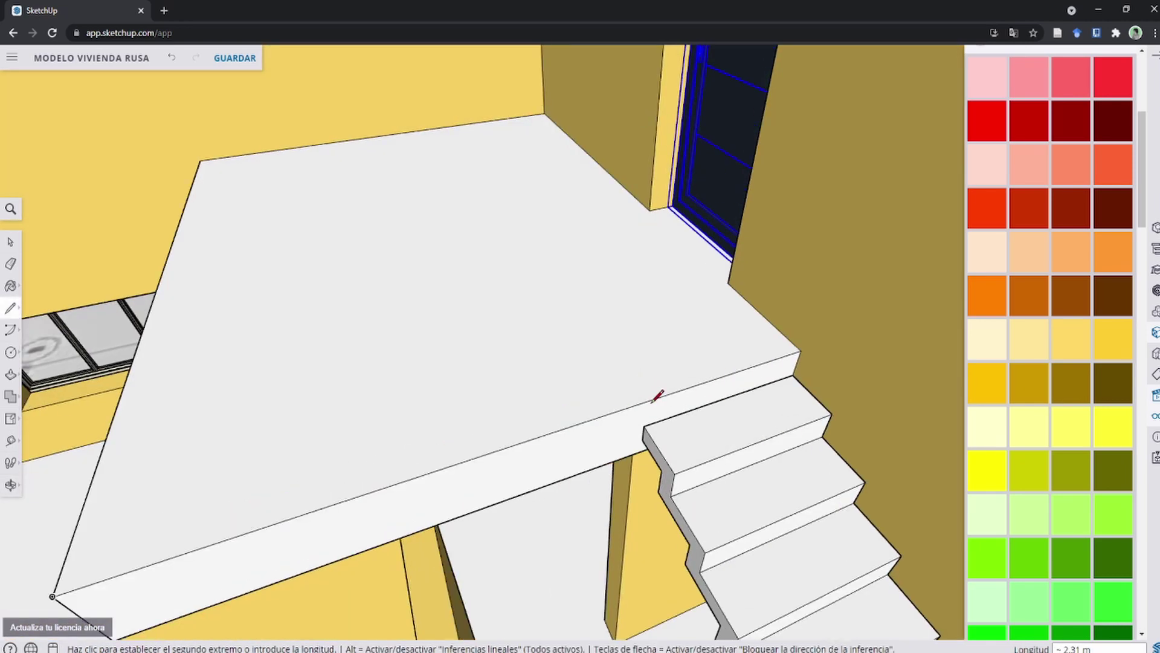
scroll(657, 396, up, 1)
scroll(652, 402, up, 1)
scroll(645, 446, up, 2)
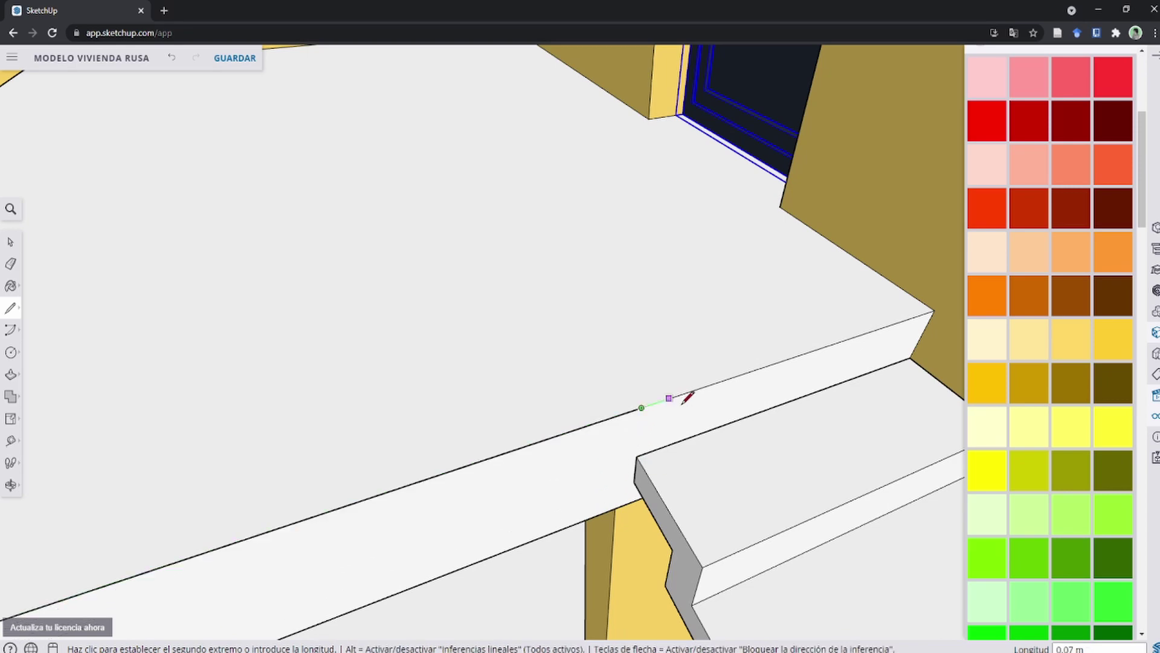
scroll(686, 402, down, 3)
mouse_move(684, 406)
middle_down()
mouse_move(604, 433)
mouse_move(365, 345)
middle_up()
Select the slab's outer edge with its adjoining faces, exit the slab group, and orbit around it.
key(space)
double_click(367, 350)
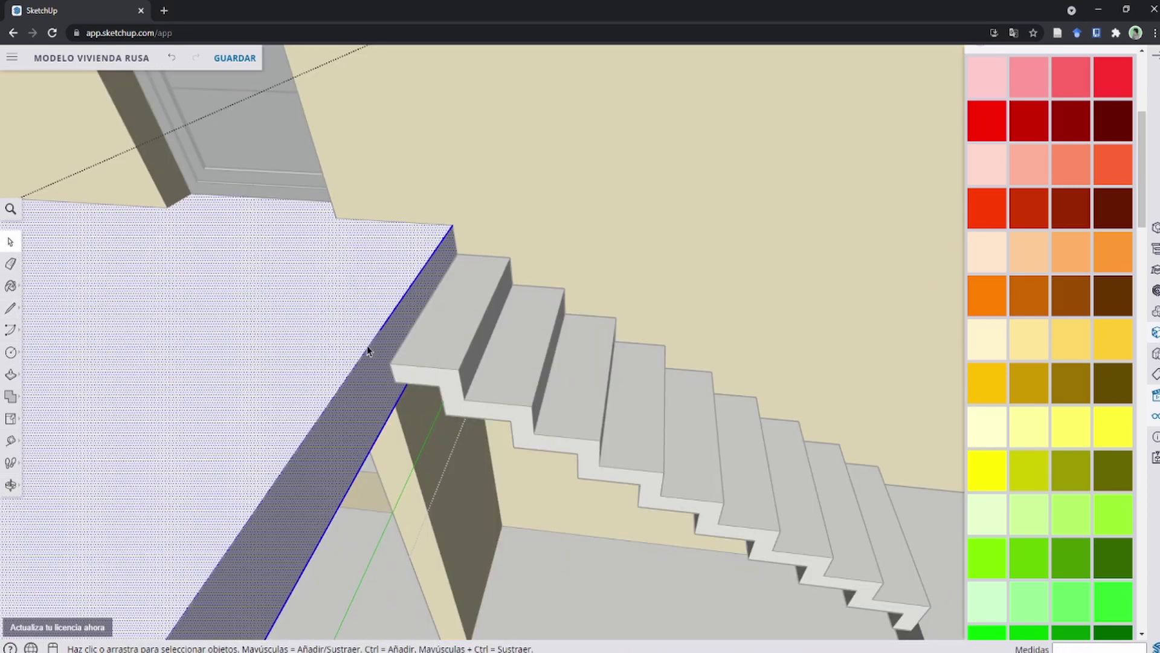
key(Escape)
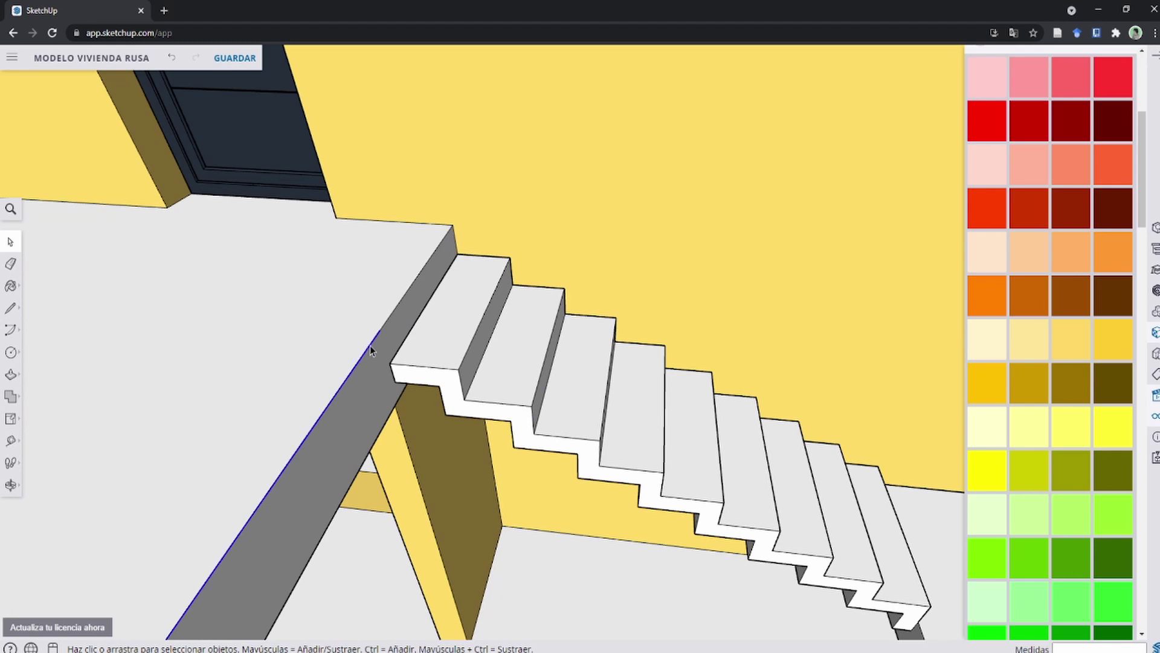
scroll(349, 369, down, 1)
scroll(352, 365, down, 3)
scroll(231, 527, down, 3)
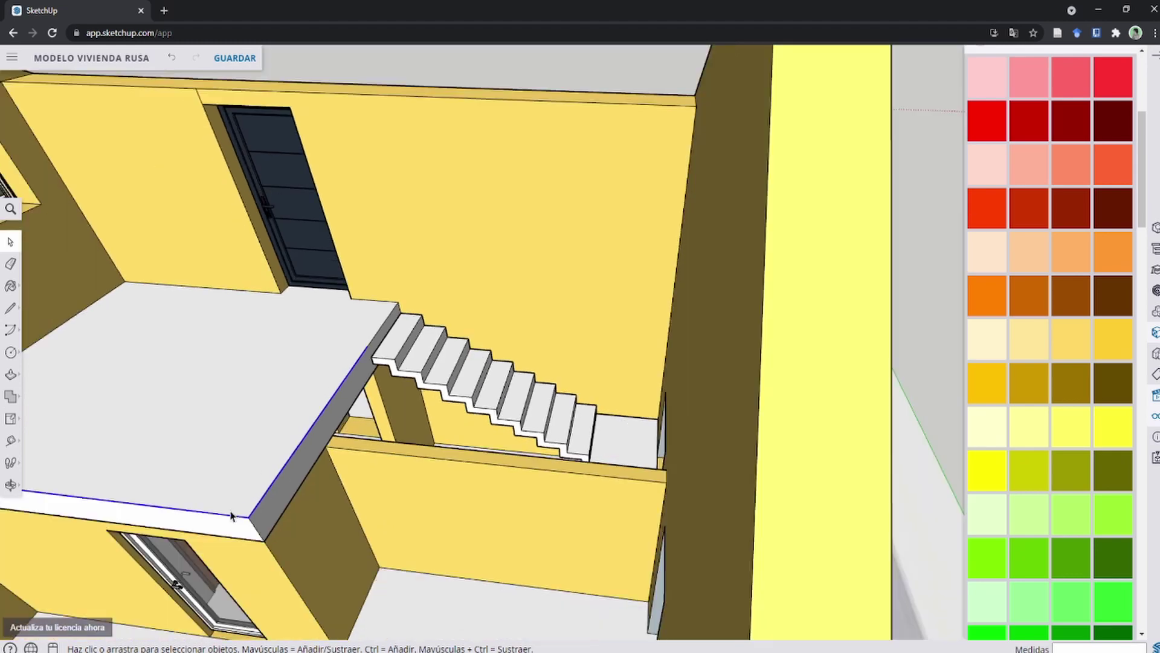
middle_drag(231, 528, 313, 342)
scroll(627, 275, up, 3)
middle_drag(625, 285, 711, 232)
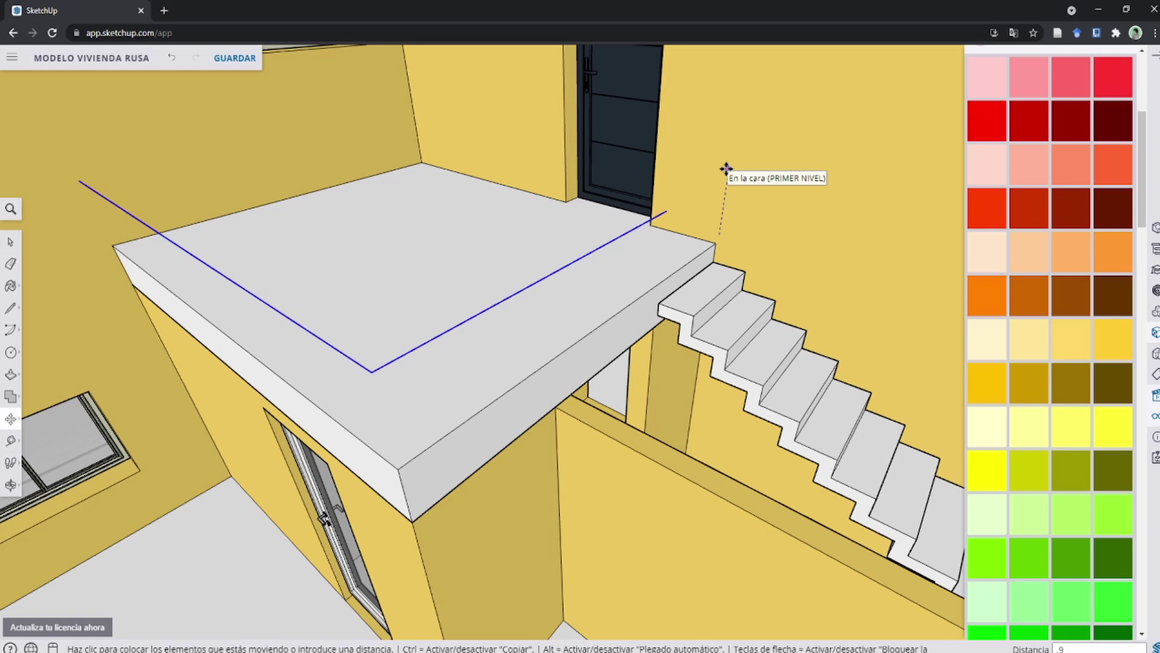
Orbit down onto the stairs to view their lower end.
mouse_move(602, 277)
middle_down()
mouse_move(604, 295)
mouse_move(579, 291)
mouse_move(558, 317)
middle_up()
mouse_move(421, 248)
middle_down()
mouse_move(526, 302)
mouse_move(528, 254)
mouse_move(460, 191)
middle_up()
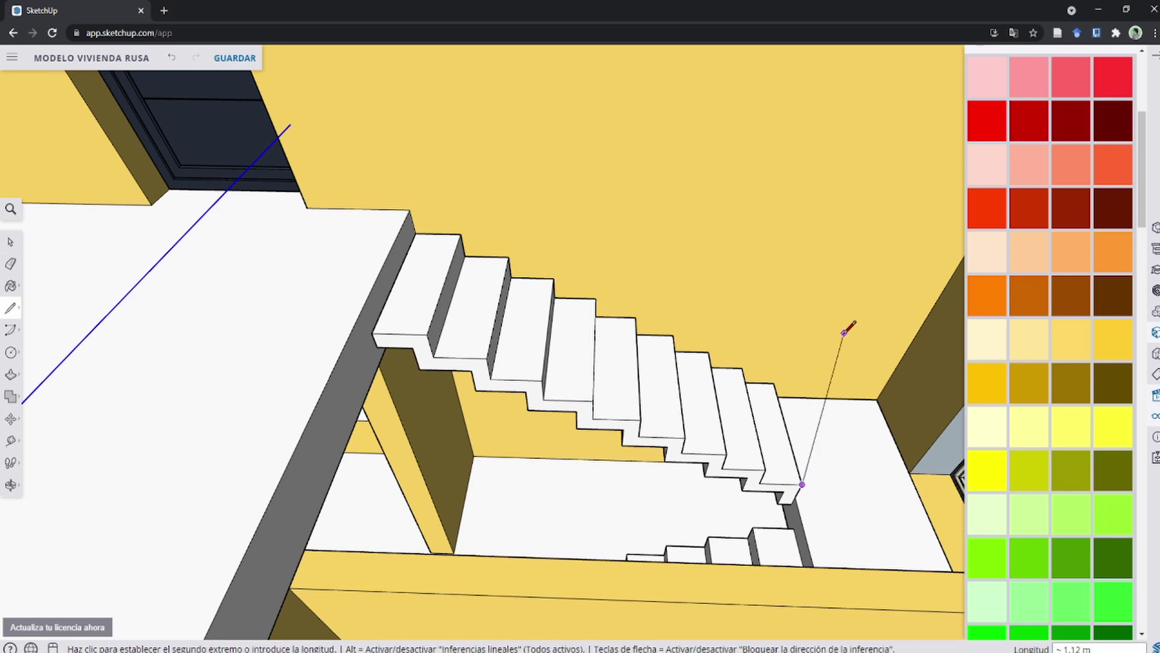
middle_drag(872, 360, 827, 437)
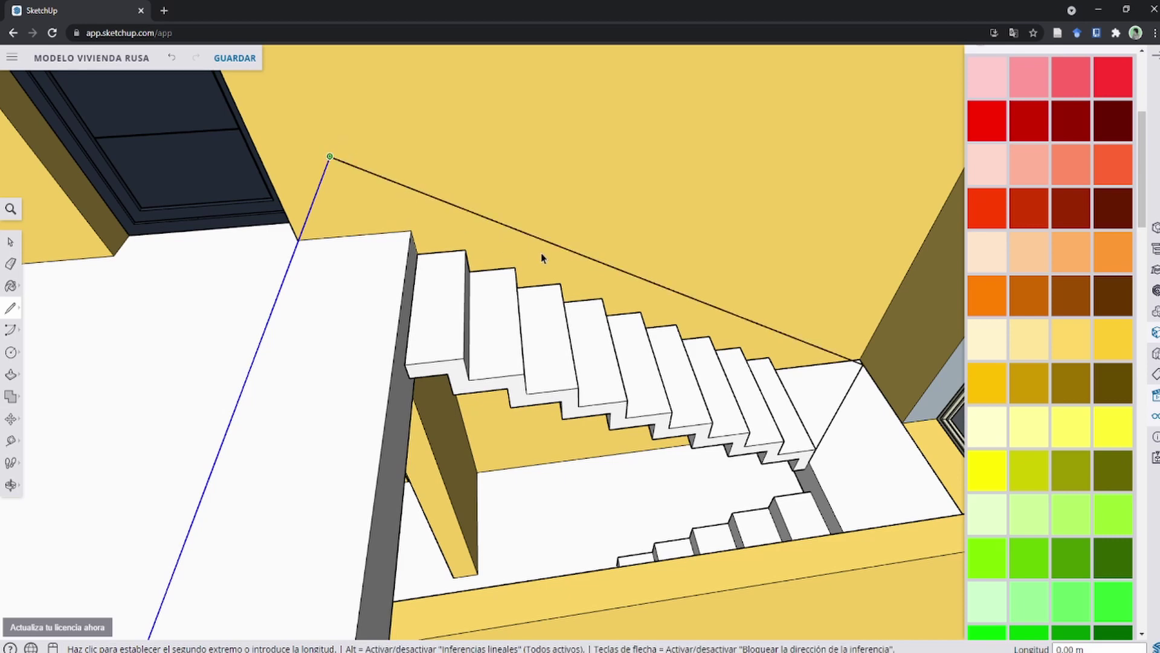
mouse_move(542, 258)
middle_down()
mouse_move(640, 324)
mouse_move(386, 337)
mouse_move(552, 379)
mouse_move(817, 346)
mouse_move(500, 326)
mouse_move(606, 342)
mouse_move(736, 489)
mouse_move(681, 474)
mouse_move(602, 548)
mouse_move(666, 595)
middle_up()
scroll(736, 488, up, 3)
scroll(747, 479, up, 2)
Draw a guide line from the top stair corner down to the bottom step.
key(l)
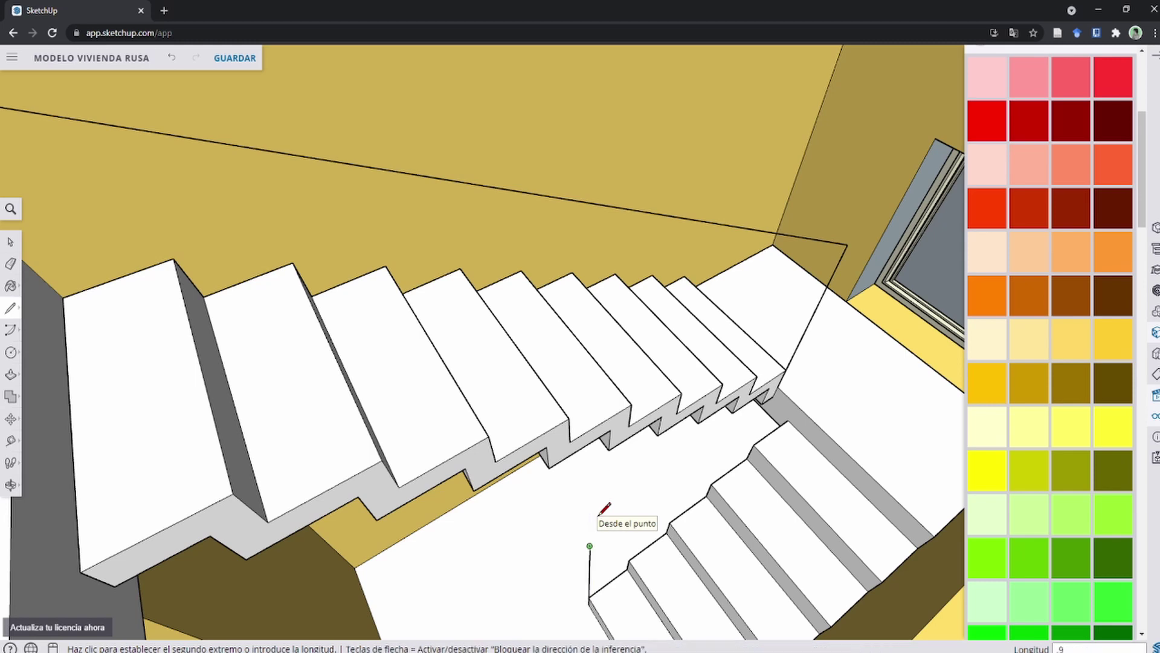
click(800, 407)
scroll(800, 406, up, 2)
scroll(805, 366, down, 1)
middle_drag(795, 360, 571, 489)
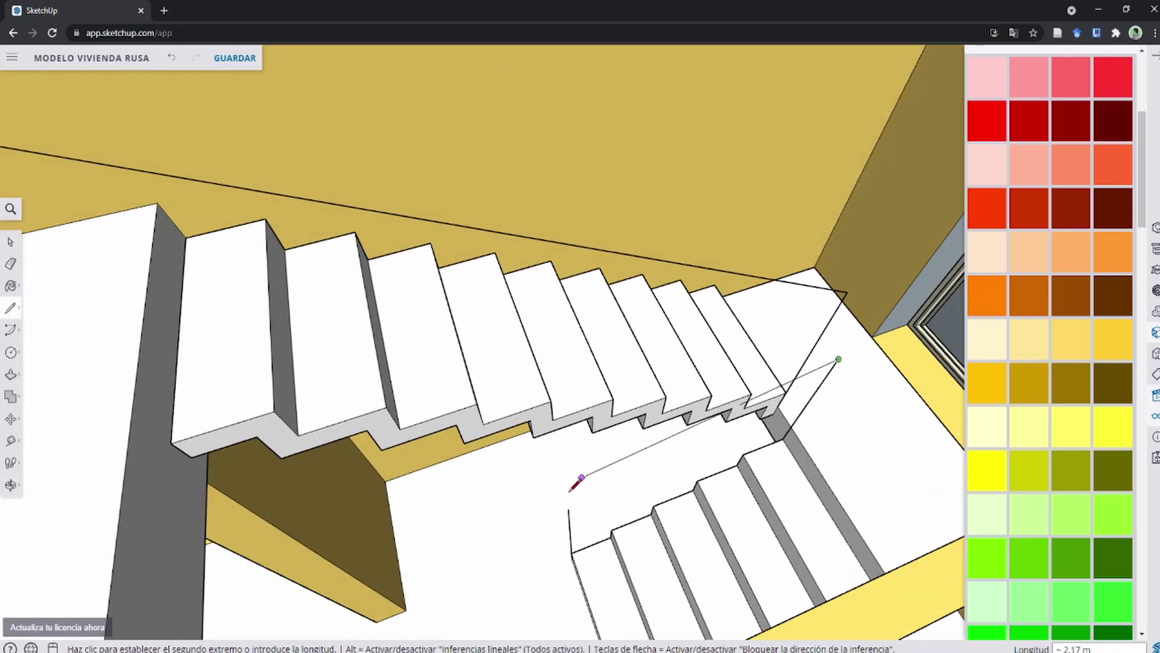
click(784, 436)
Zoom and orbit around the stairs to check the diagonal railing guide line.
scroll(786, 423, up, 2)
scroll(846, 405, up, 2)
scroll(812, 398, up, 1)
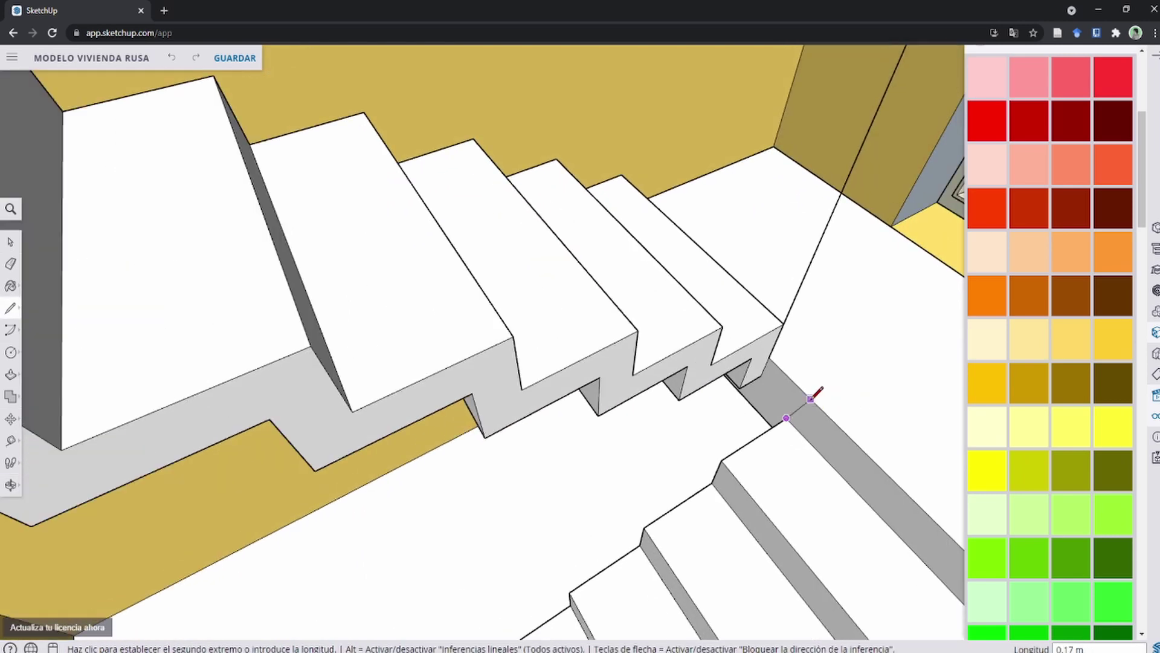
scroll(831, 343, up, 2)
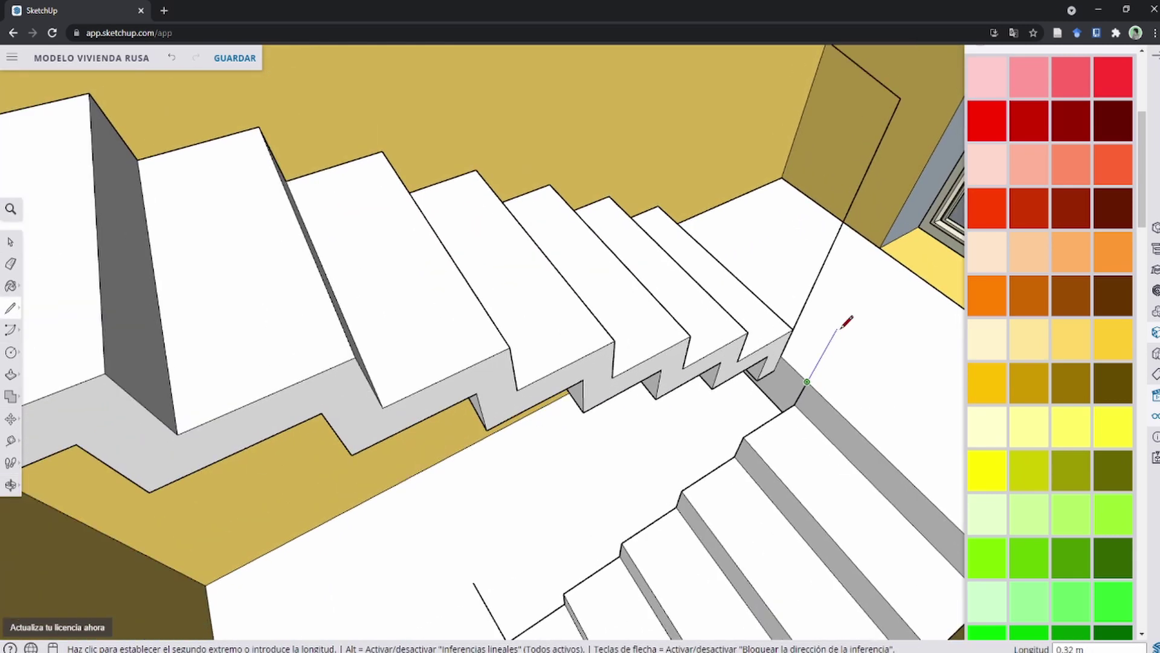
scroll(843, 321, down, 3)
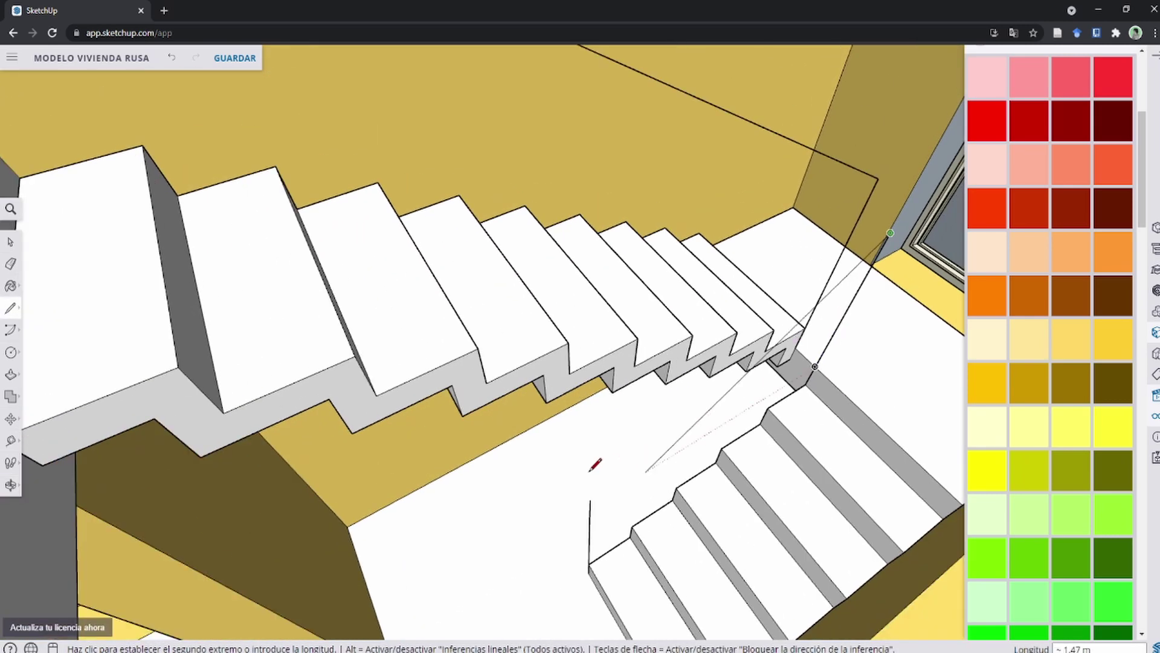
mouse_move(598, 495)
middle_down()
mouse_move(738, 415)
mouse_move(508, 417)
mouse_move(571, 458)
mouse_move(699, 461)
mouse_move(575, 453)
mouse_move(421, 485)
mouse_move(547, 374)
mouse_move(492, 393)
mouse_move(622, 383)
mouse_move(391, 362)
mouse_move(453, 326)
mouse_move(518, 316)
mouse_move(501, 408)
middle_up()
scroll(550, 370, up, 3)
scroll(541, 412, up, 2)
scroll(492, 393, down, 3)
scroll(452, 326, down, 5)
scroll(518, 316, up, 2)
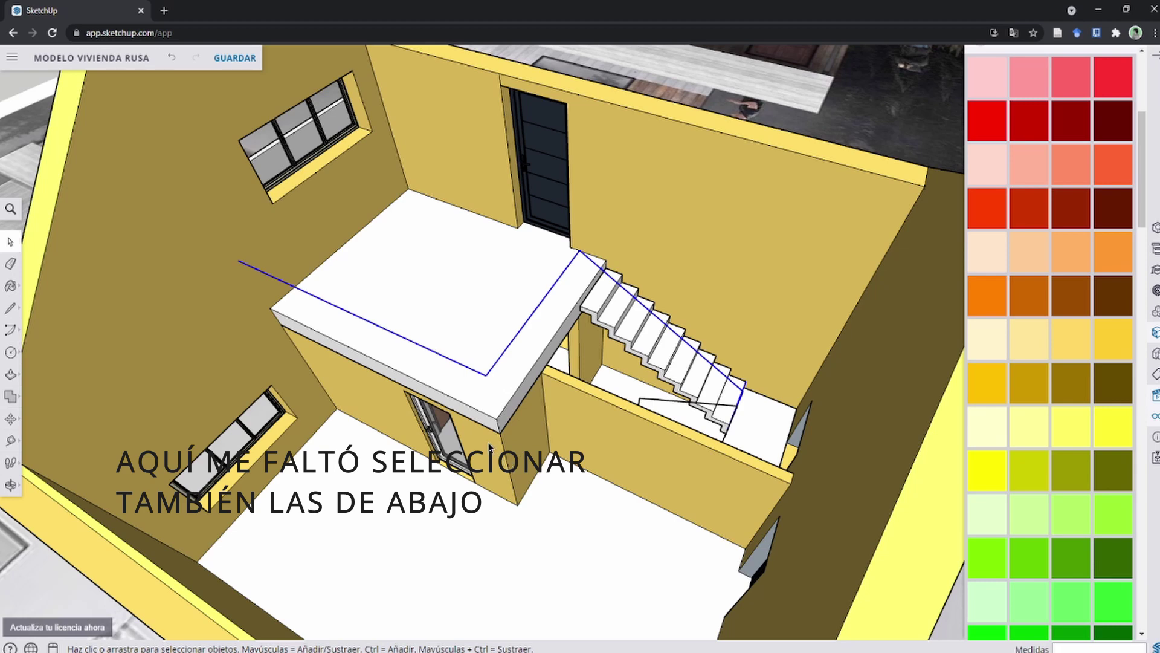
Copy the landing and stair railing guide lines so the copy drops onto the bottom step.
key(m)
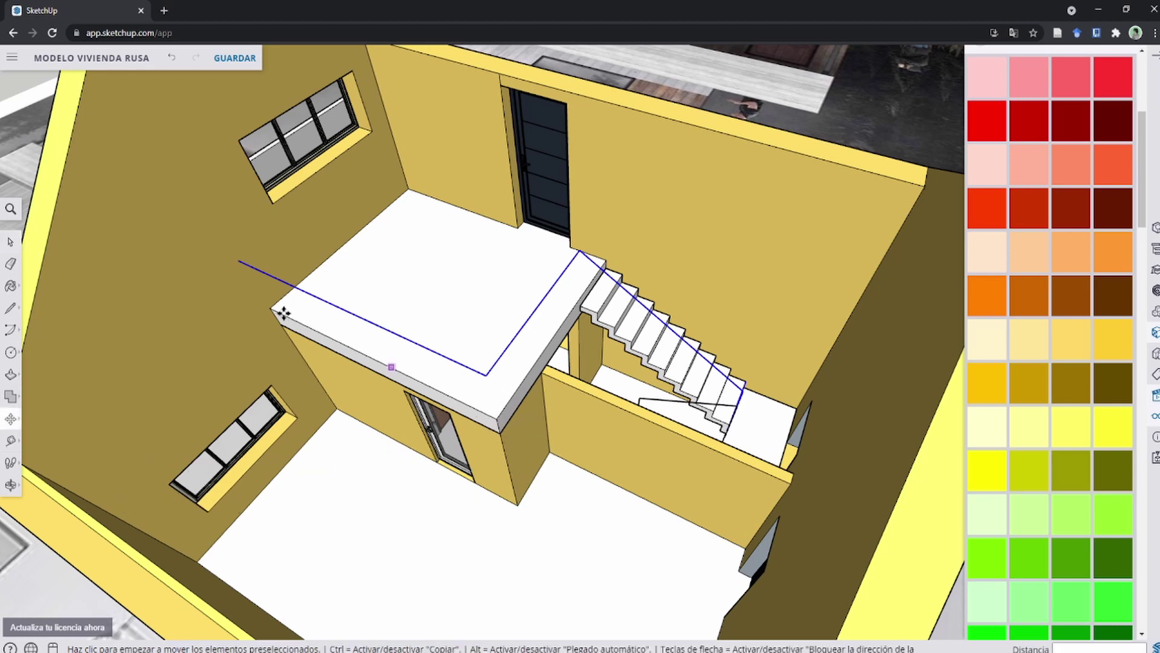
click(263, 307)
key(ctrl)
scroll(263, 307, down, 3)
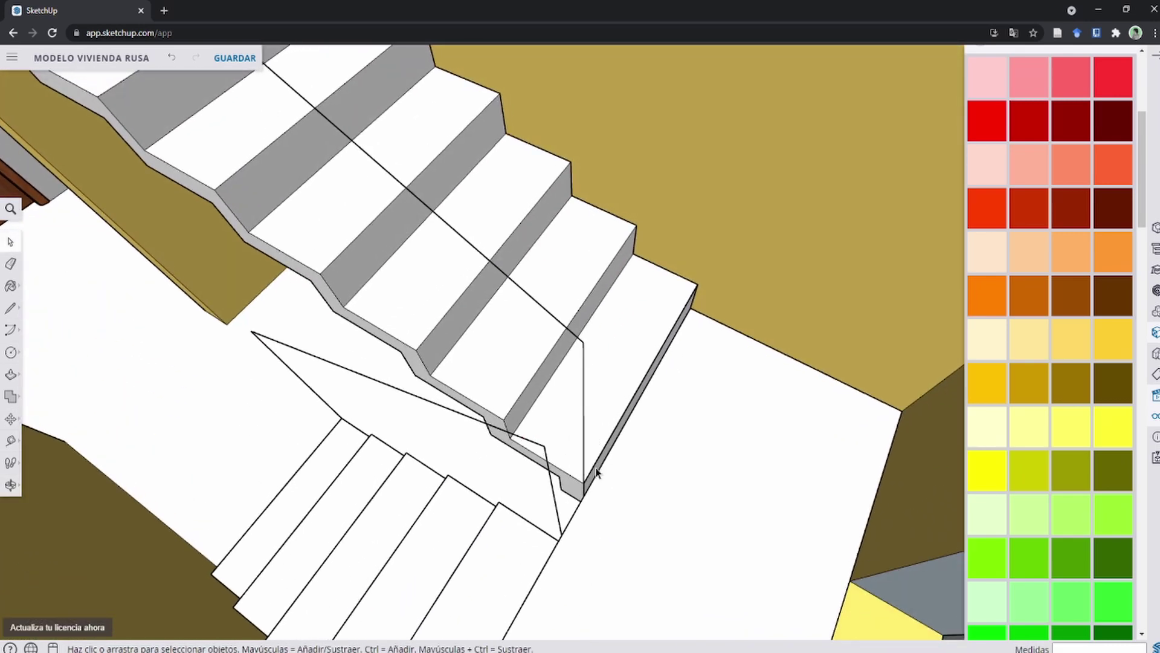
scroll(597, 472, up, 2)
scroll(479, 337, down, 3)
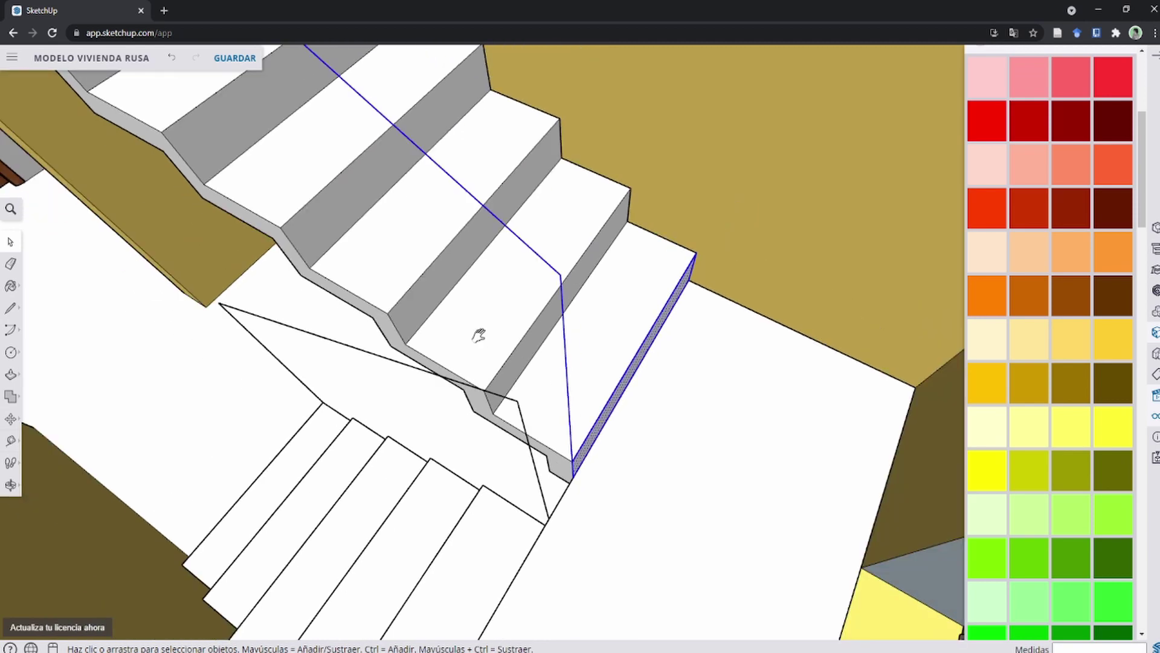
scroll(634, 447, down, 2)
mouse_move(635, 448)
middle_down()
mouse_move(564, 383)
mouse_move(772, 466)
mouse_move(611, 261)
middle_up()
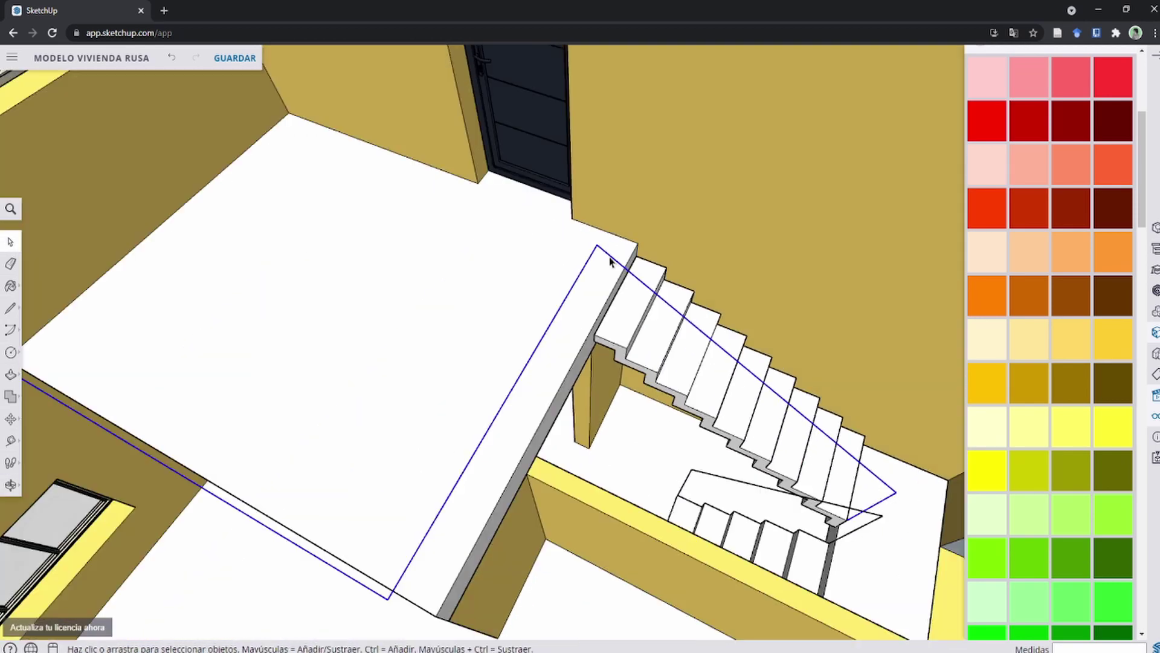
right_click(609, 259)
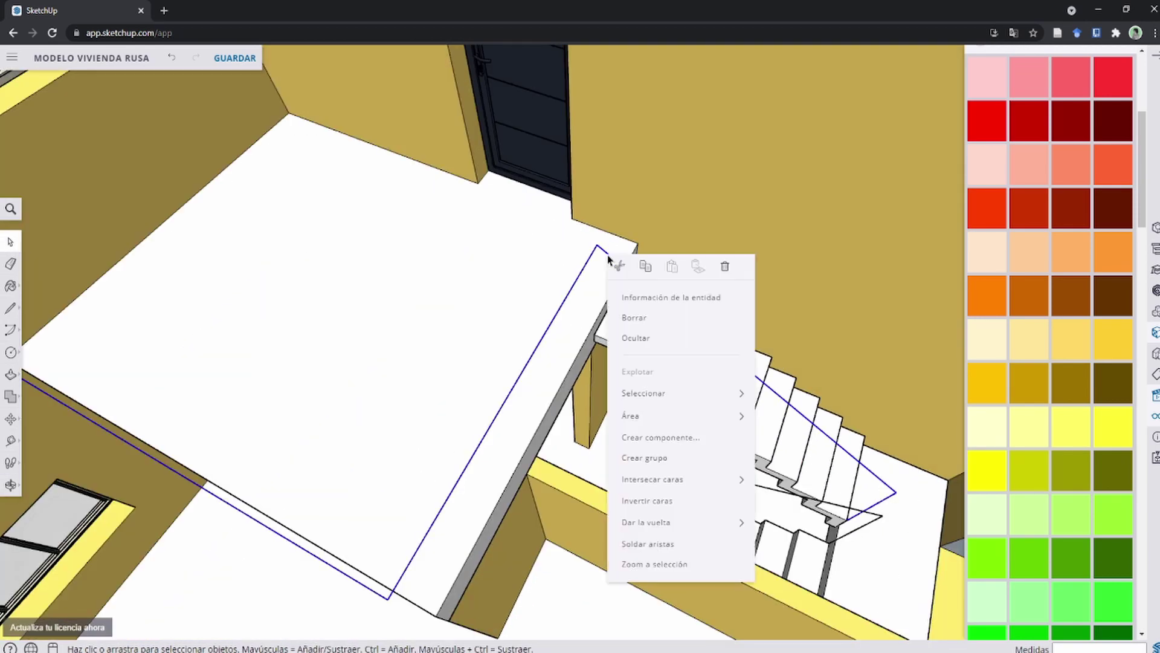
scroll(623, 442, up, 5)
mouse_move(622, 441)
middle_down()
mouse_move(568, 420)
mouse_move(546, 328)
mouse_move(598, 445)
mouse_move(611, 443)
mouse_move(562, 402)
mouse_move(614, 453)
mouse_move(614, 337)
middle_up()
Erase the stray edge on the bottom stair riser.
scroll(604, 435, down, 3)
scroll(501, 396, down, 3)
scroll(616, 423, up, 6)
key(e)
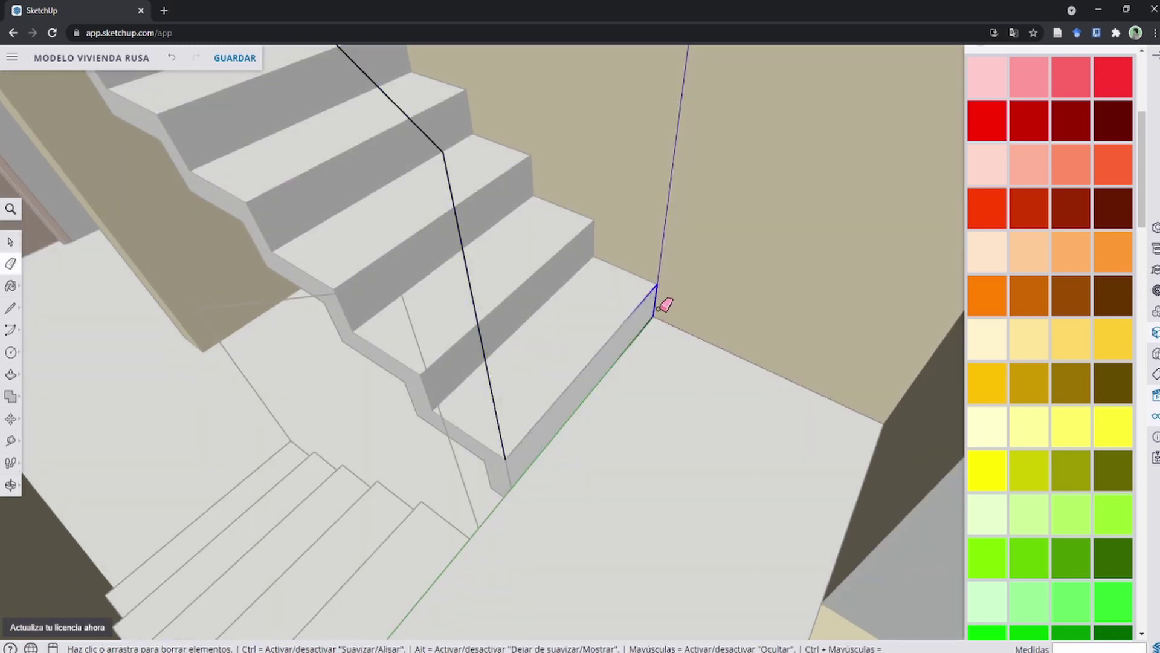
drag(645, 340, 563, 434)
mouse_move(541, 469)
middle_down()
mouse_move(510, 435)
mouse_move(552, 365)
mouse_move(536, 420)
middle_up()
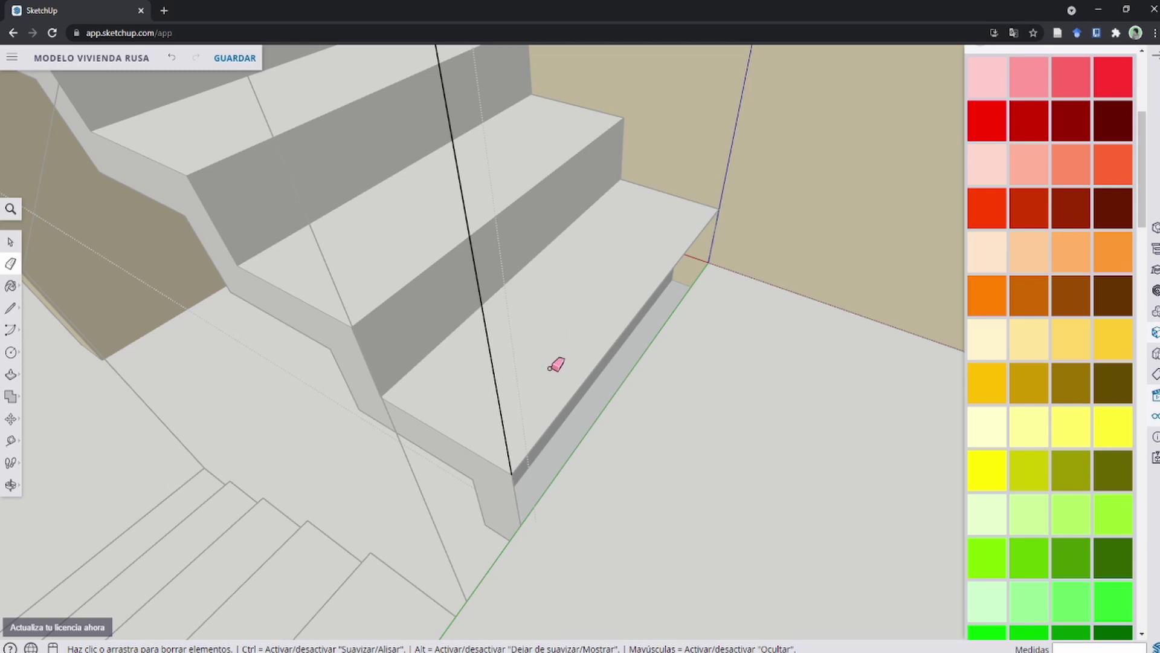
key(space)
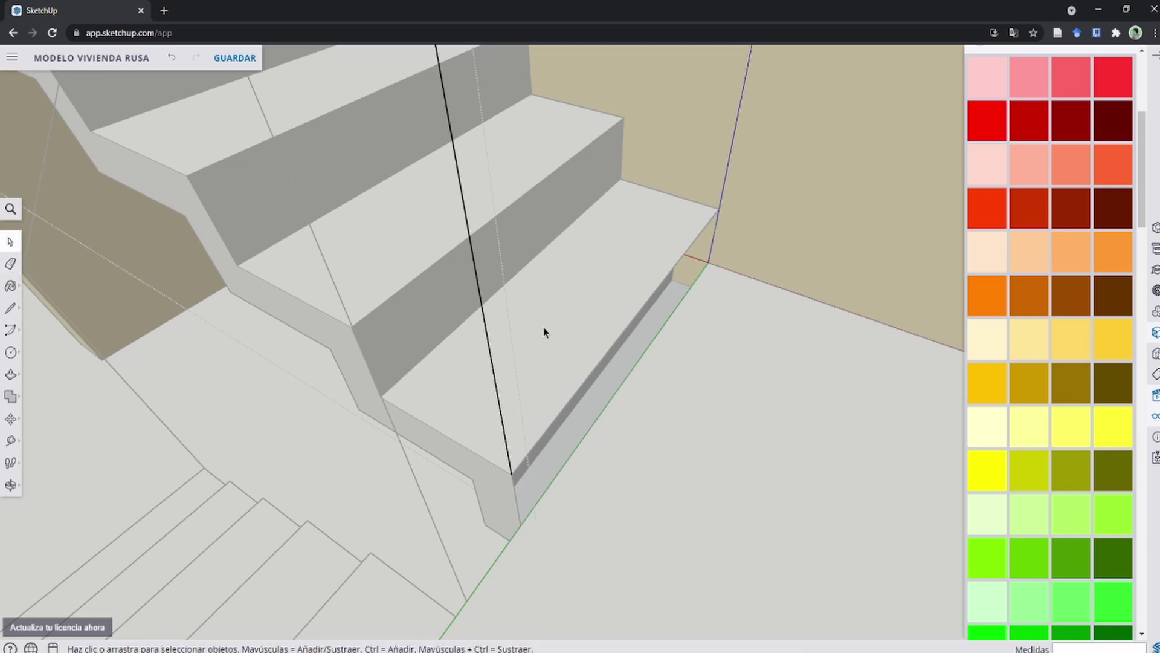
Cap the bottom step's side gap with a 0.90 m × 0.17 m rectangle.
triple_click(543, 326)
key(r)
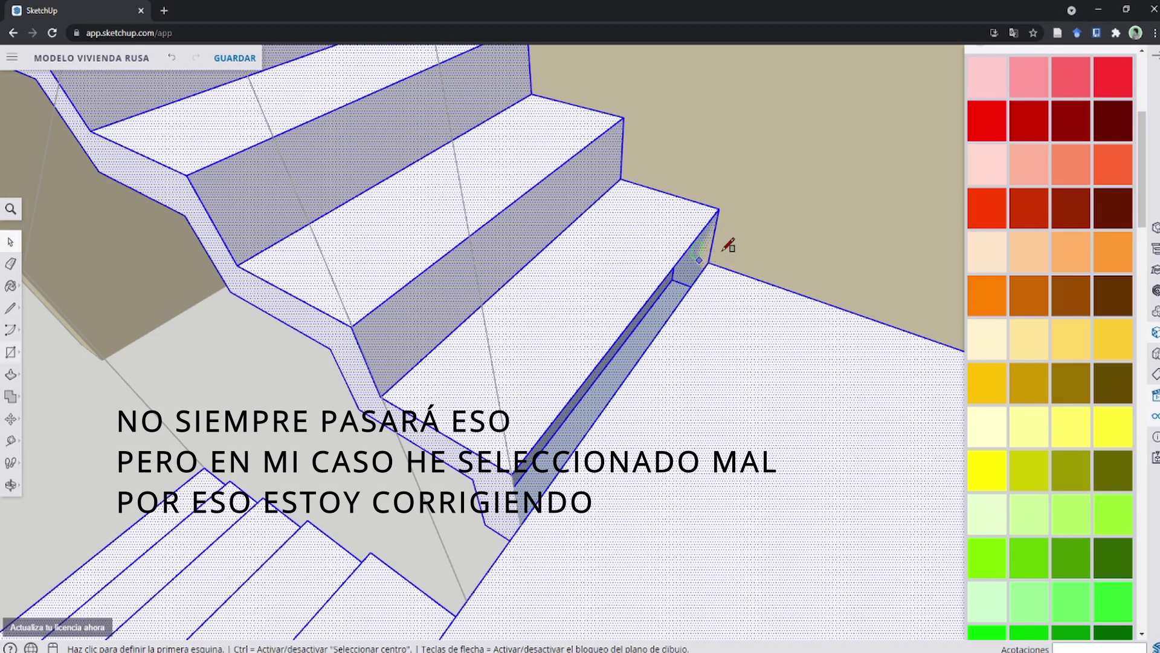
click(720, 210)
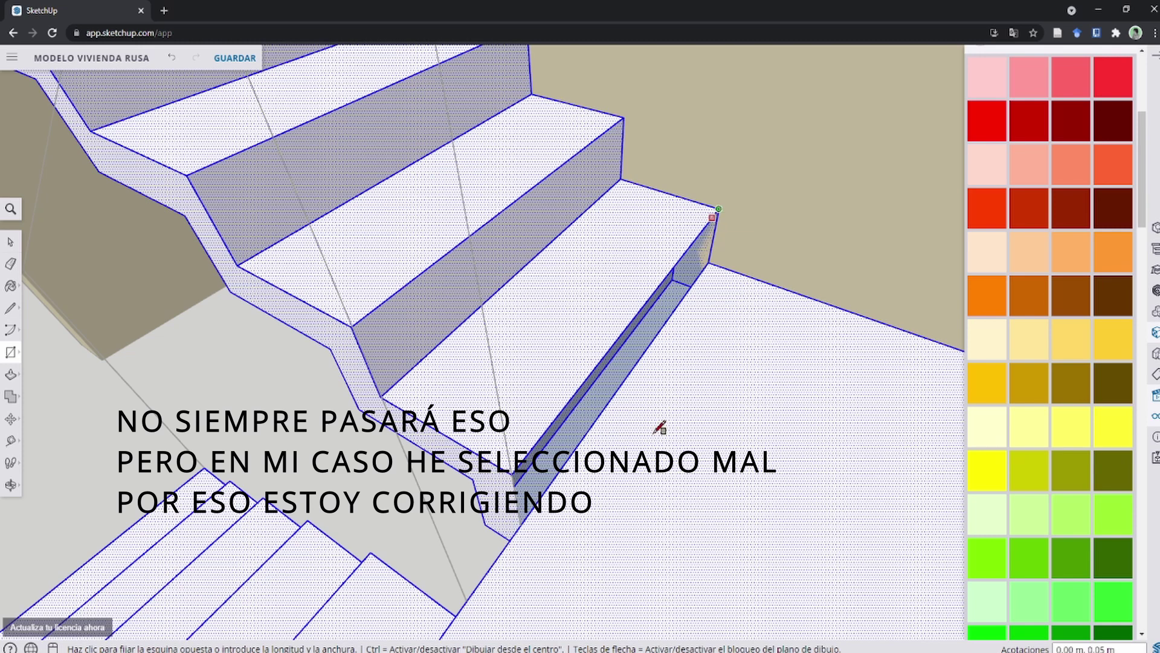
click(520, 525)
mouse_move(520, 349)
middle_down()
mouse_move(509, 414)
mouse_move(479, 435)
mouse_move(510, 492)
mouse_move(513, 453)
middle_up()
scroll(429, 441, down, 5)
Draw a small circle profile centred on the railing line's end.
key(space)
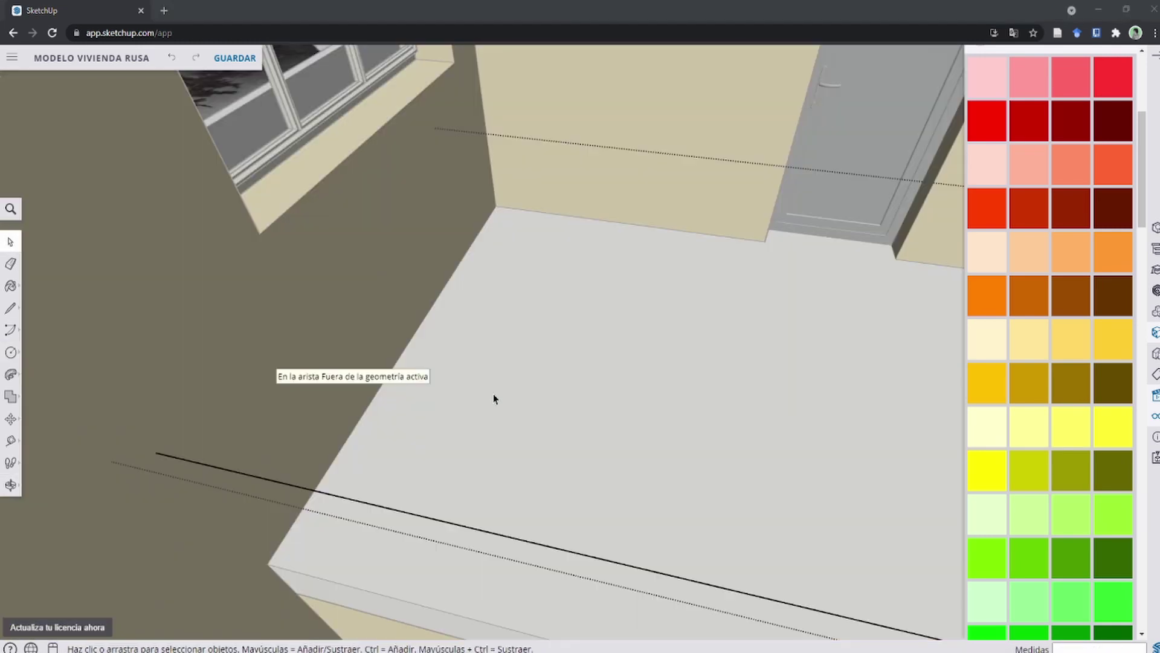
scroll(493, 394, up, 5)
scroll(525, 392, down, 3)
scroll(517, 379, down, 3)
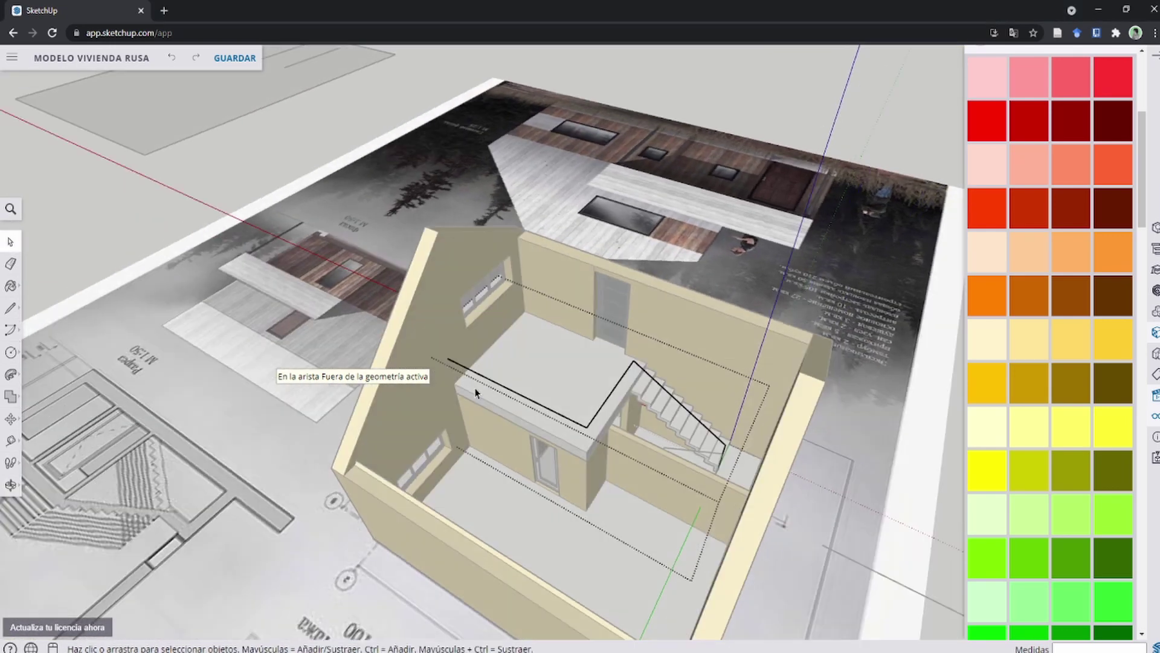
scroll(432, 335, up, 5)
scroll(432, 337, up, 3)
scroll(391, 318, up, 2)
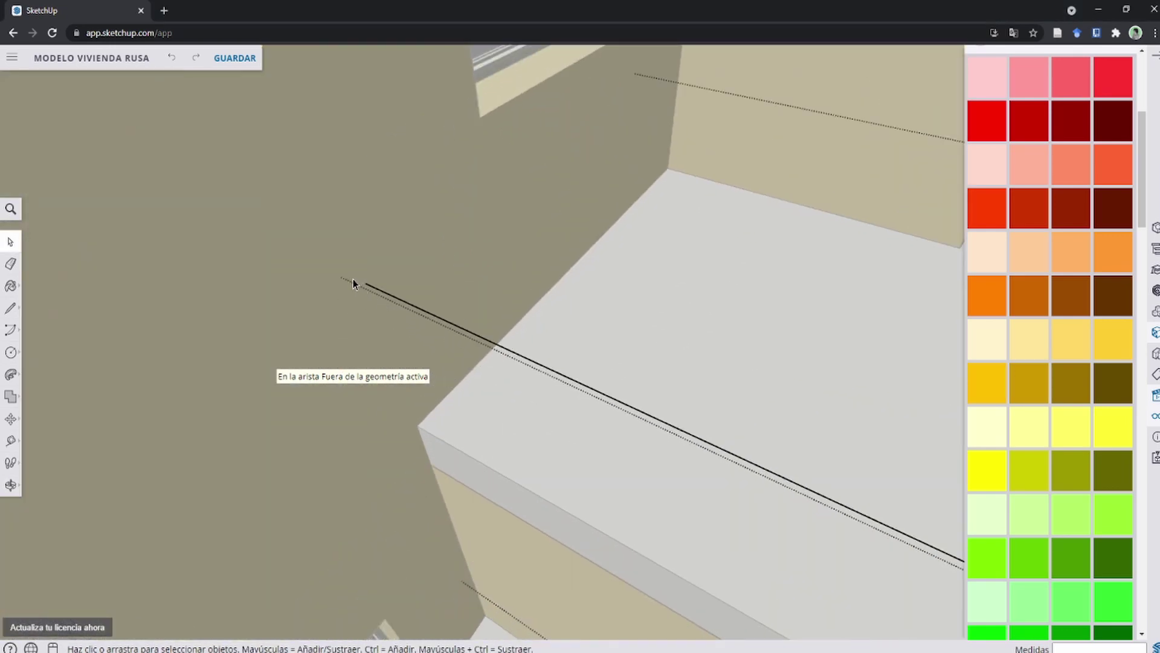
key(c)
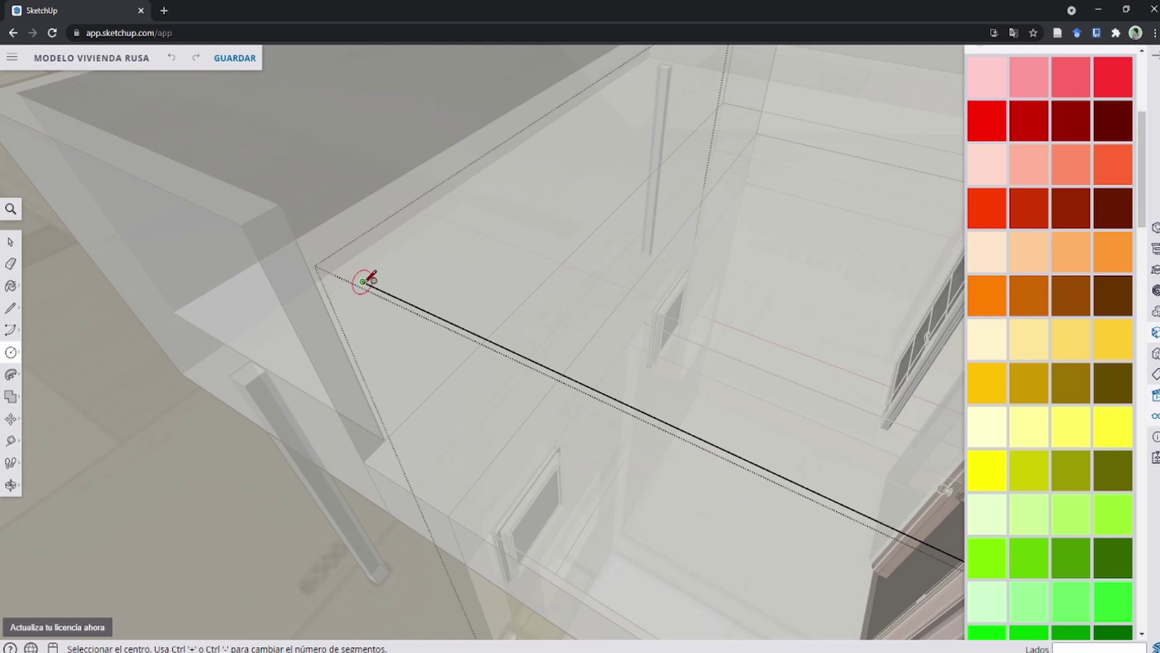
click(363, 281)
text(0.025)
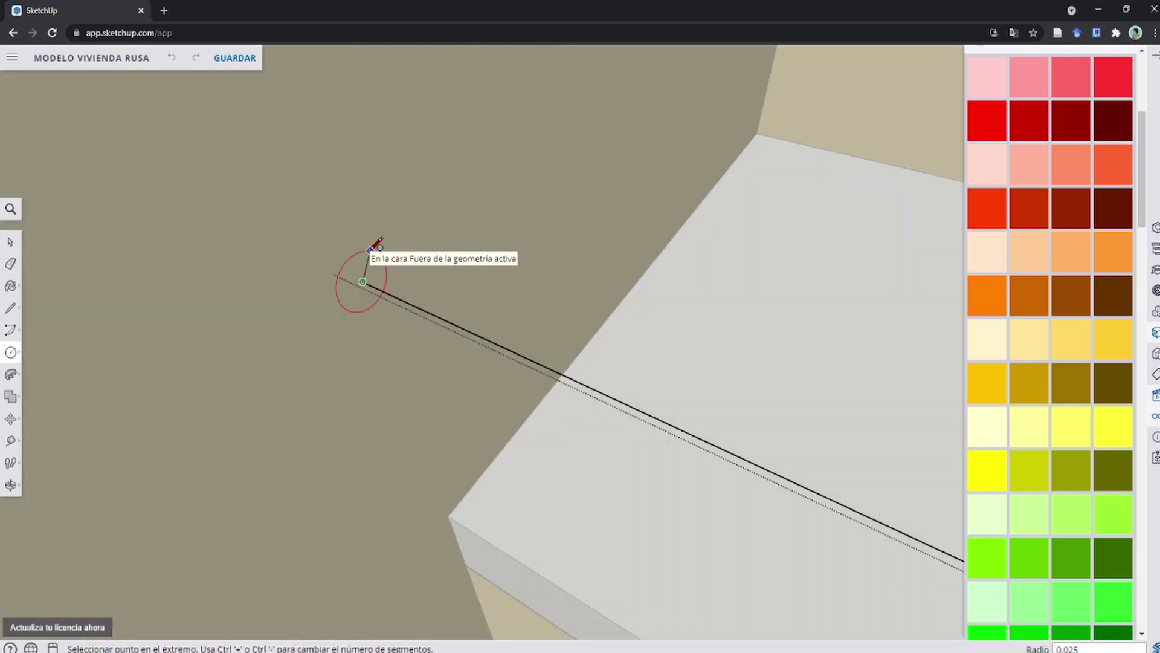
key(Return)
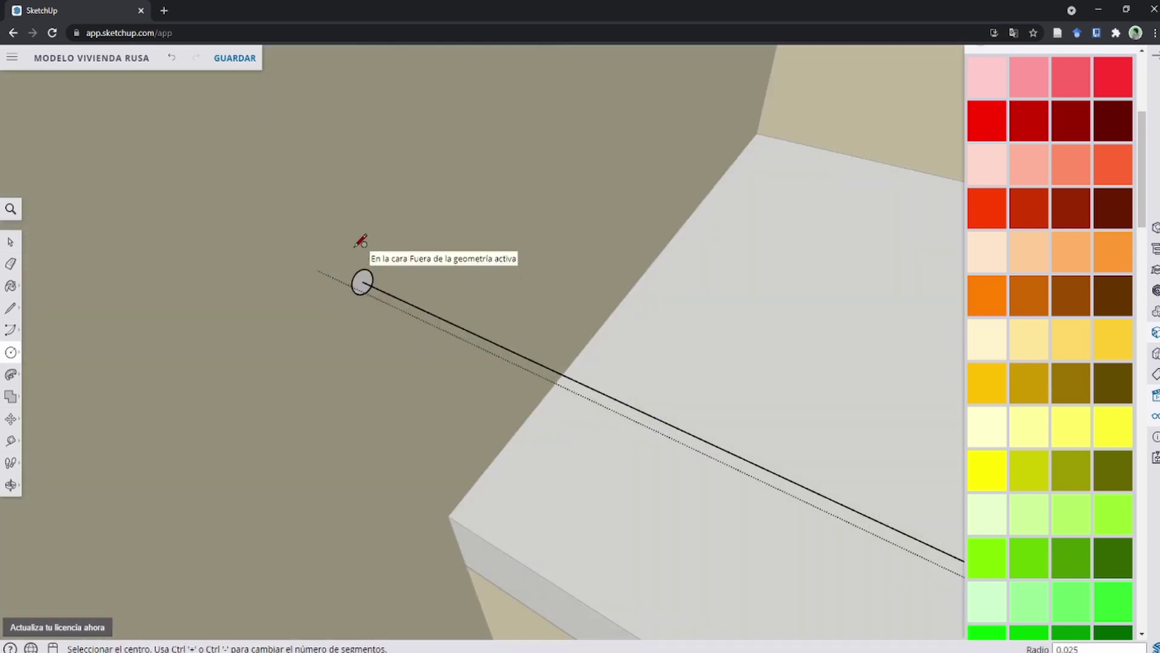
key(space)
scroll(329, 269, down, 2)
scroll(338, 270, down, 3)
scroll(366, 270, down, 3)
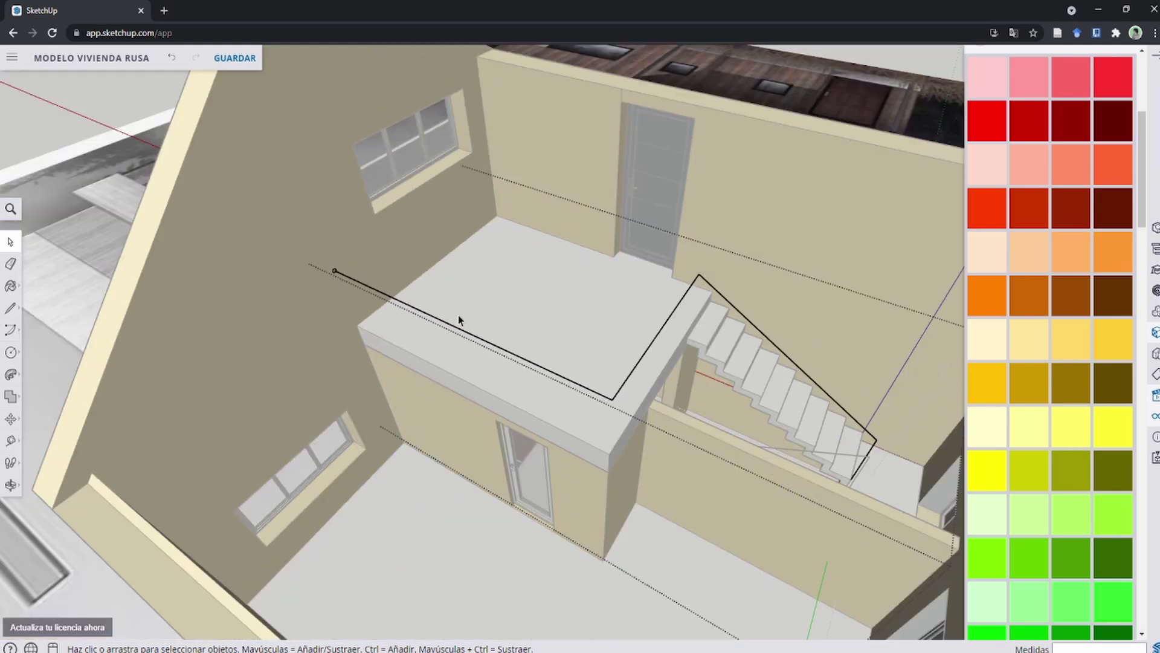
scroll(458, 315, down, 5)
scroll(417, 285, up, 3)
scroll(238, 339, up, 3)
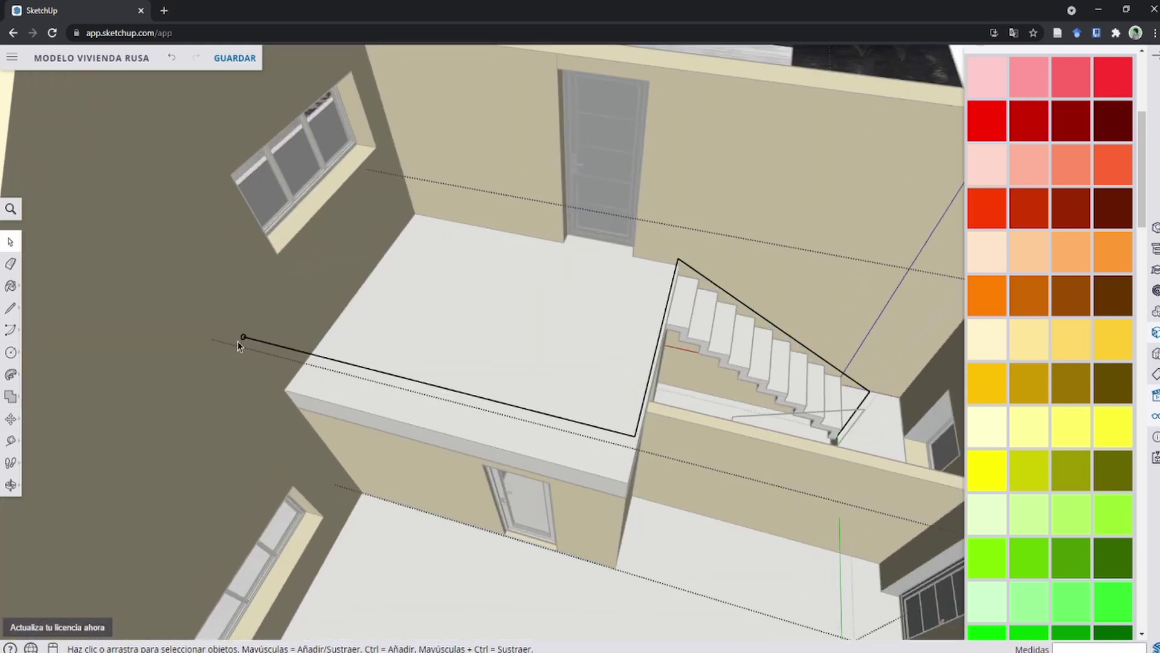
scroll(238, 339, up, 4)
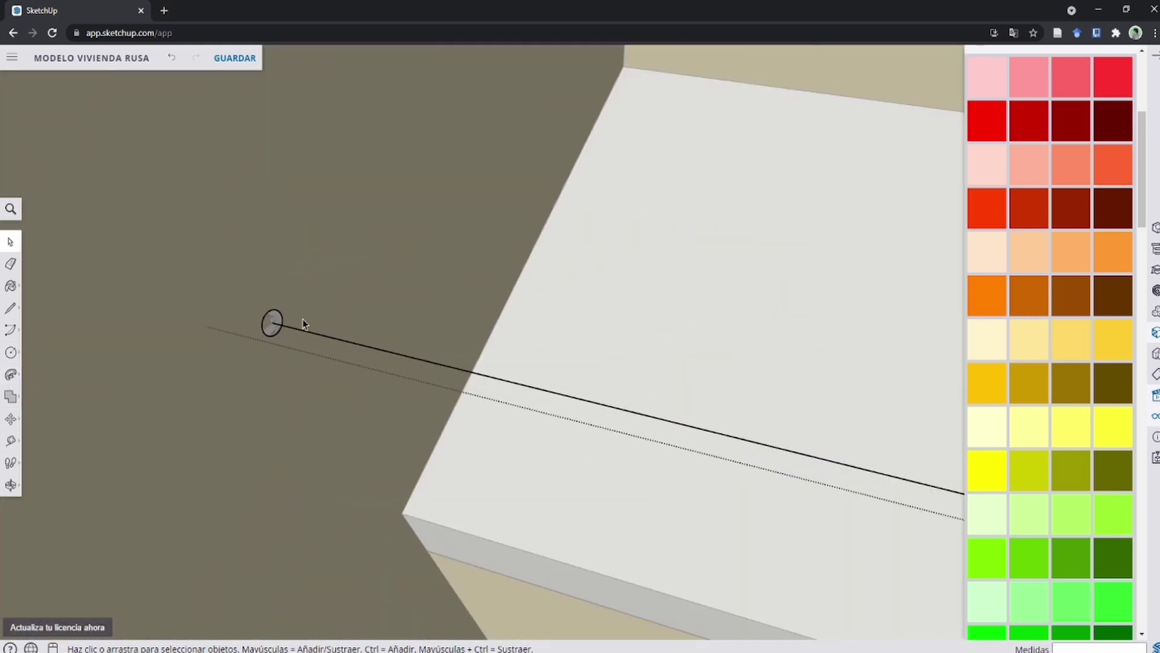
scroll(302, 324, down, 2)
scroll(279, 316, down, 3)
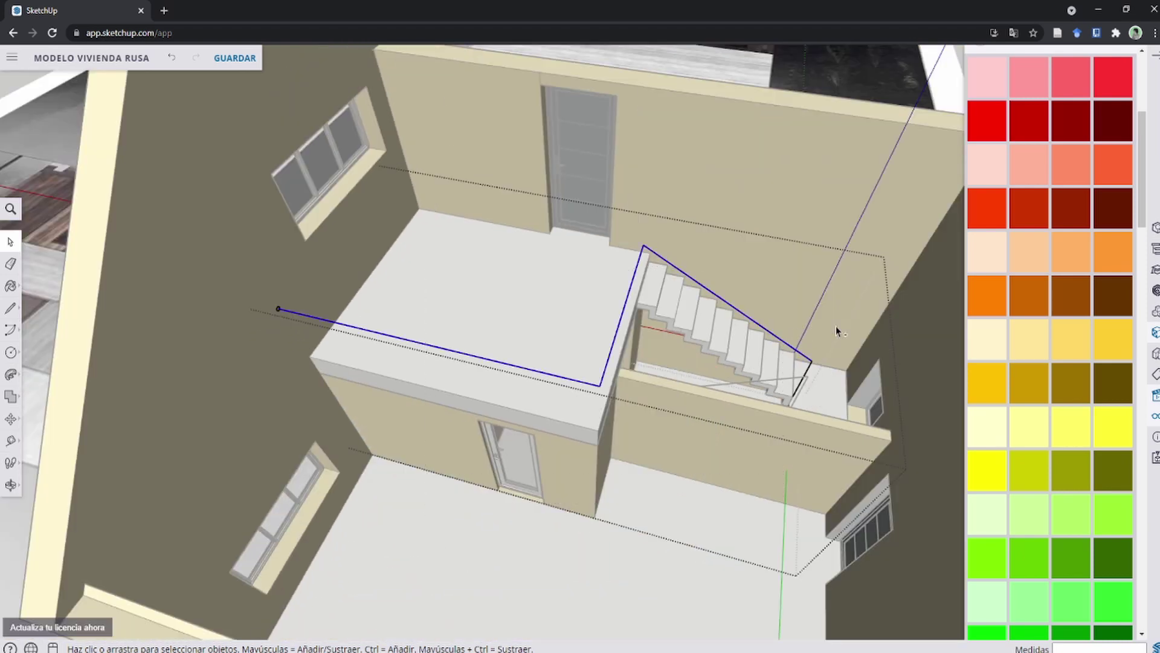
scroll(275, 312, up, 5)
Sweep the circle along the slab edge and down the stair diagonal into a handrail tube.
key(p)
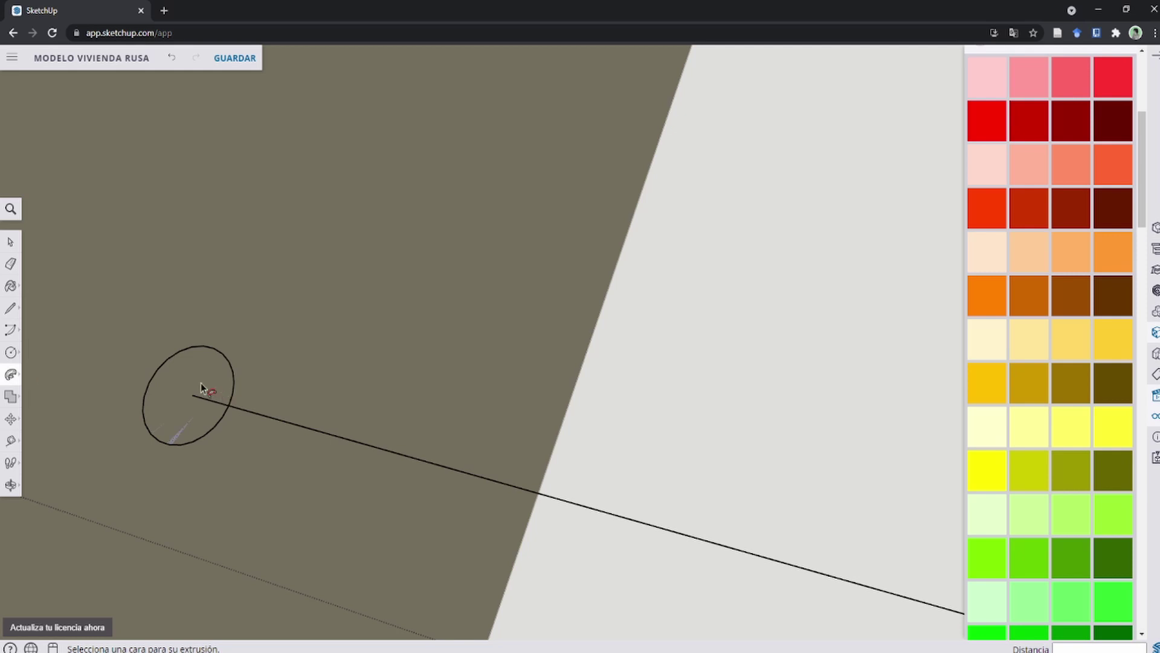
scroll(241, 402, down, 5)
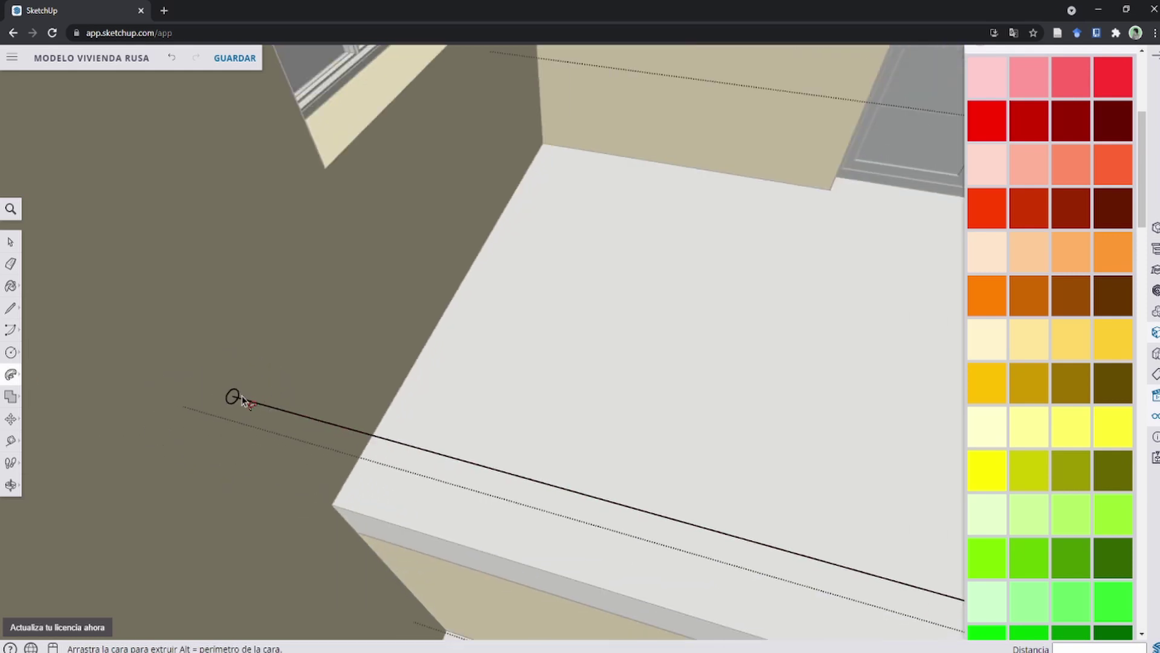
middle_drag(591, 469, 429, 461)
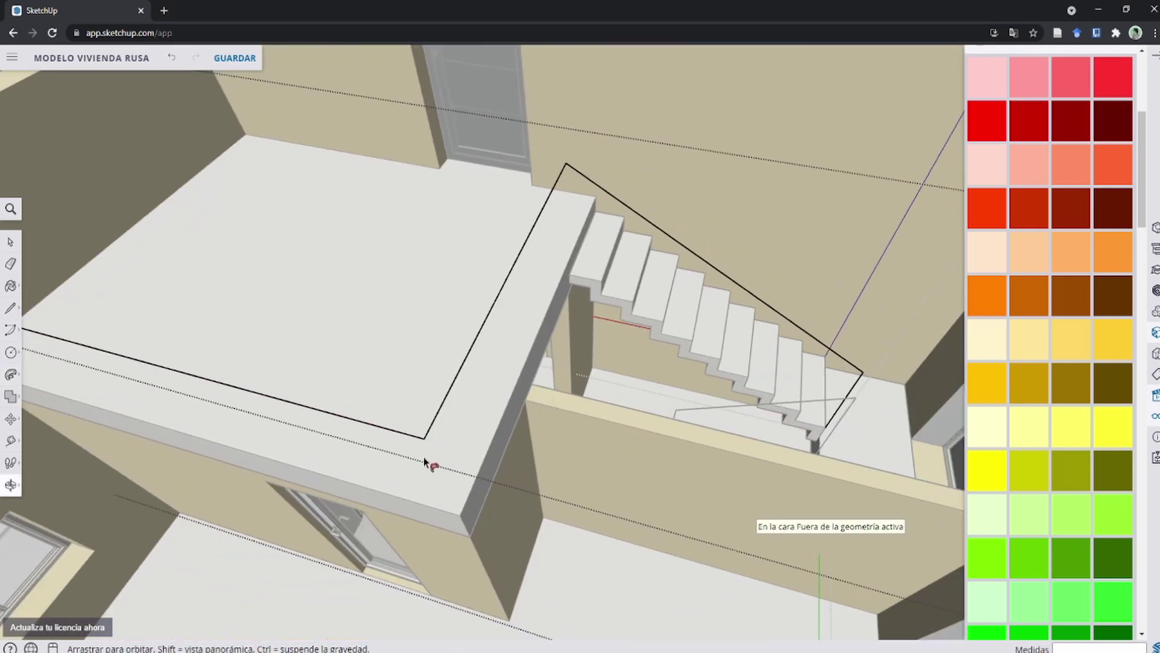
mouse_move(440, 415)
mouse_down()
mouse_move(599, 187)
mouse_move(683, 242)
mouse_up()
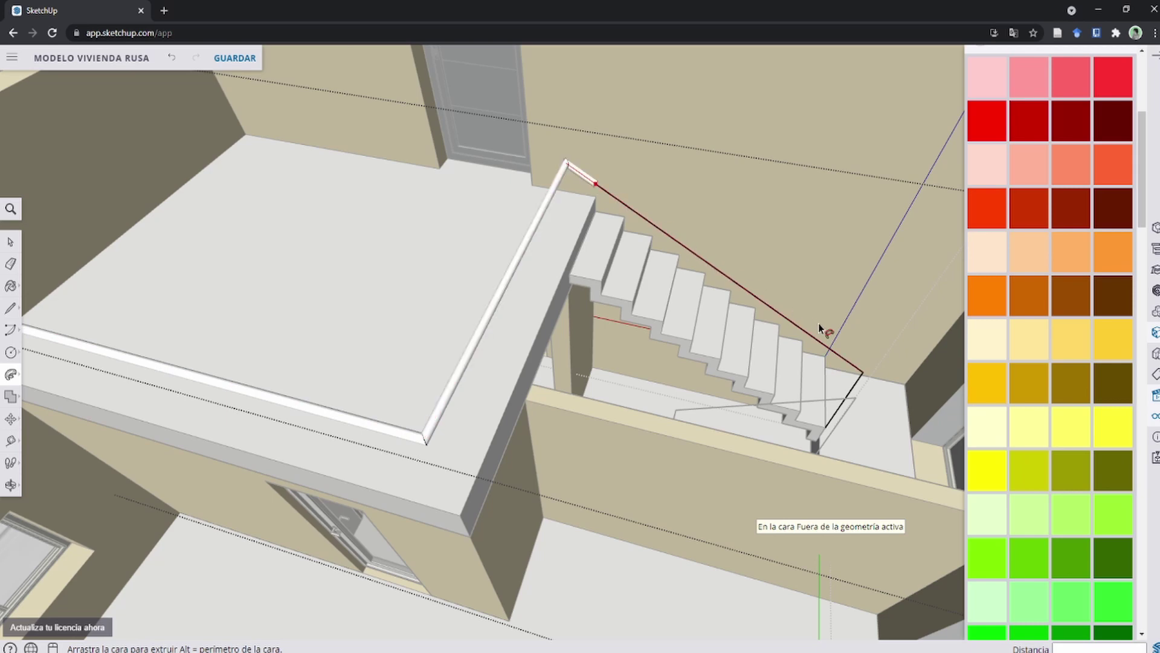
drag(819, 328, 861, 368)
scroll(870, 387, up, 3)
scroll(817, 485, up, 3)
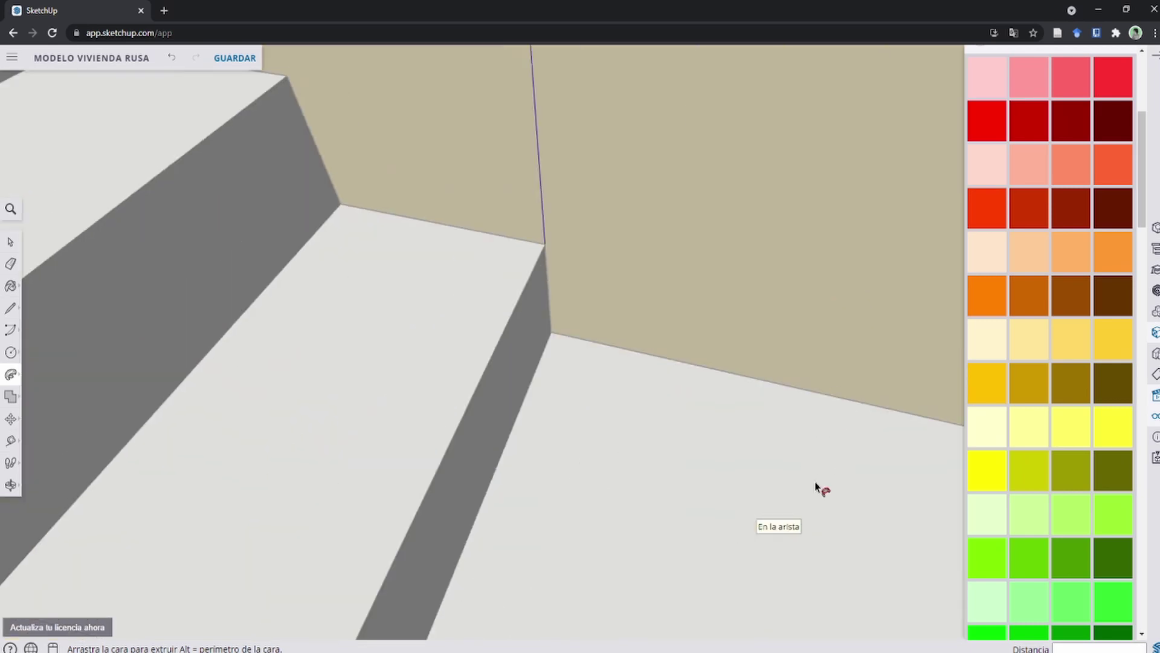
scroll(813, 468, down, 2)
scroll(813, 468, down, 3)
scroll(813, 469, down, 3)
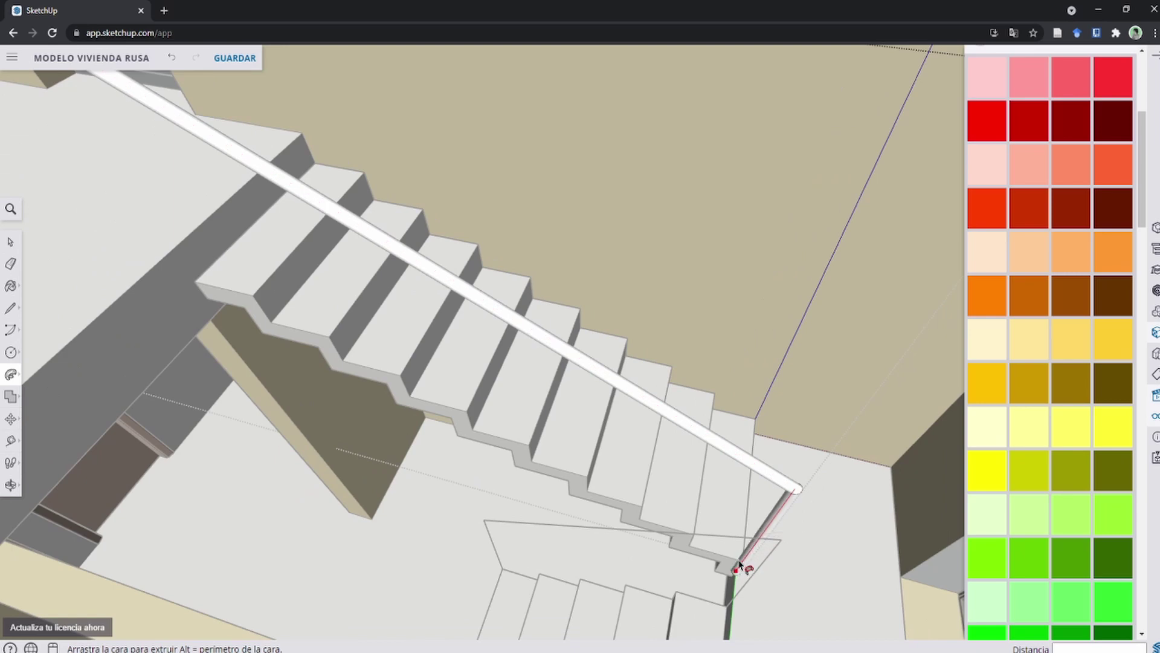
scroll(742, 566, down, 5)
mouse_move(738, 562)
middle_down()
mouse_move(550, 420)
mouse_move(591, 234)
mouse_move(614, 417)
middle_up()
scroll(611, 399, up, 3)
scroll(610, 390, up, 3)
scroll(655, 422, up, 2)
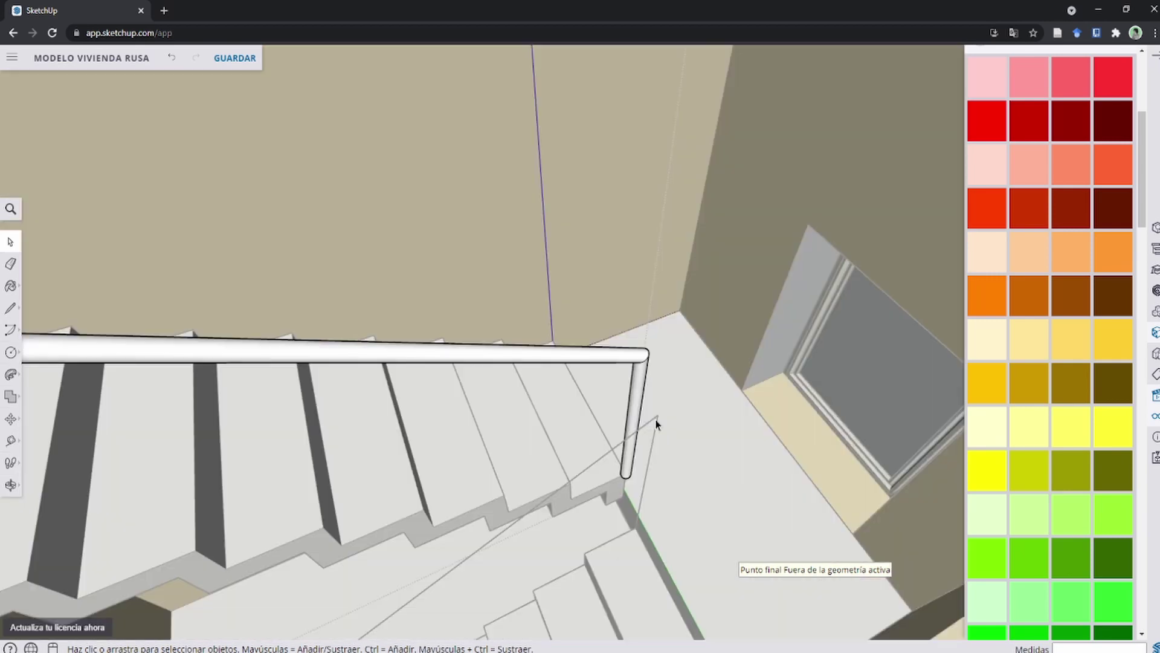
click(654, 420)
Select the thin triangular guide lines at the foot of the stairs.
triple_click(654, 420)
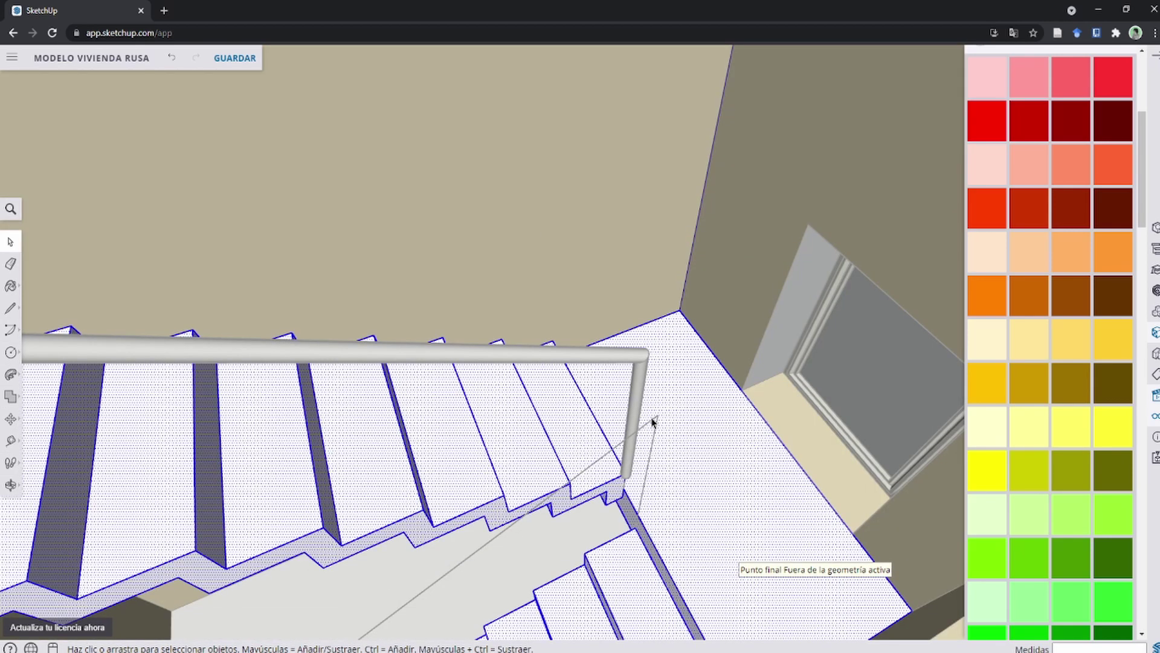
click(654, 421)
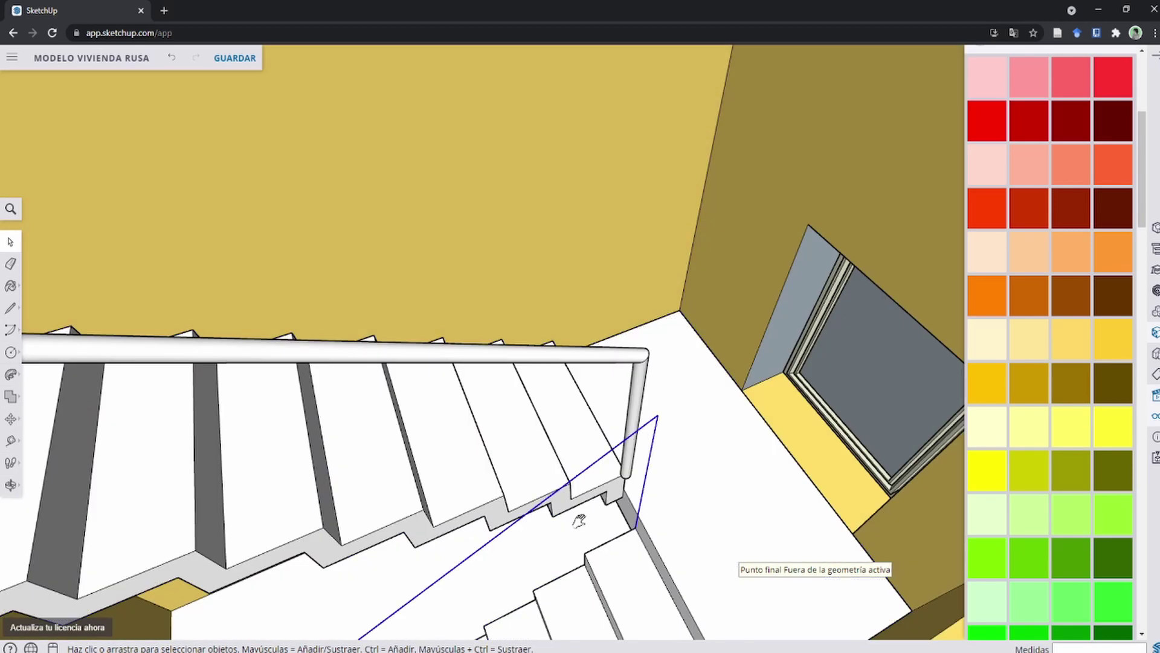
mouse_move(579, 521)
middle_down()
mouse_move(619, 492)
mouse_move(524, 538)
mouse_move(632, 347)
middle_up()
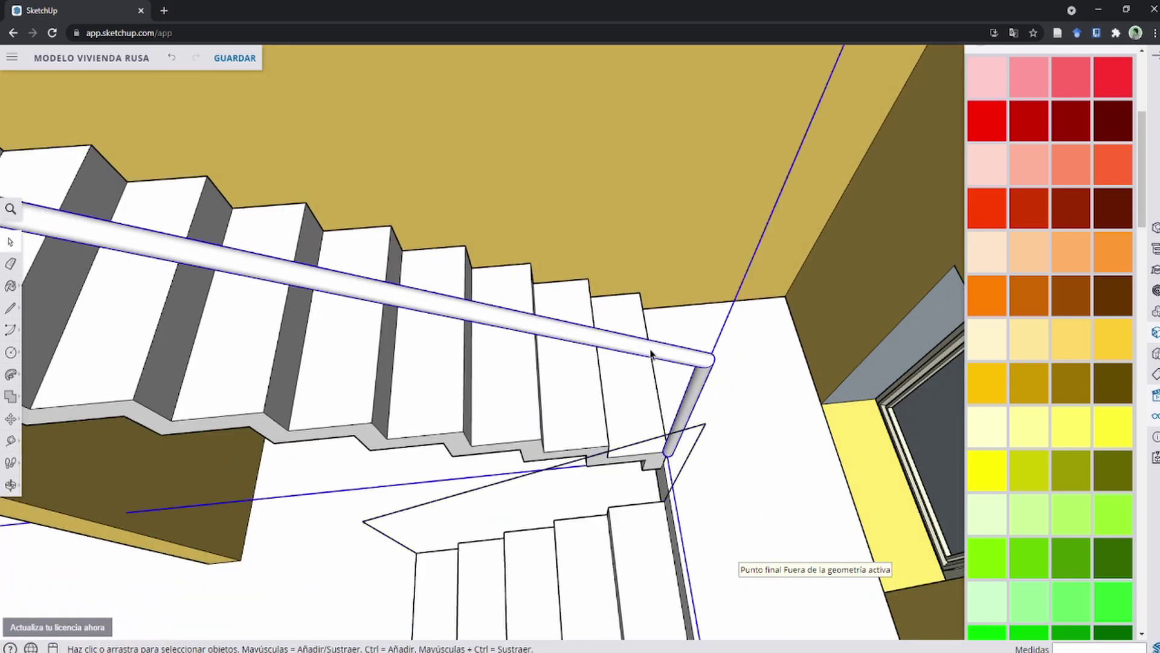
click(702, 429)
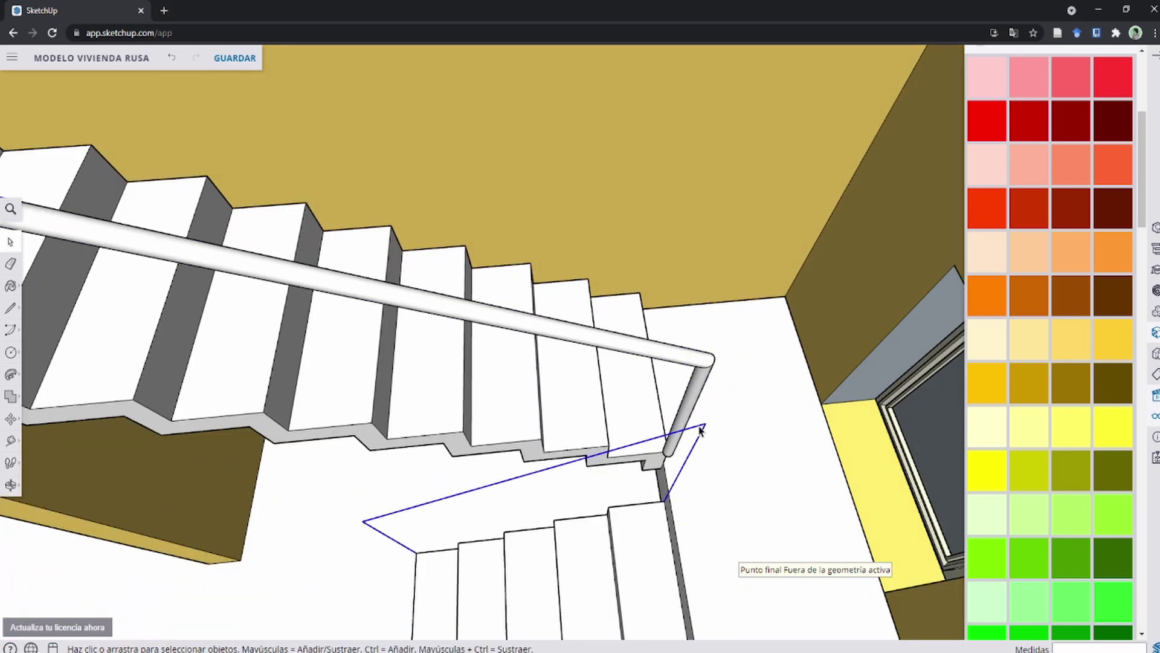
key(l)
scroll(699, 440, up, 3)
scroll(857, 401, up, 2)
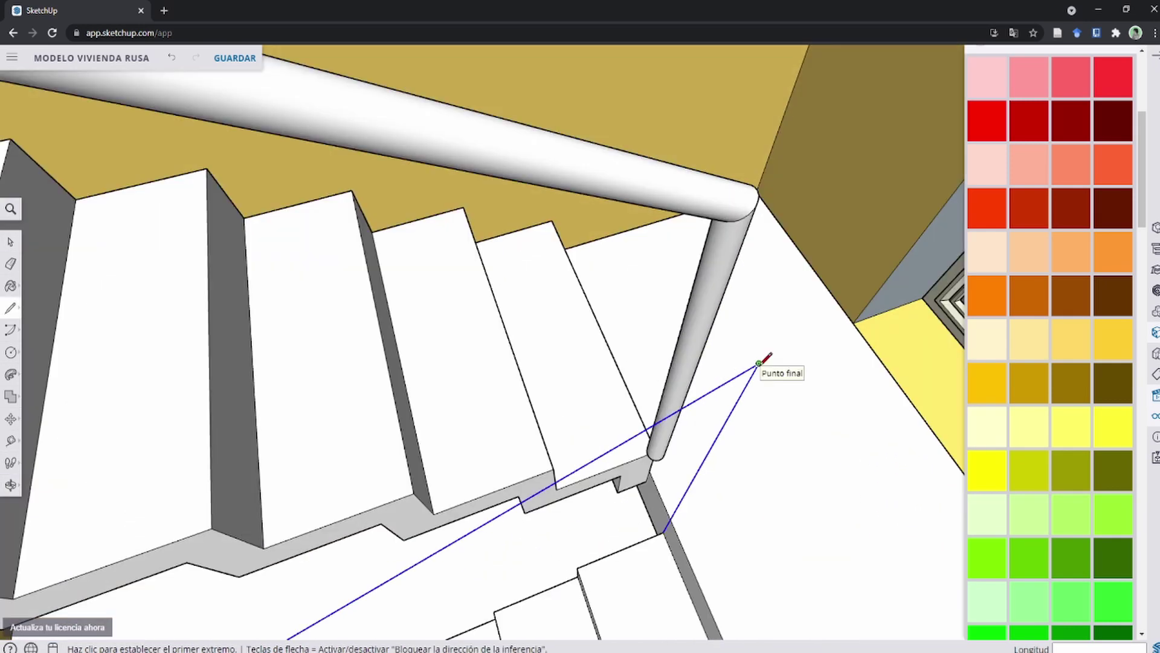
click(759, 363)
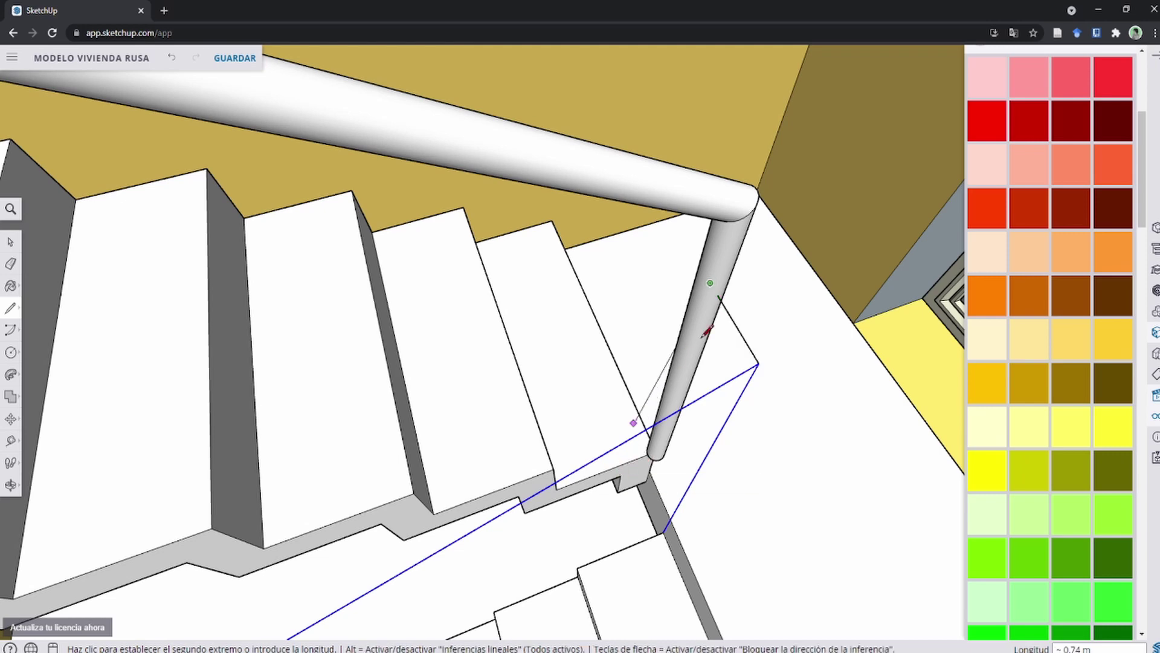
key(space)
scroll(749, 361, down, 3)
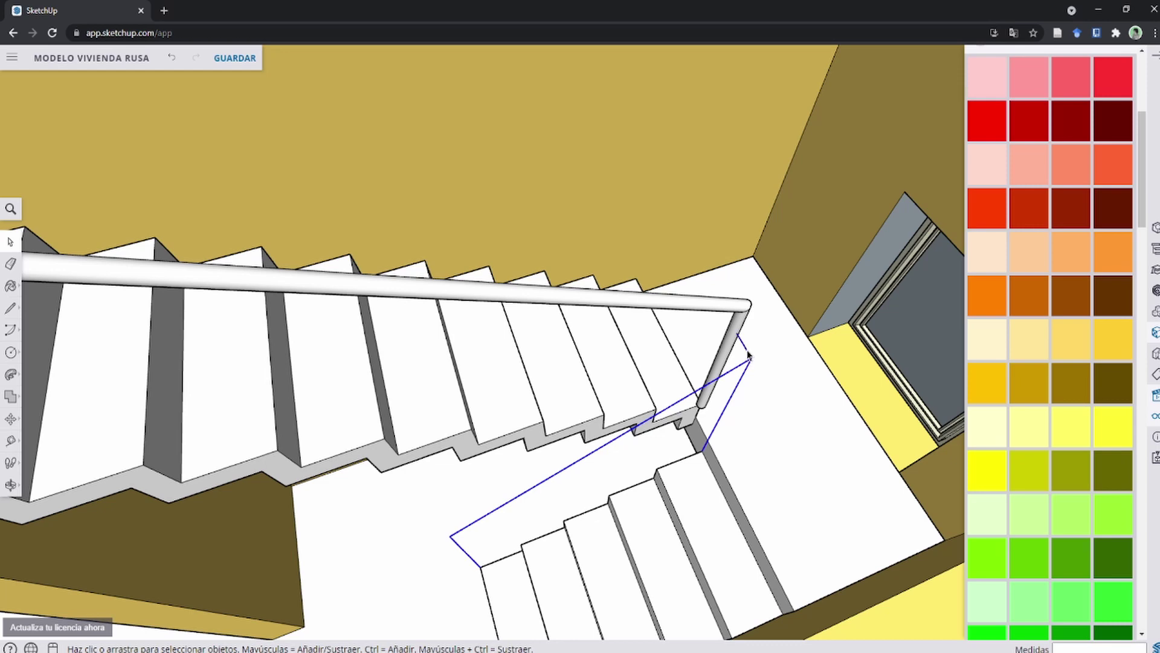
Group the selected guide lines with Crear grupo.
right_click(749, 357)
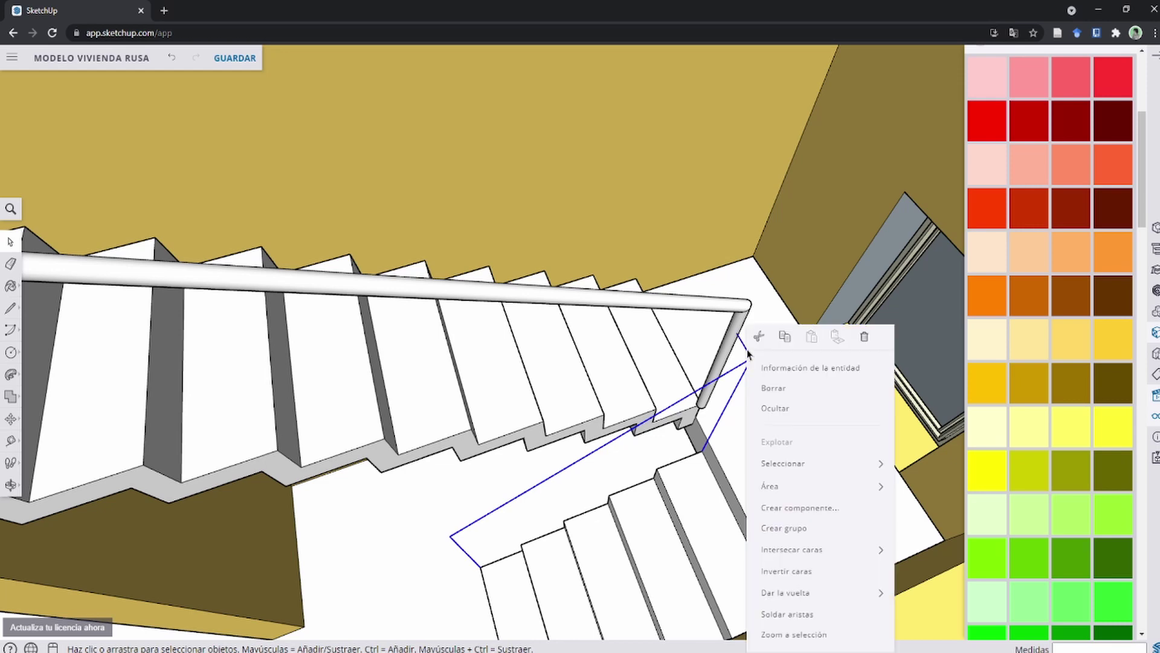
click(812, 532)
middle_drag(812, 532, 629, 557)
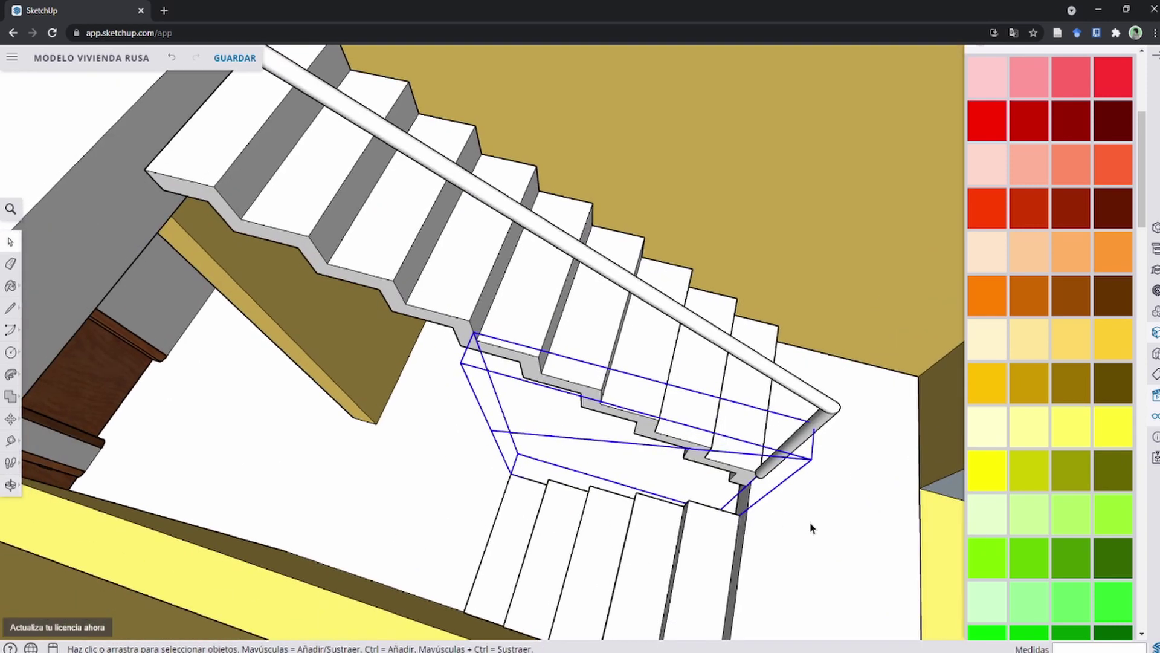
Open the triangular guide-line group for editing and bring its guide path into view.
mouse_move(811, 526)
middle_down()
mouse_move(477, 293)
mouse_move(661, 394)
mouse_move(331, 417)
middle_up()
double_click(331, 417)
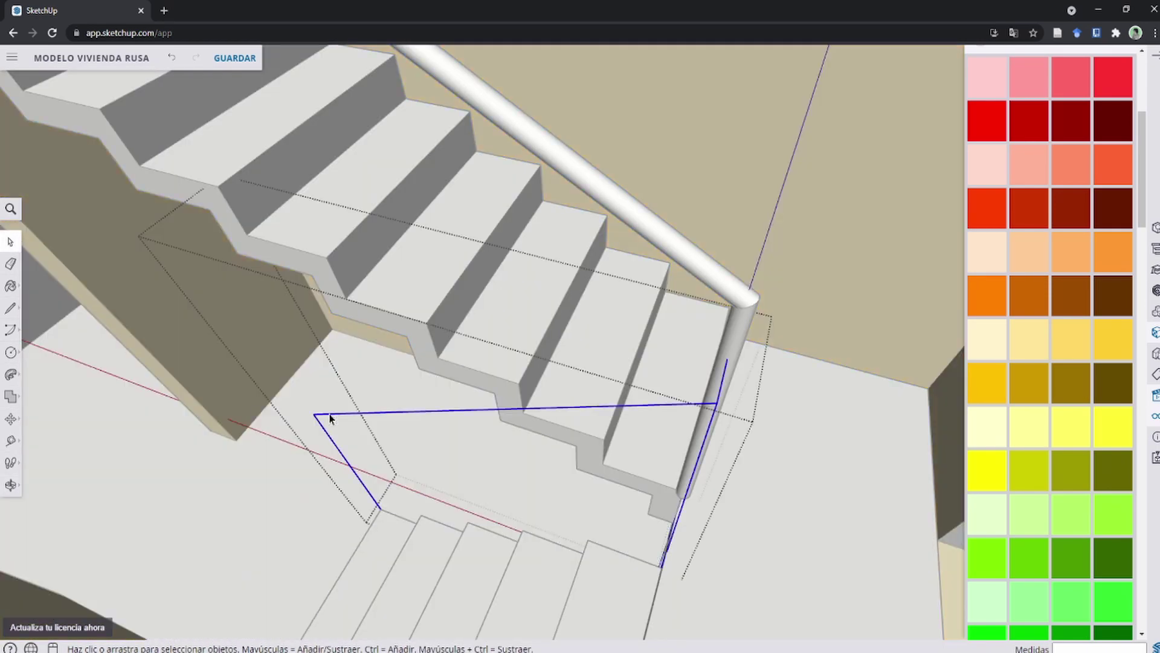
mouse_move(330, 417)
middle_down()
mouse_move(386, 463)
mouse_move(502, 441)
mouse_move(518, 414)
mouse_move(641, 428)
mouse_move(681, 332)
middle_up()
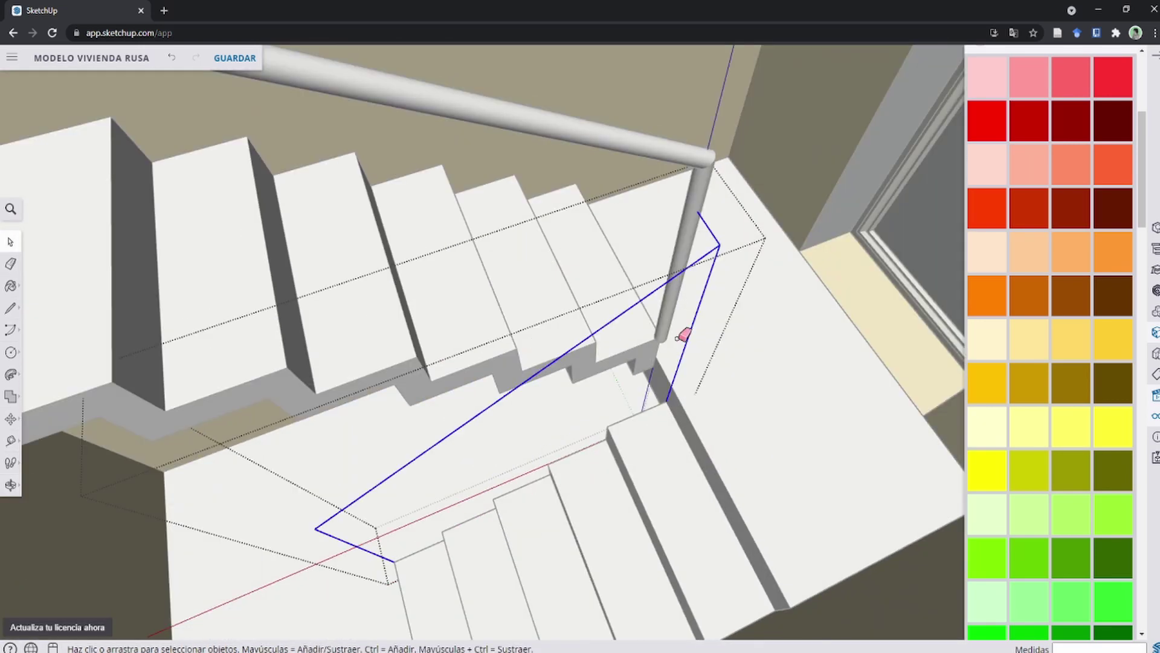
key(e)
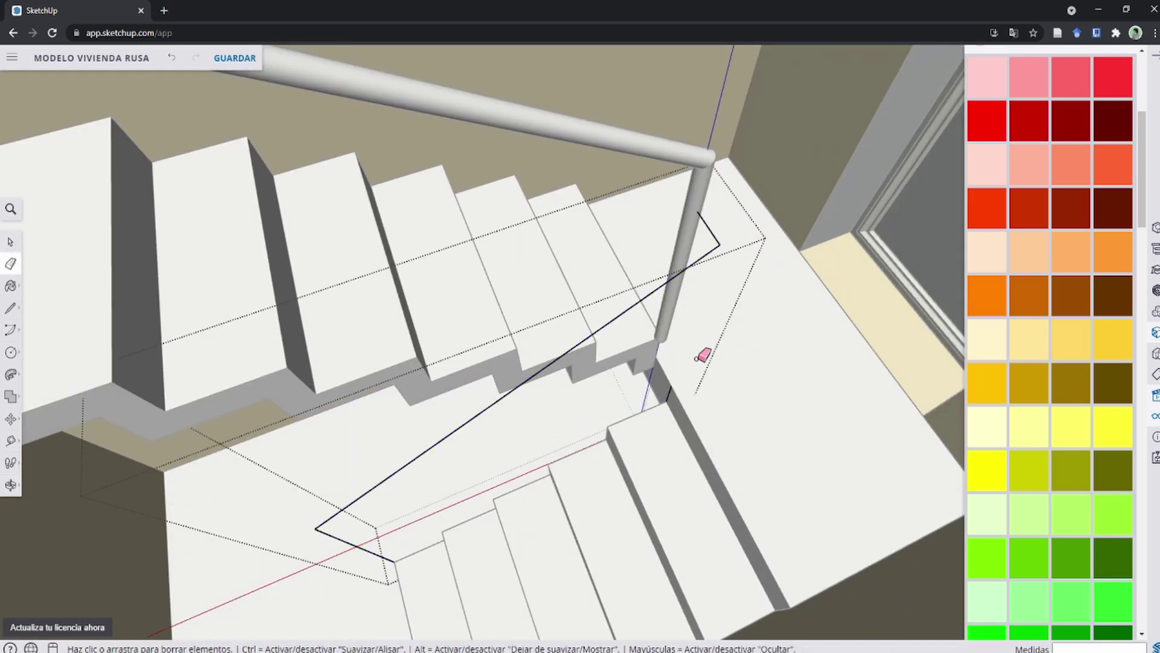
key(space)
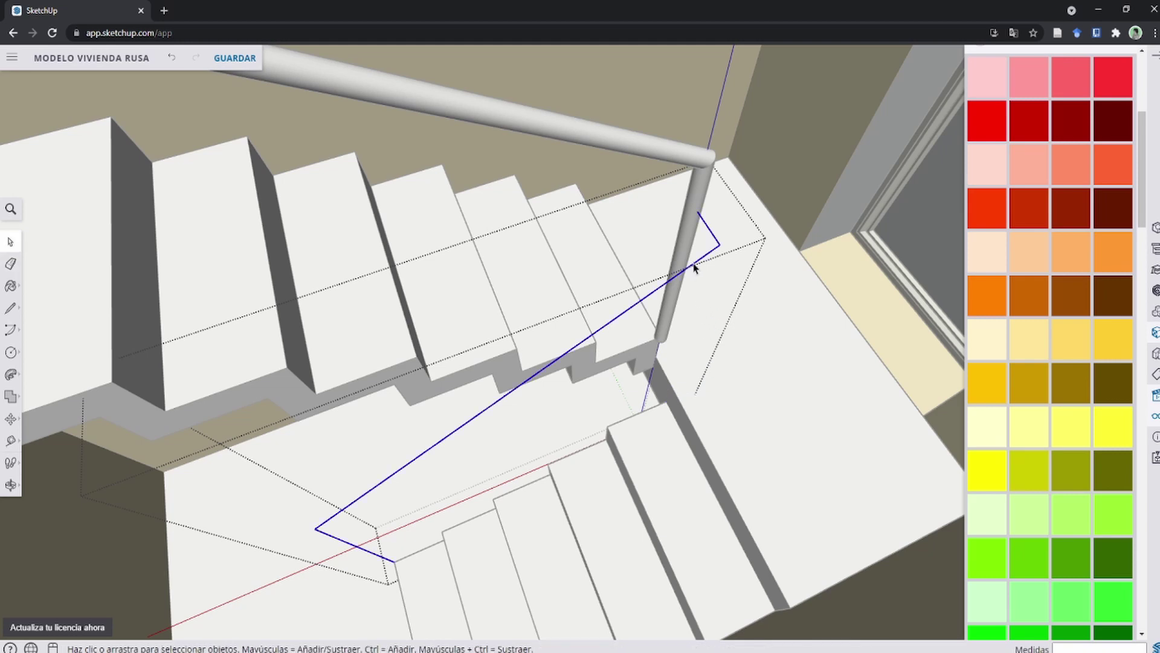
scroll(508, 377, up, 3)
middle_drag(516, 446, 583, 415)
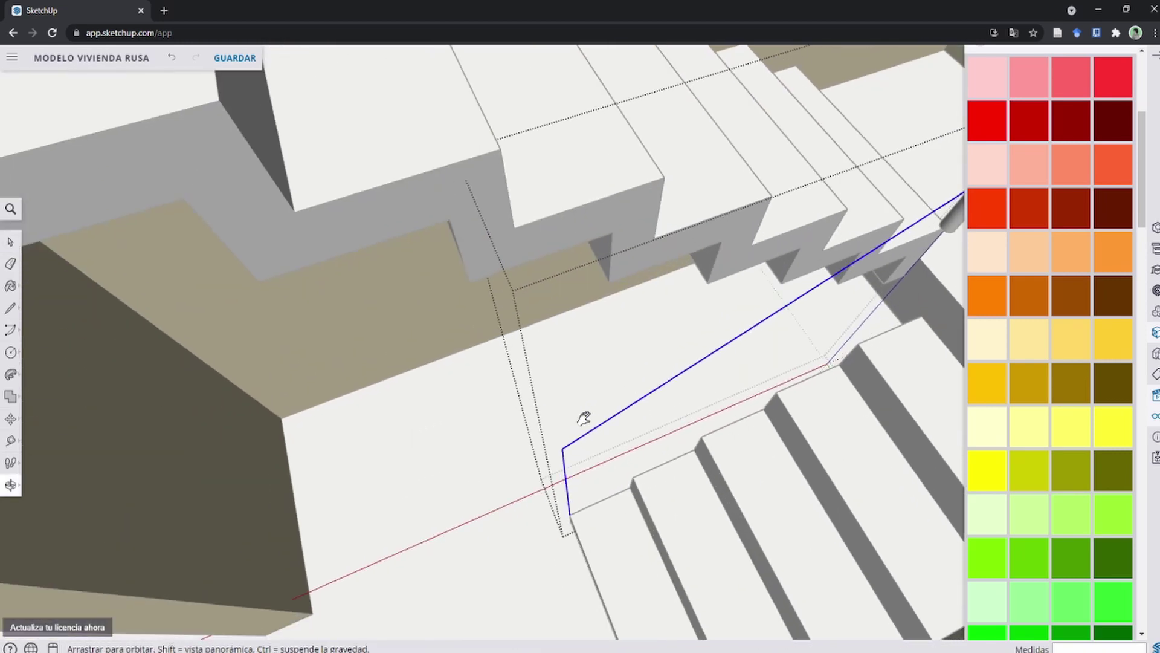
middle_drag(622, 526, 561, 528)
scroll(562, 529, down, 3)
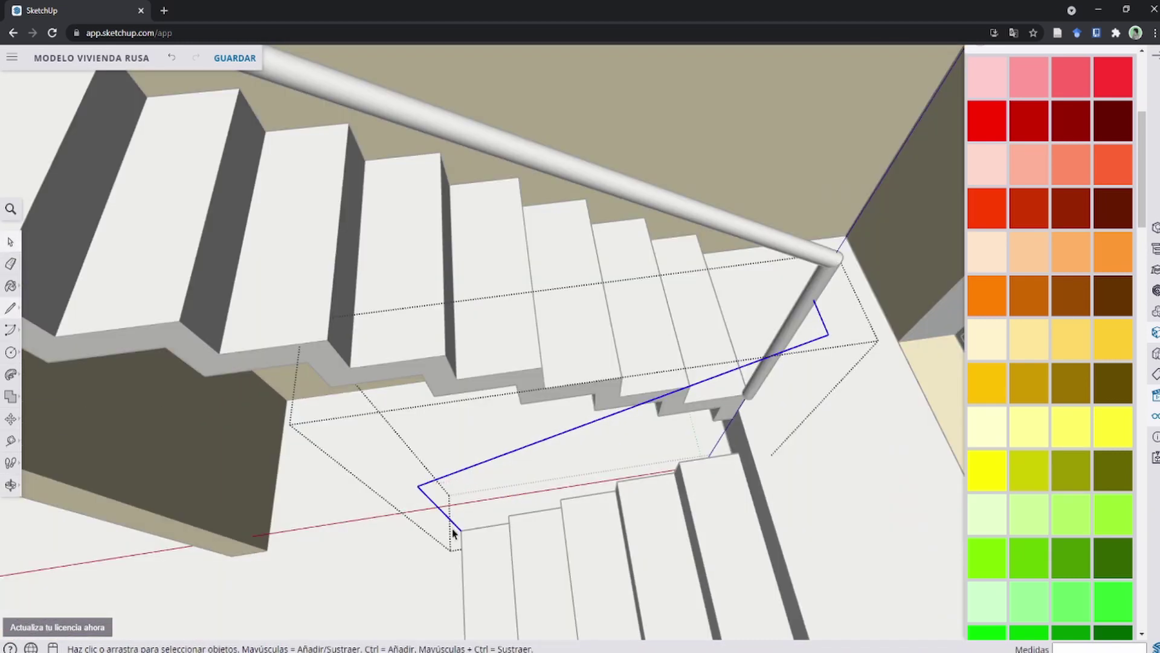
scroll(458, 534, up, 3)
scroll(466, 536, up, 2)
Draw a 0.025 radius circle at the guide line's endpoint.
key(c)
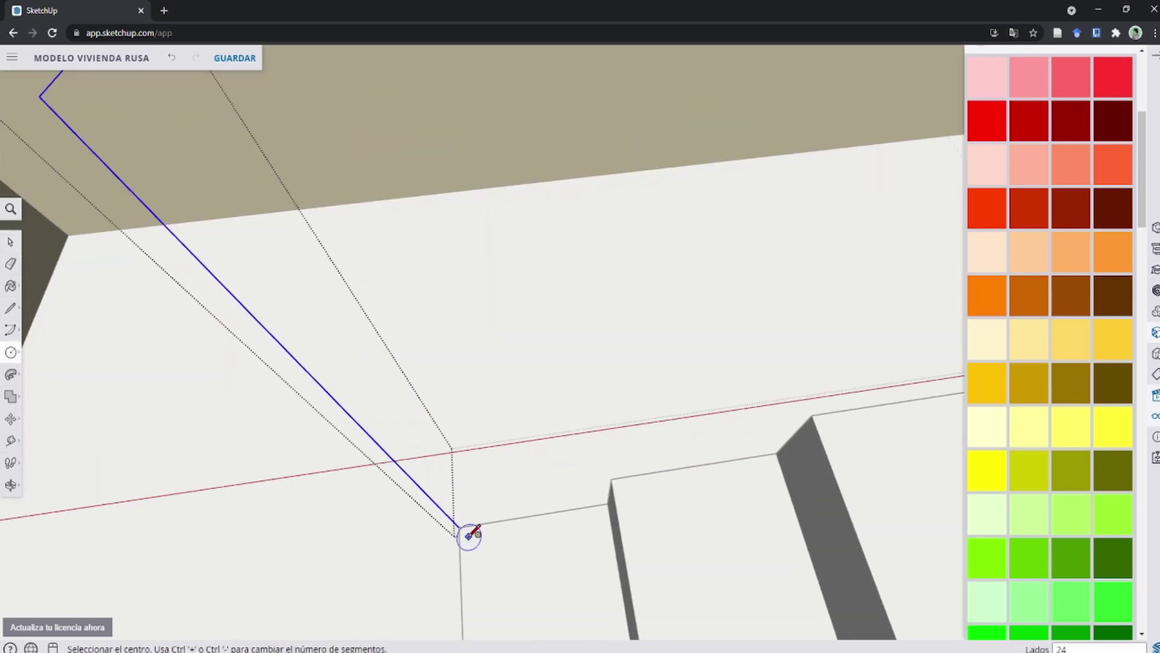
click(459, 526)
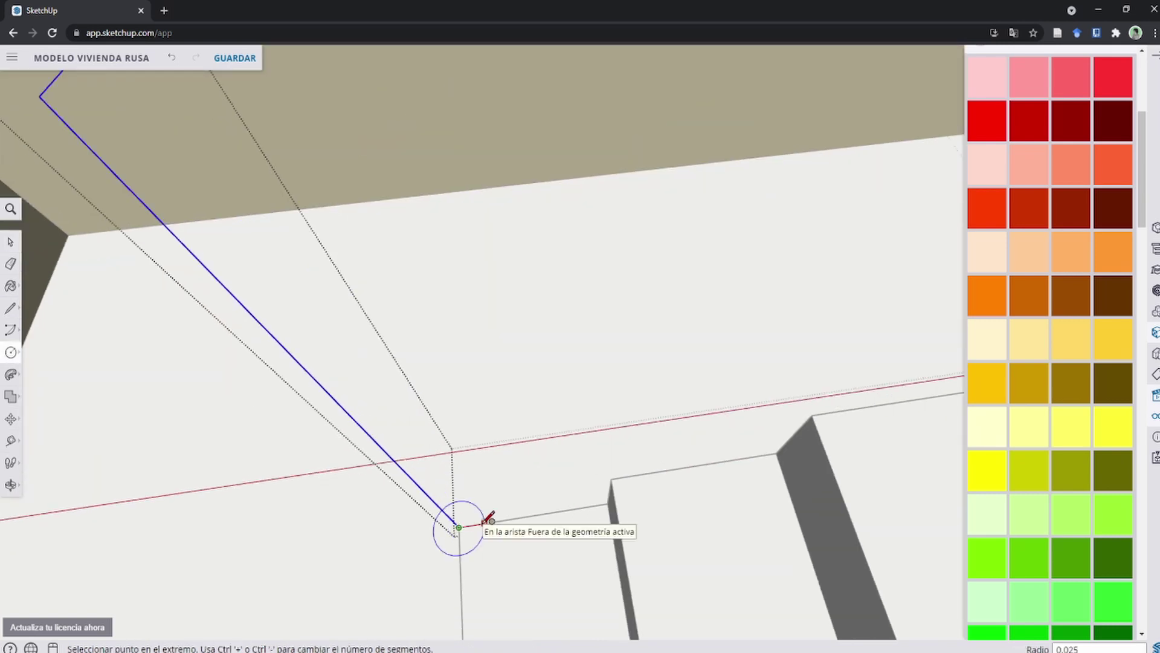
click(484, 516)
key(space)
scroll(525, 552, down, 5)
scroll(525, 551, up, 2)
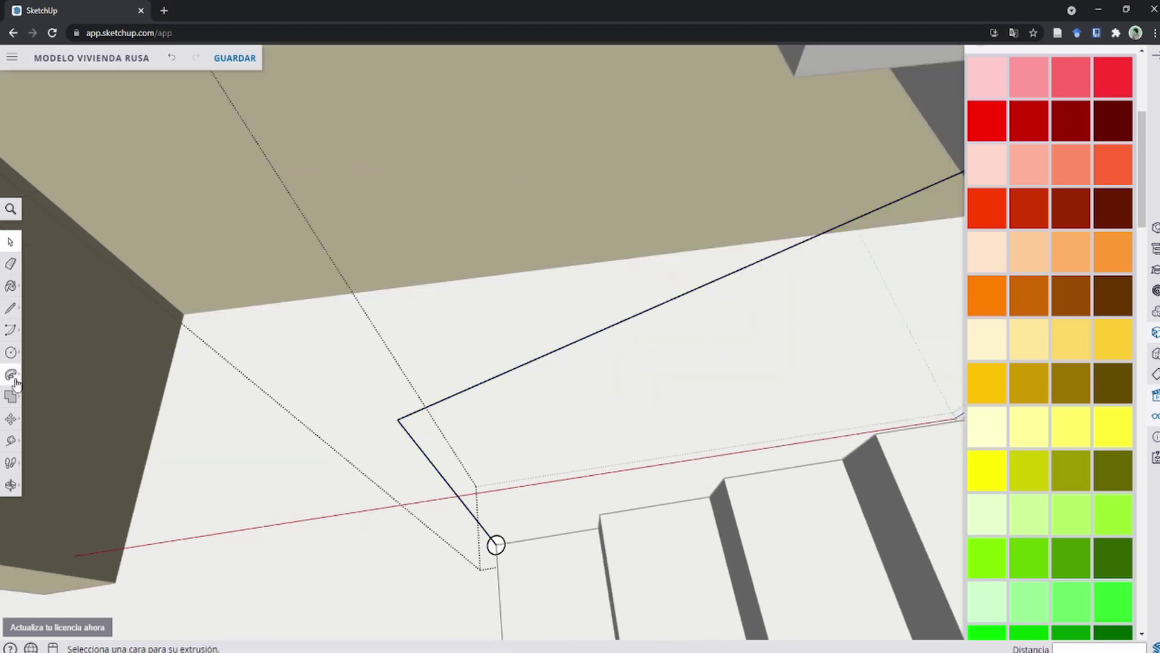
Follow Me the circle along the triangular guide path to form the lower handrail tube.
key(p)
click(51, 377)
scroll(408, 467, down, 2)
click(409, 452)
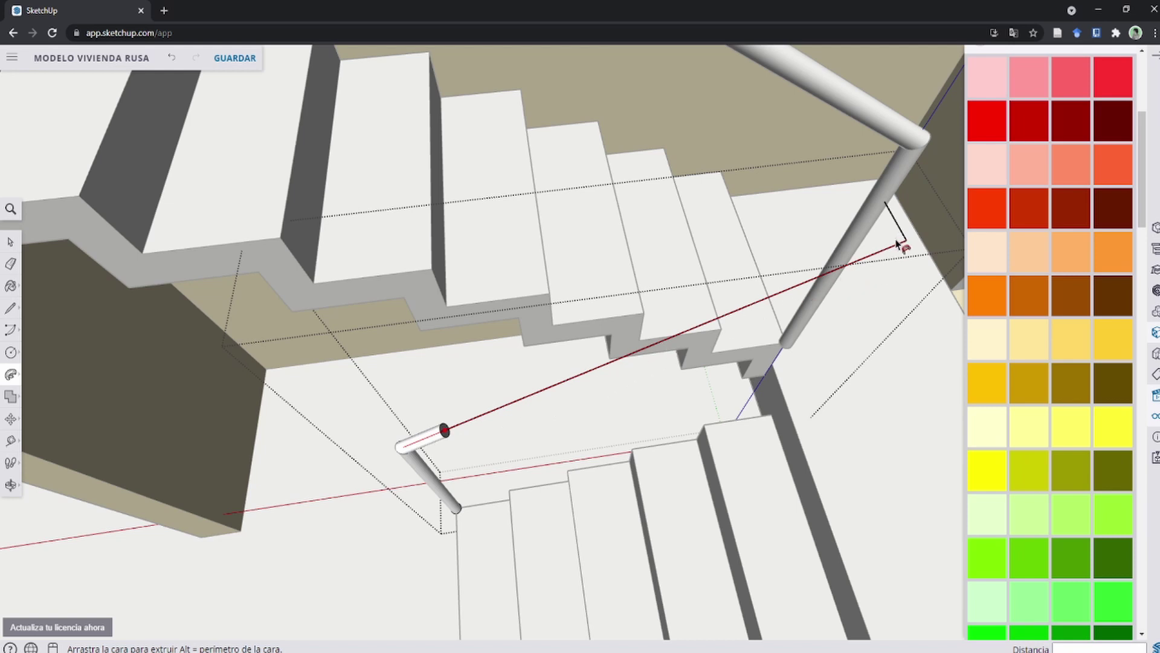
click(898, 245)
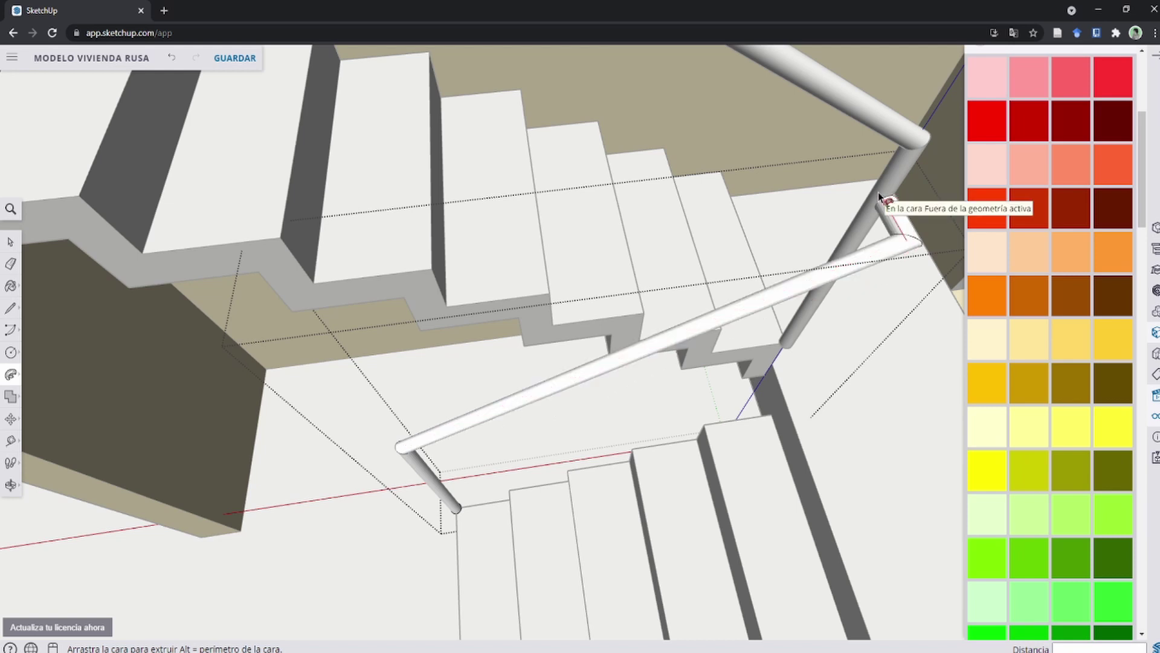
scroll(879, 196, up, 3)
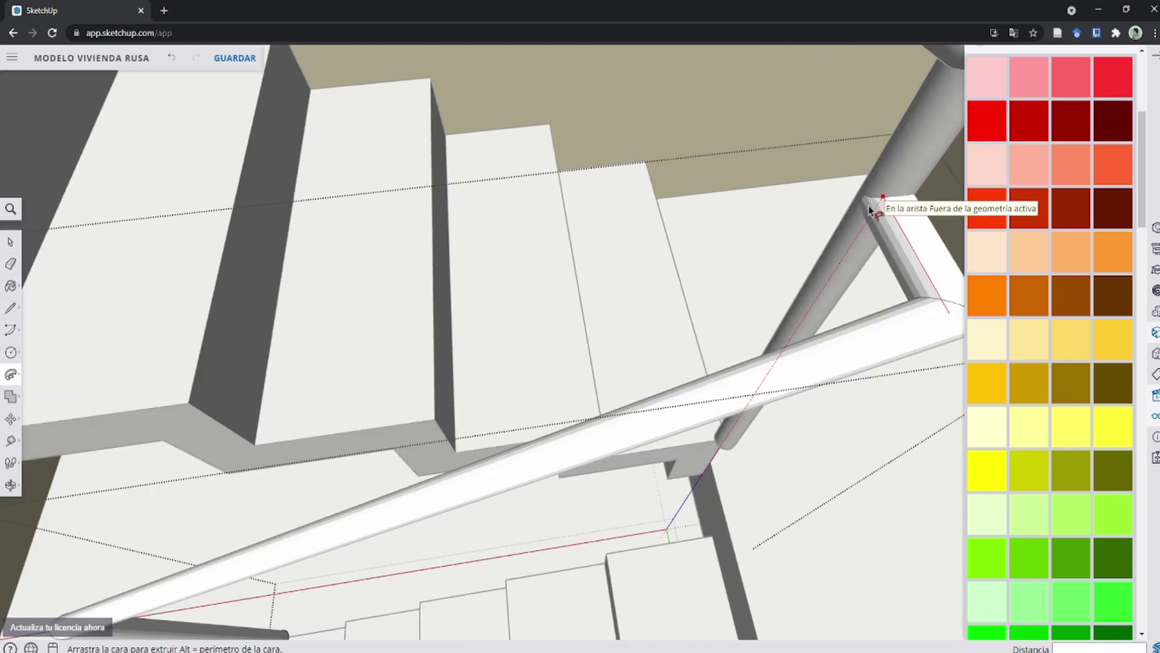
scroll(869, 205, down, 1)
scroll(872, 210, down, 2)
scroll(862, 238, down, 2)
middle_drag(861, 239, 689, 319)
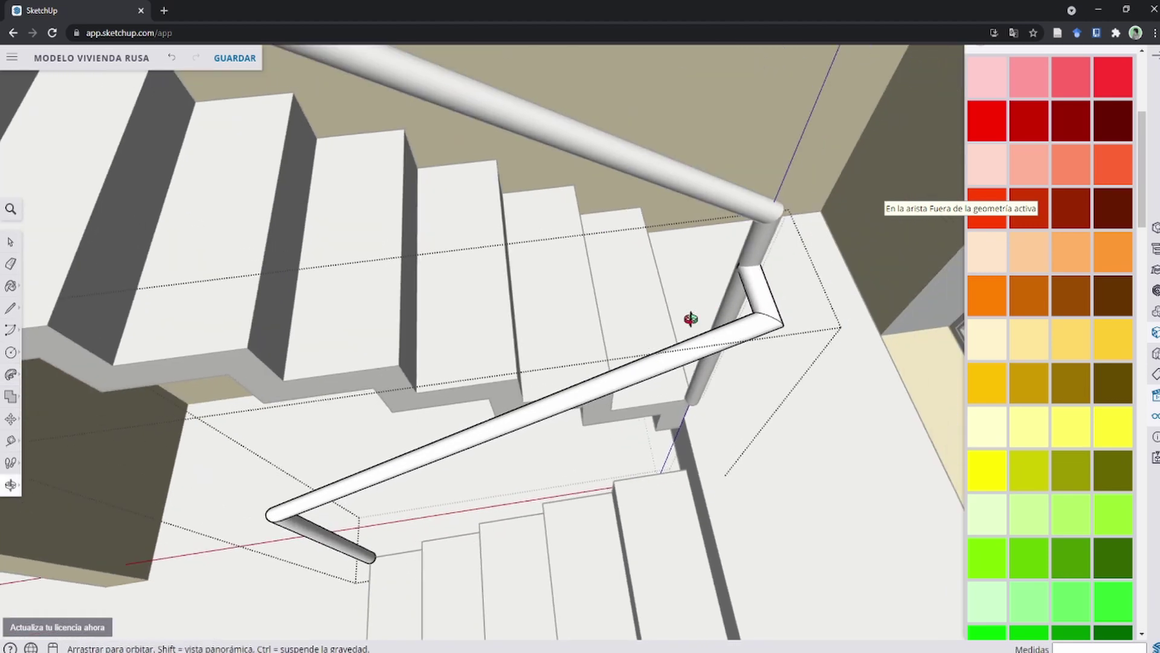
scroll(733, 267, up, 5)
middle_drag(733, 267, 495, 200)
scroll(567, 303, down, 5)
mouse_move(567, 302)
middle_down()
mouse_move(699, 357)
mouse_move(782, 298)
middle_up()
scroll(635, 310, up, 3)
scroll(651, 304, up, 2)
mouse_move(651, 303)
middle_down()
mouse_move(645, 277)
mouse_move(556, 339)
mouse_move(521, 240)
middle_up()
Intersect the handrail tube with the post.
click(645, 277)
right_click(541, 306)
mouse_move(585, 464)
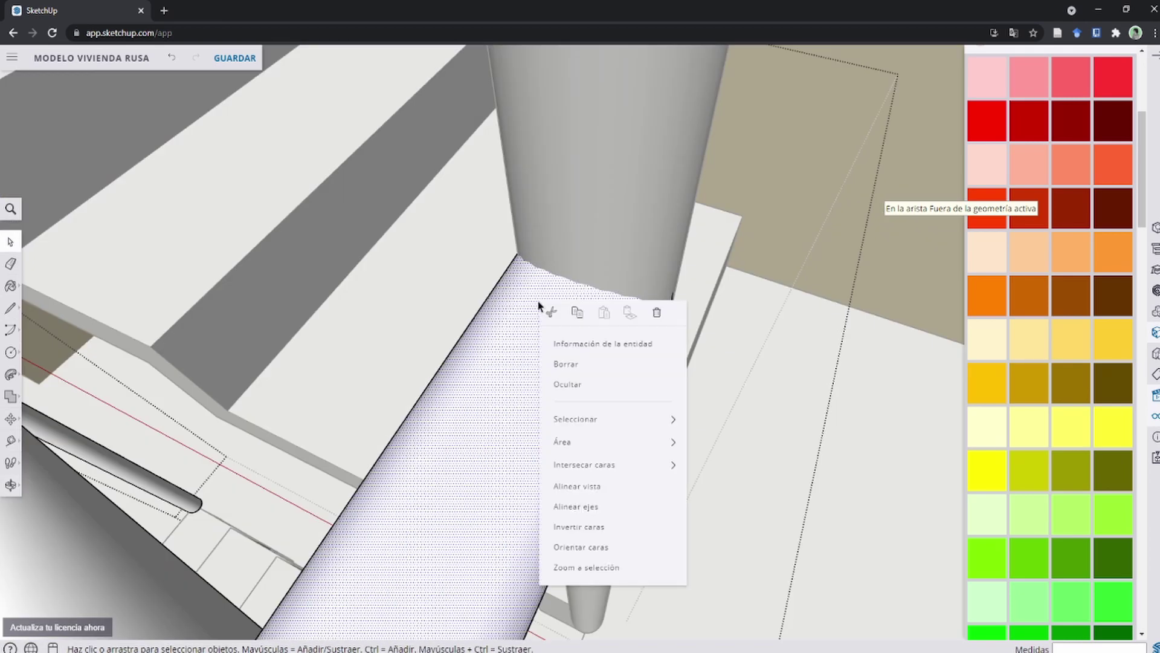
click(729, 467)
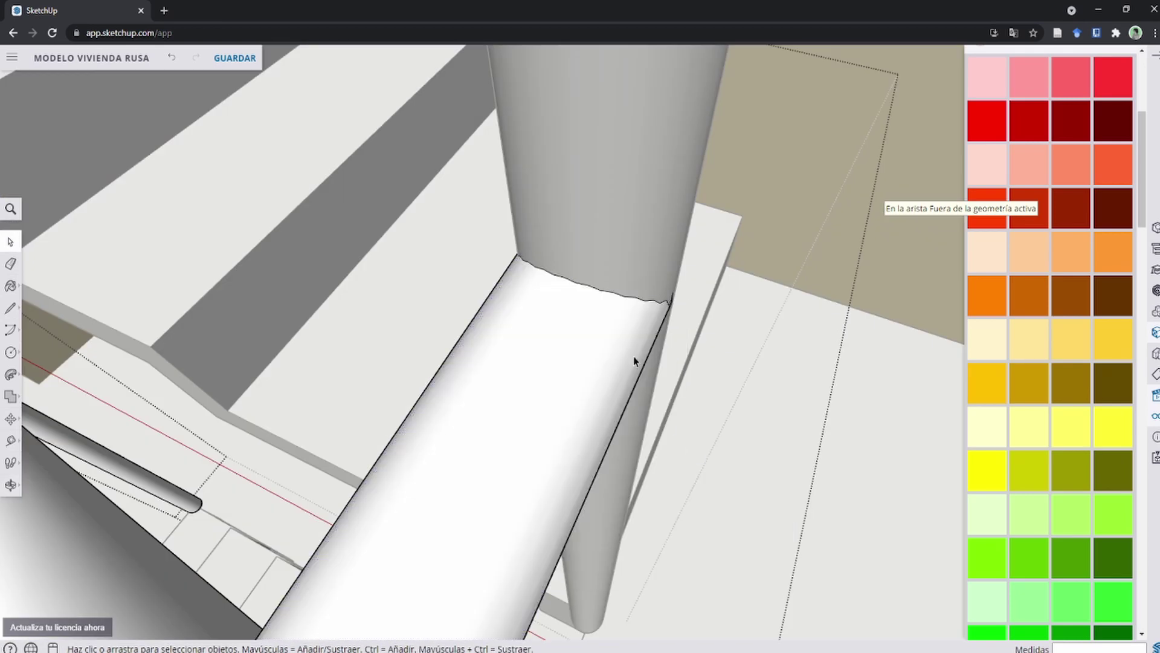
mouse_move(528, 248)
middle_down()
mouse_move(265, 301)
mouse_move(651, 417)
middle_up()
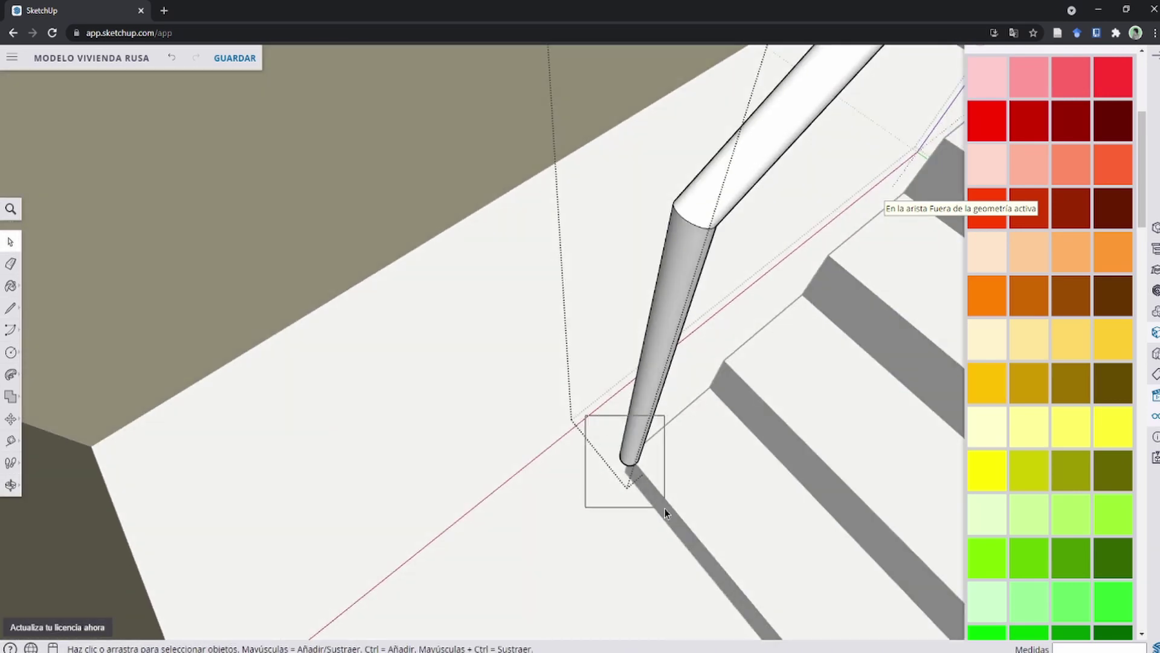
Move the handrail post's lower end about 0.69 m along the blue axis.
middle_drag(652, 480, 496, 425)
middle_drag(541, 509, 526, 423)
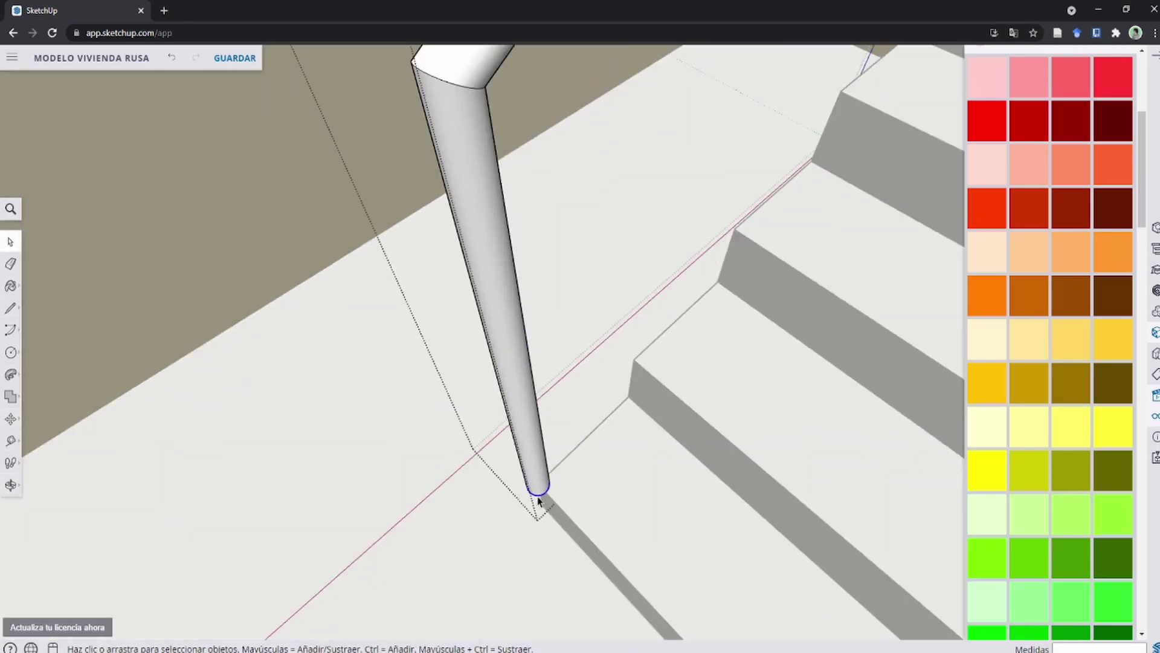
key(m)
click(533, 449)
click(489, 232)
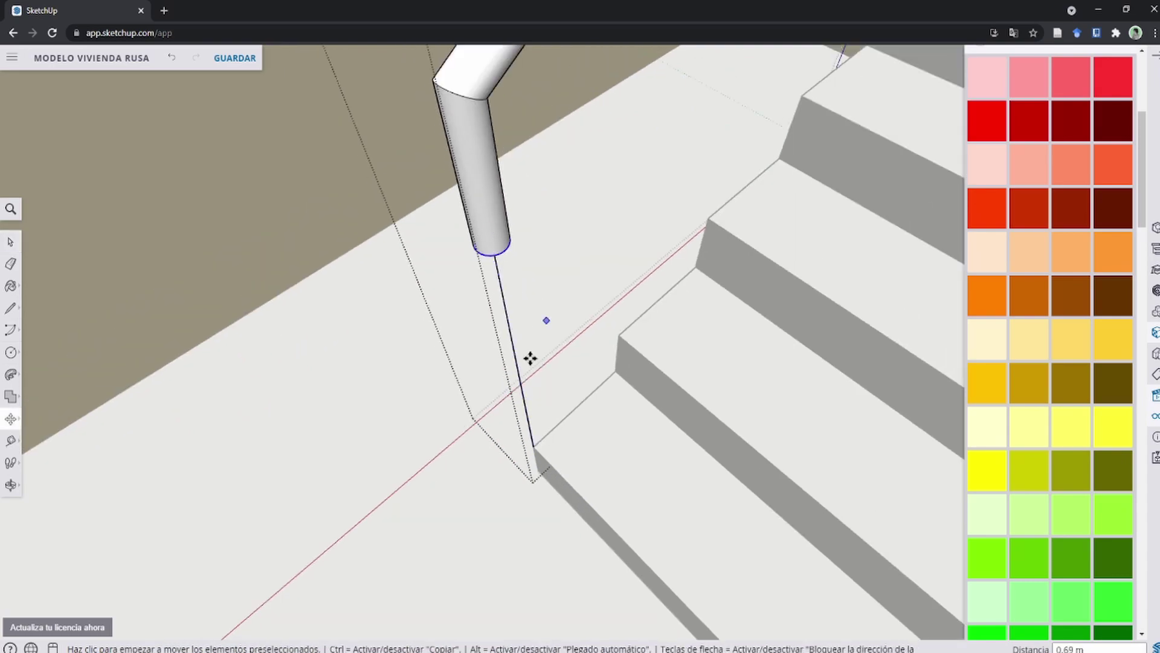
mouse_move(532, 358)
middle_down()
mouse_move(550, 436)
mouse_move(680, 263)
mouse_move(332, 414)
mouse_move(529, 296)
mouse_move(484, 267)
mouse_move(279, 317)
mouse_move(544, 321)
mouse_move(782, 246)
middle_up()
Delete the stray V-shaped sketch lines beside the house.
scroll(572, 323, down, 5)
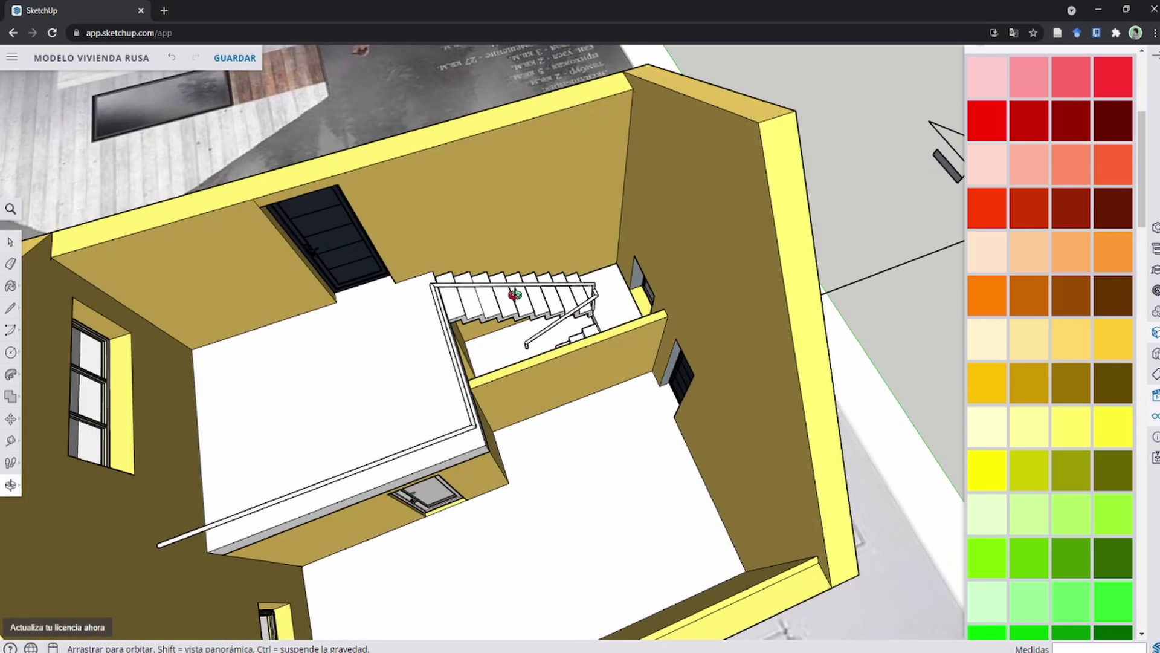
mouse_move(571, 324)
middle_down()
mouse_move(821, 355)
mouse_move(668, 304)
middle_up()
scroll(687, 308, up, 1)
scroll(693, 311, up, 2)
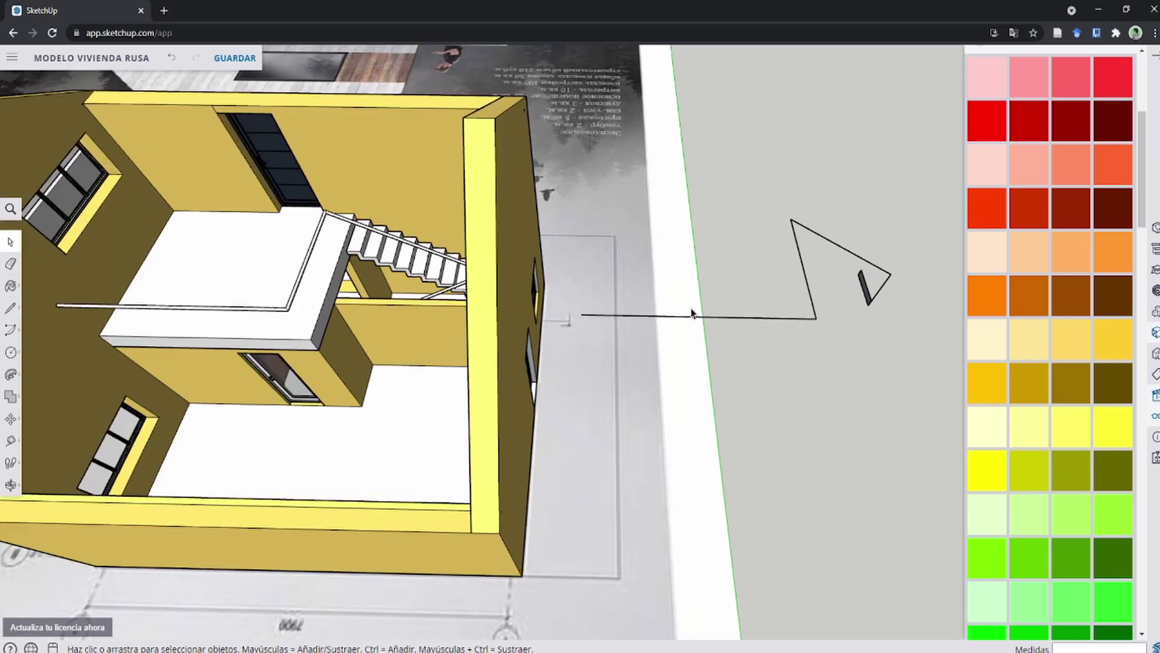
scroll(691, 320, up, 1)
click(689, 321)
scroll(709, 316, down, 3)
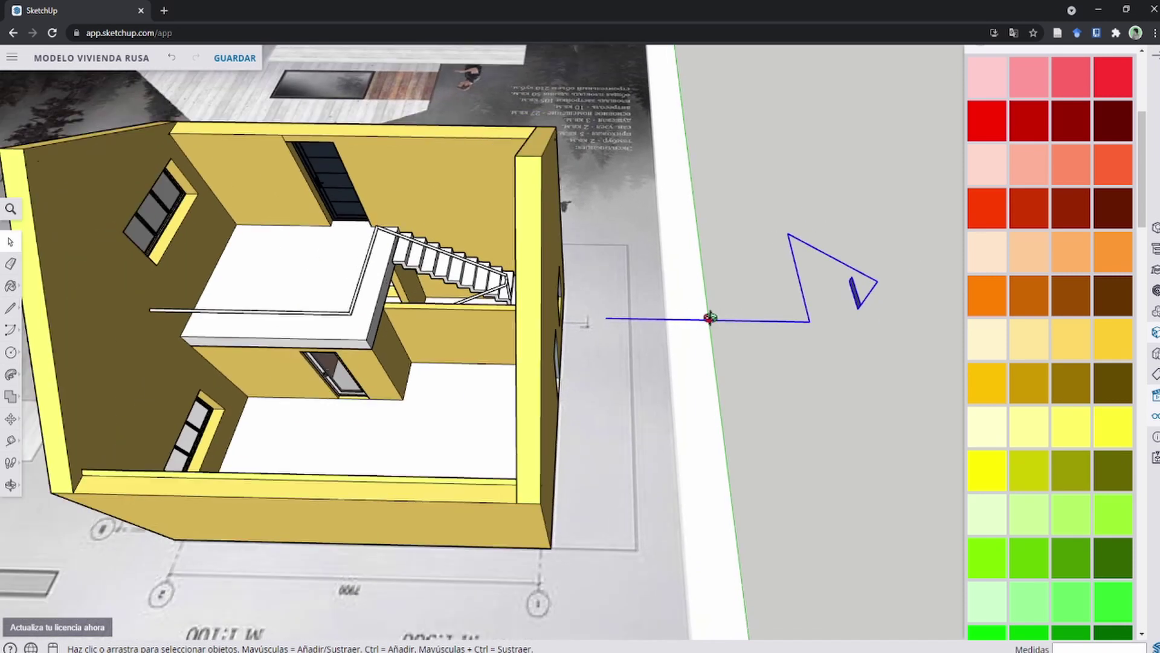
mouse_move(709, 316)
middle_down()
mouse_move(901, 424)
mouse_move(778, 380)
mouse_move(796, 329)
mouse_move(905, 323)
middle_up()
mouse_move(796, 312)
middle_down()
mouse_move(762, 324)
mouse_move(716, 285)
mouse_move(473, 392)
middle_up()
key(Delete)
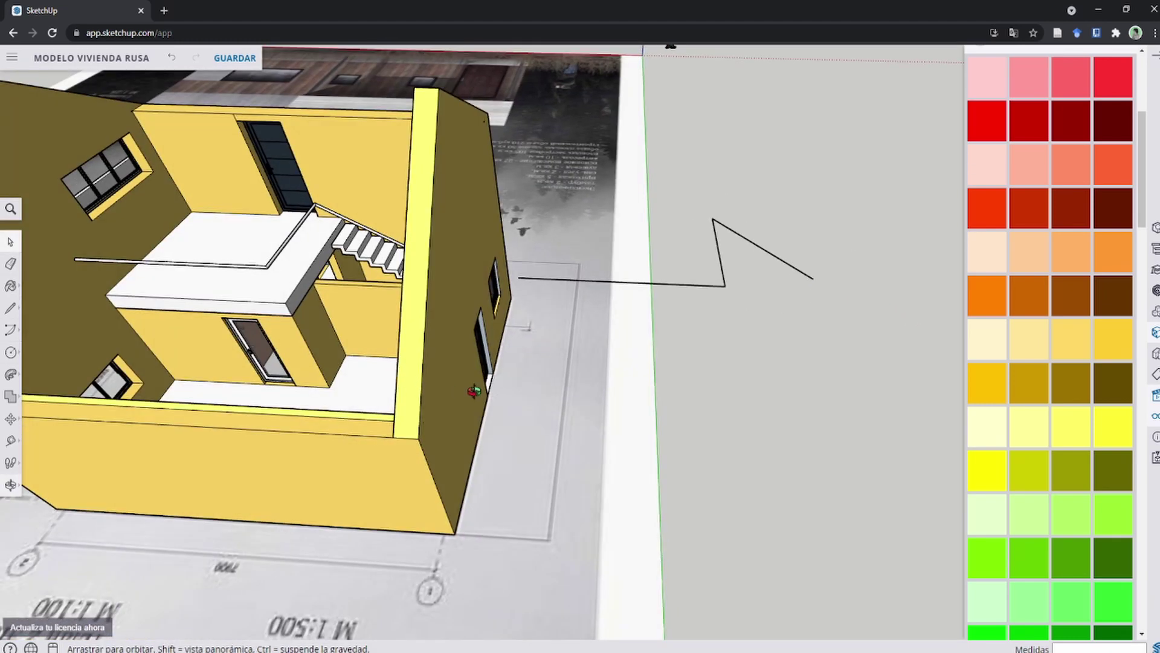
mouse_move(543, 386)
middle_down()
mouse_move(380, 355)
mouse_move(579, 294)
mouse_move(406, 282)
middle_up()
Move the grouped railing path toward the first-level balcony slab corner.
key(m)
scroll(406, 283, up, 3)
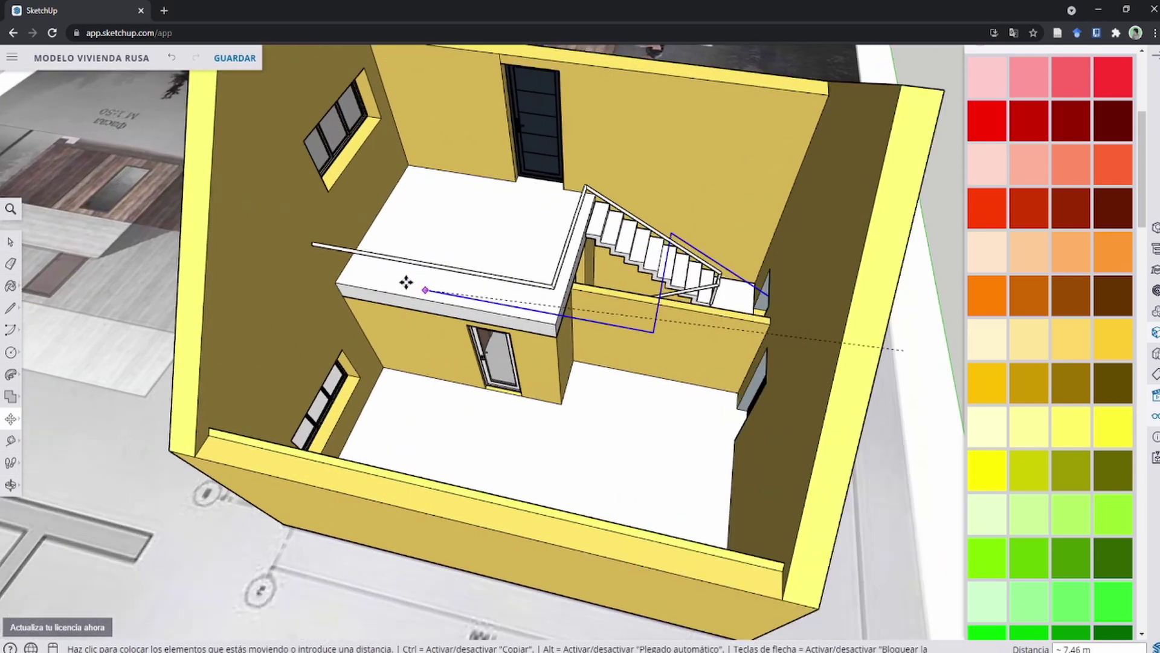
scroll(336, 270, up, 2)
scroll(345, 272, up, 3)
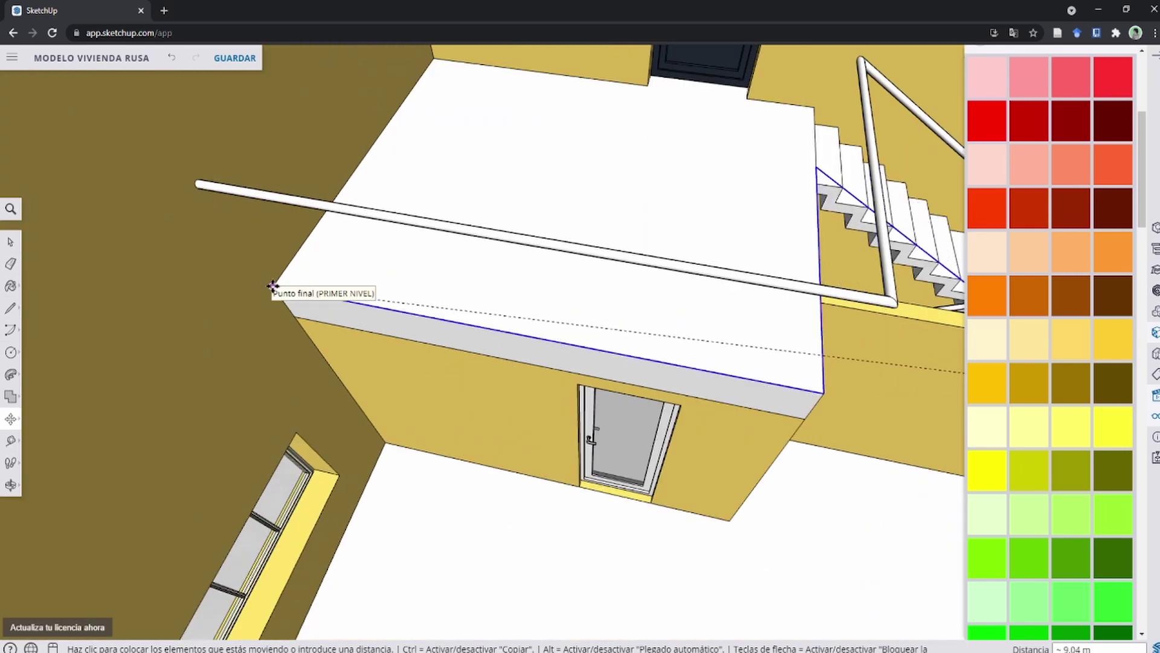
mouse_move(273, 286)
middle_down()
mouse_move(236, 212)
mouse_move(298, 233)
mouse_move(449, 365)
middle_up()
scroll(296, 213, up, 3)
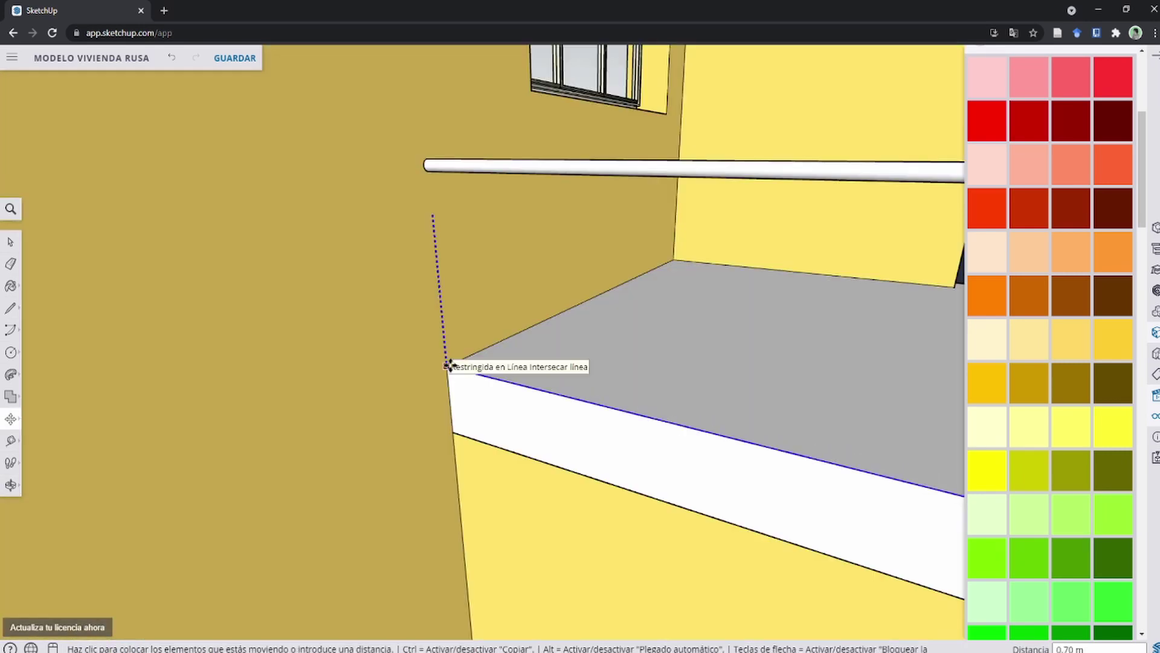
Draw a 0.015 in radius circle at the end of the balcony-edge rail path.
click(445, 329)
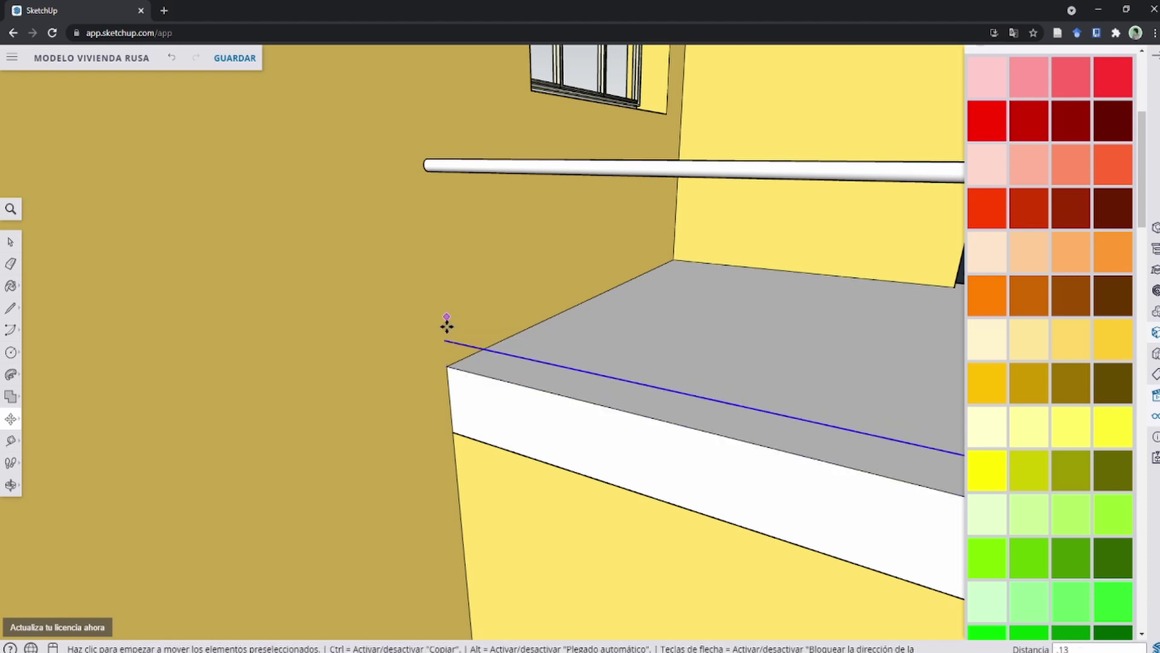
scroll(444, 329, up, 2)
key(c)
click(409, 280)
text(0.015)
key(Return)
key(space)
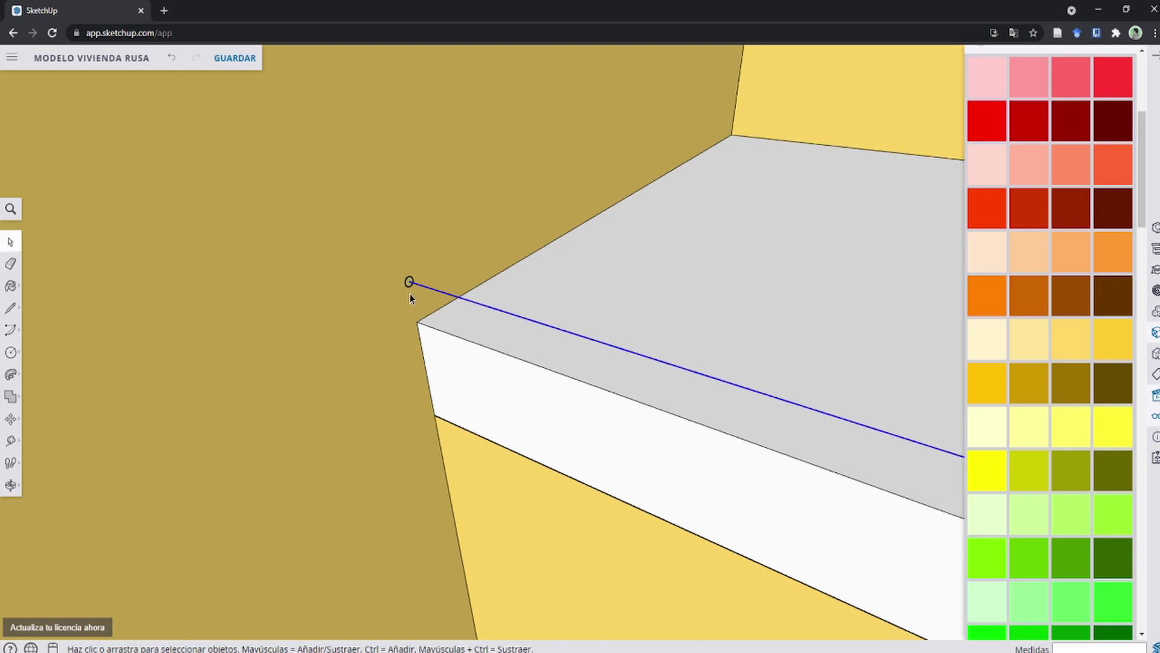
Zoom and orbit to check the thin rail along the balcony slab edge.
scroll(410, 294, down, 3)
scroll(449, 304, up, 3)
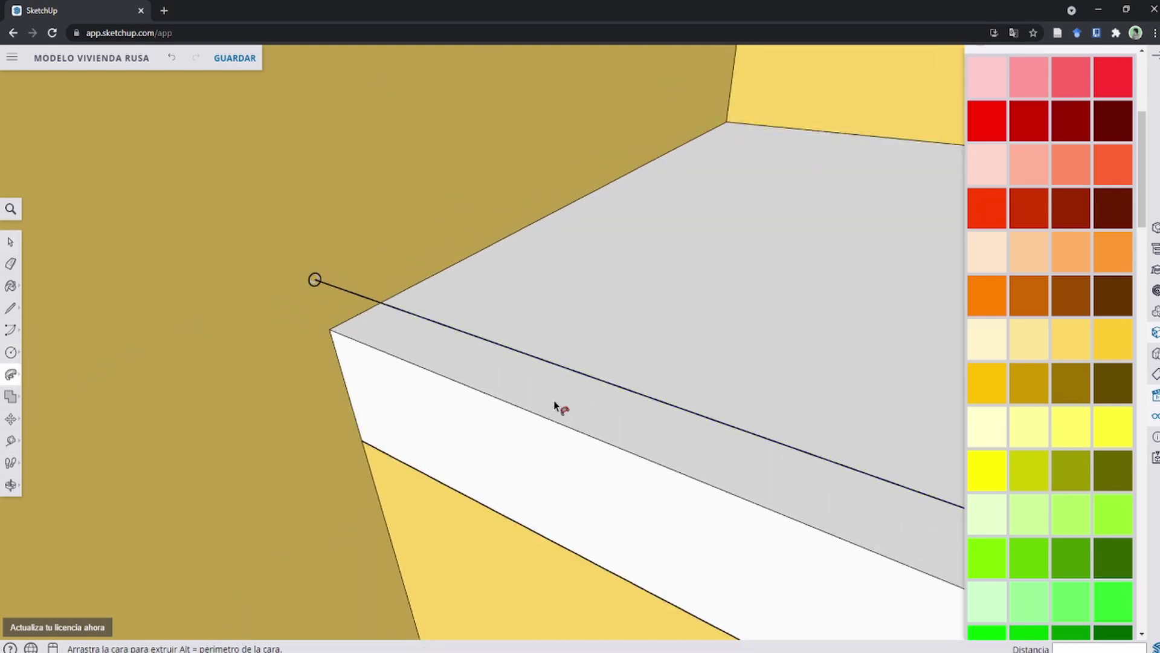
scroll(555, 402, down, 1)
scroll(721, 429, down, 2)
scroll(631, 422, down, 3)
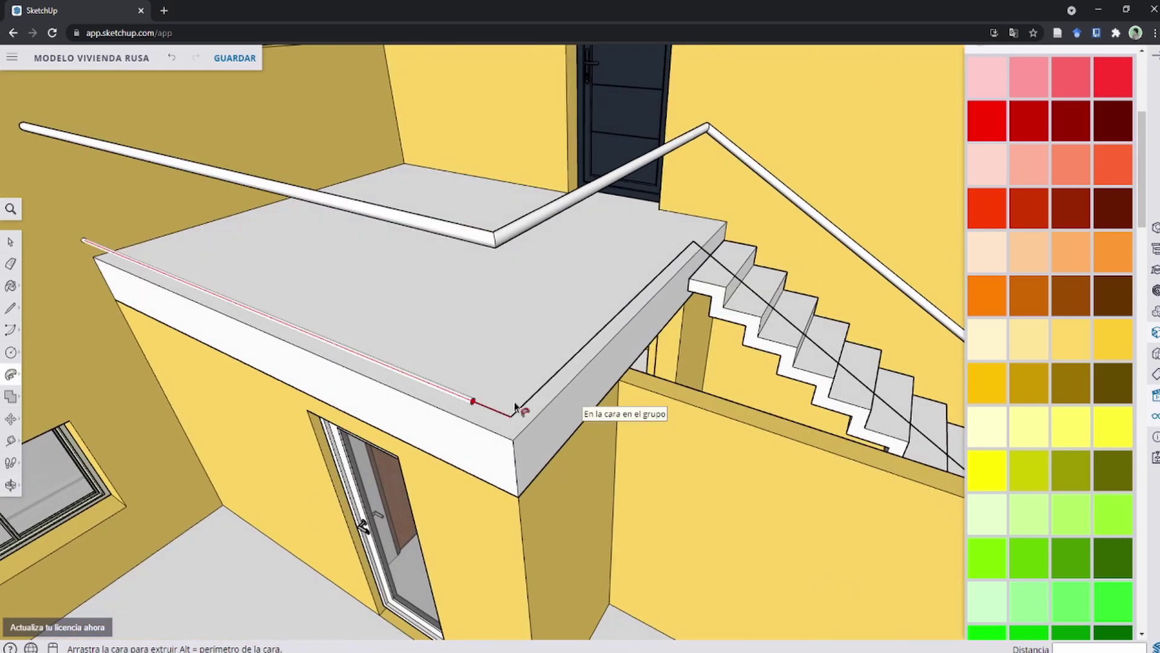
scroll(786, 318, down, 2)
scroll(786, 317, up, 4)
scroll(824, 407, down, 4)
key(space)
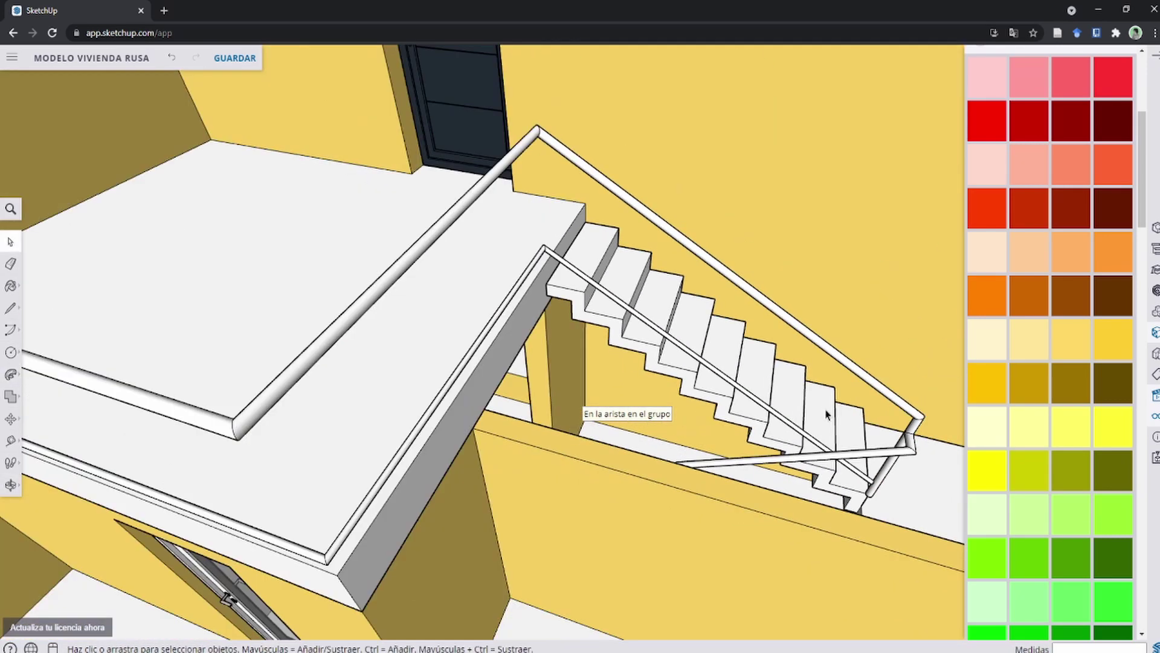
scroll(814, 460, down, 3)
scroll(814, 461, up, 4)
scroll(556, 332, down, 3)
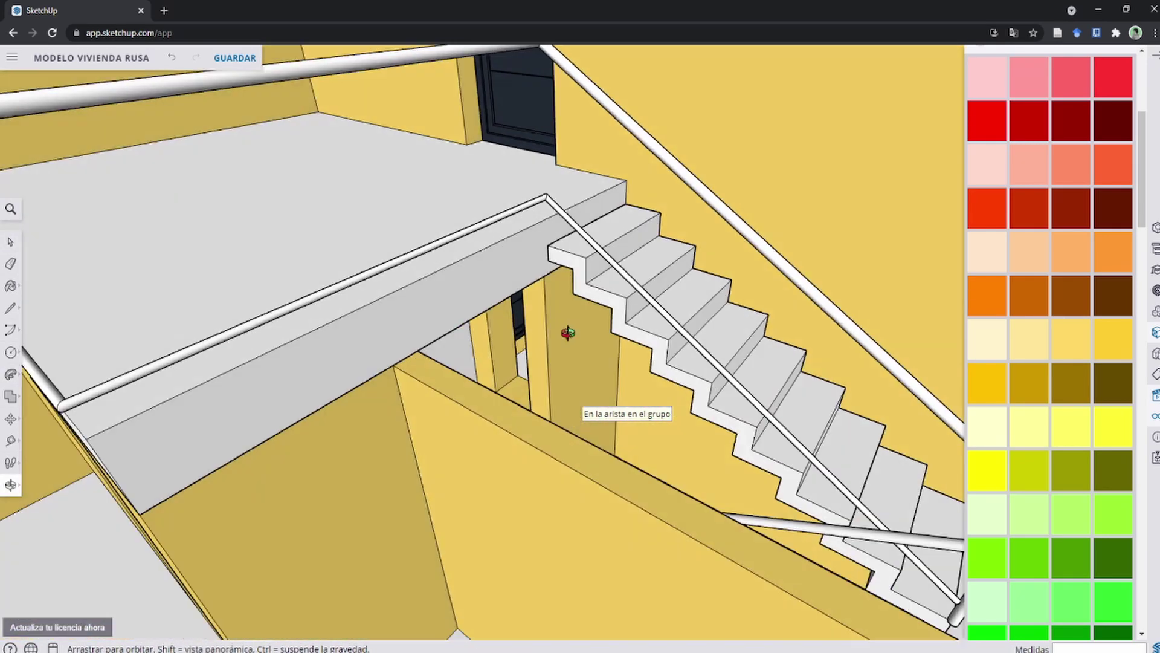
middle_drag(556, 331, 351, 293)
scroll(350, 293, up, 3)
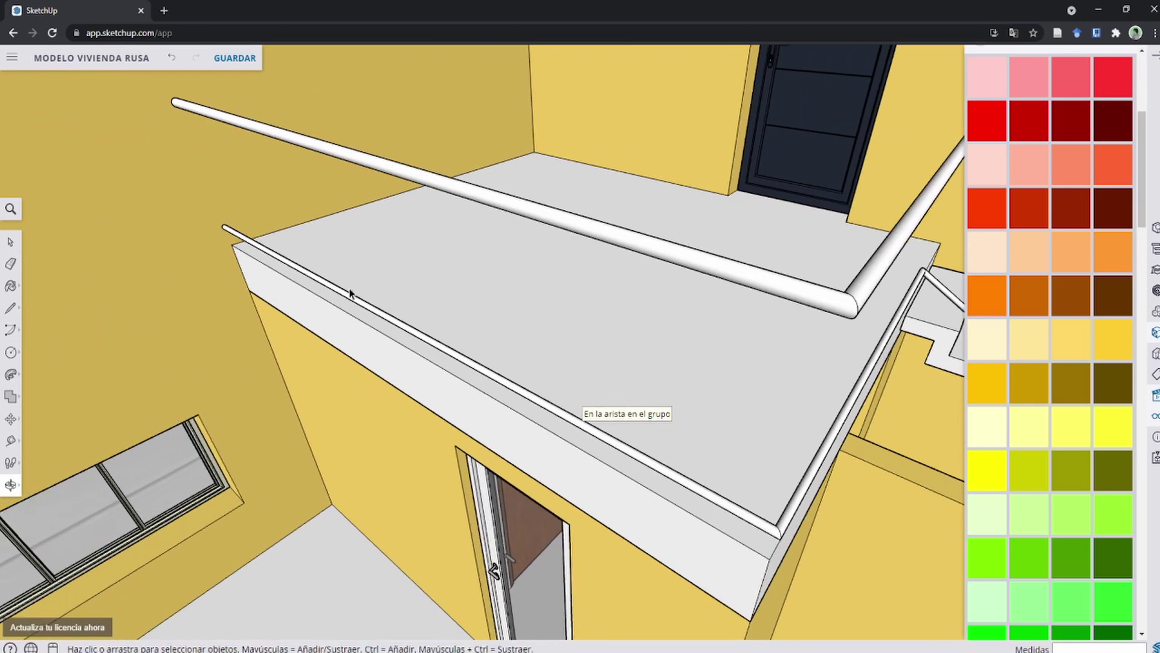
Turn the thin rail into a new component.
right_click(234, 234)
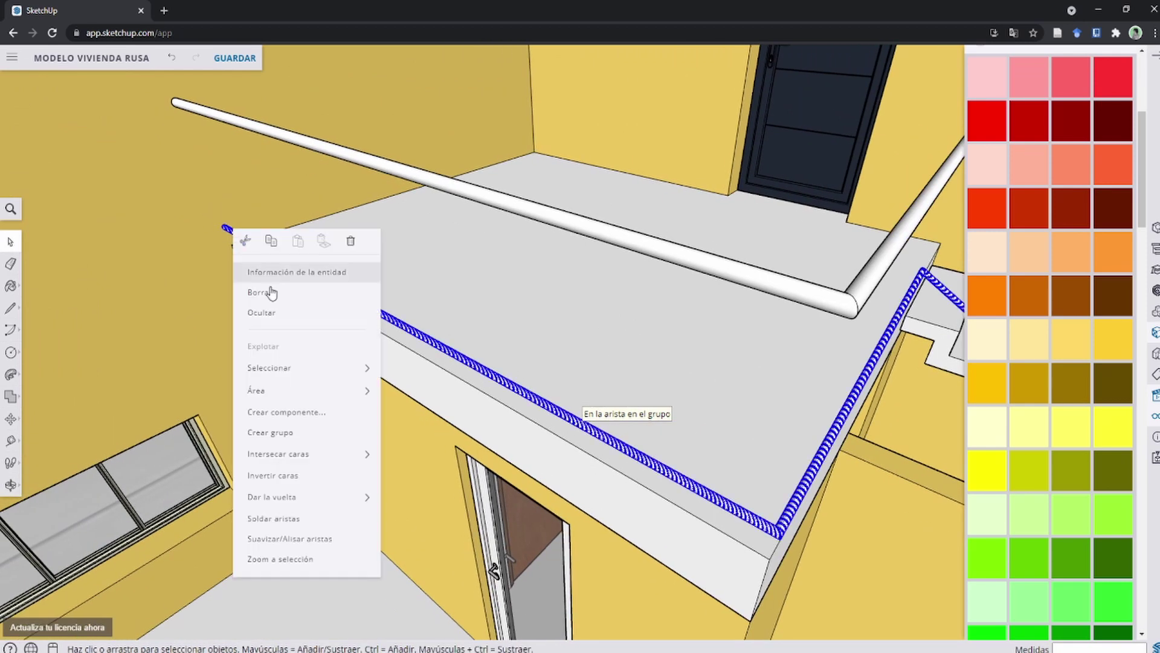
click(332, 414)
key(Return)
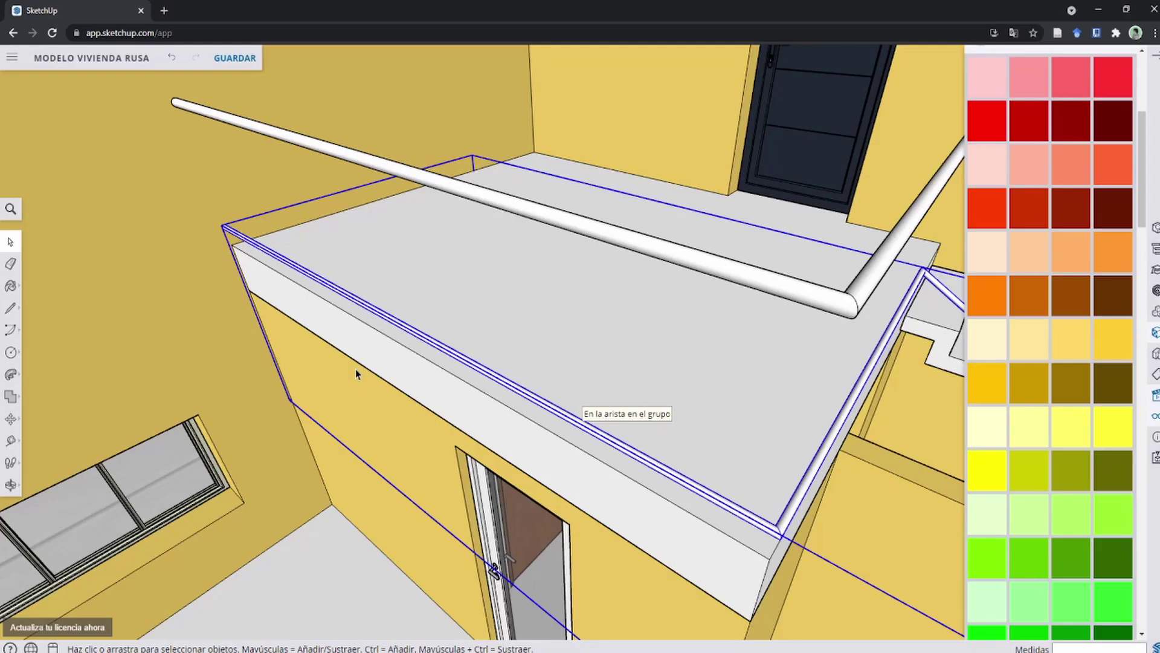
middle_drag(257, 235, 213, 227)
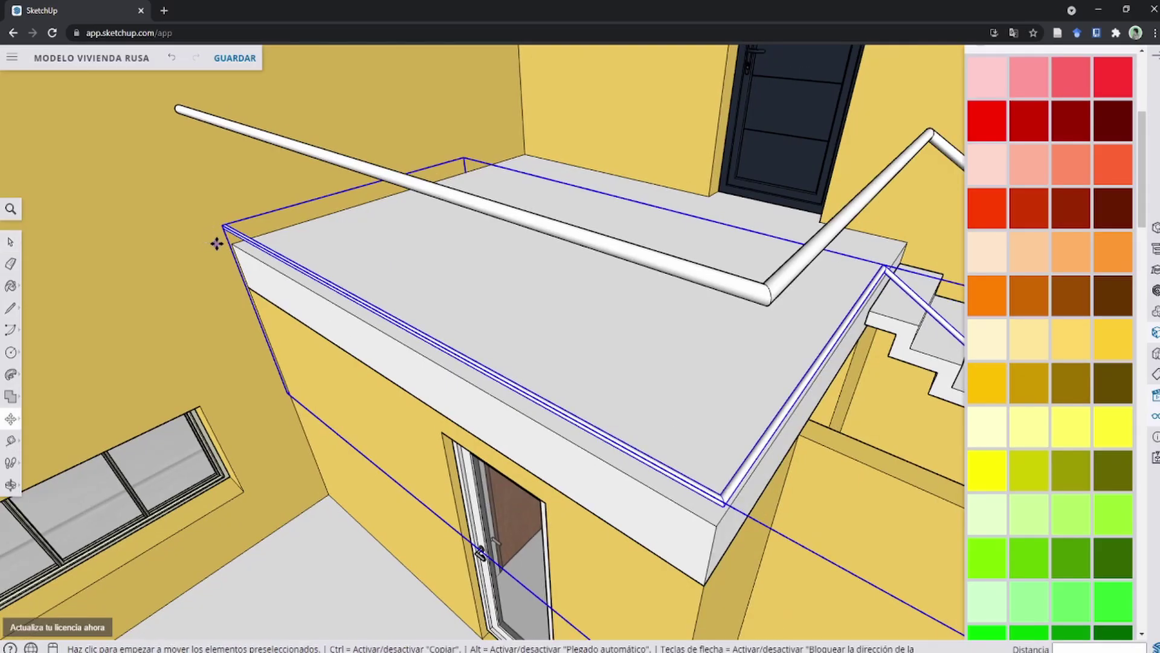
Copy the rail component downward as a stacked array of five rails.
key(ctrl)
click(217, 244)
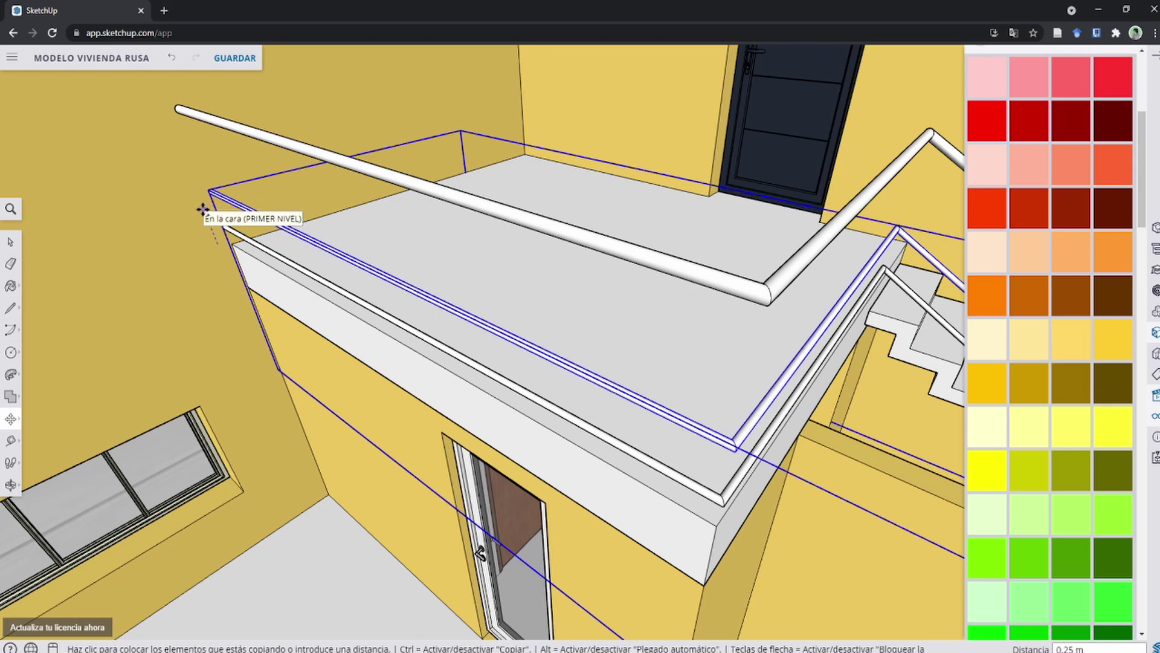
key(Return)
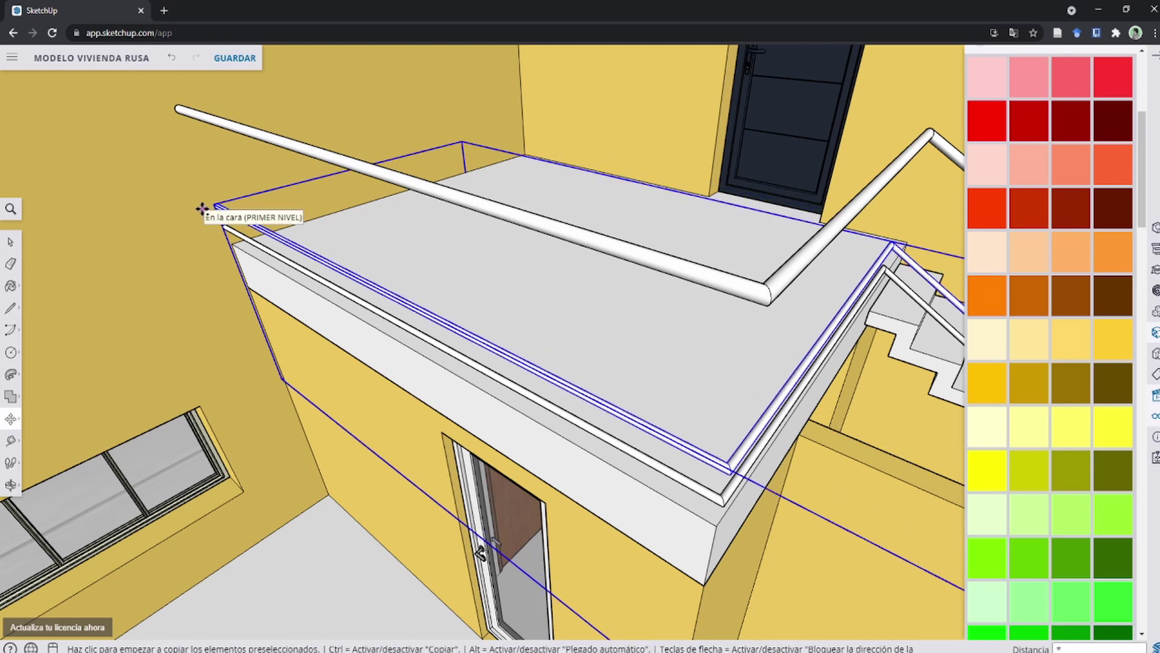
text(5)
key(Return)
middle_drag(488, 260, 827, 500)
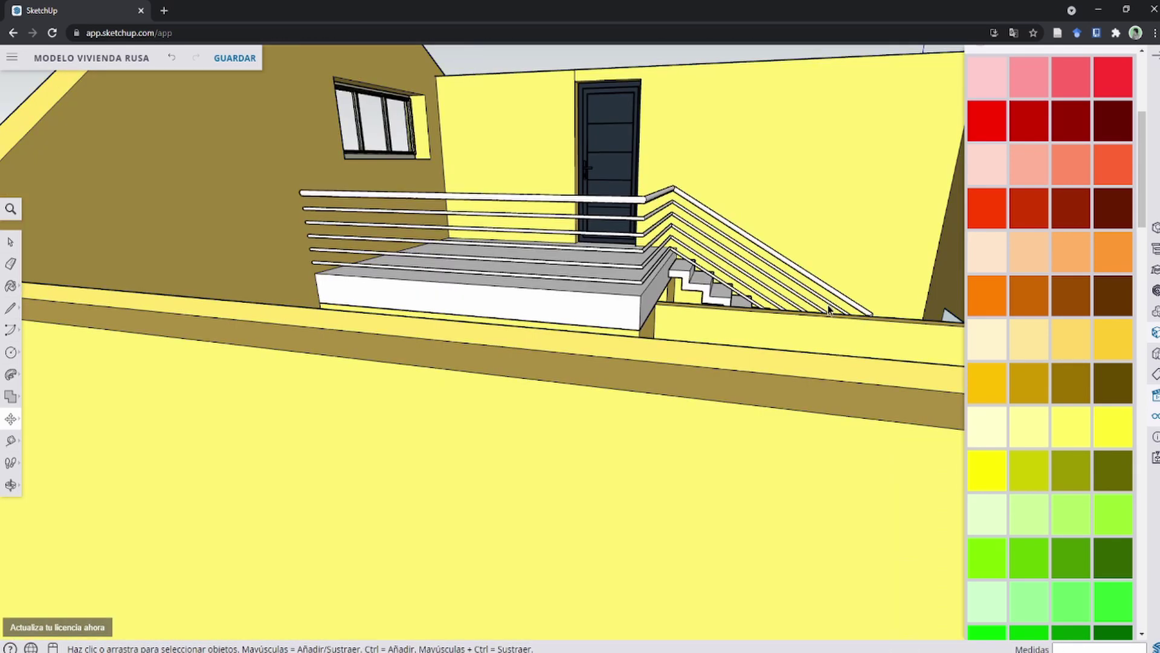
Orbit to the stacked balcony rails and start a small circle there with the Circle tool.
scroll(827, 500, down, 5)
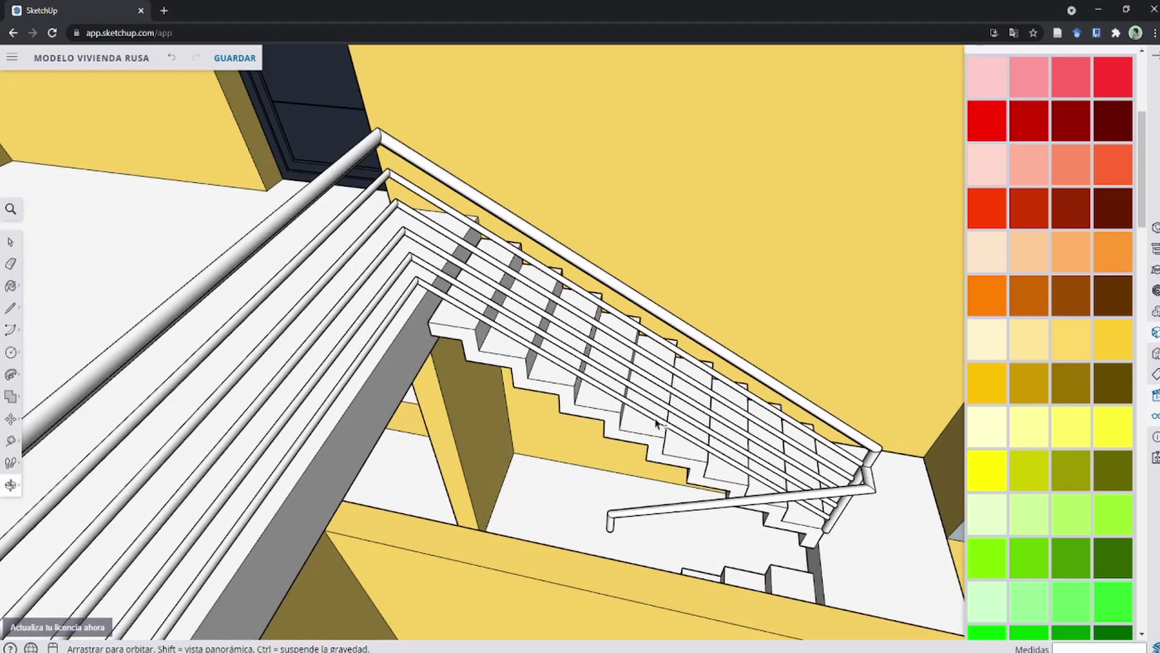
mouse_move(737, 454)
middle_down()
mouse_move(762, 502)
mouse_move(771, 488)
middle_up()
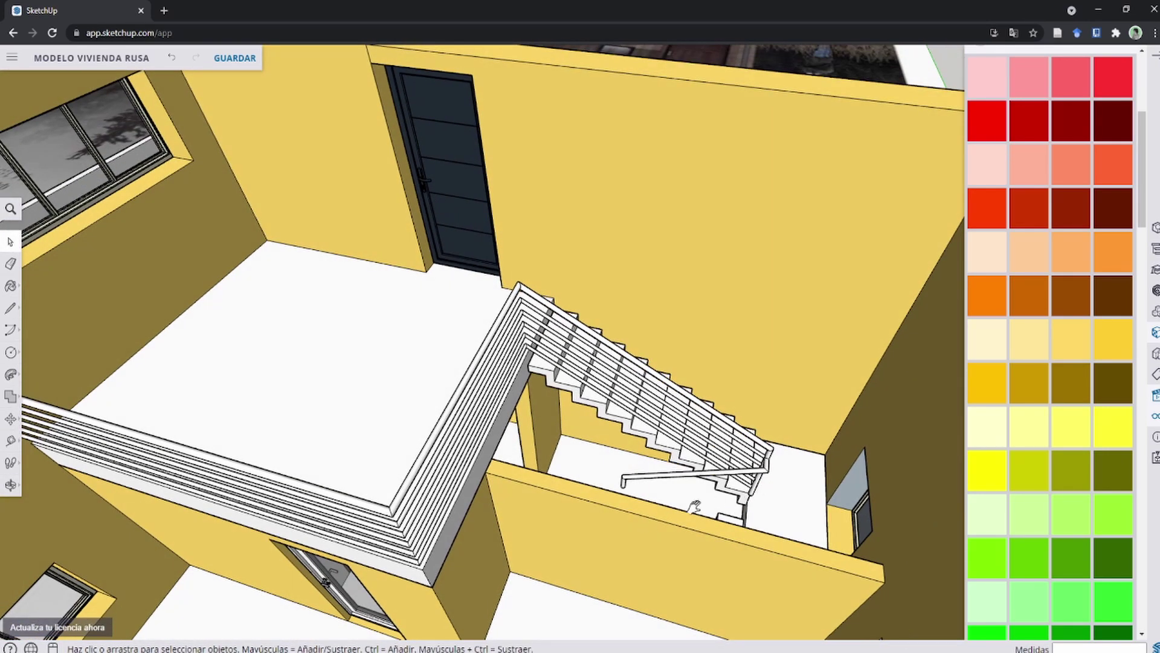
mouse_move(695, 507)
middle_down()
mouse_move(541, 456)
mouse_move(575, 383)
mouse_move(448, 217)
middle_up()
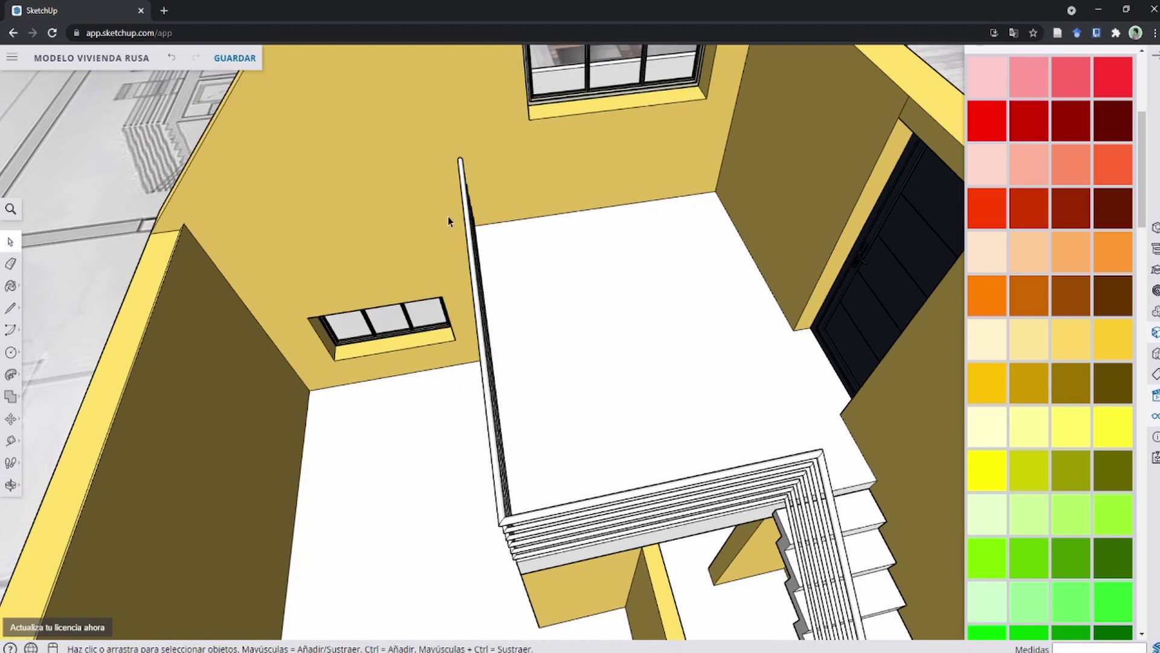
scroll(450, 218, up, 3)
mouse_move(494, 262)
middle_down()
mouse_move(803, 303)
mouse_move(98, 254)
mouse_move(491, 350)
middle_up()
key(c)
mouse_move(332, 130)
middle_down()
mouse_move(614, 240)
mouse_move(614, 175)
mouse_move(510, 281)
mouse_move(518, 228)
mouse_move(550, 308)
mouse_move(829, 450)
mouse_move(606, 389)
mouse_move(772, 441)
mouse_move(842, 435)
mouse_move(736, 326)
mouse_move(686, 246)
mouse_move(715, 430)
mouse_move(548, 347)
middle_up()
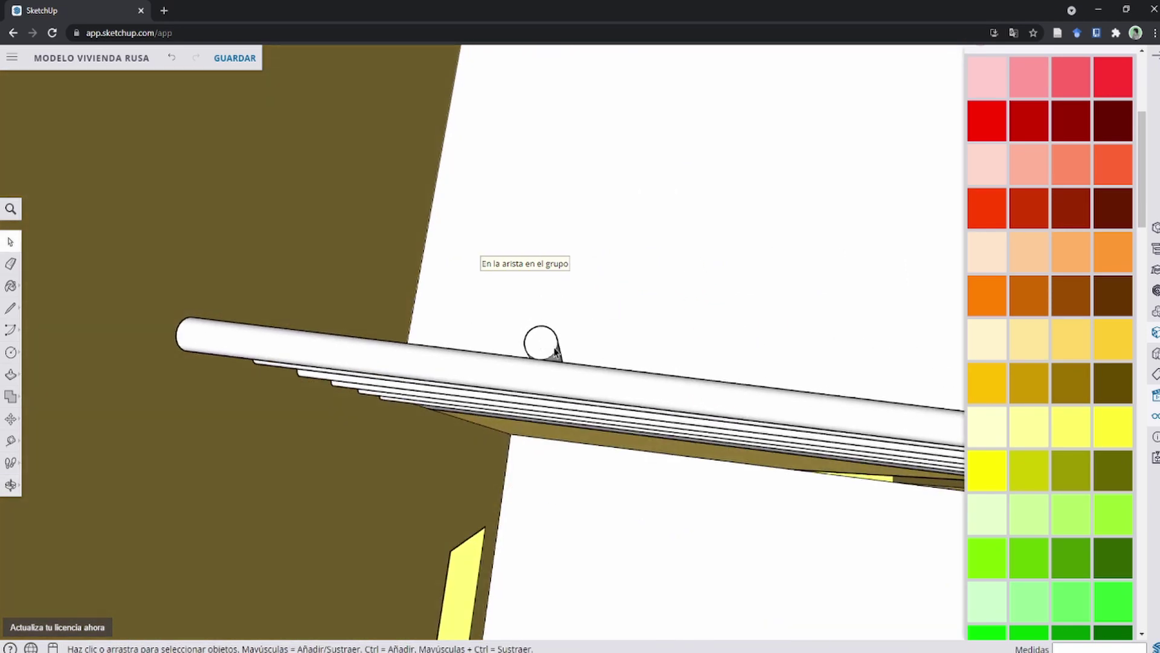
Make the small circle a component.
right_click(535, 347)
click(589, 427)
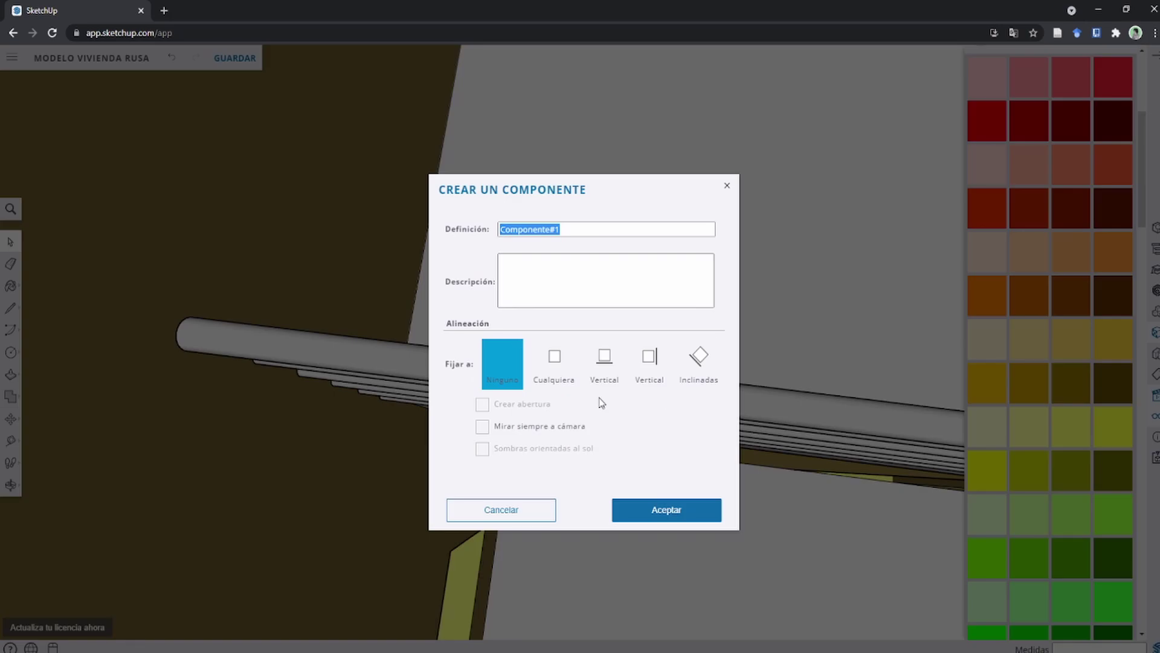
key(Return)
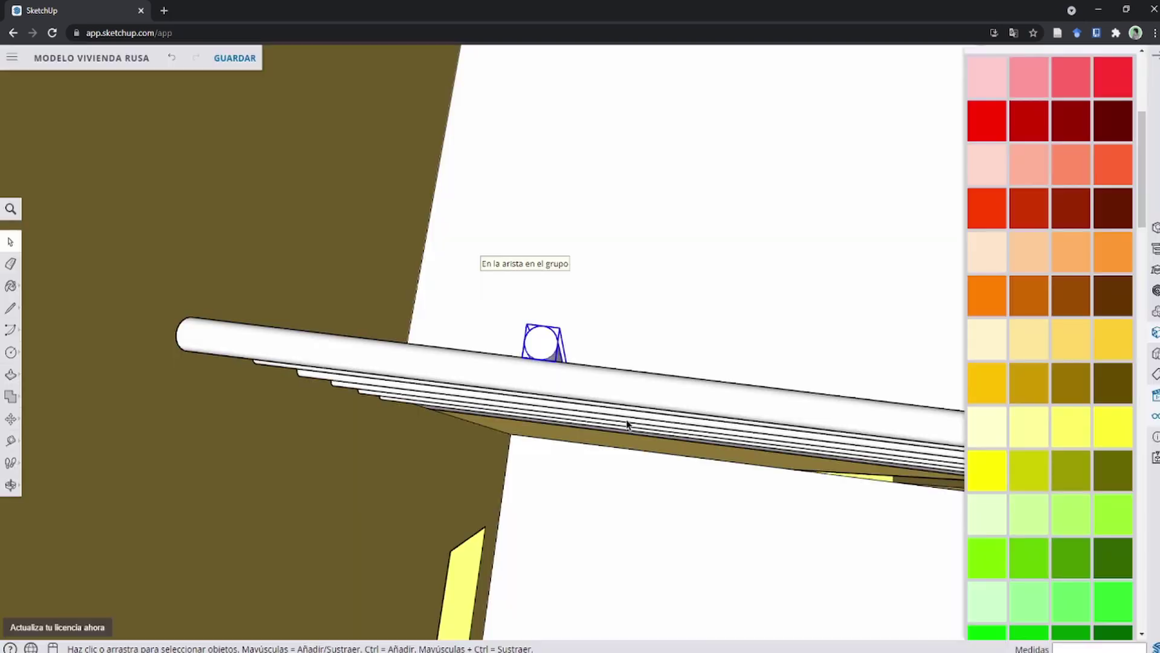
scroll(526, 266, down, 3)
scroll(526, 266, down, 3)
Move the circle component along the red axis toward the balcony slab's corner, using the stair corner as reference.
key(m)
middle_drag(449, 394, 451, 554)
scroll(441, 435, up, 5)
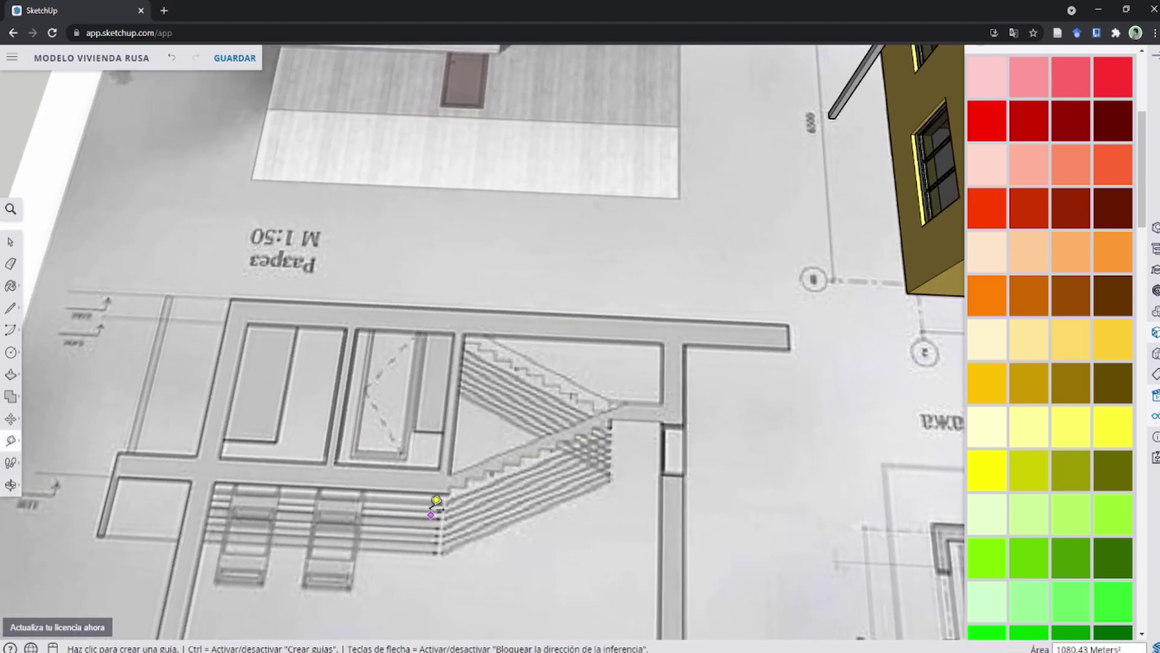
click(436, 501)
scroll(435, 501, down, 5)
scroll(581, 360, up, 2)
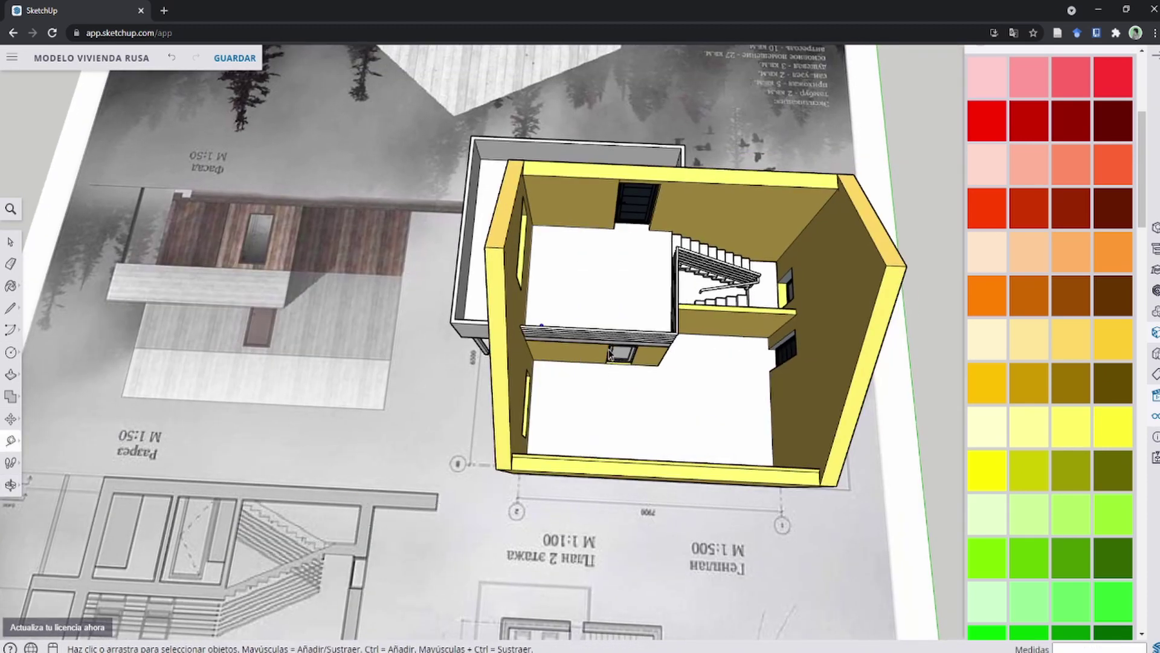
scroll(611, 353, up, 5)
key(m)
click(461, 260)
middle_drag(713, 272, 532, 293)
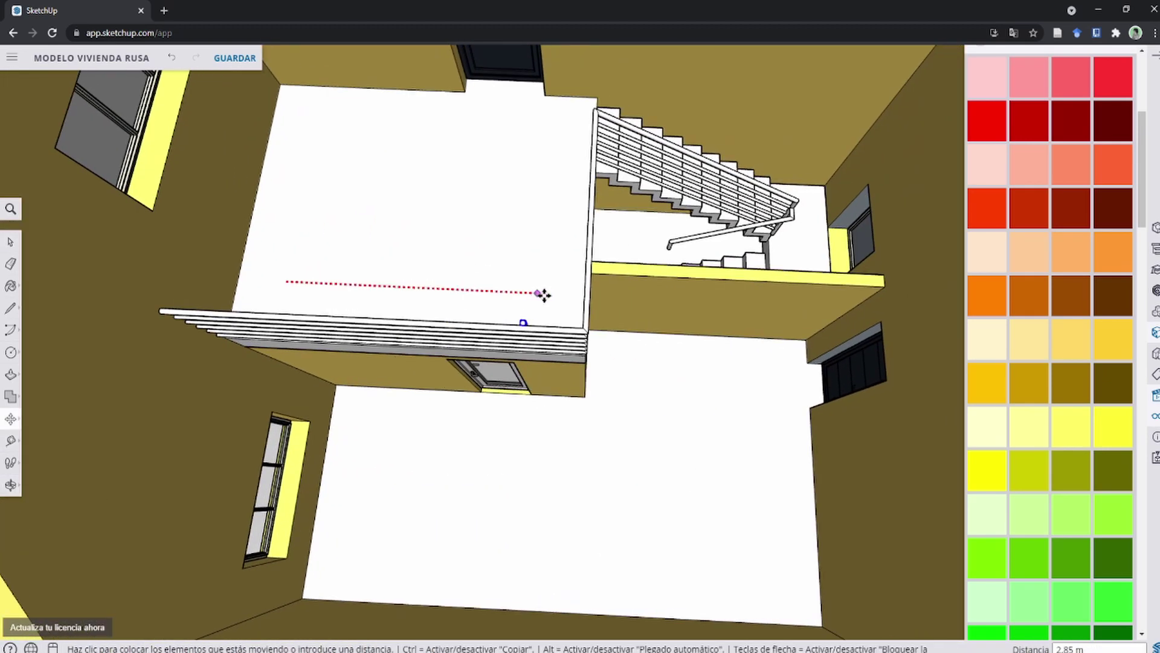
Copy the railing post about 1.92 m along the balcony railing.
scroll(562, 301, up, 5)
scroll(565, 311, down, 3)
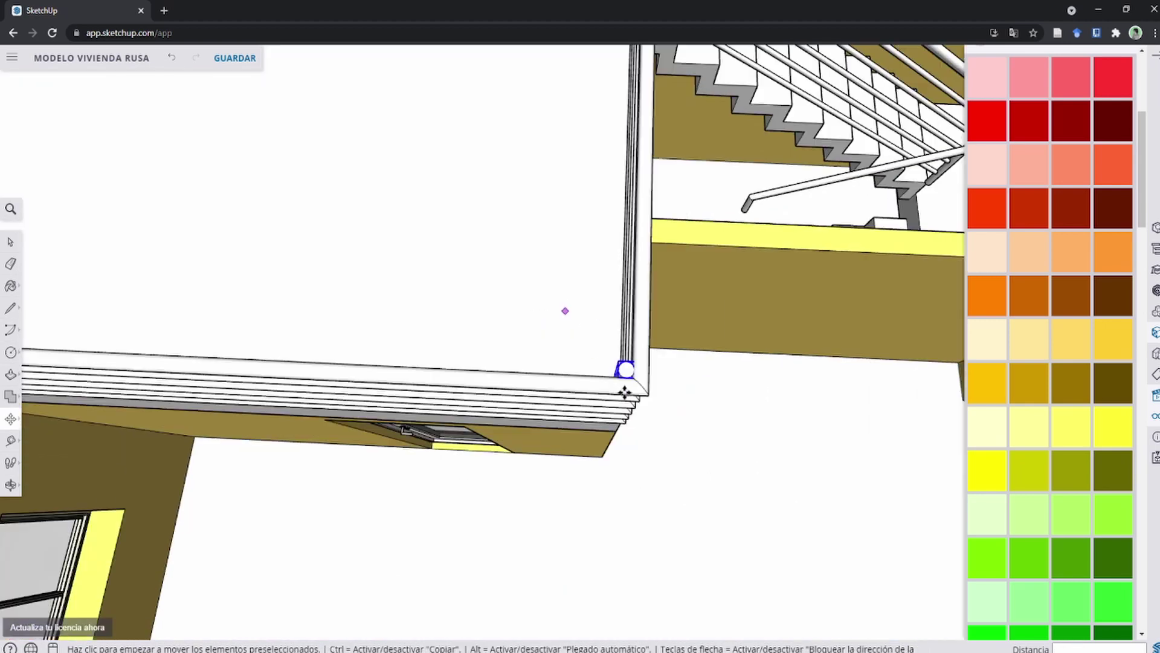
scroll(564, 311, down, 1)
scroll(624, 226, up, 5)
middle_drag(624, 227, 612, 334)
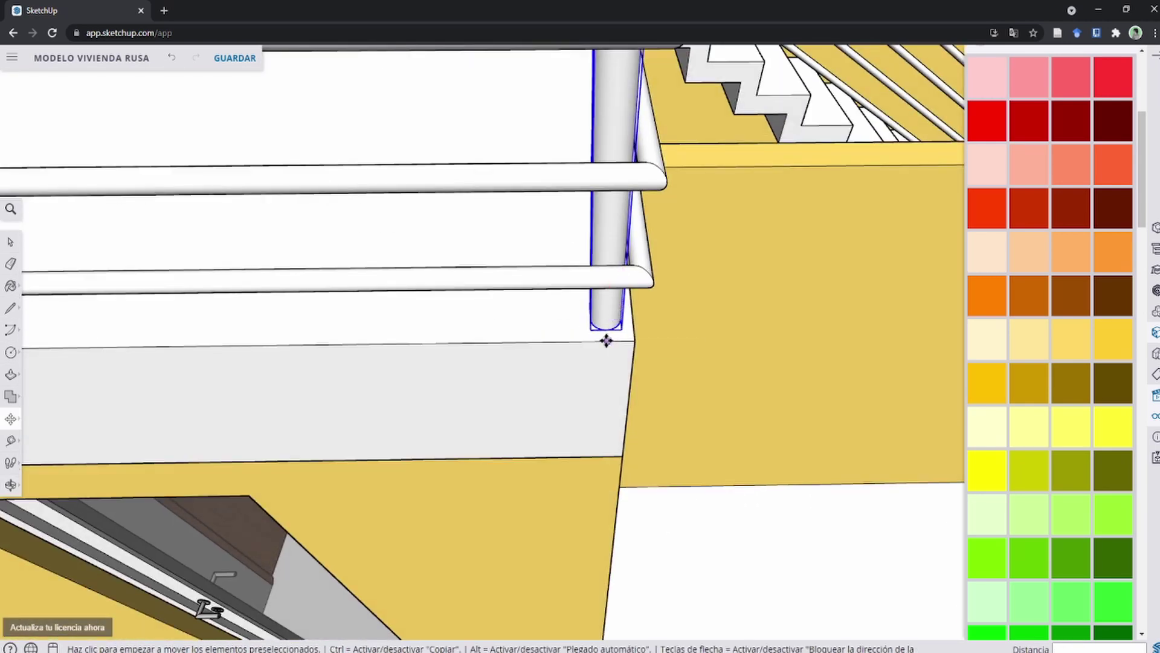
click(606, 340)
scroll(598, 338, down, 3)
scroll(565, 332, down, 3)
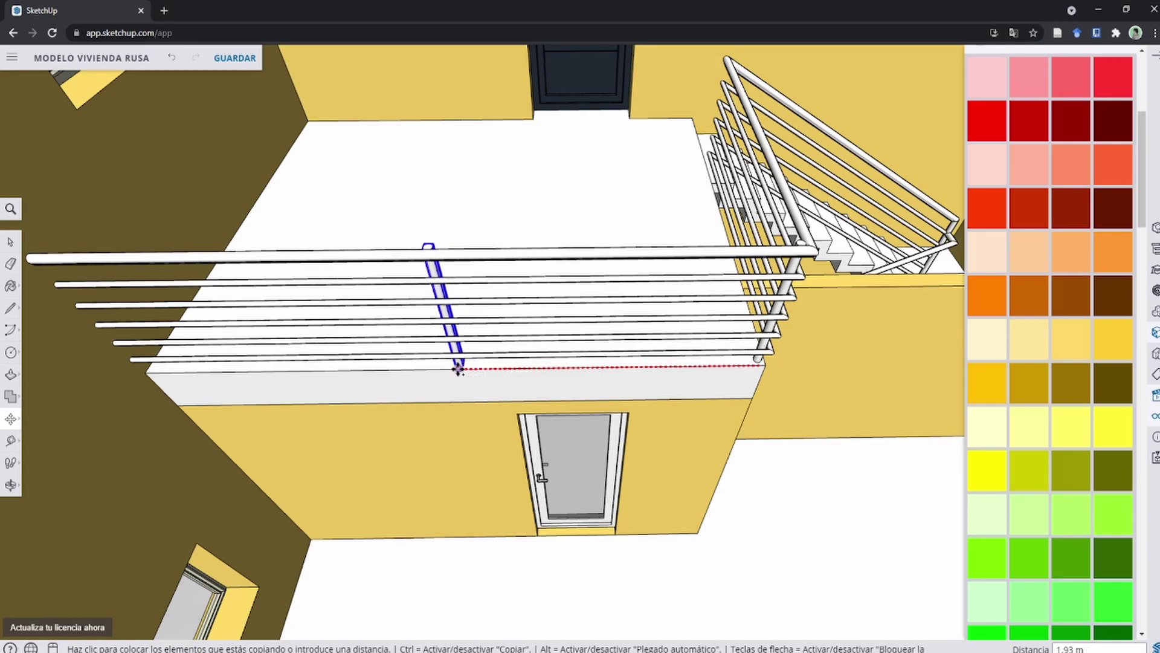
scroll(458, 369, down, 4)
scroll(547, 393, up, 3)
click(523, 289)
scroll(523, 288, down, 5)
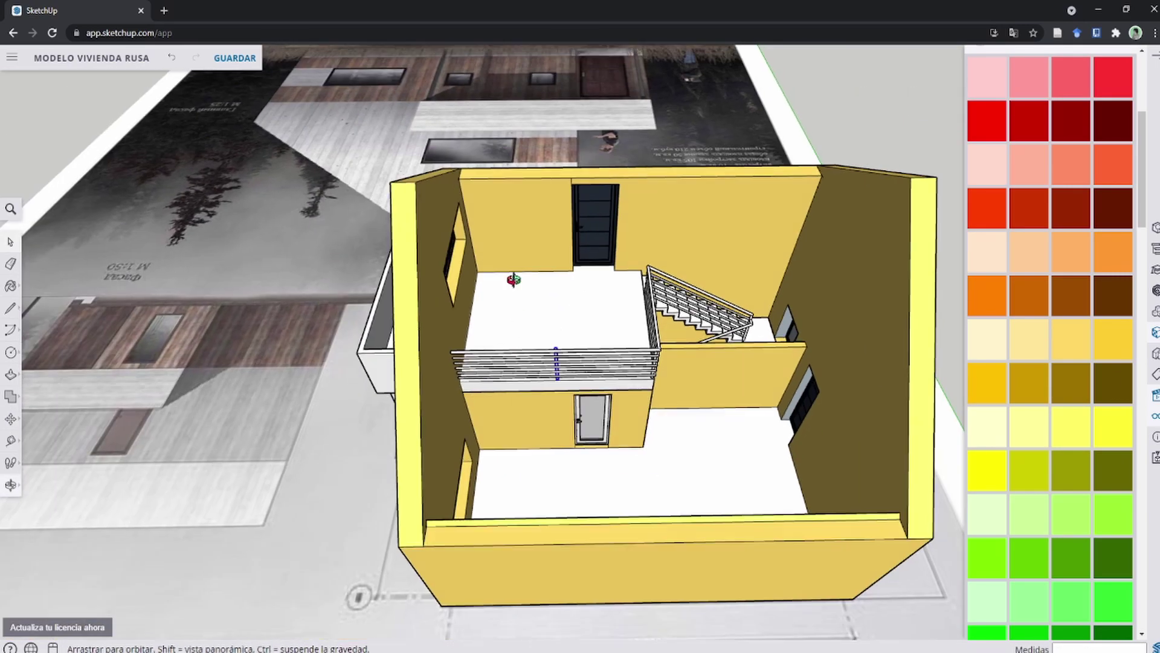
mouse_move(524, 289)
middle_down()
mouse_move(446, 385)
mouse_move(700, 420)
middle_up()
Copy a post over to the stairs as a stair baluster.
scroll(471, 339, up, 5)
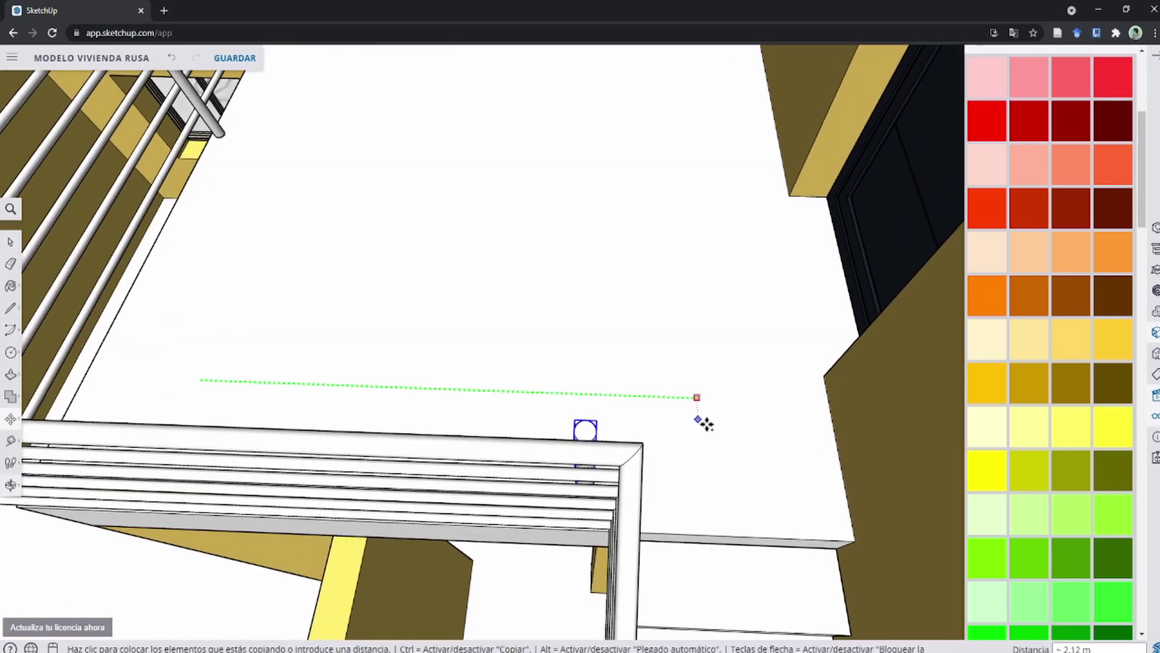
scroll(695, 402, up, 3)
scroll(726, 411, down, 4)
middle_drag(769, 427, 490, 470)
click(489, 470)
key(ctrl)
scroll(666, 420, up, 5)
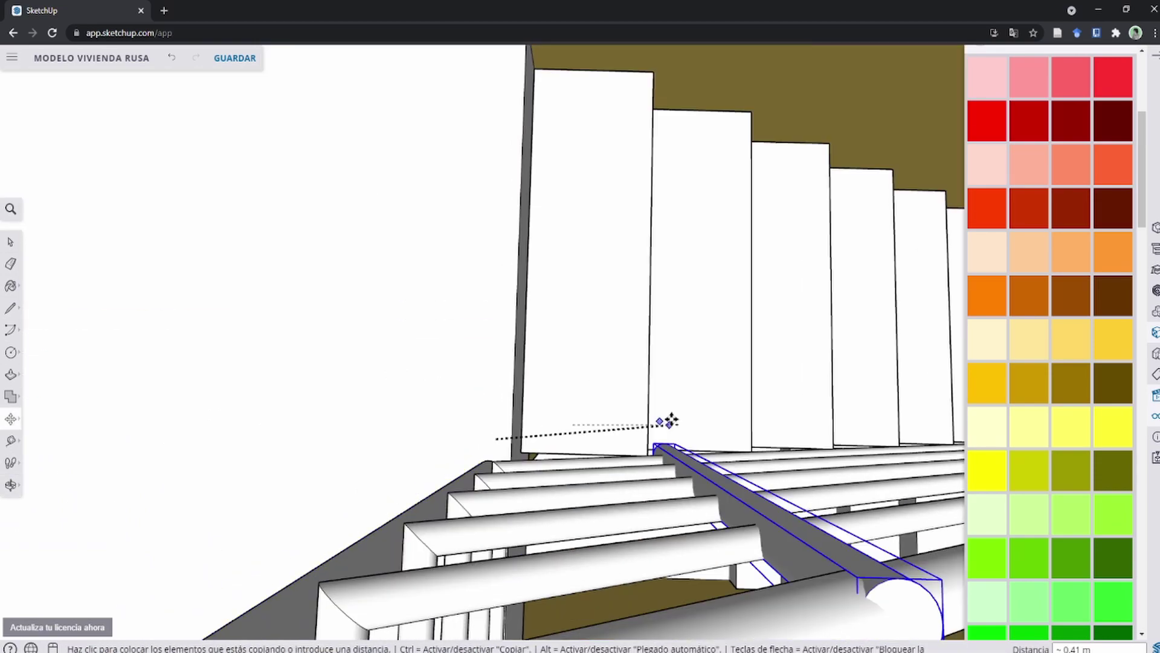
scroll(695, 429, down, 3)
scroll(500, 414, up, 4)
mouse_move(475, 385)
middle_down()
mouse_move(351, 344)
mouse_move(508, 291)
mouse_move(786, 423)
middle_up()
scroll(637, 484, up, 3)
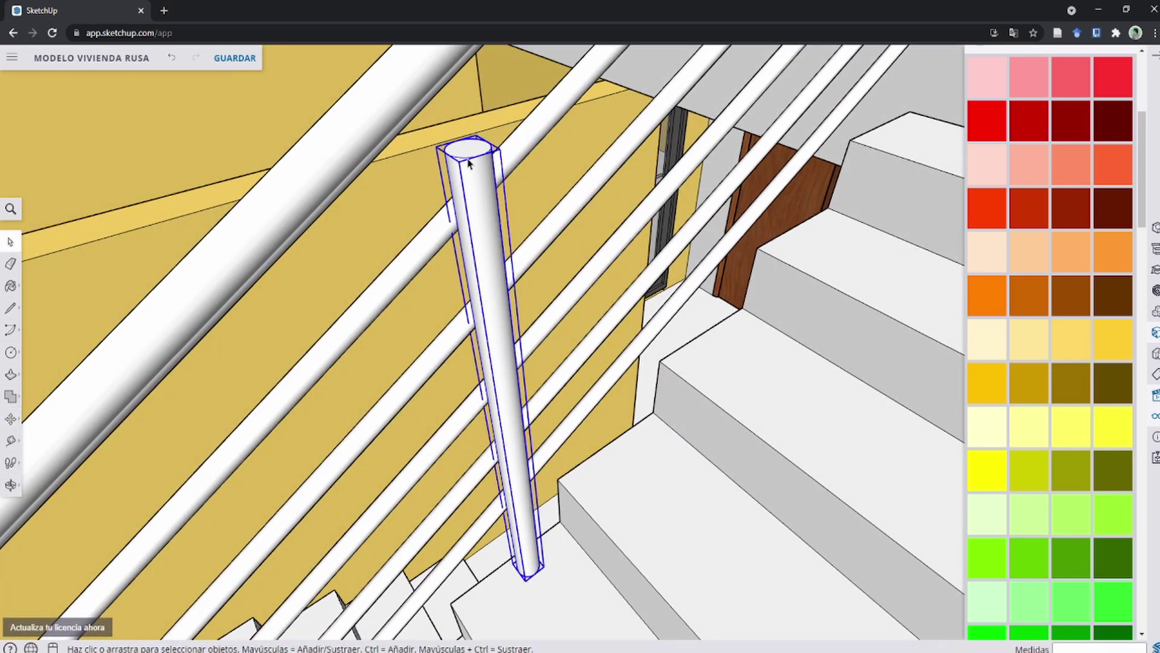
Zoom in on the top of the copied stair baluster.
key(m)
middle_drag(462, 194, 667, 531)
scroll(660, 406, up, 4)
middle_drag(661, 406, 671, 400)
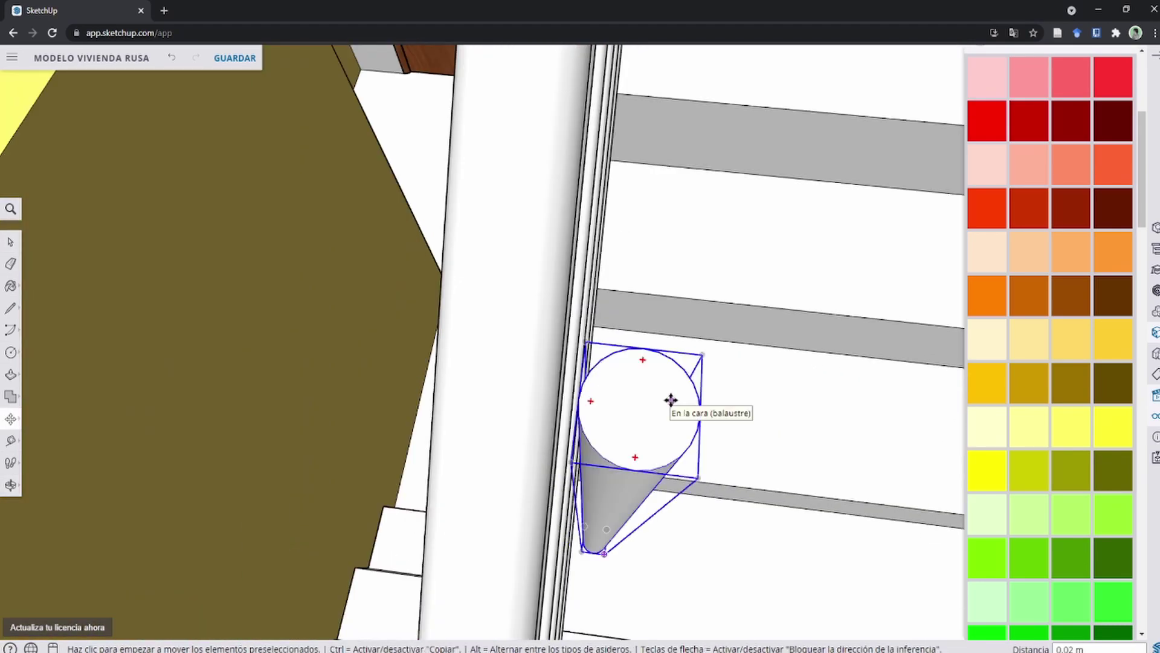
scroll(671, 400, down, 5)
key(space)
scroll(648, 428, down, 5)
scroll(647, 483, up, 2)
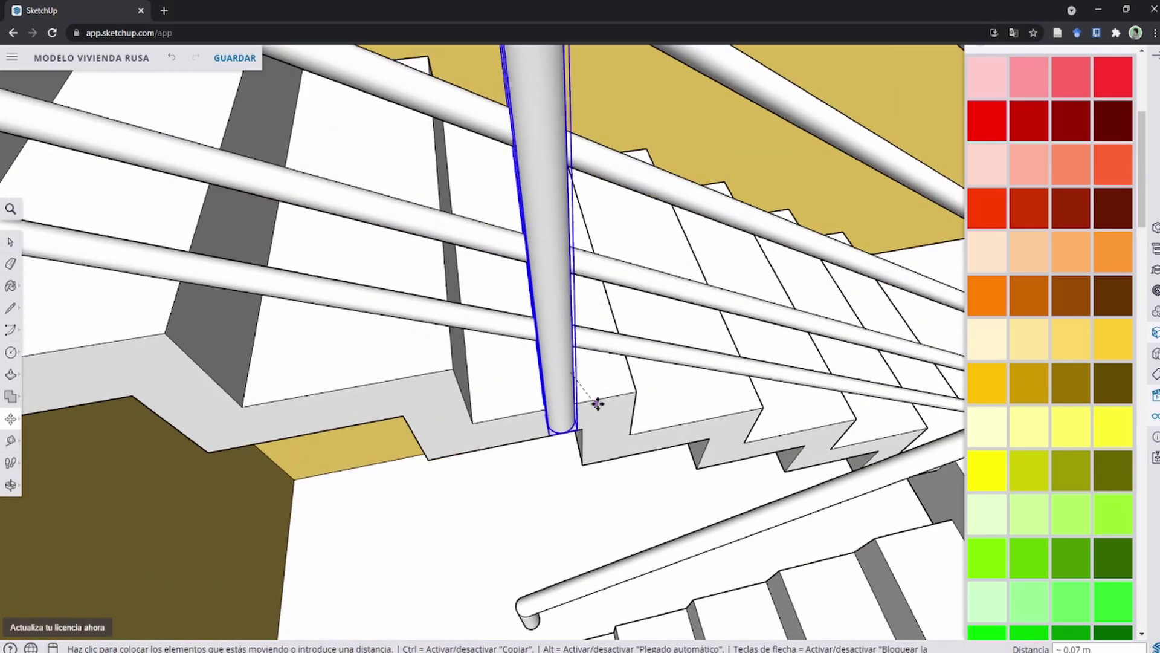
mouse_move(597, 403)
middle_down()
mouse_move(607, 401)
mouse_move(575, 485)
middle_up()
Scale the baluster to stretch it down toward the steps.
click(595, 388)
key(space)
click(577, 251)
key(space)
middle_drag(577, 251, 459, 392)
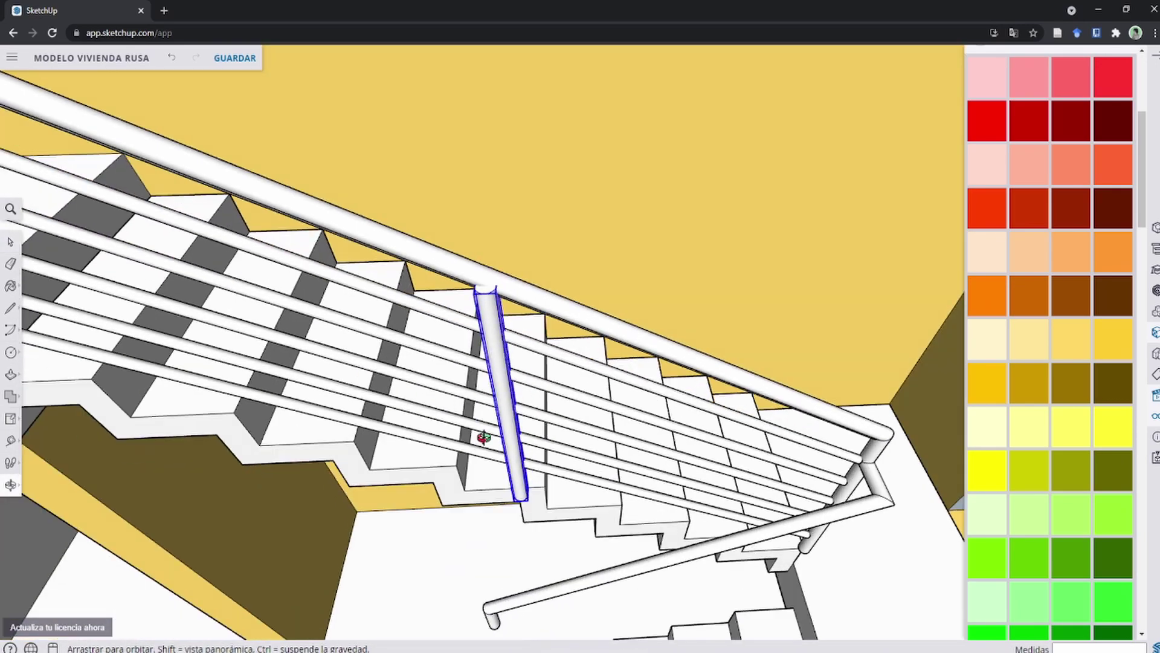
scroll(453, 456, up, 5)
scroll(327, 386, down, 5)
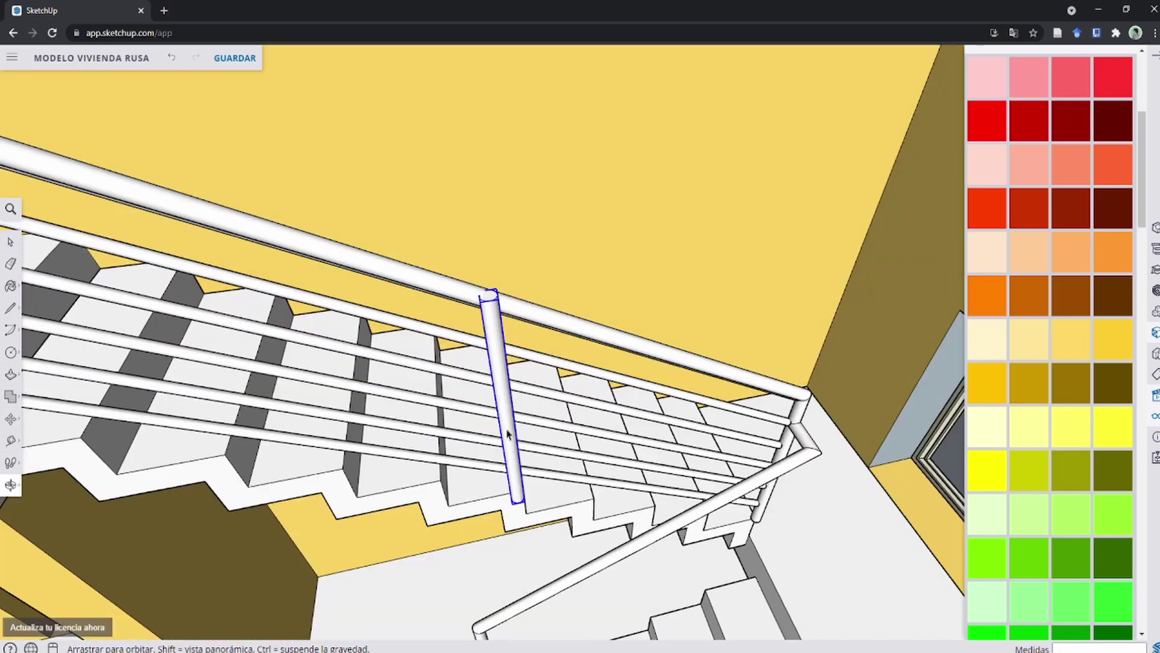
Review the railing and stairs and resize the baluster again.
middle_drag(484, 423, 693, 388)
scroll(694, 387, up, 3)
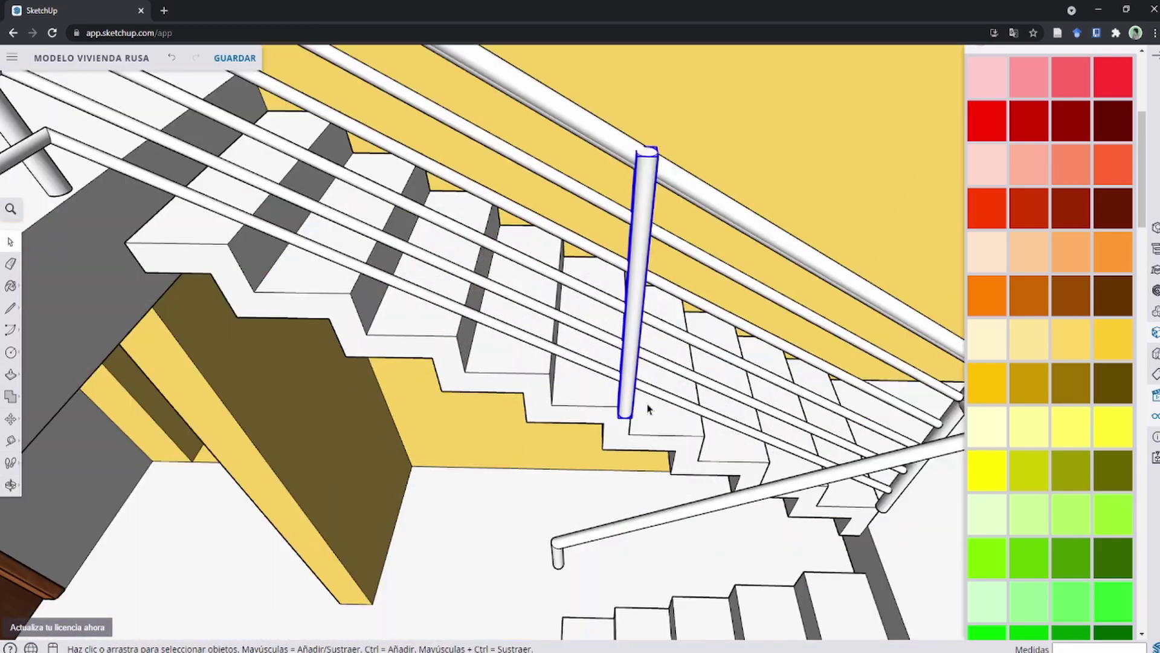
scroll(646, 399, up, 2)
scroll(605, 436, up, 3)
scroll(701, 447, up, 3)
key(s)
scroll(701, 447, up, 2)
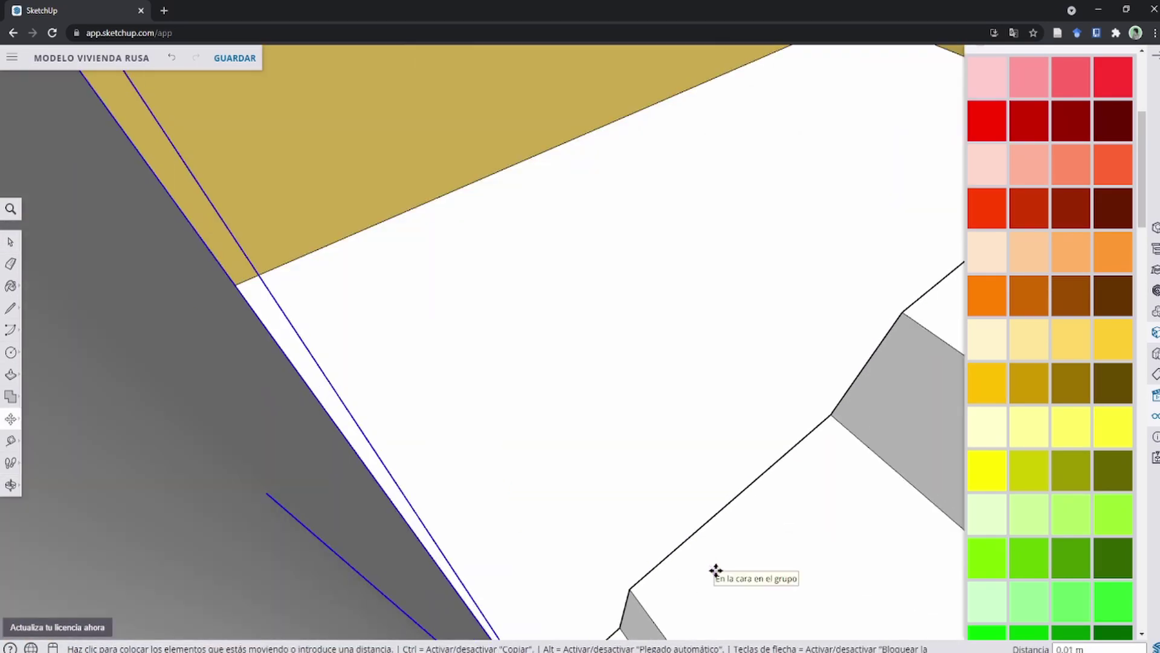
scroll(715, 570, down, 2)
key(space)
scroll(715, 394, down, 5)
middle_drag(461, 441, 499, 456)
scroll(492, 469, up, 3)
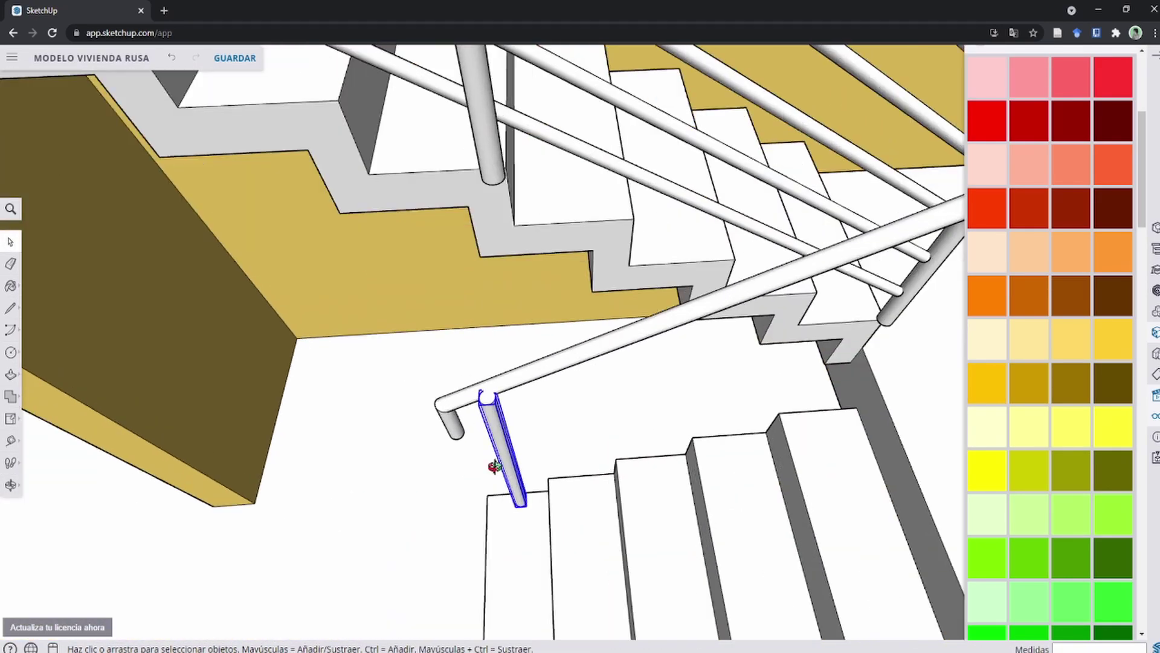
scroll(562, 544, up, 3)
Move the stretched baluster from its base point down onto a stair step.
key(m)
click(569, 415)
scroll(604, 302, up, 3)
scroll(664, 242, down, 5)
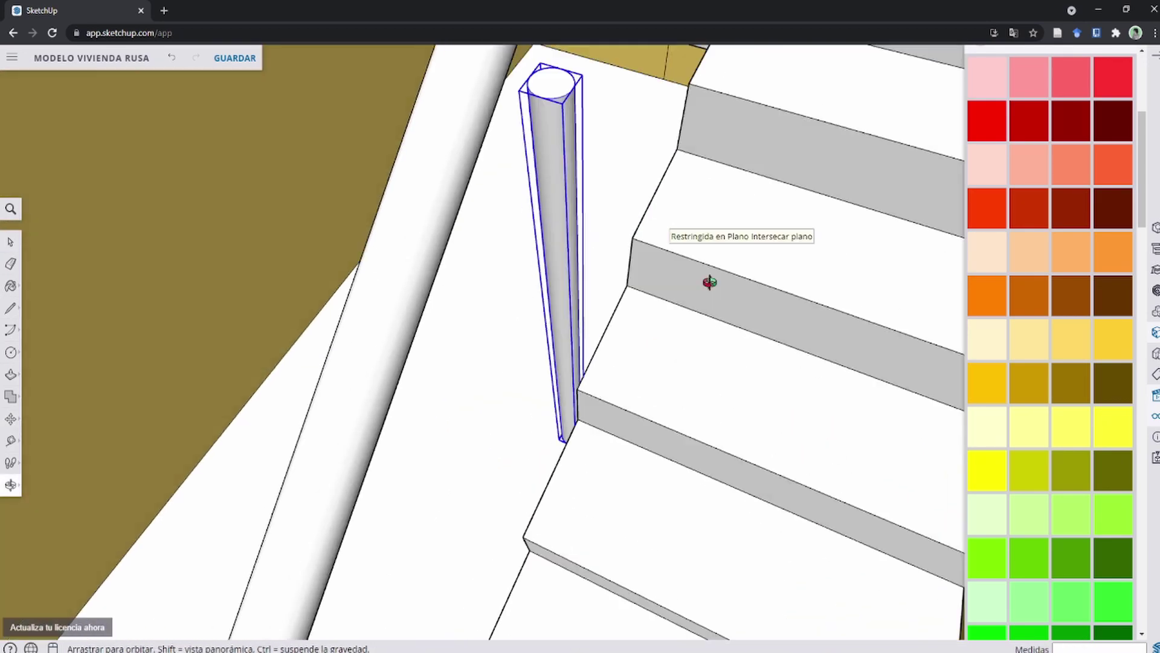
scroll(640, 254, up, 5)
scroll(711, 342, down, 3)
scroll(699, 277, down, 5)
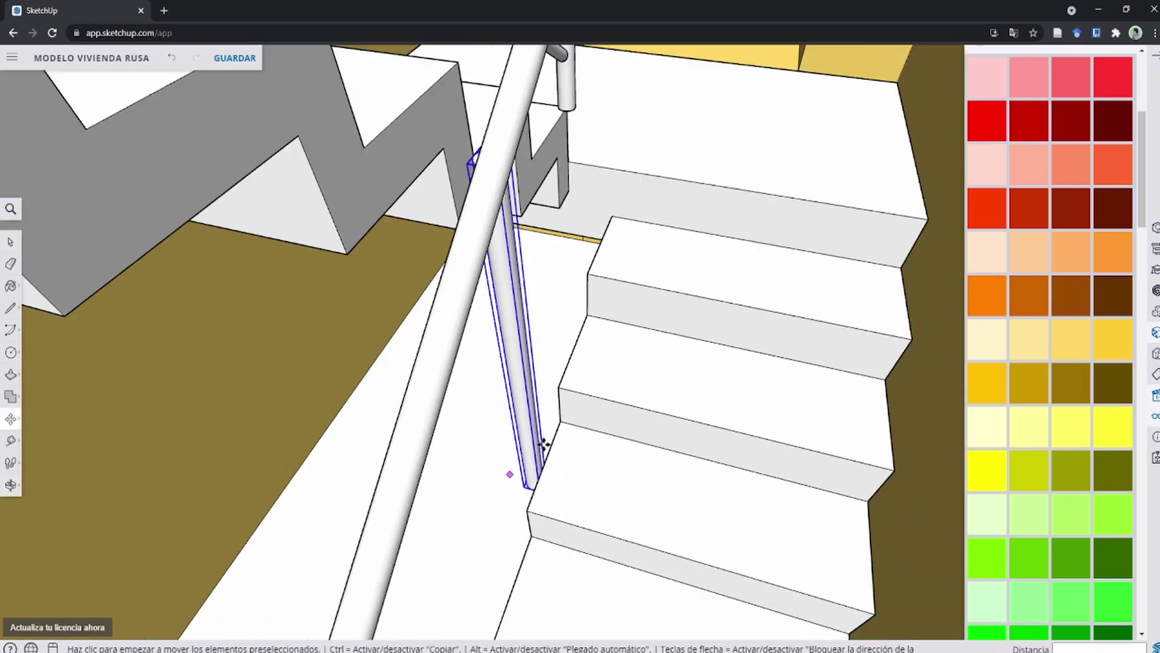
scroll(526, 474, down, 3)
middle_drag(542, 440, 632, 366)
scroll(632, 366, down, 5)
scroll(604, 390, up, 6)
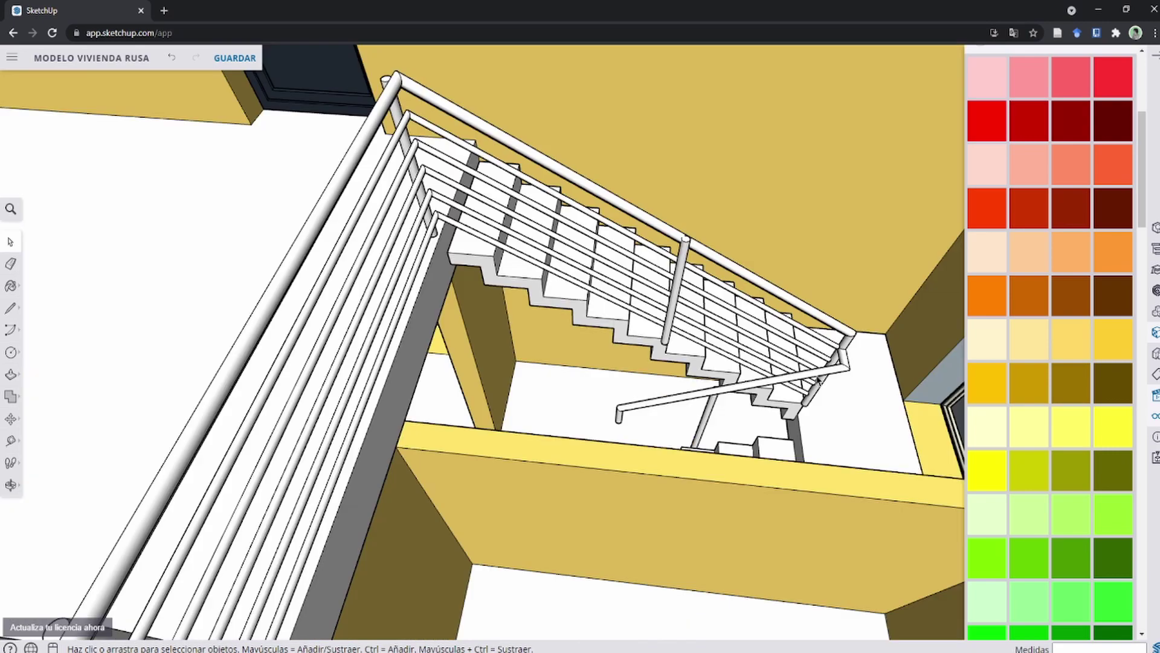
Orbit to a steeper view of the stairwell to check the baluster placement.
mouse_move(781, 344)
middle_down()
mouse_move(731, 331)
mouse_move(715, 376)
mouse_move(811, 407)
mouse_move(806, 354)
middle_up()
scroll(806, 354, up, 1)
scroll(804, 351, down, 1)
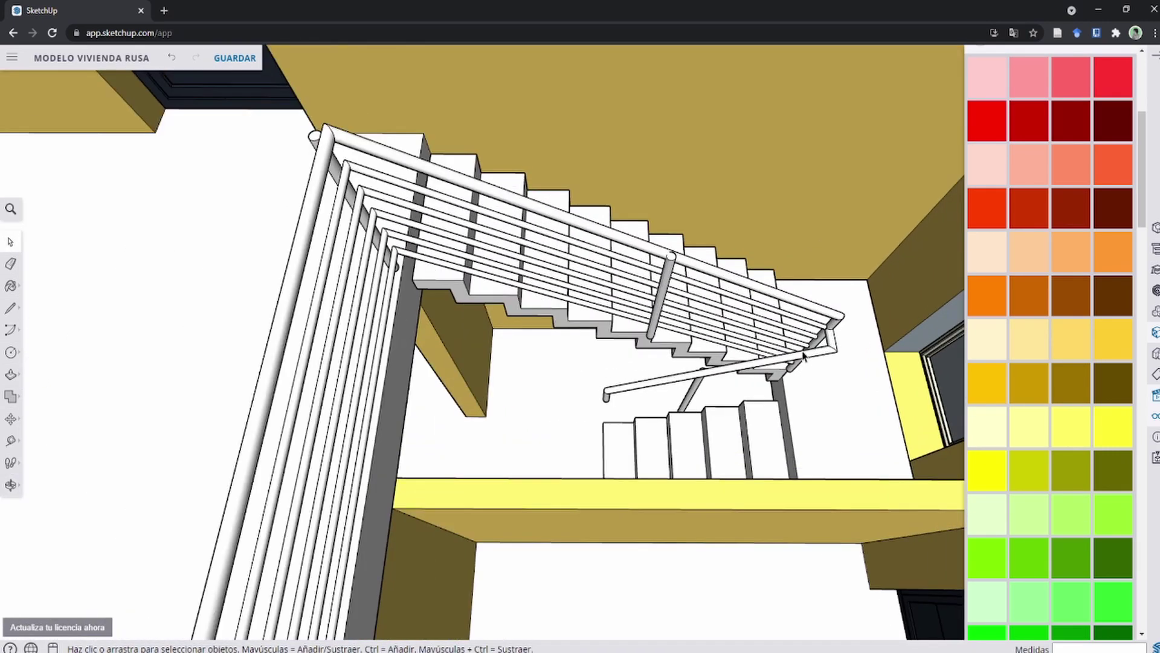
scroll(801, 350, up, 3)
scroll(798, 357, up, 1)
scroll(810, 401, down, 1)
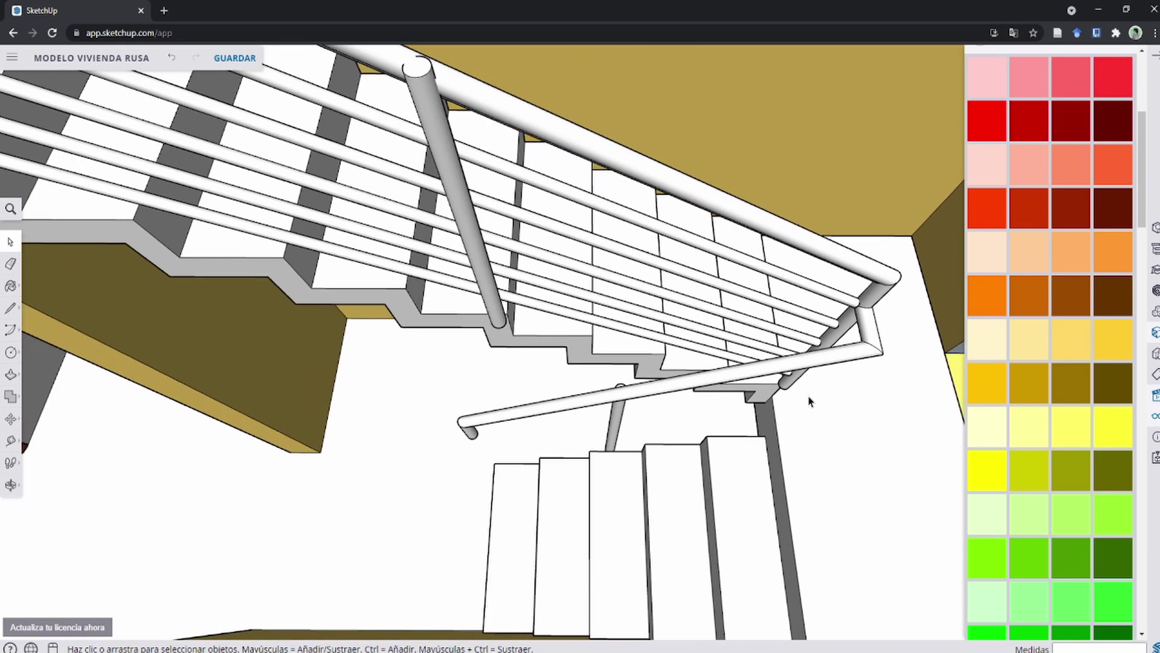
middle_drag(745, 411, 747, 367)
scroll(689, 372, up, 2)
scroll(633, 379, up, 2)
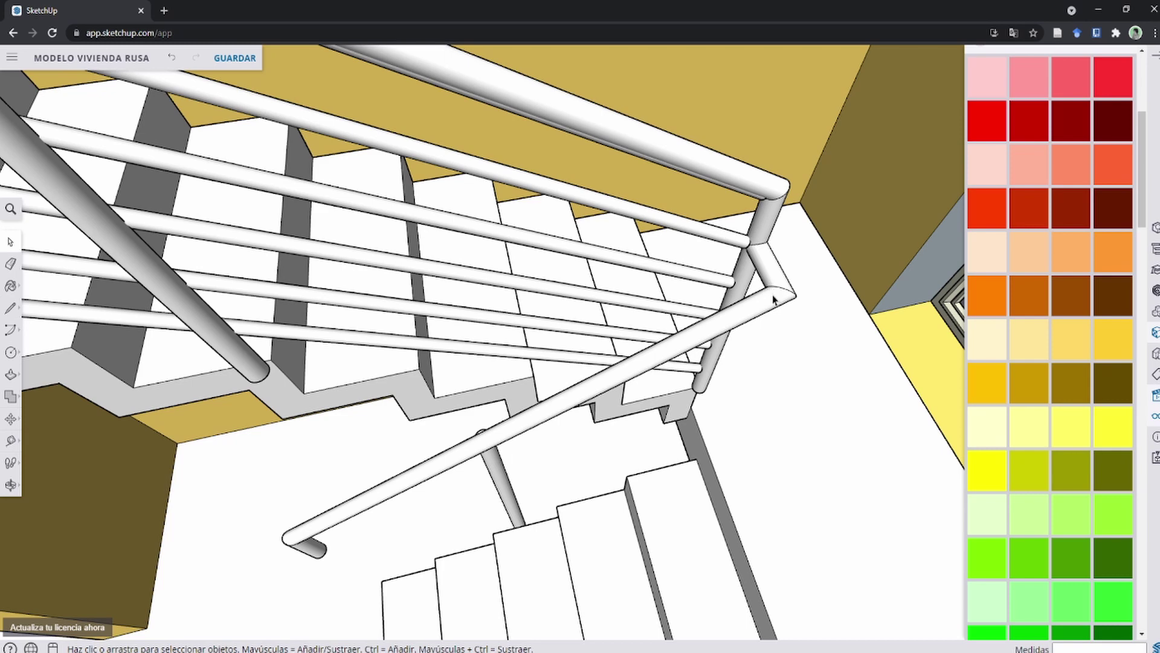
scroll(773, 298, down, 2)
scroll(767, 260, up, 2)
scroll(765, 248, up, 2)
Open the stair railing group for editing and zoom to the handrail's bar end.
click(769, 245)
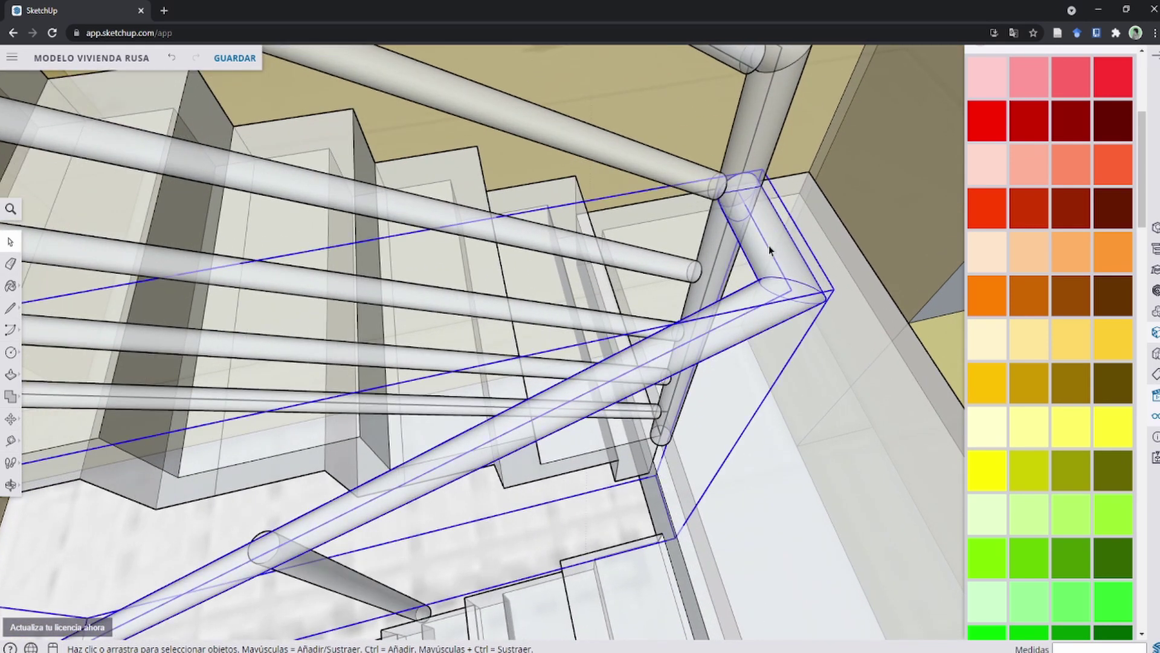
double_click(768, 245)
middle_drag(771, 254, 387, 445)
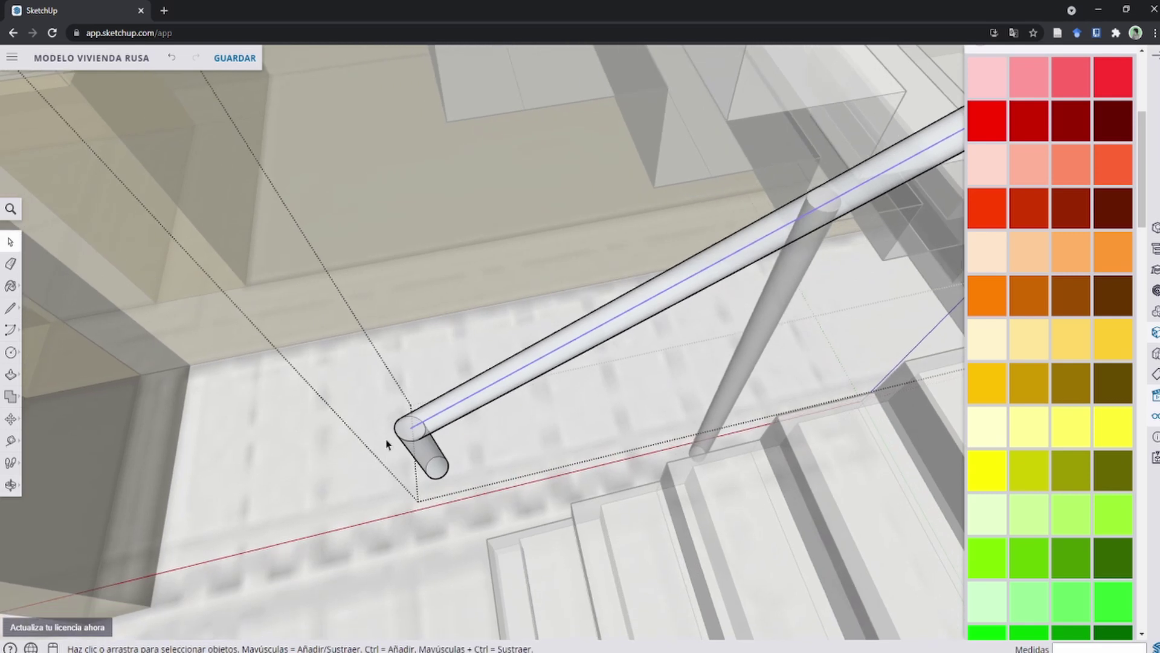
scroll(423, 430, down, 5)
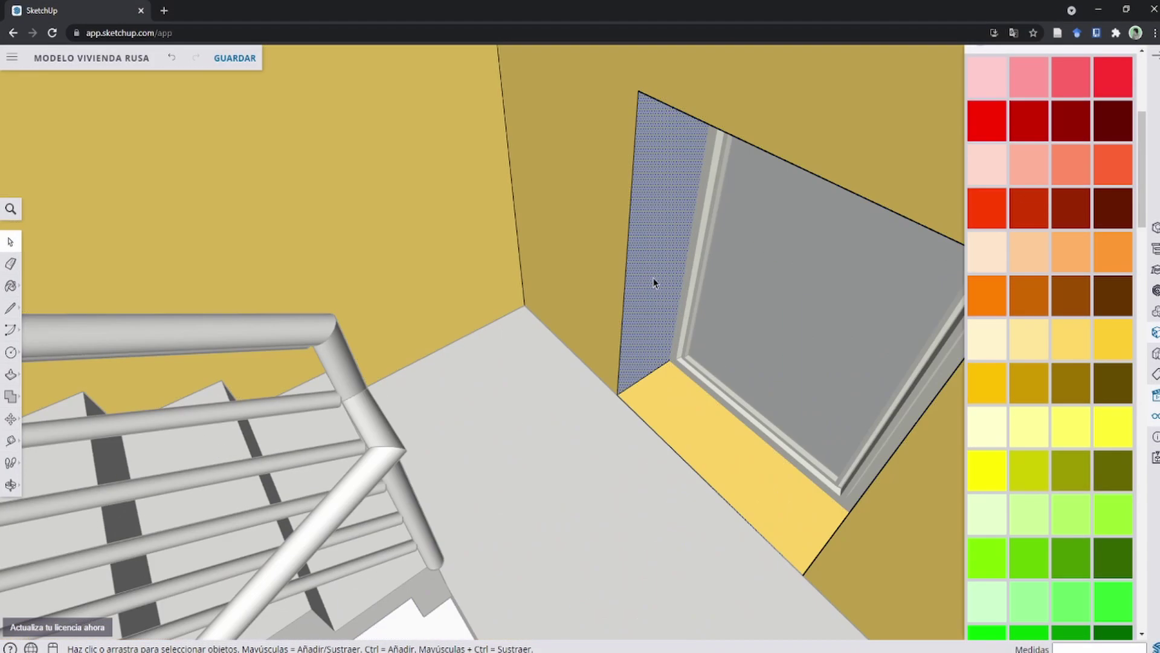
Zoom and orbit to view the whole yellow house and its ground corner.
scroll(580, 312, down, 5)
scroll(516, 366, down, 10)
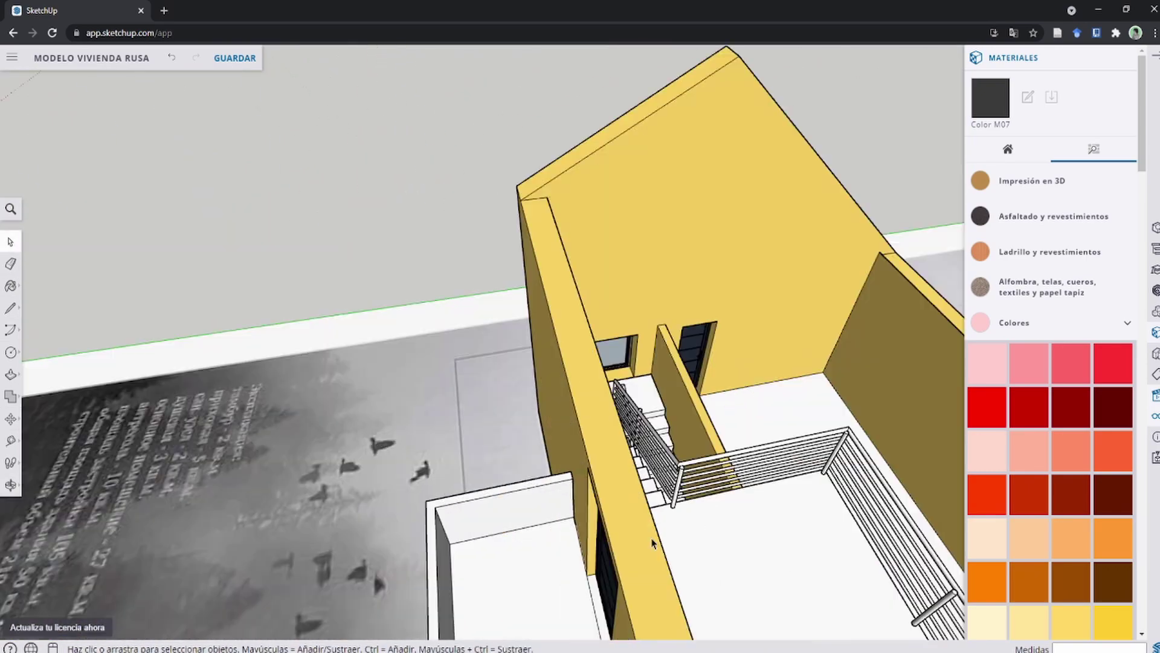
mouse_move(516, 366)
middle_down()
mouse_move(512, 282)
mouse_move(736, 401)
mouse_move(614, 393)
mouse_move(217, 415)
mouse_move(513, 394)
mouse_move(440, 325)
middle_up()
scroll(514, 393, up, 3)
scroll(513, 393, up, 5)
scroll(440, 325, down, 3)
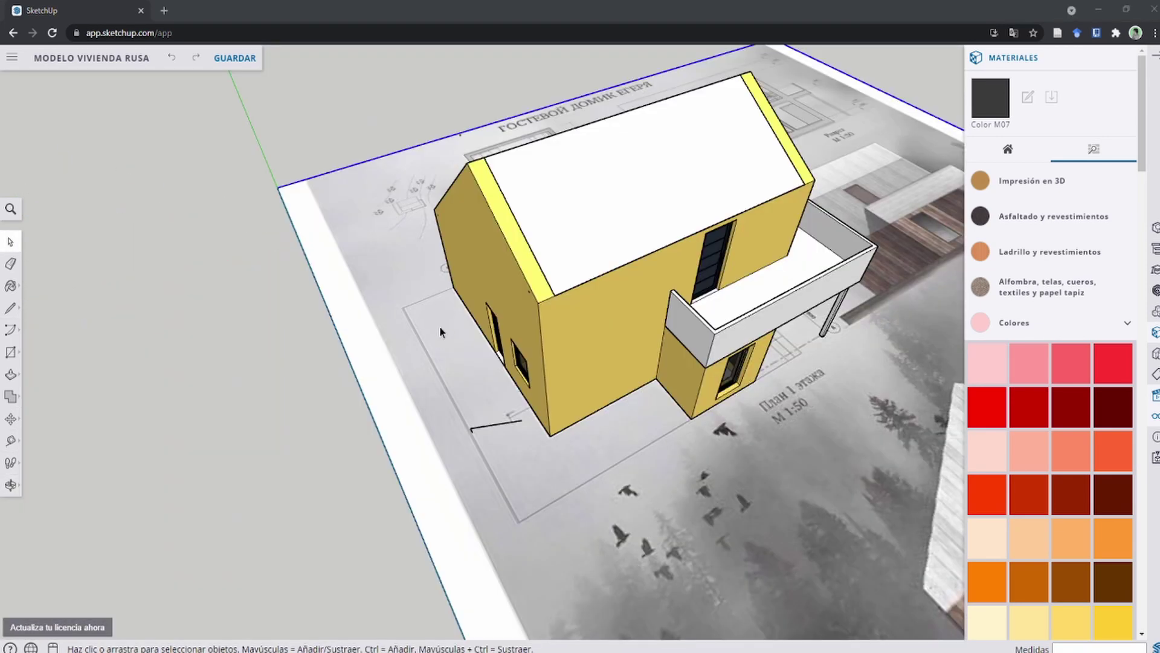
scroll(459, 298, up, 3)
scroll(459, 297, up, 3)
scroll(452, 283, up, 3)
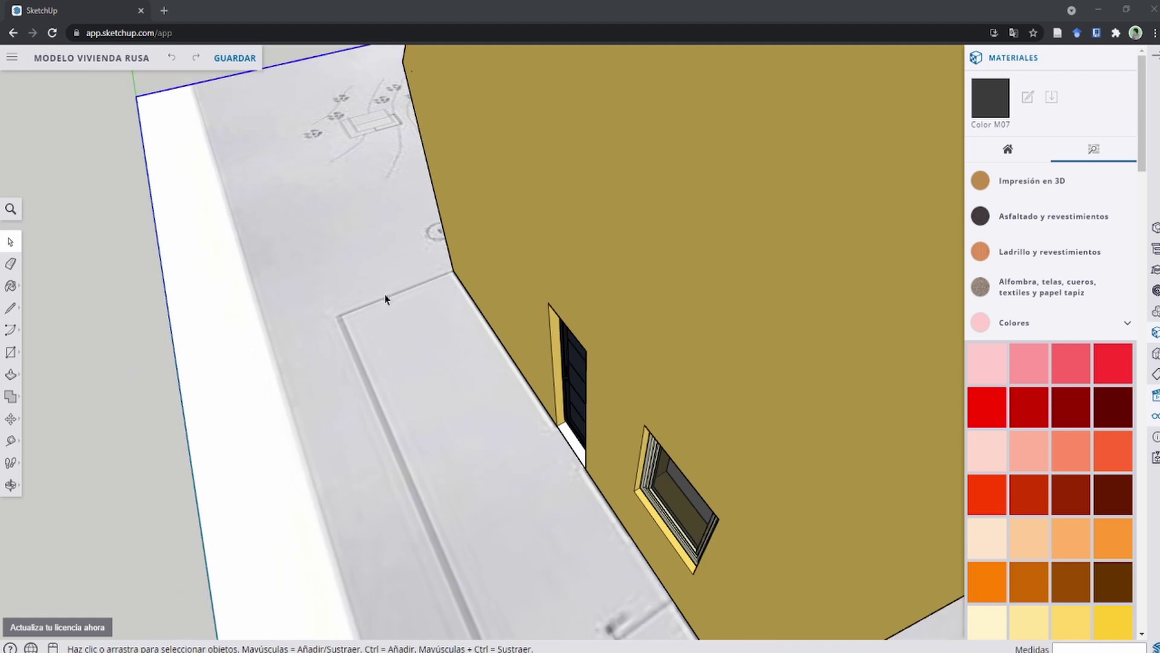
scroll(381, 299, down, 5)
Draw a 7.27 m × 4.76 m rectangle on the ground around the house base.
middle_drag(475, 324, 640, 407)
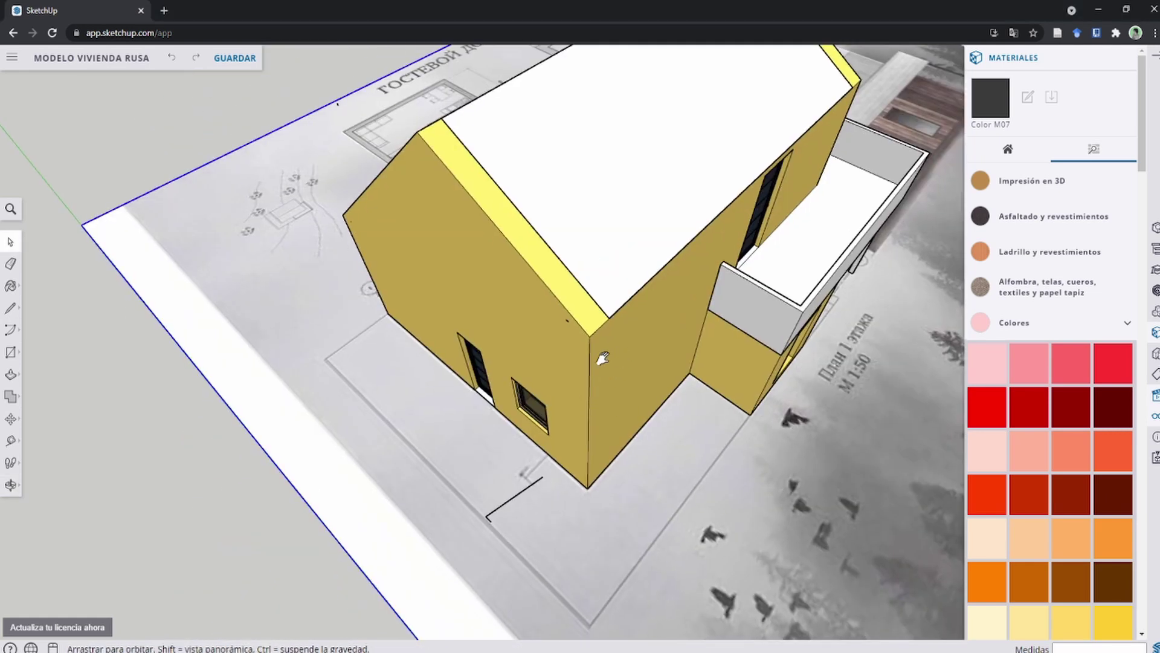
scroll(367, 357, up, 3)
click(763, 405)
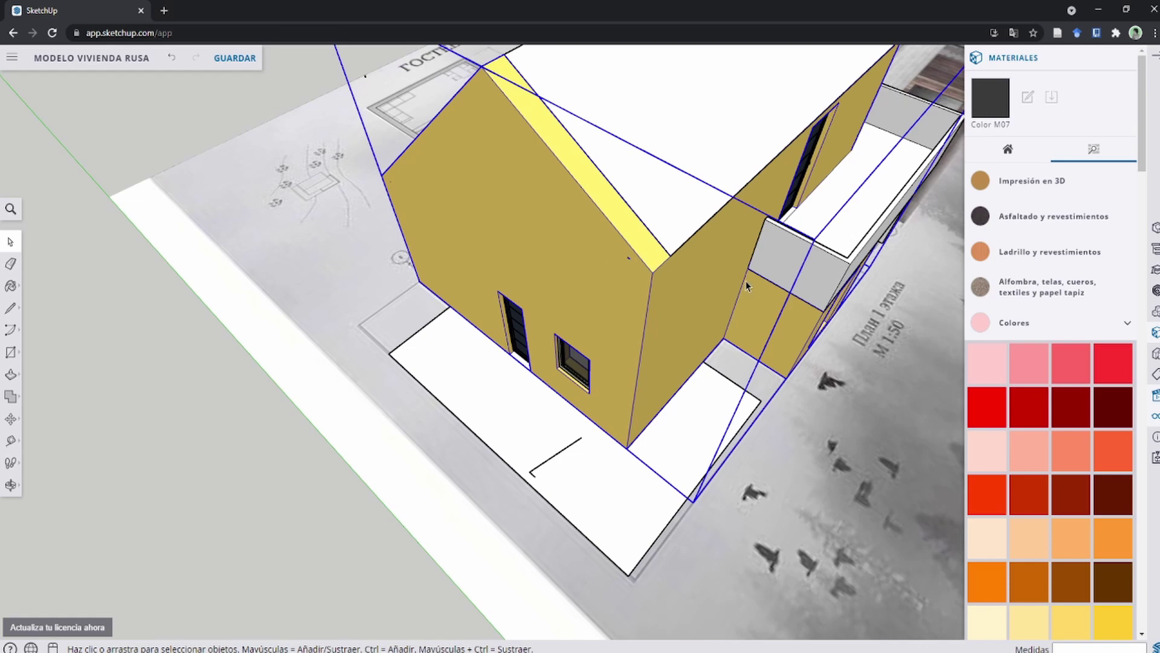
mouse_move(700, 415)
middle_down()
mouse_move(562, 417)
mouse_move(544, 502)
mouse_move(505, 339)
mouse_move(565, 339)
mouse_move(465, 172)
middle_up()
scroll(543, 502, up, 2)
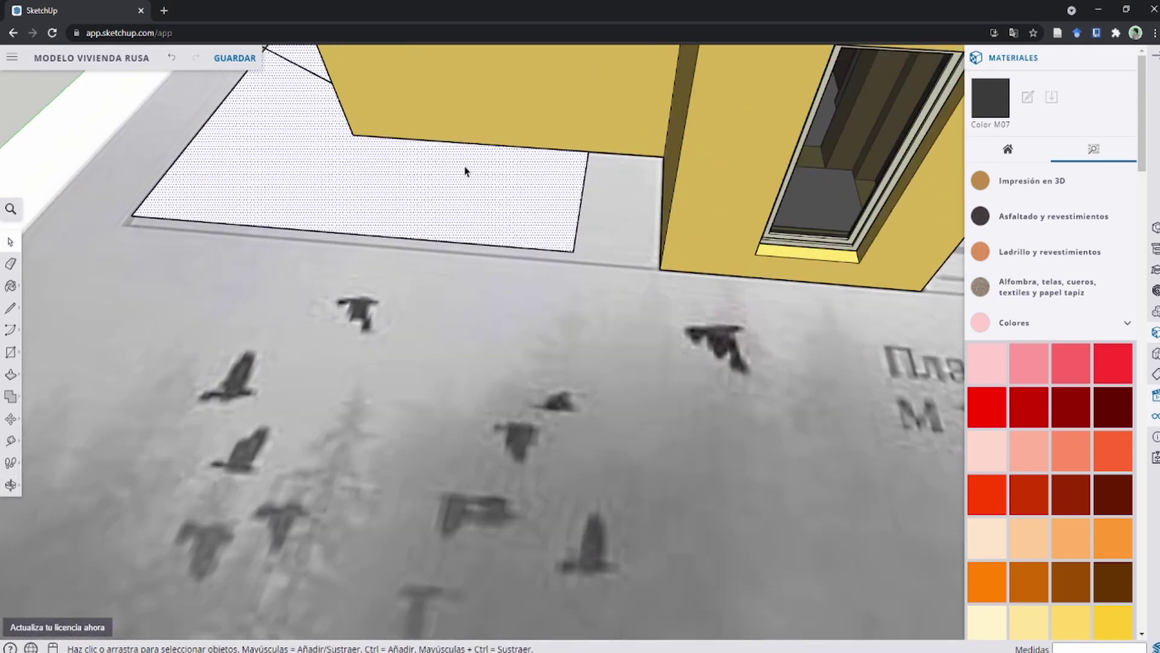
scroll(465, 171, down, 5)
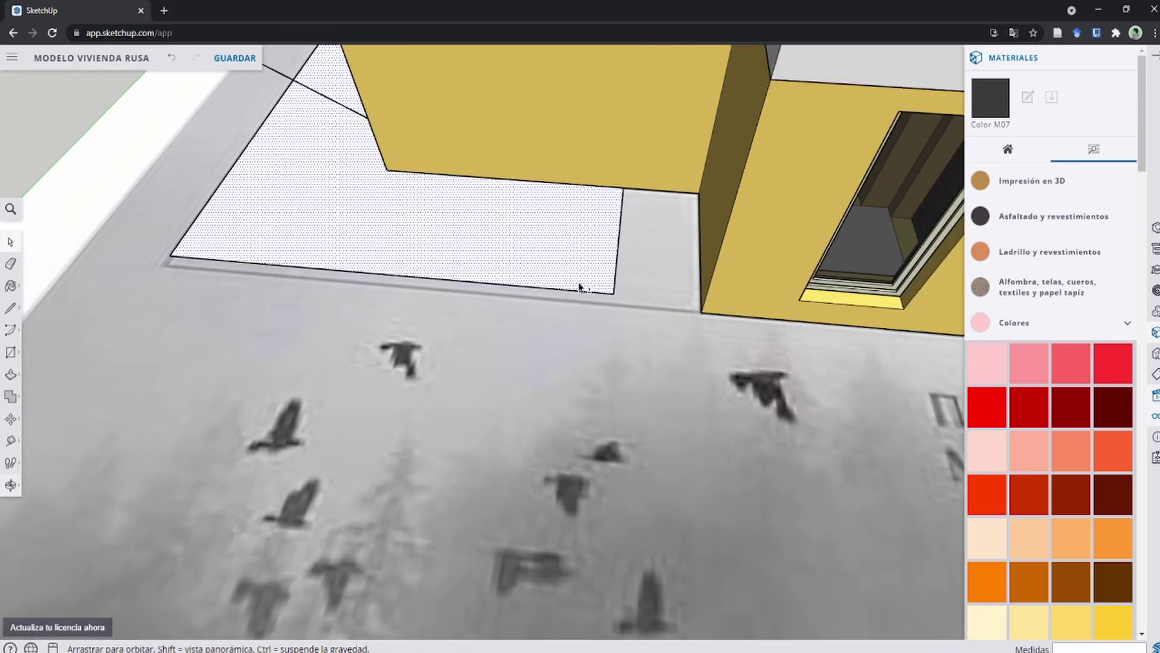
Push/Pull the ground rectangle up into a 0.45 m-thick platform slab.
key(p)
click(544, 256)
mouse_move(552, 328)
middle_down()
mouse_move(562, 284)
mouse_move(557, 394)
mouse_move(580, 221)
middle_up()
text(0.45)
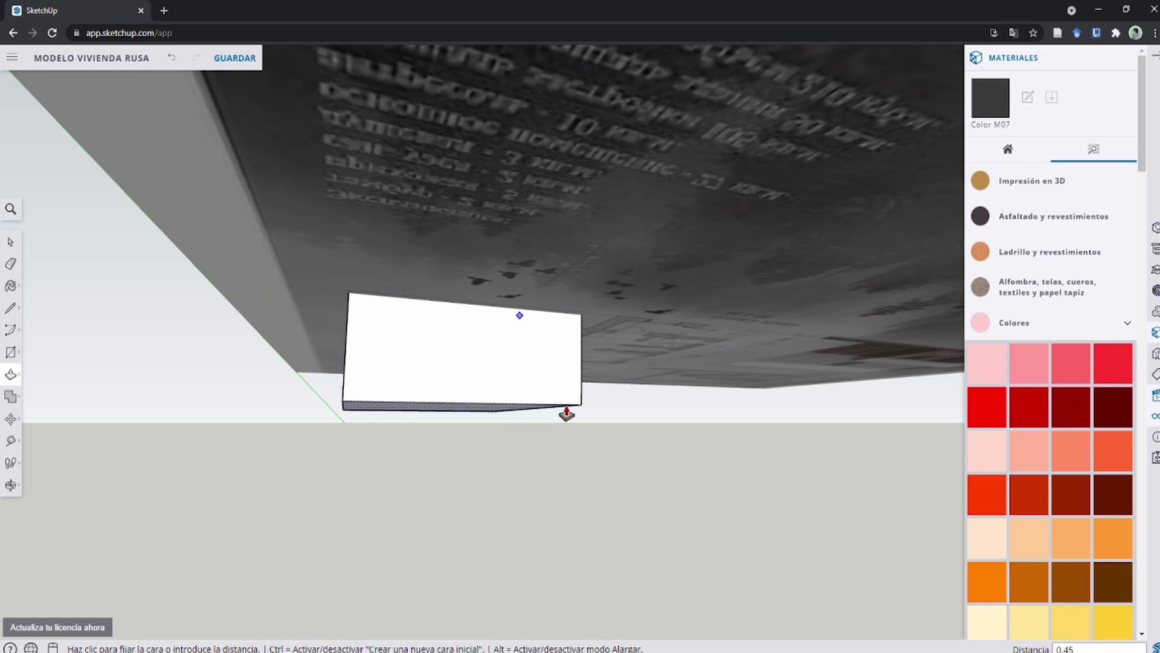
key(Return)
mouse_move(600, 375)
middle_down()
mouse_move(601, 427)
mouse_move(569, 391)
middle_up()
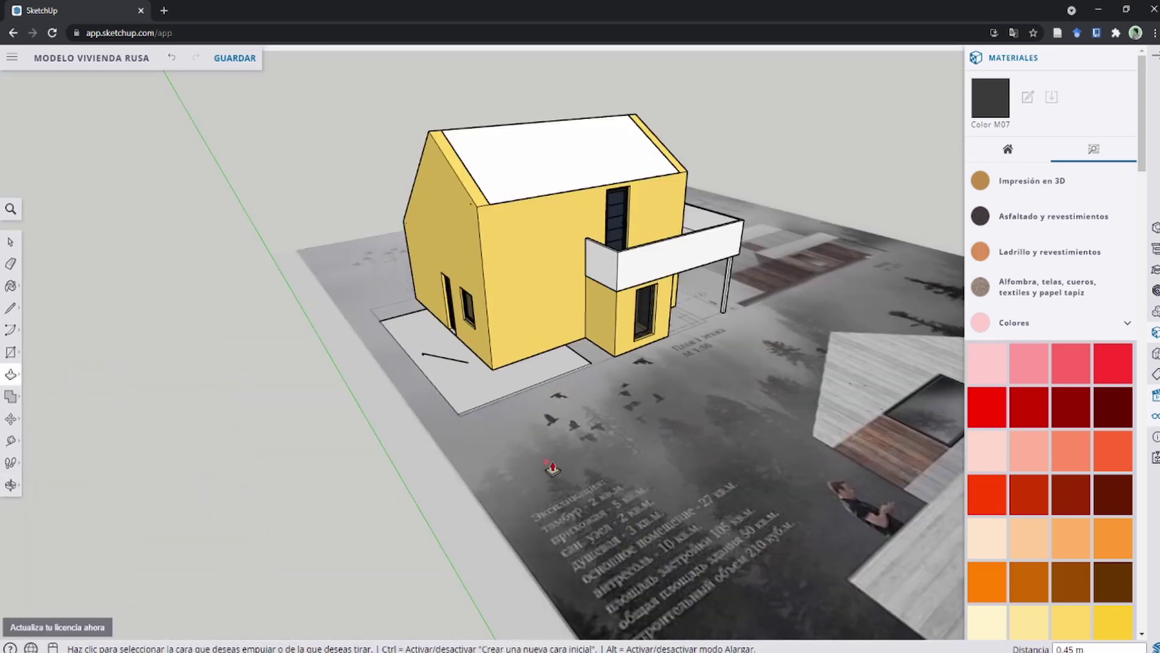
middle_drag(450, 462, 766, 277)
key(space)
Double-click the base platform to edit it, then orbit and zoom around the house.
scroll(697, 378, up, 3)
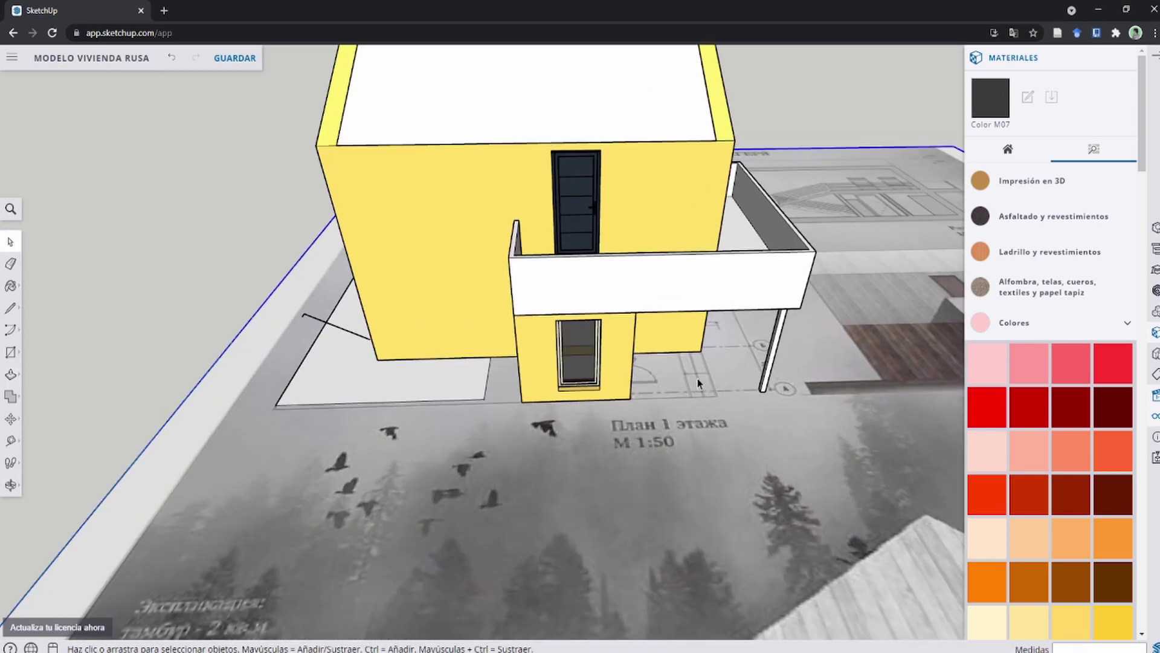
scroll(698, 378, up, 3)
scroll(639, 399, up, 3)
scroll(638, 399, down, 3)
scroll(669, 394, down, 5)
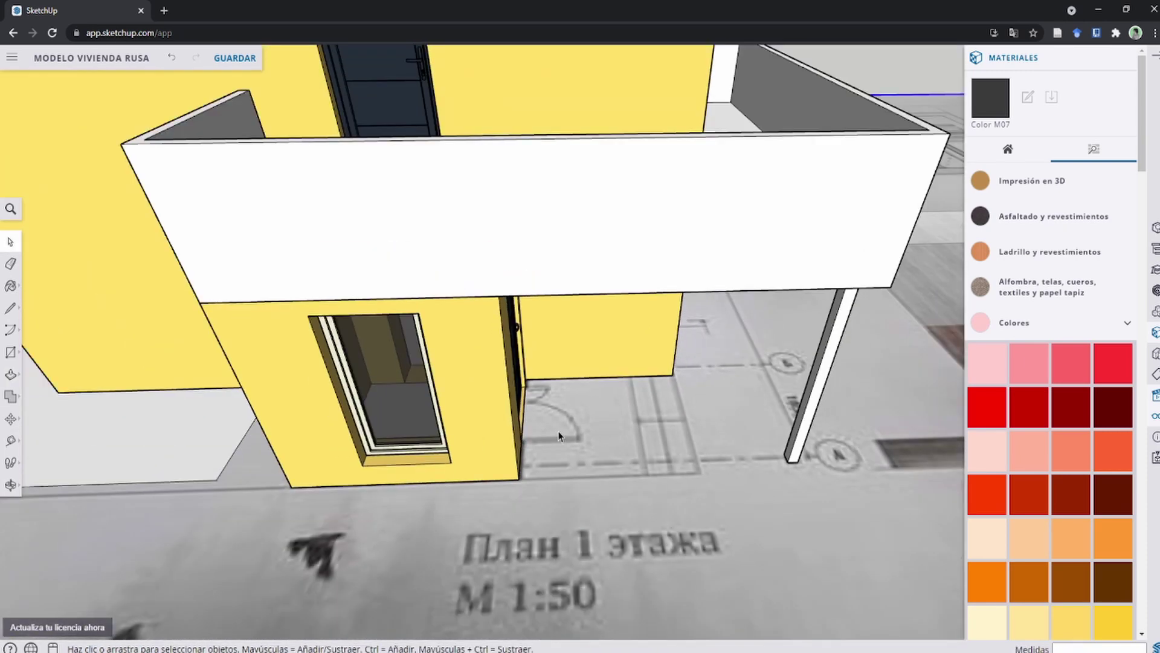
middle_drag(669, 394, 604, 394)
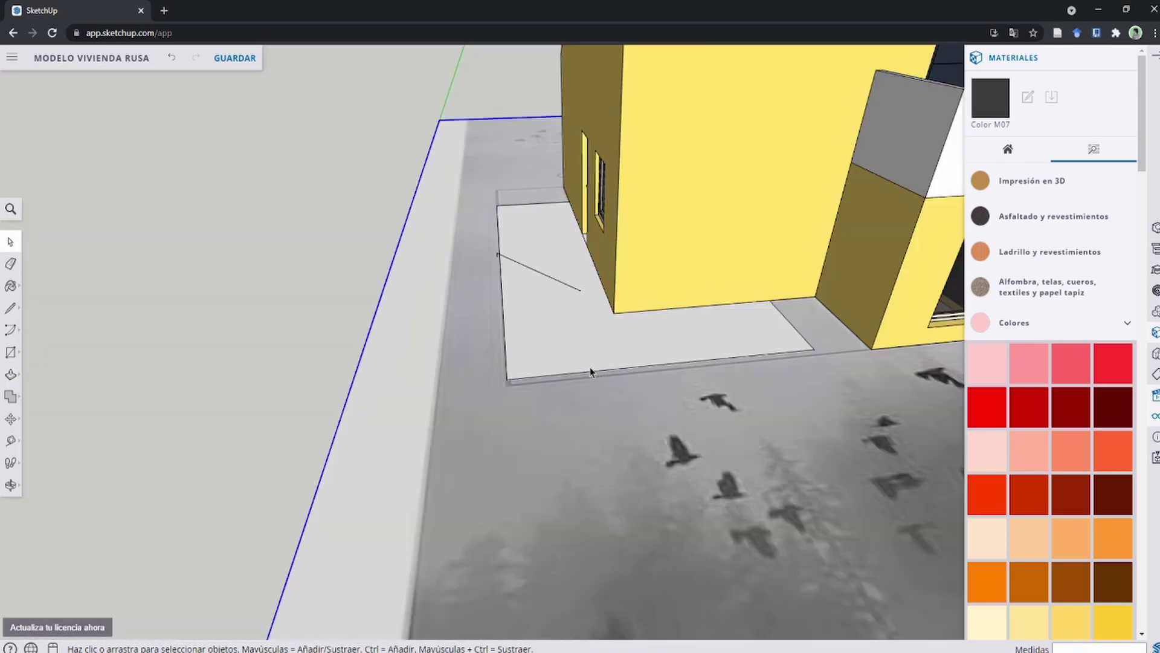
double_click(545, 392)
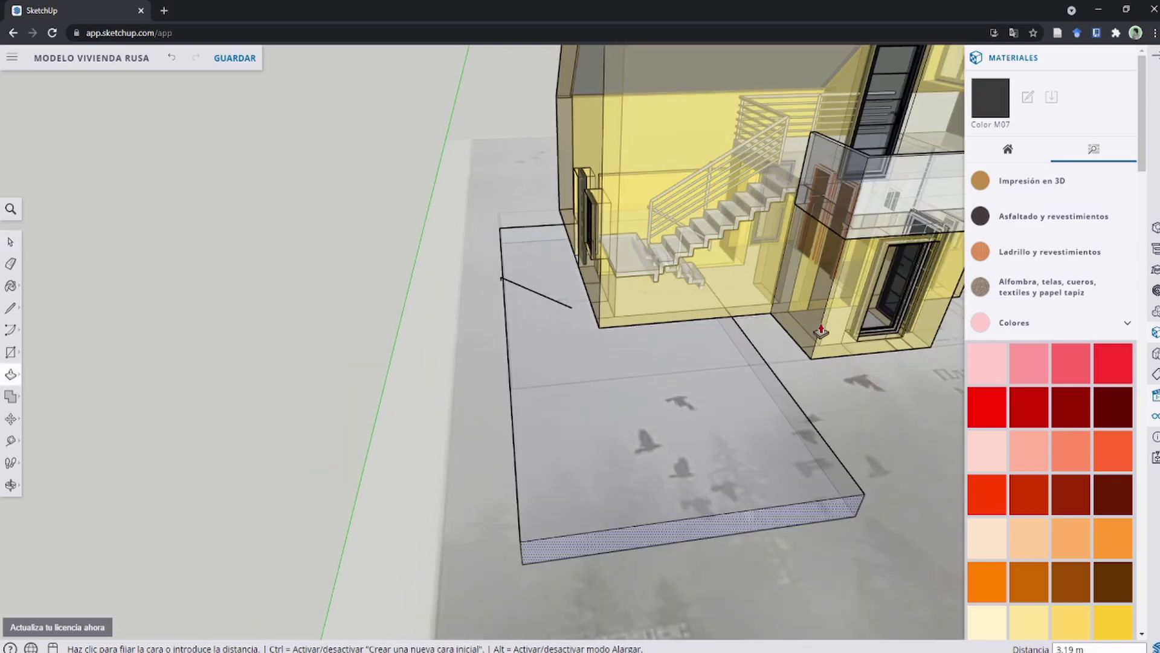
mouse_move(749, 384)
middle_down()
mouse_move(414, 337)
mouse_move(665, 401)
mouse_move(700, 397)
mouse_move(447, 387)
mouse_move(568, 381)
middle_up()
scroll(673, 381, down, 5)
scroll(673, 381, up, 5)
scroll(681, 394, down, 3)
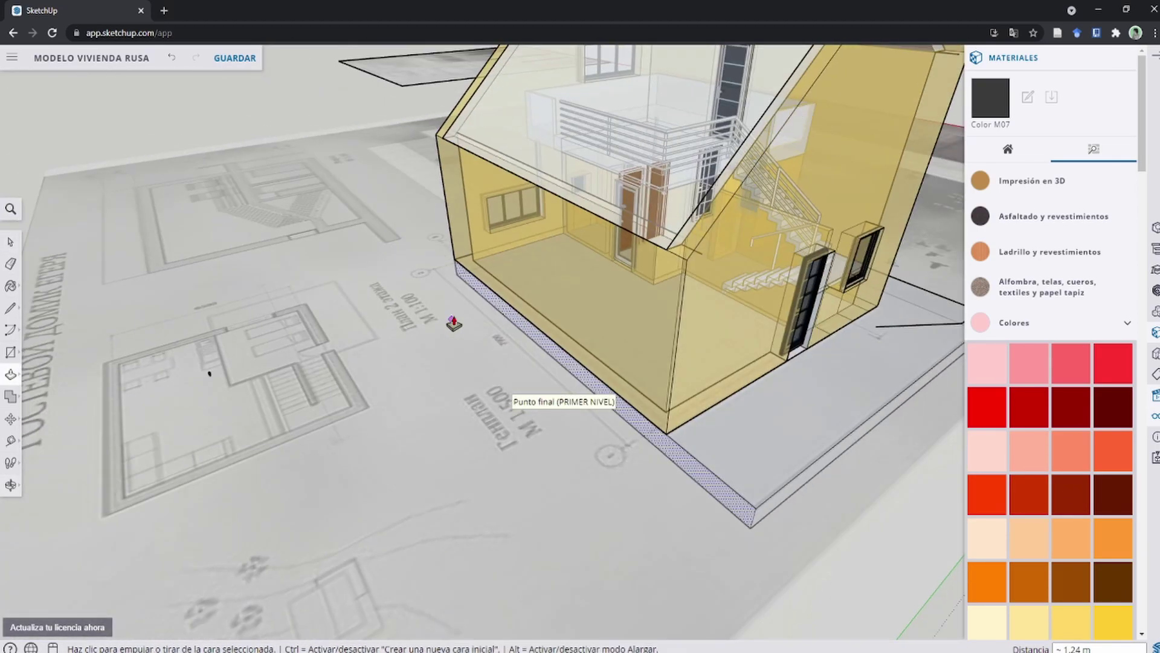
scroll(568, 380, down, 3)
Mark guides along the platform's front edge and lower strips into entrance steps below the doorway.
scroll(571, 380, up, 5)
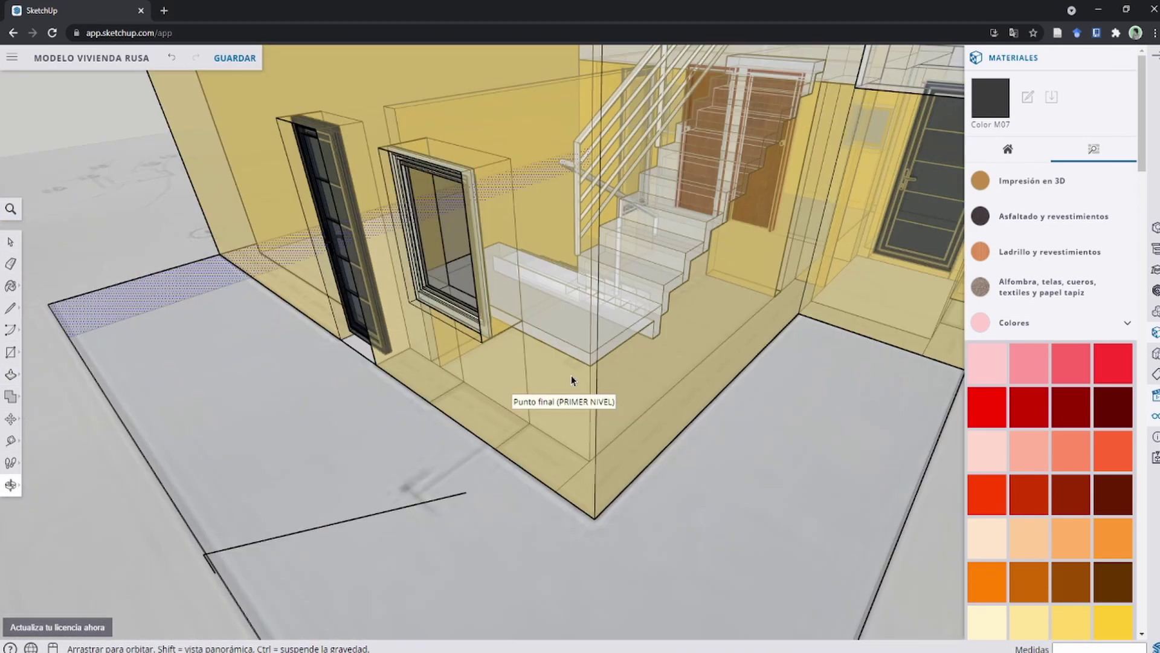
scroll(673, 393, down, 5)
middle_drag(673, 393, 532, 396)
scroll(532, 396, up, 3)
scroll(605, 398, up, 3)
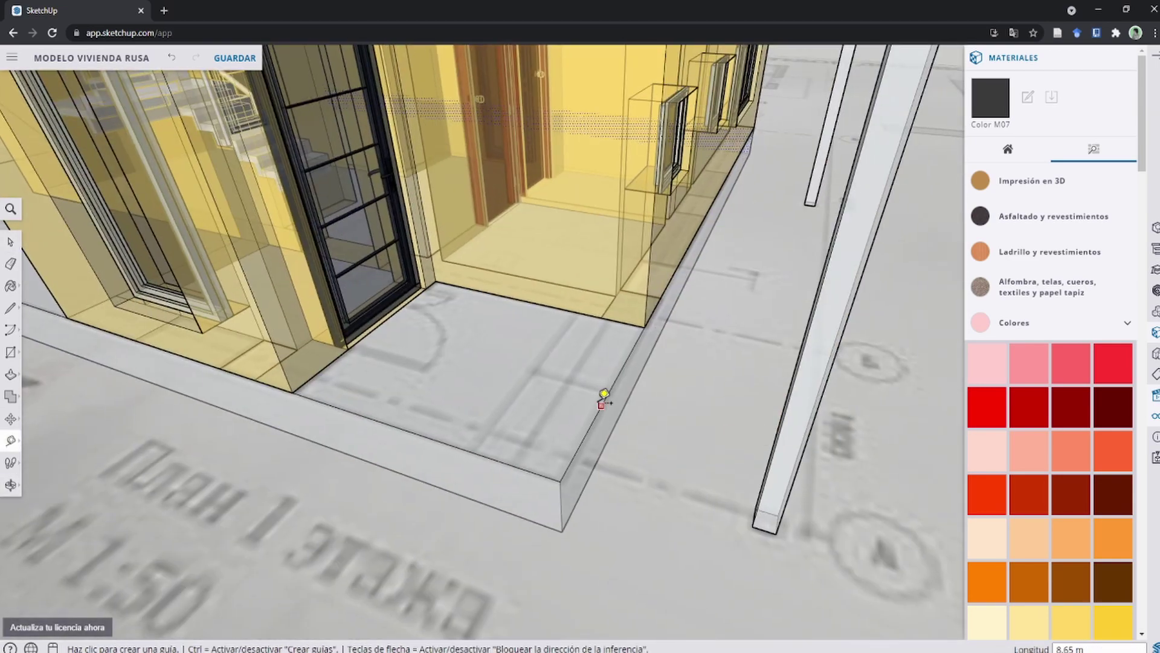
scroll(555, 396, up, 3)
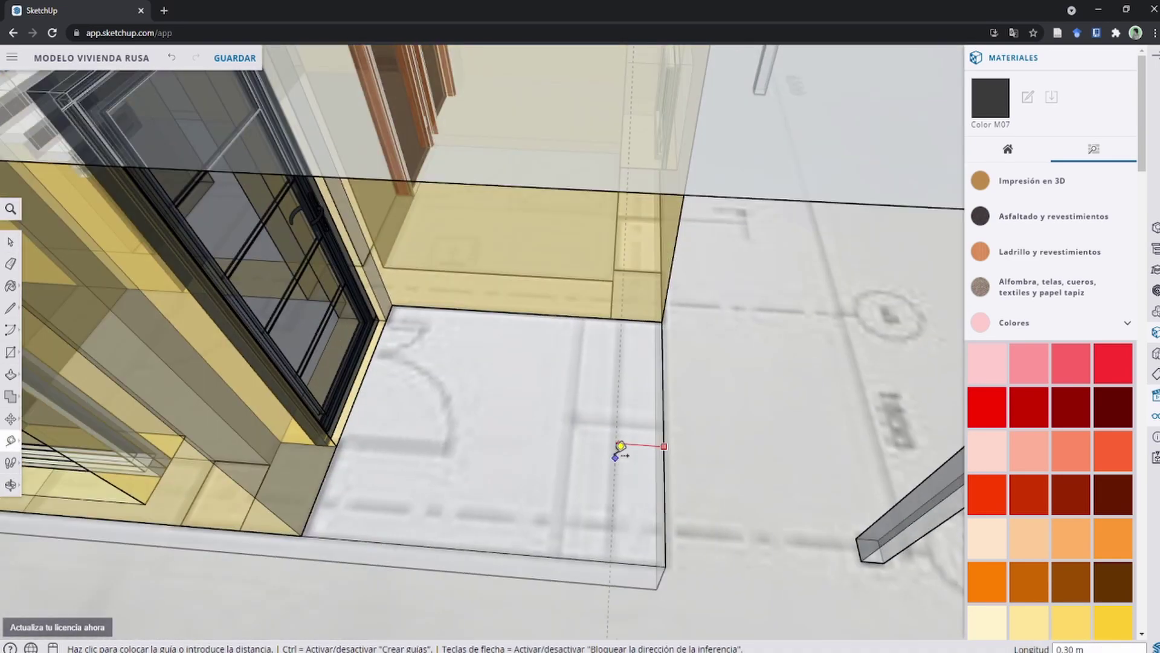
mouse_move(620, 446)
middle_down()
mouse_move(556, 394)
mouse_move(557, 379)
middle_up()
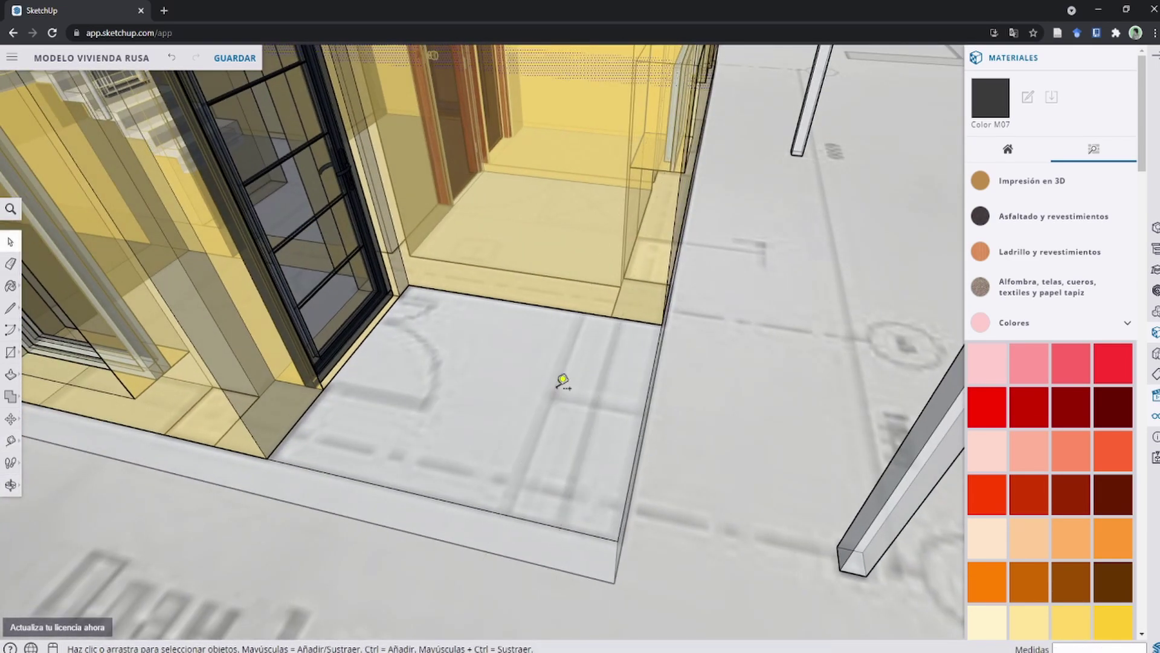
mouse_move(639, 398)
middle_down()
mouse_move(595, 419)
mouse_move(645, 374)
mouse_move(621, 399)
middle_up()
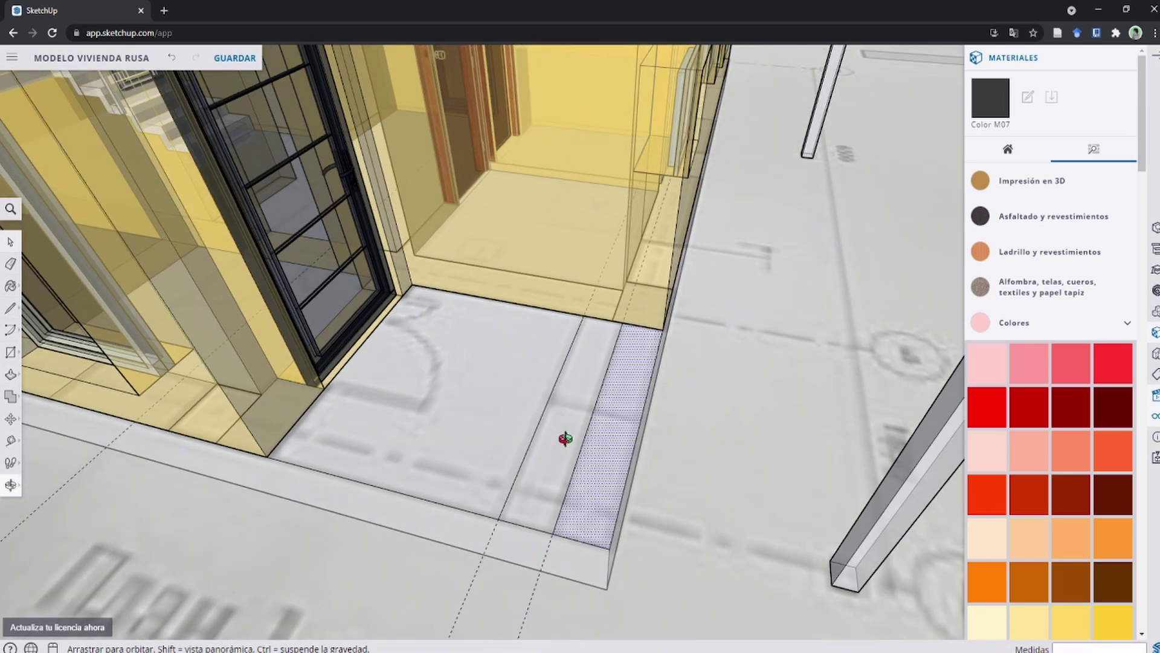
middle_drag(596, 514, 557, 466)
key(p)
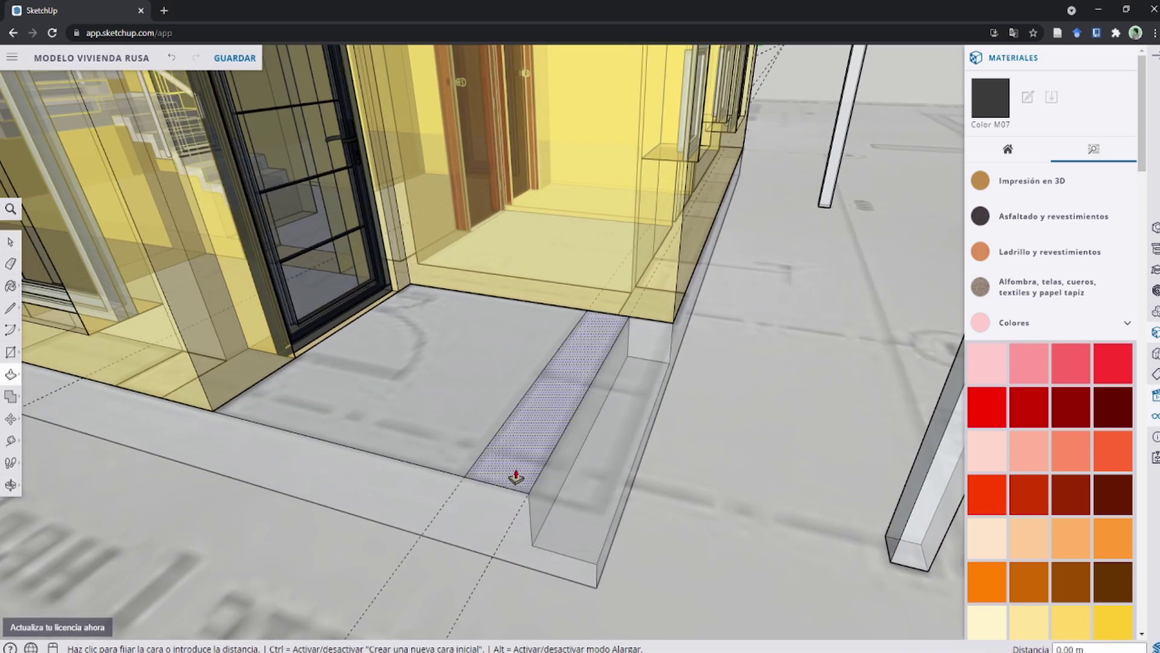
mouse_move(522, 503)
middle_down()
mouse_move(655, 414)
mouse_move(552, 445)
mouse_move(393, 445)
mouse_move(507, 413)
middle_up()
Hide the floor-plan image with Ocultar.
key(space)
key(shift+z)
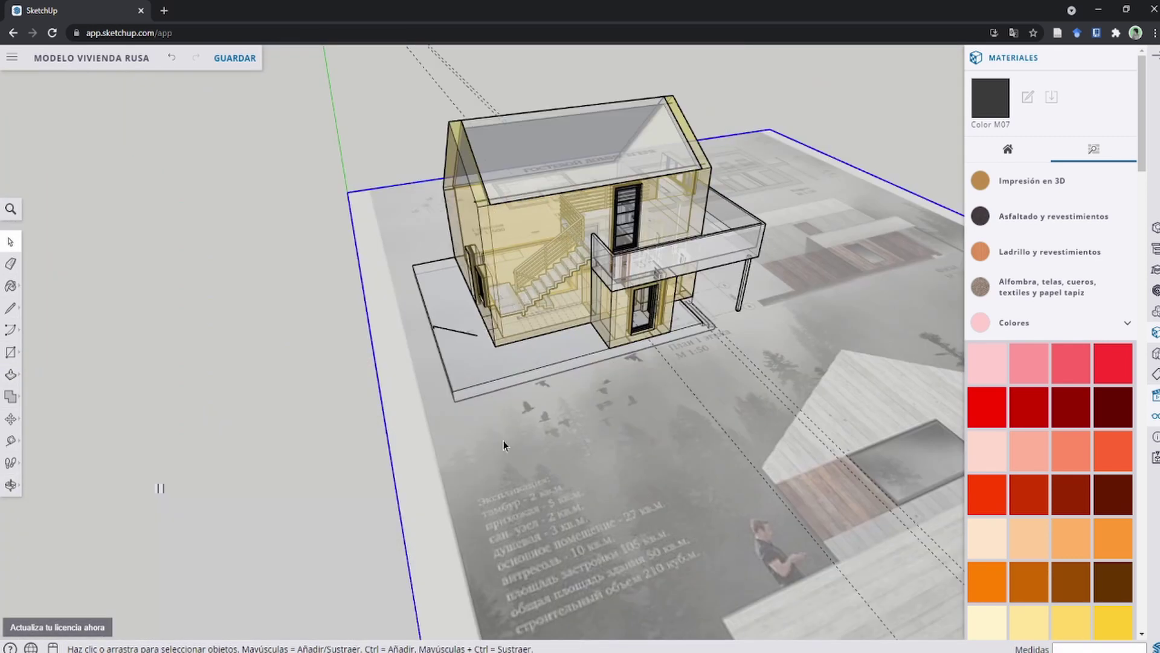
scroll(499, 428, up, 5)
right_click(499, 428)
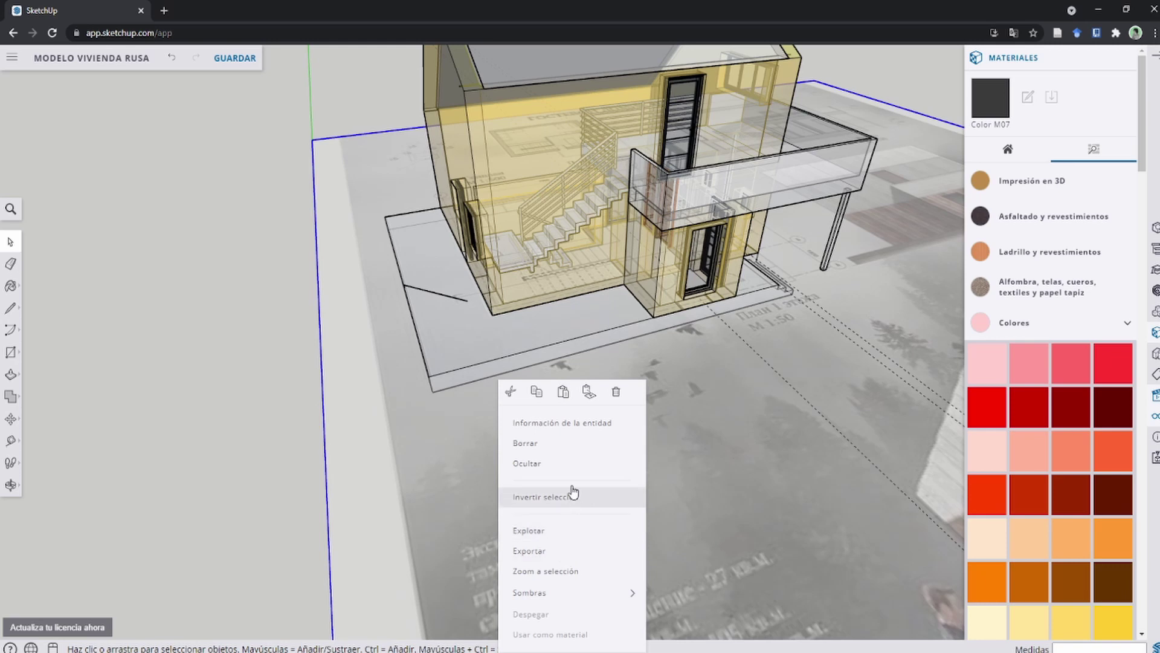
click(562, 469)
Select the platform with its entrance steps and make it a group with Crear grupo.
mouse_move(562, 469)
middle_down()
mouse_move(549, 393)
mouse_move(580, 482)
mouse_move(516, 461)
middle_up()
scroll(504, 455, up, 3)
click(502, 450)
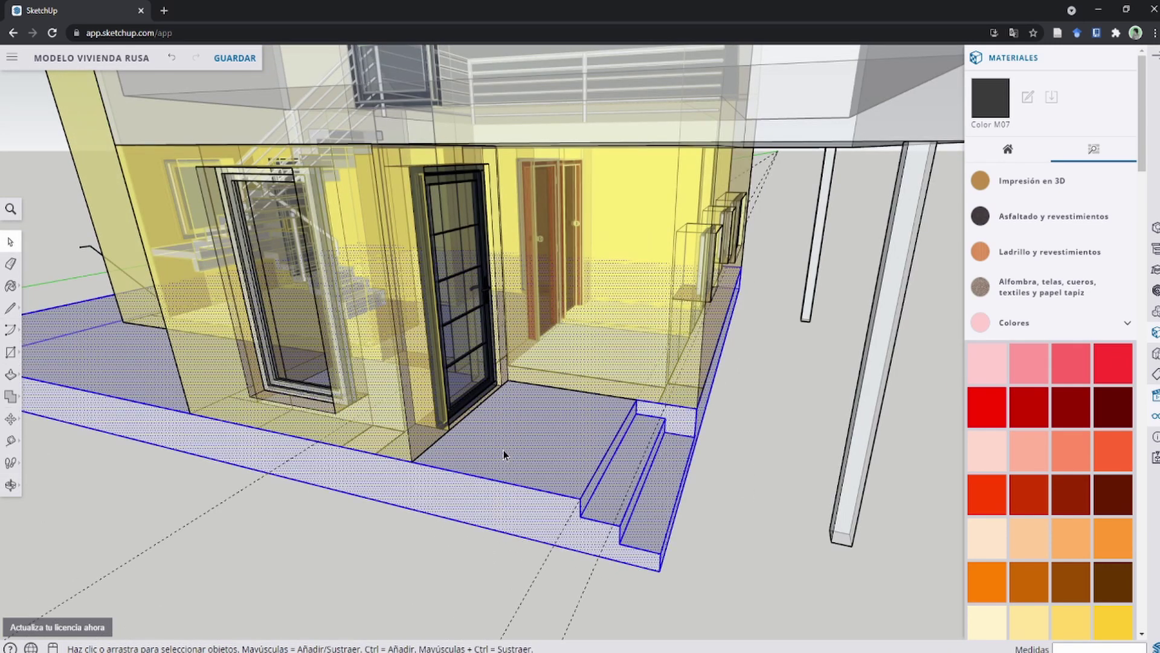
right_click(502, 452)
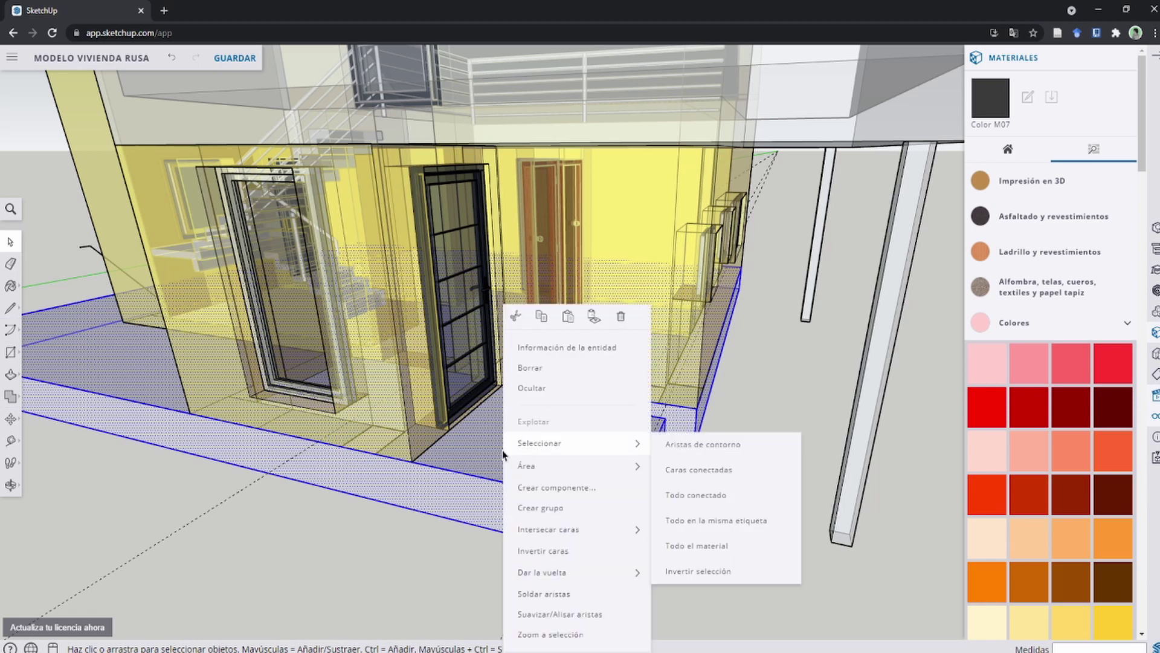
click(562, 512)
scroll(562, 416, down, 3)
scroll(561, 415, down, 3)
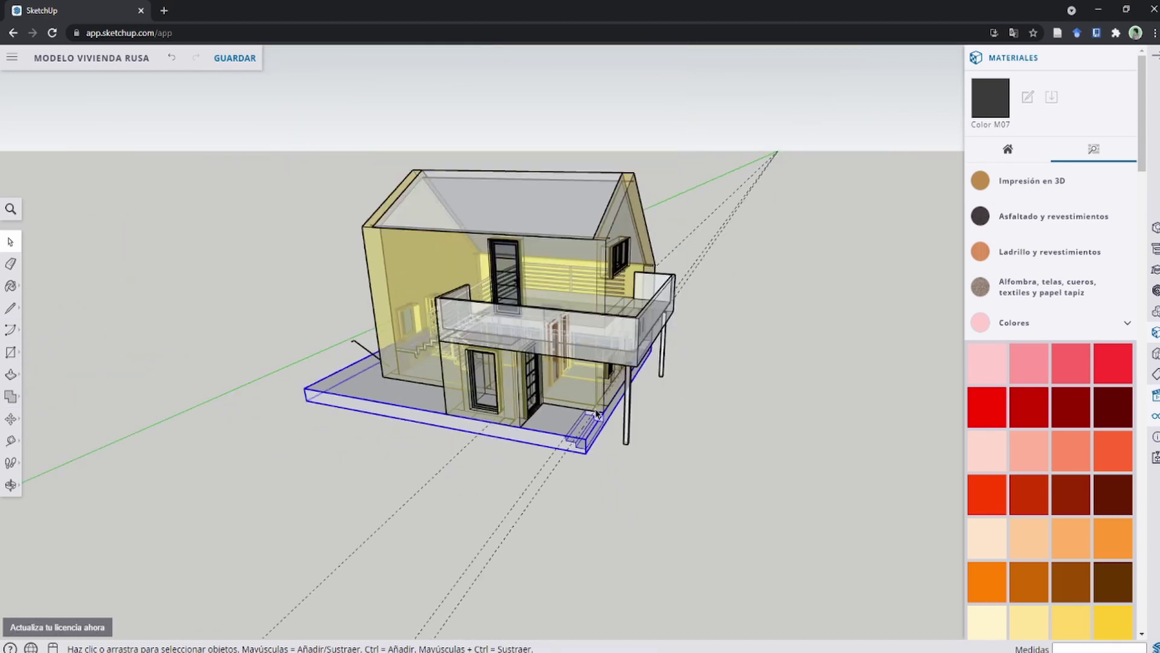
Draw a large rectangle on the ground under the house.
key(r)
middle_drag(597, 414, 239, 286)
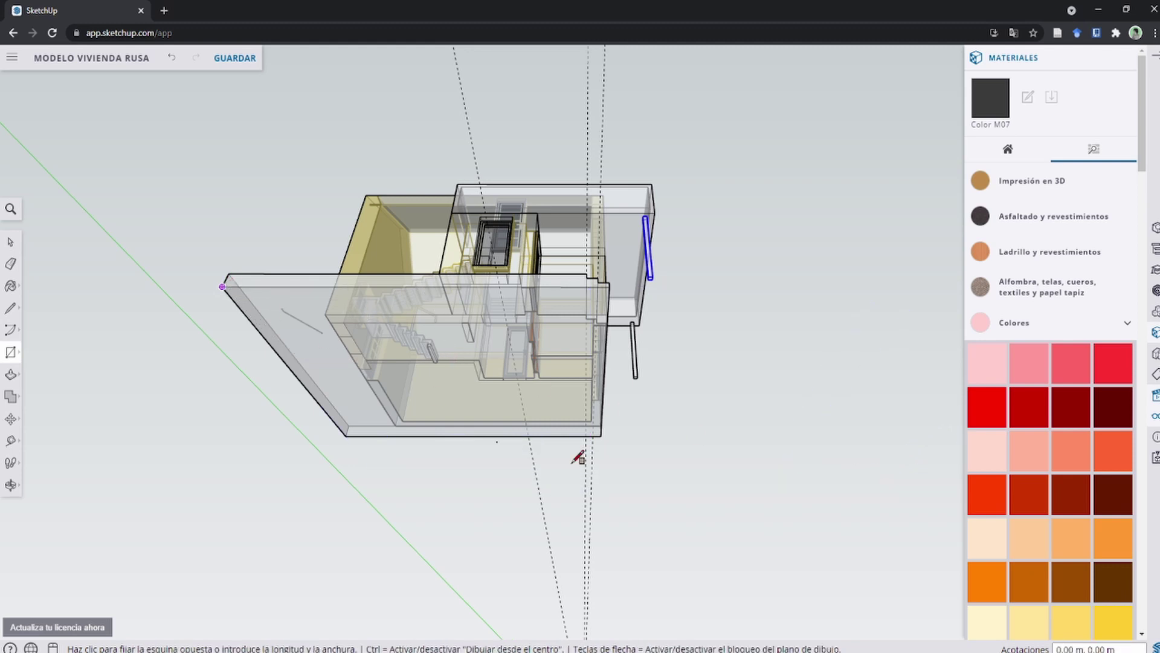
click(920, 542)
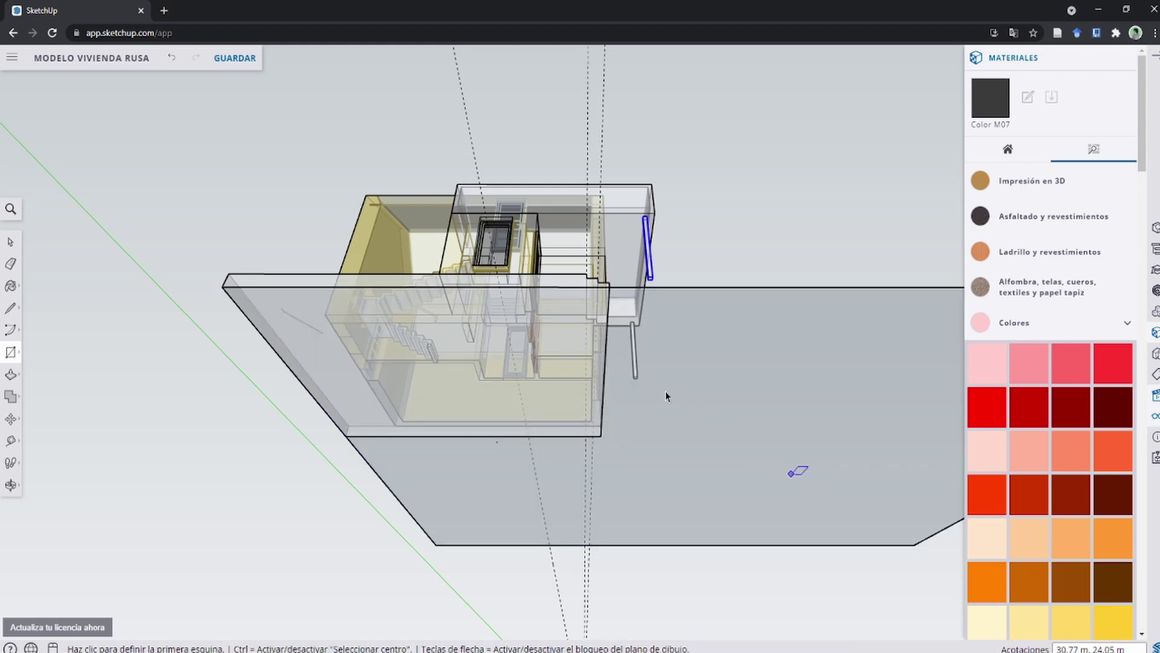
key(space)
middle_drag(665, 391, 709, 452)
Push/Pull the large ground face up to a 0.20 m-thick slab.
key(p)
click(568, 406)
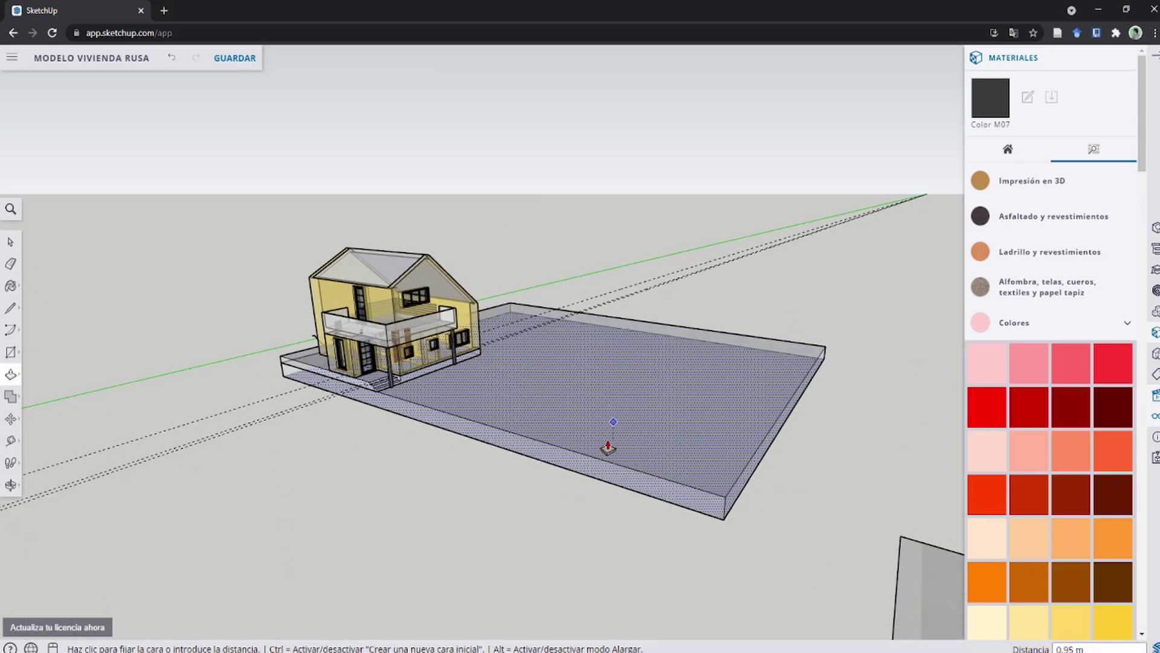
click(736, 487)
scroll(738, 491, up, 1)
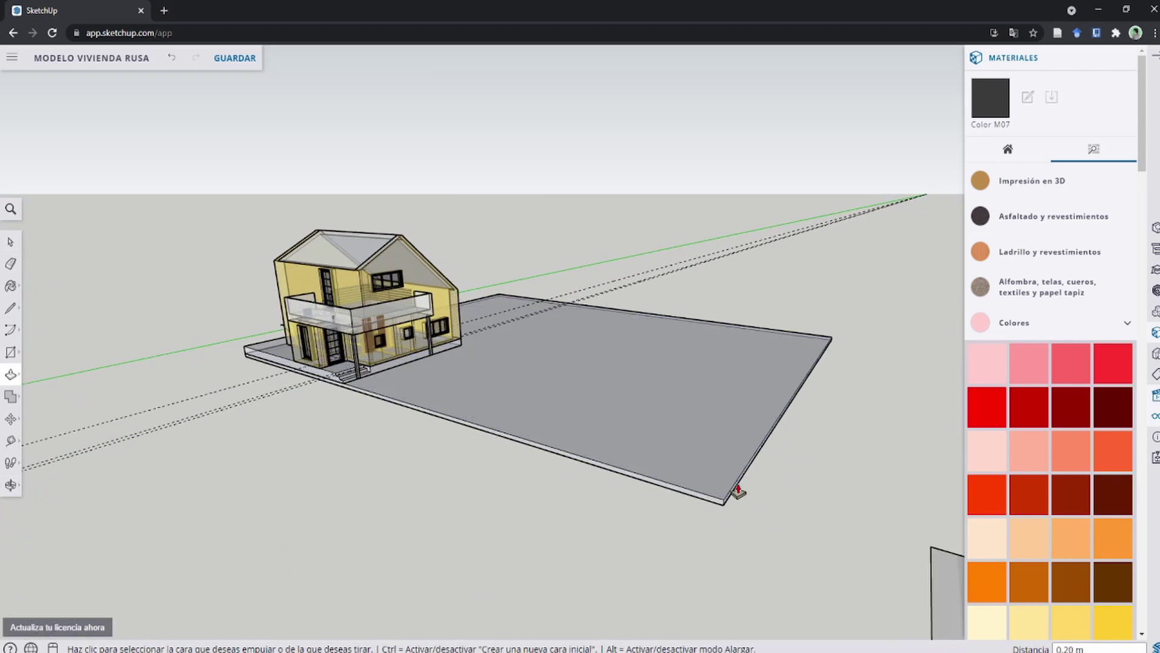
click(617, 461)
Pull the slab's side outward to extend it into a large square lot.
mouse_move(419, 381)
middle_down()
mouse_move(530, 414)
mouse_move(461, 430)
mouse_move(617, 402)
middle_up()
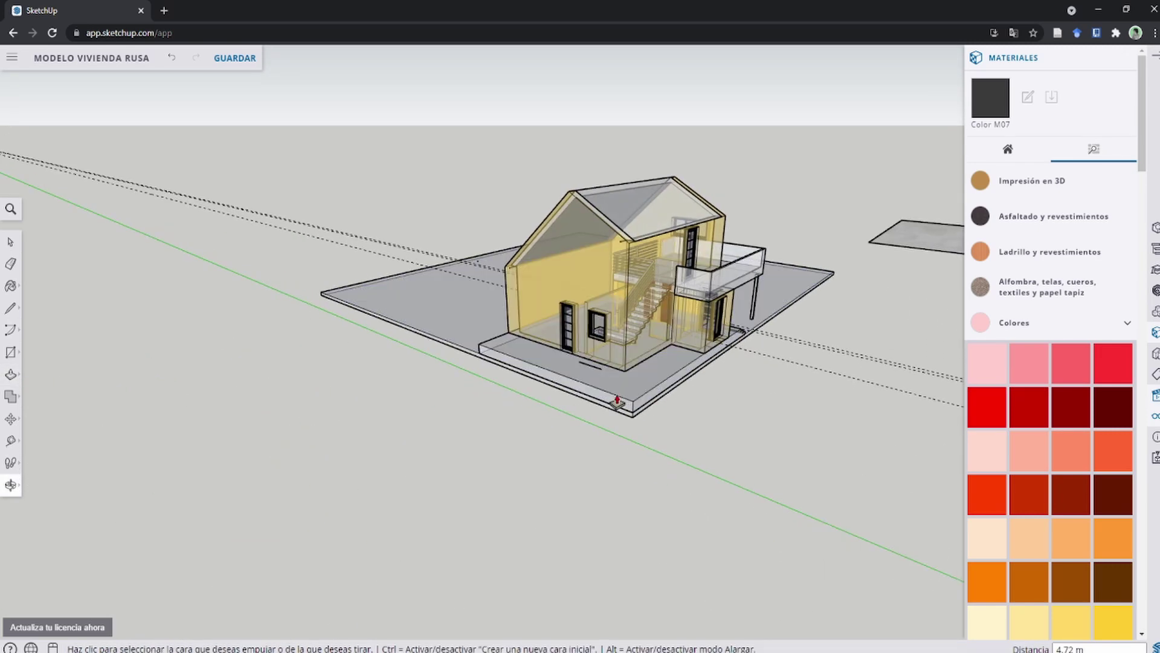
click(475, 365)
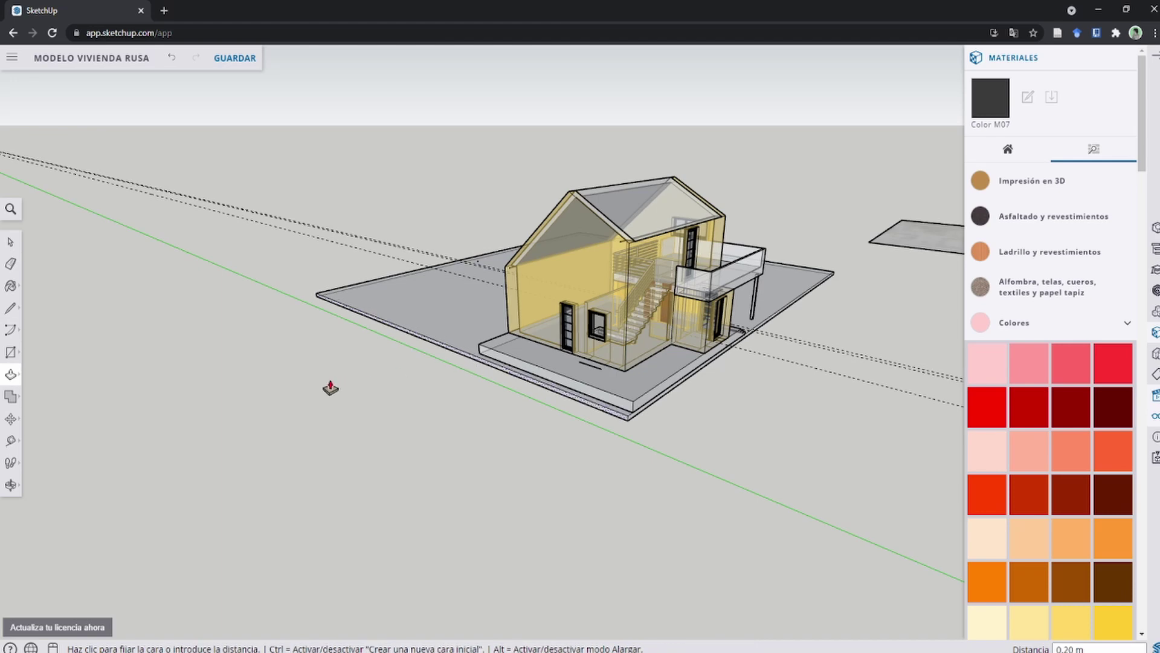
click(845, 570)
key(space)
mouse_move(844, 570)
middle_down()
mouse_move(541, 401)
mouse_move(645, 417)
mouse_move(484, 423)
middle_up()
Zoom and orbit around the house to inspect the porch column.
scroll(298, 445, down, 3)
scroll(311, 469, up, 1)
scroll(736, 471, up, 3)
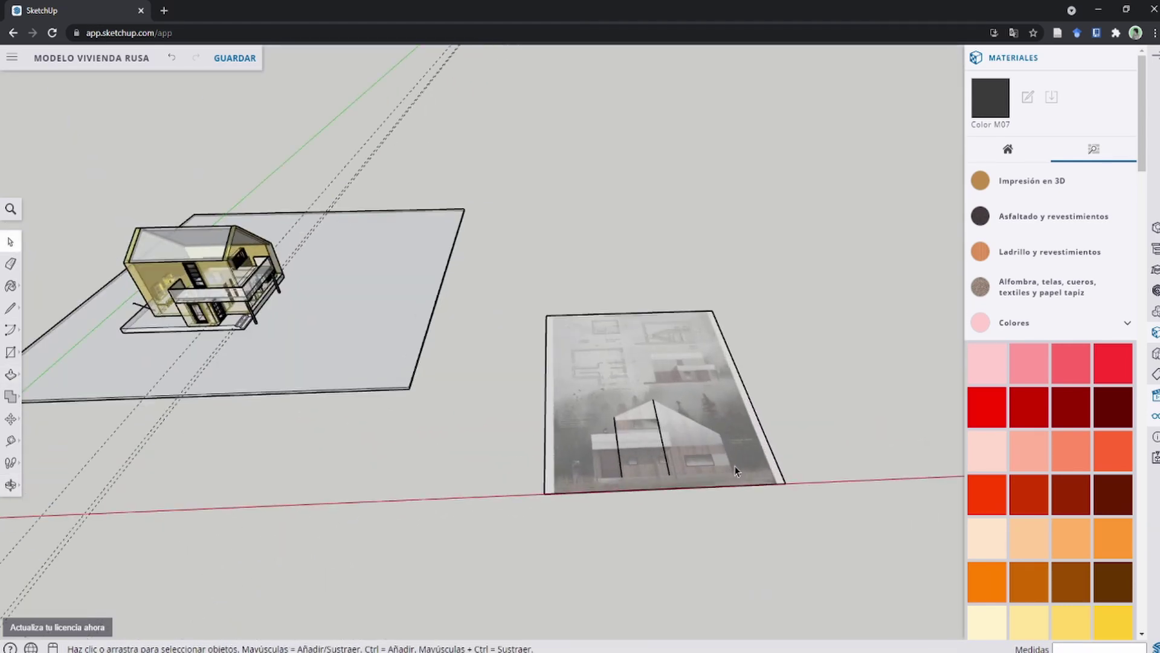
scroll(736, 471, up, 2)
scroll(715, 529, up, 2)
scroll(712, 604, up, 2)
scroll(725, 546, up, 2)
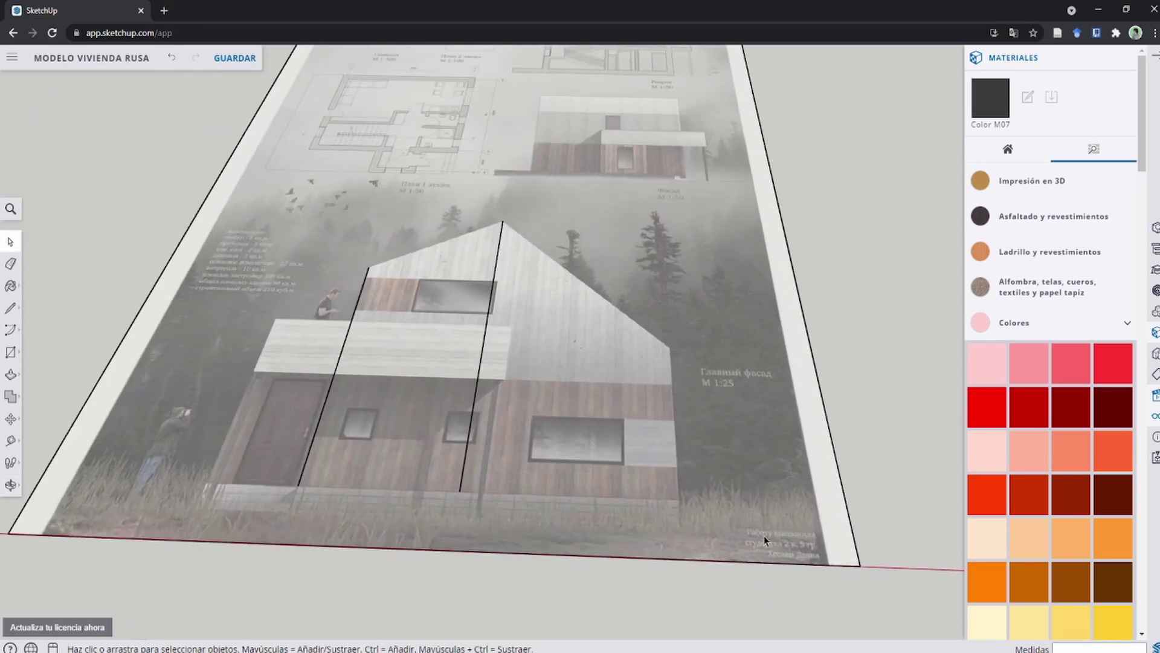
scroll(764, 536, down, 6)
mouse_move(507, 355)
middle_down()
mouse_move(423, 387)
mouse_move(482, 387)
mouse_move(479, 401)
mouse_move(473, 290)
mouse_move(507, 303)
middle_up()
scroll(481, 396, up, 3)
scroll(480, 396, up, 1)
scroll(482, 396, up, 3)
scroll(482, 399, up, 3)
Start and cancel a Push/Pull on the porch column, then exit the platform group.
key(p)
click(510, 275)
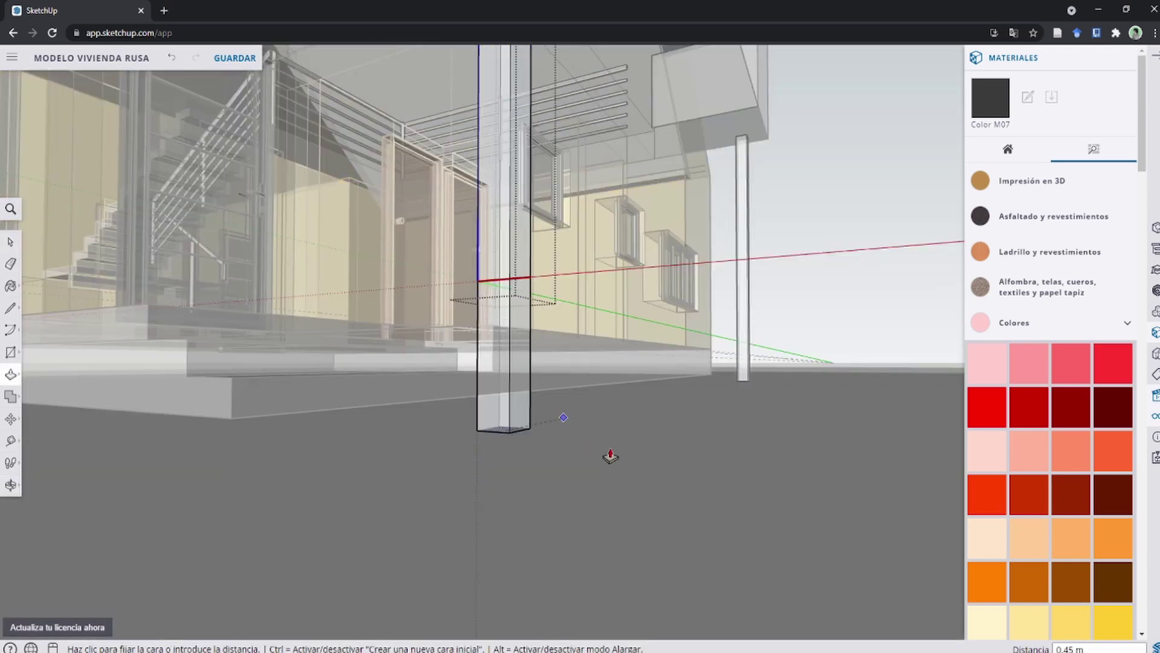
mouse_move(506, 365)
middle_down()
mouse_move(536, 526)
mouse_move(544, 446)
mouse_move(608, 437)
middle_up()
key(space)
key(shift+z)
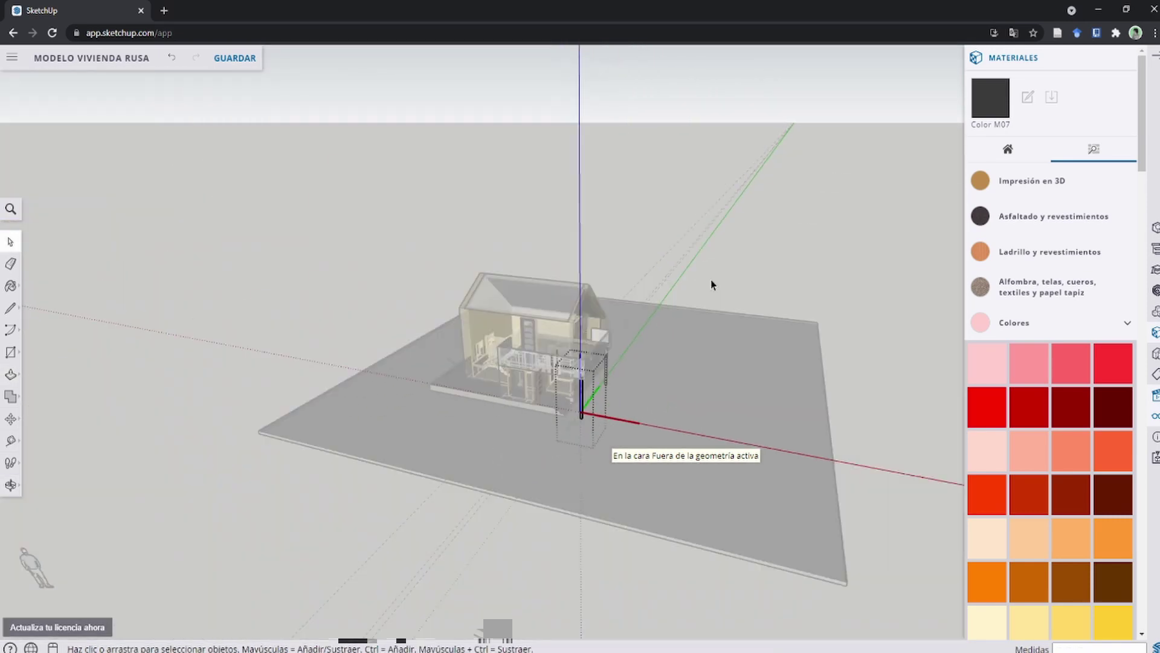
Orbit to a raised three-quarter view of the whole house on the slab.
scroll(589, 386, up, 1)
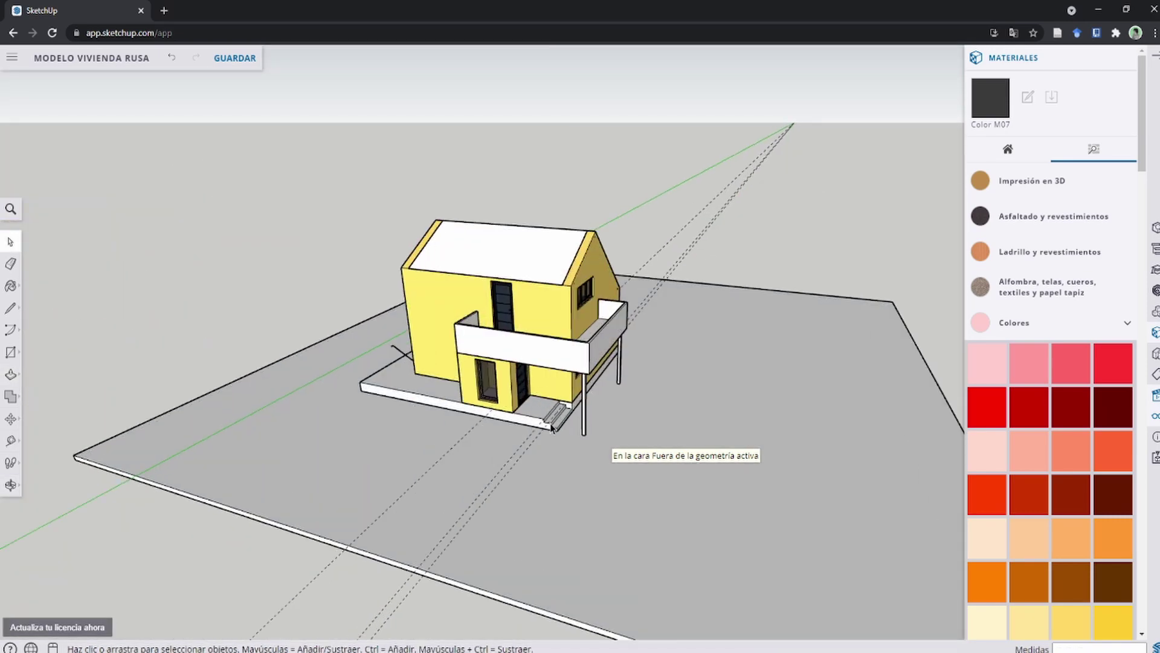
scroll(629, 371, up, 5)
scroll(655, 362, up, 3)
middle_drag(655, 361, 627, 371)
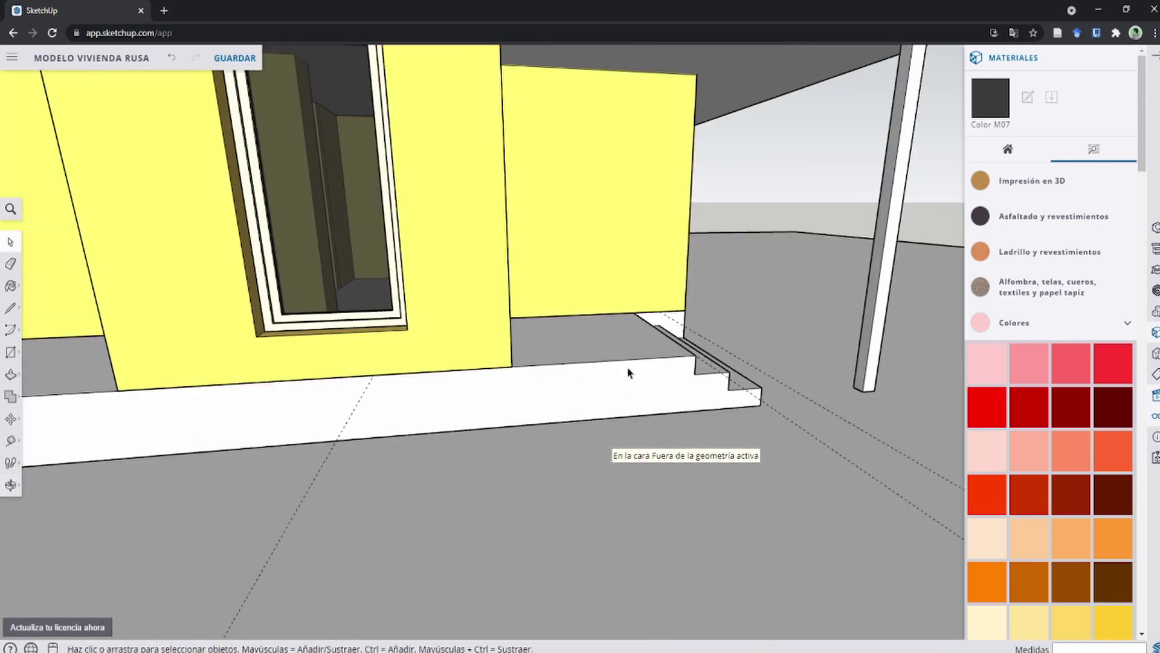
scroll(492, 379, down, 5)
scroll(663, 320, up, 4)
scroll(573, 356, down, 2)
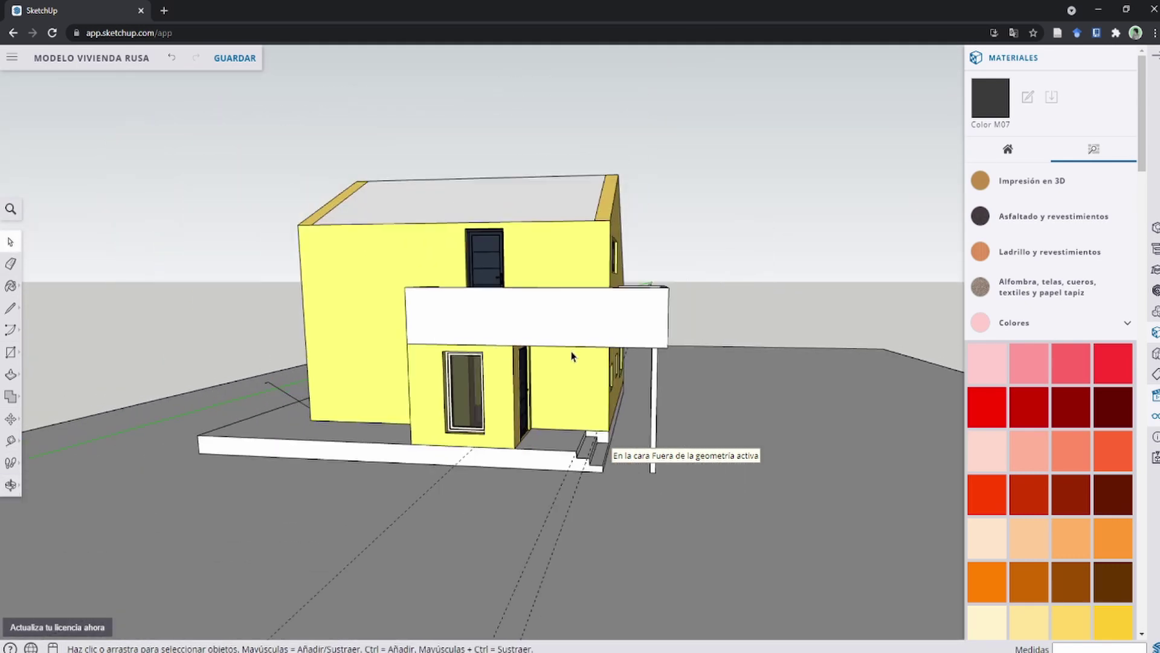
drag(530, 391, 495, 387)
scroll(495, 375, down, 2)
scroll(492, 352, up, 3)
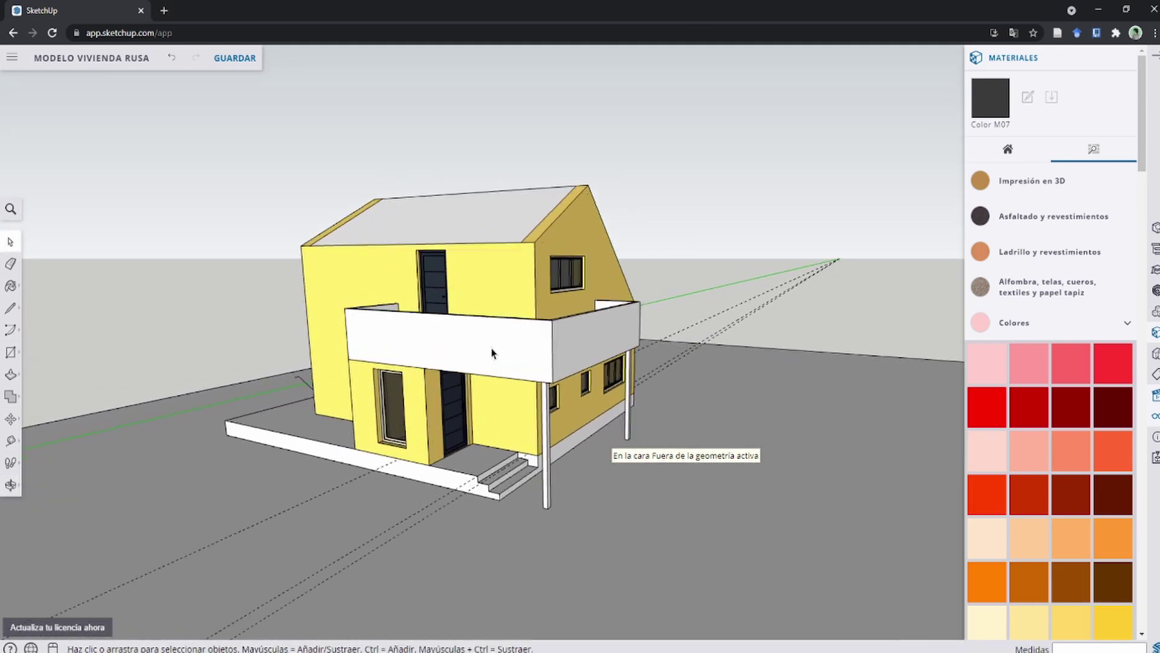
scroll(488, 413, up, 2)
middle_drag(487, 412, 485, 411)
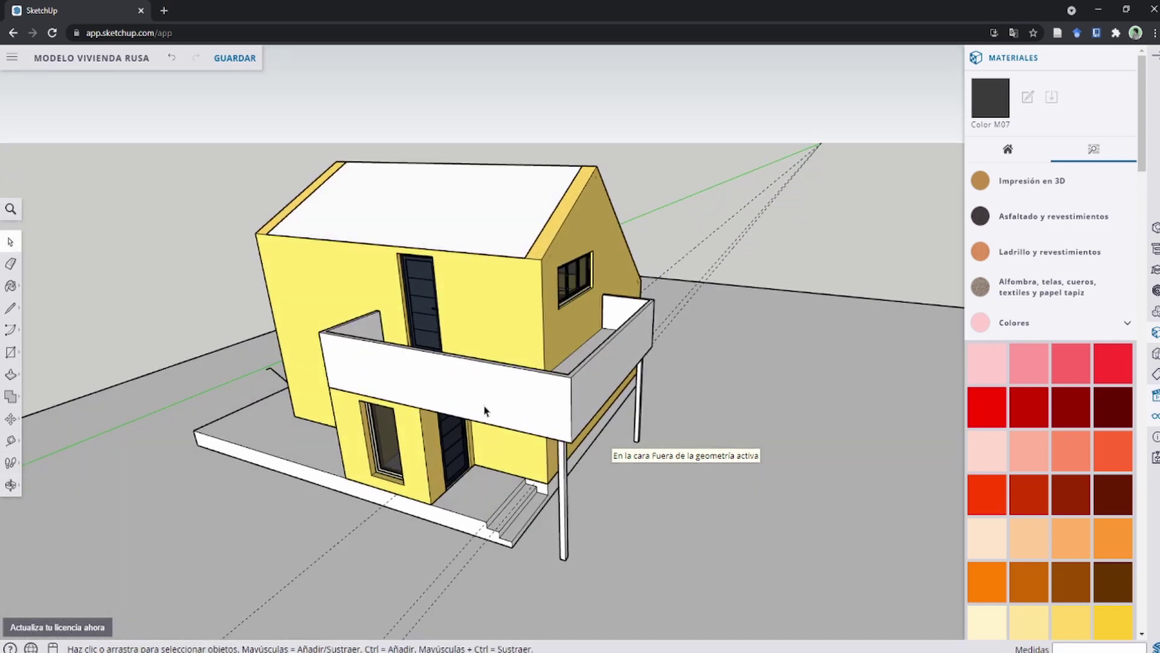